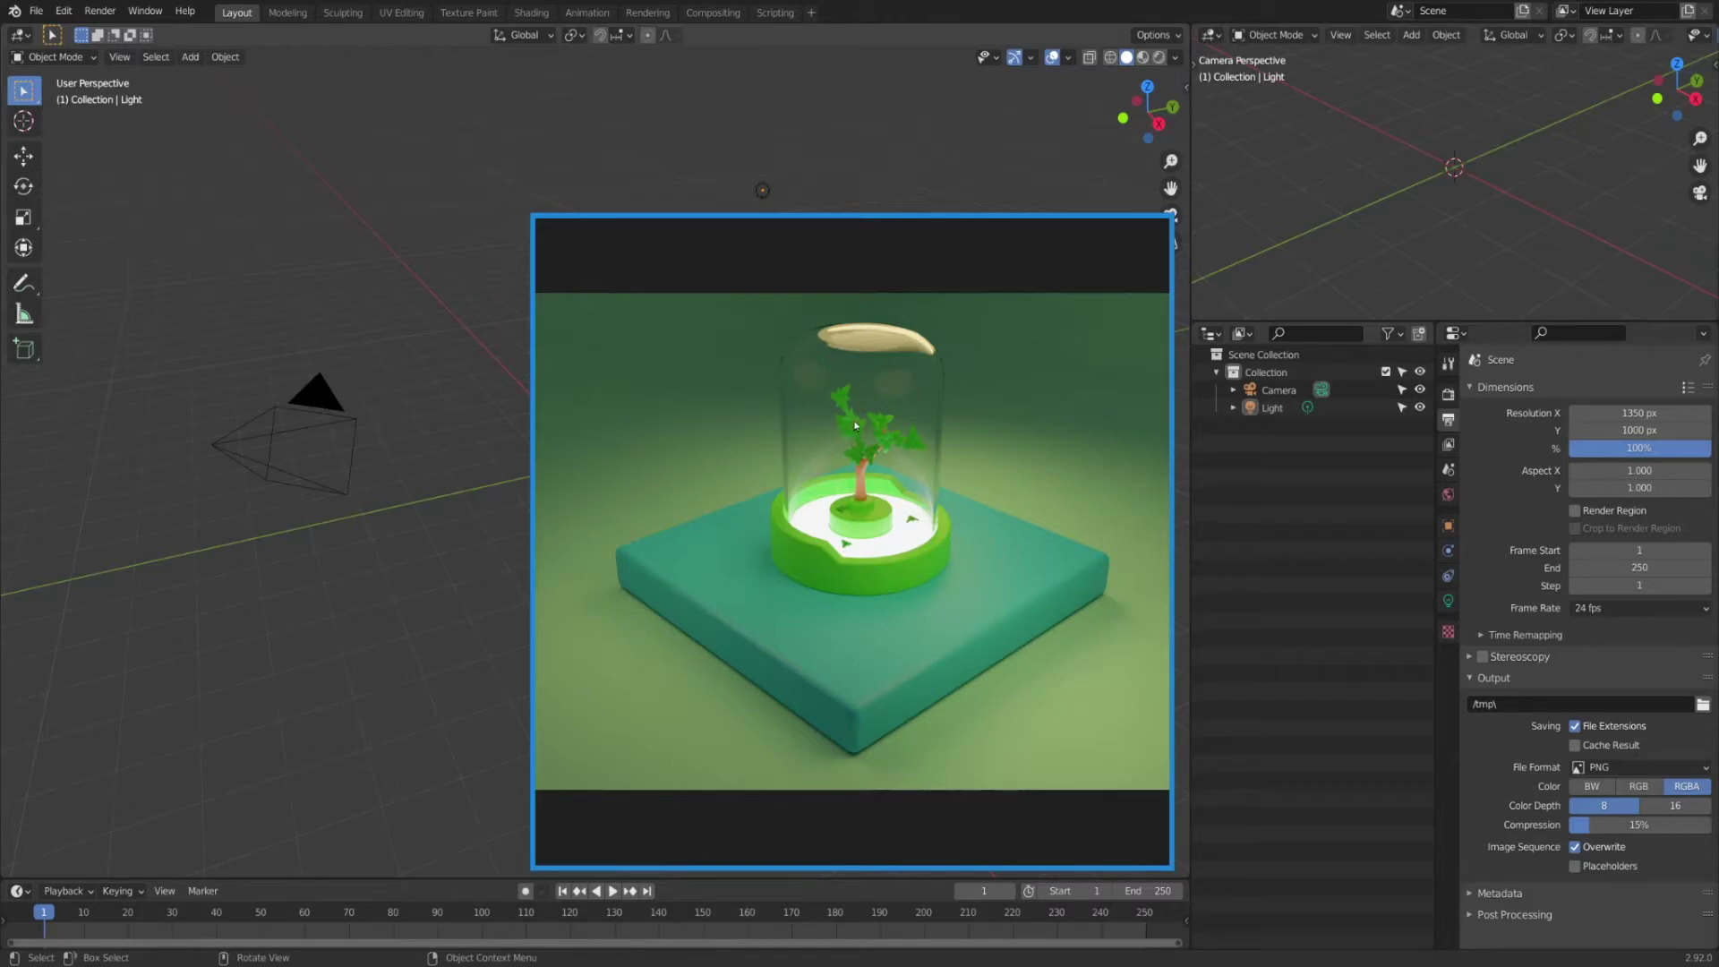
Step: Dismiss the reference picture and add a plane mesh at the scene origin
mouse_move(913, 240)
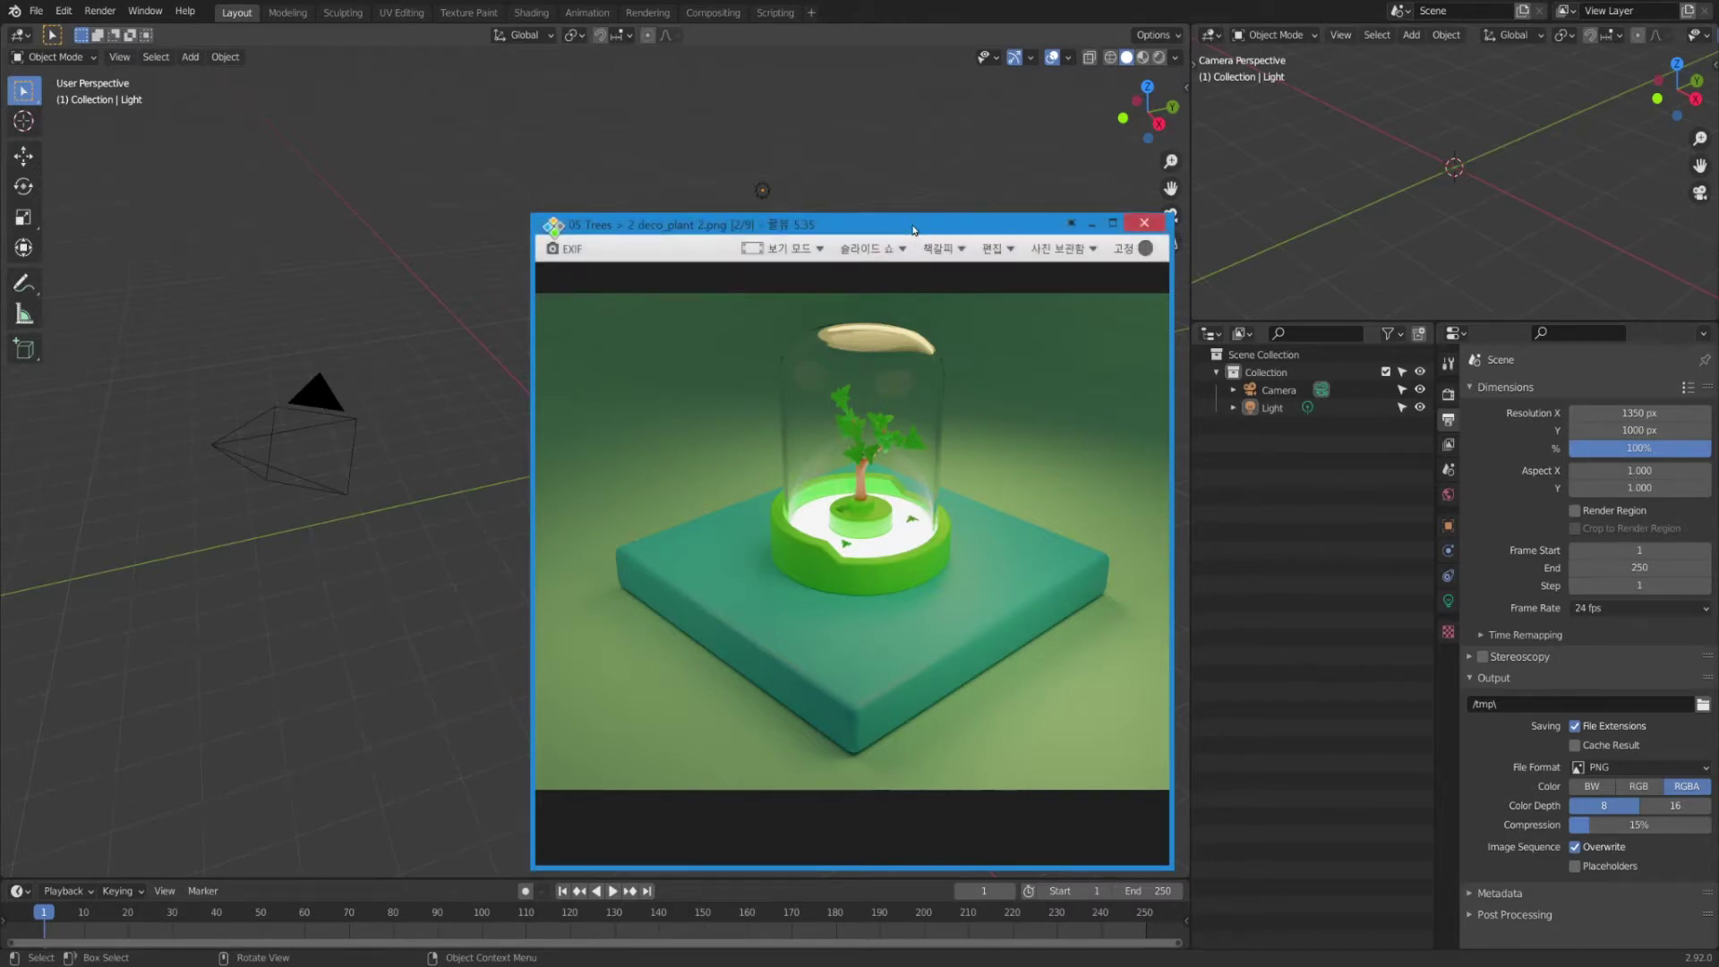
key("Escape")
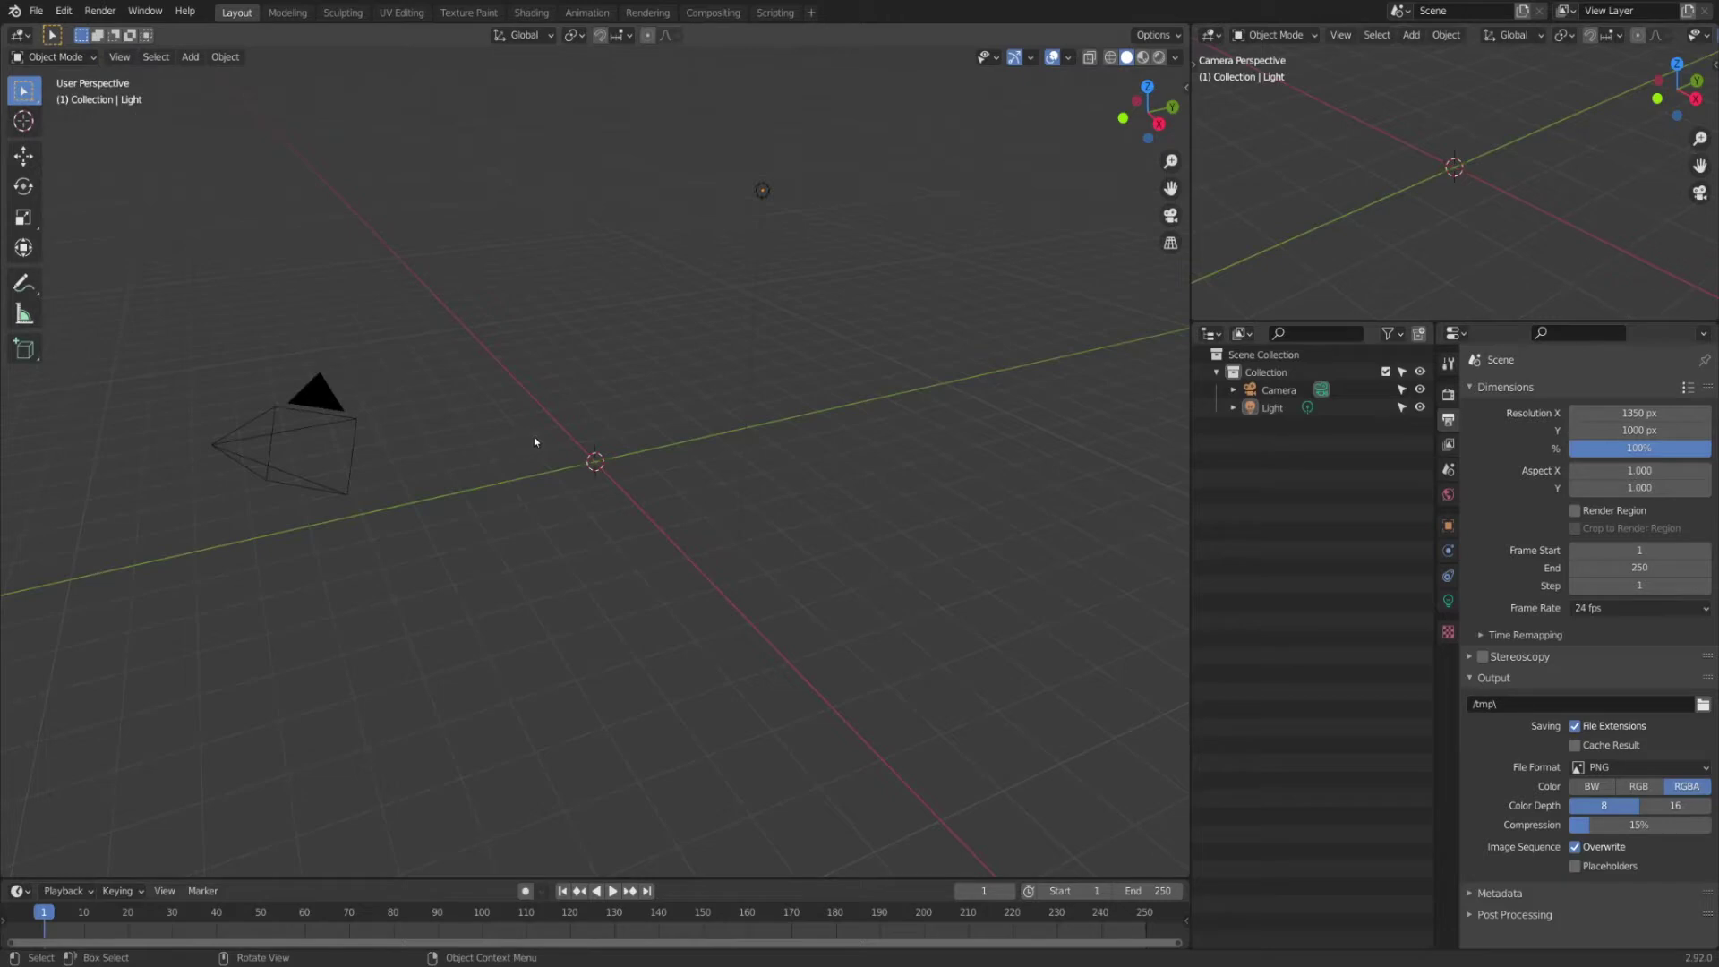
key("shift+a")
mouse_move(556, 430)
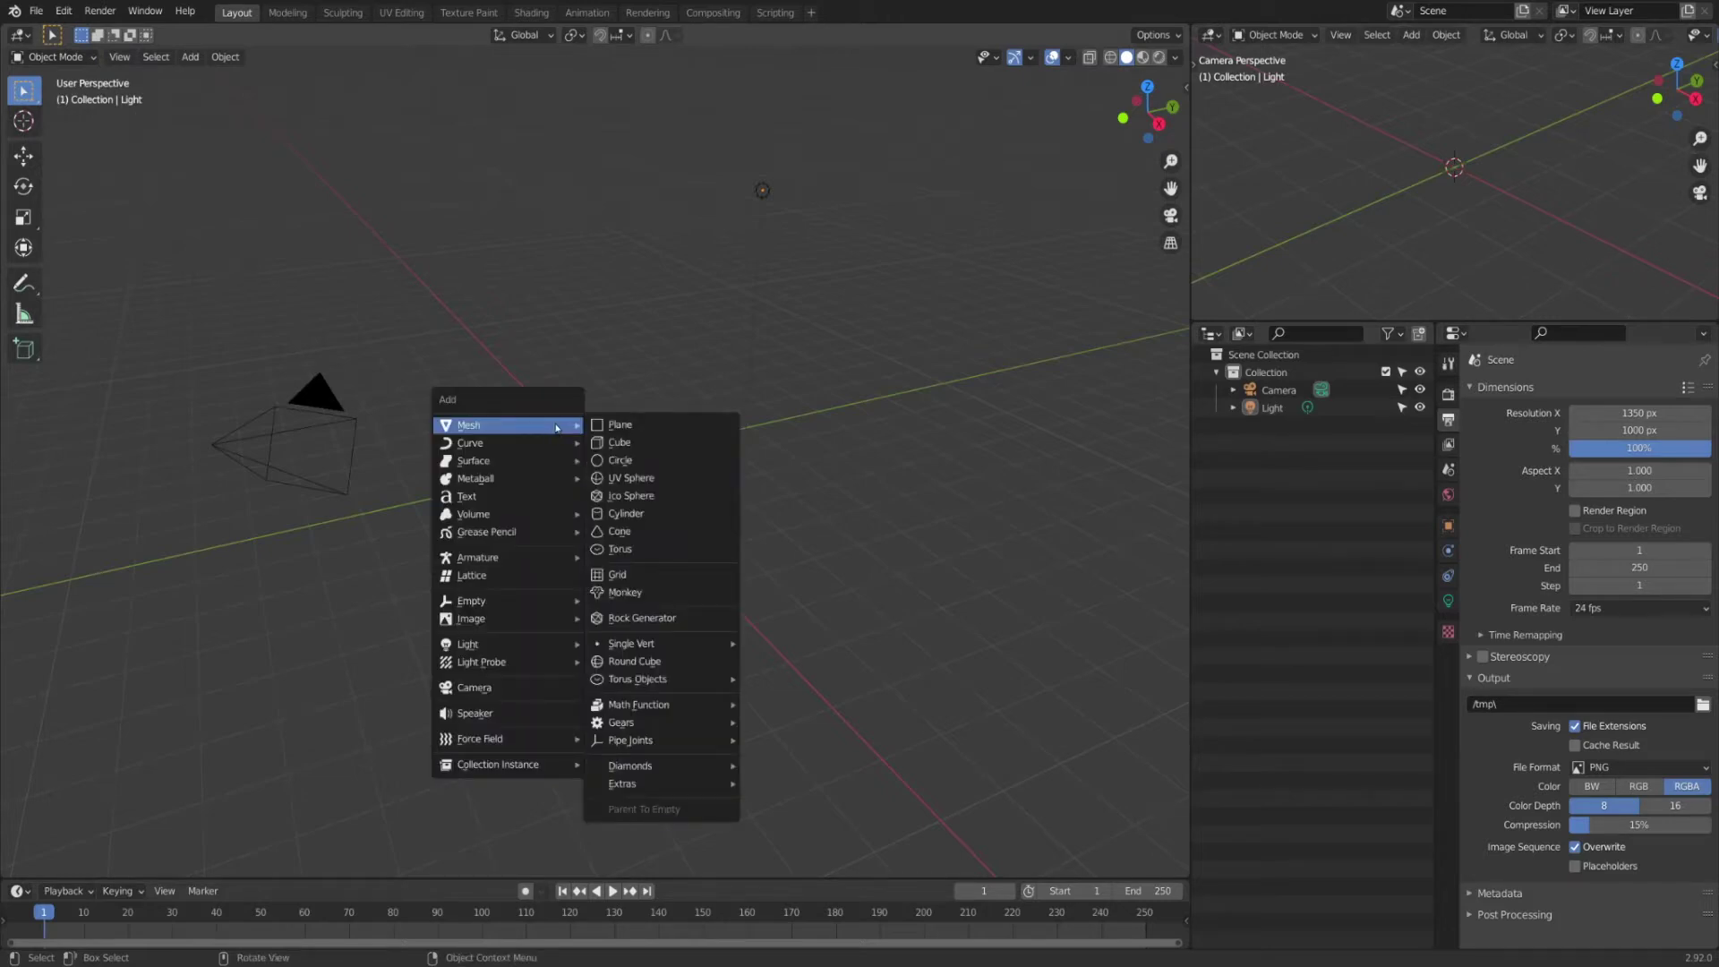
left_click(627, 424)
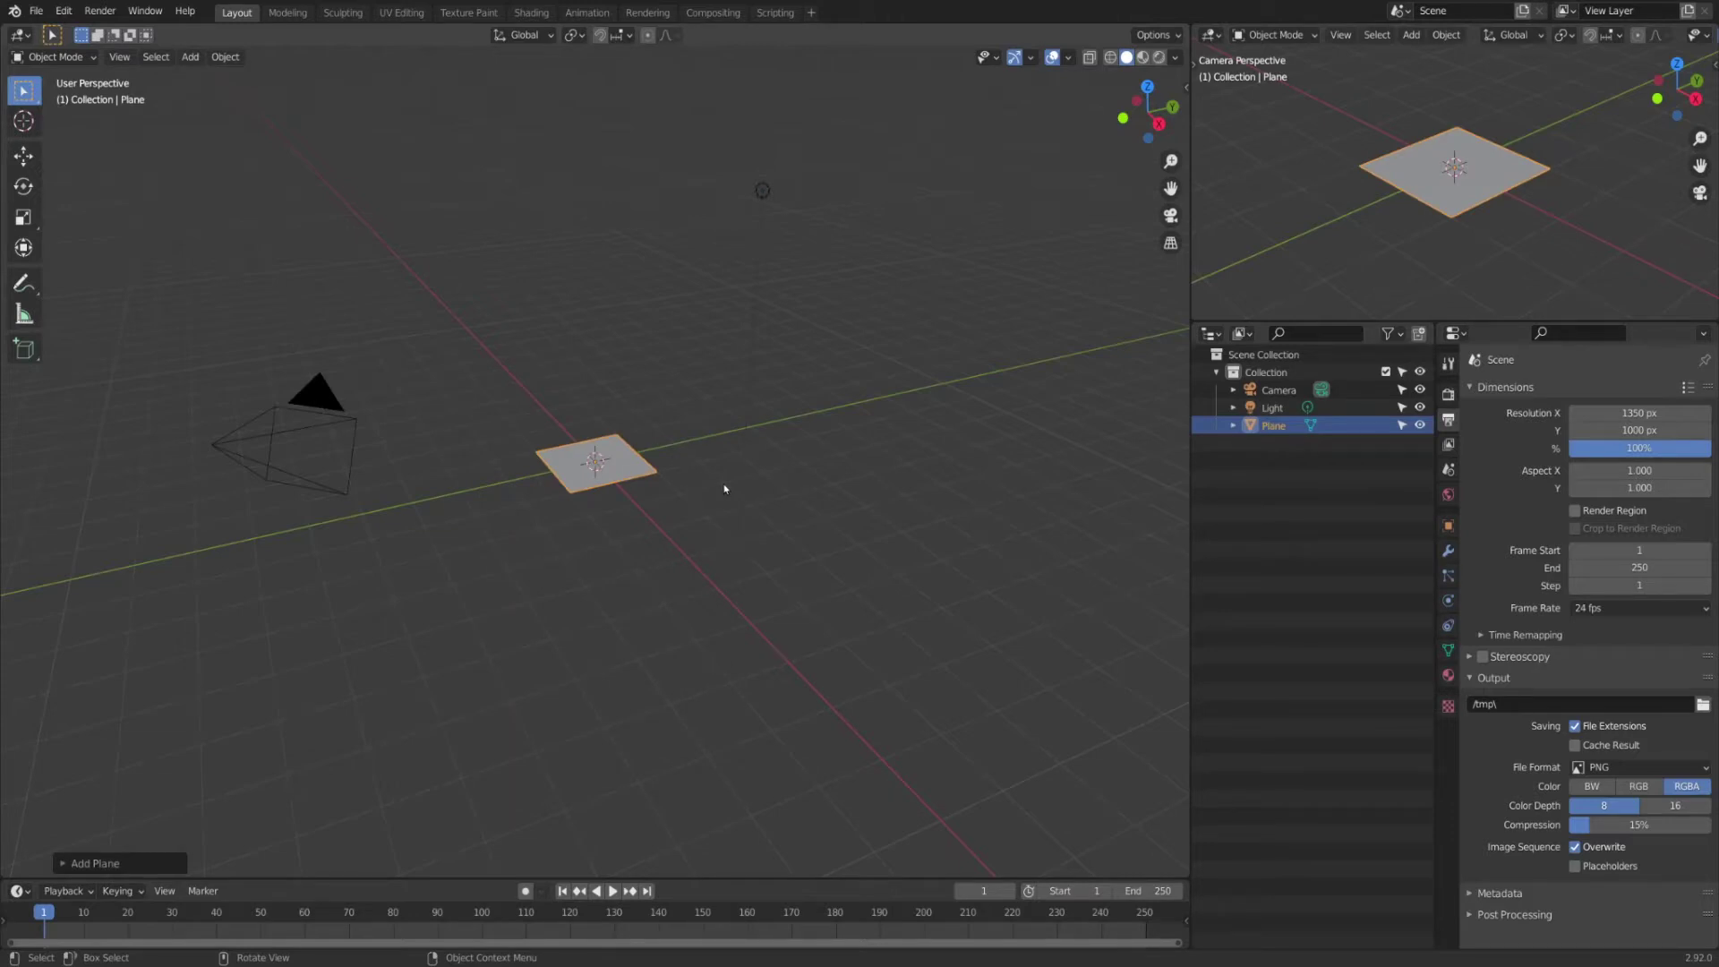
Step: Try scaling the plane by a factor of 2 and undo that scaling
key("s")
key("2")
key("Return")
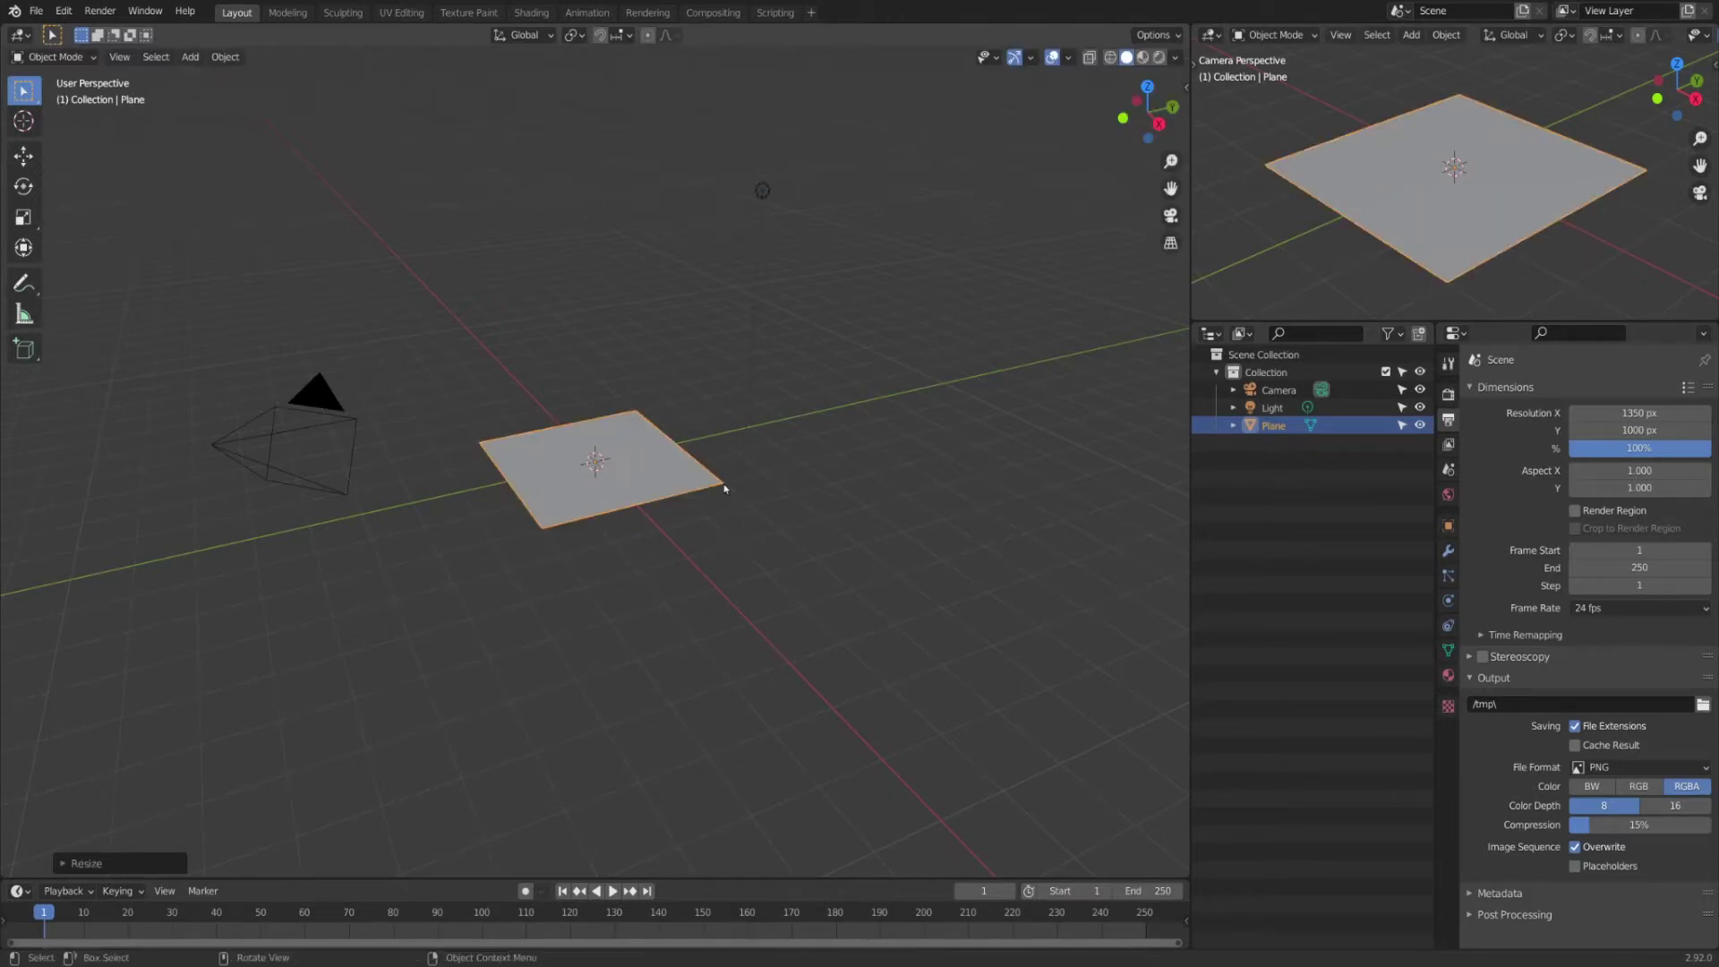
key("ctrl+z")
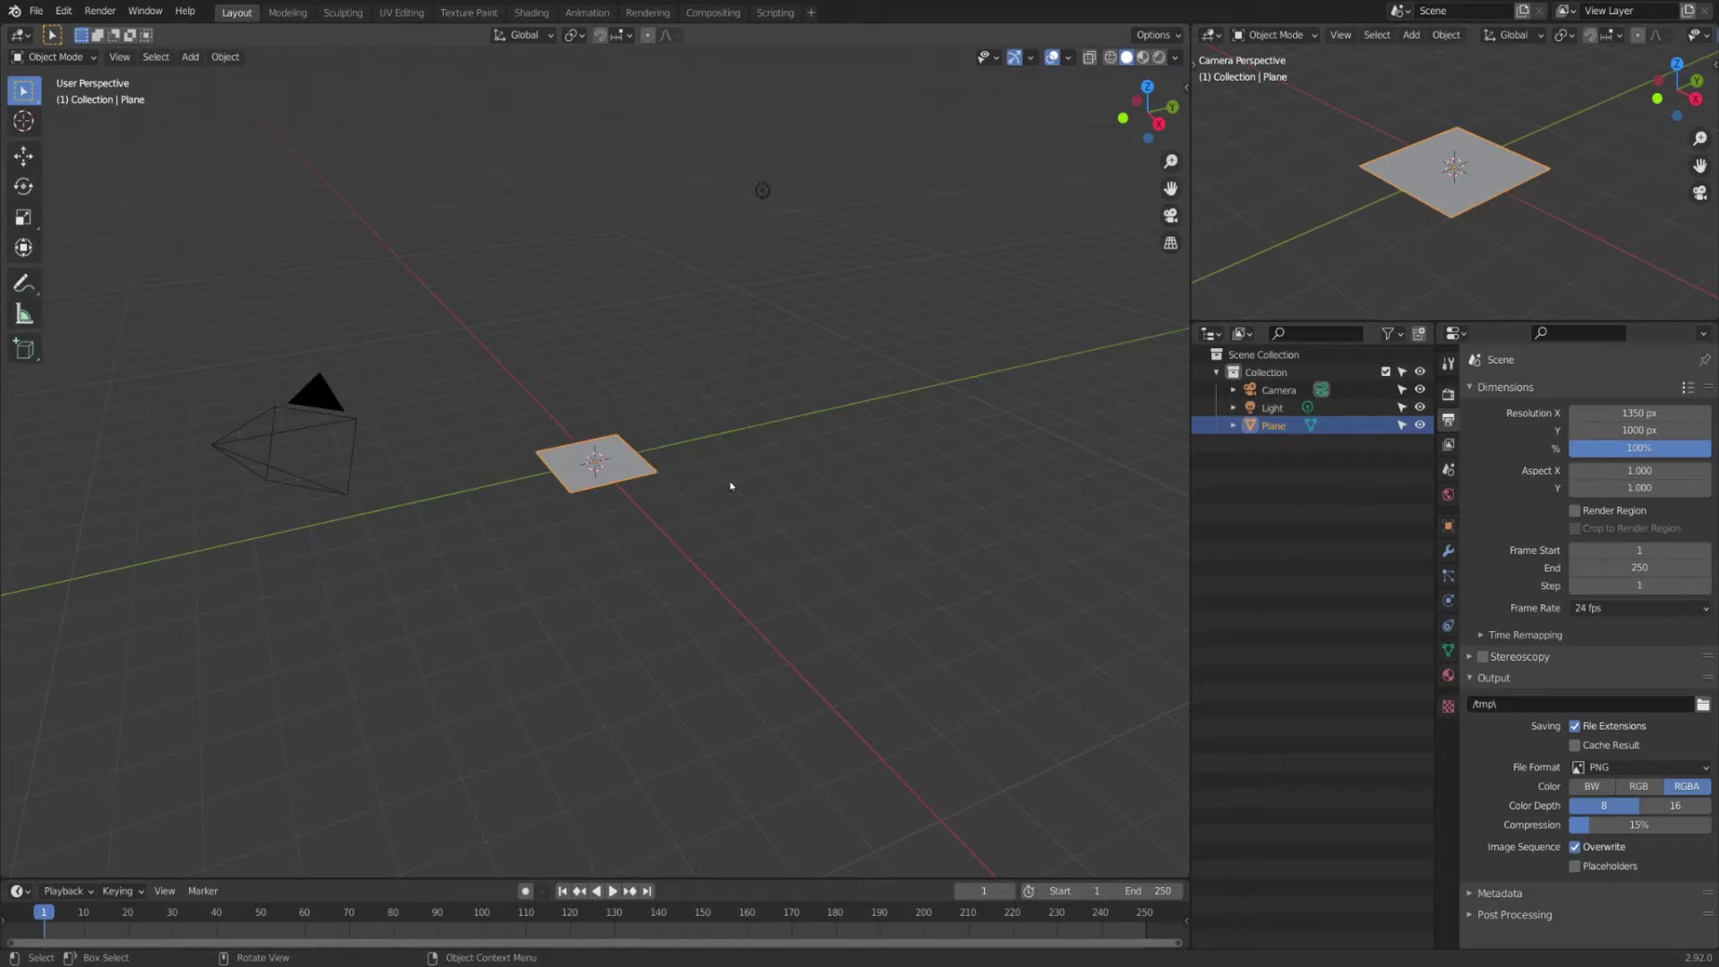
key("n")
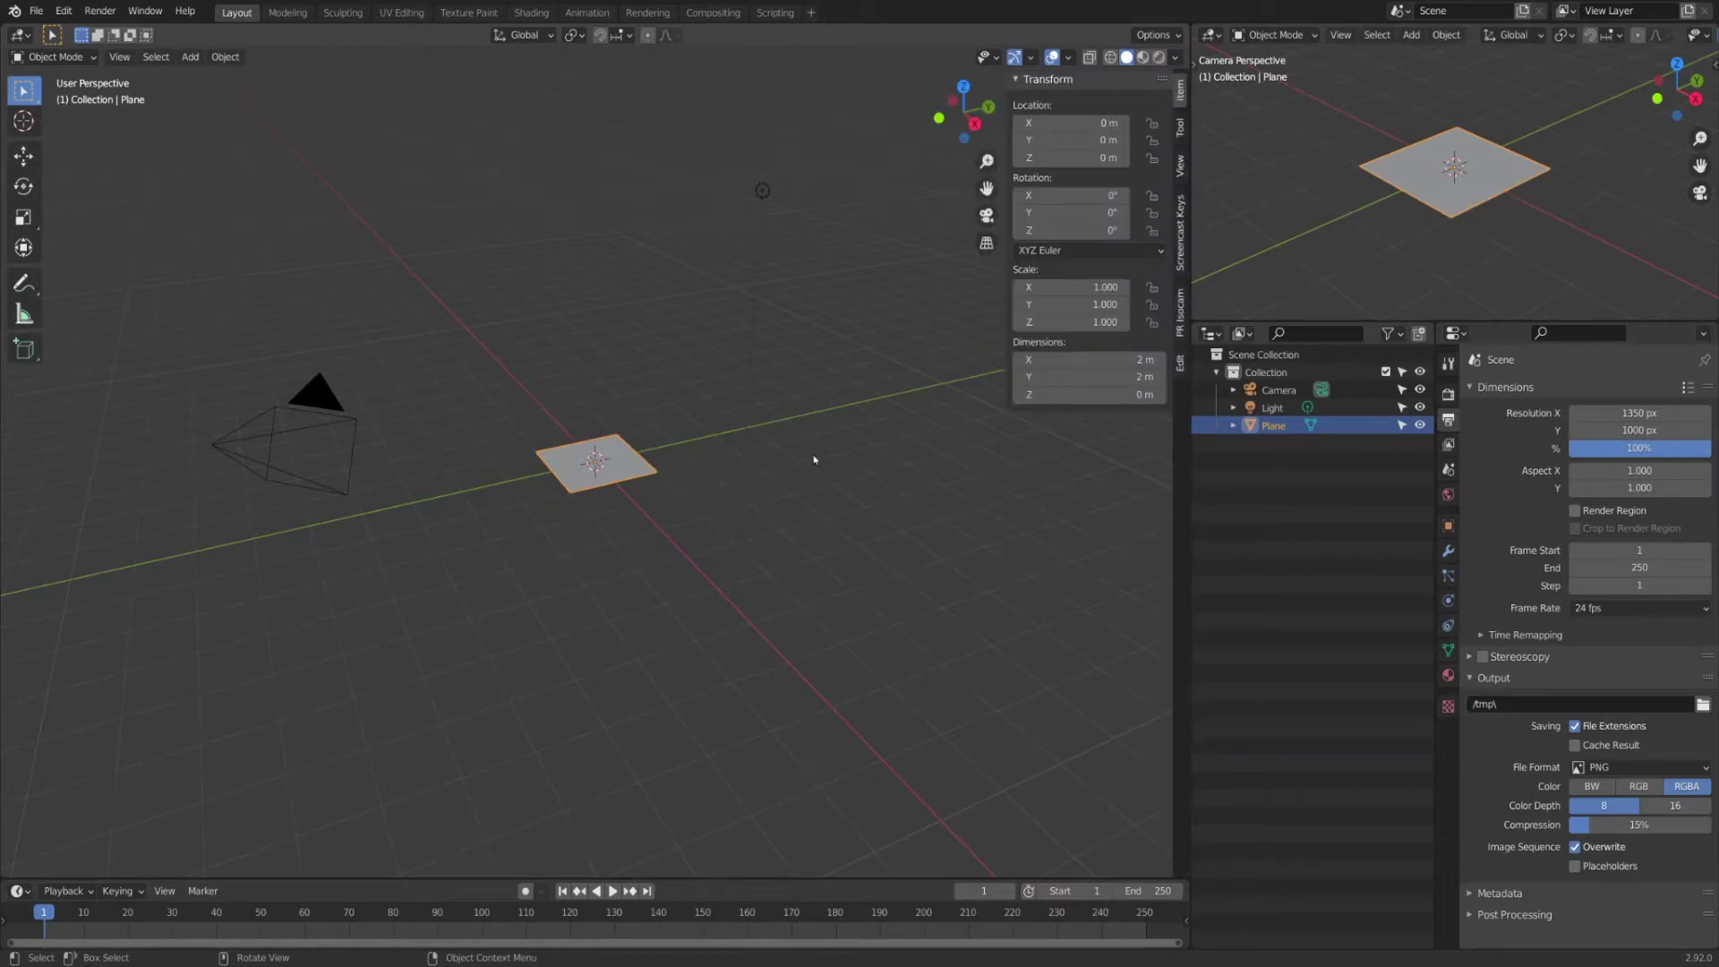
left_click(1180, 232)
left_click(1059, 80)
key("n")
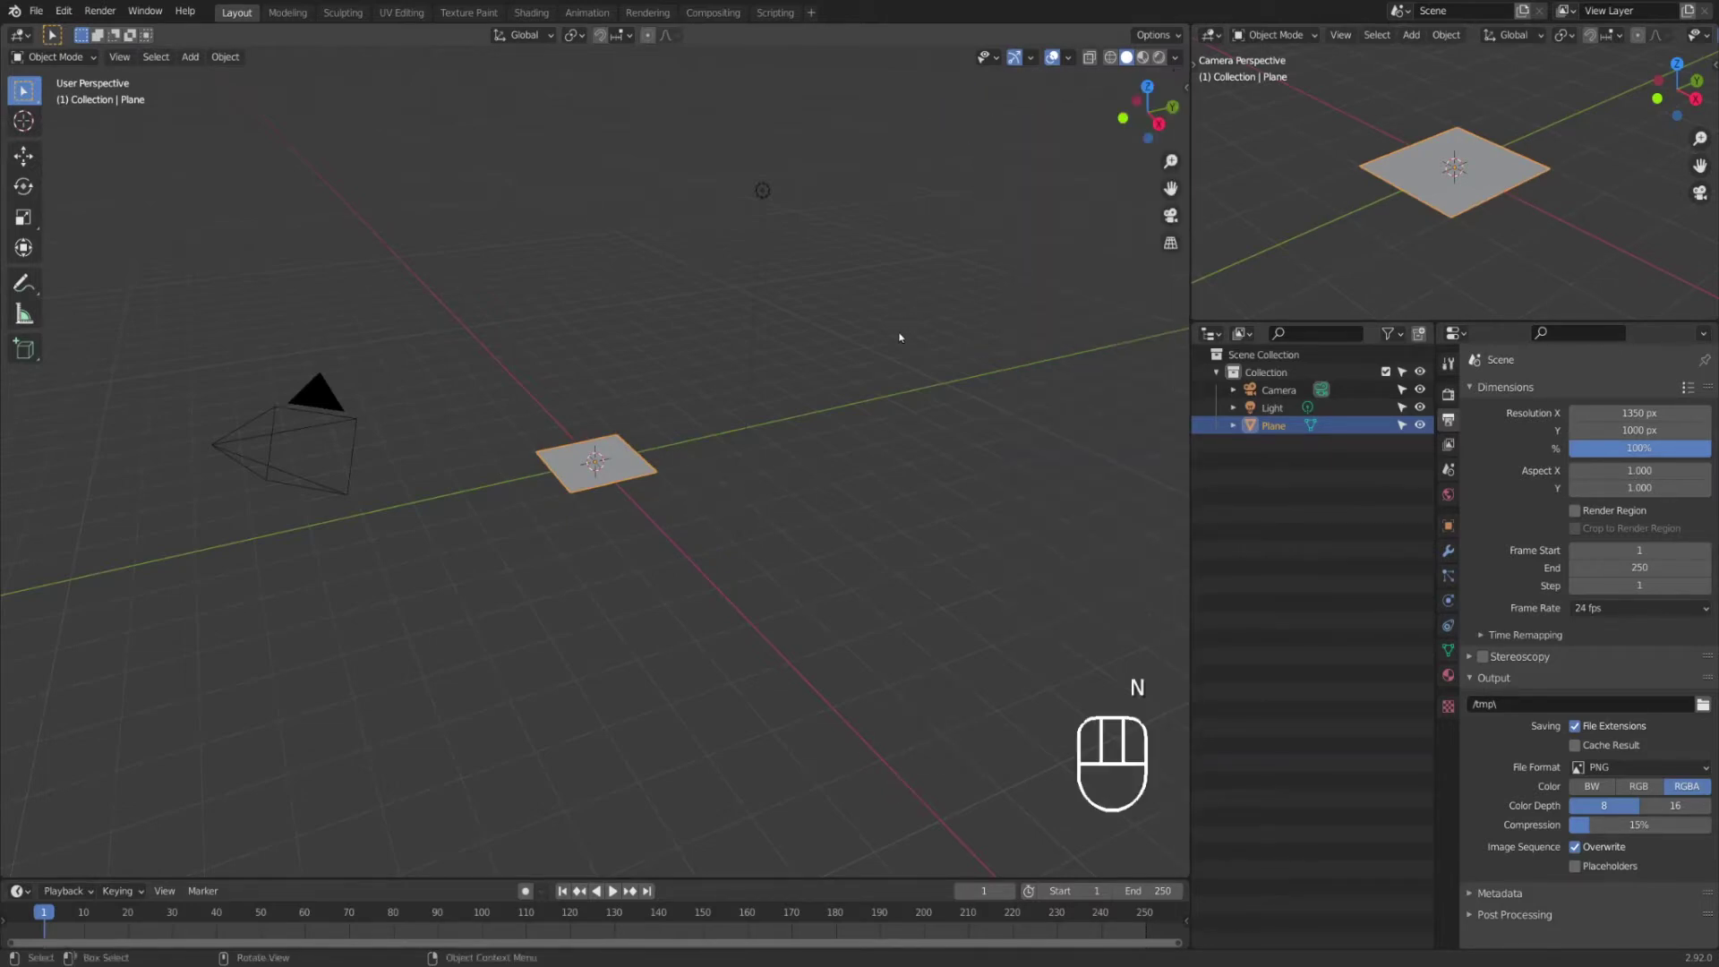
Step: Scale the plane uniformly by a factor of 1.5
type("s")
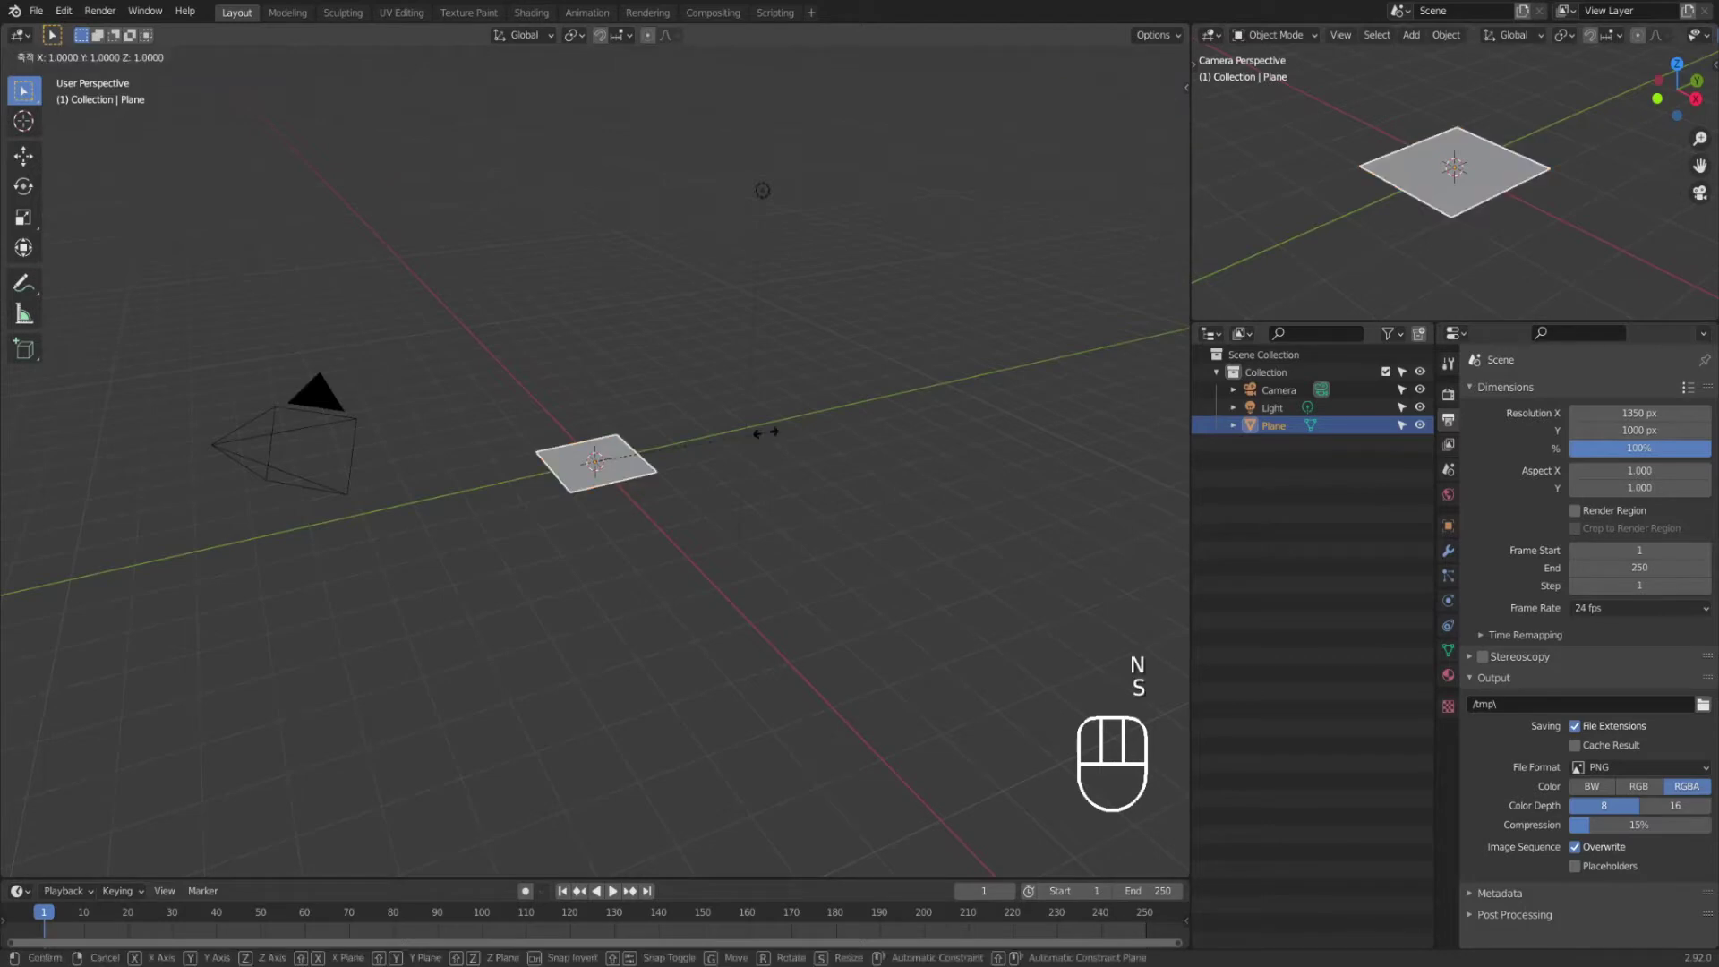
type("1.5")
key("KP_Enter")
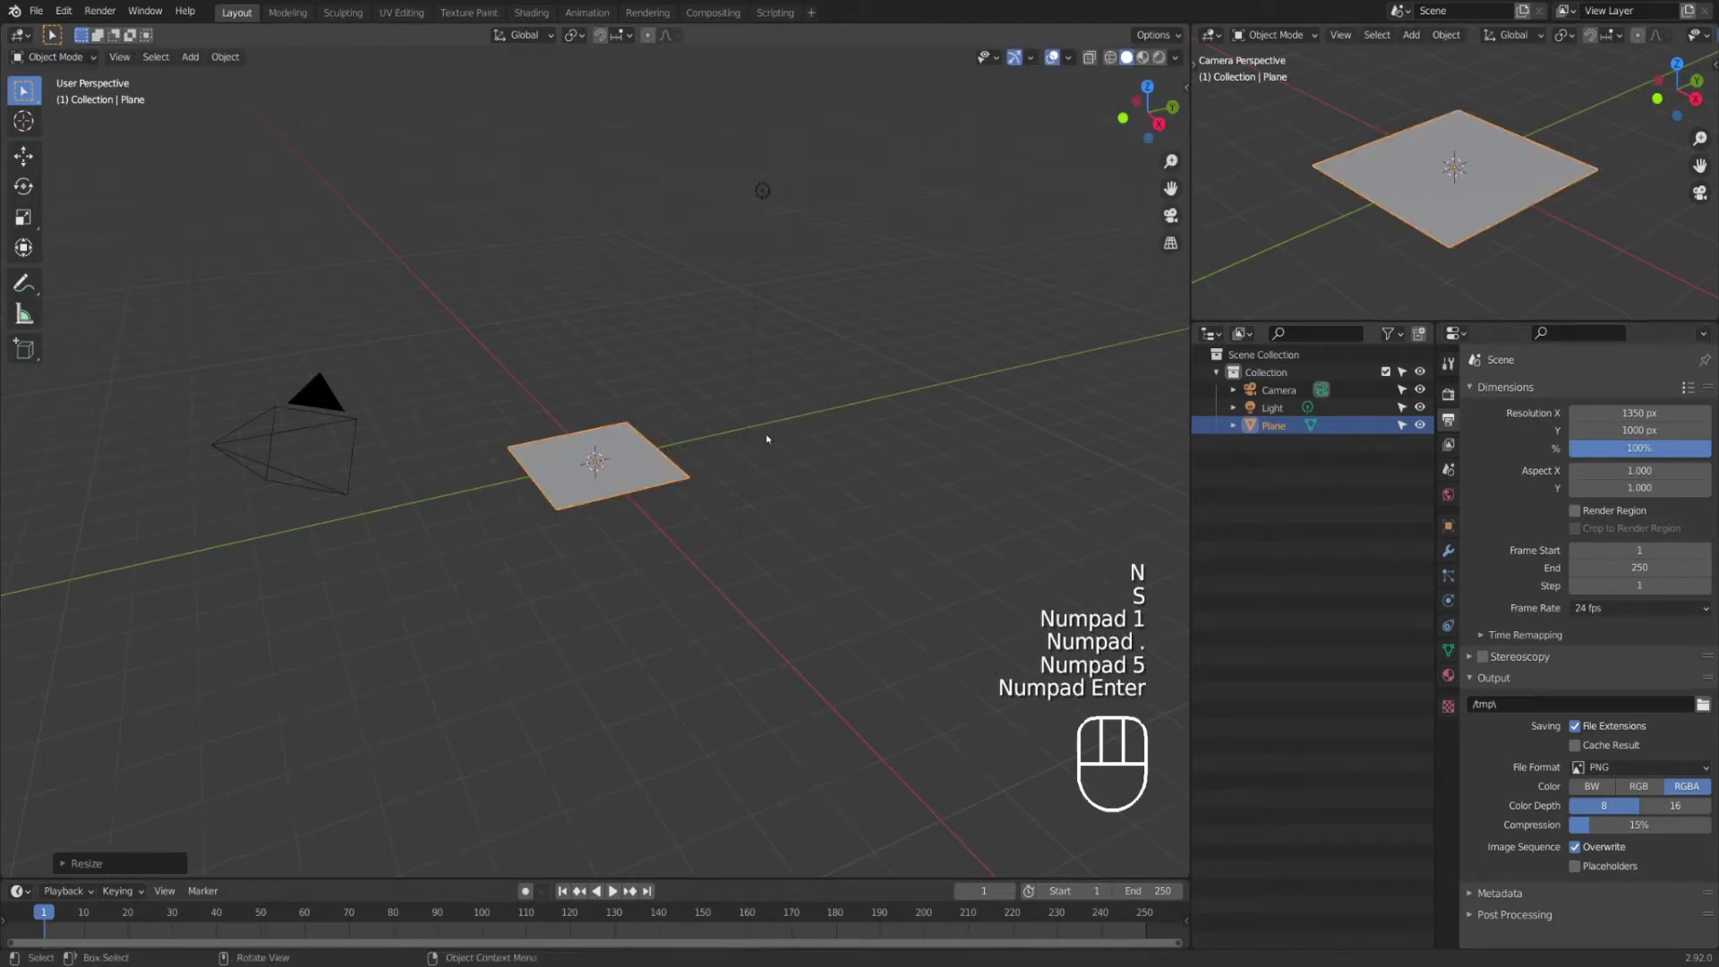
Step: Extrude the whole plane about 0.5 m downward into a flat slab and return to Object Mode
key("Tab")
key("e")
left_click(726, 484)
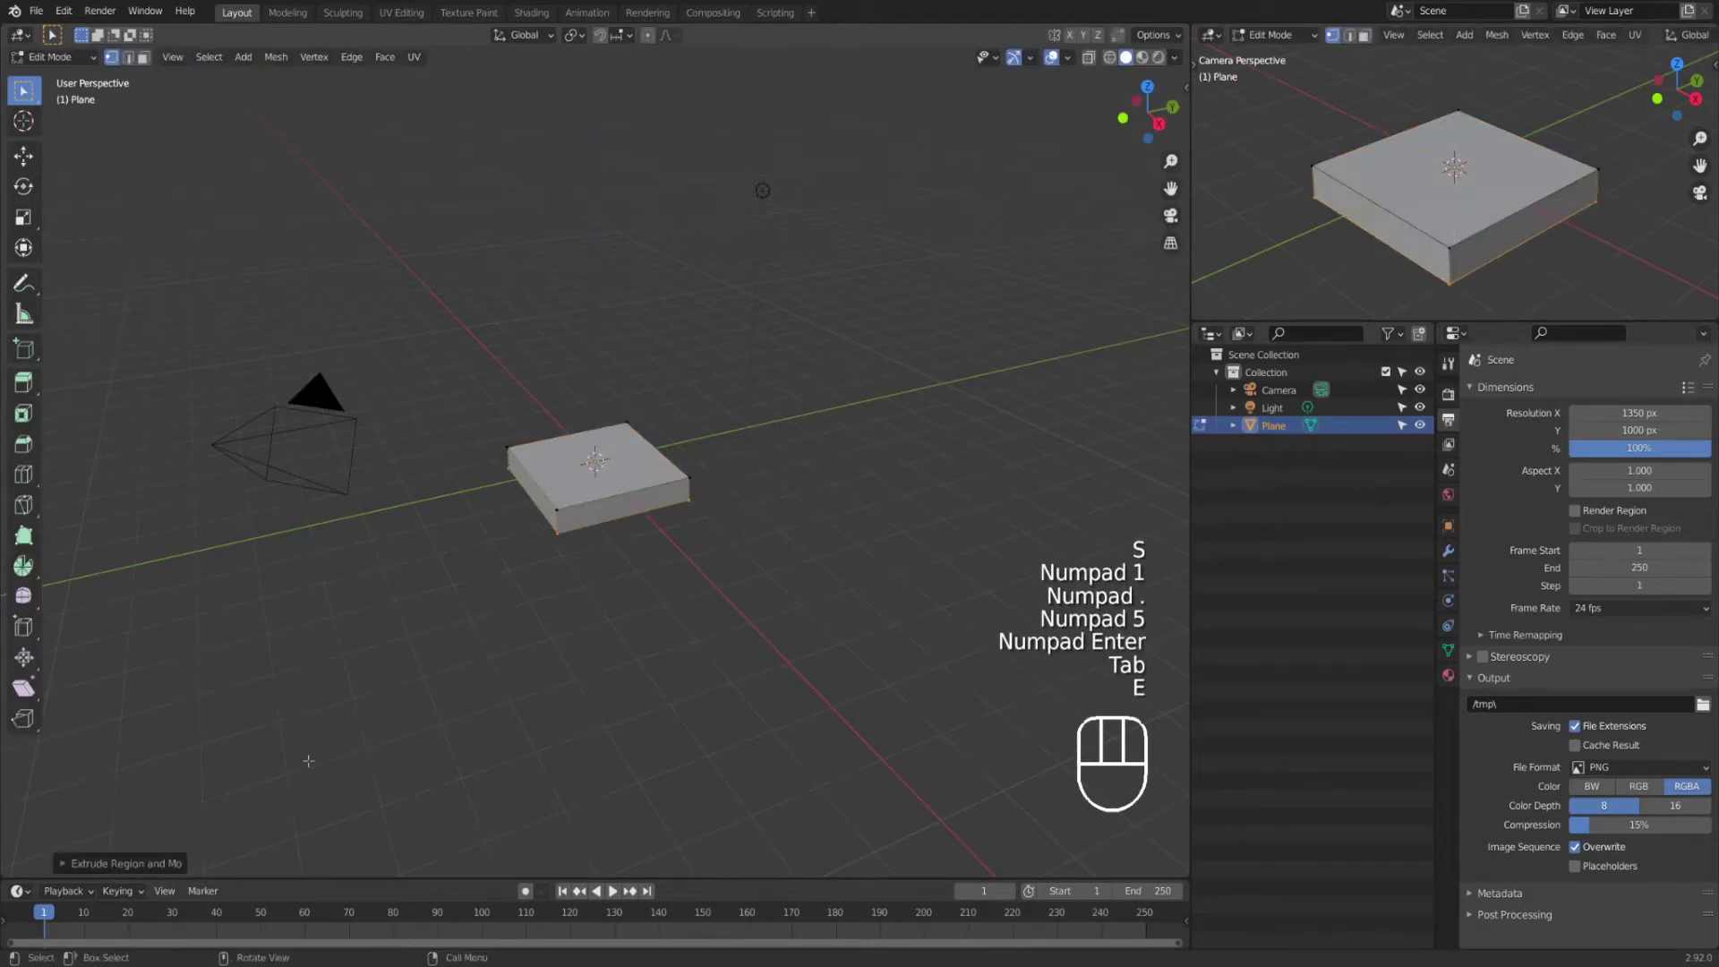
left_click(176, 871)
left_click(215, 818)
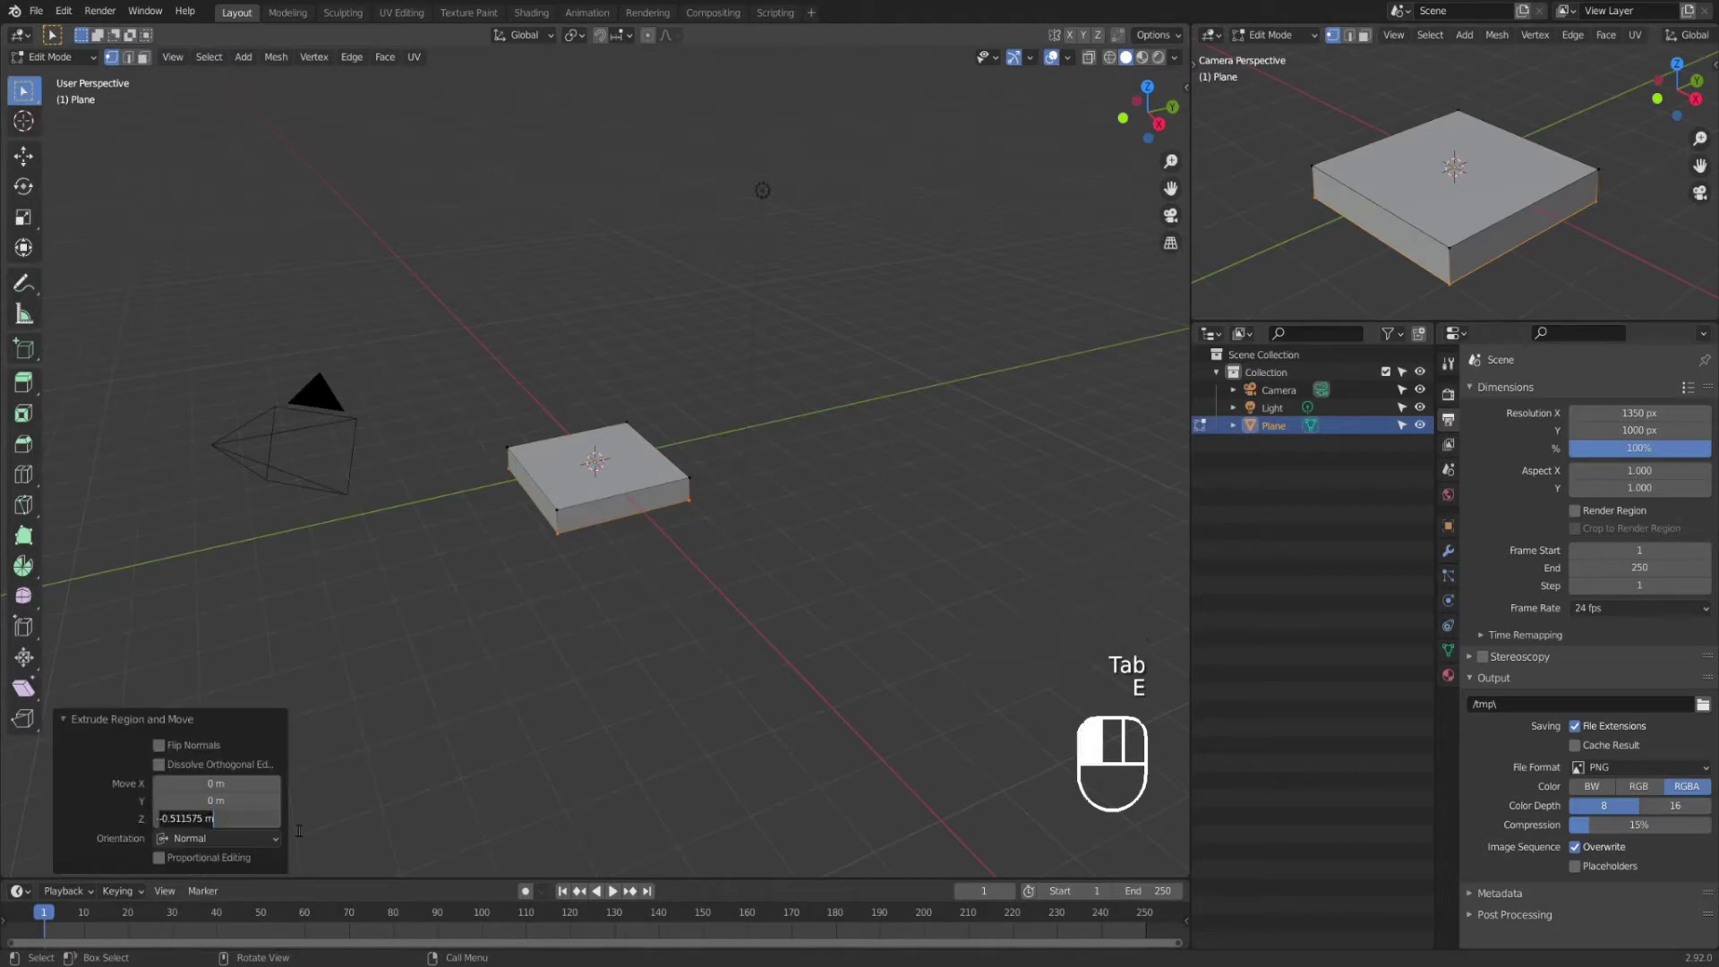
key("Return")
key("Tab")
Step: Add a second plane mesh at the origin for the floor beneath the slab
scroll(614, 599, "up", 2)
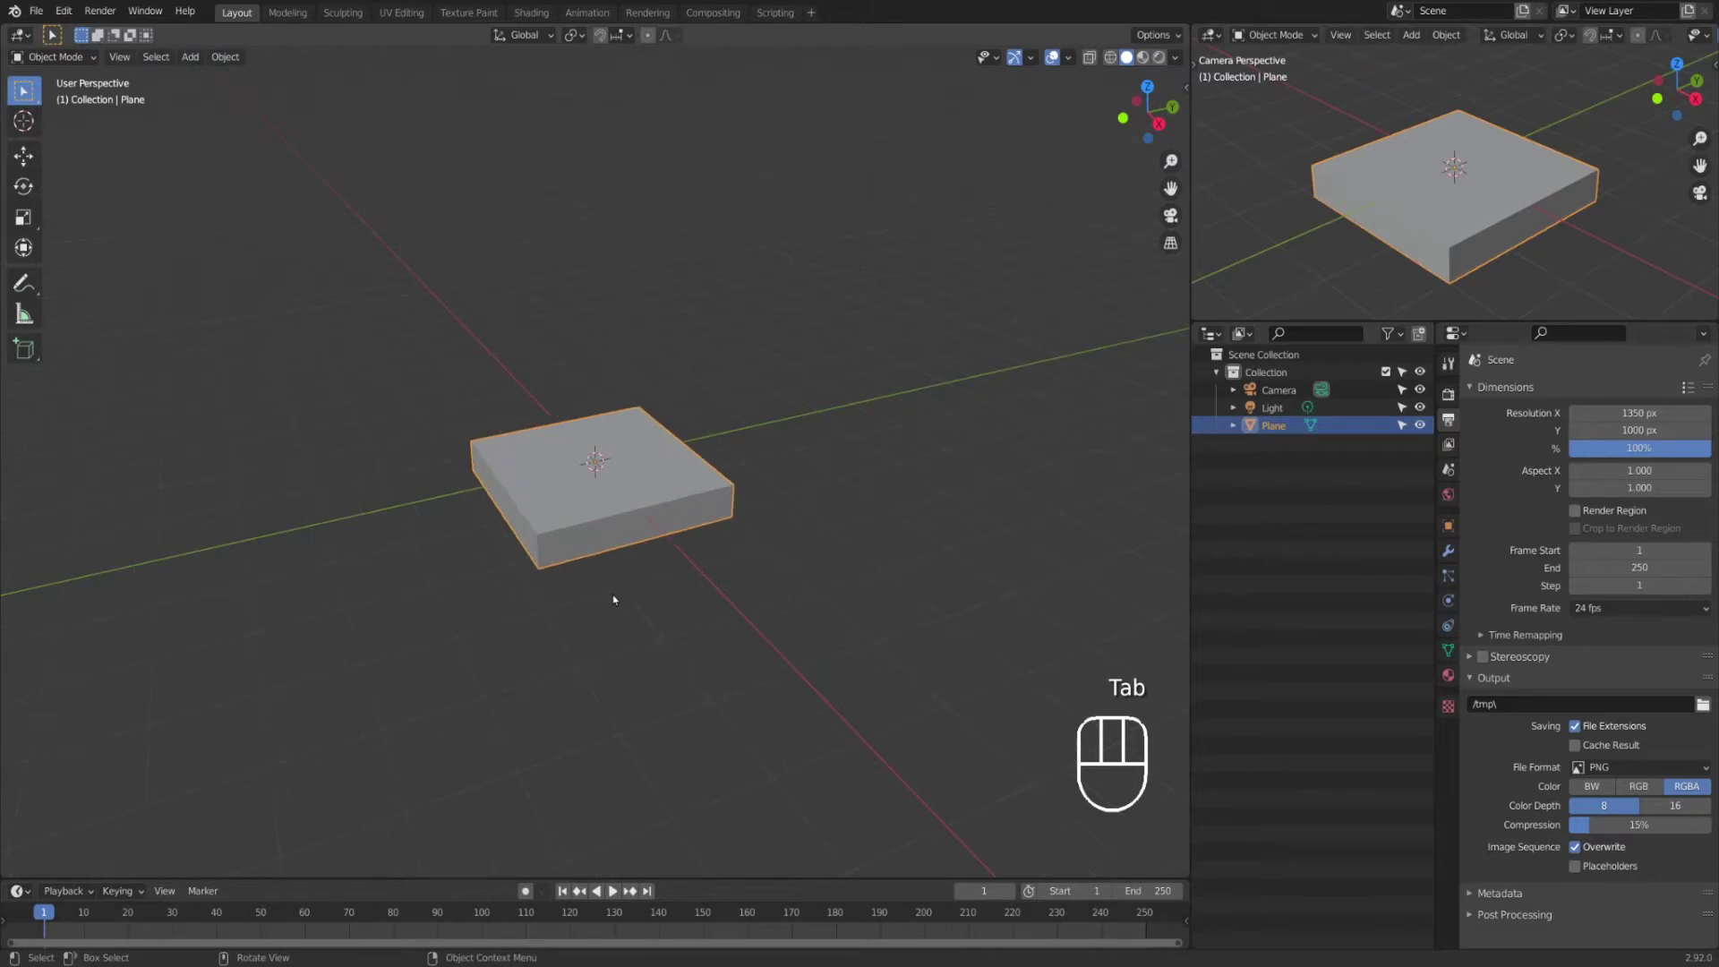
middle_click_drag(614, 599, 579, 642, "shift")
scroll(1468, 262, "down", 3)
scroll(1469, 262, "up", 2)
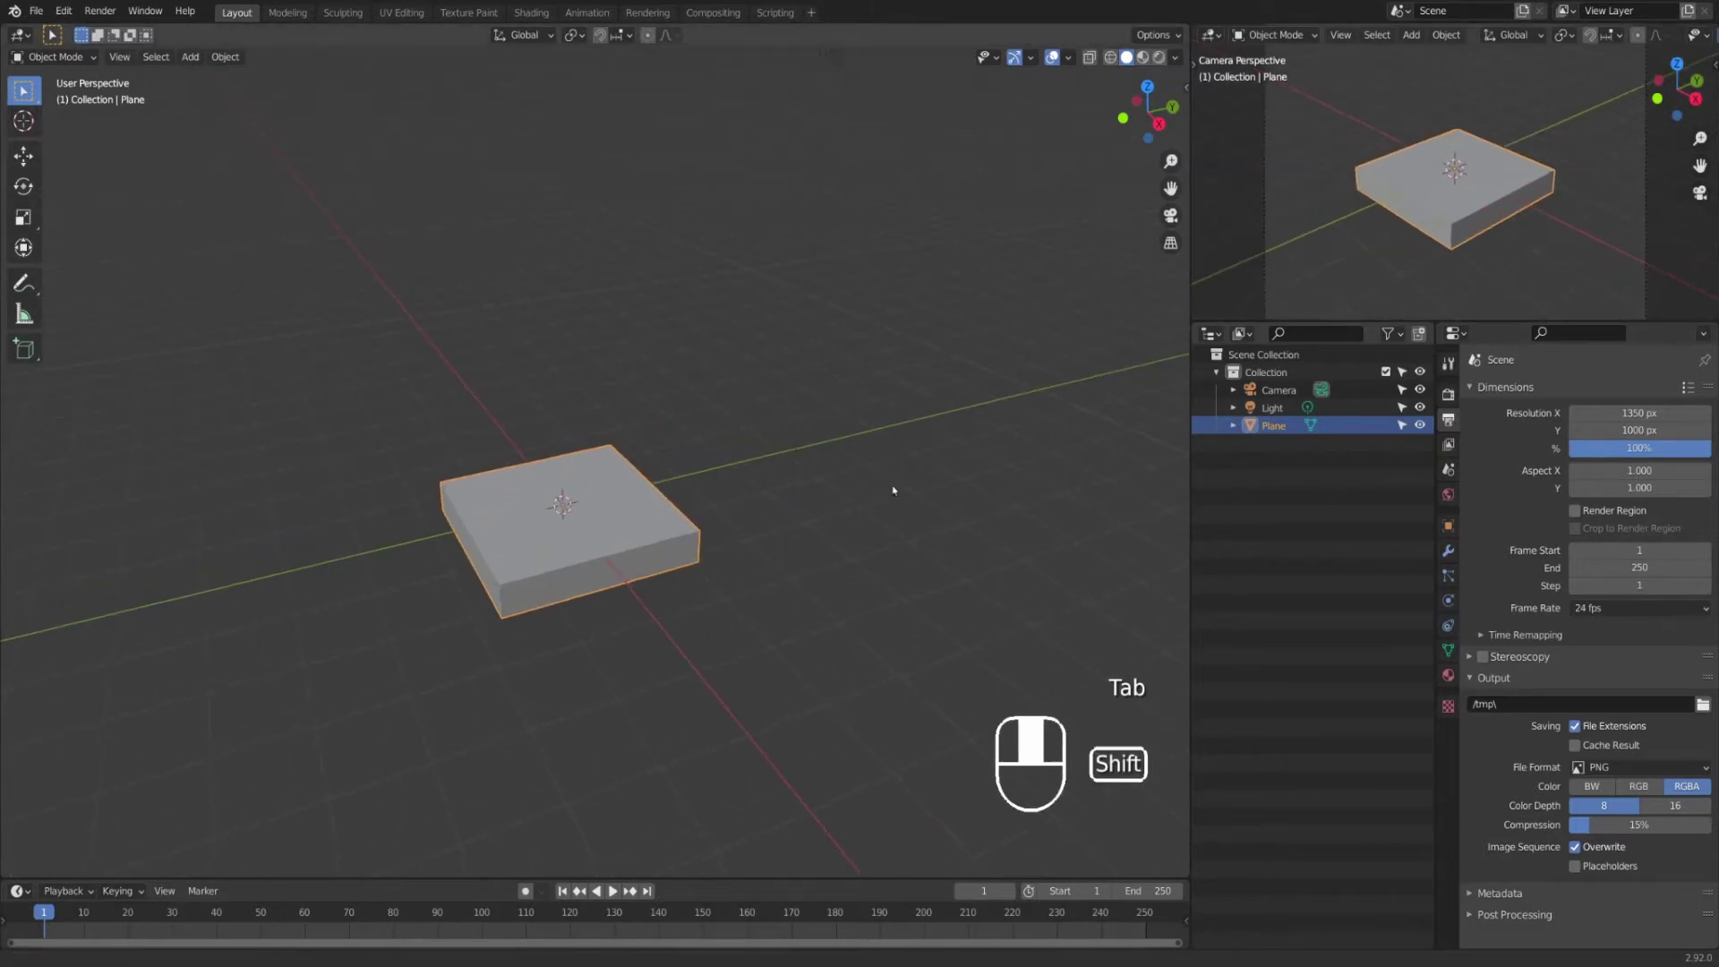
middle_click_drag(695, 574, 741, 610, "shift")
key("shift+a")
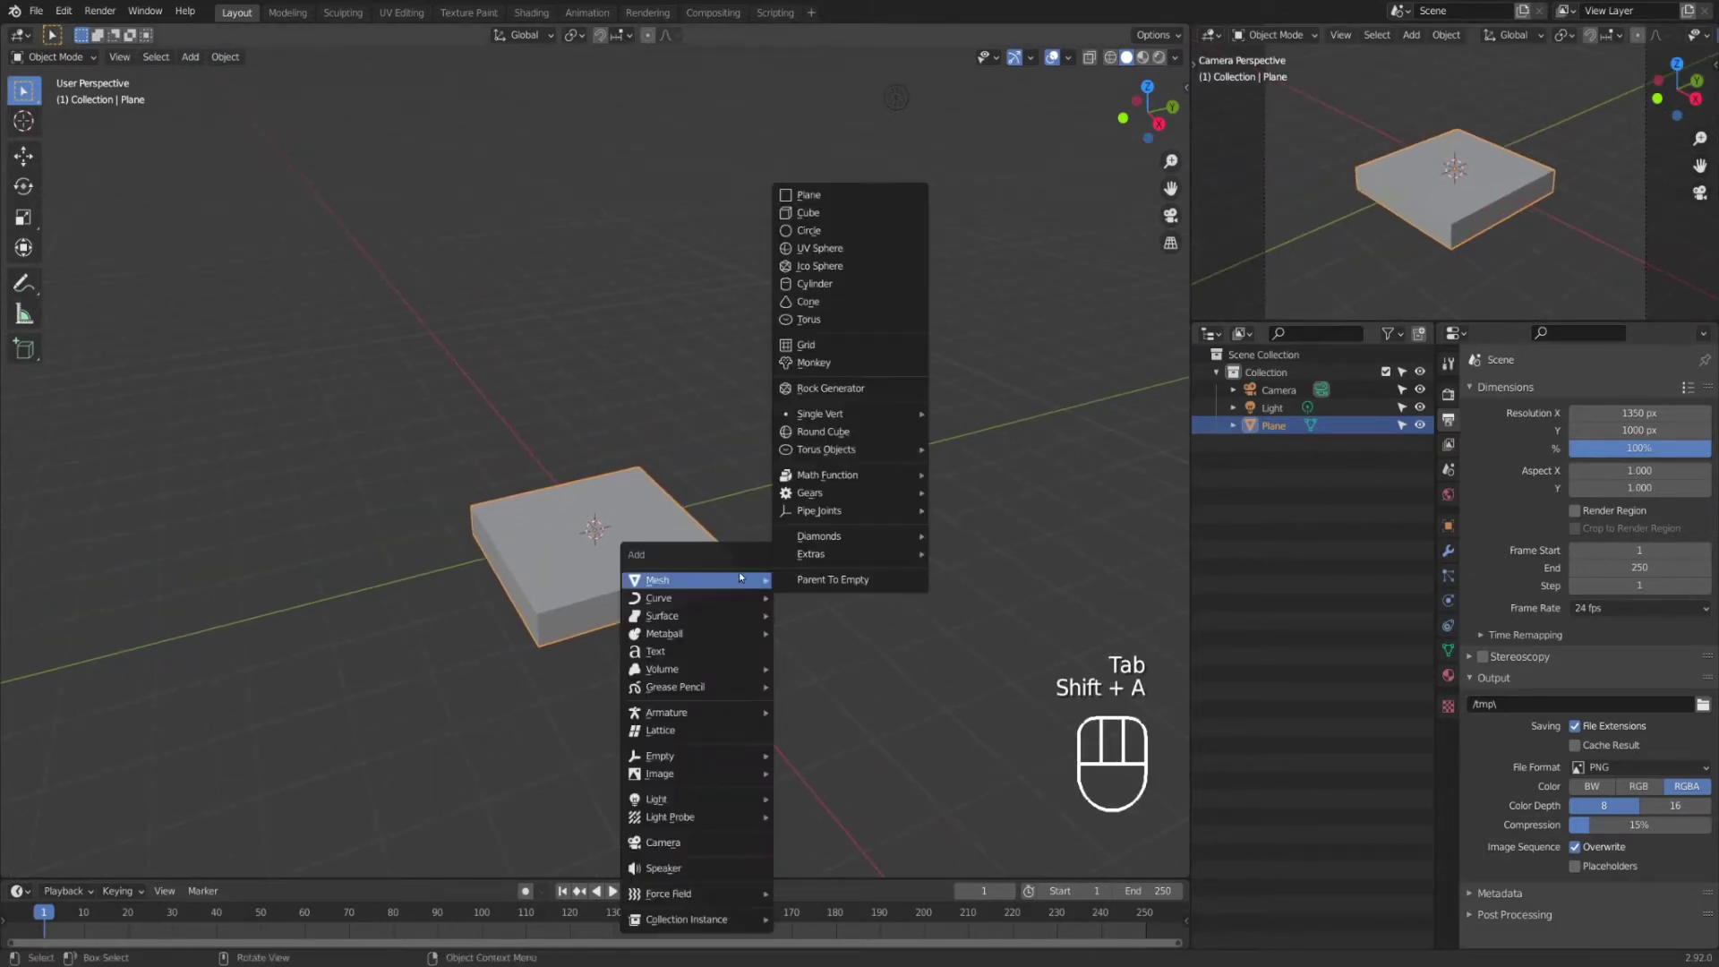
left_click(842, 195)
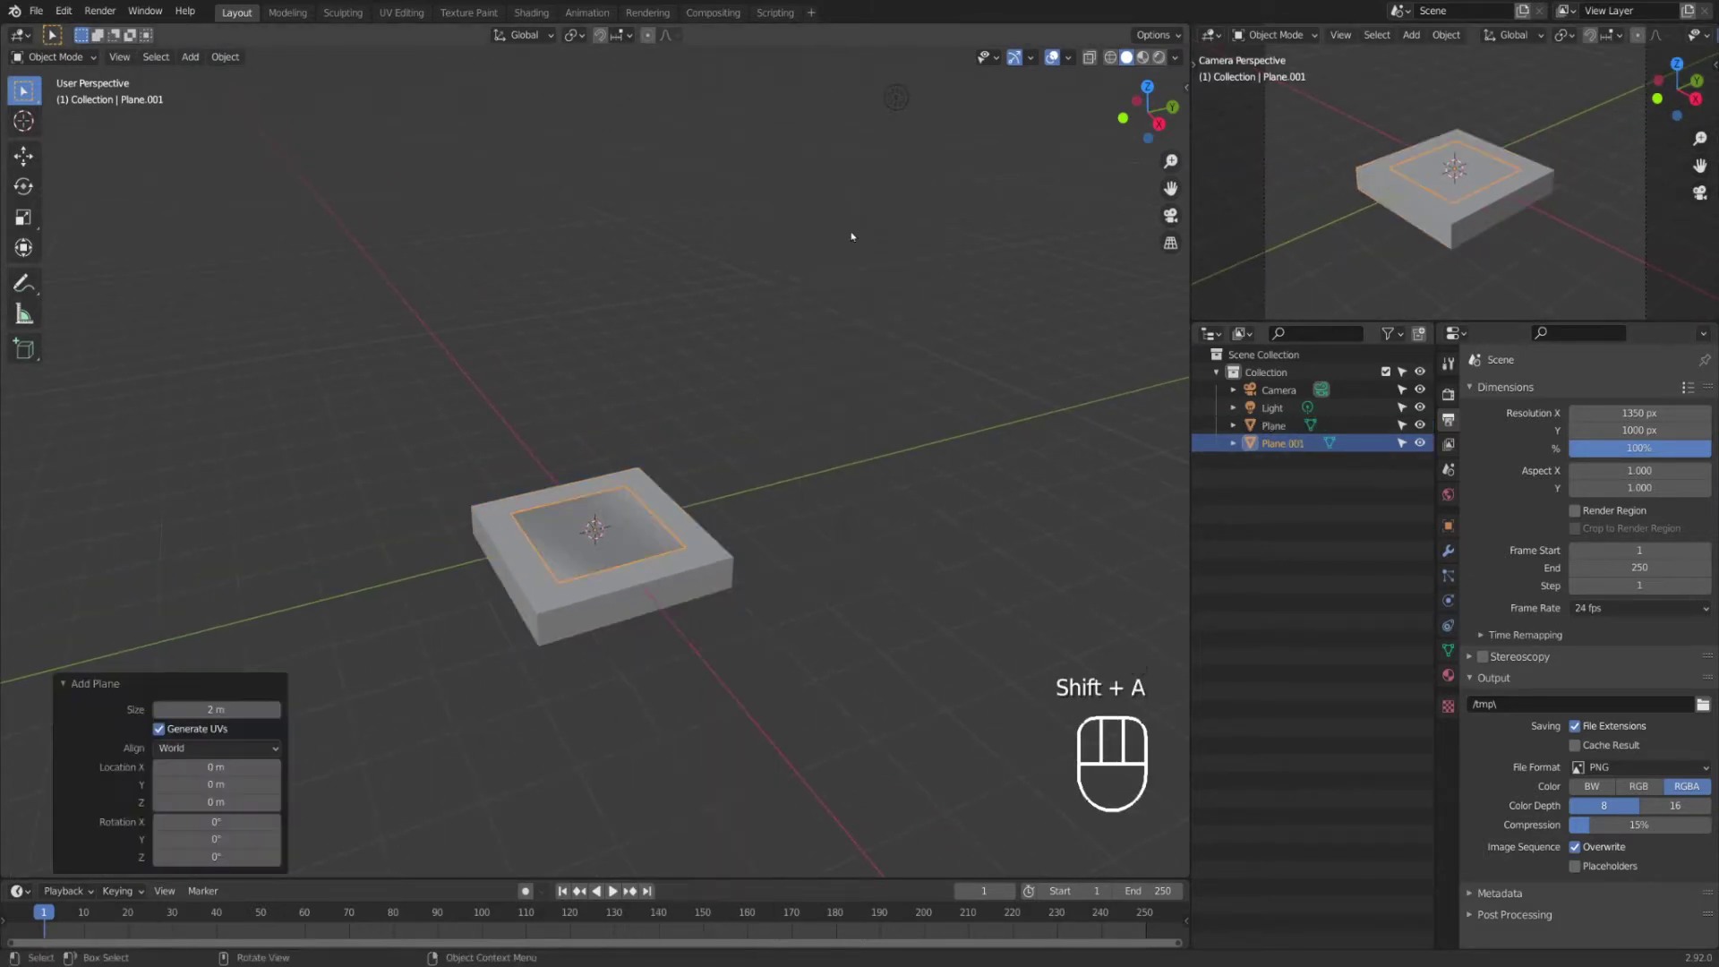
Step: Adjust the snapping target and move the new plane 0.5 m down along Z to the slab's underside
left_click(618, 38)
left_click(617, 106)
left_click(626, 35)
middle_click_drag(707, 590, 765, 535)
key("g")
key("z")
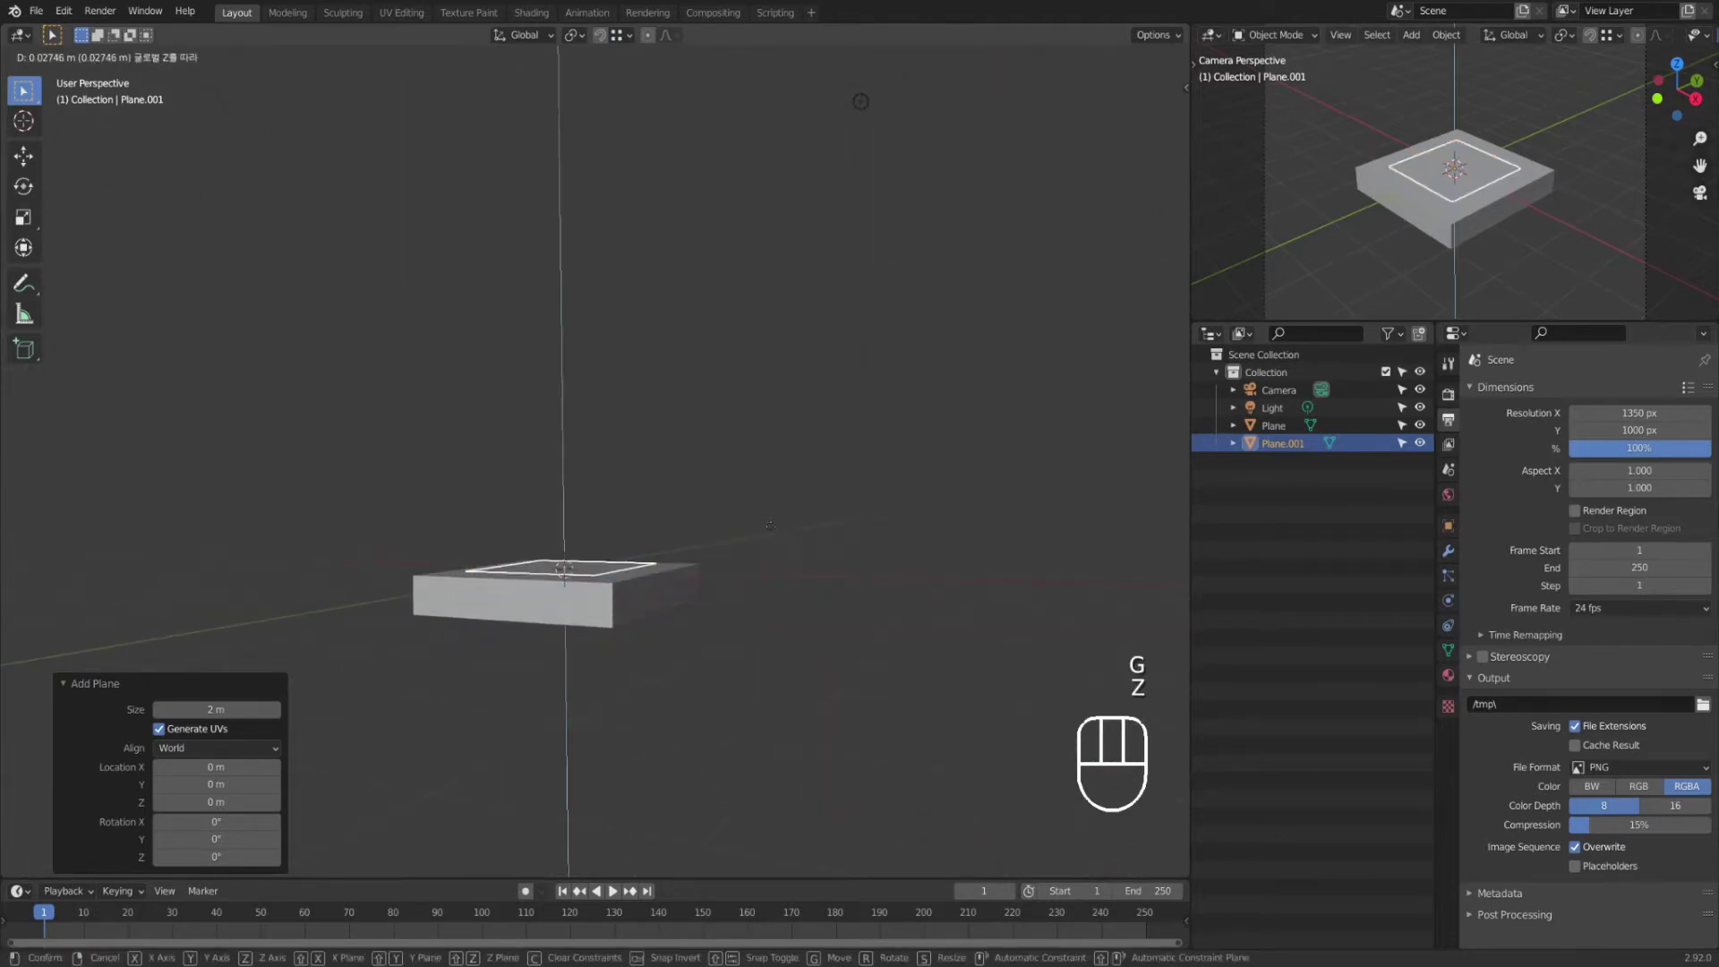
left_click(721, 592)
Step: Scale the floor plane uniformly by a factor of 10
middle_click_drag(720, 591, 672, 606)
key("s")
key("KP_1")
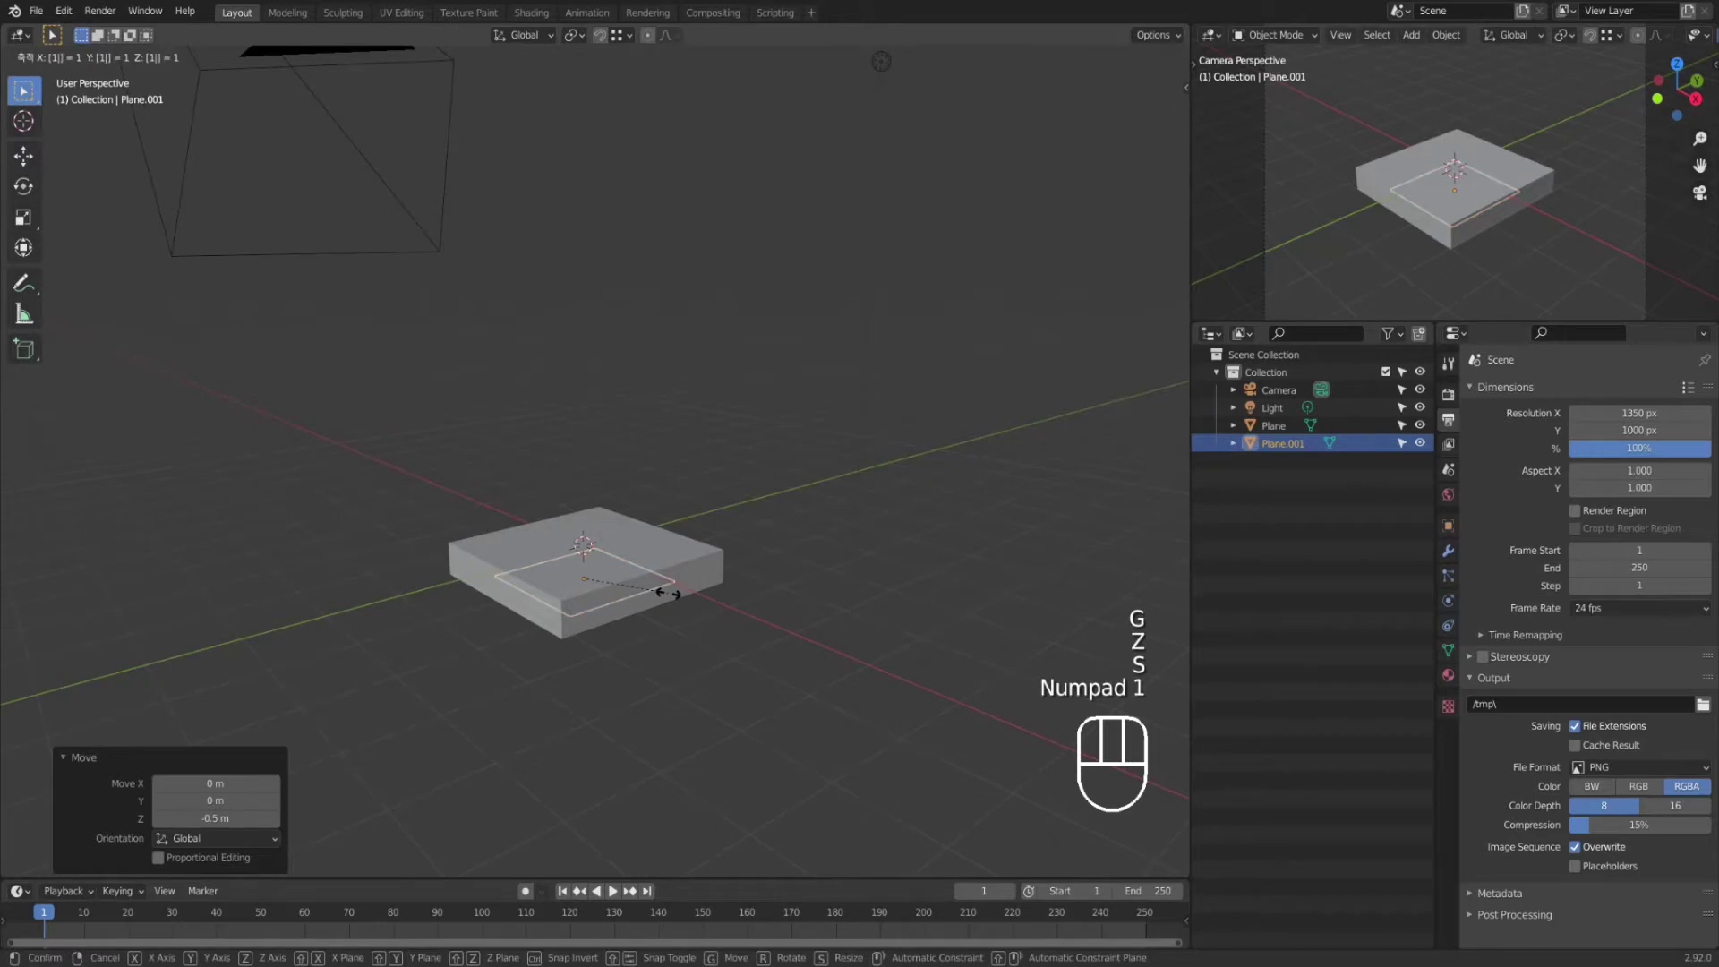
key("KP_0")
key("KP_Enter")
Step: Extrude the floor plane's two back edges 5 m up along Z to form the backdrop walls
middle_click_drag(710, 580, 707, 614)
middle_click_drag(775, 556, 777, 521)
key("Tab")
key("2")
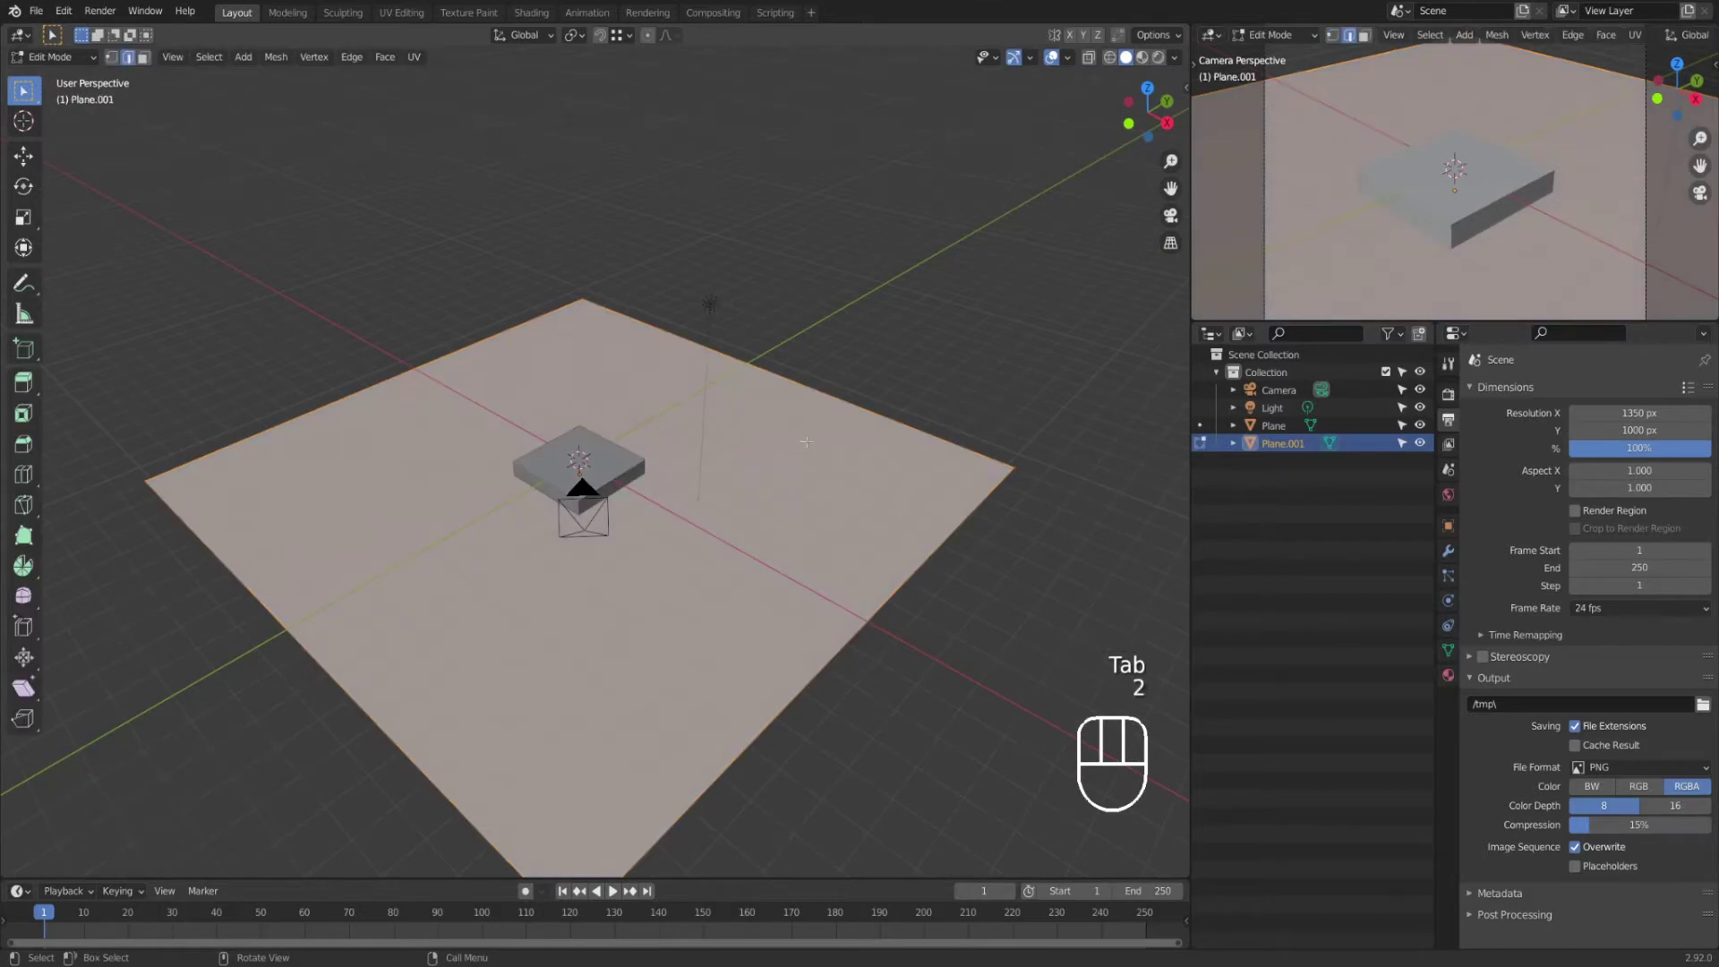
key("e")
key("z")
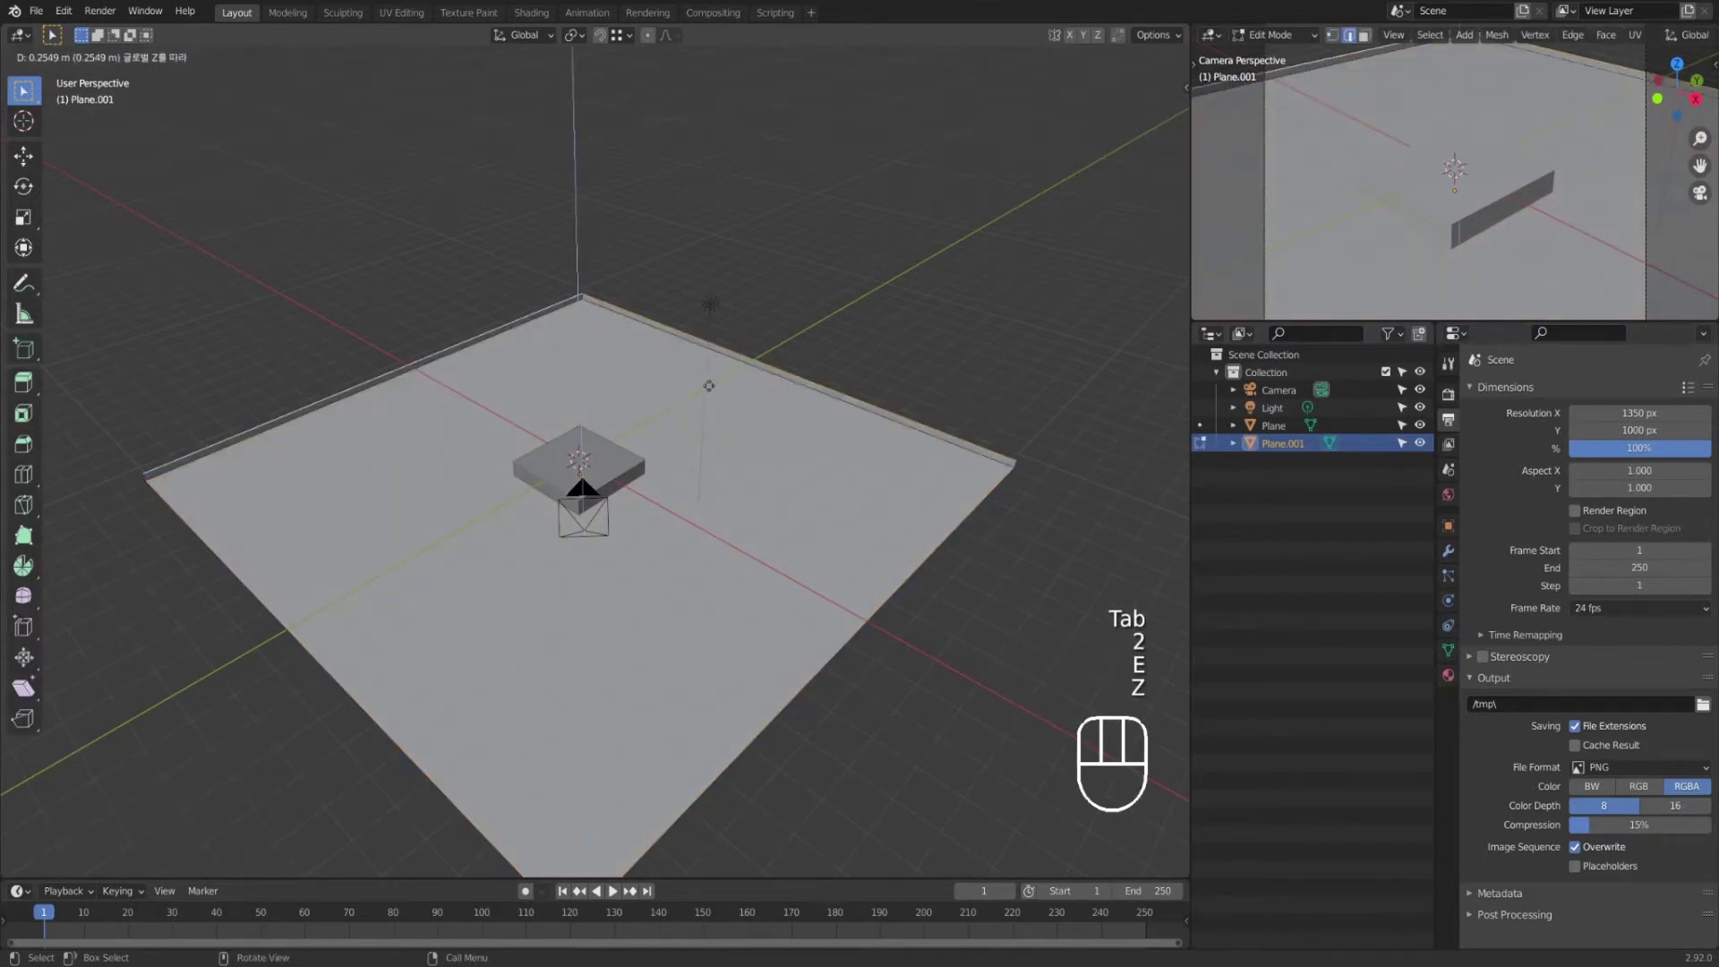
left_click(696, 179)
left_click(215, 819)
type("5")
key("Return")
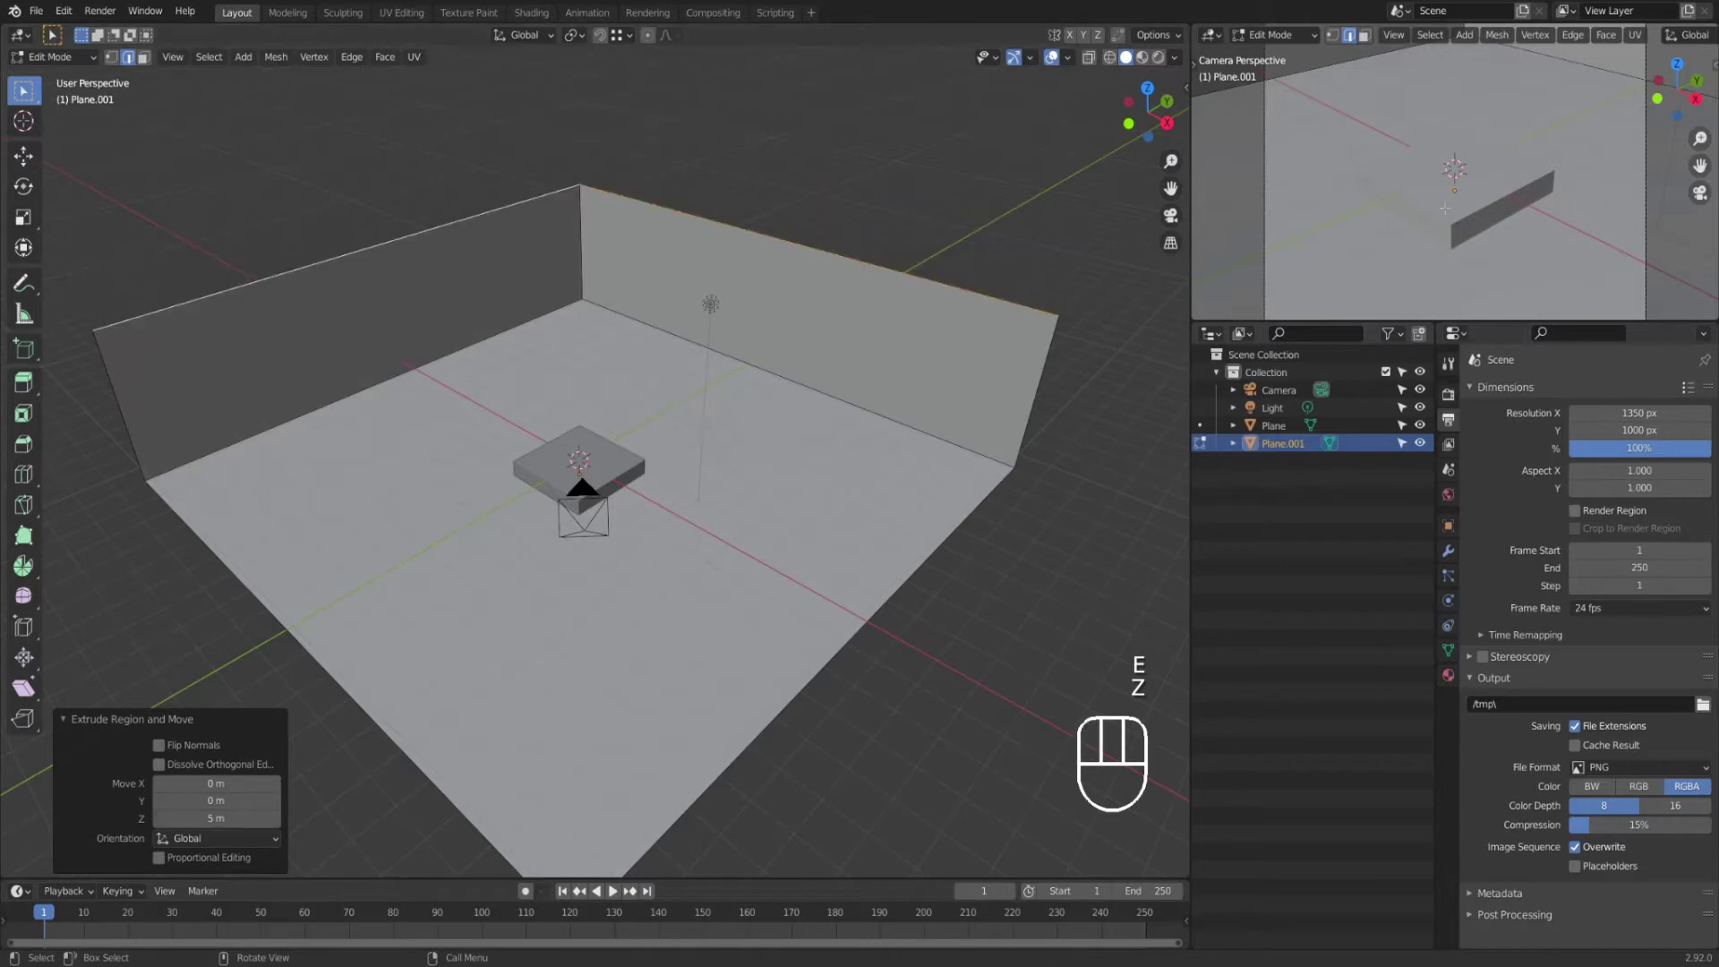
Step: Bevel the two edges where the floor meets the walls with a width of 0.25 m and 5 segments
scroll(1450, 219, "down", 3)
scroll(1450, 219, "up", 1)
left_click(788, 379)
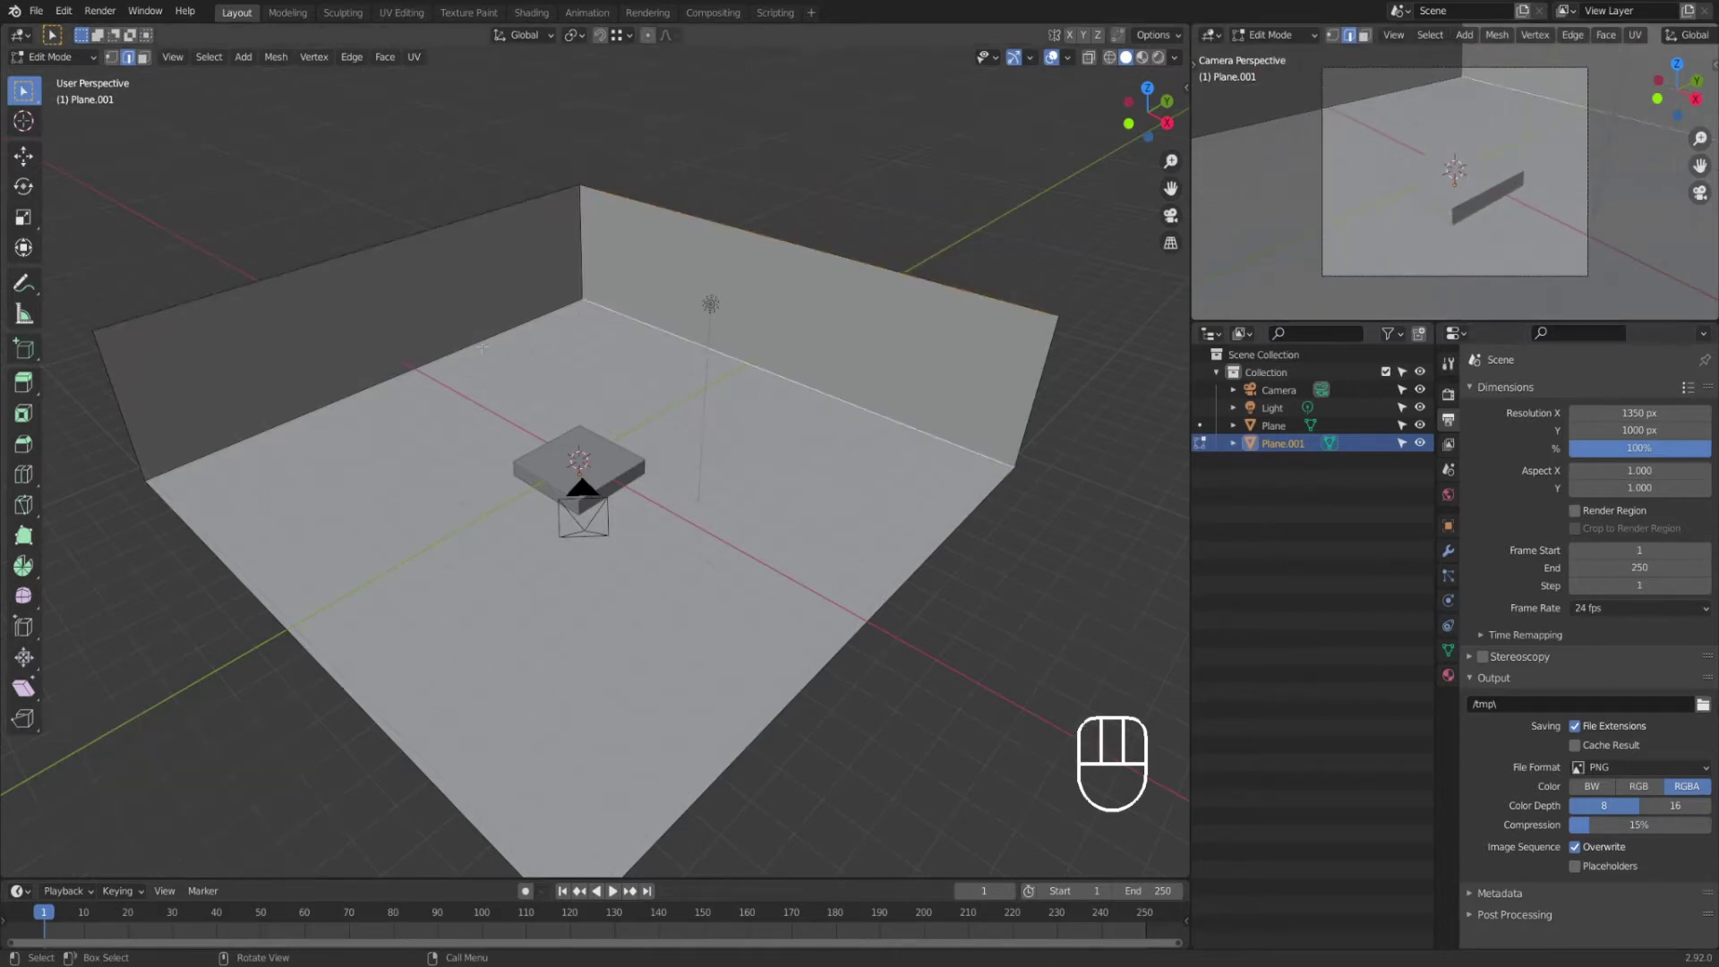
left_click(474, 344, "shift")
key("ctrl+b")
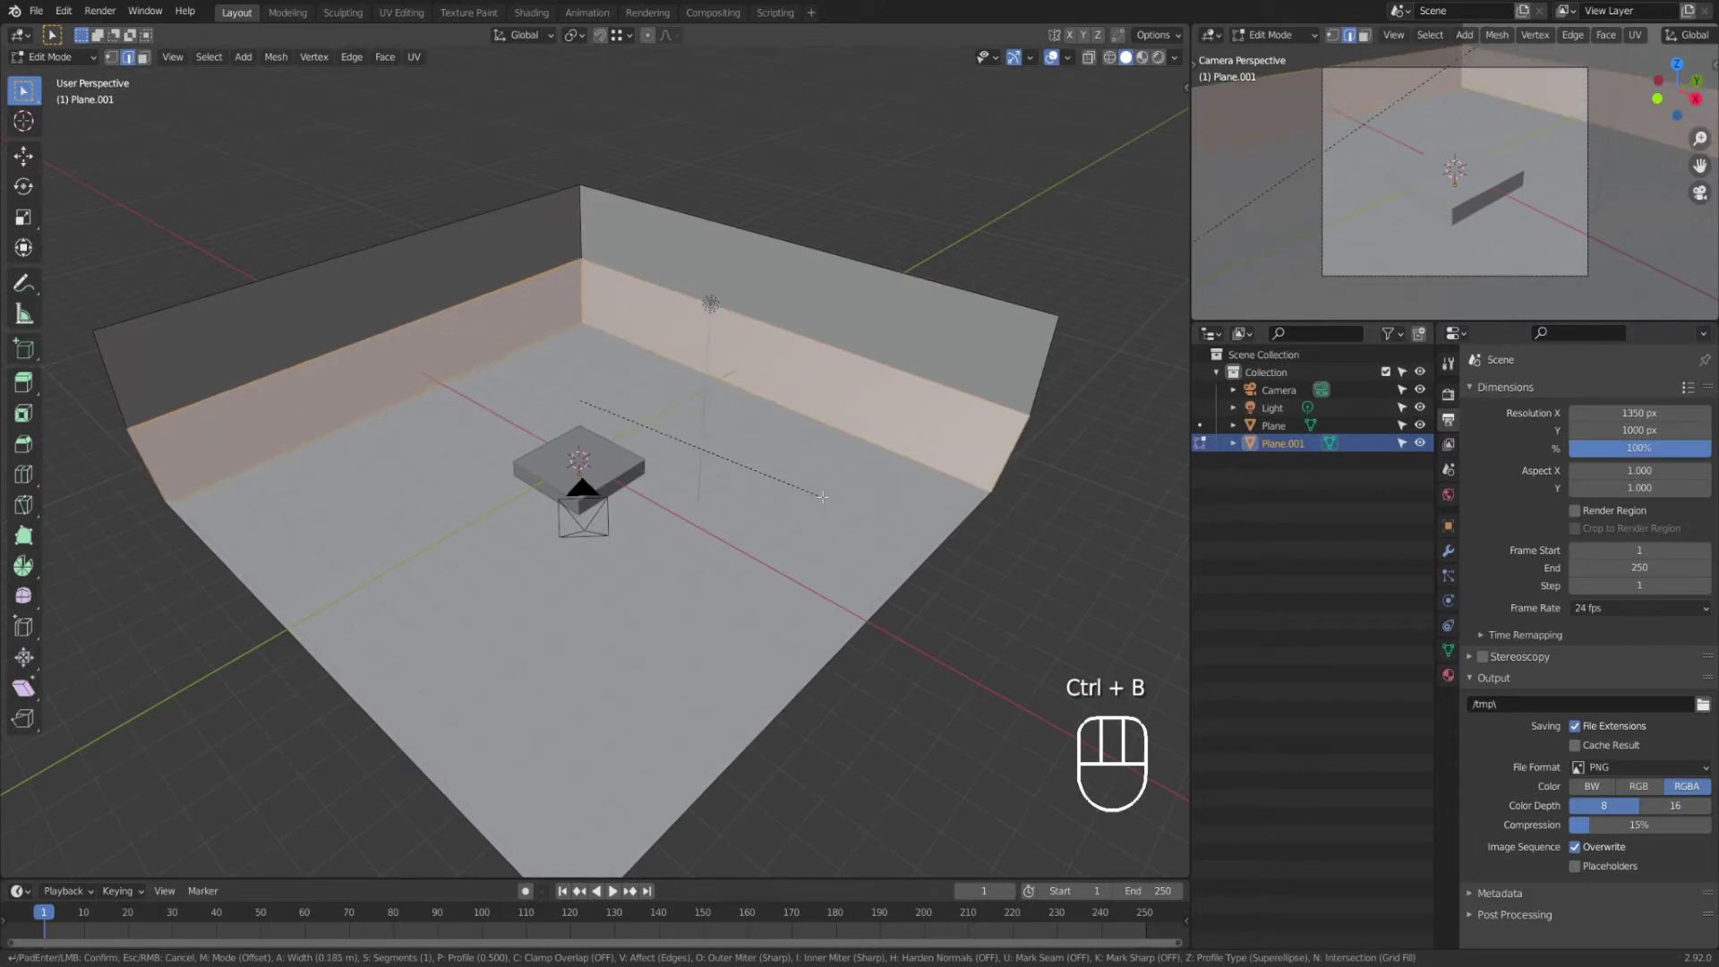
left_click(845, 491)
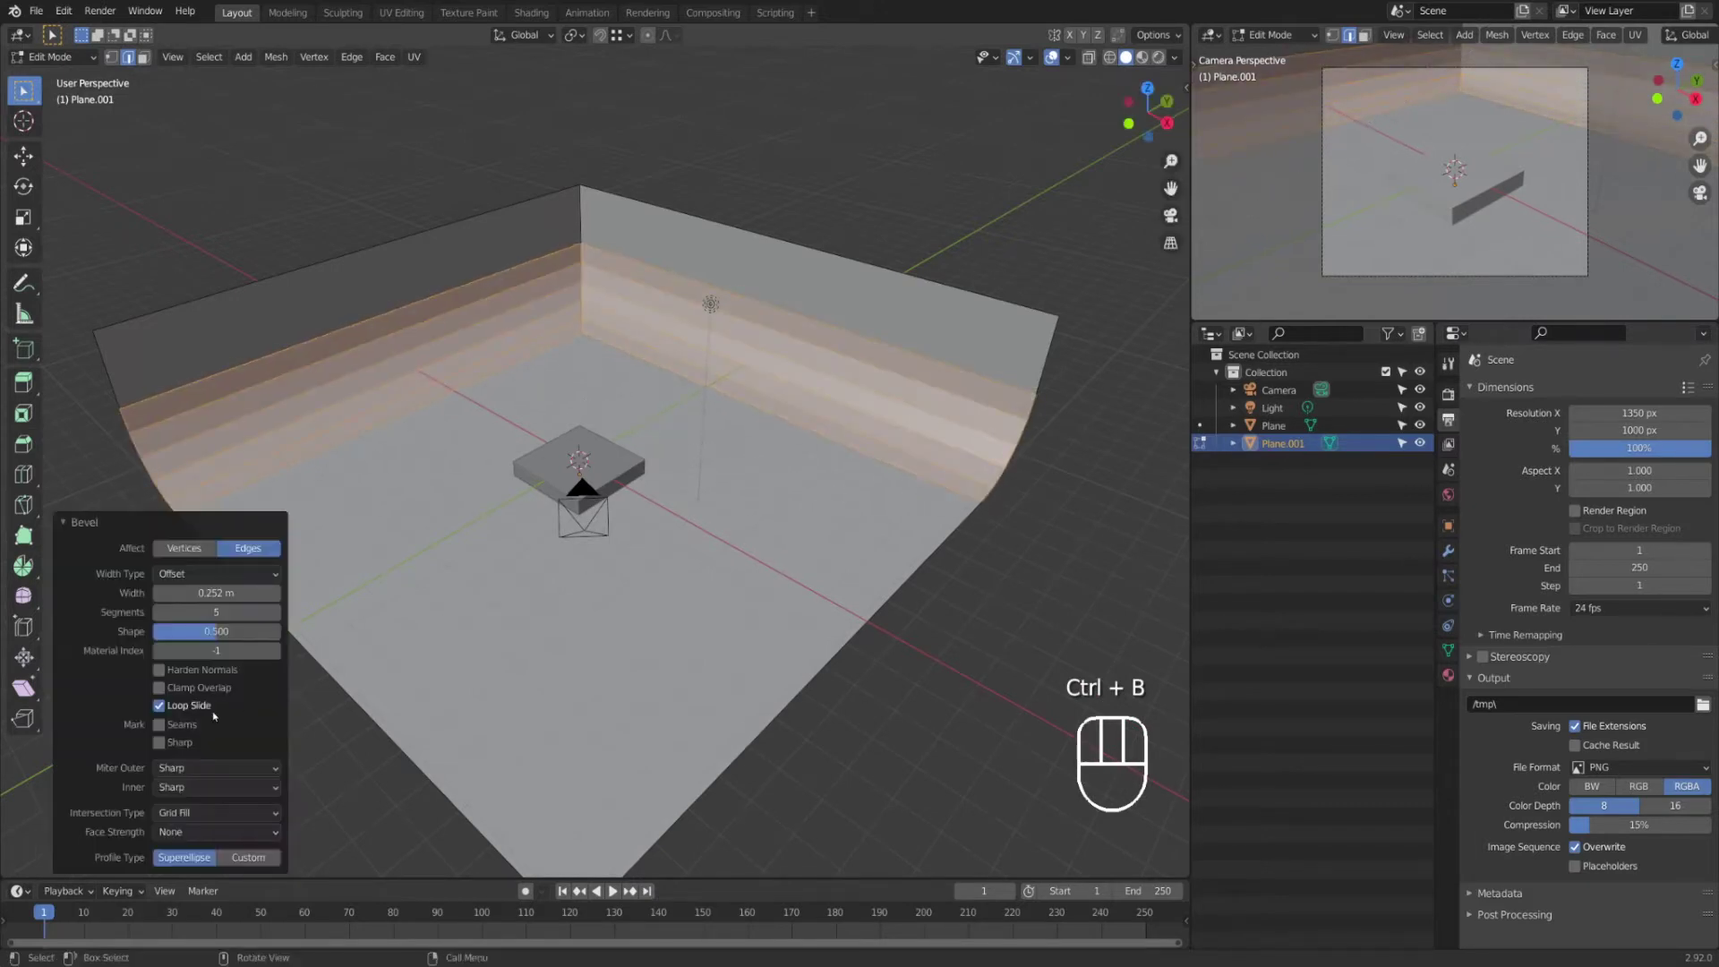
left_click(234, 586)
type("0.25")
key("Return")
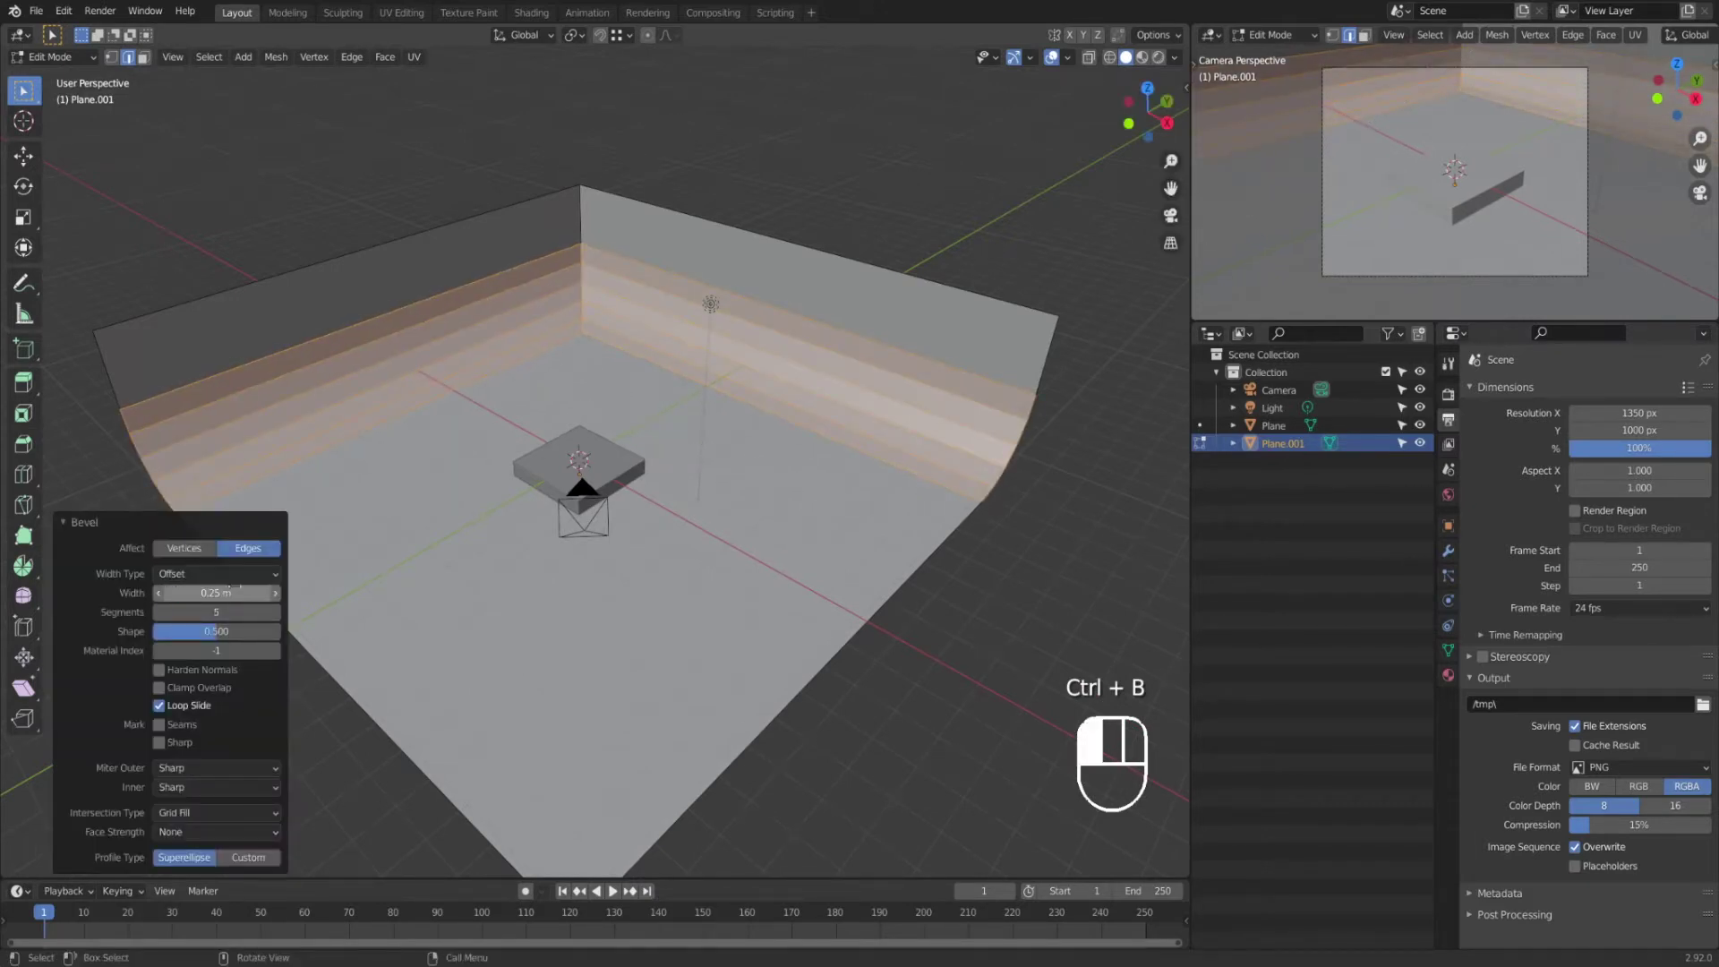
Step: Return to Object Mode and apply smooth shading to the backdrop
key("Tab")
right_click(873, 470)
left_click(873, 475)
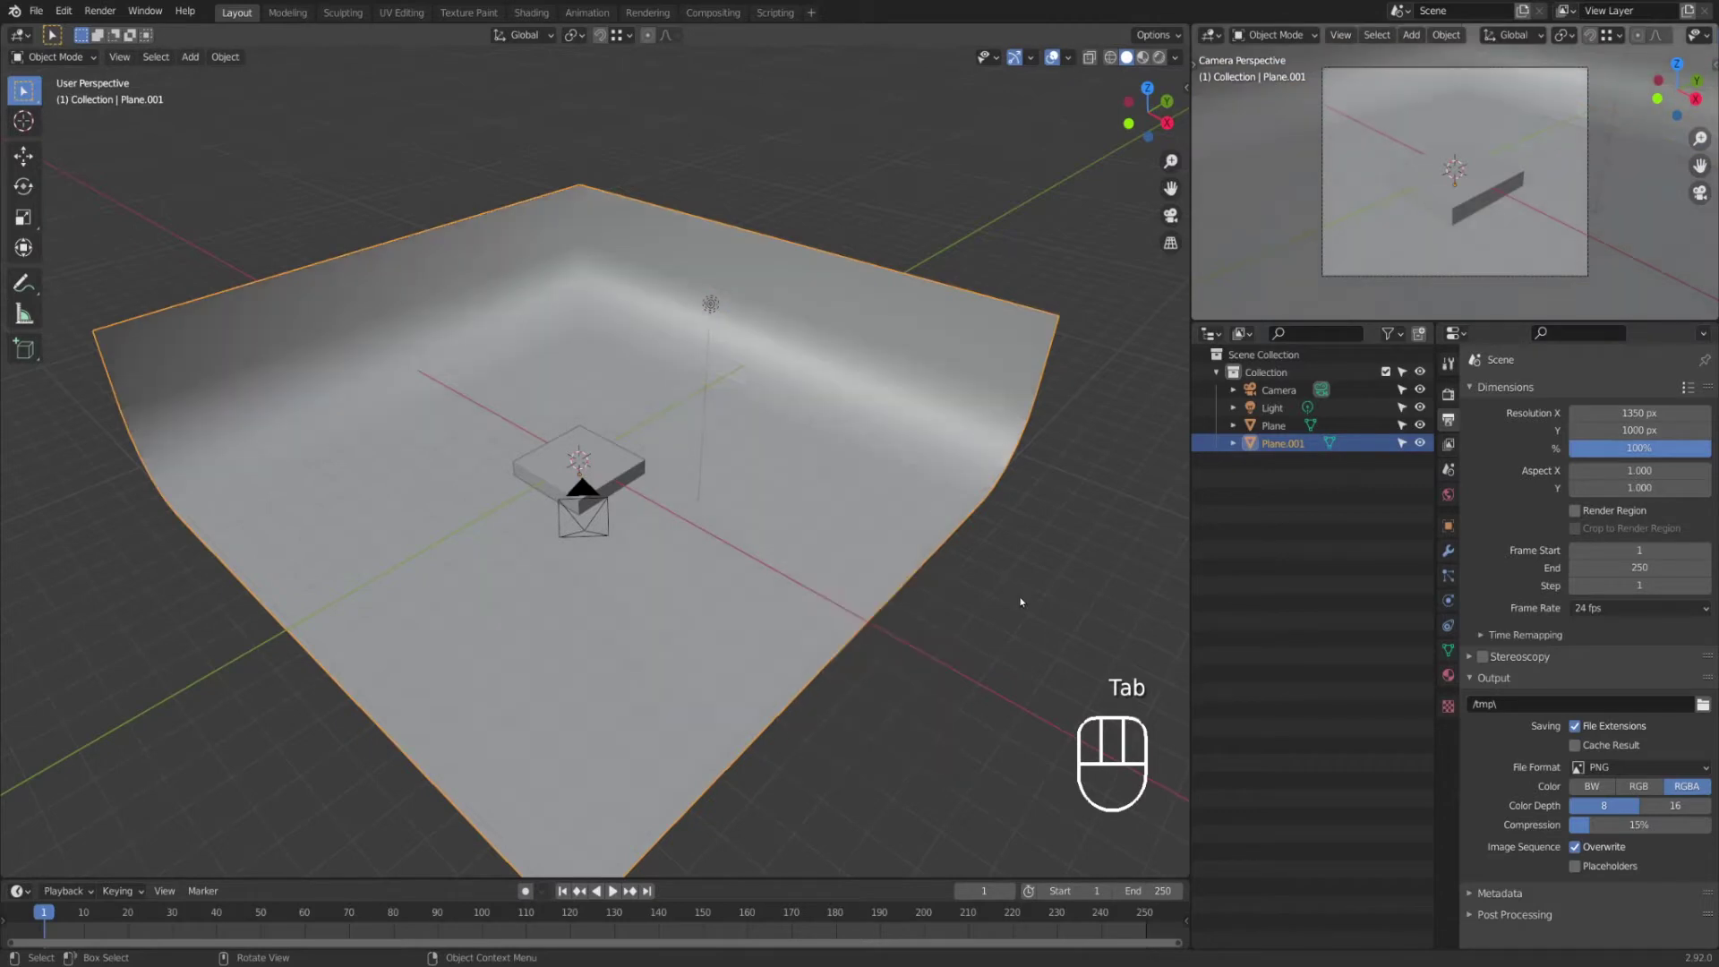
left_click(1006, 587)
Step: Try a Bevel modifier on the slab and remove it
left_click(606, 482)
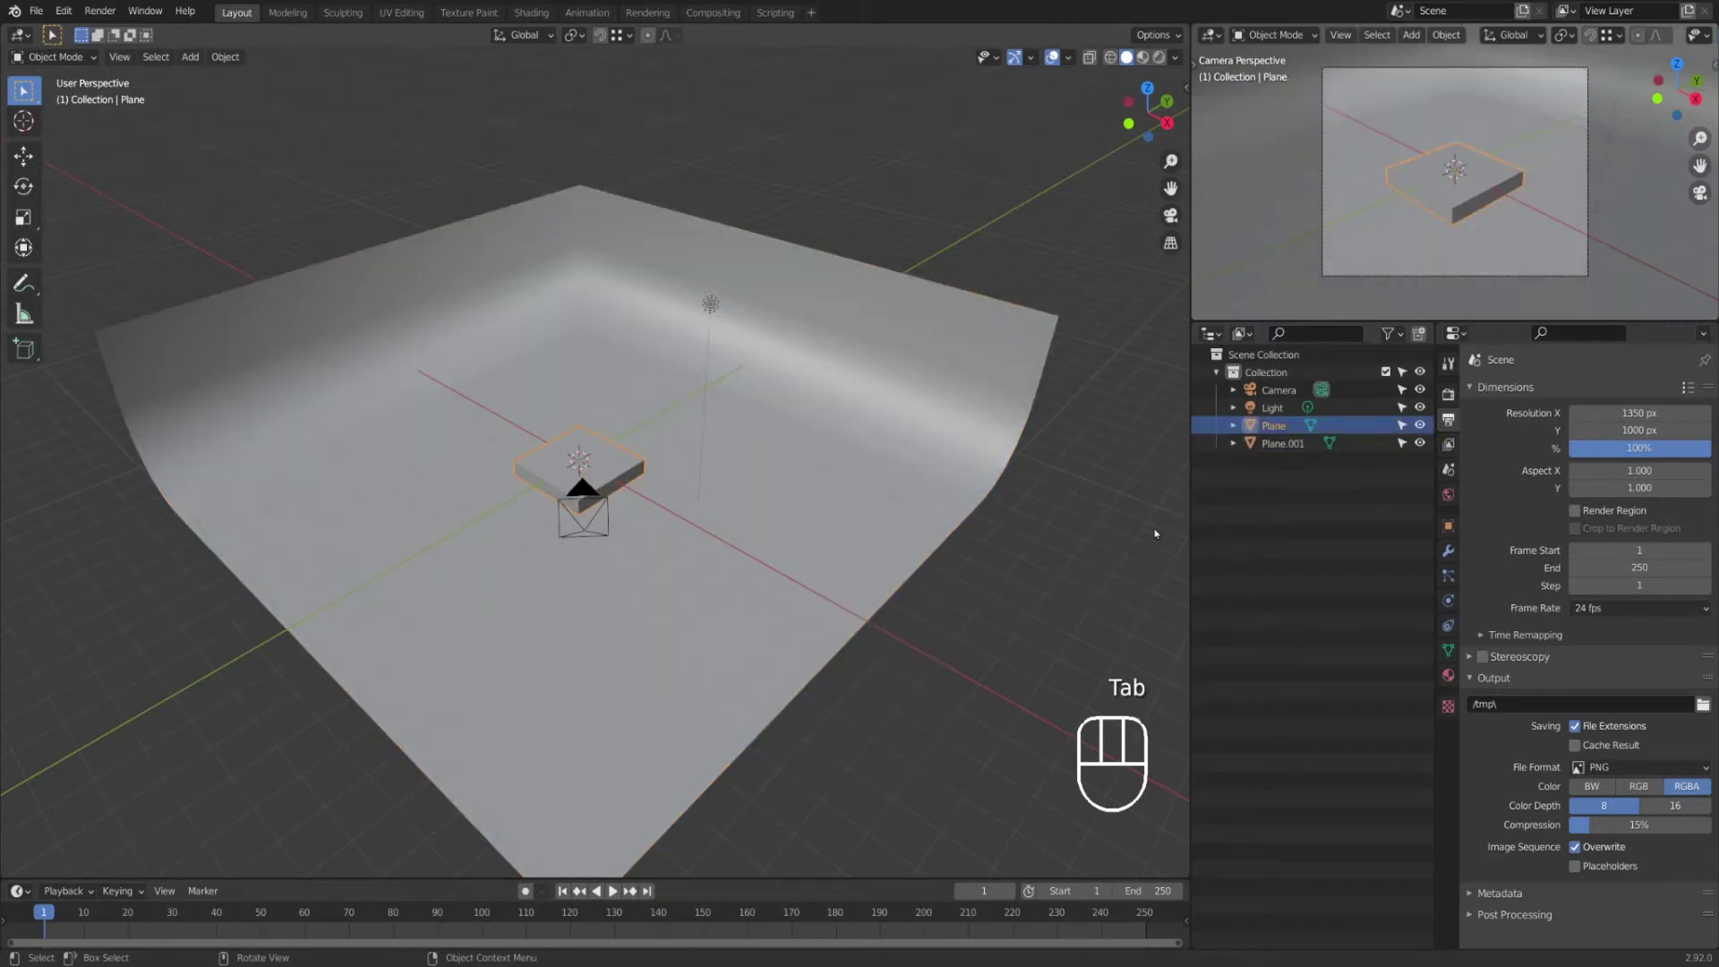
left_click(1448, 550)
left_click(1530, 392)
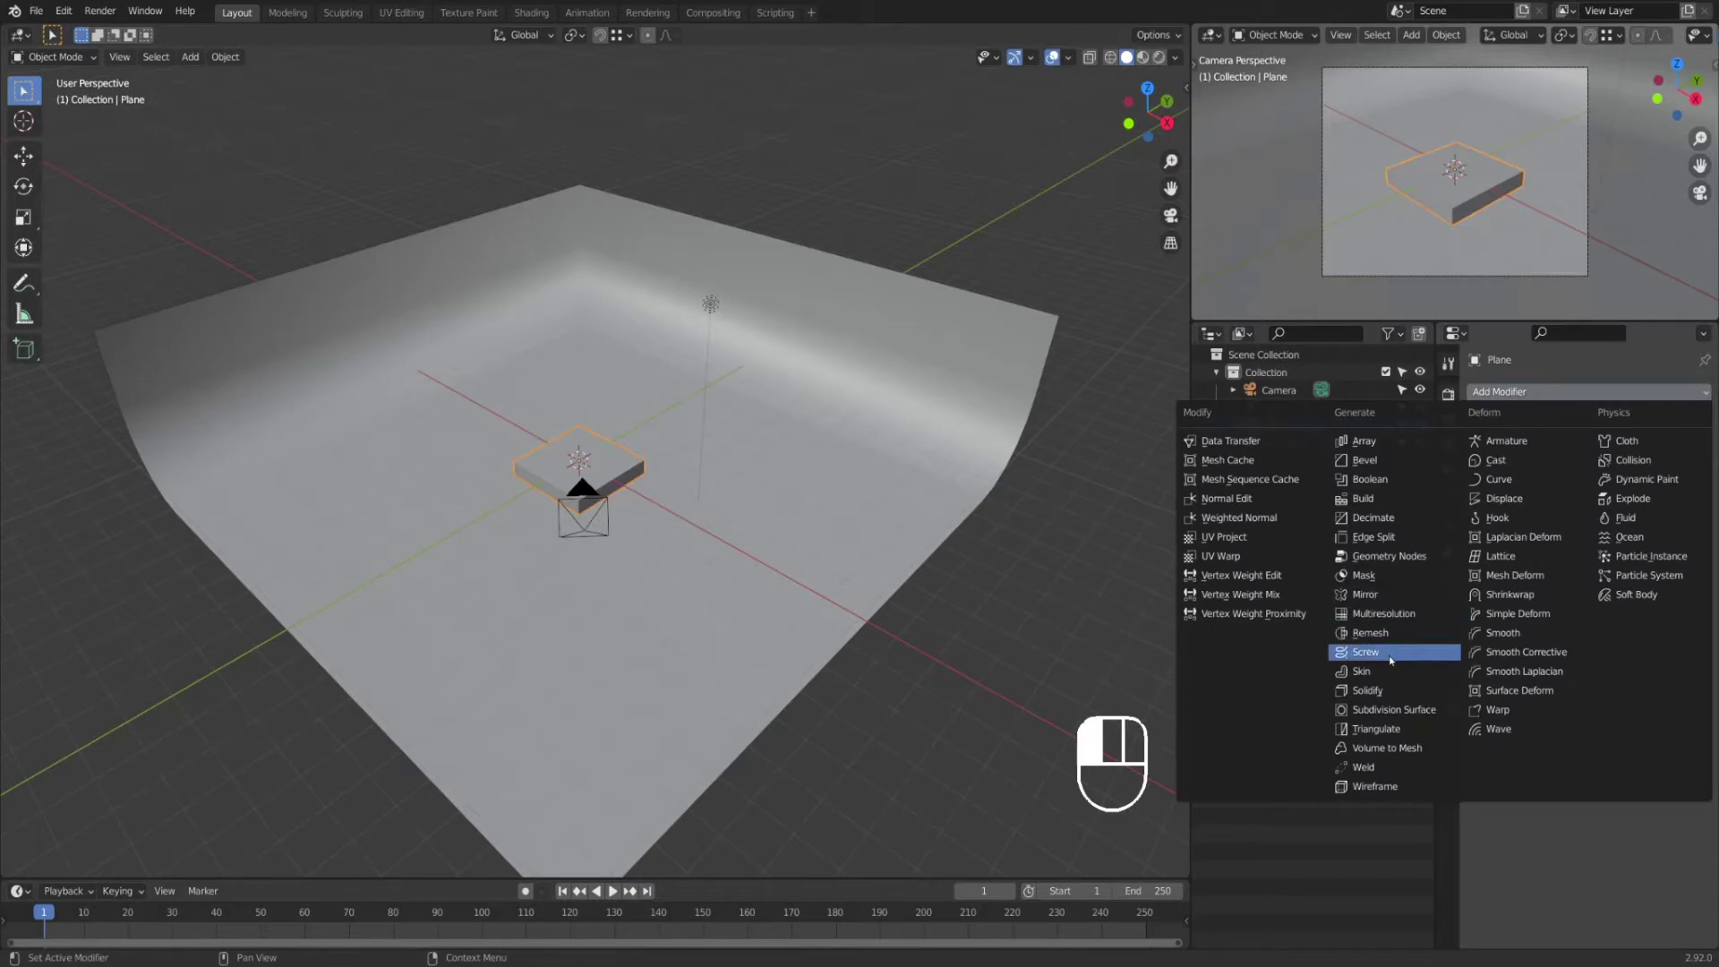
left_click(1365, 459)
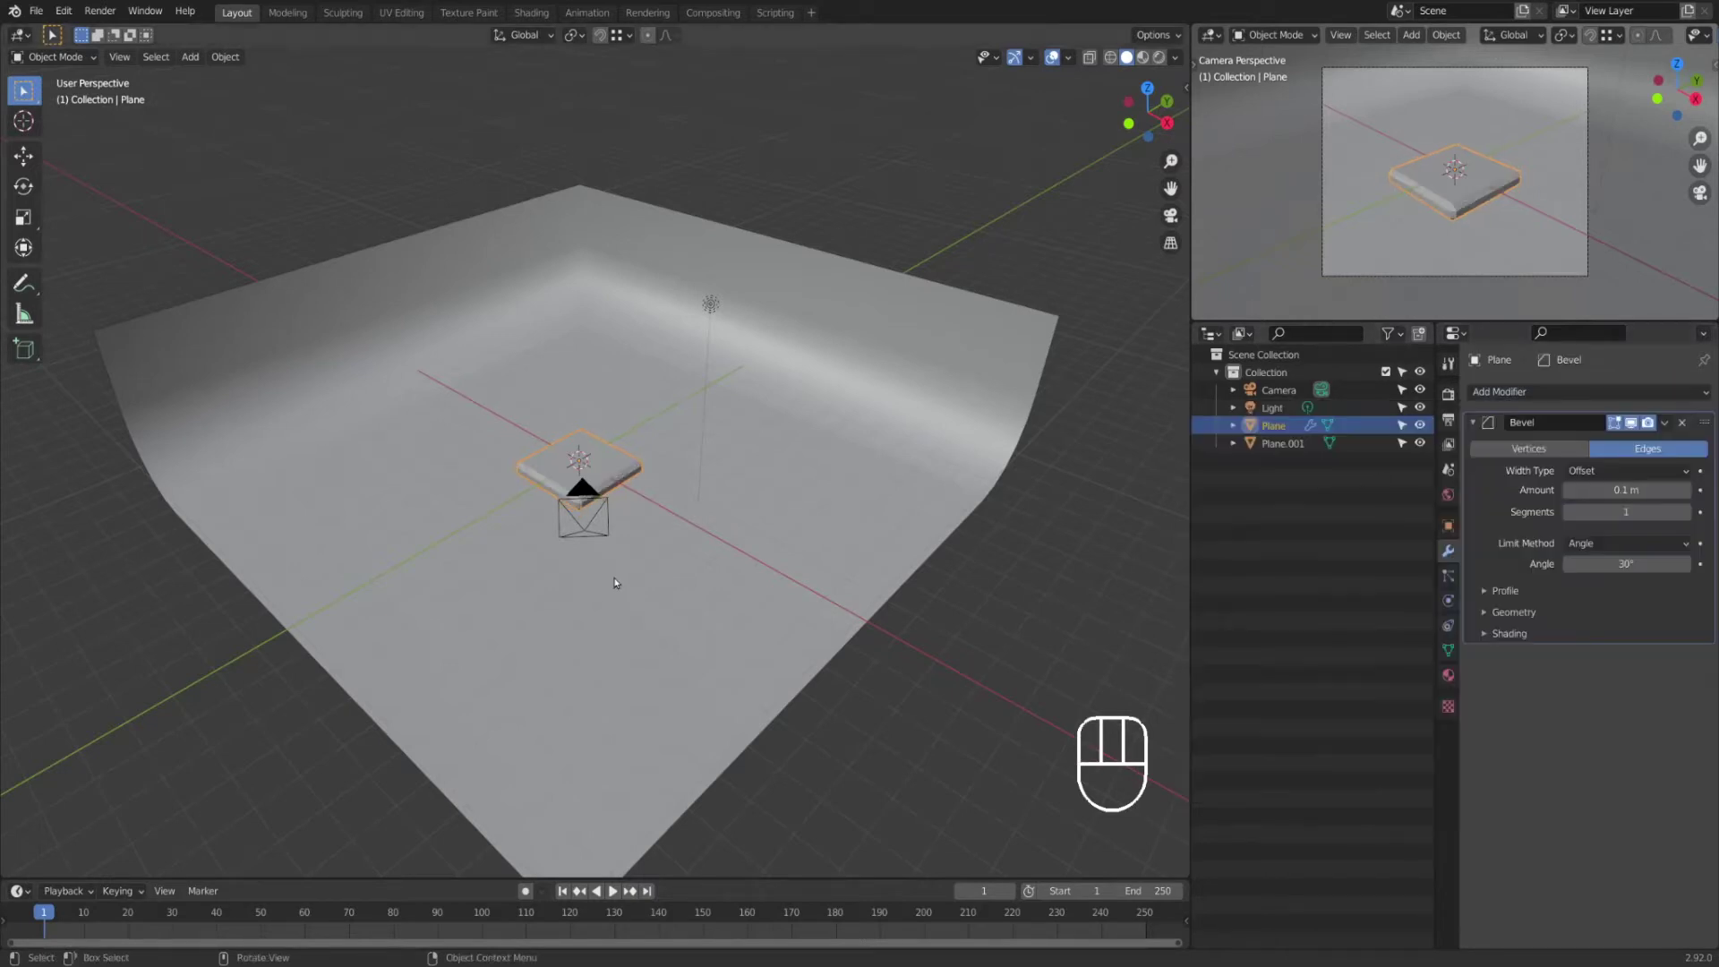
scroll(612, 585, "up", 6)
left_click(1609, 491)
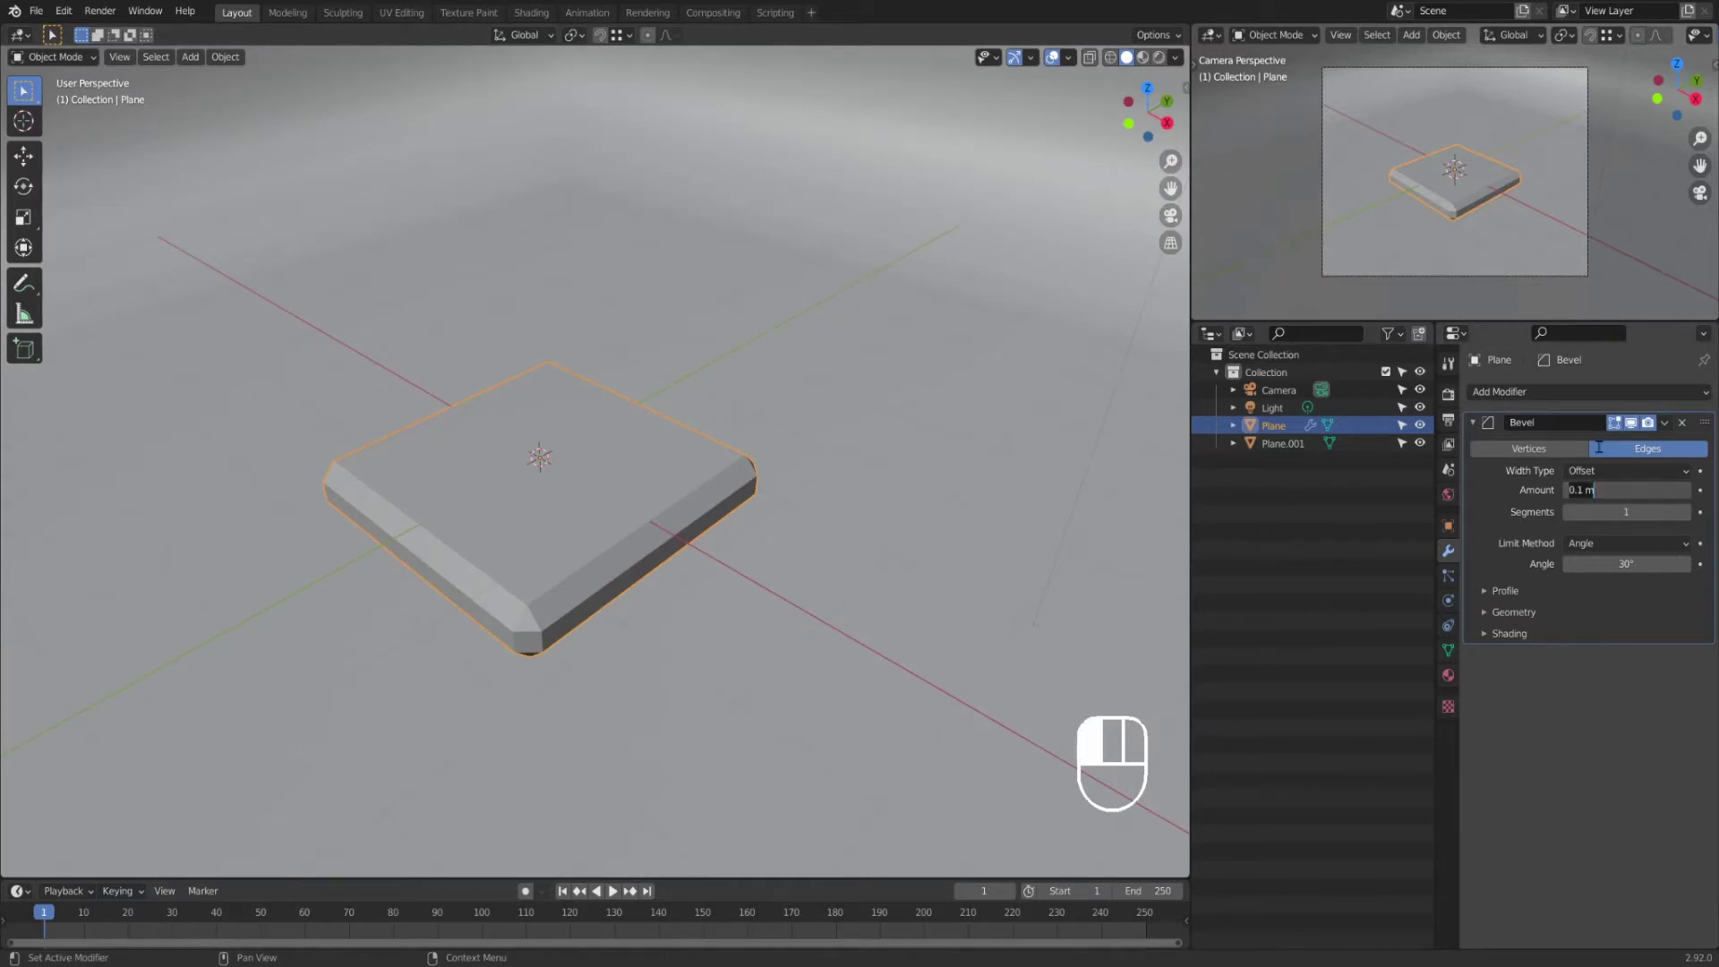
left_click(1681, 422)
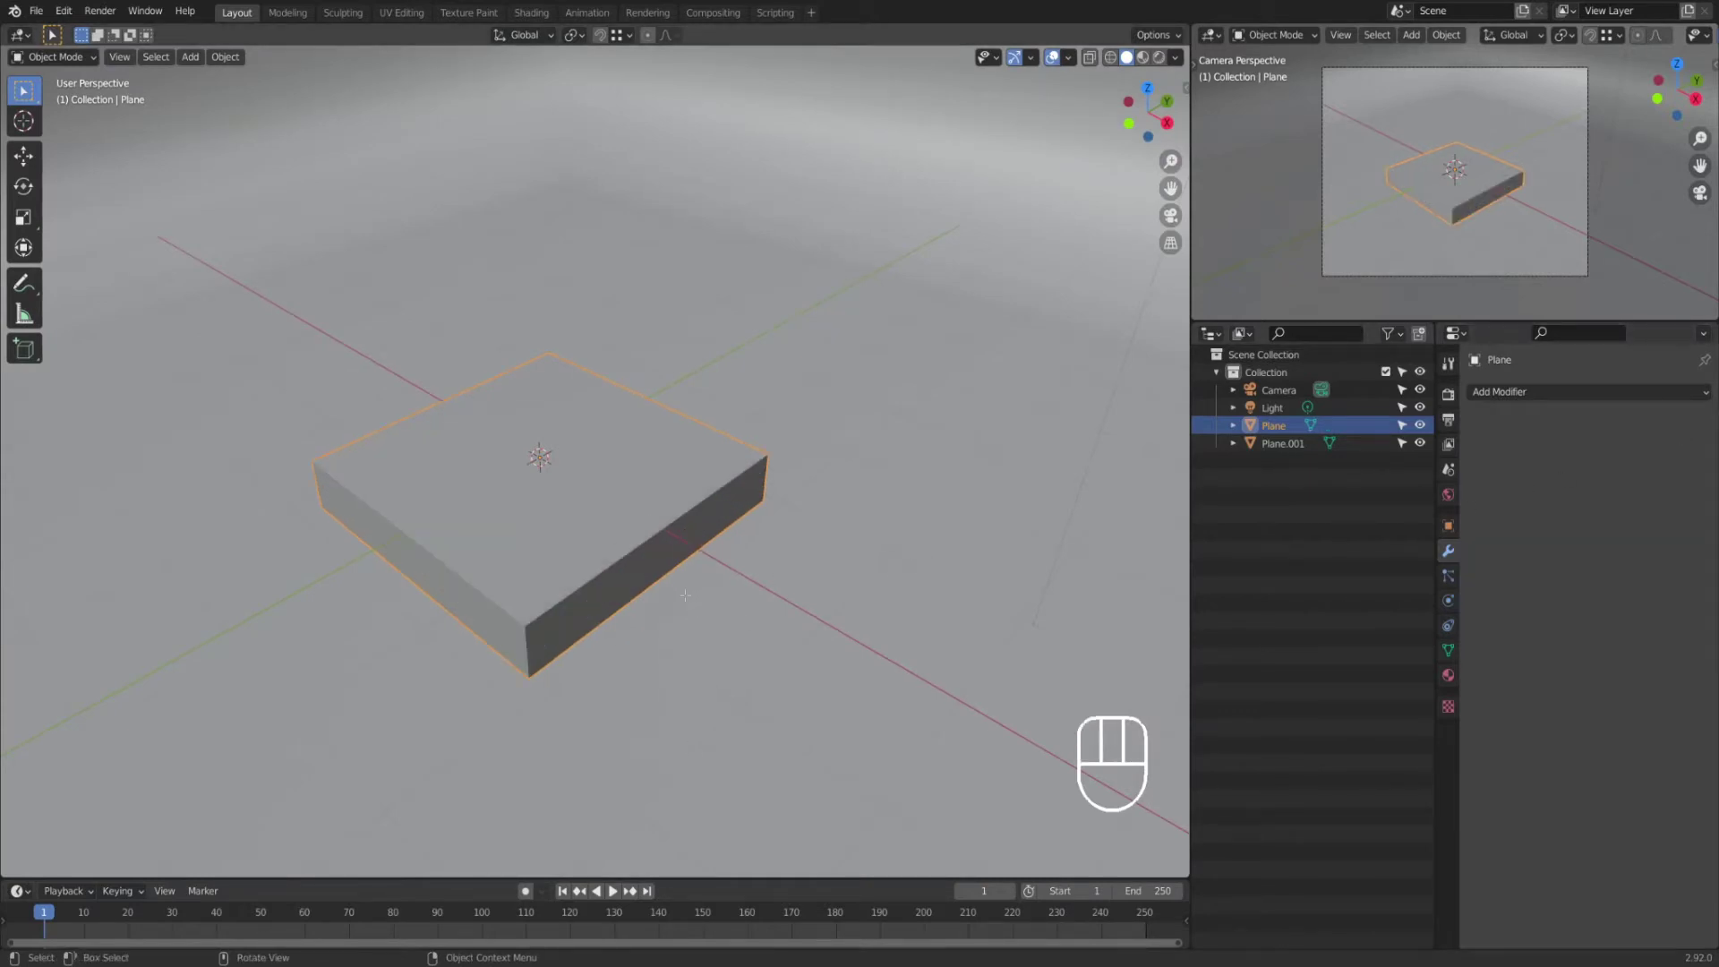
Step: Bevel all edges of the slab in Edit Mode with a width of 0.02 m
key("Tab")
key("a")
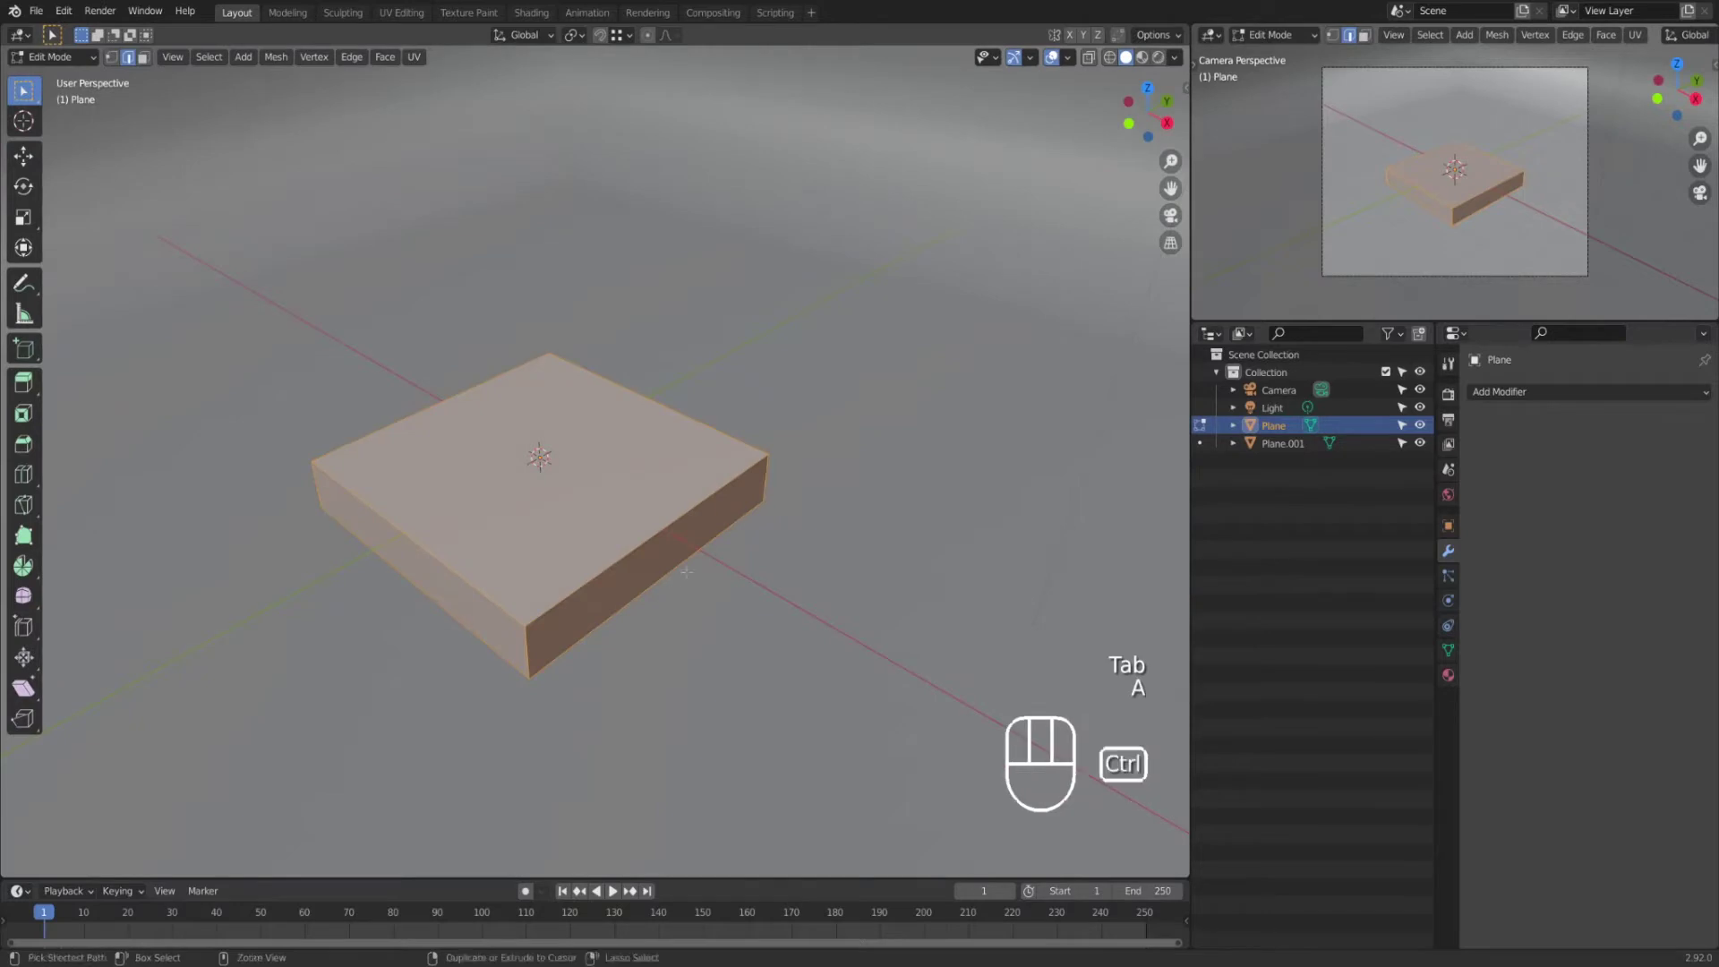
key("ctrl+b")
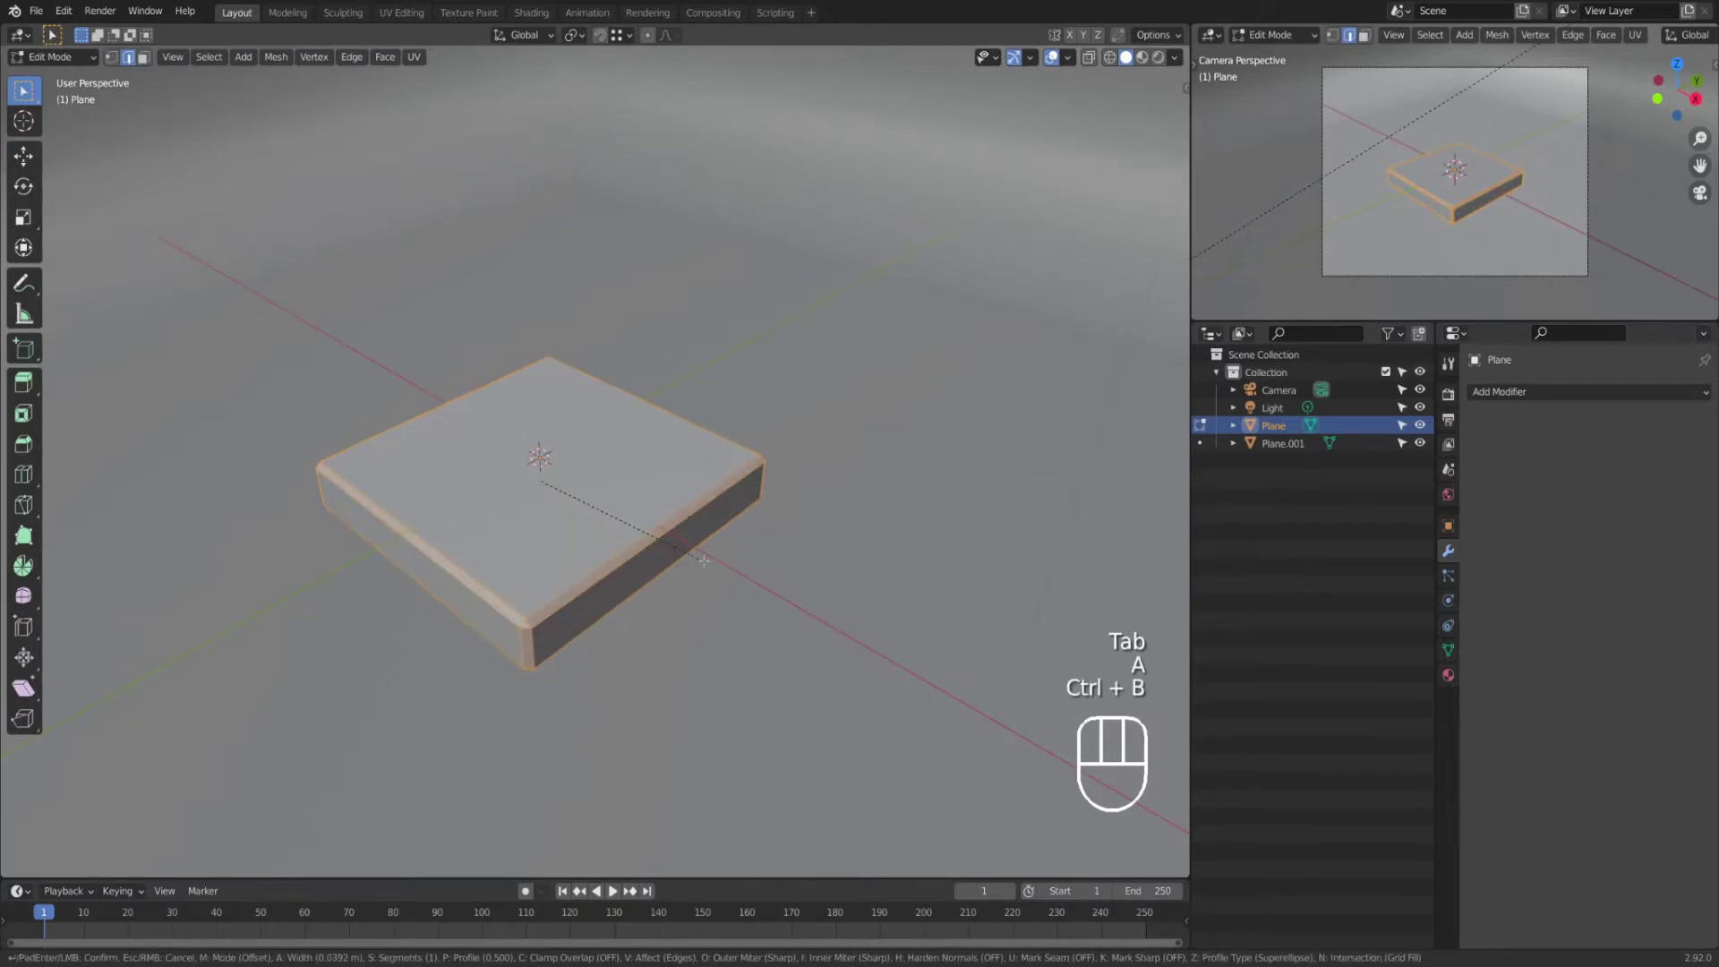
left_click(701, 559)
left_click(215, 593)
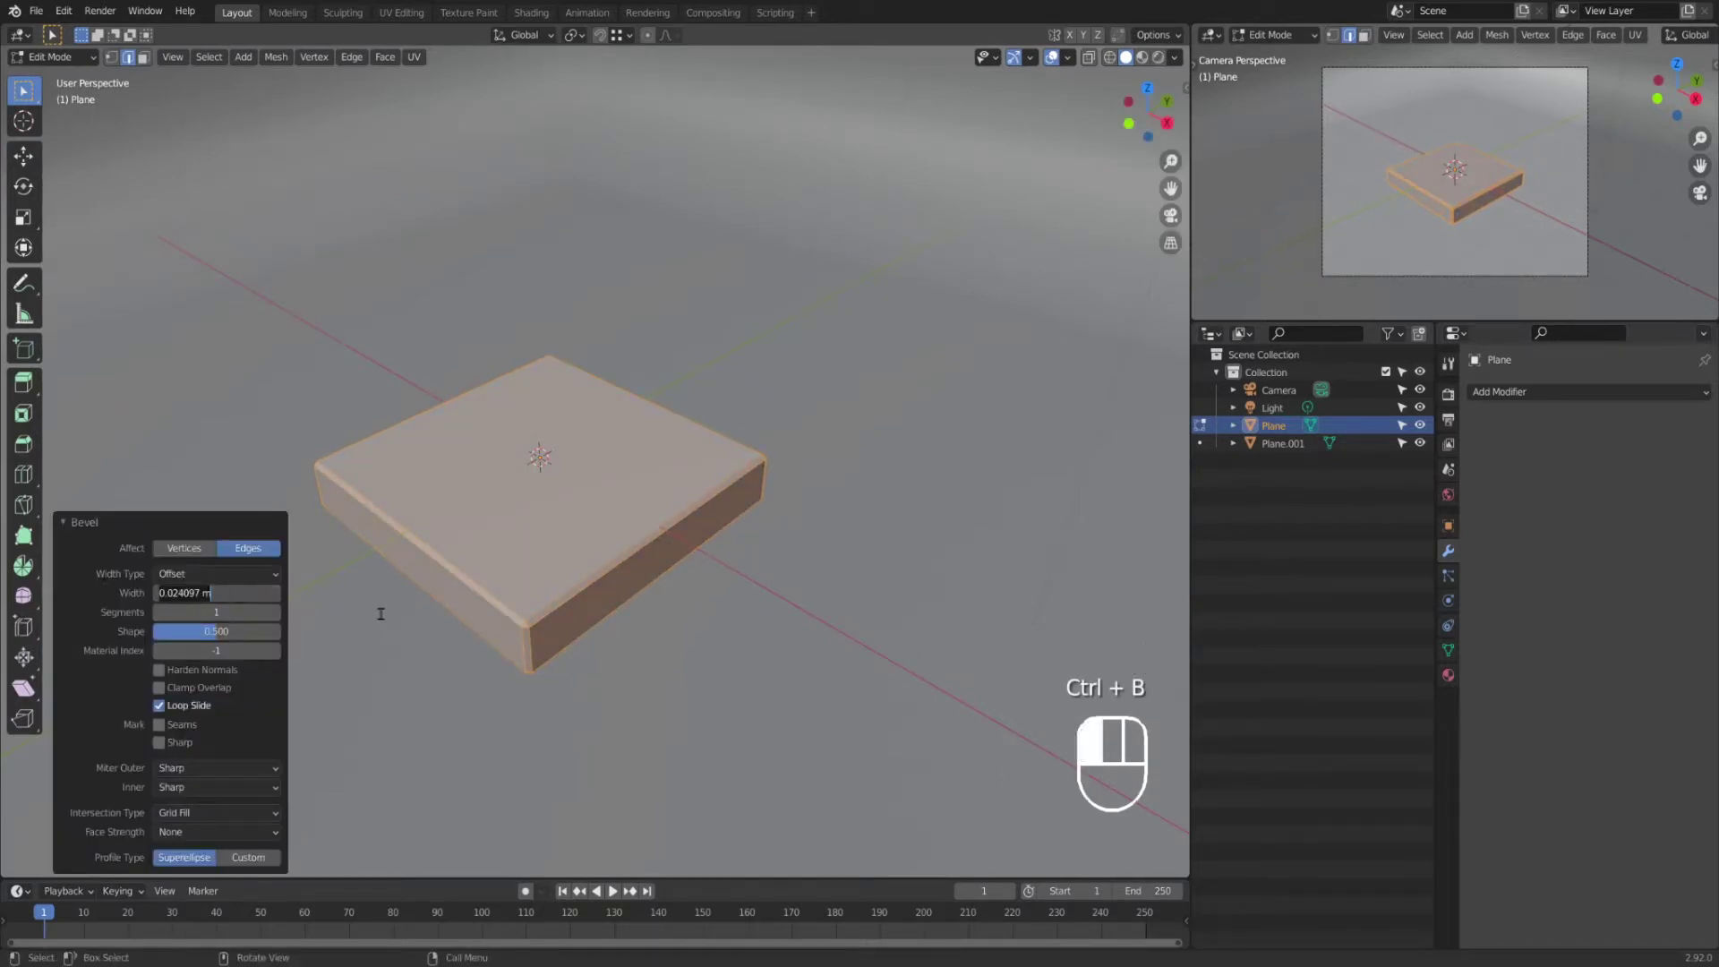
key("ctrl+a")
type("0.01")
key("Return")
left_click(232, 594)
type("0.02")
key("Return")
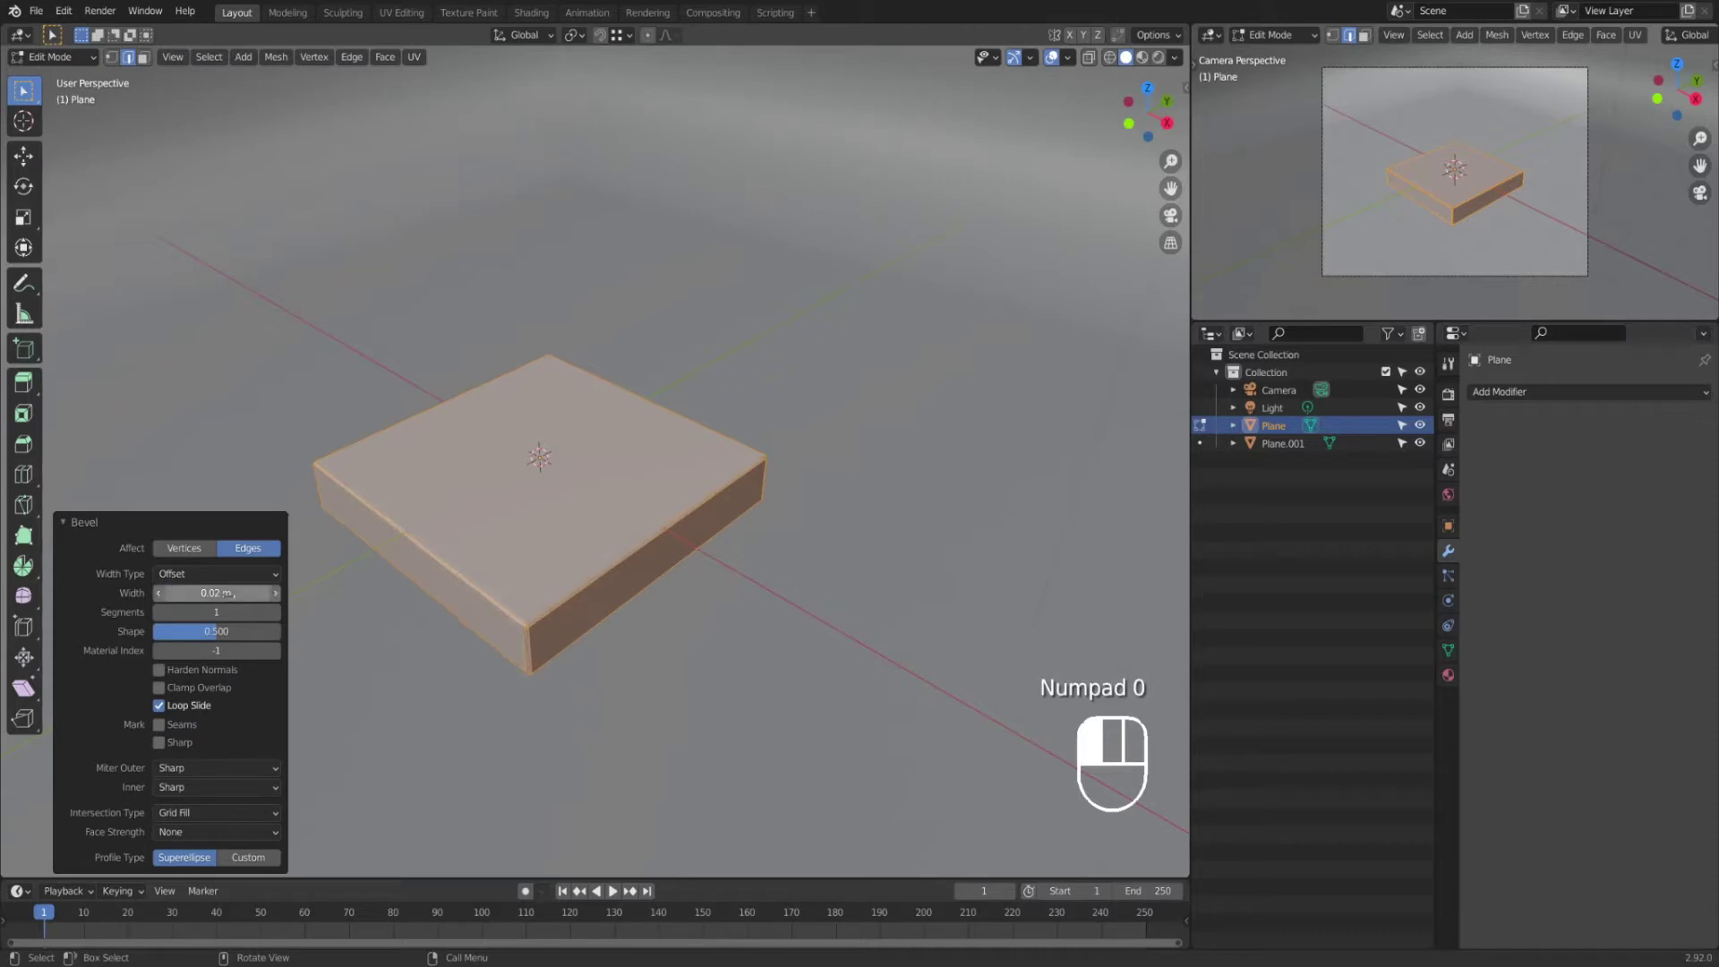
Step: Set the slab's bevel to 2 segments and return to Object Mode
left_click(231, 613)
type("2")
key("Return")
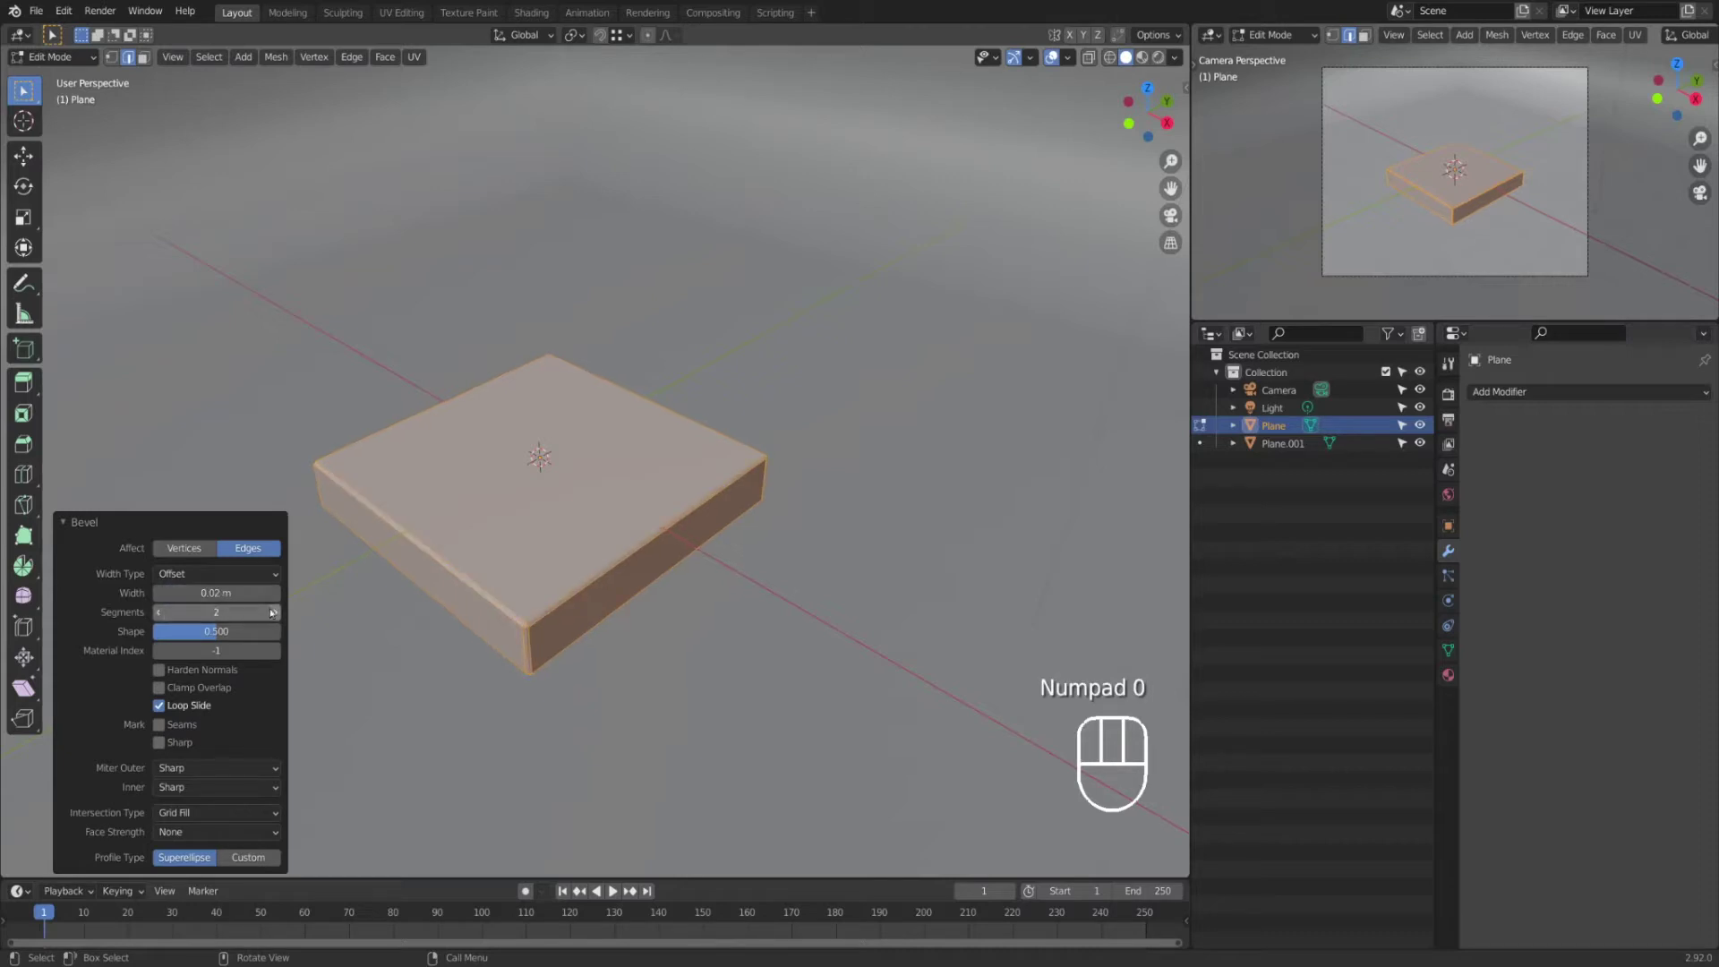
key("Tab")
Step: Switch the small camera viewport to rendered shading and hide its gizmos and overlays
scroll(623, 606, "down", 4)
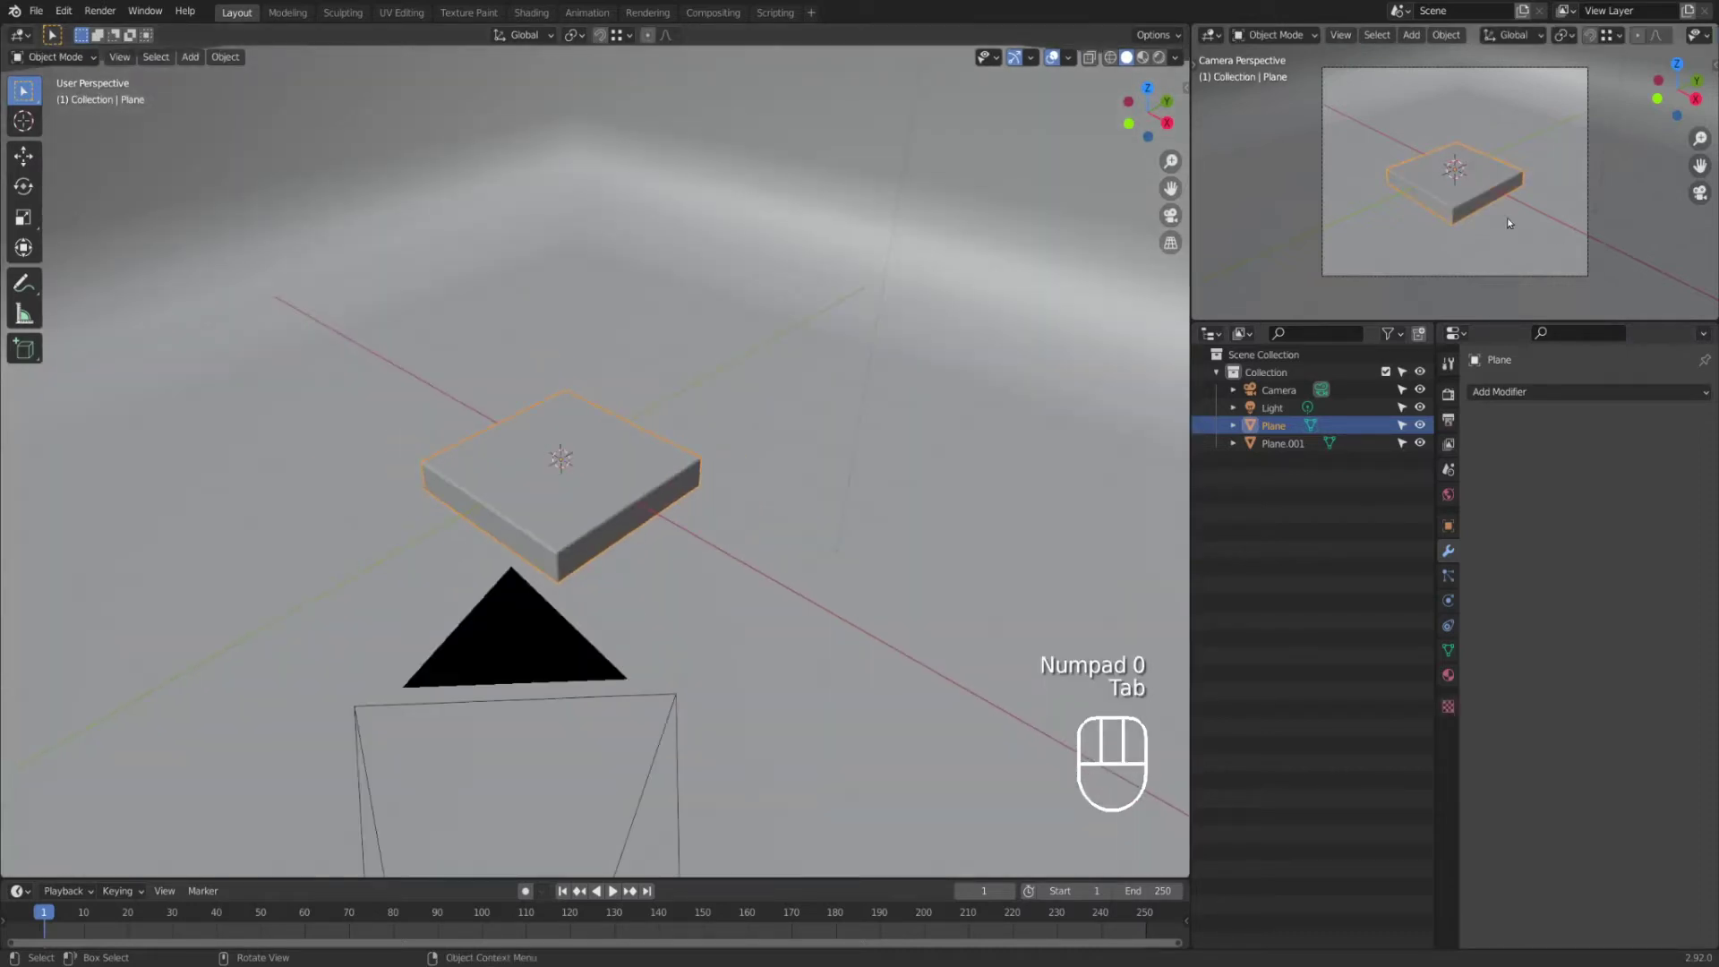
scroll(1601, 38, "down", 5)
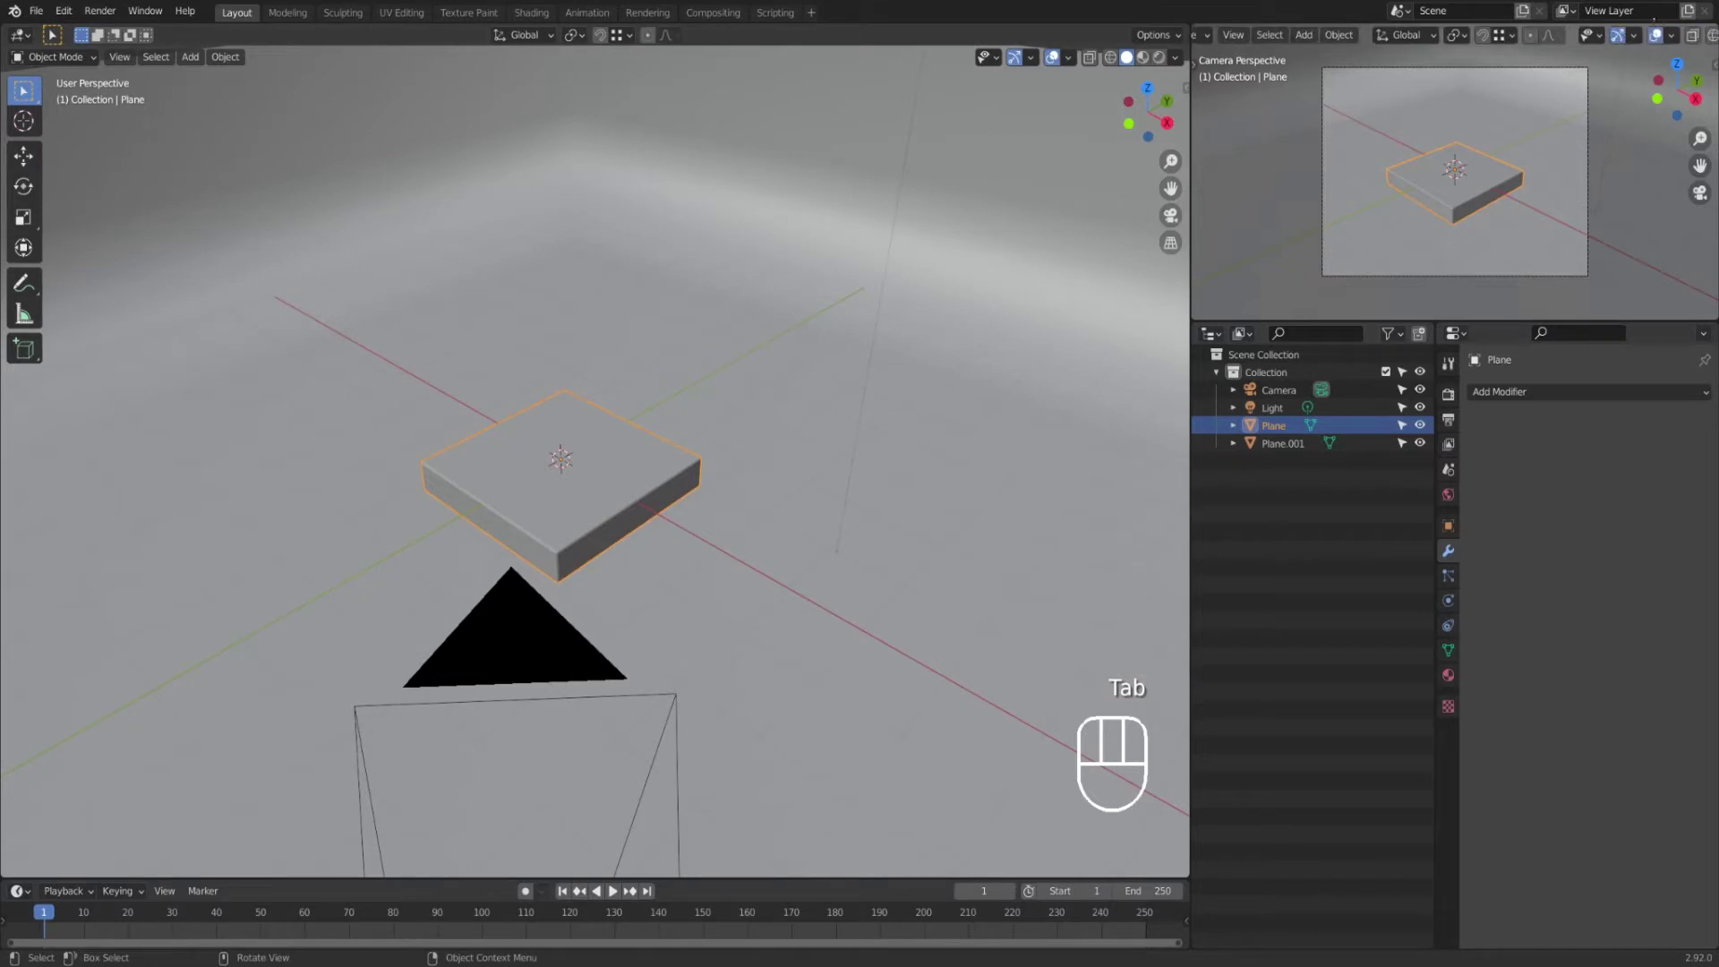
left_click(1687, 35)
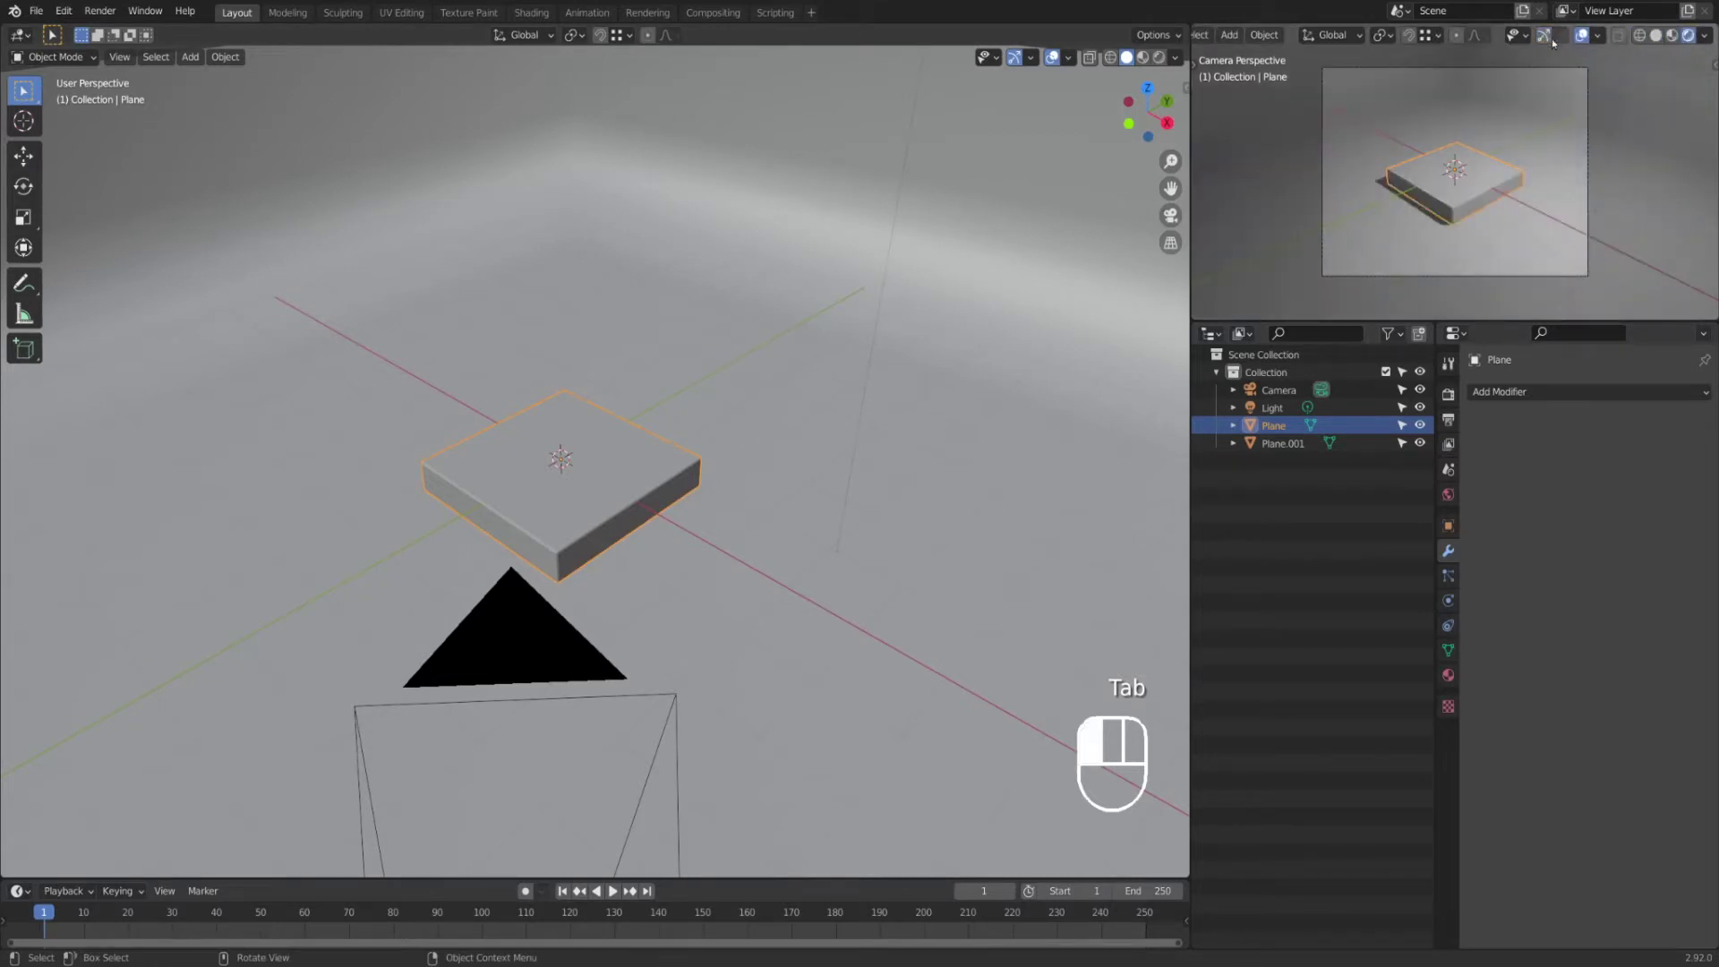
left_click(1583, 35)
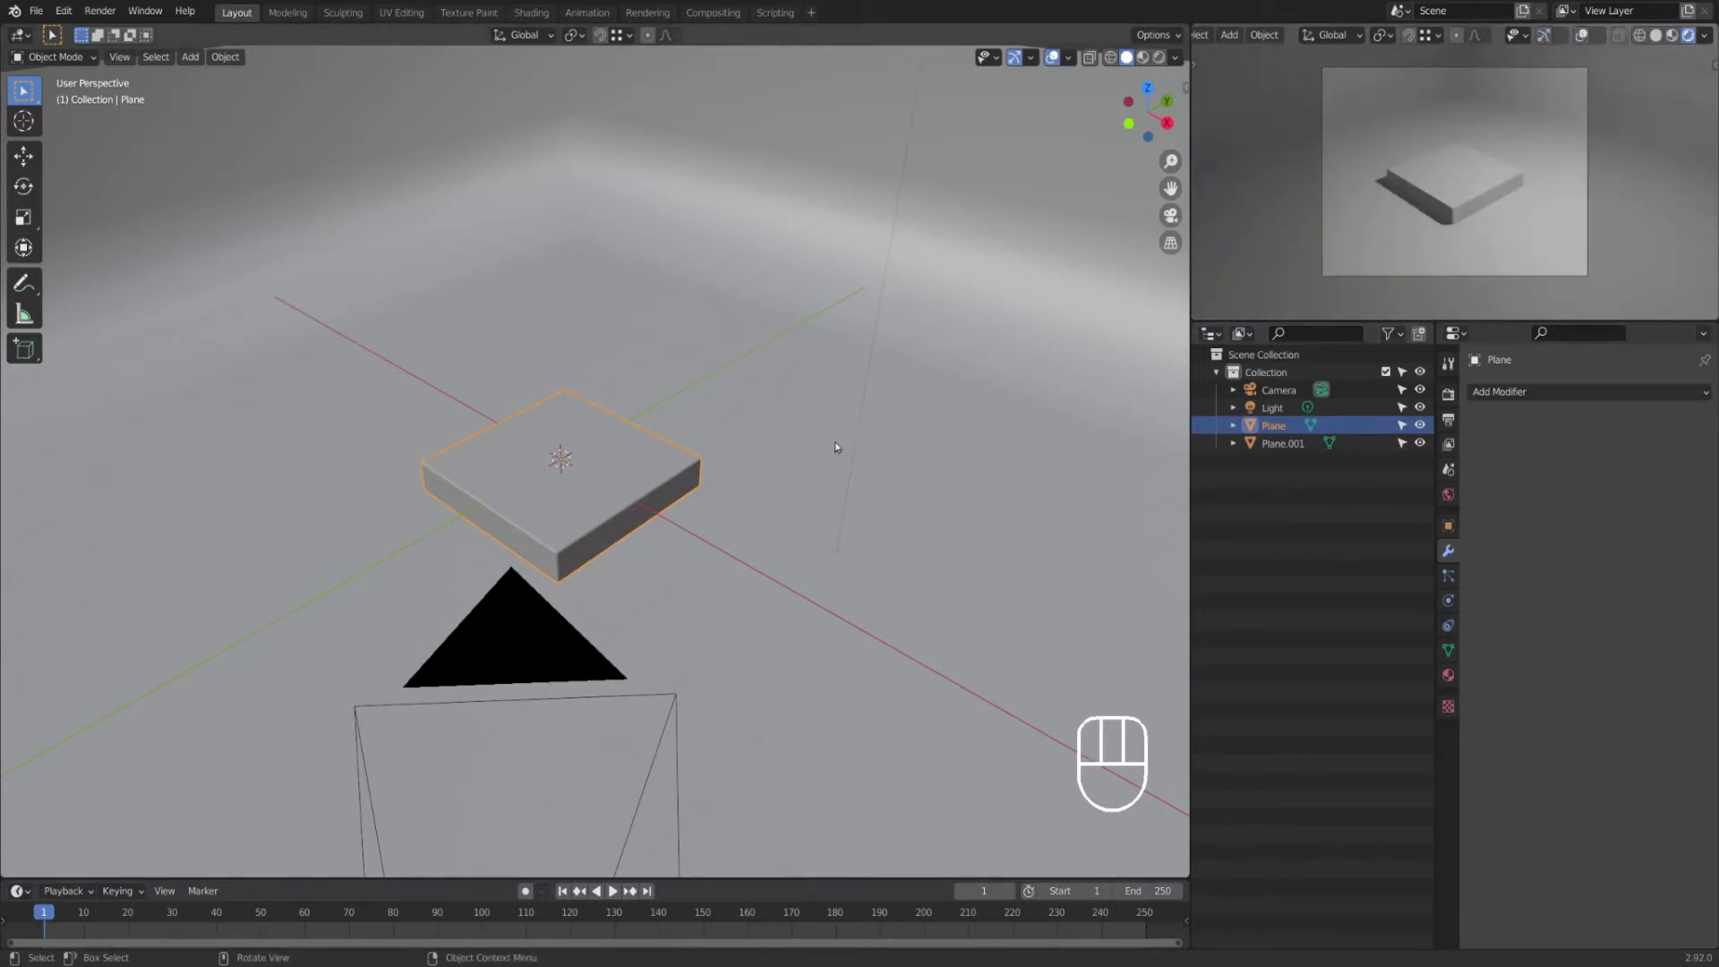
Step: Give the slab a new material with a teal-green base color at hue 0.455
scroll(727, 462, "down", 2)
scroll(727, 462, "down", 3)
scroll(727, 462, "up", 5)
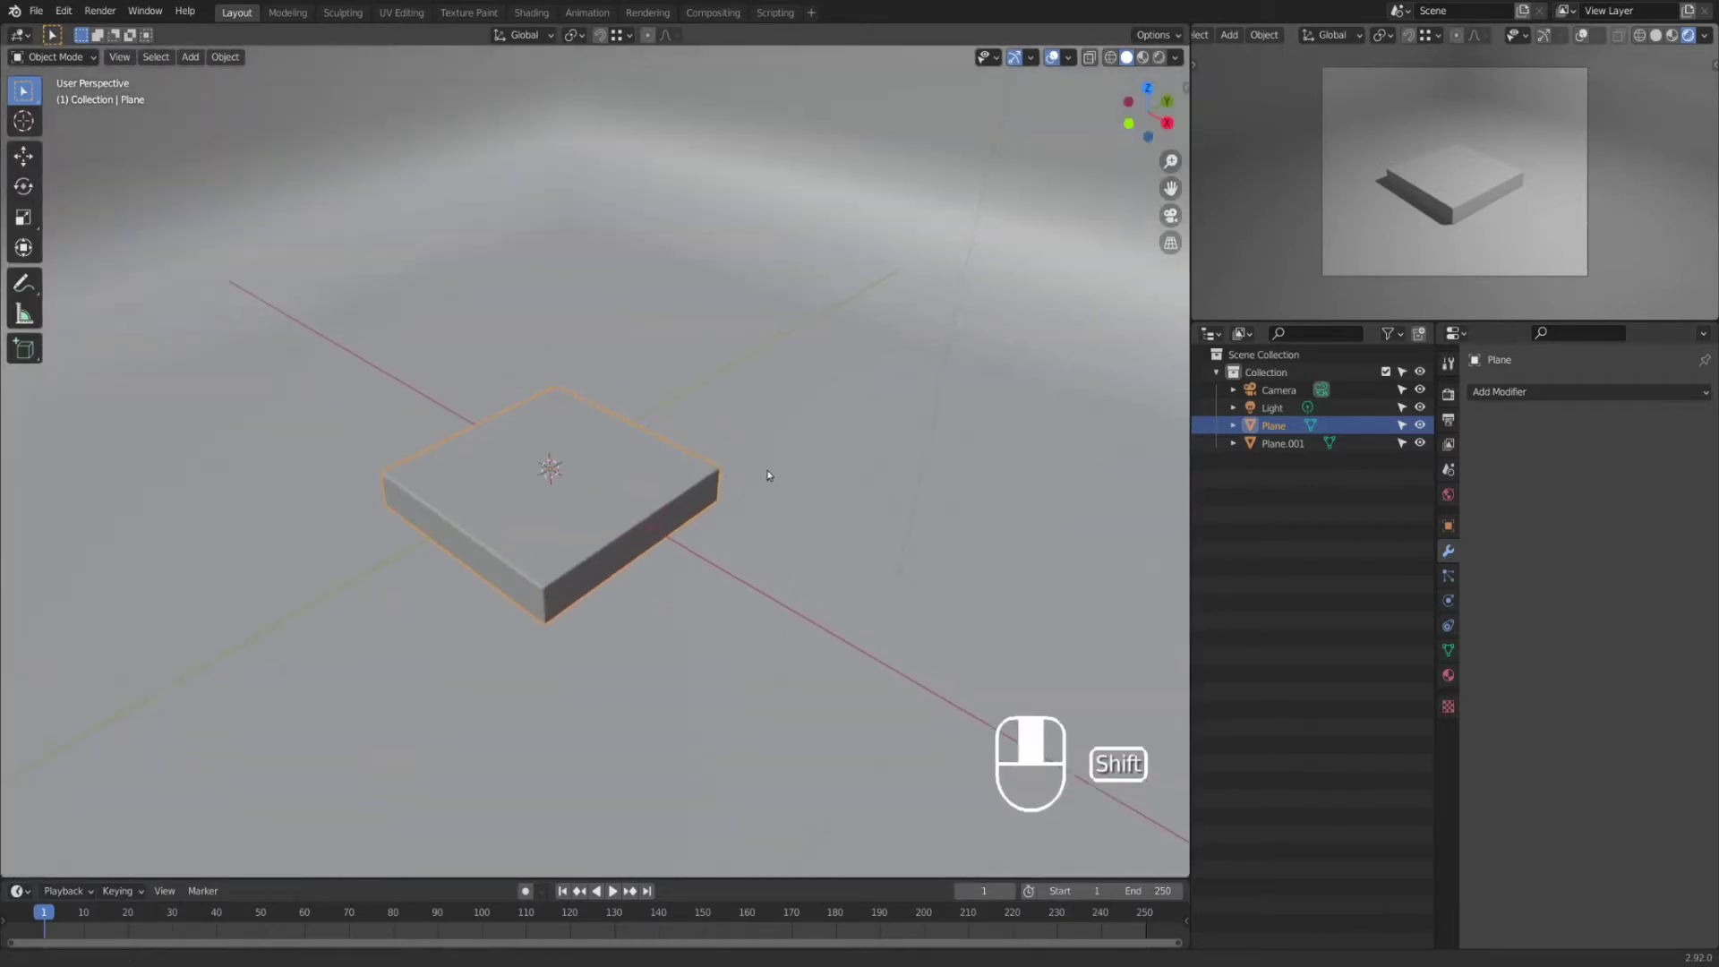
left_click(669, 504)
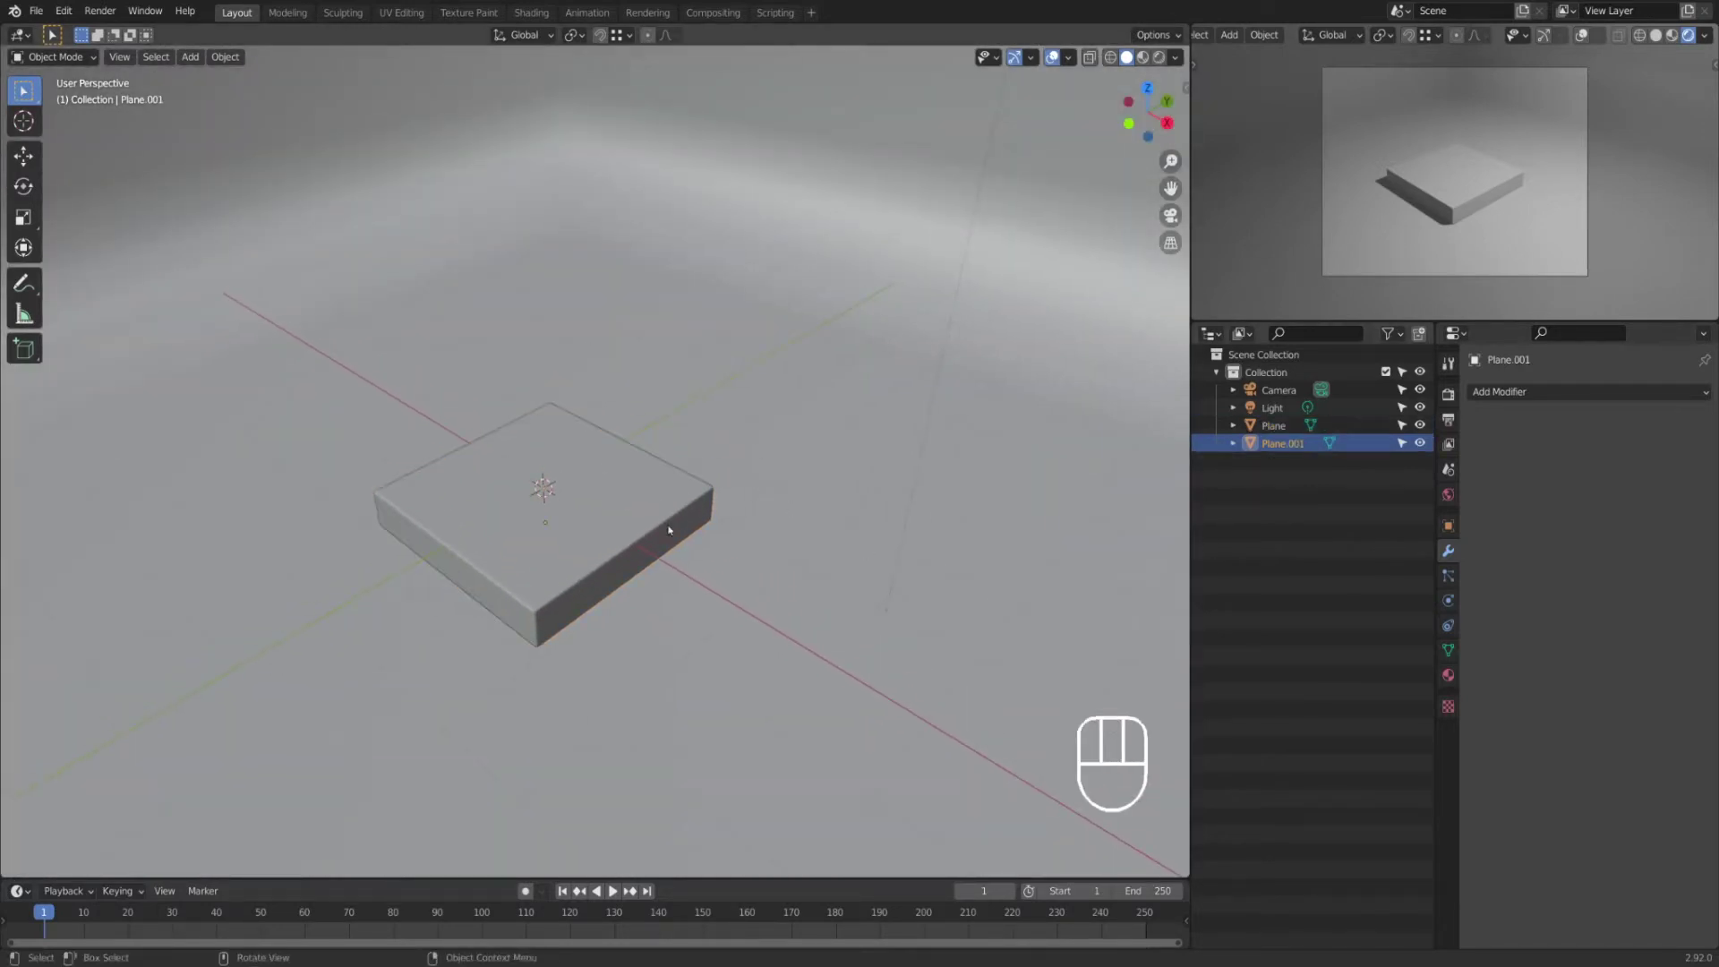
left_click(663, 531)
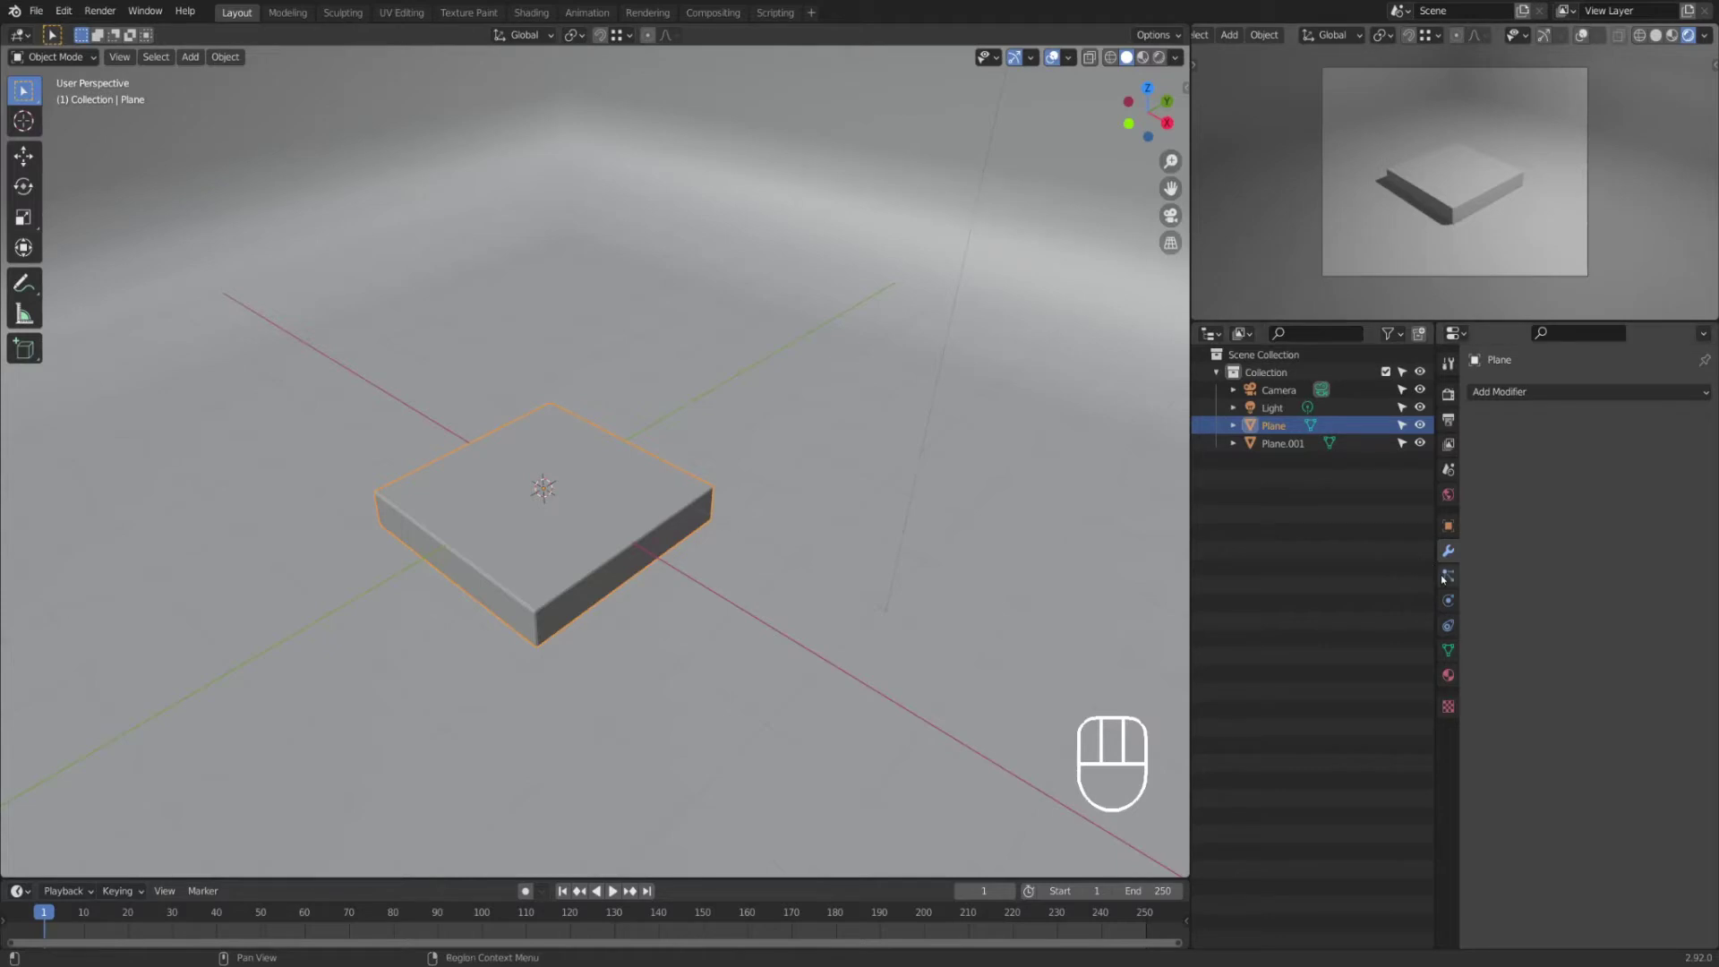
left_click(1447, 675)
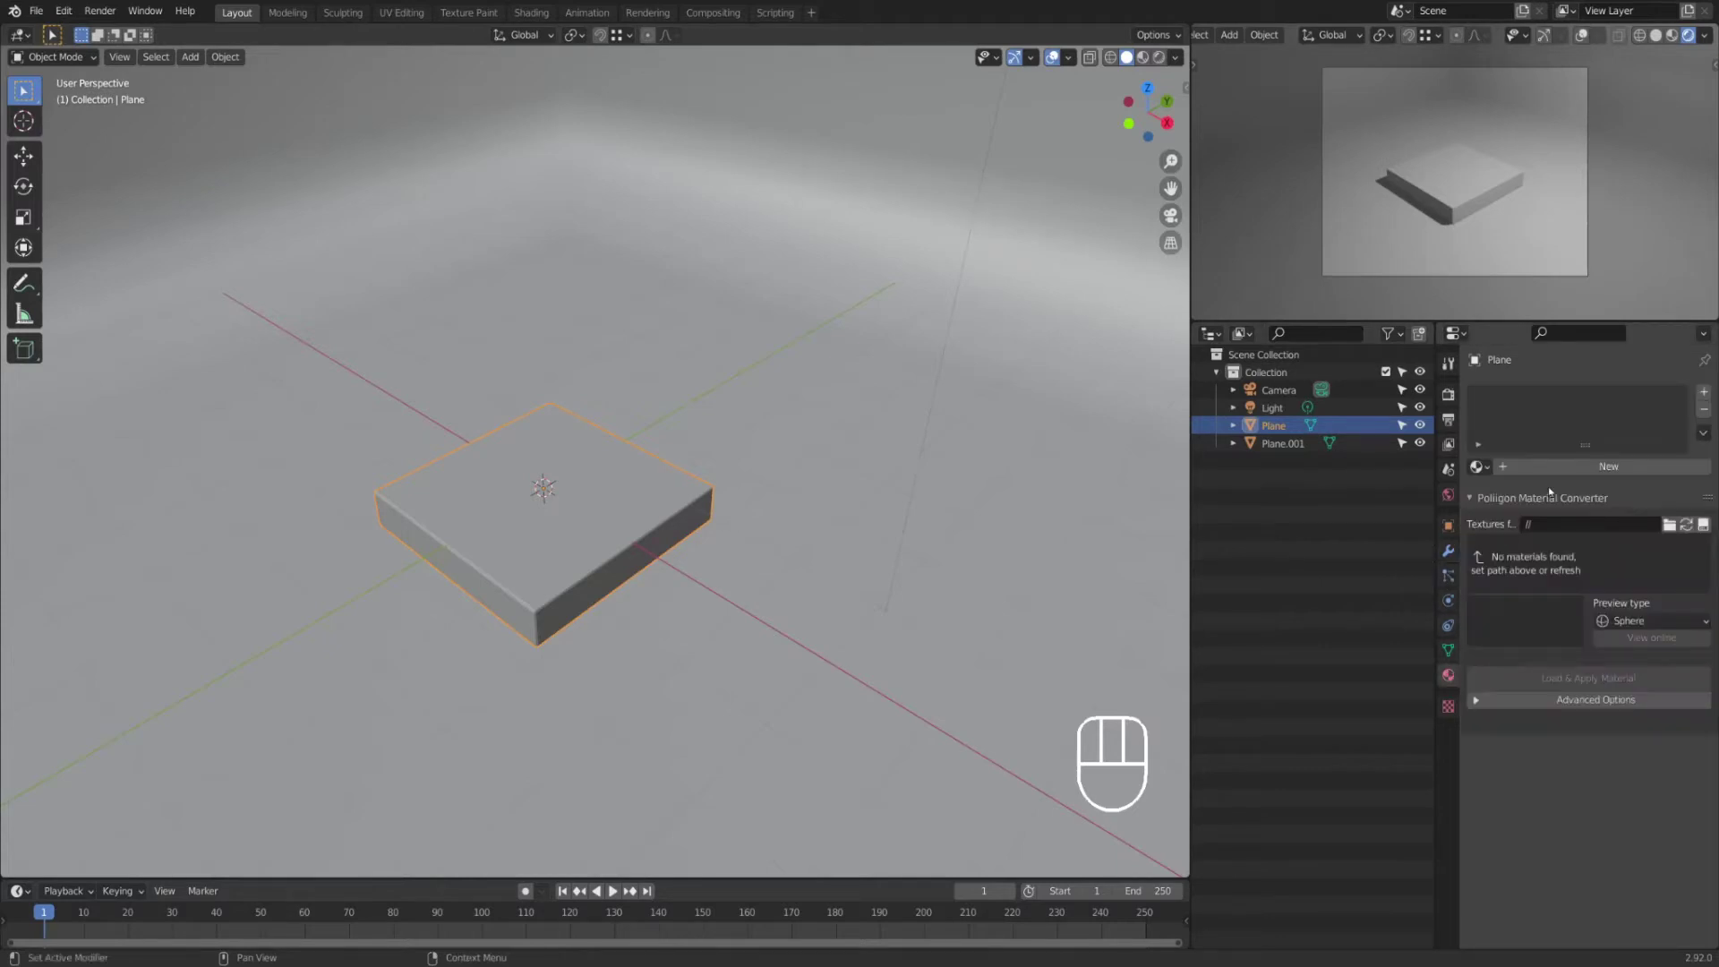
left_click(1519, 468)
left_click(1611, 657)
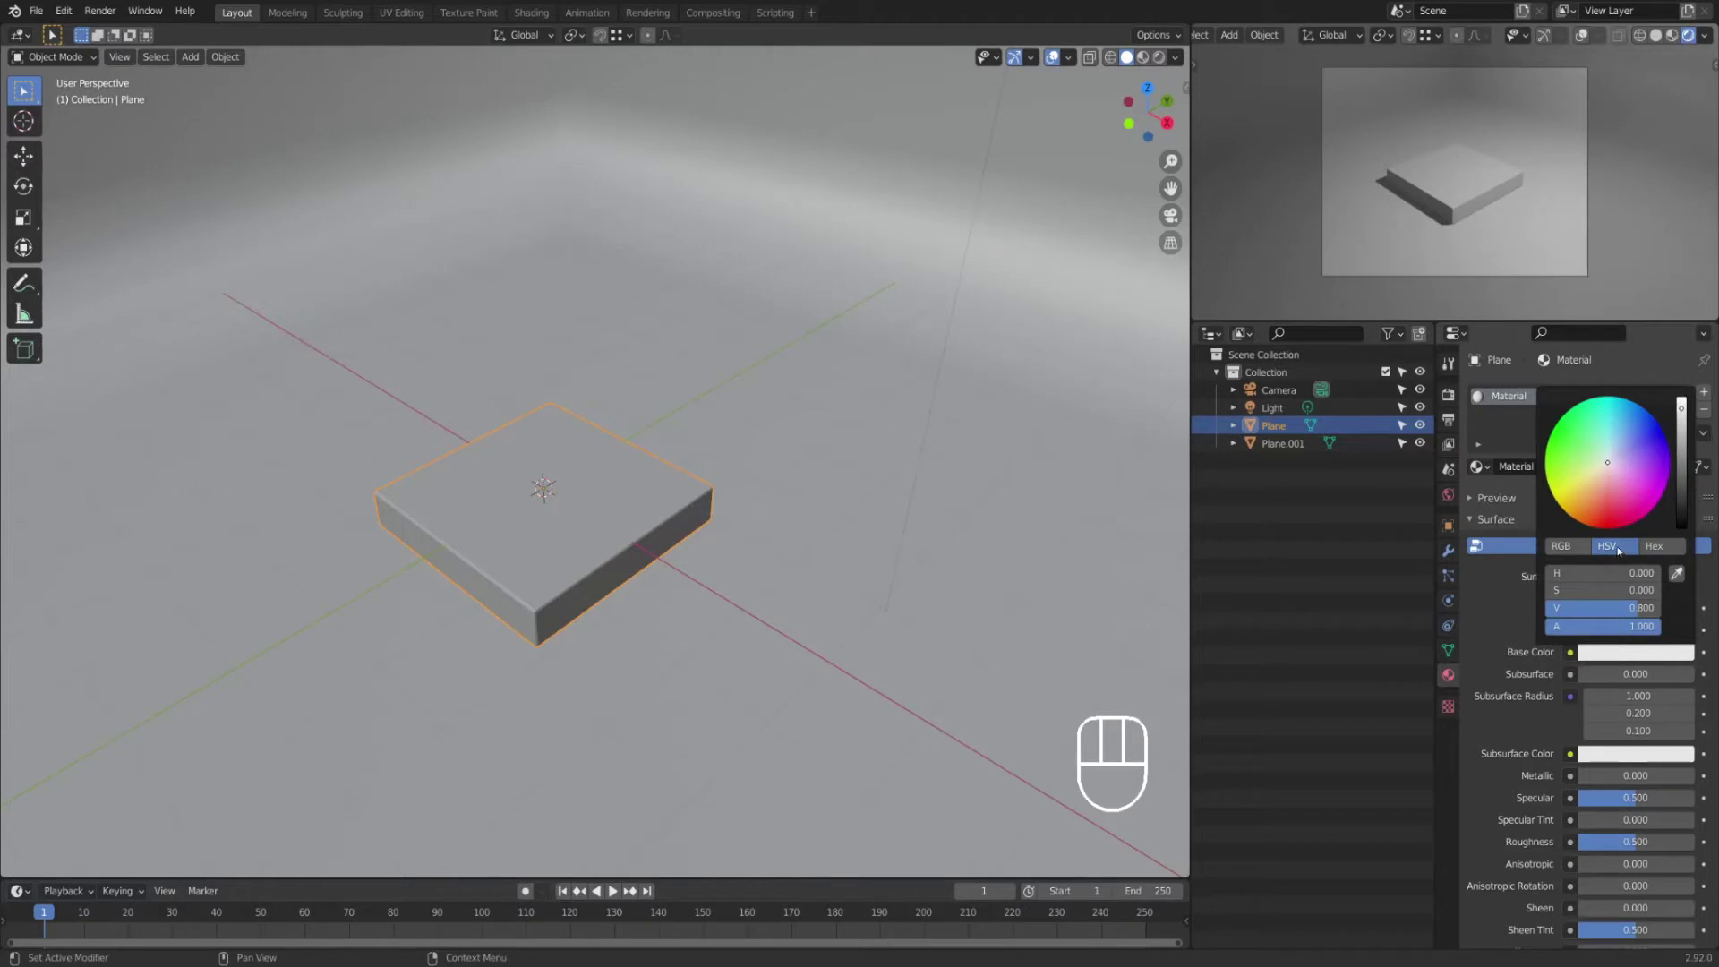
left_click(1600, 426)
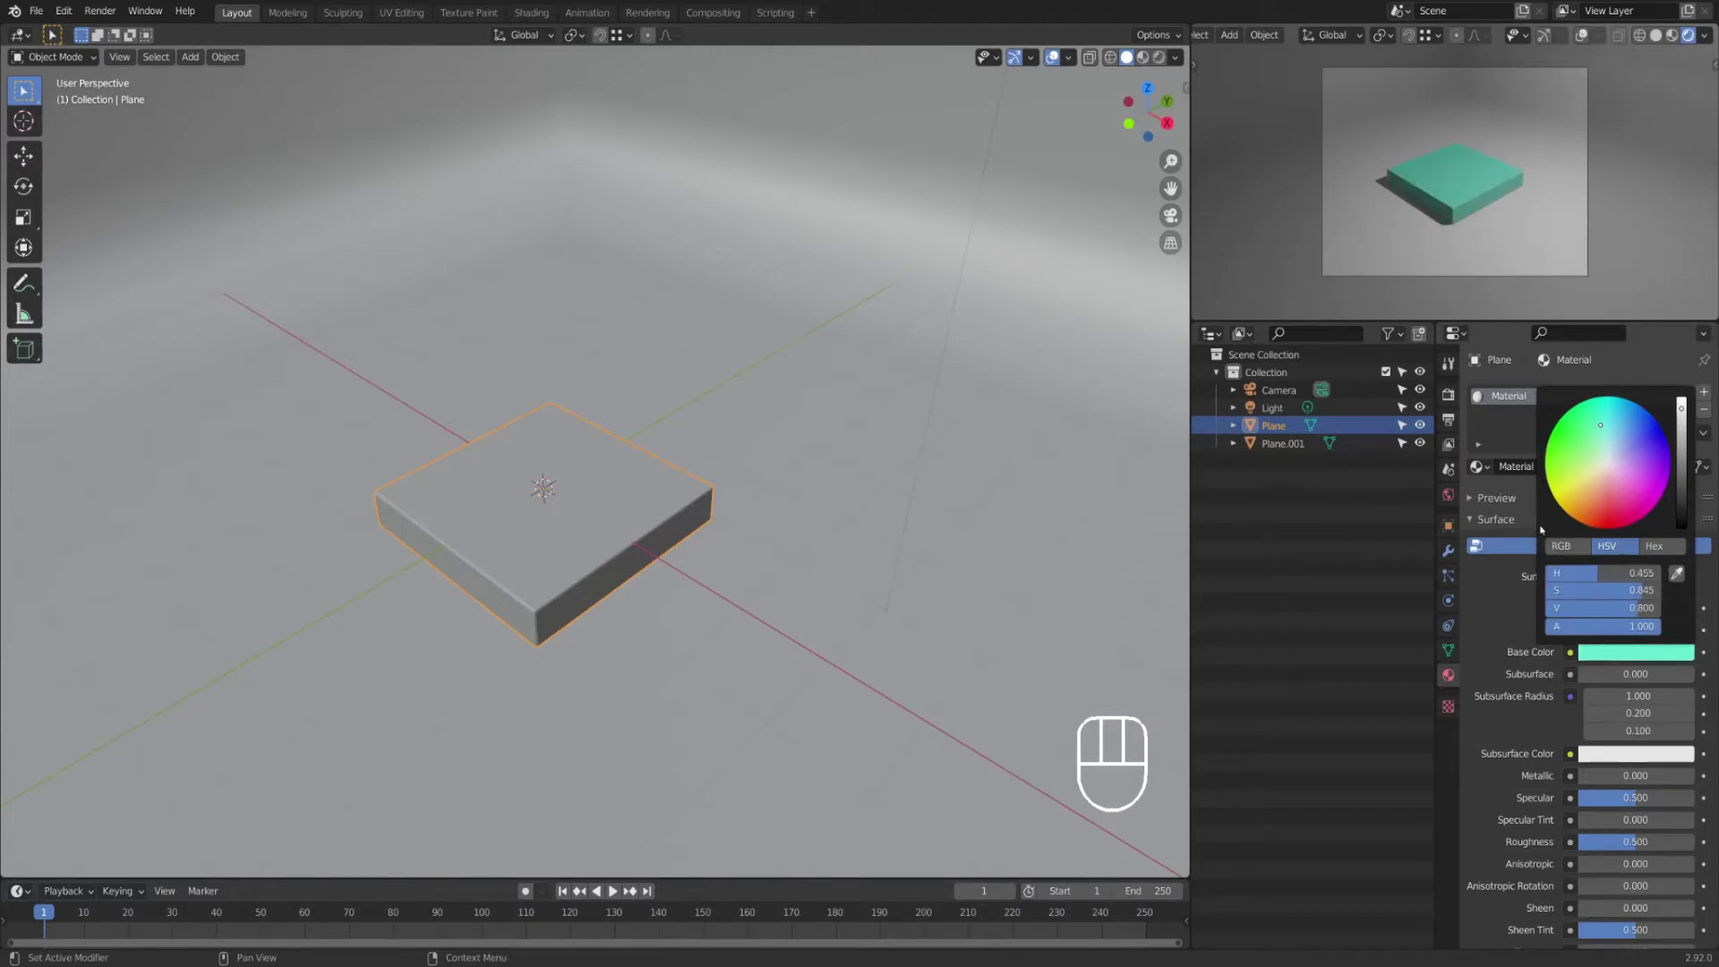
Step: Give the curved backdrop a new material with a light yellow-green base color
left_click(805, 598)
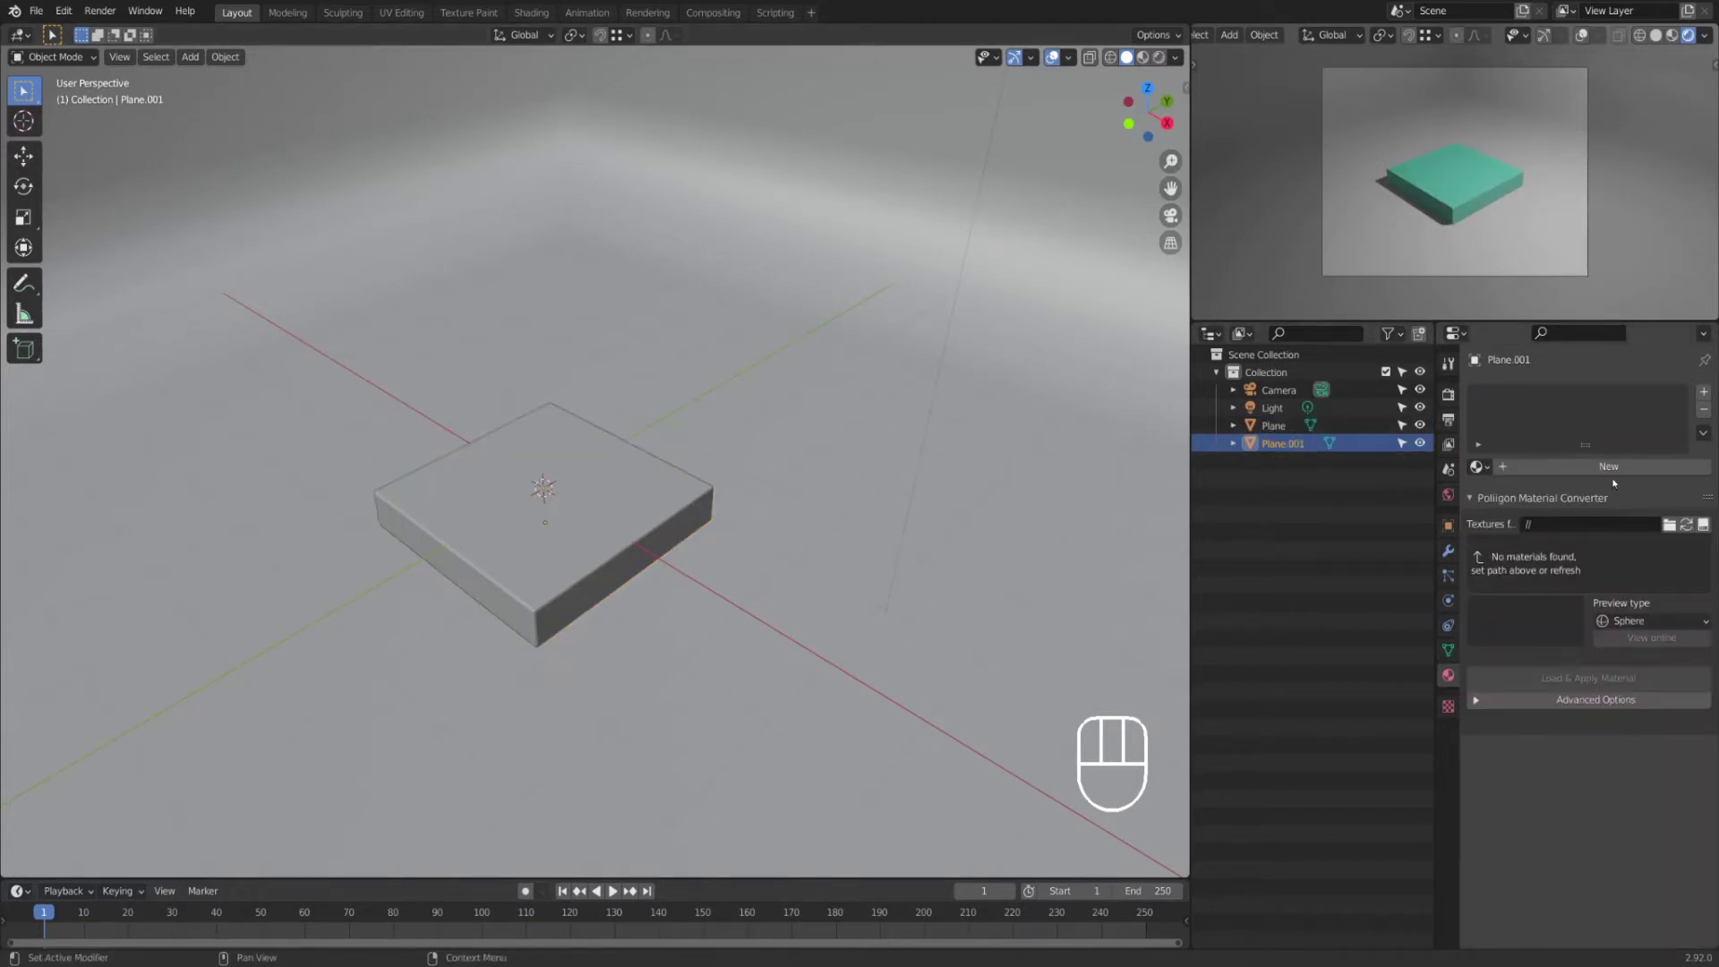
left_click(1503, 468)
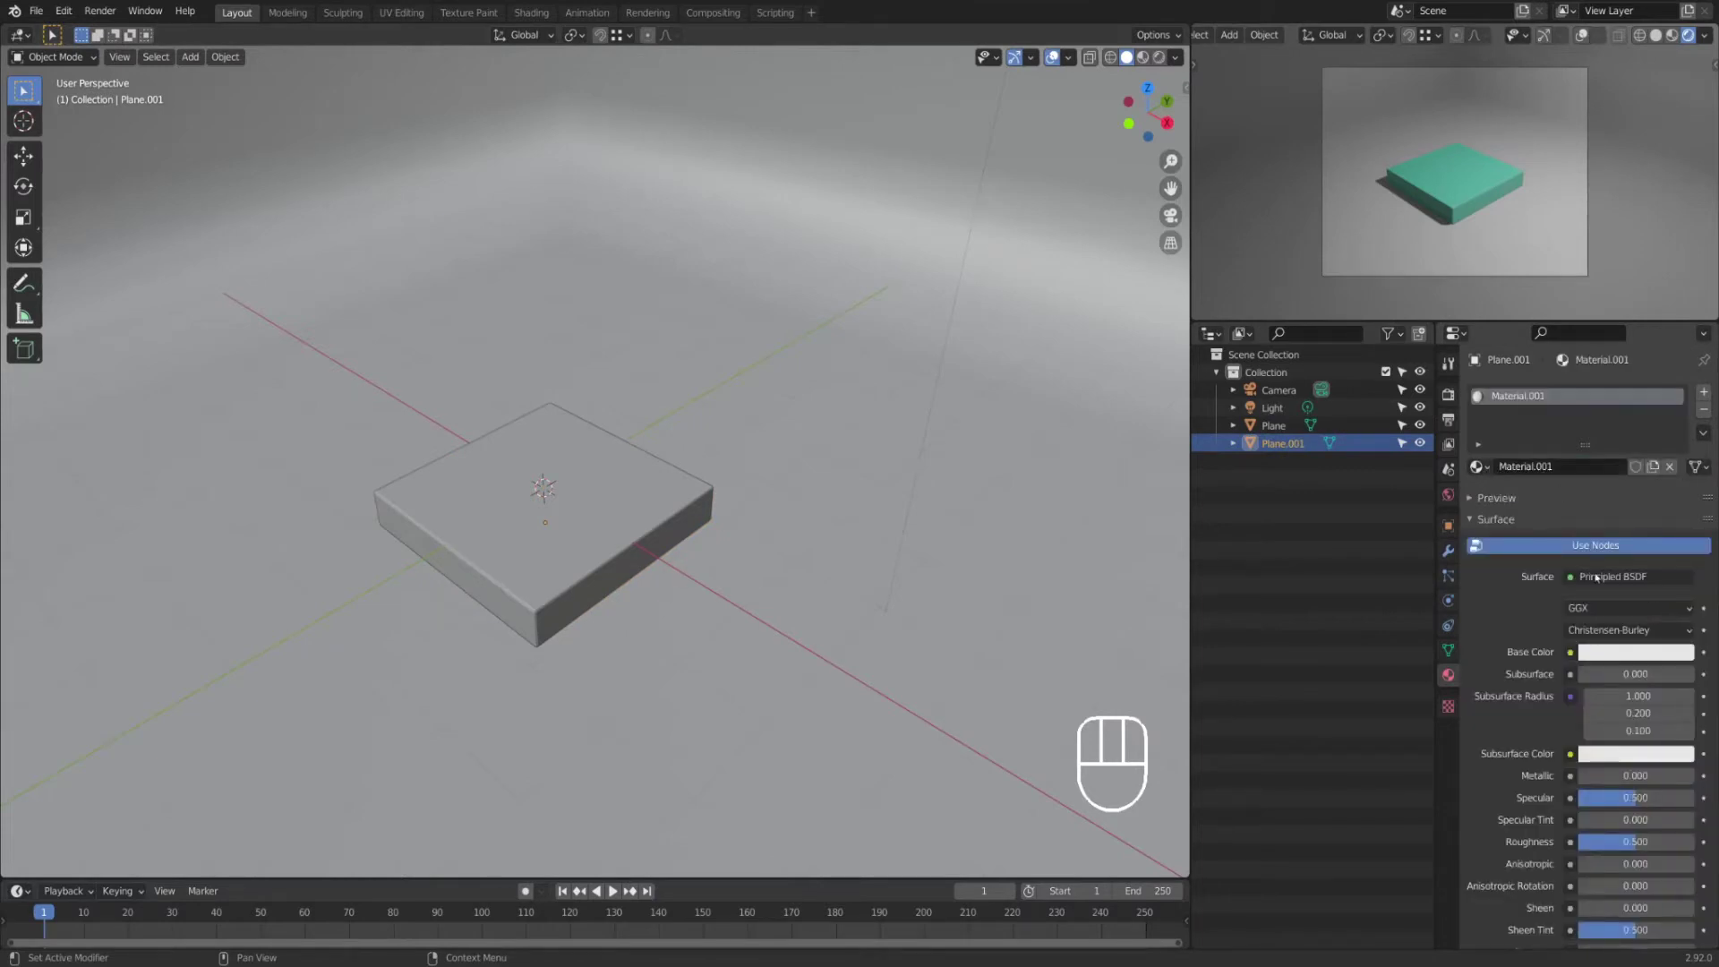
left_click(1612, 651)
left_click(1575, 478)
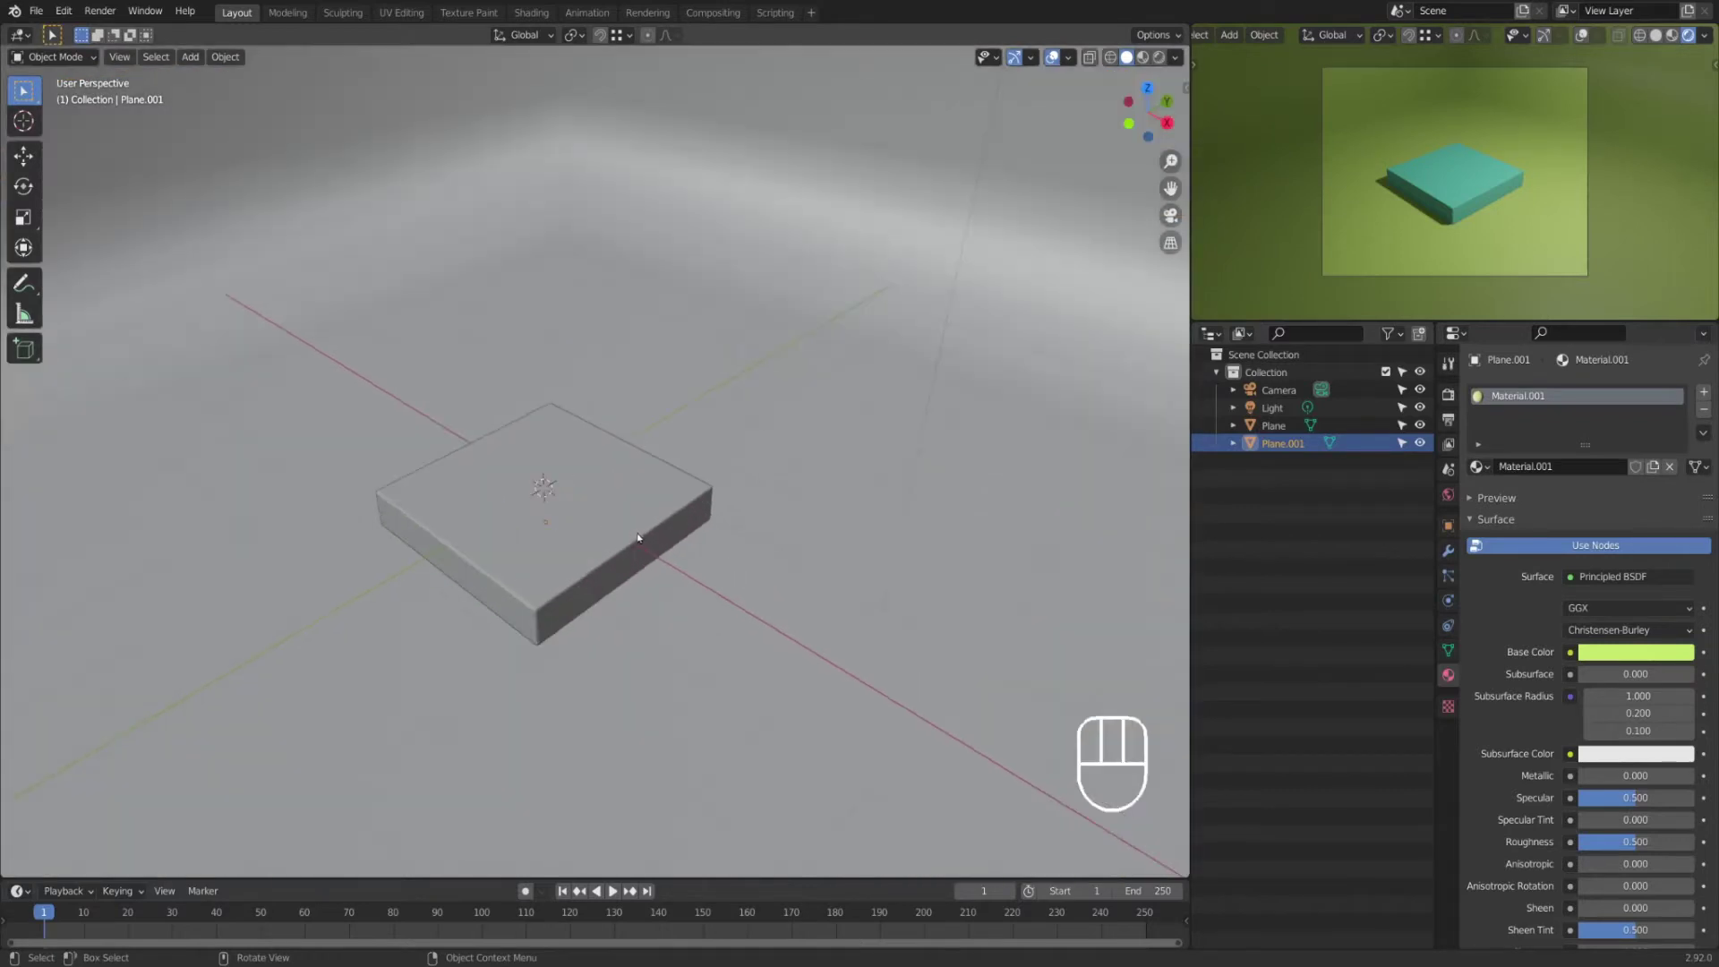
Step: Add a 32-vertex mesh circle with a 1 m radius at the centre of the slab
key("shift")
mouse_move(748, 541)
middle_mouse_down()
mouse_move(589, 530)
mouse_move(553, 601)
mouse_move(616, 514)
mouse_move(721, 567)
mouse_move(750, 555)
middle_mouse_up()
key("shift+a")
key("Escape")
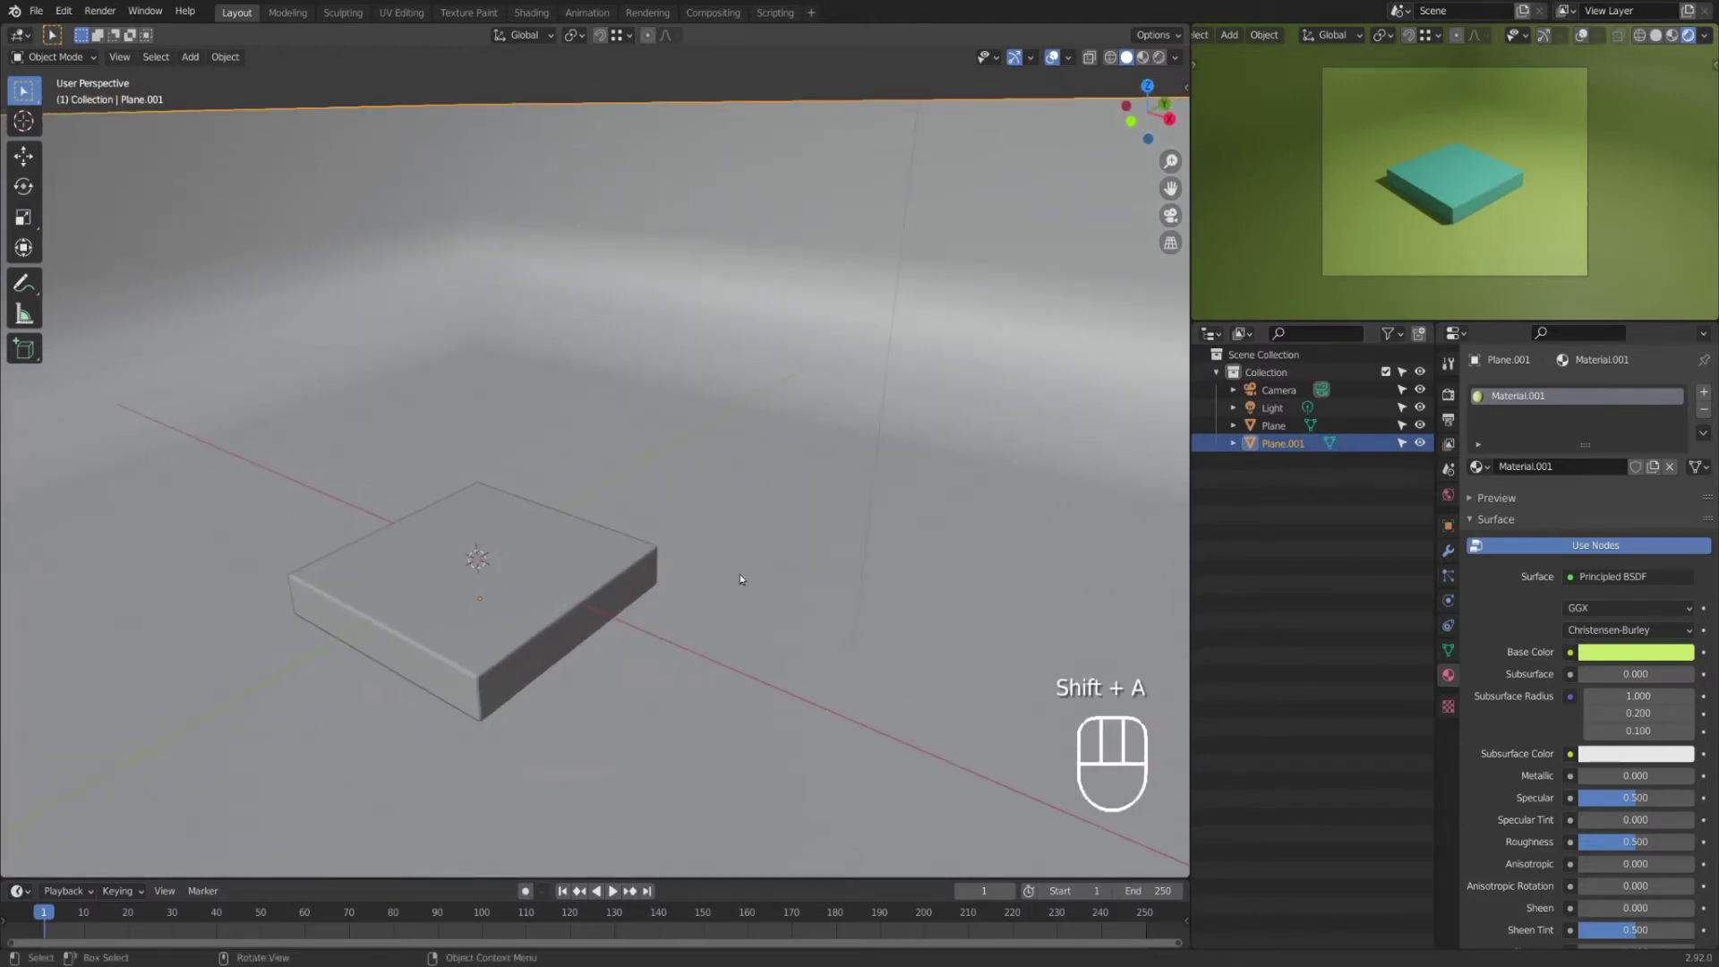
key("shift+a")
mouse_move(702, 559)
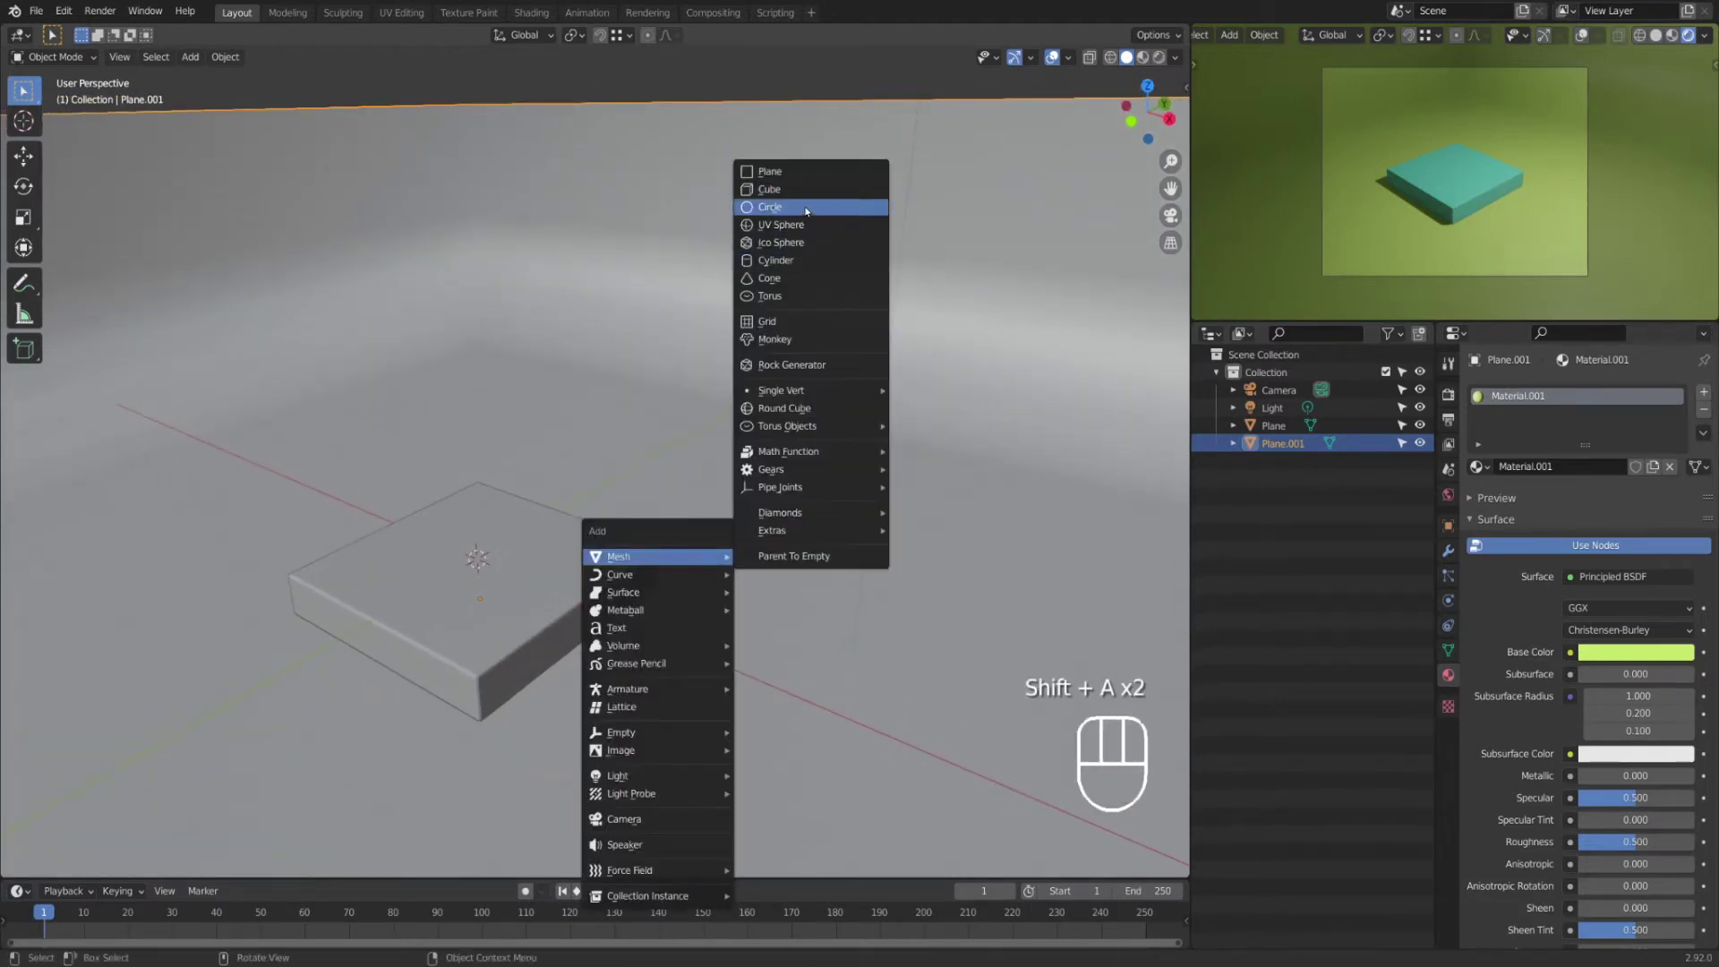
left_click(772, 206)
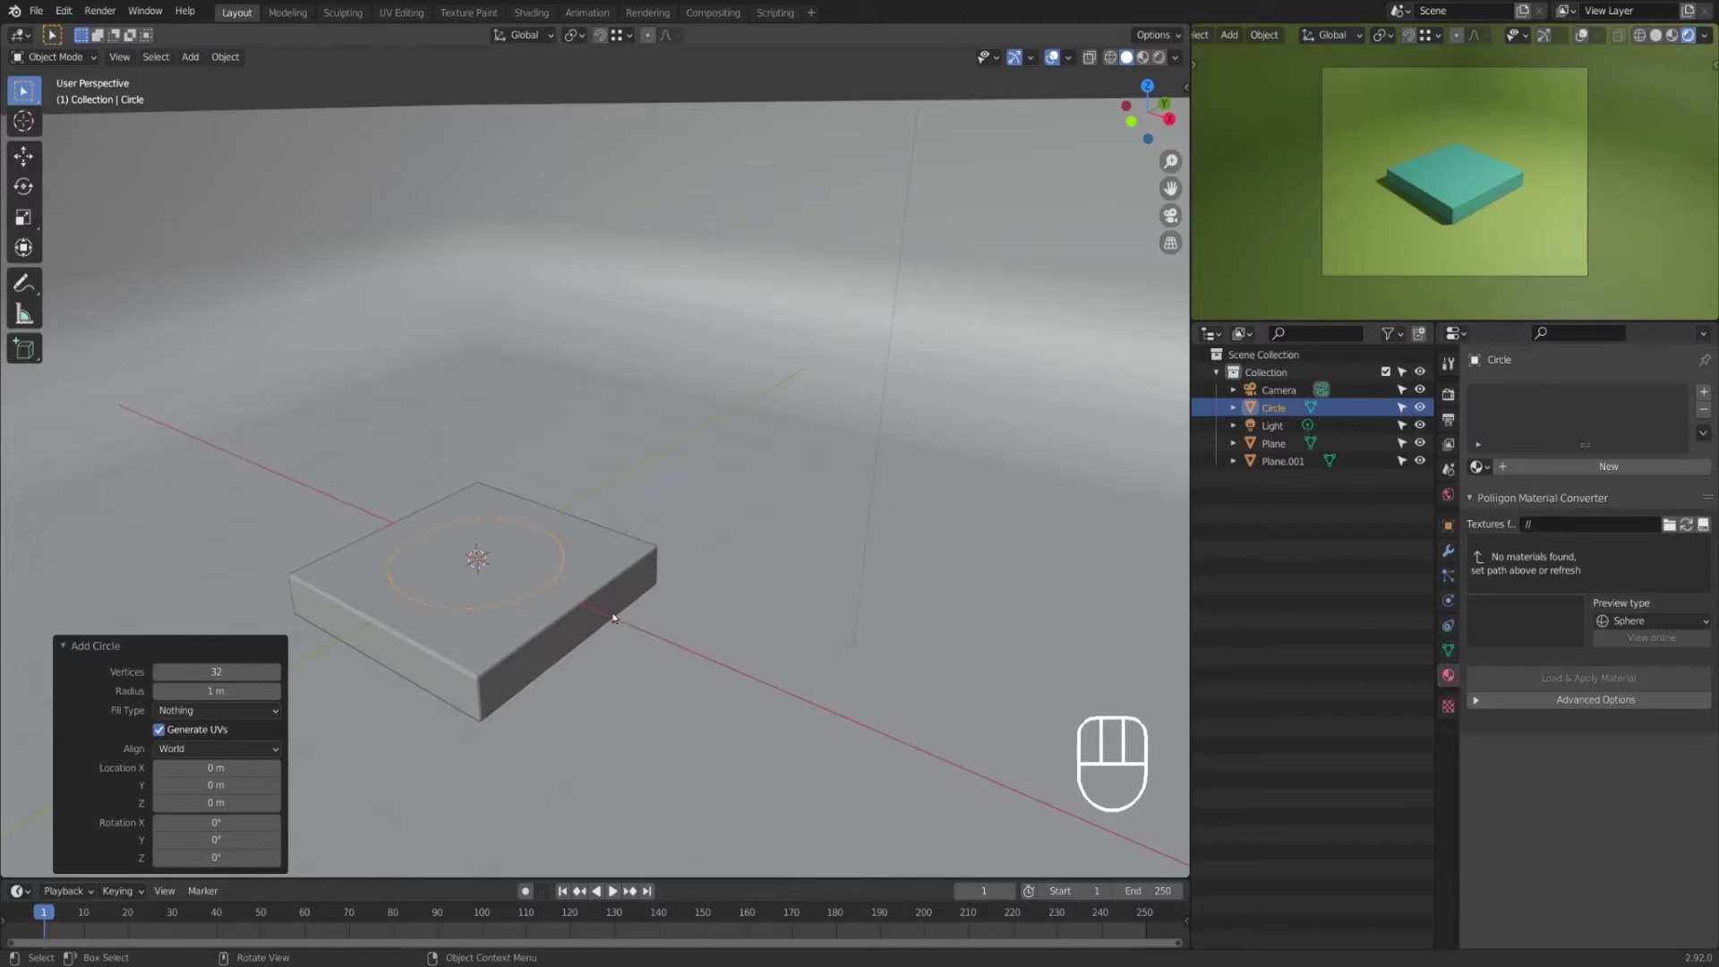
Step: Fill the circle with a face in Edit Mode and extrude it upward by 0.5 m
scroll(614, 618, "up", 1)
middle_click_drag(568, 625, 692, 581, "shift")
scroll(666, 580, "down", 2)
scroll(656, 592, "up", 2)
scroll(699, 601, "up", 2)
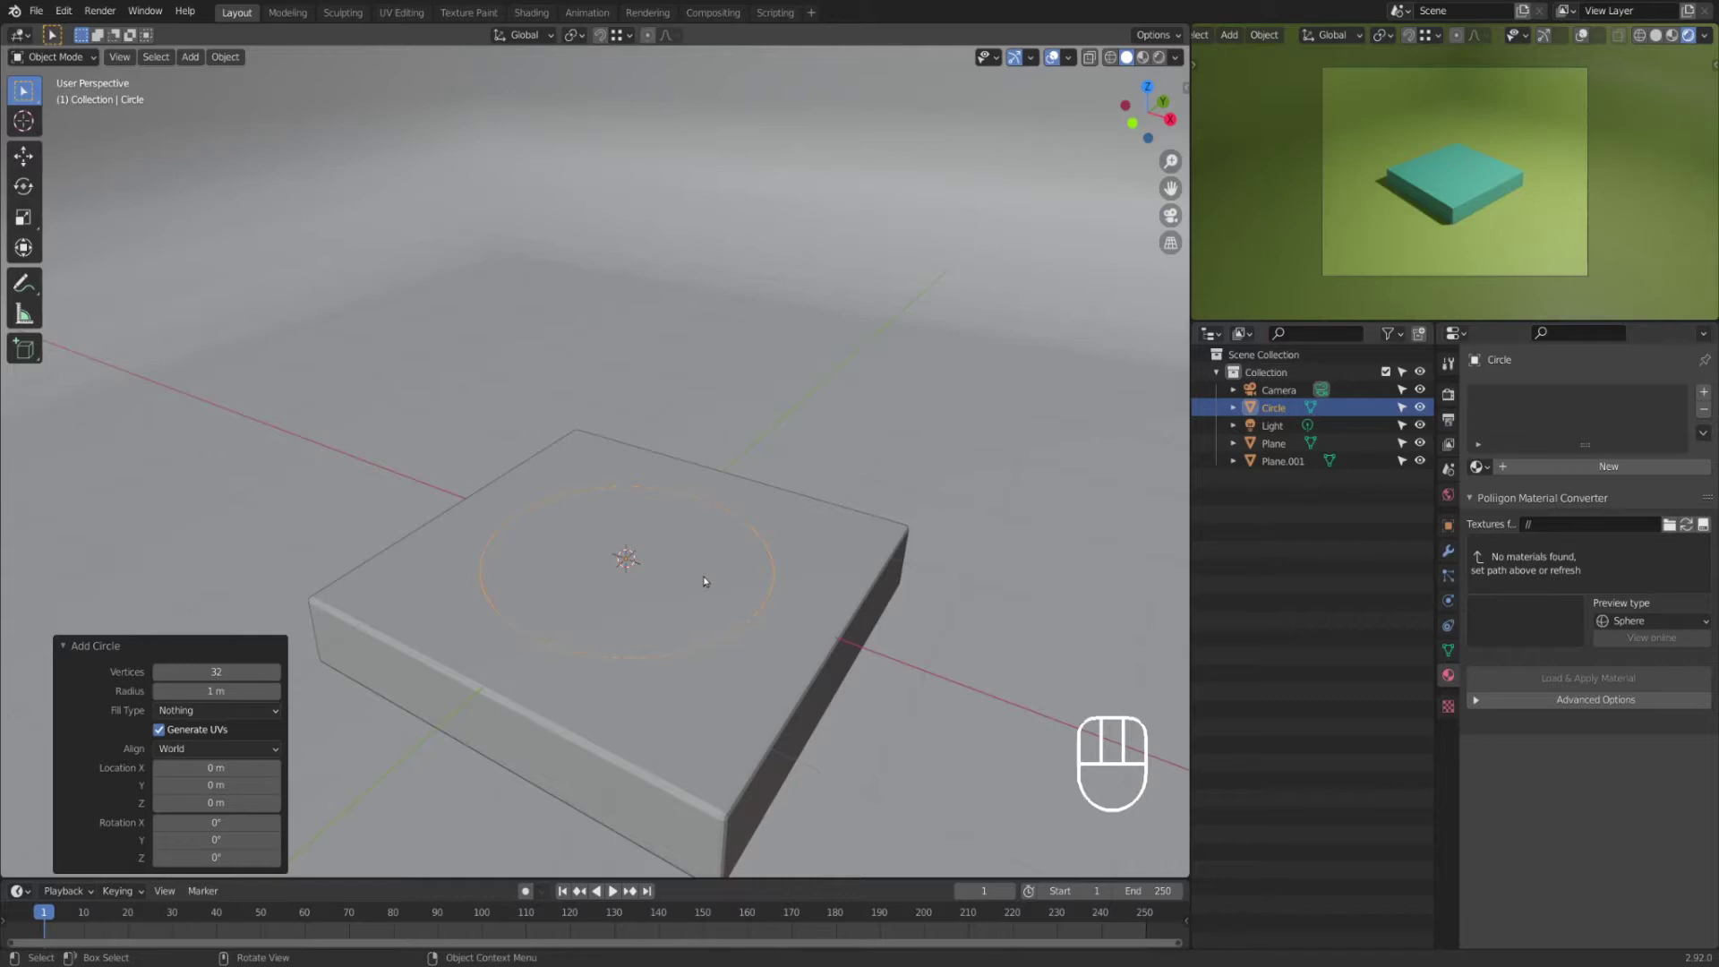
middle_click_drag(731, 605, 779, 540, "shift")
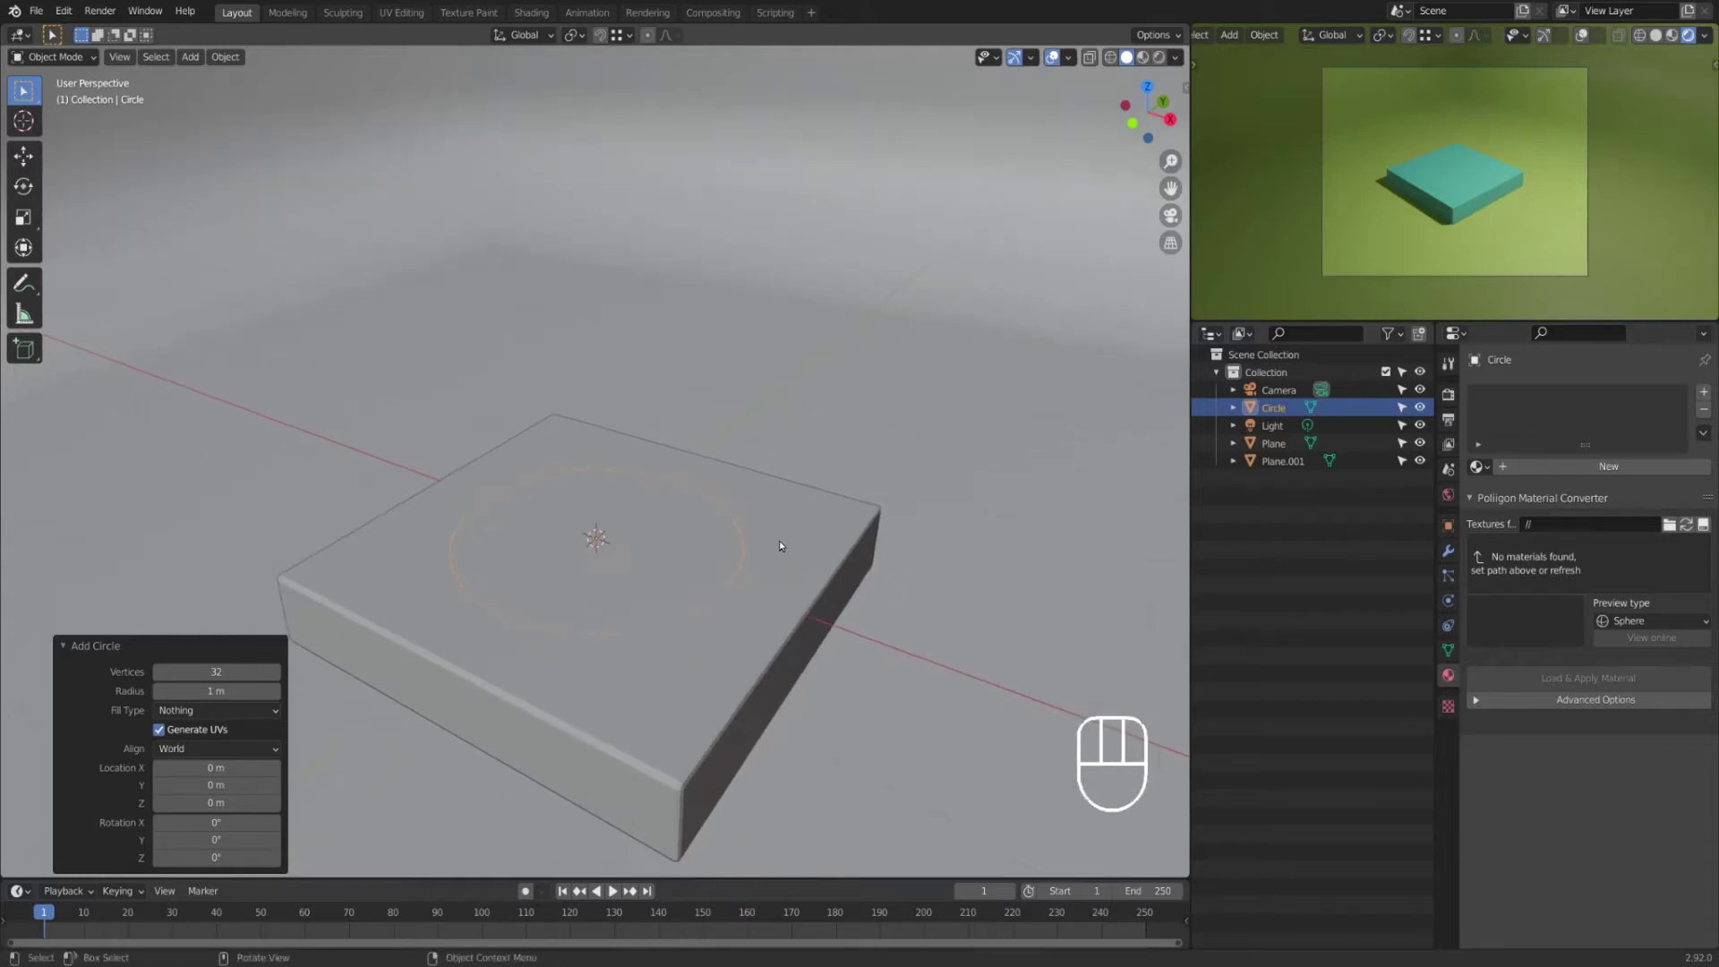
key("Tab")
key("f")
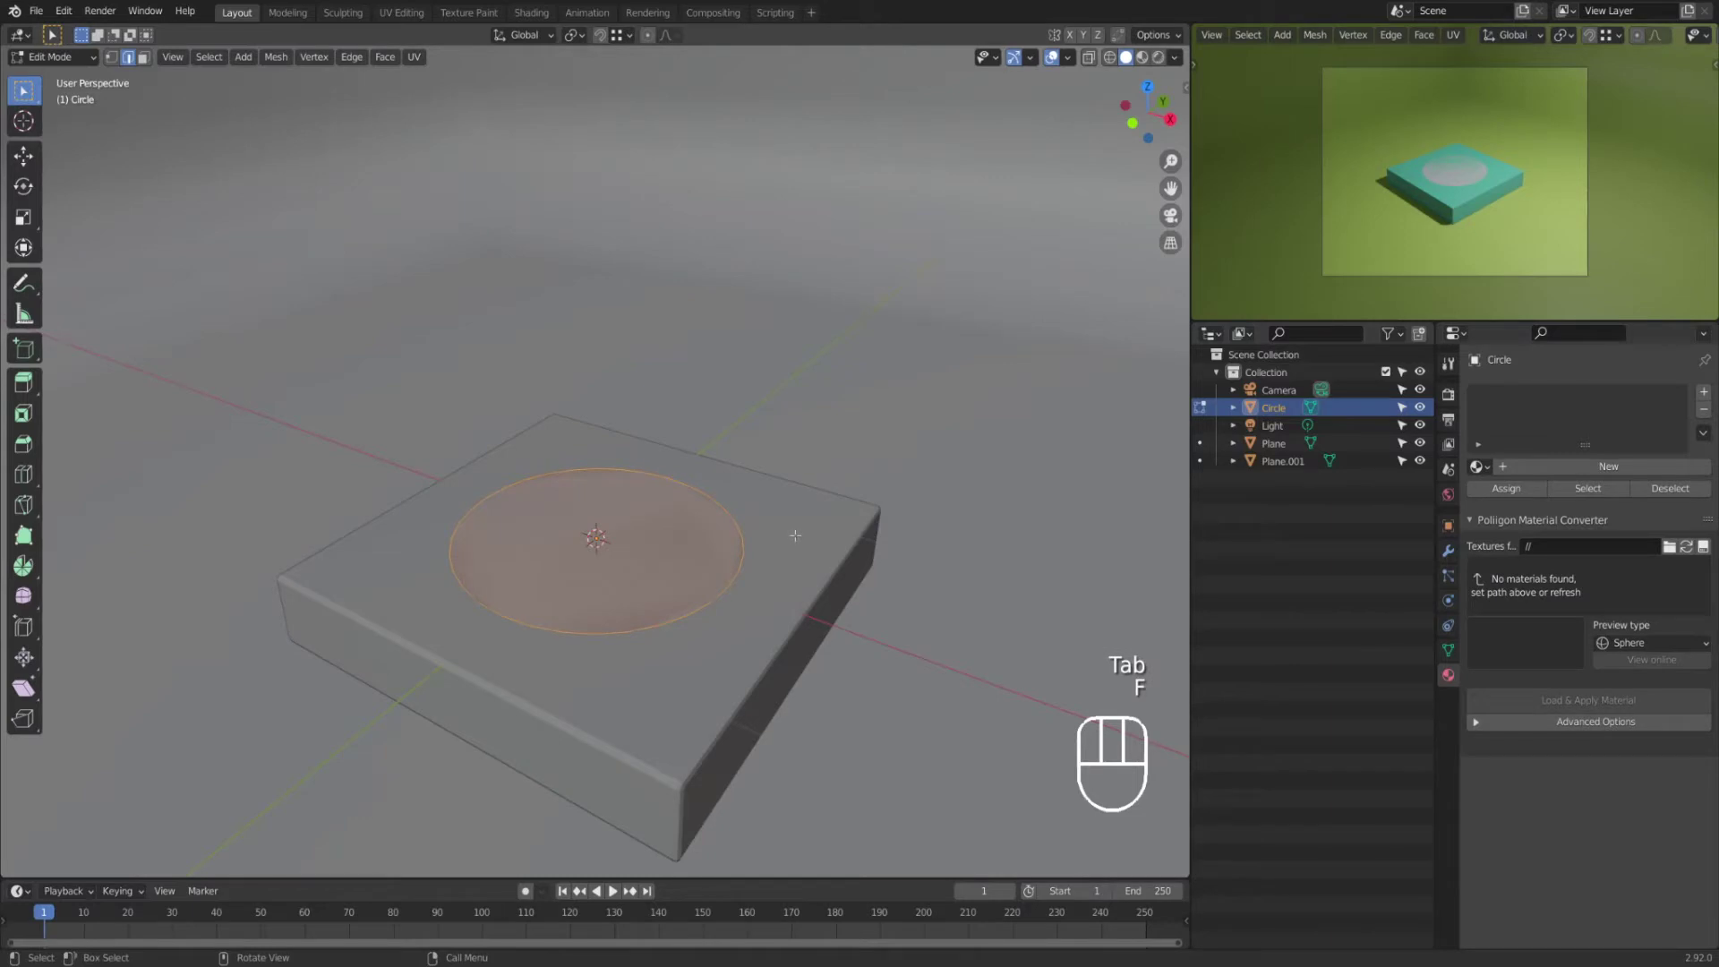
key("e")
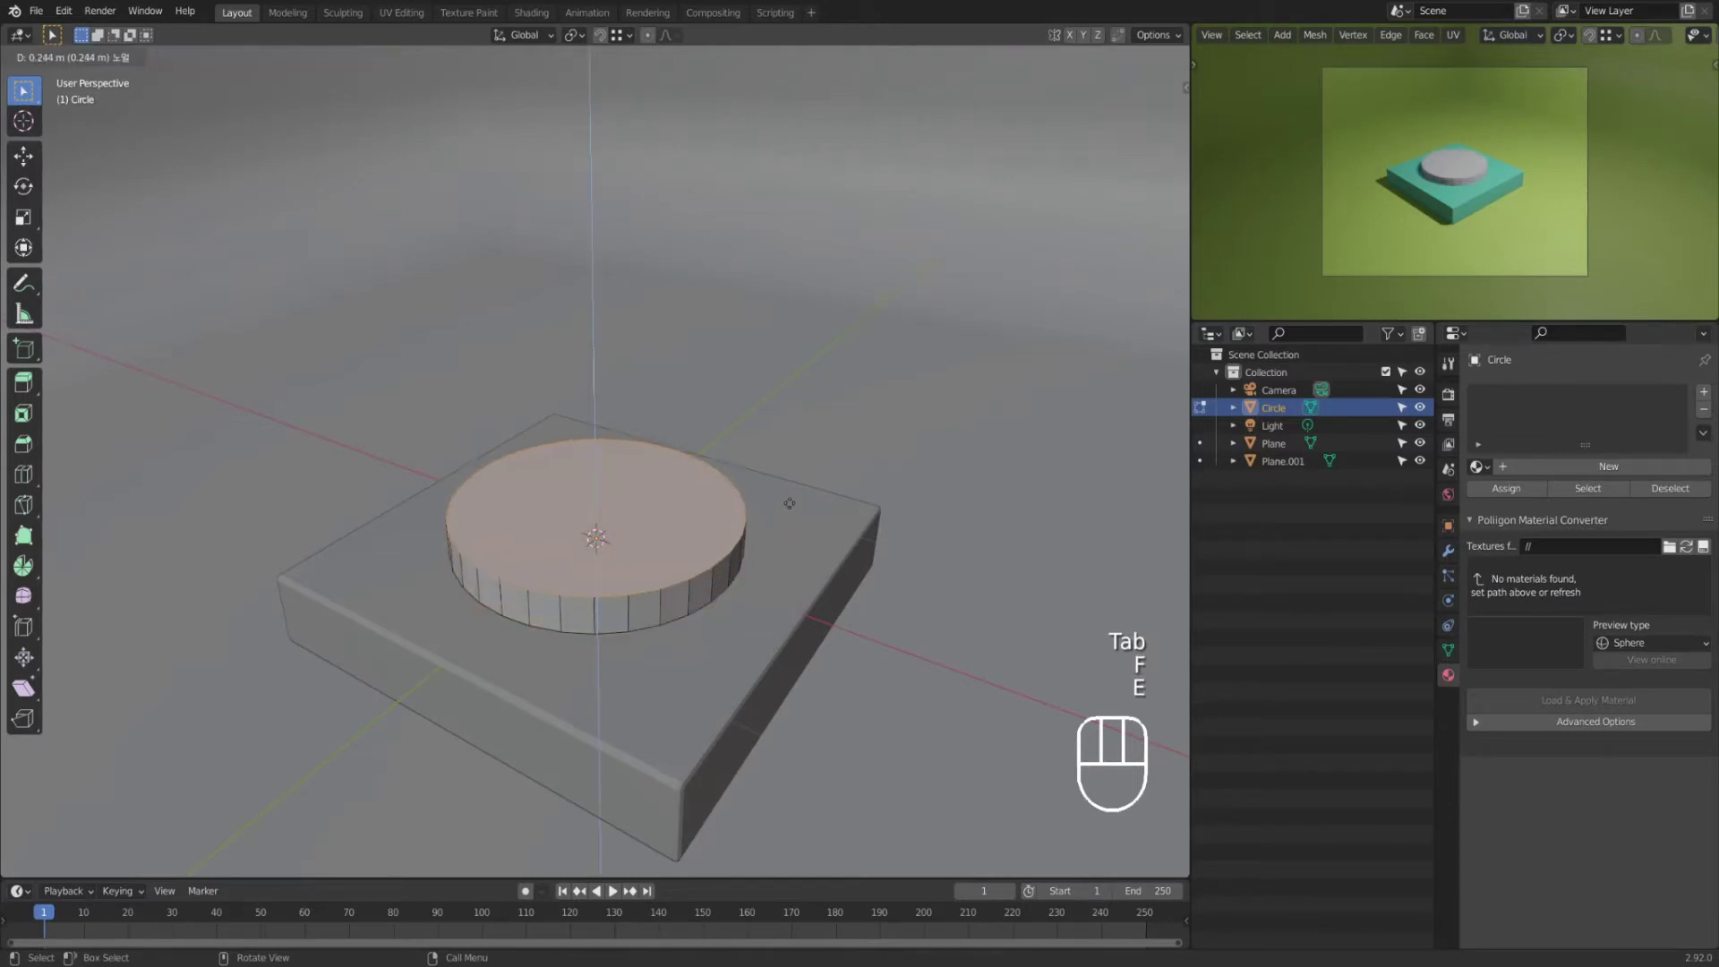
left_click(788, 501)
left_click(215, 819)
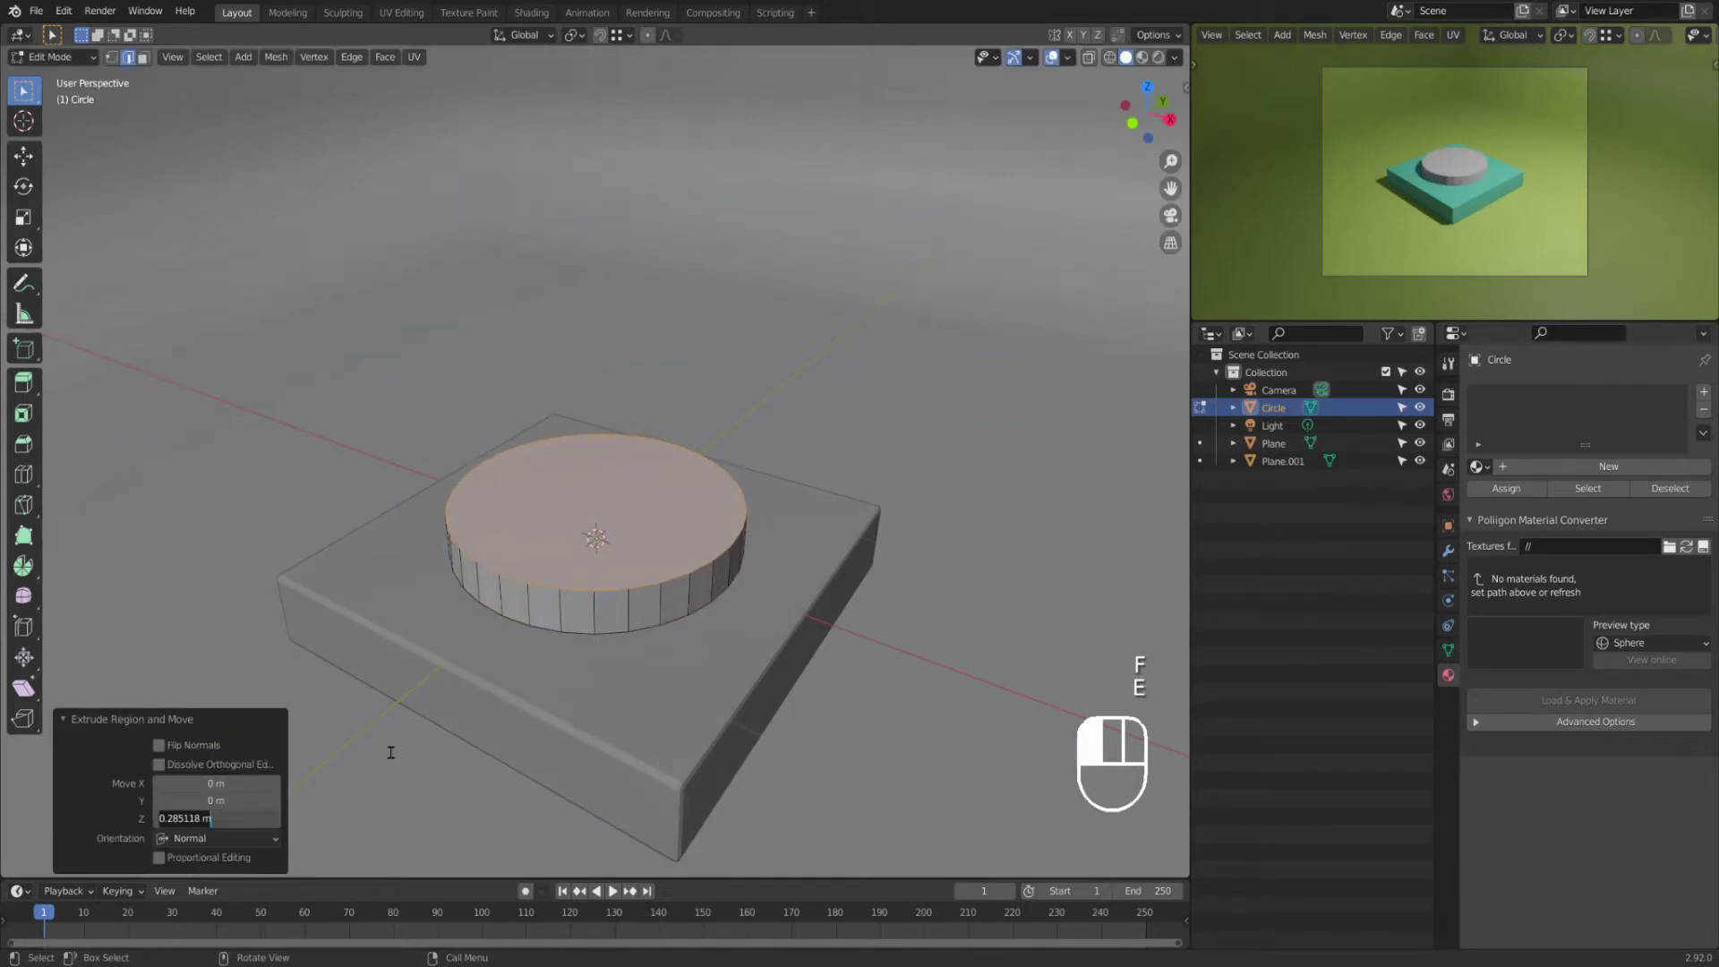
type("0.5")
key("Return")
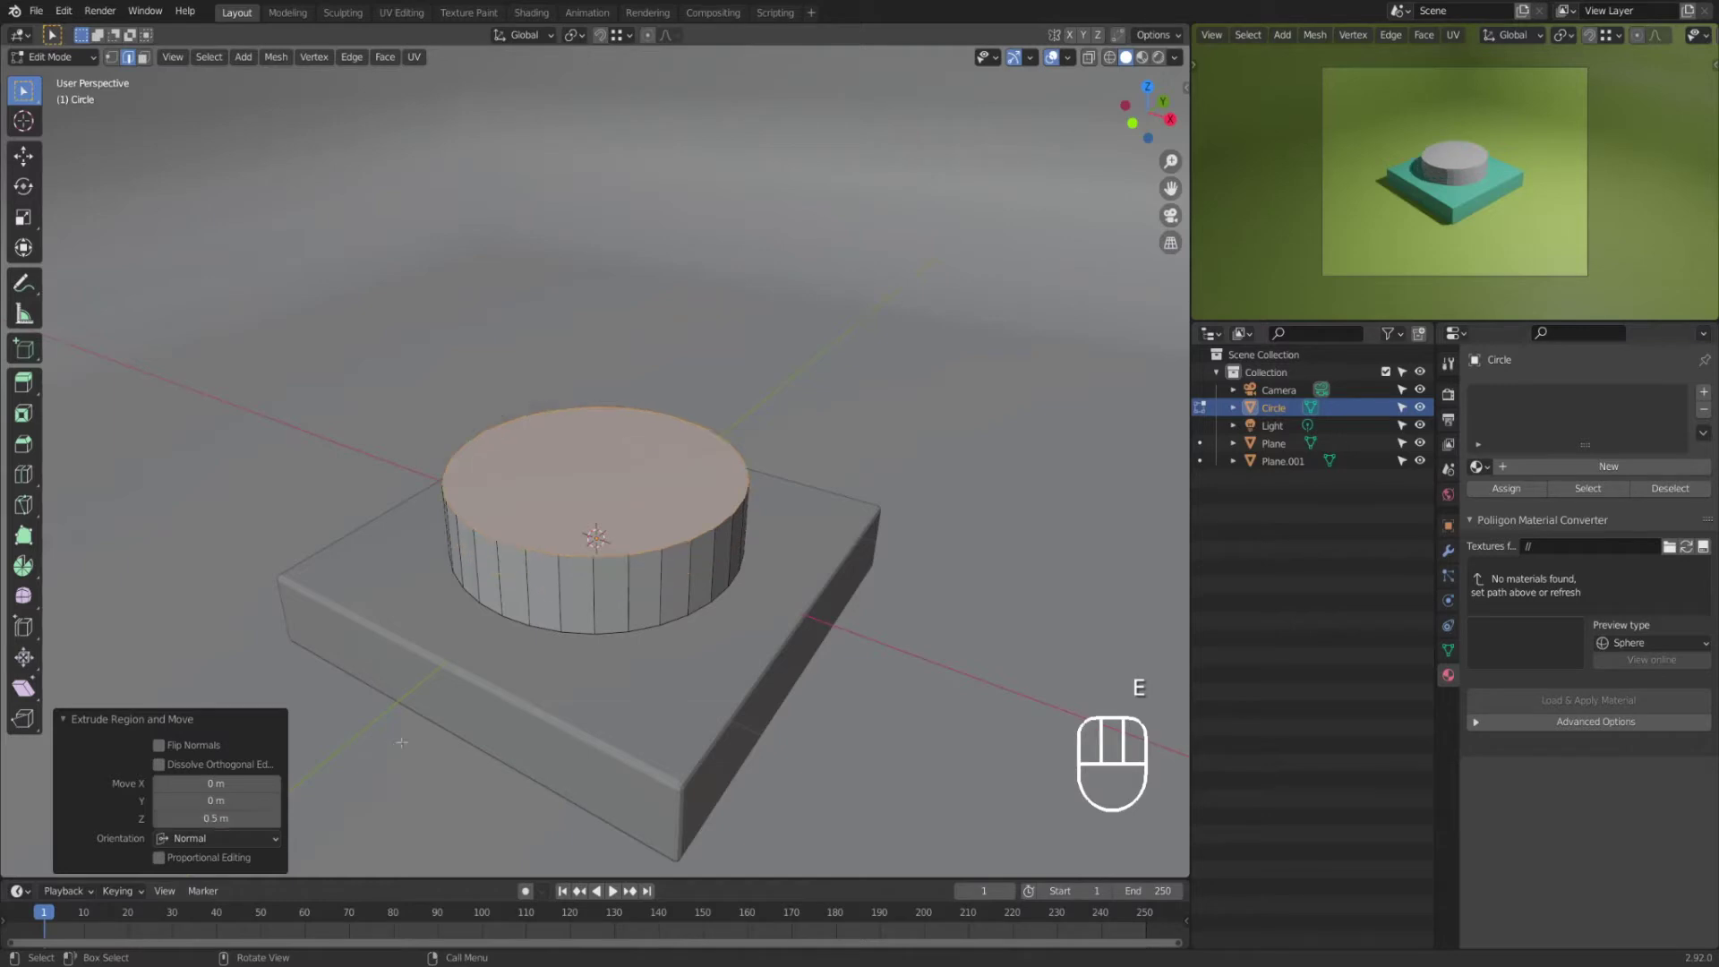
Step: Inset the cylinder's top face with a thickness of 0.1 m
left_click(832, 440)
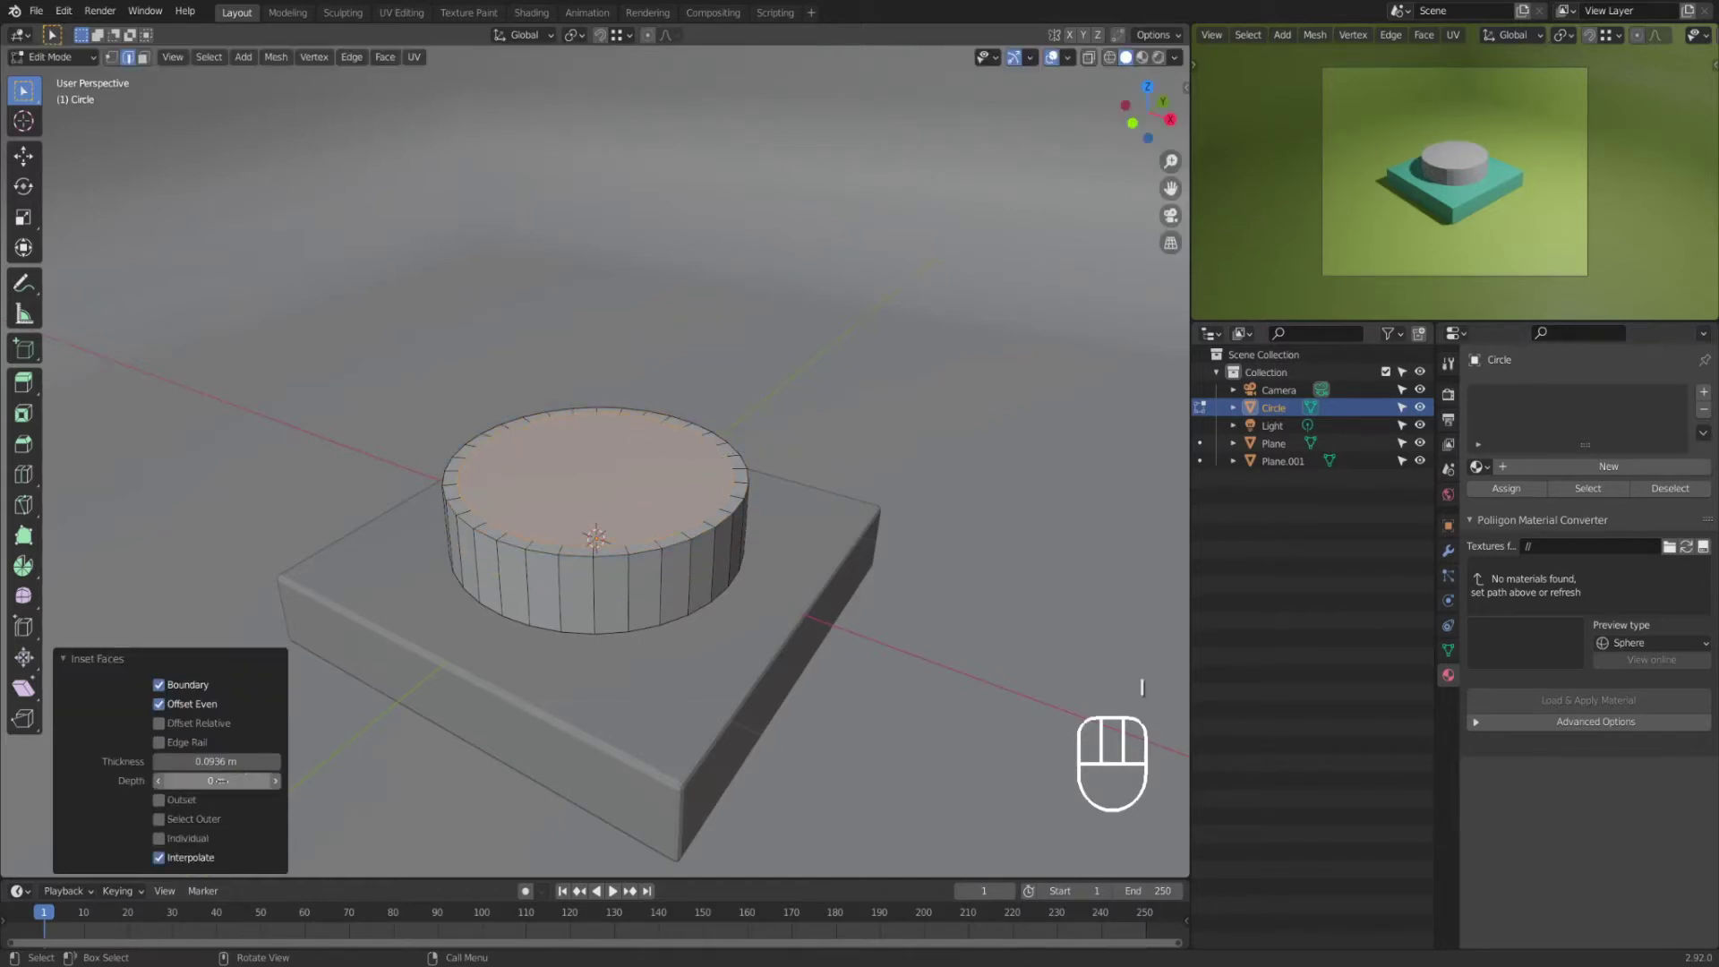
left_click(245, 762)
type("0.1")
key("Return")
Step: Extrude the inset top face downward by 0.25 m to hollow out the cylinder
key("e")
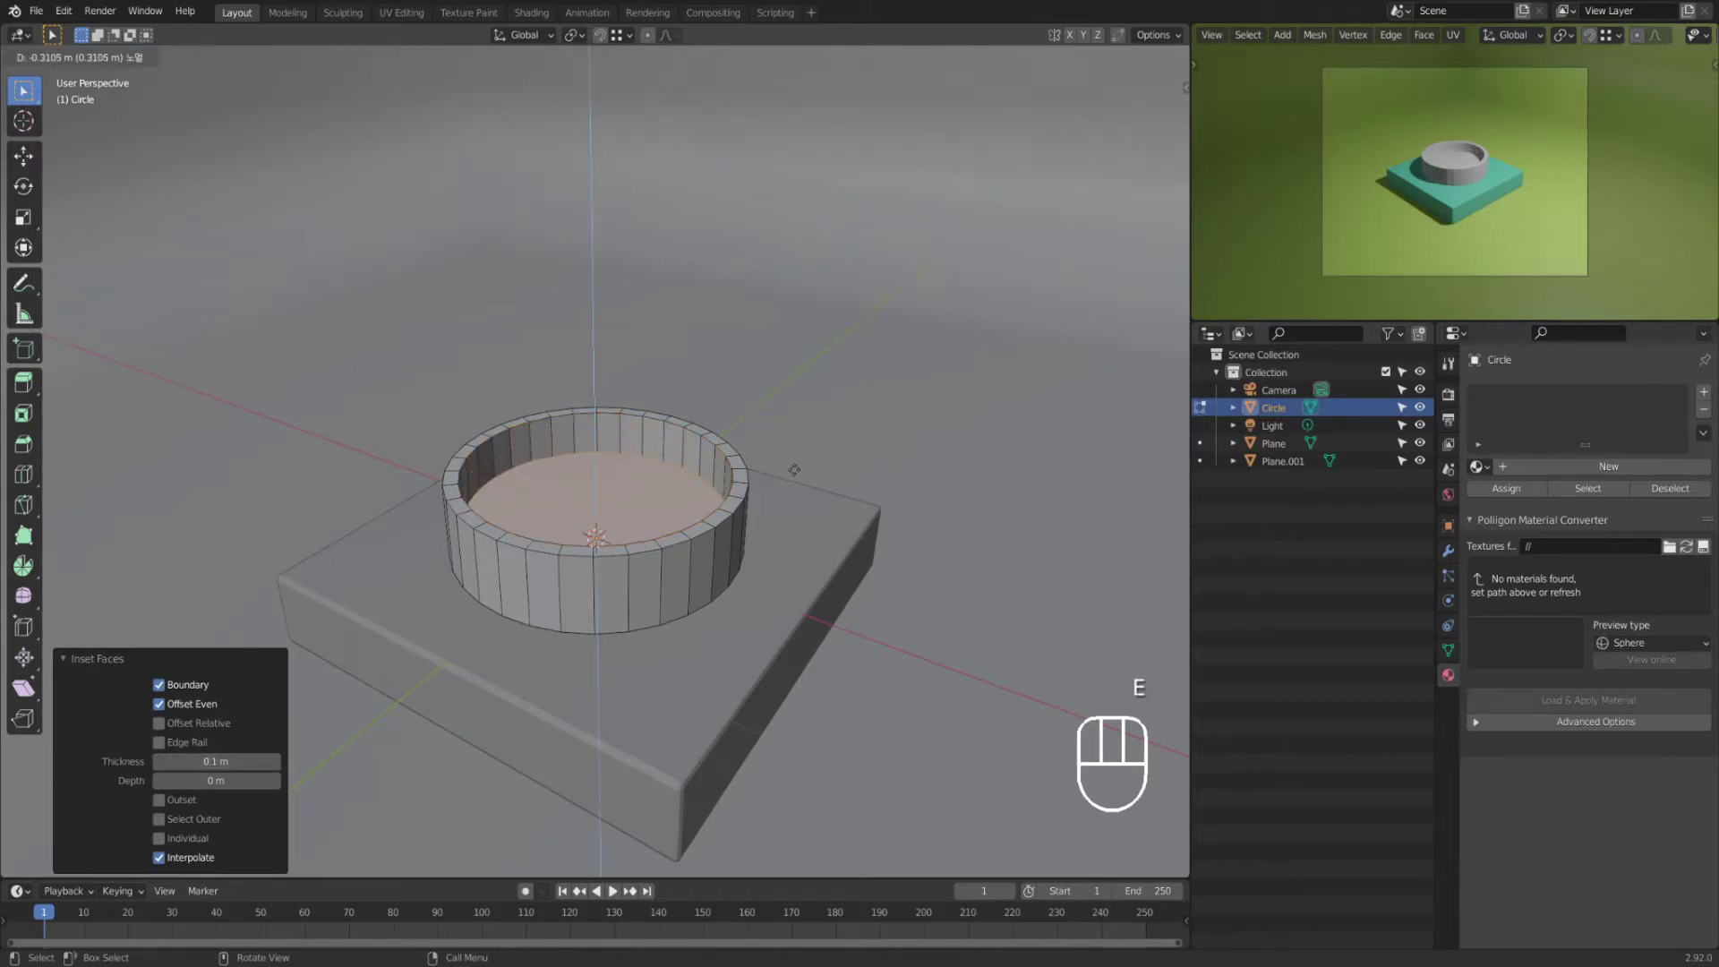
left_click(793, 469)
left_click(215, 818)
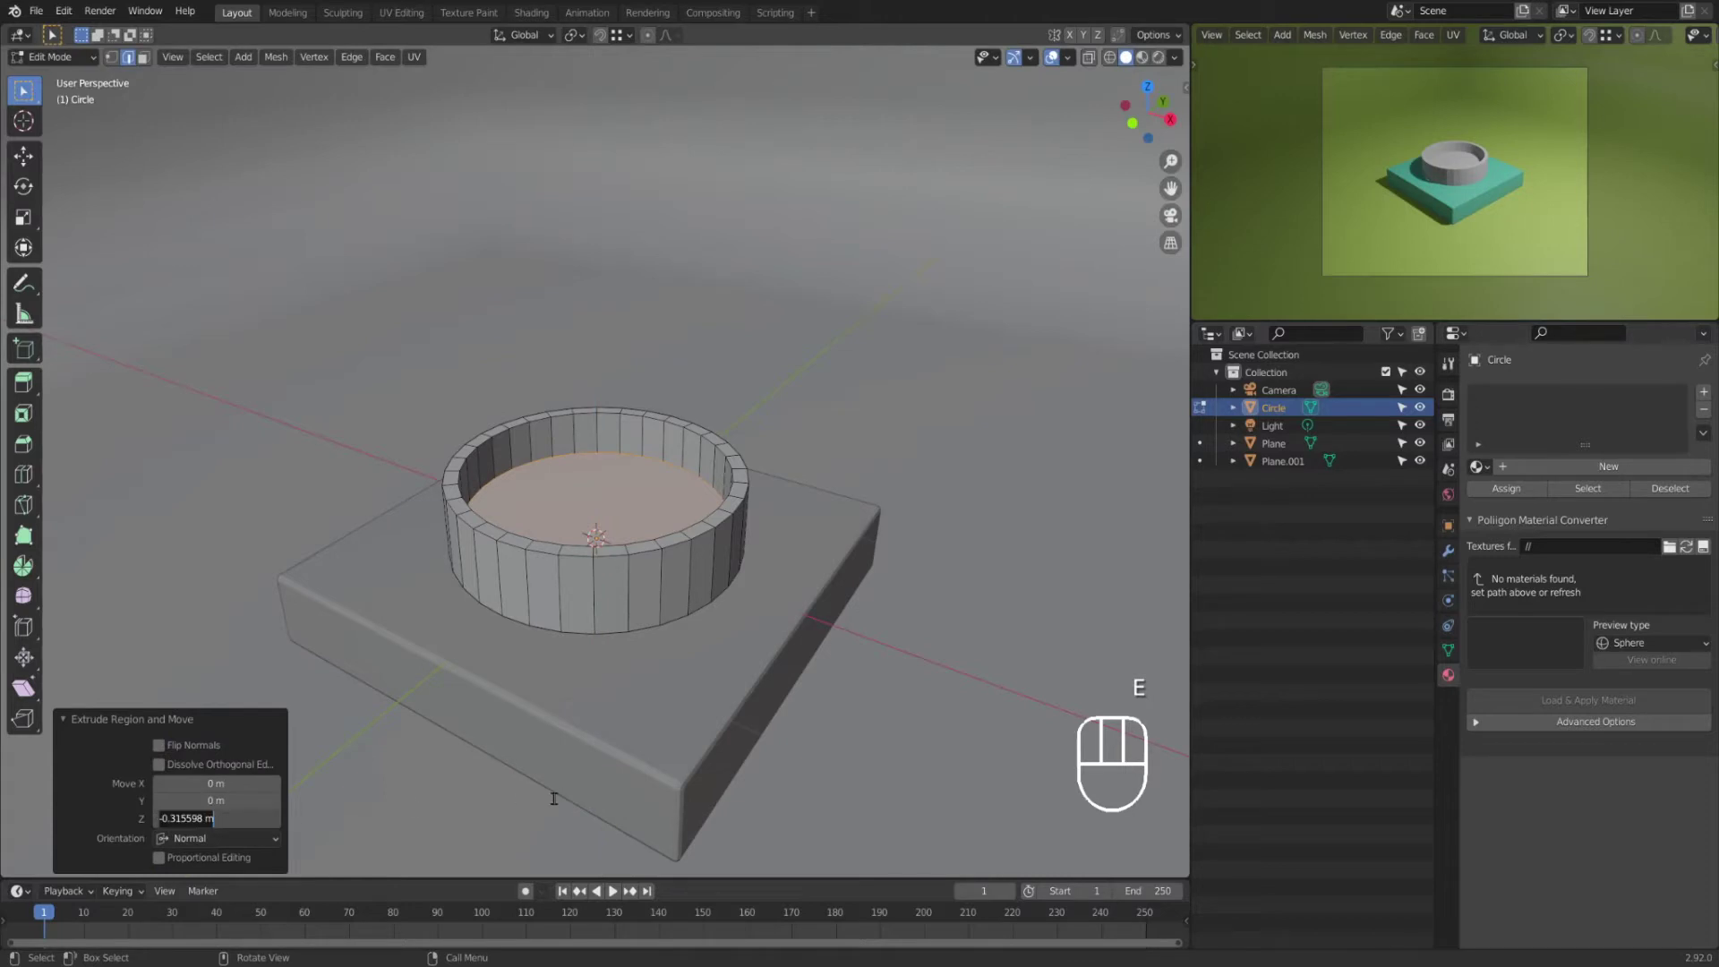
type("-0")
type(".25")
key("Return")
Step: Inset the recessed floor of the cylinder with a thickness of 0.5 m
key("i")
left_click(604, 582)
left_click(248, 759)
type("0.5")
key("Return")
Step: Extrude the small central face upward, trying 0.2 m and 0.3 m before setting the height to 0.25 m
key("e")
left_click(751, 521)
left_click(224, 818)
type("0.2")
key("Return")
middle_click_drag(779, 582, 718, 673)
scroll(653, 644, "up", 1)
left_click(237, 817)
type("0.3")
key("Return")
middle_click_drag(548, 746, 582, 671)
left_click(210, 819)
type("0.25")
key("Return")
Step: Bevel the top rim of the central disc with a width of 0.03 m
middle_click_drag(589, 585, 595, 558)
key("ctrl+b")
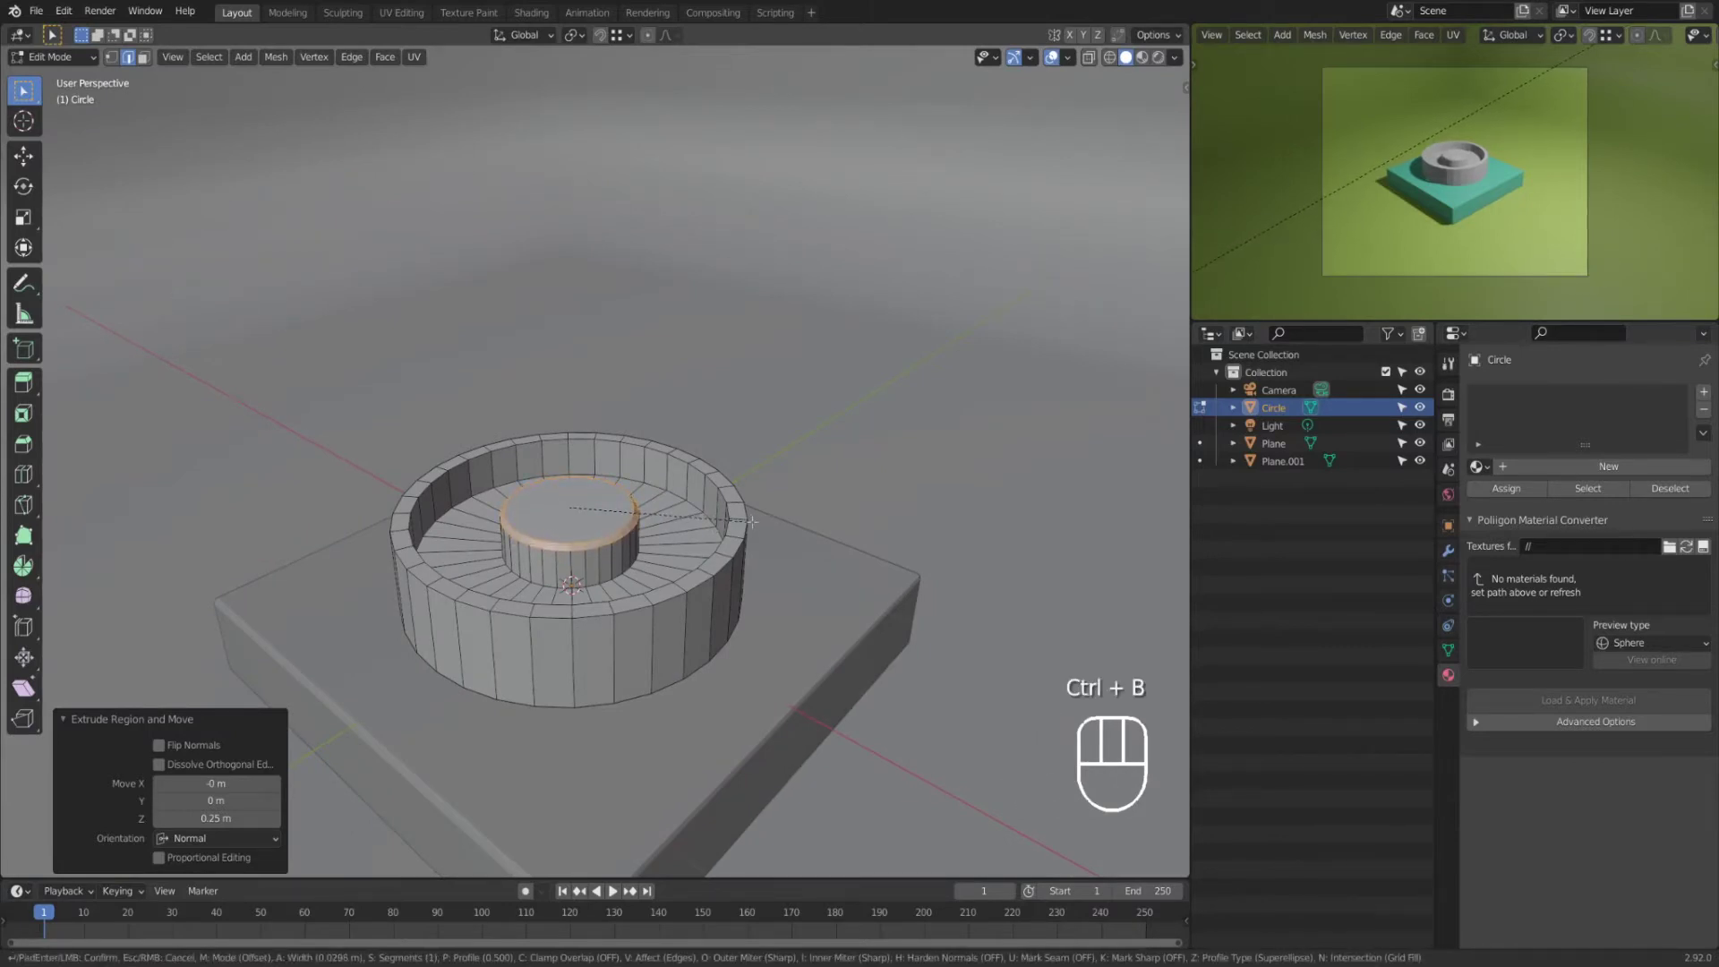
left_click(752, 521)
left_click(213, 593)
type(".03")
key("Return")
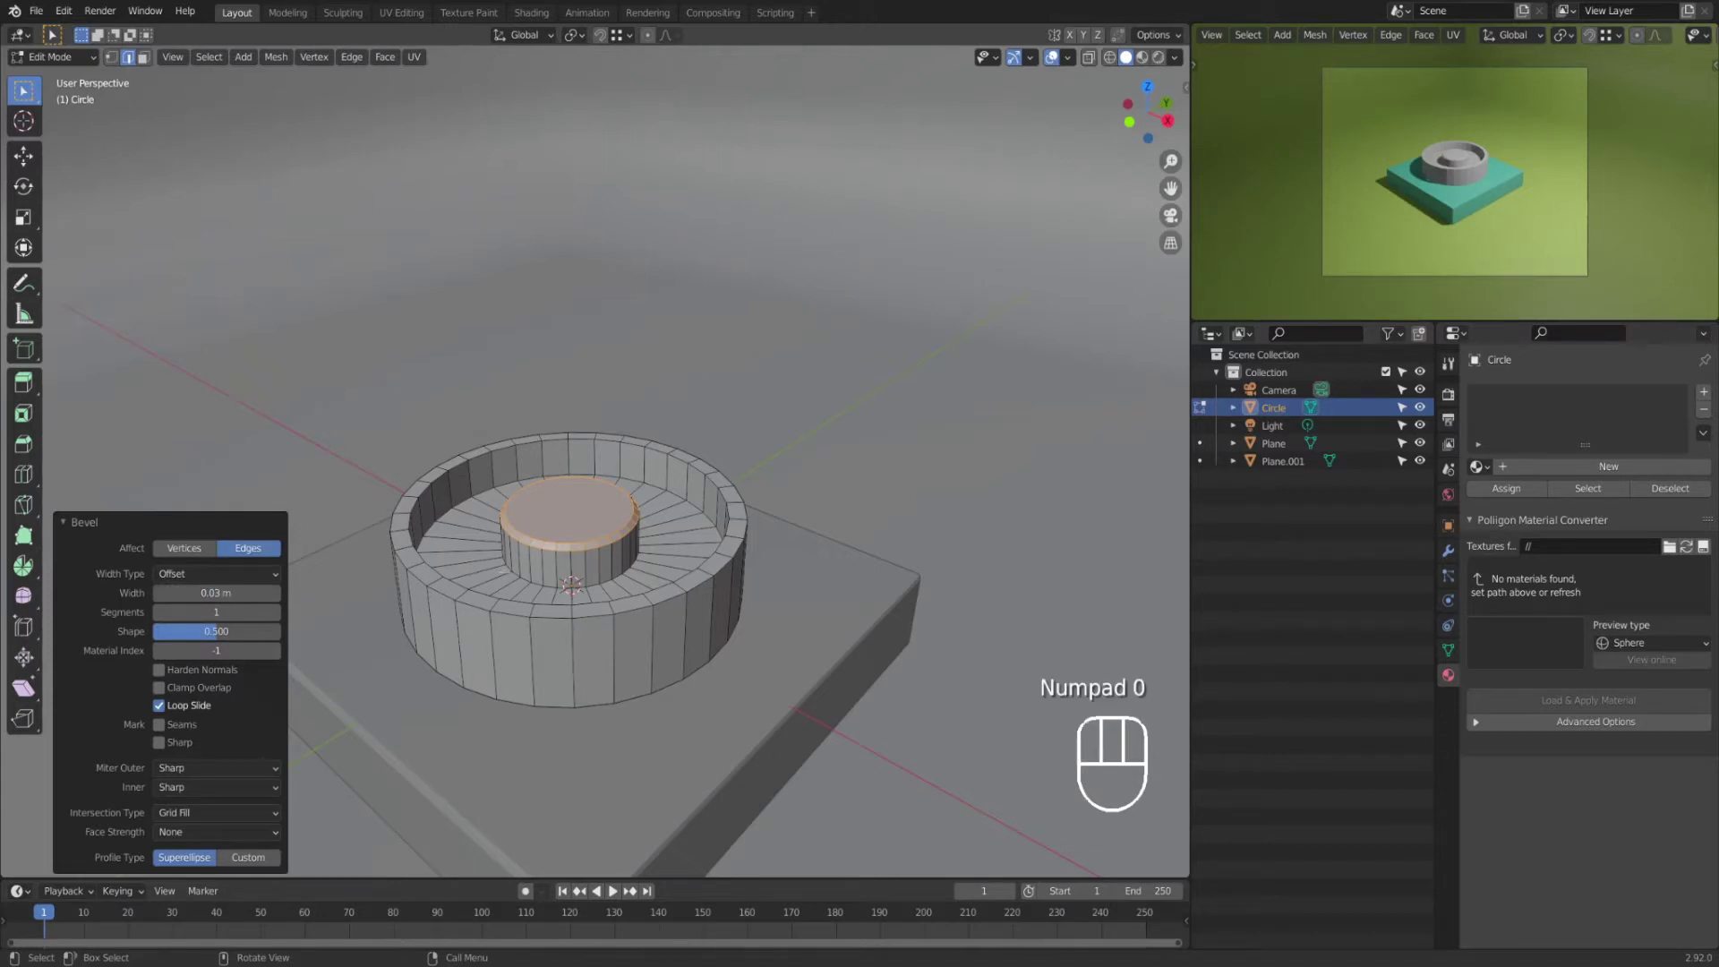
left_click(617, 499)
left_click(623, 507, "alt")
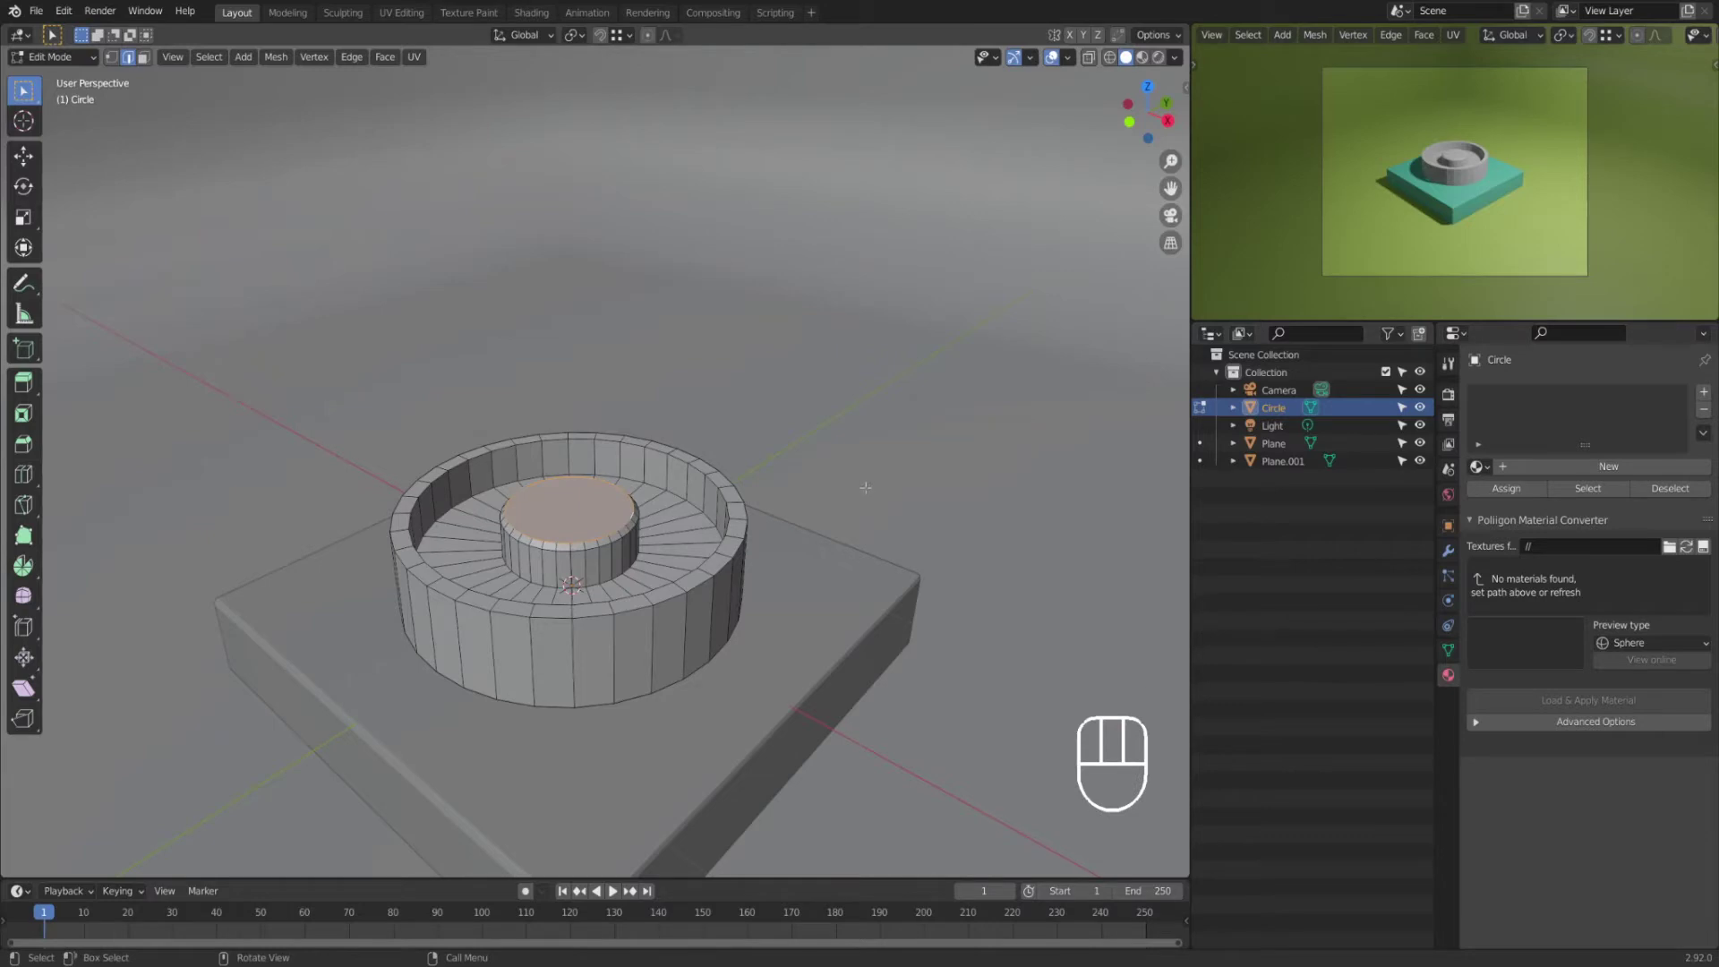
key("i")
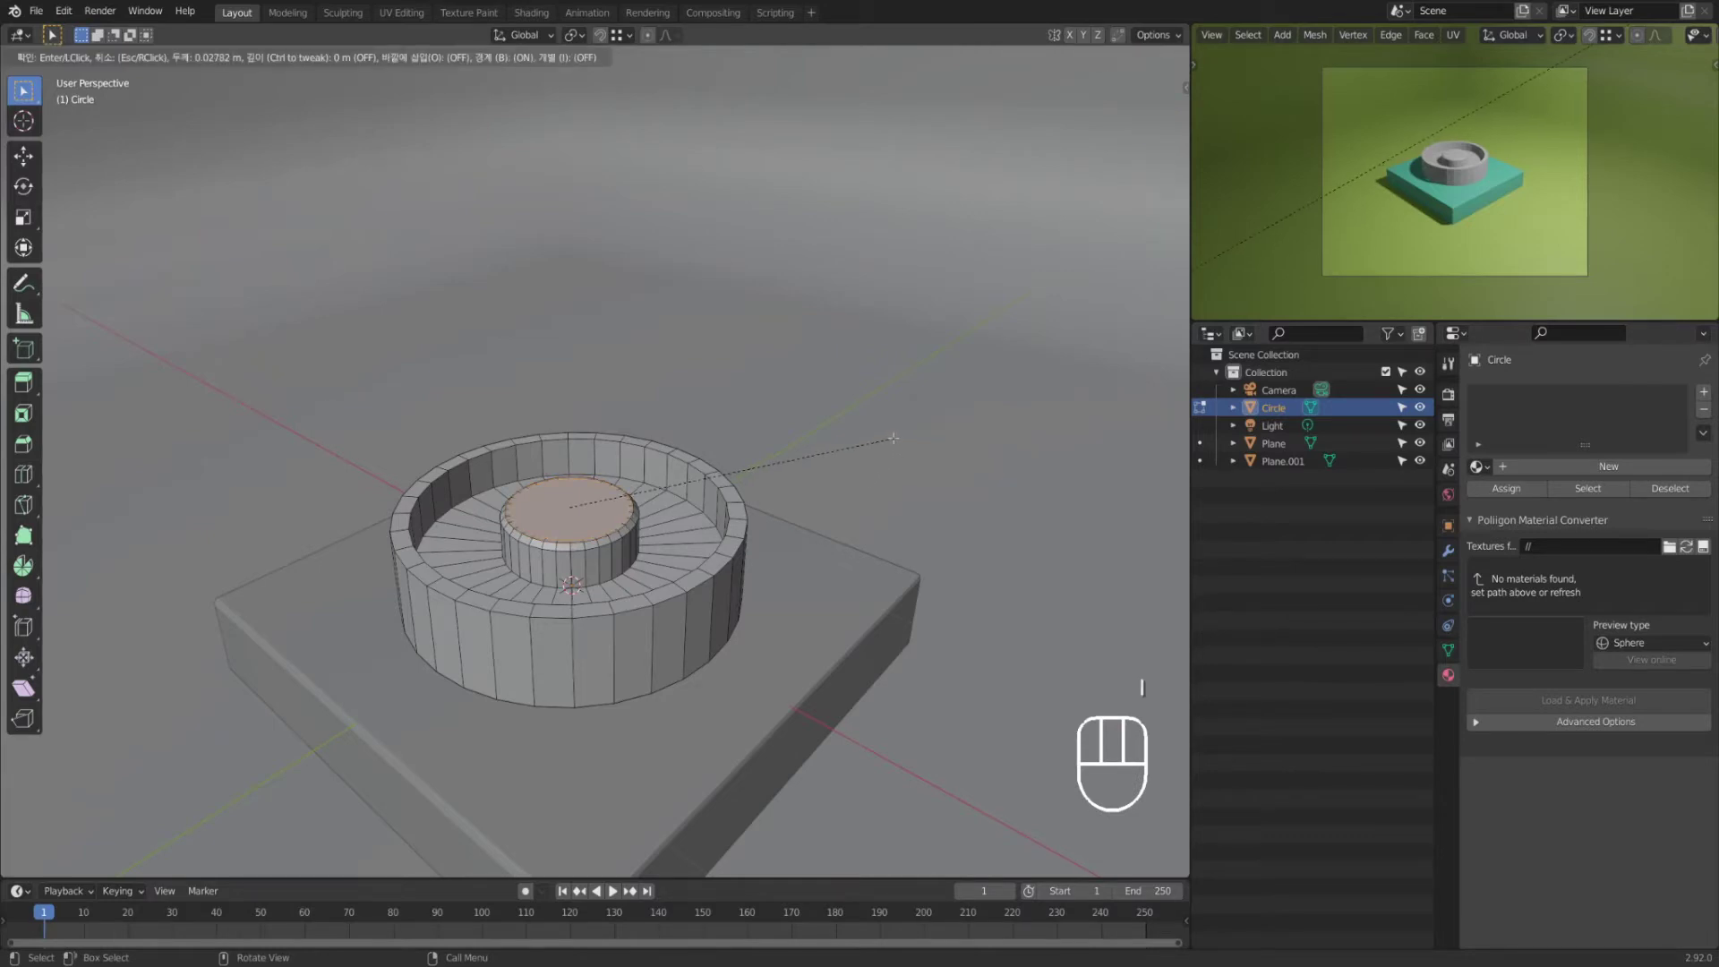
key("Escape")
key("ctrl+z")
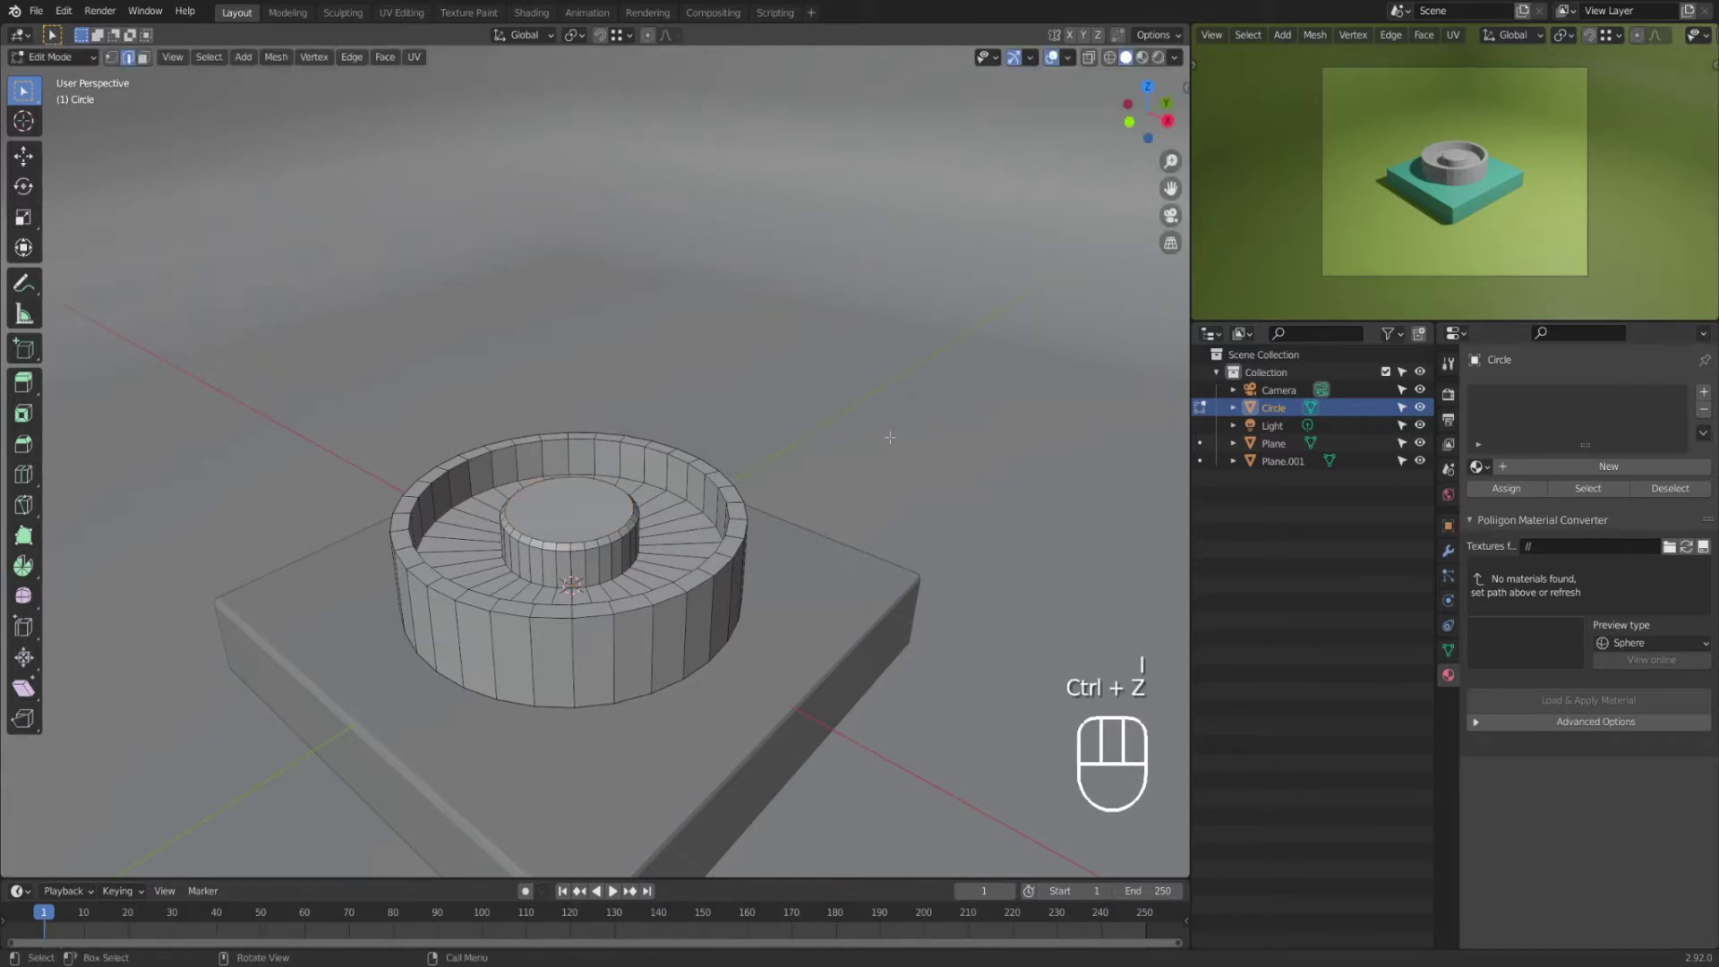
Step: Return to Object Mode and apply smooth shading to the round base
key("Tab")
scroll(888, 441, "down", 3)
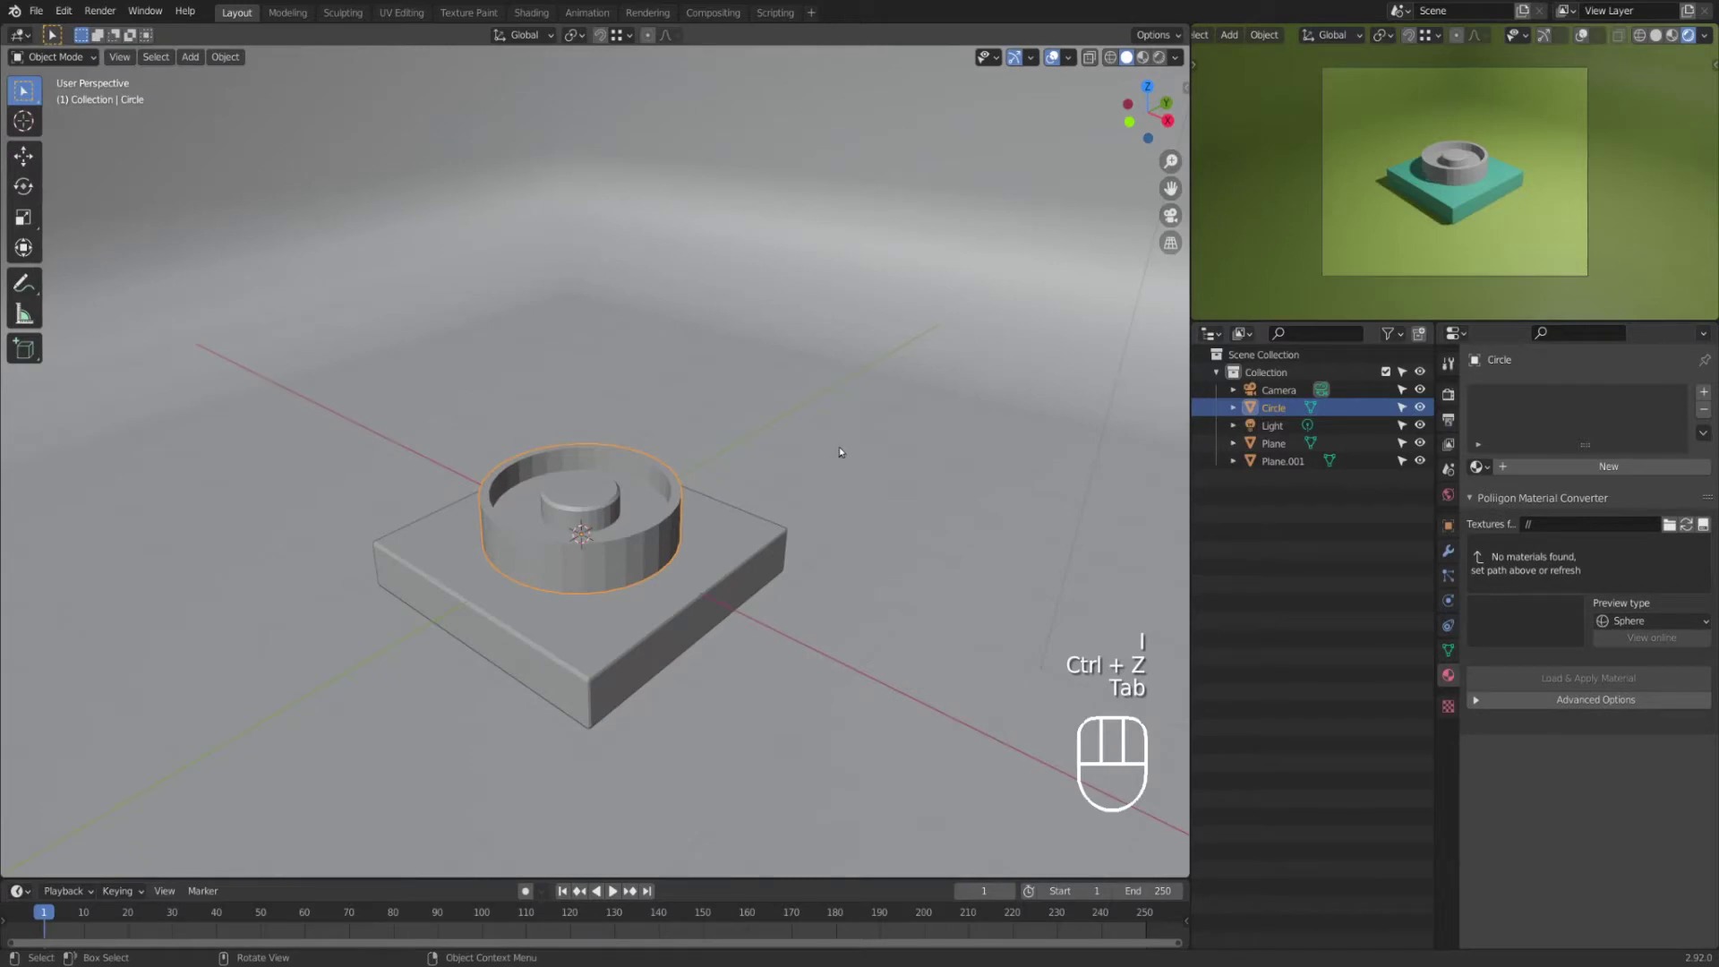
scroll(808, 494, "up", 3)
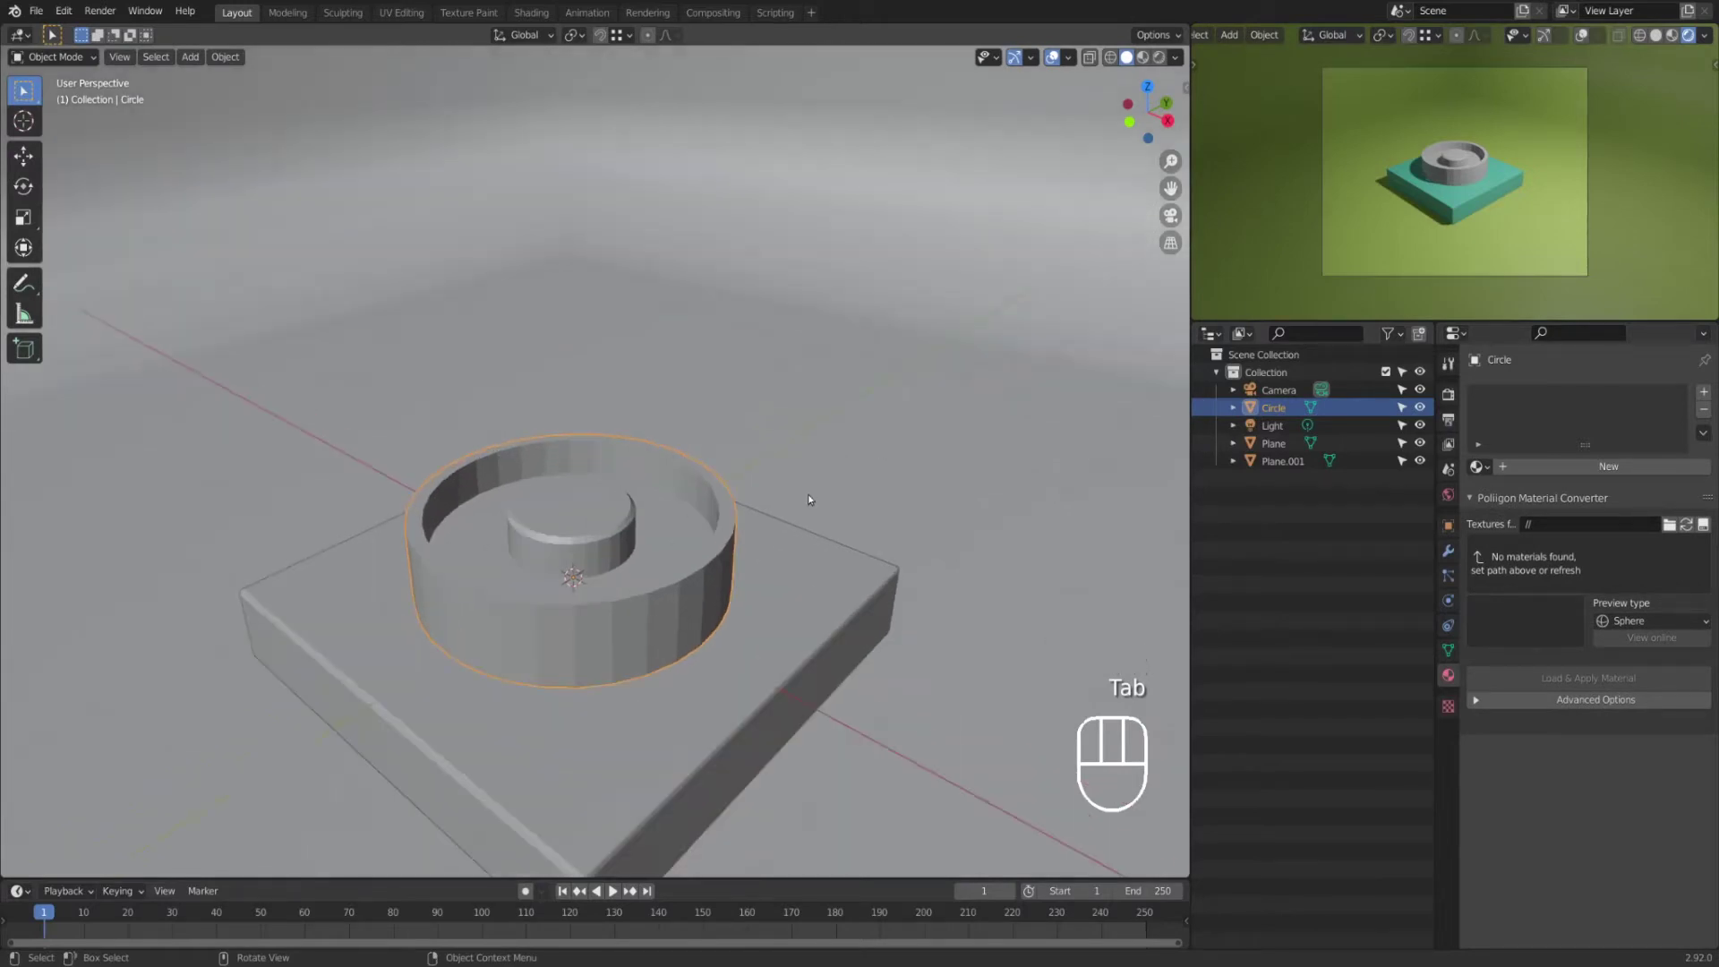
right_click(822, 486)
left_click(820, 491)
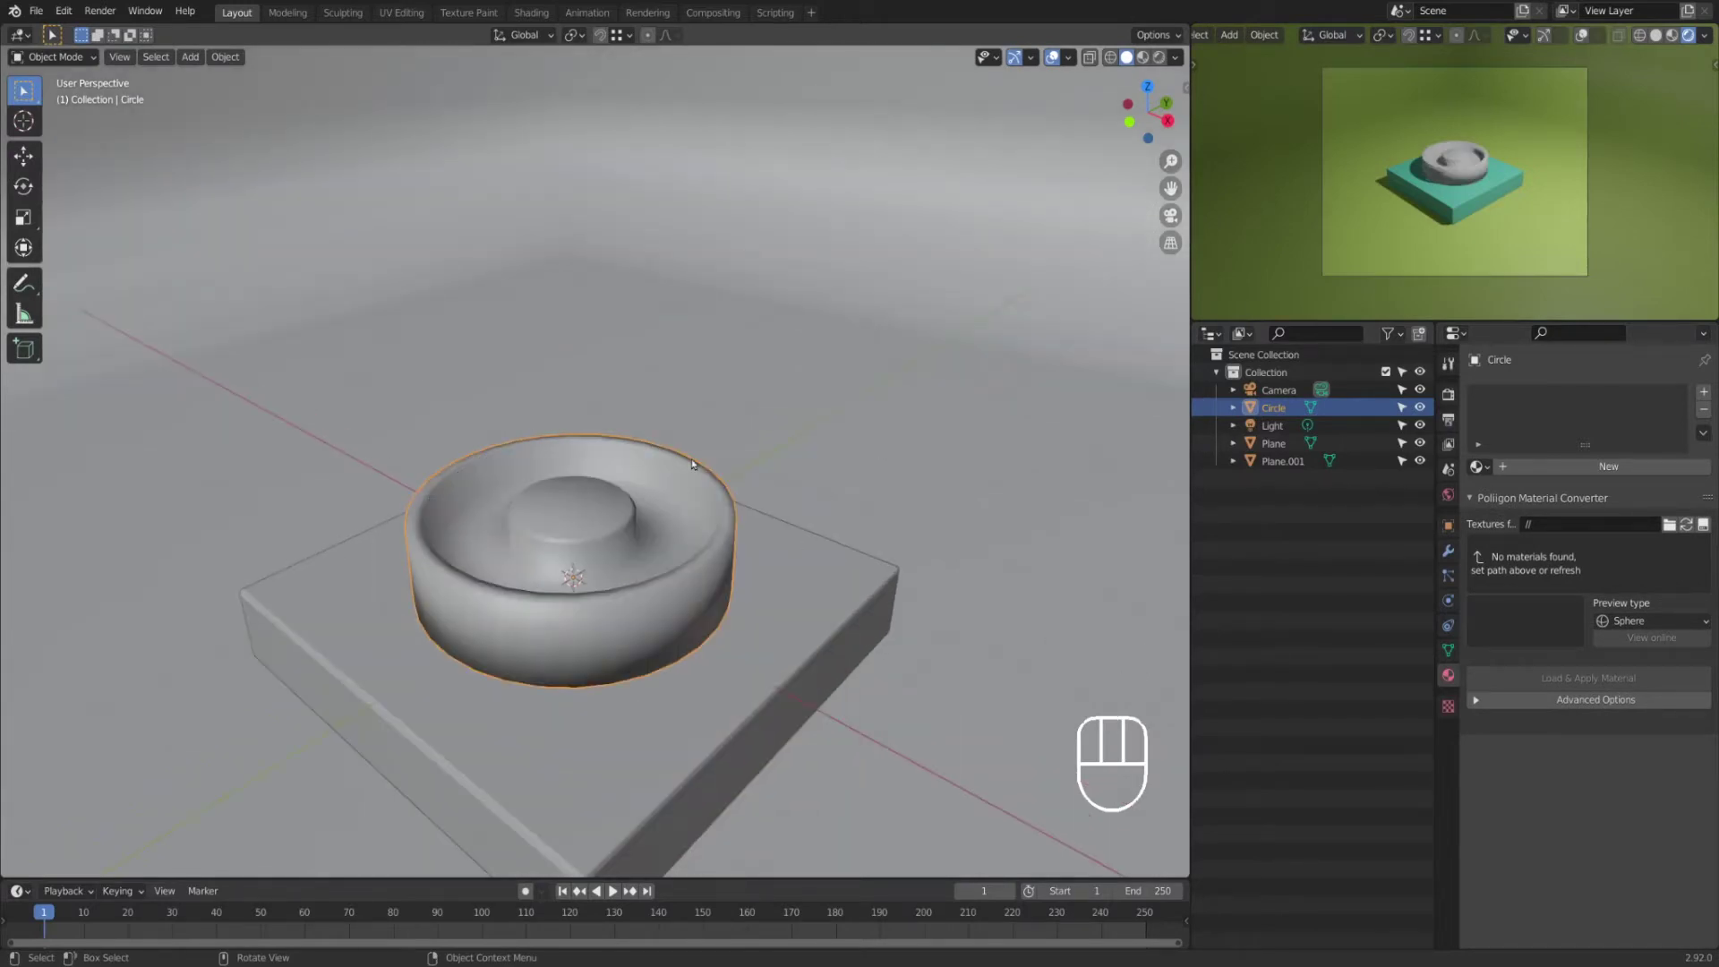
Step: Try a Subdivision Surface modifier on the round base with the viewport level raised to 2
left_click(1447, 551)
left_click(1522, 392)
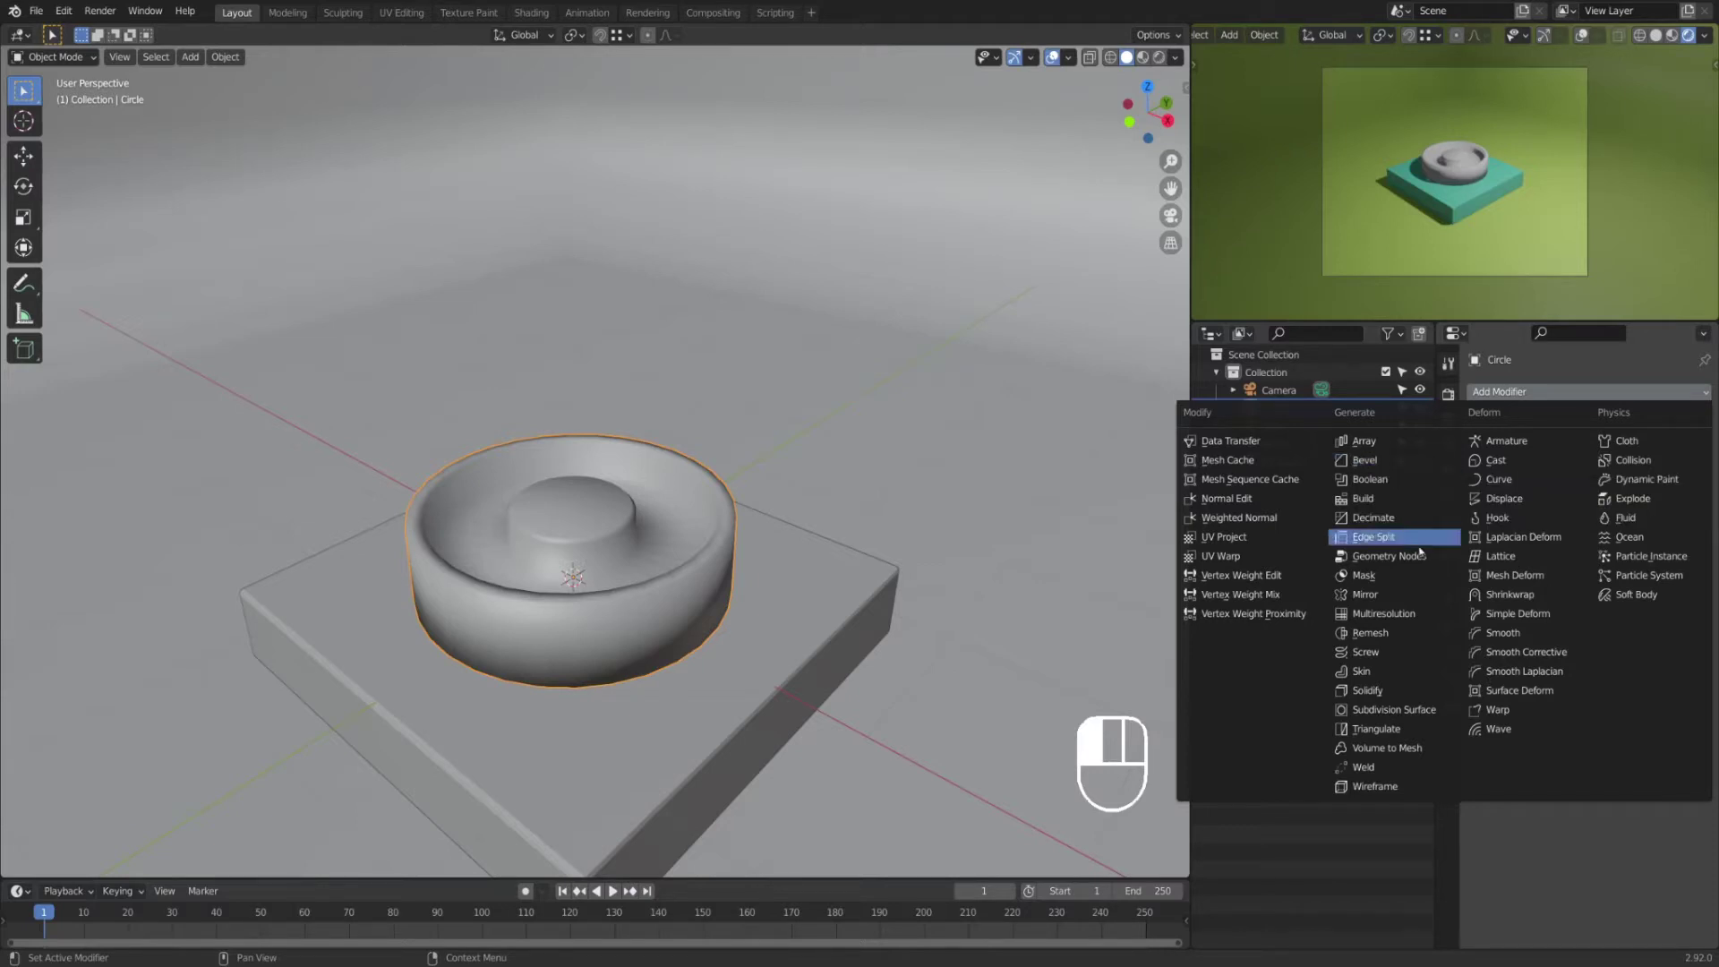
left_click(1411, 711)
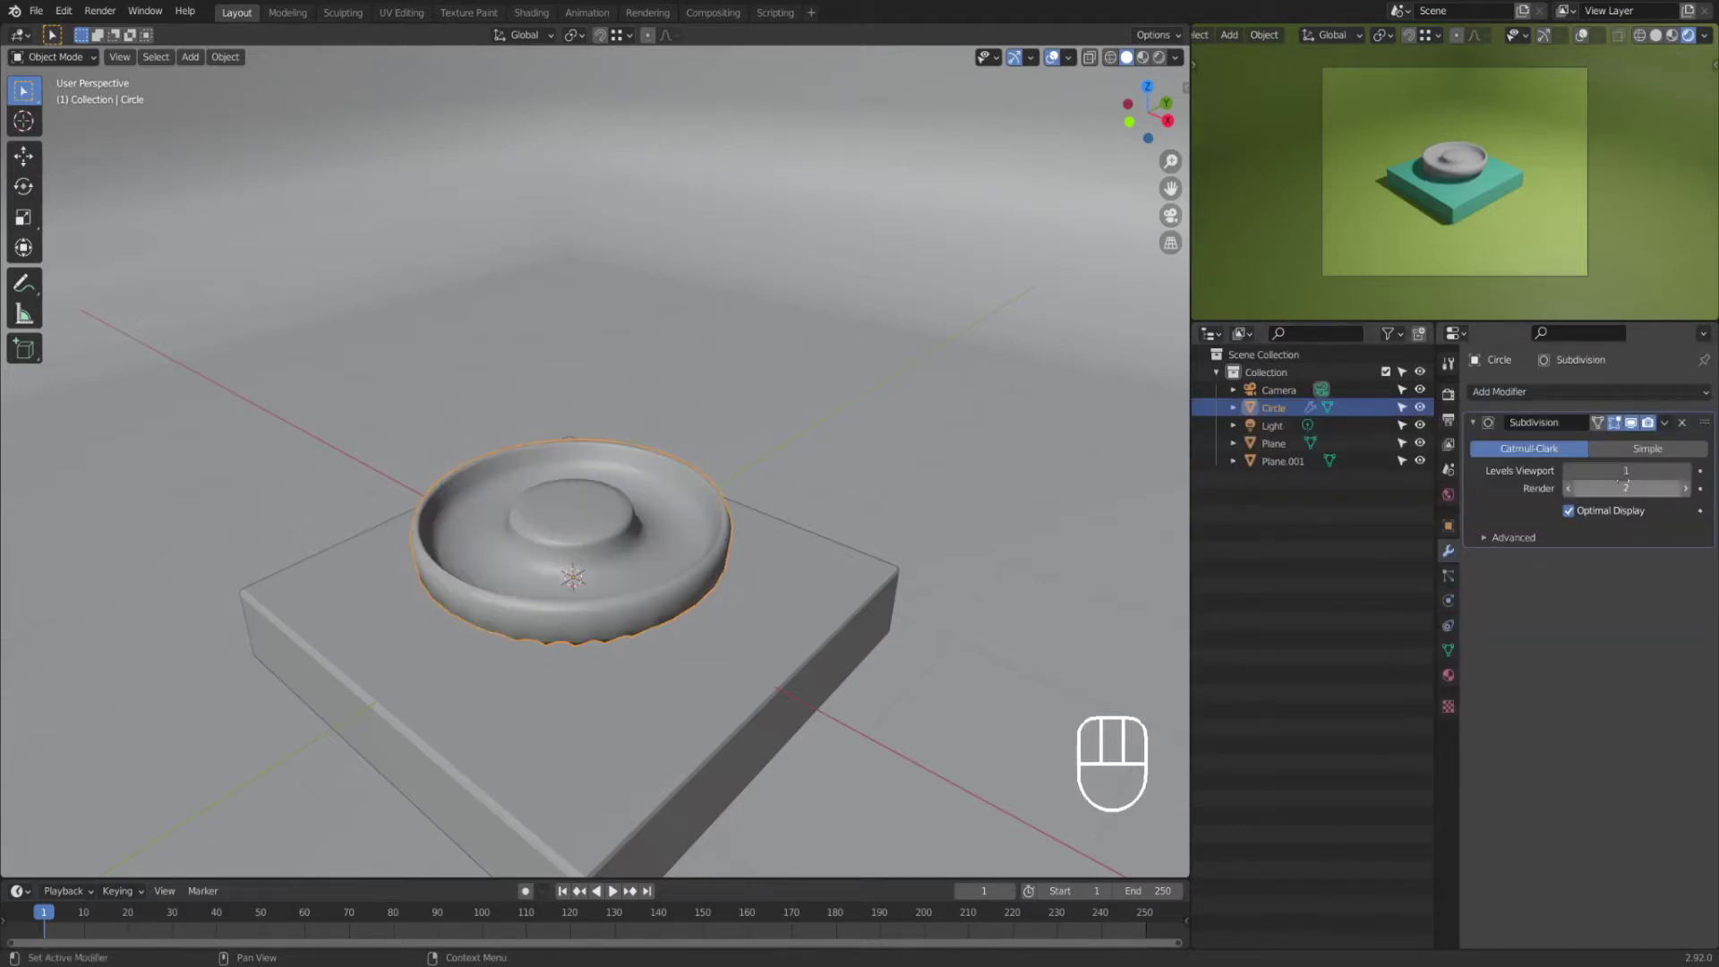
left_click(1687, 472)
middle_click_drag(1088, 710, 803, 616)
key("ctrl+z")
key("ctrl+z")
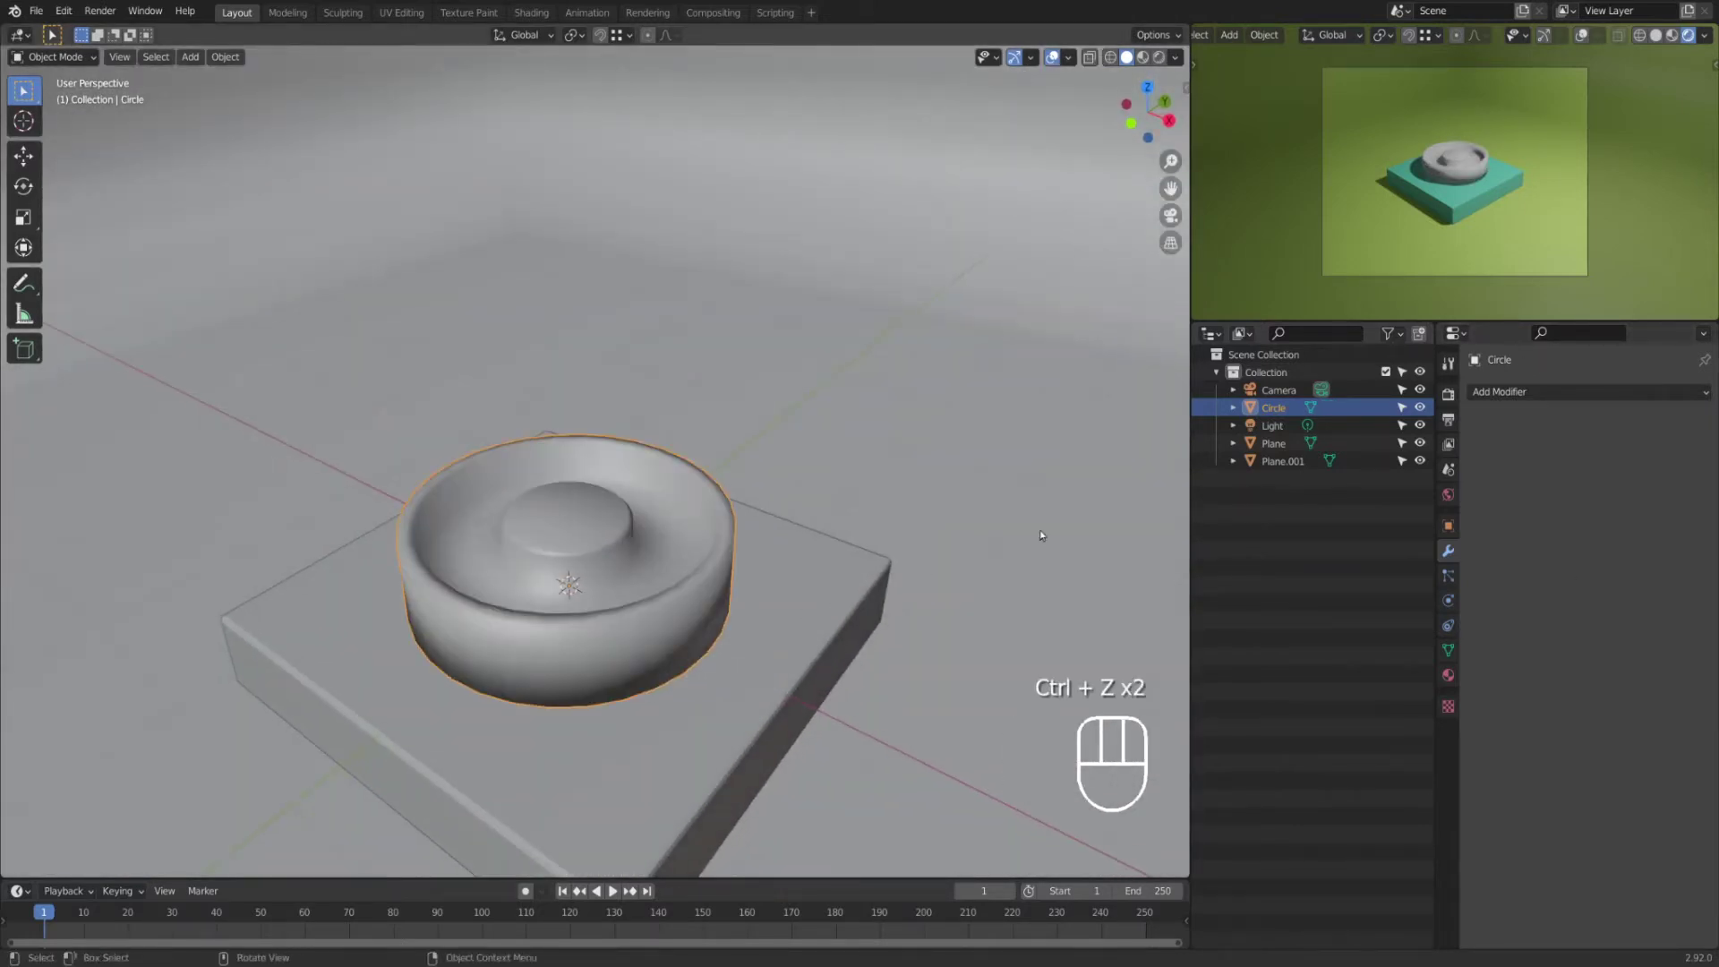
Step: Try a Bevel modifier on the round base and remove it
left_click(1539, 392)
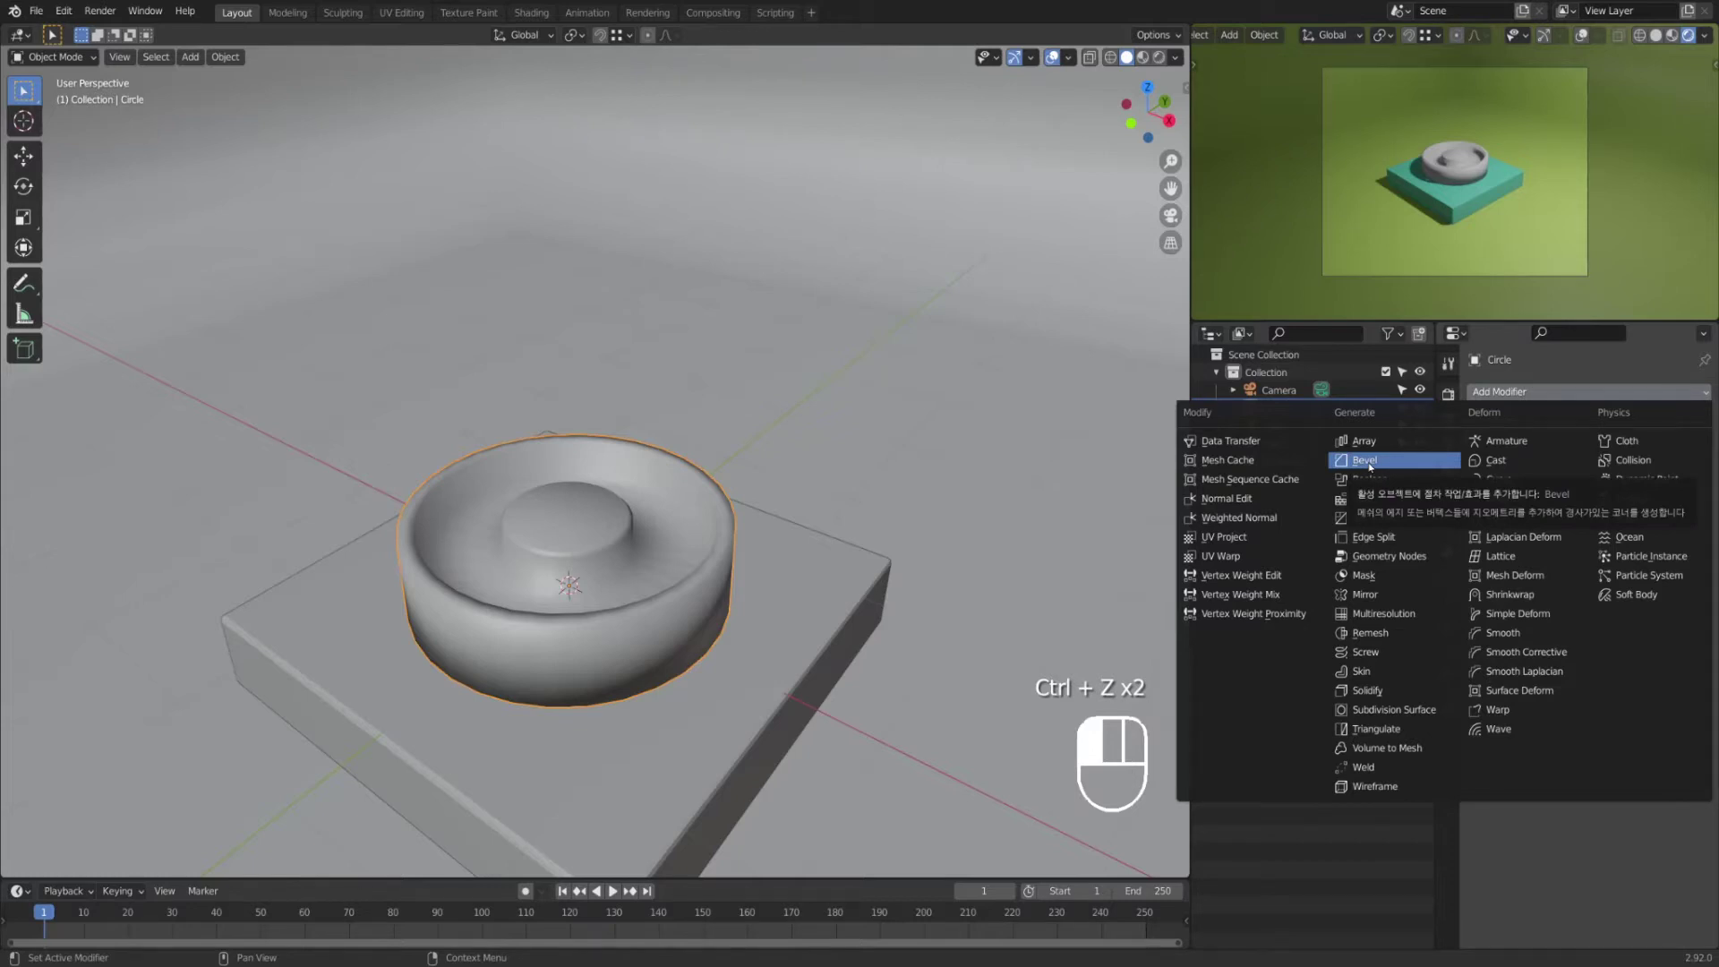
left_click(1366, 460)
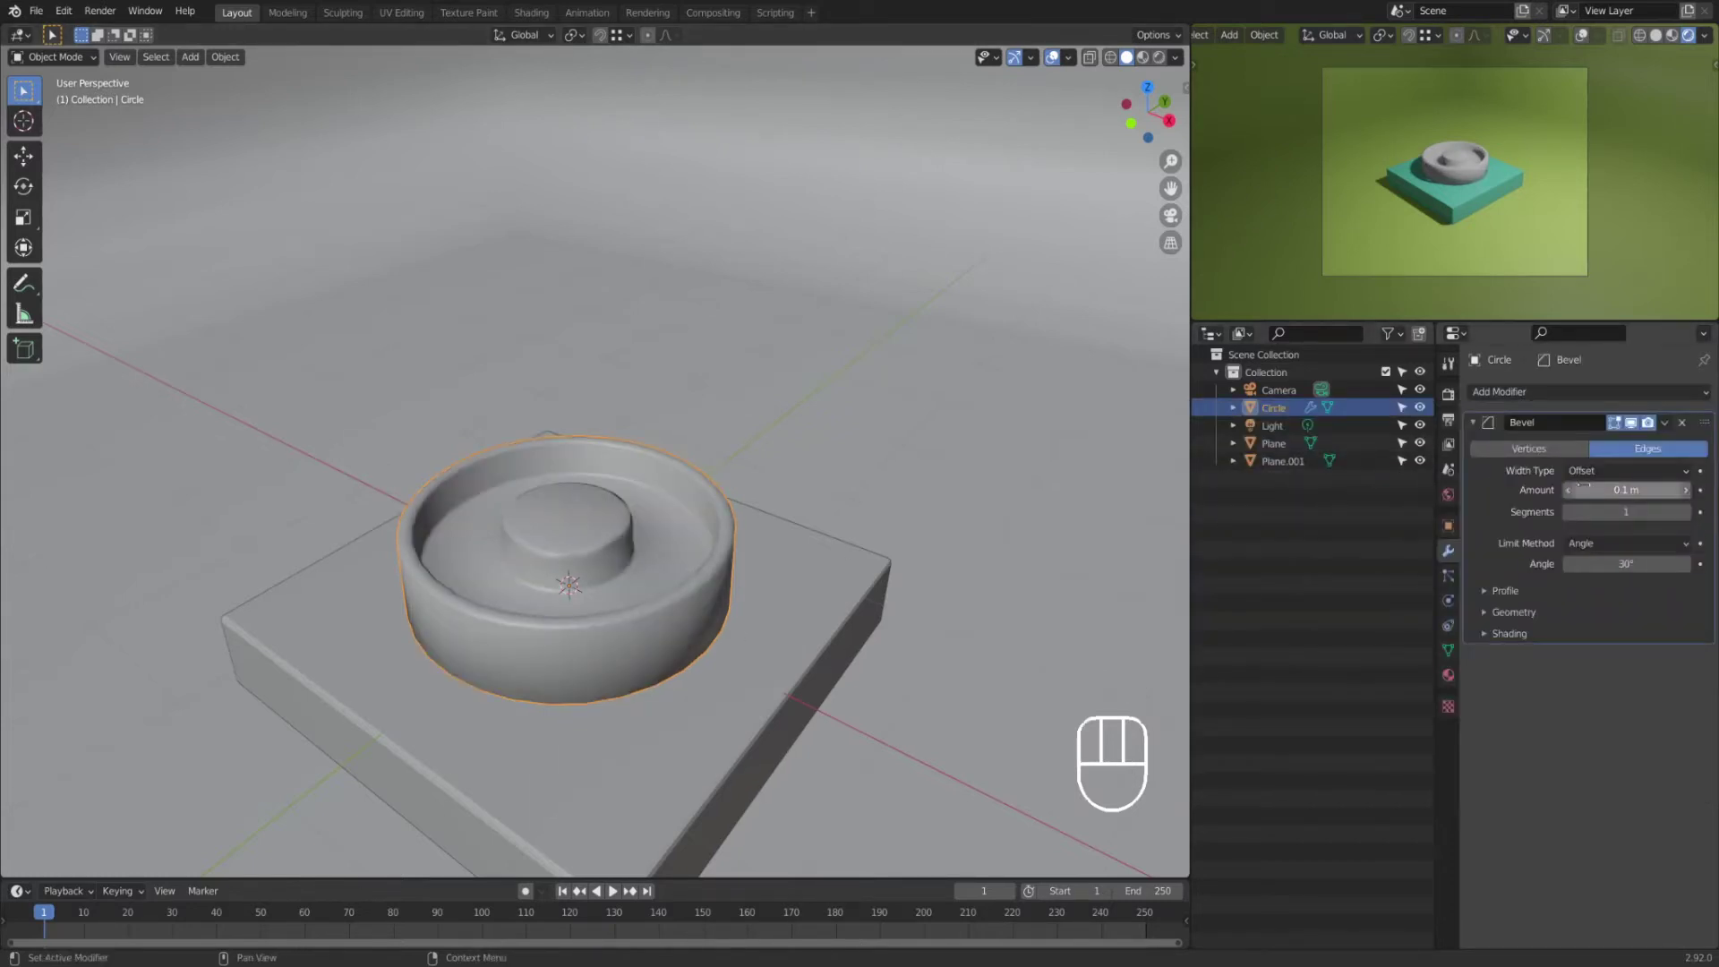
left_click(1684, 422)
Step: Isolate the round base in local view and add a loop cut near the bottom of its outer wall, factor about 0.938
key("Tab")
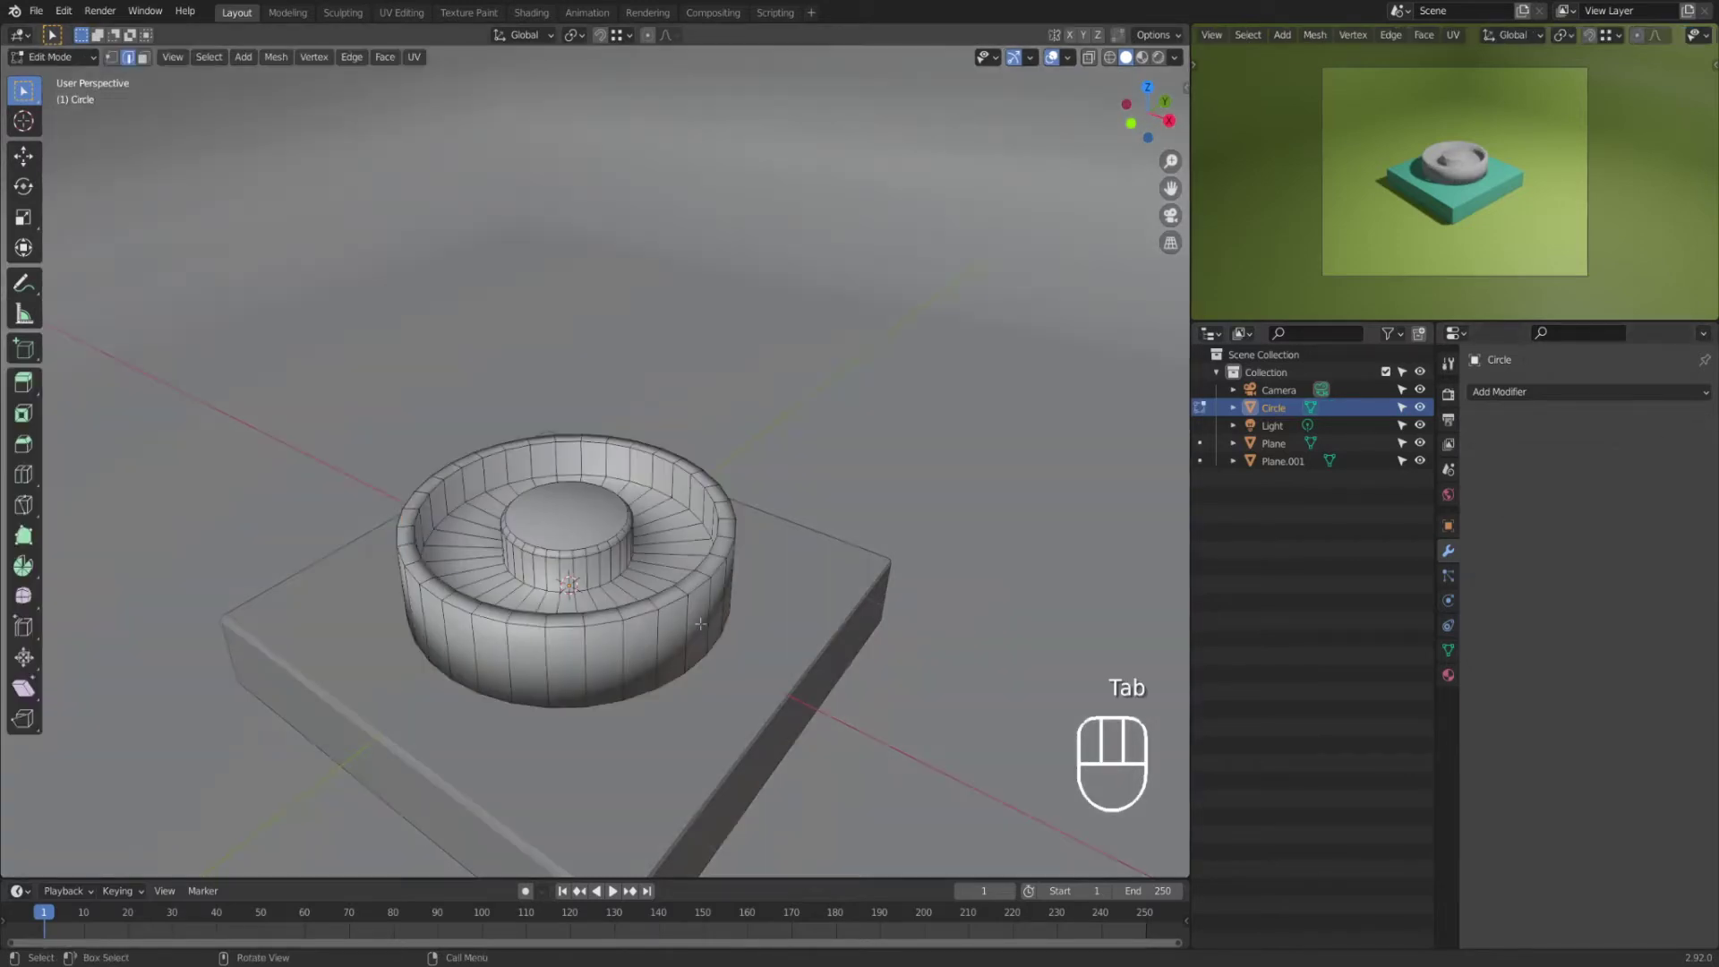
key("Tab")
key("KP_Divide")
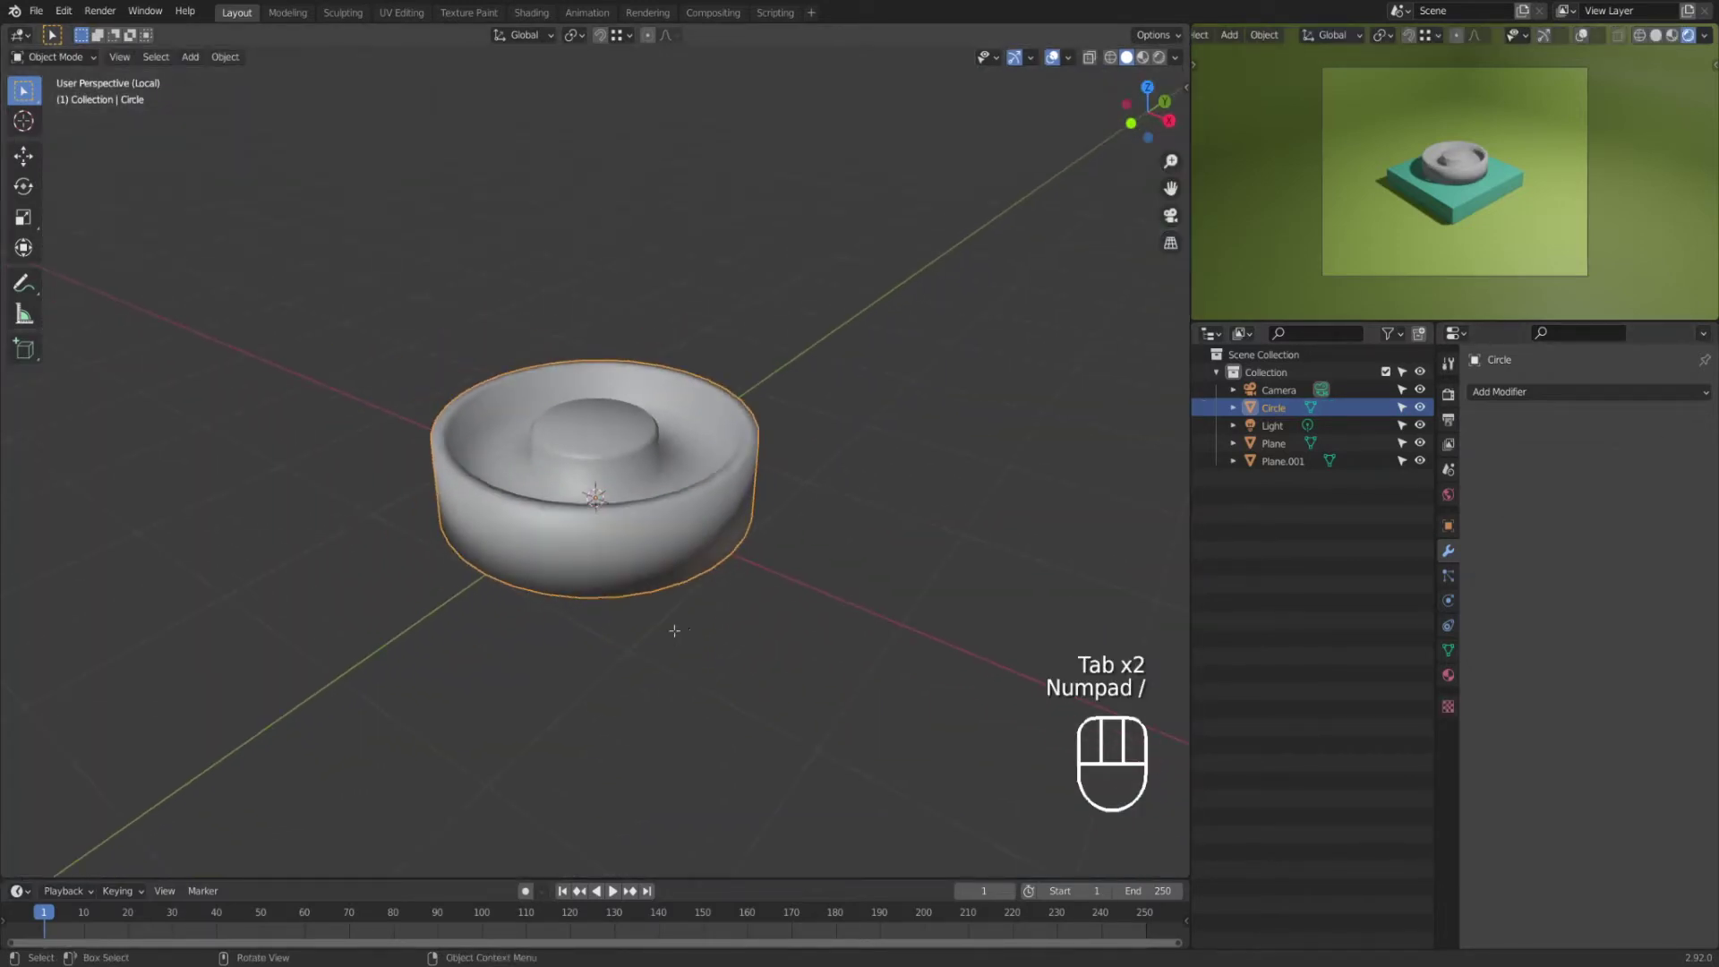
key("Tab")
key("ctrl+r")
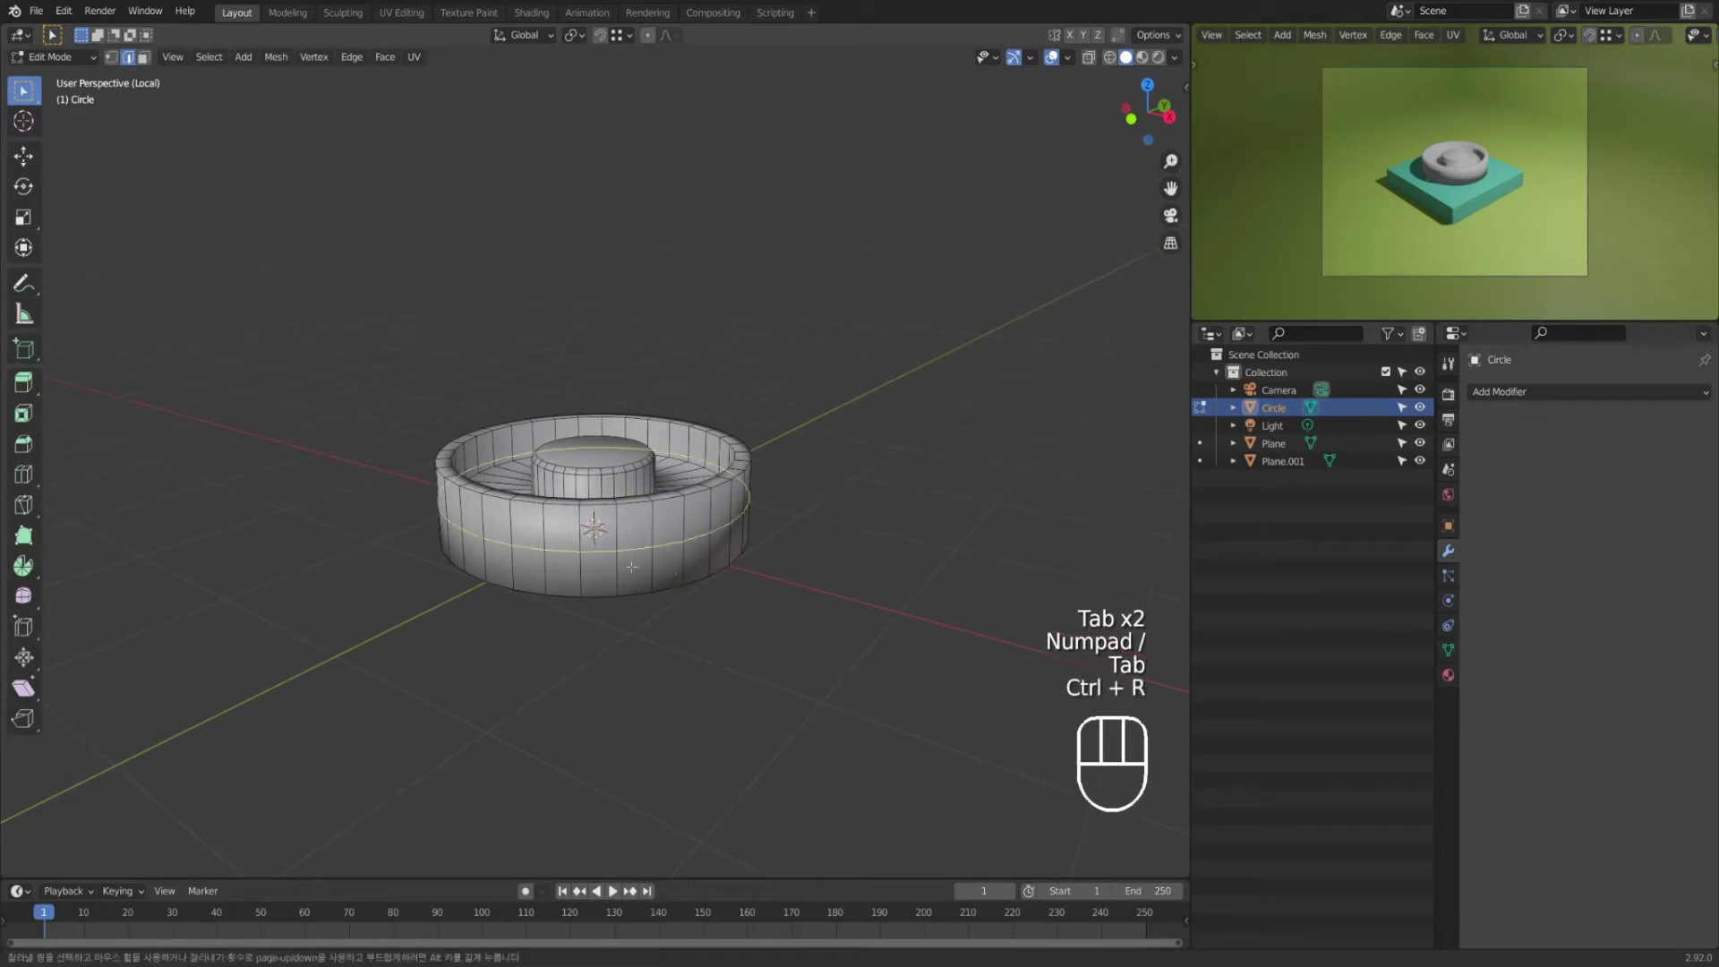
left_click(632, 591)
left_click(632, 598)
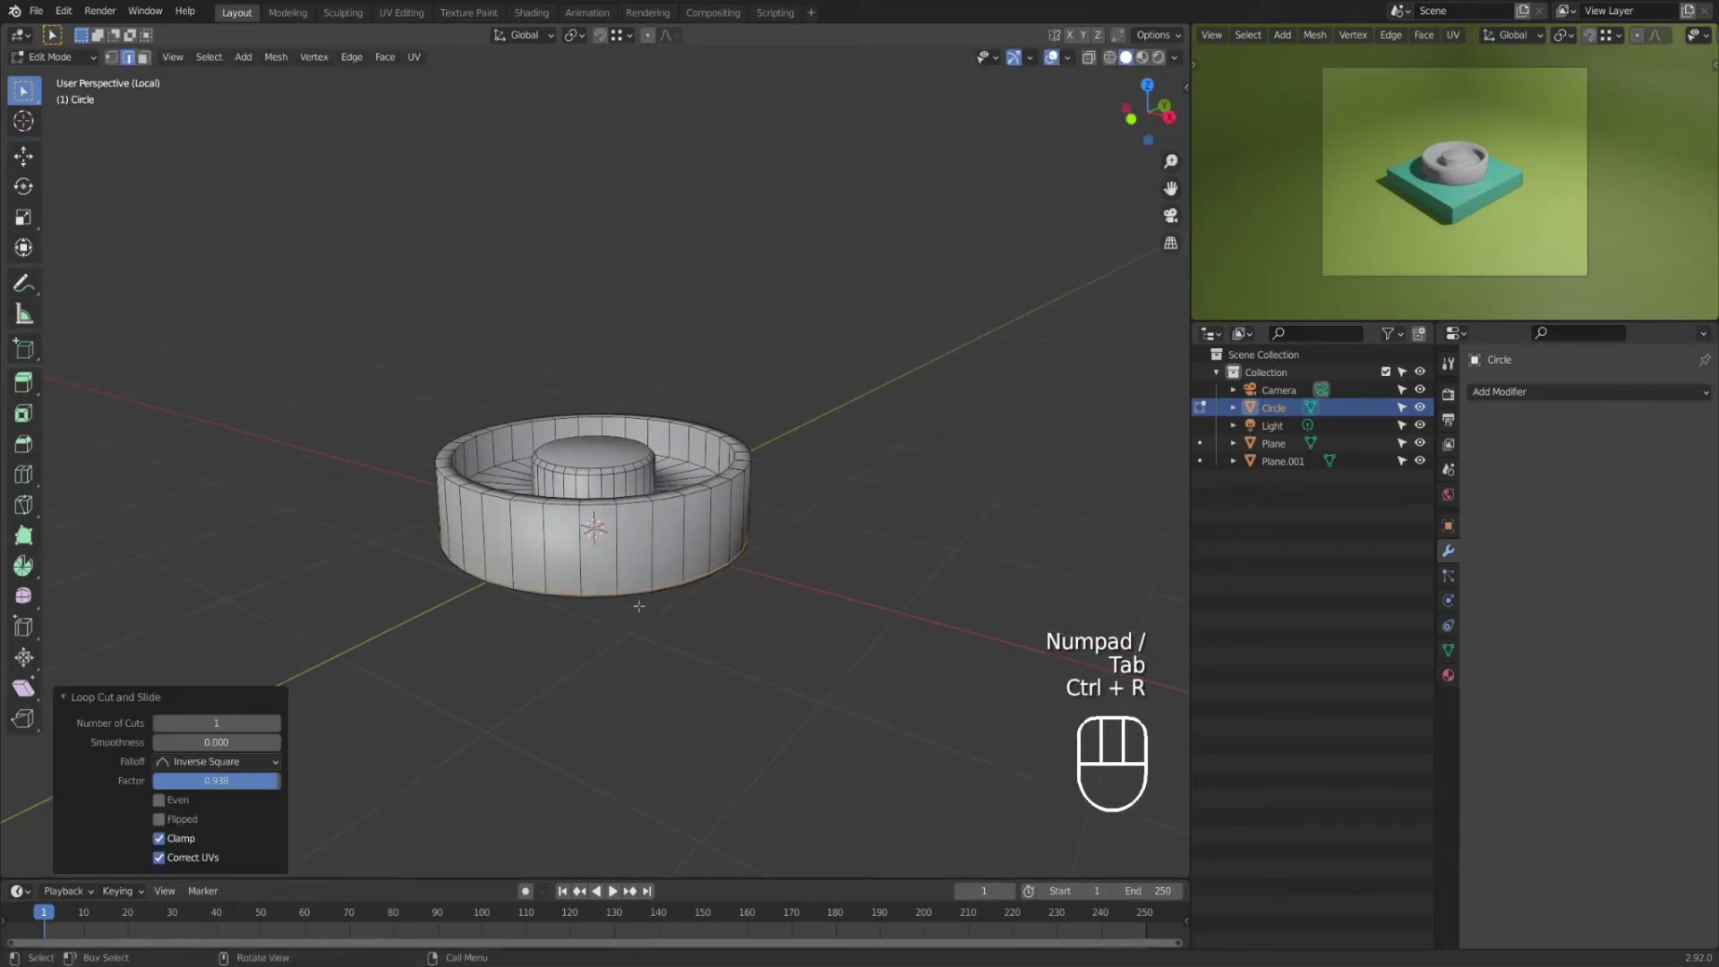
Step: Inset the base's underside face by about 0.0255 m, and inset it again by about 0.47 m
middle_click_drag(632, 598, 669, 484)
scroll(672, 488, "up", 3)
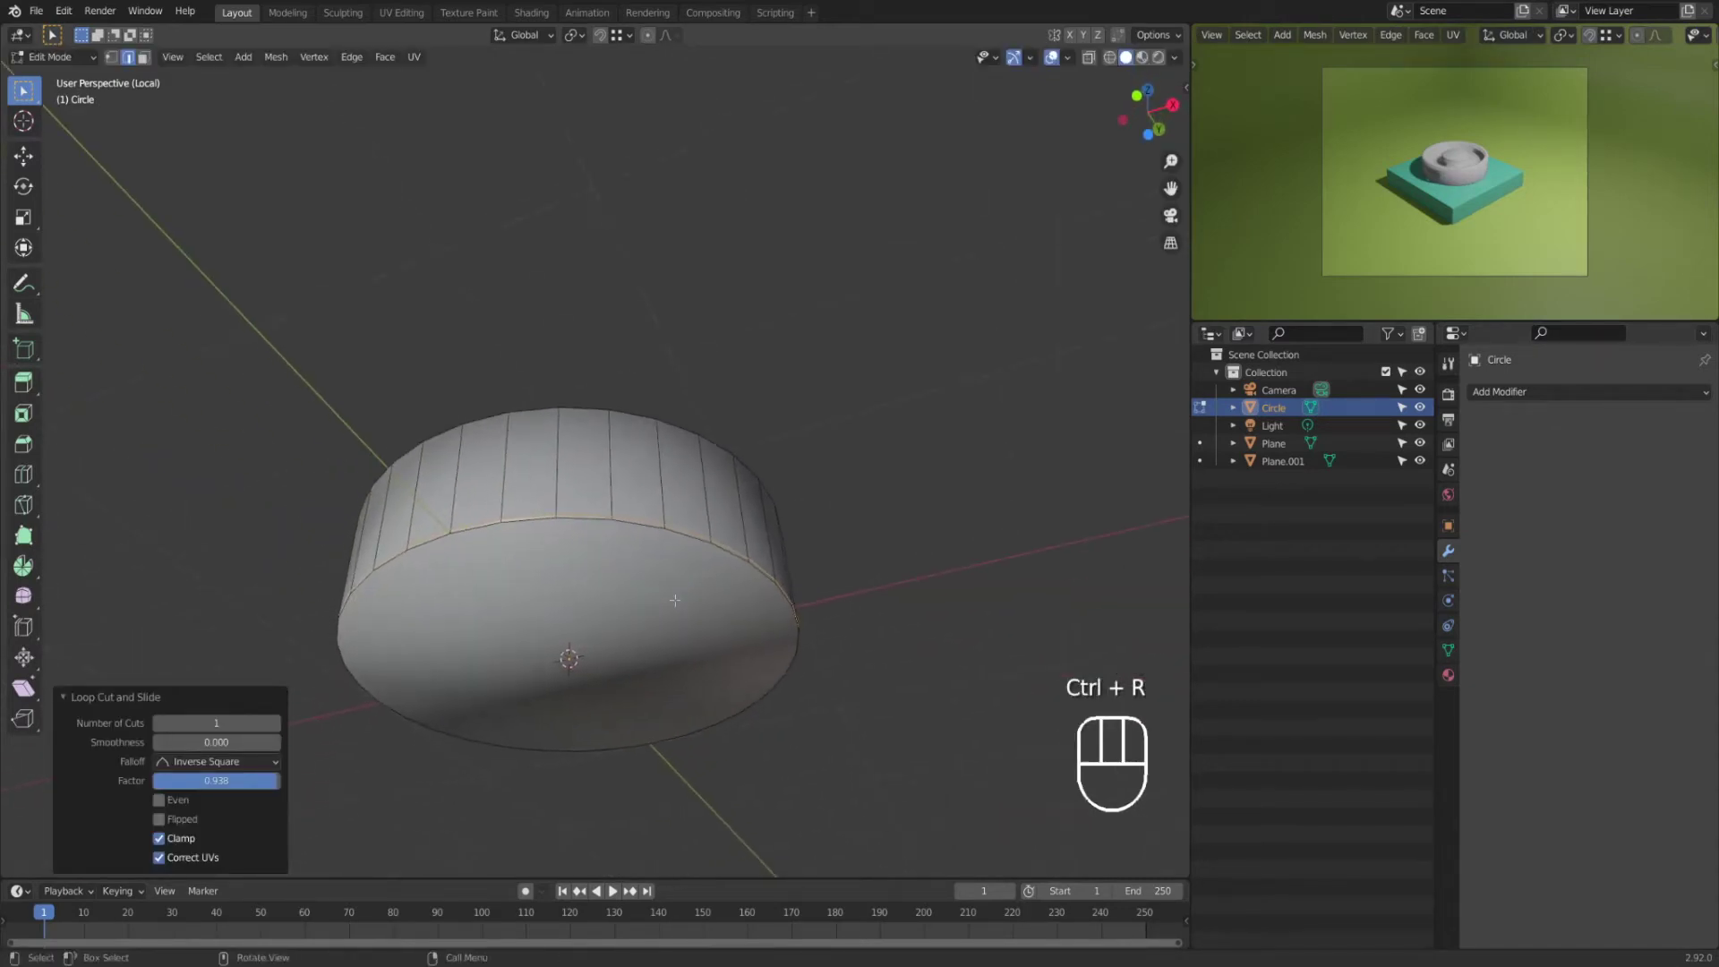
left_click(695, 538, "alt")
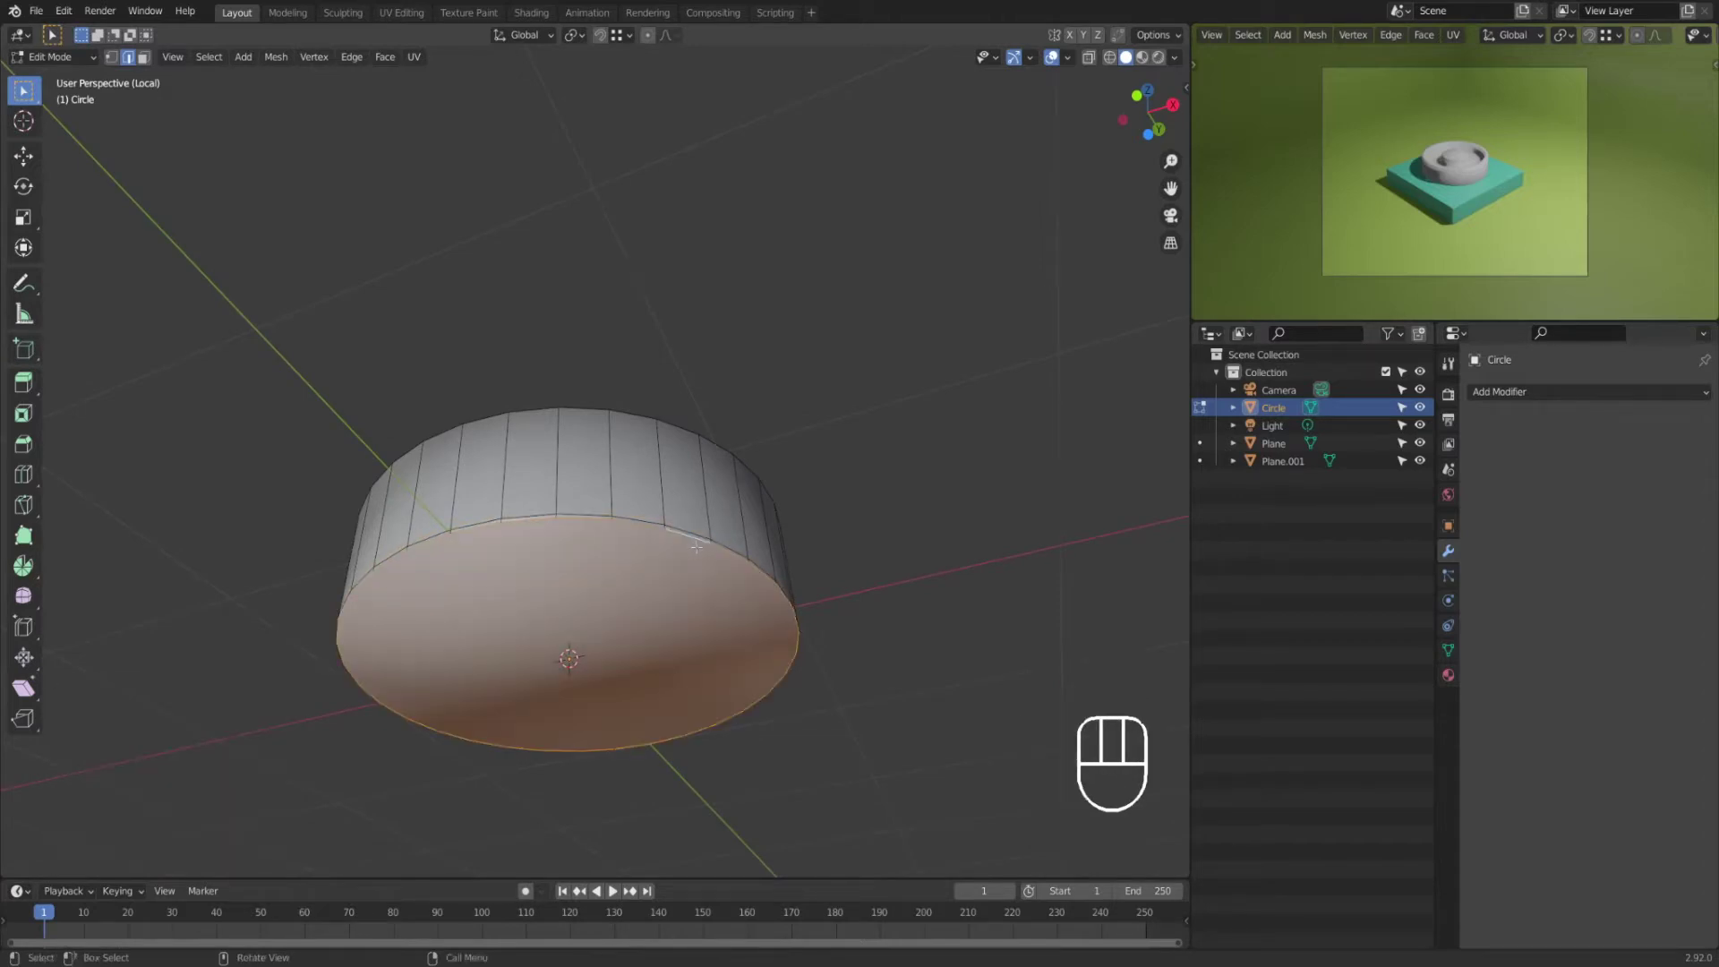
key("i")
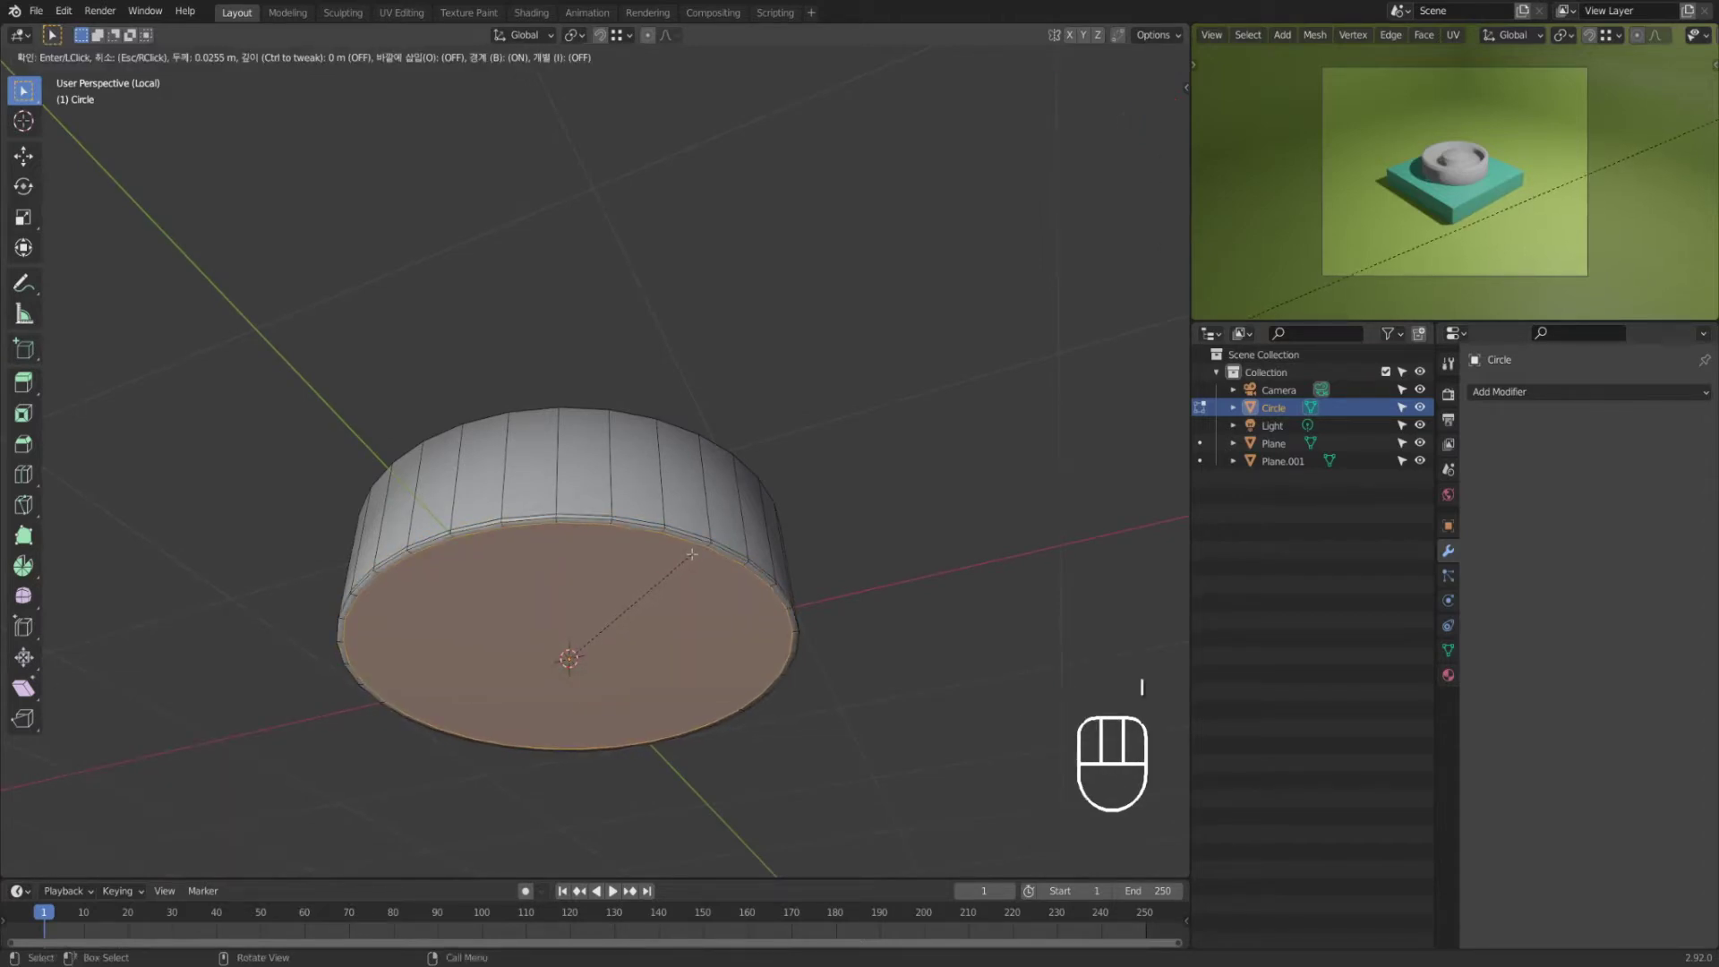
left_click(692, 554)
key("i")
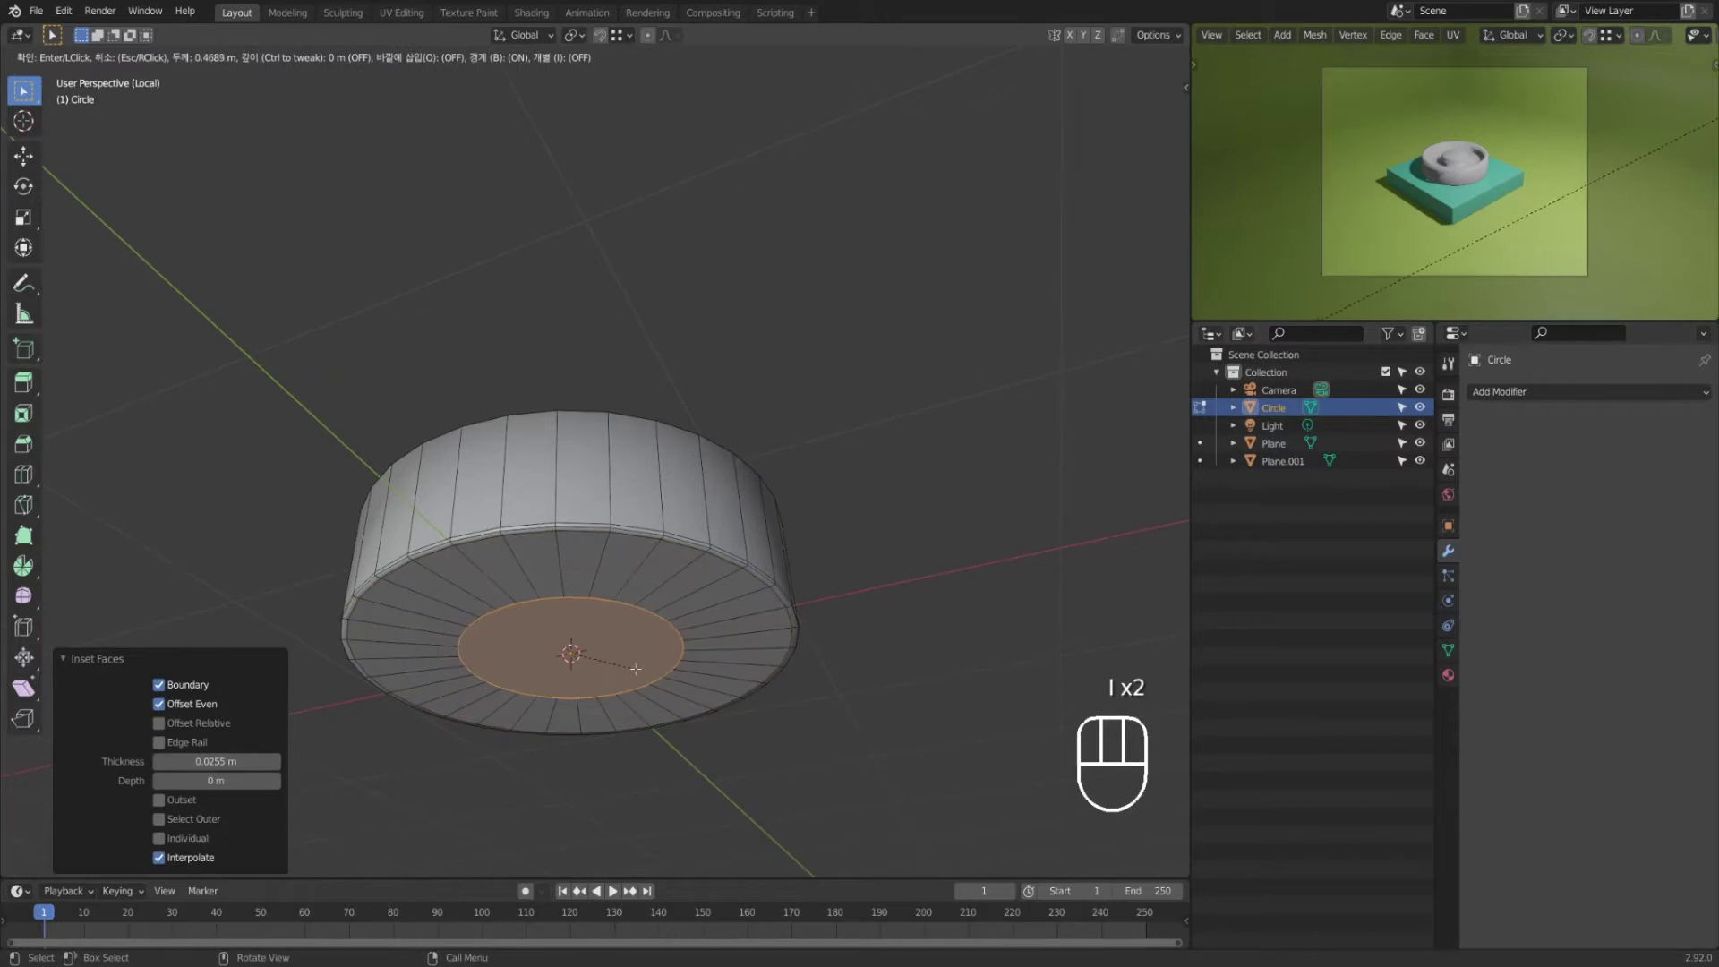
left_click(635, 669)
Step: Add a loop cut near the top of the base's outer wall, with a slide factor of about -0.946
middle_click_drag(785, 516, 734, 589)
key("ctrl+r")
left_click(713, 600)
left_click(683, 531)
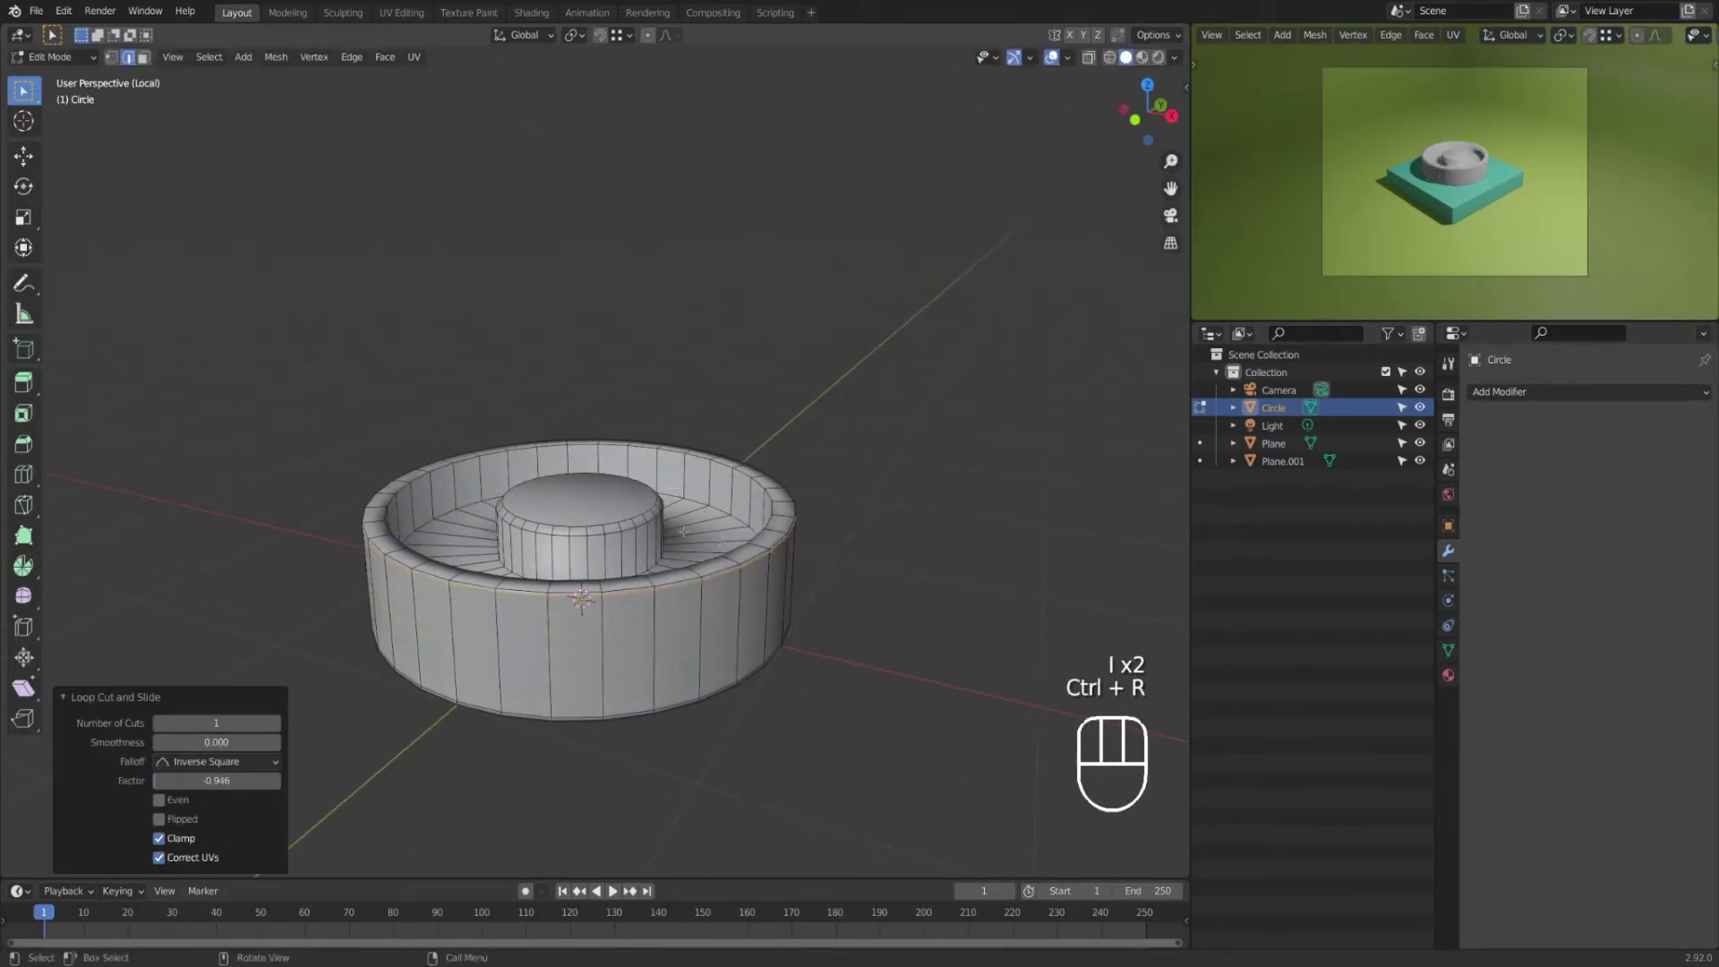
Step: Add two loop cuts on the recessed floor, one beside the central disc (about 0.937) and one beside the outer wall (about -0.912)
middle_click_drag(683, 531, 696, 618)
key("ctrl+r")
key("ctrl+r")
left_click(699, 624)
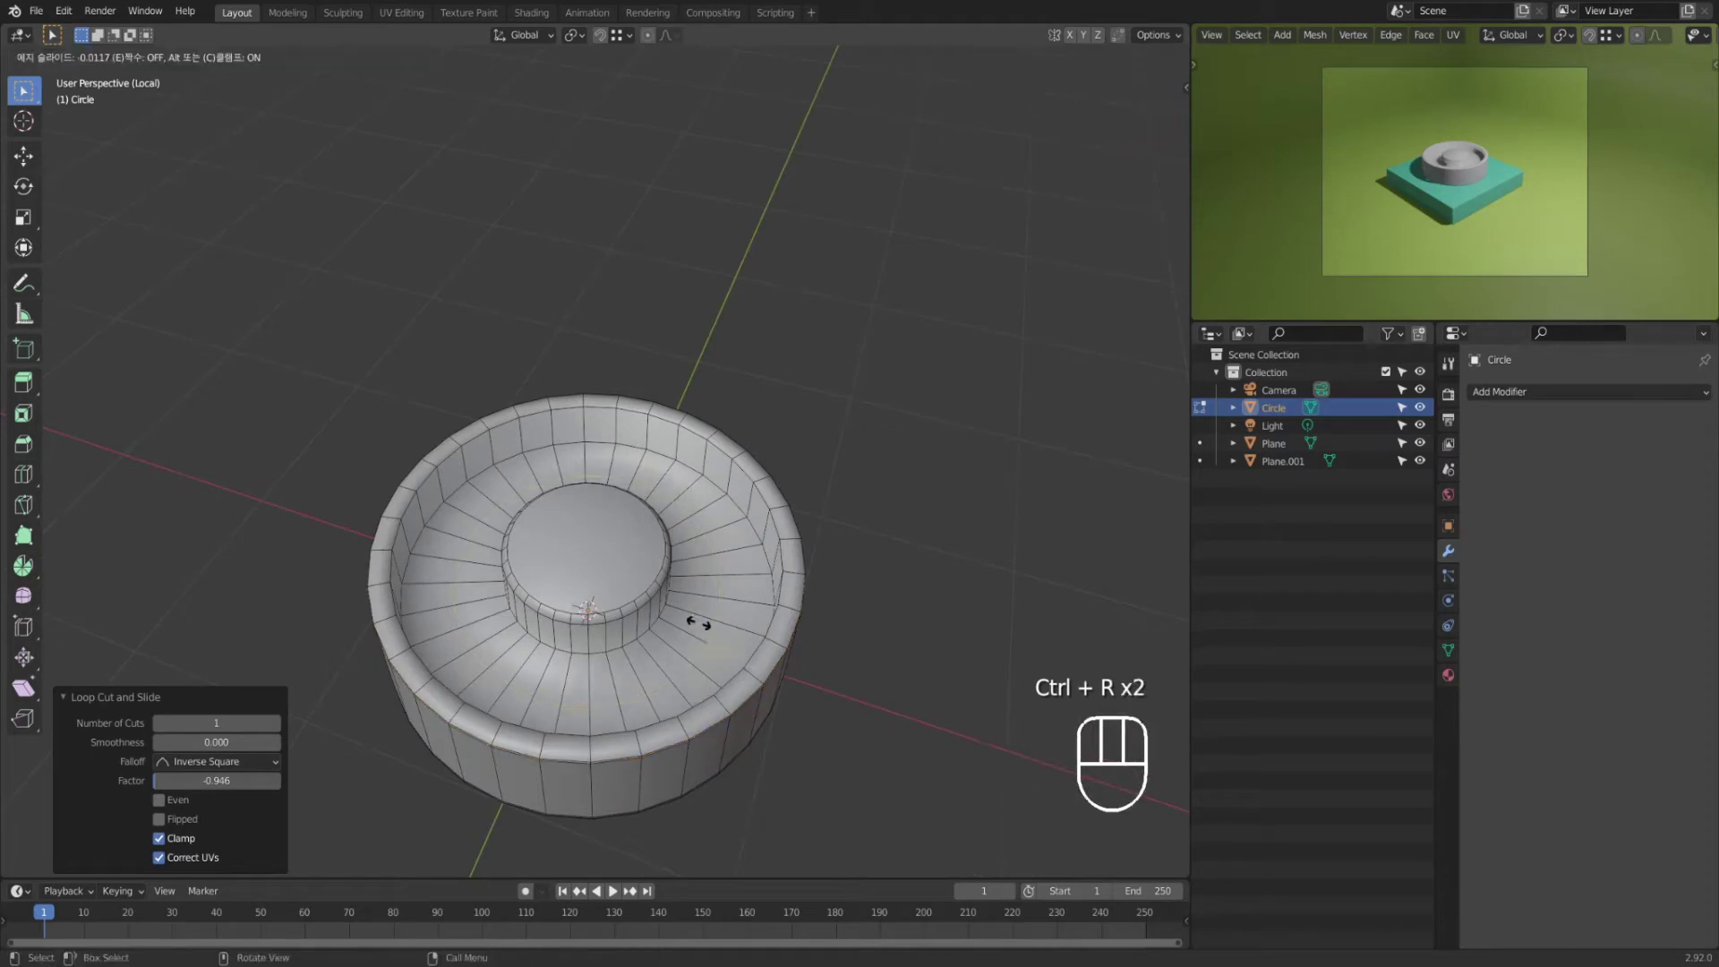
left_click(660, 571)
key("ctrl+r")
left_click(734, 591)
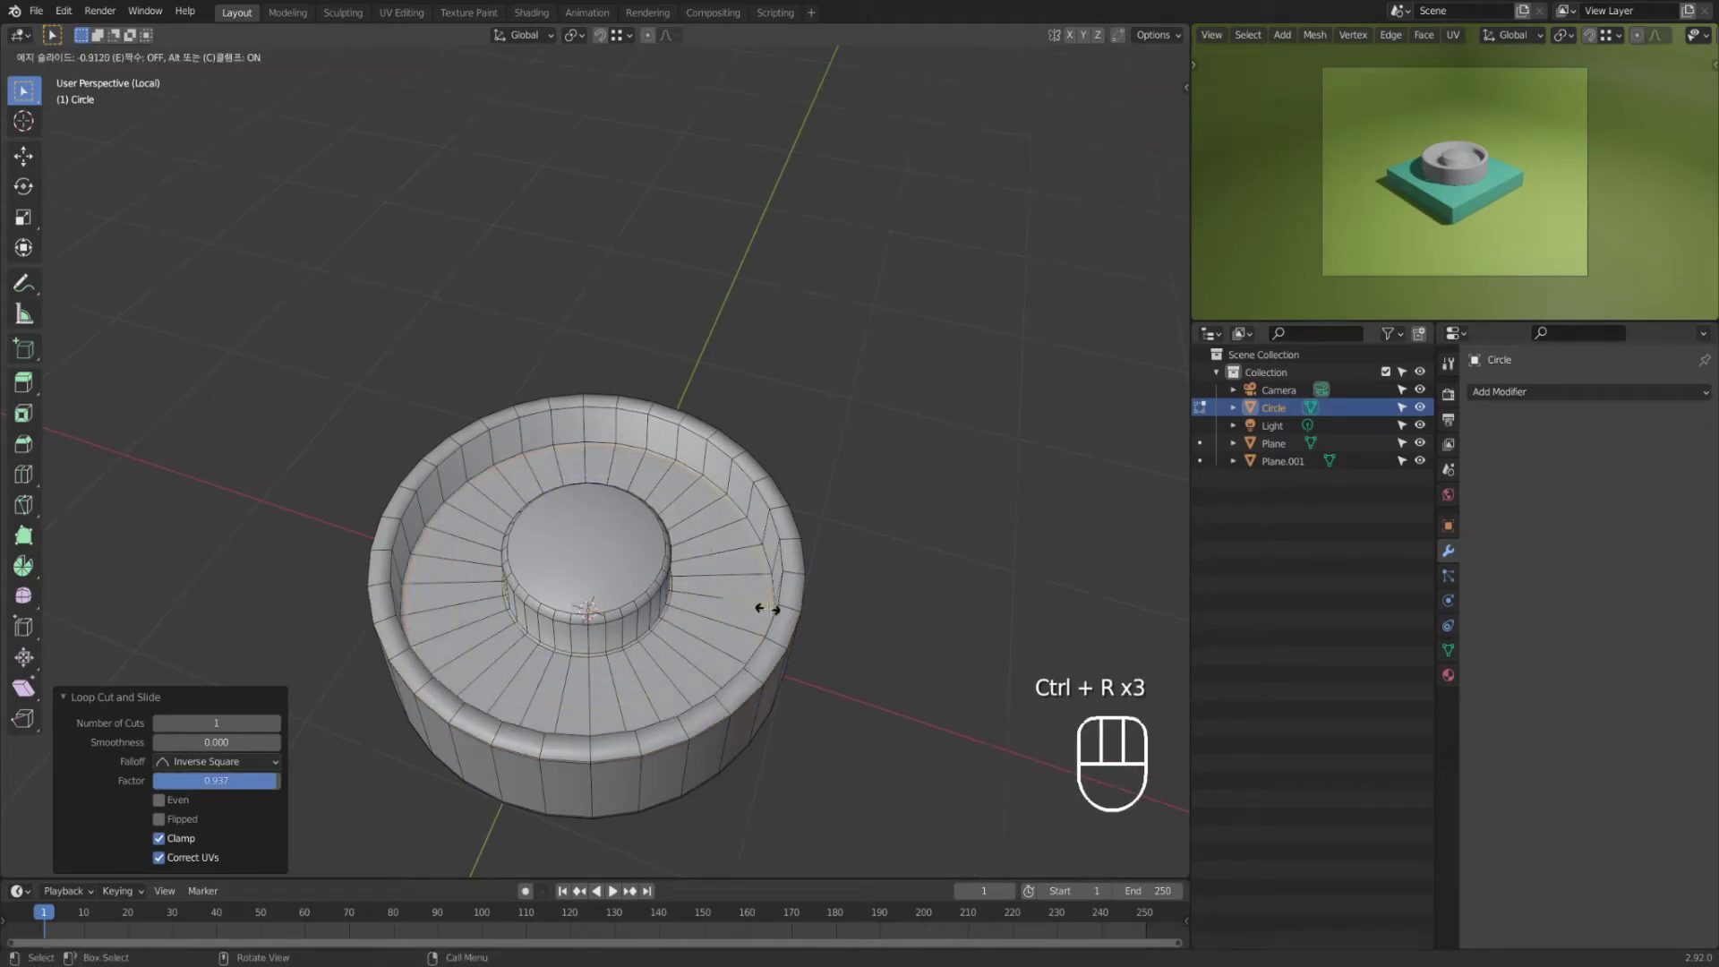
left_click(766, 609)
Step: Add two loop cuts on the inner wall, one near the rim (about 0.705) and one near the floor (about -0.724)
key("ctrl+r")
left_click(737, 486)
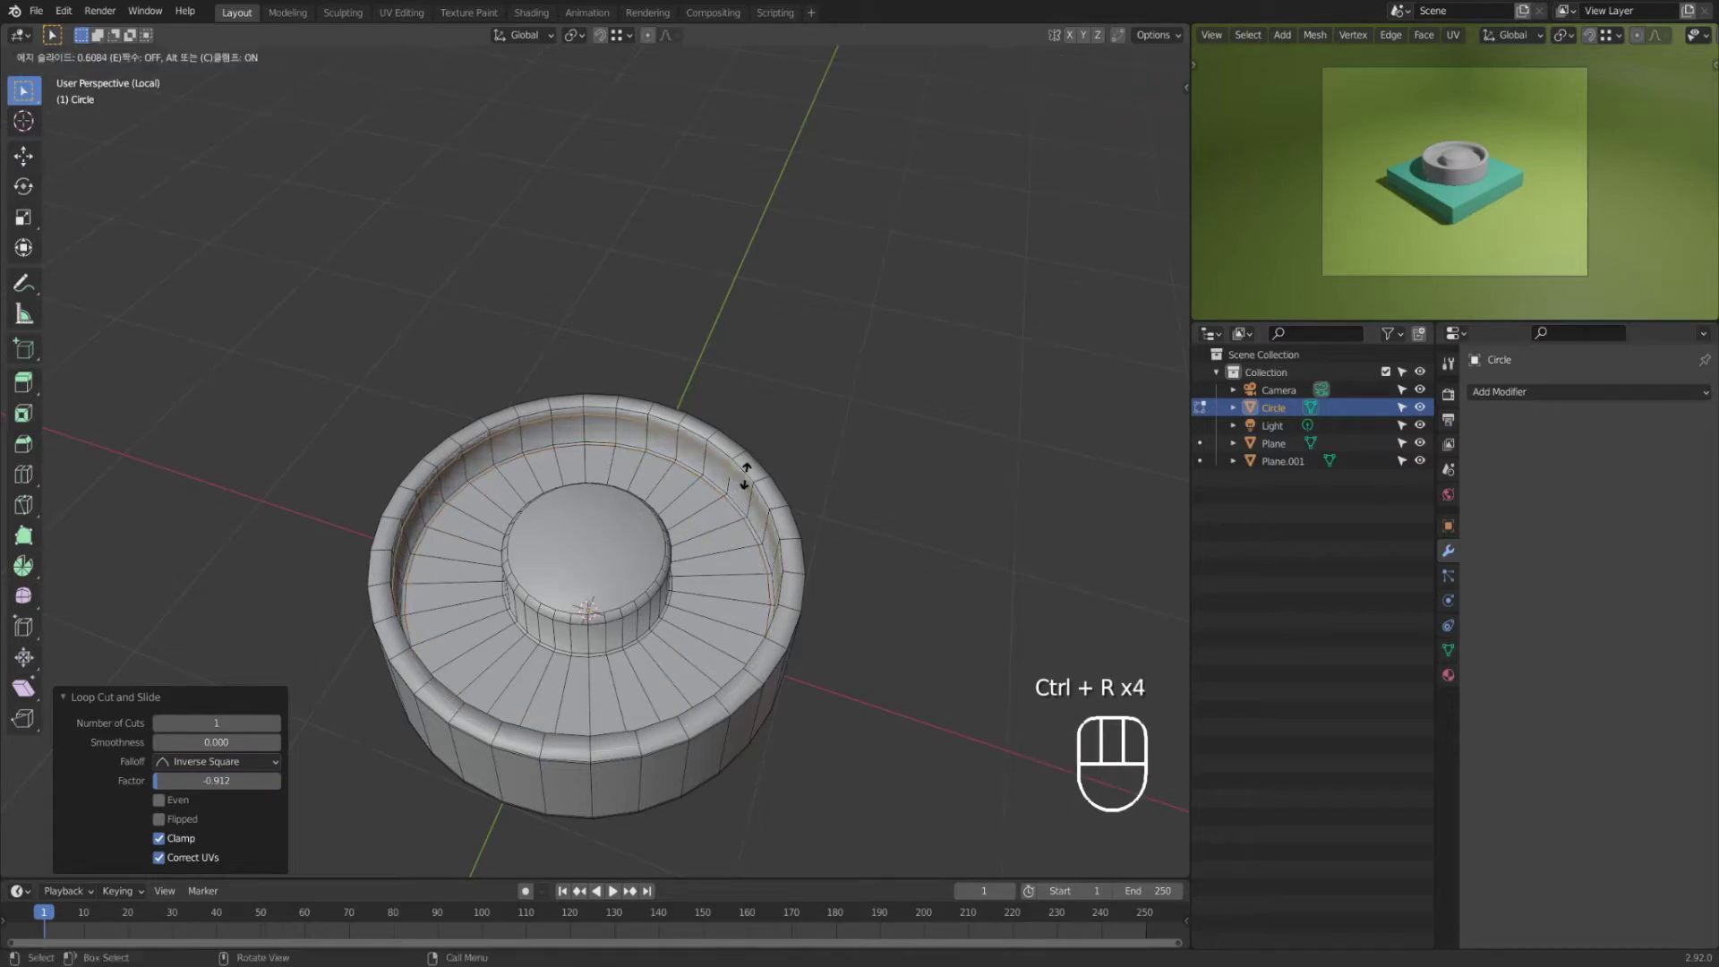
left_click(746, 475)
key("ctrl+r")
left_click(725, 480)
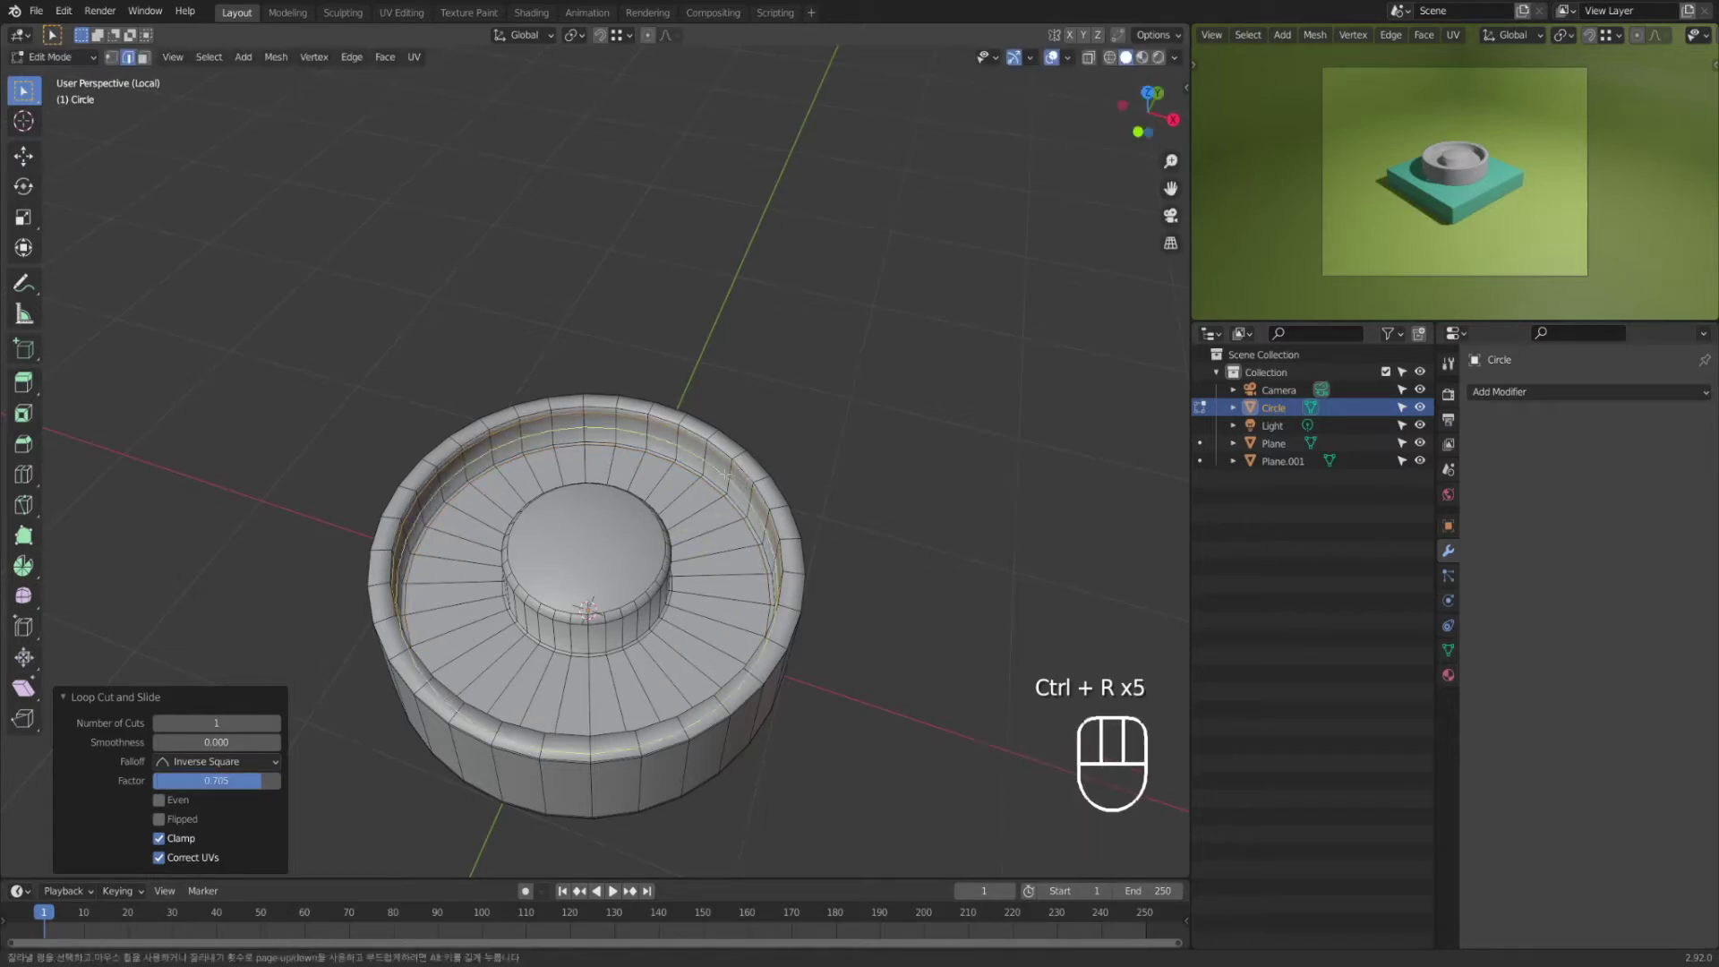
left_click(722, 480)
middle_click_drag(707, 488, 608, 529)
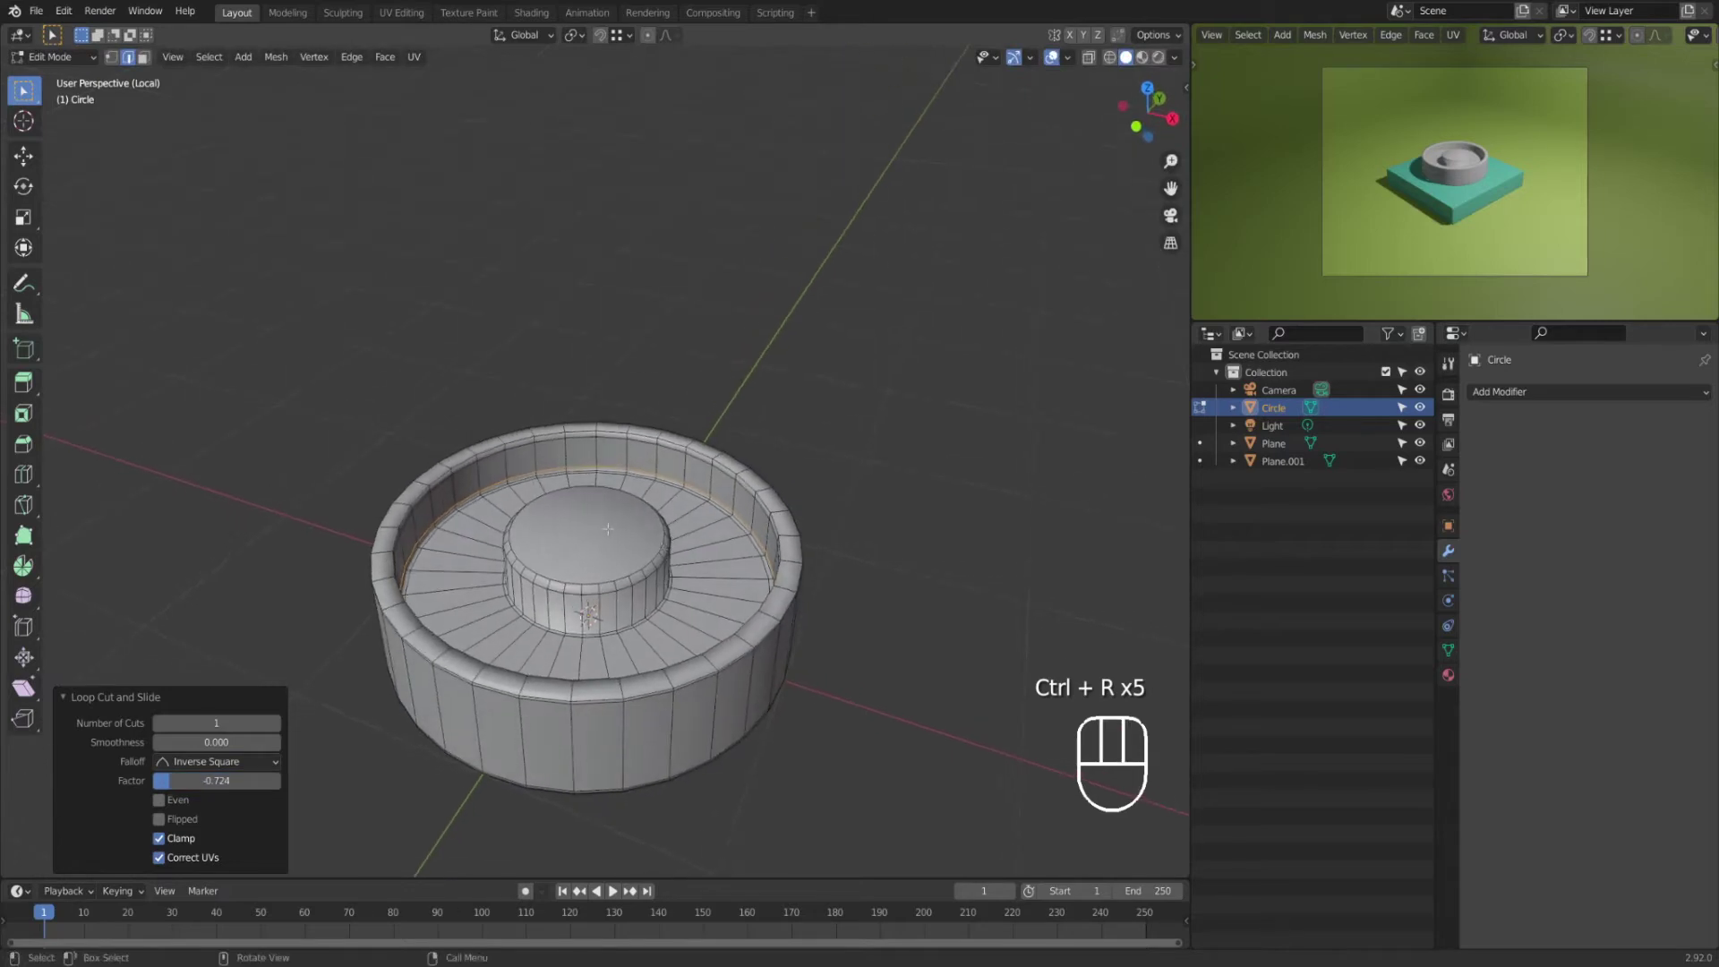
Step: Inset the central disc's top face by about 0.024 m, inset it again toward the centre, and return to Object Mode
left_click(663, 546, "alt")
key("i")
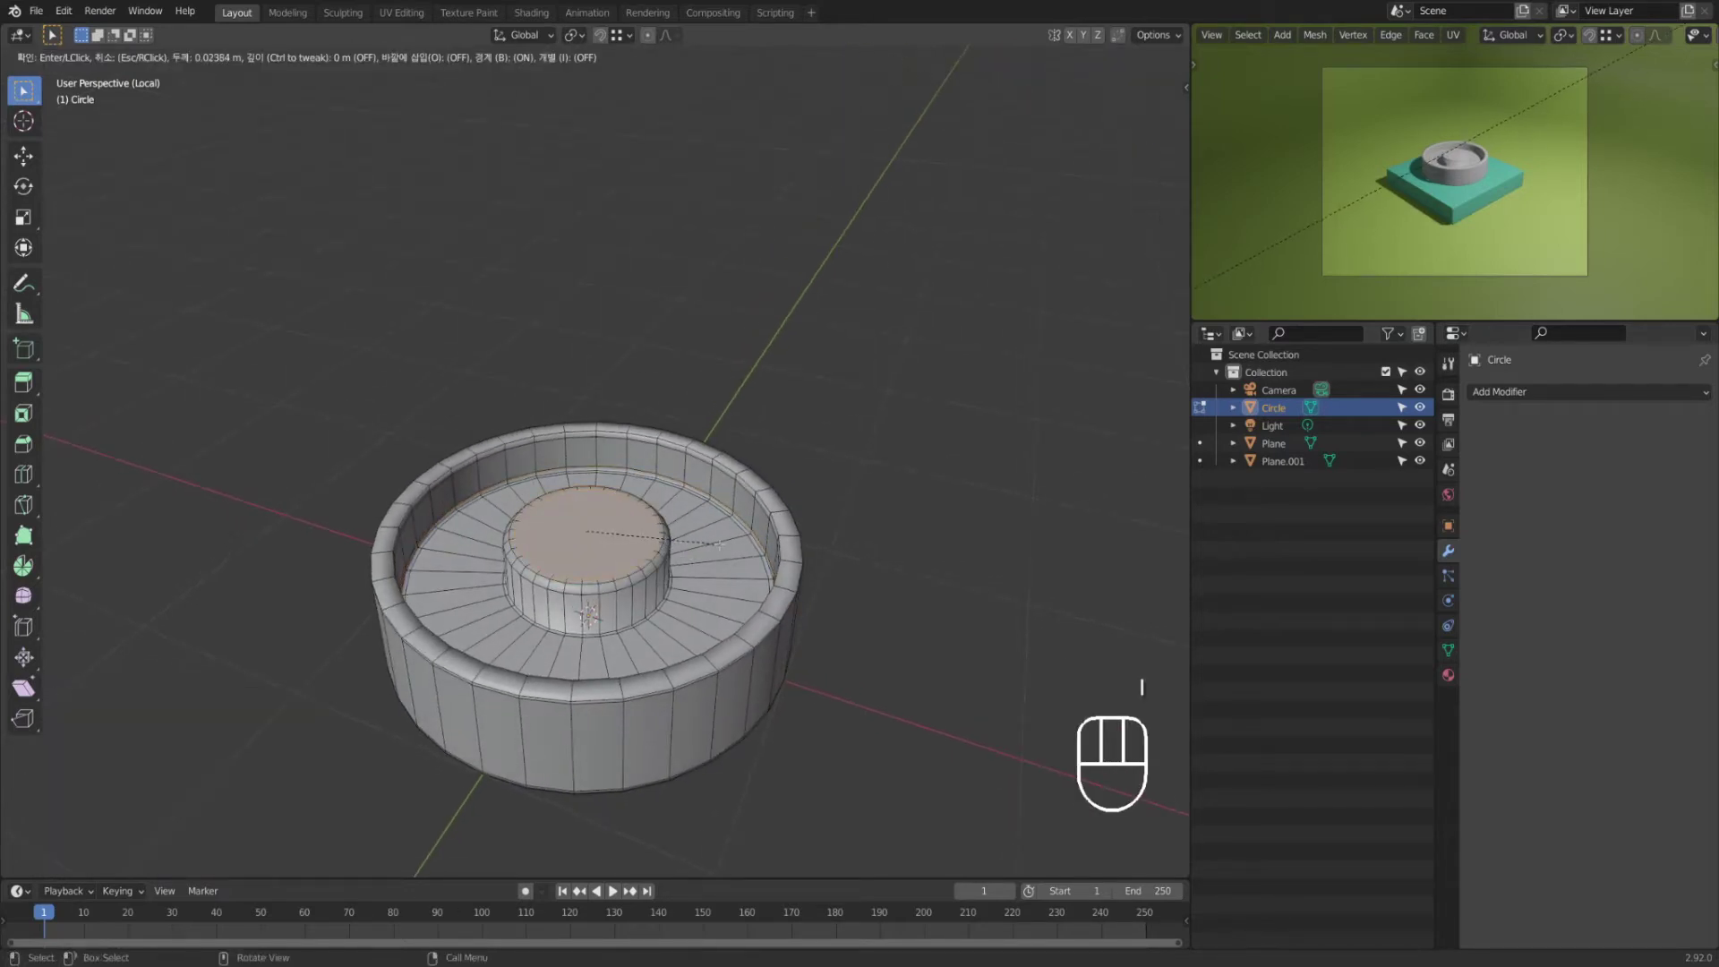
left_click(719, 544)
key("i")
left_click(682, 540)
middle_click_drag(682, 539, 687, 518)
key("Tab")
Step: Deselect the base and examine its shading in the isolated view and the rendered preview
left_click(871, 537)
middle_click_drag(871, 538, 811, 567)
scroll(1470, 154, "up", 3)
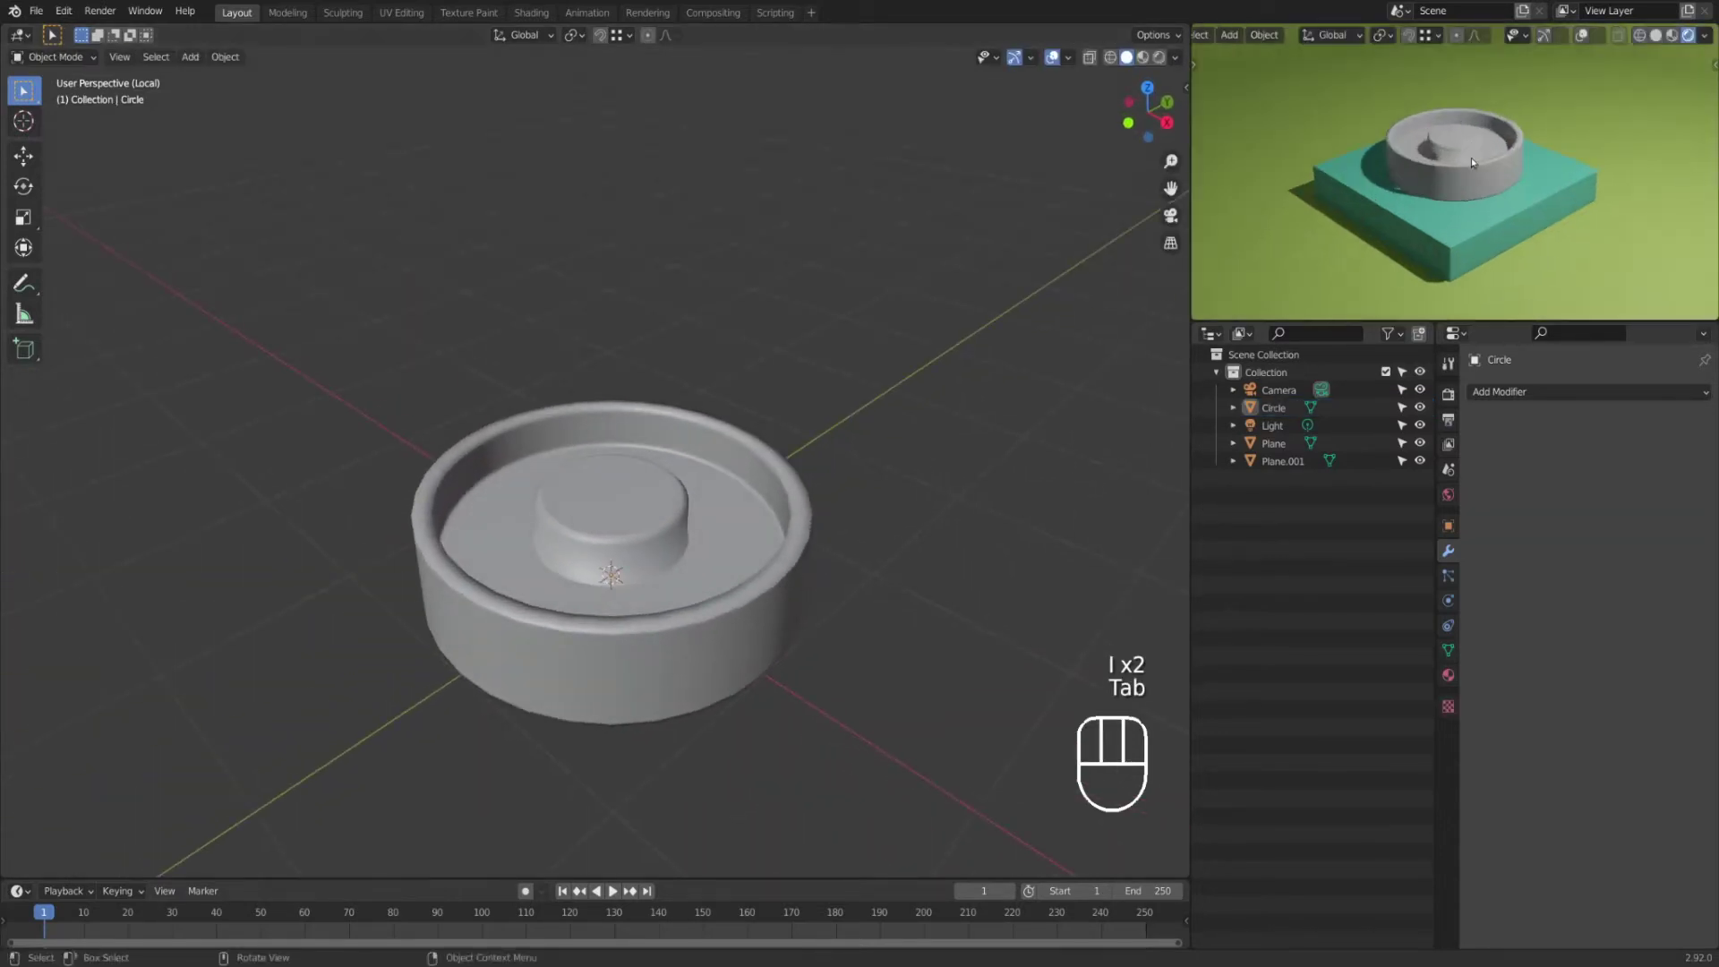
scroll(1469, 153, "up", 2)
scroll(717, 580, "down", 2)
middle_click_drag(717, 580, 684, 535)
scroll(725, 577, "up", 3)
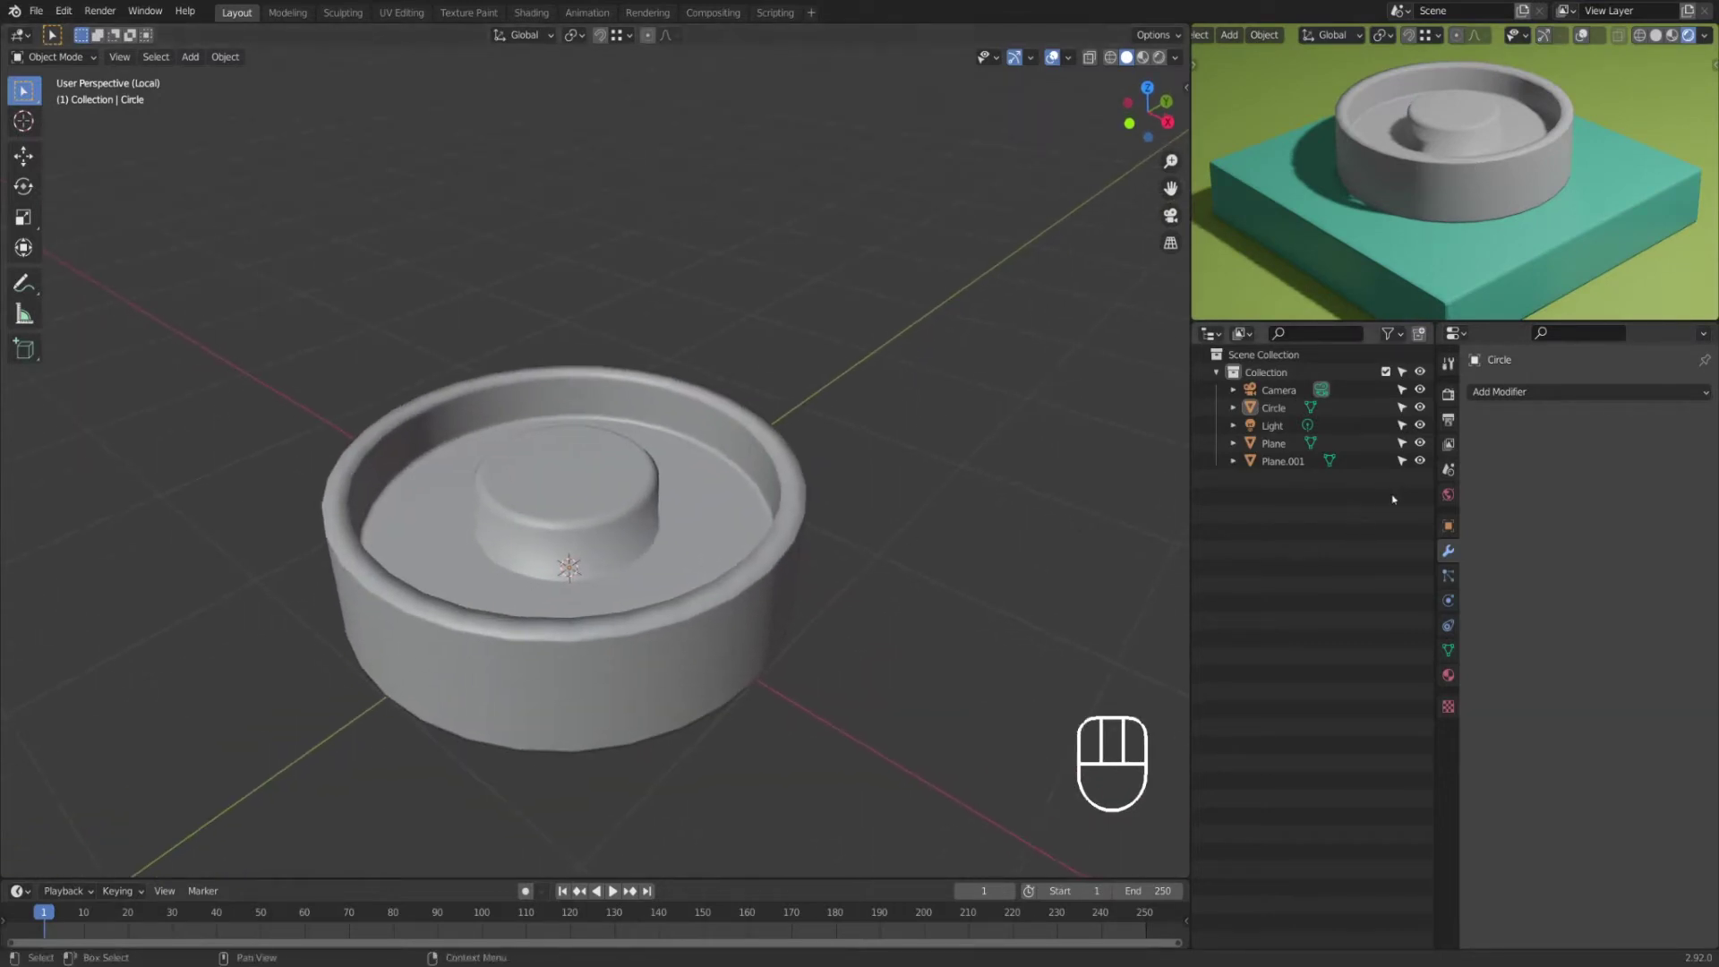
Step: Try a Subdivision Surface modifier again on the base with its supporting loops
left_click(1523, 392)
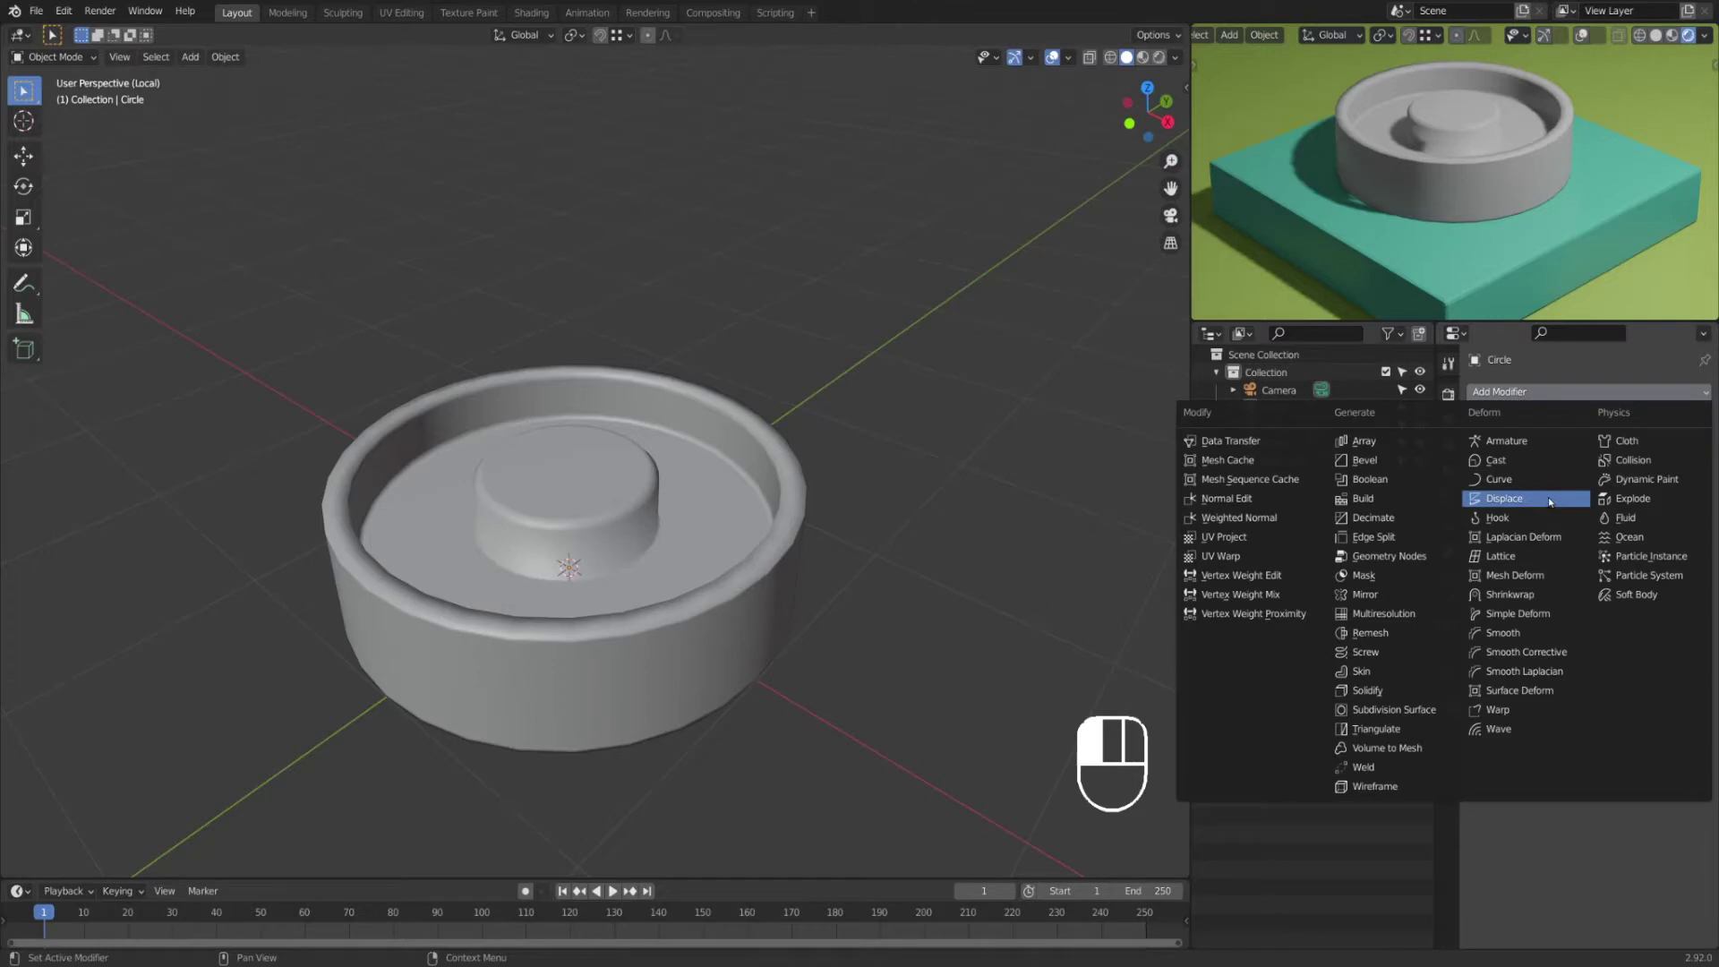
left_click(1388, 710)
middle_click_drag(948, 694, 943, 641)
key("ctrl+z")
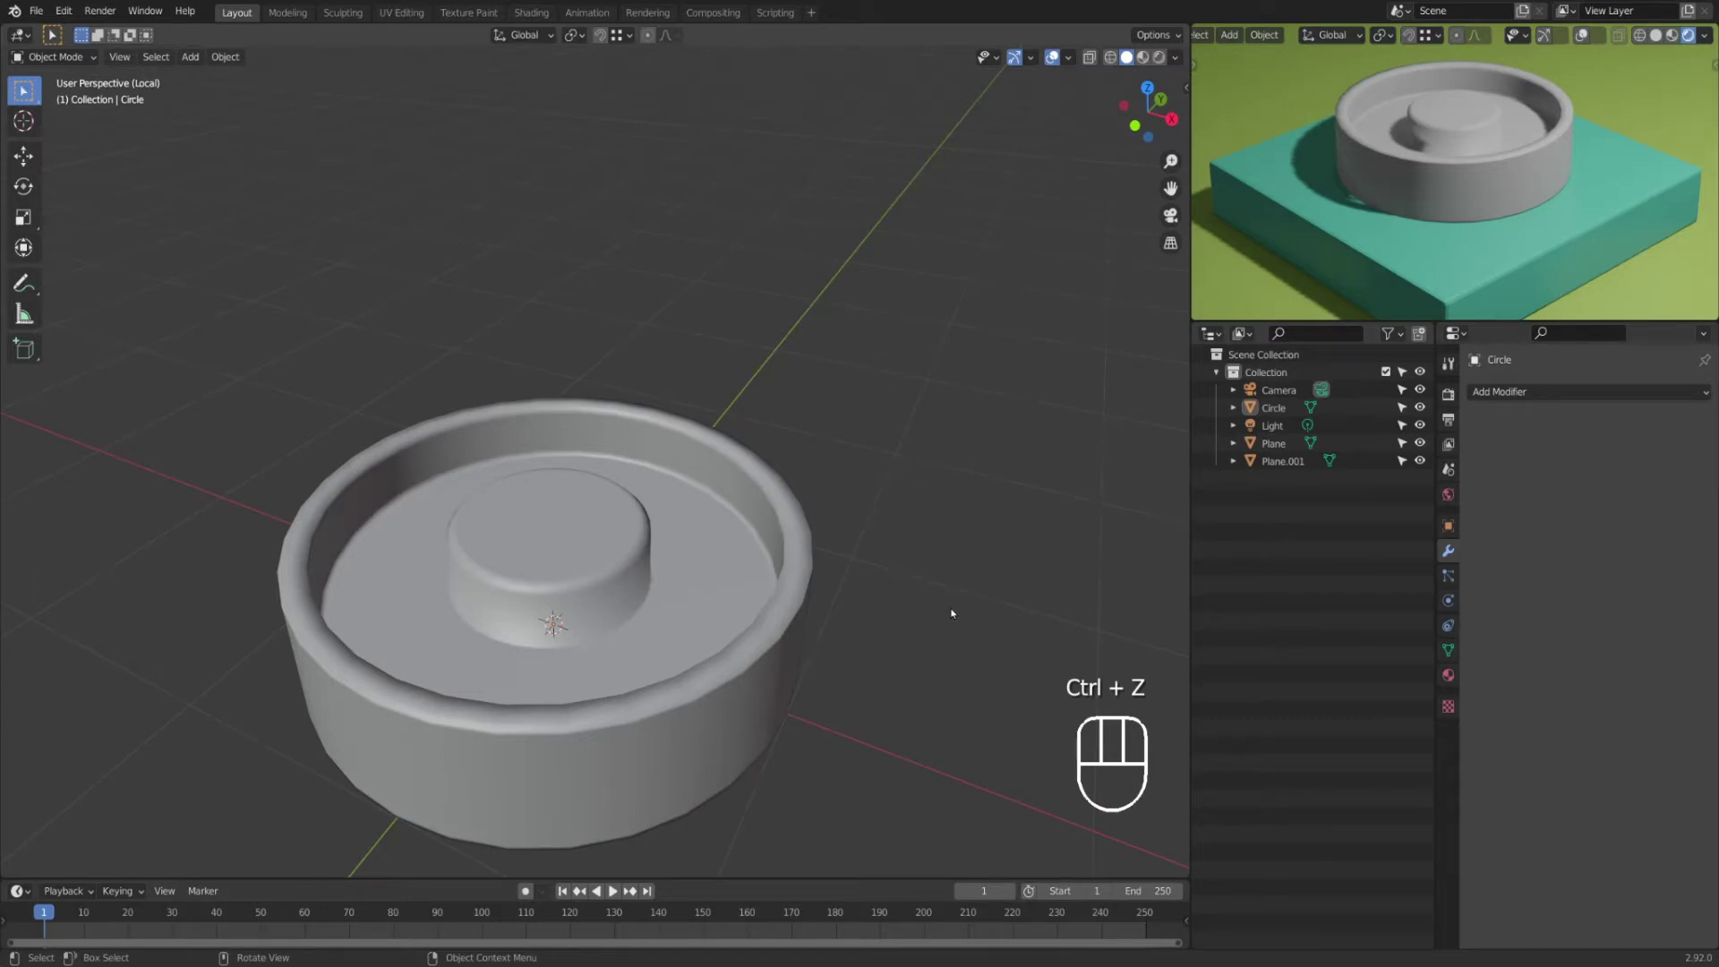
Step: Leave local view and add a loop cut near the top of the central disc's side wall, factor about -0.947
scroll(952, 613, "down", 3)
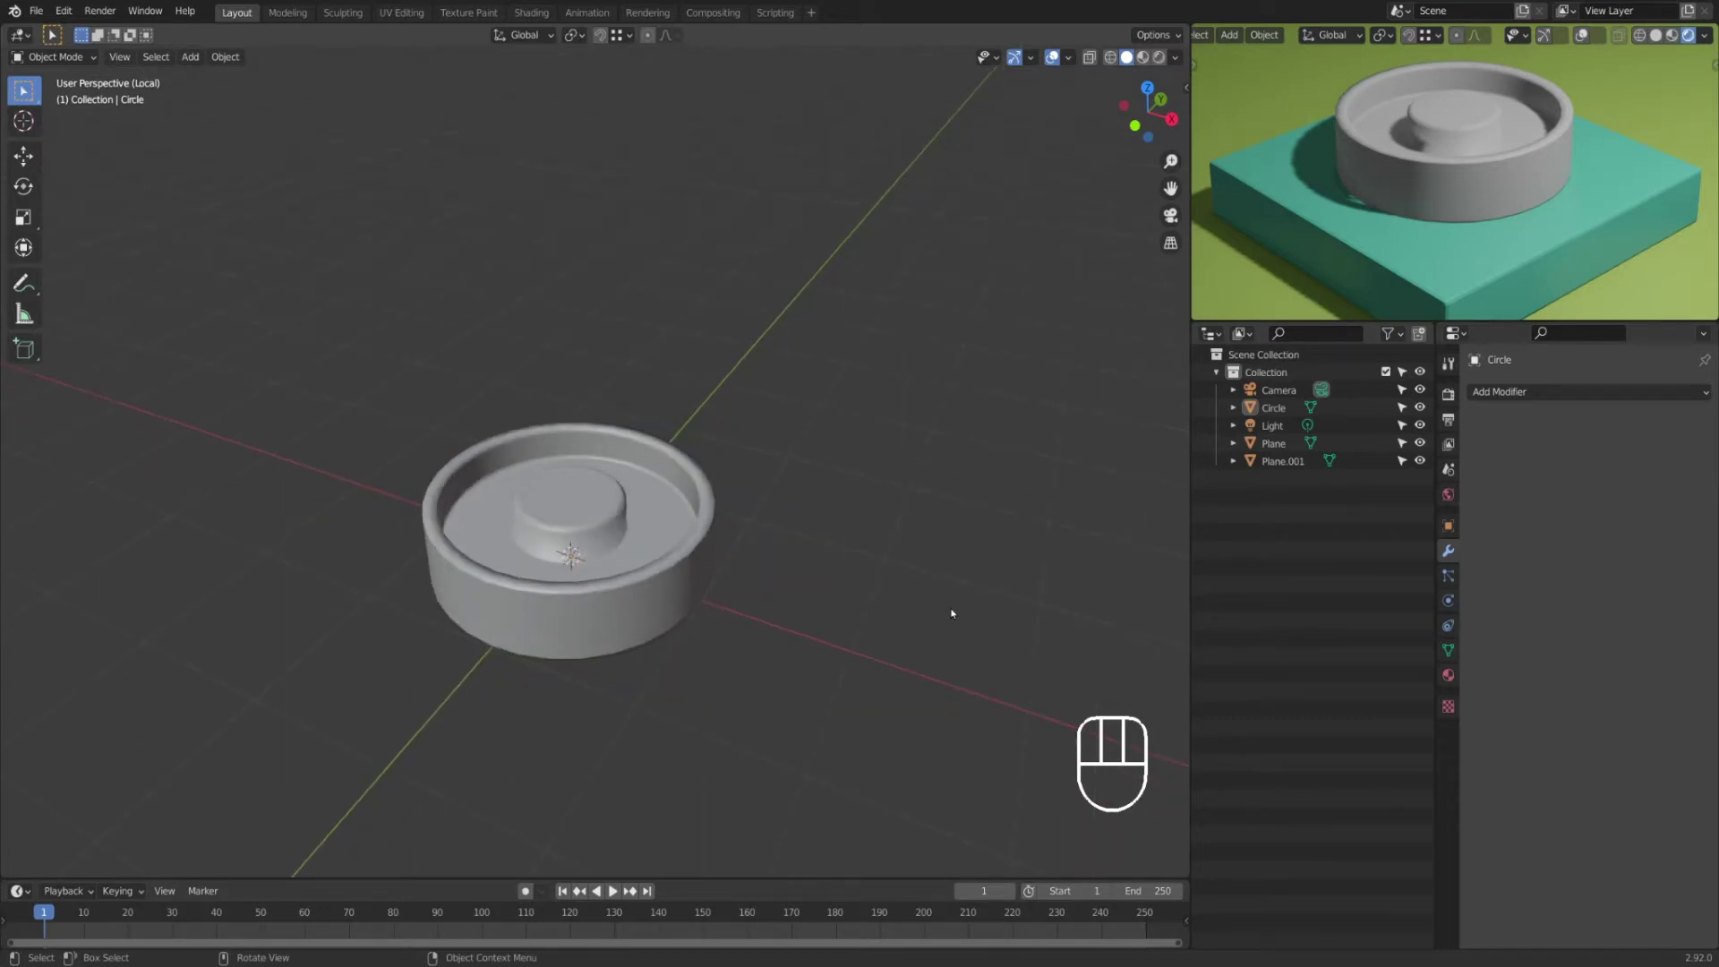
key("KP_Divide")
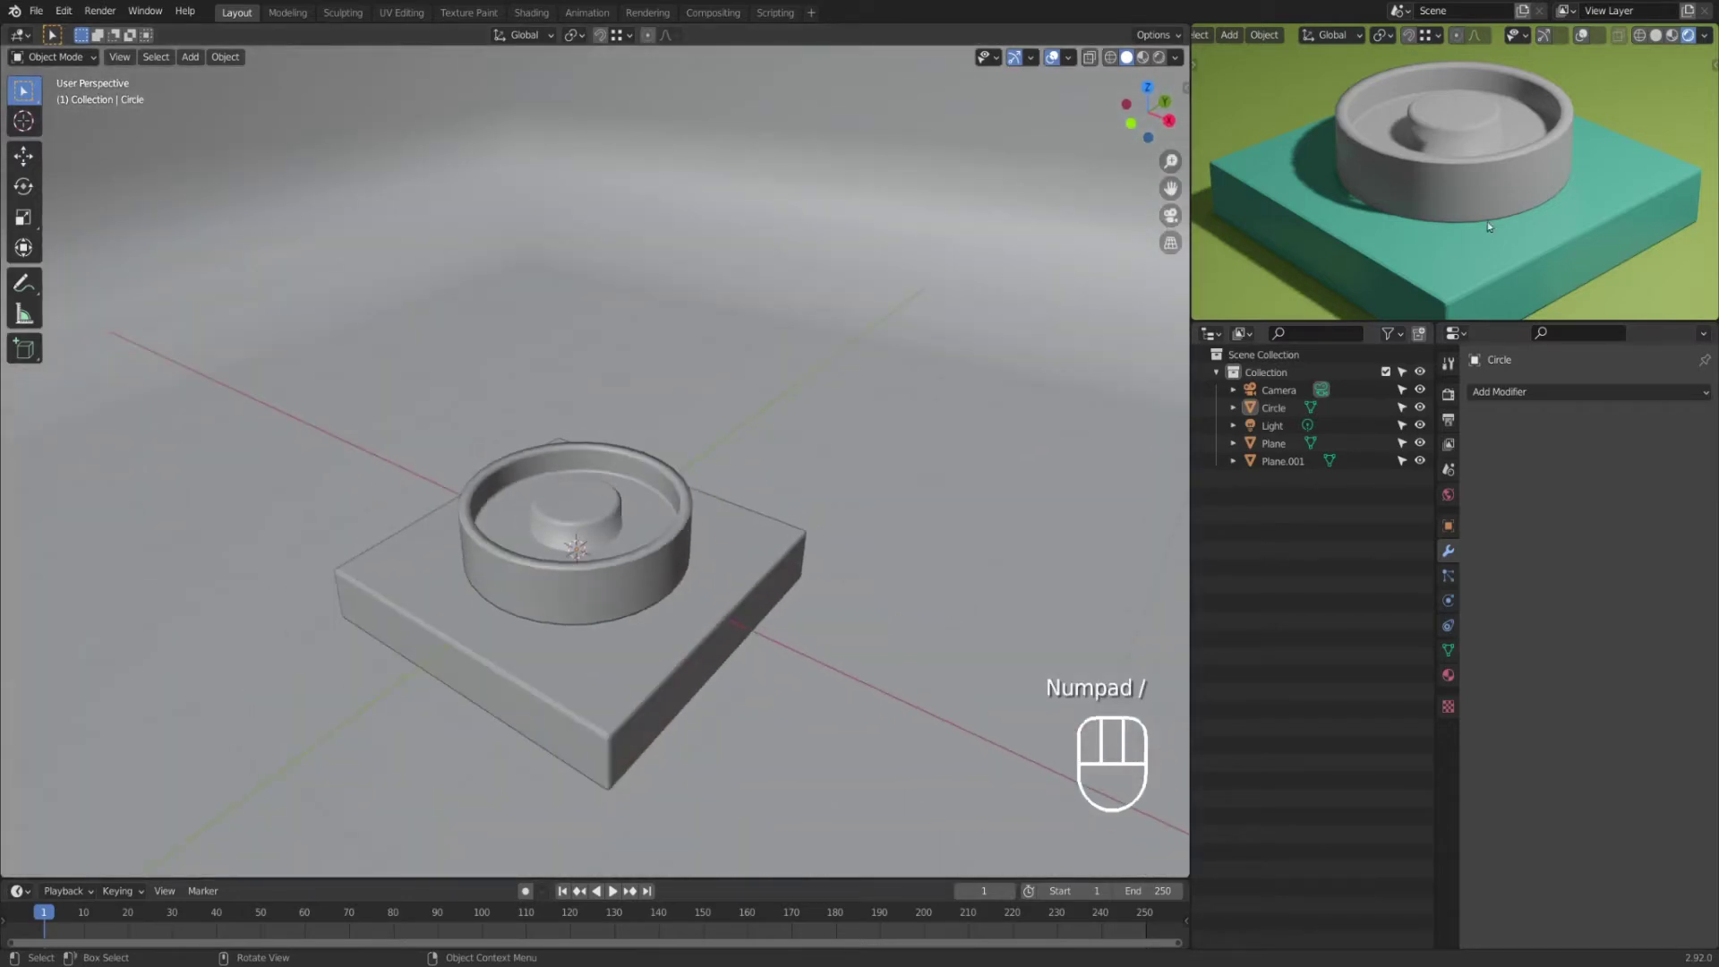
key("Tab")
scroll(653, 566, "up", 2)
key("Tab")
key("Tab")
key("ctrl+r")
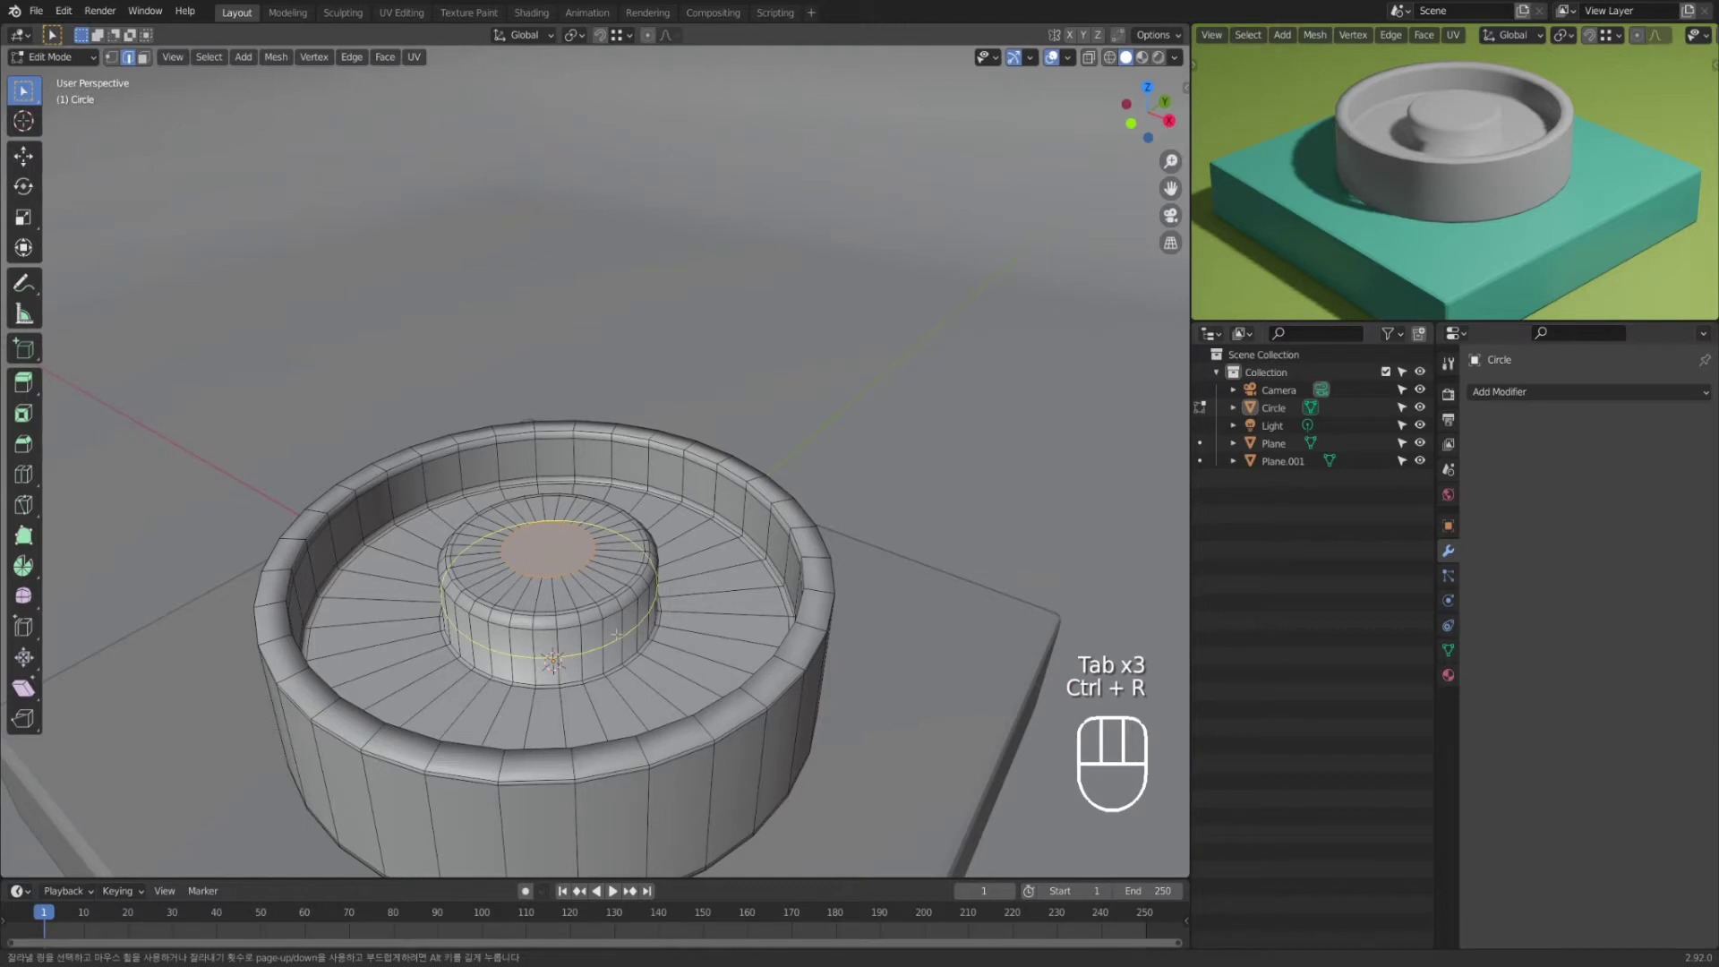
left_click_drag(618, 602, 624, 609)
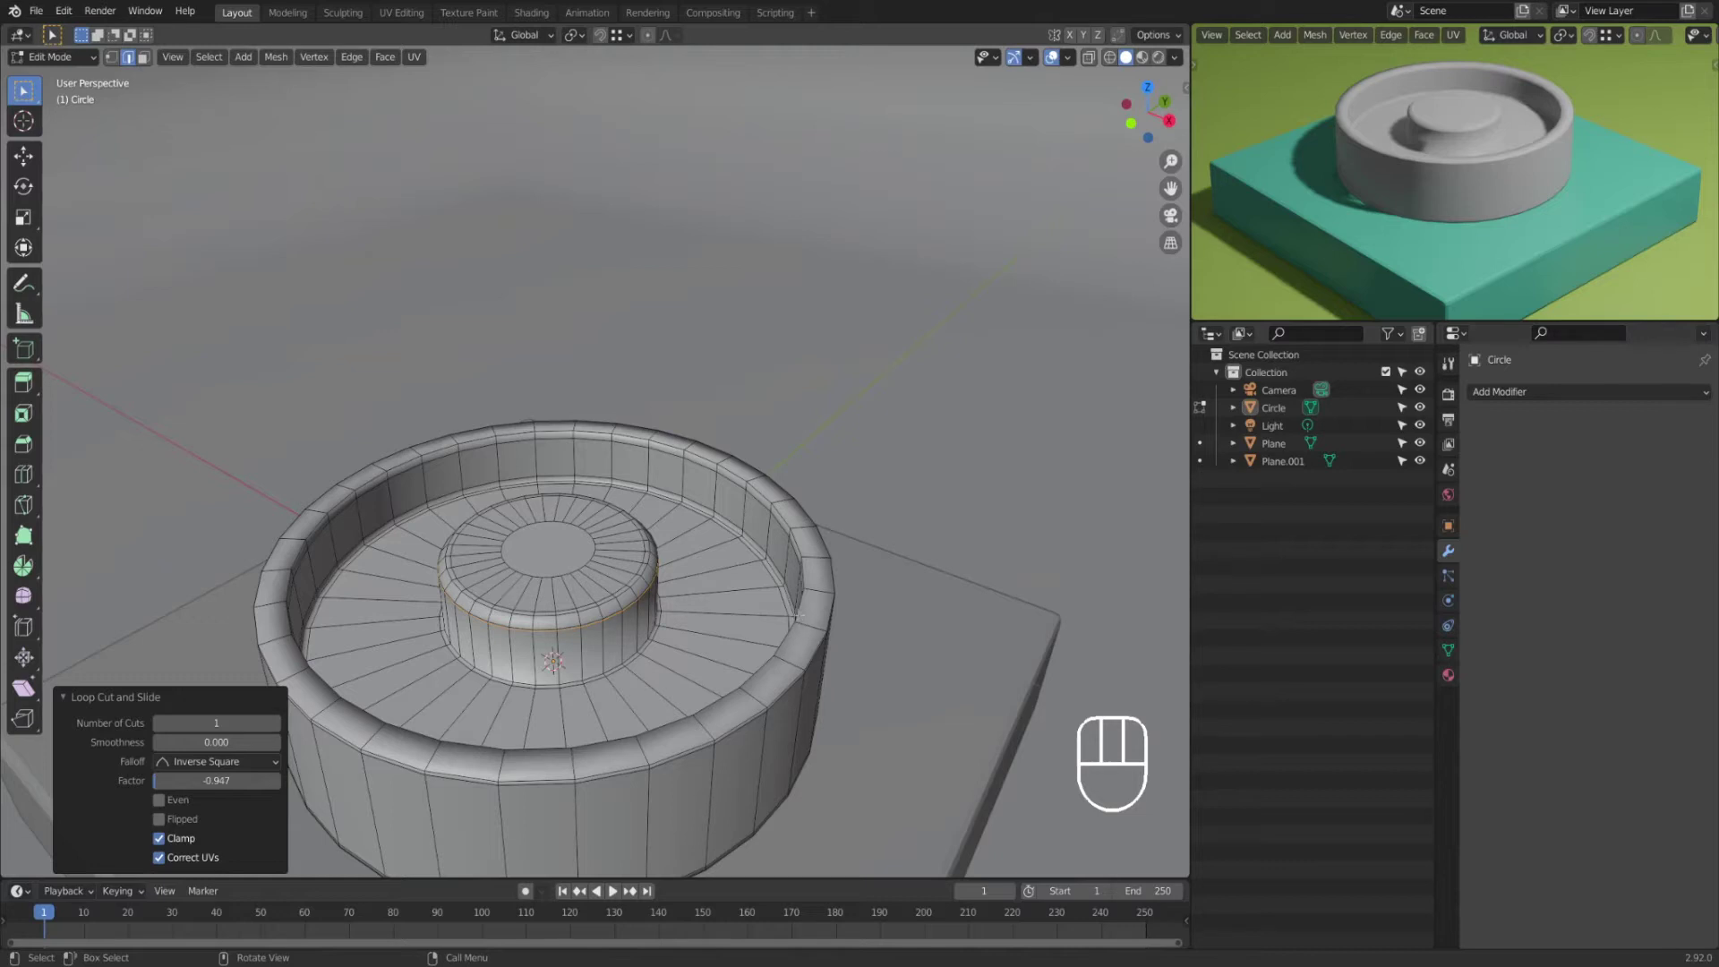
Step: Add a loop cut near the foot of the central disc's side wall and return to Object Mode
key("ctrl+r")
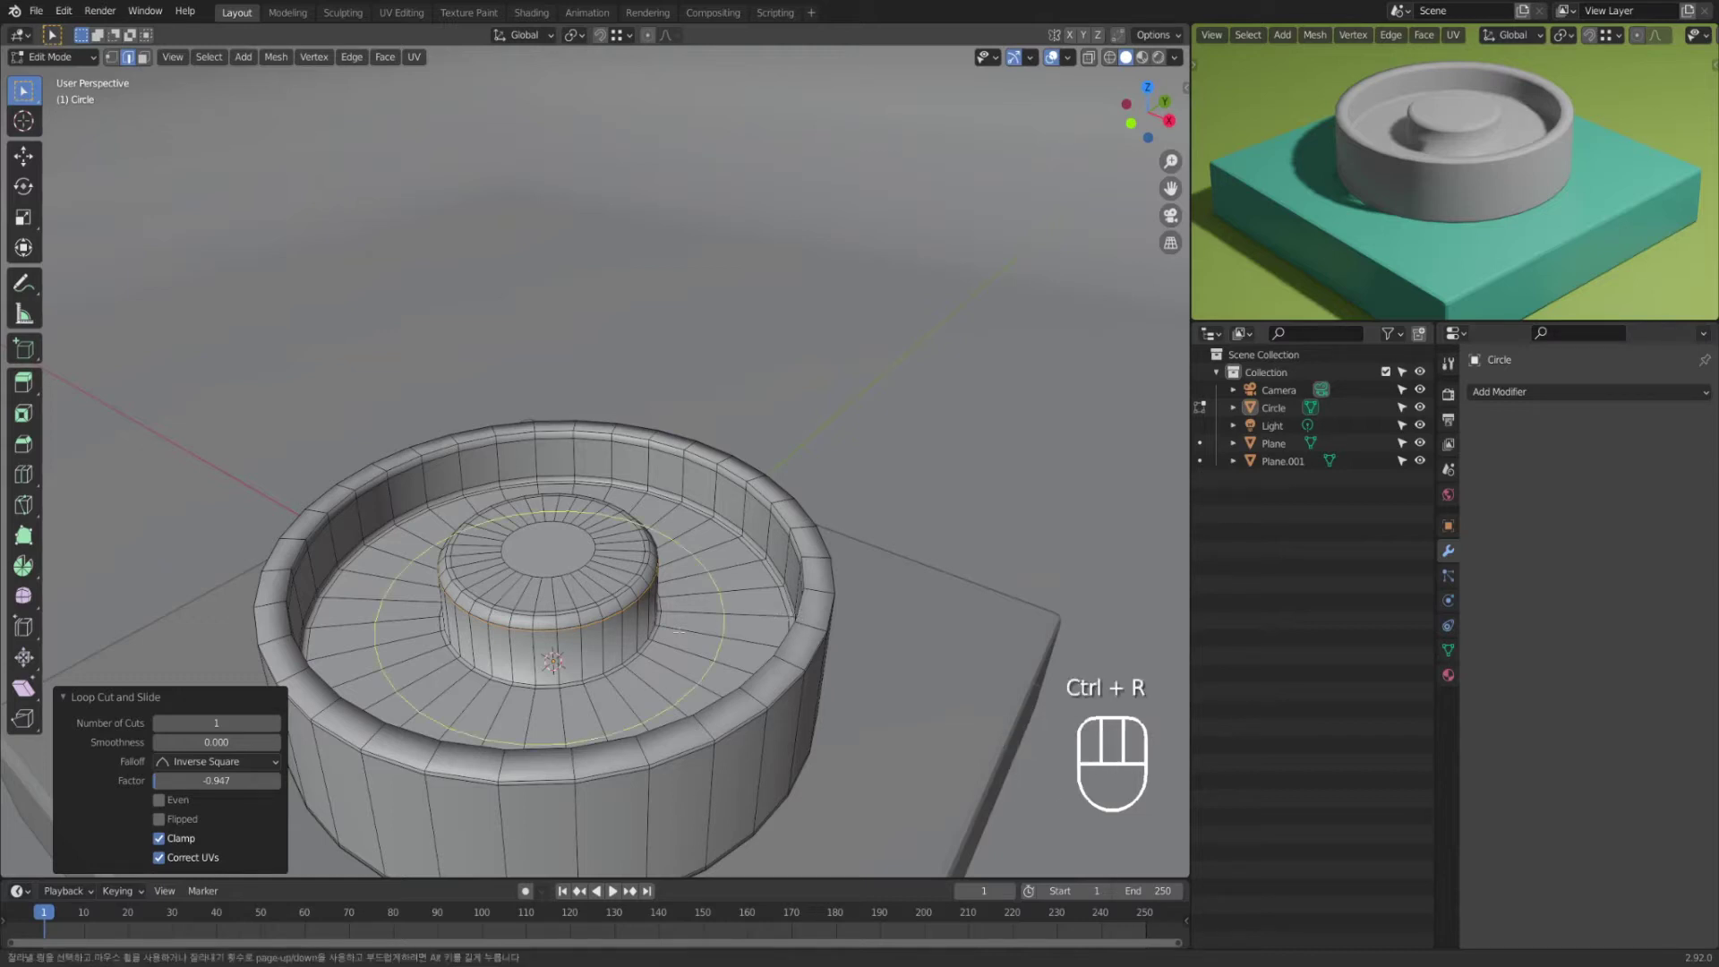
left_click(635, 656)
left_click(635, 656)
key("Tab")
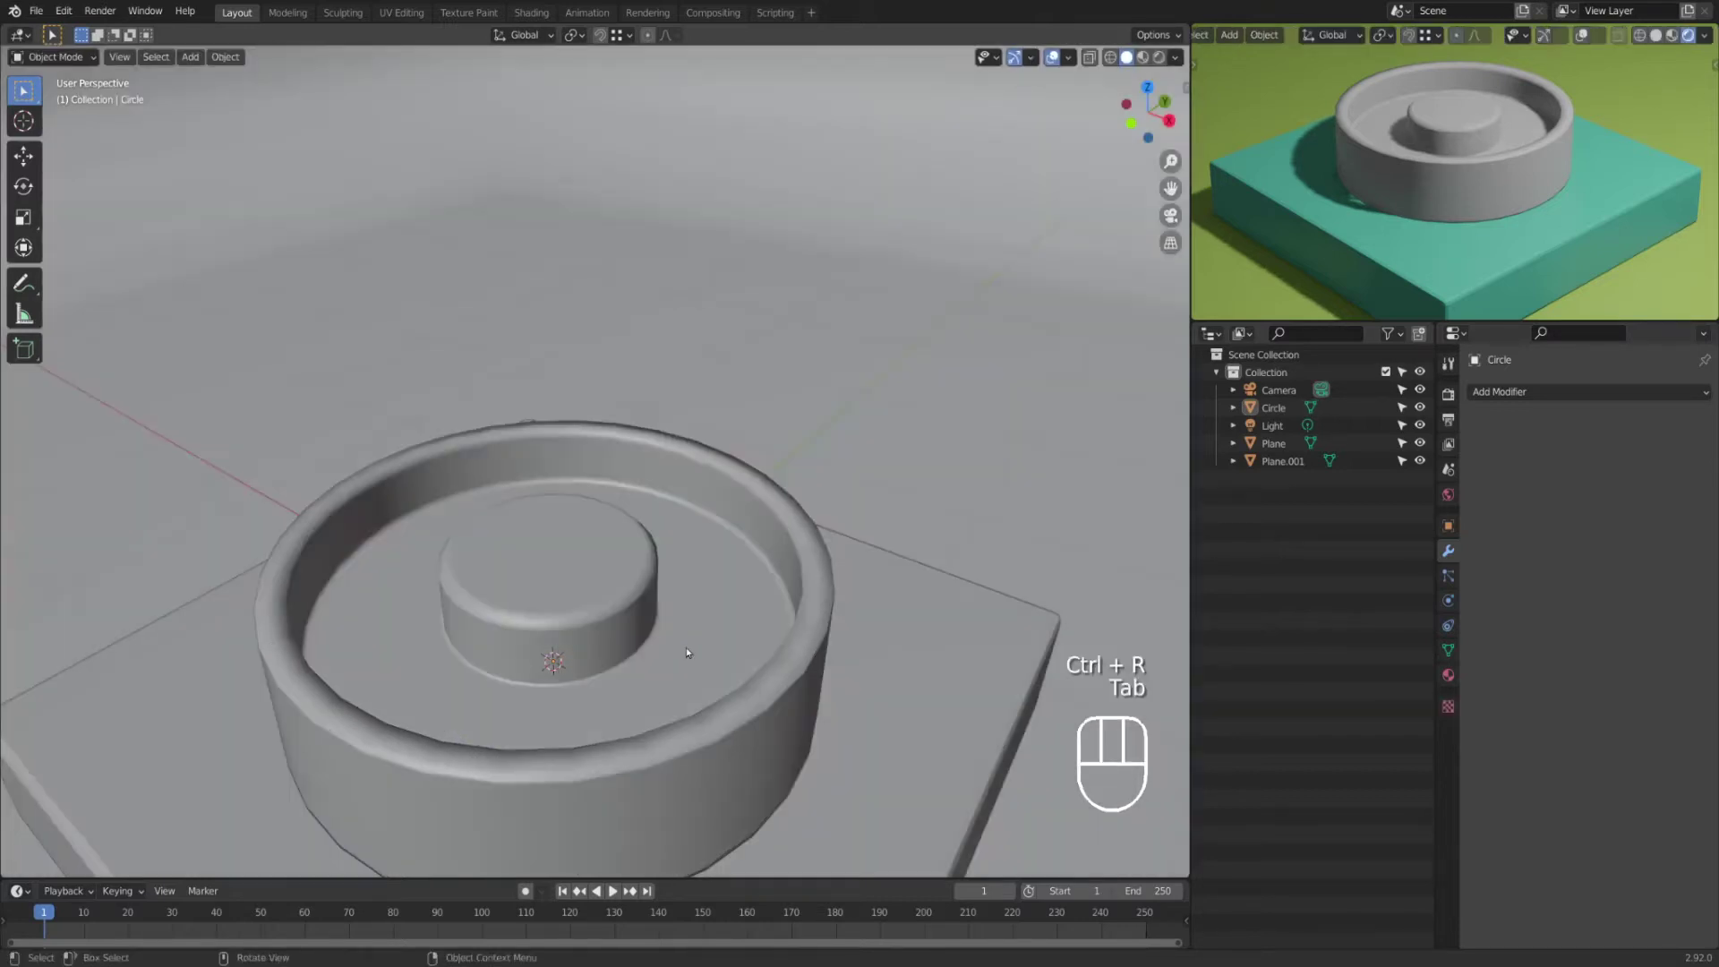
scroll(820, 545, "down", 5)
left_click(820, 545)
middle_click_drag(926, 476, 770, 580)
scroll(769, 579, "down", 4)
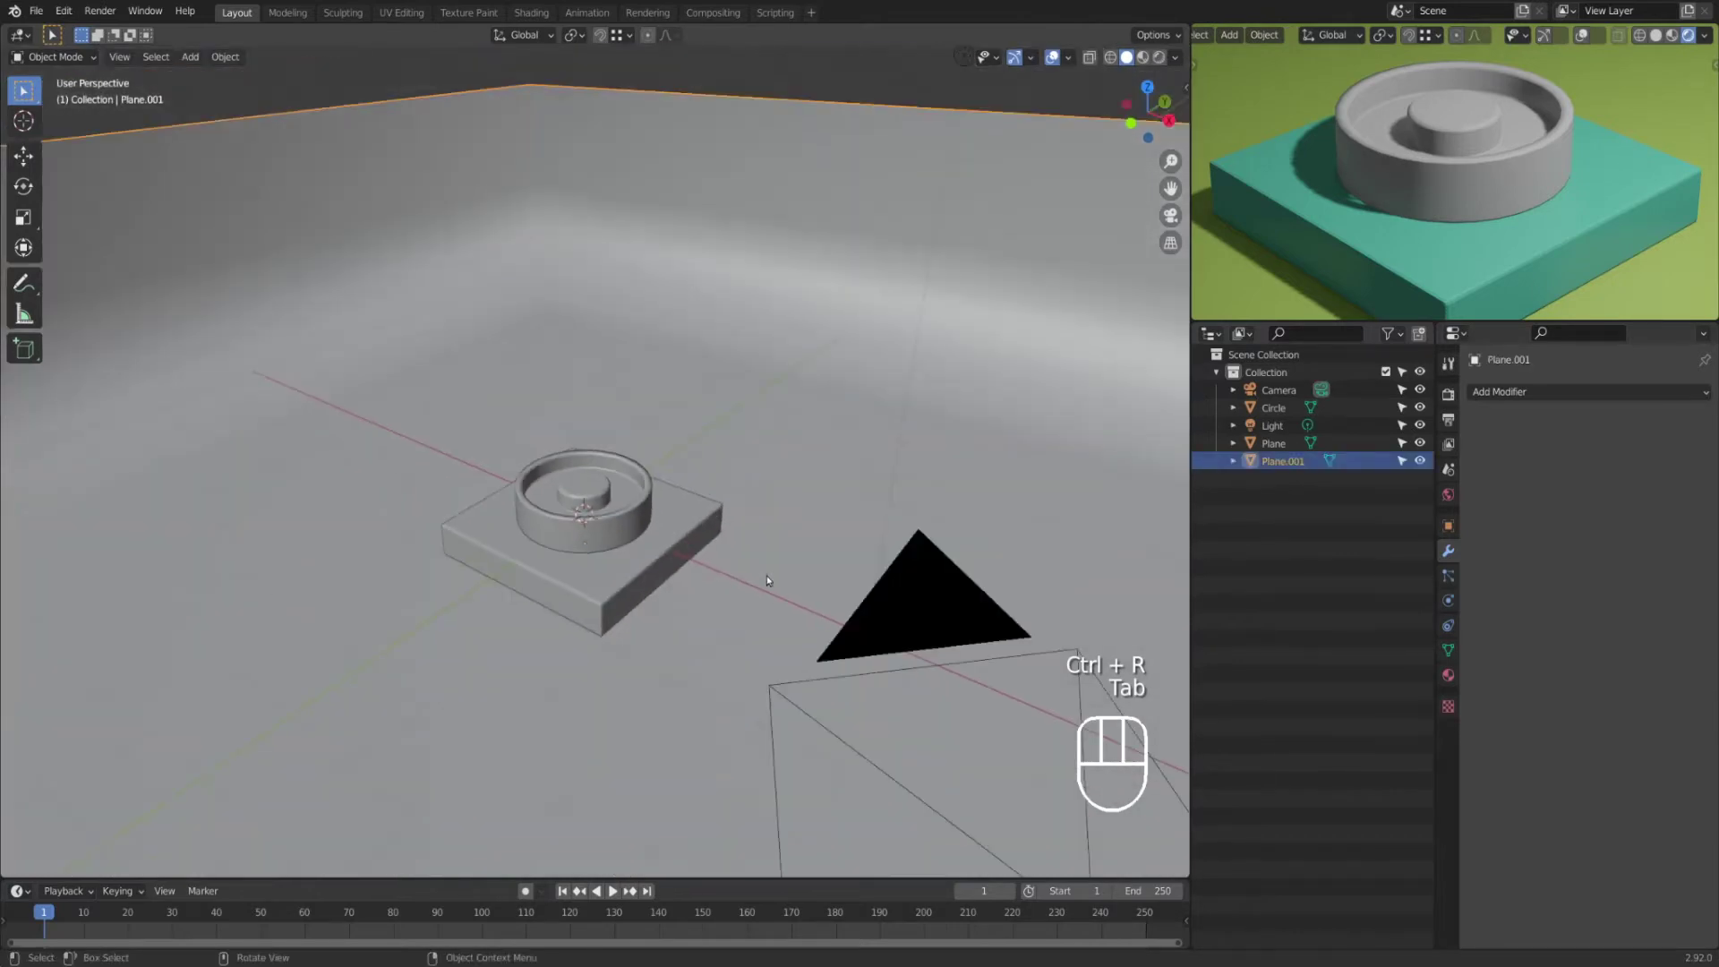
scroll(771, 564, "up", 3)
Step: Give the round base a new material with a bright green base color, hue 0.310 and value 1.000
left_click(616, 560)
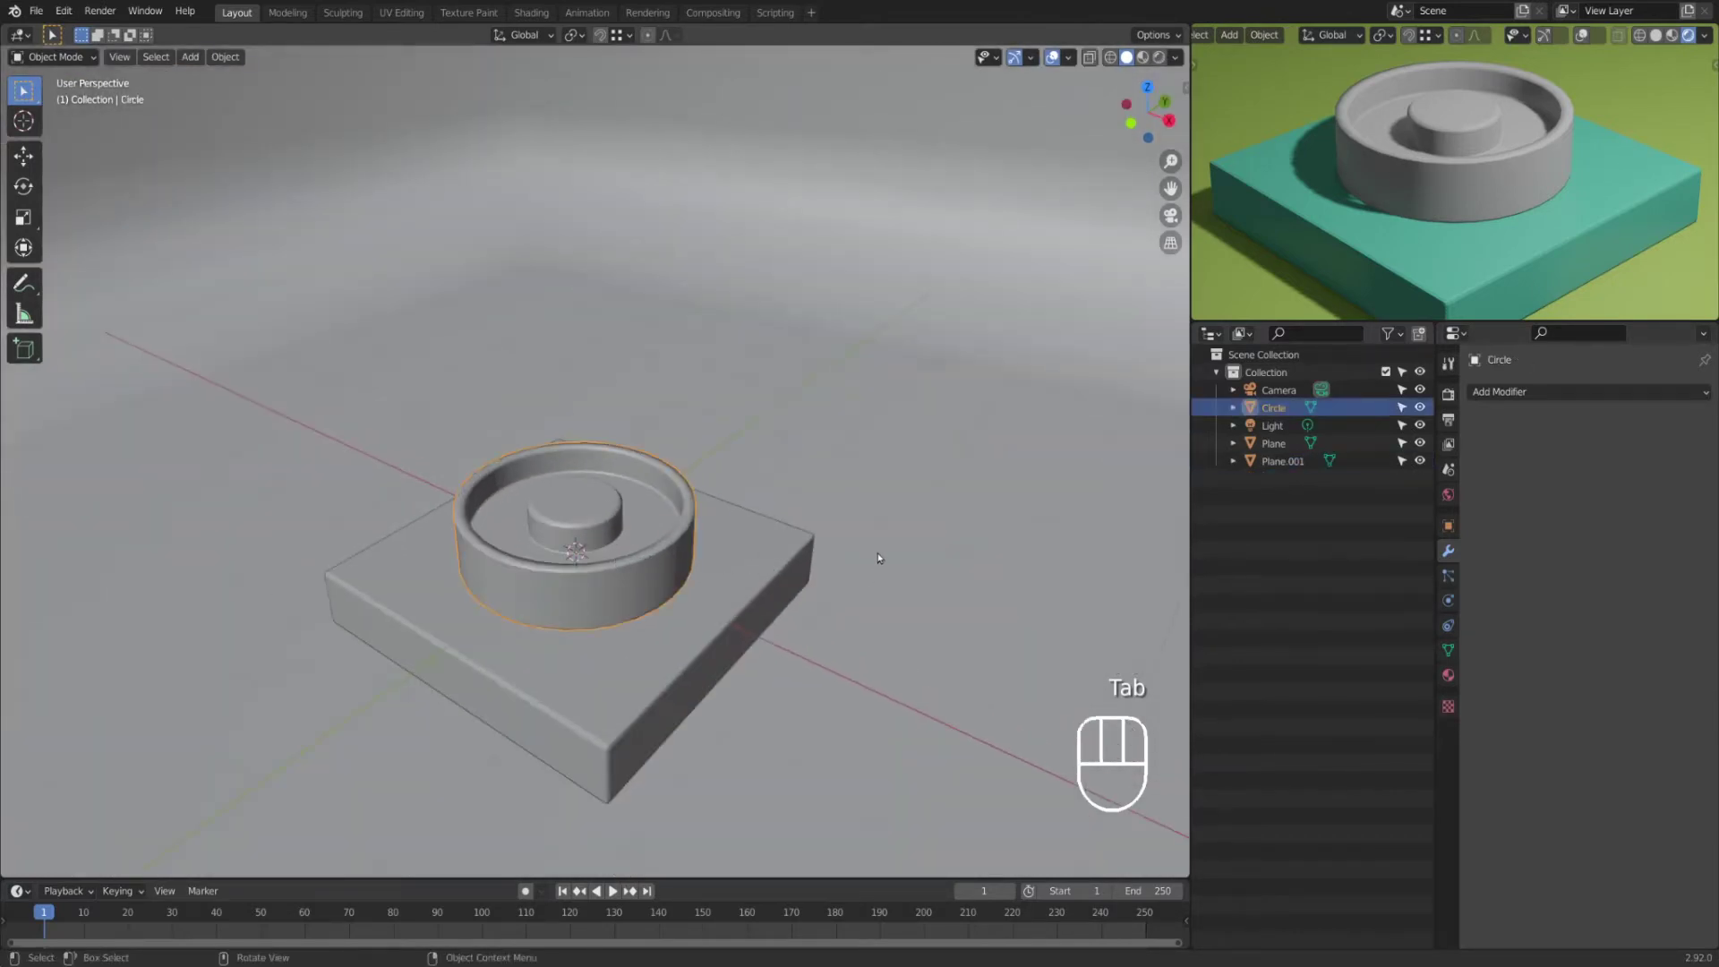
left_click(1448, 670)
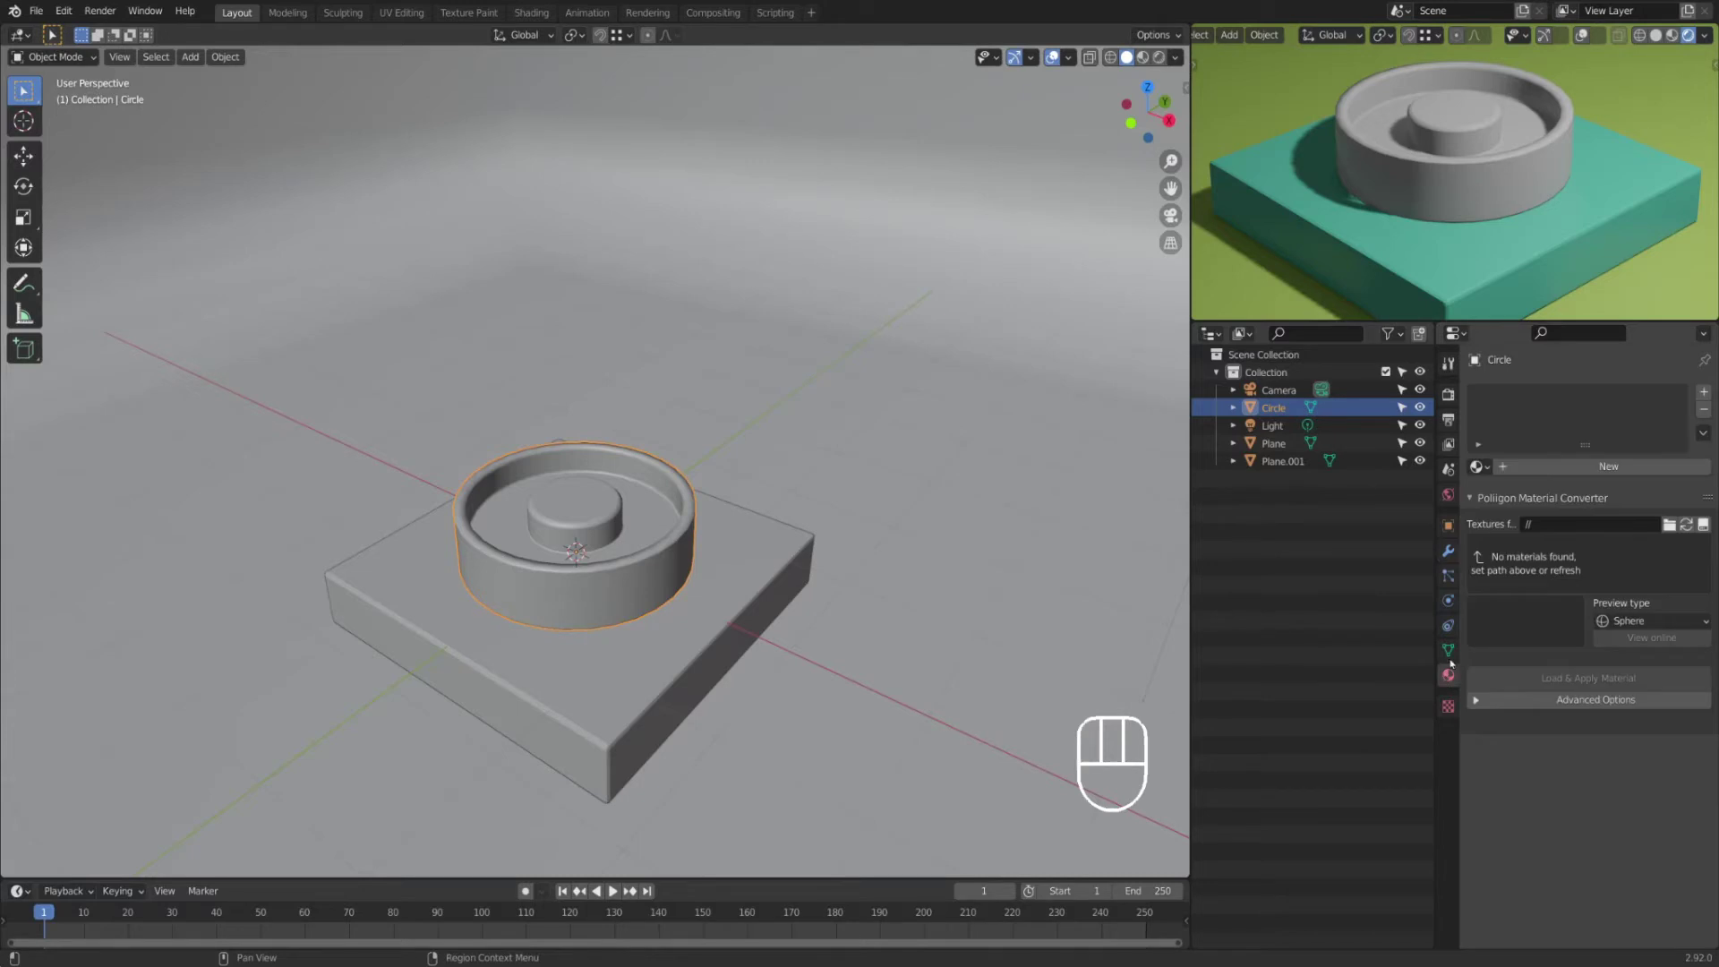
left_click(1609, 466)
left_click(1627, 652)
mouse_move(1586, 474)
left_mouse_down()
mouse_move(1586, 431)
mouse_move(1594, 454)
mouse_move(1563, 467)
left_mouse_up()
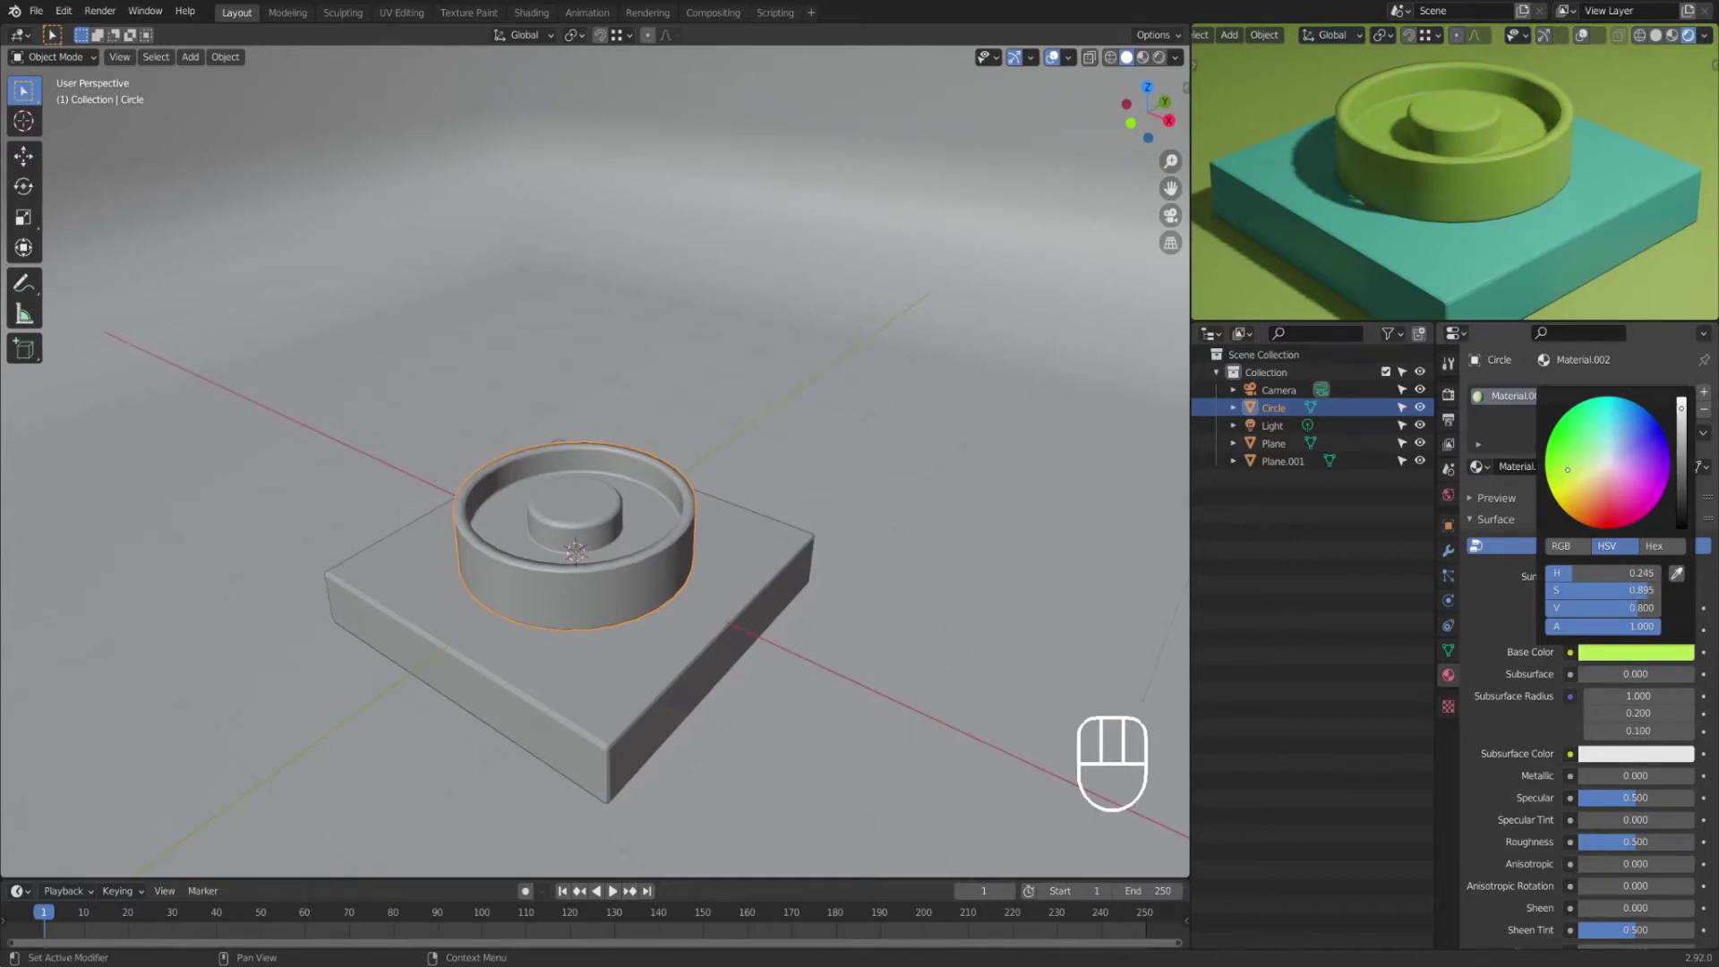
mouse_move(1567, 469)
left_mouse_down()
mouse_move(1584, 463)
mouse_move(1571, 451)
left_mouse_up()
left_click_drag(1681, 421, 1688, 403)
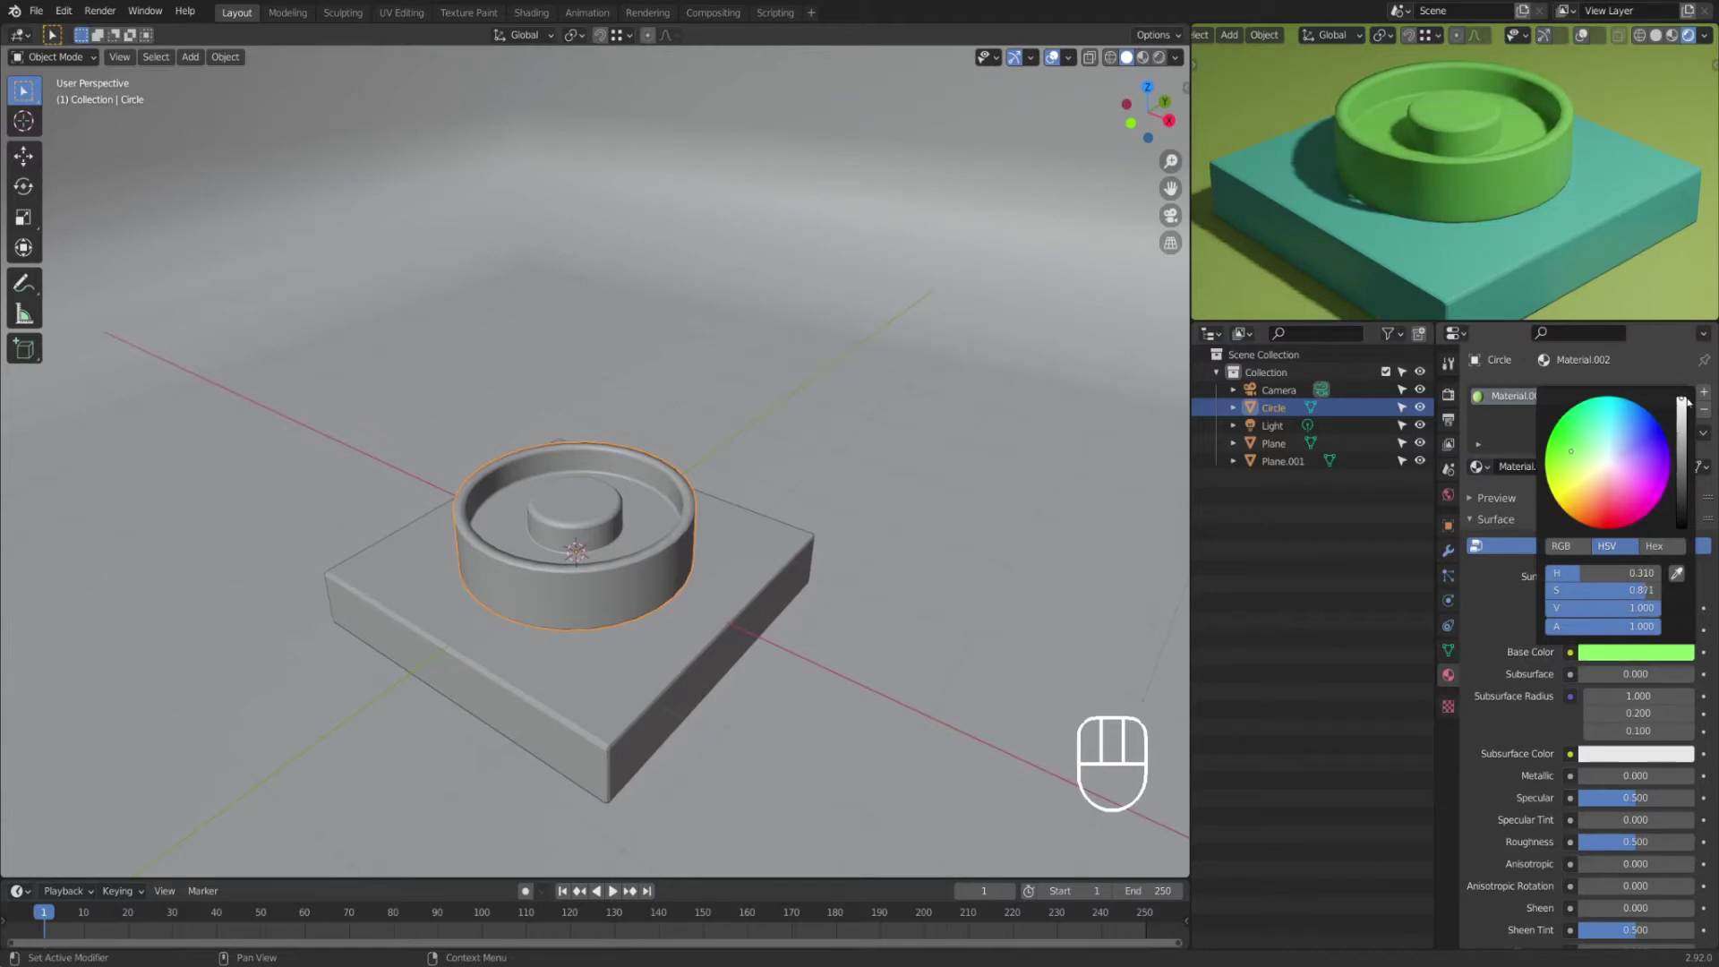
Step: Shift the round base's base color to a slightly cooler green and return the rendered preview to the camera view
scroll(1631, 240, "down", 4)
mouse_move(1595, 194)
middle_mouse_down("shift")
mouse_move(1592, 300)
mouse_move(1588, 193)
middle_mouse_up("shift")
scroll(1564, 274, "up", 1)
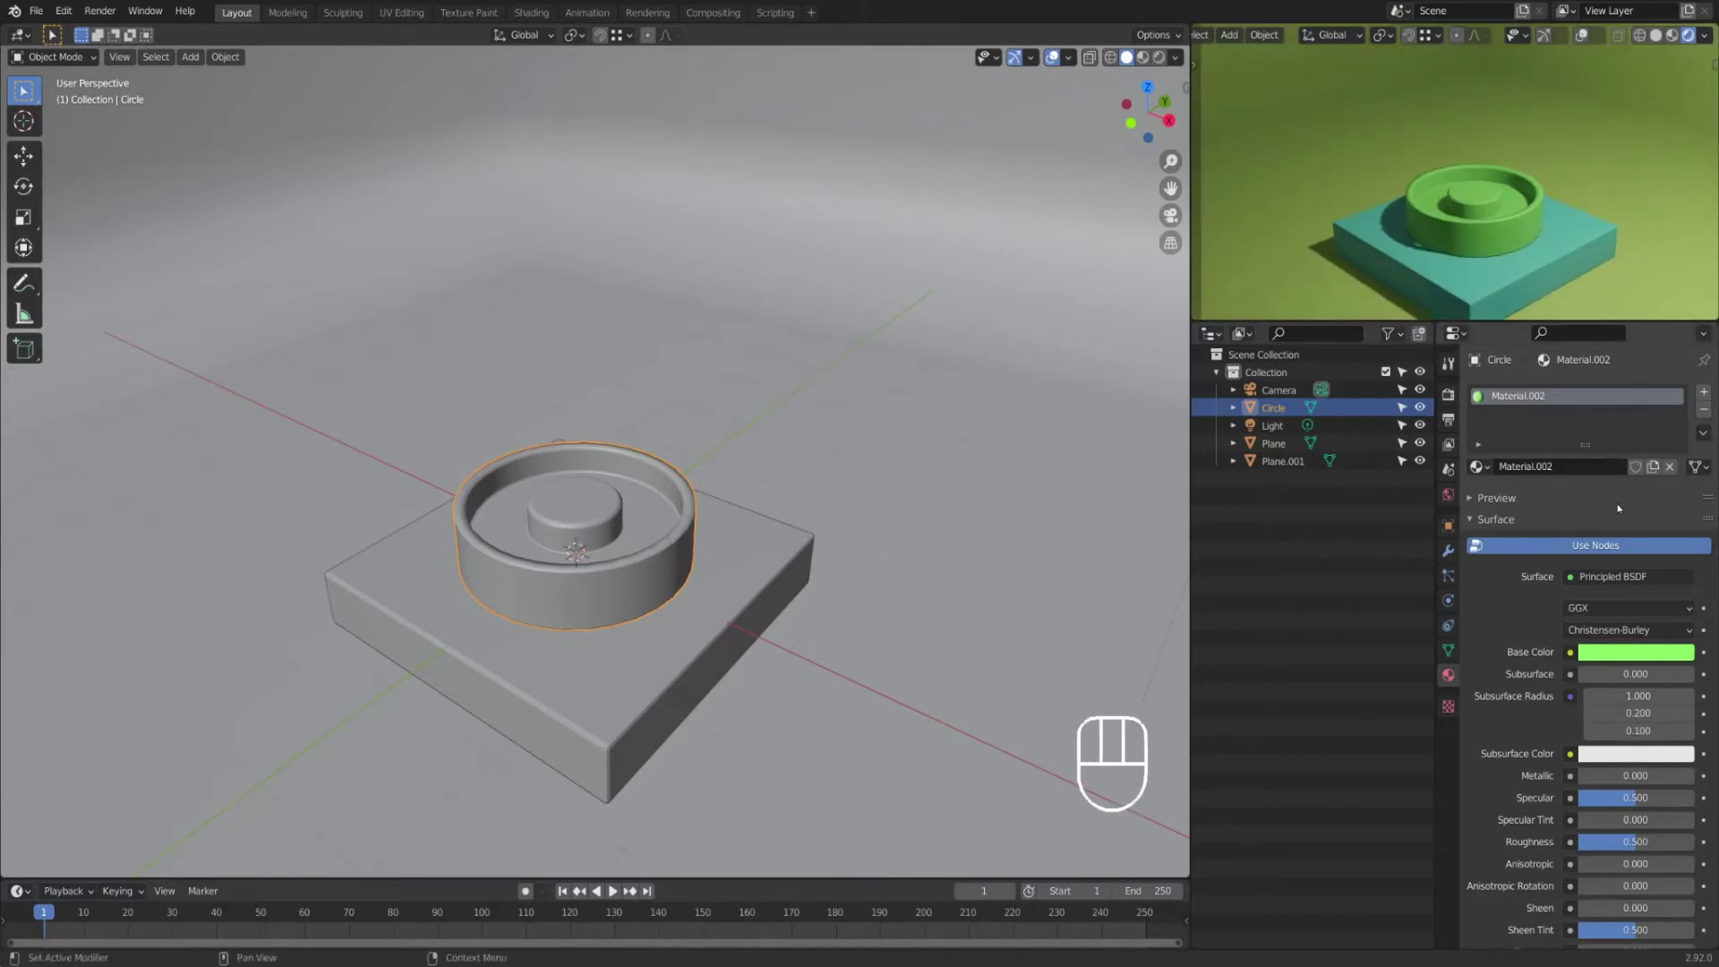
left_click_drag(1491, 469, 1522, 526)
left_click(1635, 653)
left_click_drag(1570, 445, 1580, 435)
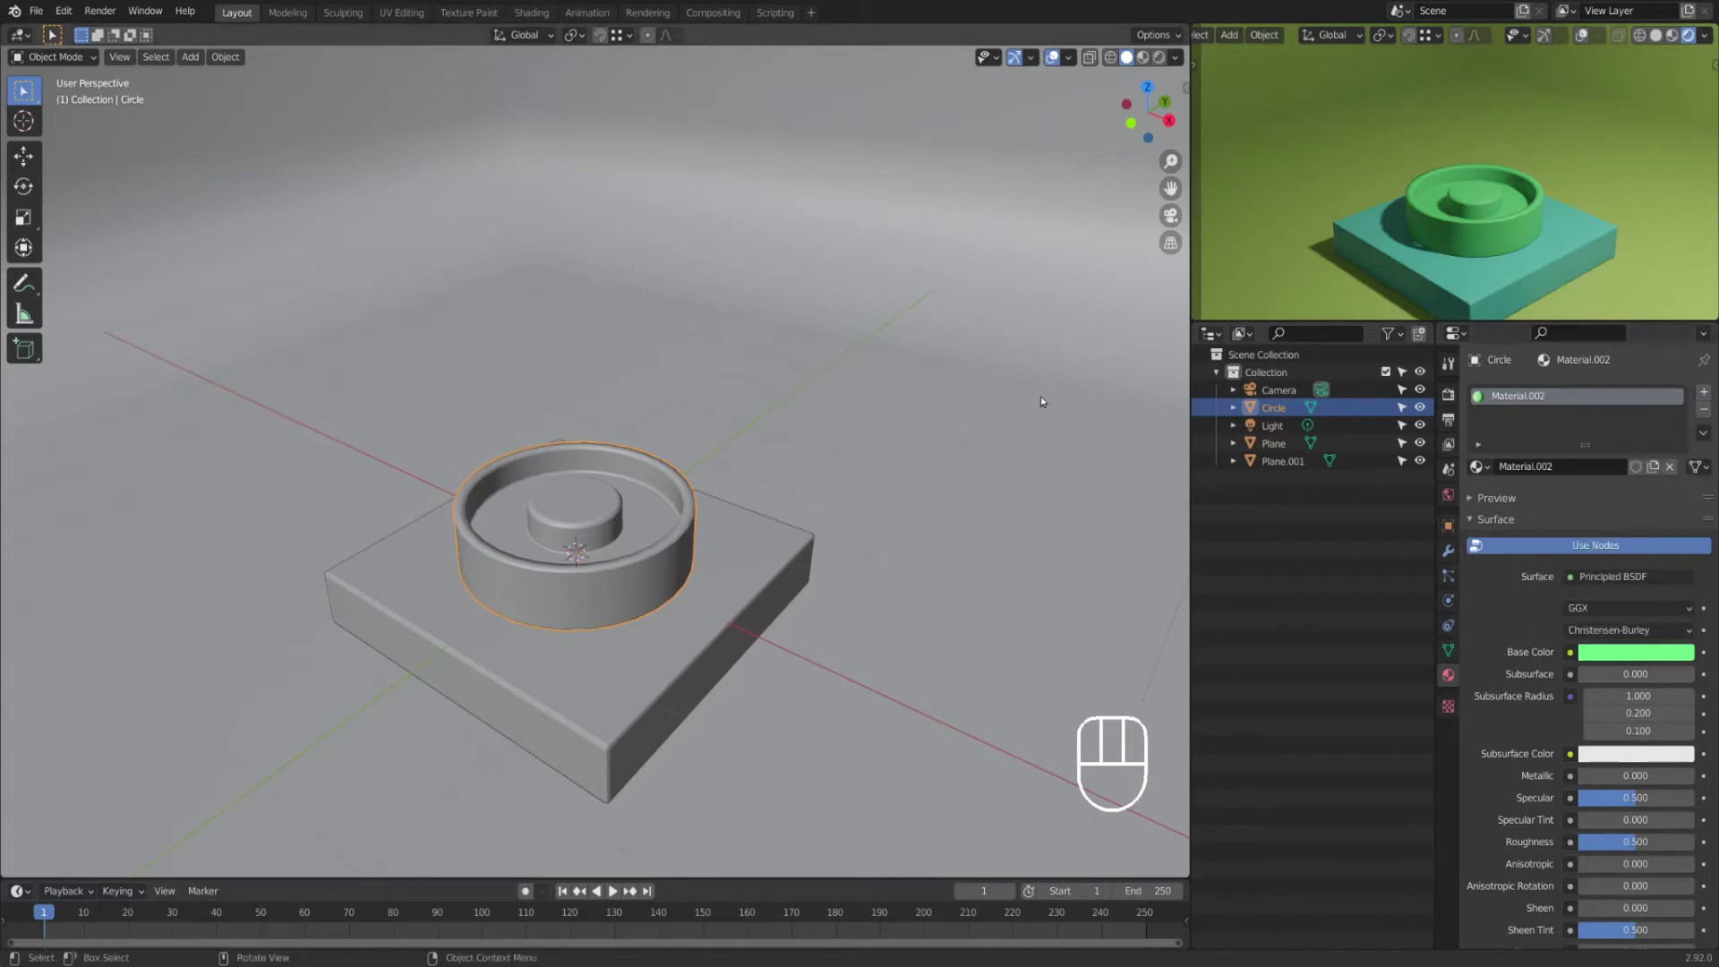
key("KP_0")
scroll(1468, 209, "up", 2)
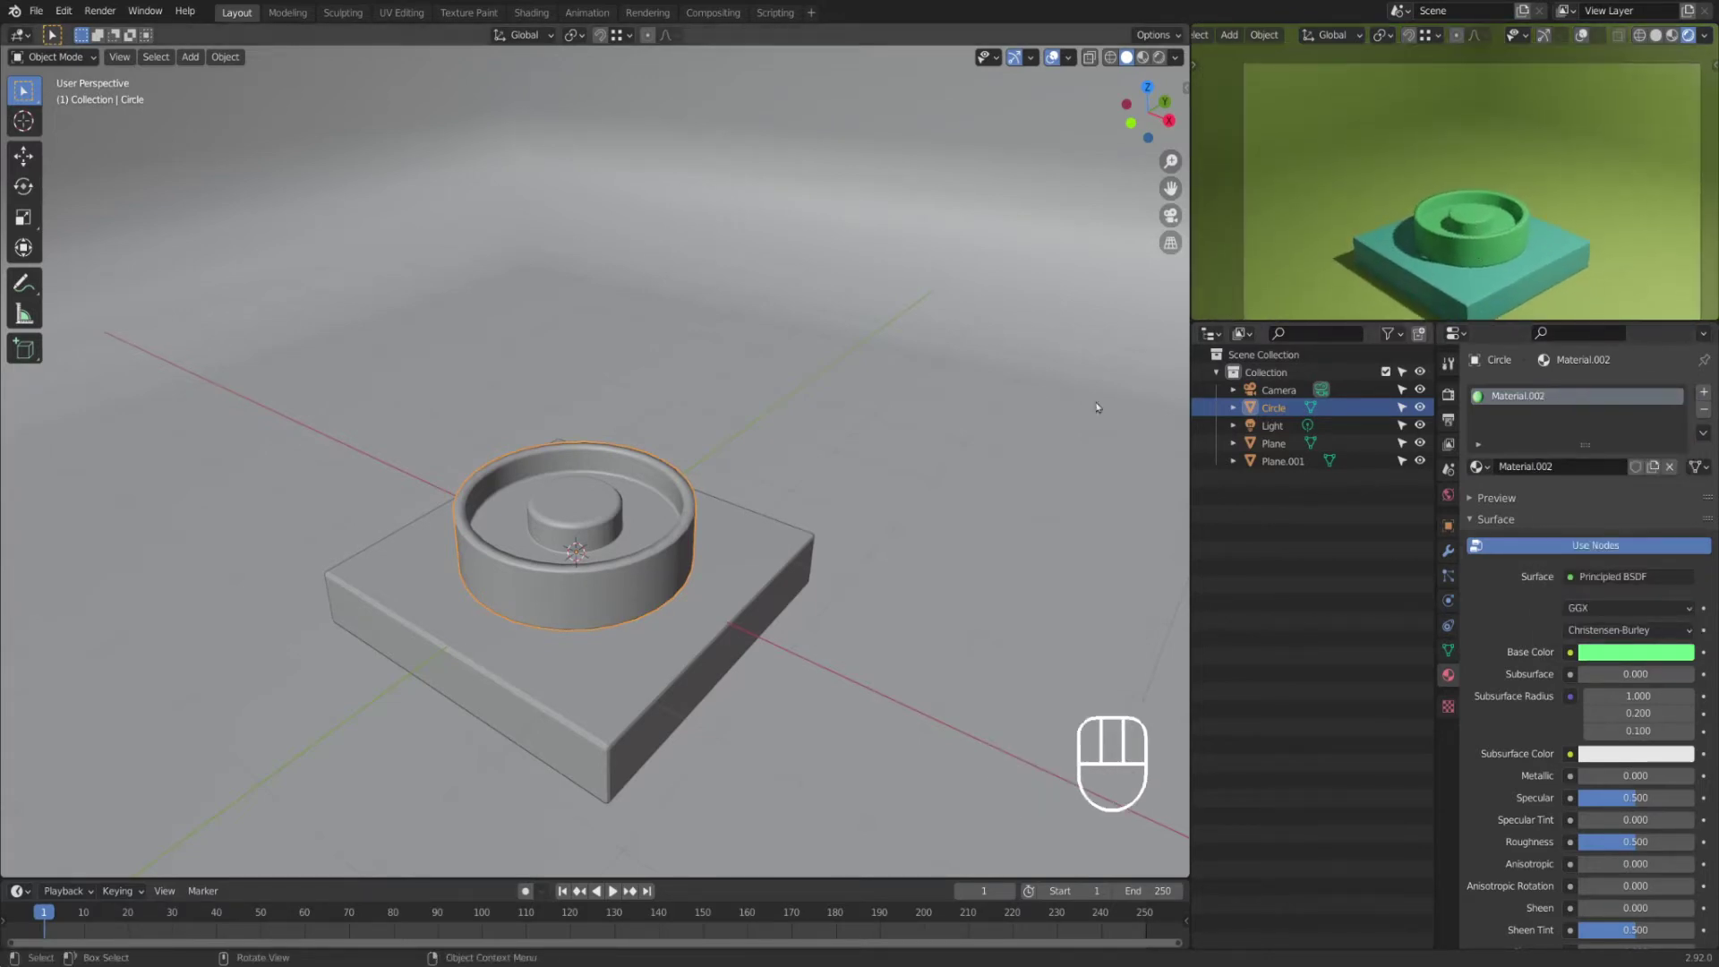
Step: Snap the 3D cursor to the centre of the central disc's top face on the round base, and return to Object Mode
left_click(1282, 461)
scroll(755, 571, "up", 2)
middle_click_drag(608, 537, 615, 523, "shift")
key("Tab")
key("Tab")
left_click(615, 523)
key("Tab")
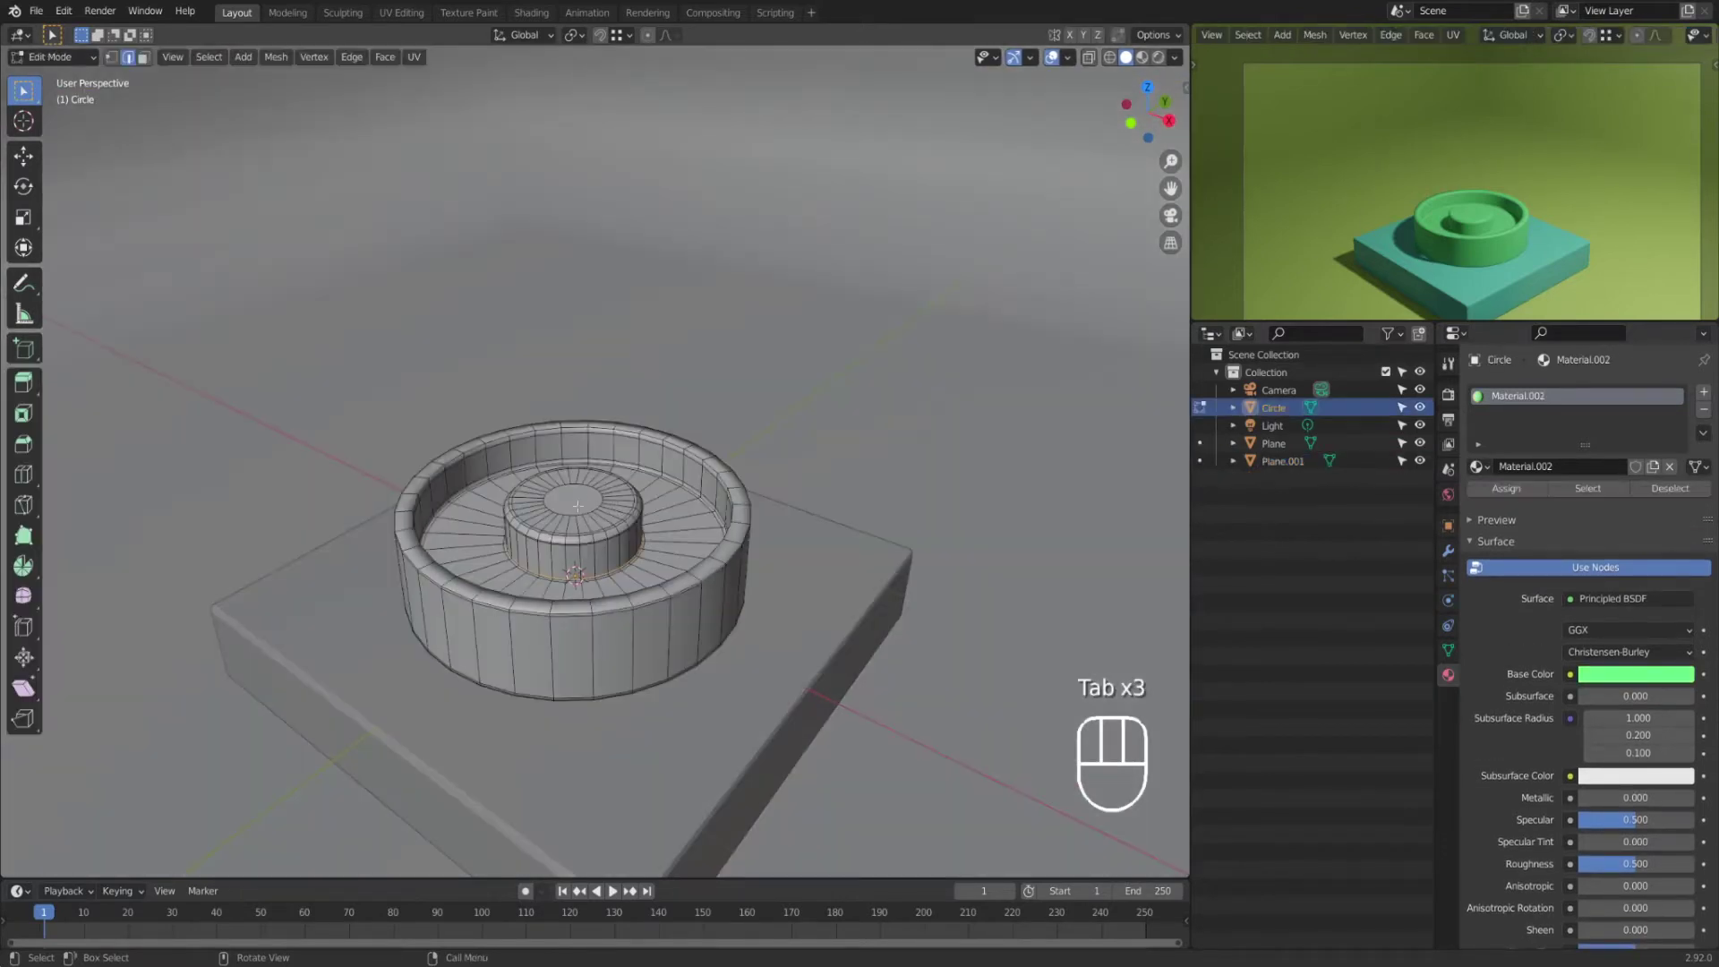
left_click(594, 507)
key("shift+s")
left_click(828, 615)
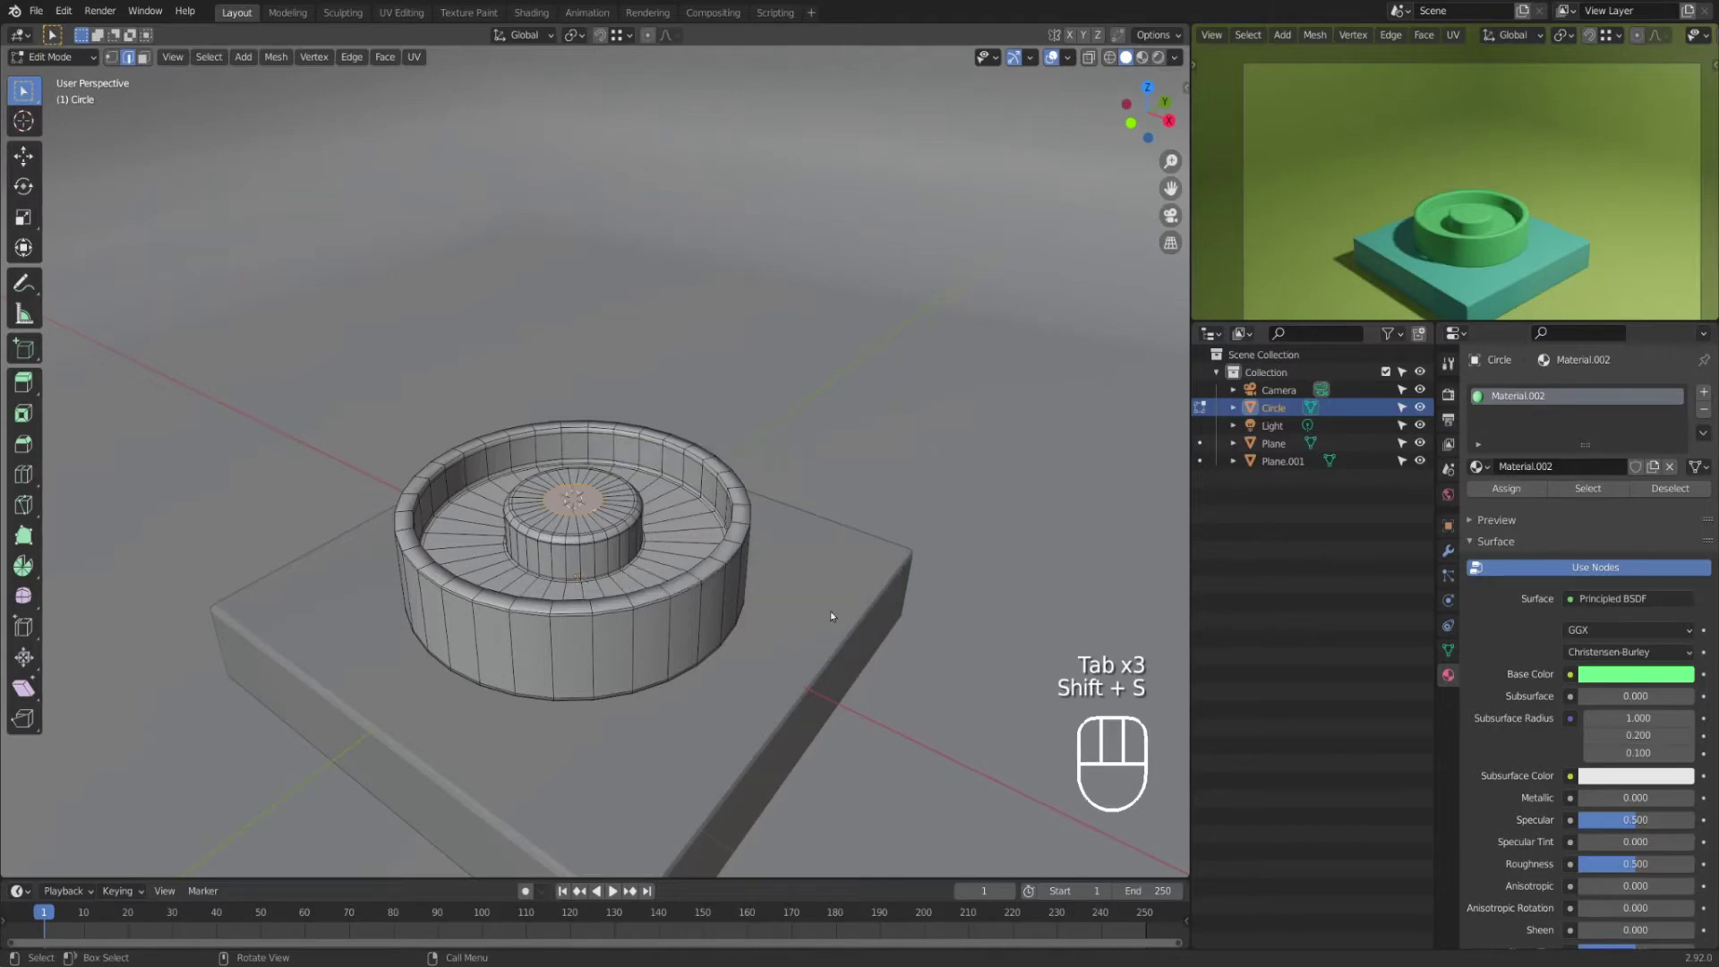
key("Tab")
Step: Add a Single Vert mesh object at the 3D cursor on top of the central disc
middle_click_drag(600, 543, 607, 508)
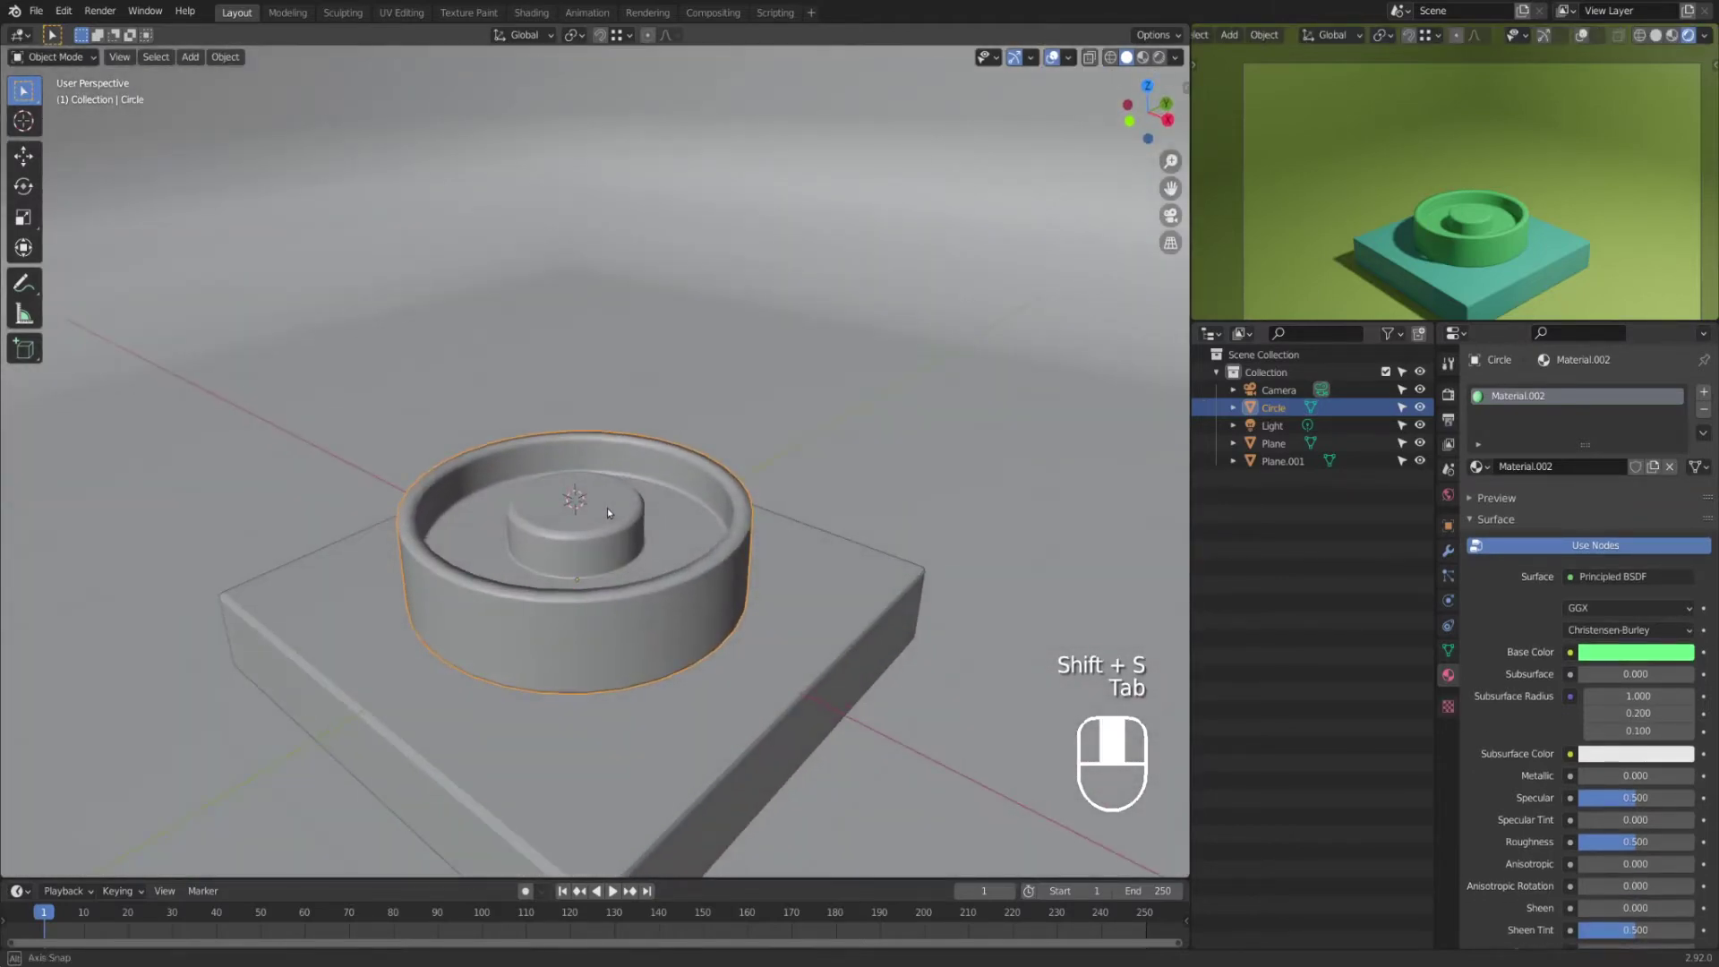
key("shift+a")
mouse_move(614, 506)
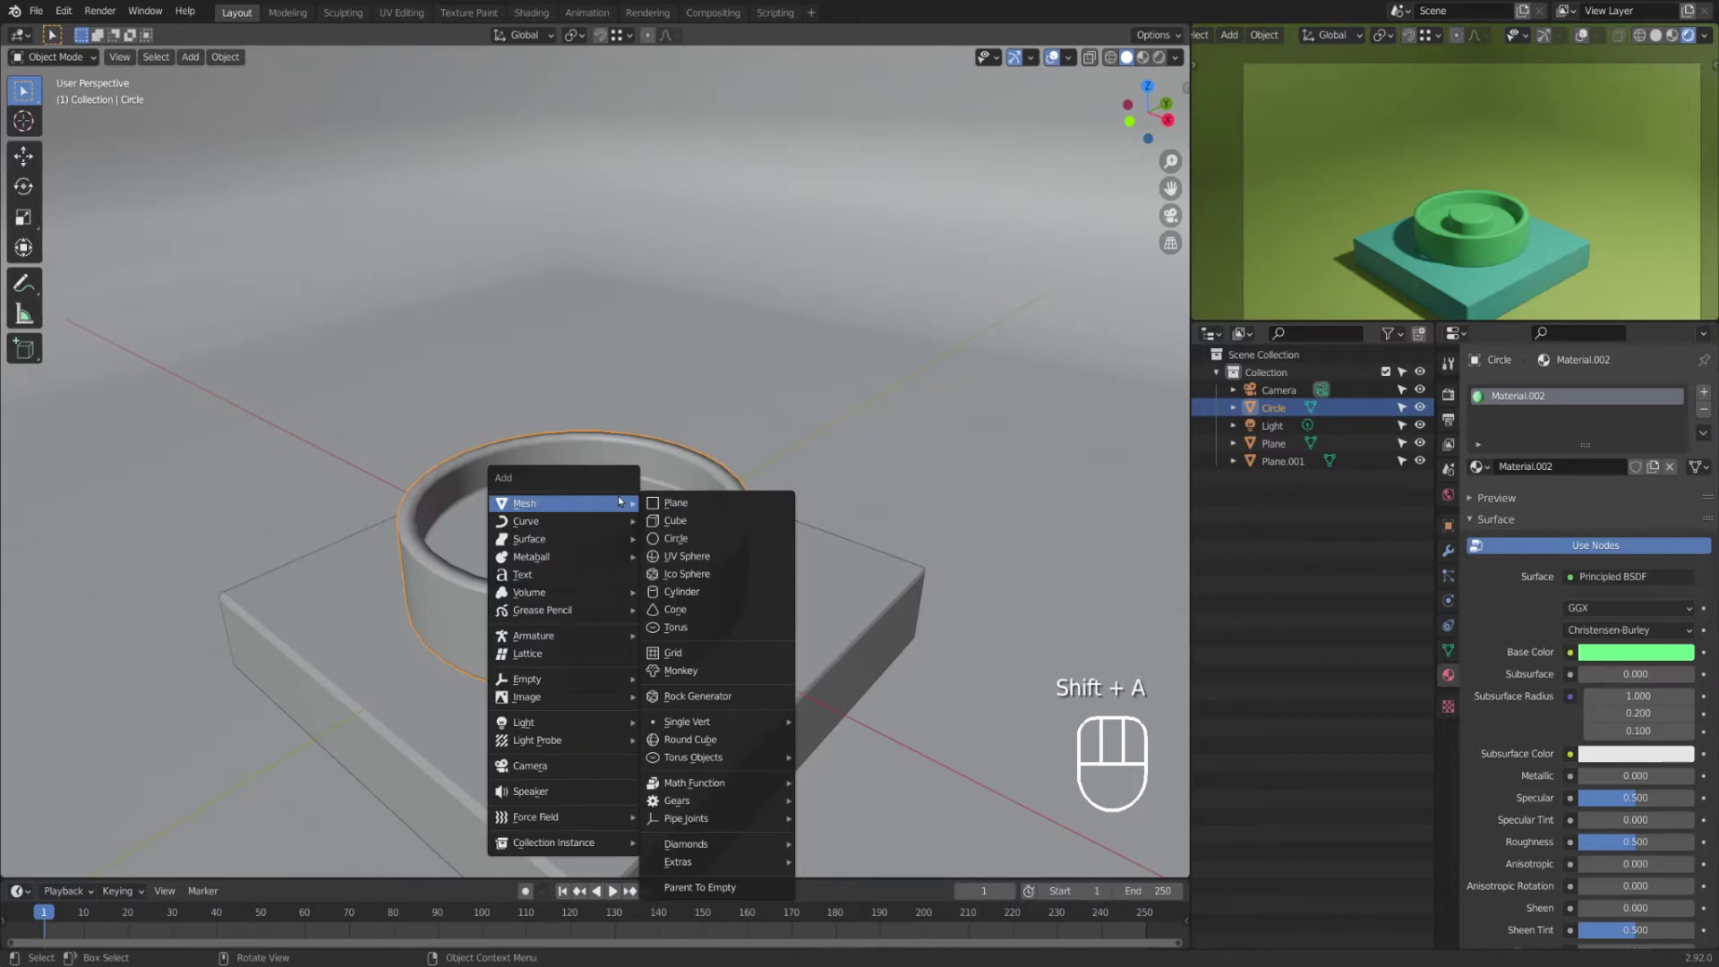
key("shift+a")
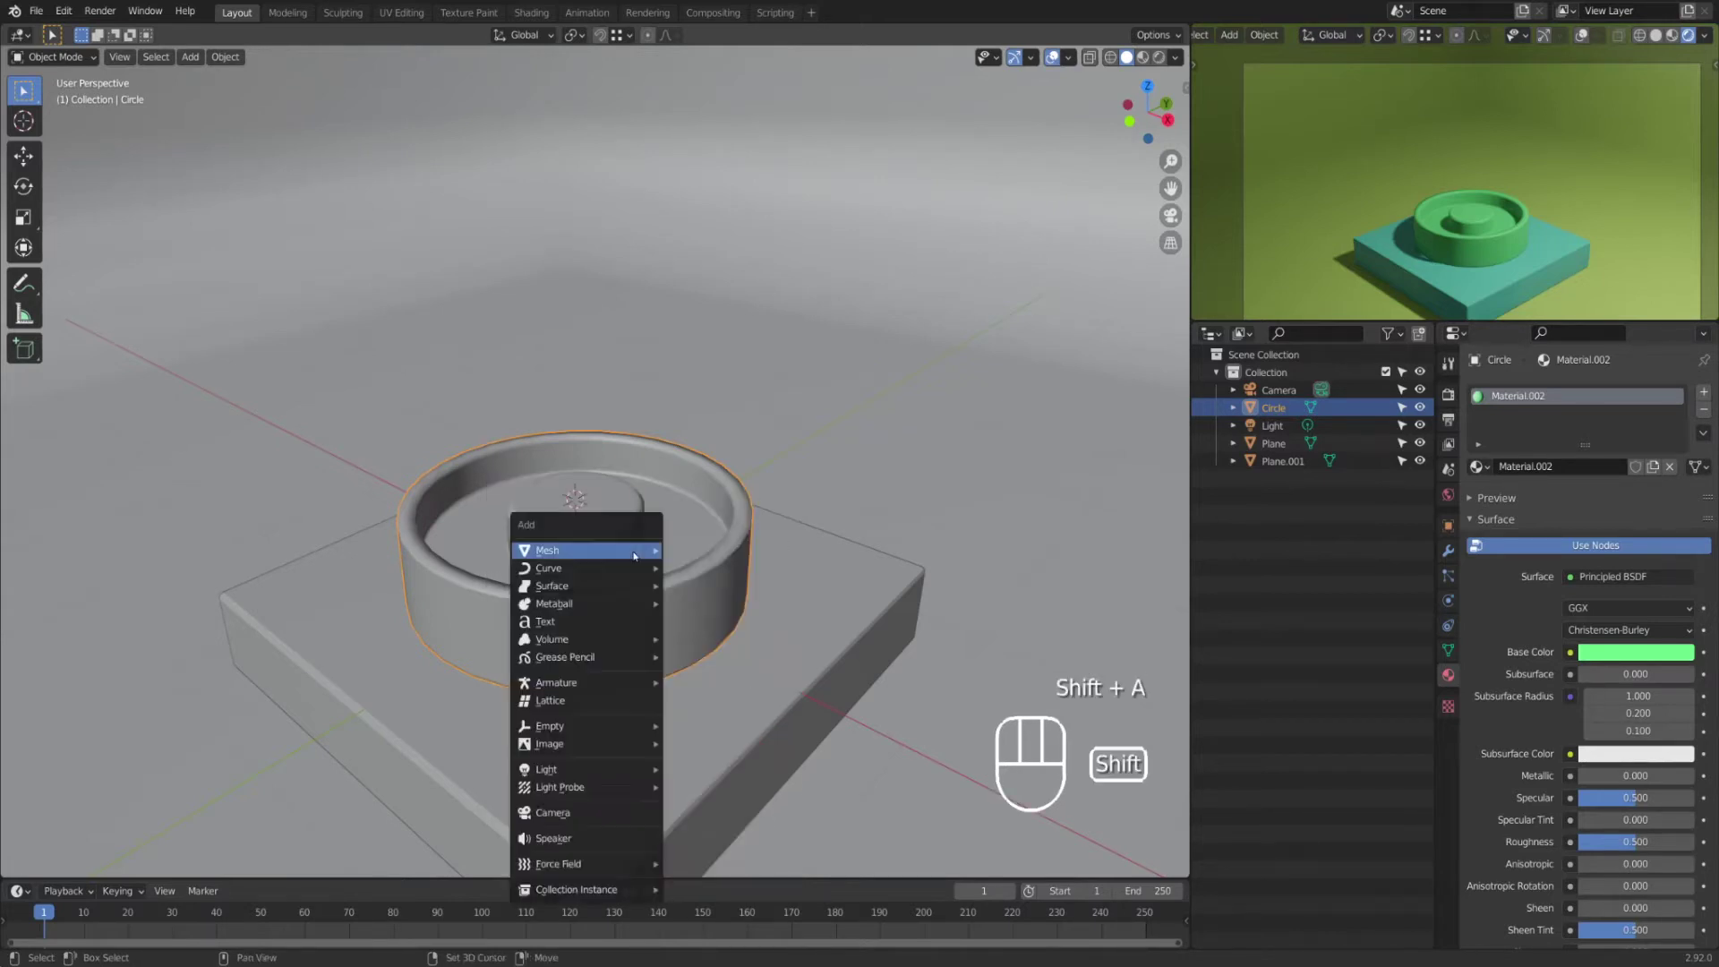
mouse_move(631, 555)
mouse_move(787, 384)
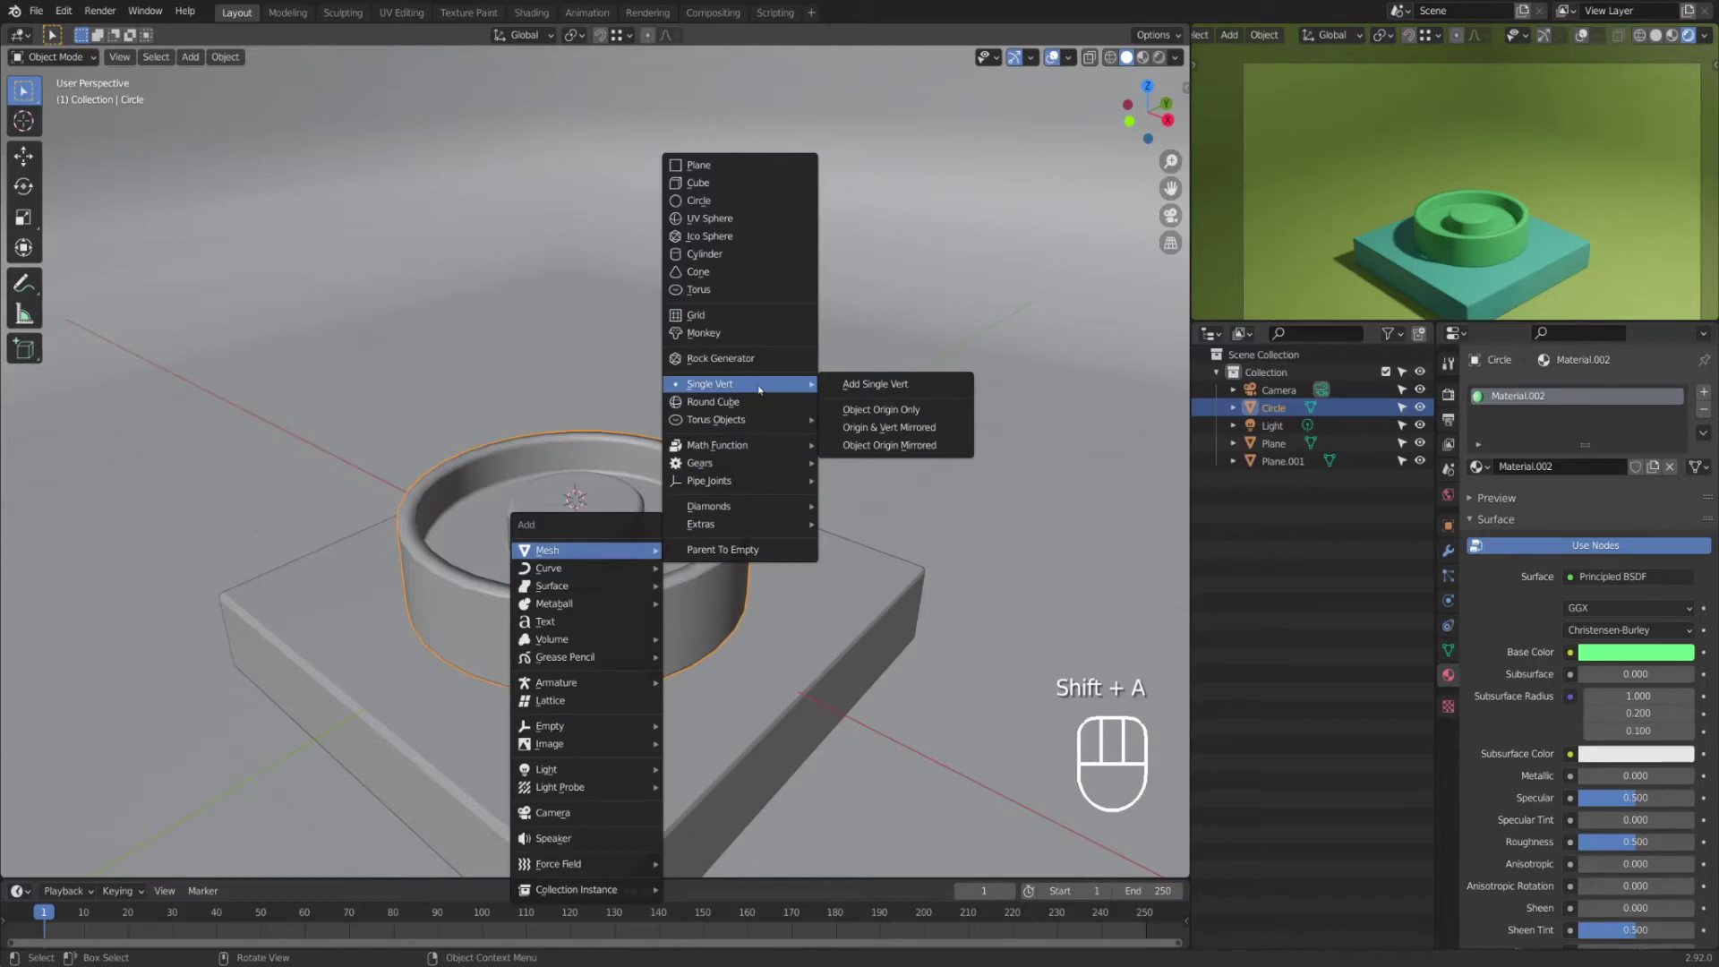
left_click(893, 385)
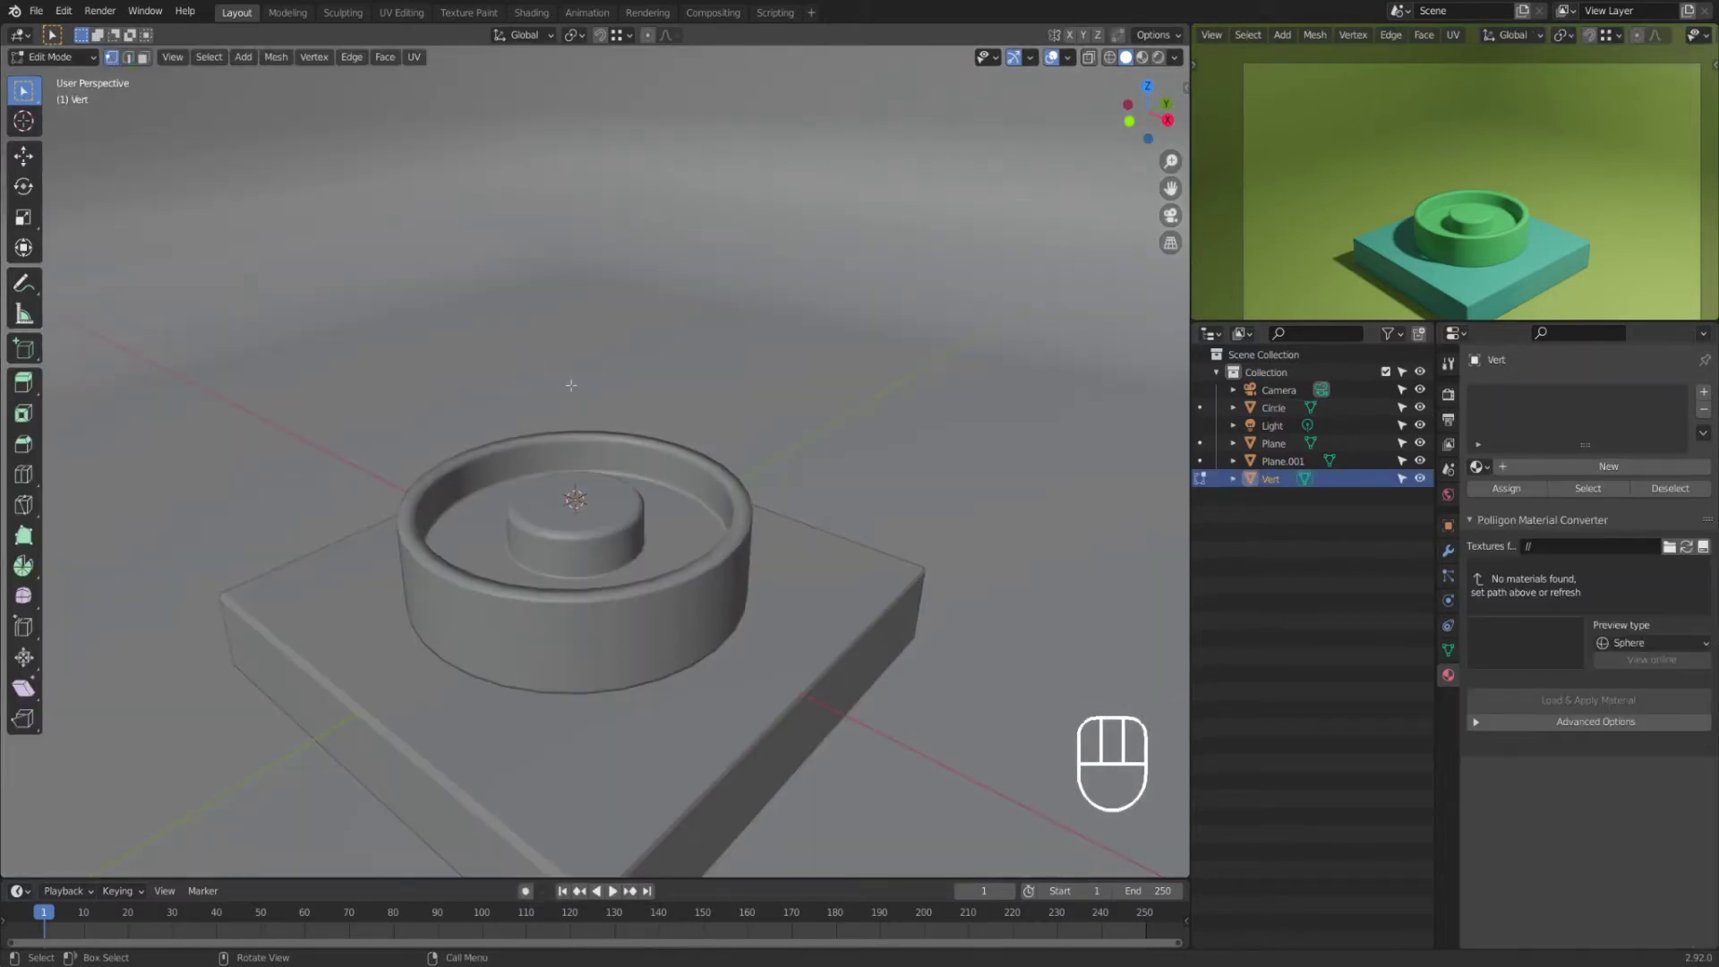
Step: In front view, extrude the vertex upward about 0.29 m, then onward into a bent trunk and a left branch with an upright twig
key("KP_1")
scroll(578, 421, "up", 2)
middle_click_drag(626, 447, 667, 621, "shift")
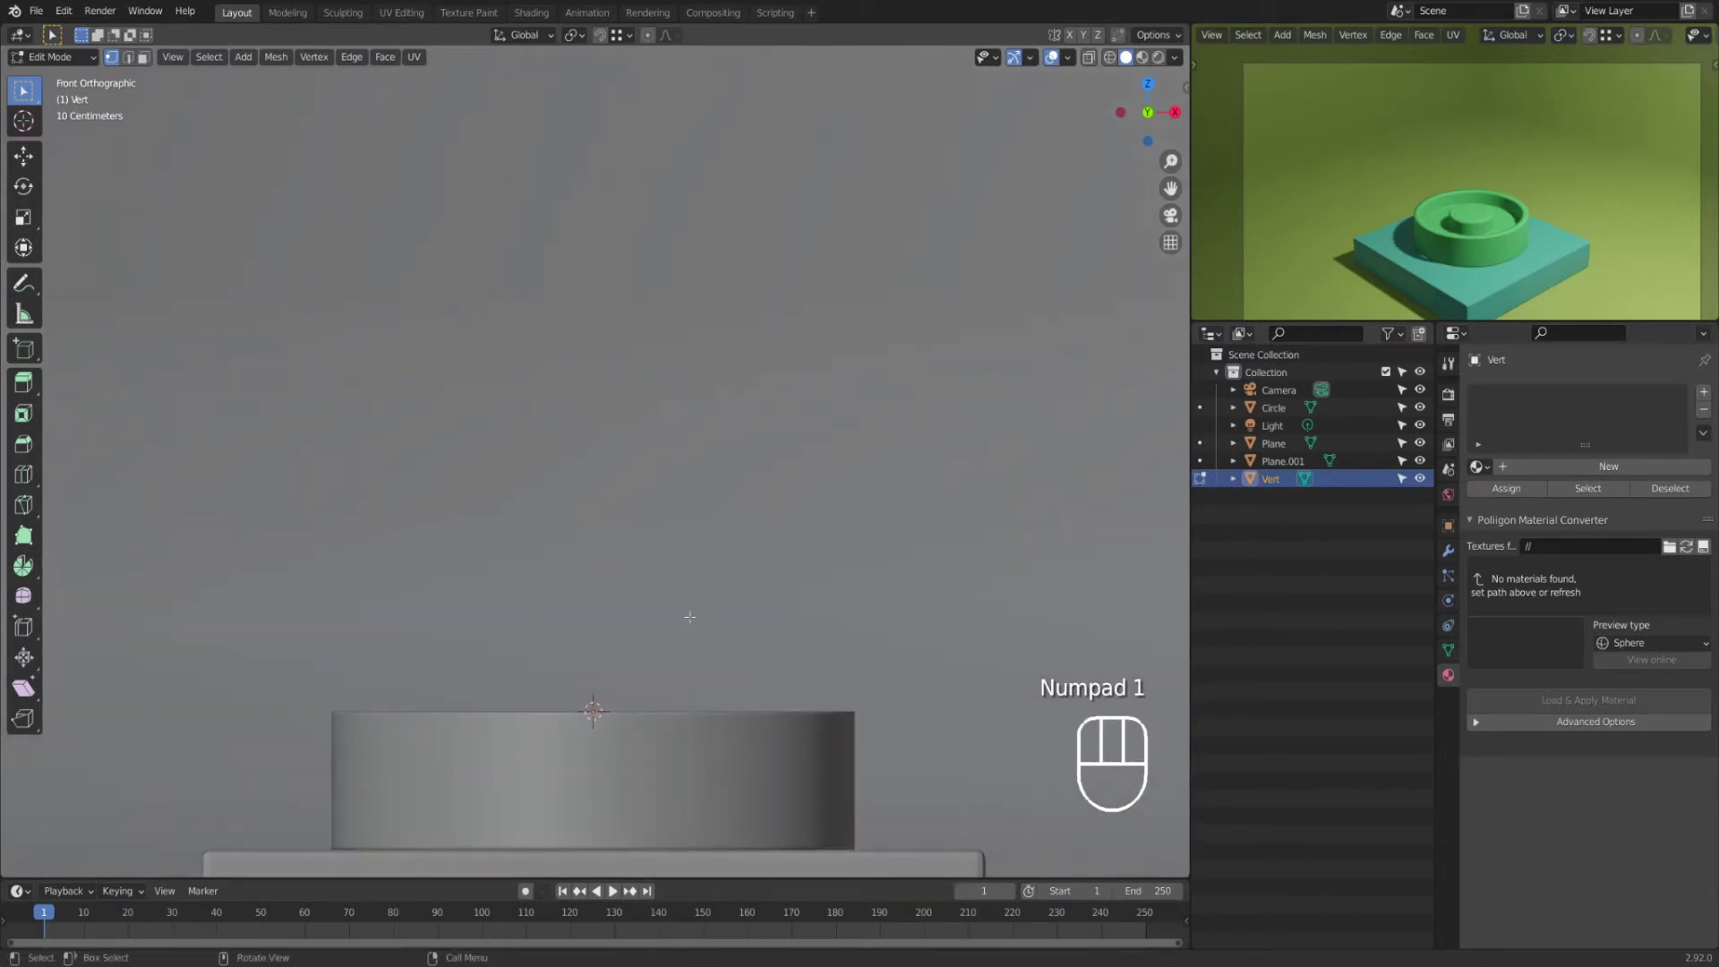
key("e")
left_click(659, 580)
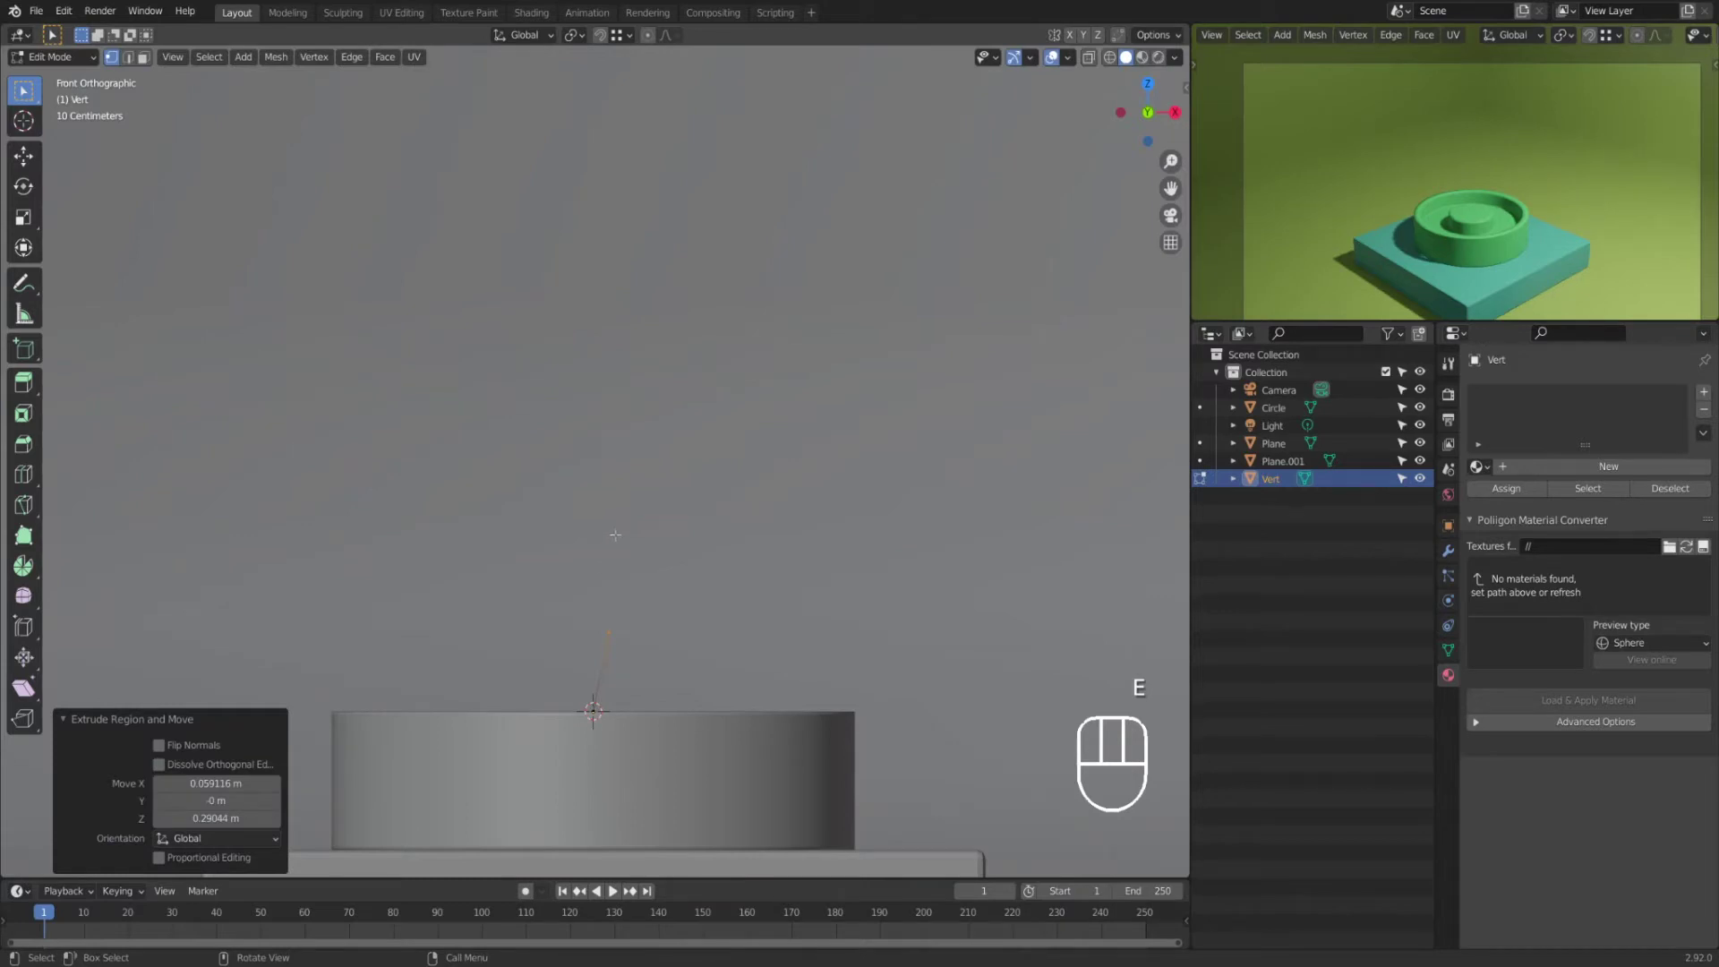
right_click(585, 554, "ctrl")
right_click(531, 457, "ctrl")
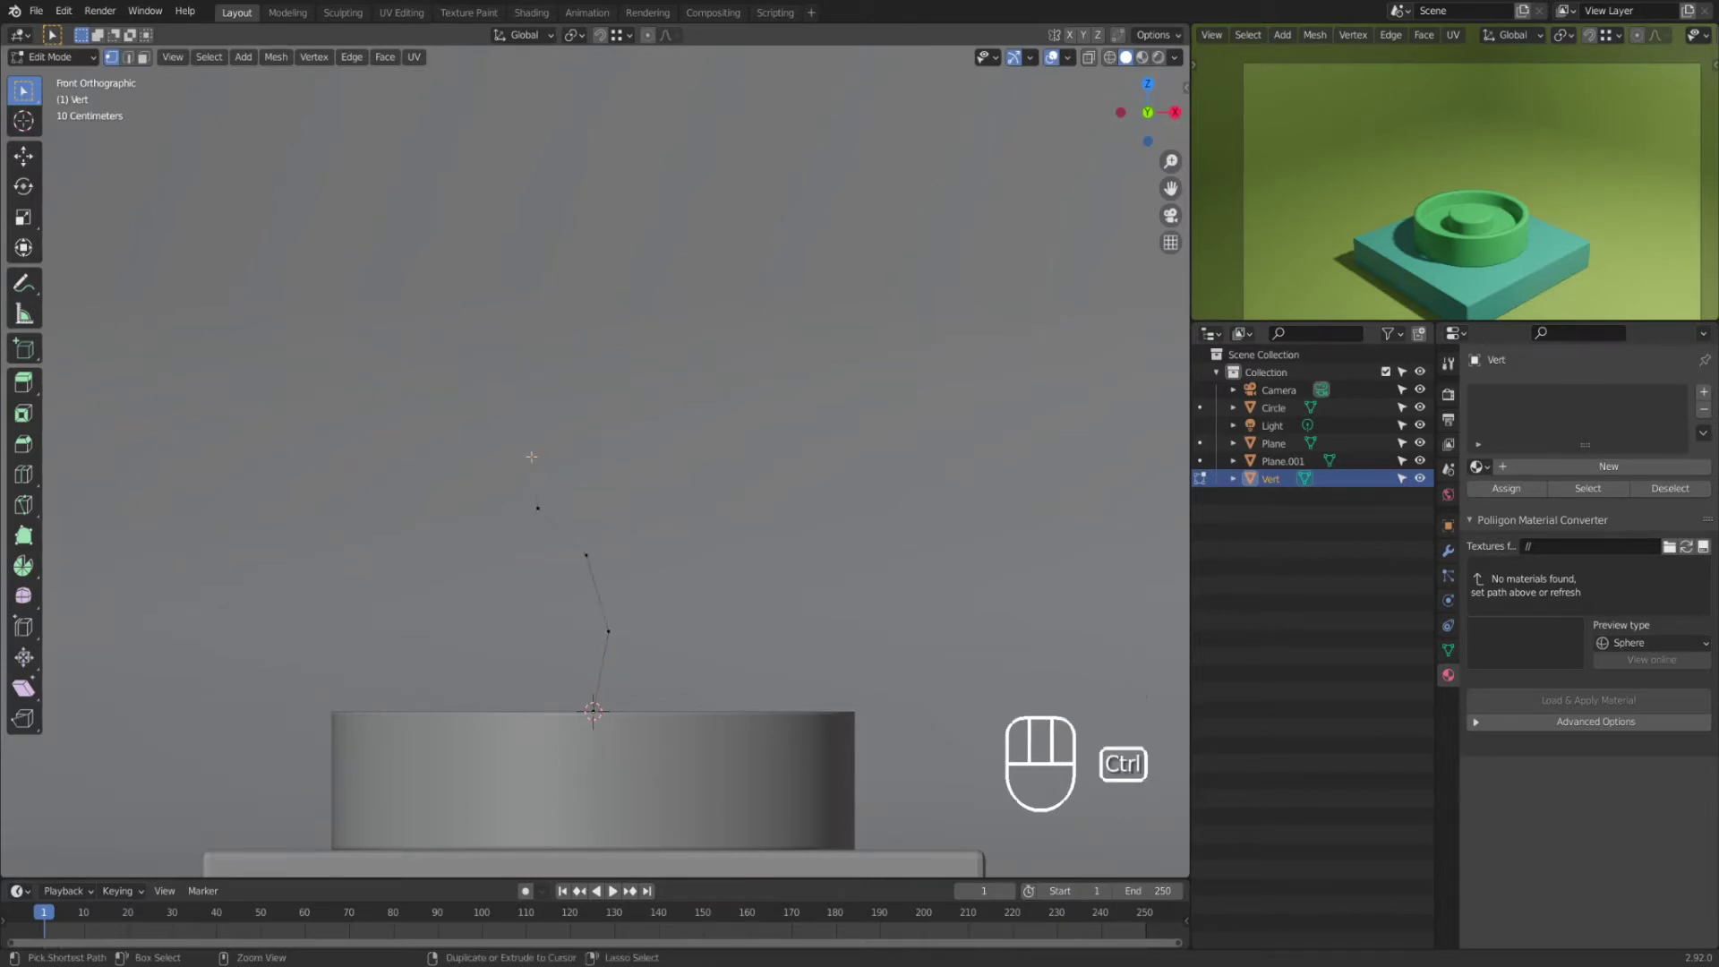
Step: Extrude a second twig on the left branch and grow a right branch from the trunk ending in two twigs
right_click(496, 505, "ctrl")
right_click(666, 459, "ctrl")
right_click(660, 424, "ctrl")
left_click(667, 460)
right_click(709, 459, "ctrl")
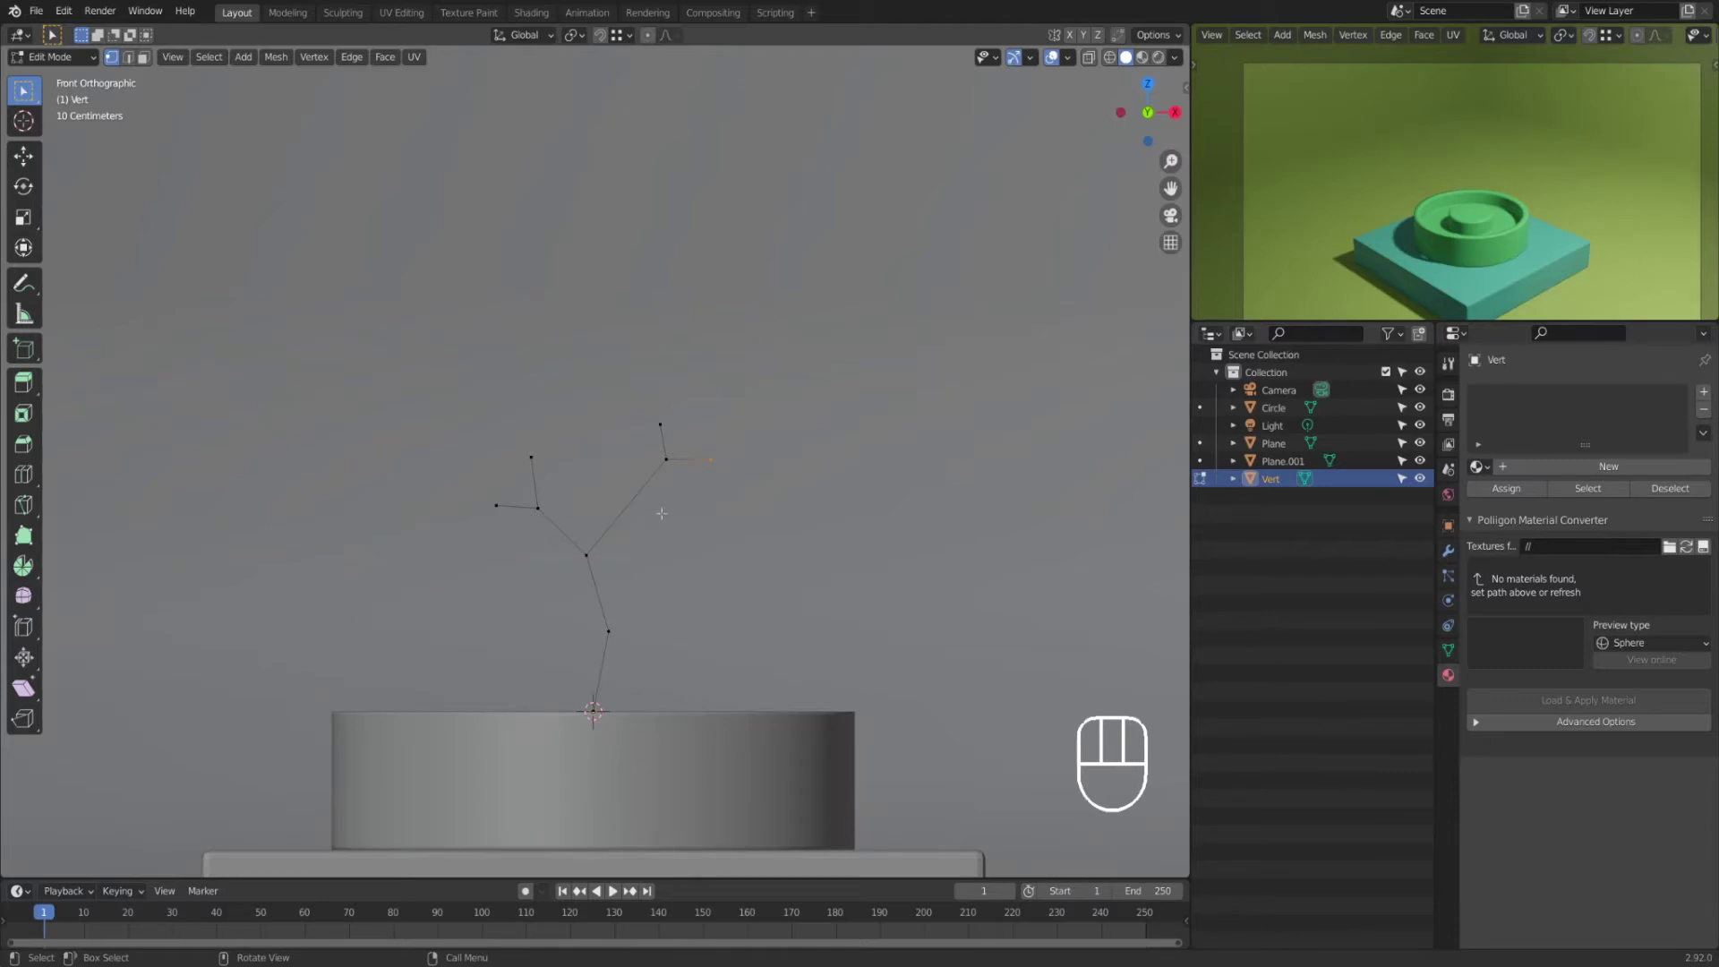
Step: Subdivide the edge between the trunk fork and the right branch's fork
left_click(587, 555, "shift")
left_click(667, 460, "shift")
right_click(678, 503)
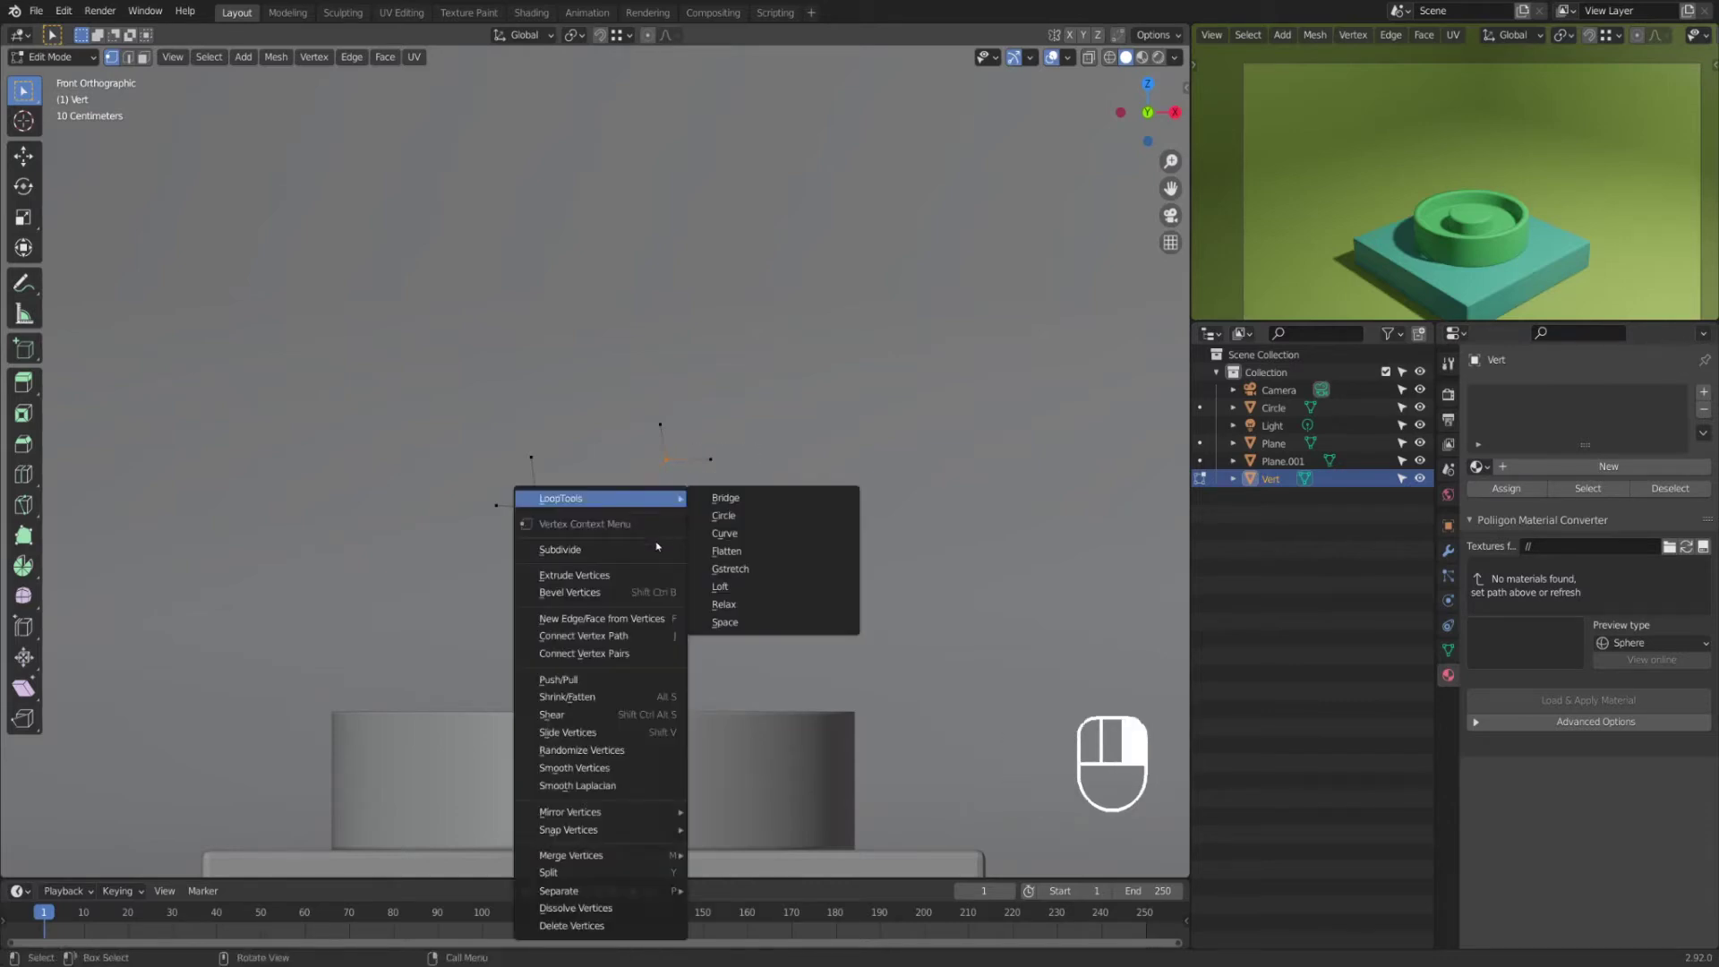
left_click(678, 545)
left_click(658, 531)
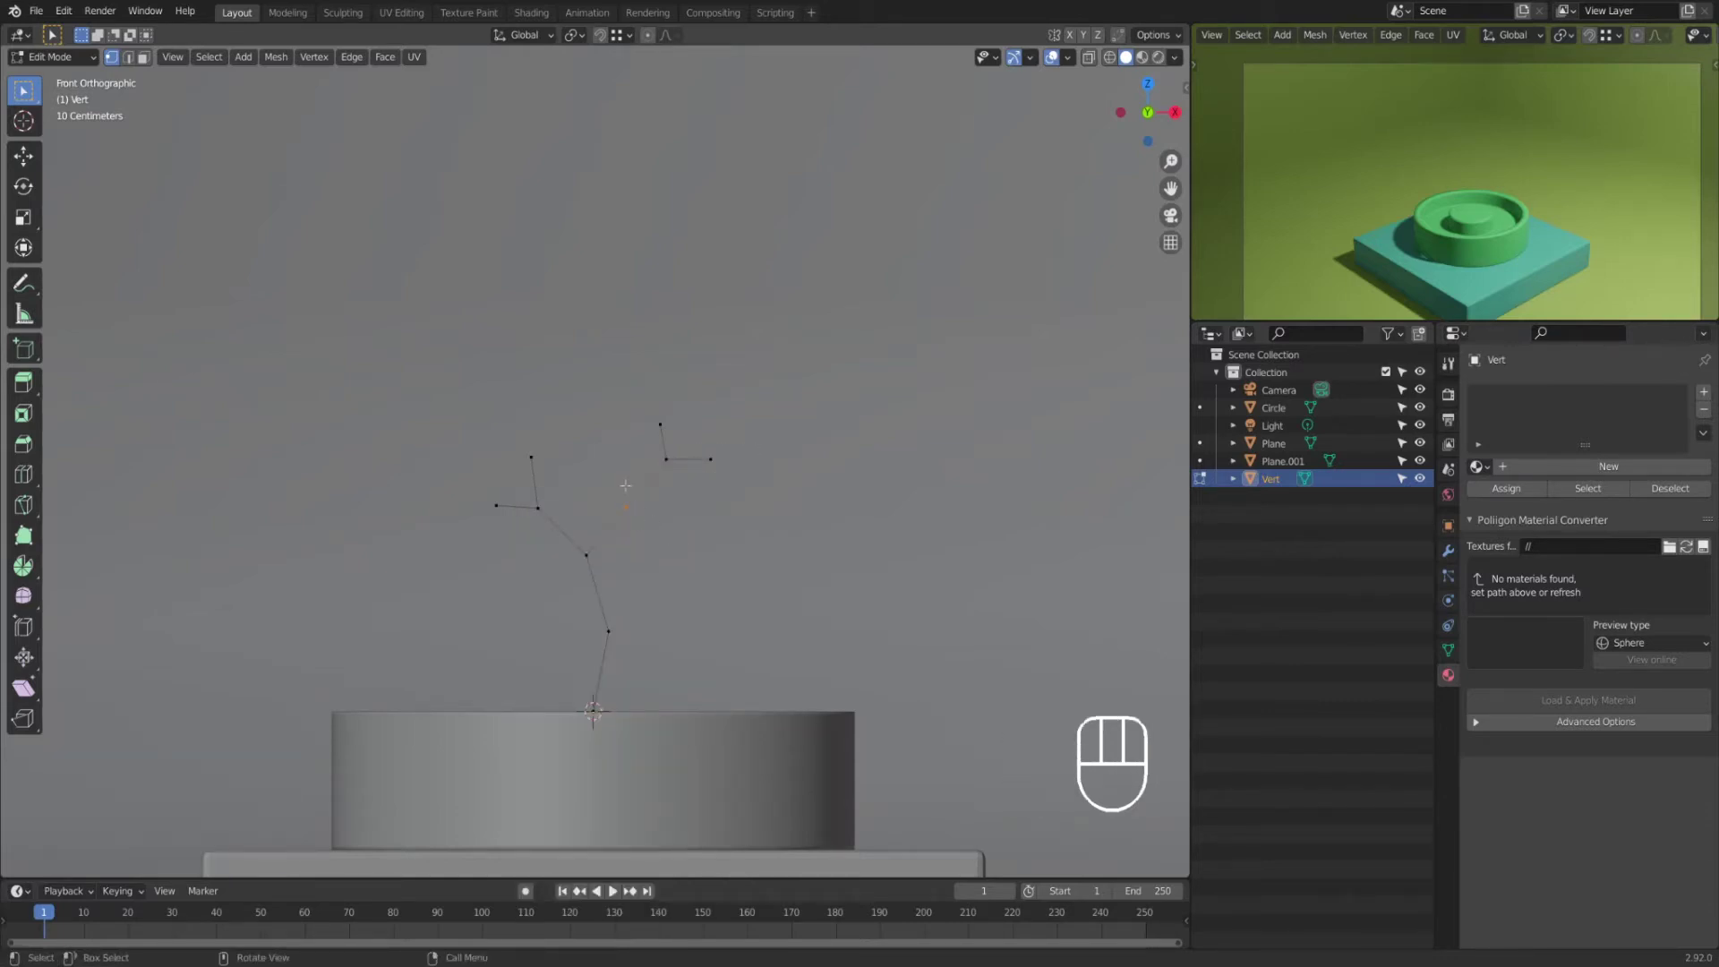
Step: In right side view, extrude a forked side branch with twigs from the right branch's middle vertex
key("KP_3")
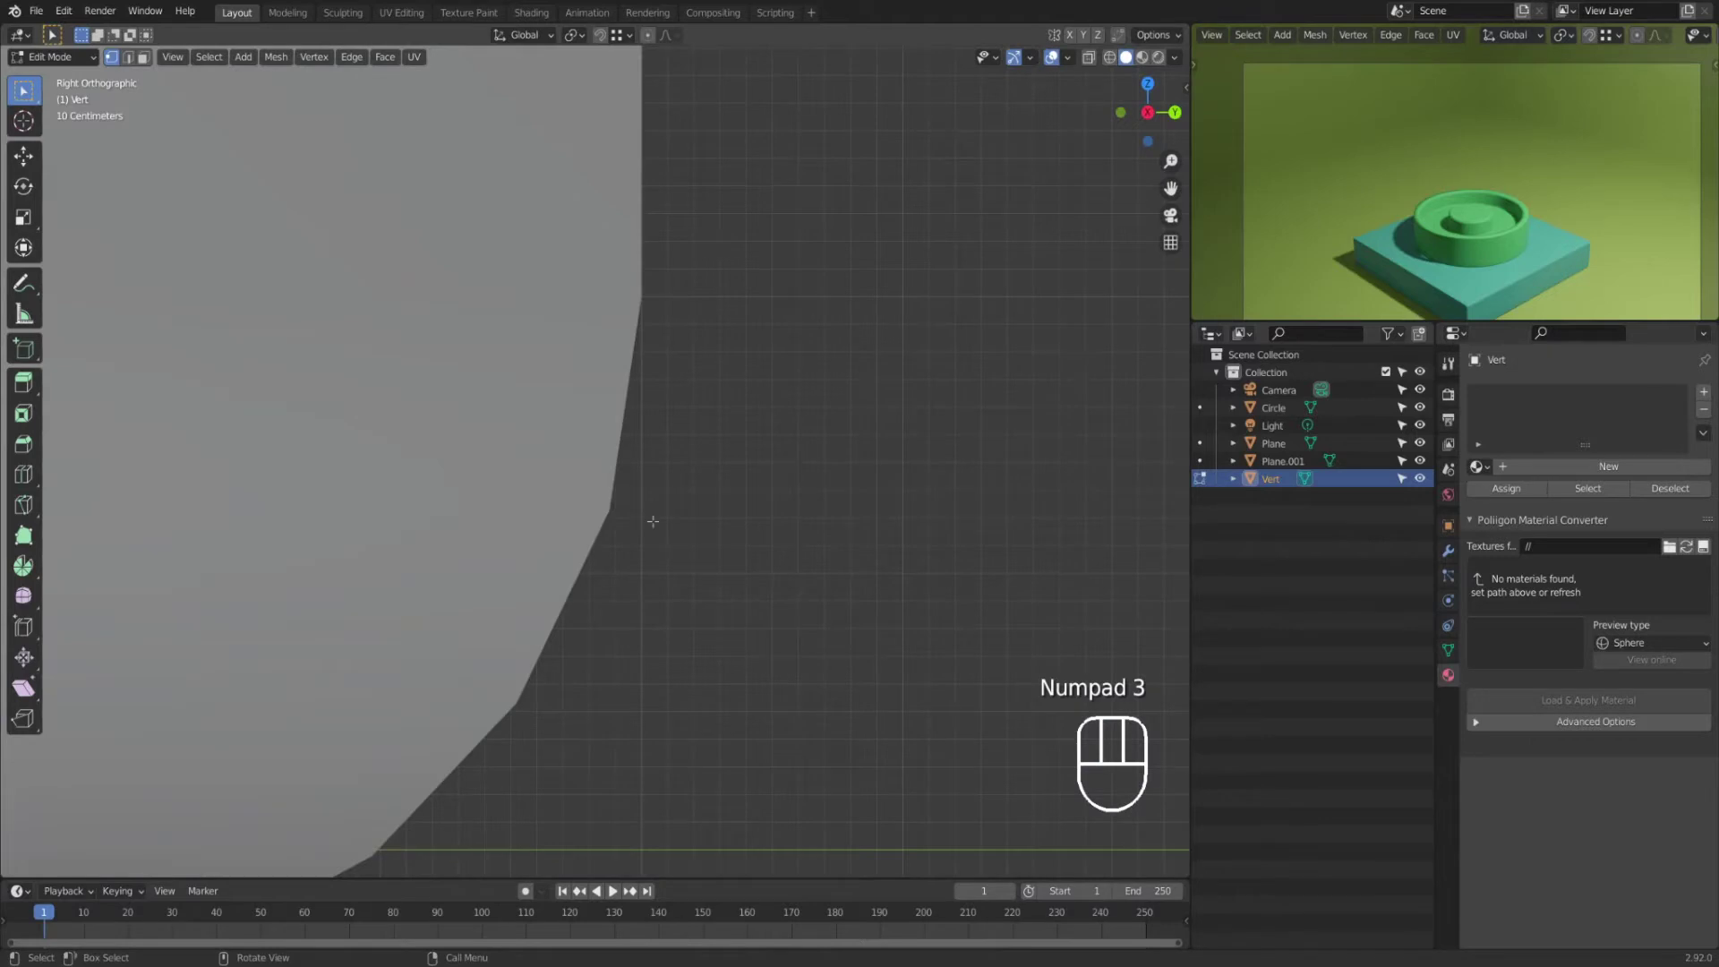
scroll(581, 445, "down", 5)
middle_click_drag(581, 446, 735, 618, "shift")
scroll(342, 613, "up", 4)
middle_click_drag(342, 613, 459, 597, "shift")
scroll(459, 597, "down", 4)
scroll(594, 511, "up", 8)
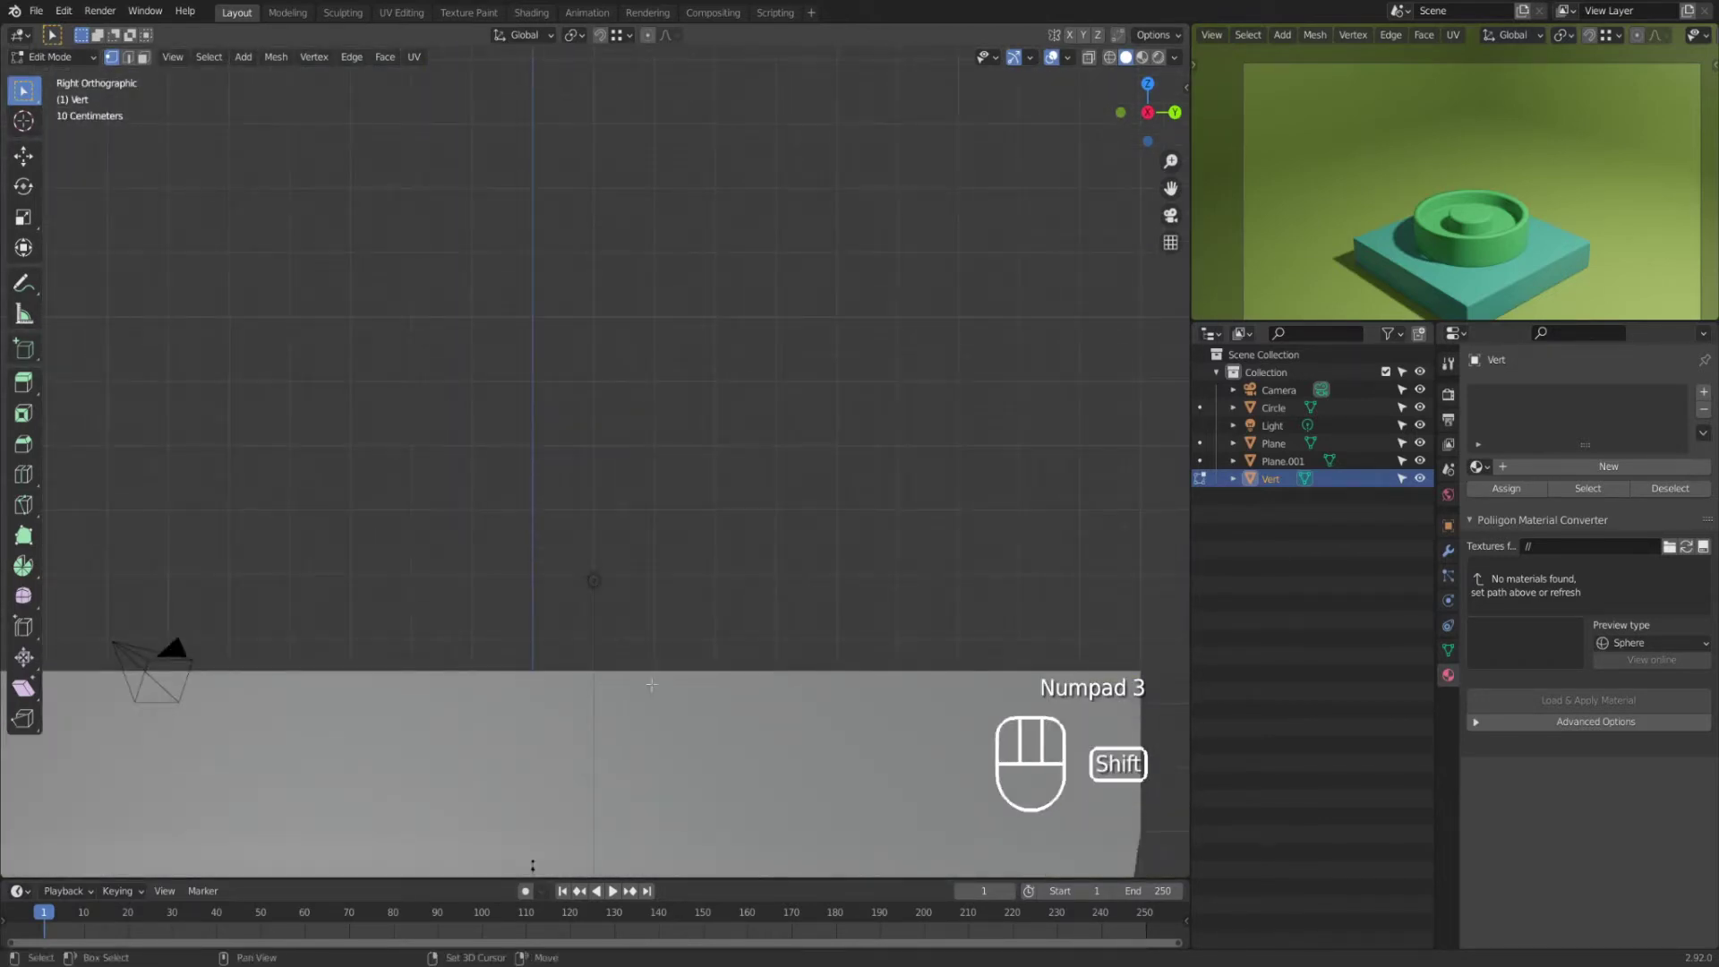
scroll(613, 581, "down", 3, "shift")
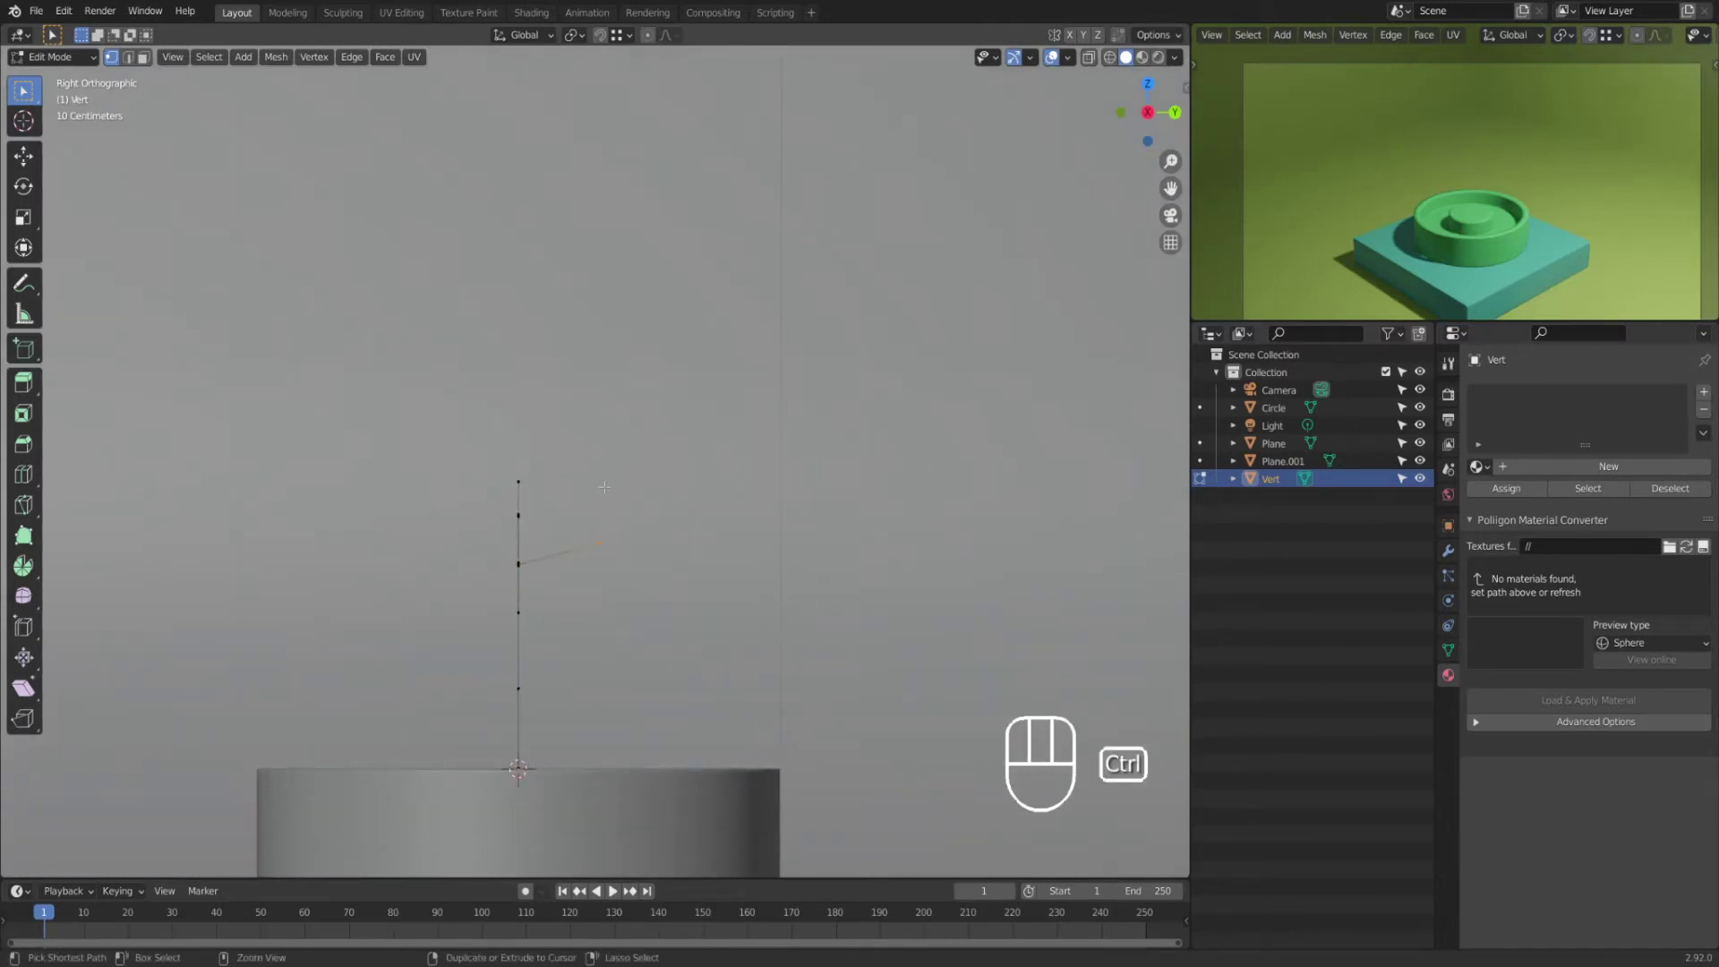
left_click(615, 545)
Step: Box-select the side branch's outer vertices, move them to a new position, and return to Object Mode
left_click_drag(574, 479, 669, 573)
key("g")
left_click(632, 577)
scroll(653, 607, "down", 3)
middle_click_drag(653, 607, 564, 577)
scroll(608, 608, "down", 4)
scroll(743, 600, "up", 4)
scroll(743, 600, "up", 4)
middle_click_drag(743, 599, 600, 538, "shift")
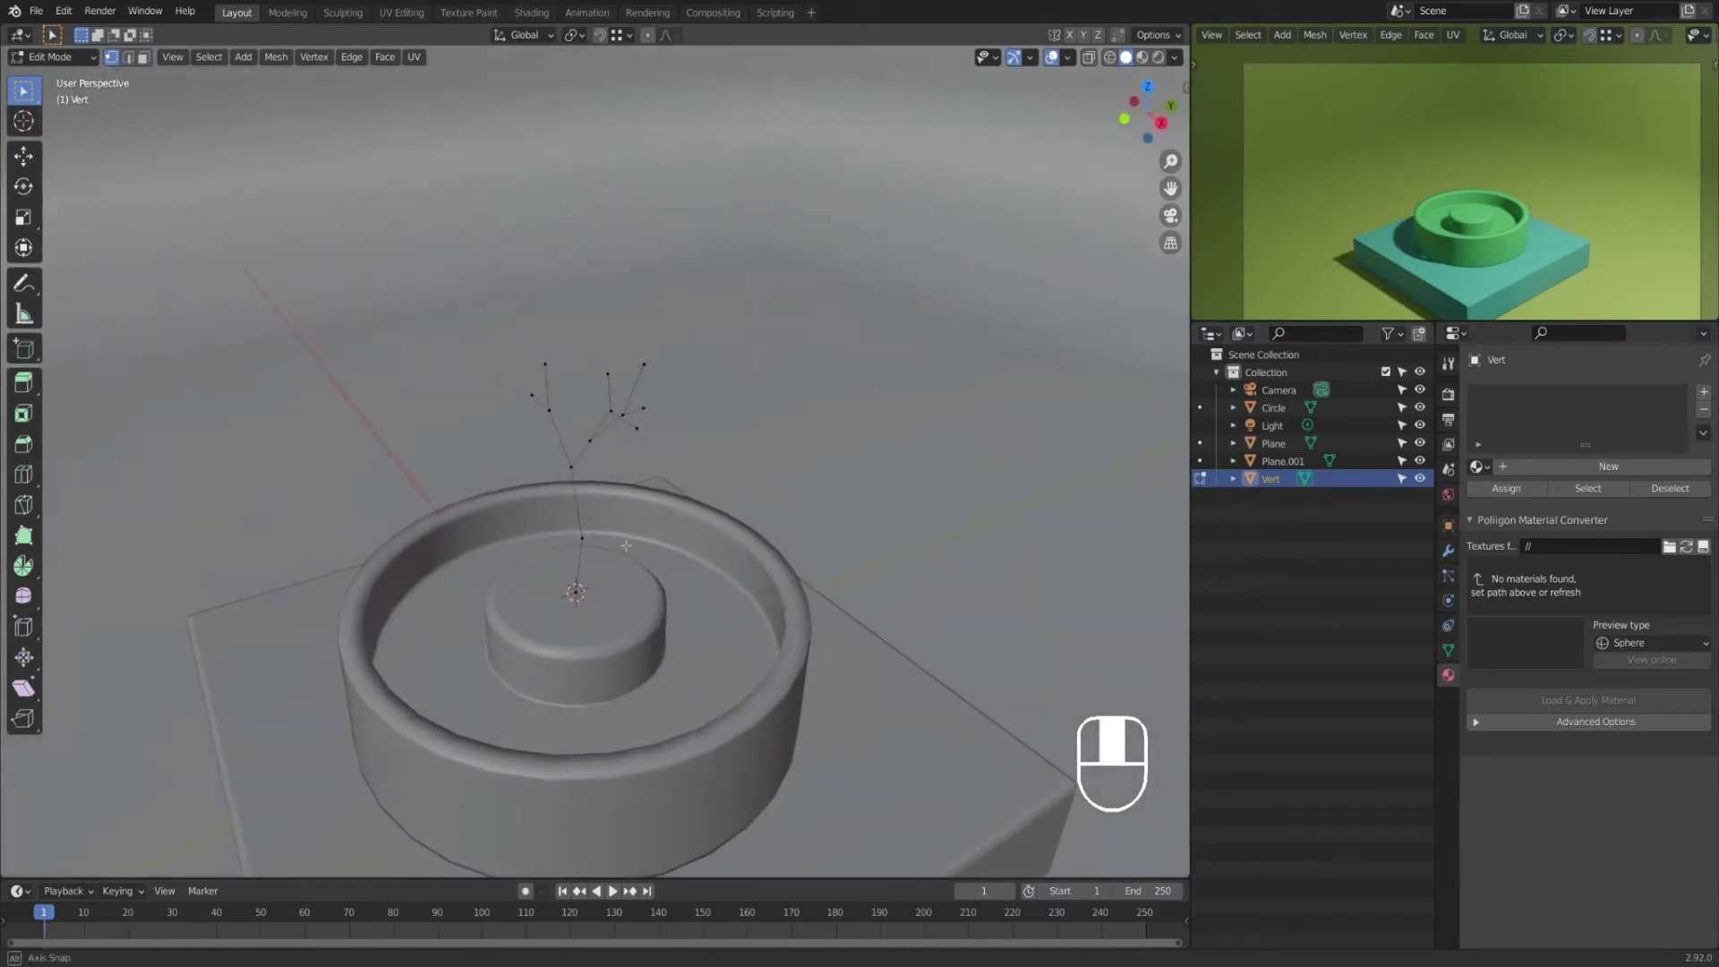
key("Tab")
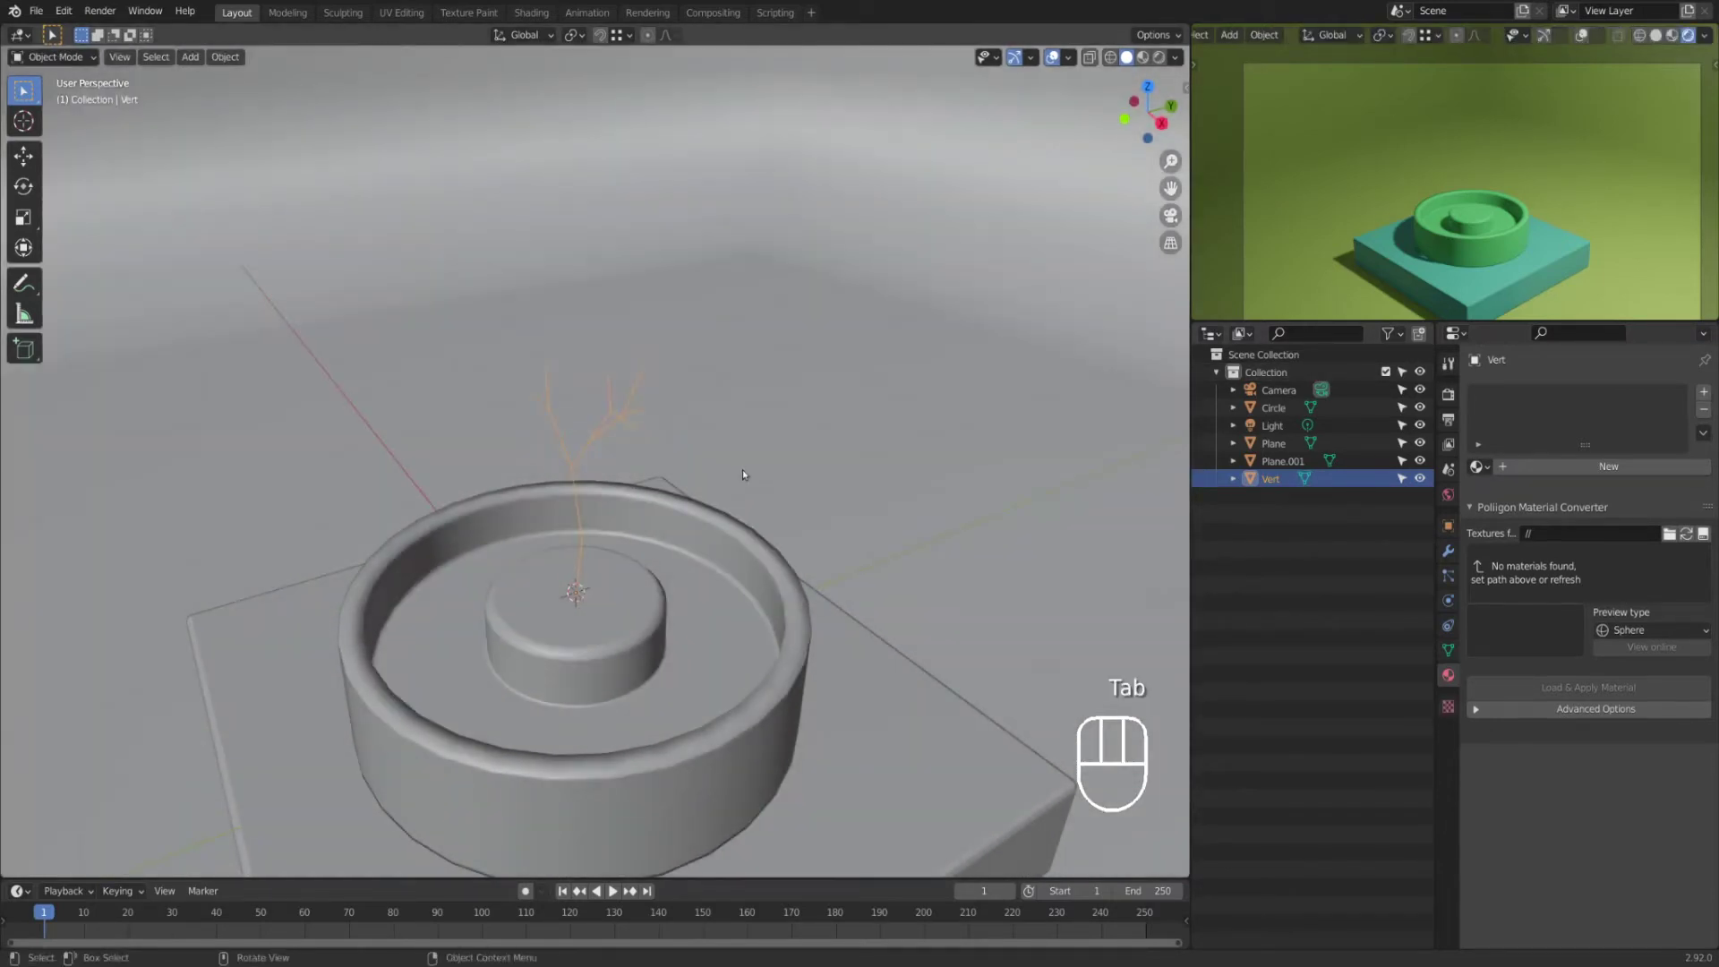
Step: Add a Skin modifier to the tree skeleton
left_click(1447, 549)
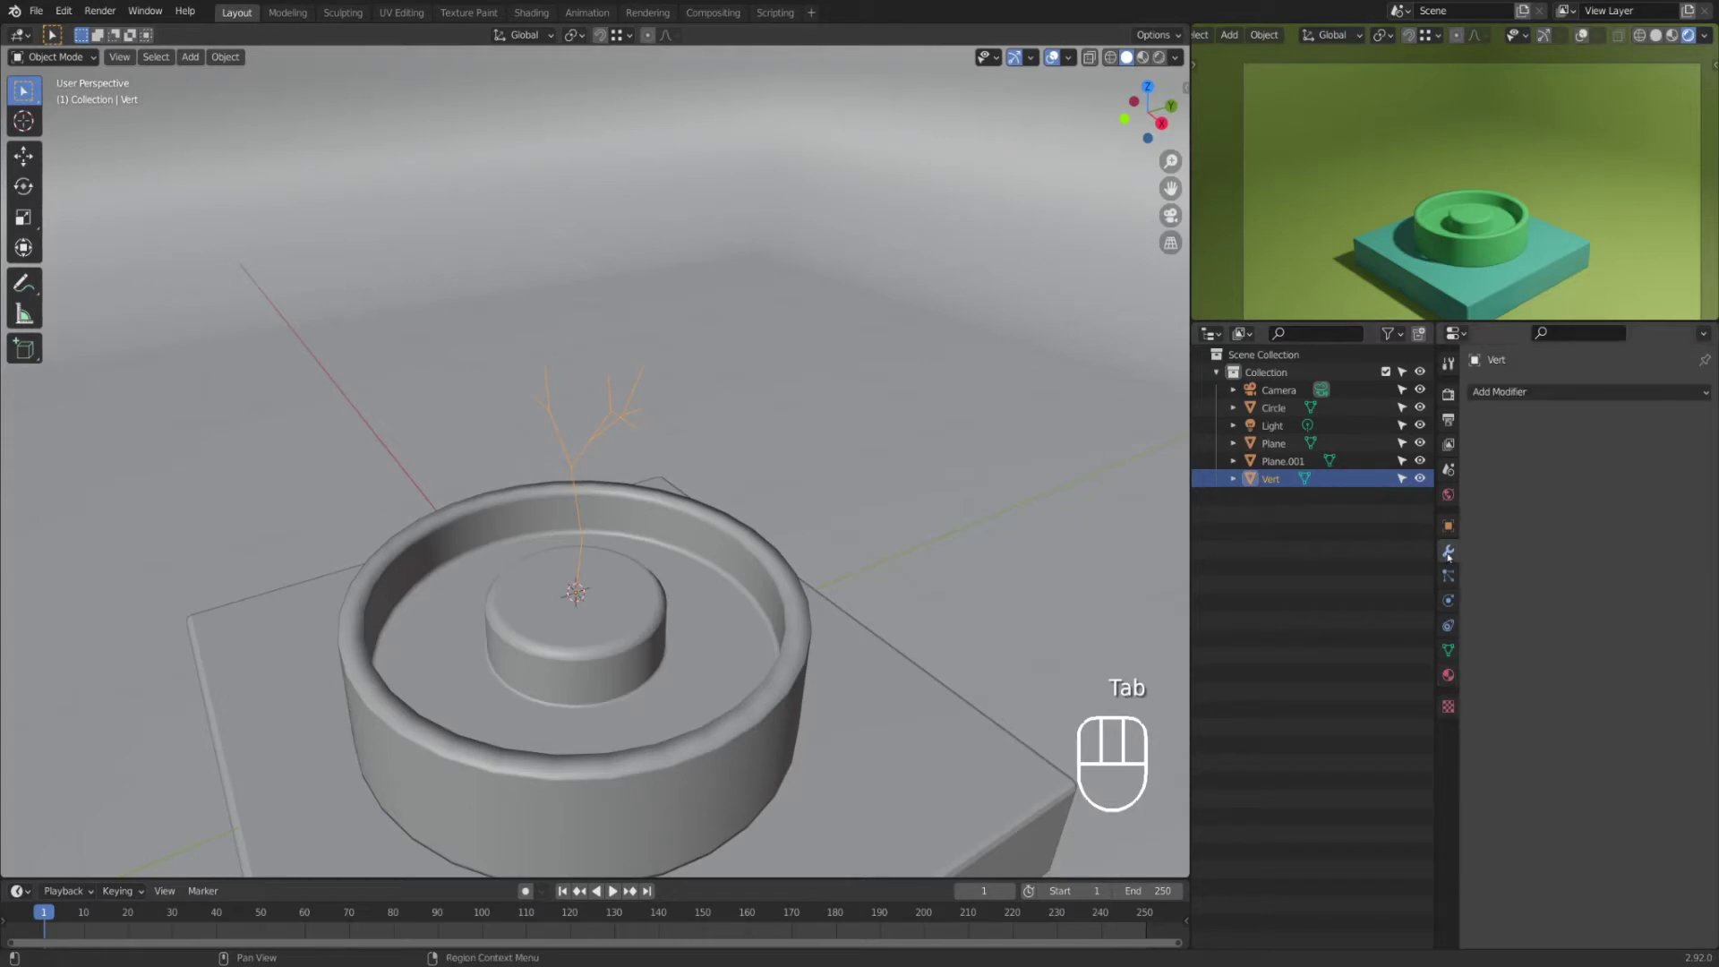
left_click(1504, 391)
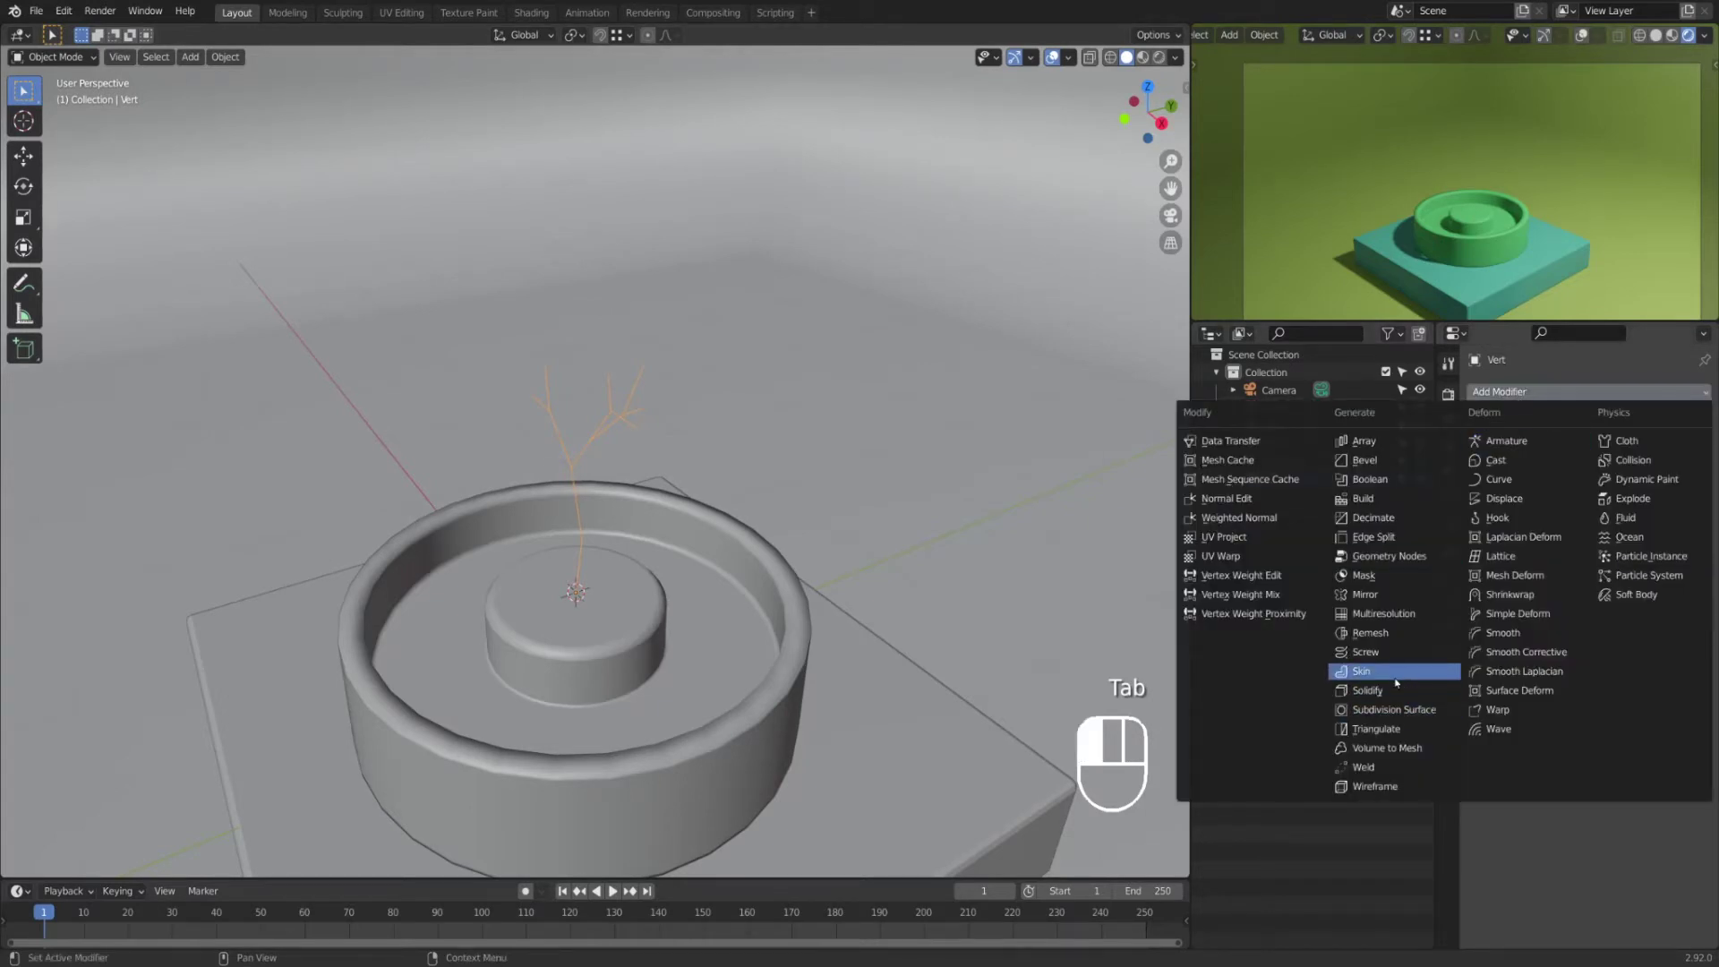
left_click(1396, 676)
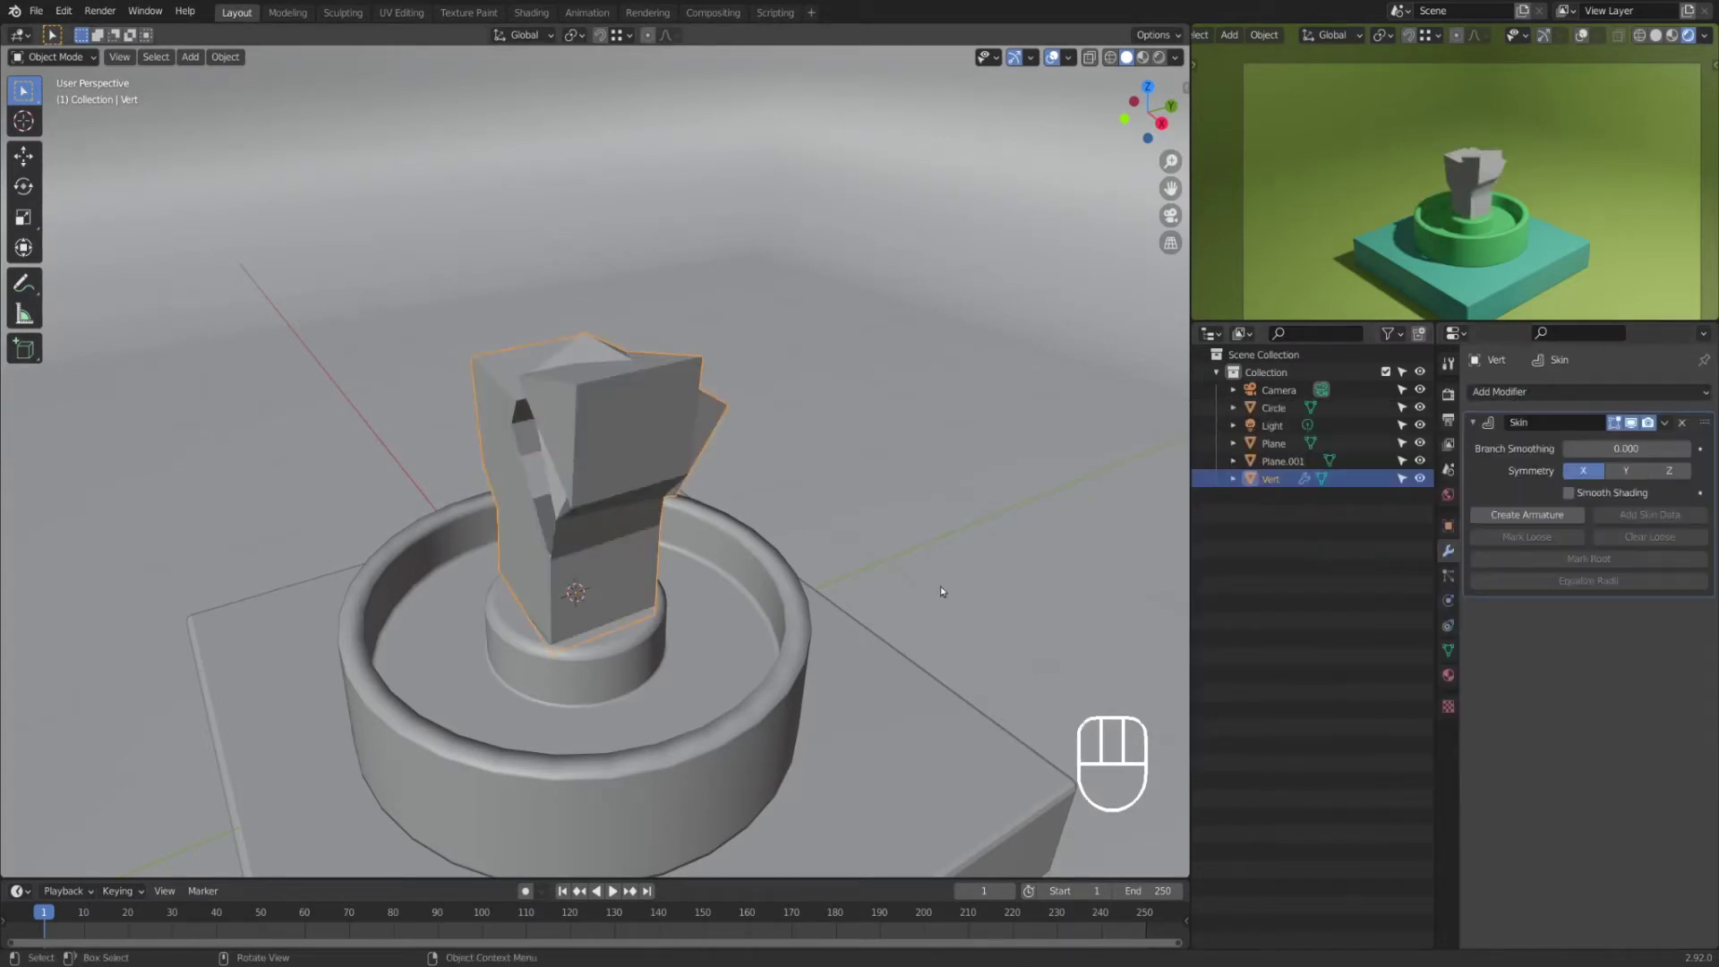
Step: Thin all the branches with three Skin Resize passes, the last two about 0.315 and 0.770, and leave Edit Mode
key("Tab")
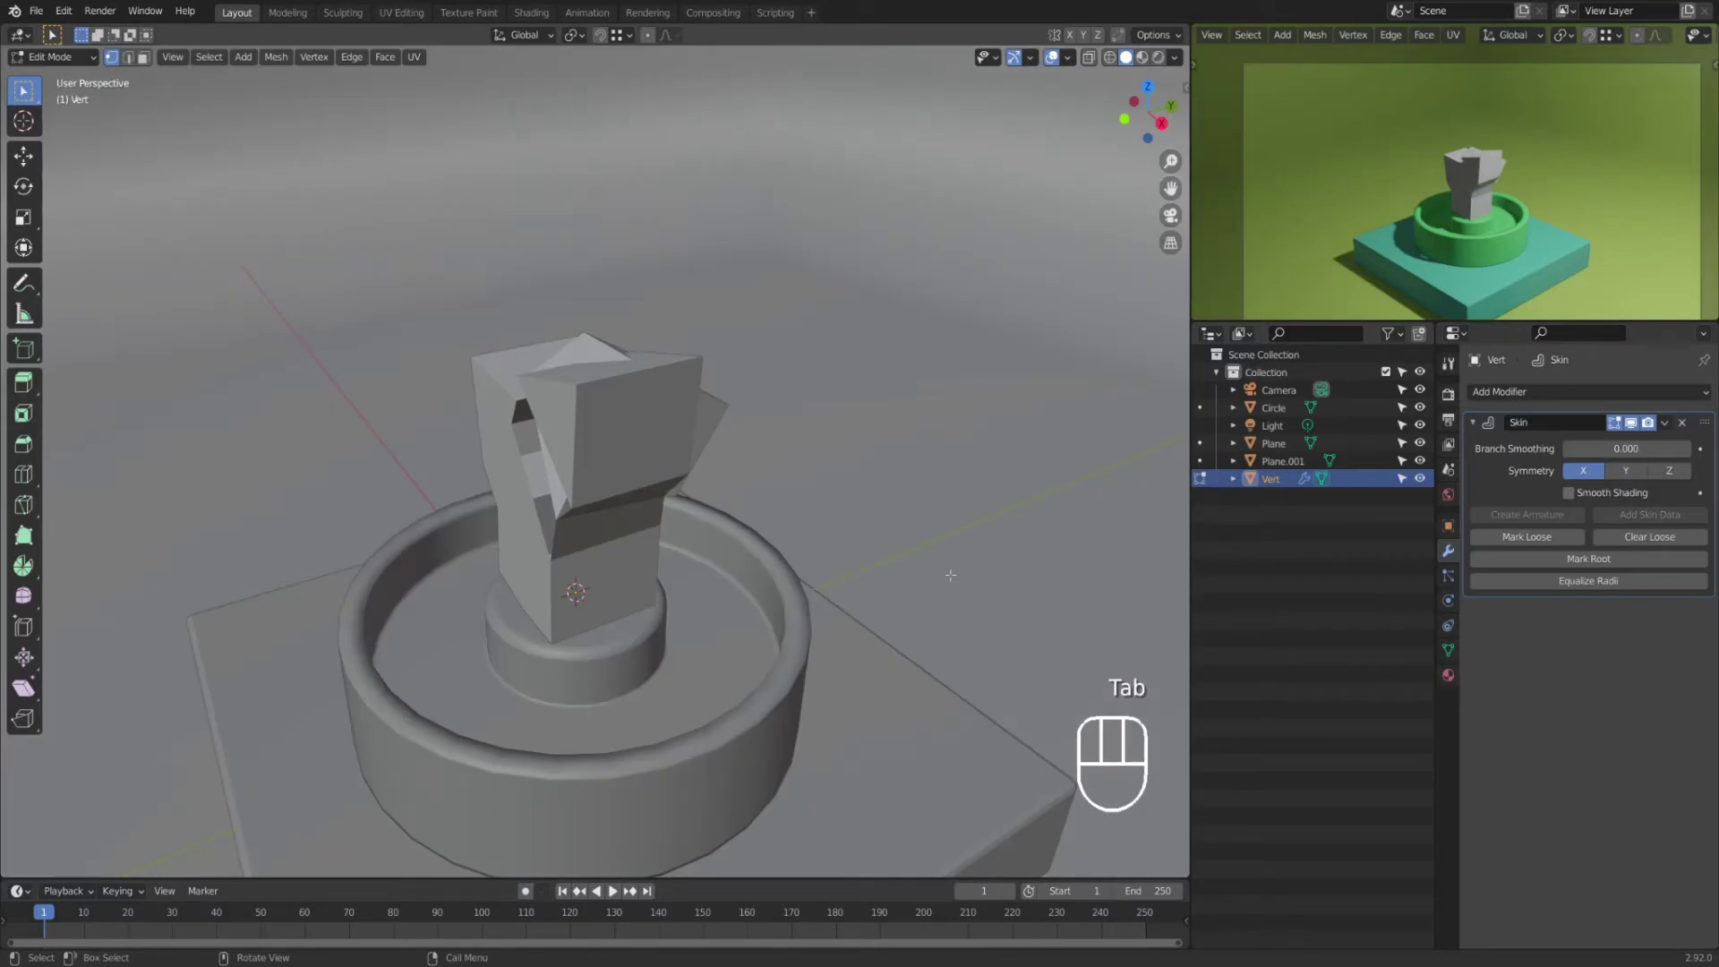
key("a")
key("ctrl+a")
left_click(722, 479)
key("ctrl+a")
left_click(723, 508)
key("ctrl+a")
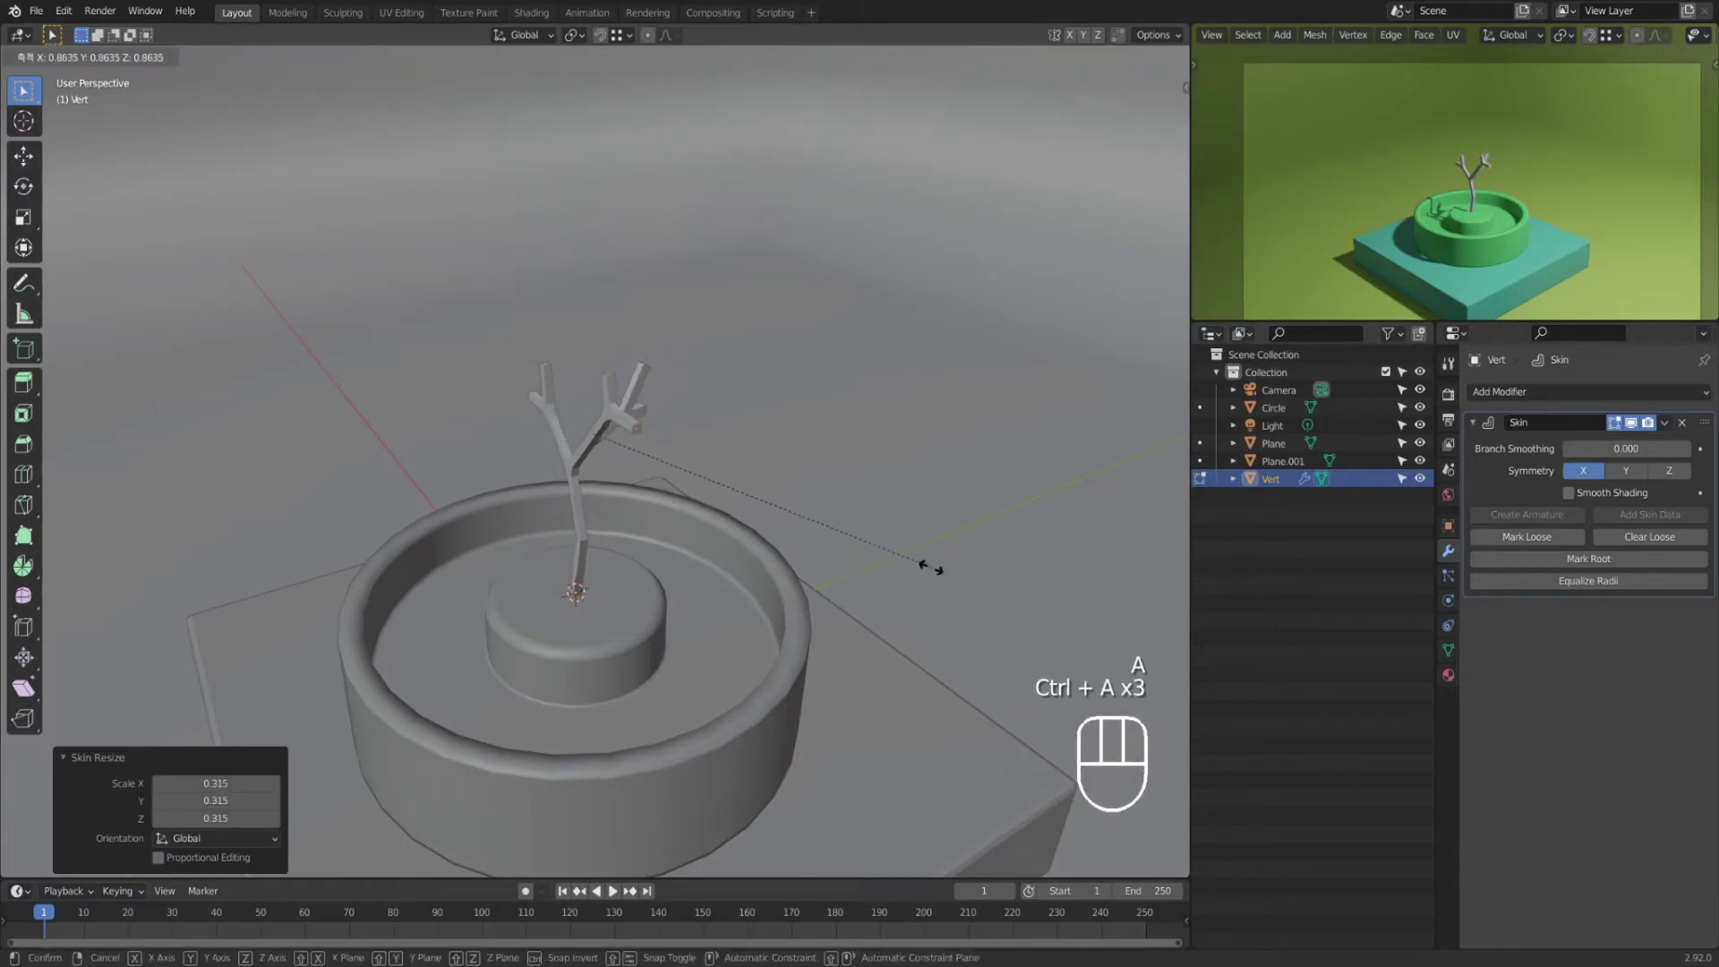
left_click(894, 557)
scroll(1580, 136, "up", 5)
middle_click_drag(1520, 197, 1449, 177, "shift")
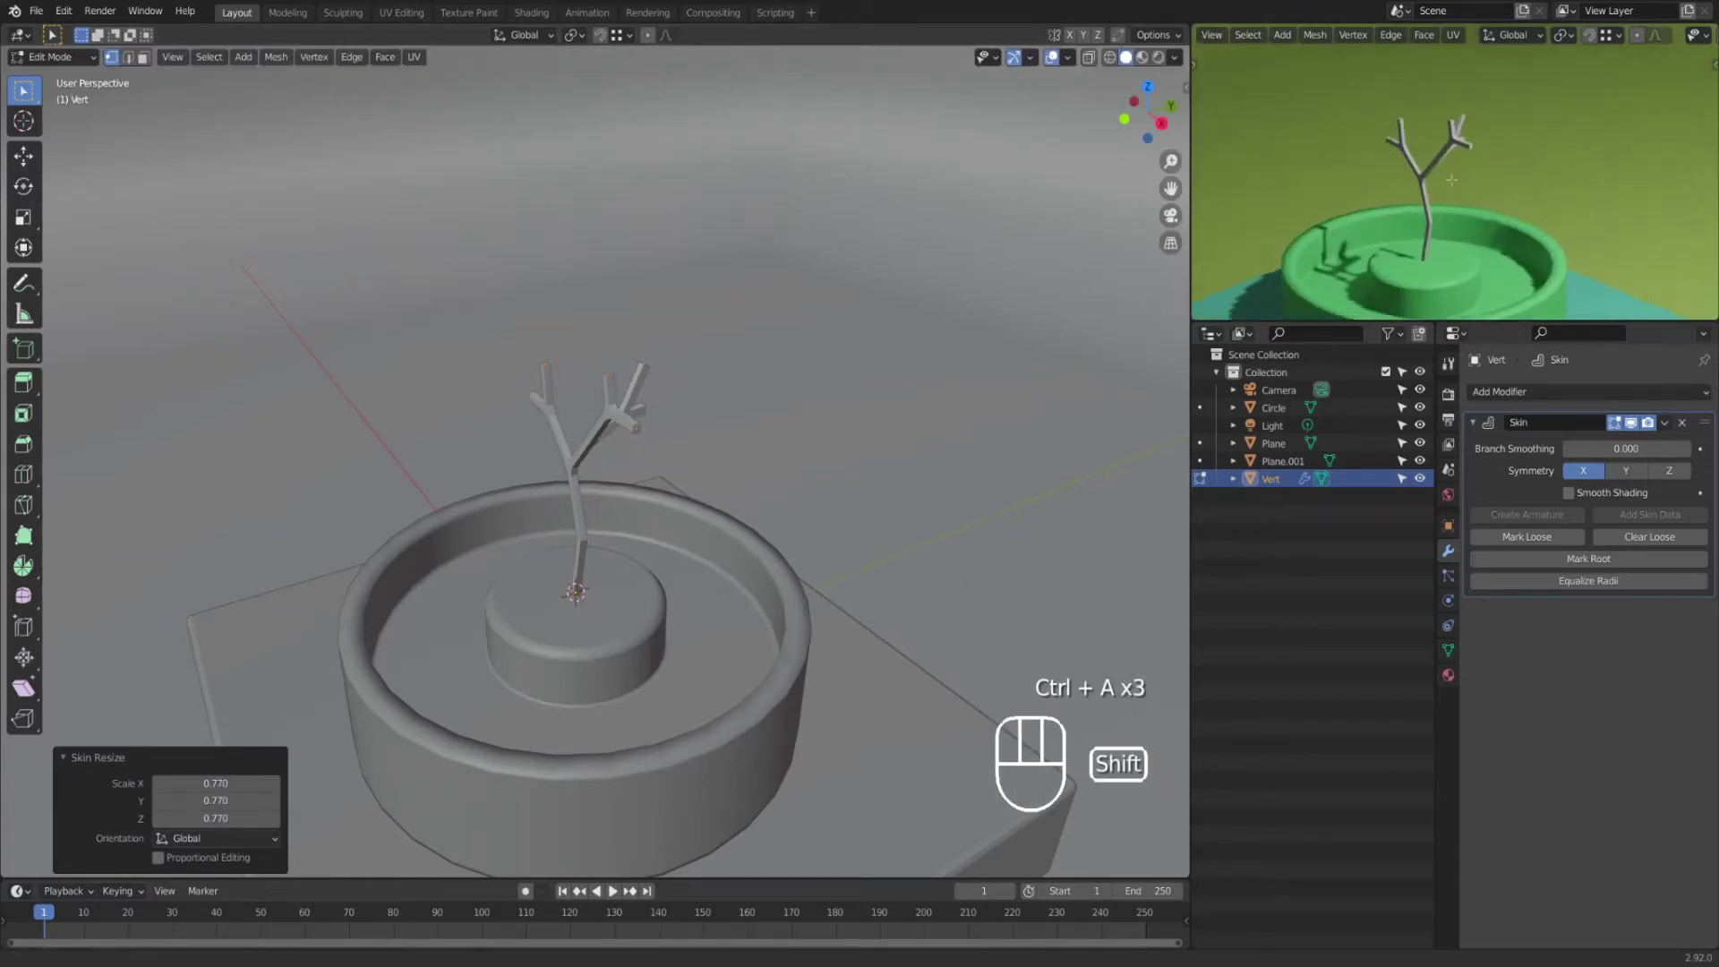
scroll(1409, 165, "up", 2)
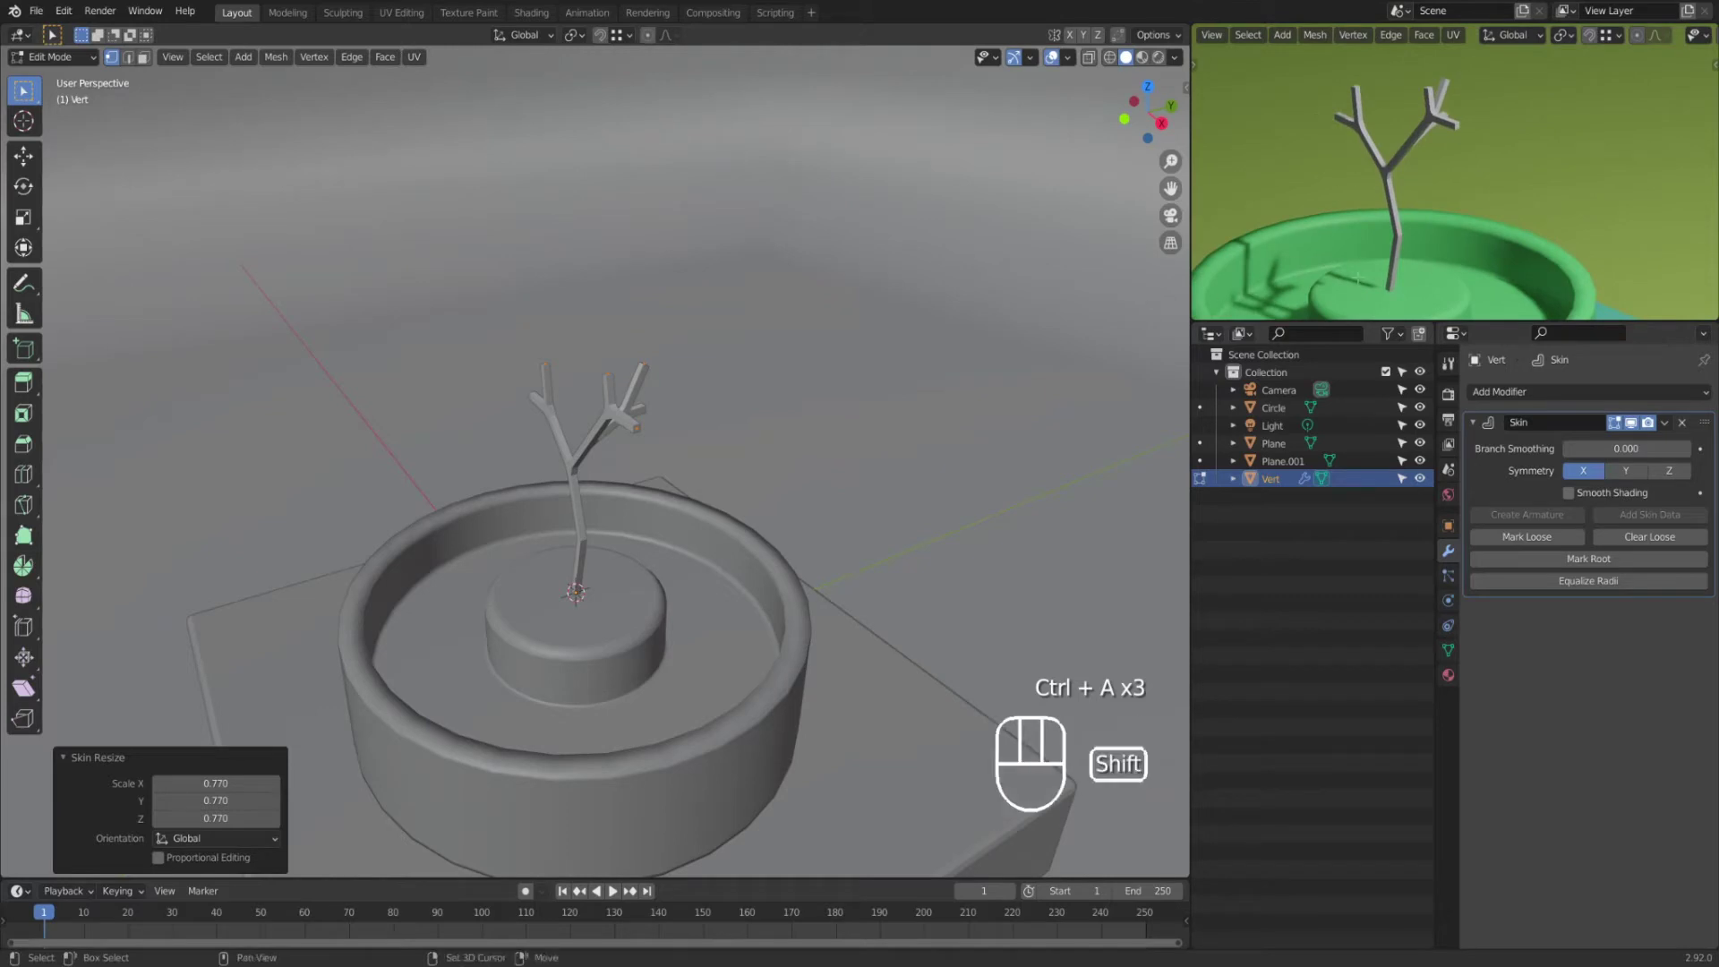
middle_click_drag(1356, 278, 1404, 283, "shift")
key("Tab")
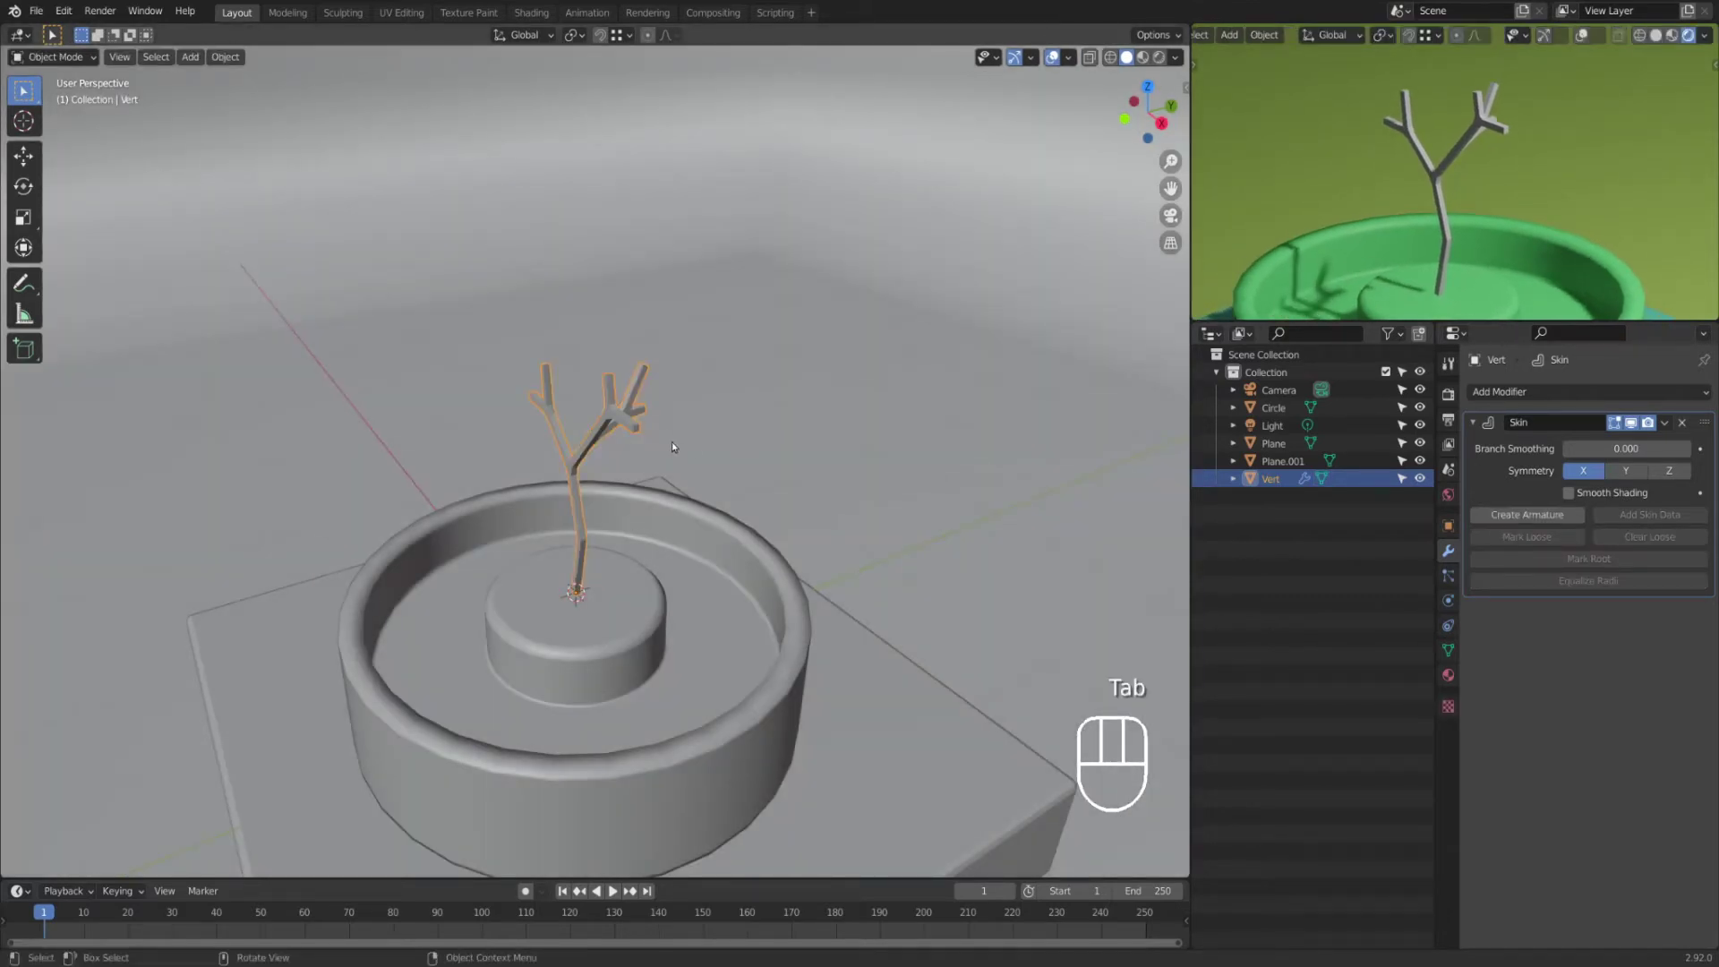
Step: Edit the tree in wireframe shading and move the side branch's fork vertex inward, between the left and right branches
key("Tab")
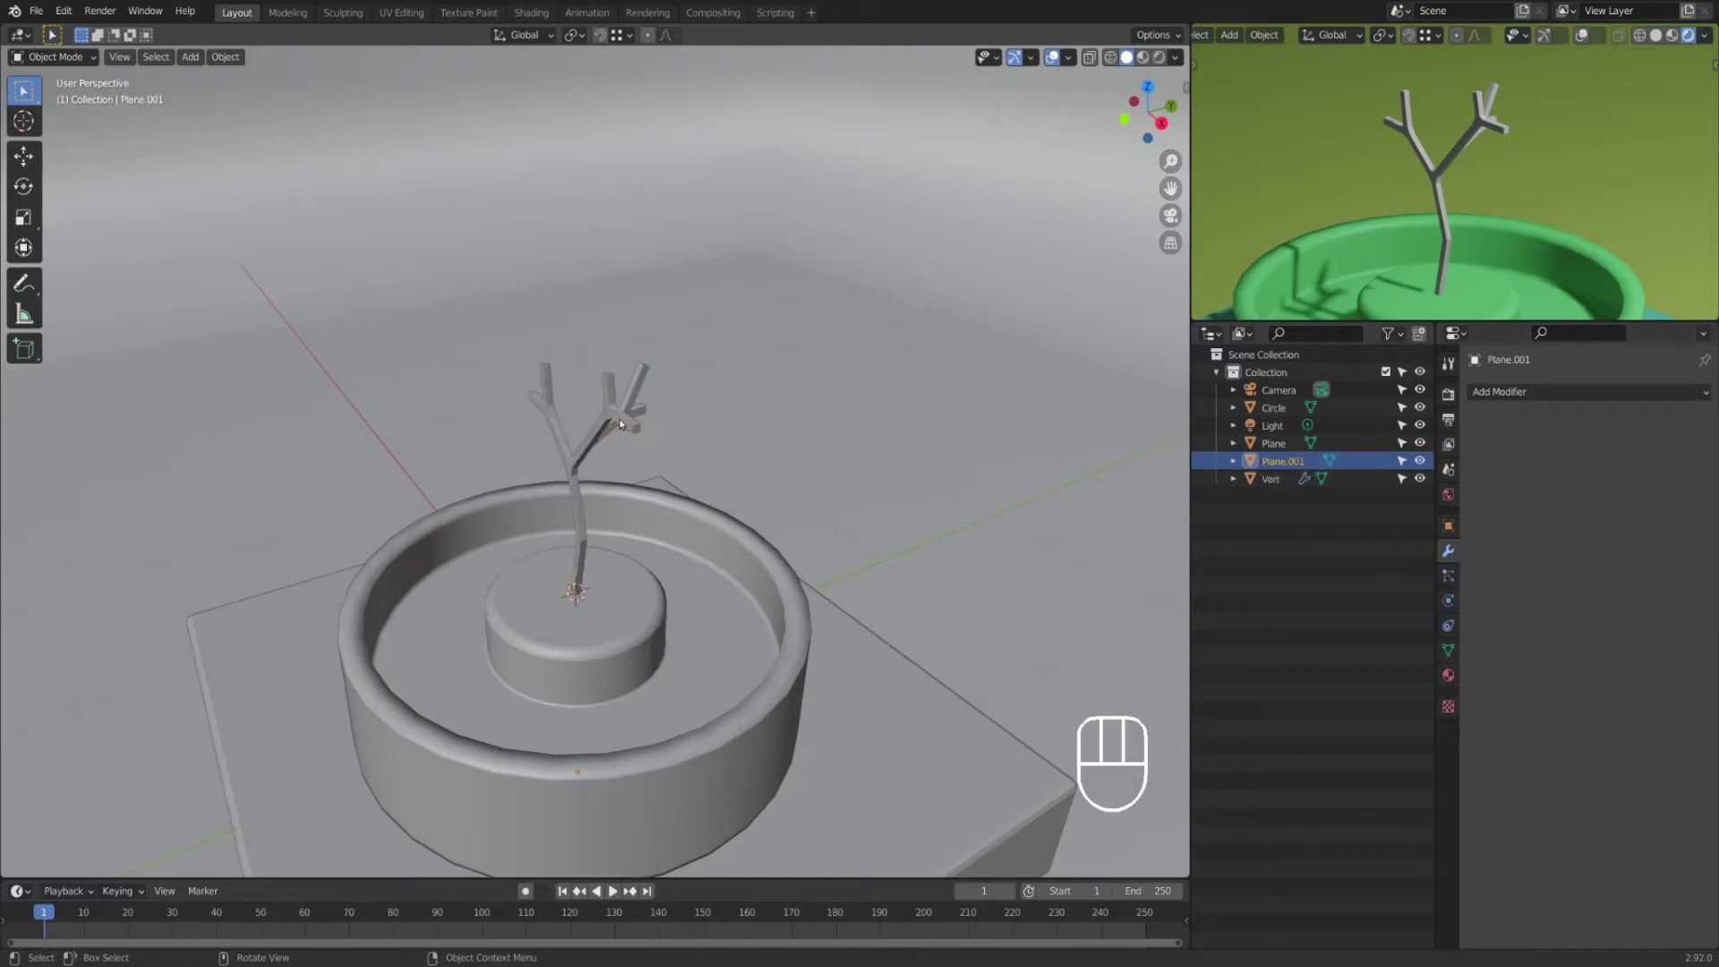
key("z")
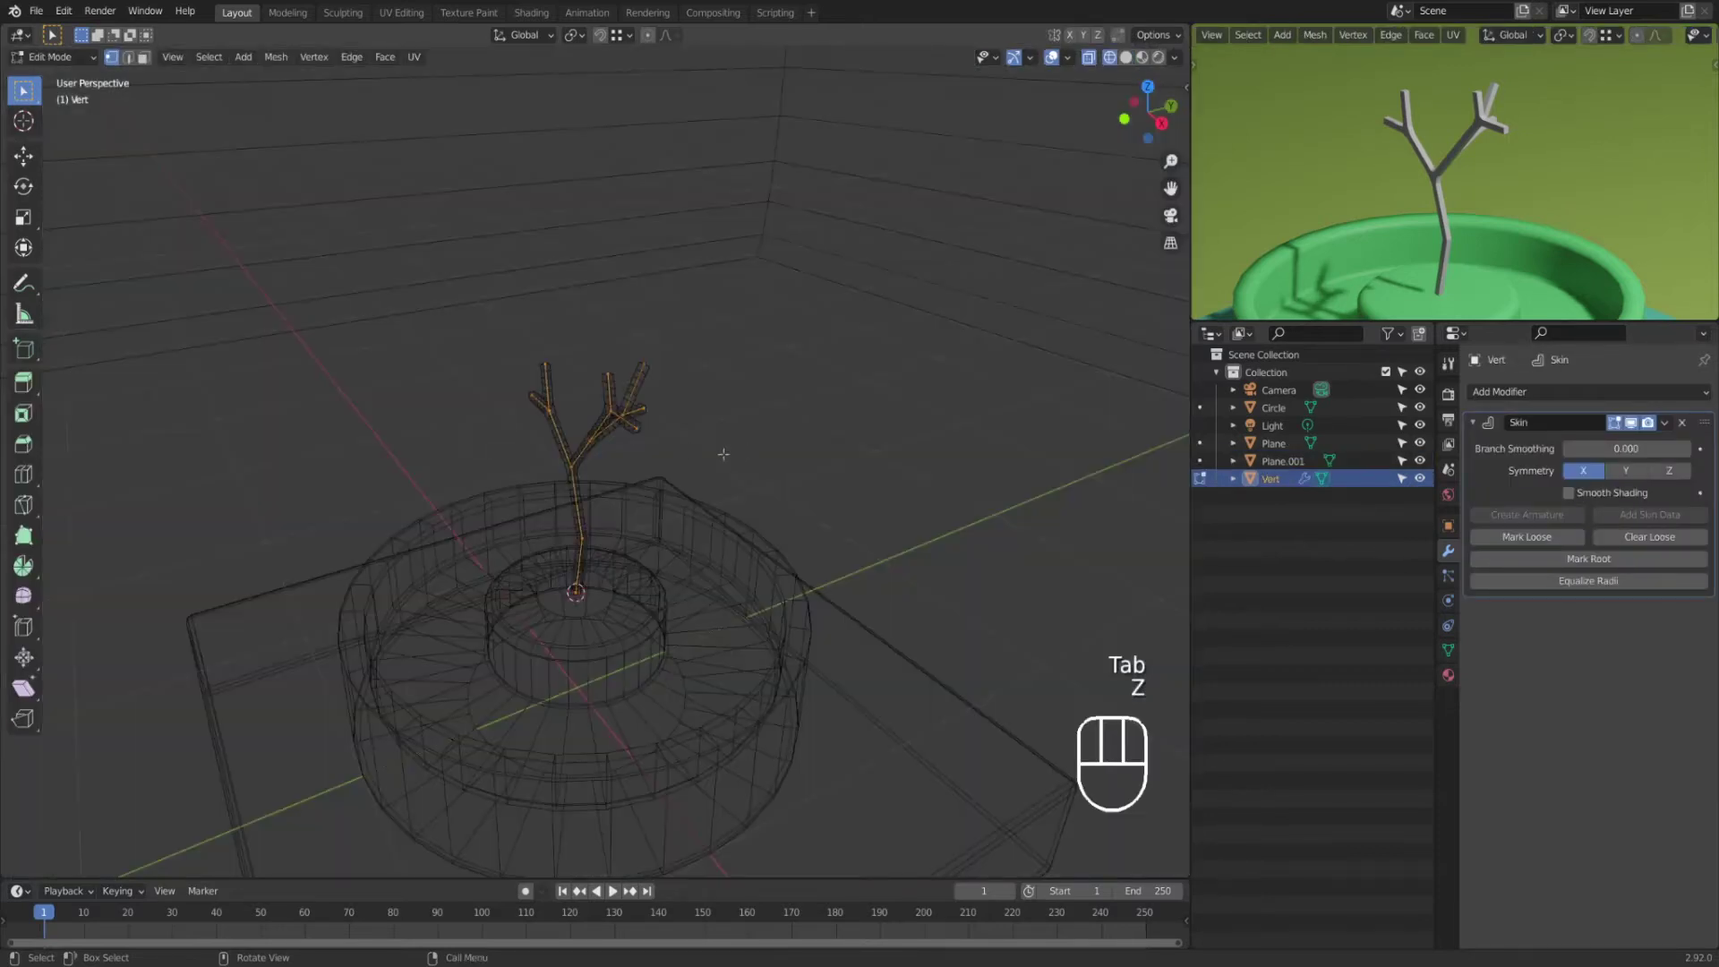
scroll(594, 431, "up", 5)
left_click(582, 405)
left_click(648, 302)
key("g")
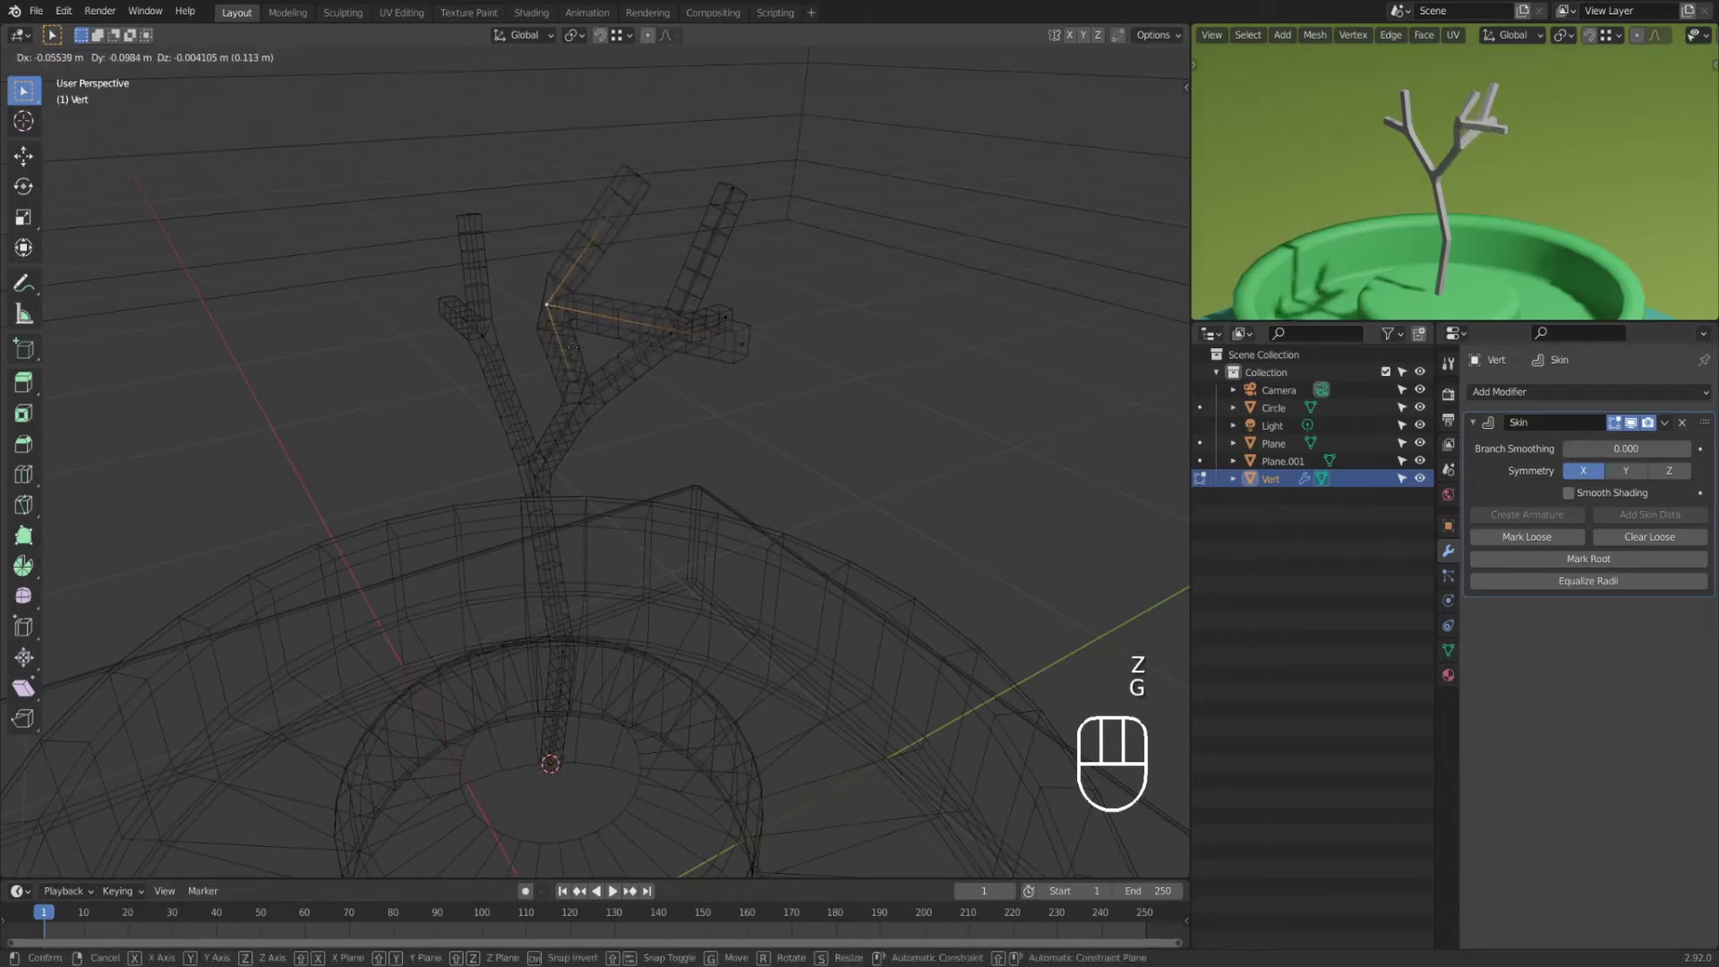
left_click(575, 349)
Step: Move the side branch's two twig tips so one points straight up and the other slants upward and outward
left_click(633, 173)
key("g")
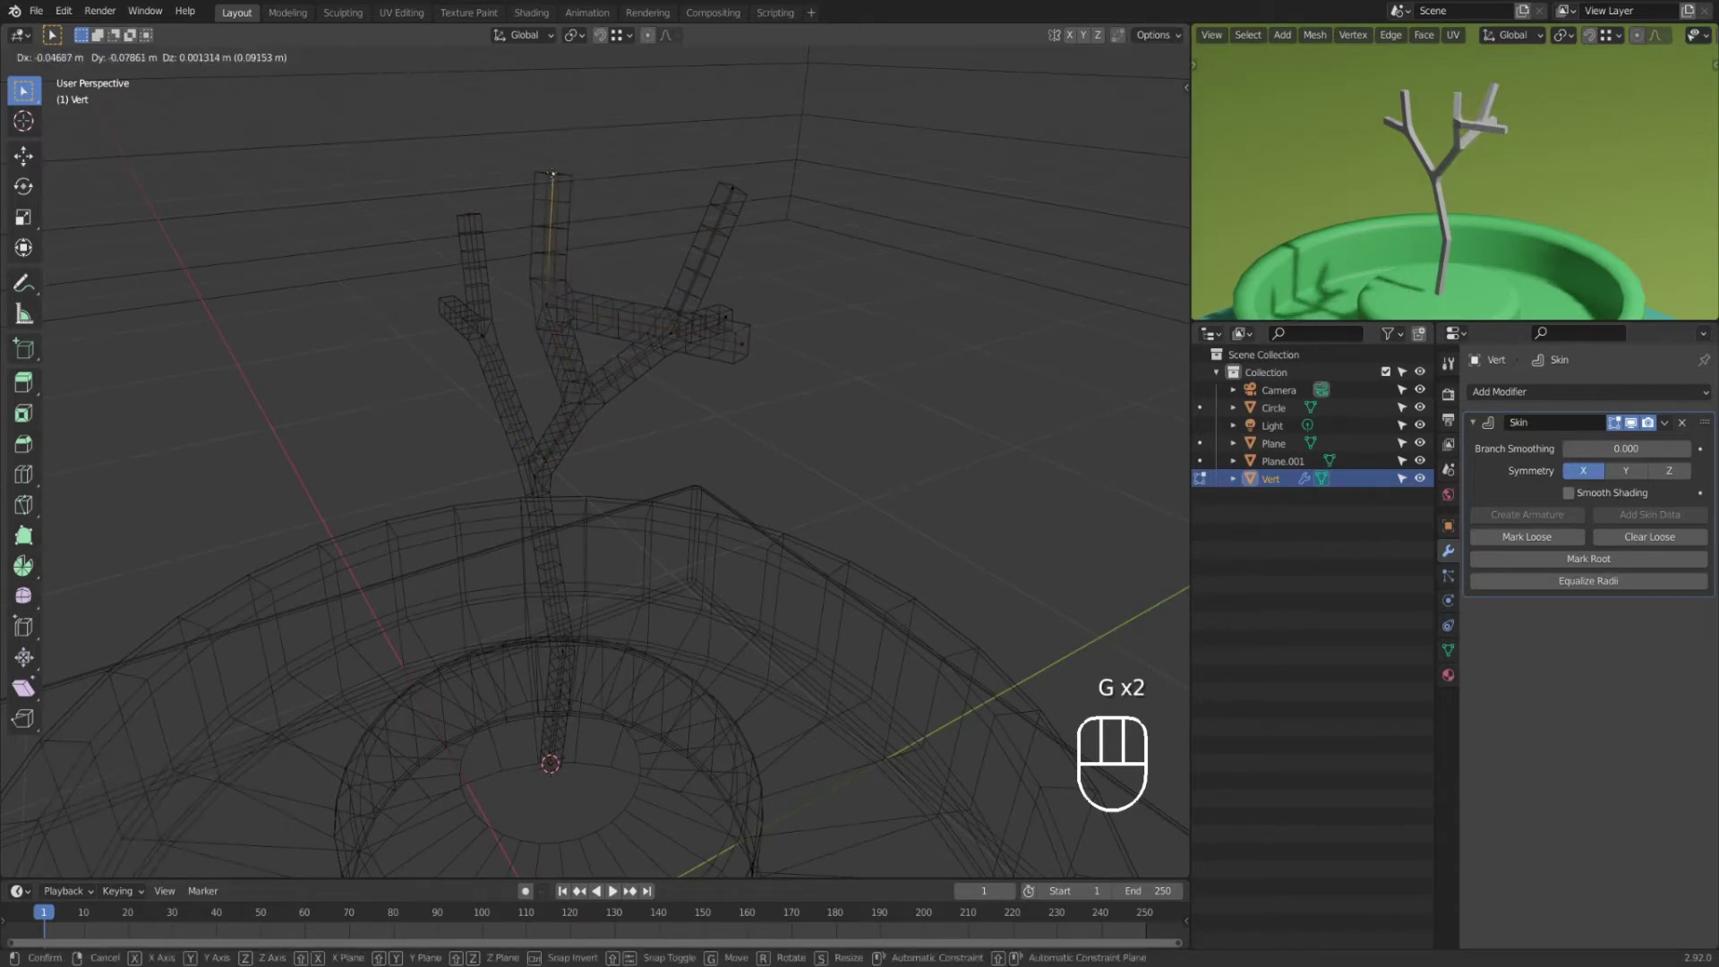
left_click(630, 217)
left_click(731, 339)
key("g")
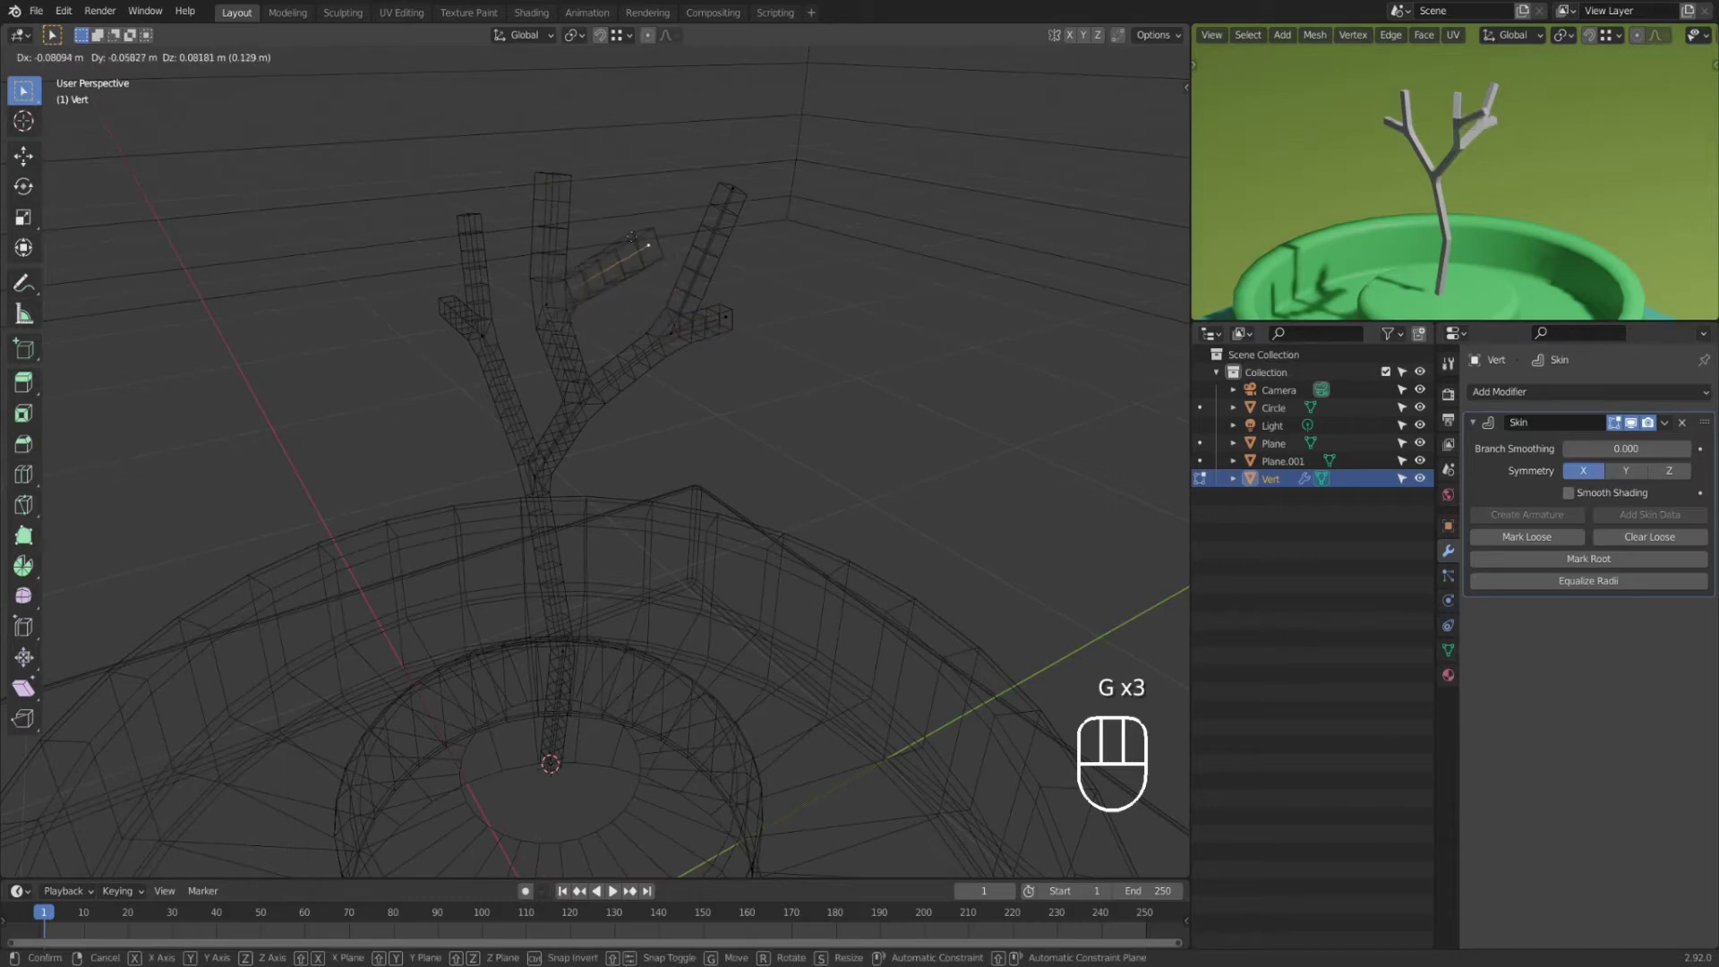
left_click(649, 250)
Step: Move the fork vertex of the right branch about 0.04 m downward
left_click(701, 338)
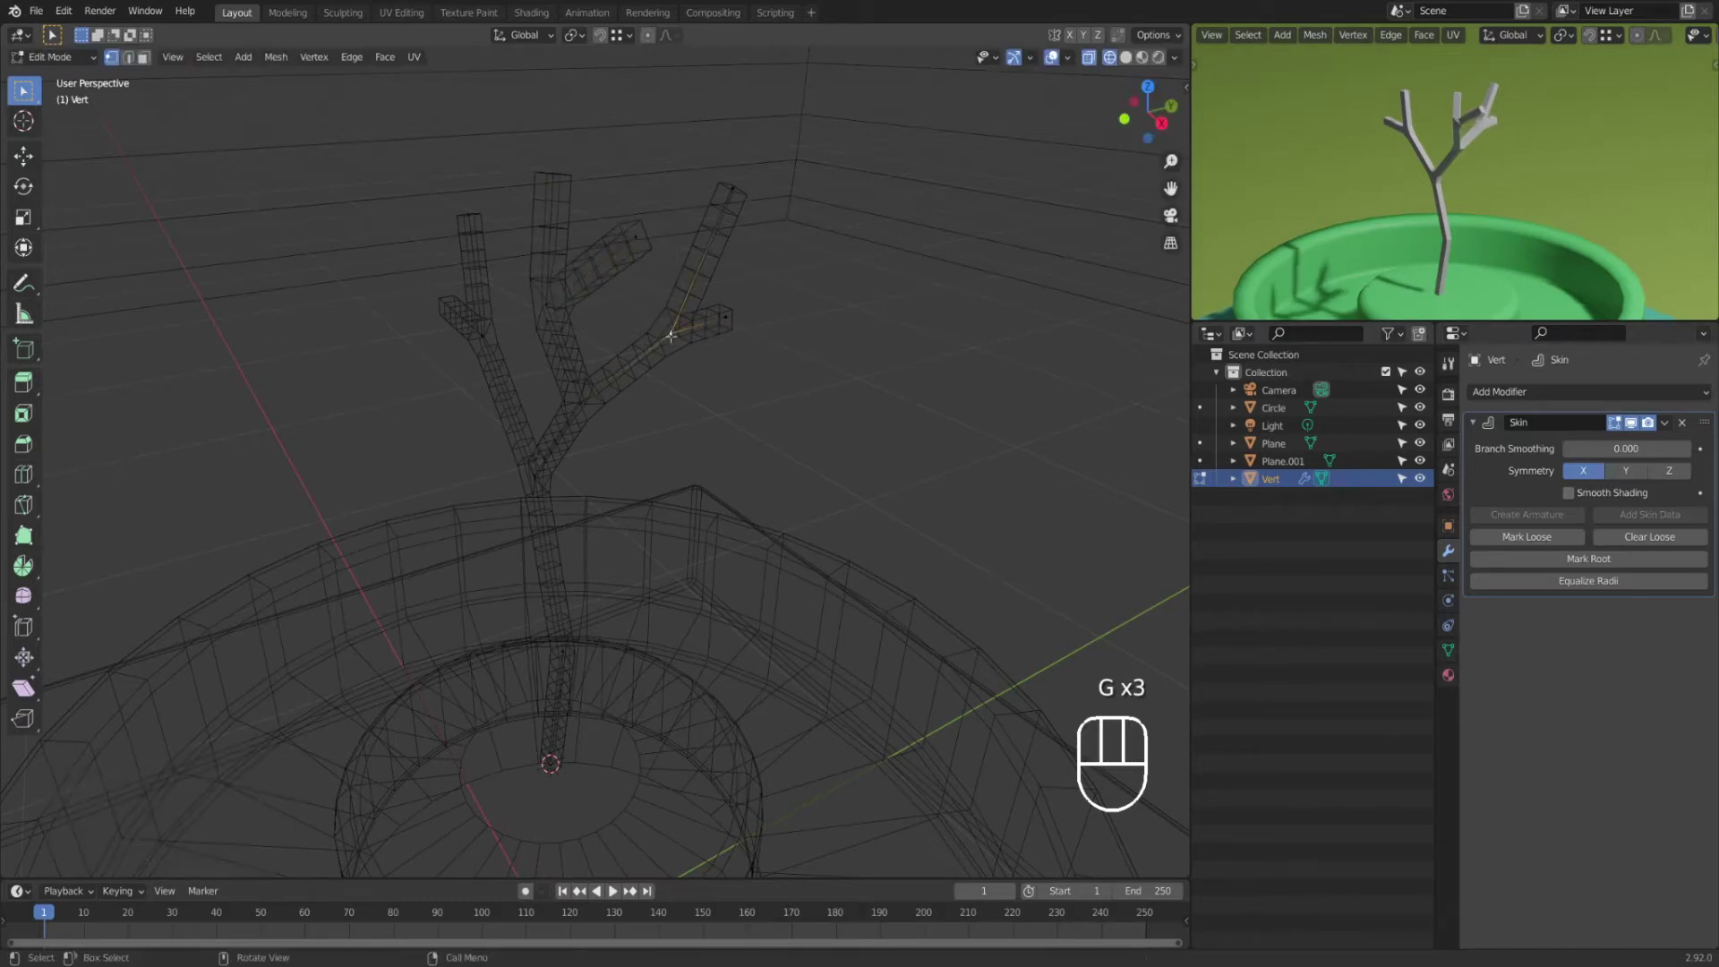
key("g")
left_click(679, 364)
Step: In camera view, move the right branch's lower twig tip outward and down, and its upper tip about 0.07 m in X and -0.096 m in Z
key("KP_0")
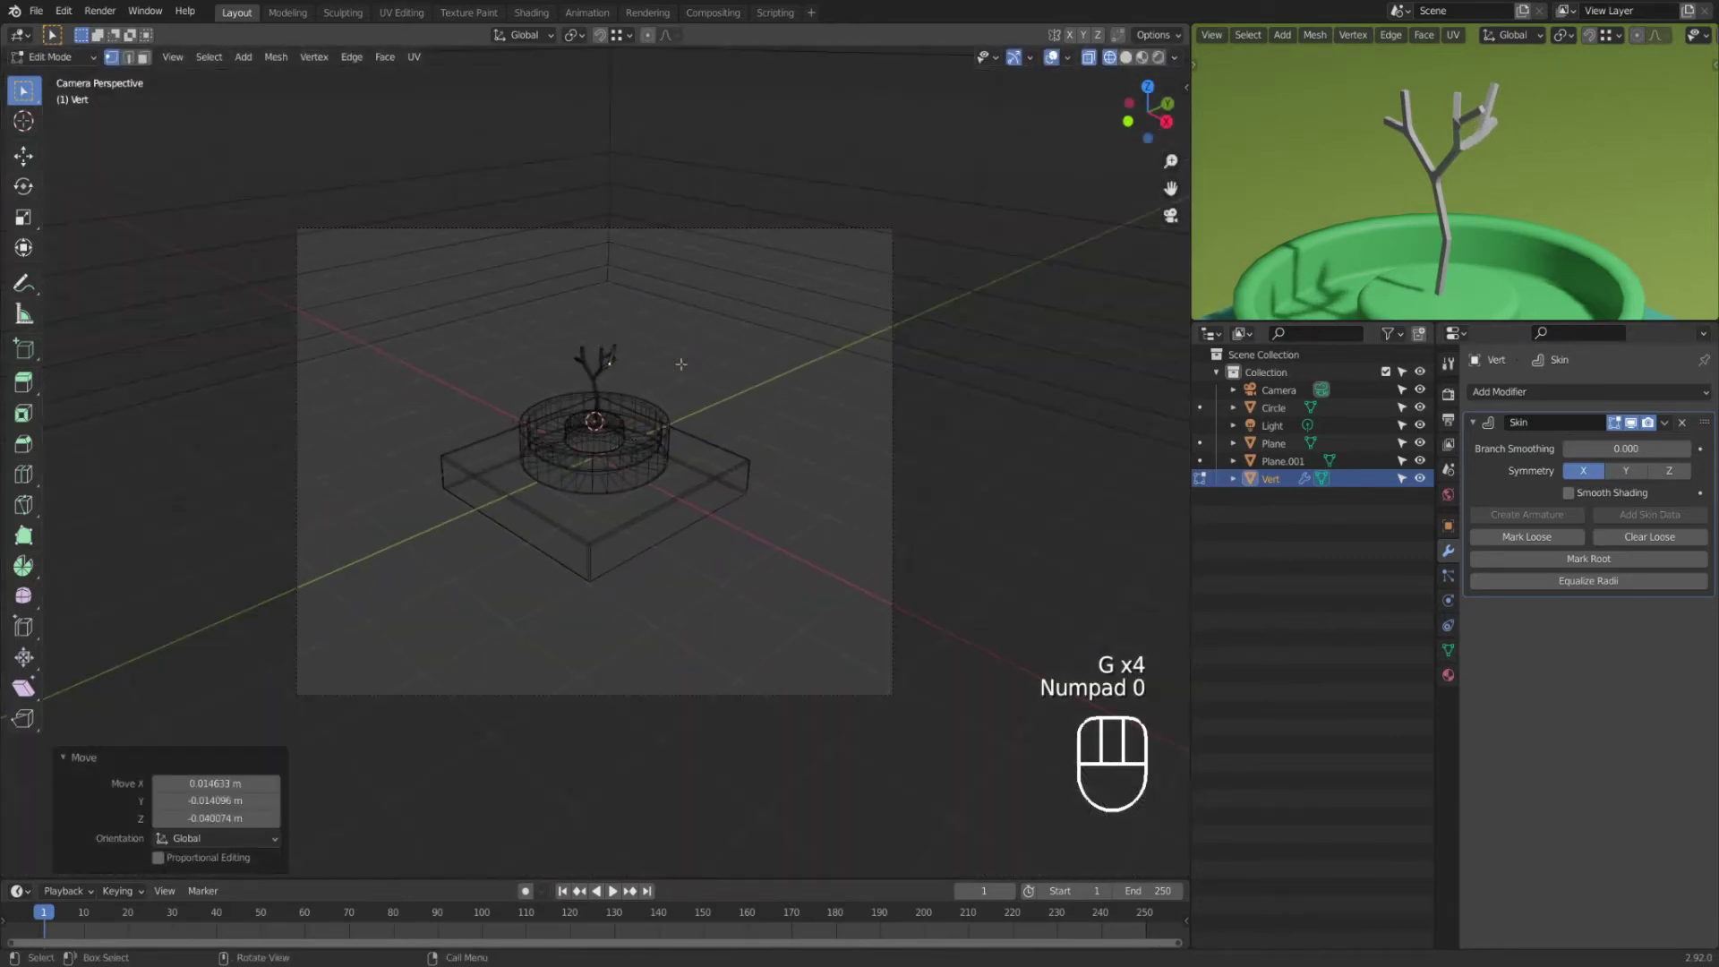
scroll(682, 364, "up", 5)
middle_click_drag(637, 169, 621, 373, "shift")
scroll(621, 372, "up", 5)
middle_click_drag(675, 272, 686, 383, "shift")
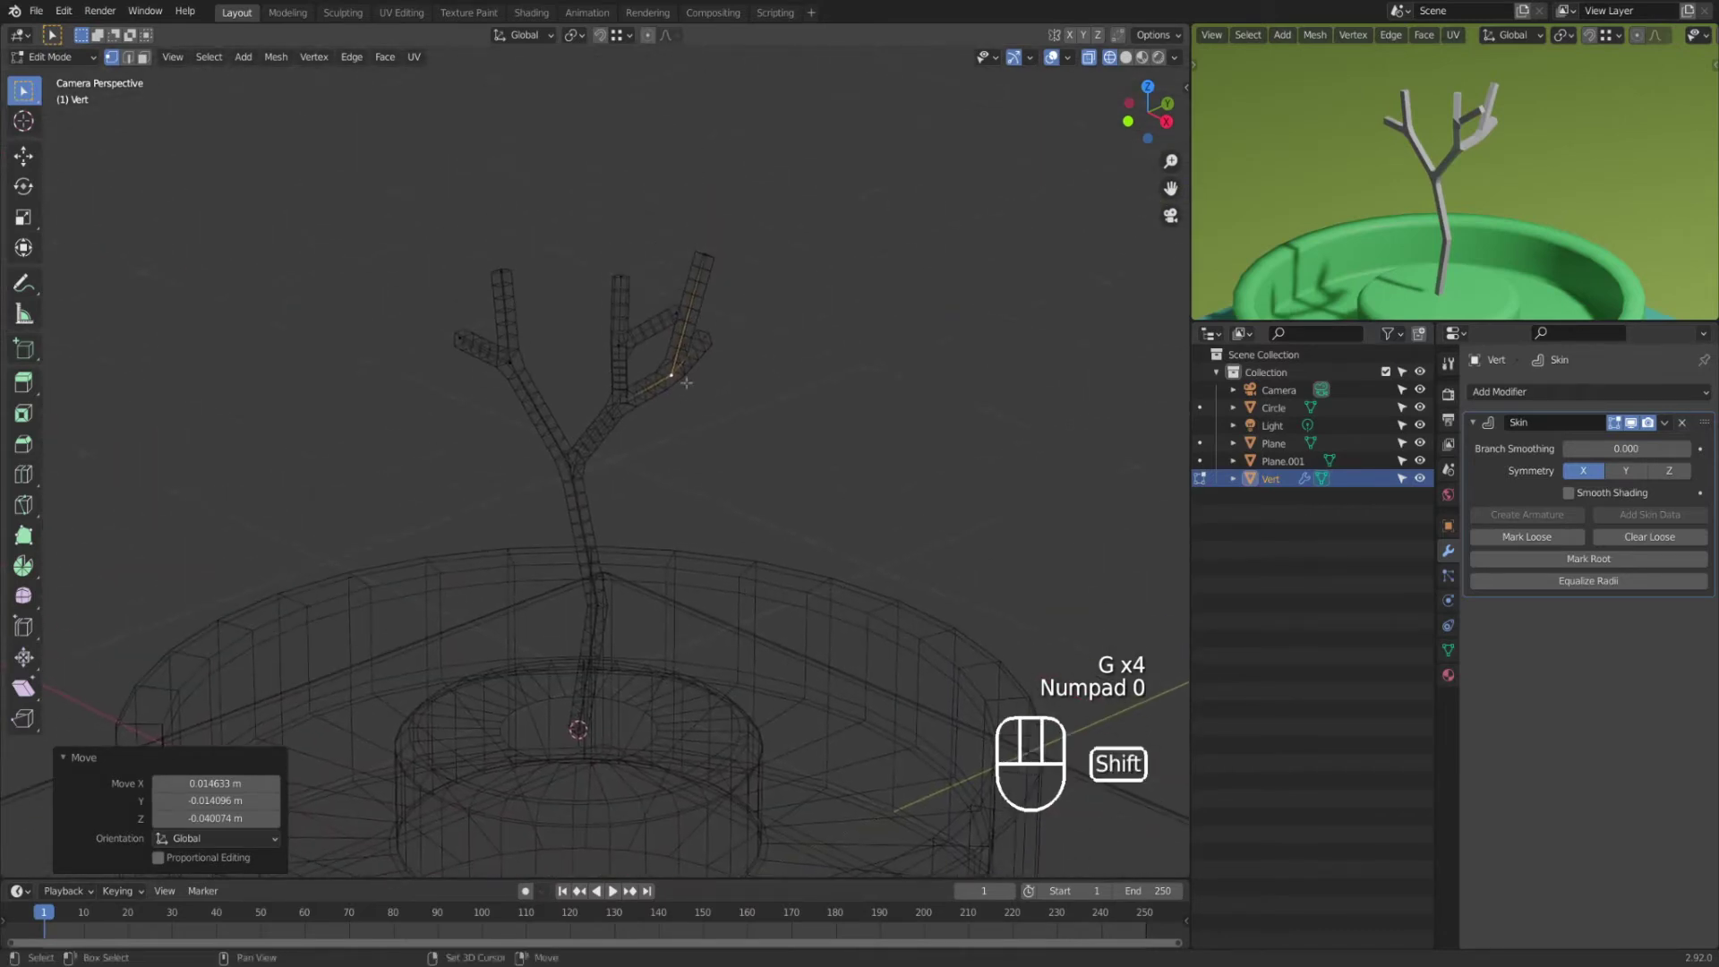
key("g")
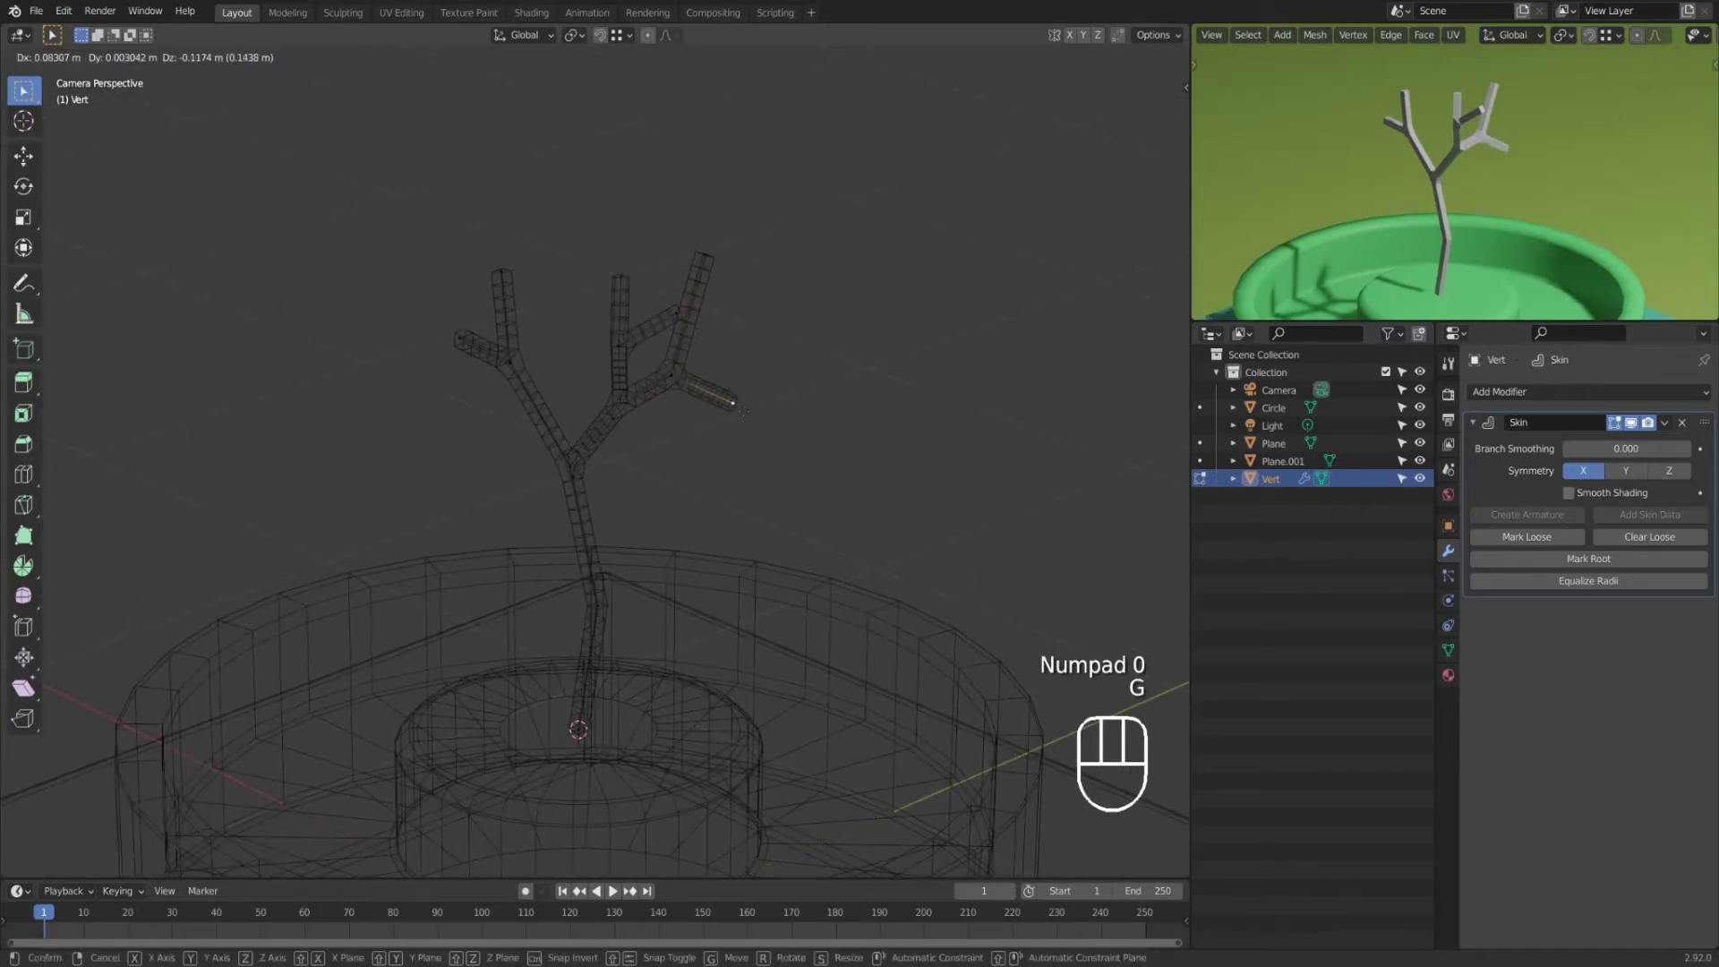
left_click(746, 411)
left_click(703, 257)
key("g")
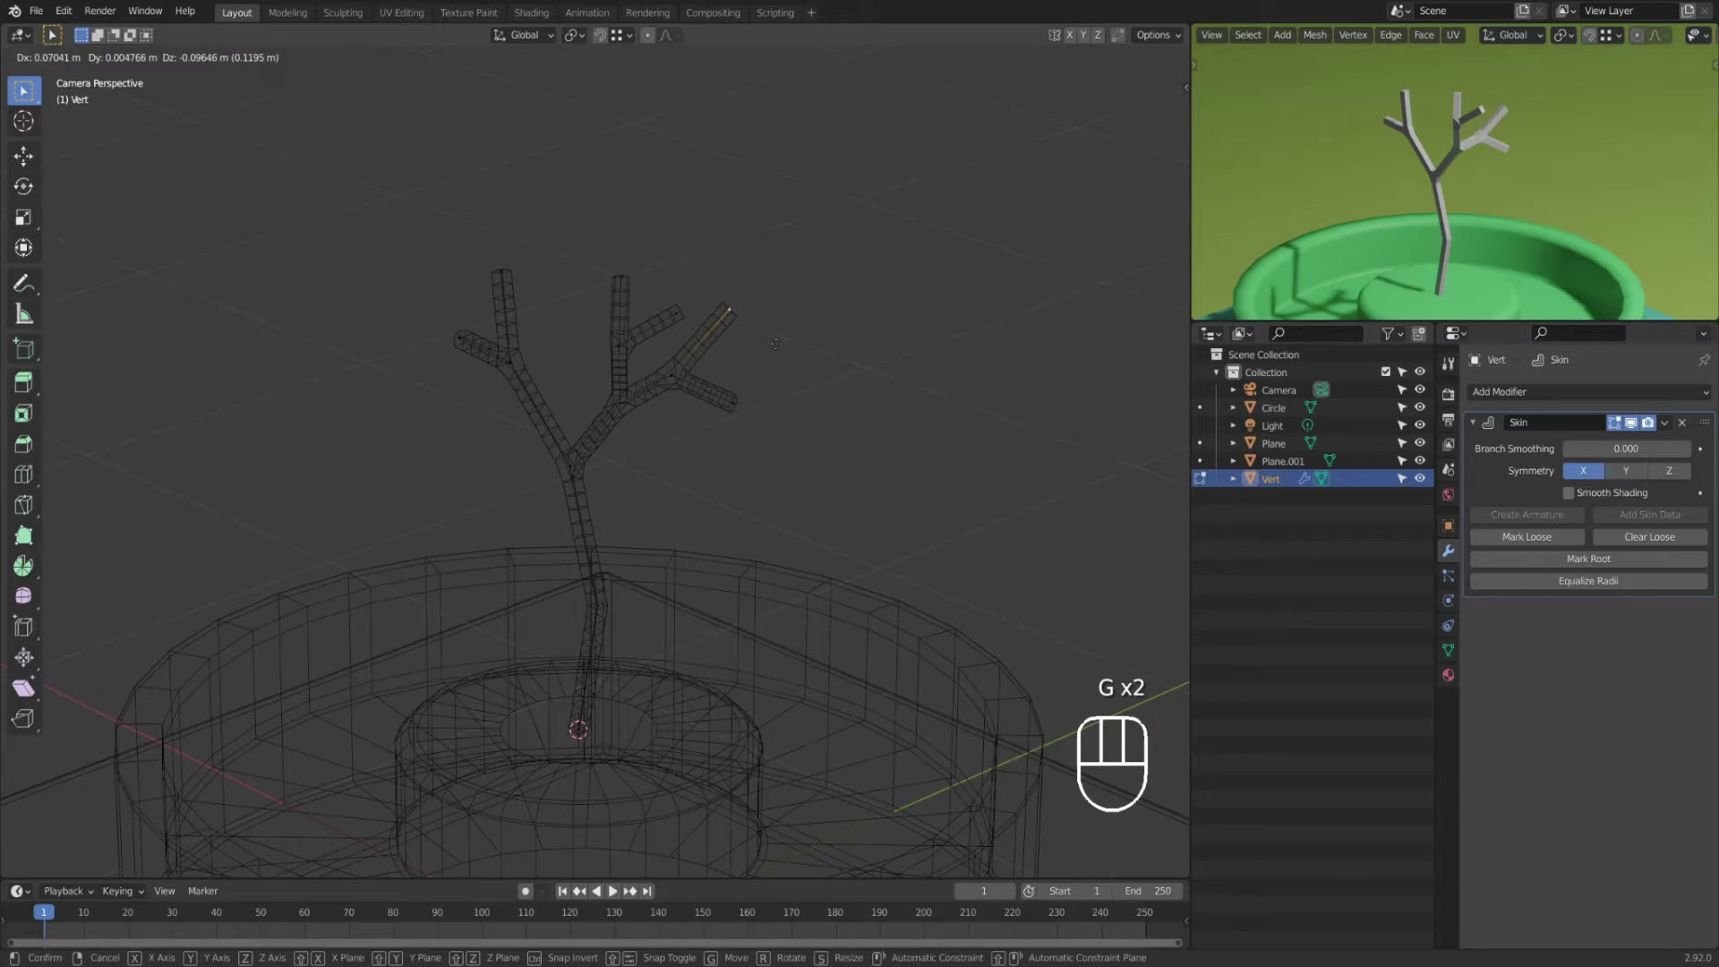
left_click(775, 343)
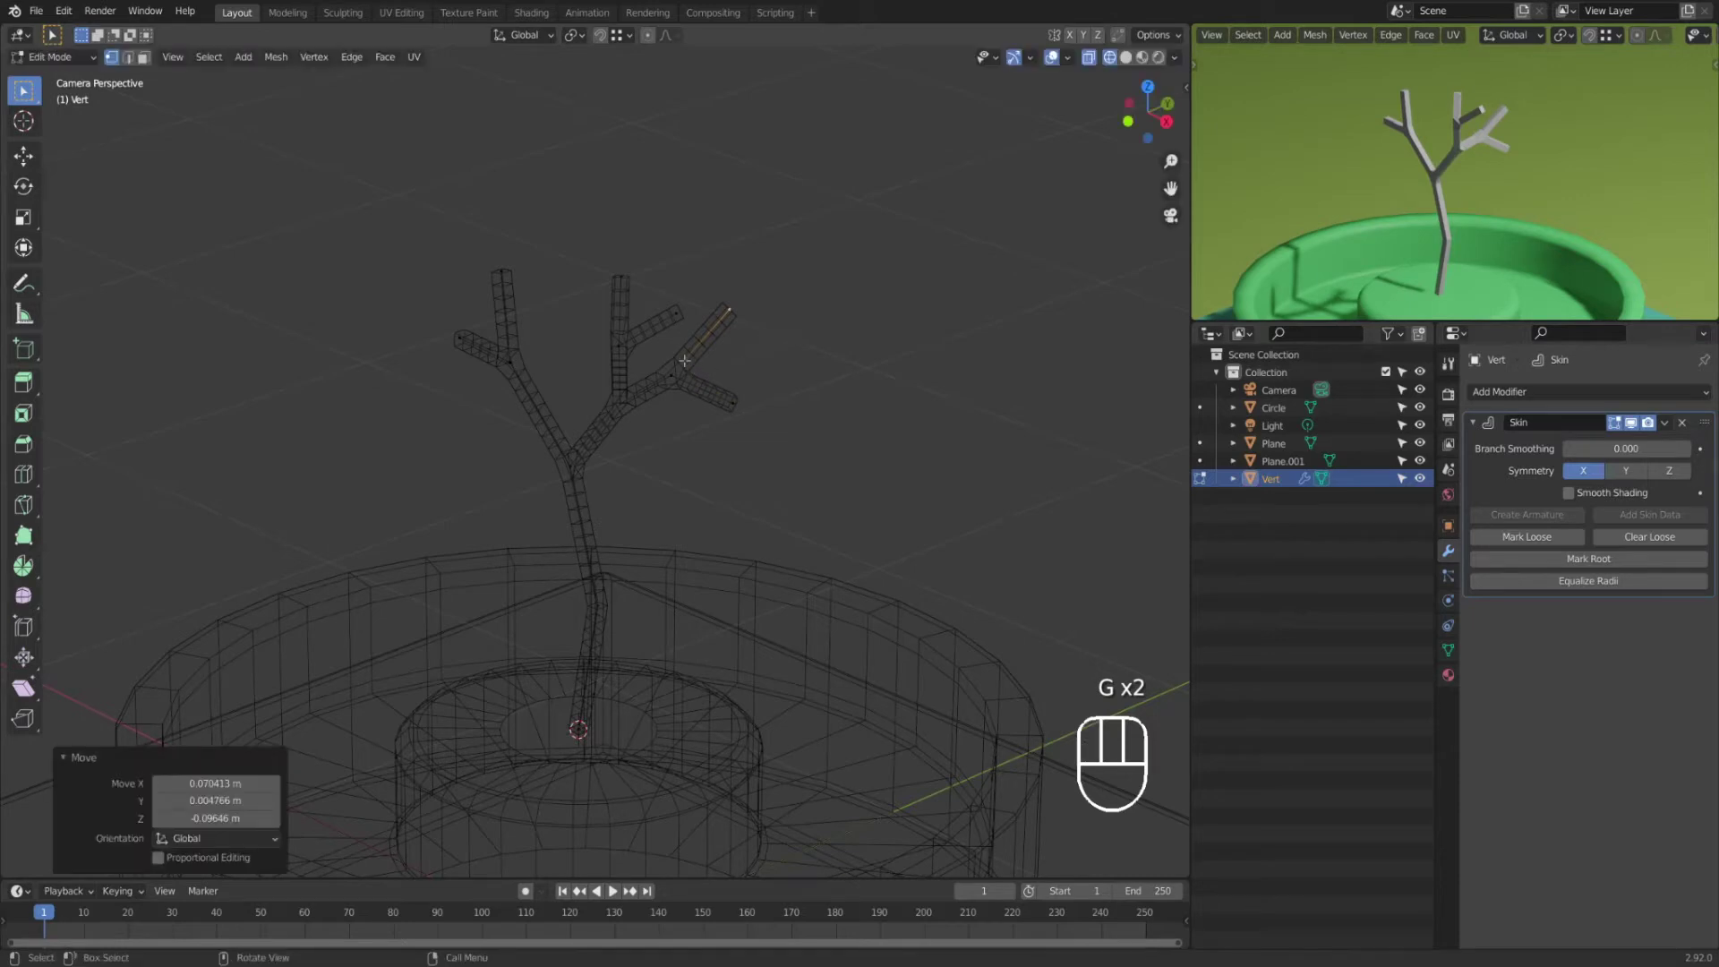
Step: Readjust the right branch's two twig tips from behind, moving the upper one about -0.07 m in X, 0.035 m in Y and 0.022 m in Z
middle_click_drag(659, 470, 691, 641)
scroll(426, 434, "up", 6)
scroll(691, 640, "up", 3)
middle_click_drag(465, 517, 688, 530, "shift")
middle_click_drag(618, 495, 465, 410)
key("g")
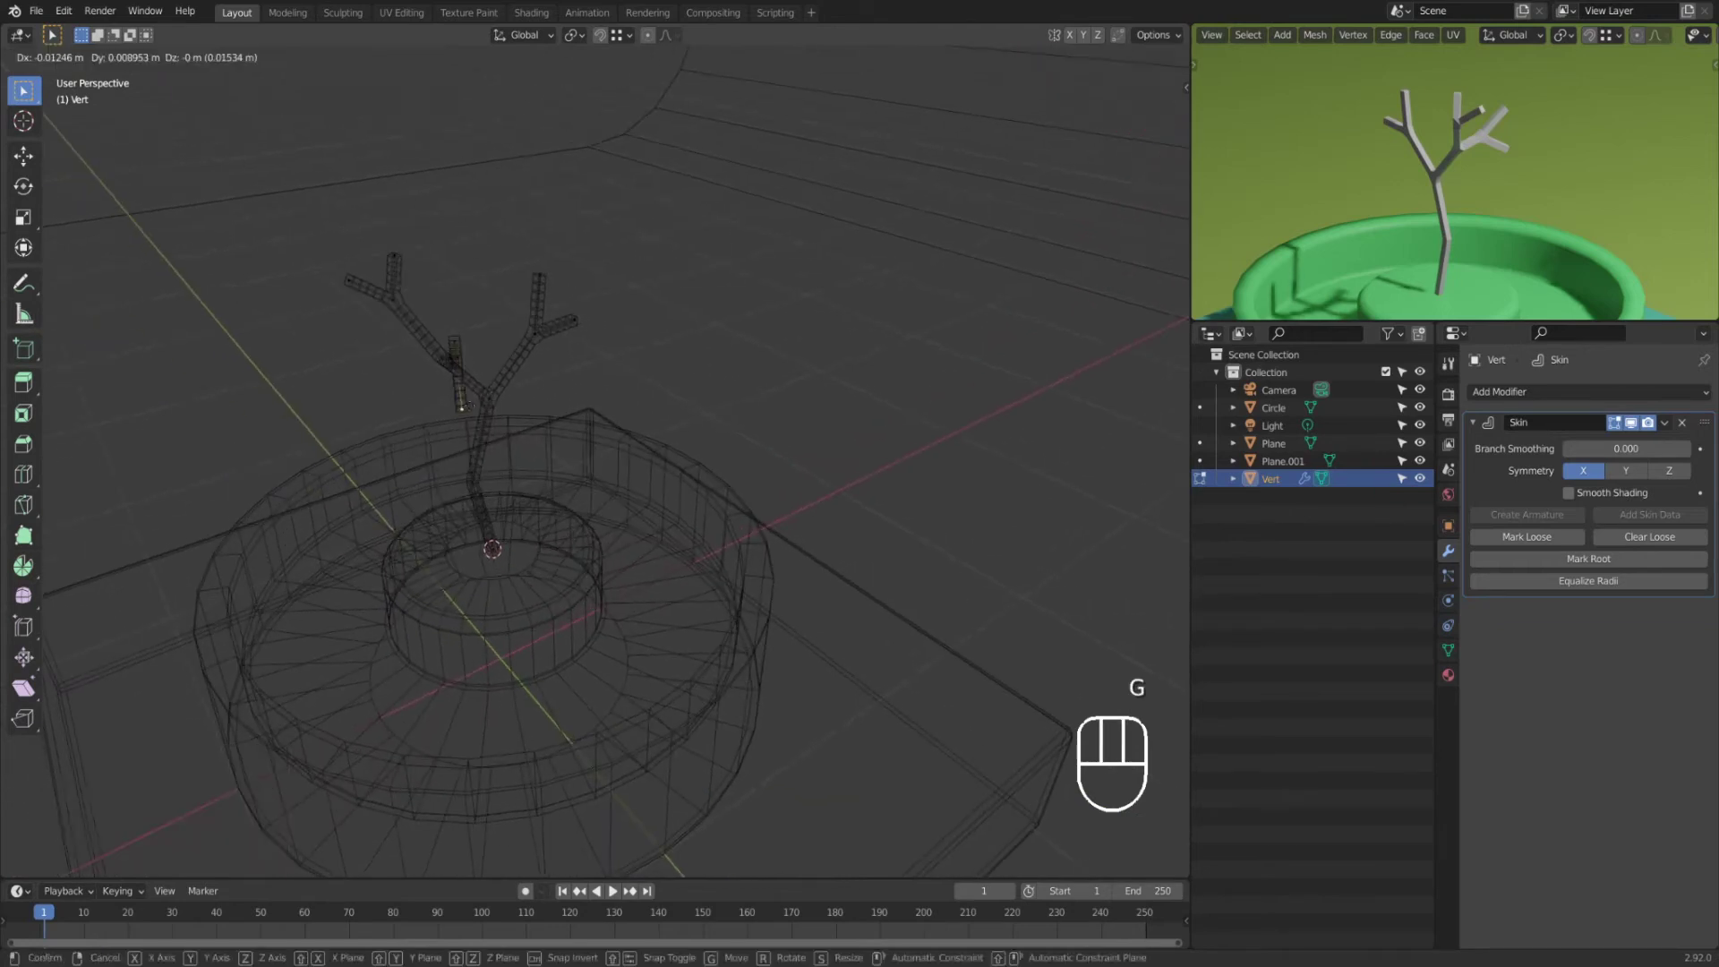
left_click(454, 343)
key("g")
left_click(475, 345)
mouse_move(475, 345)
middle_mouse_down()
mouse_move(653, 415)
mouse_move(596, 418)
mouse_move(598, 358)
middle_mouse_up()
Step: In solid shading and camera view, move the trunk's middle vertex about -0.10 m in X, -0.043 m in Y and 0.088 m in Z
key("z")
mouse_move(688, 401)
middle_mouse_down()
mouse_move(714, 454)
mouse_move(767, 432)
mouse_move(788, 448)
mouse_move(658, 446)
middle_mouse_up()
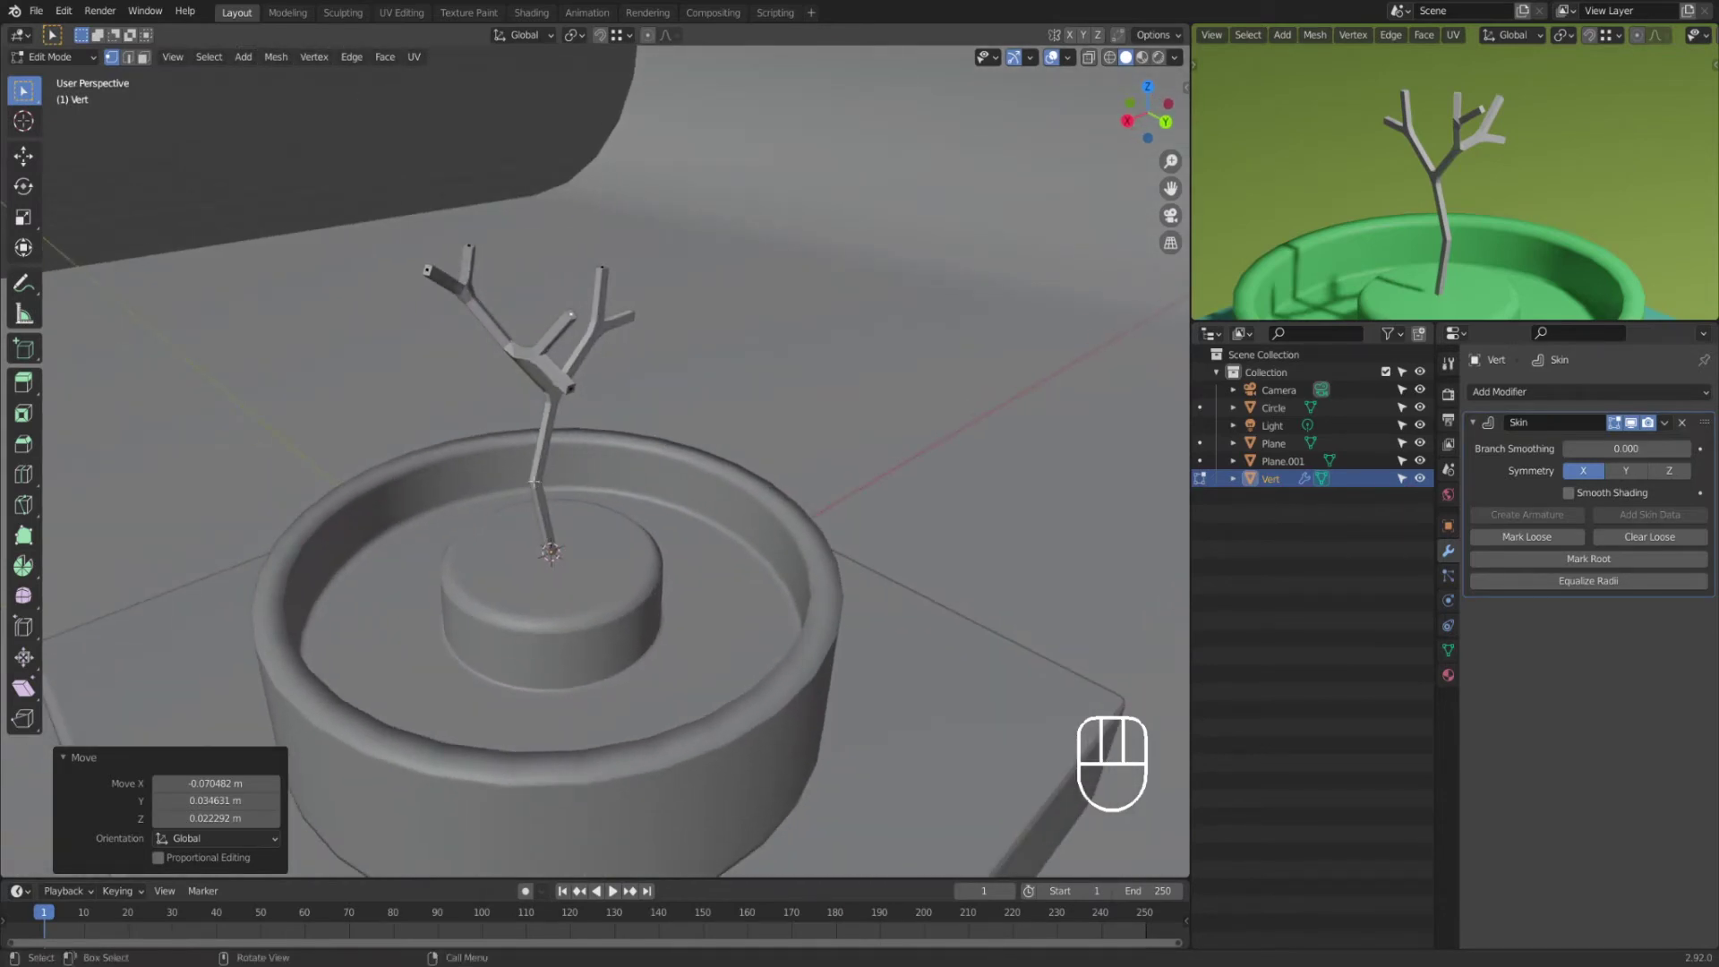
key("KP_0")
left_click(598, 608)
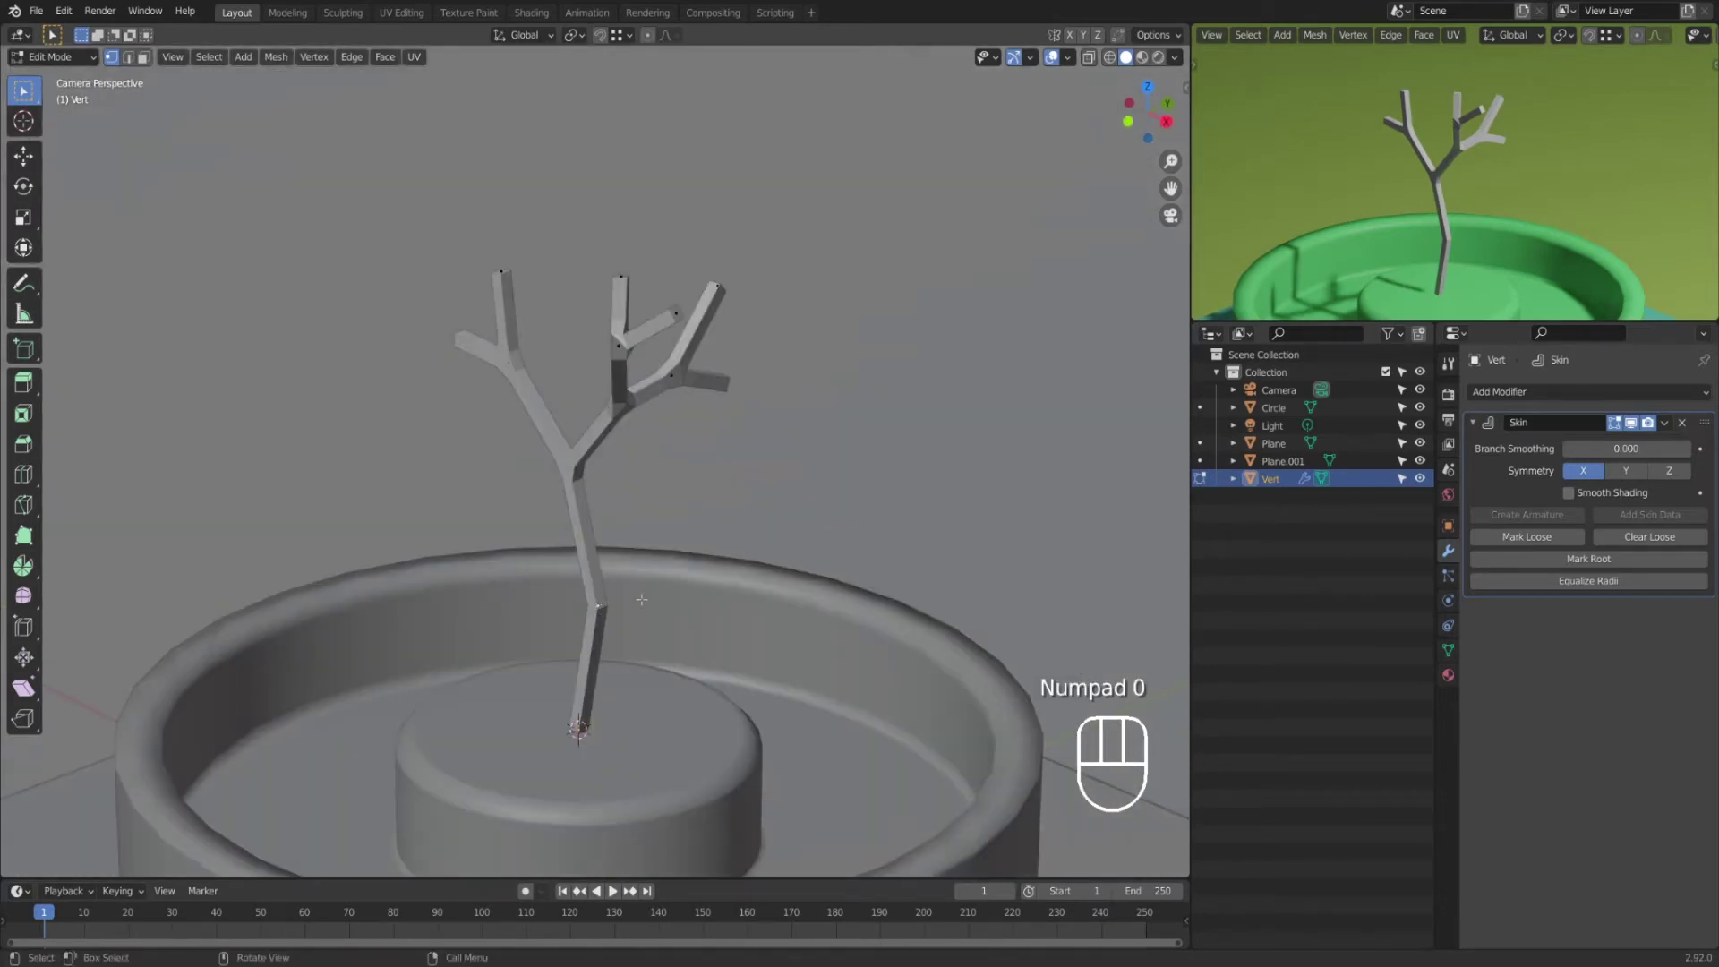
key("g")
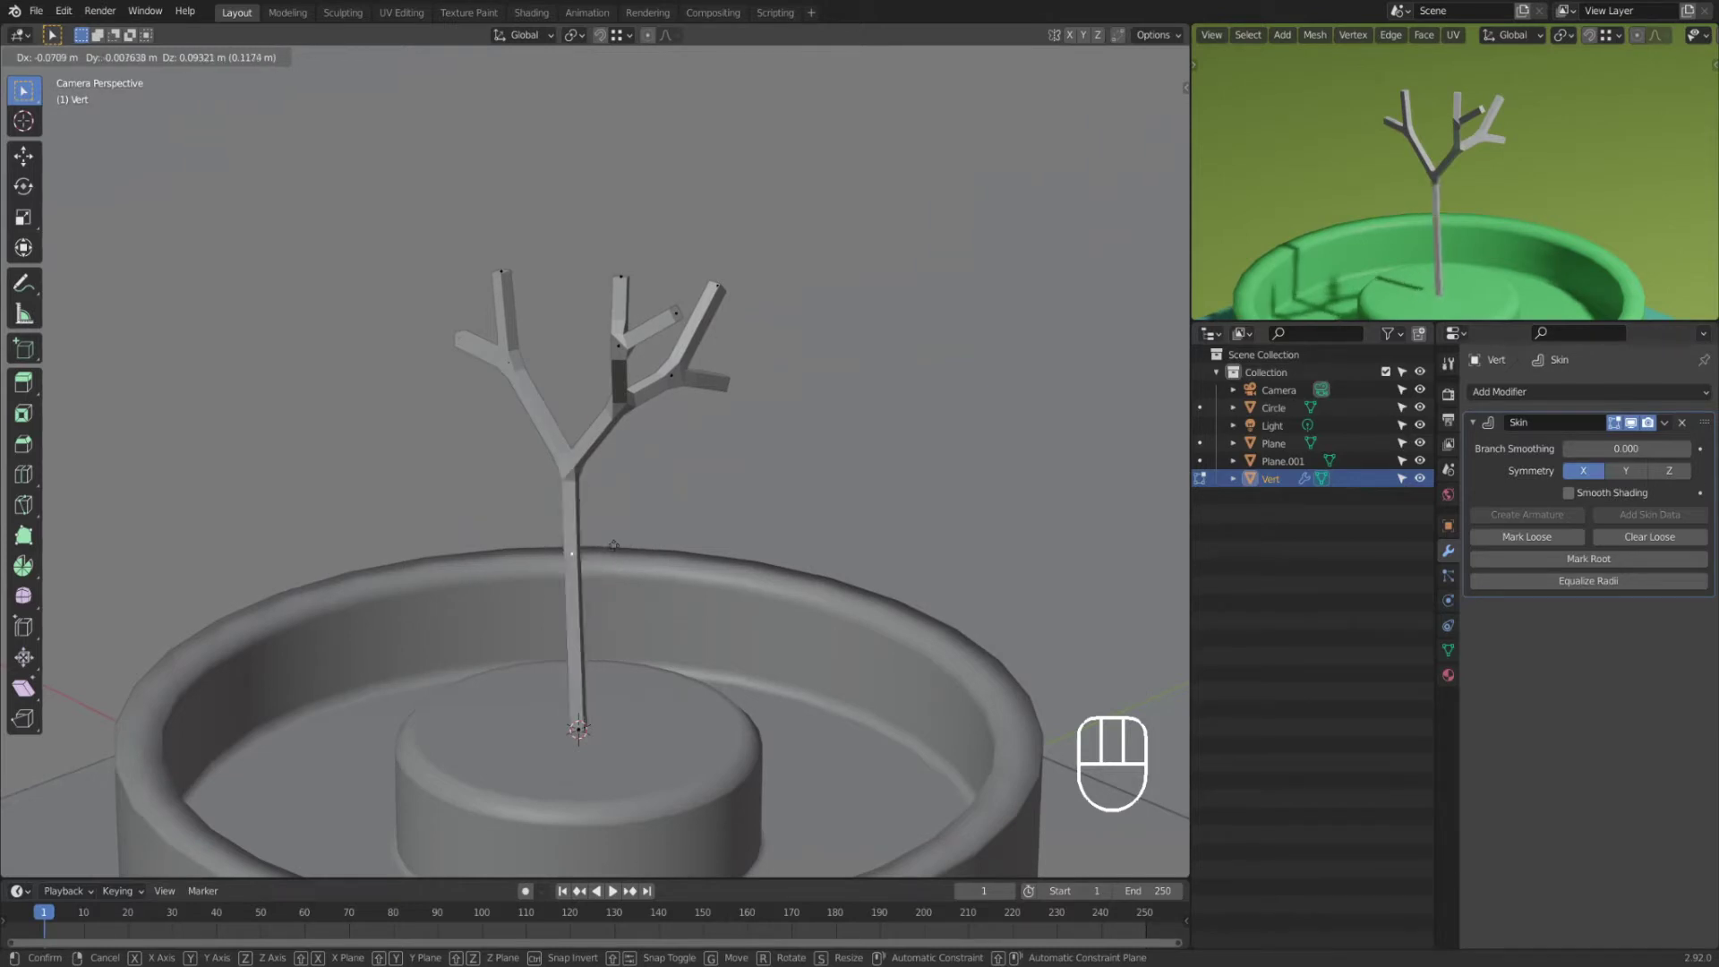
left_click(610, 573)
scroll(609, 573, "down", 4)
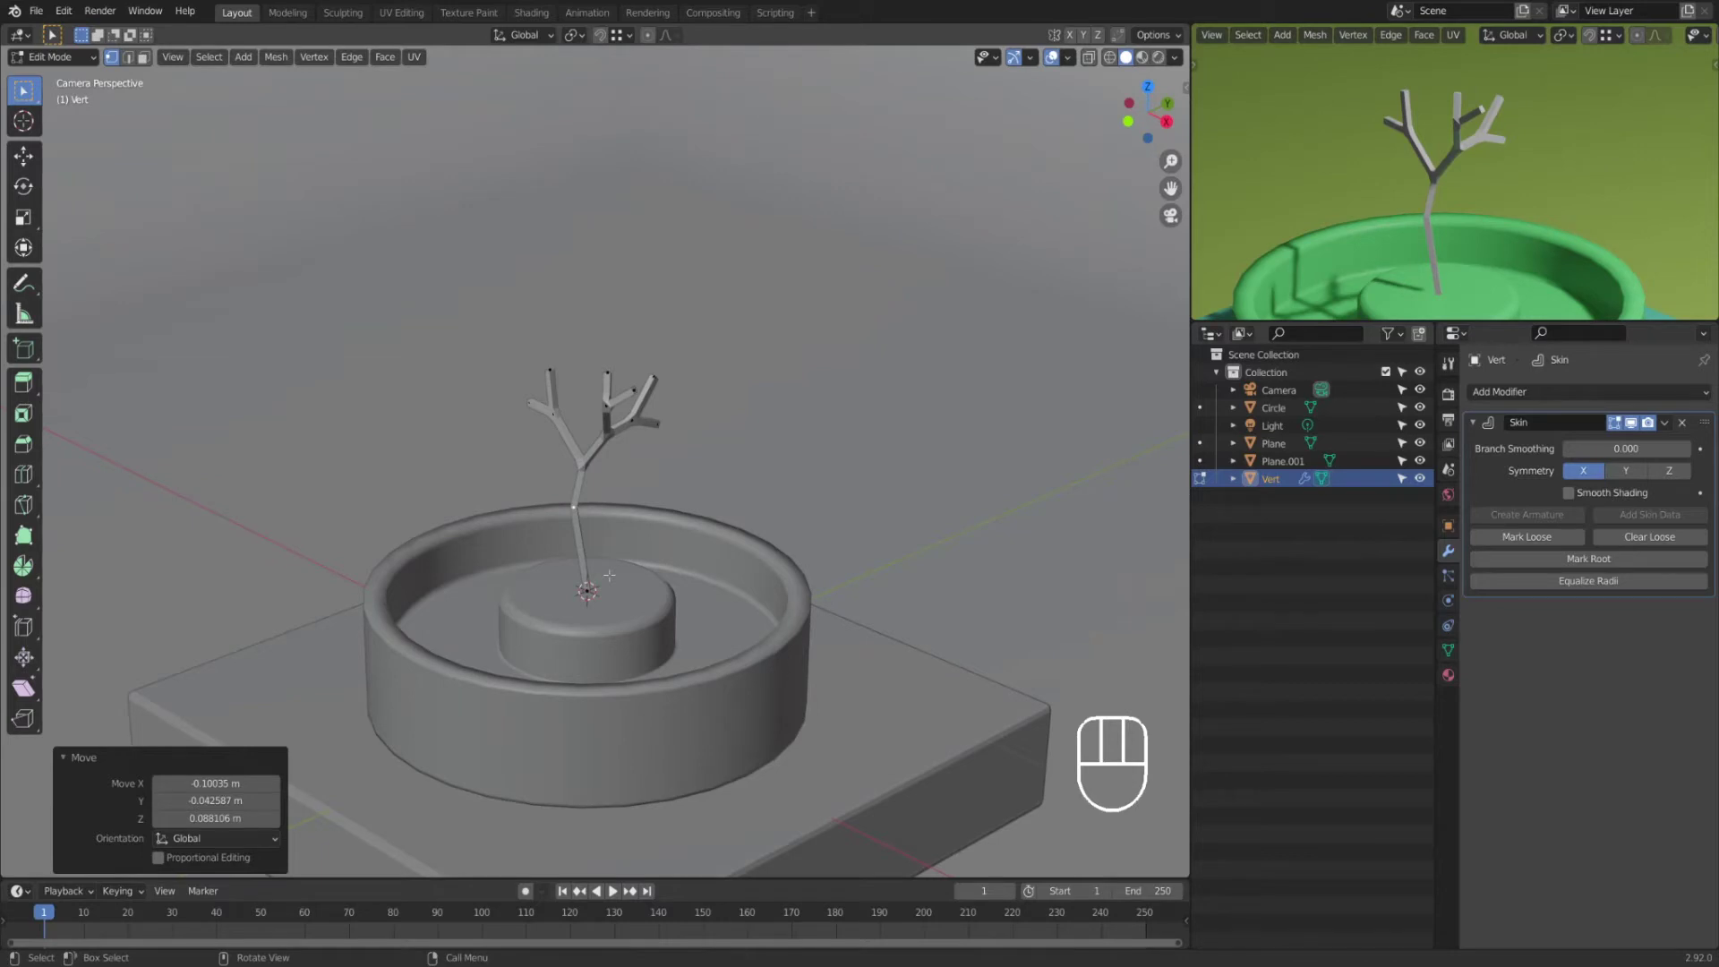
scroll(619, 574, "up", 2)
Step: Select all the twig tips and taper them with a Skin Resize of about 0.39
left_click(489, 360)
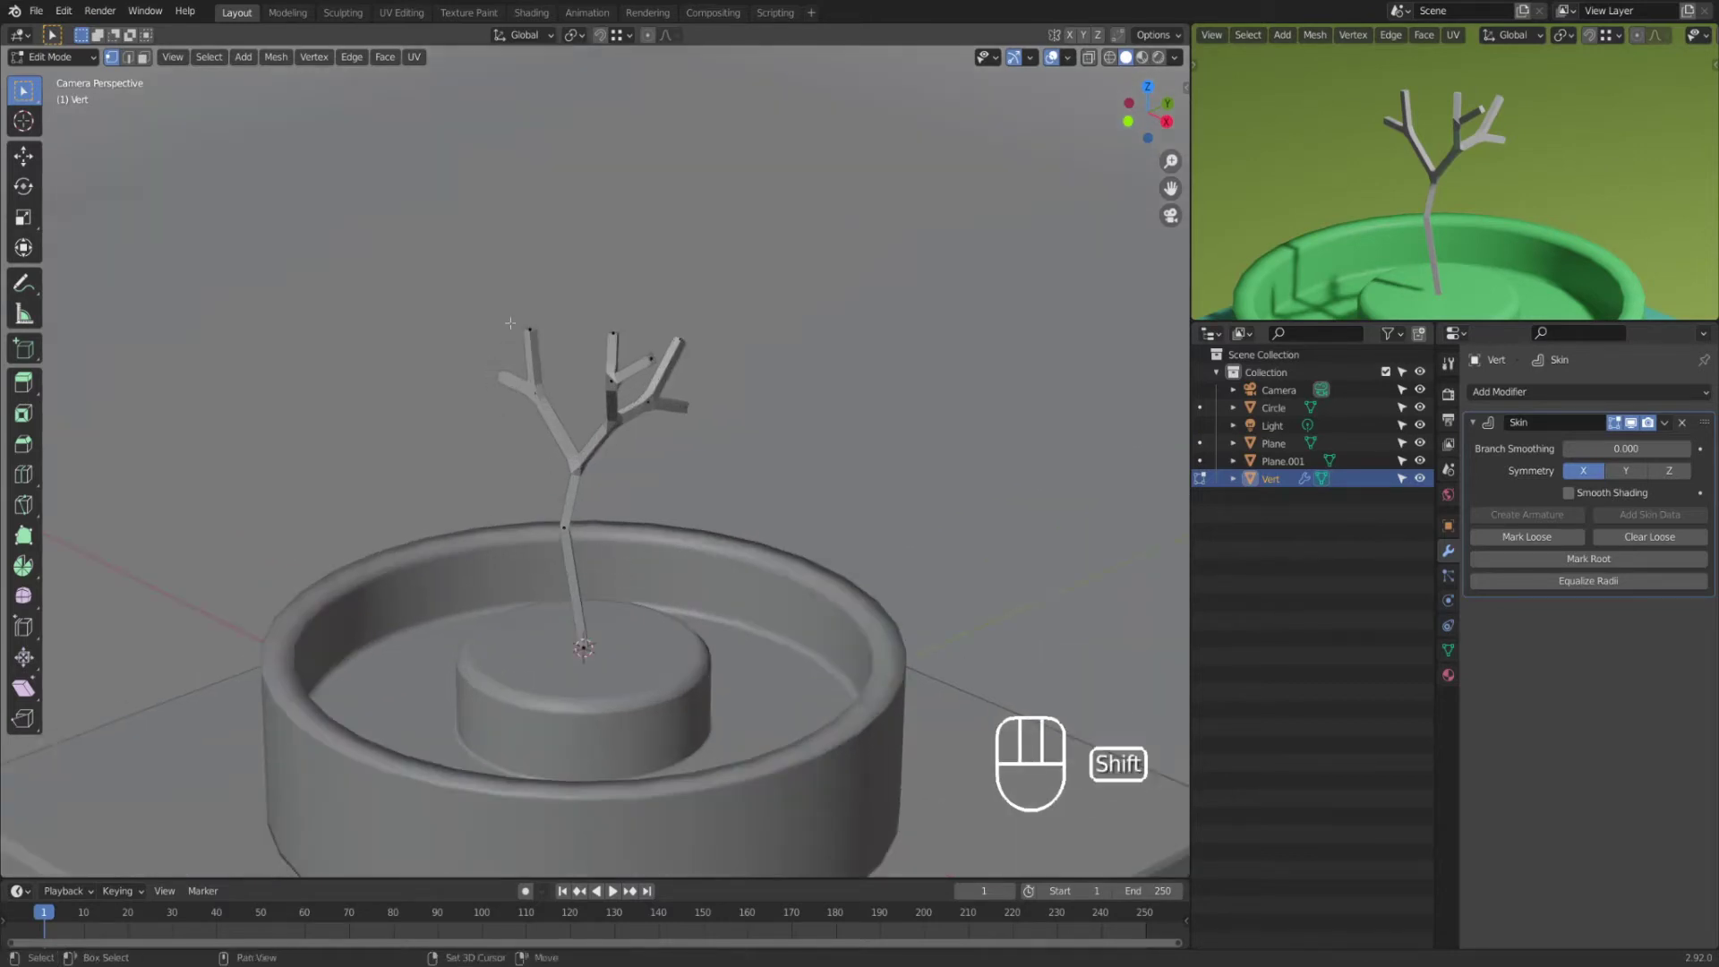
left_click(651, 357, "shift")
left_click(532, 331, "shift")
left_click(612, 337, "shift")
key("z")
left_click(596, 468)
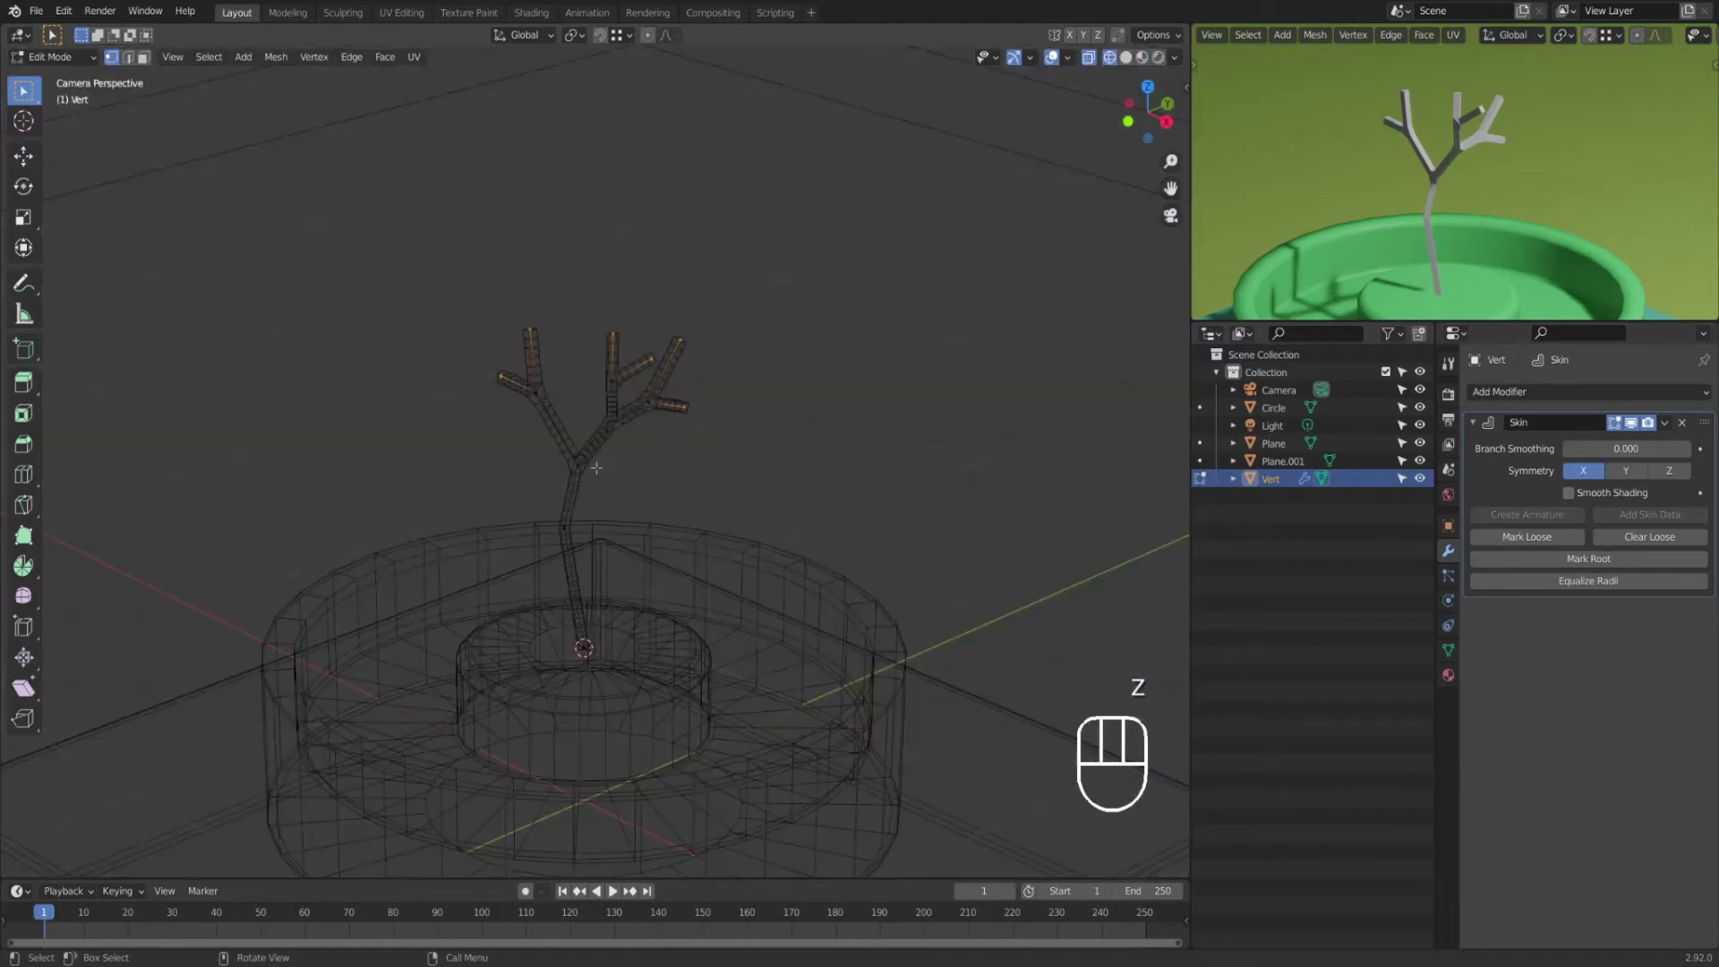
key("z")
left_click(847, 476)
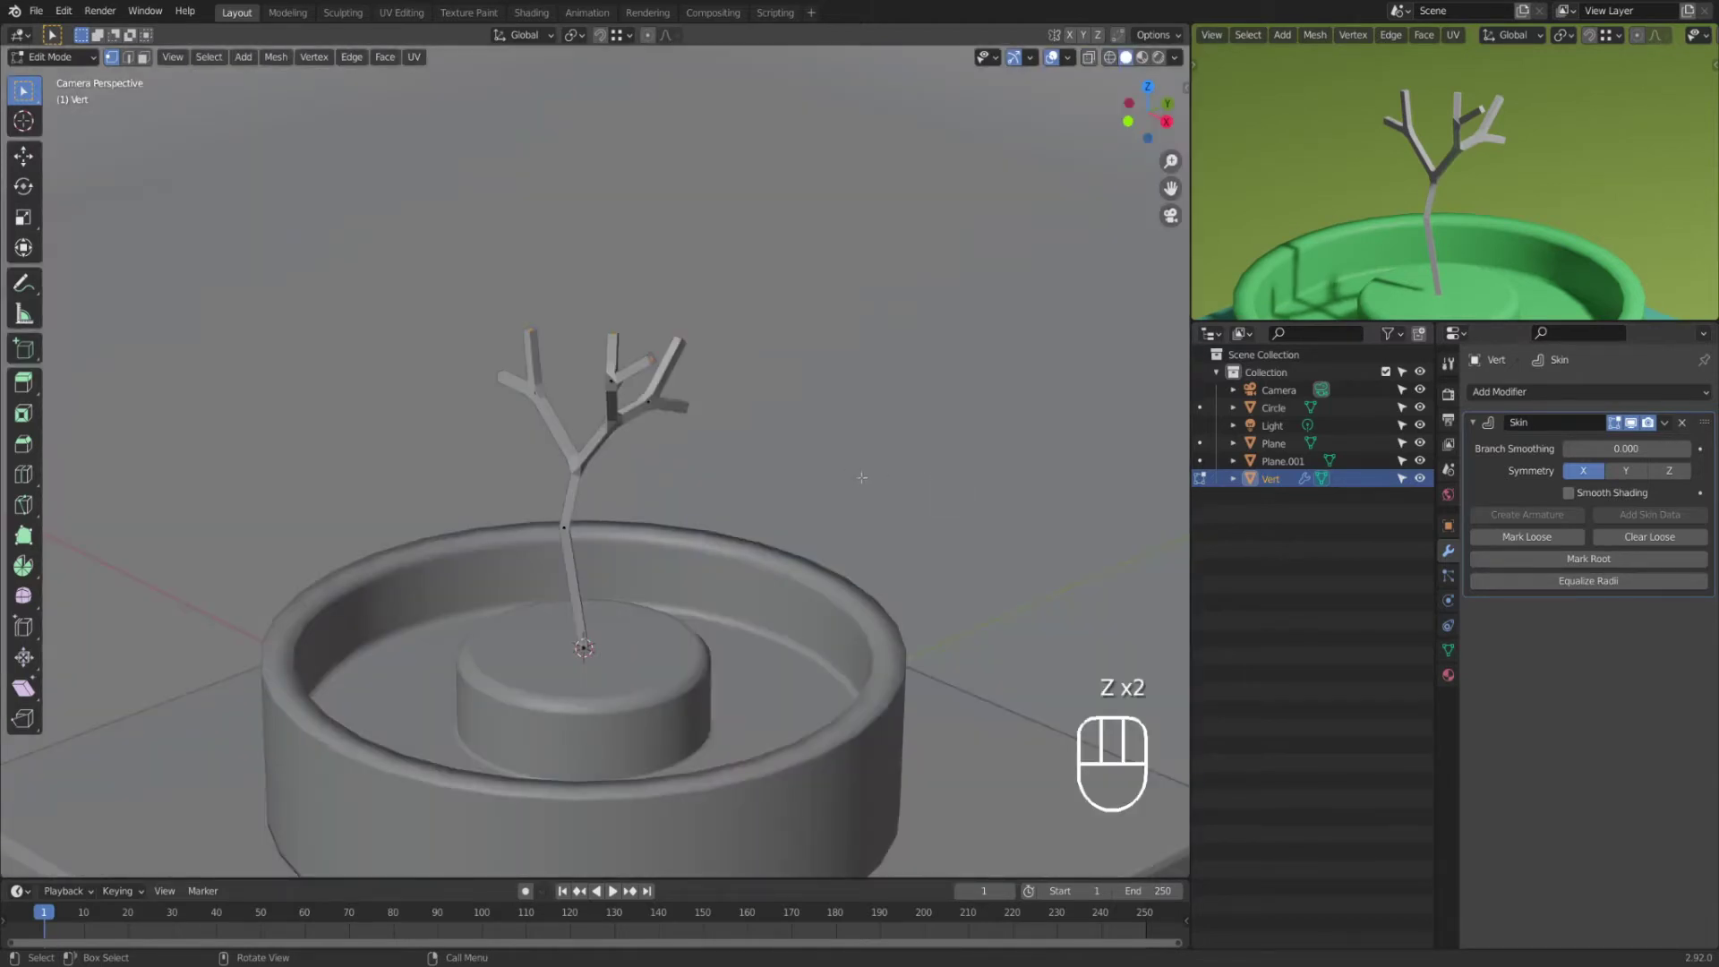
key("ctrl+a")
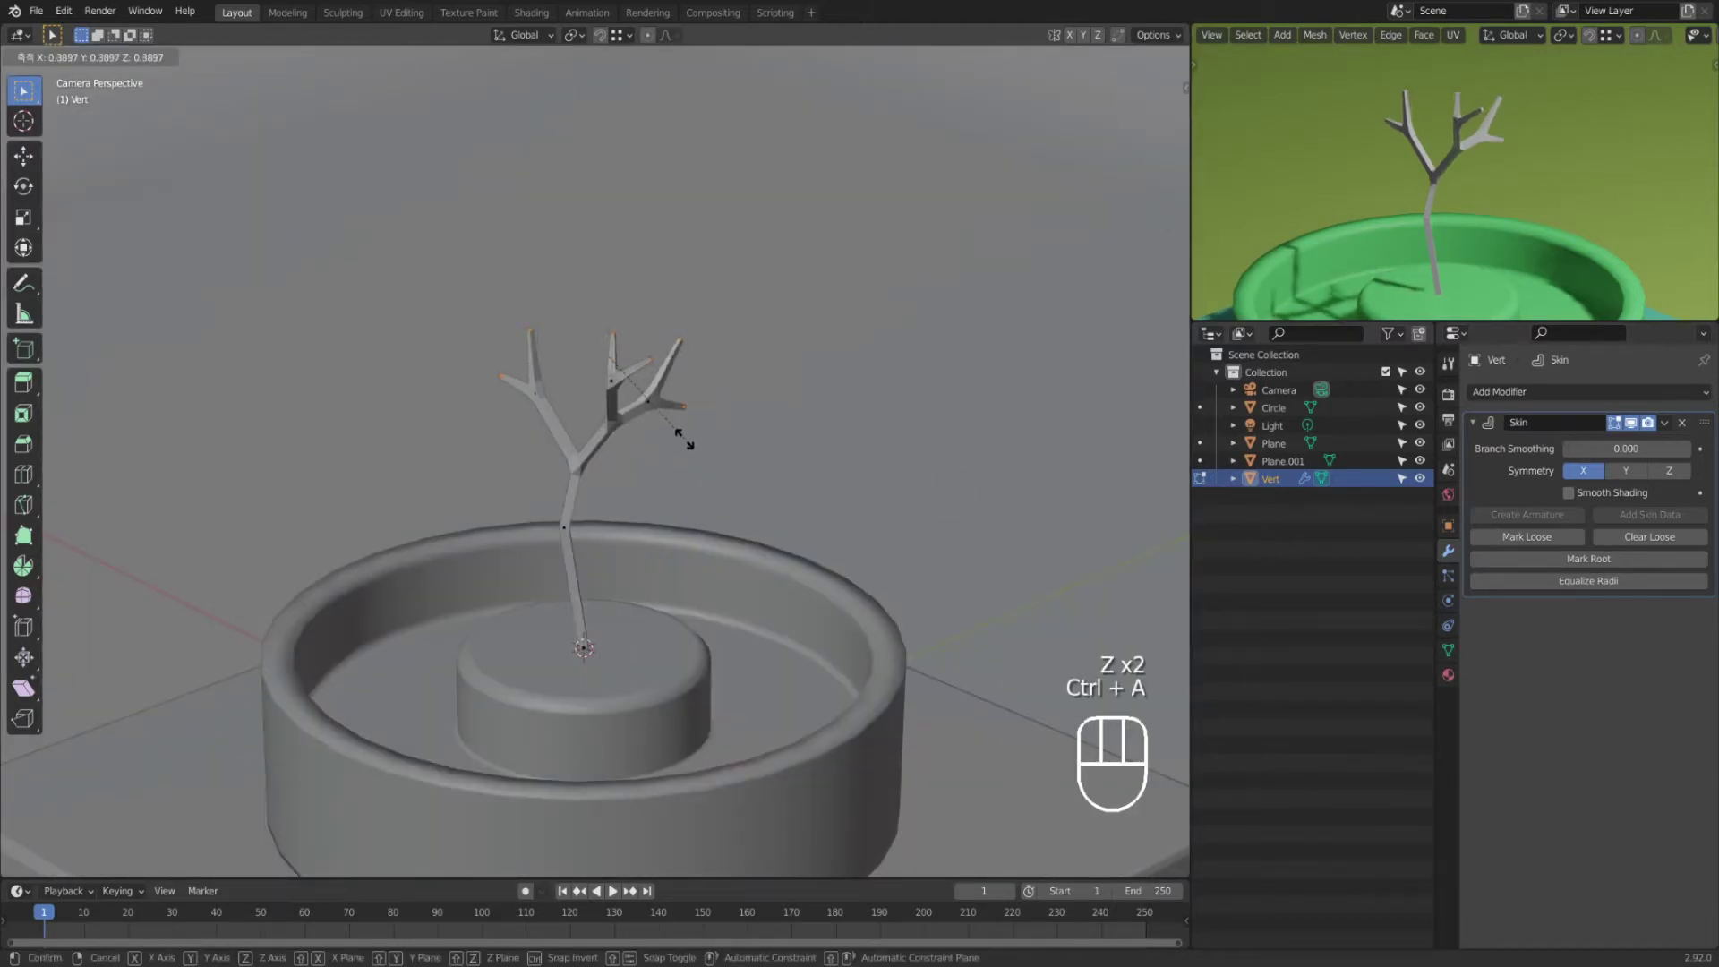
left_click(684, 439)
Step: Thicken the trunk from its base vertex with a Skin Resize of about 11.43, using smooth proportional editing with a size of about 0.683
left_click(626, 687)
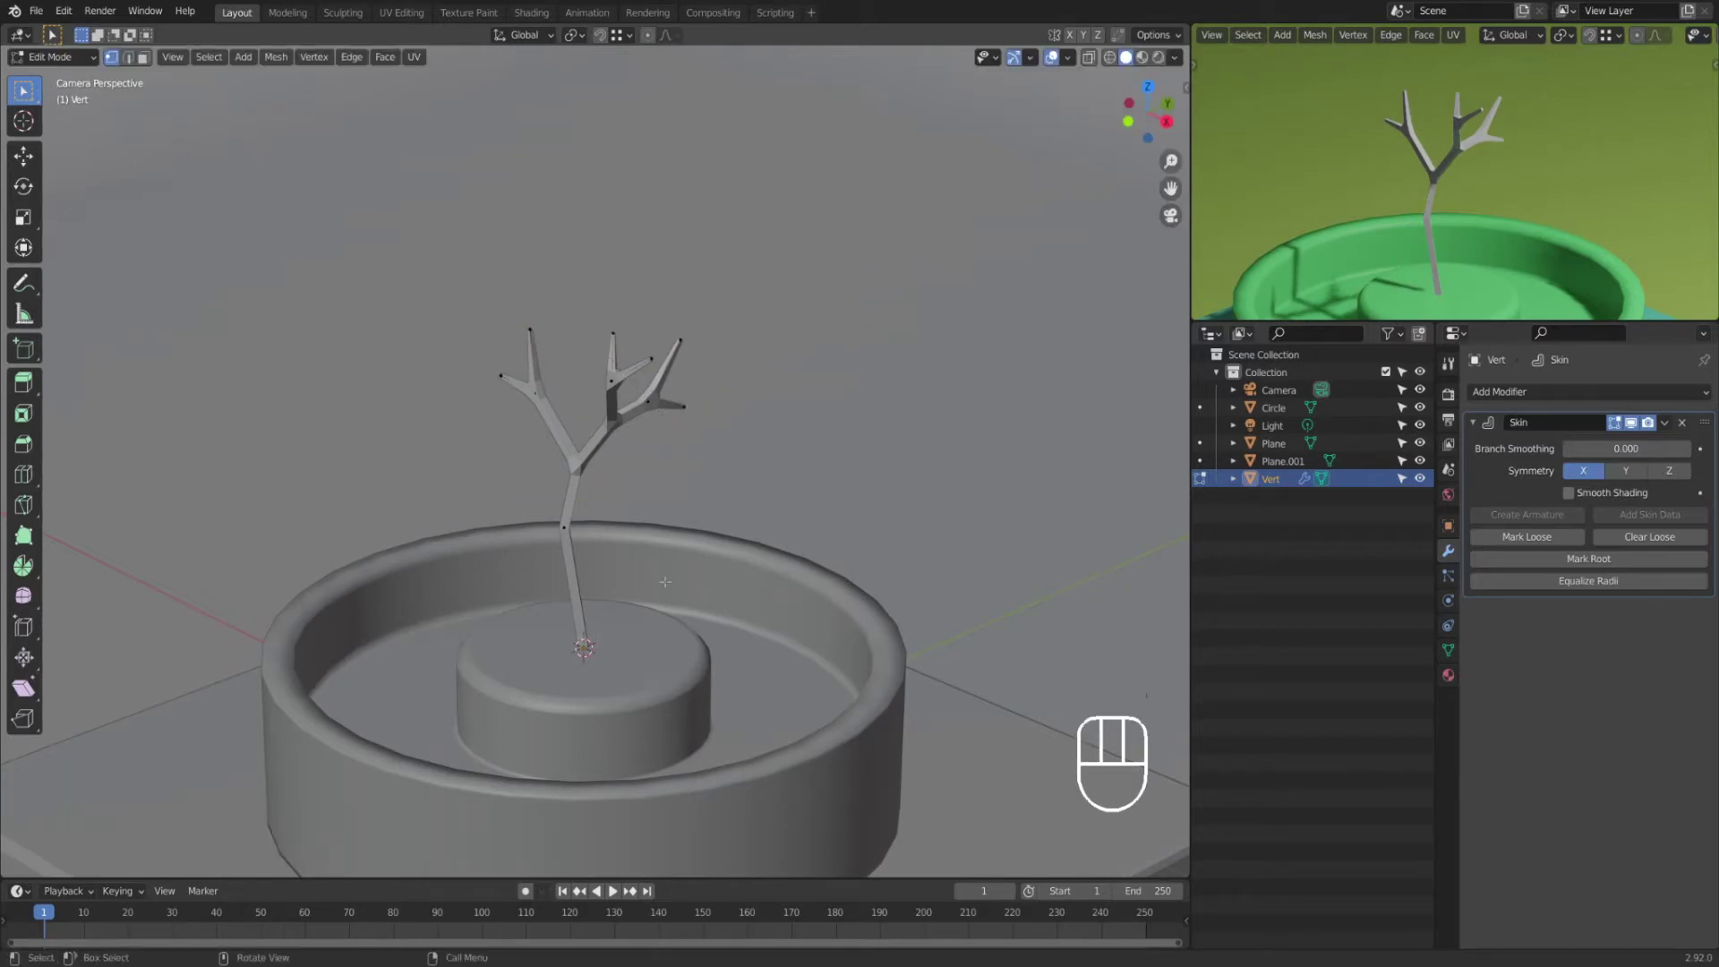
key("o")
key("ctrl+a")
scroll(1085, 491, "down", 4)
scroll(1085, 486, "up", 4)
scroll(1085, 485, "up", 4)
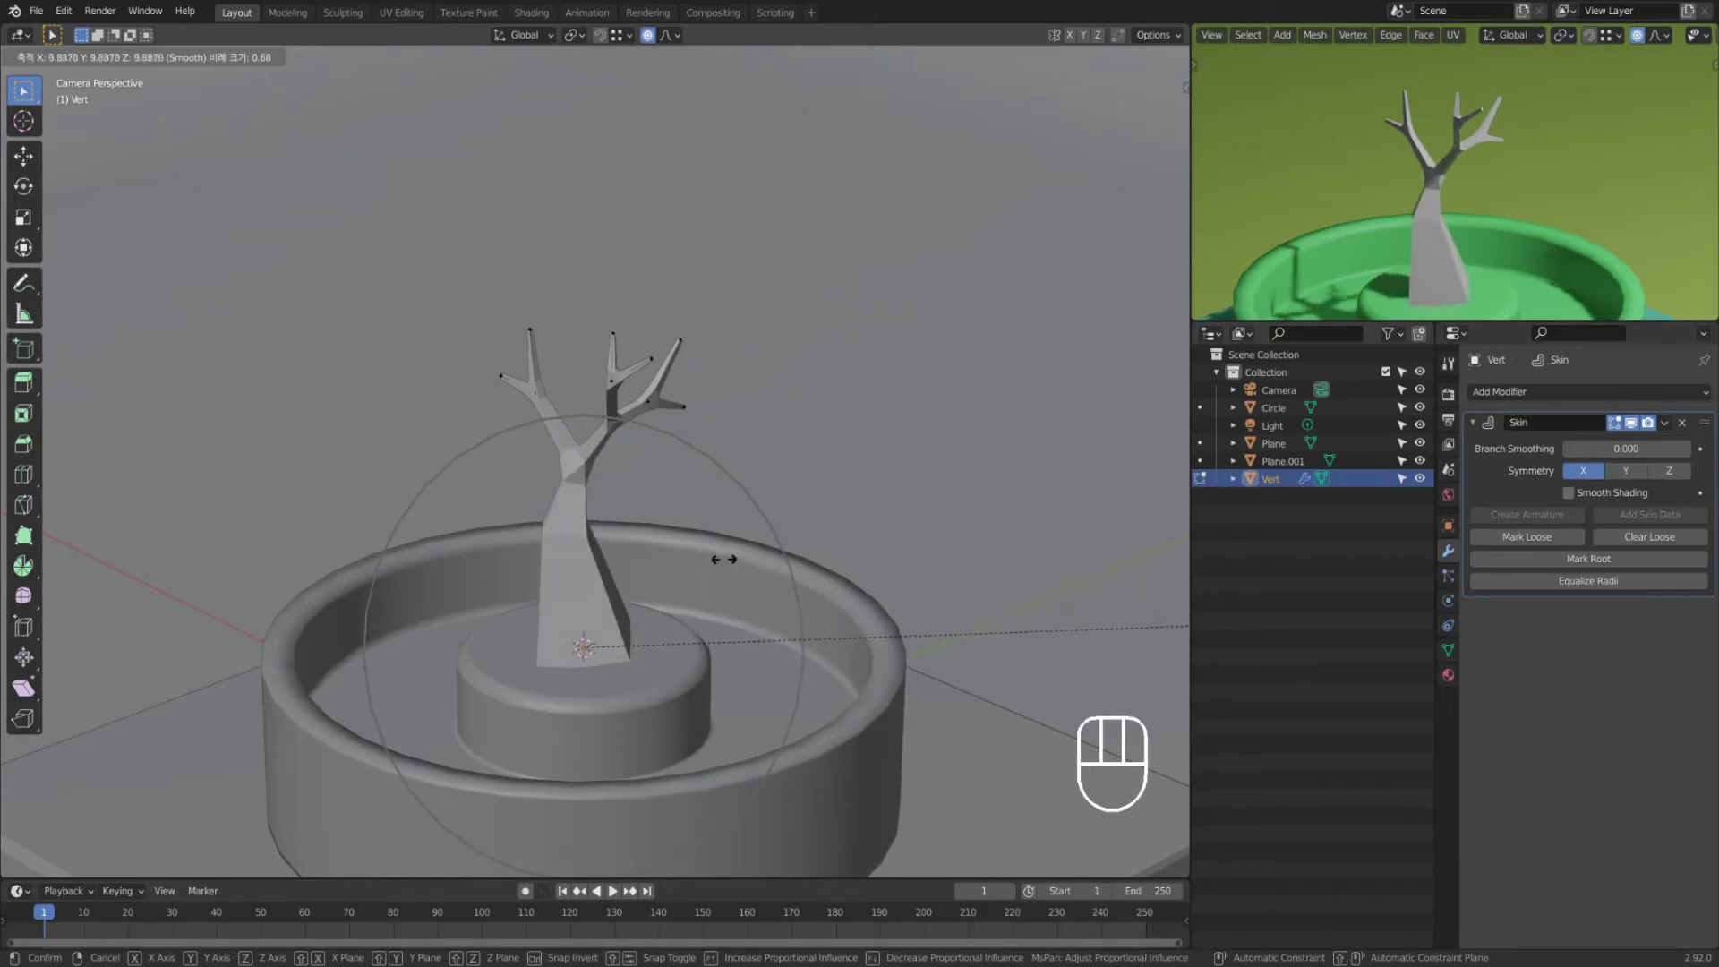
scroll(882, 559, "up", 1)
scroll(880, 558, "up", 2)
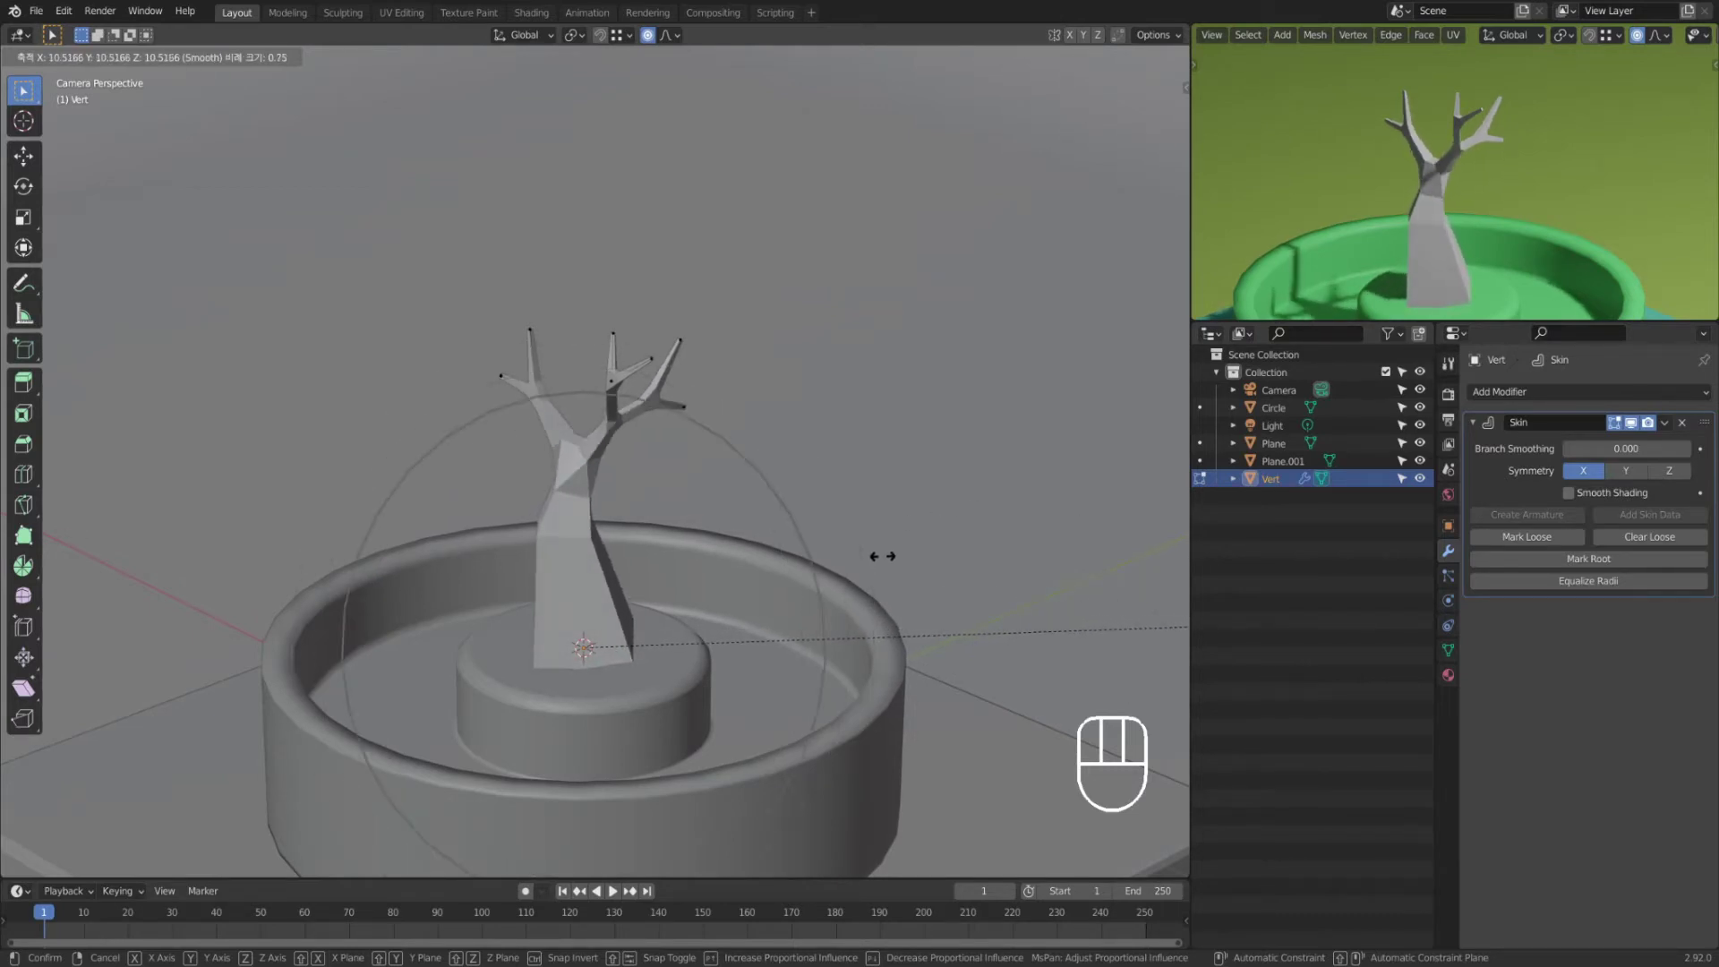
scroll(876, 556, "down", 2)
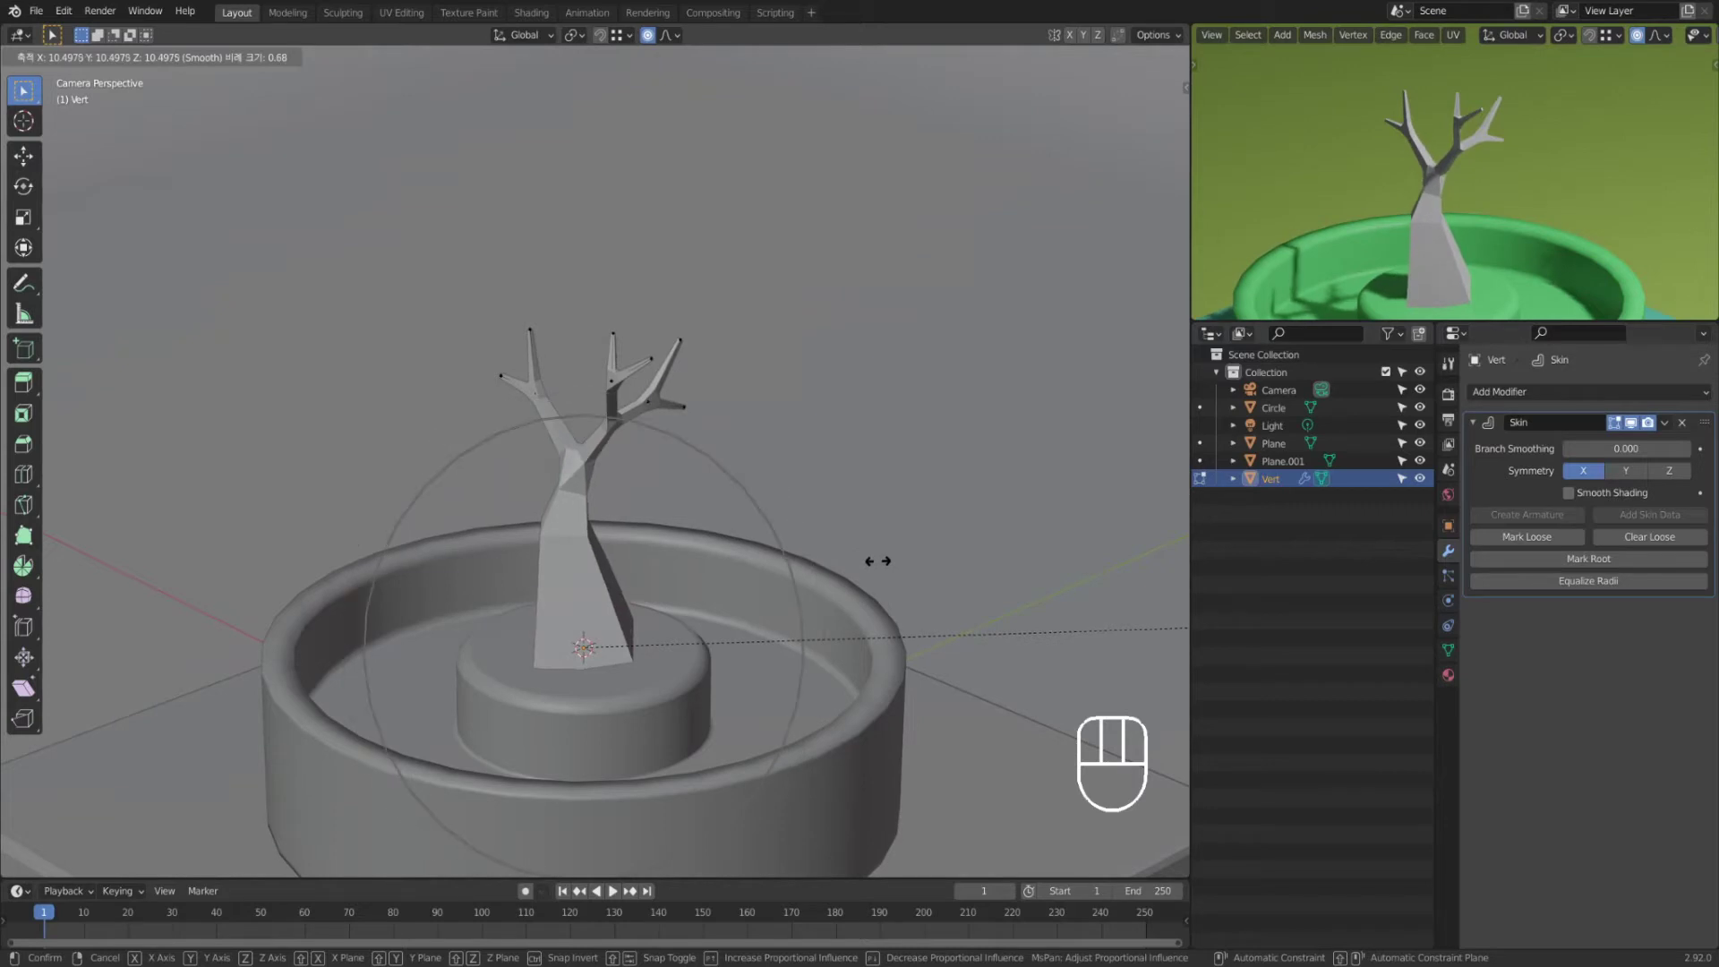
left_click(905, 576)
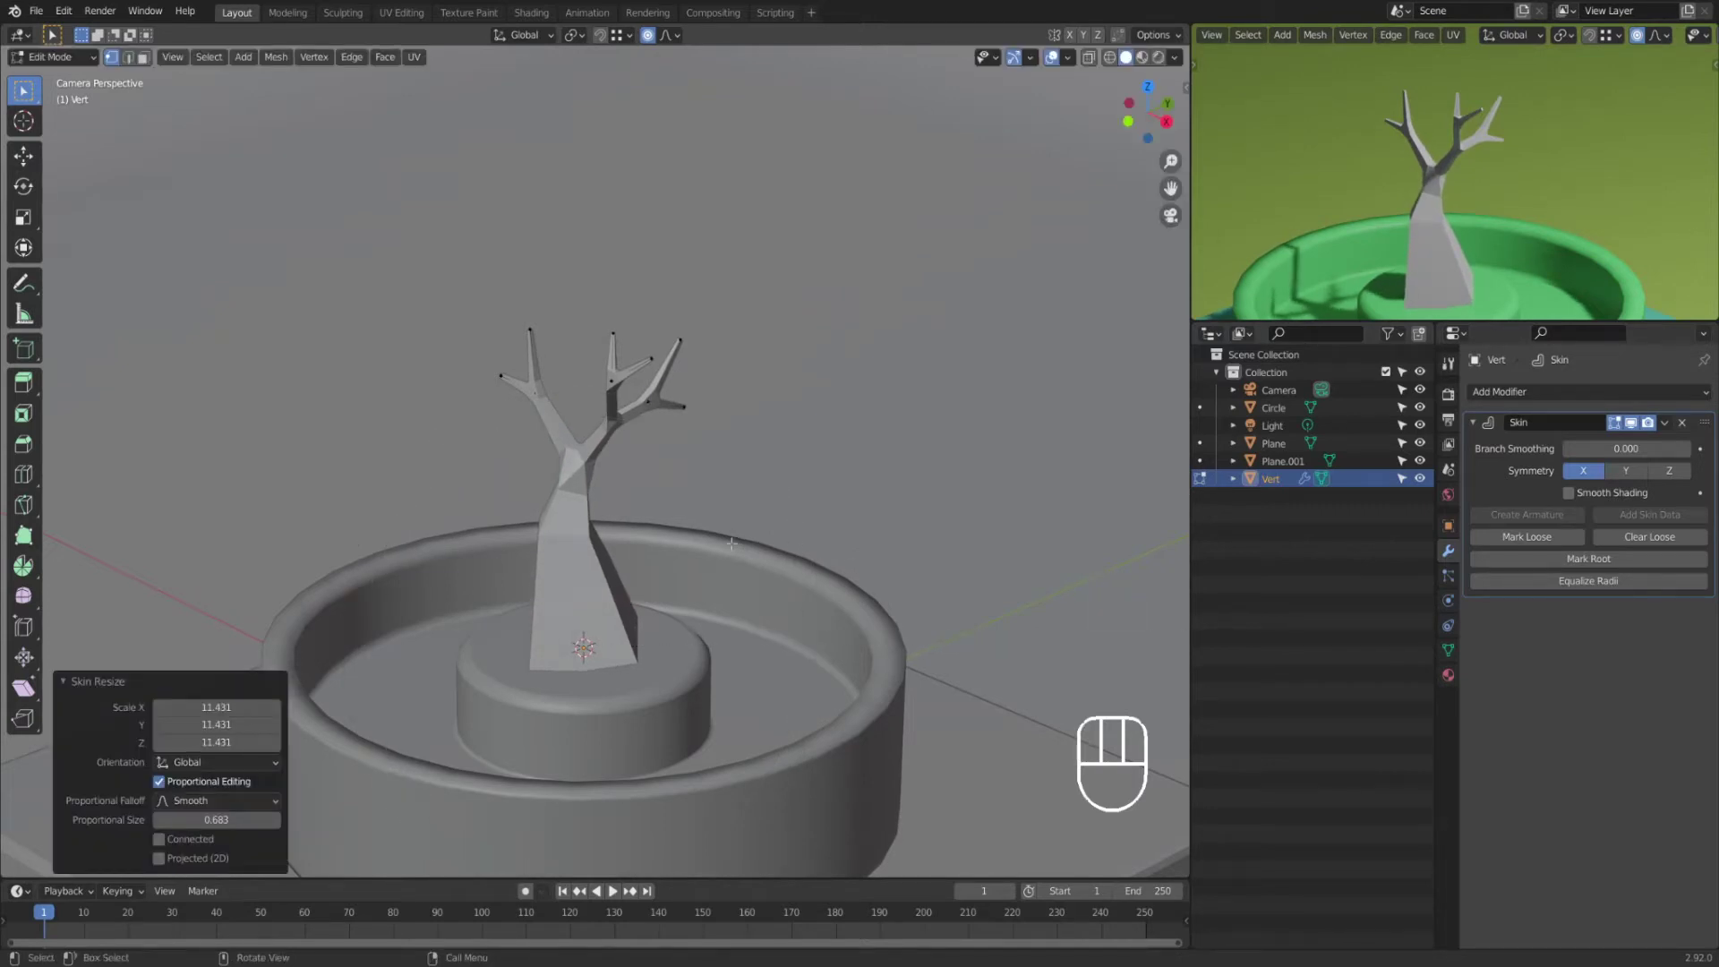
Step: Leave Edit Mode and add a Subdivision Surface modifier with viewport level 2 to the tree
key("Tab")
right_click(600, 561)
left_click(602, 559)
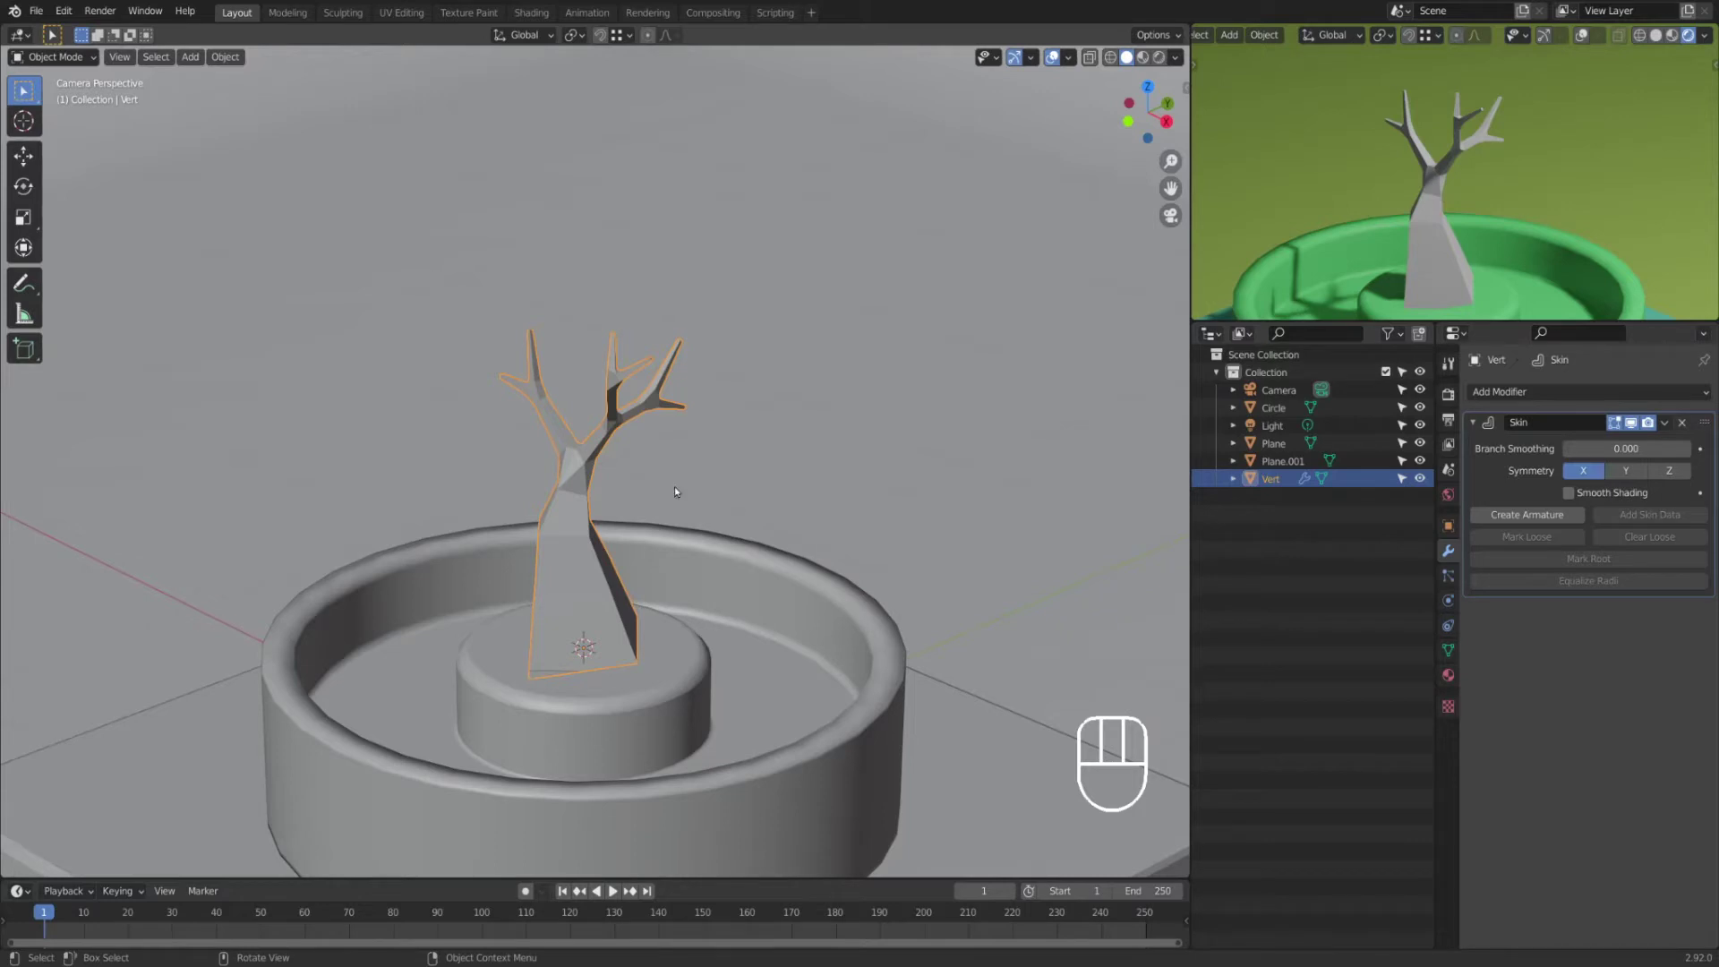
left_click(1576, 391)
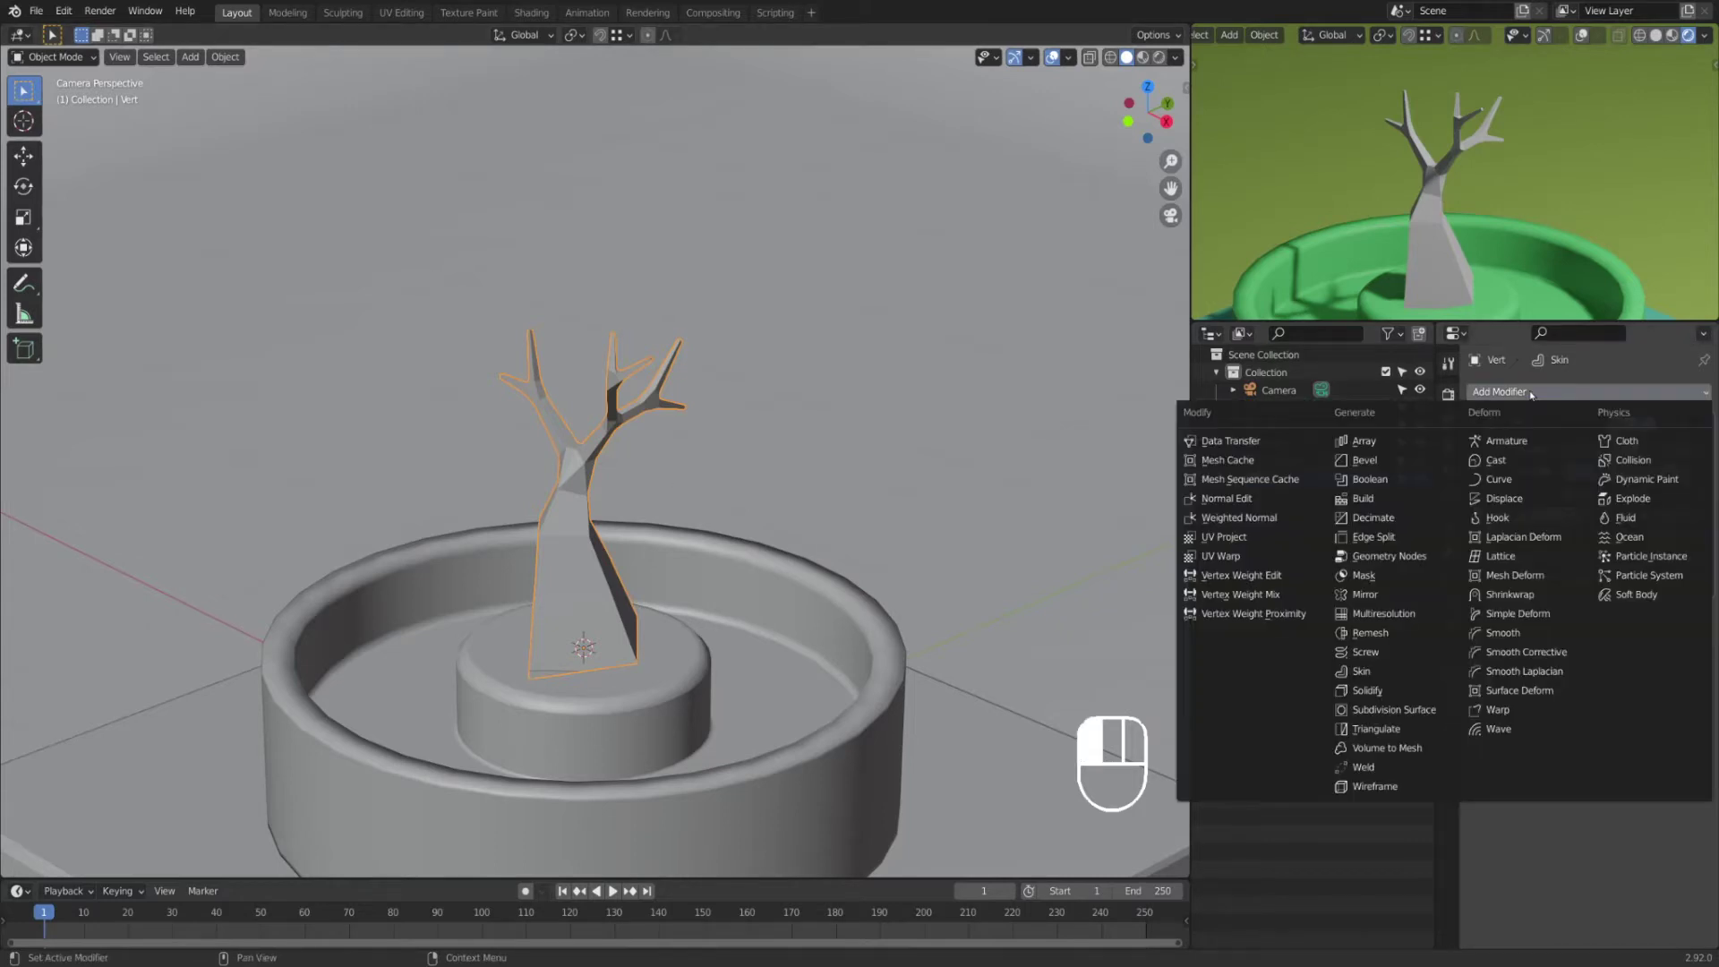
left_click(1389, 710)
left_click(1686, 661)
middle_click_drag(777, 594, 775, 547)
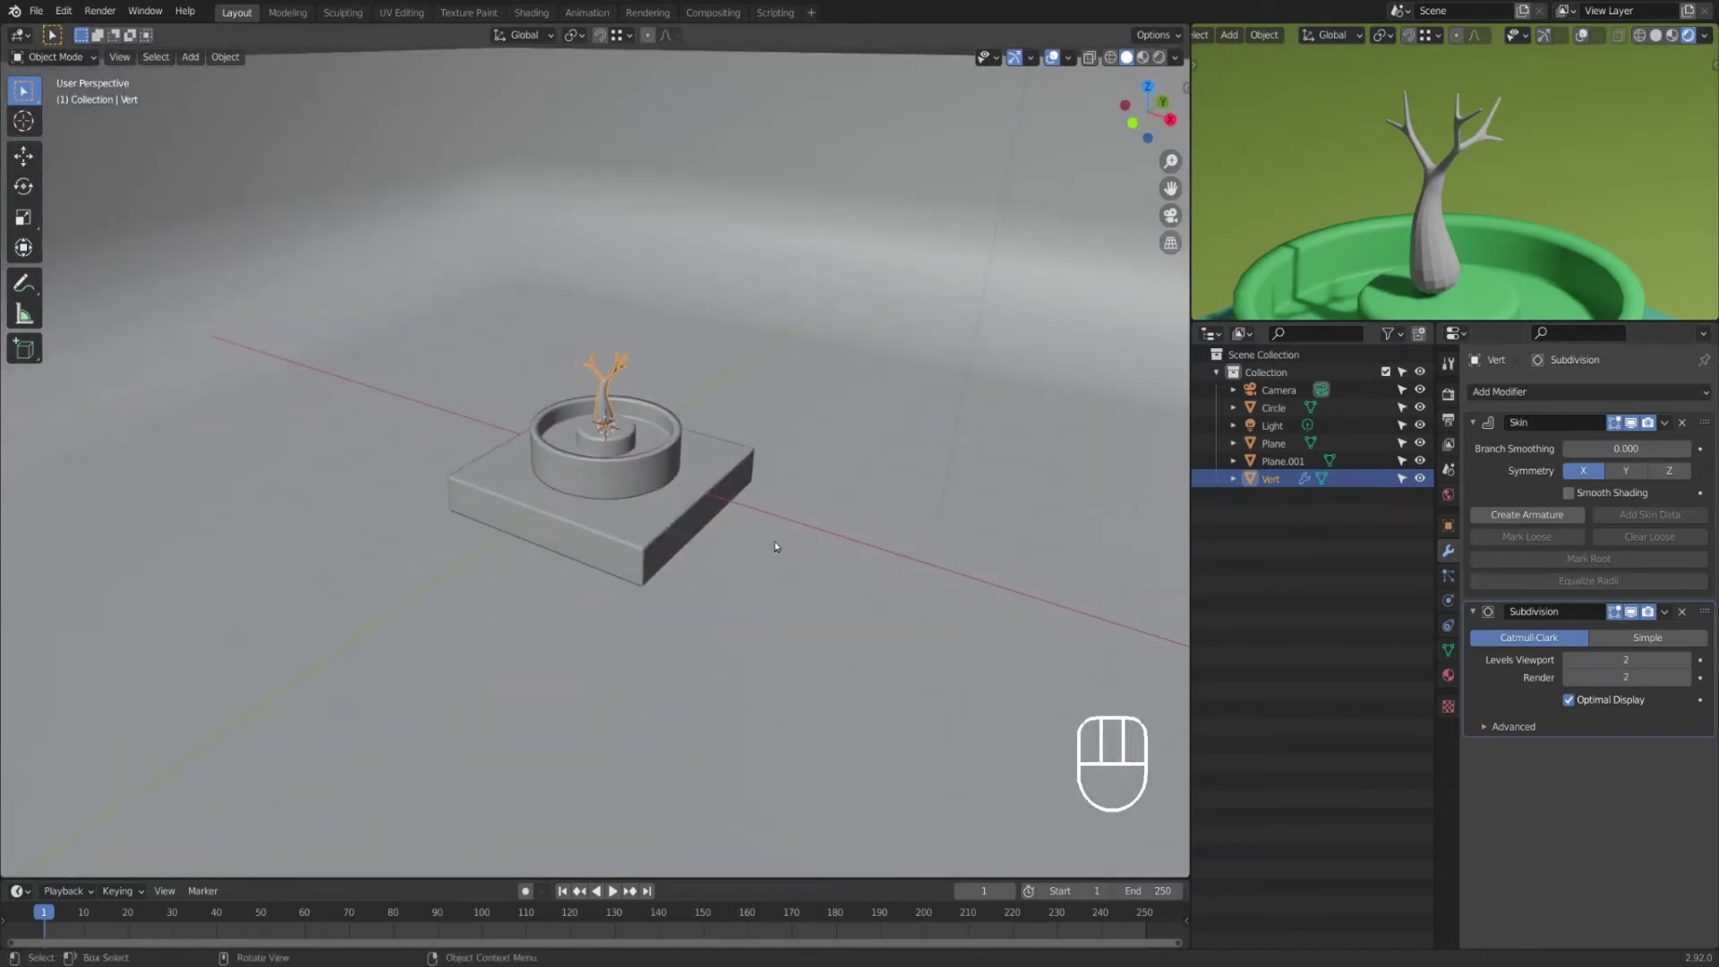
scroll(672, 437, "up", 5)
middle_click_drag(672, 438, 723, 512, "shift")
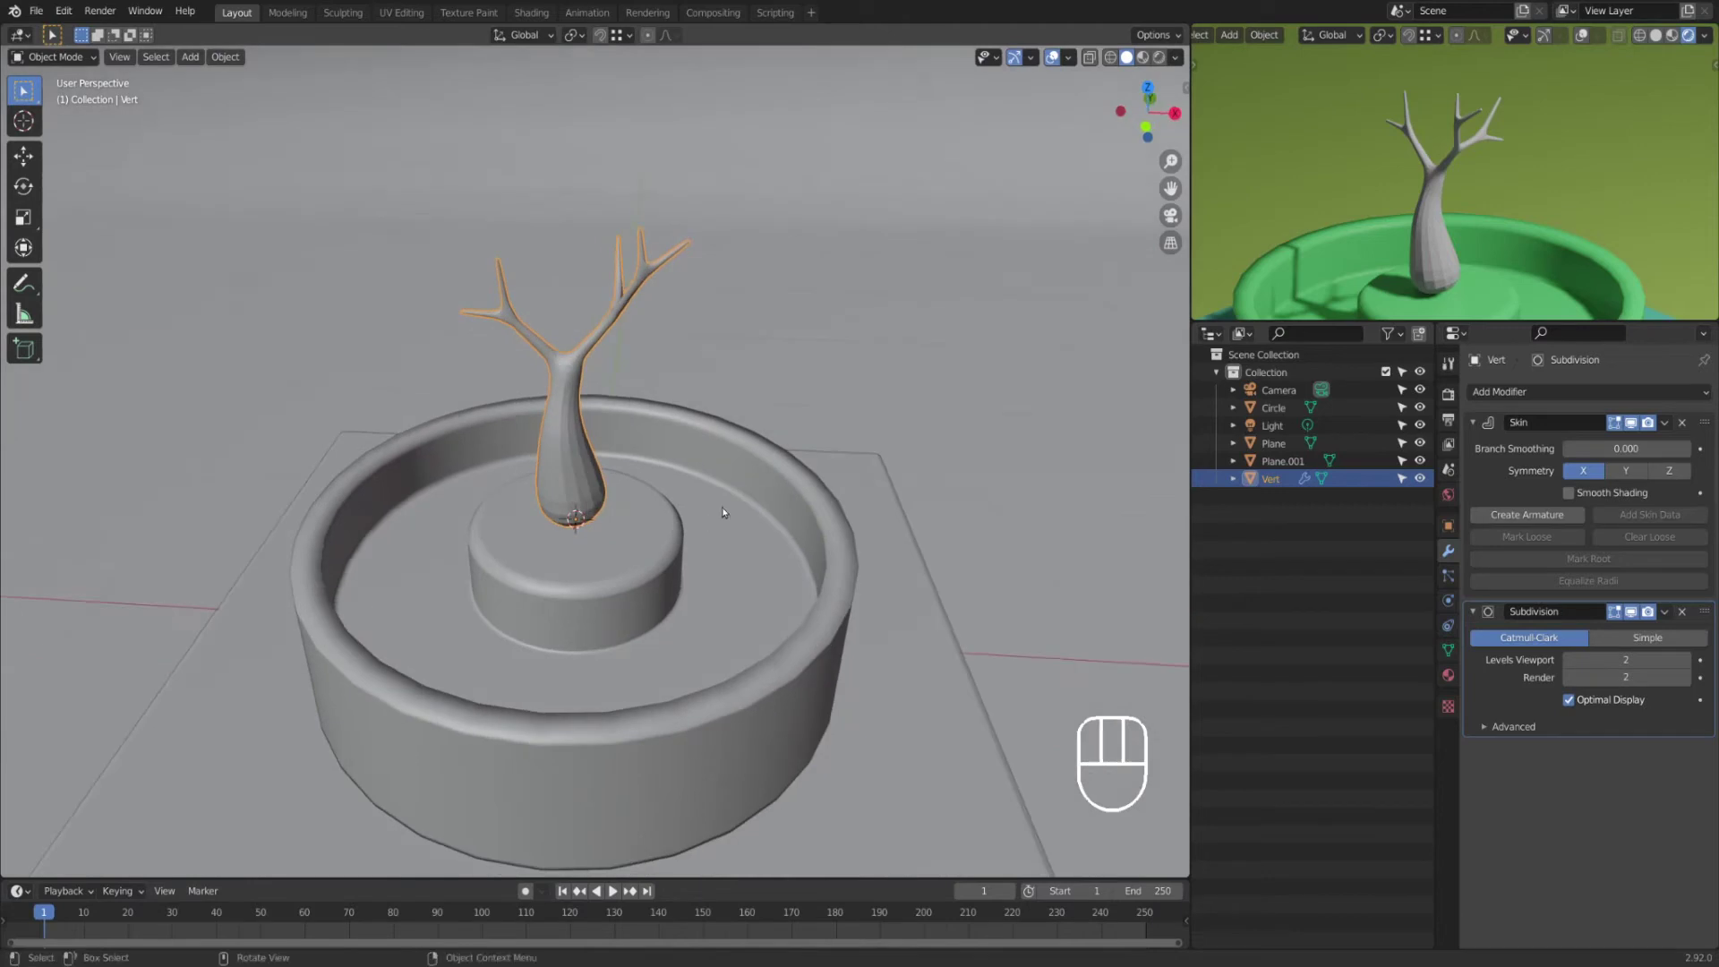
Step: Edit the tree in front wireframe view and extrude its base vertex along Z by -0.15 m, down into the pedestal
key("KP_1")
scroll(624, 518, "up", 3)
left_click(614, 517)
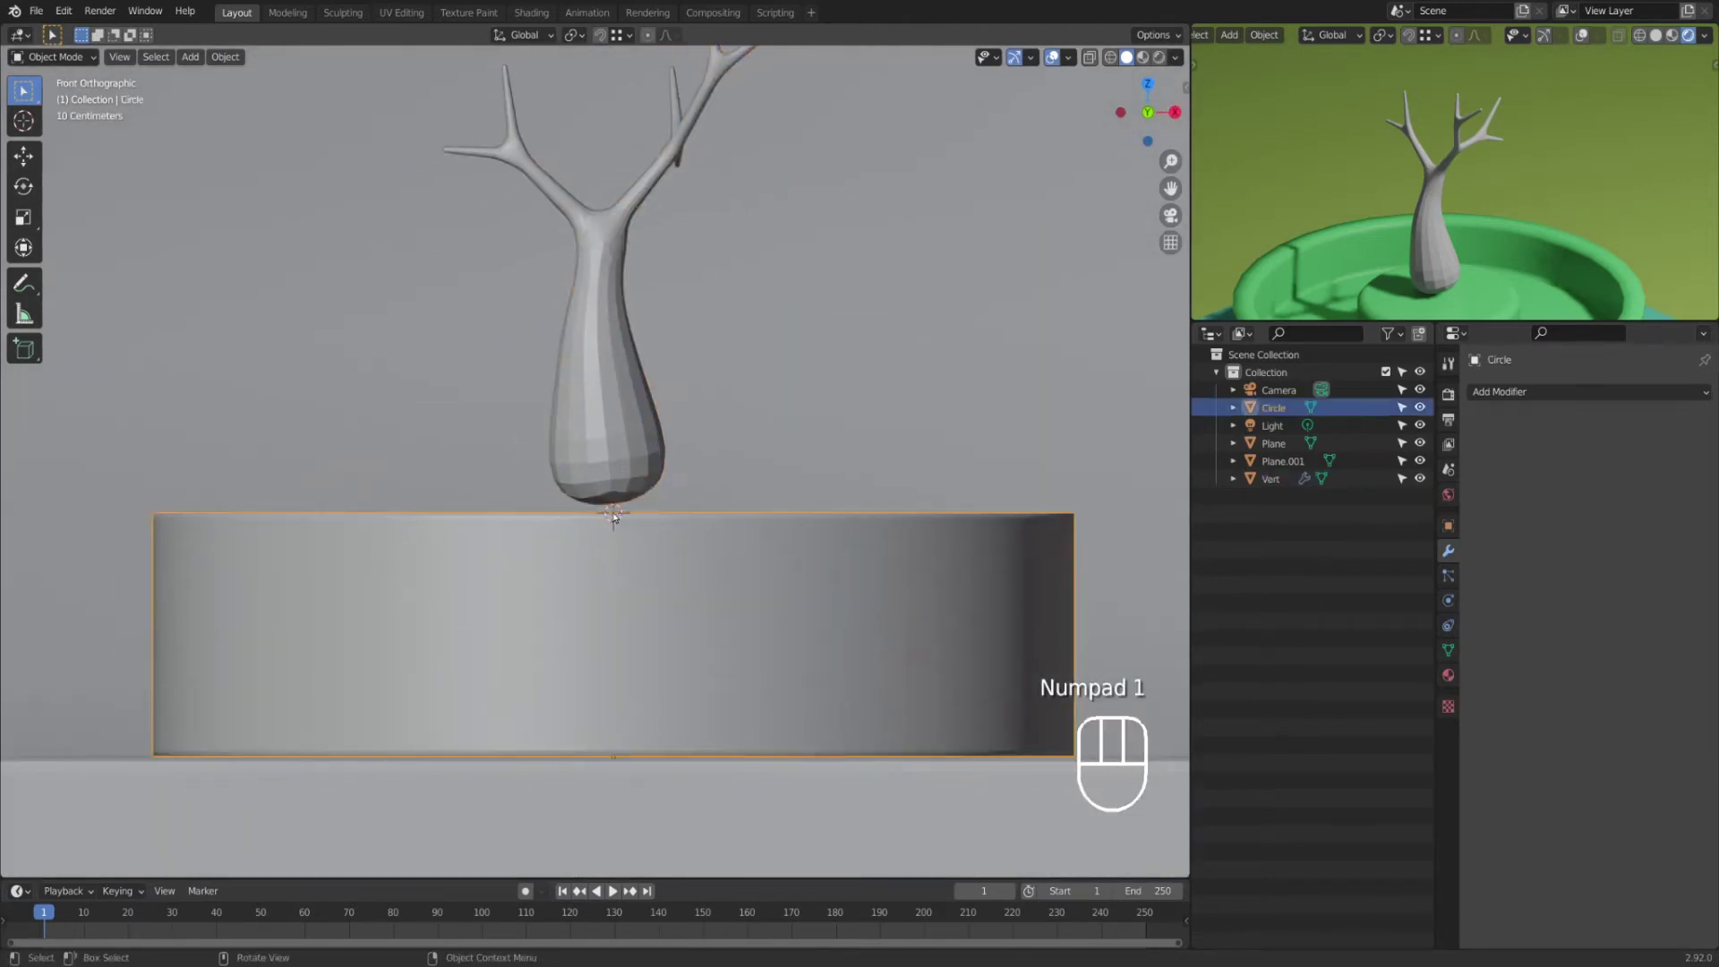
key("Tab")
key("Tab")
left_click(614, 451)
key("Tab")
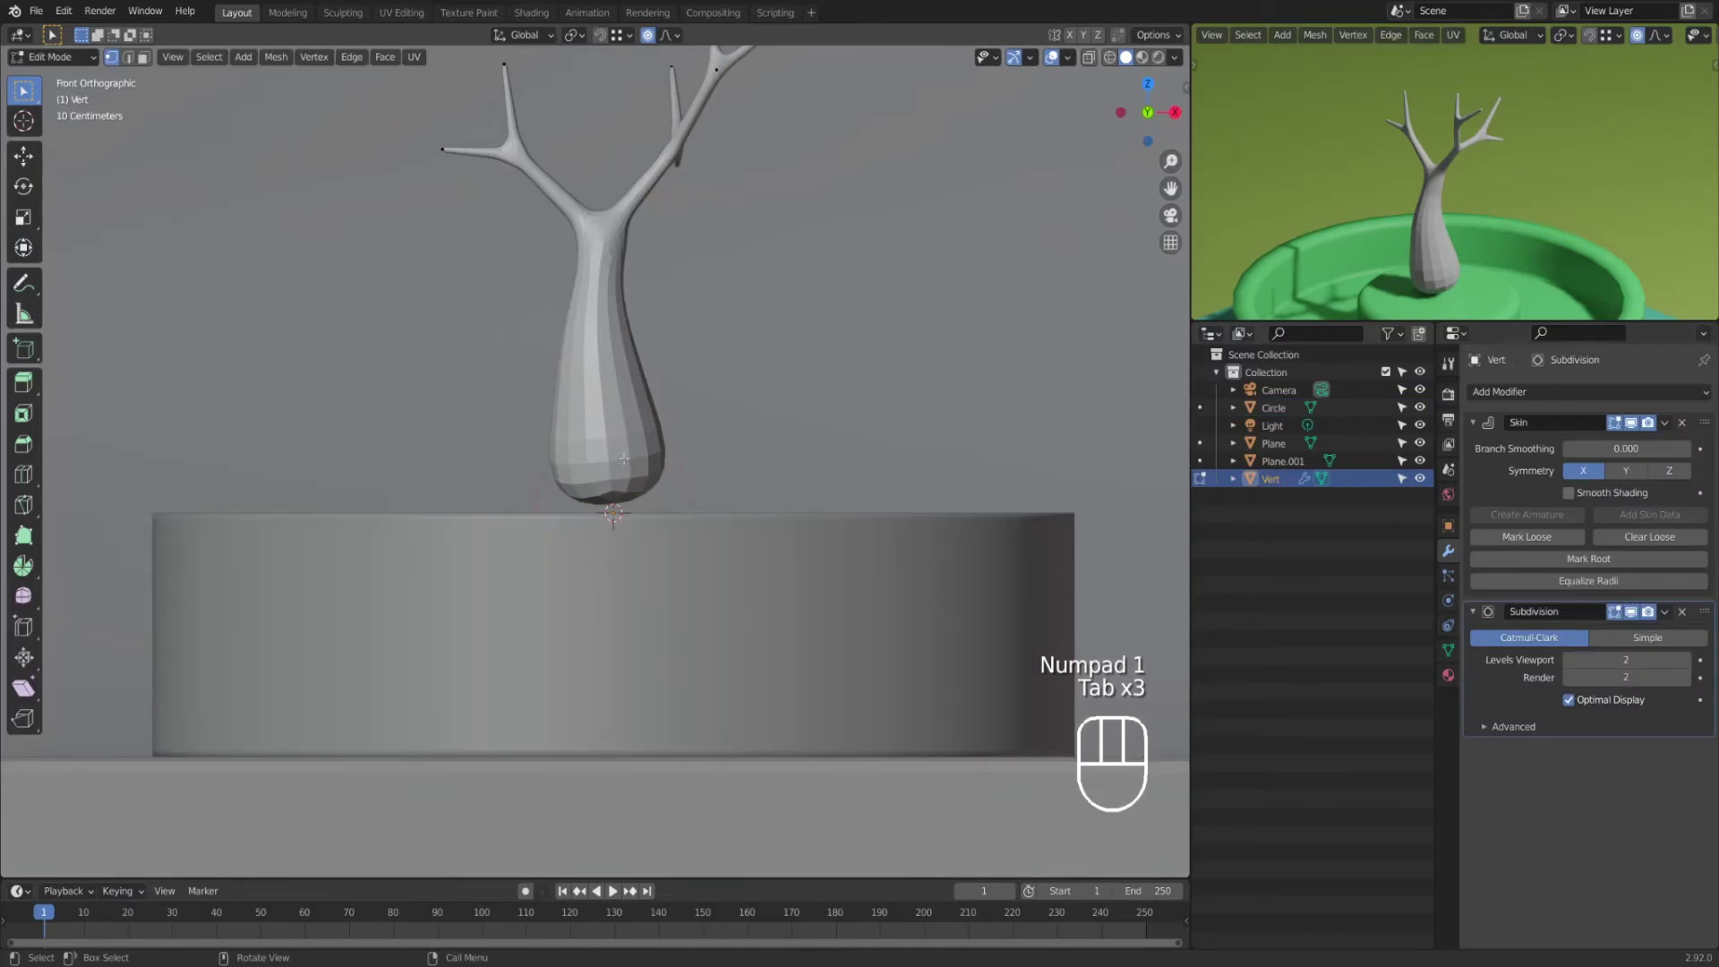
key("z")
left_click_drag(591, 497, 634, 519)
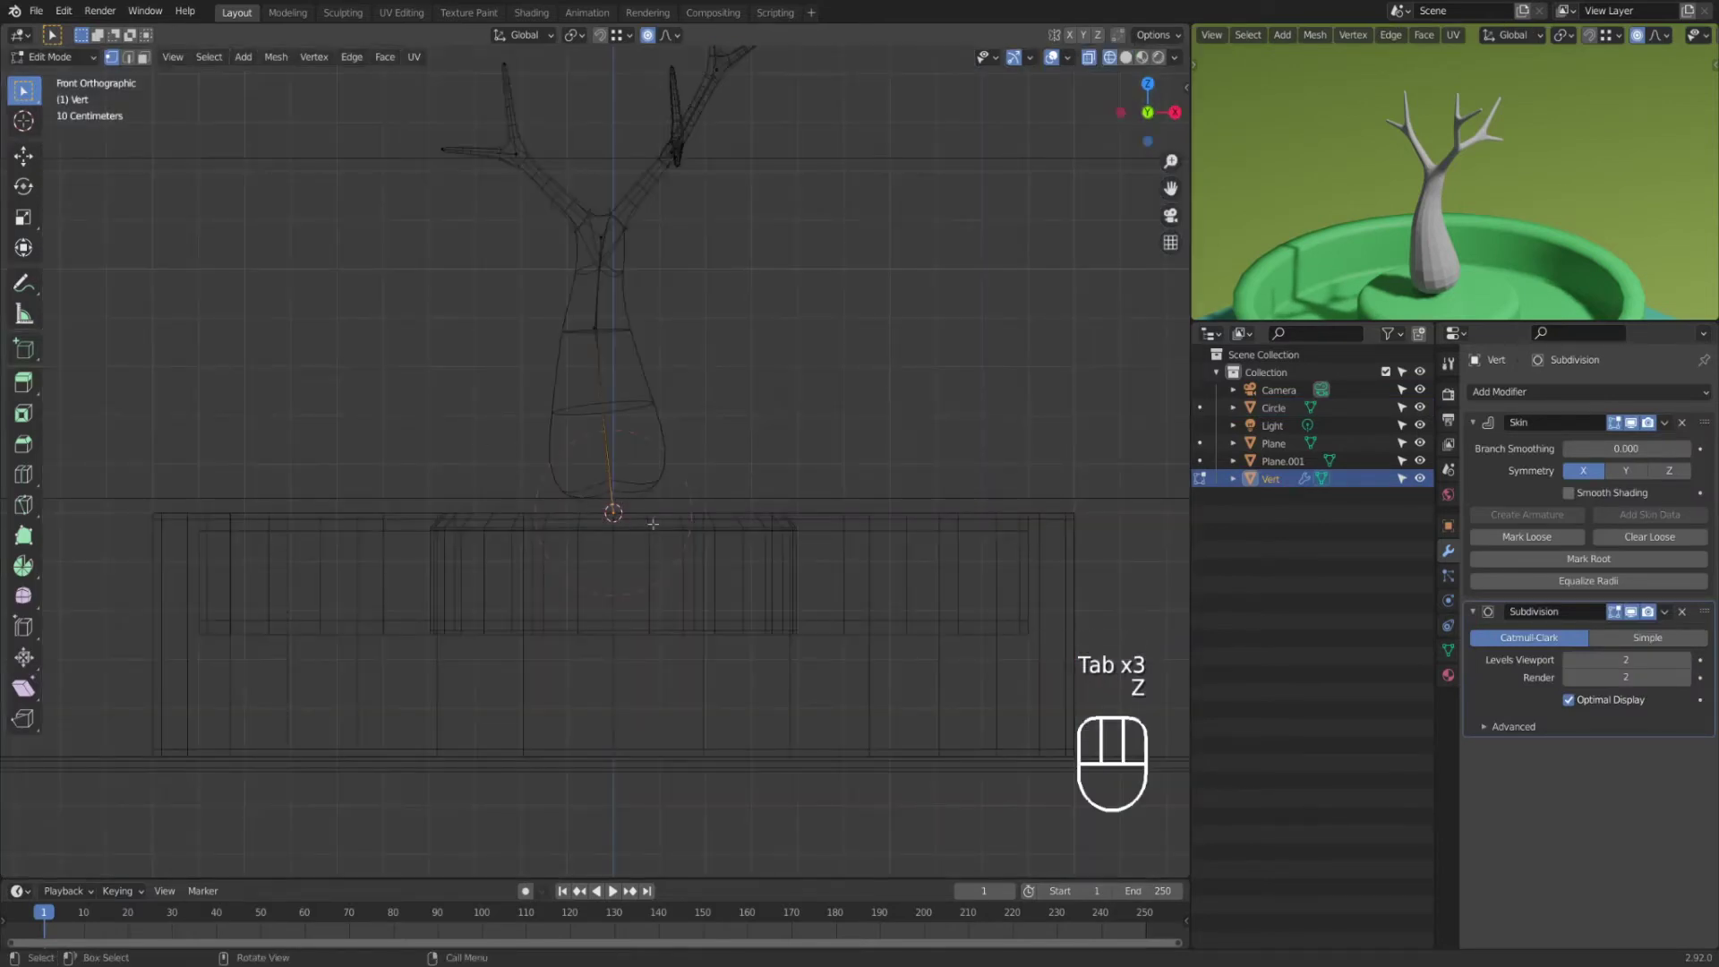
key("e")
key("z")
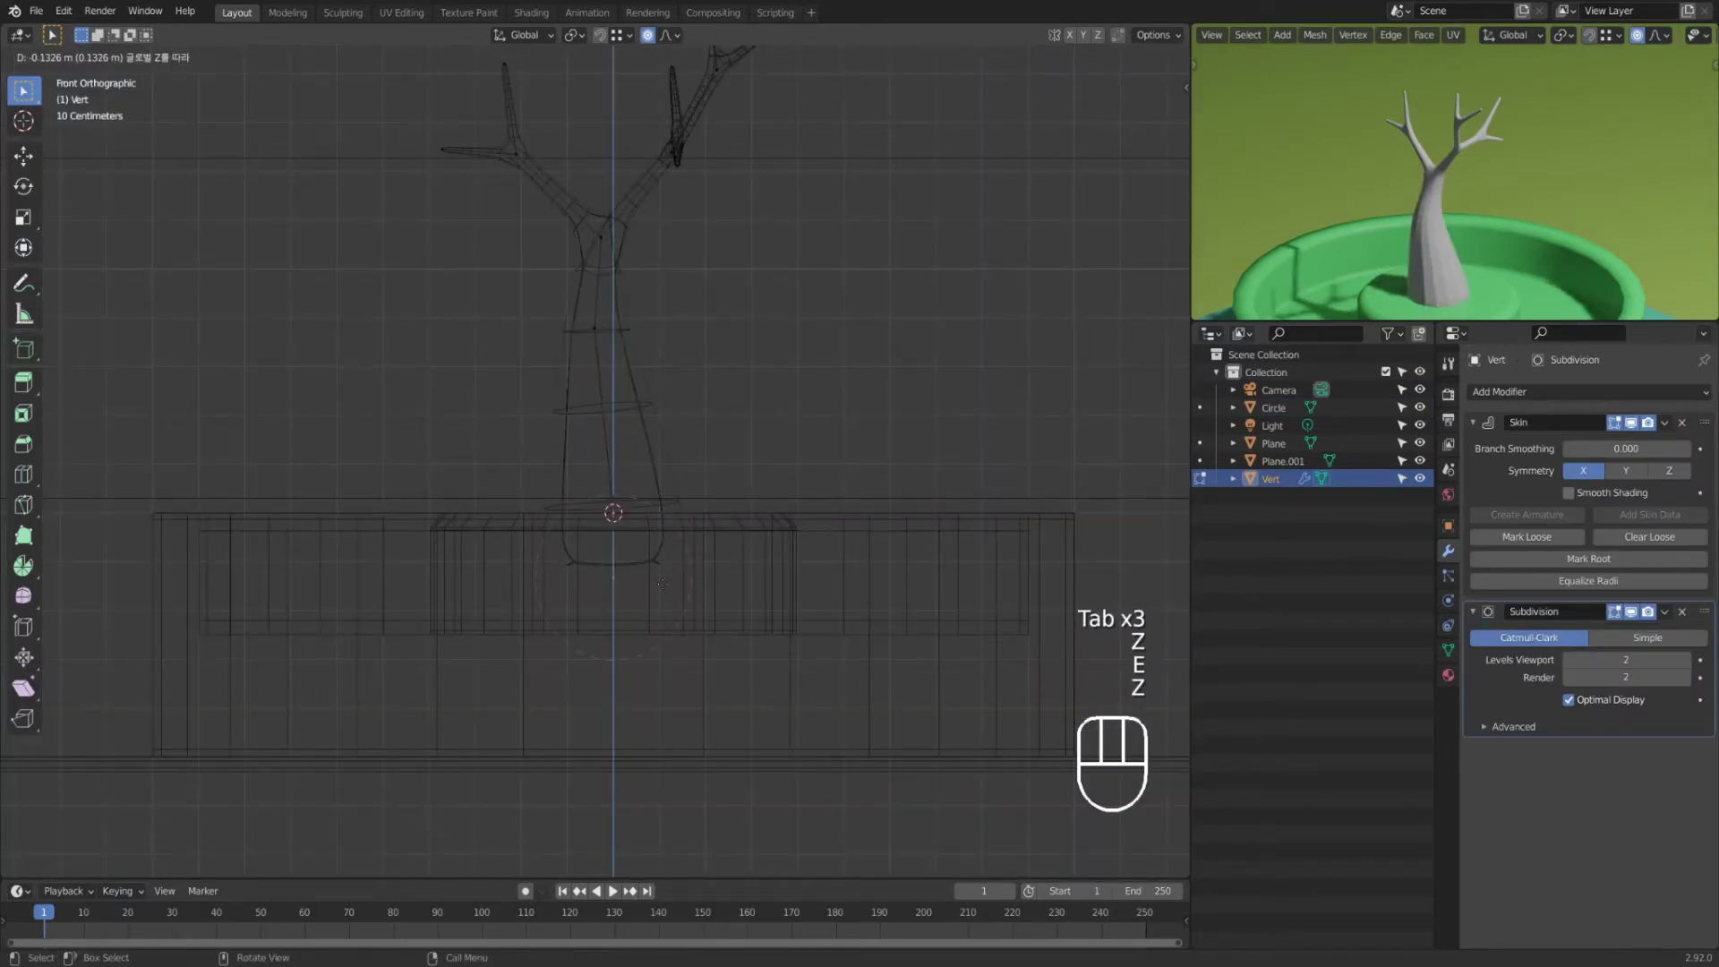
left_click(661, 584)
left_click(222, 816)
key("BackSpace")
type("-0.15")
key("Return")
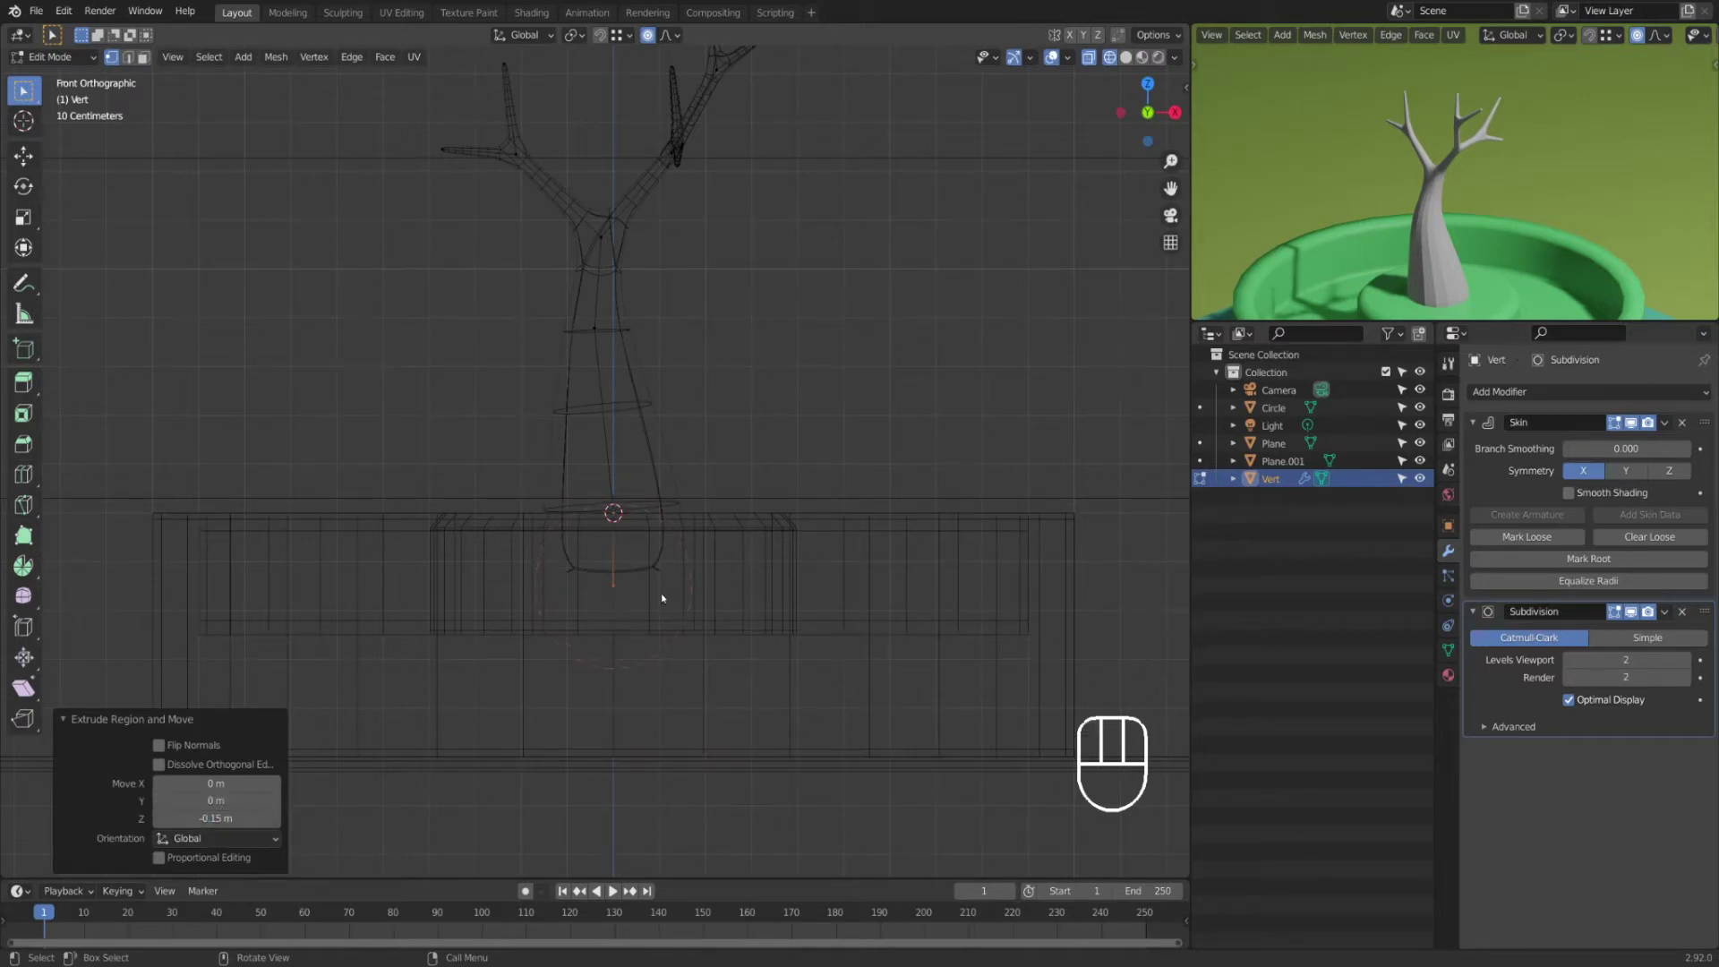
Step: Slim the trunk's new base with a proportional Skin Resize of about 0.894, and return to solid shading and Object Mode
key("ctrl+a")
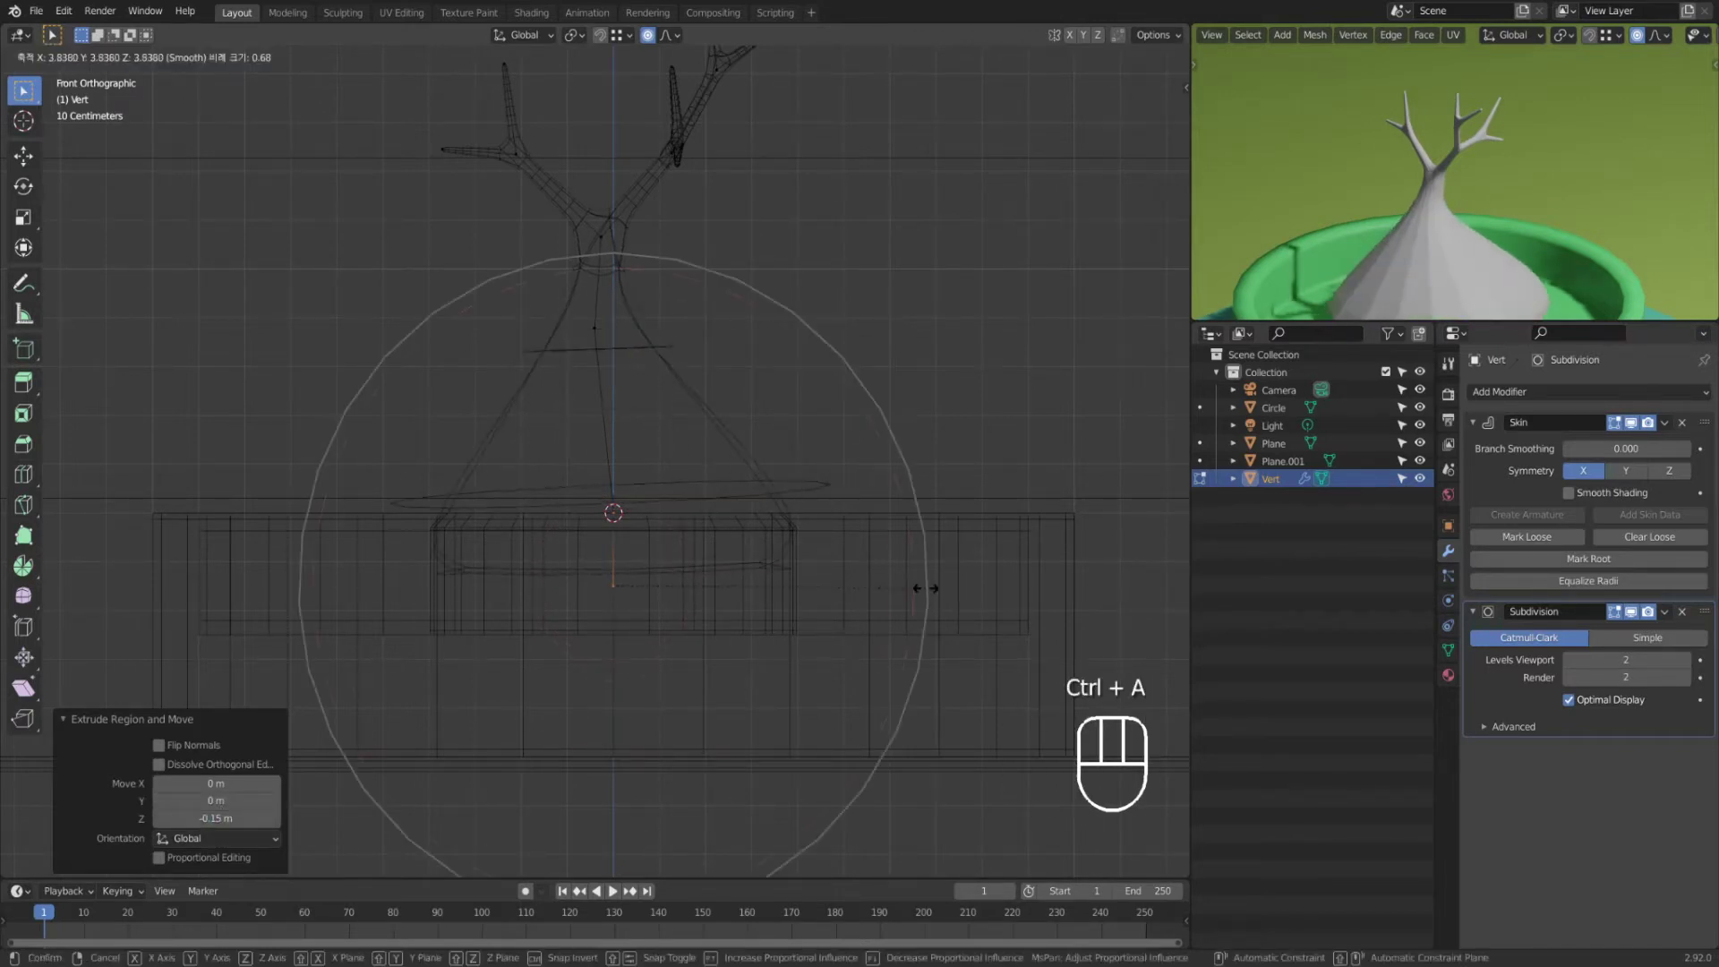
left_click(685, 597)
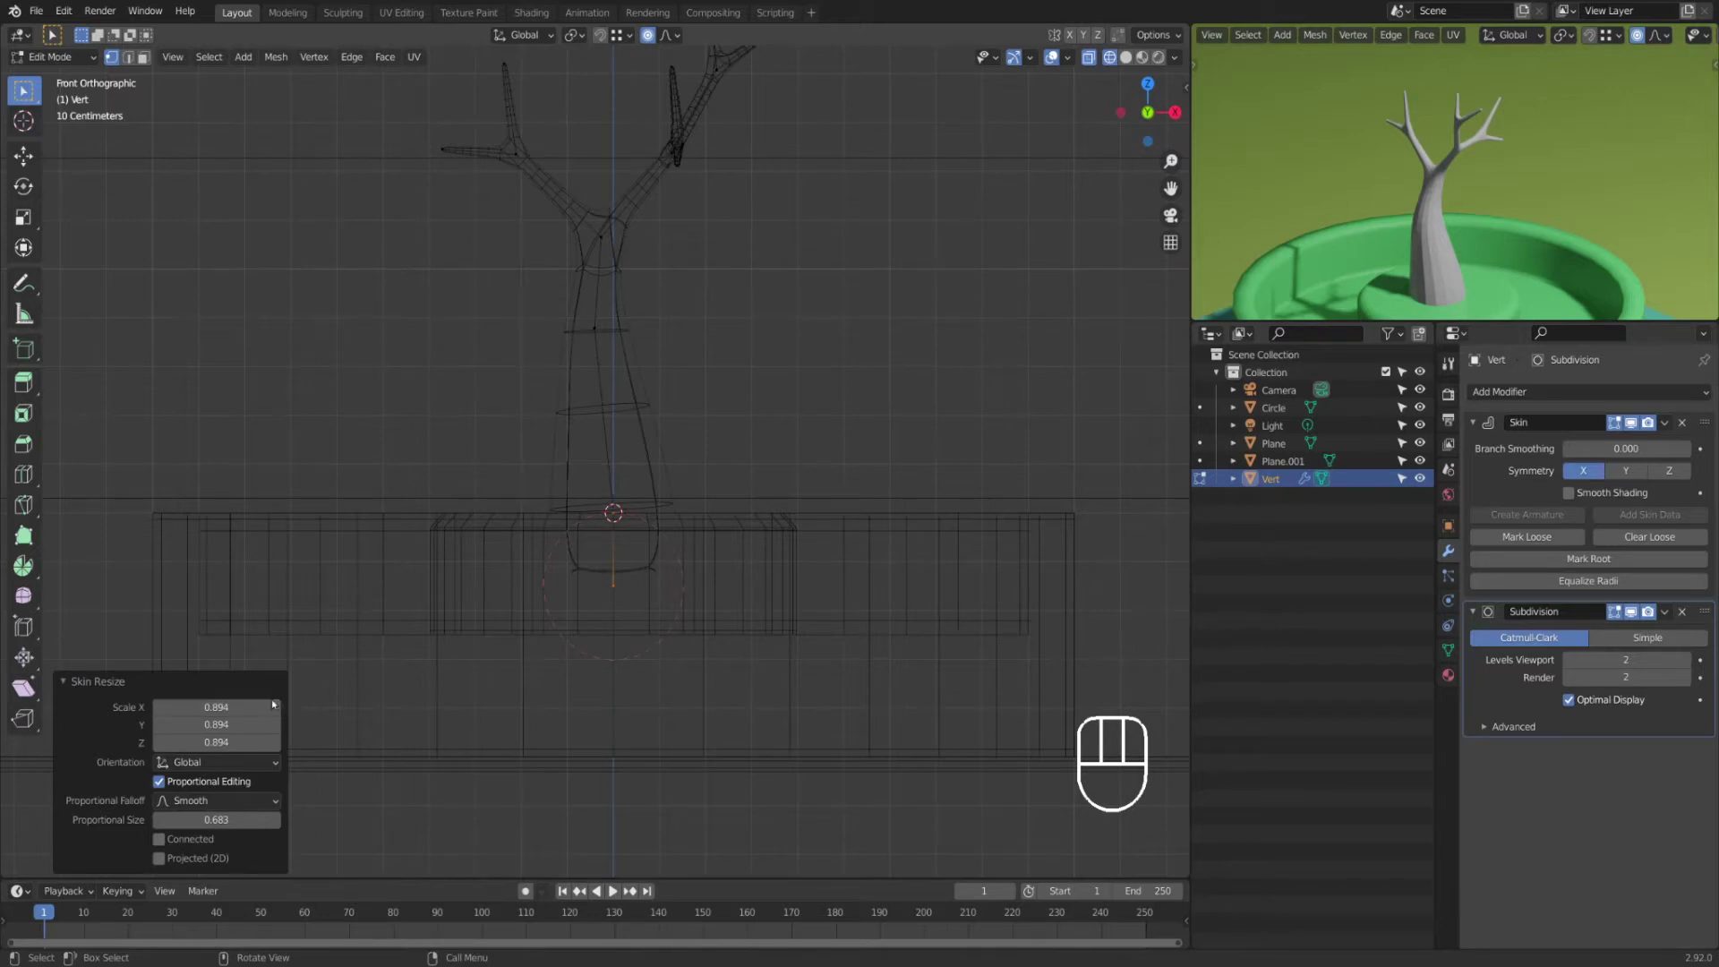
mouse_move(614, 625)
middle_mouse_down()
mouse_move(648, 647)
mouse_move(716, 617)
middle_mouse_up()
key("shift+z")
scroll(1522, 222, "down", 3)
scroll(1512, 233, "up", 2)
middle_click_drag(721, 394, 730, 414)
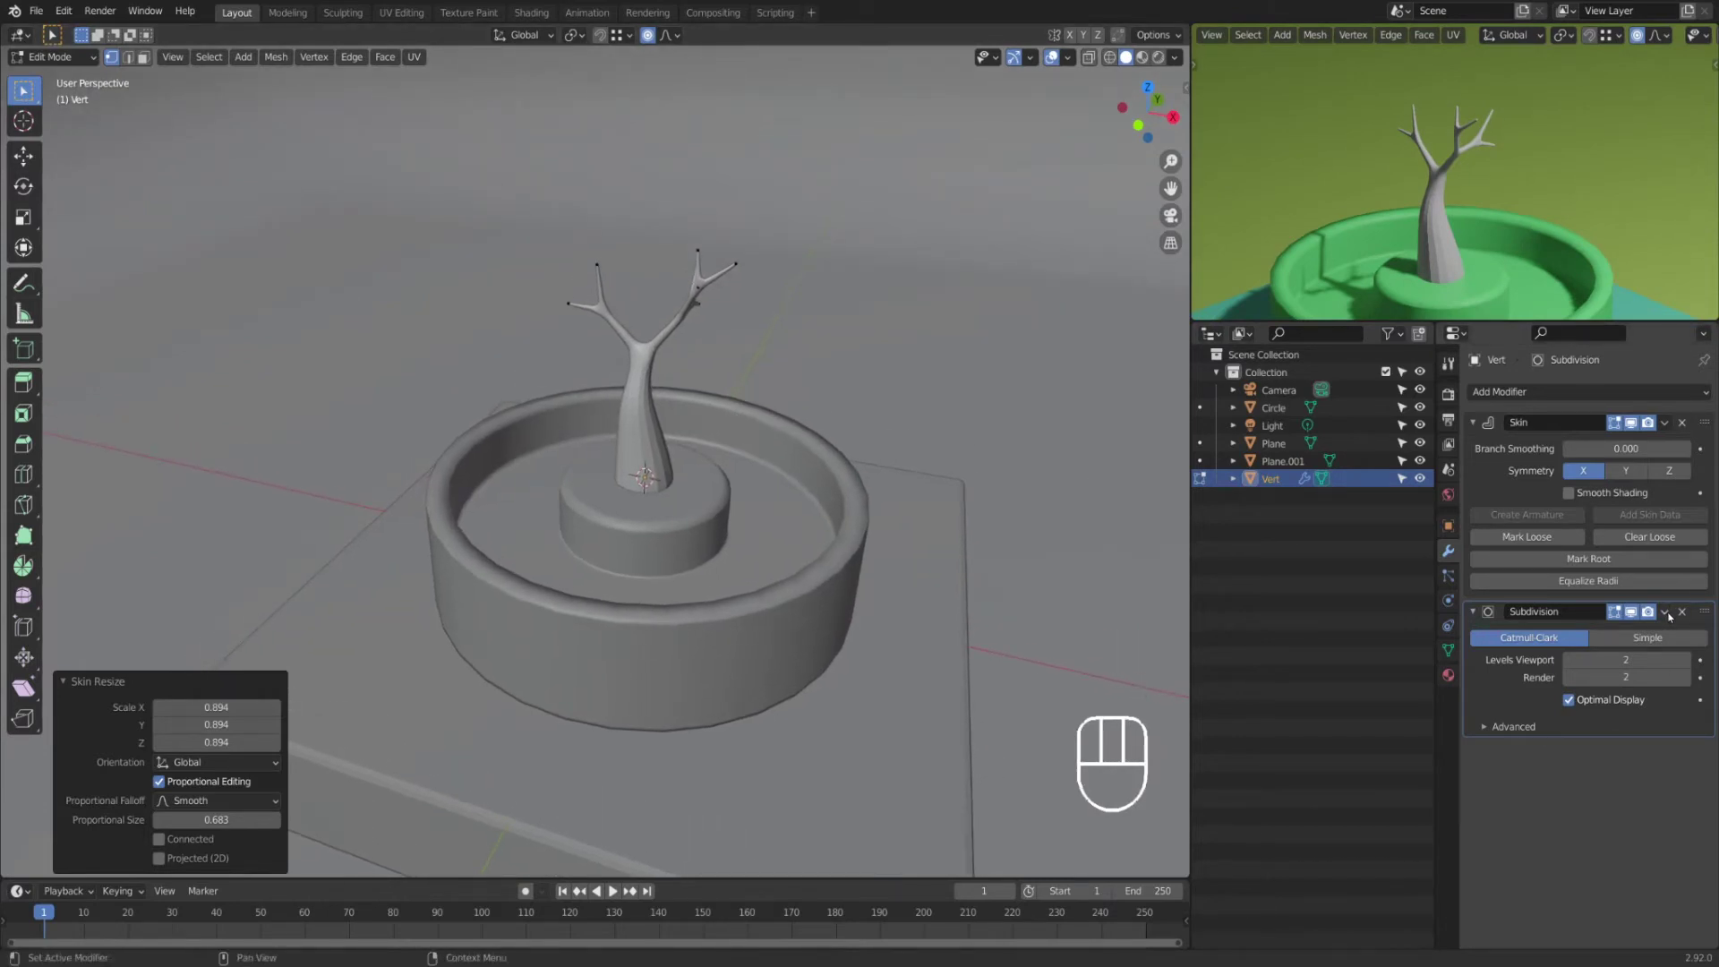
left_click(1664, 422)
left_click(1664, 425)
key("Tab")
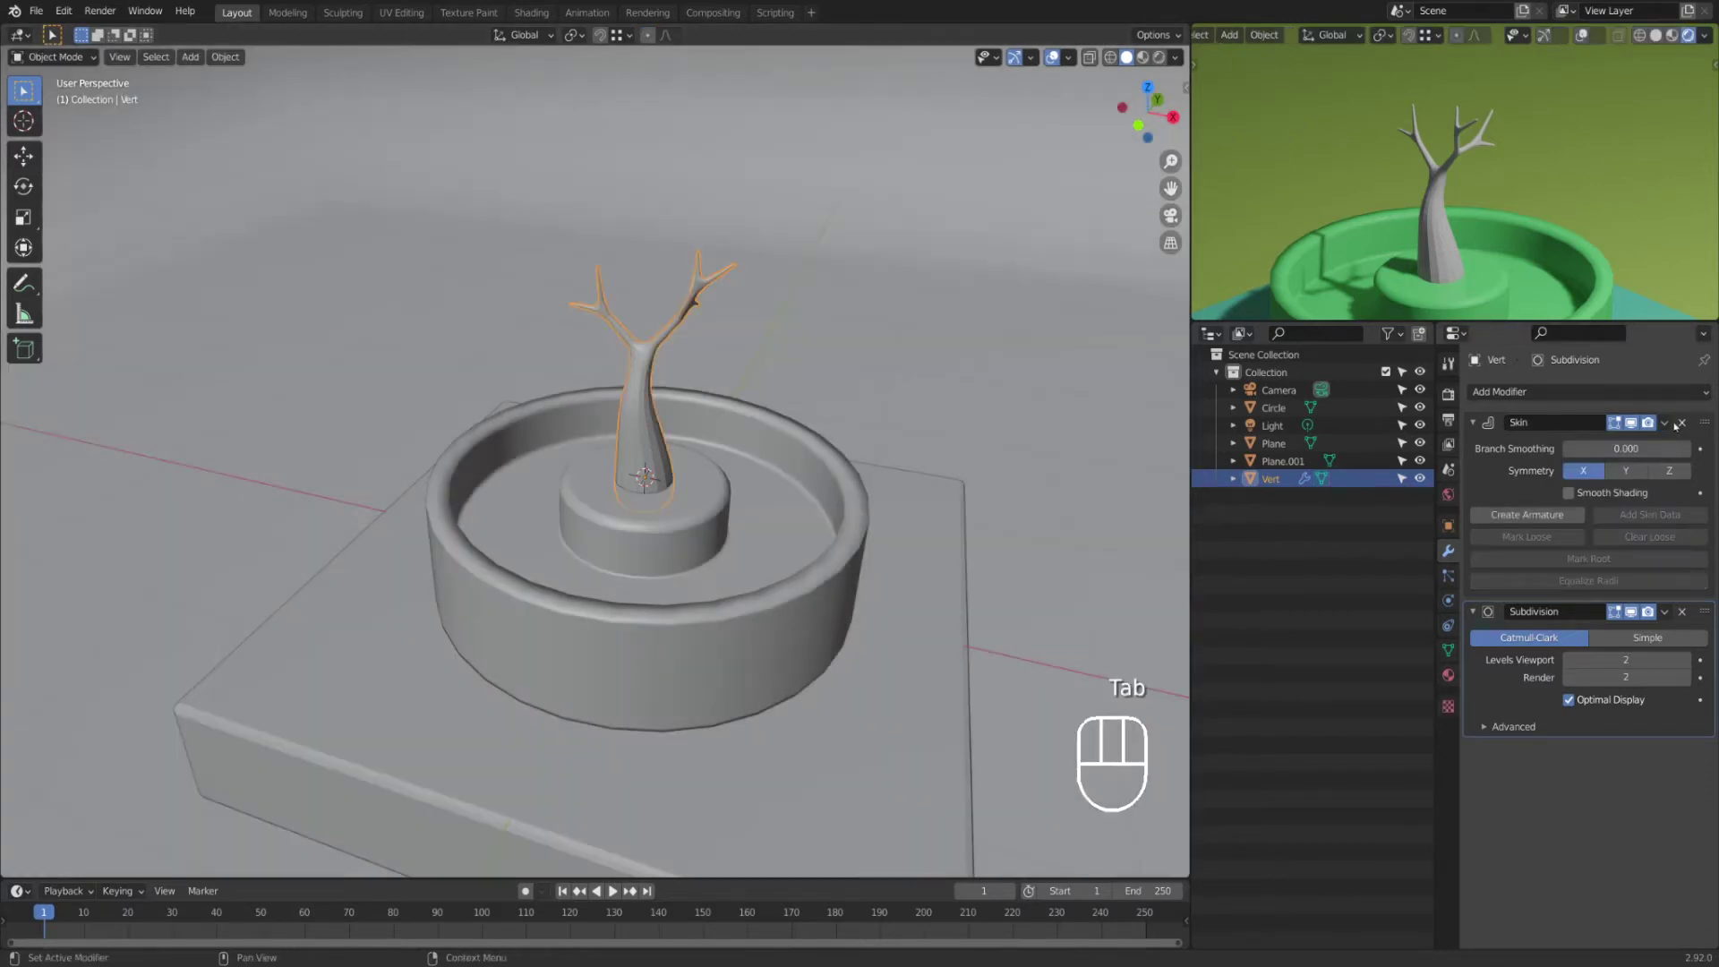
Step: Save the scene as 2 deco_plant 4.blend in the 05 Trees folder
key("ctrl+s")
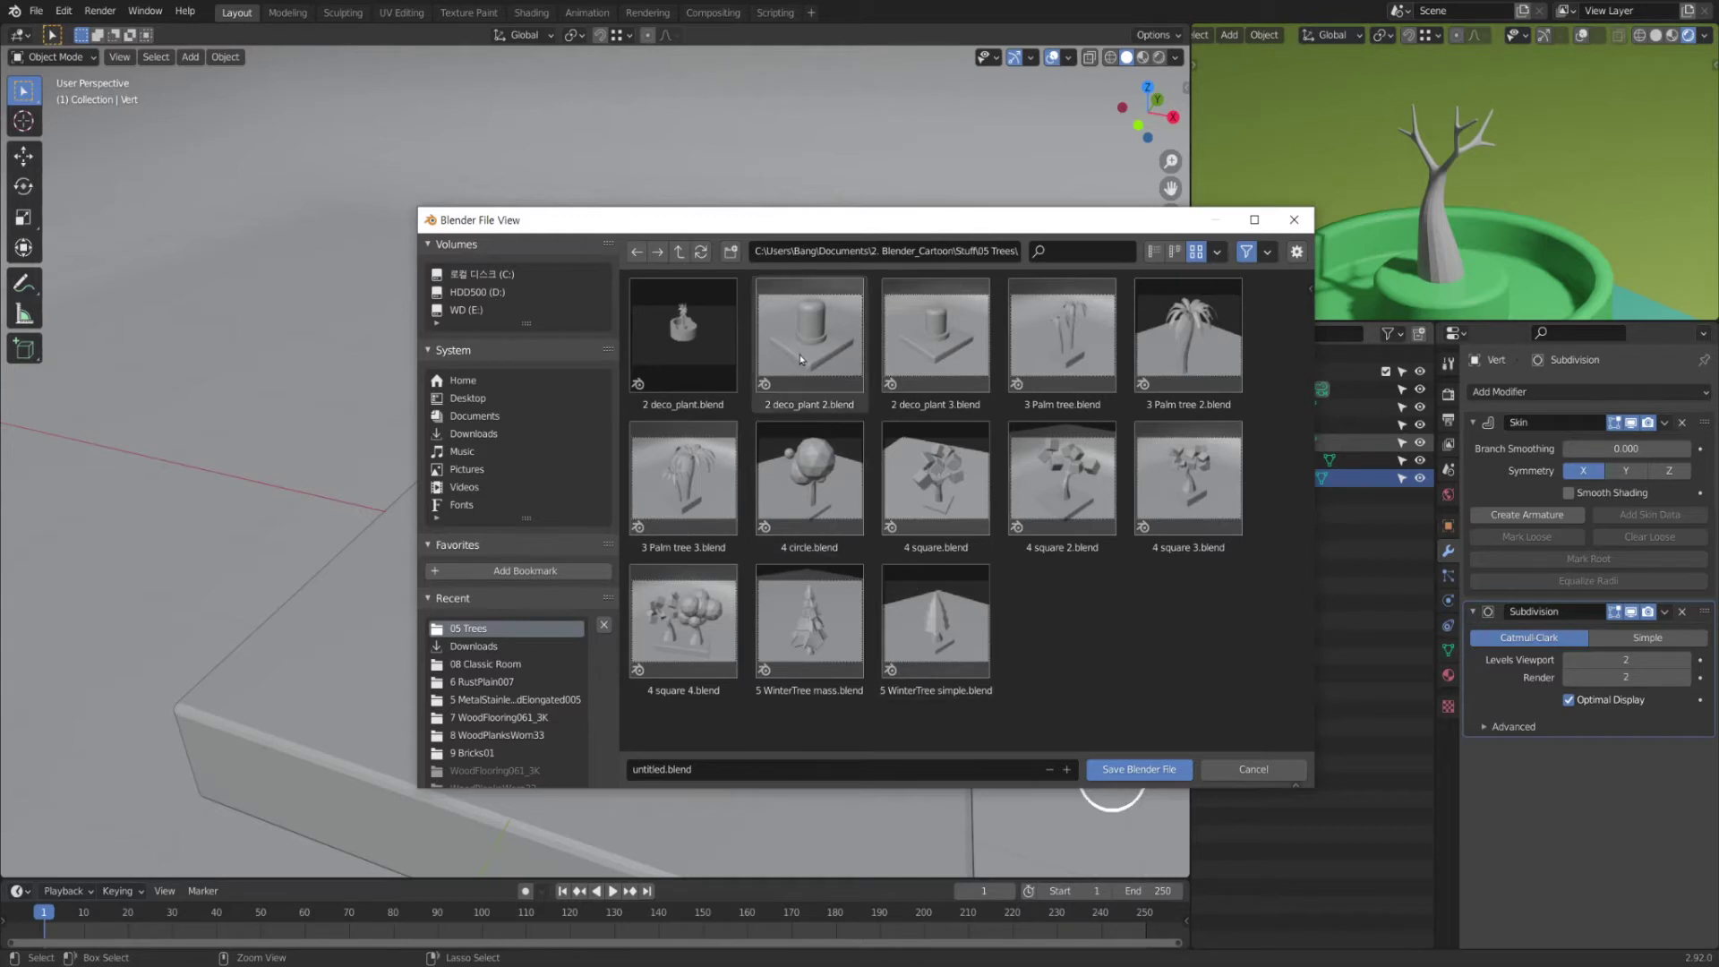
left_click(940, 358)
left_click(841, 766)
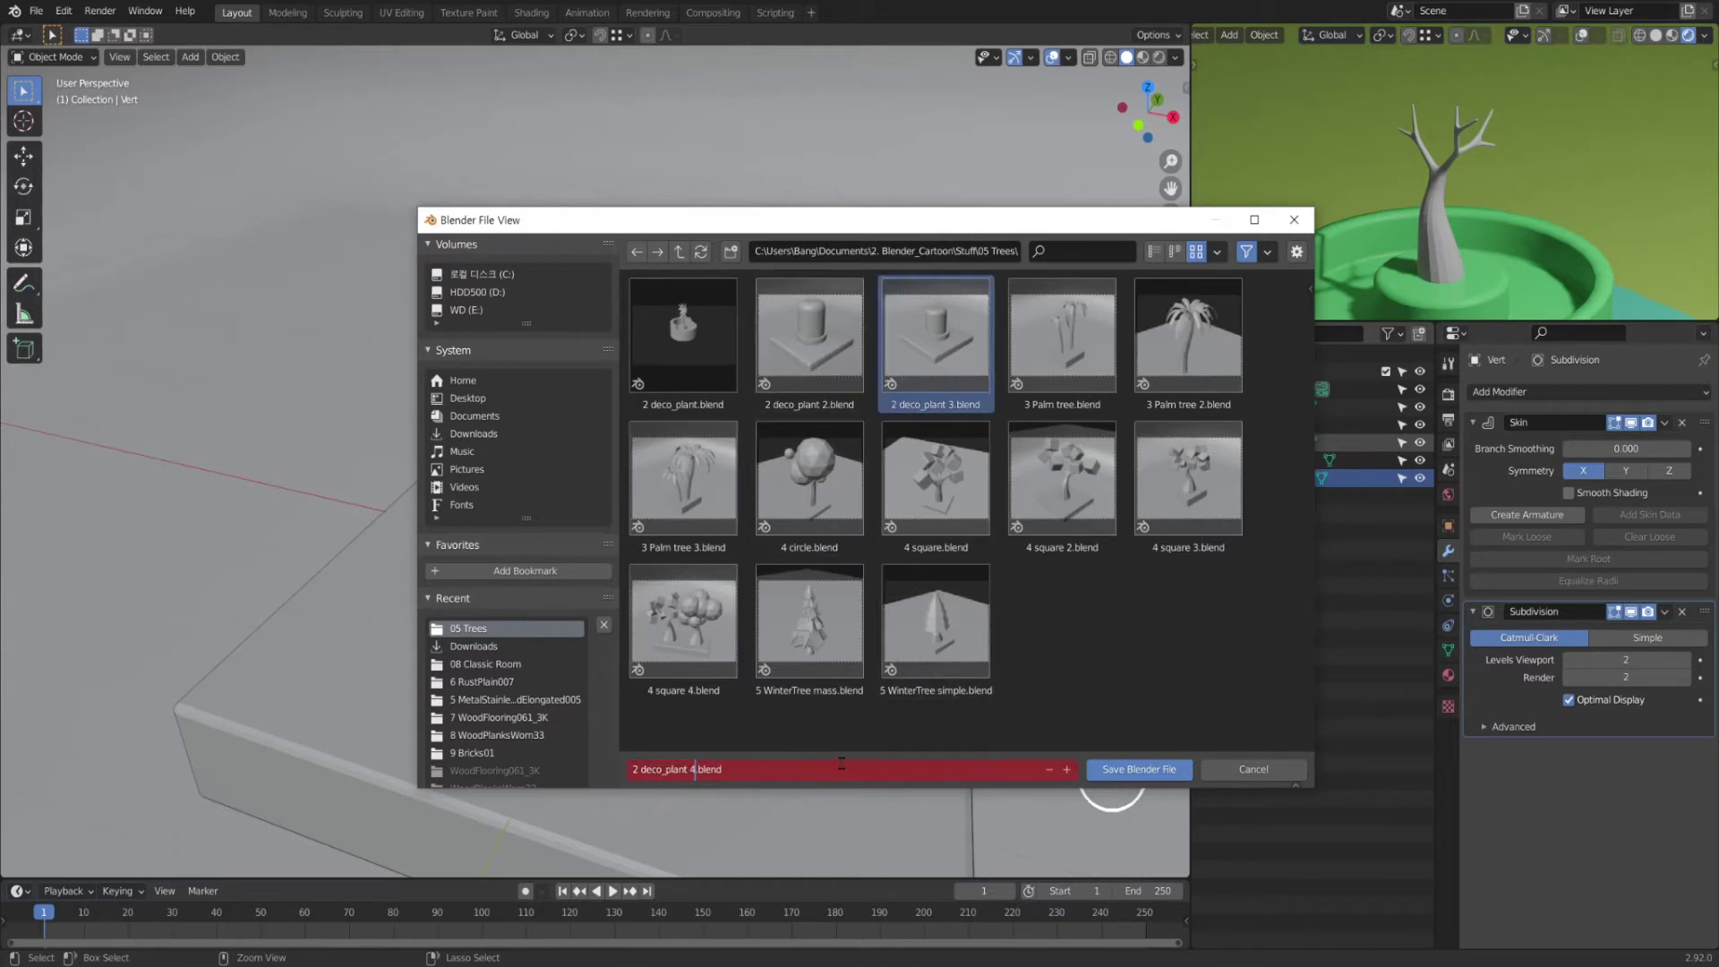
type("4")
key("Return")
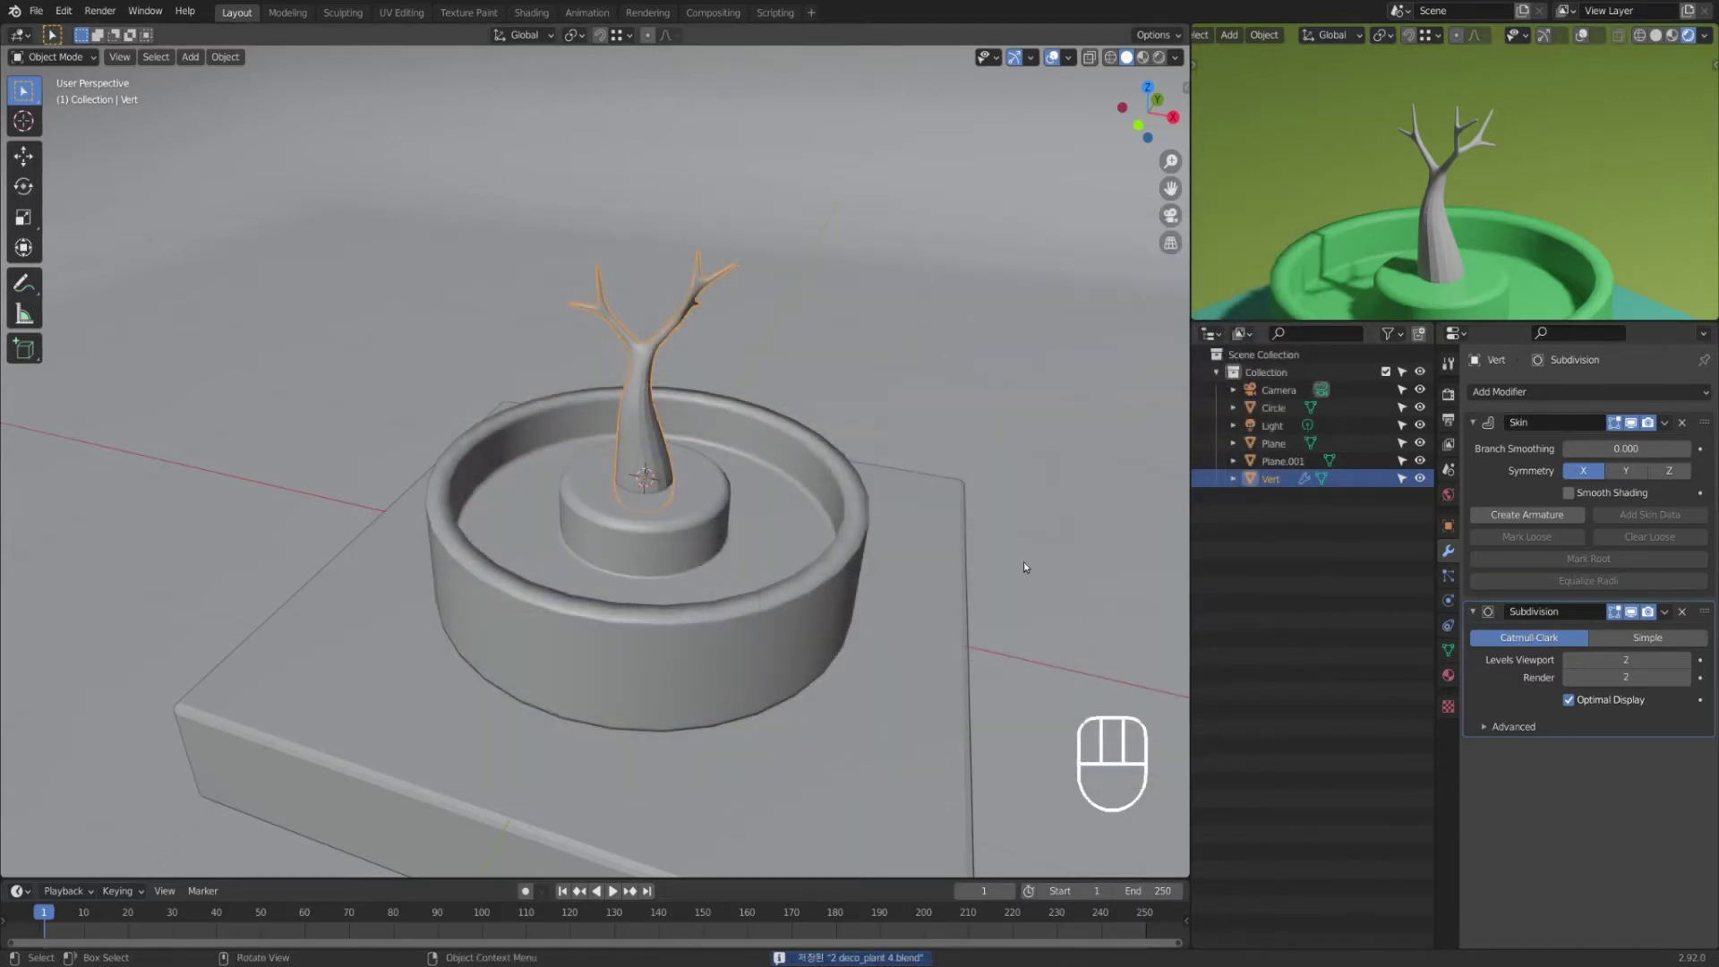
Step: Apply the tree's Skin and Subdivision modifiers and shade the tree smooth
left_click(1665, 422)
left_click(1626, 443)
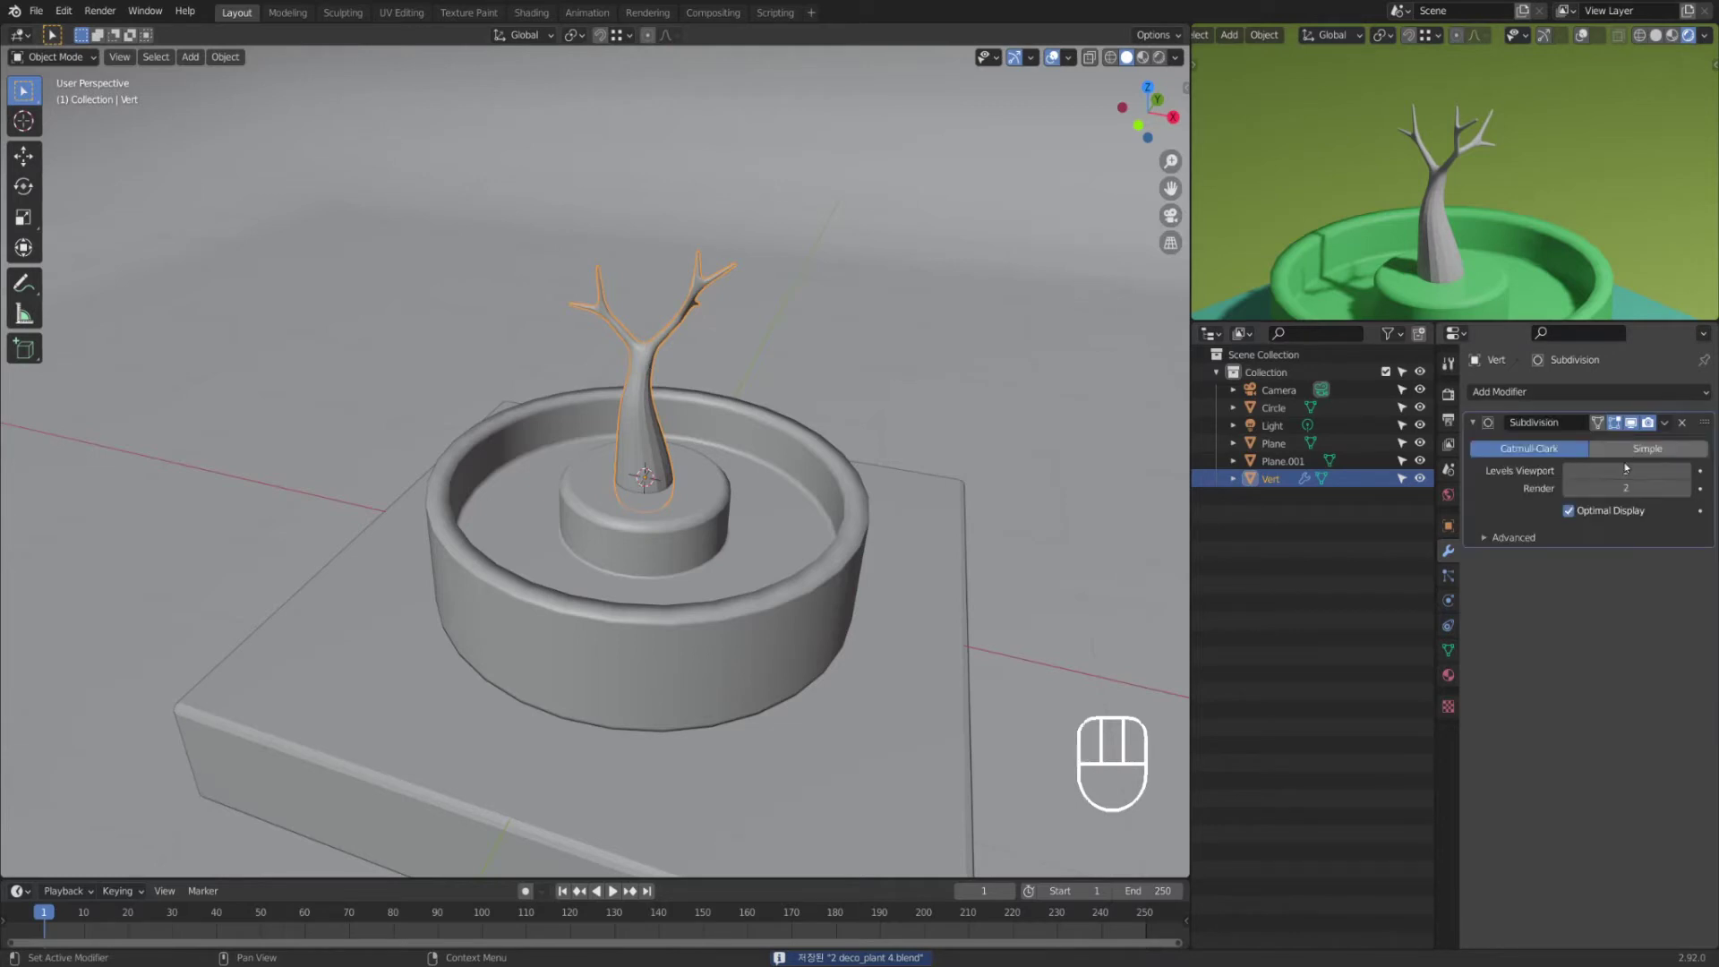
left_click(1665, 422)
left_click(1626, 443)
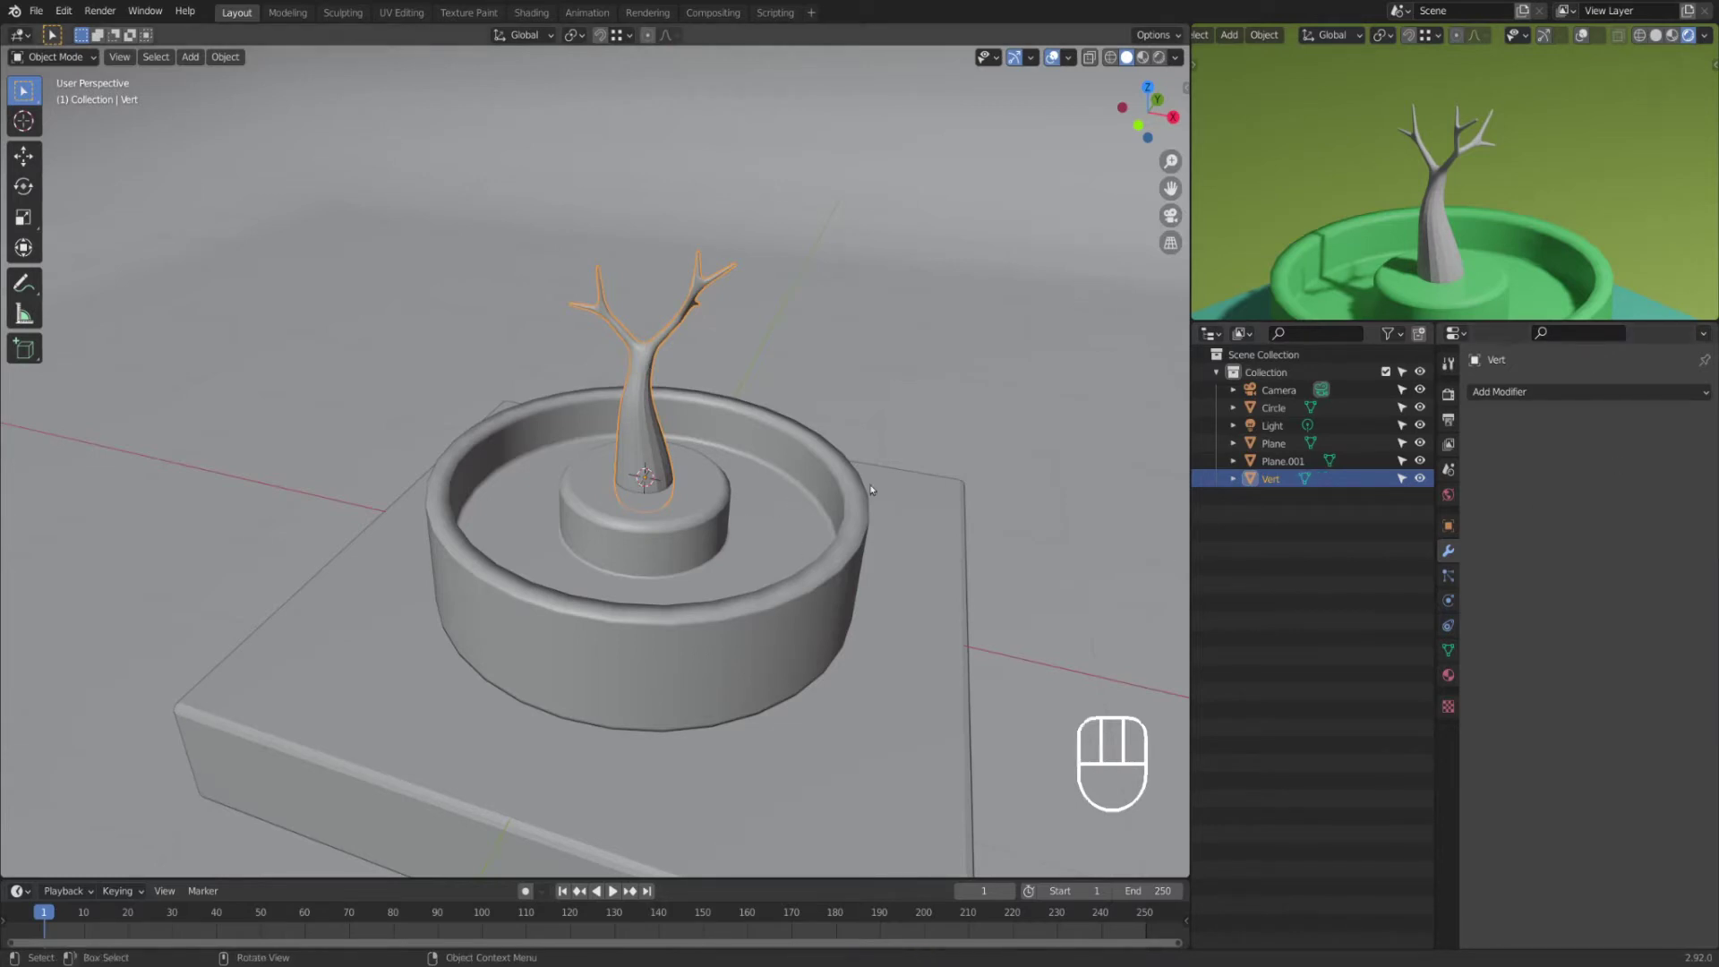
right_click(666, 436)
left_click(932, 526)
Step: Examine the tree's smoothed trunk and branches up close and from afar, including its mesh in Edit Mode
scroll(716, 476, "up", 4)
middle_click_drag(716, 476, 556, 571, "shift")
left_click(558, 571)
scroll(583, 562, "down", 2)
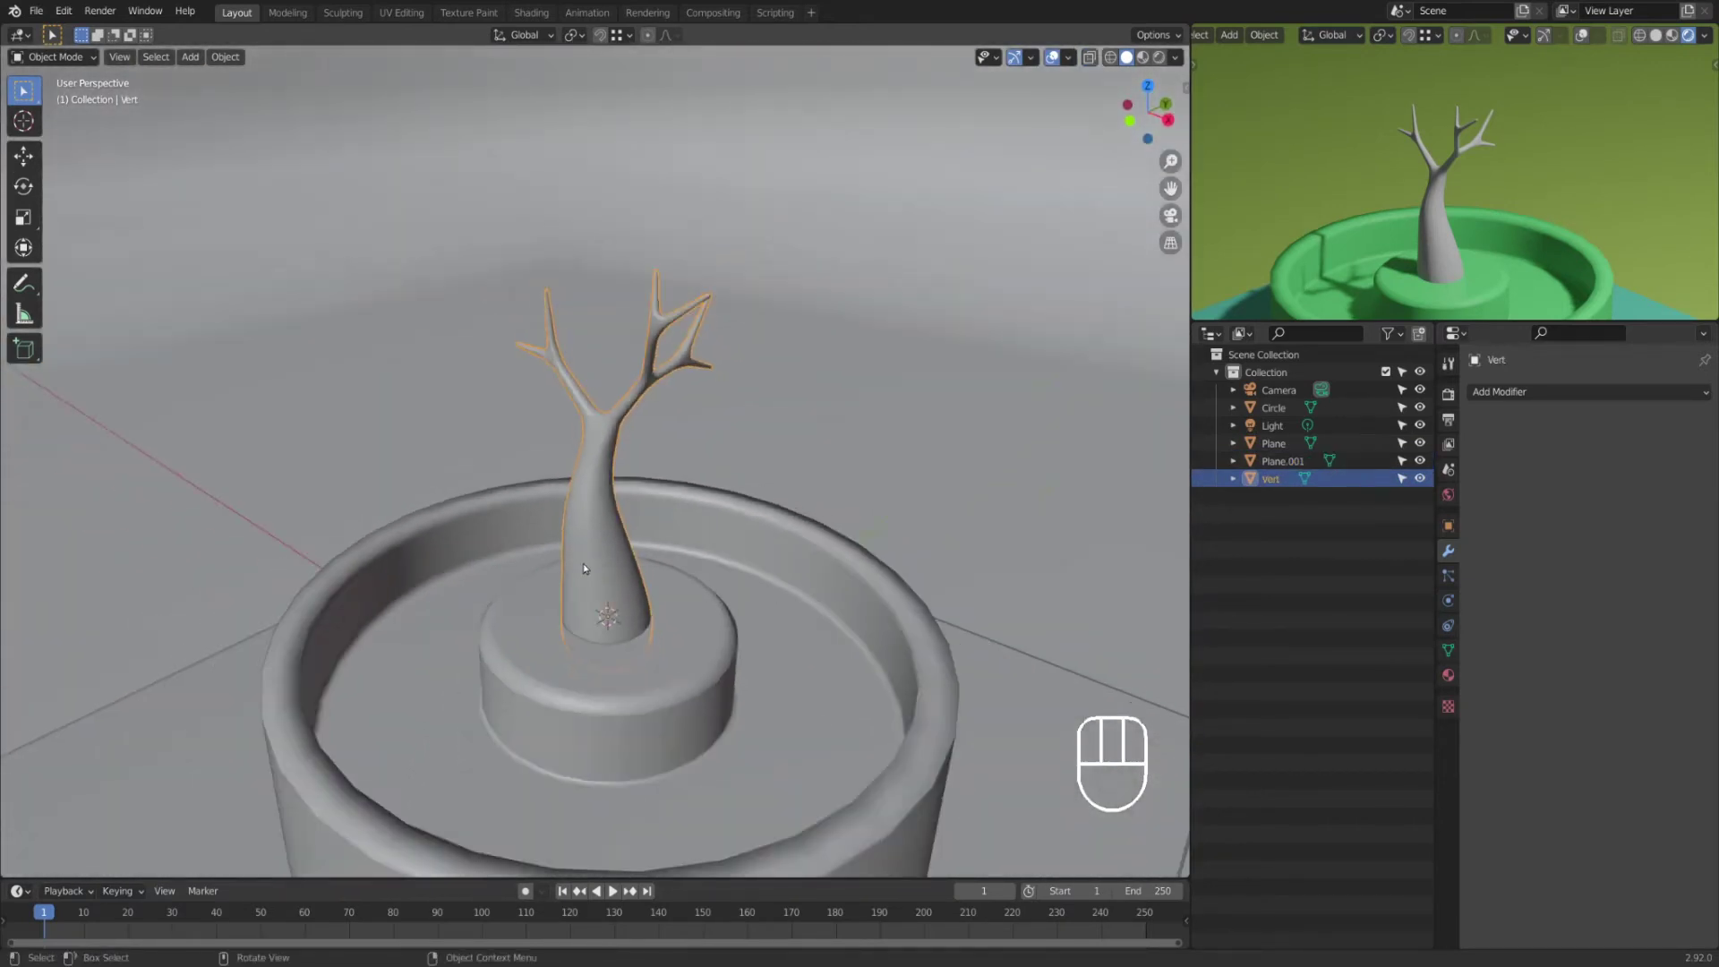
key("Tab")
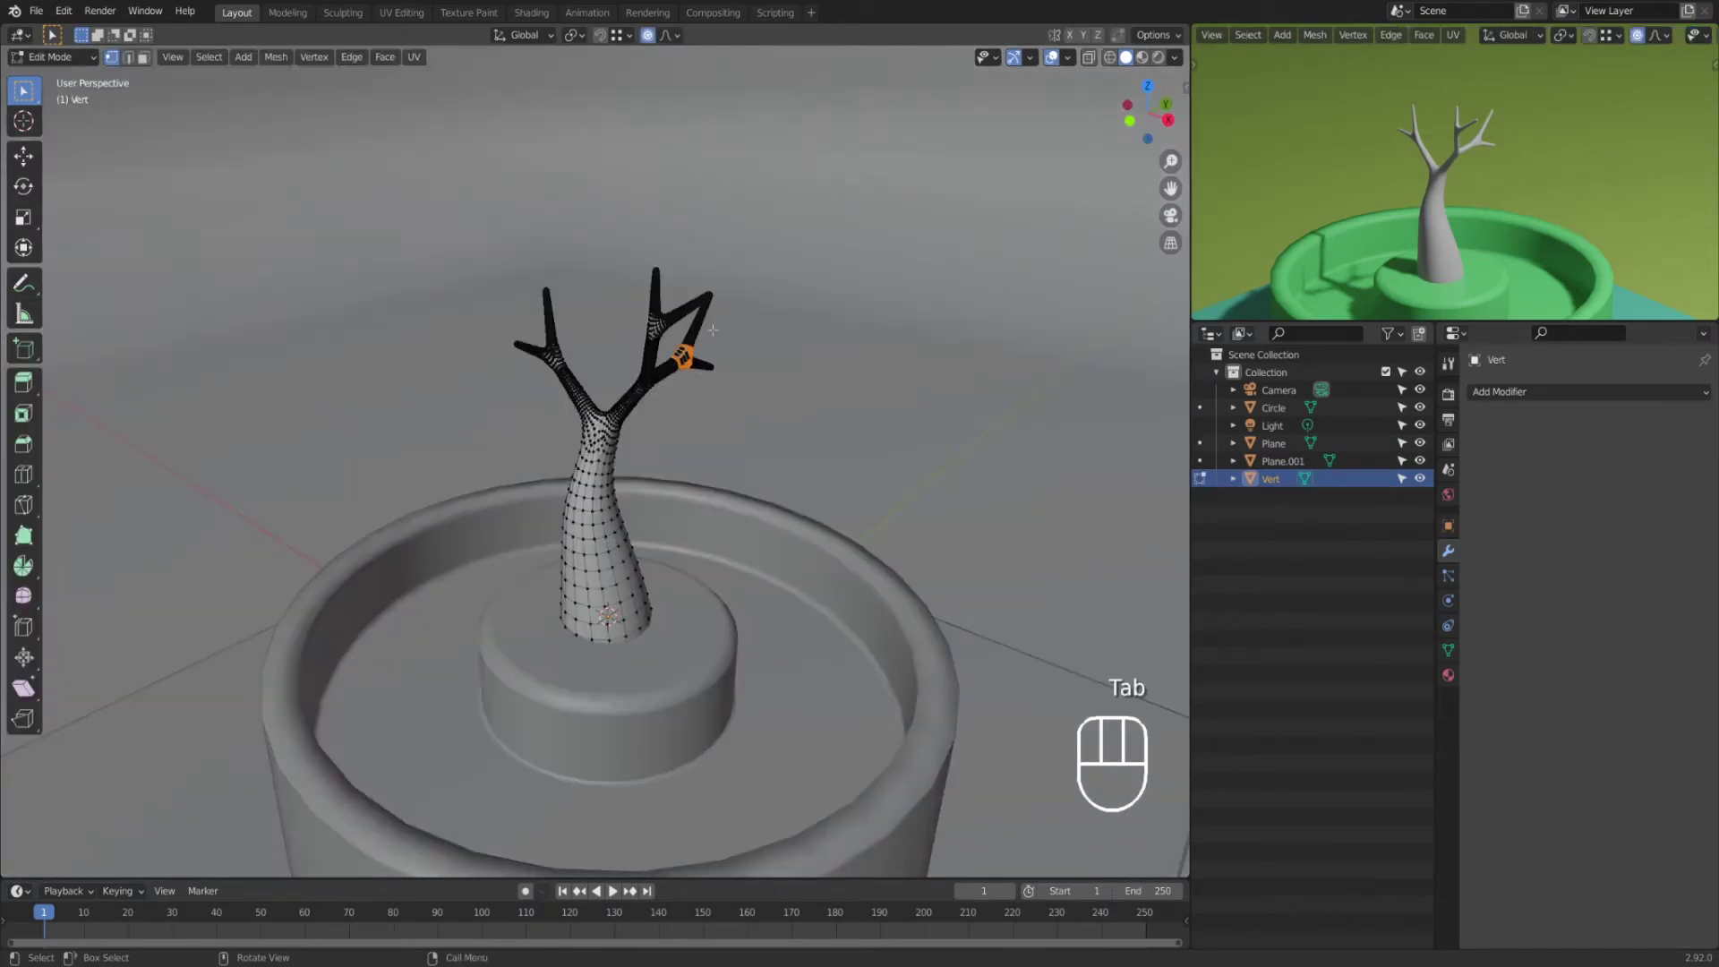
key("Tab")
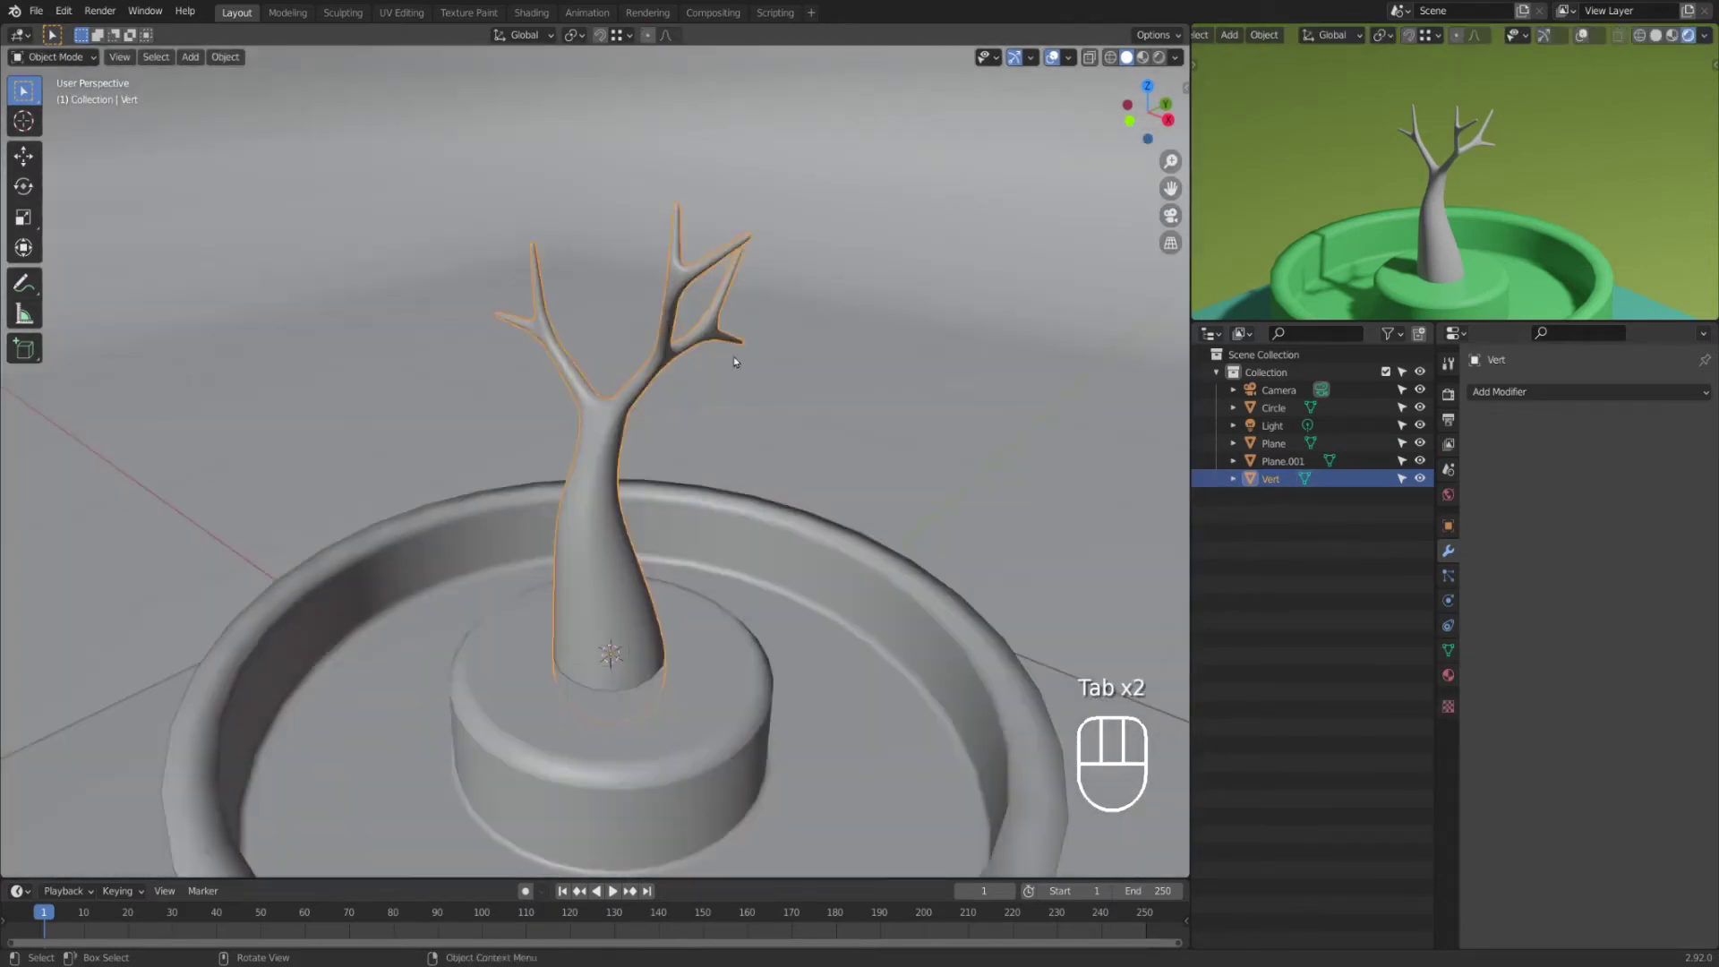
scroll(741, 405, "down", 3)
scroll(726, 479, "up", 3)
middle_click_drag(725, 479, 703, 469, "shift")
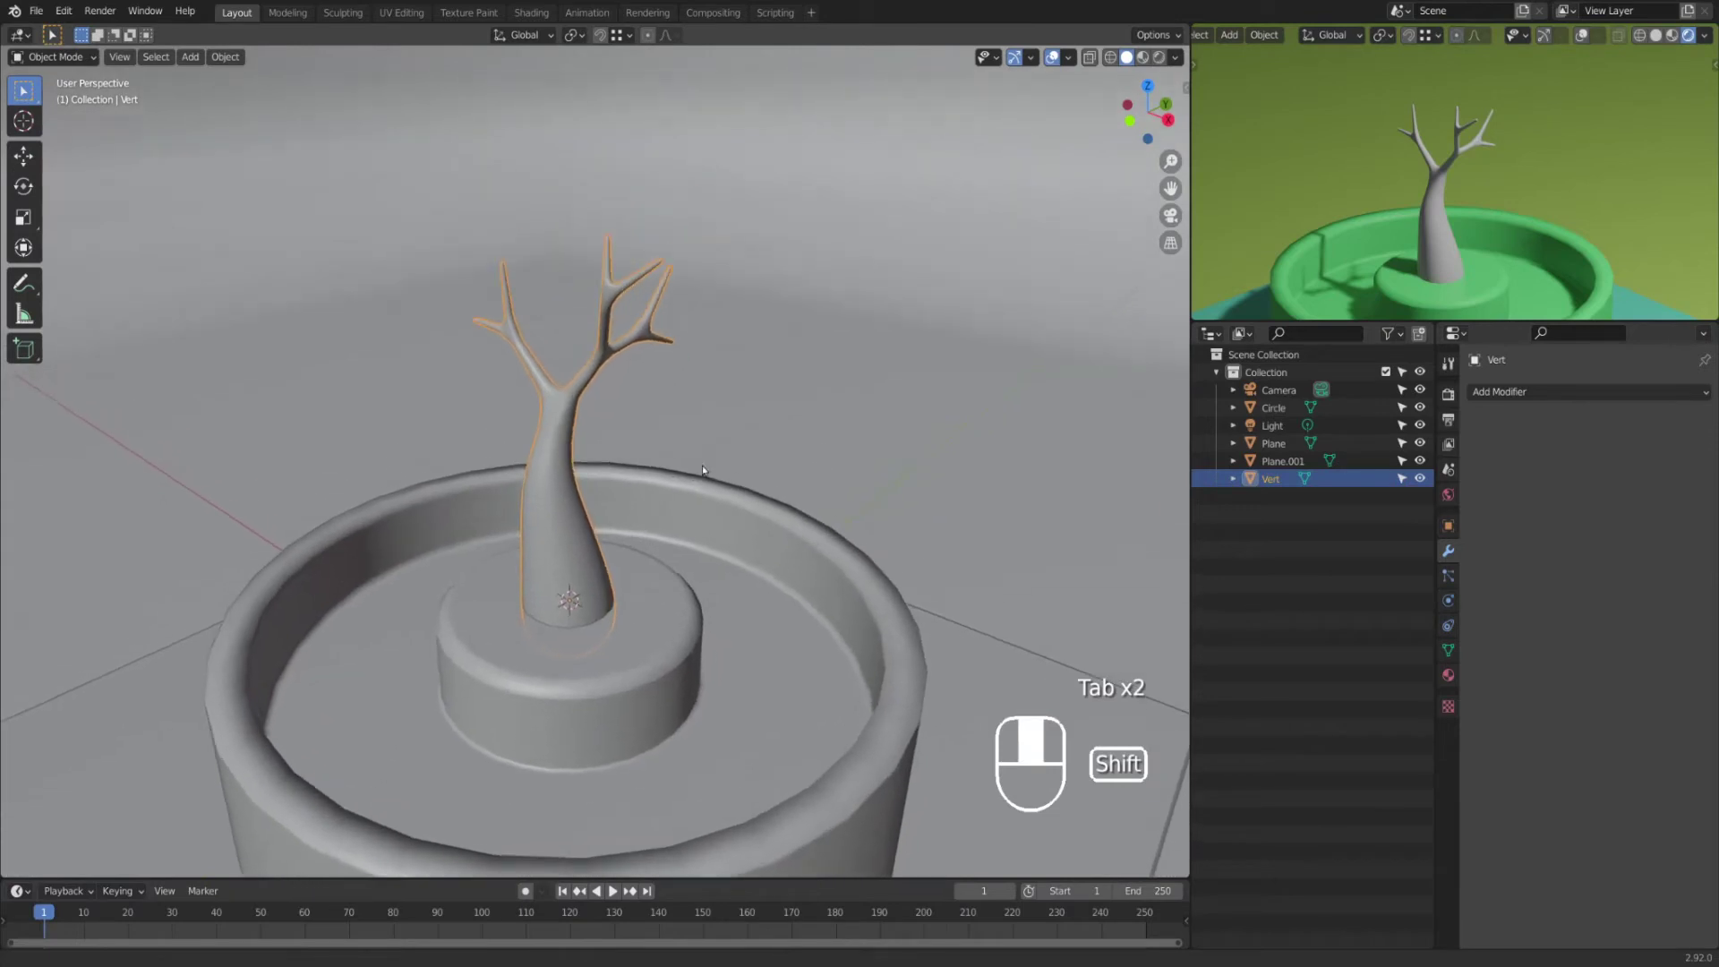
scroll(703, 470, "down", 3)
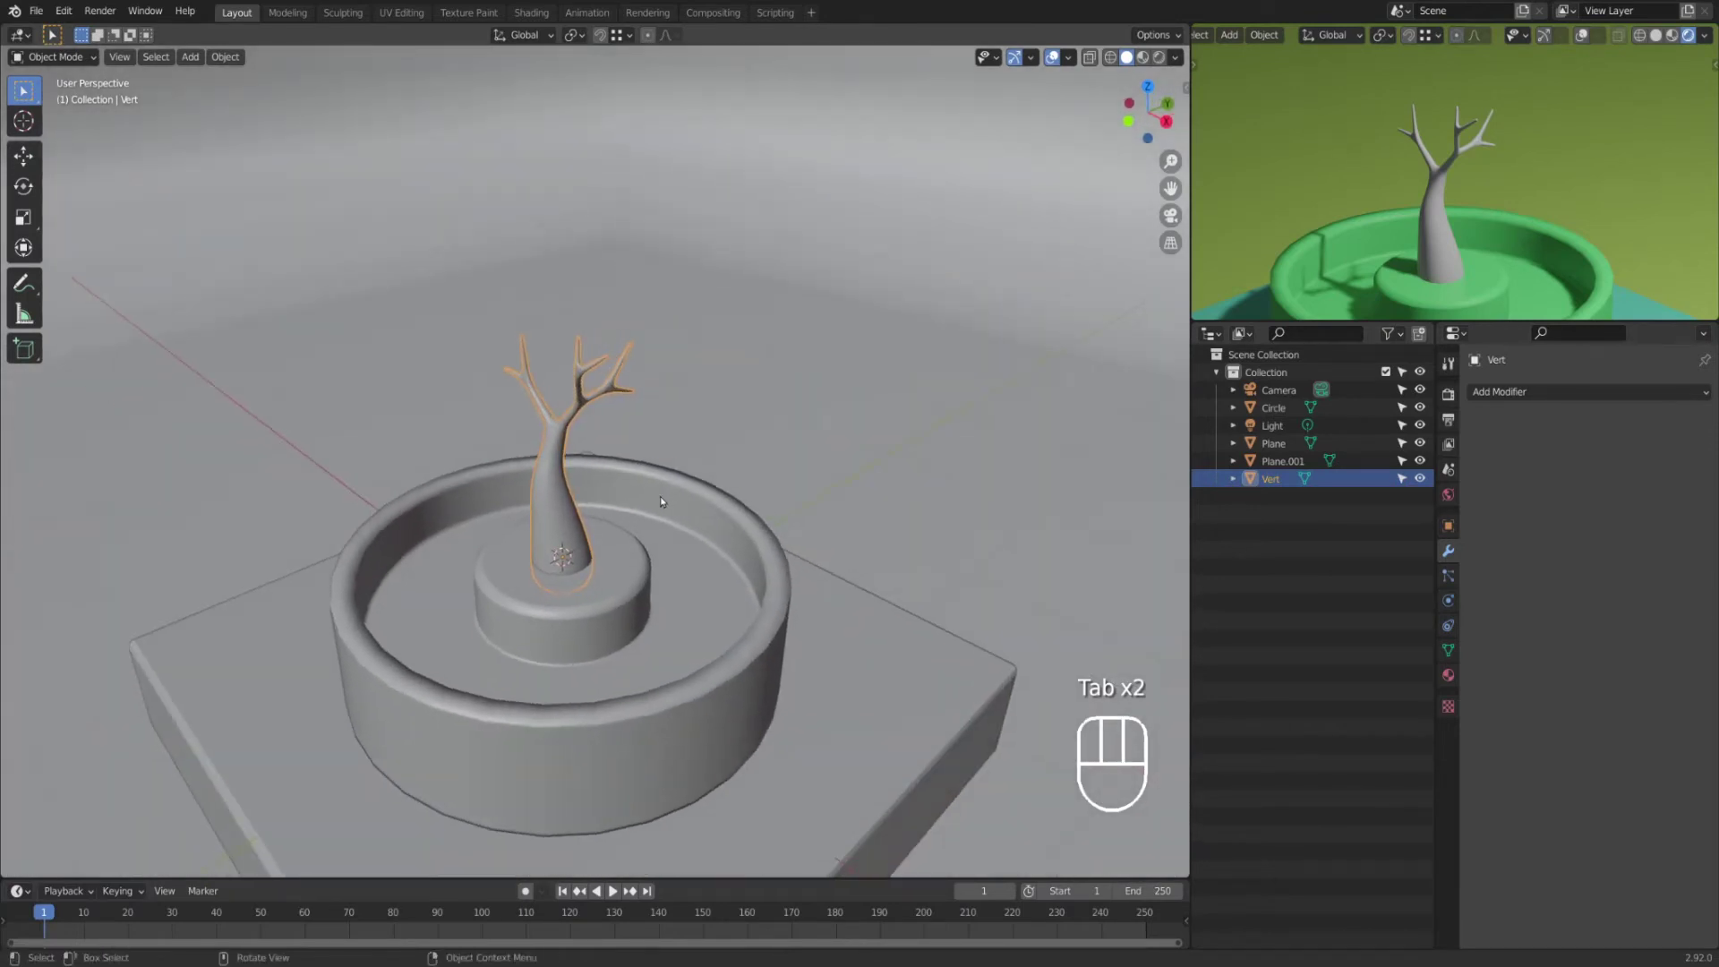
scroll(665, 478, "down", 3)
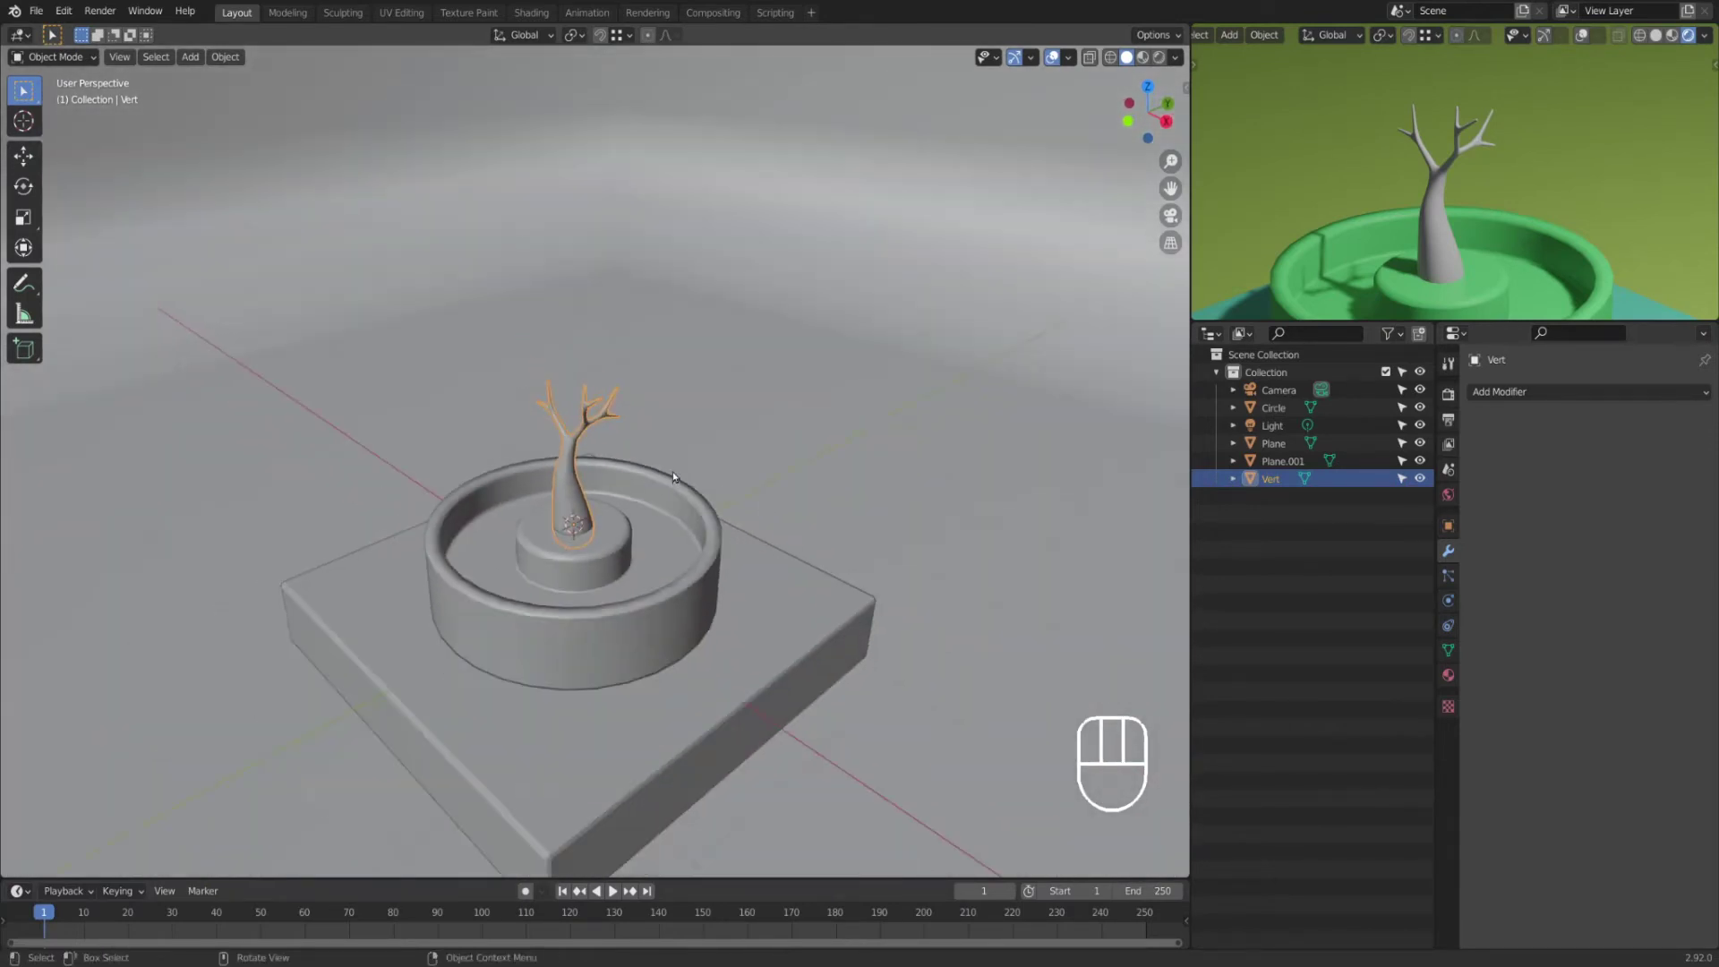
Step: Give the tree a new material with an orange base color, hue about 0.035 at value 0.8
left_click(1446, 675)
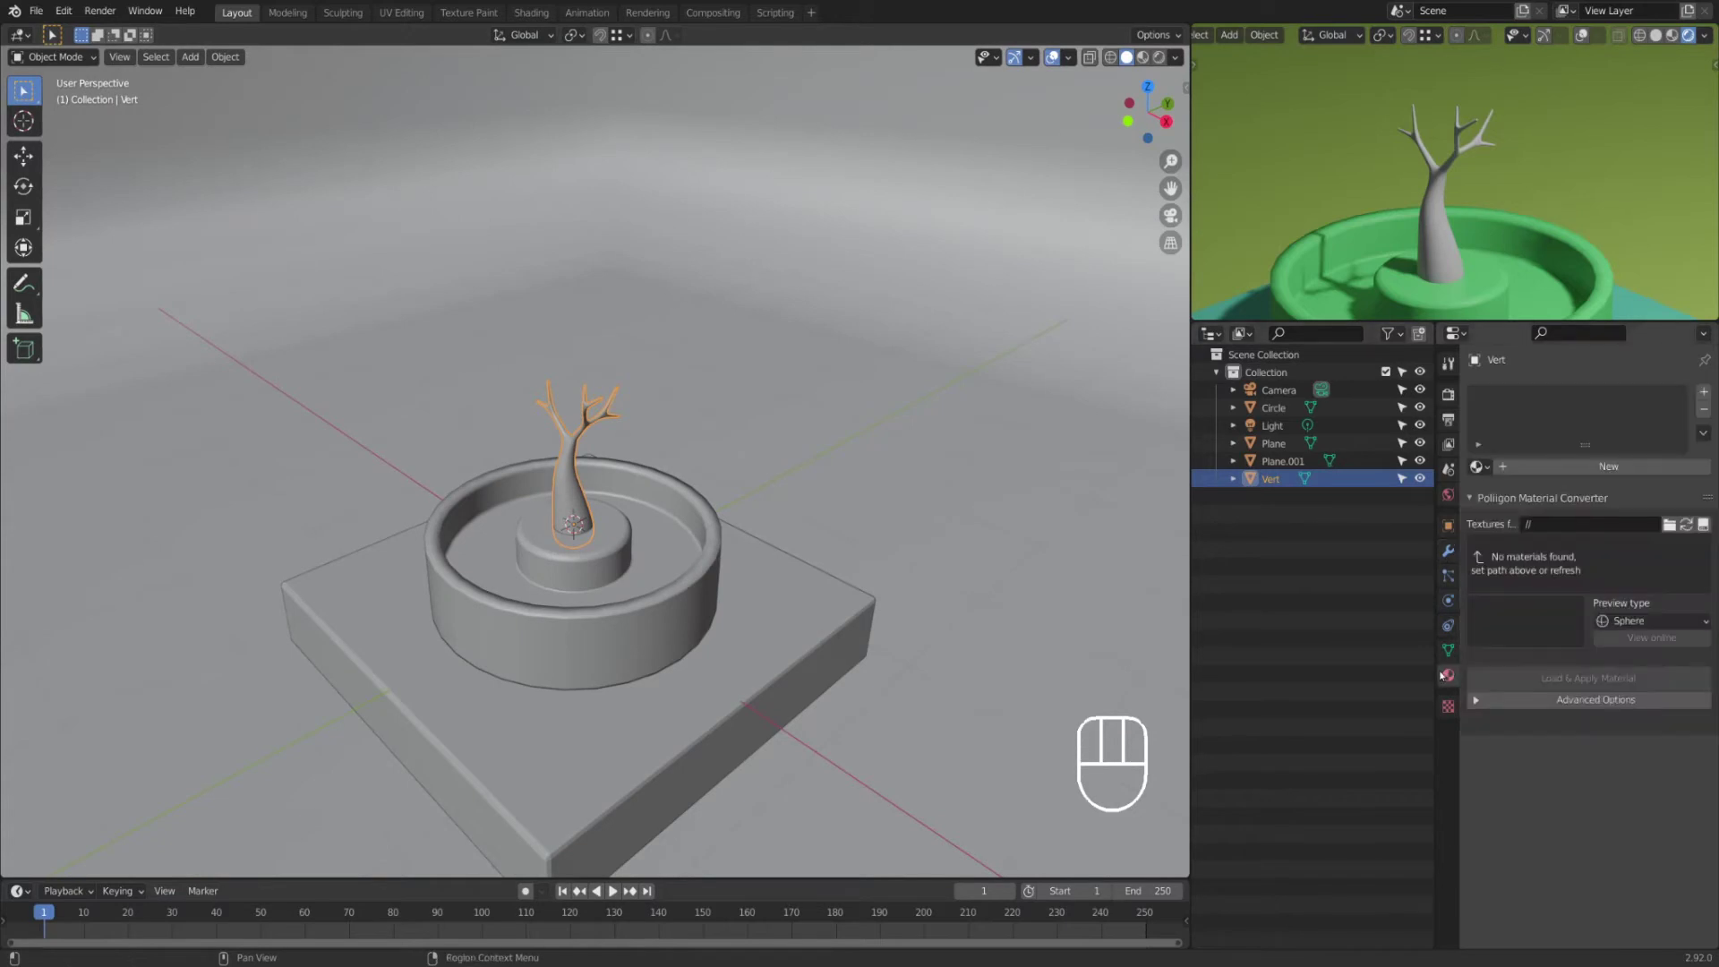
left_click(1532, 467)
left_click(1637, 652)
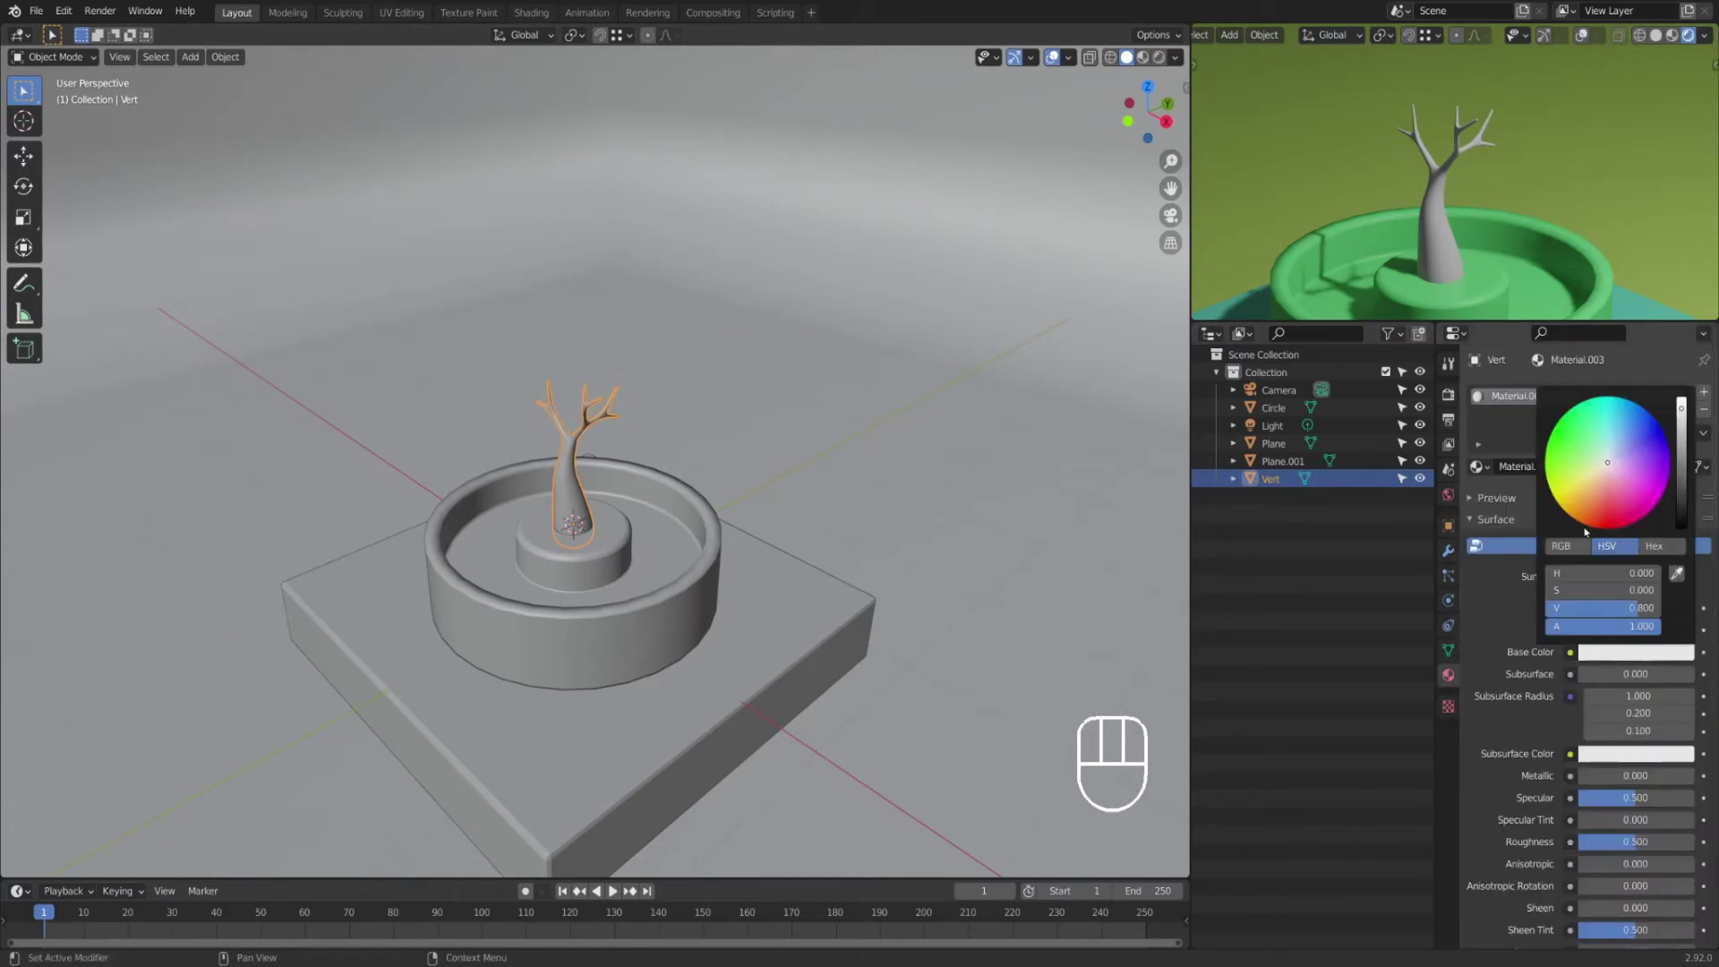
left_click(1594, 509)
scroll(926, 497, "down", 4)
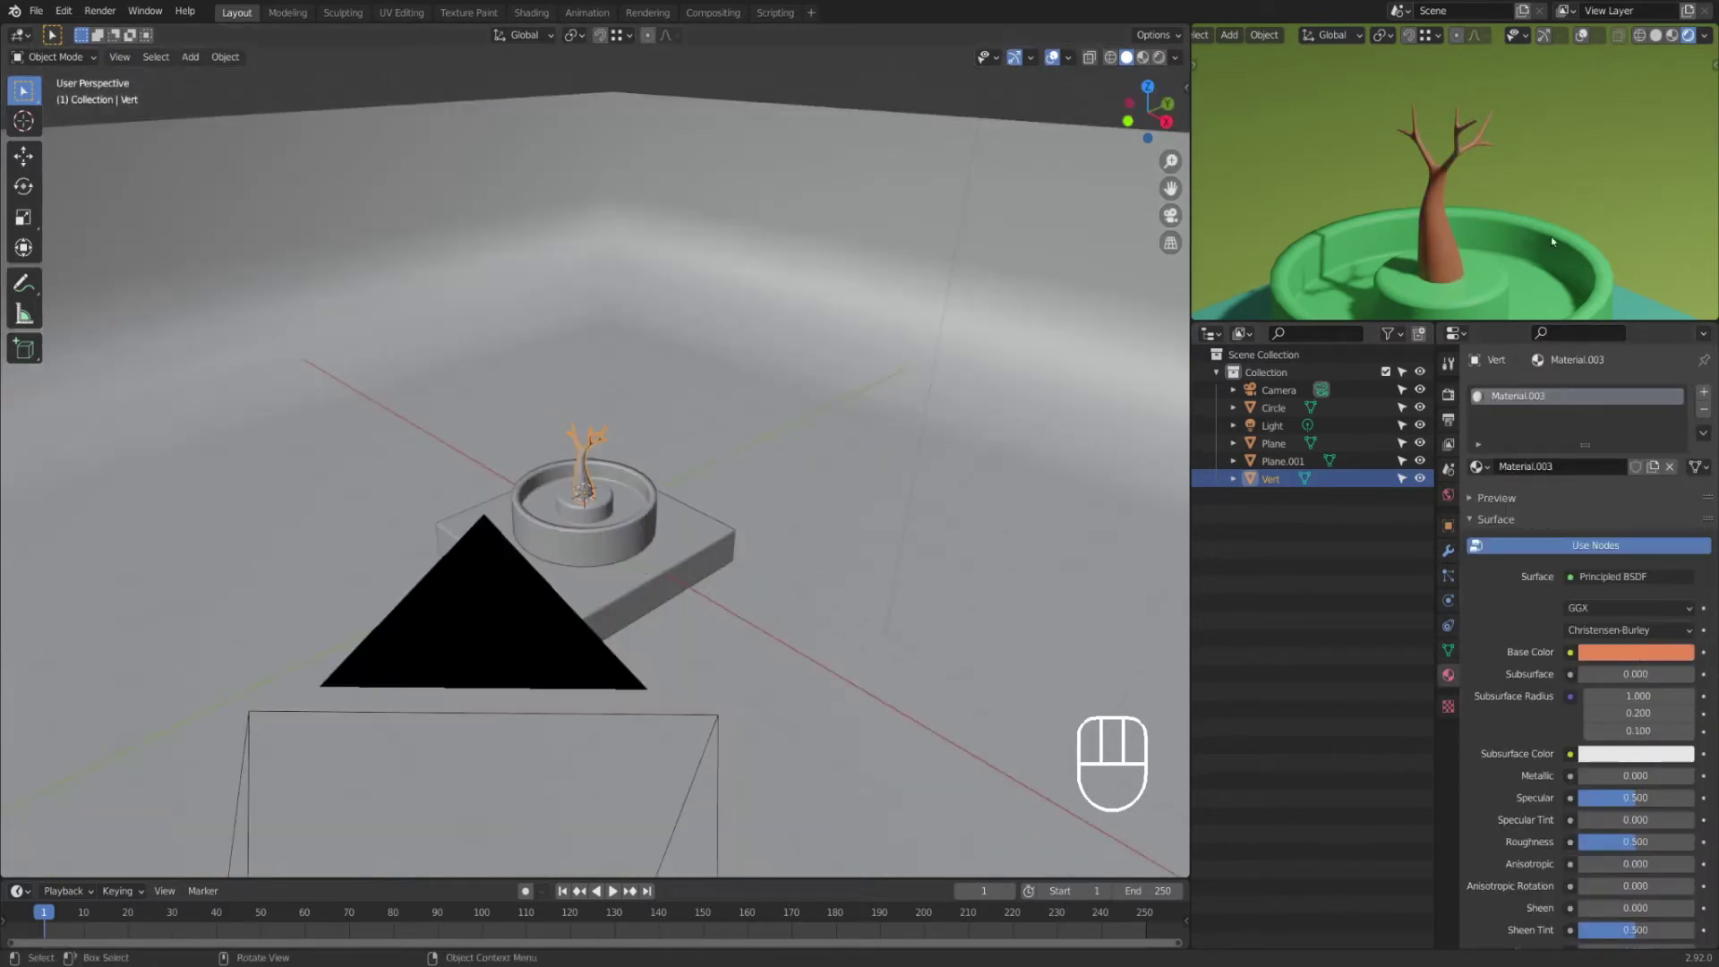
scroll(1548, 245, "down", 5)
scroll(1523, 260, "up", 8)
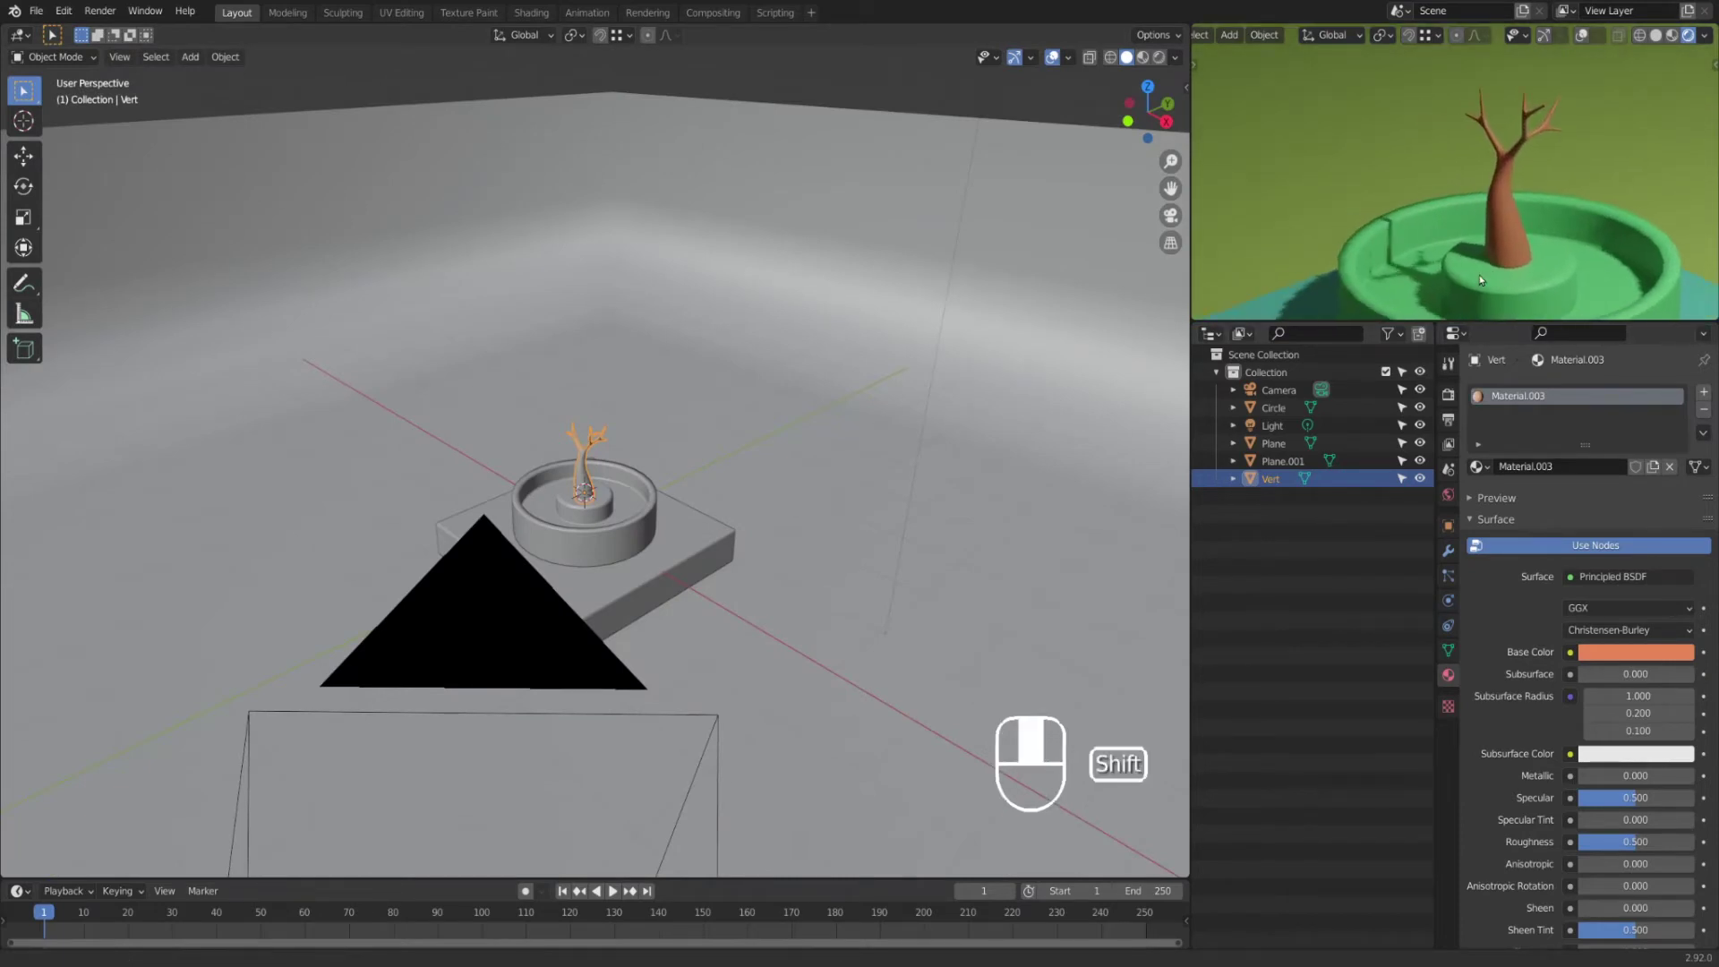
scroll(693, 528, "up", 4)
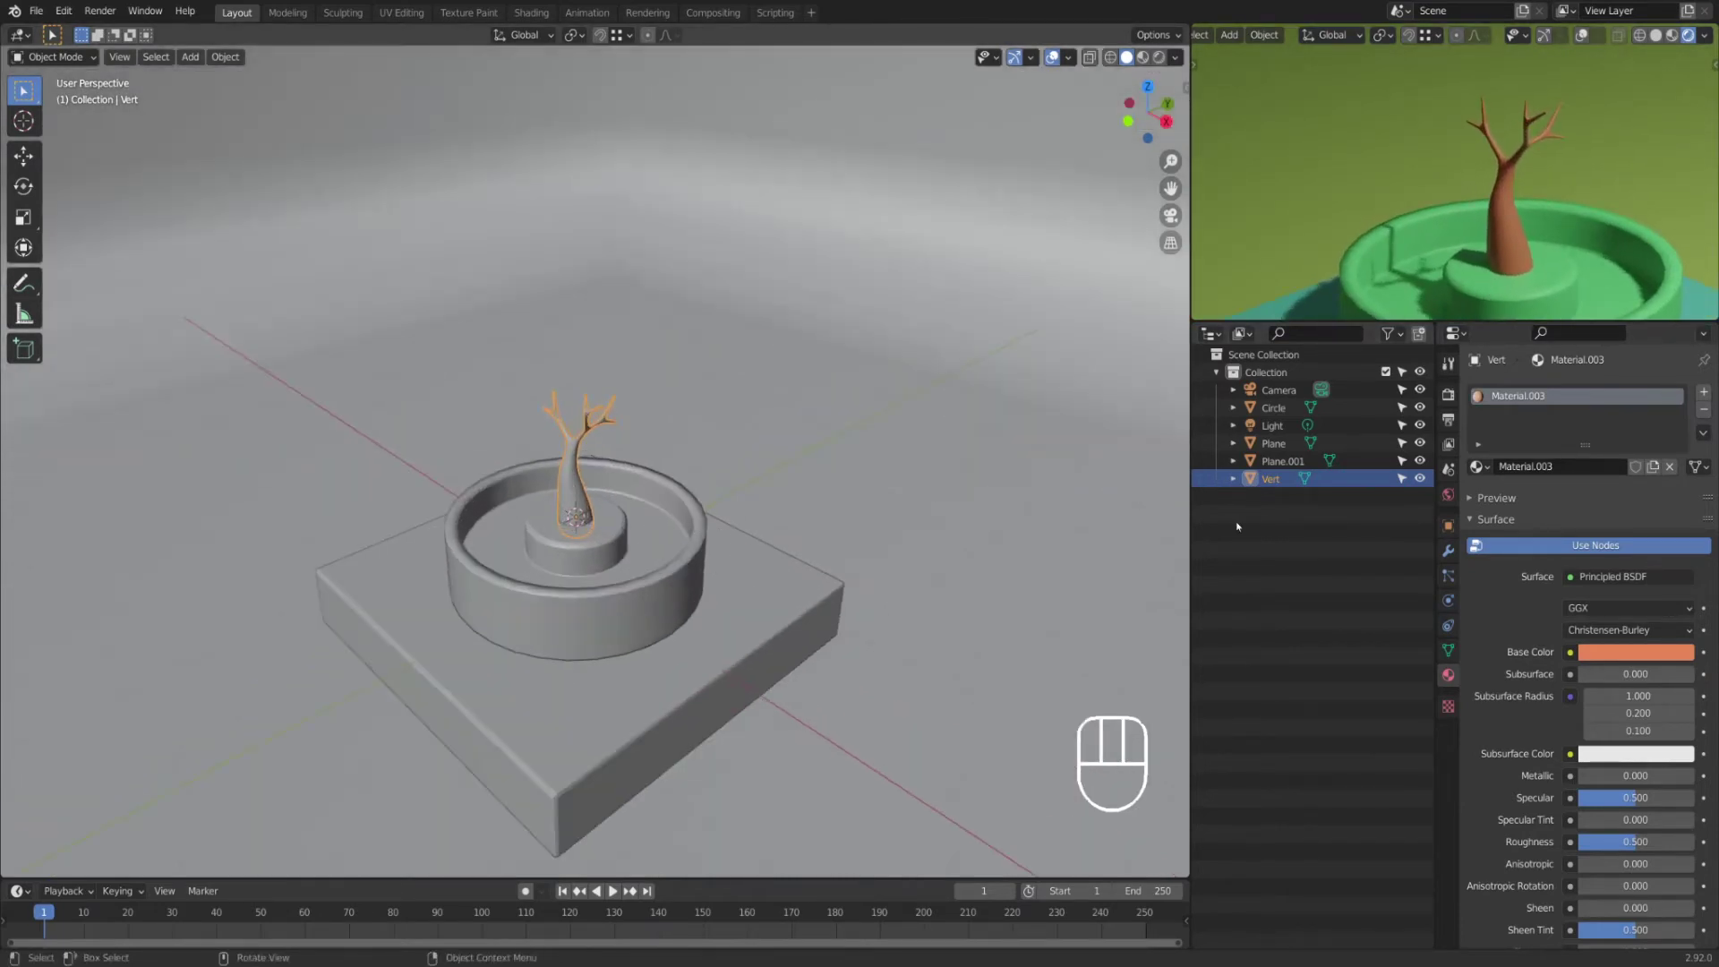
Step: Darken the tree material's base color to a deeper reddish brown and save the file
left_click(1620, 651)
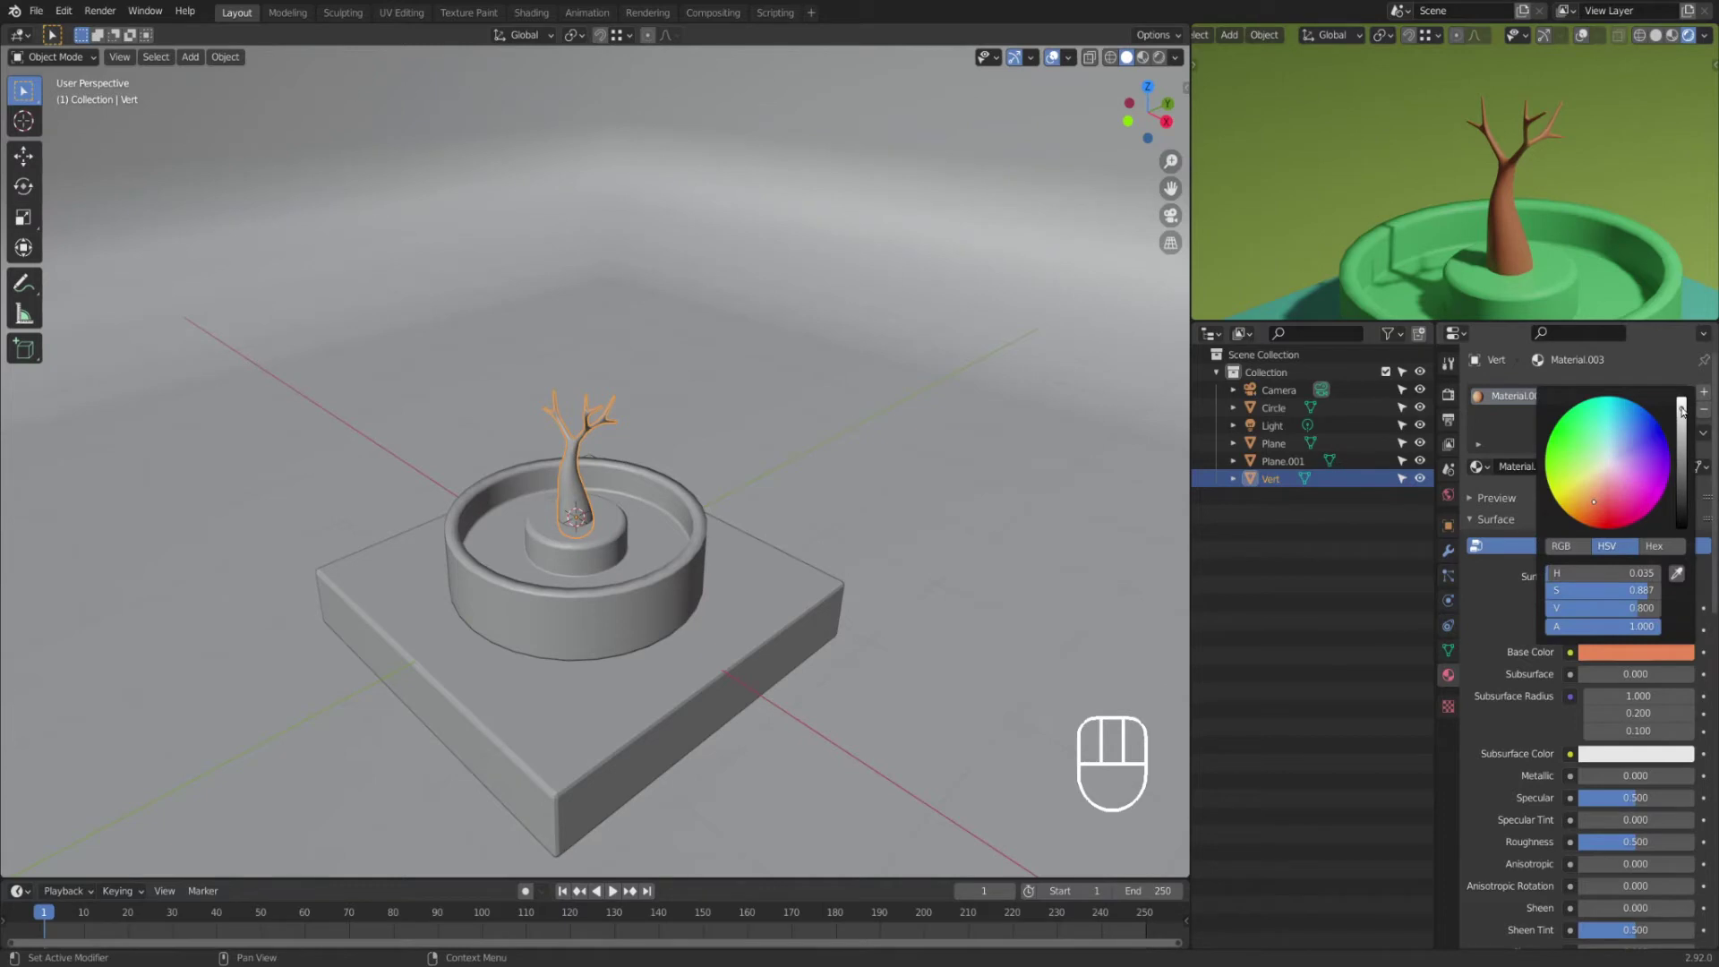
left_click_drag(1680, 407, 1680, 430)
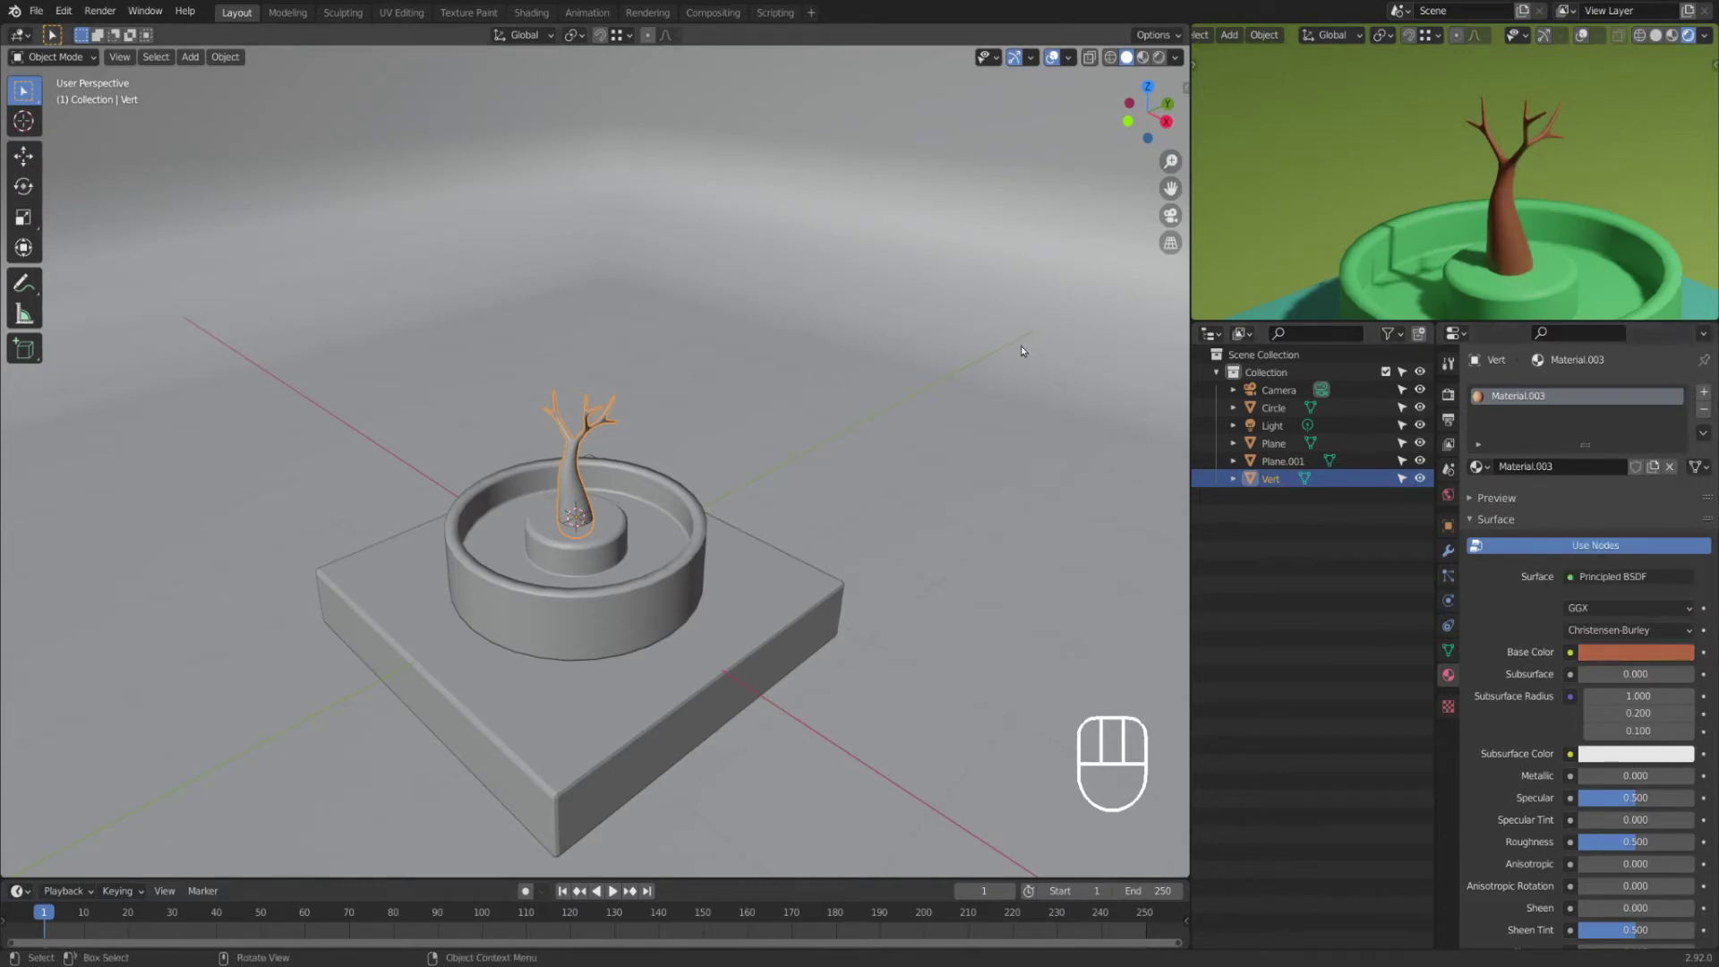
key("ctrl+s")
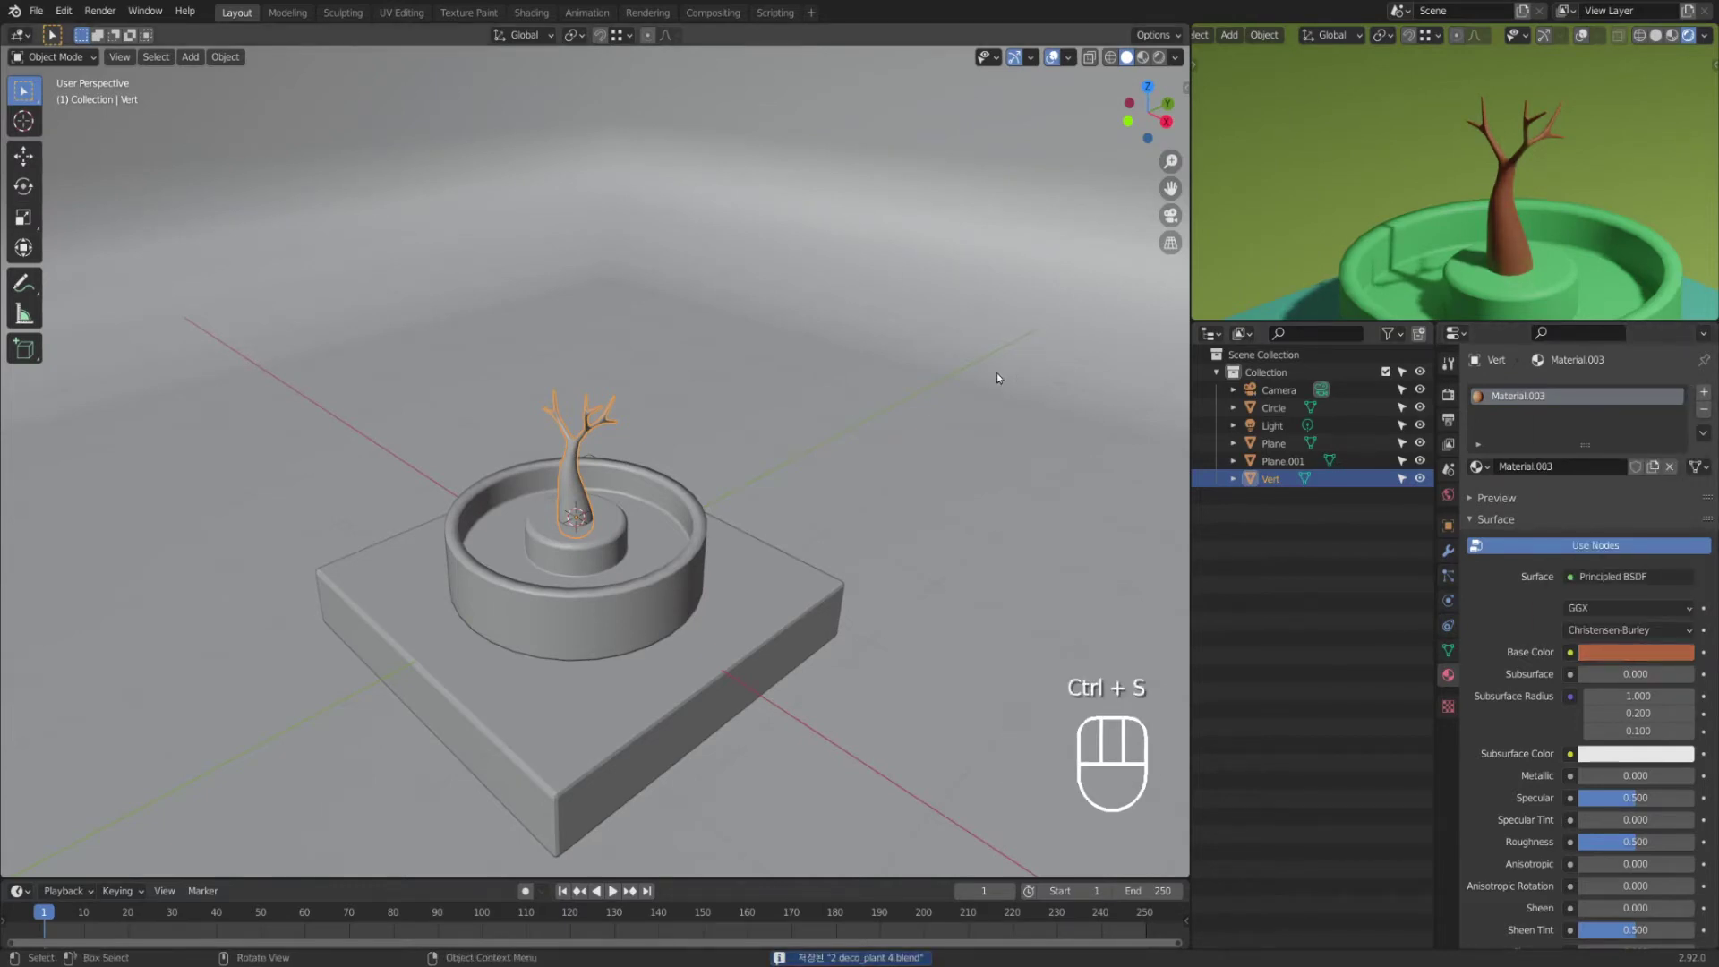
Step: Add a 2 m plane at the tree's base on the pedestal
scroll(898, 411, "up", 3)
scroll(897, 407, "down", 2)
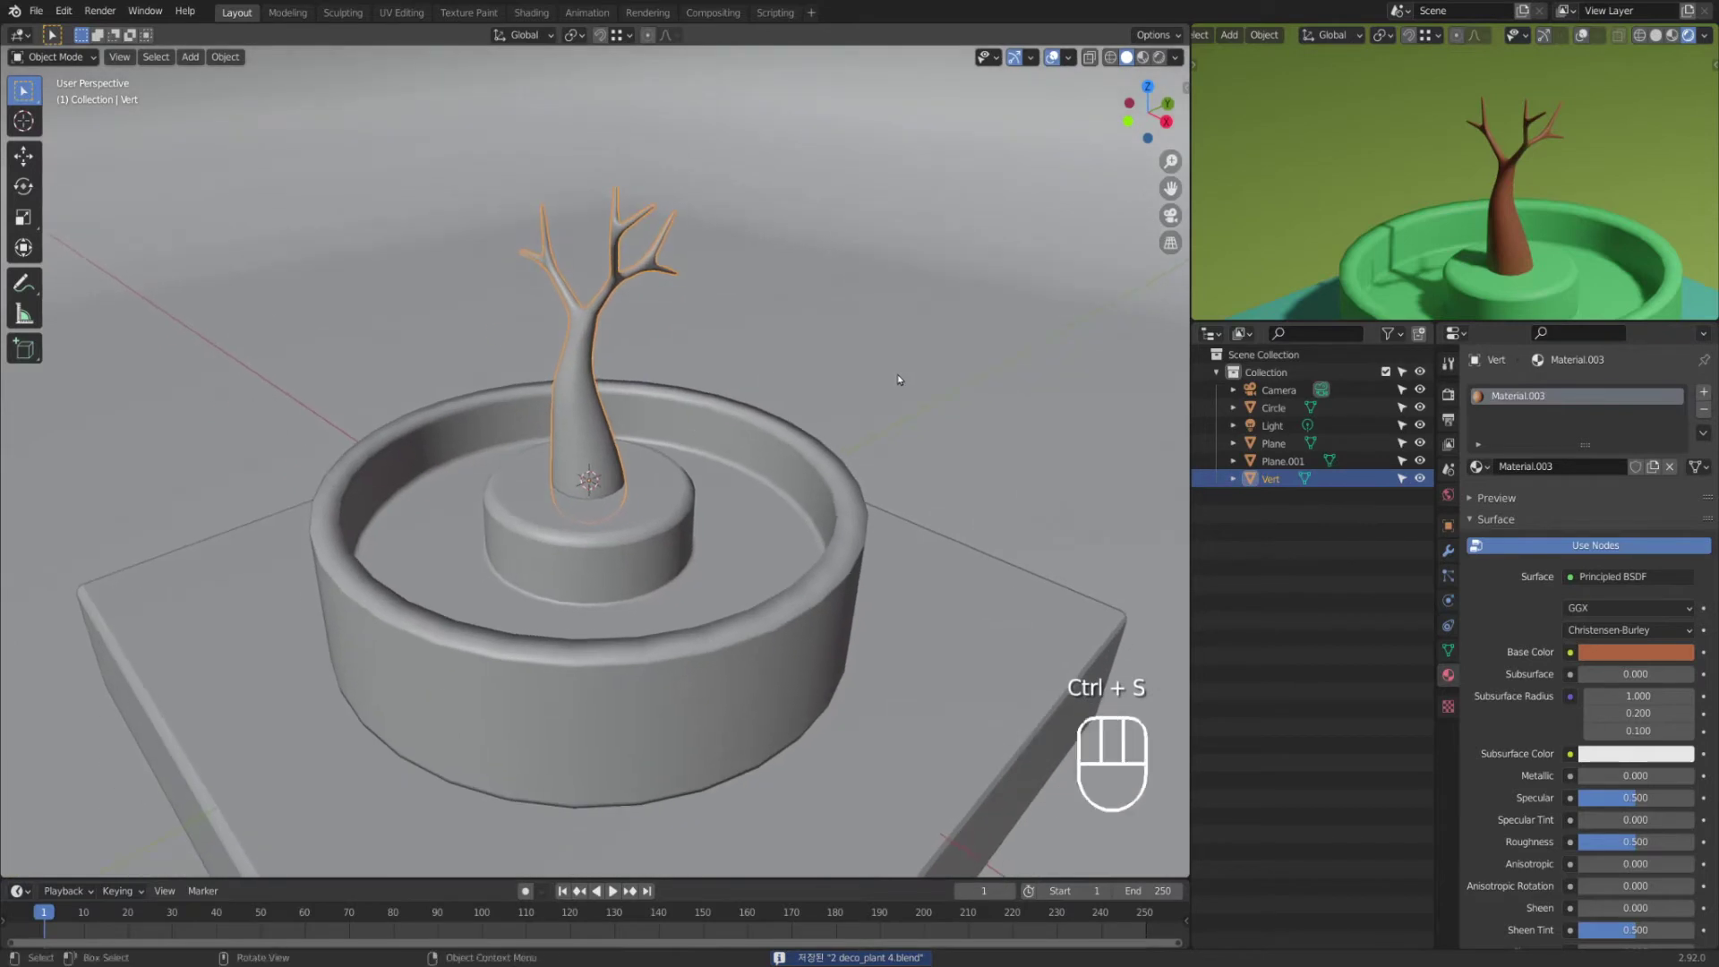
scroll(896, 374, "down", 4)
scroll(895, 375, "up", 5)
middle_click_drag(895, 374, 845, 360, "shift")
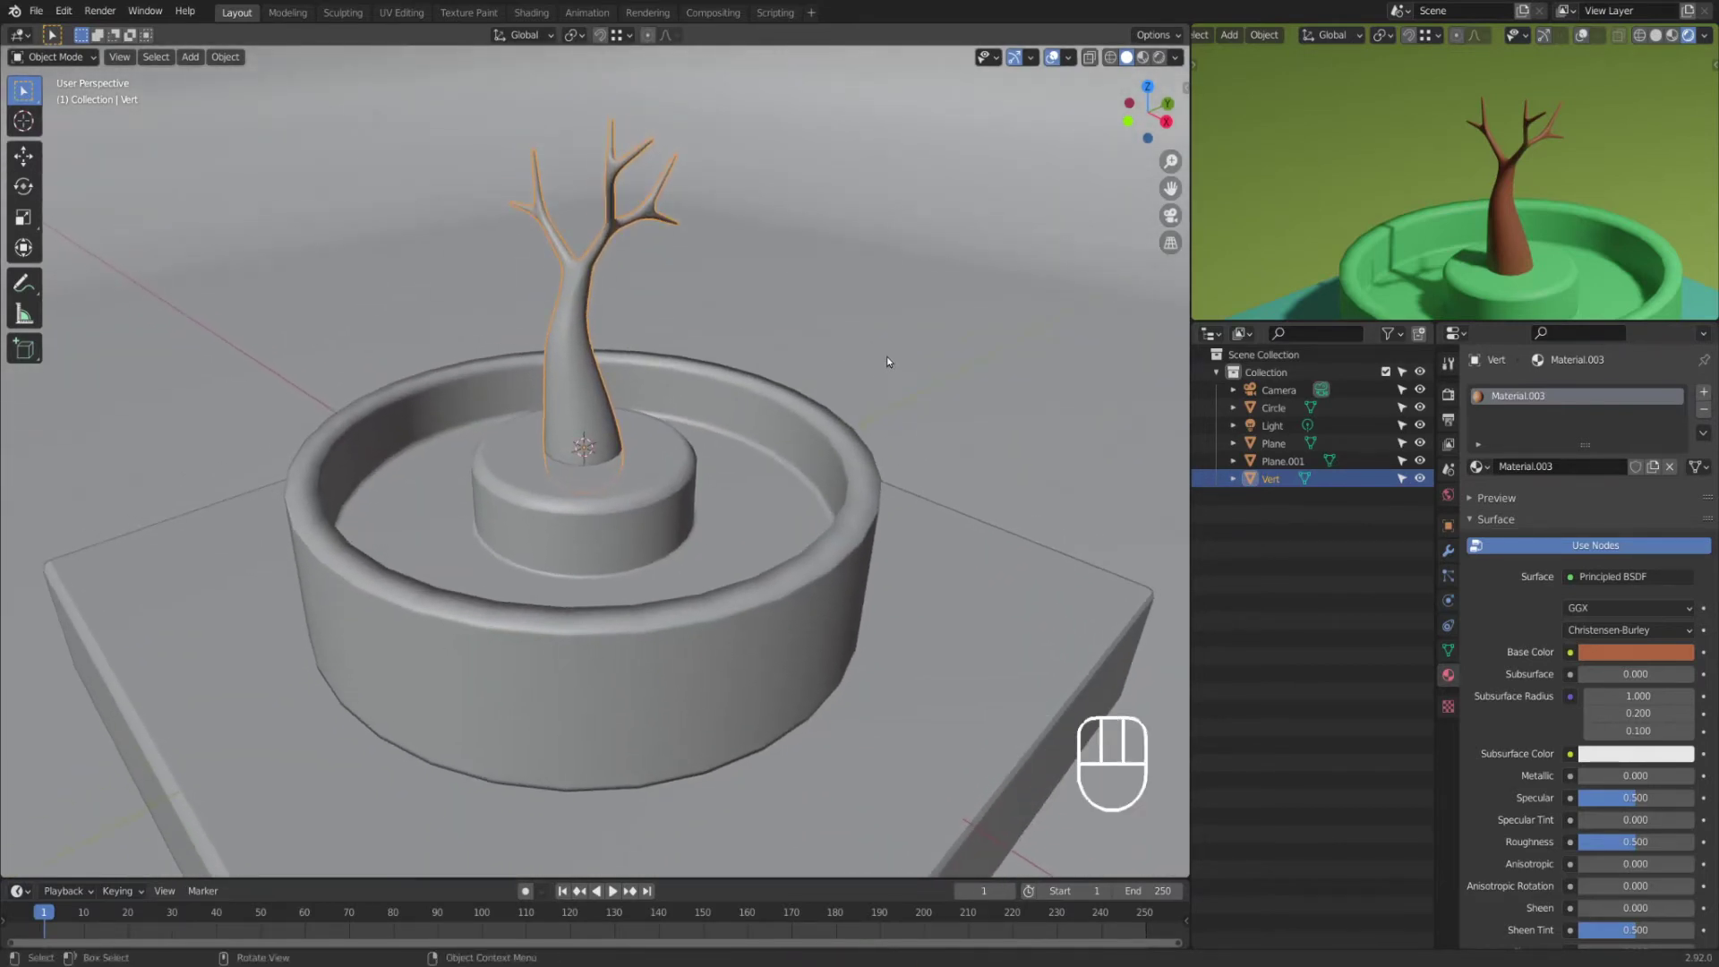
key("shift+a")
left_click(932, 354)
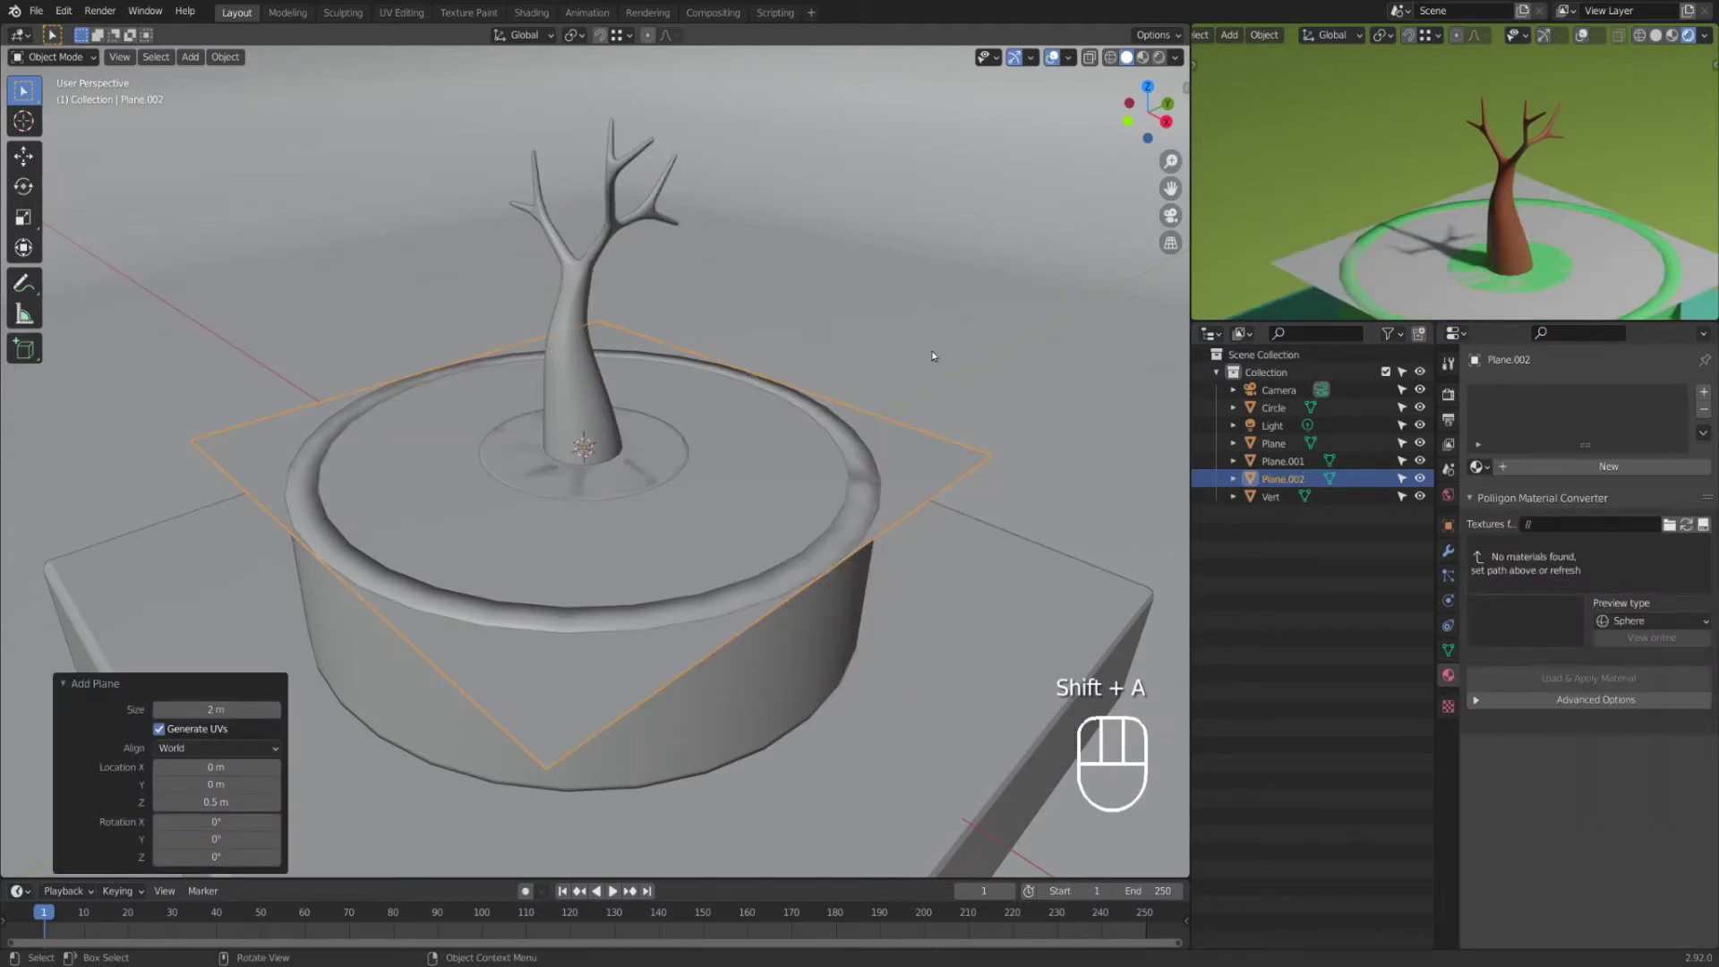
Step: Try scaling the new plane down freehand in isolated top view, and undo that scaling
key("KP_Divide")
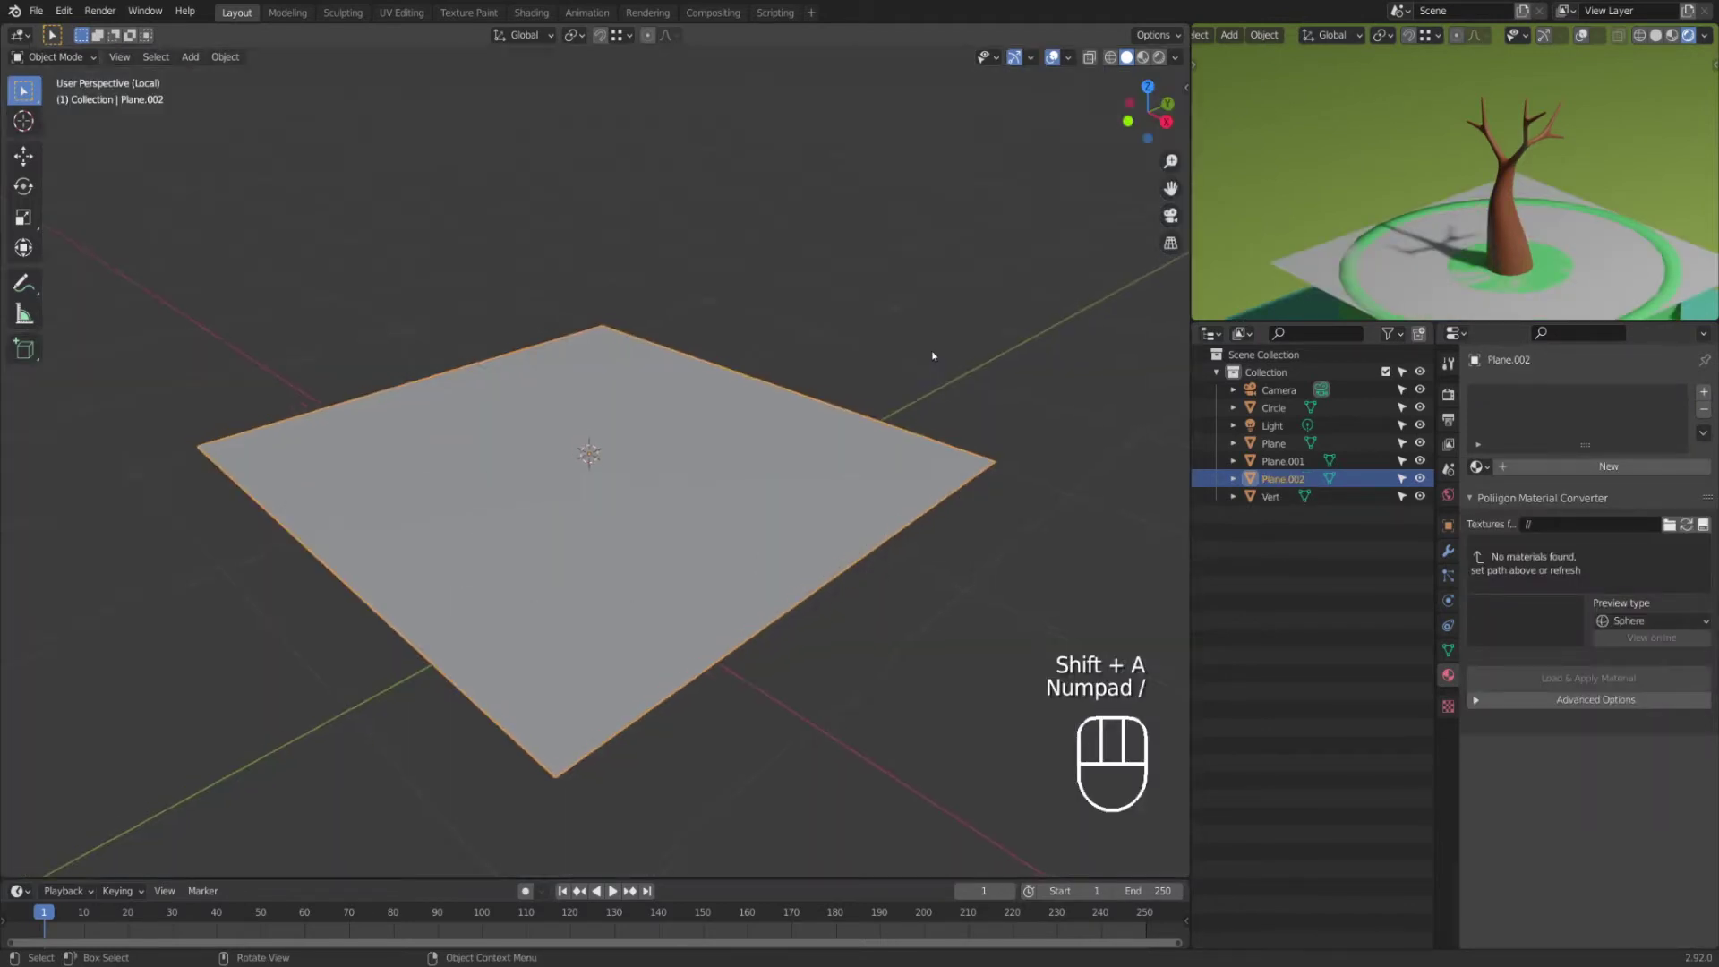
key("KP_7")
key("s")
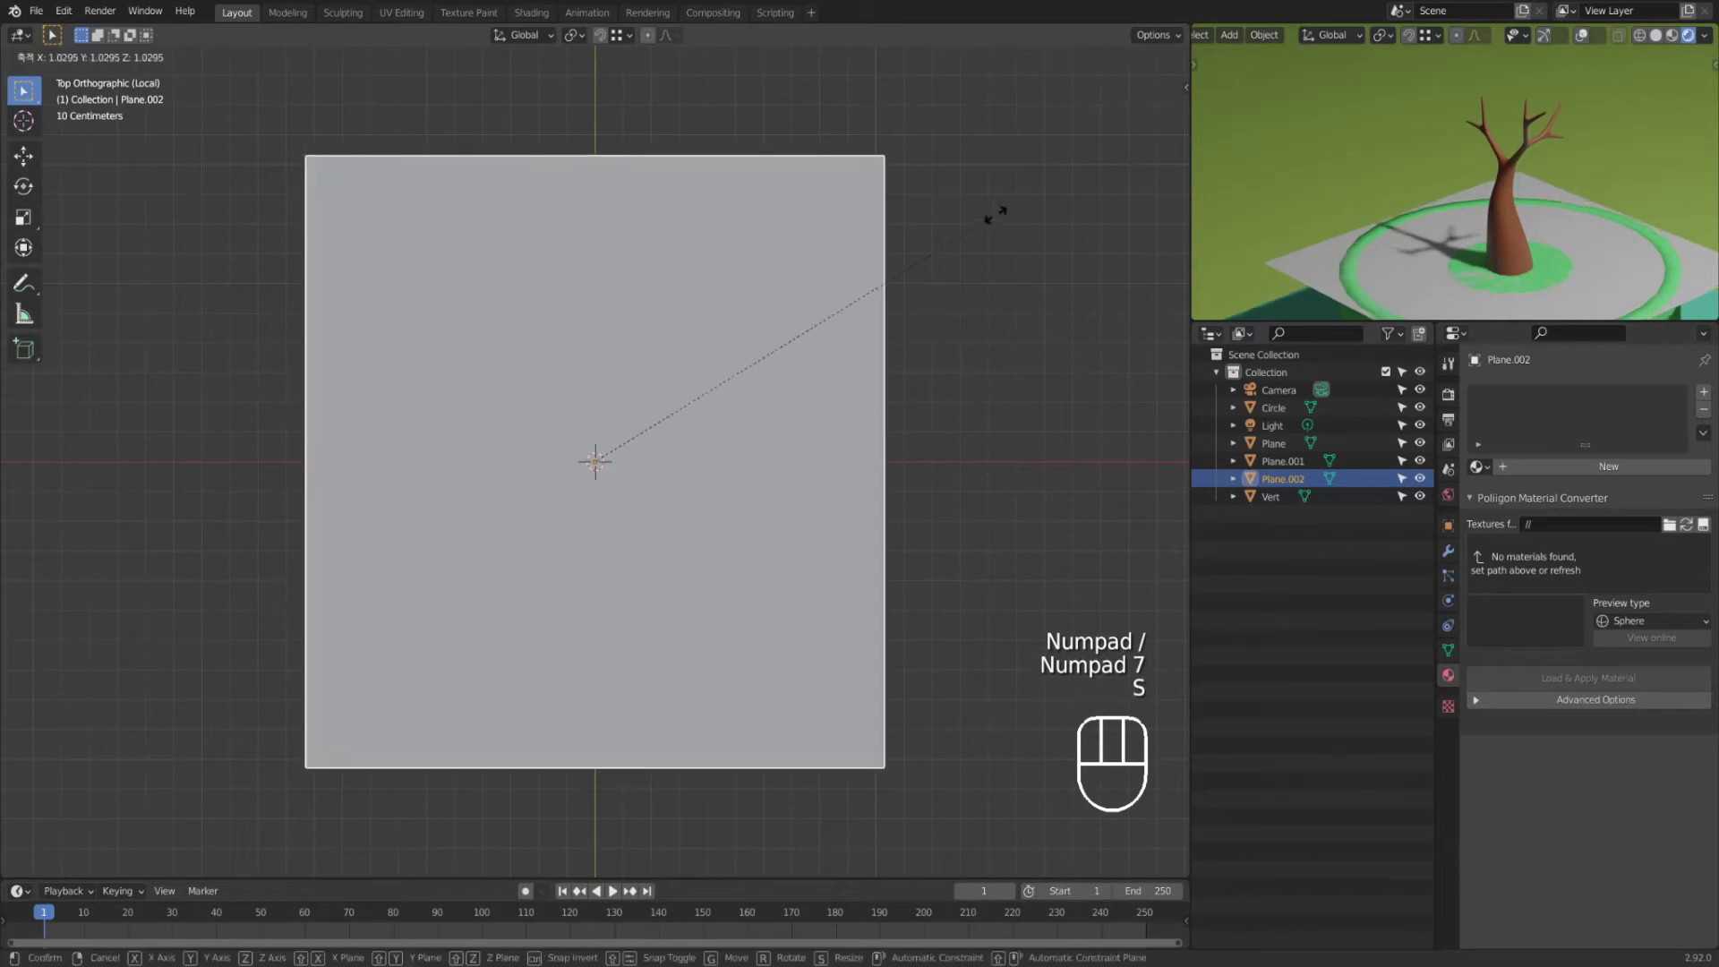
left_click(680, 455)
key("KP_Divide")
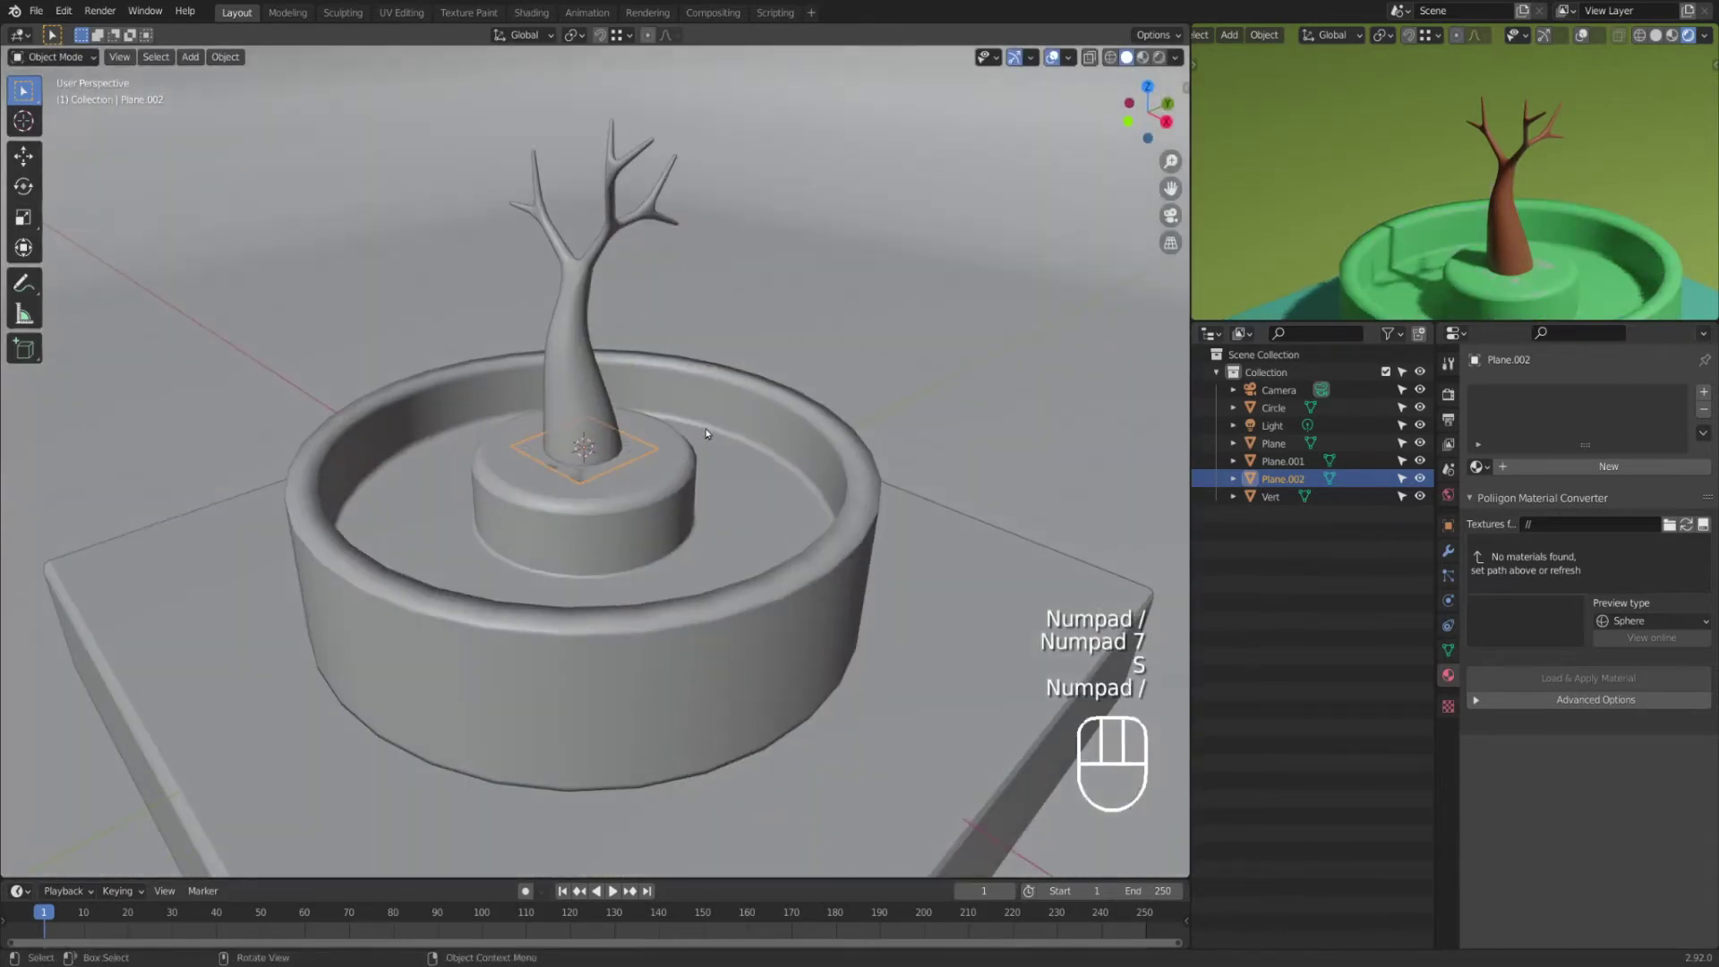
key("KP_7")
middle_click_drag(811, 535, 584, 207, "shift")
scroll(584, 207, "up", 7)
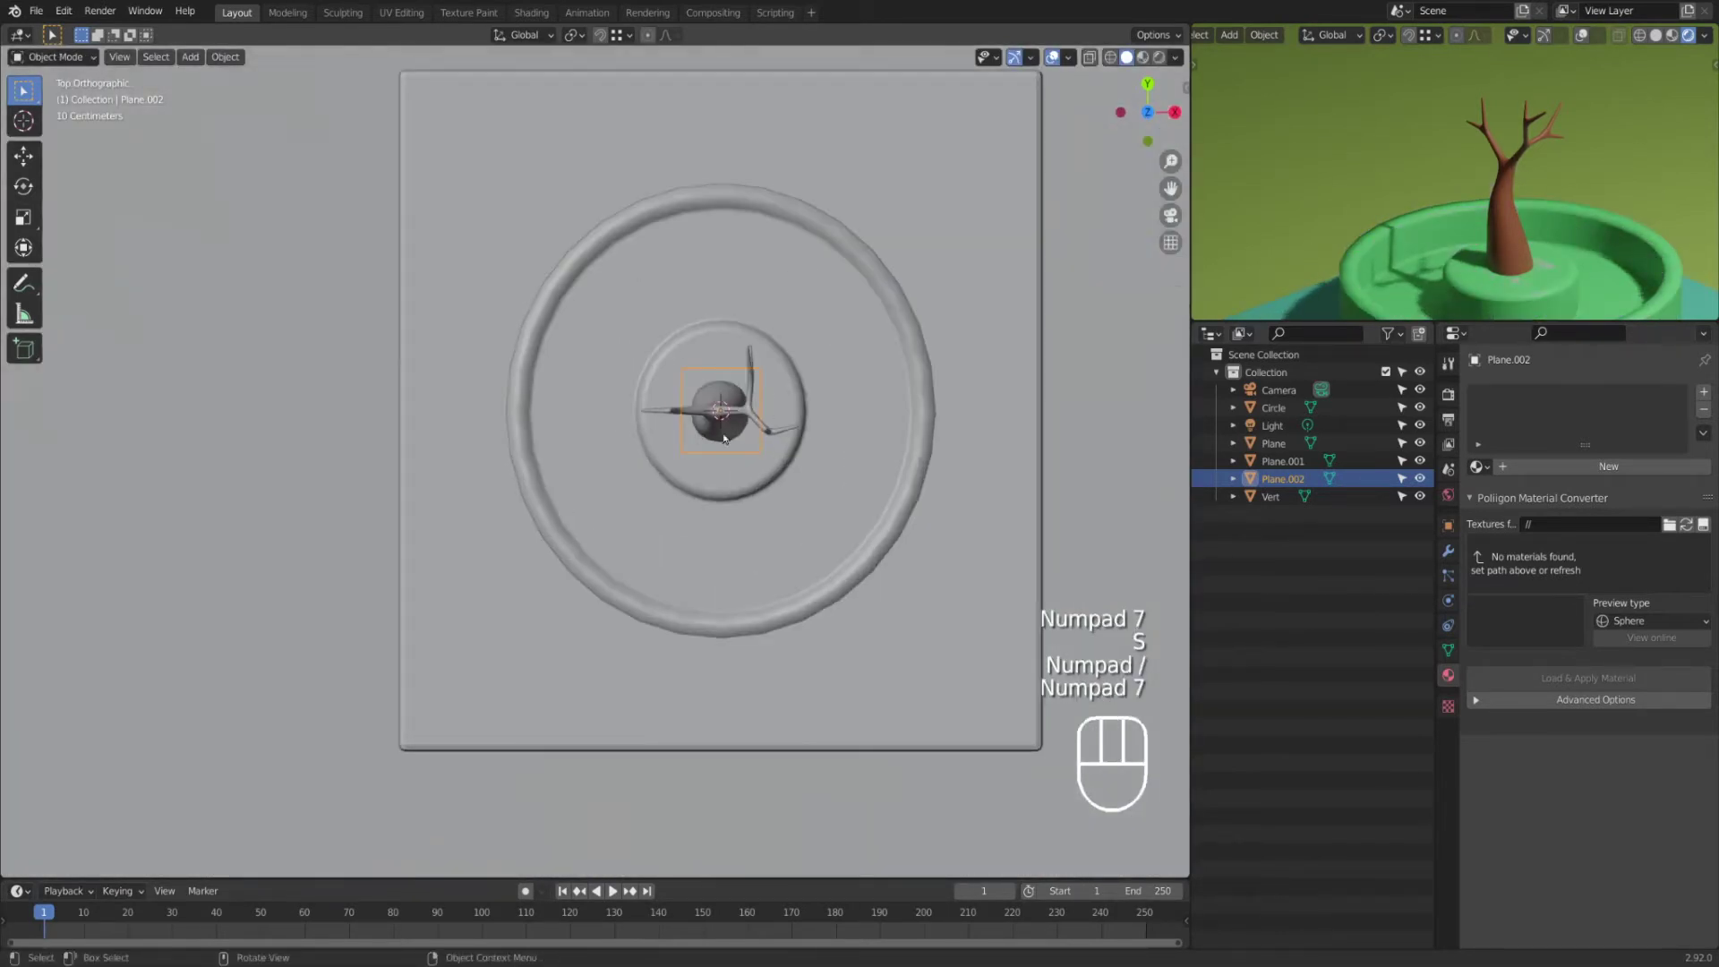
middle_click_drag(824, 445, 716, 506, "shift")
scroll(716, 501, "down", 3)
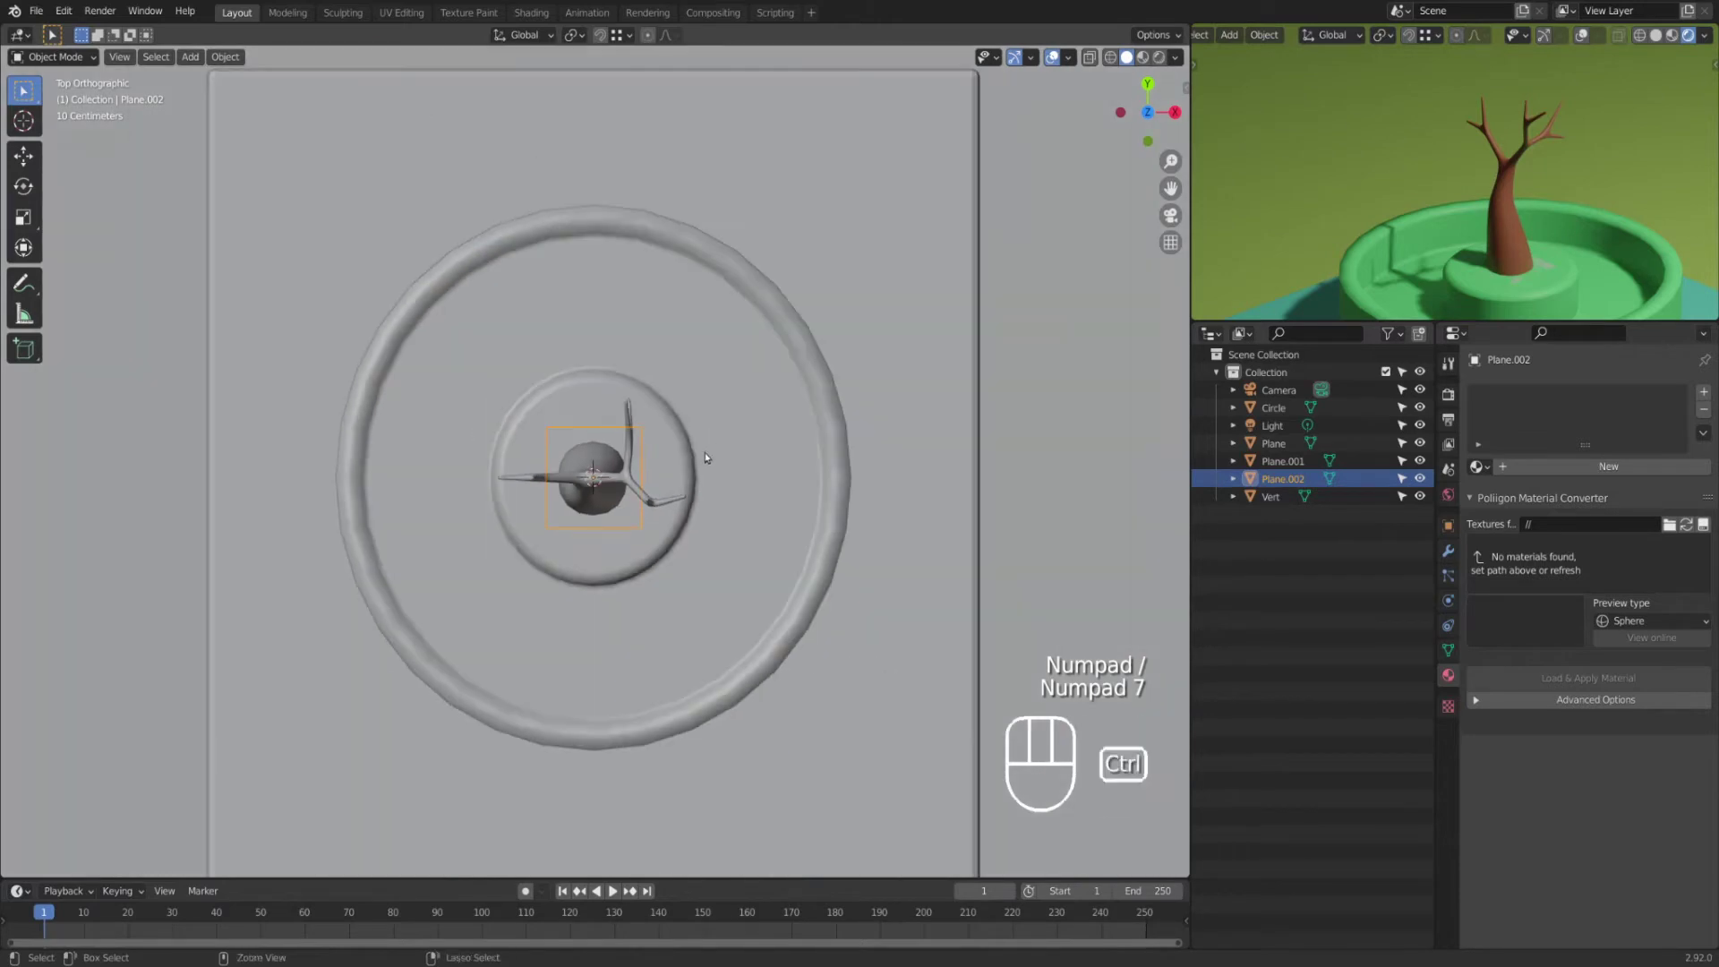
key("ctrl+z")
key("ctrl+z")
Step: Scale the plane down to 0.1 on X, Y and Z in top view
key("s")
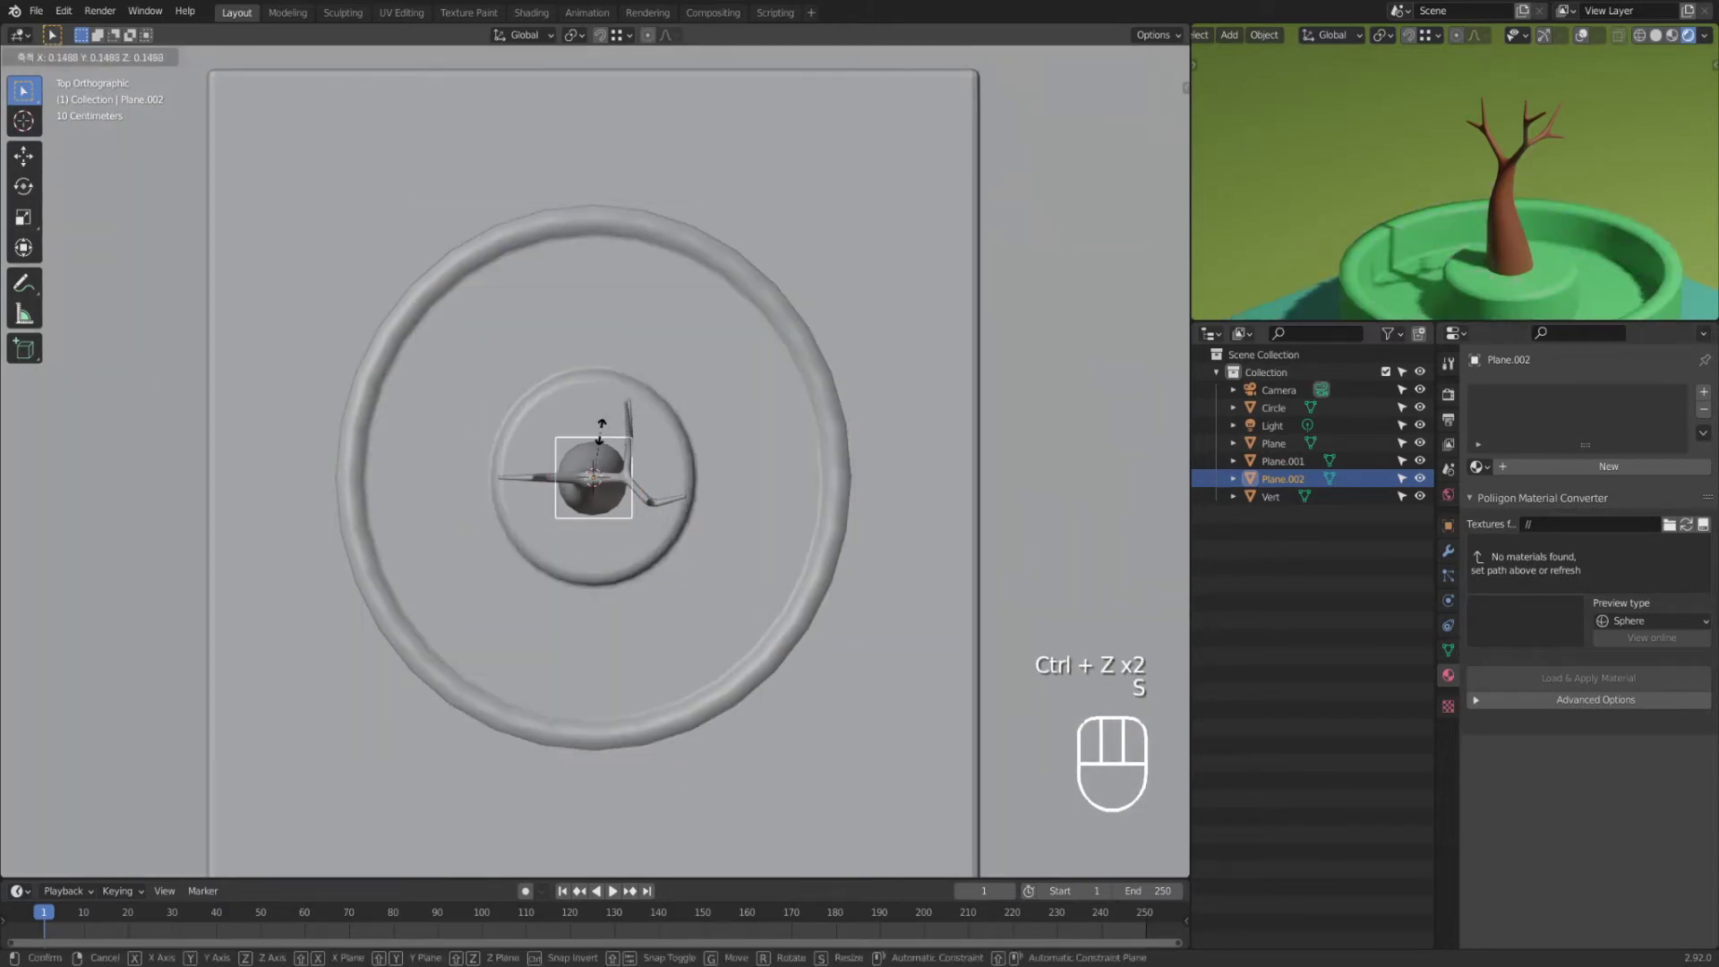
left_click(631, 459)
left_click(215, 783)
type("0.1")
key("Tab")
type("0.1")
key("Tab")
type("0.1")
key("Return")
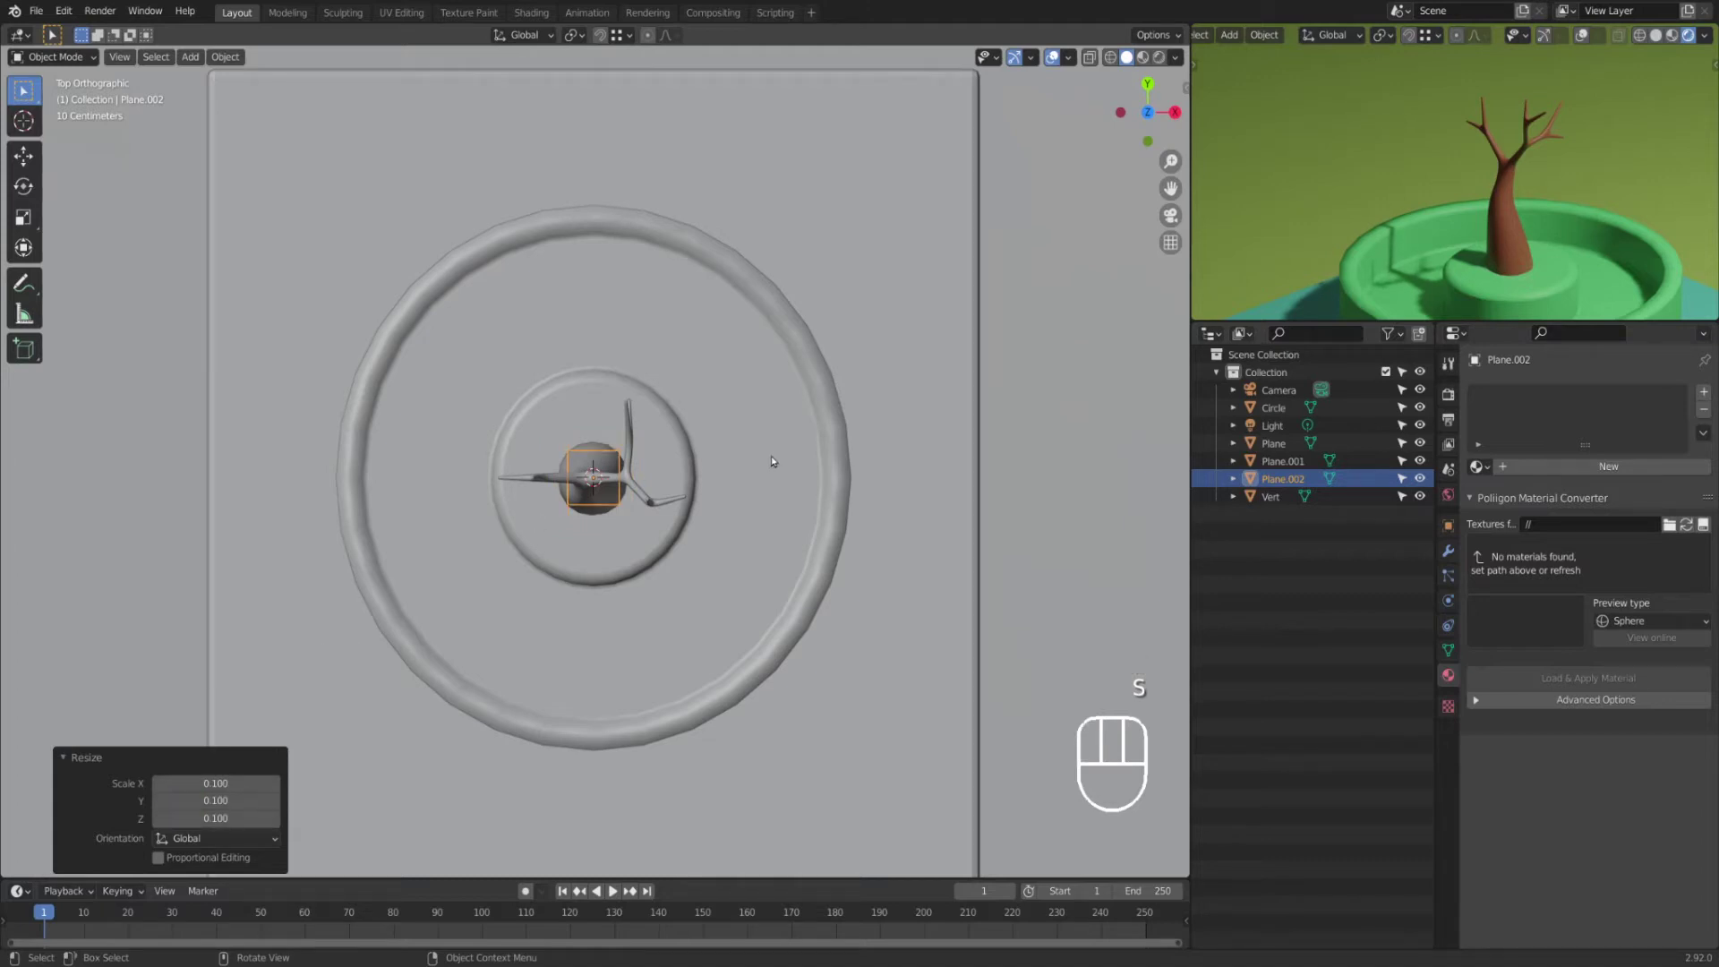
Step: Stretch the plane along Y by a factor of 2
key("s")
key("y")
left_click(661, 331)
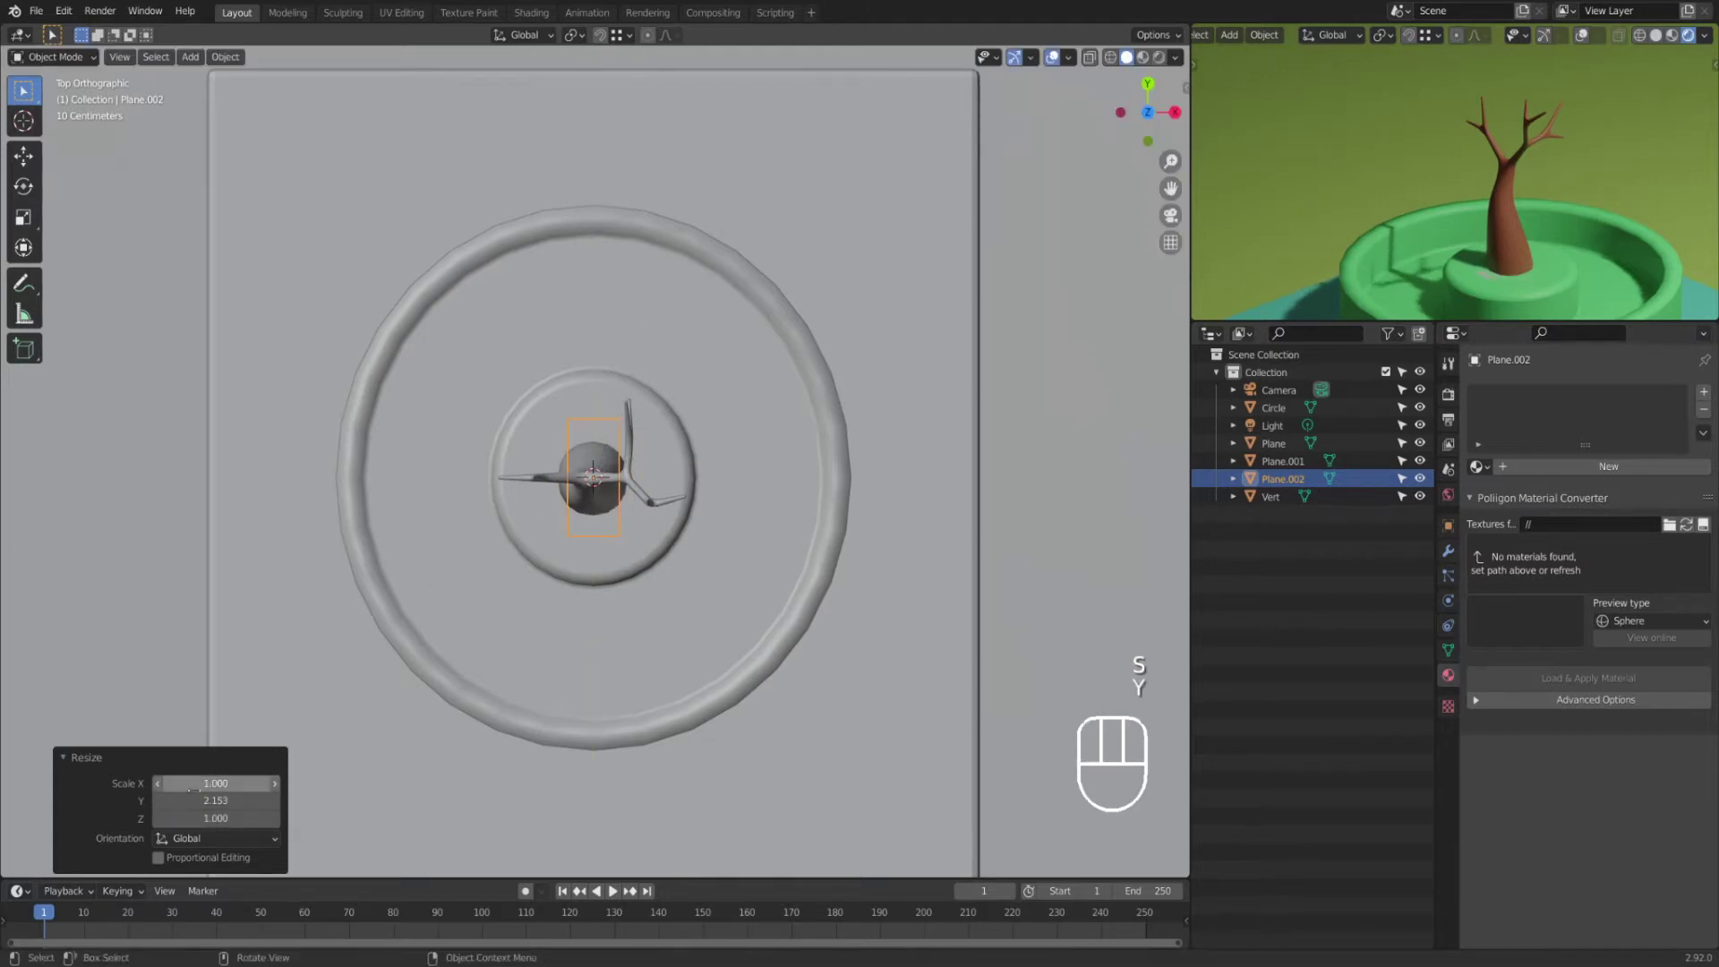
left_click(214, 800)
type("2")
key("Return")
Step: Isolate the plane and subdivide its two long edges with 2 cuts, splitting it into three equal faces
key("KP_Divide")
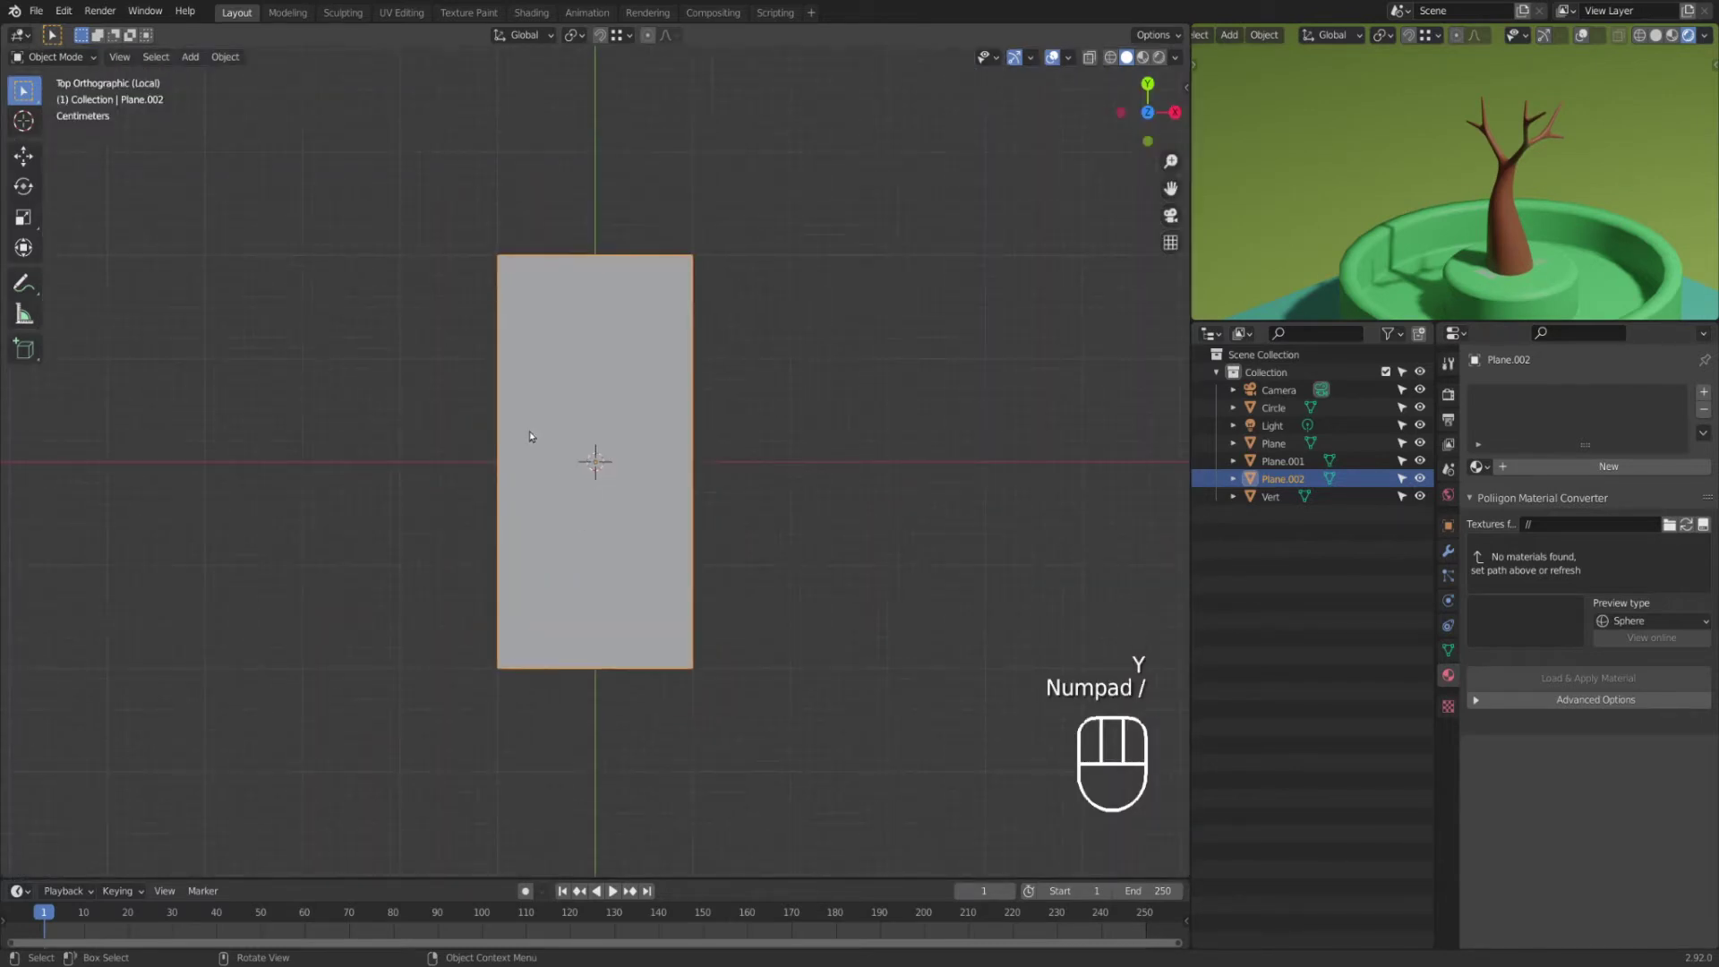
key("Tab")
key("2")
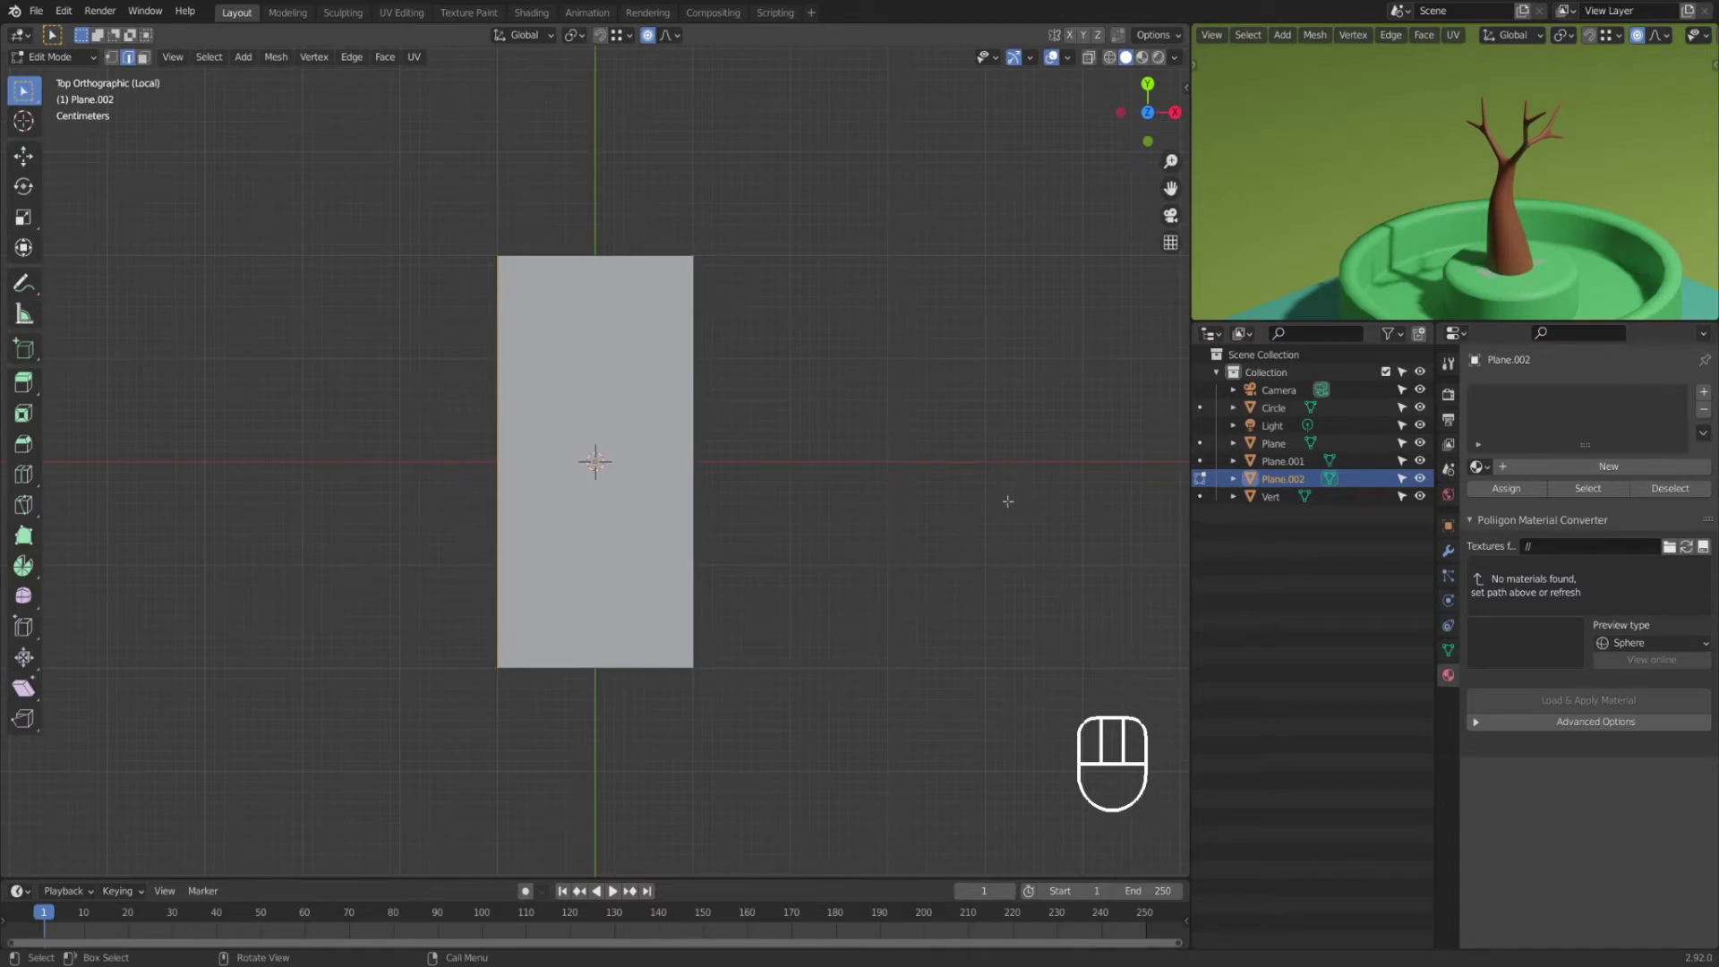
right_click(809, 429)
left_click(806, 422)
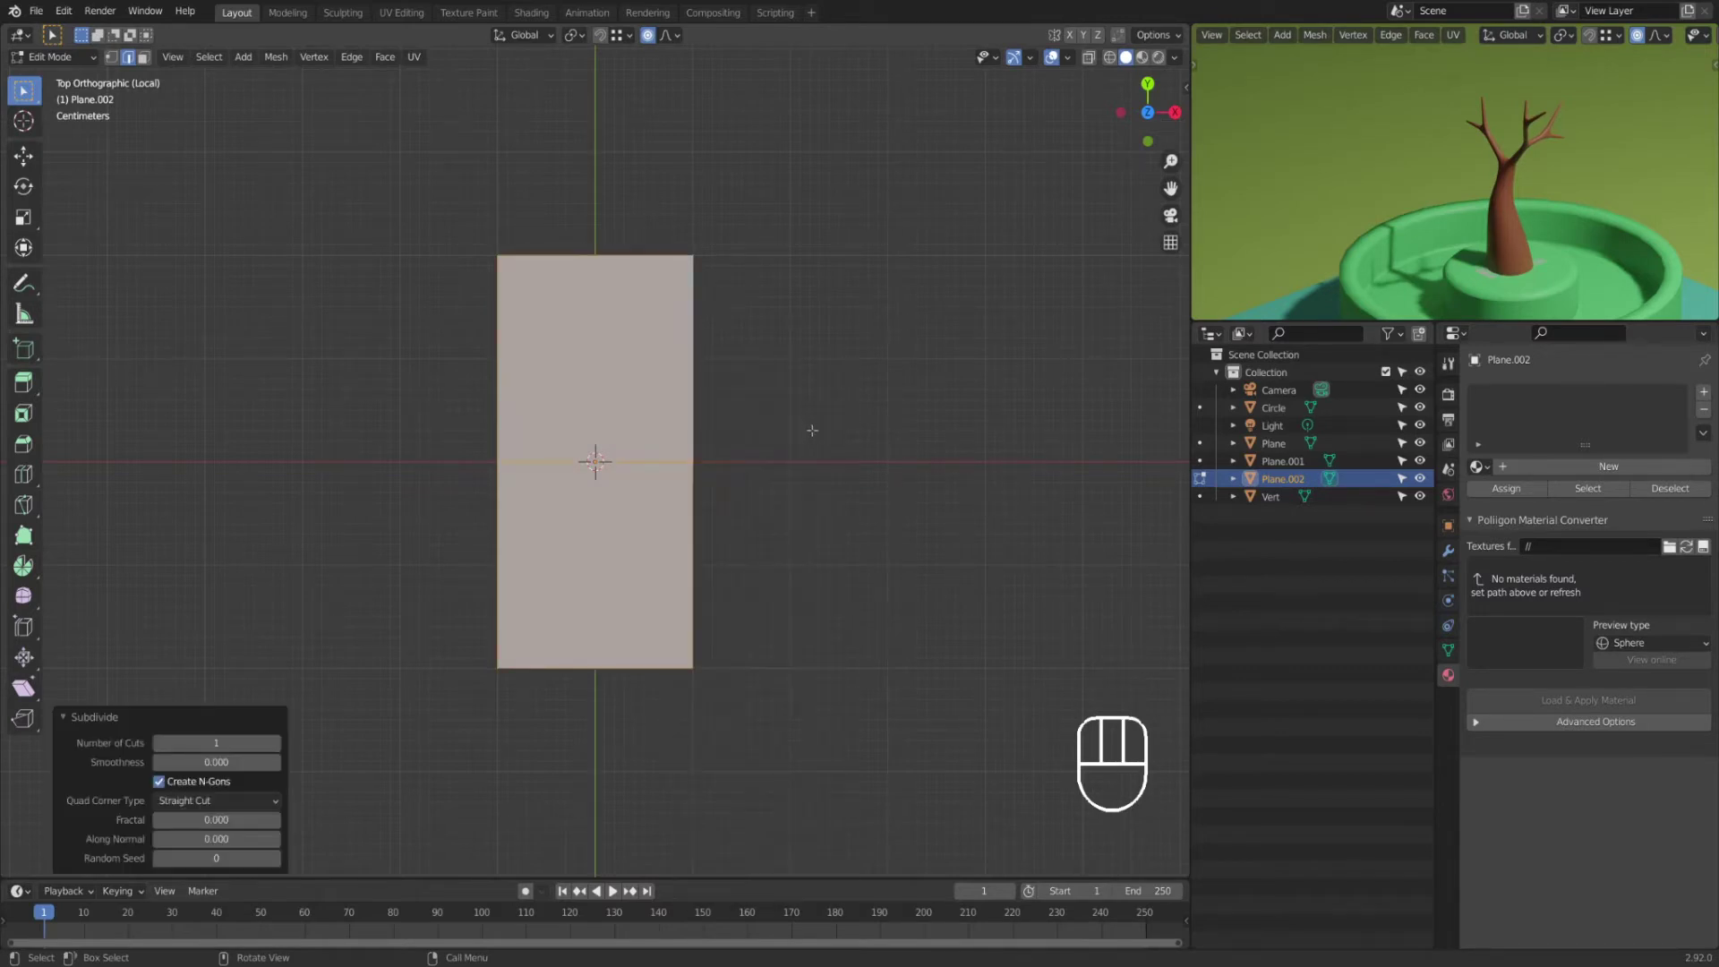
left_click(273, 743)
Step: Narrow the subdivided plane's upper edge into a leaf tip, using proportional scaling with a reduced influence radius
left_click(811, 291)
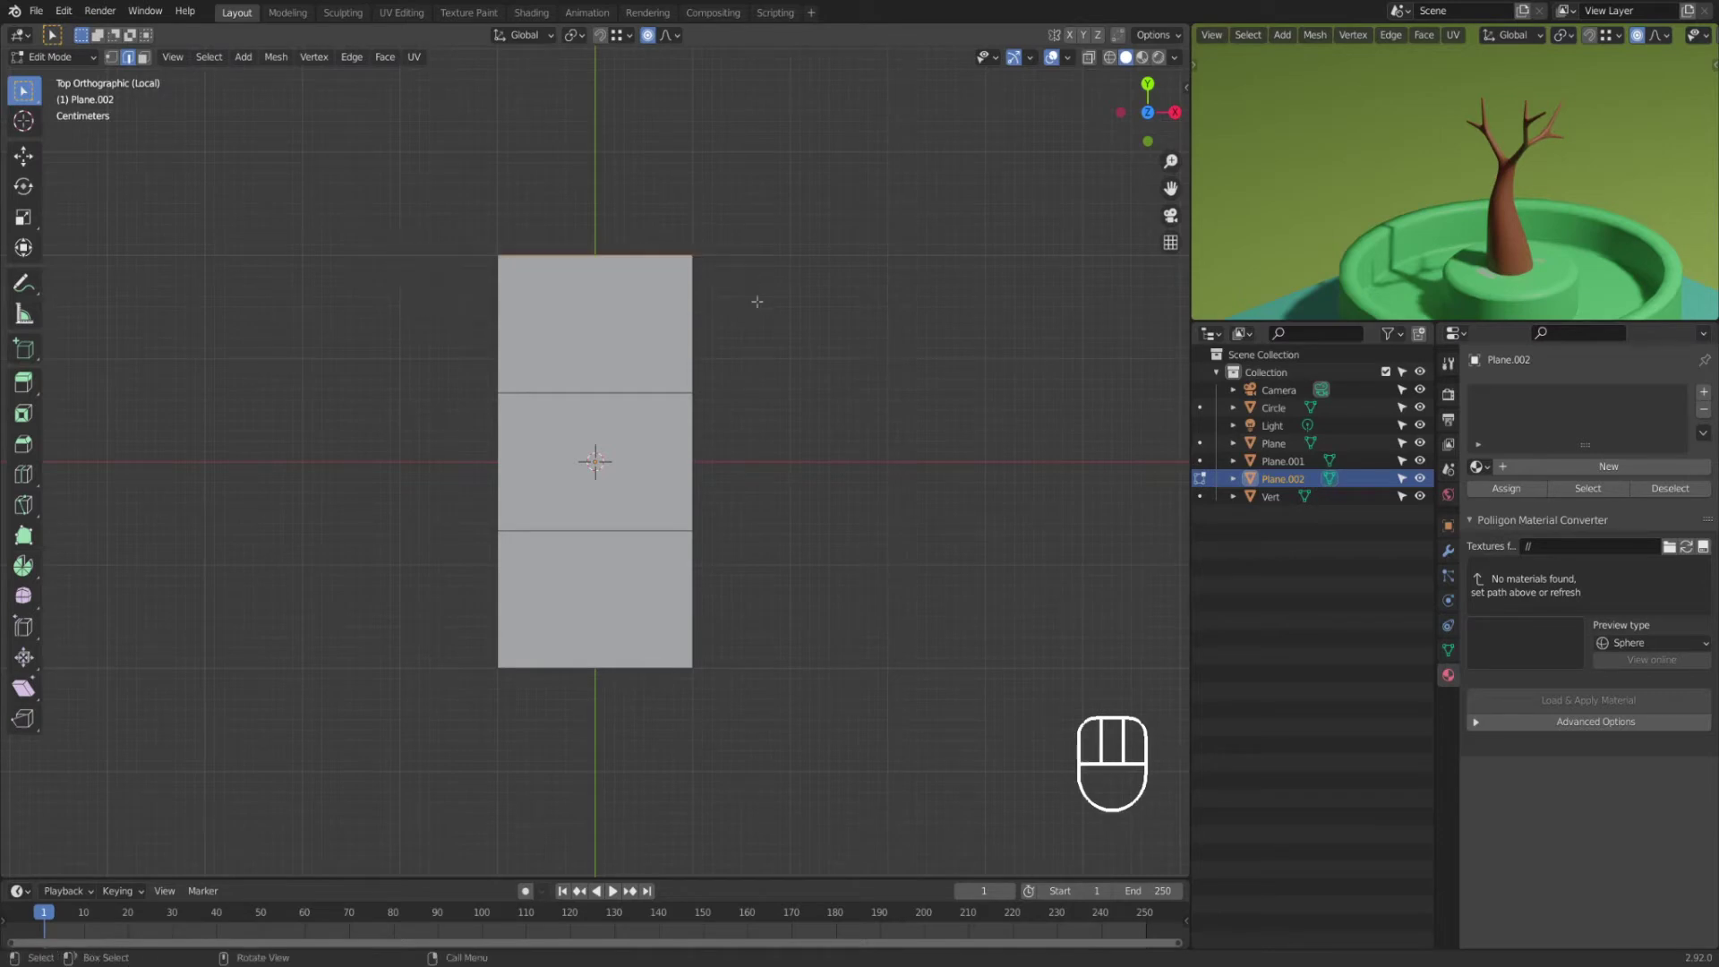
key("s")
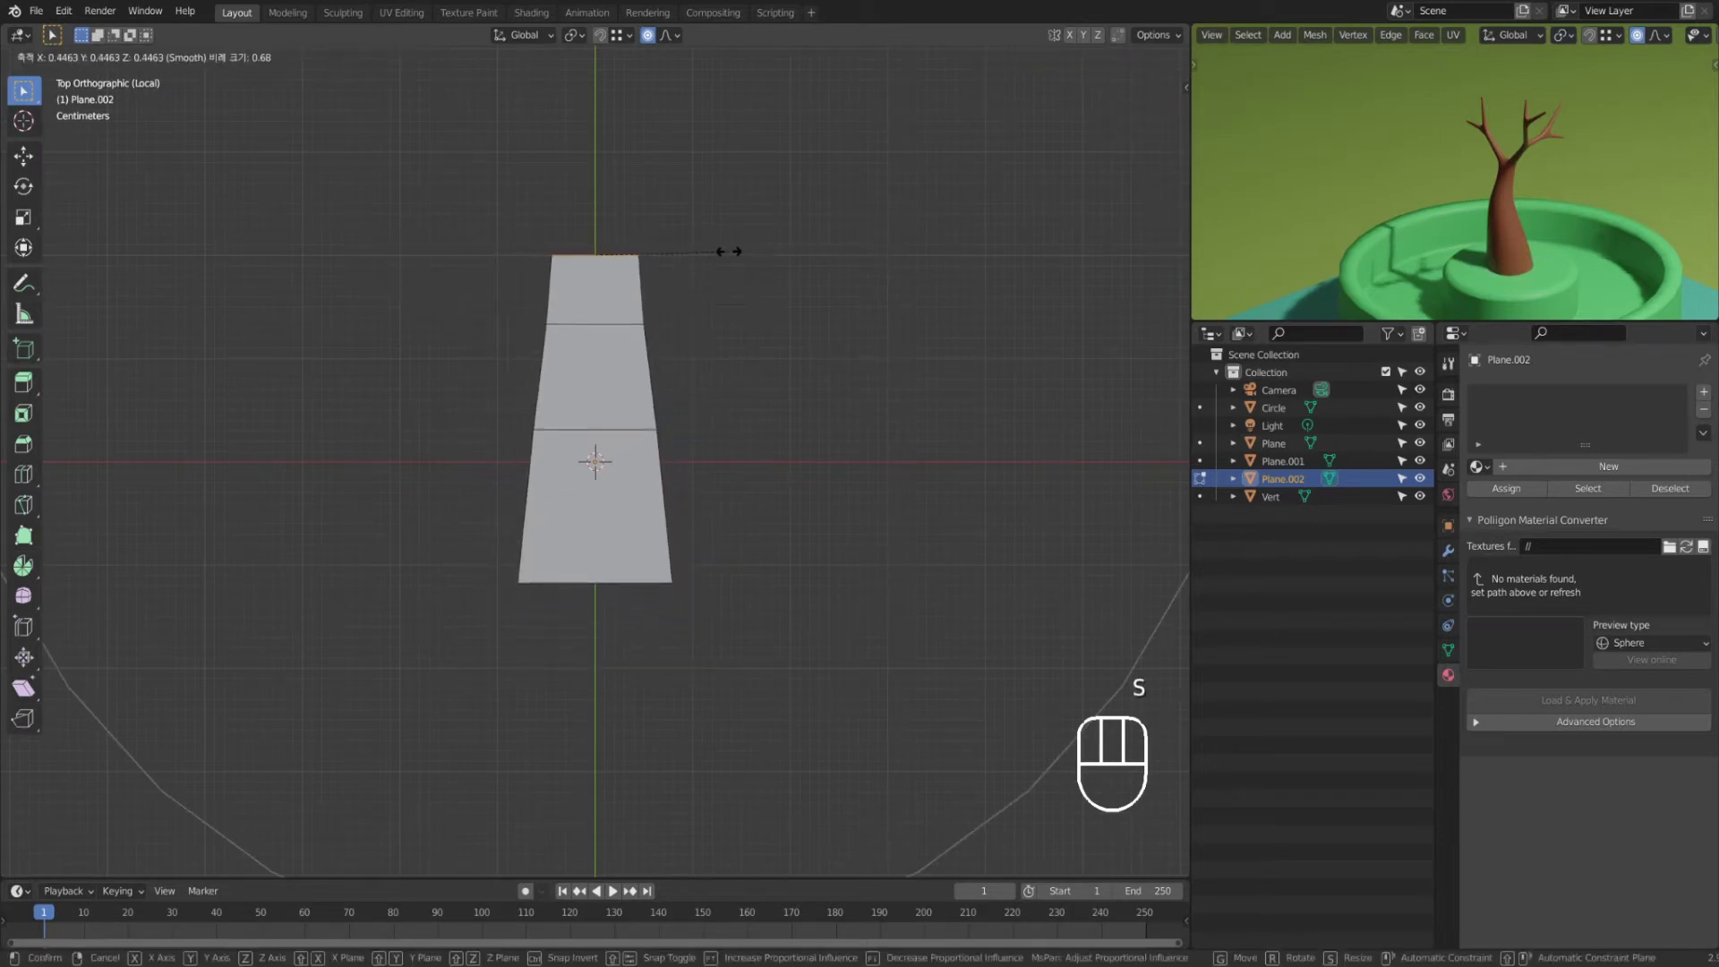
scroll(726, 249, "up", 1)
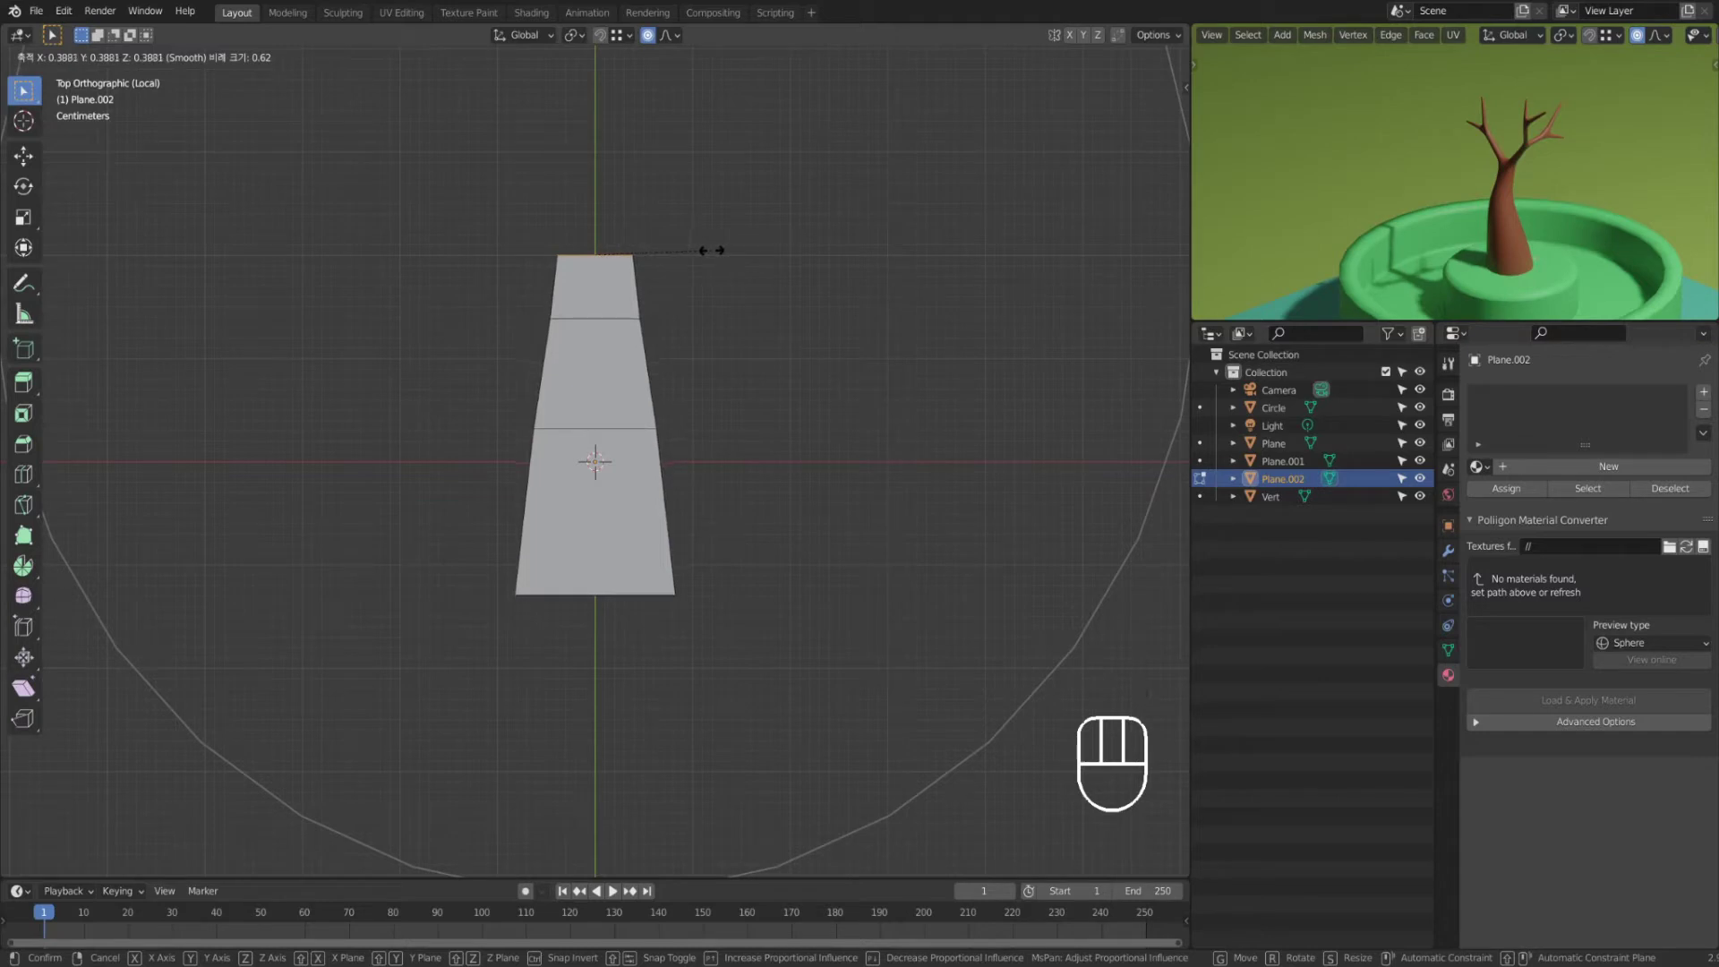
scroll(711, 250, "up", 10)
scroll(713, 236, "up", 1)
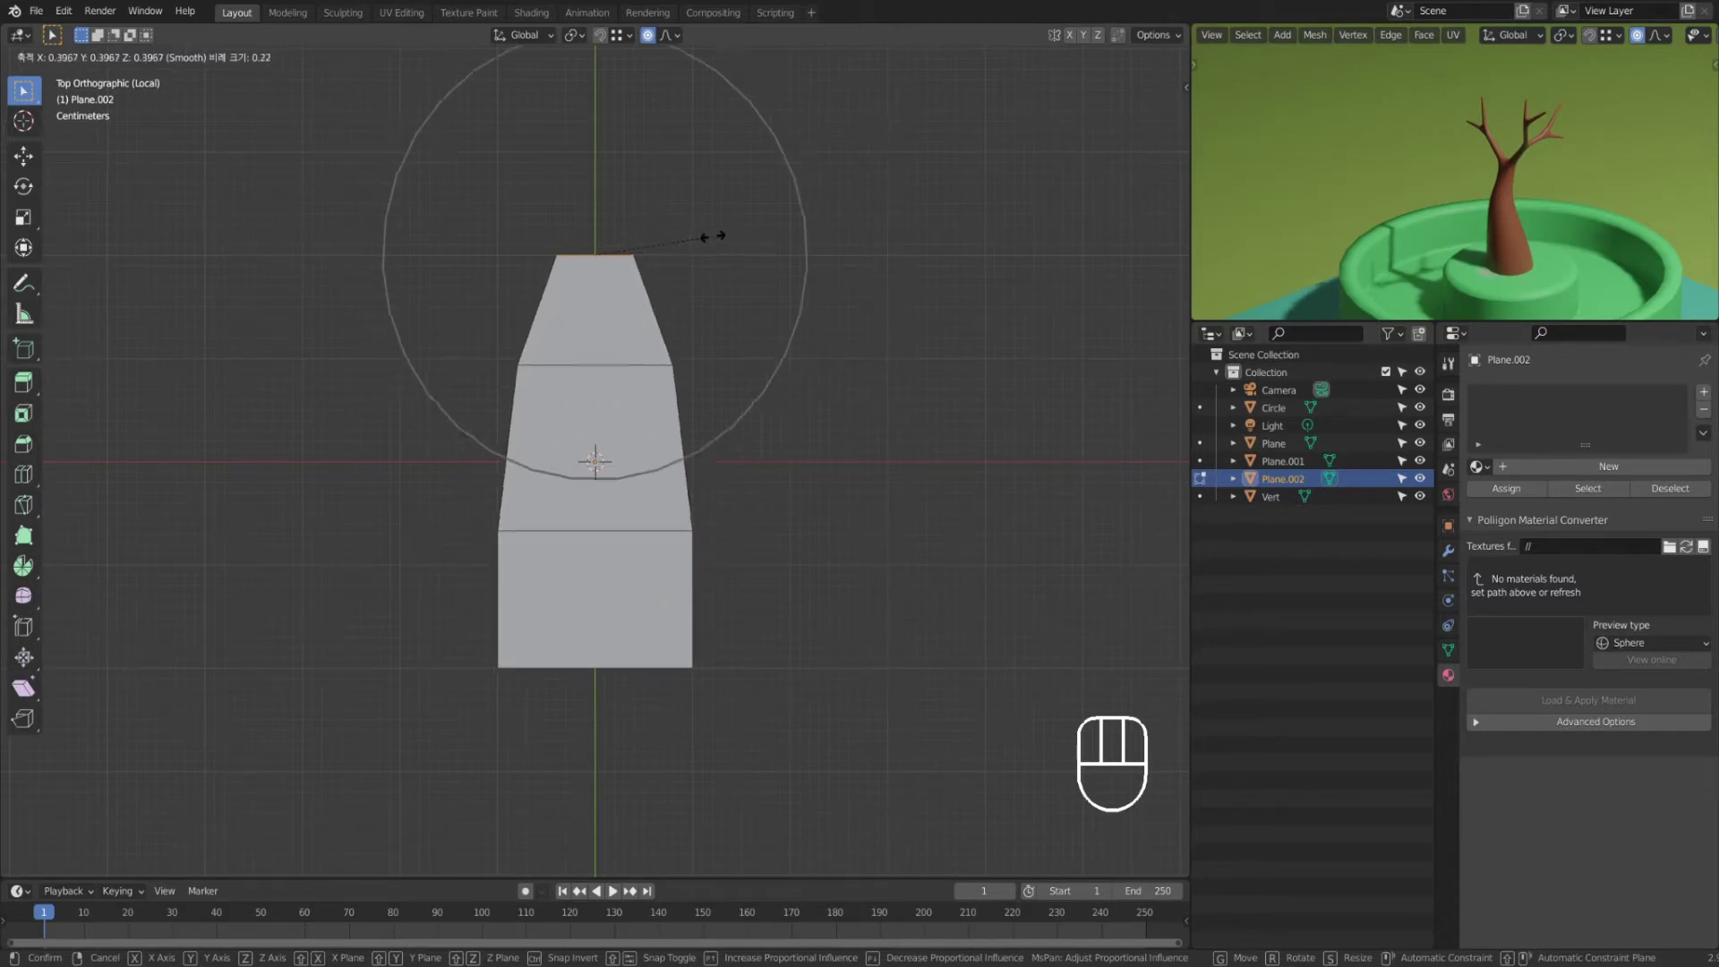
left_click(637, 237)
Step: Scale the plane's lower edge in slightly to form the leaf base, with proportional influence limited to that end
left_click(822, 713)
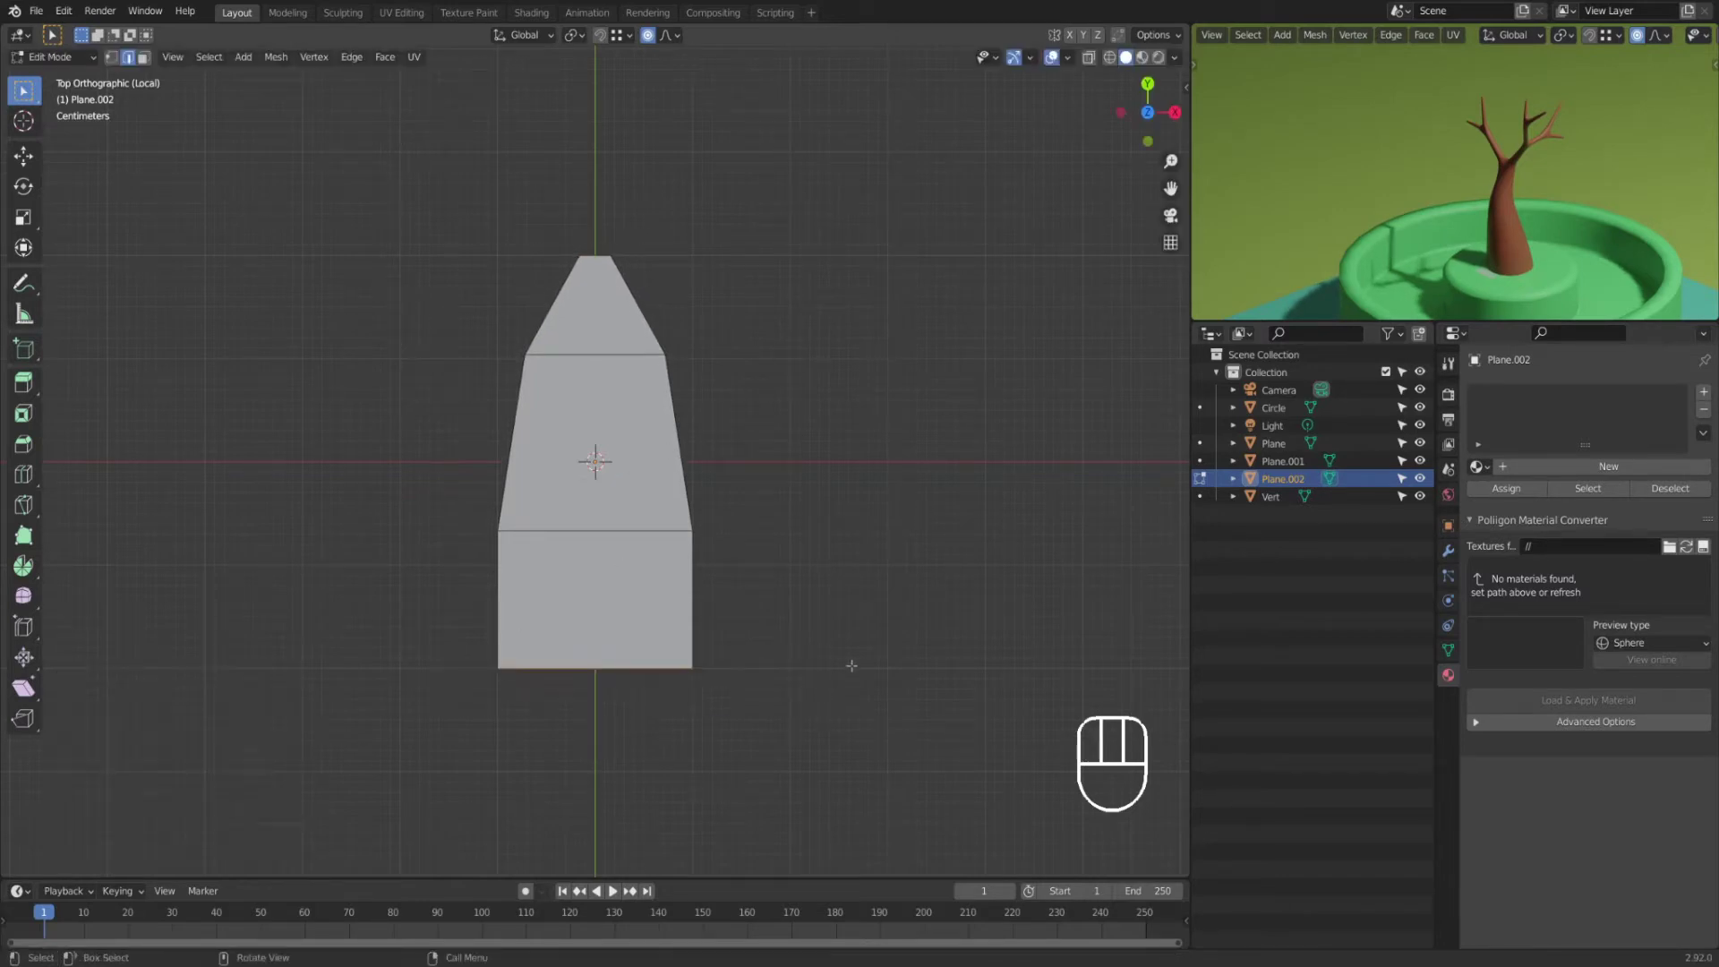
key("s")
scroll(752, 646, "up", 6)
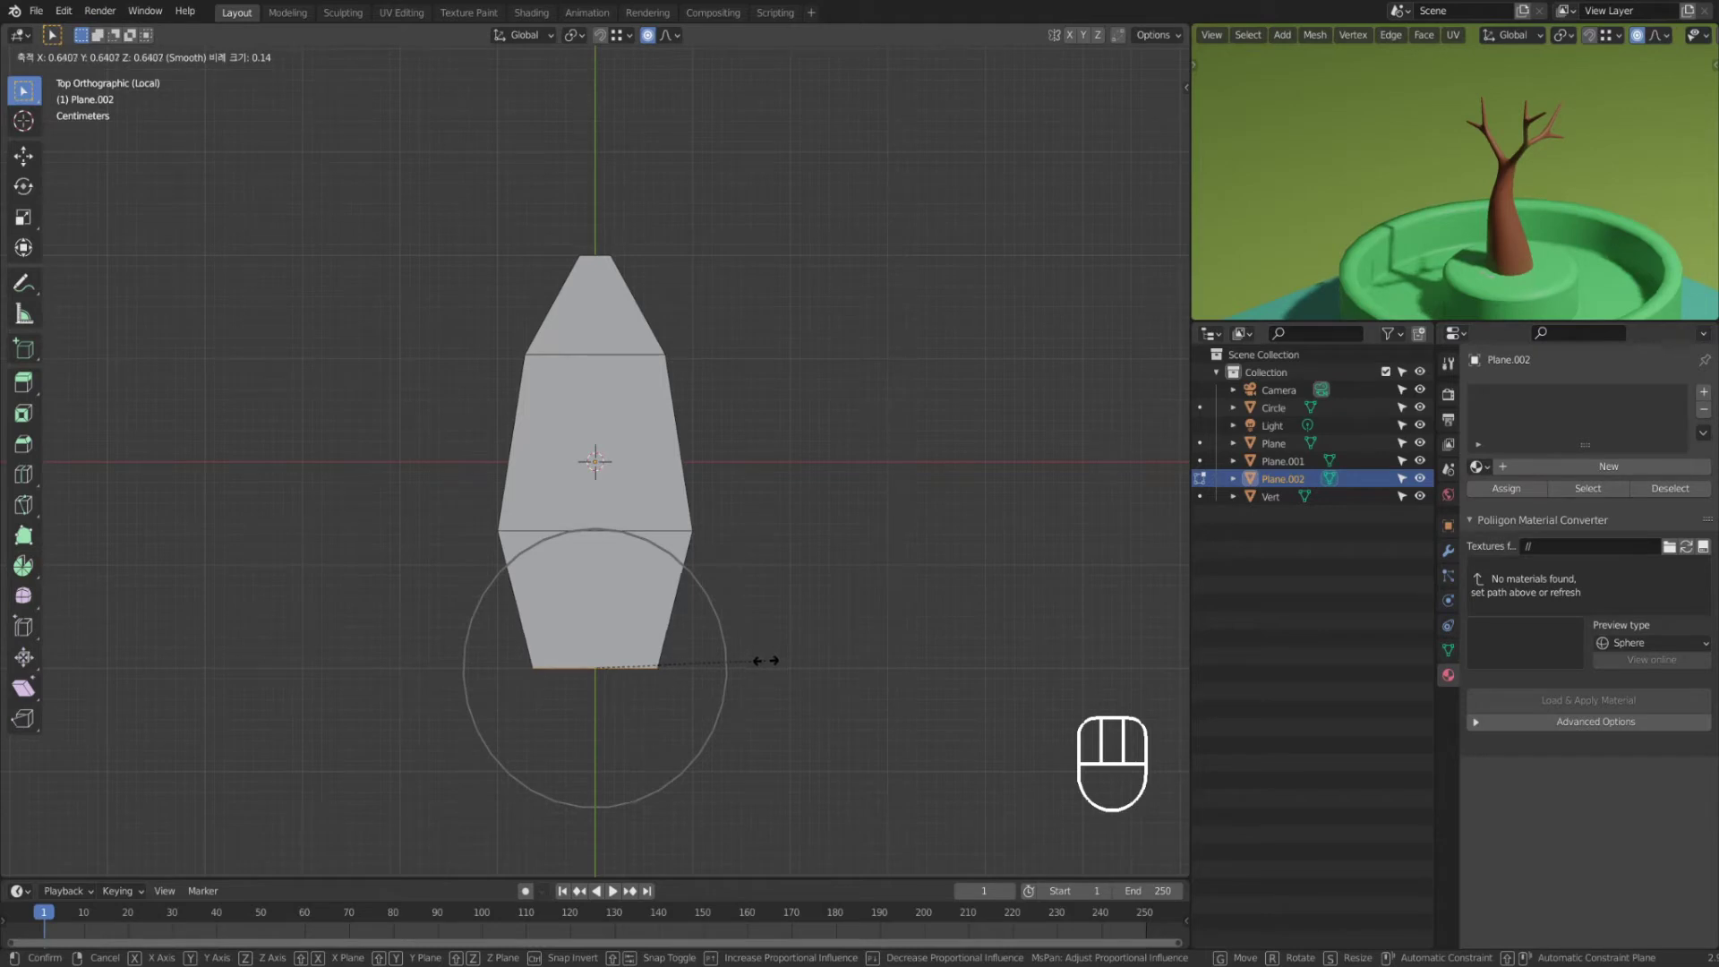
left_click(797, 658)
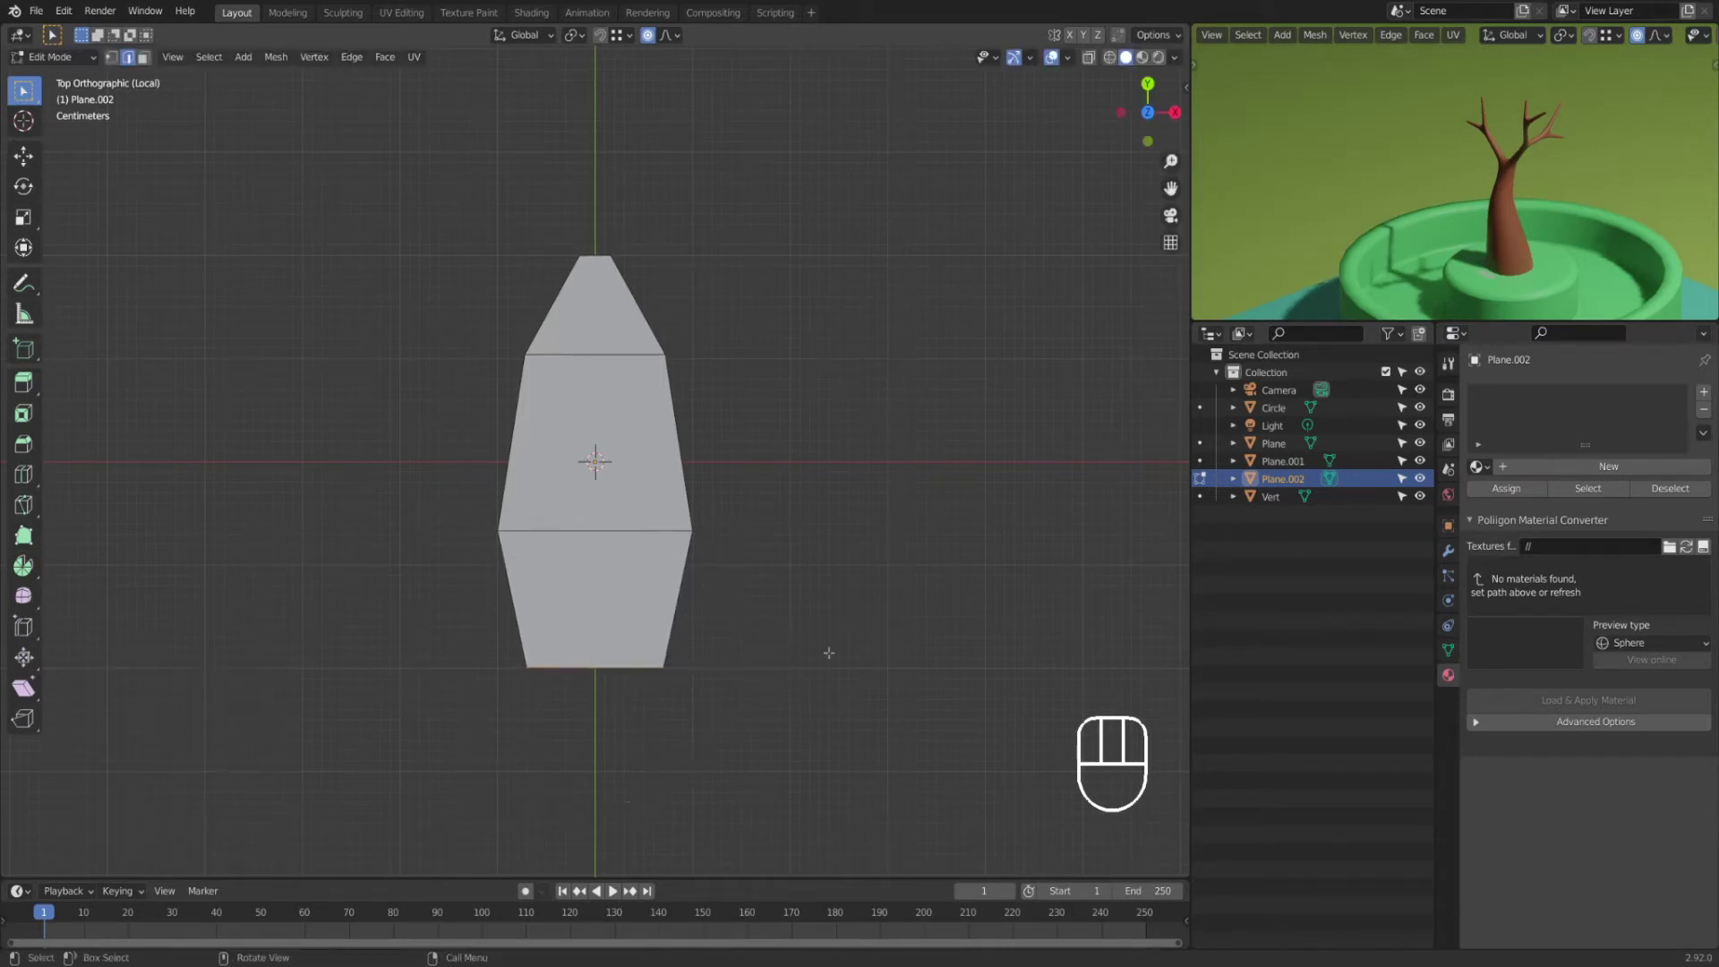
Step: Return to object mode and give the leaf a Subdivision Surface modifier at level 2
key("Tab")
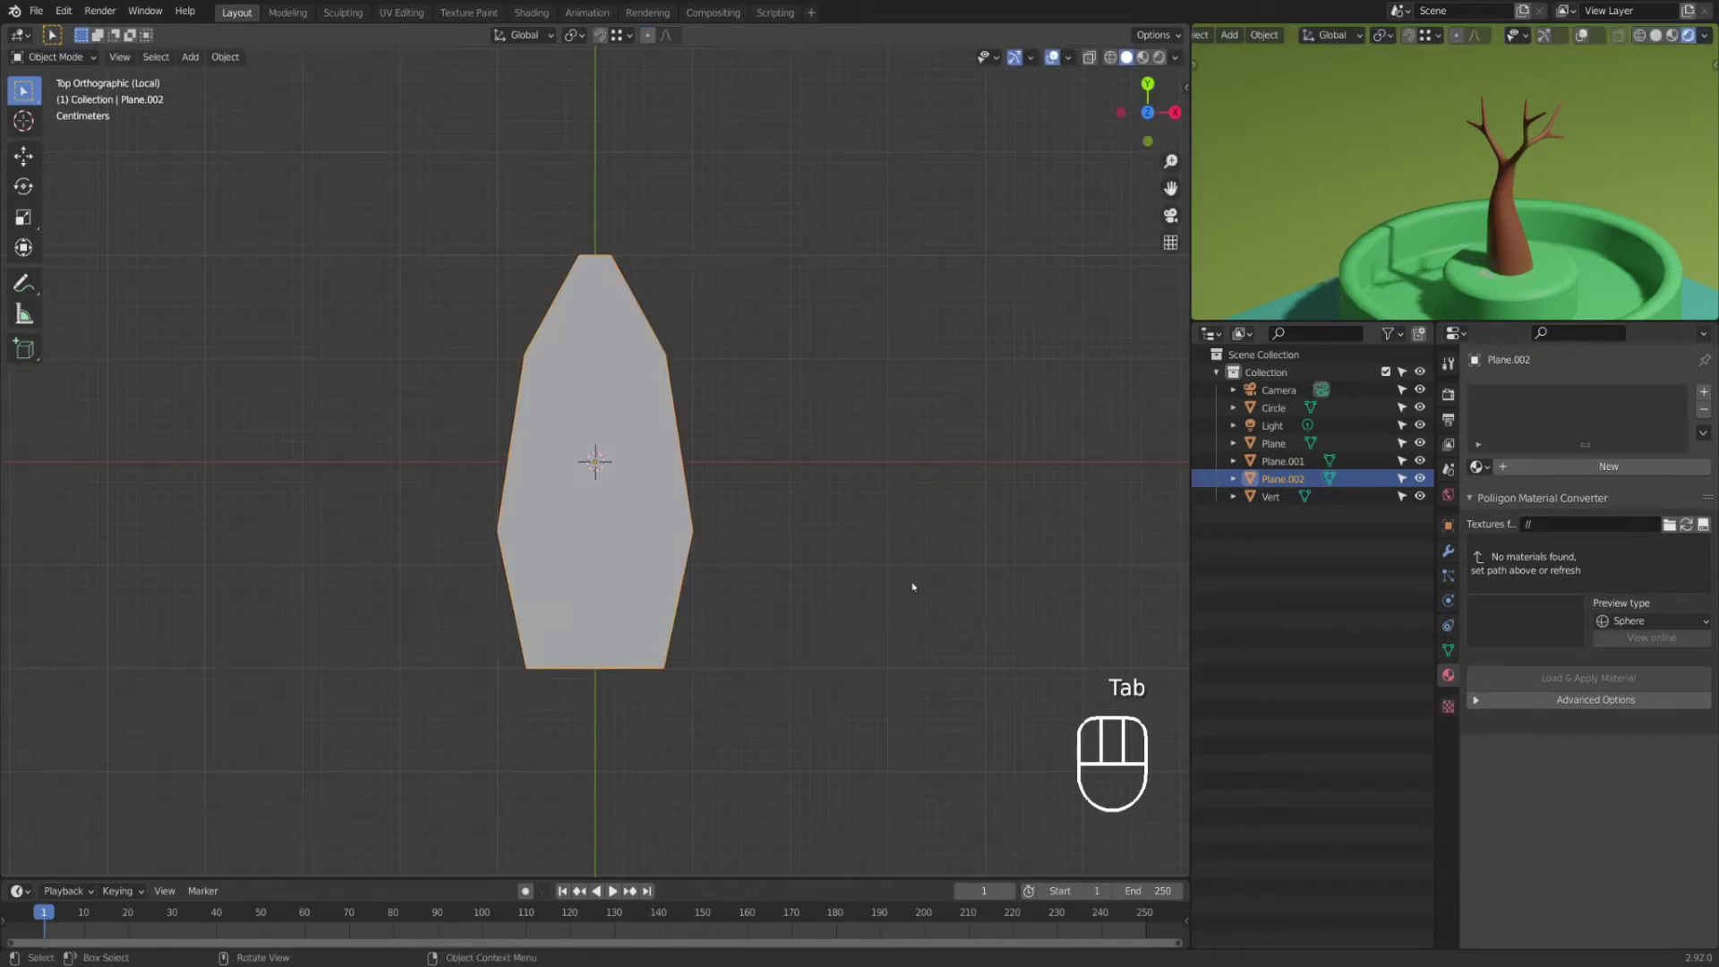
key("ctrl+2")
left_click(844, 573)
Step: Arch the leaf by moving its middle face up 0.1 m along Z with proportional editing
middle_click_drag(683, 556, 774, 473)
key("KP_7")
key("Tab")
key("3")
left_click(740, 423)
key("g")
key("z")
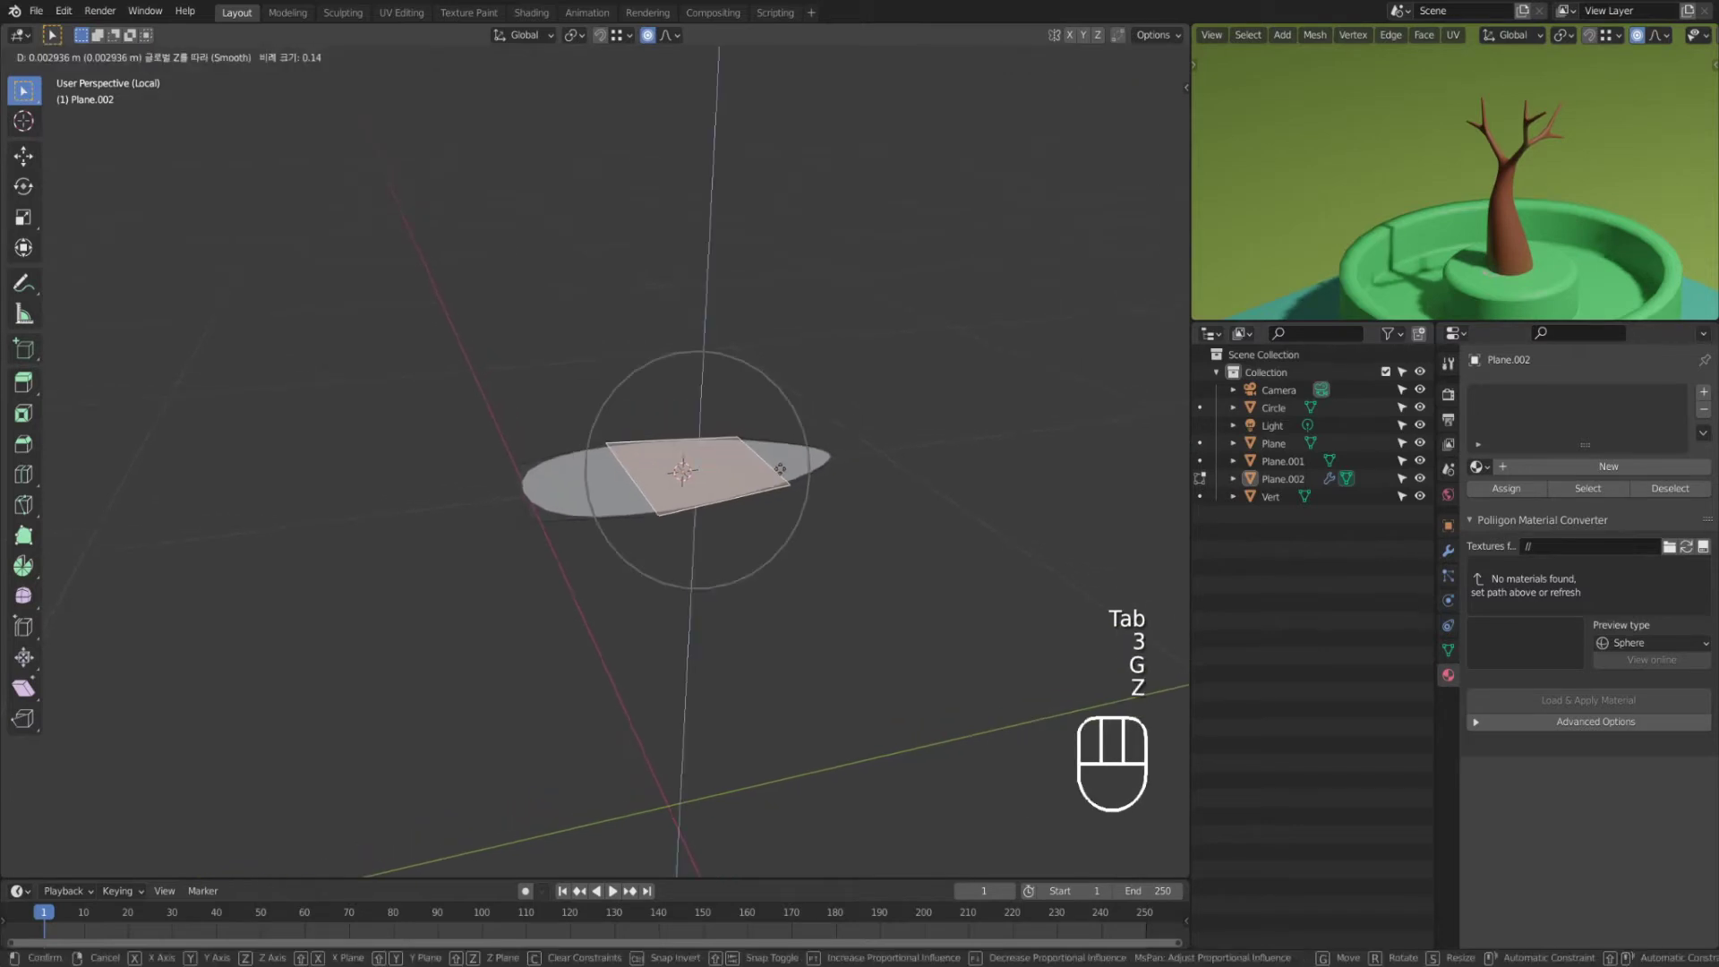
left_click(774, 438)
left_click(215, 742)
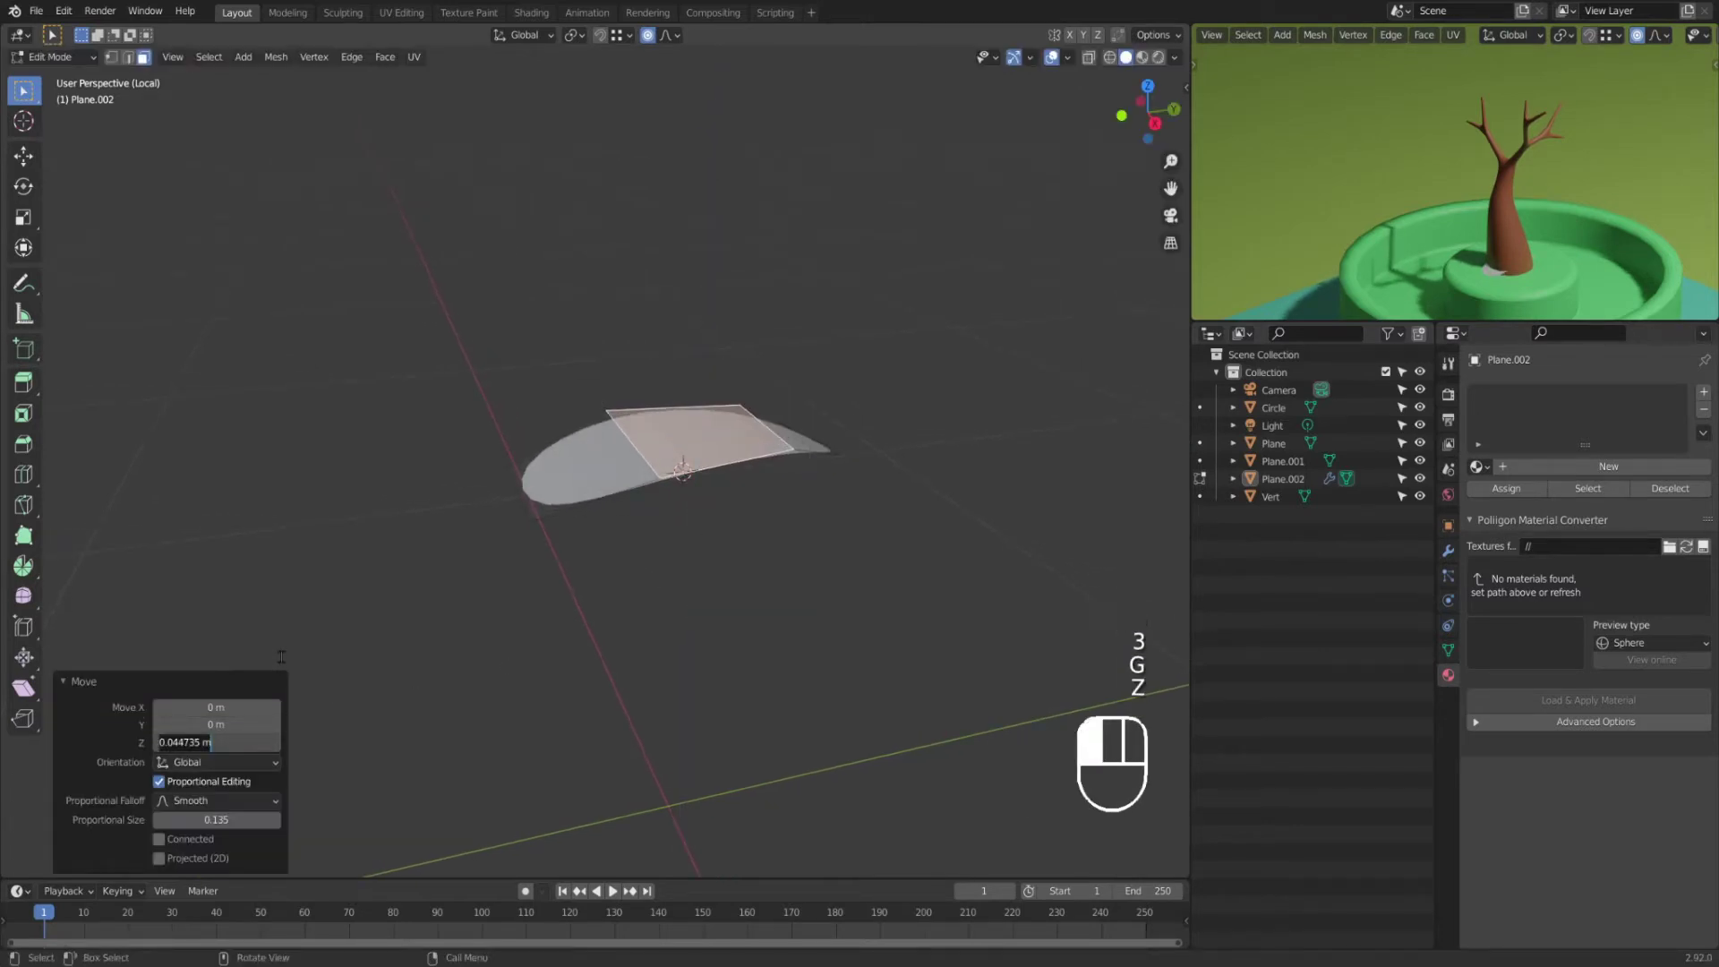
type("0.1")
key("Return")
Step: Add a single centred loop cut running lengthwise along the leaf
middle_click_drag(282, 651, 615, 599)
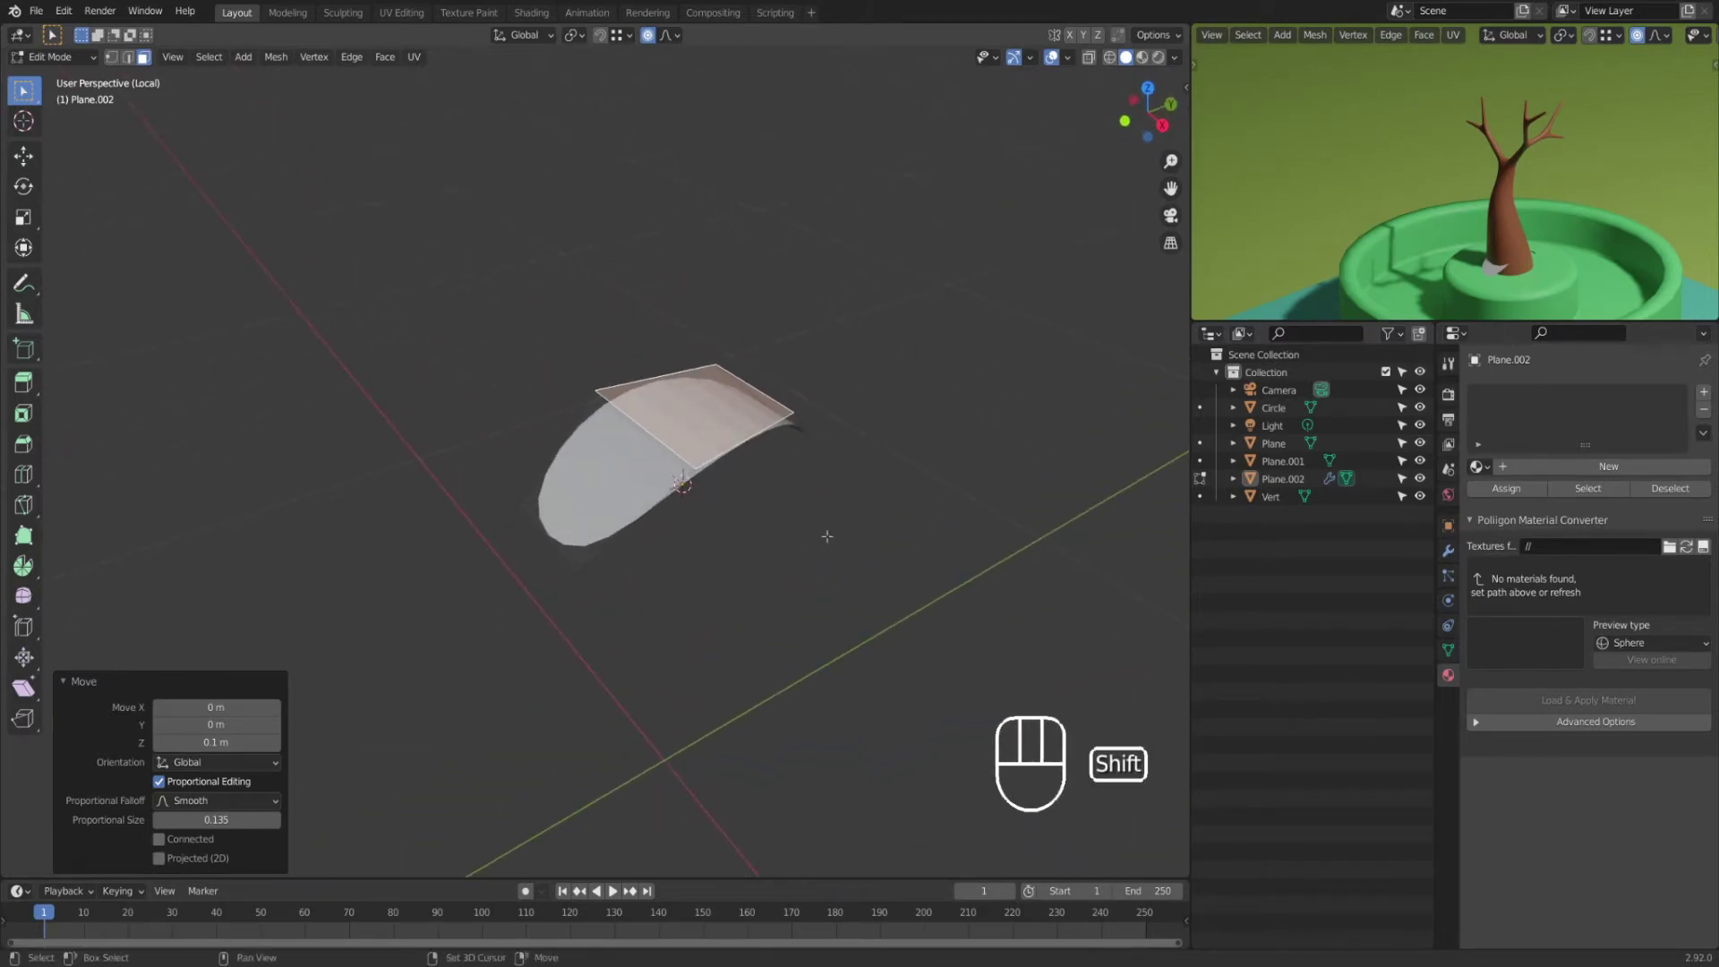
scroll(825, 536, "up", 4)
key("ctrl+r")
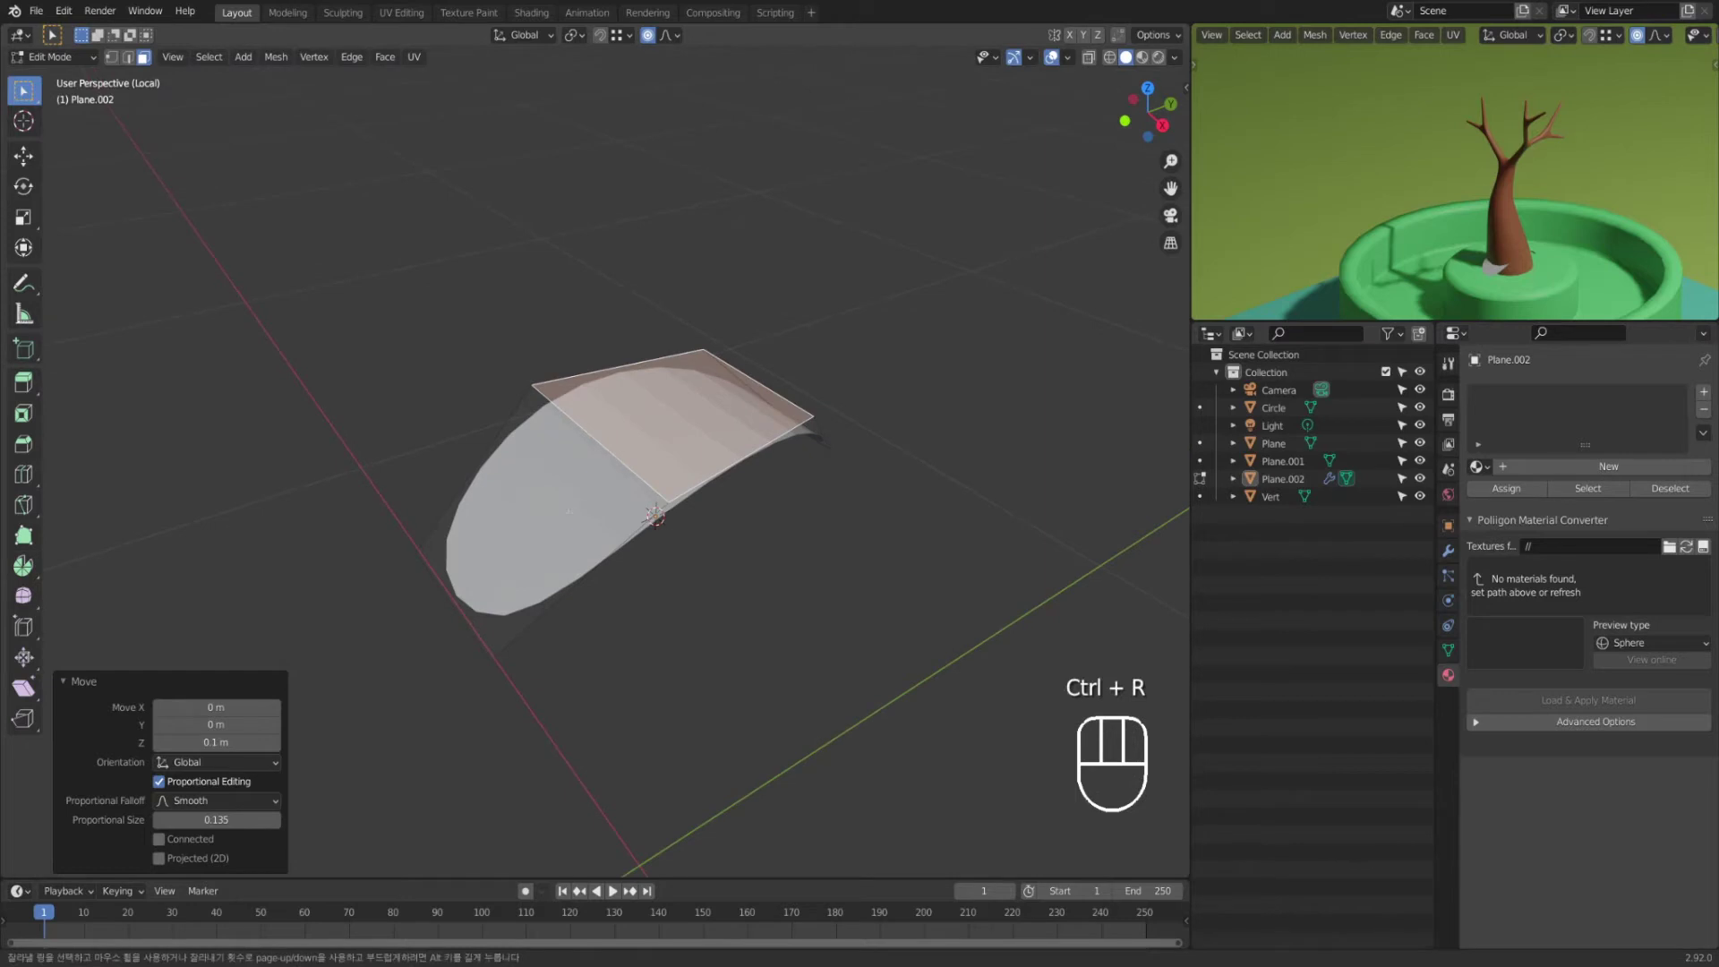
left_click(601, 469)
right_click(601, 470)
Step: Bevel the lengthwise centre loop with 2 segments and a width of 0.05 m
middle_click_drag(600, 469, 668, 572)
key("ctrl+b")
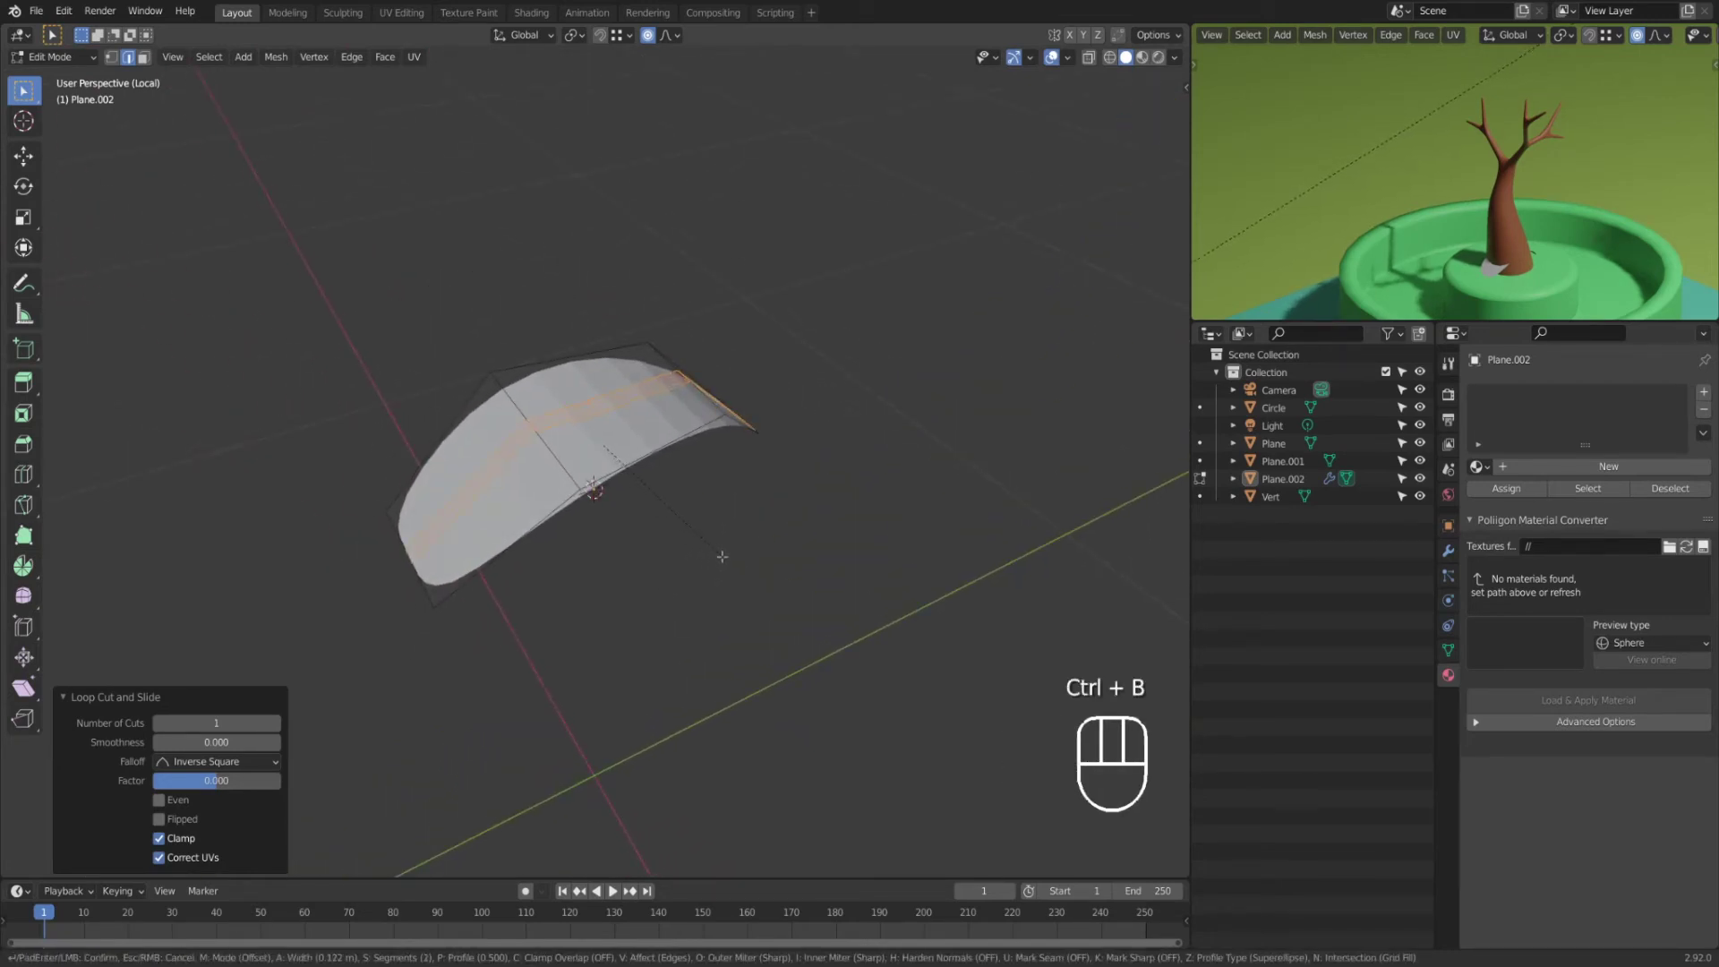
left_click(711, 562)
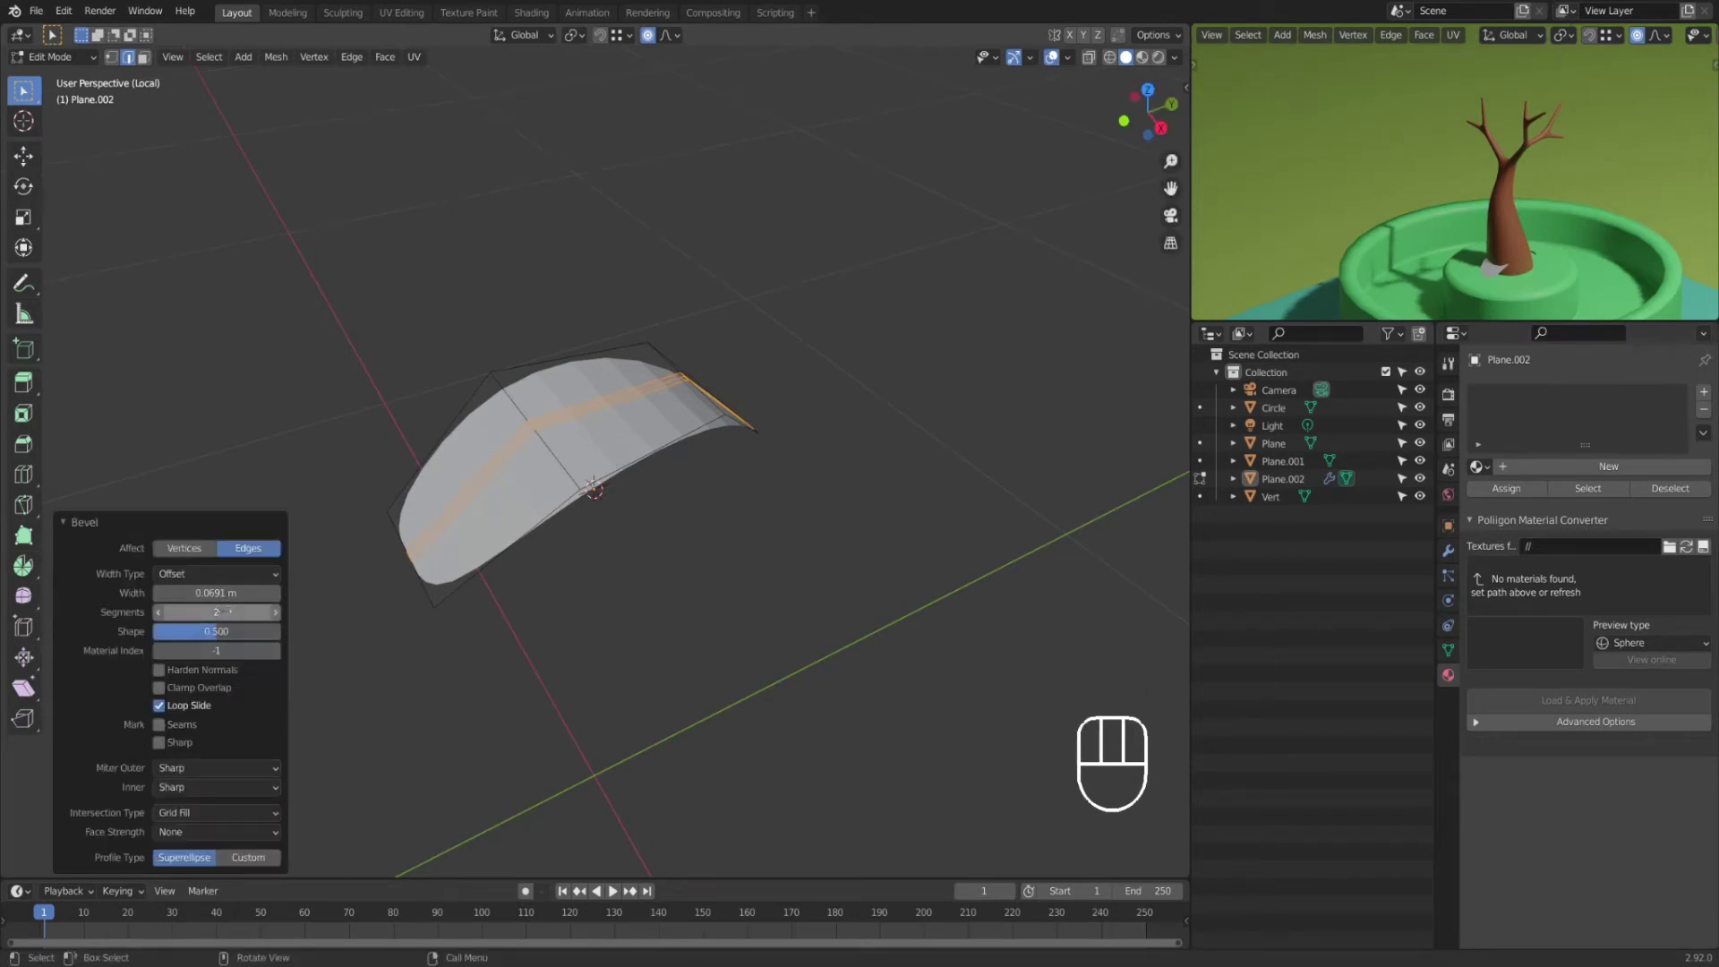
left_click(217, 592)
type("0.")
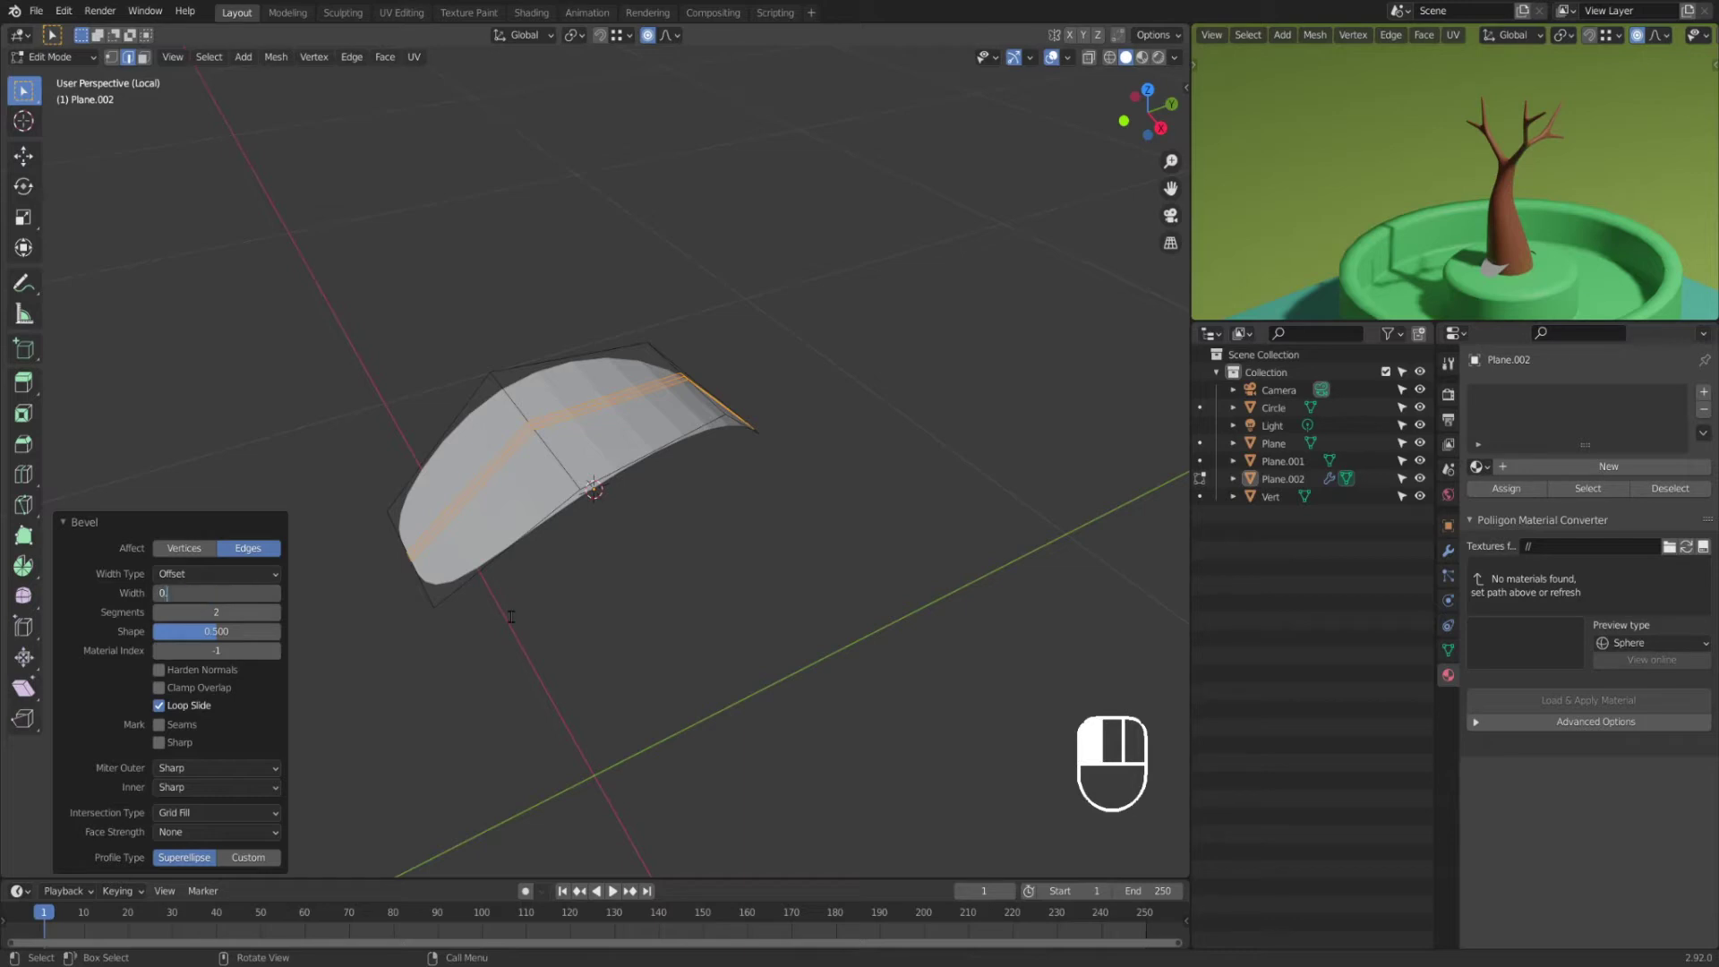
type("05")
Step: Turn off proportional editing and move the middle edge loop of the bevelled strip -0.01 m along Z as a midrib groove
scroll(566, 385, "up", 2)
middle_click_drag(566, 382, 662, 398, "shift")
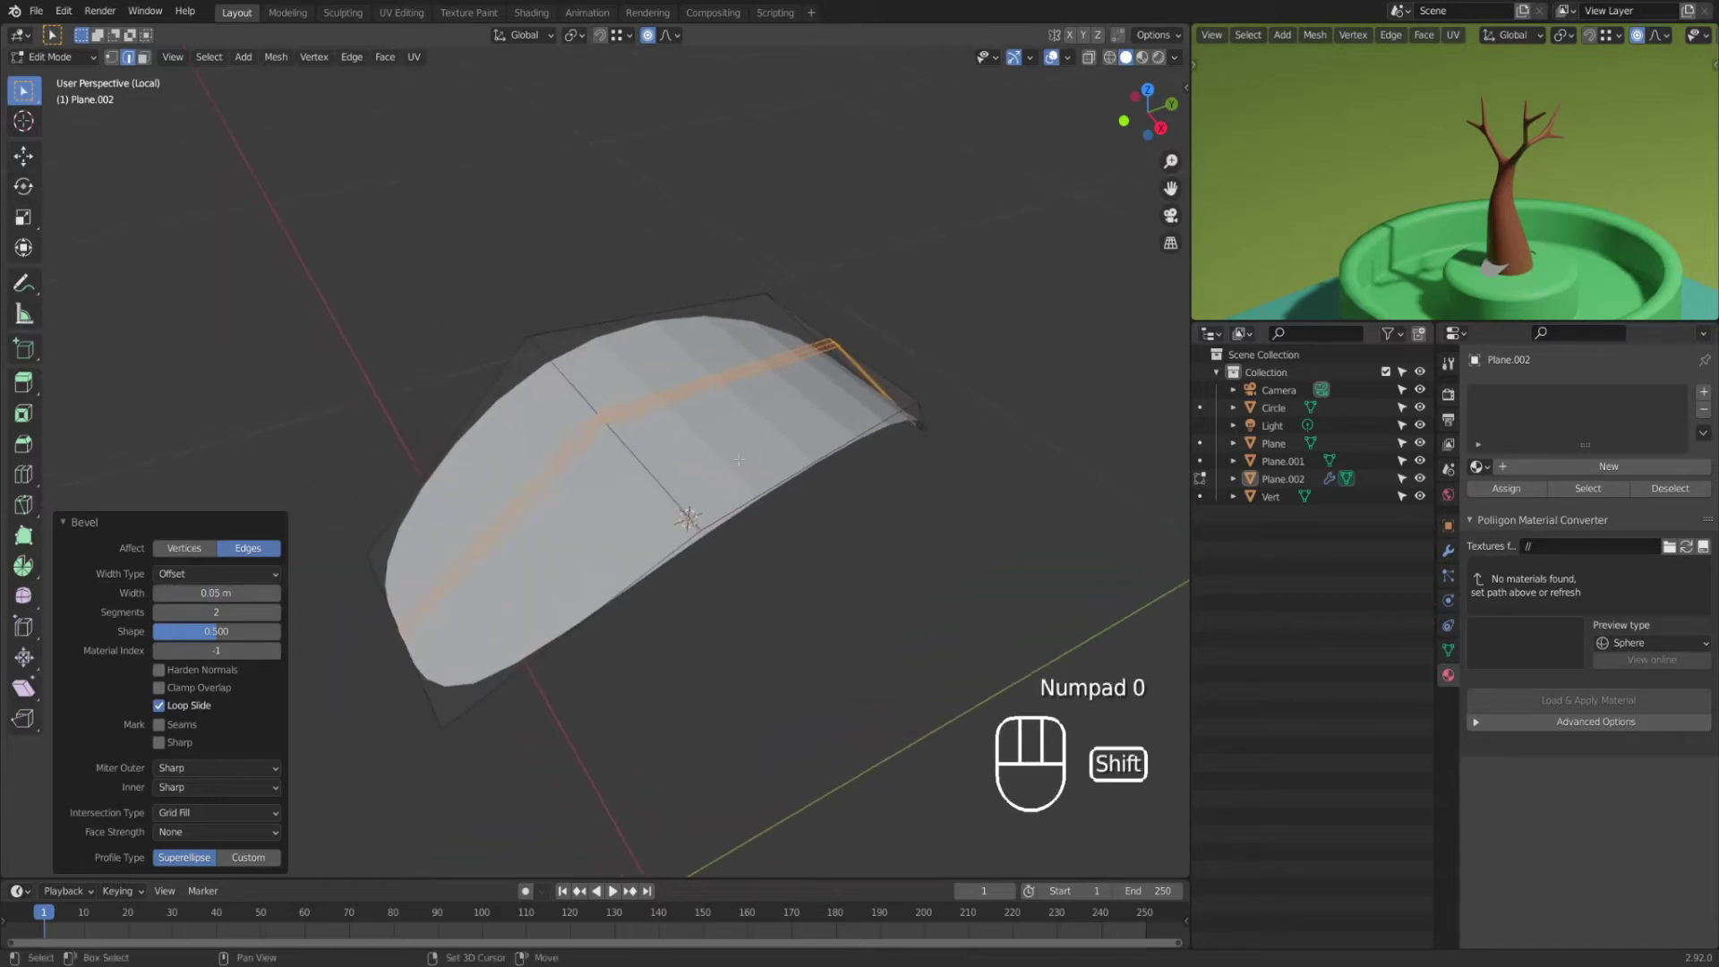
key("2")
left_click(899, 419)
left_click(642, 397, "alt")
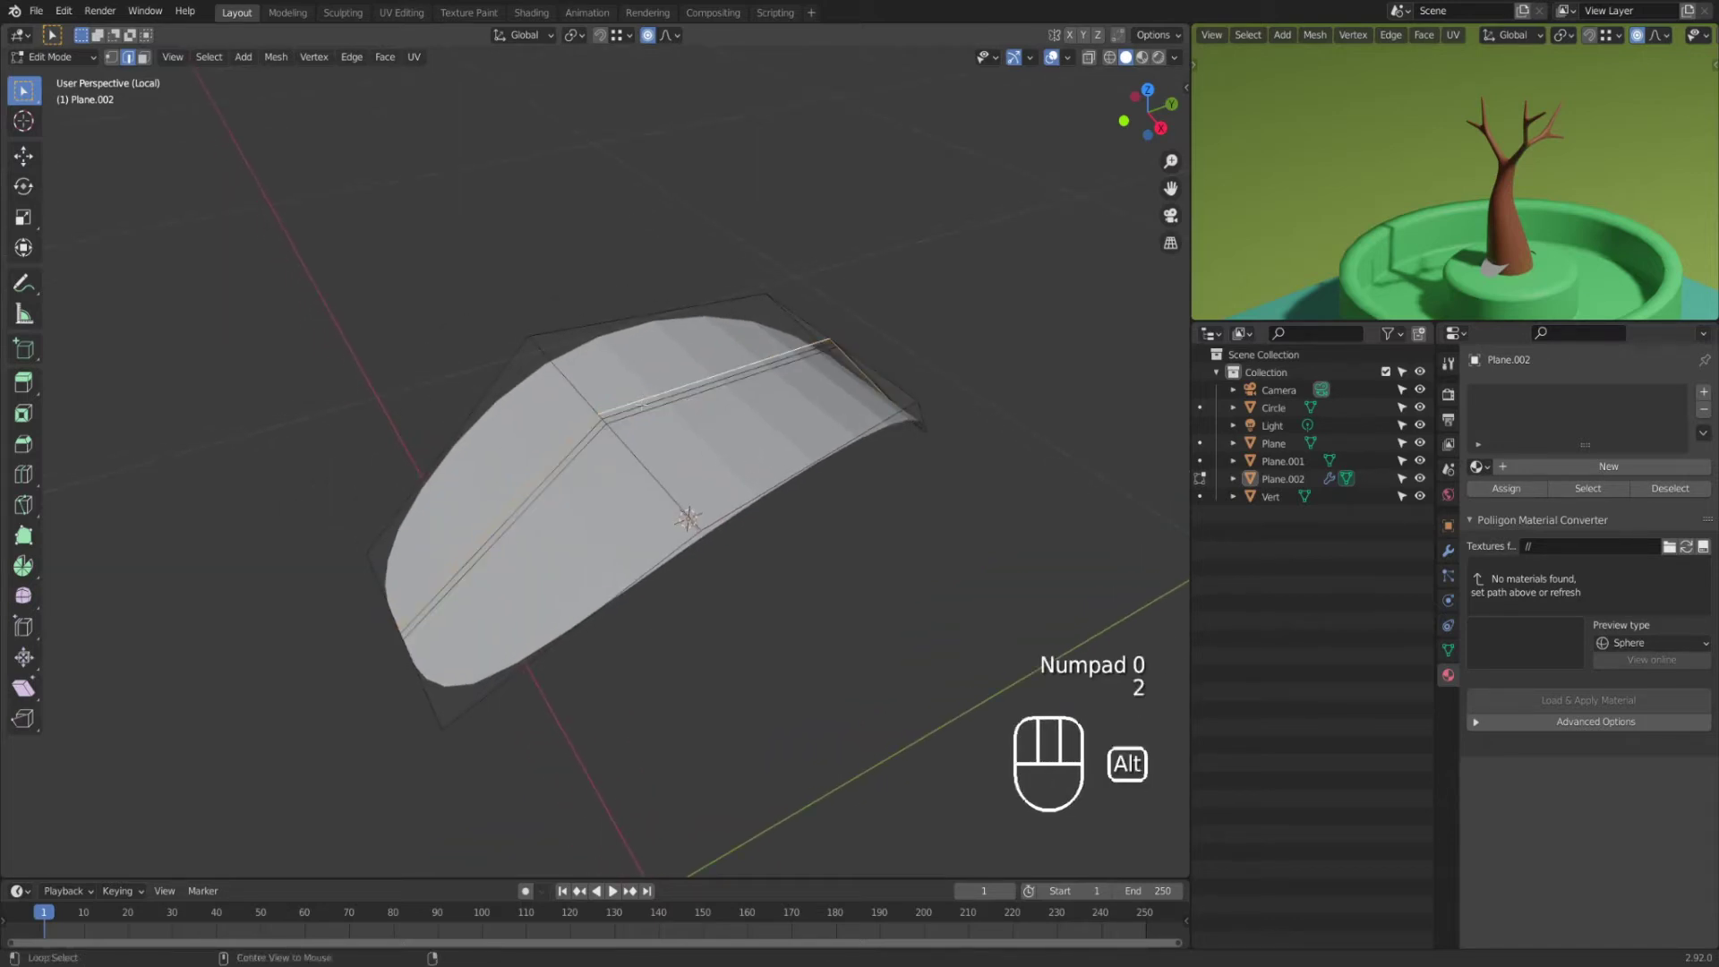
key("g")
key("z")
left_click(834, 477)
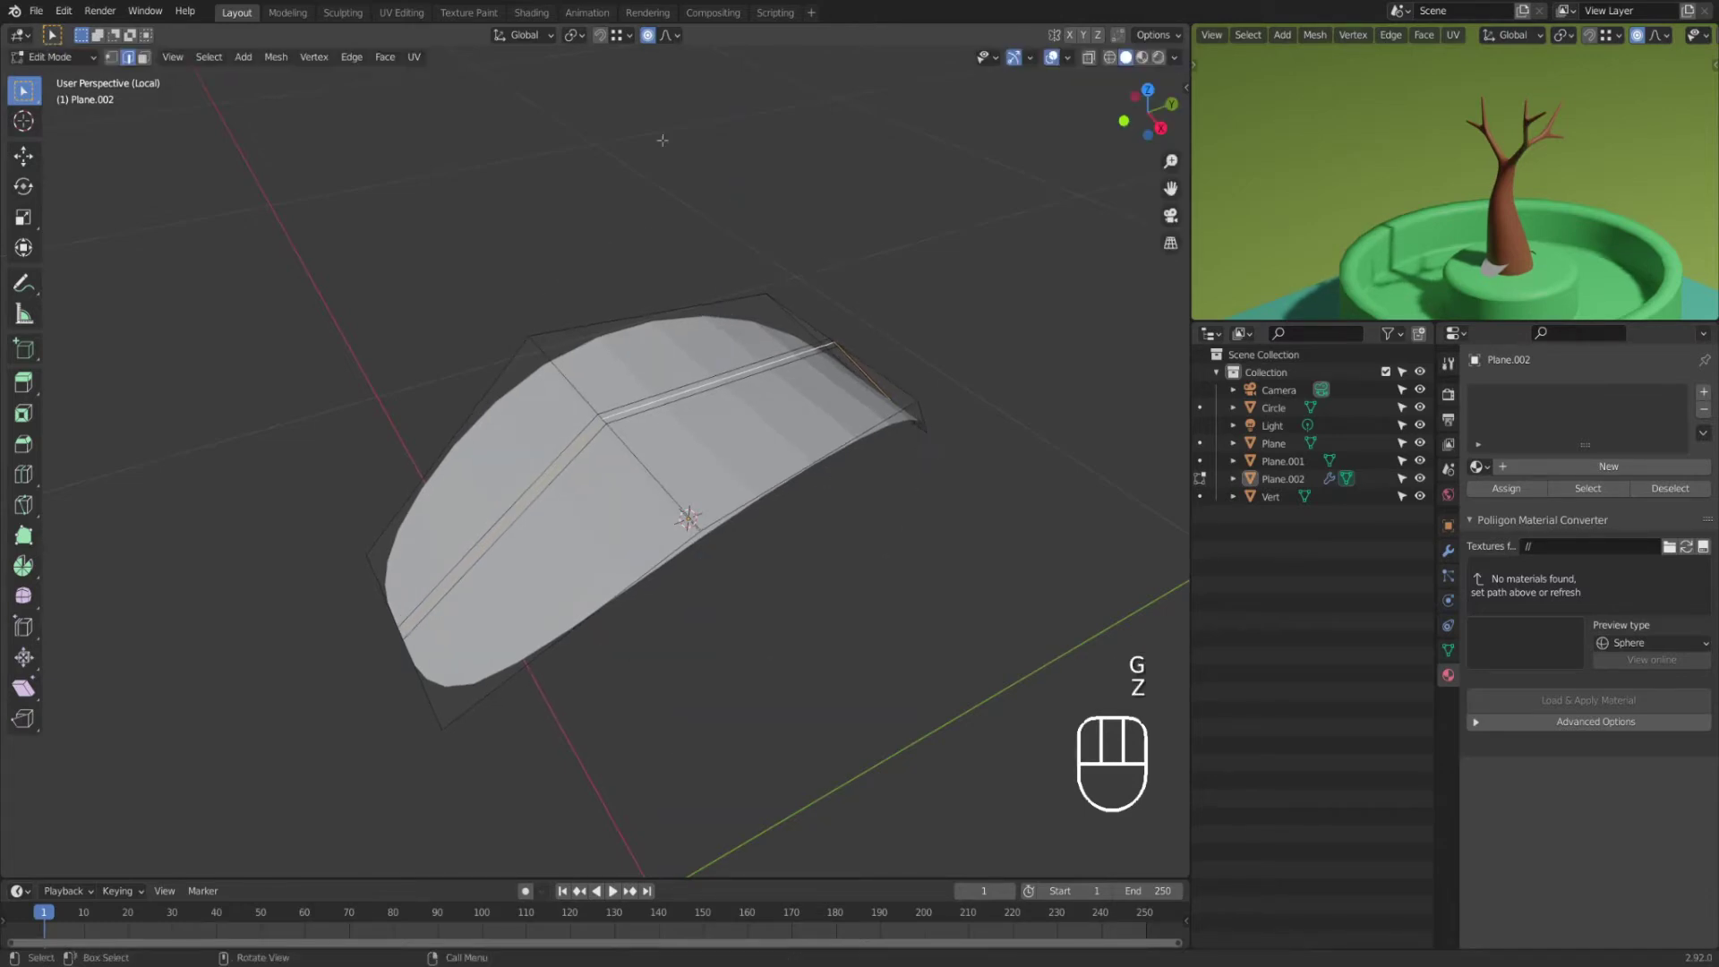
left_click(647, 36)
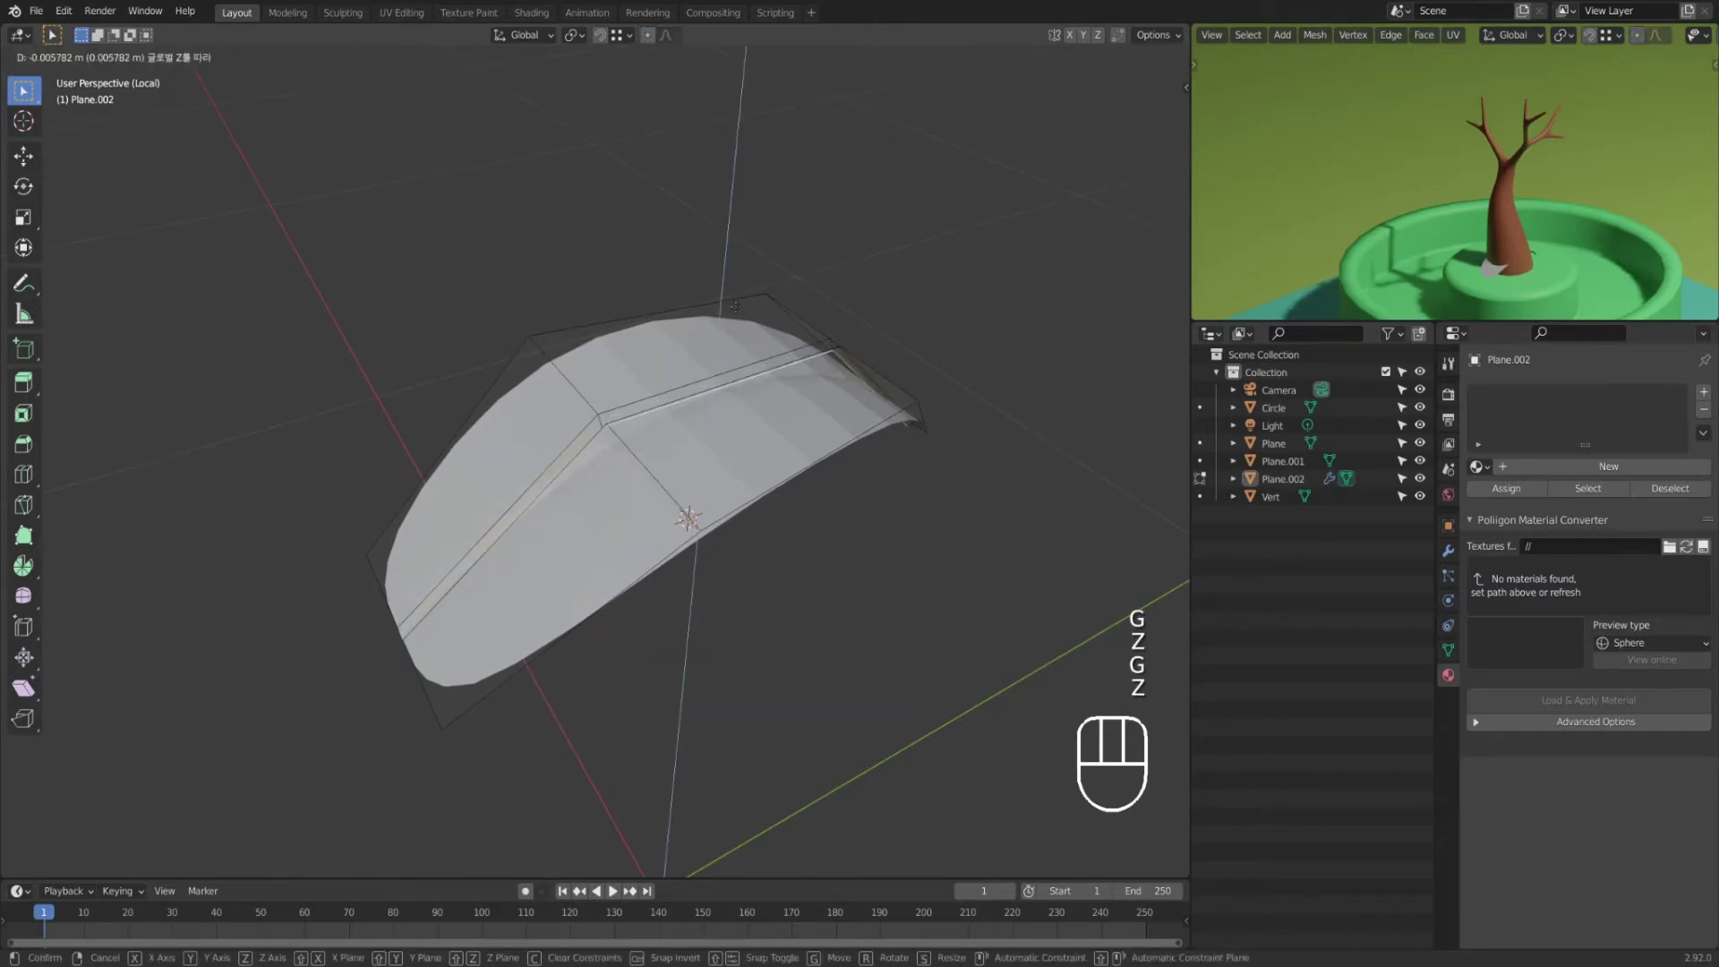
left_click(735, 303)
left_click(215, 818)
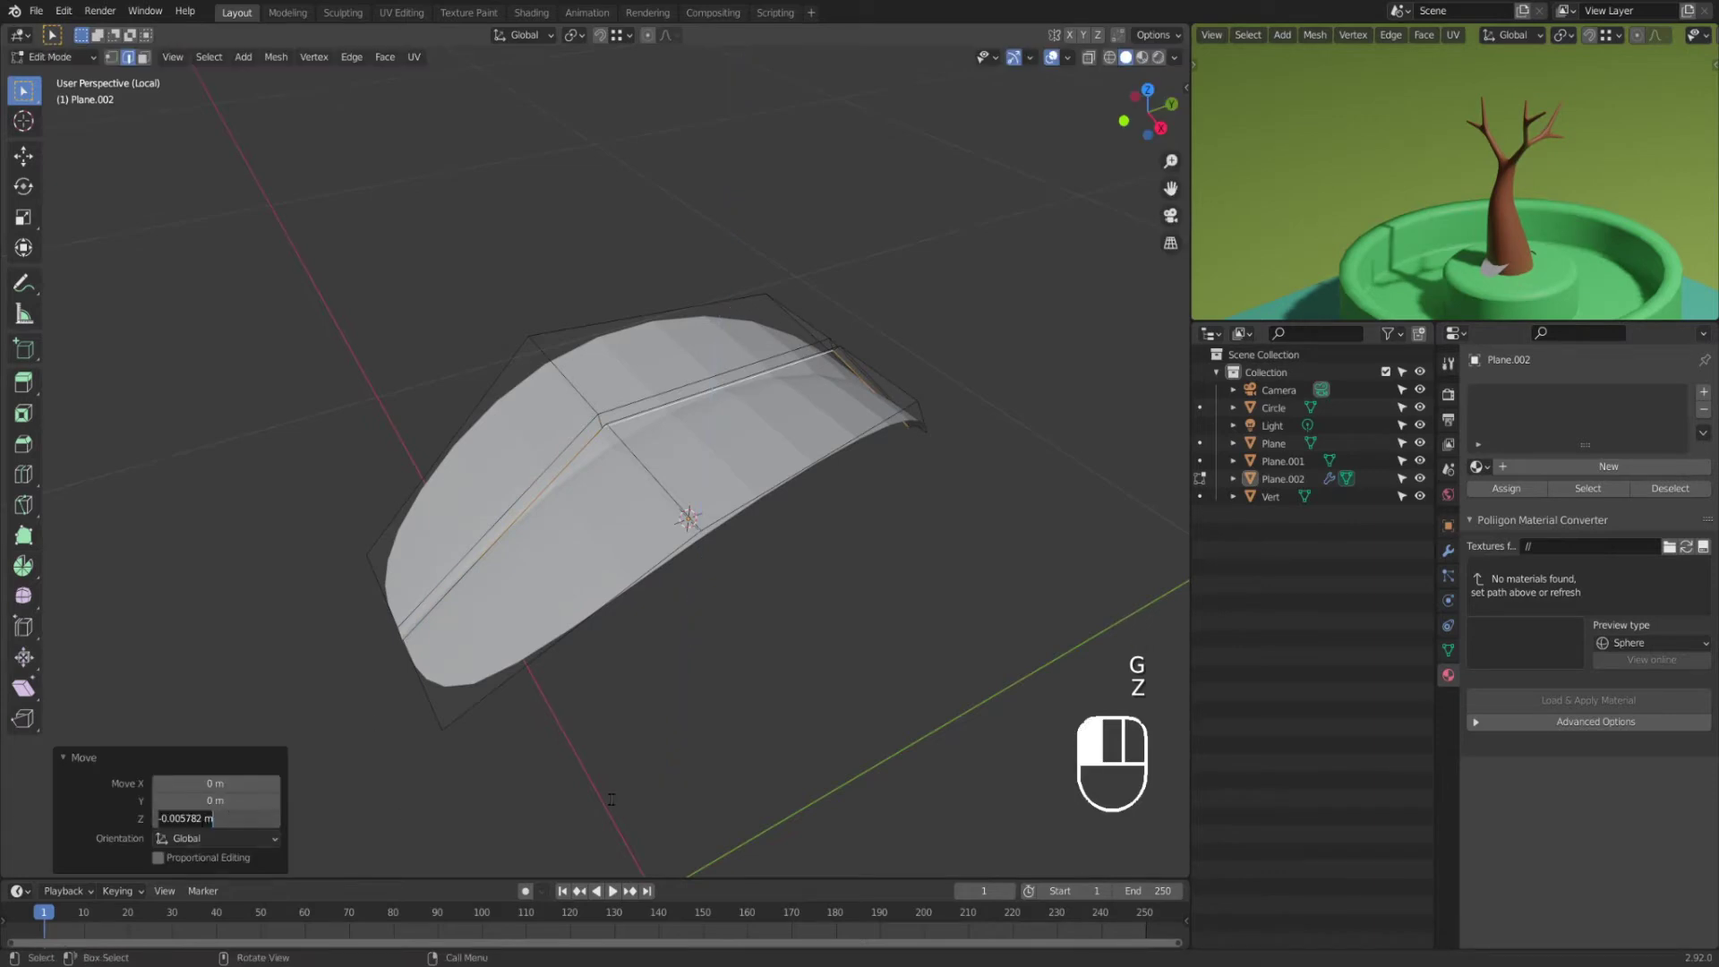
type("-0.01")
key("Return")
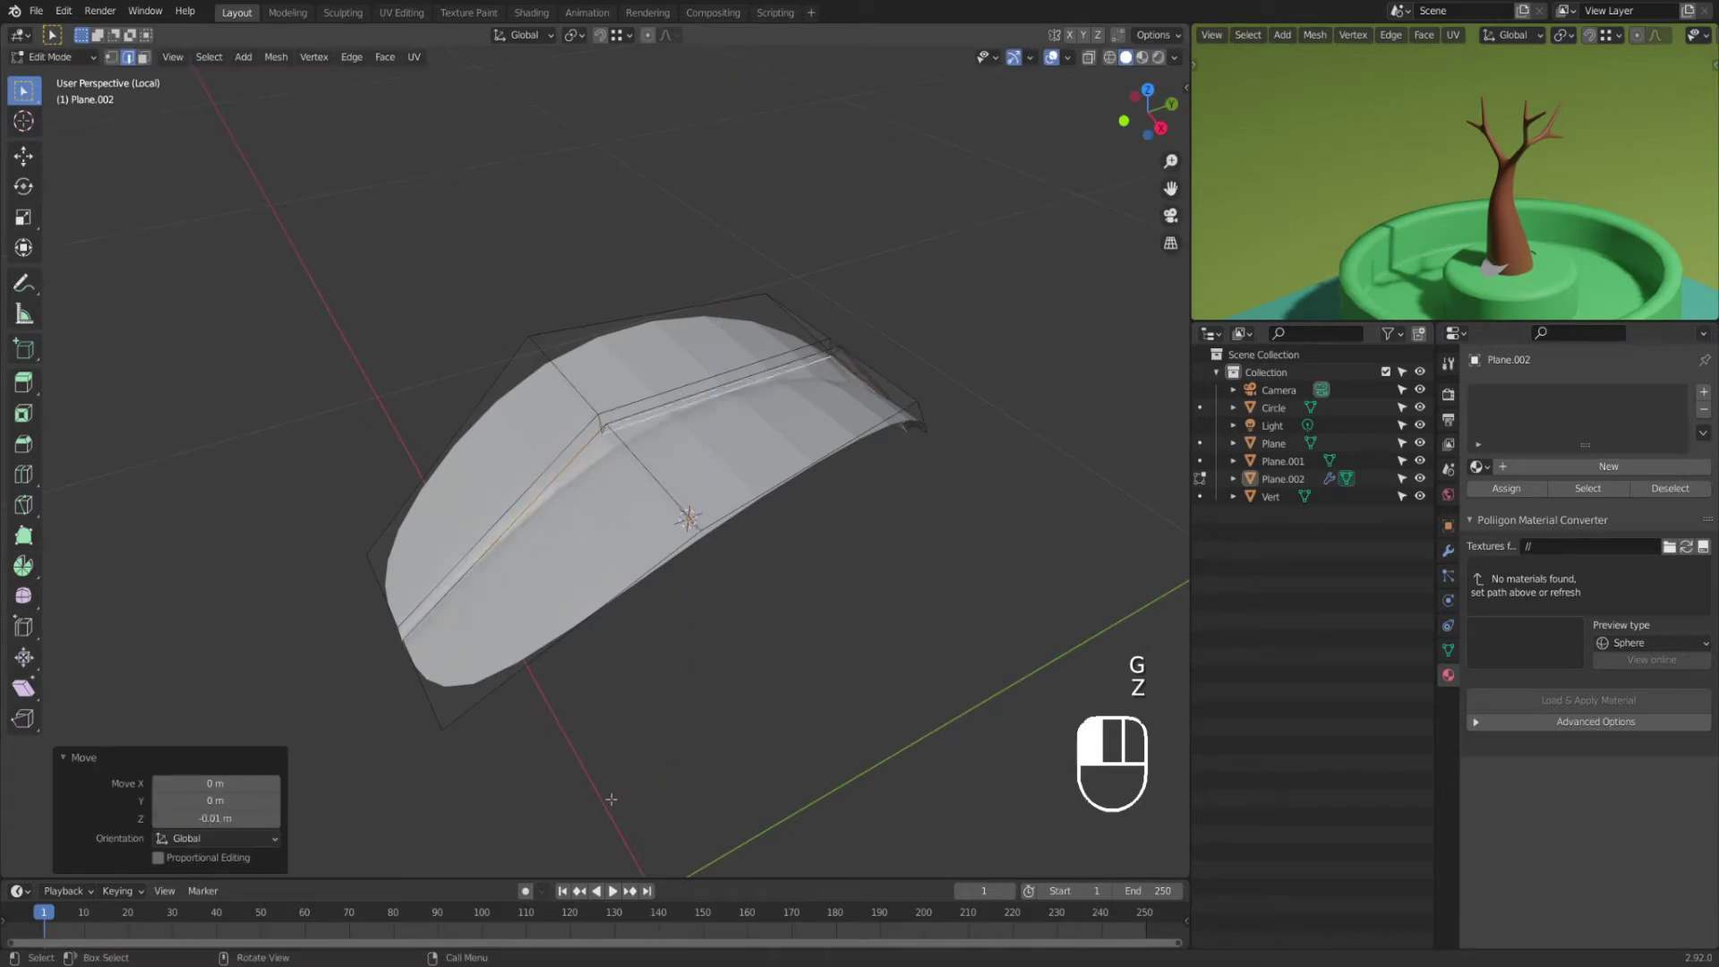
Step: Return to object mode and select the leaf
key("Tab")
mouse_move(798, 598)
middle_mouse_down()
mouse_move(788, 645)
mouse_move(797, 567)
mouse_move(882, 626)
mouse_move(854, 567)
mouse_move(787, 594)
middle_mouse_up()
right_click(673, 512)
left_click(671, 511)
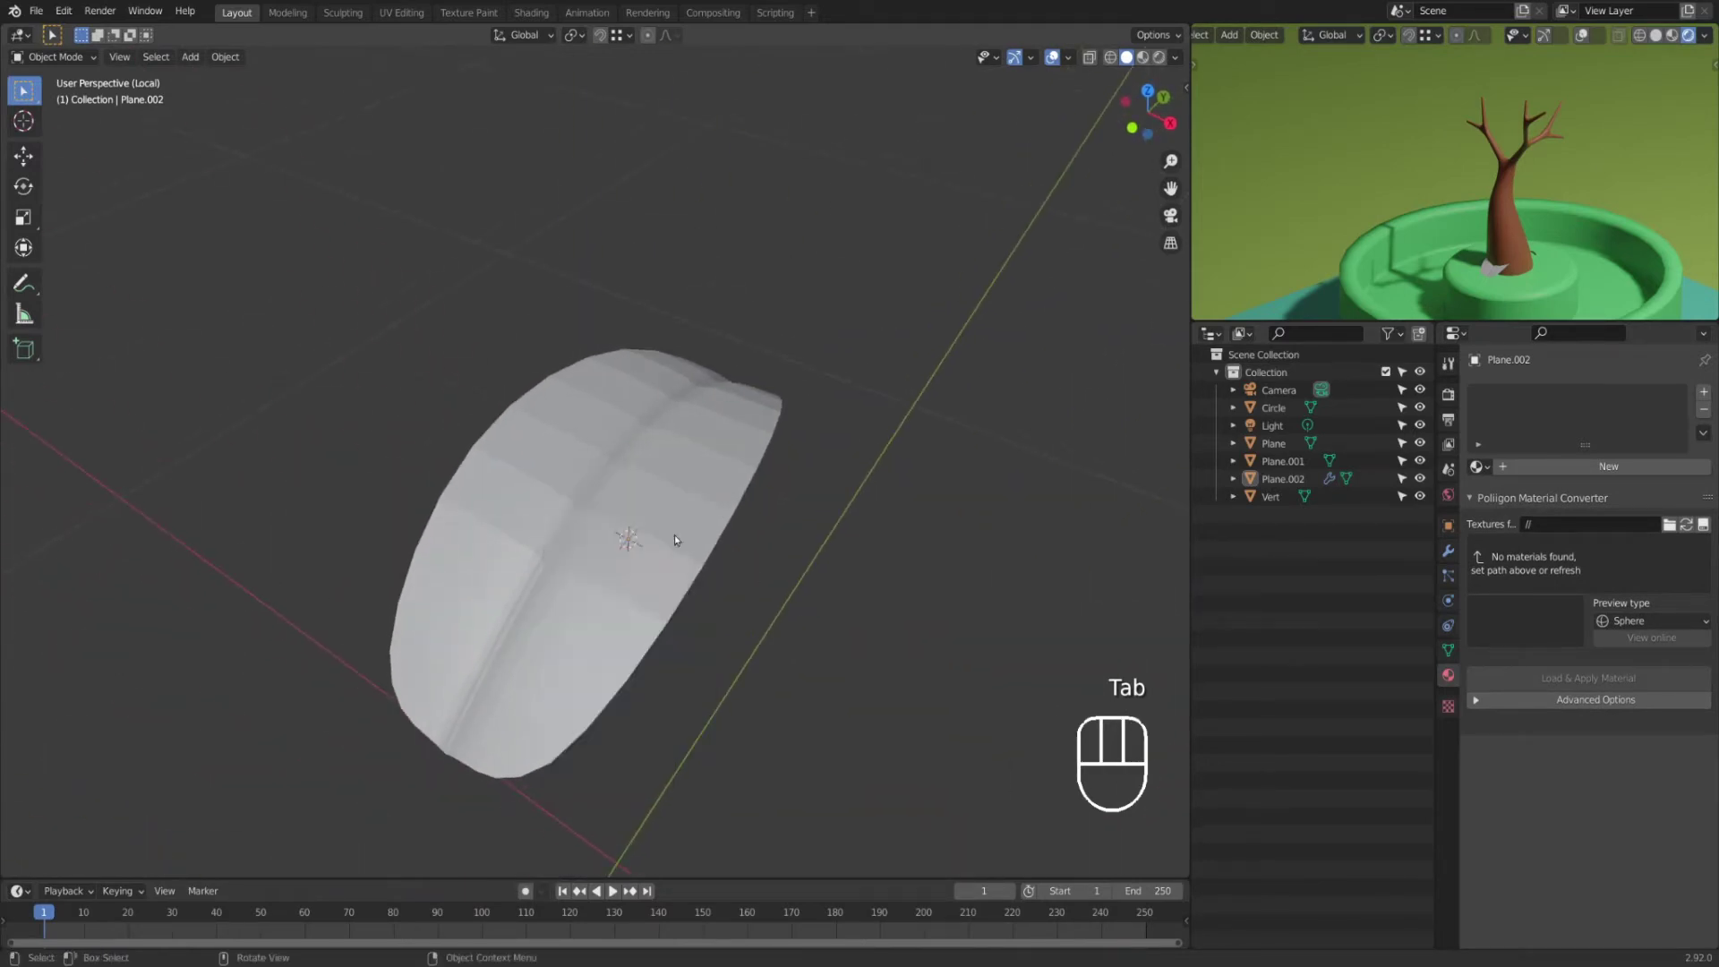
middle_click_drag(717, 568, 674, 506)
left_click(674, 507)
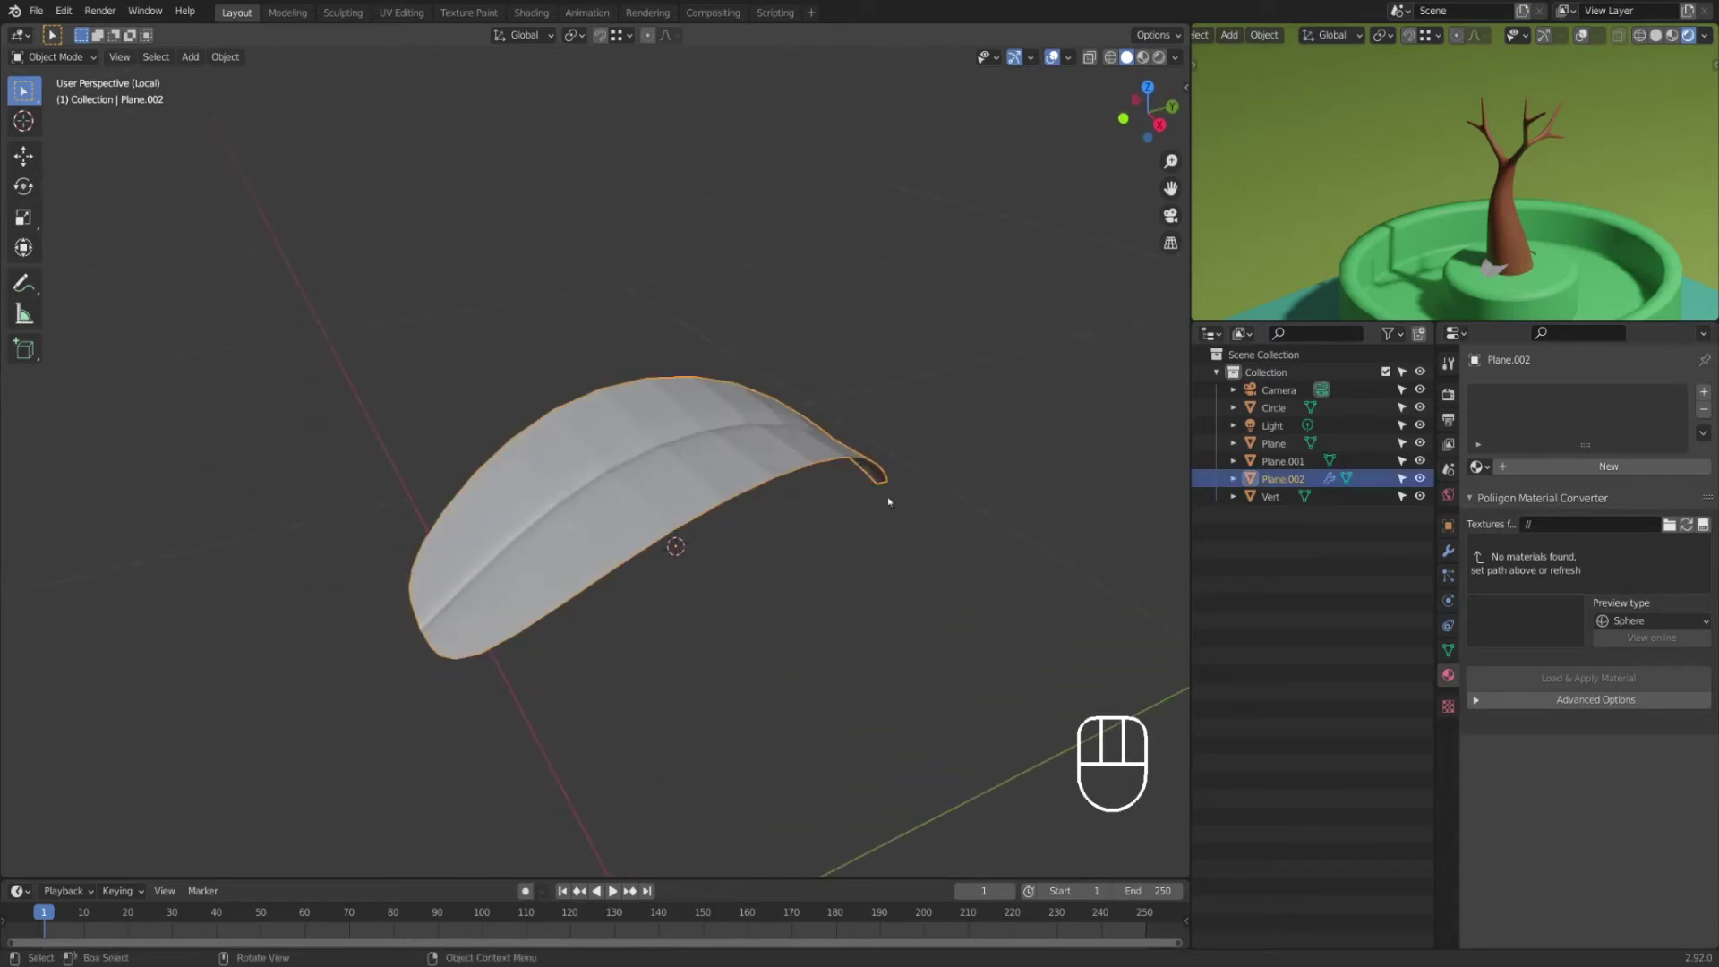
Step: Add a Solidify modifier to the leaf with a thickness of 0.1 m
left_click(1477, 467)
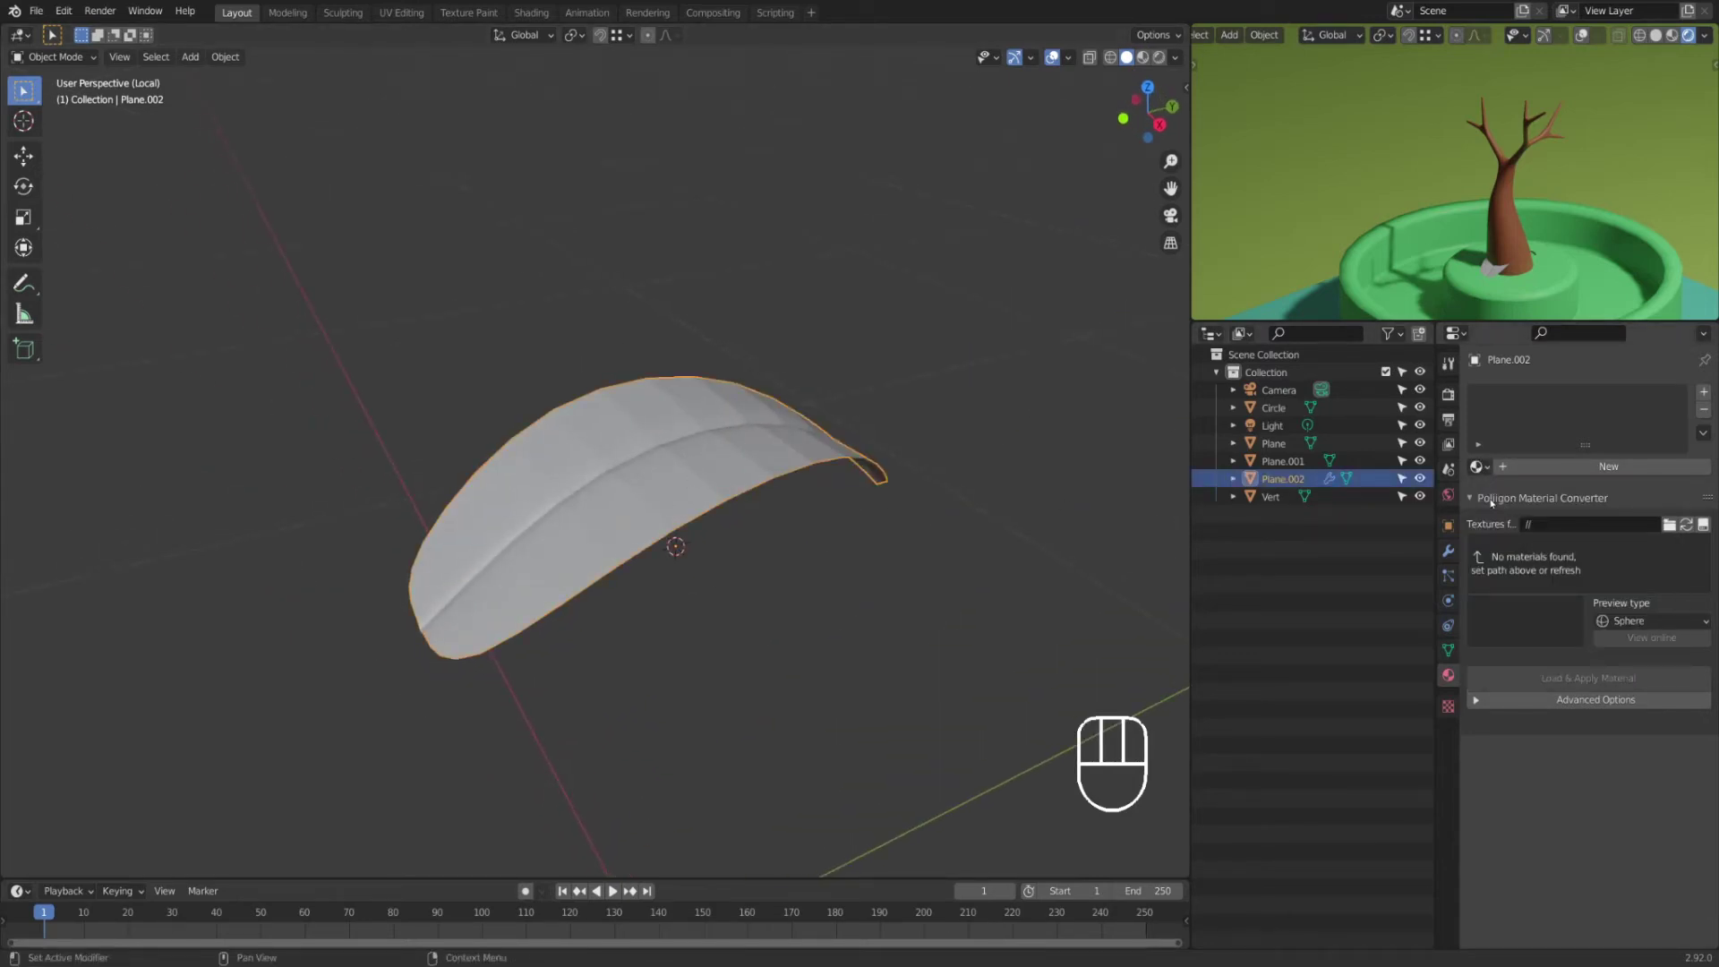
left_click(1448, 548)
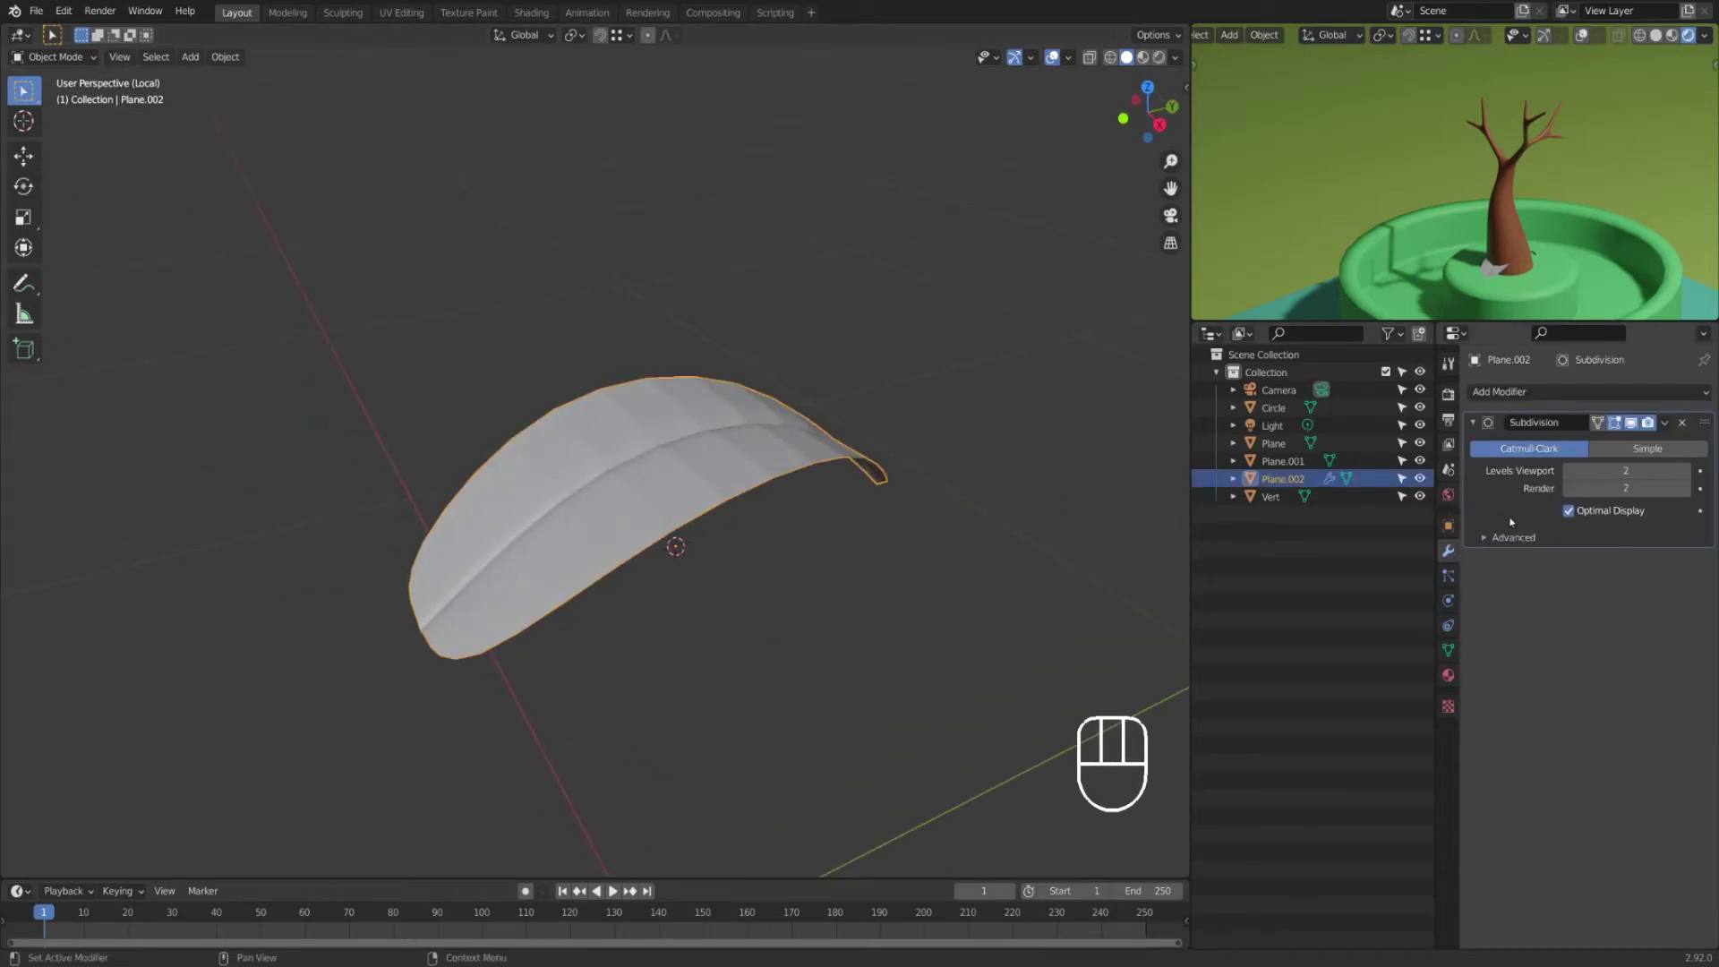
left_click(1638, 393)
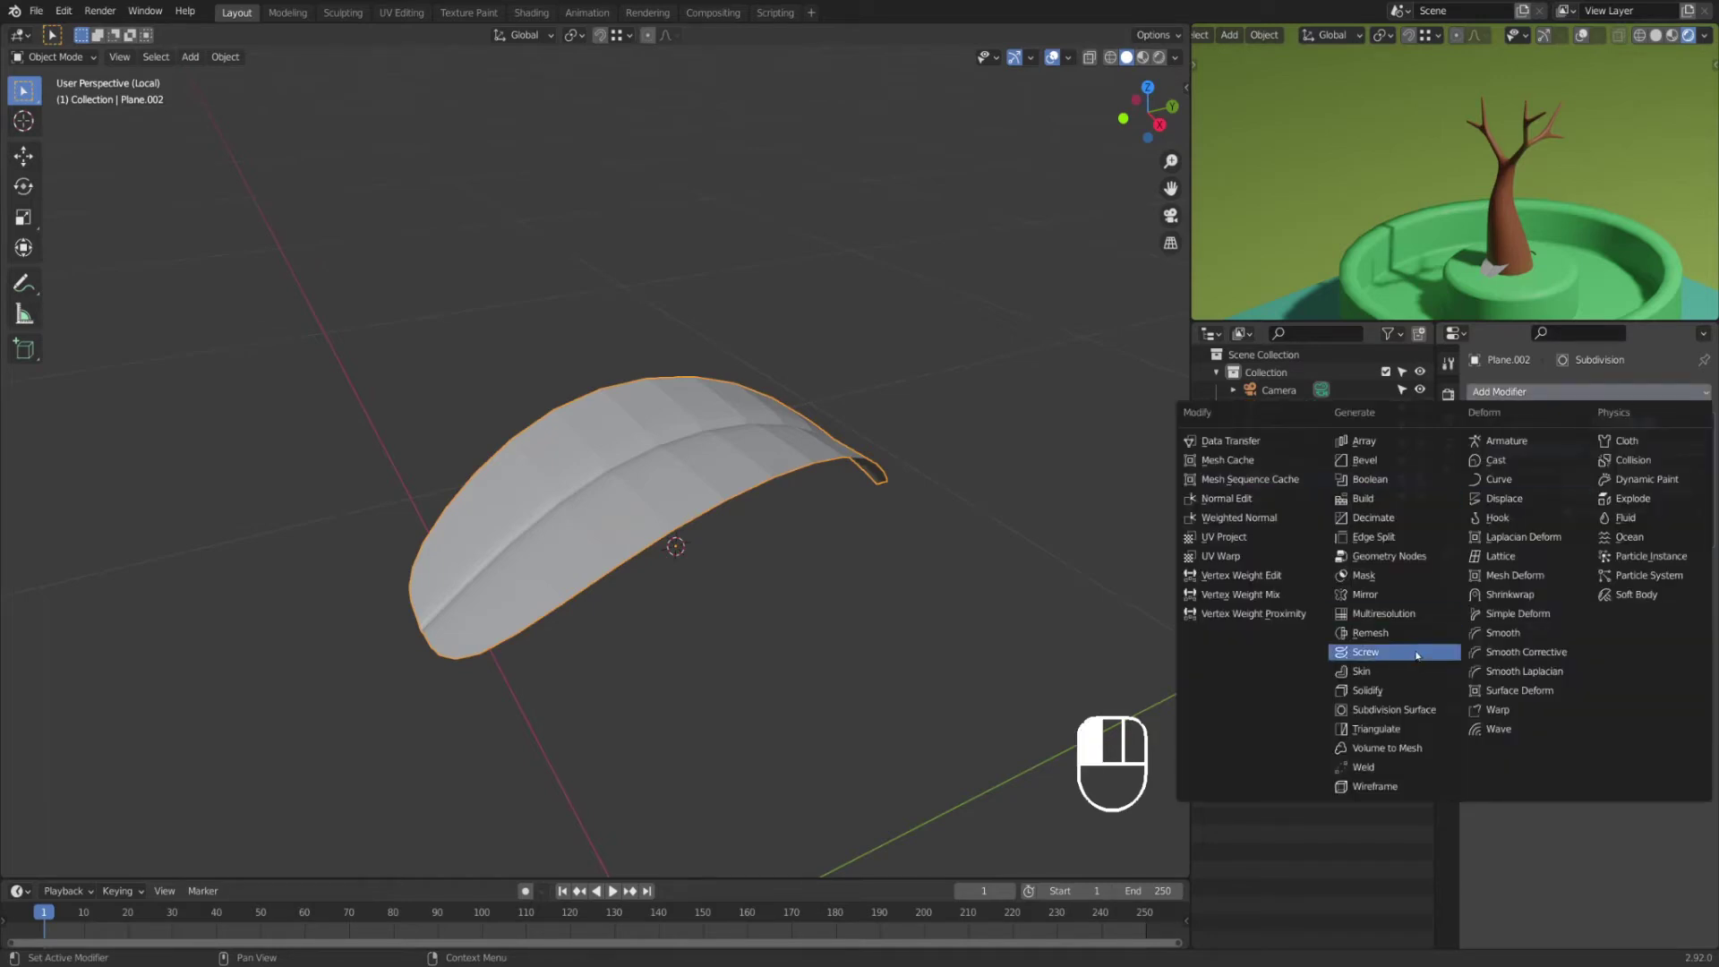
left_click(1392, 690)
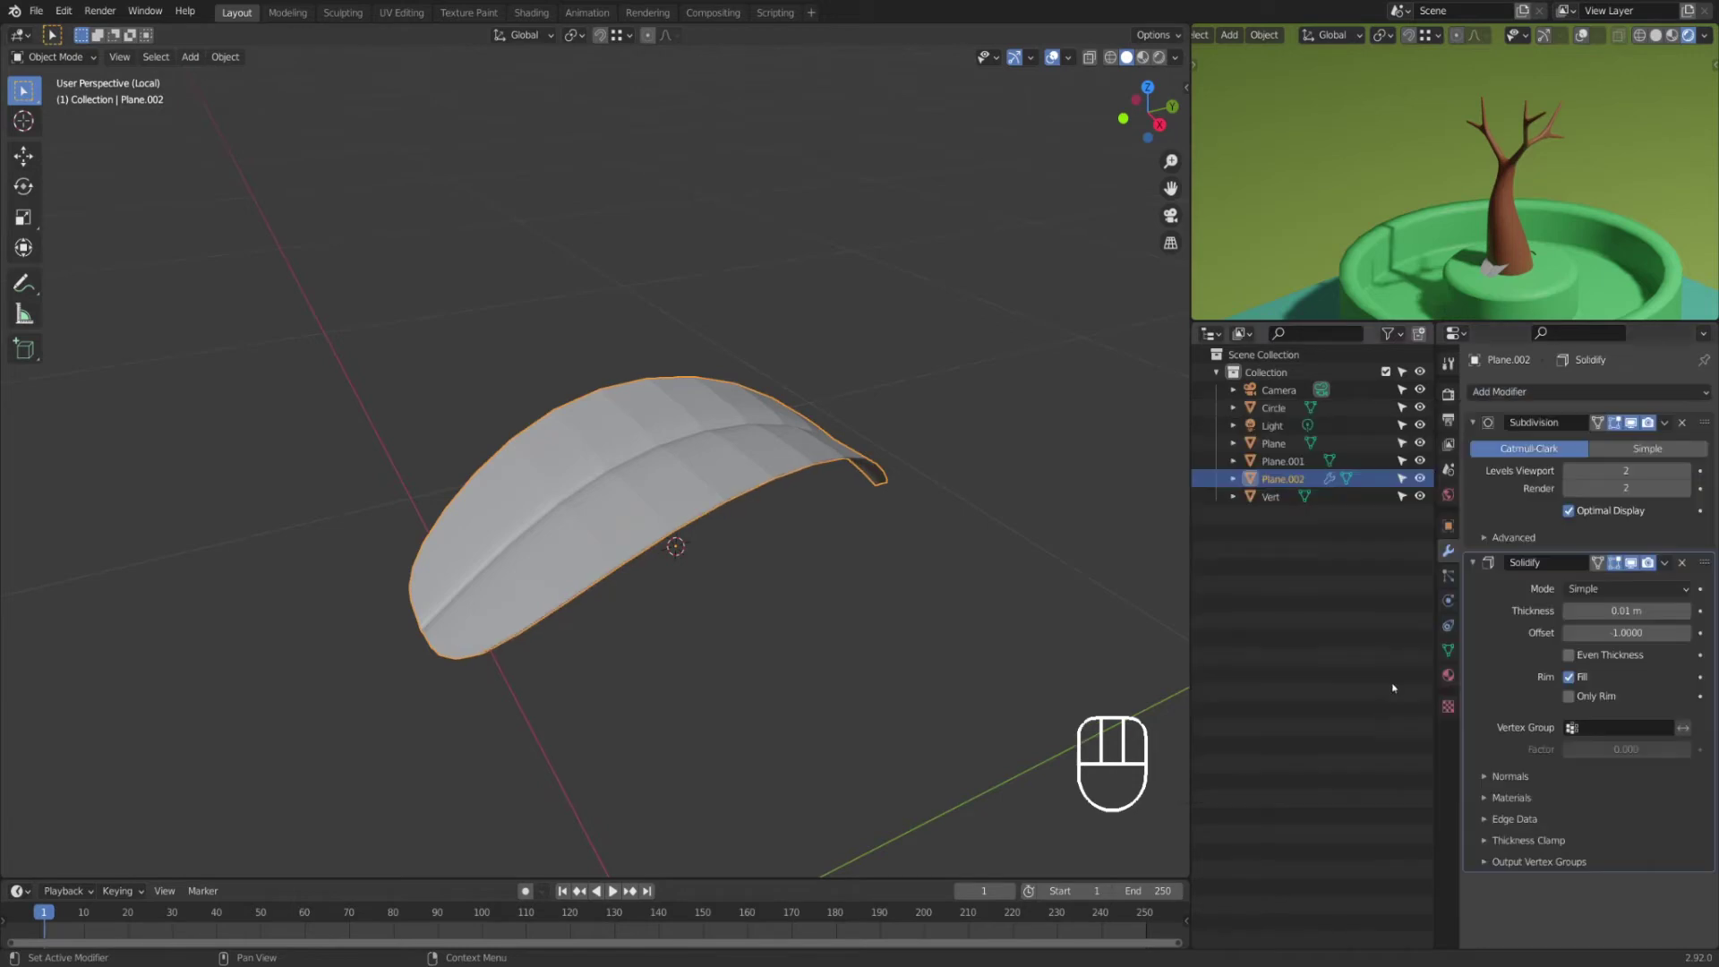
left_click(1636, 609)
type("0.1")
key("Return")
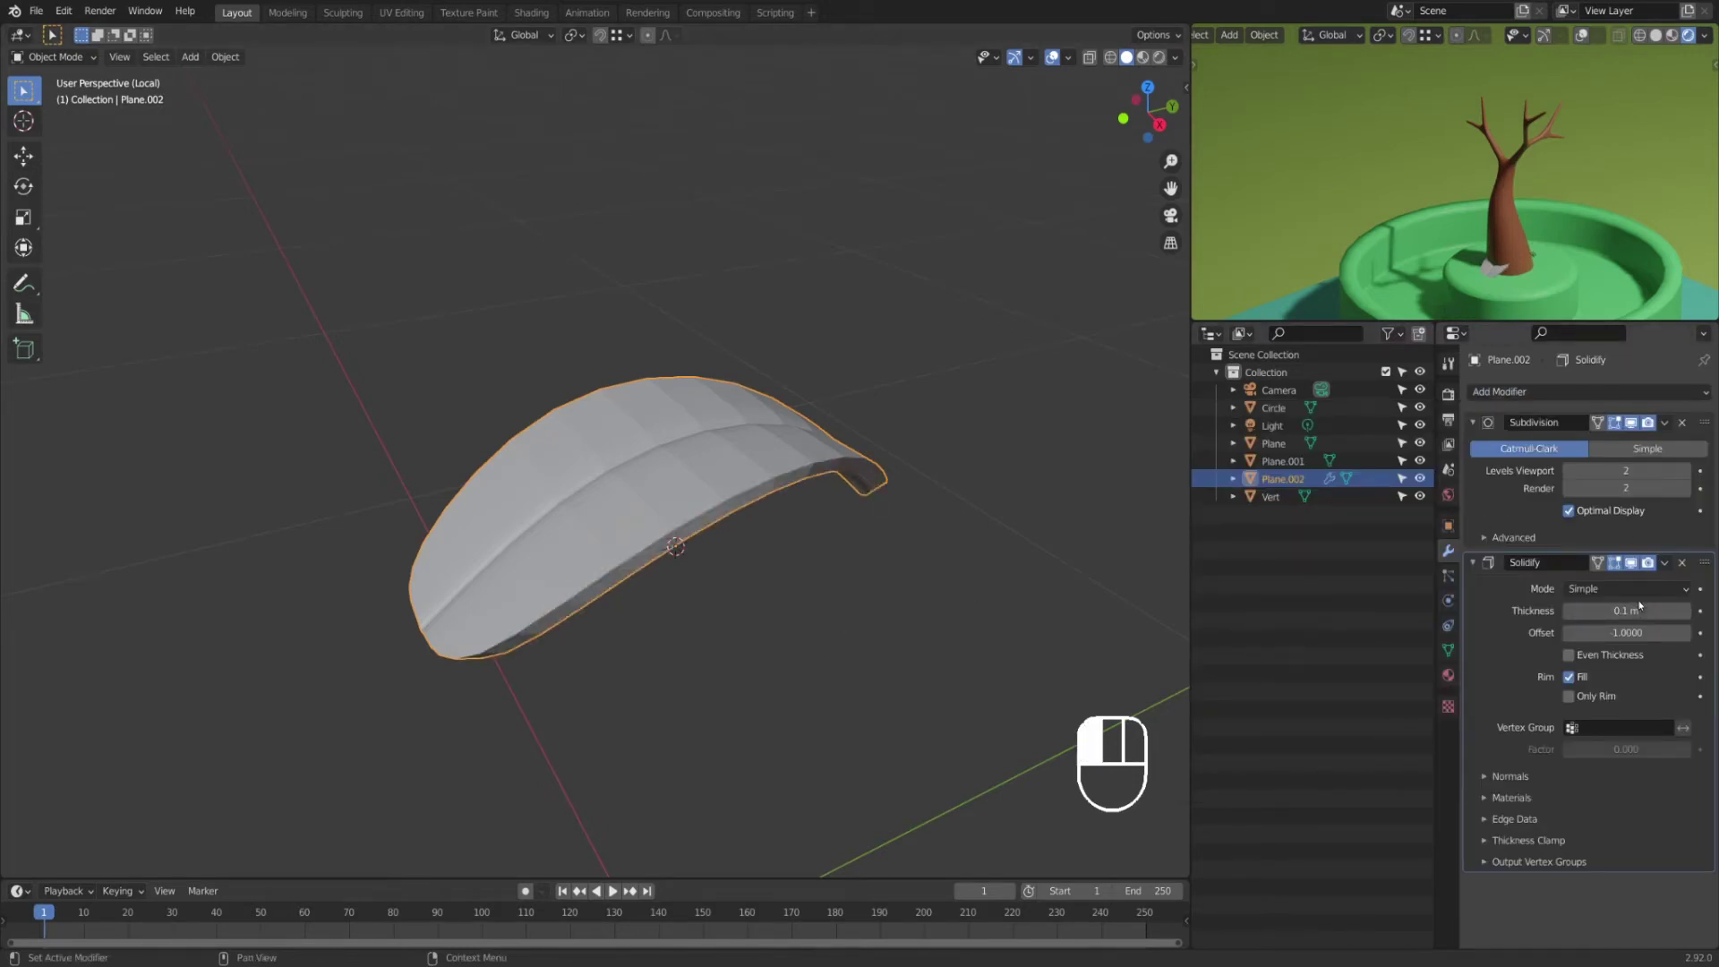
Step: Thin the leaf's Solidify thickness, trying 0.05 m and settling on 0.03 m
middle_click_drag(859, 641, 904, 609)
left_click(1636, 609)
type("0.05")
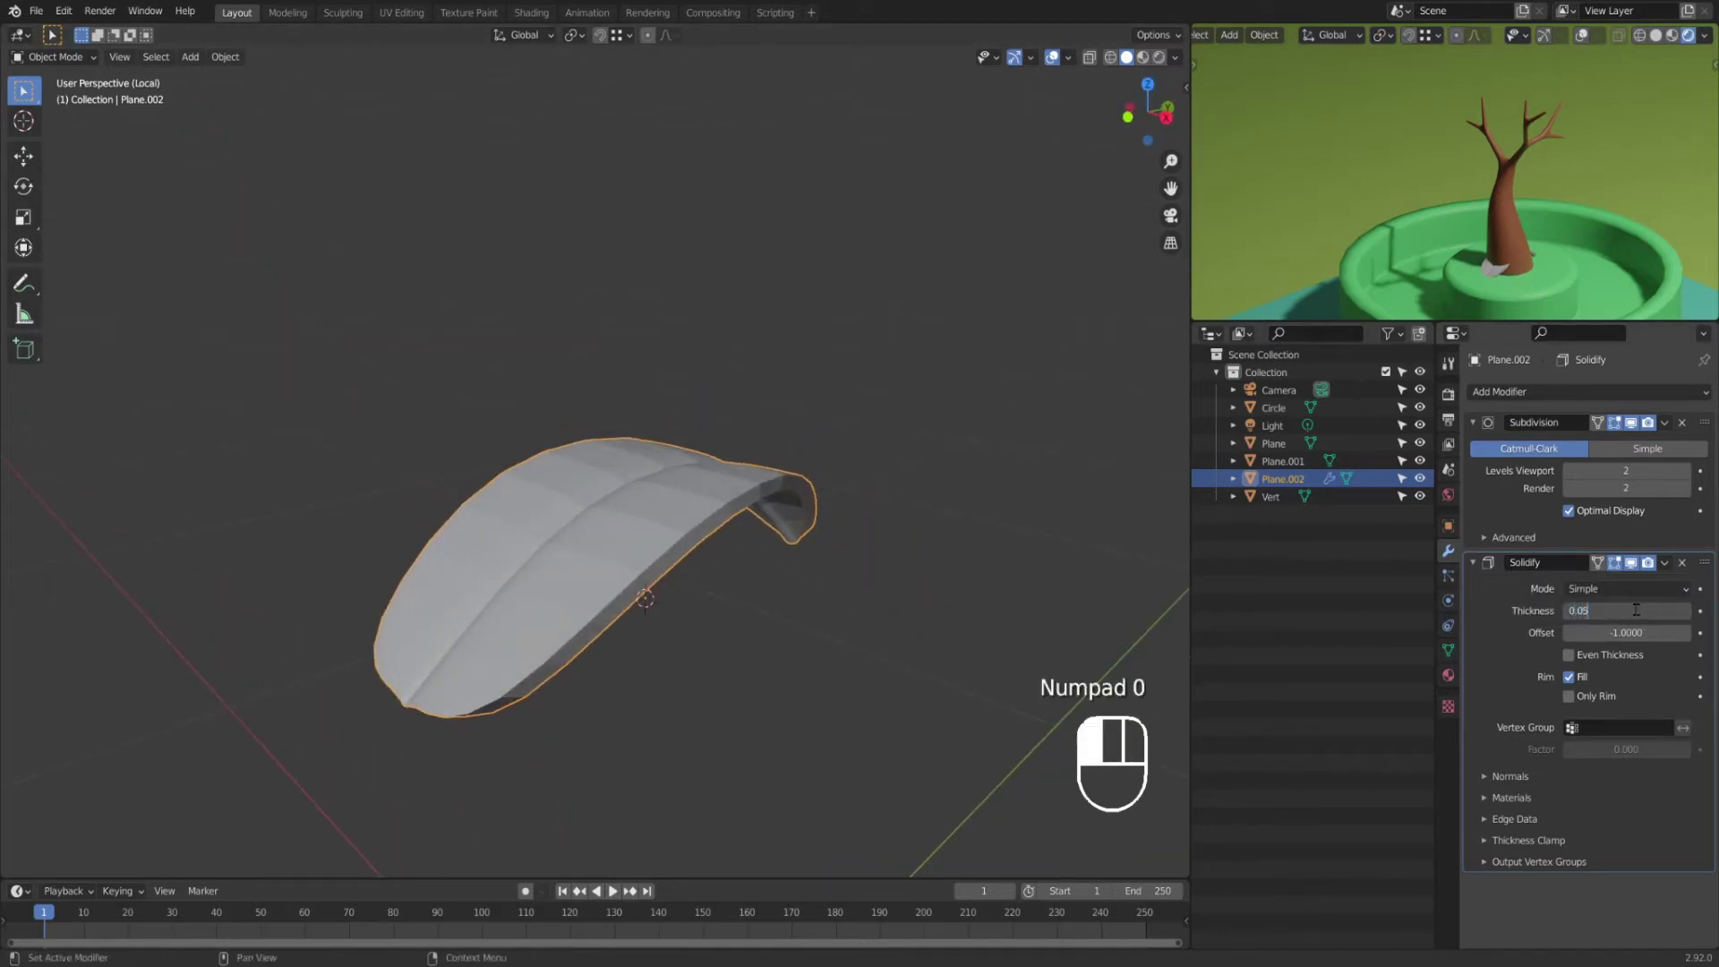
key("Return")
mouse_move(826, 573)
middle_mouse_down()
mouse_move(772, 564)
mouse_move(816, 596)
middle_mouse_up()
left_click(1653, 611)
type("0.0")
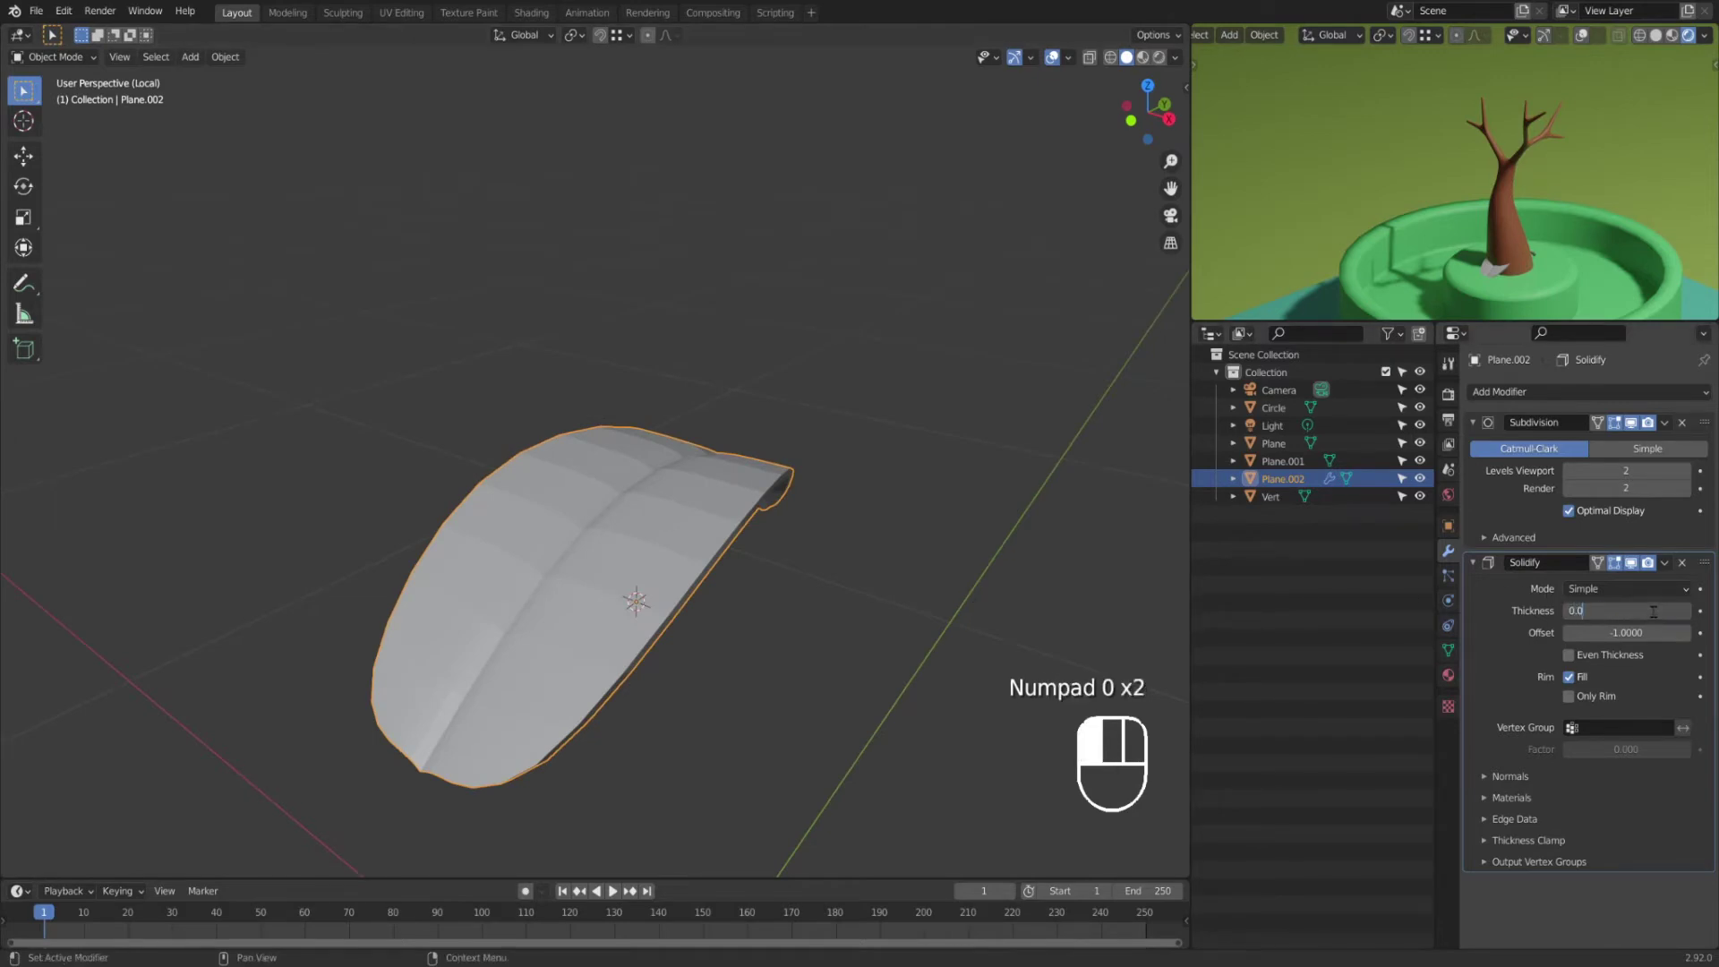
type("3")
key("Return")
Step: Apply smooth shading to the leaf and deselect it
middle_click_drag(863, 614, 871, 580)
left_click(869, 579)
right_click(708, 509)
left_click(732, 461)
right_click(714, 469)
left_click(714, 470)
left_click(850, 537)
Step: Reorder the leaf's modifiers so Solidify comes before Subdivision
middle_click_drag(856, 545, 920, 554)
left_click_drag(1702, 563, 1686, 411)
middle_click_drag(994, 564, 741, 583)
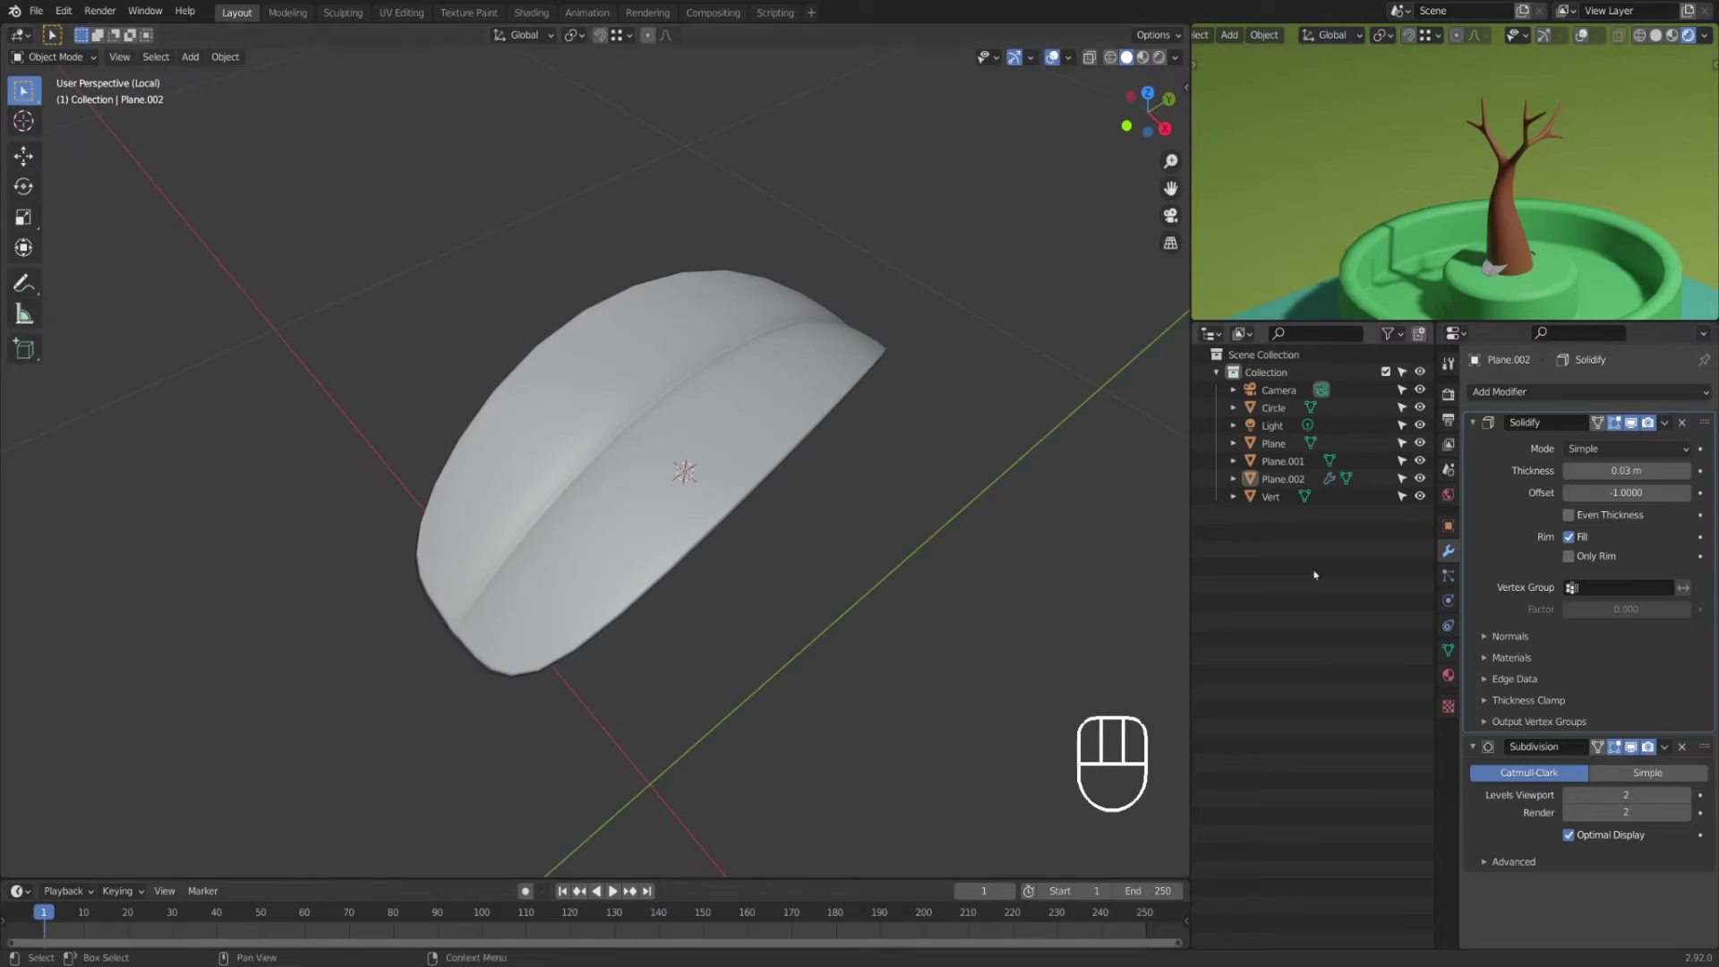
Step: Try a lower viewport level on the Subdivision modifier, restore it to 2, and collapse both modifiers' settings
left_click(1473, 421)
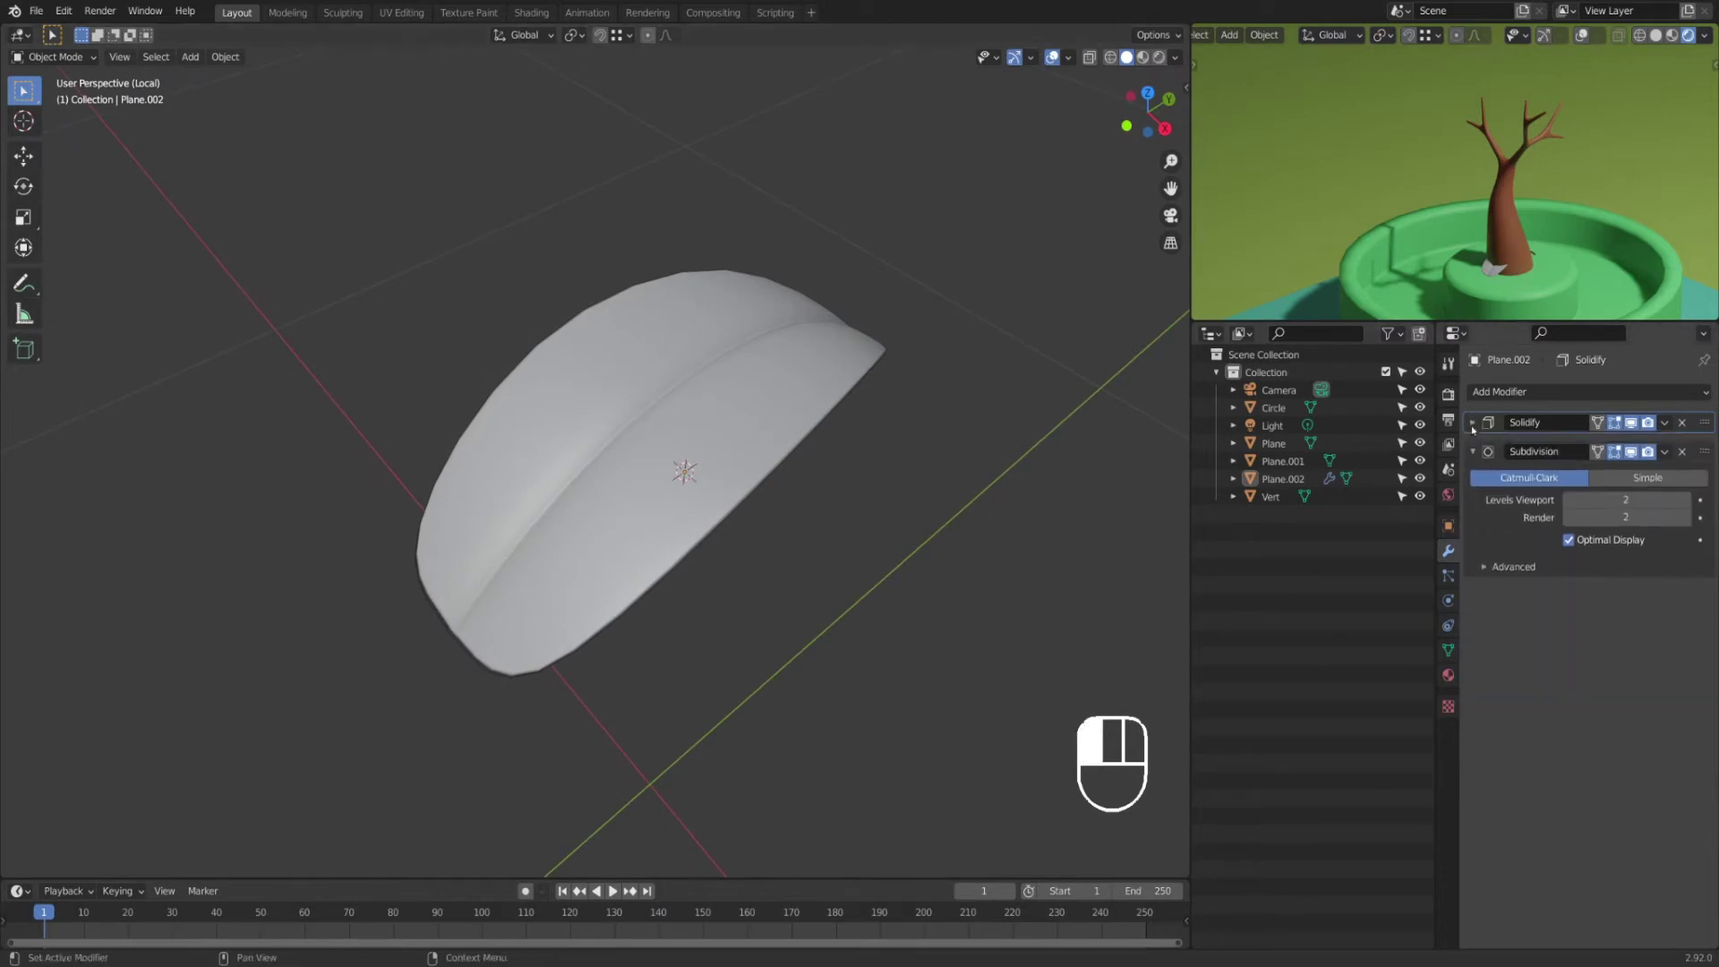
left_click(1569, 496)
left_click(1684, 496)
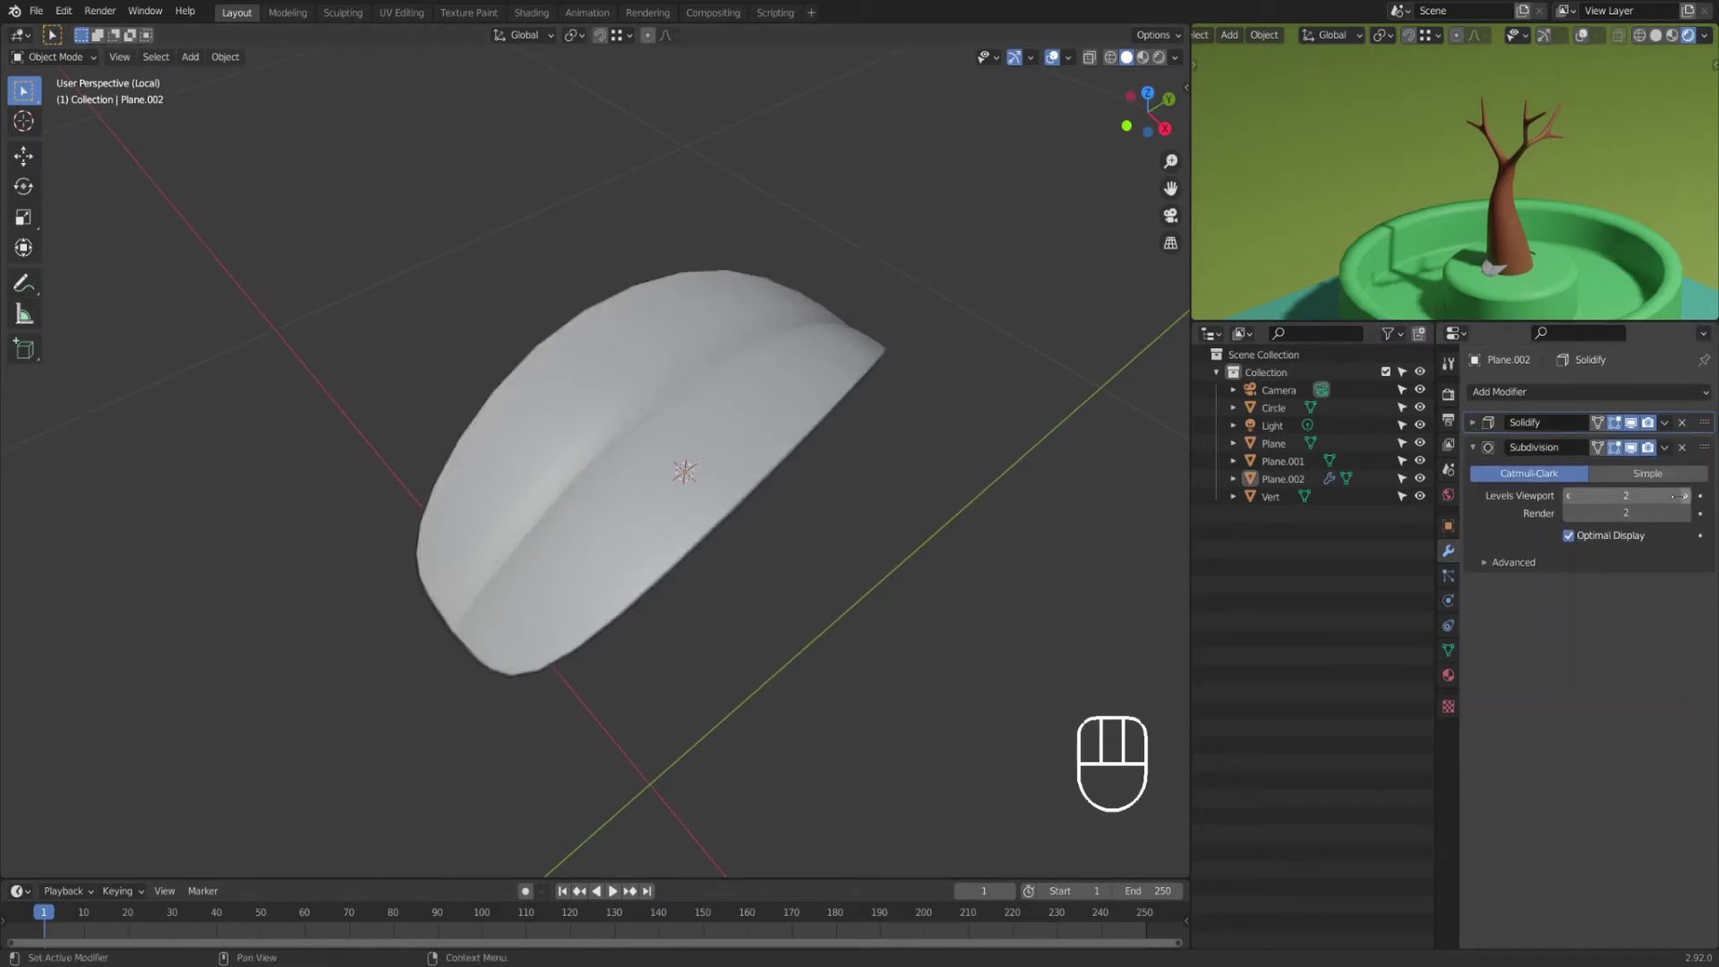
left_click(1473, 447)
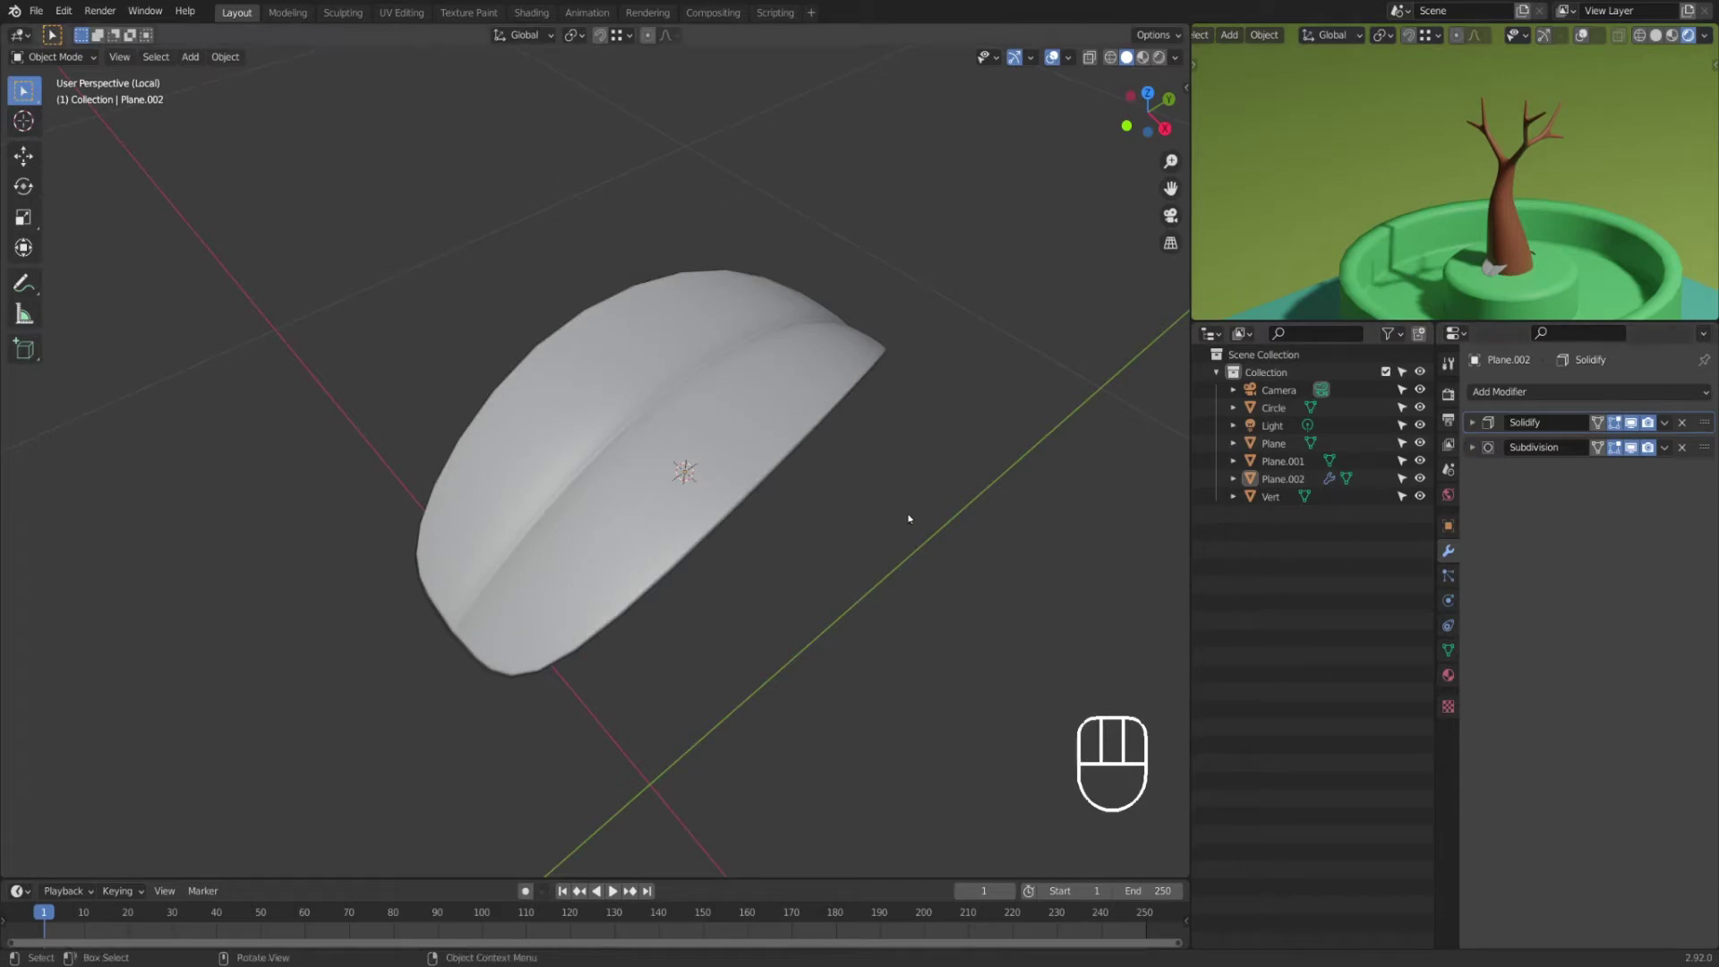
Step: Select the leaf's entire mesh in Edit Mode from the top view
key("KP_7")
scroll(899, 515, "down", 4)
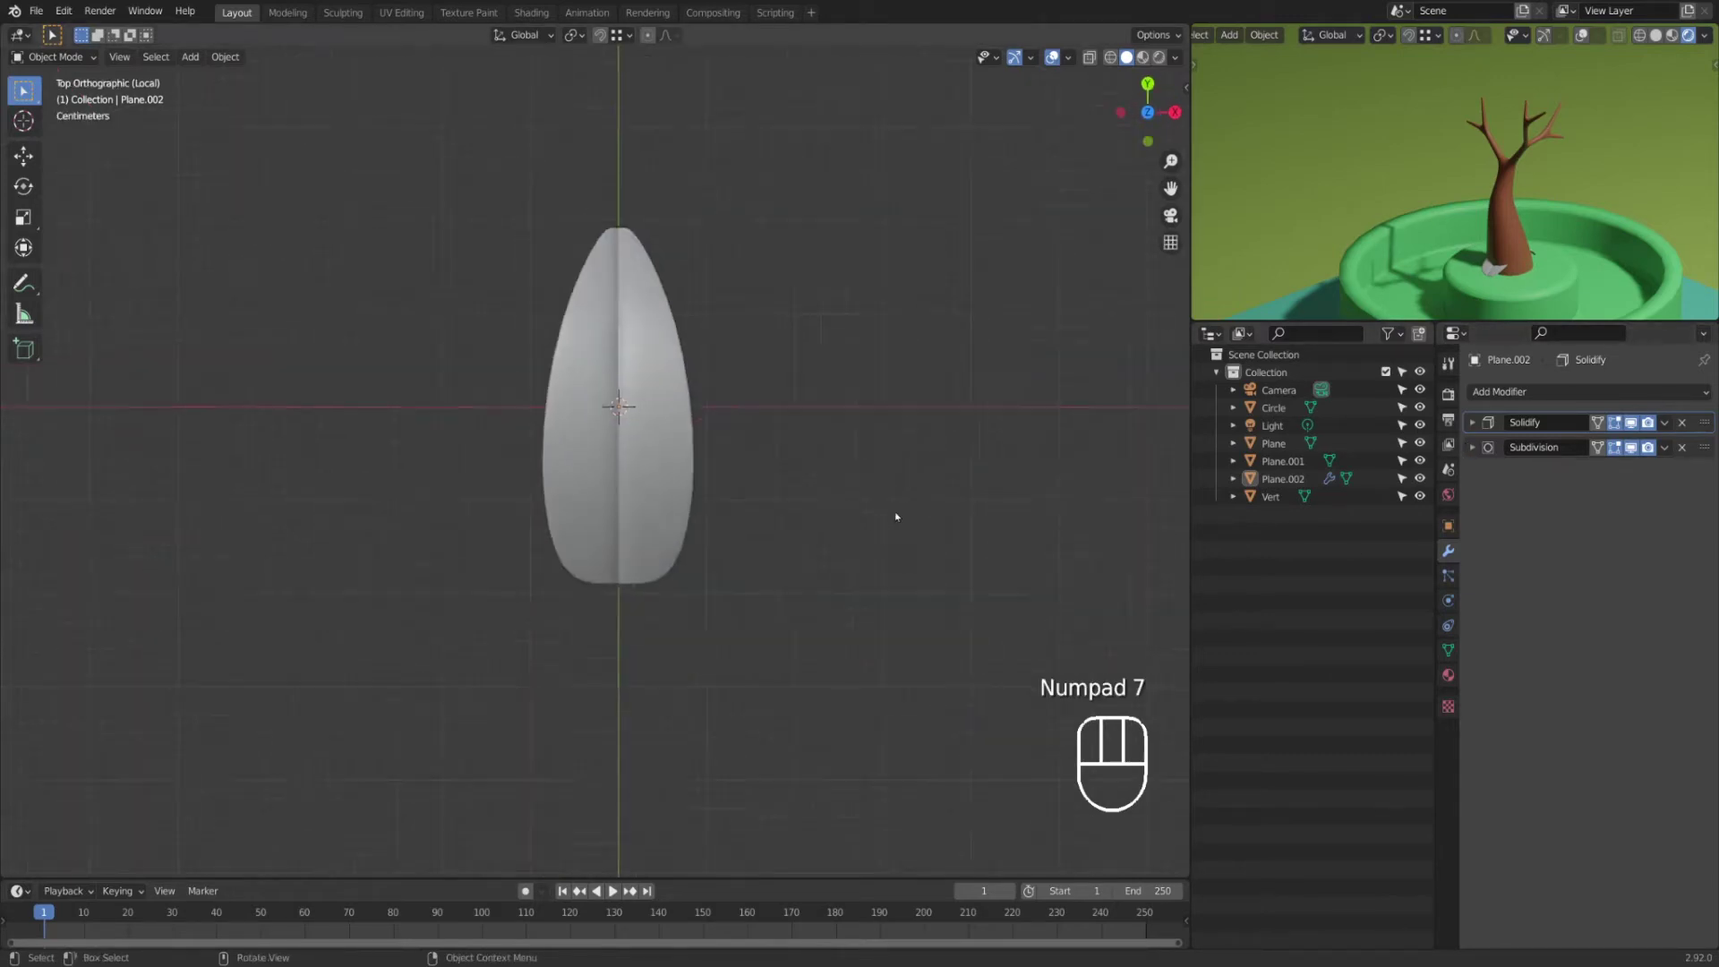
key("Tab")
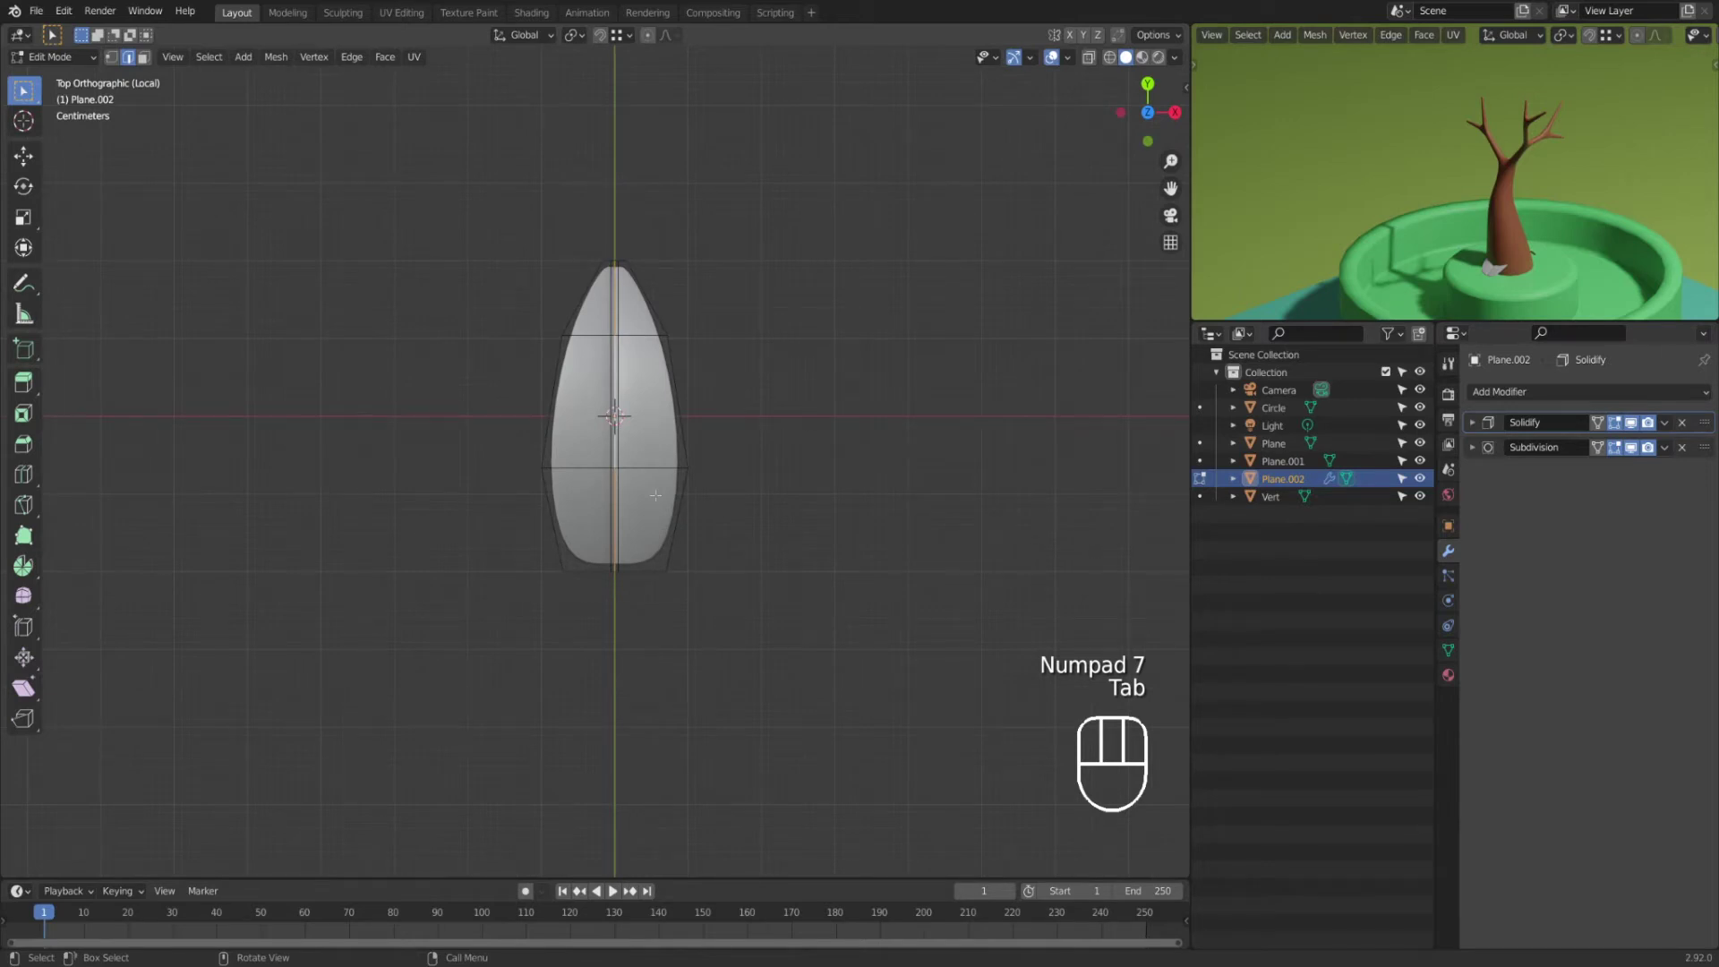
key("Tab")
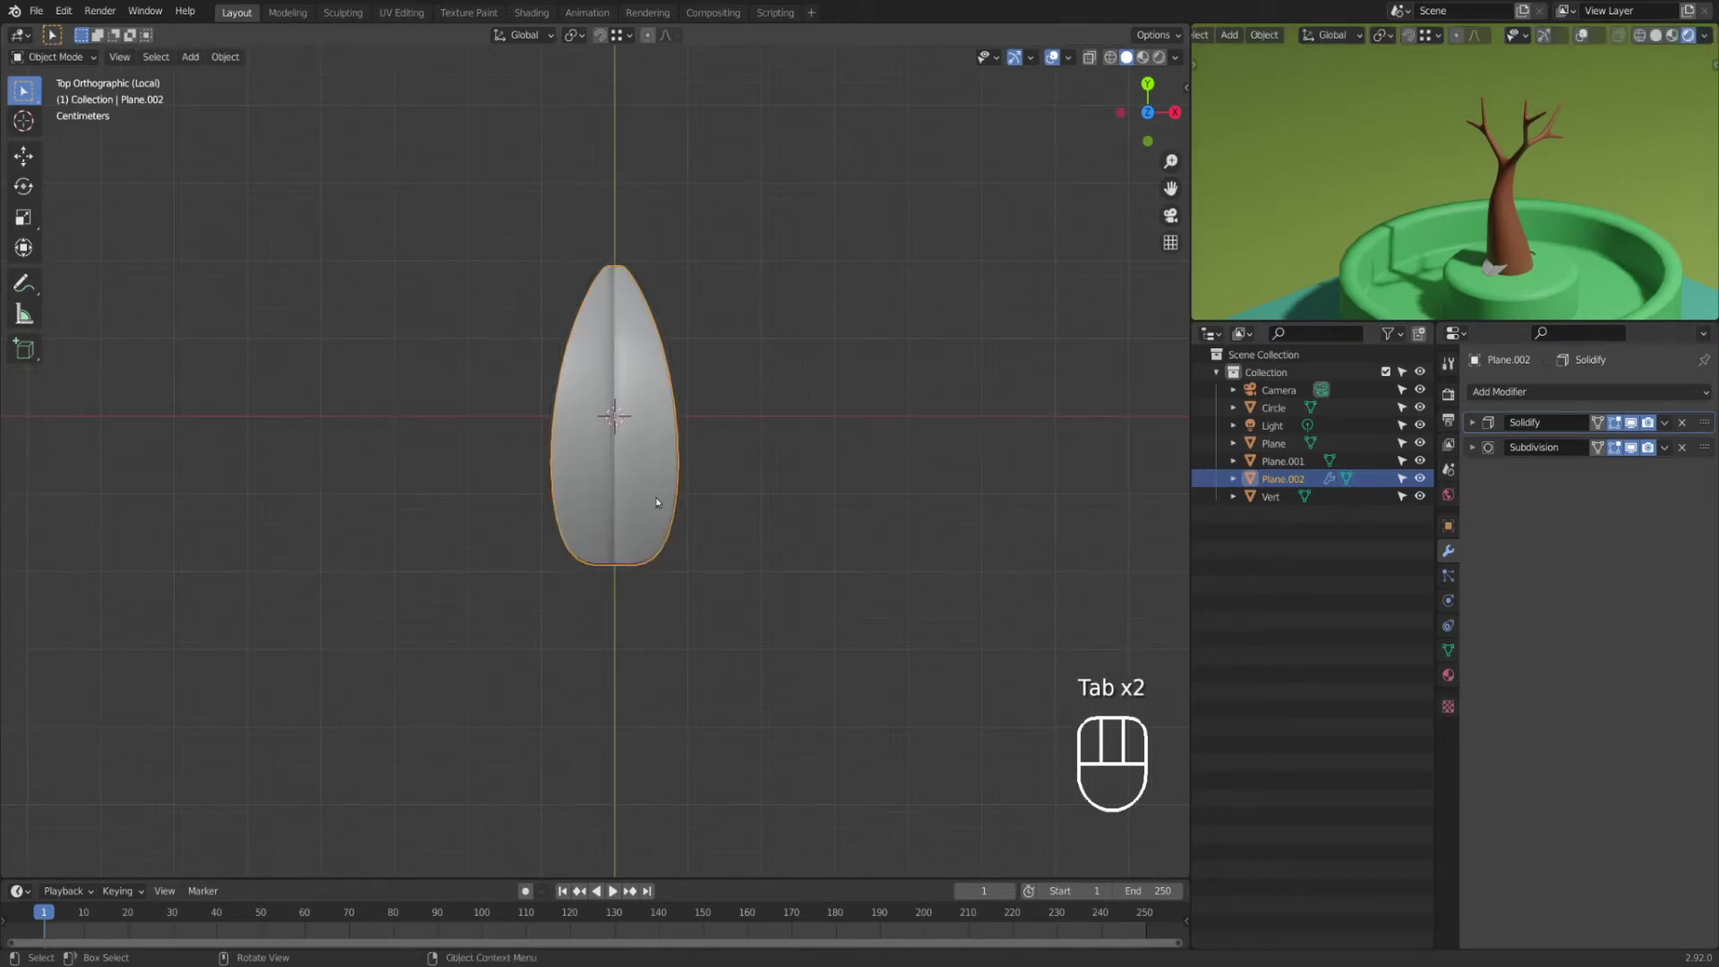
key("Tab")
left_click_drag(454, 207, 853, 725)
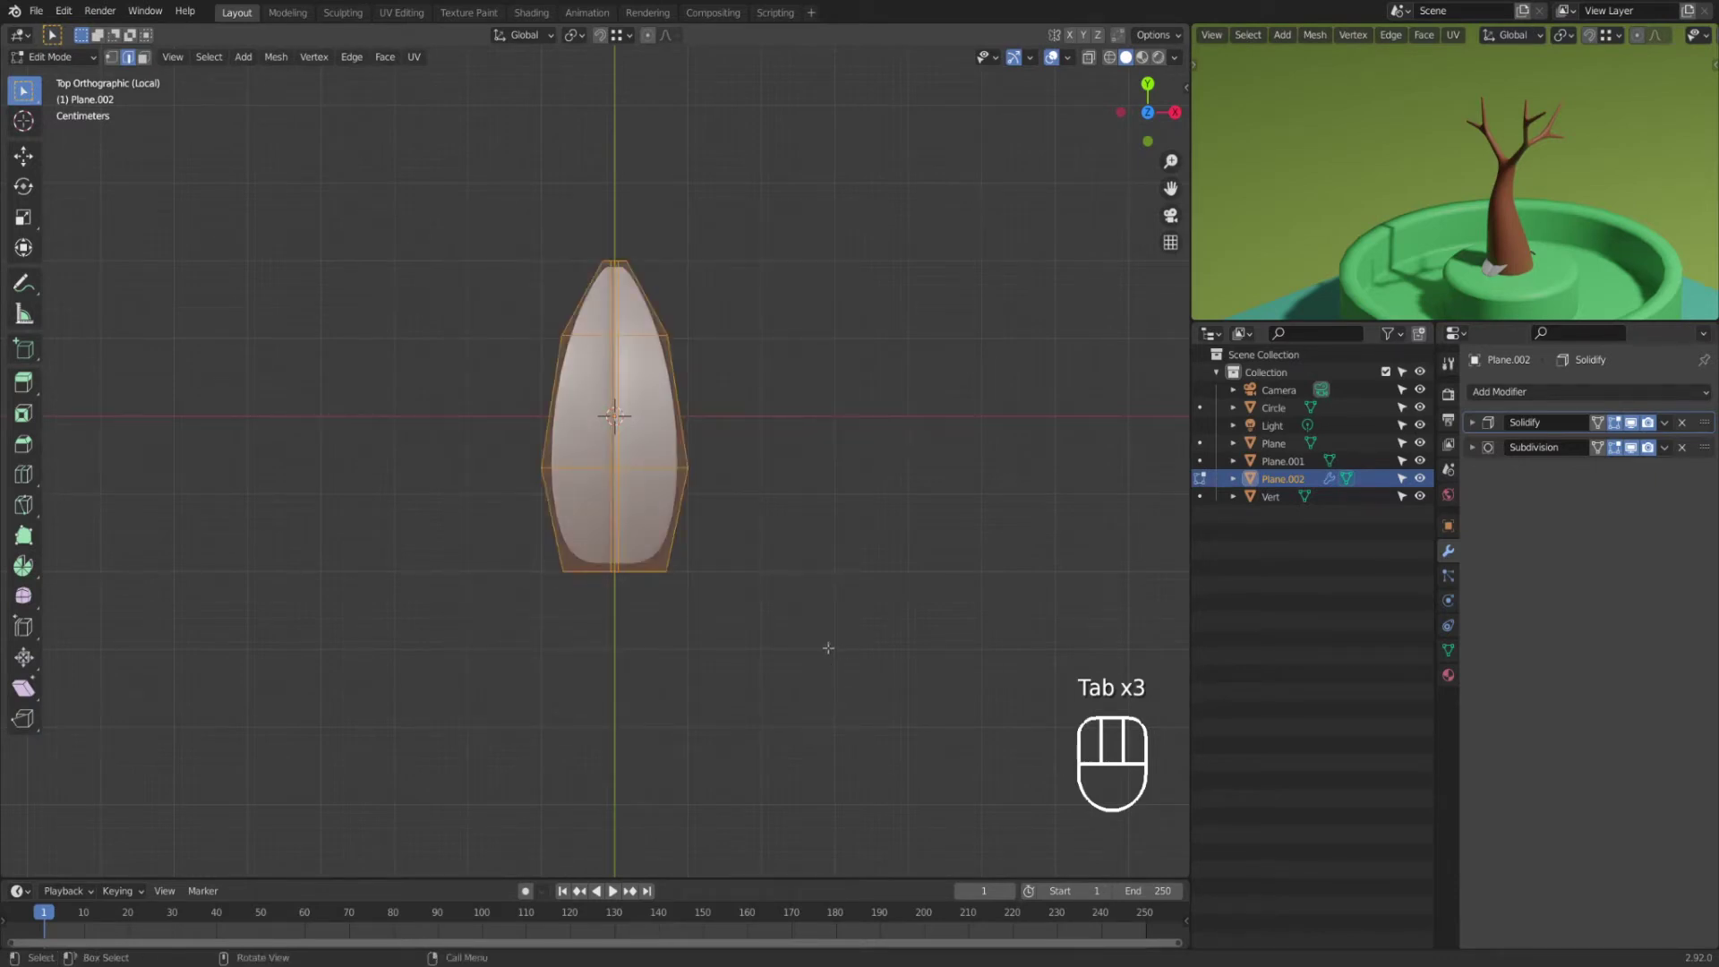
key("g")
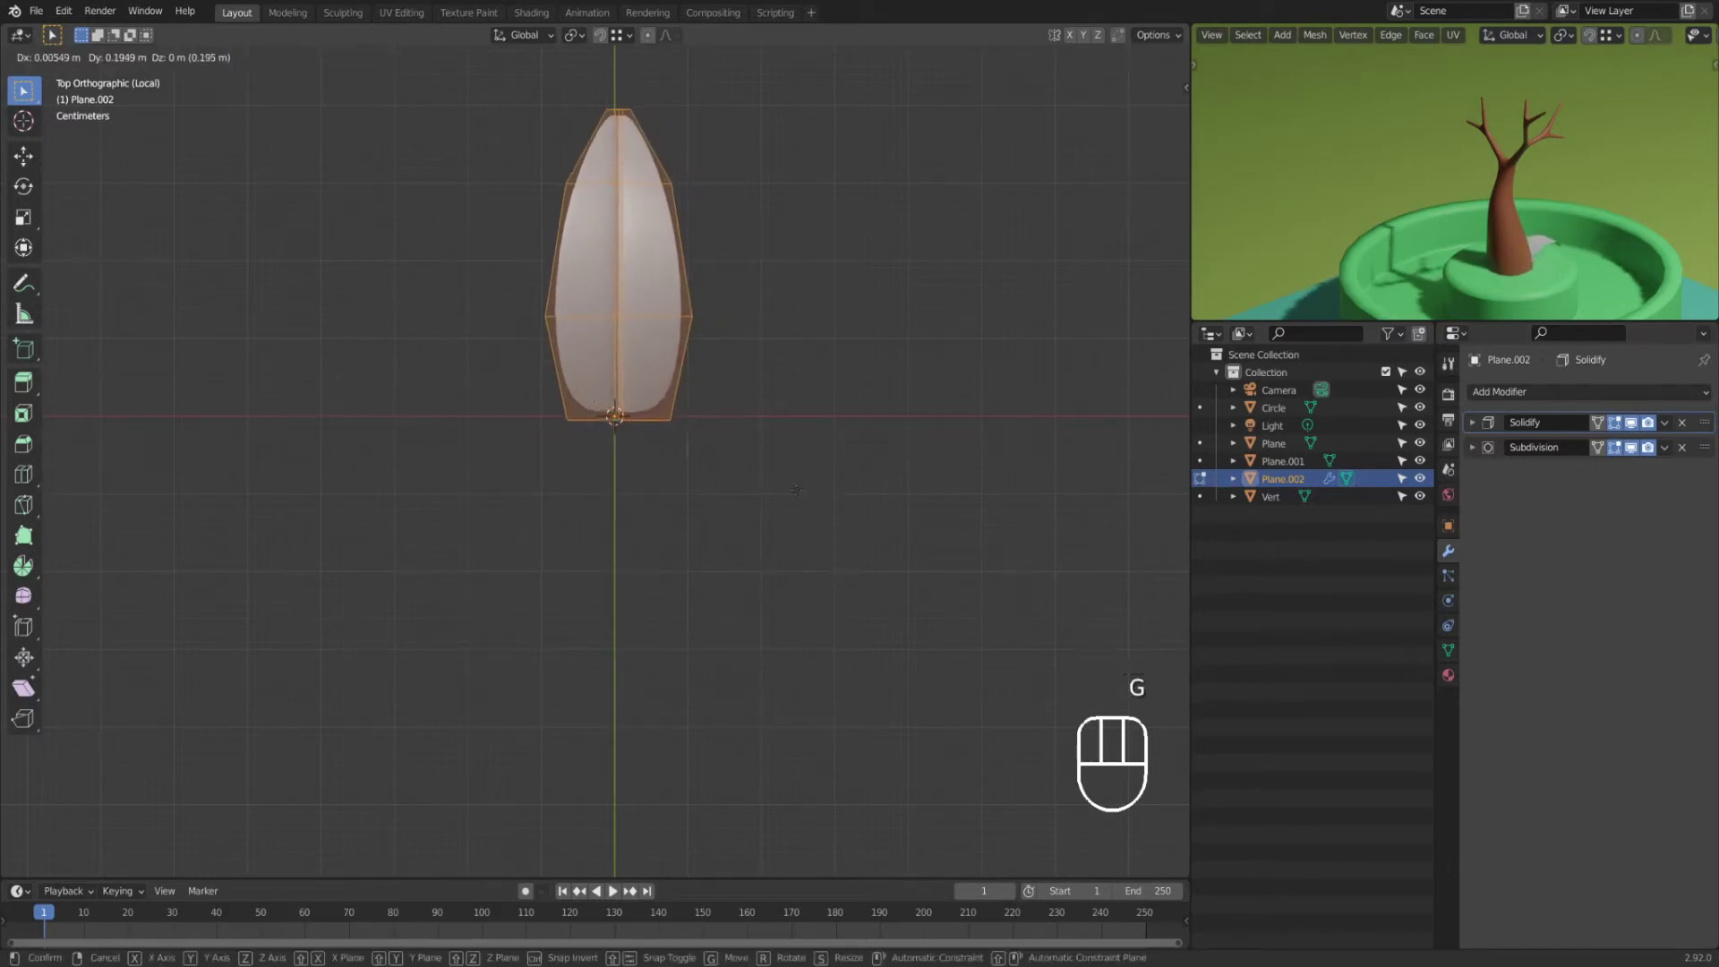
right_click(797, 492)
key("Tab")
key("g")
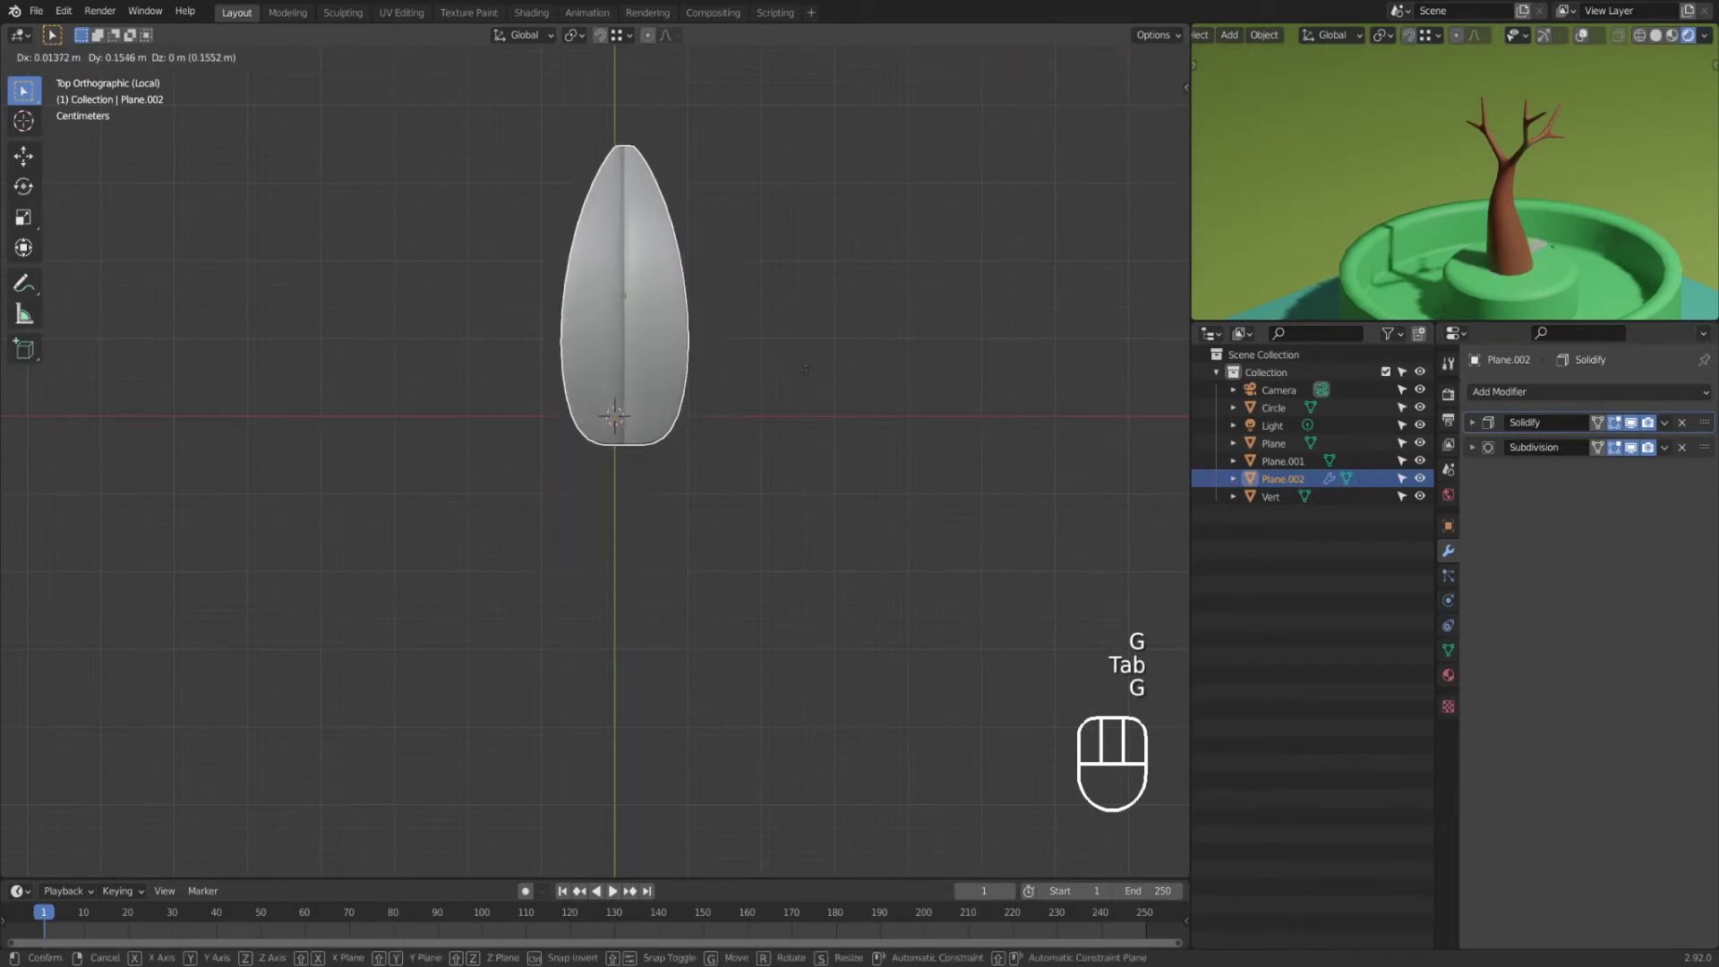
right_click(807, 354)
Step: Move the leaf's whole mesh 0.15 m along Y so its base sits near the origin, and return to Object Mode
key("Tab")
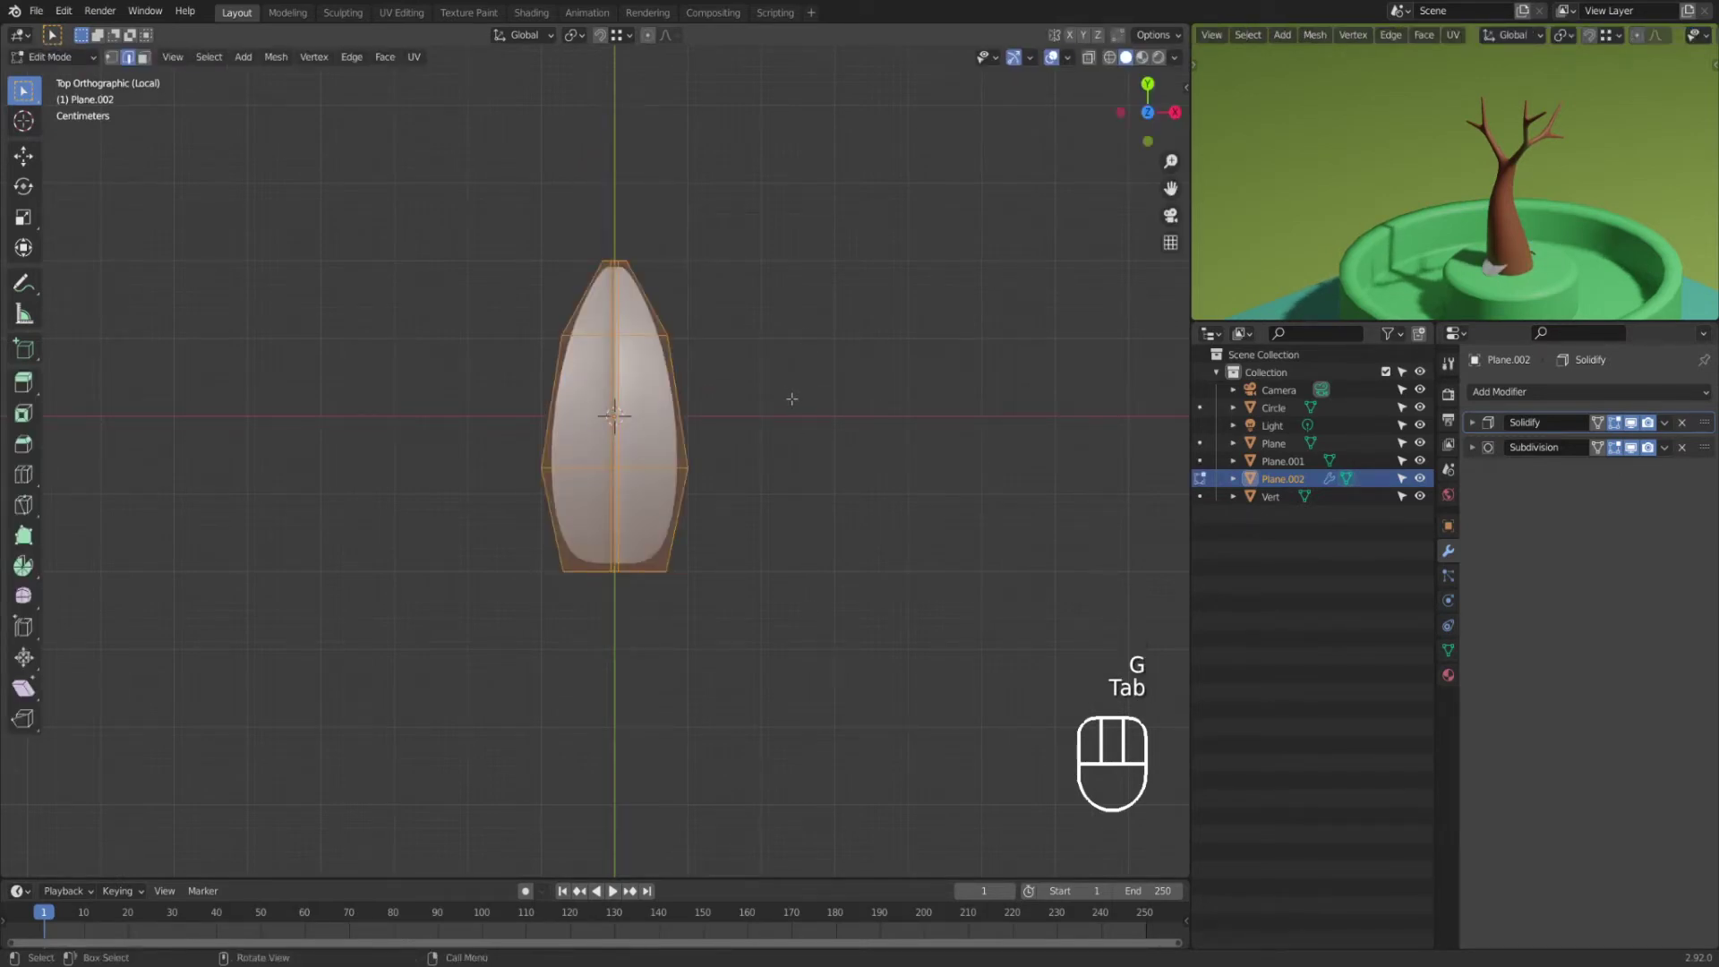
key("g")
key("y")
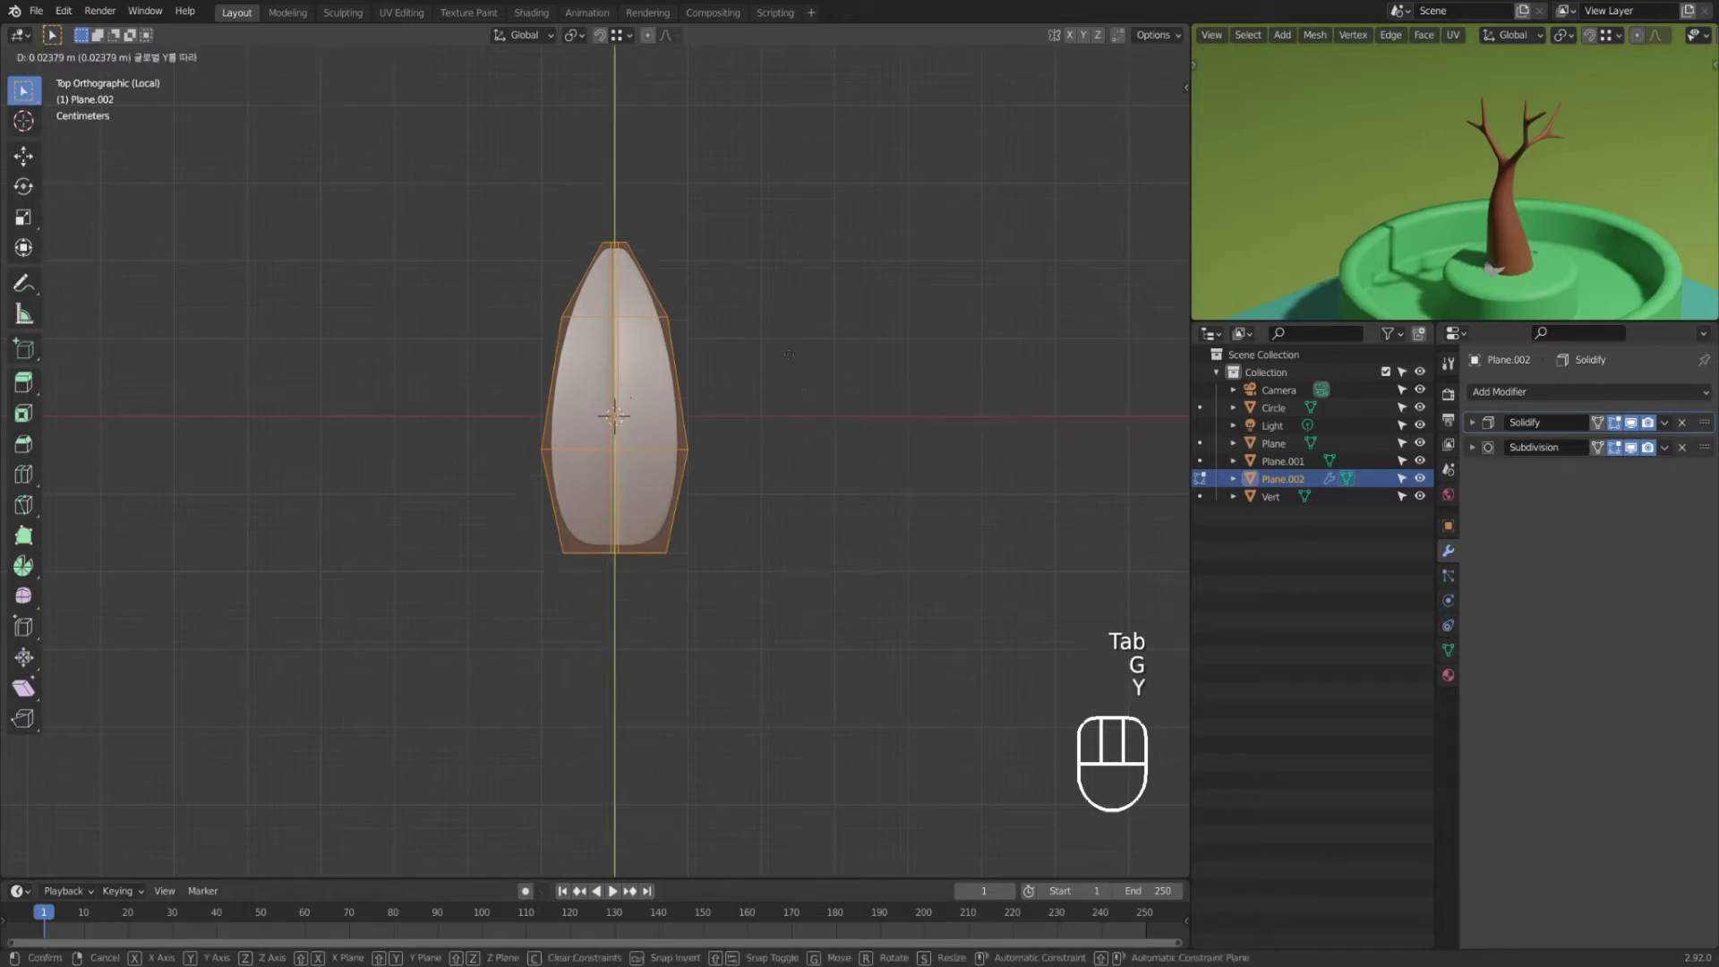
left_click(795, 250)
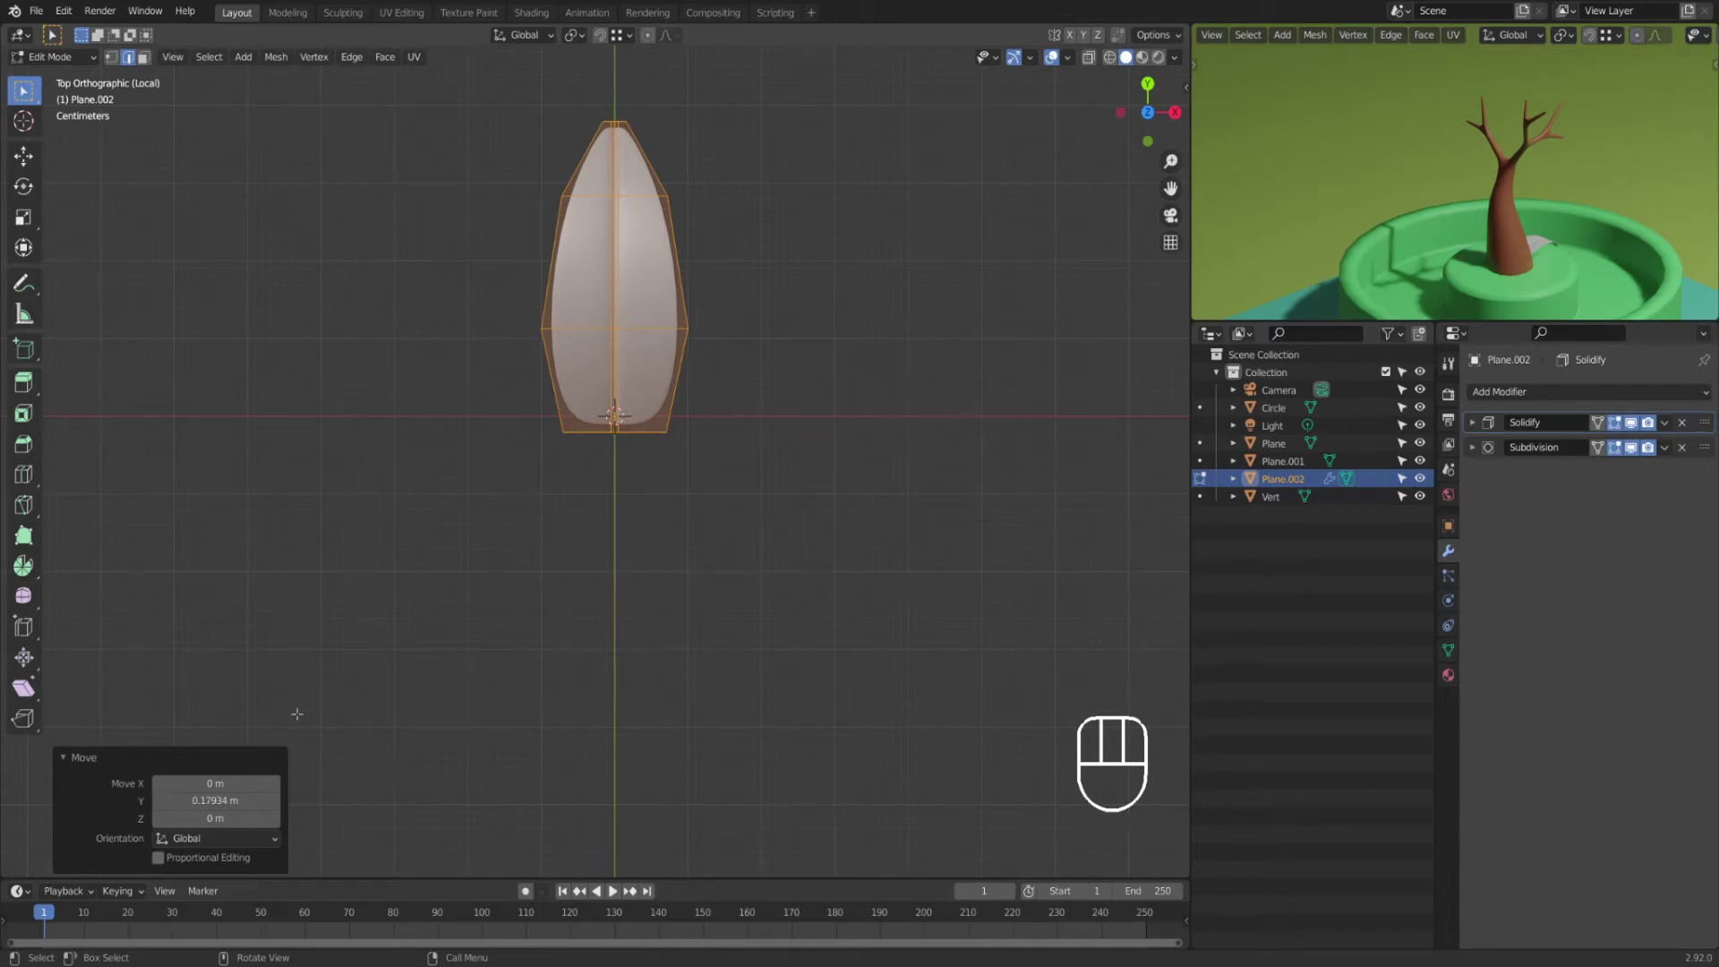
left_click(268, 800)
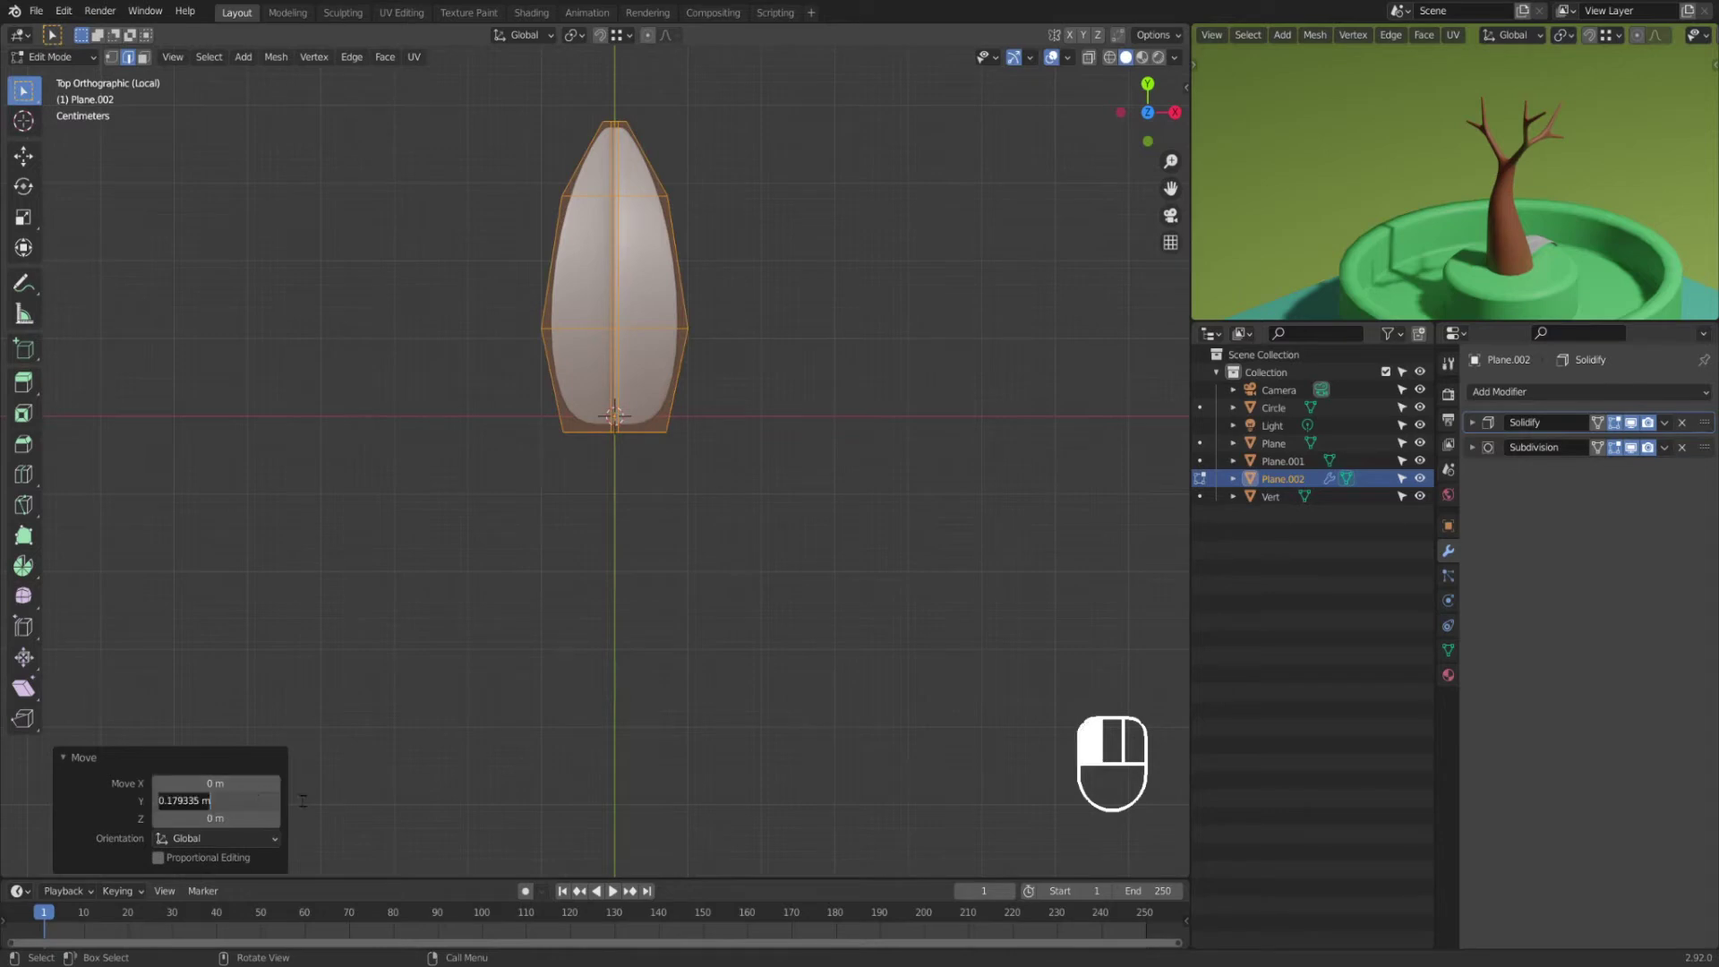
type("0.15")
key("Return")
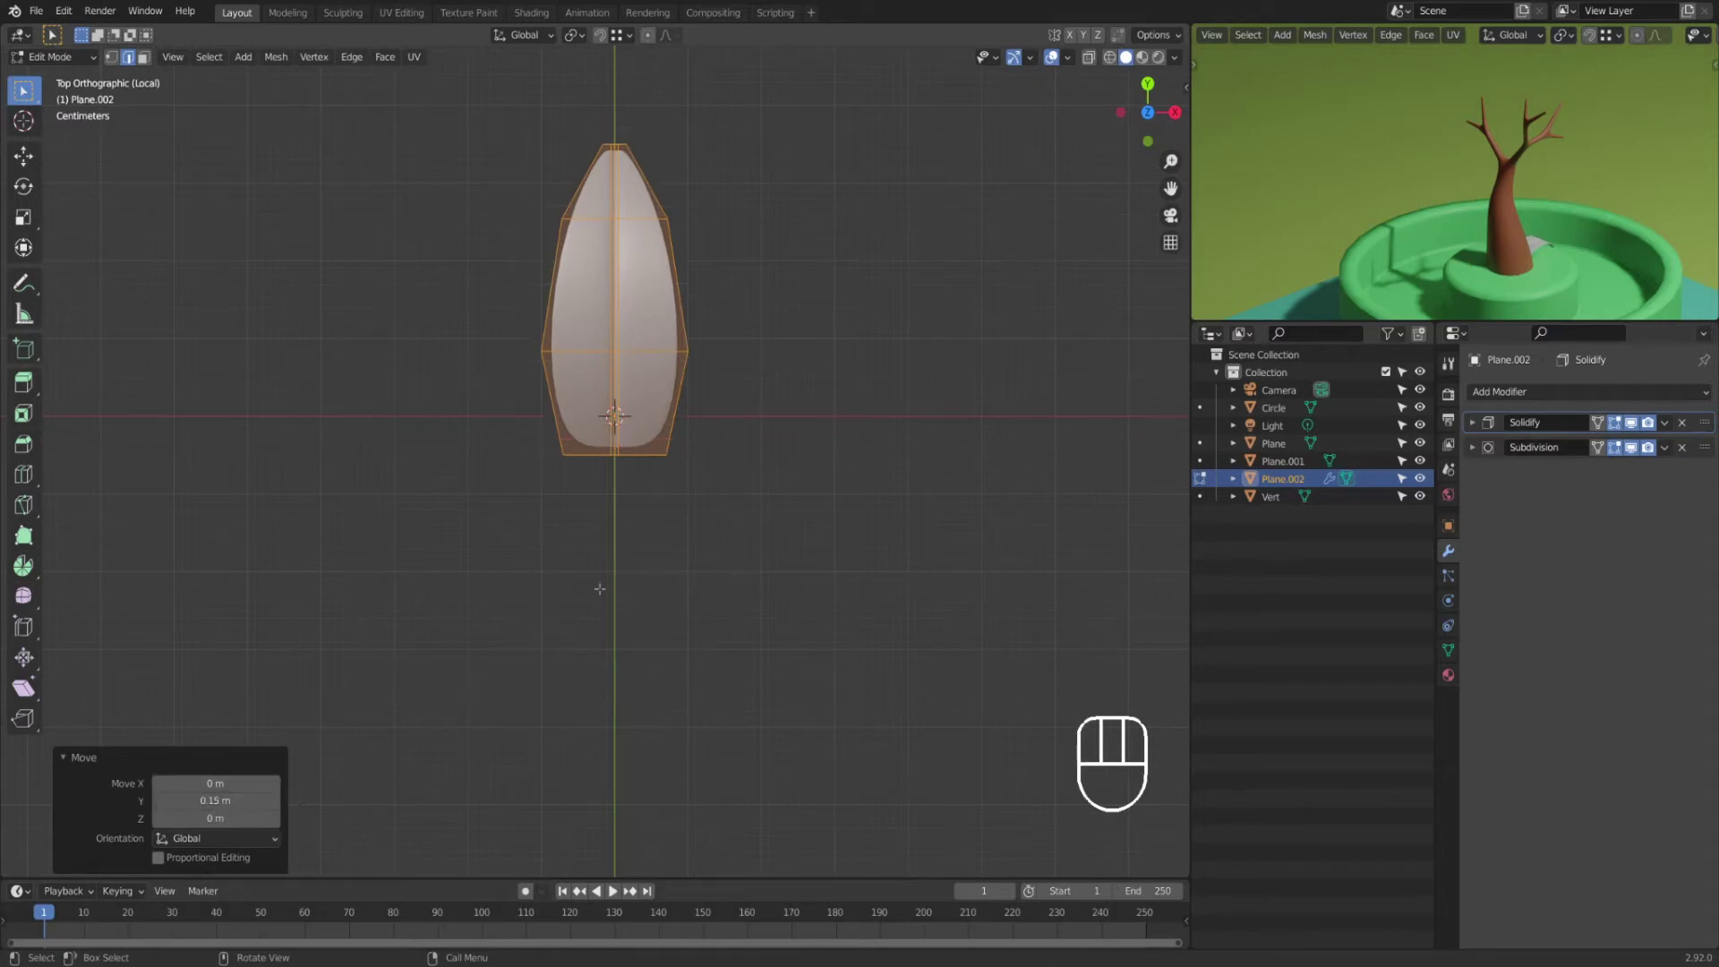
key("Tab")
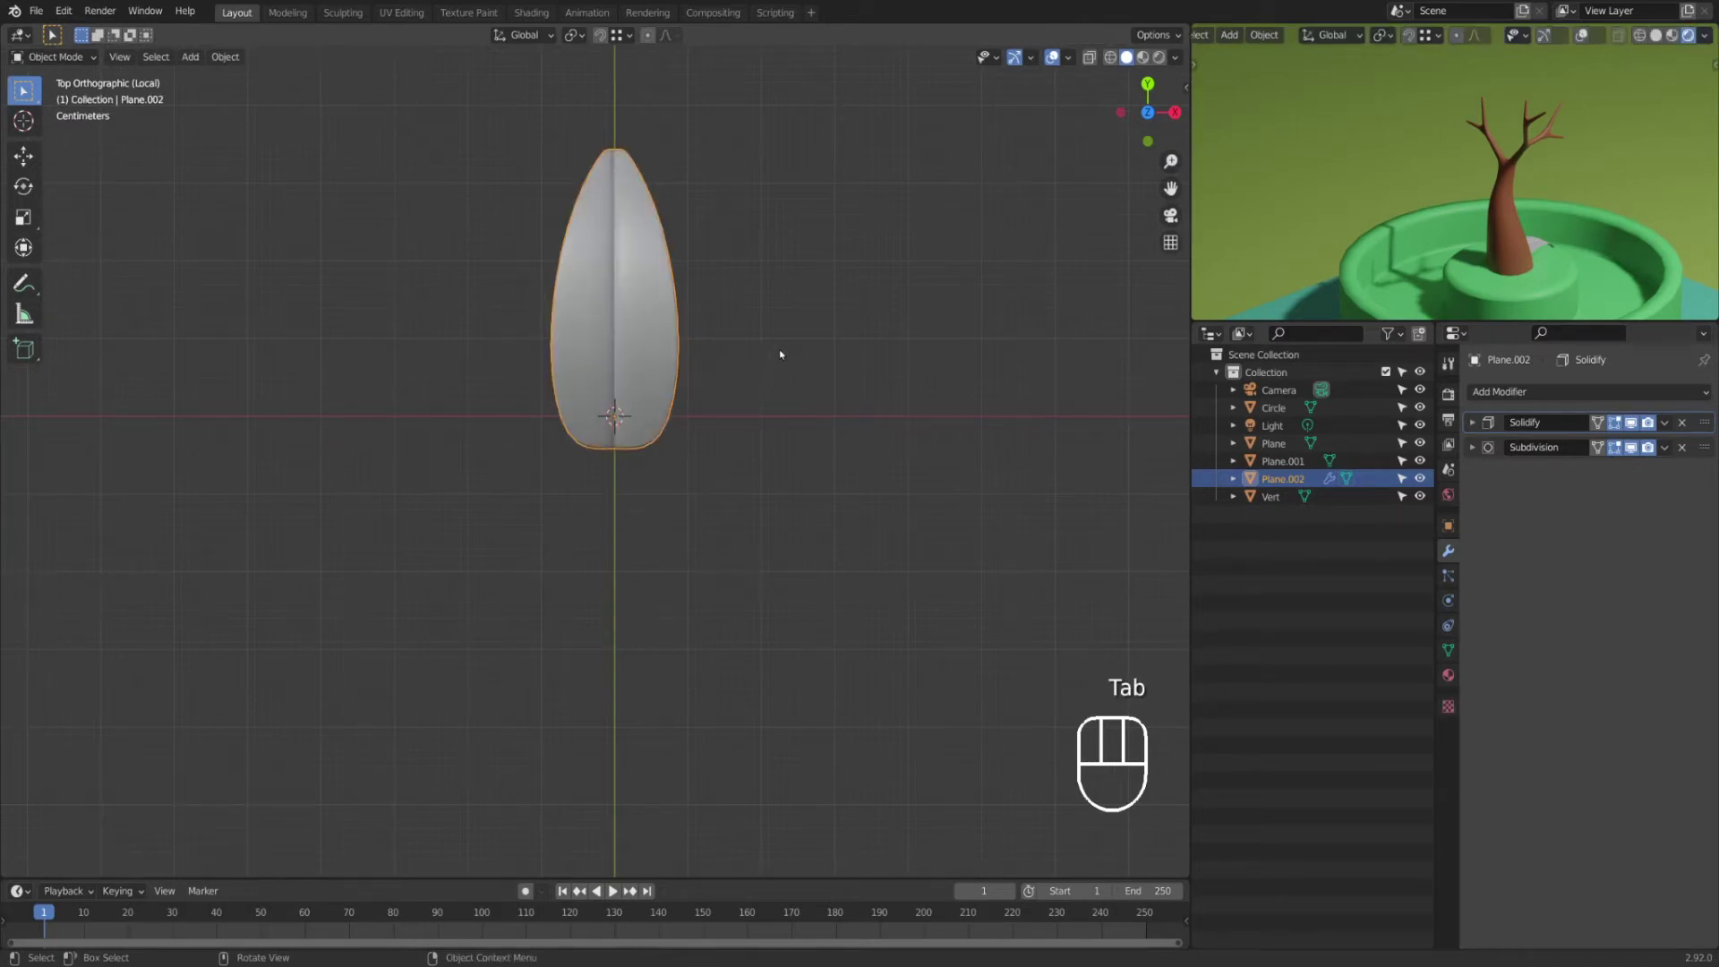
Step: Duplicate the leaf in place and rotate the copy by -120° about Z
key("shift+d")
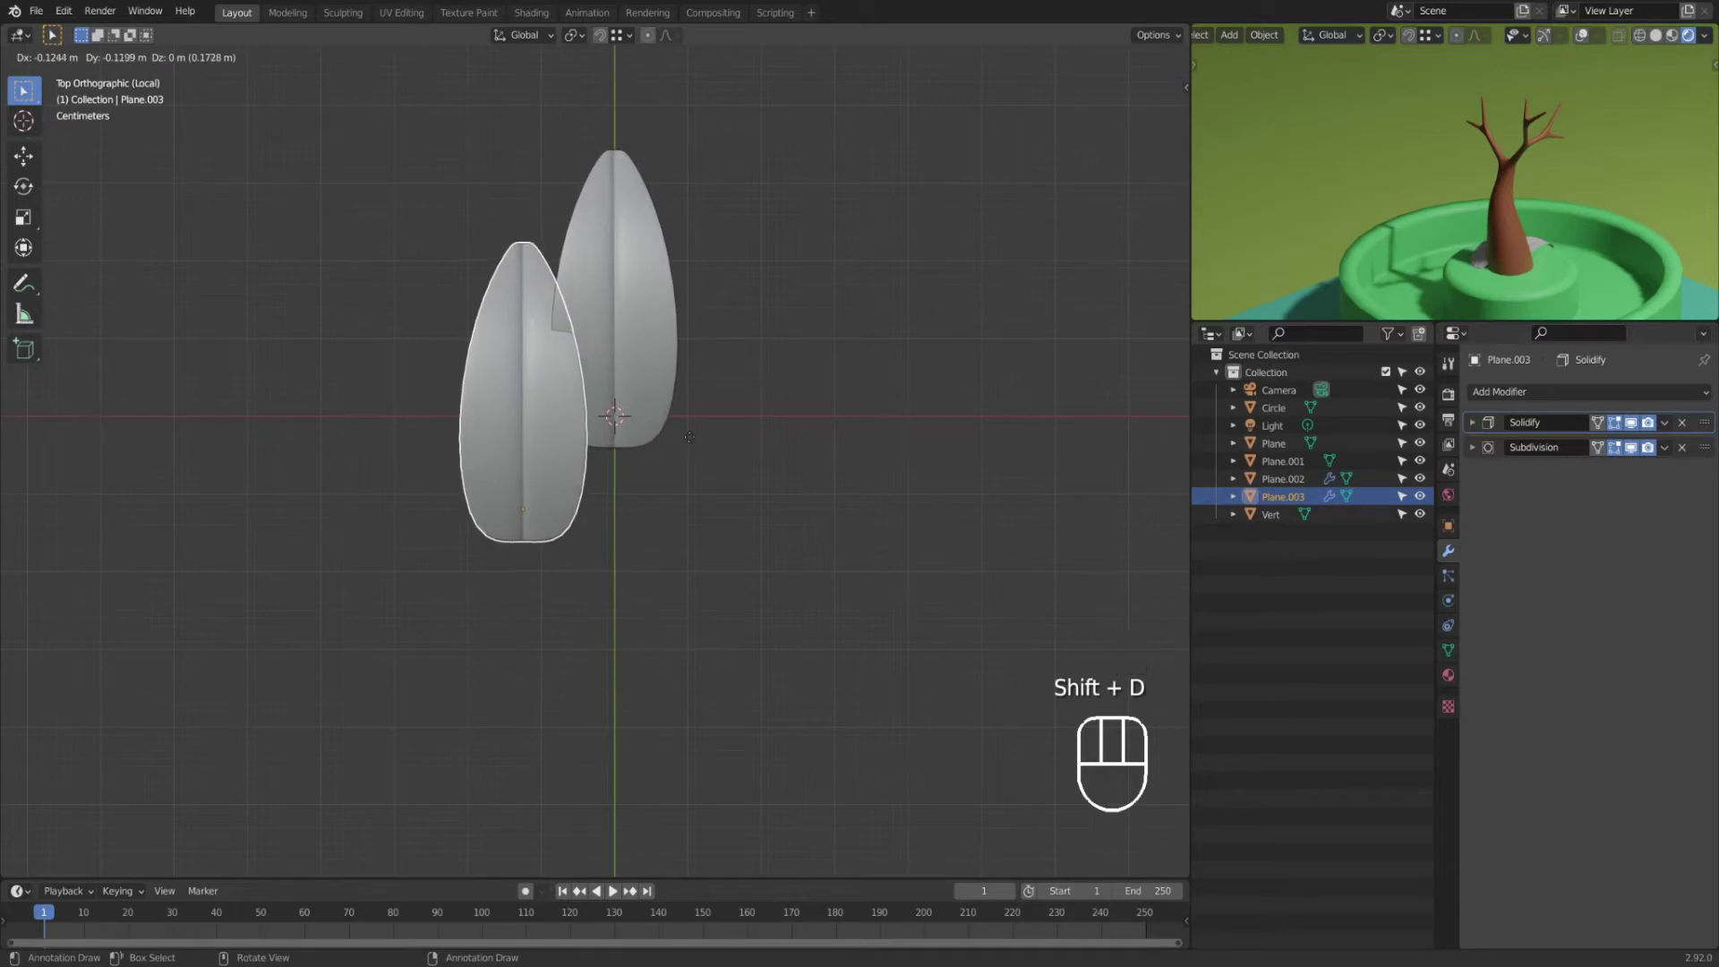
right_click(695, 439)
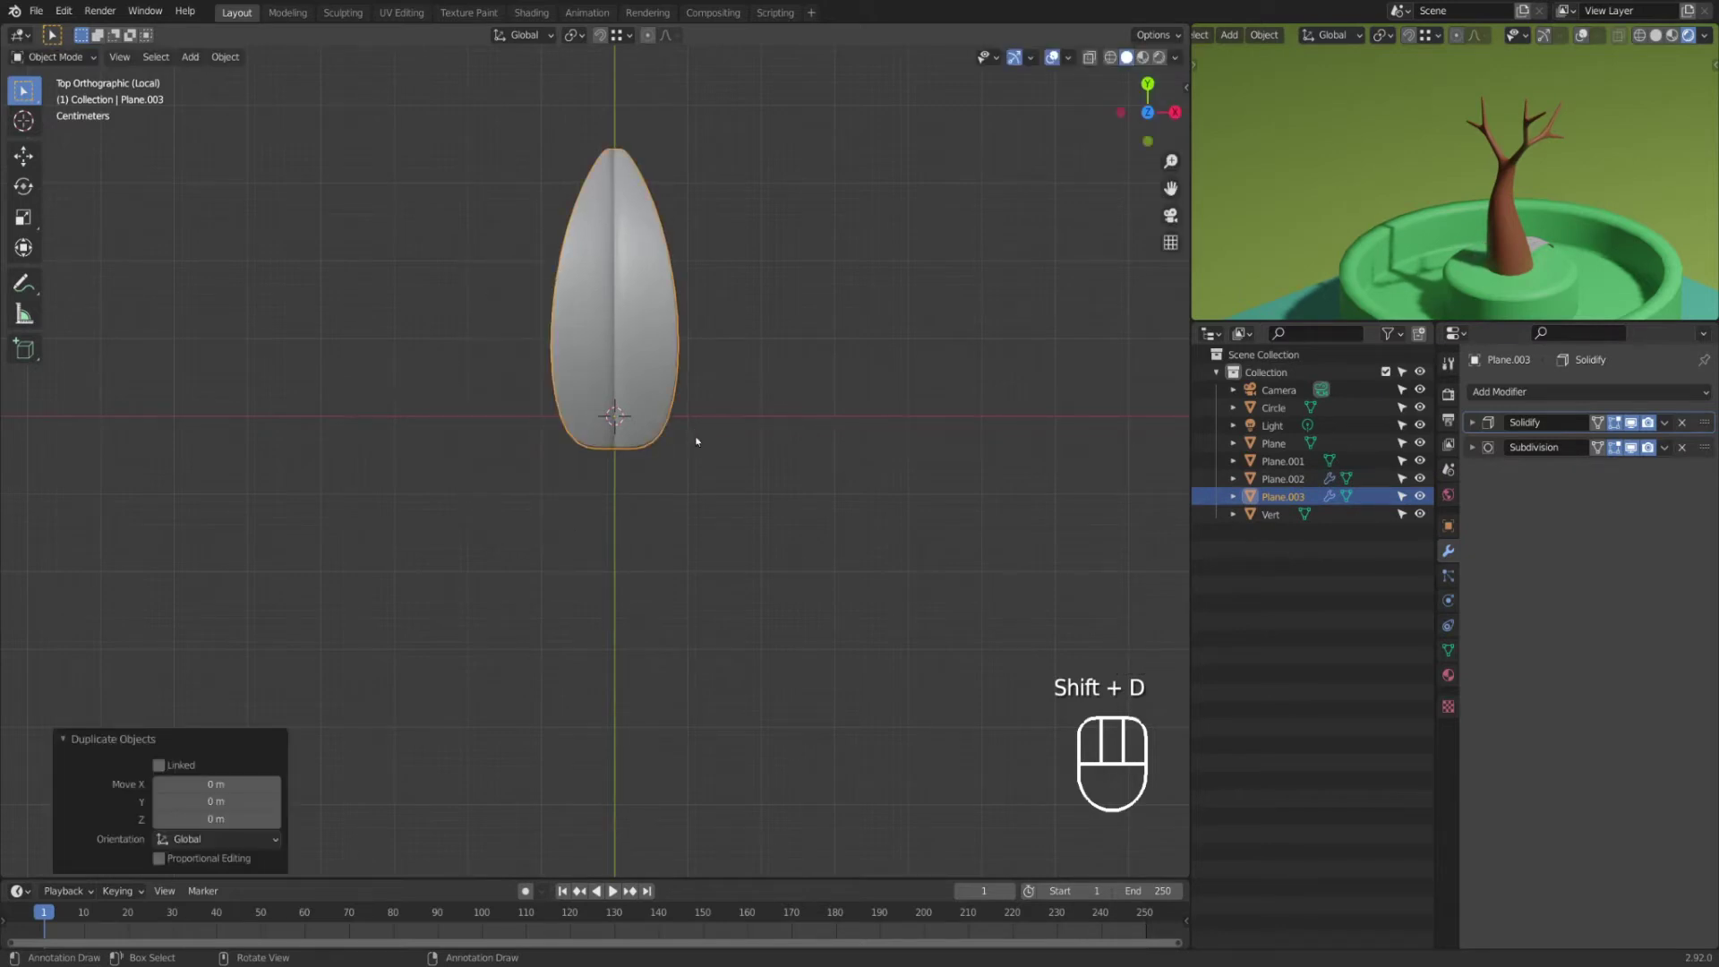
key("r")
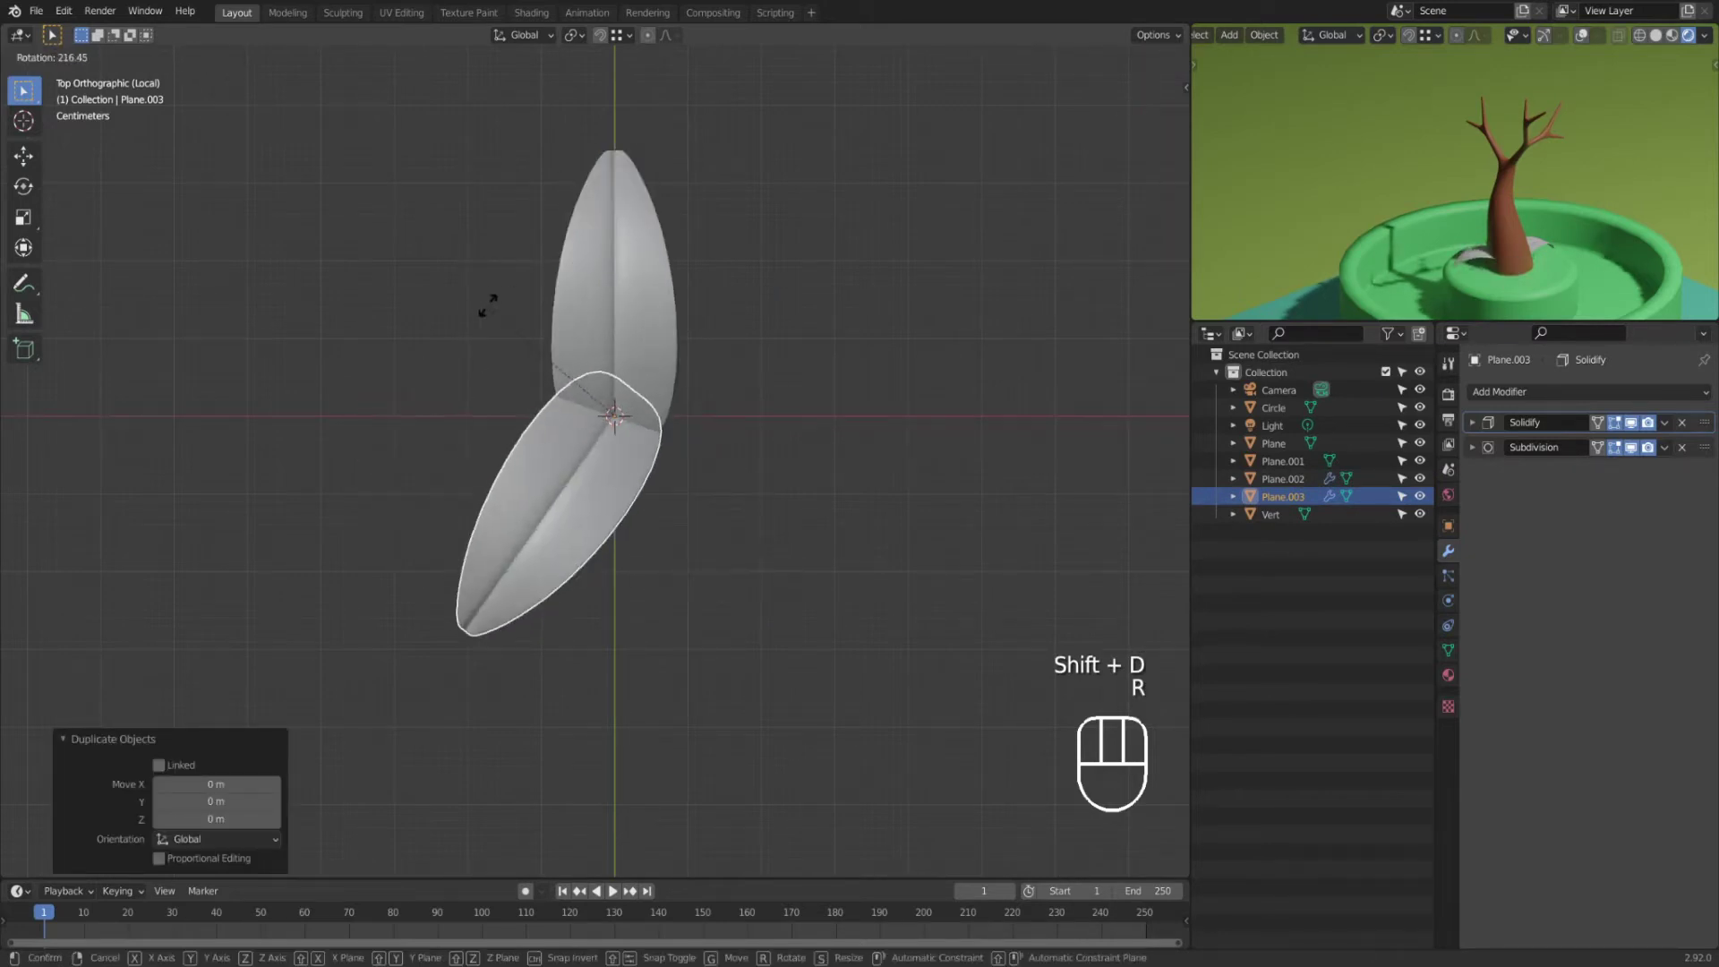
left_click(487, 314)
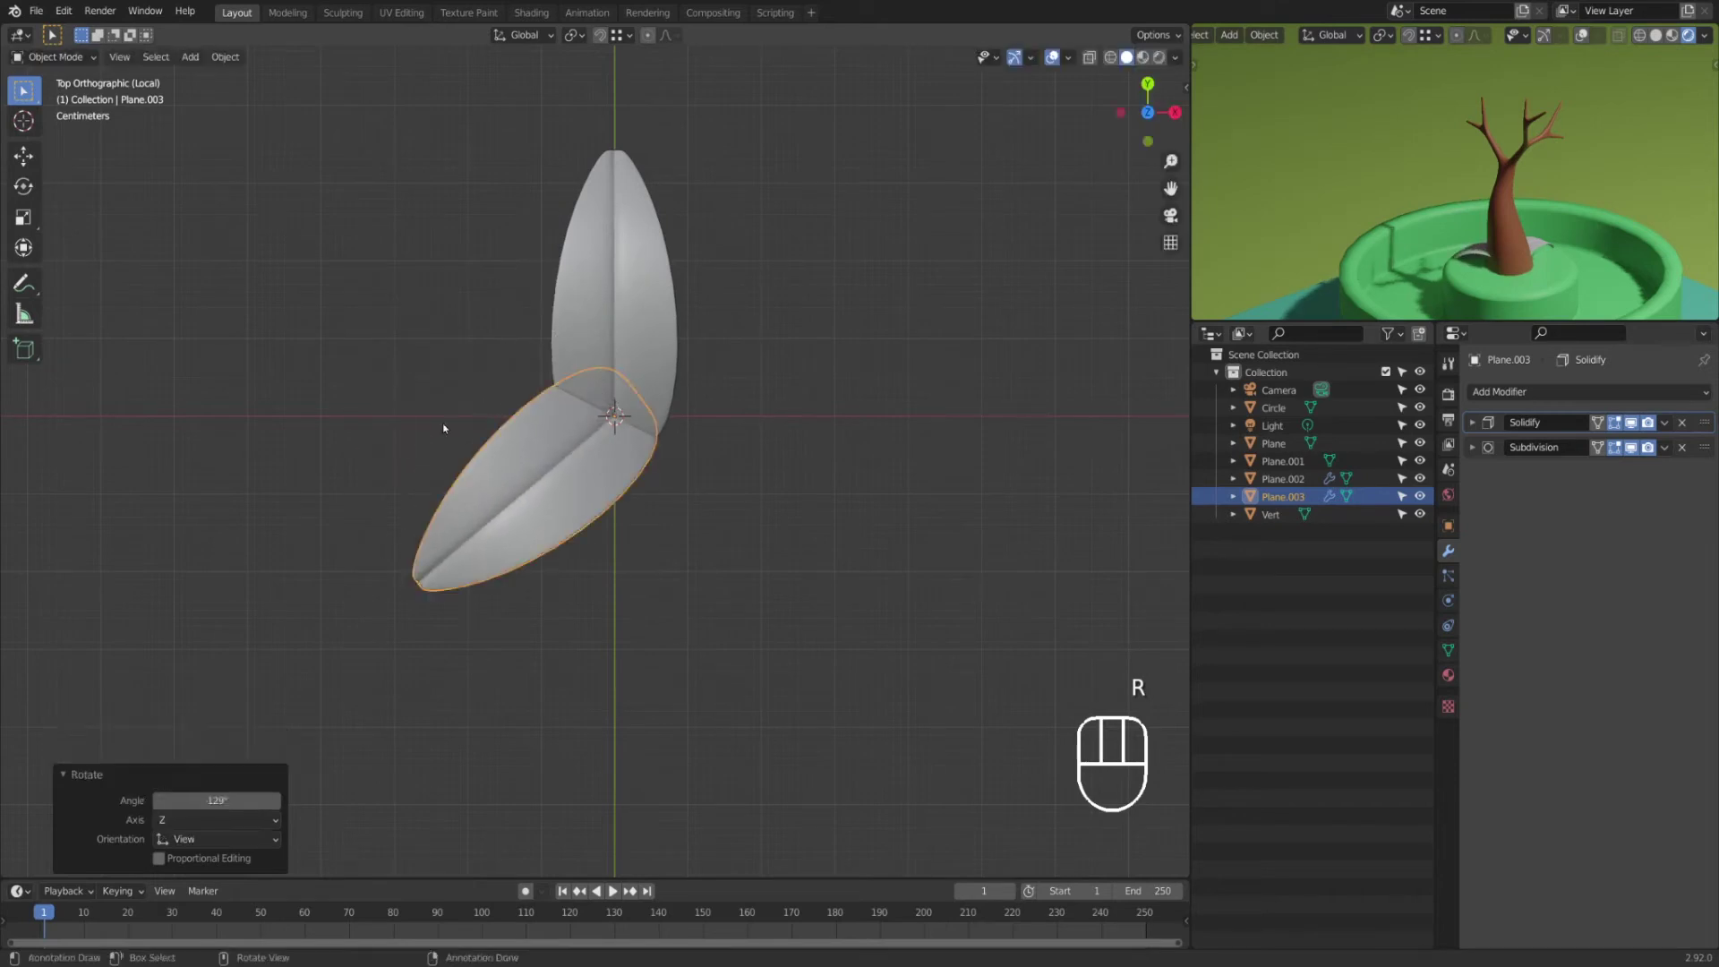
left_click(217, 800)
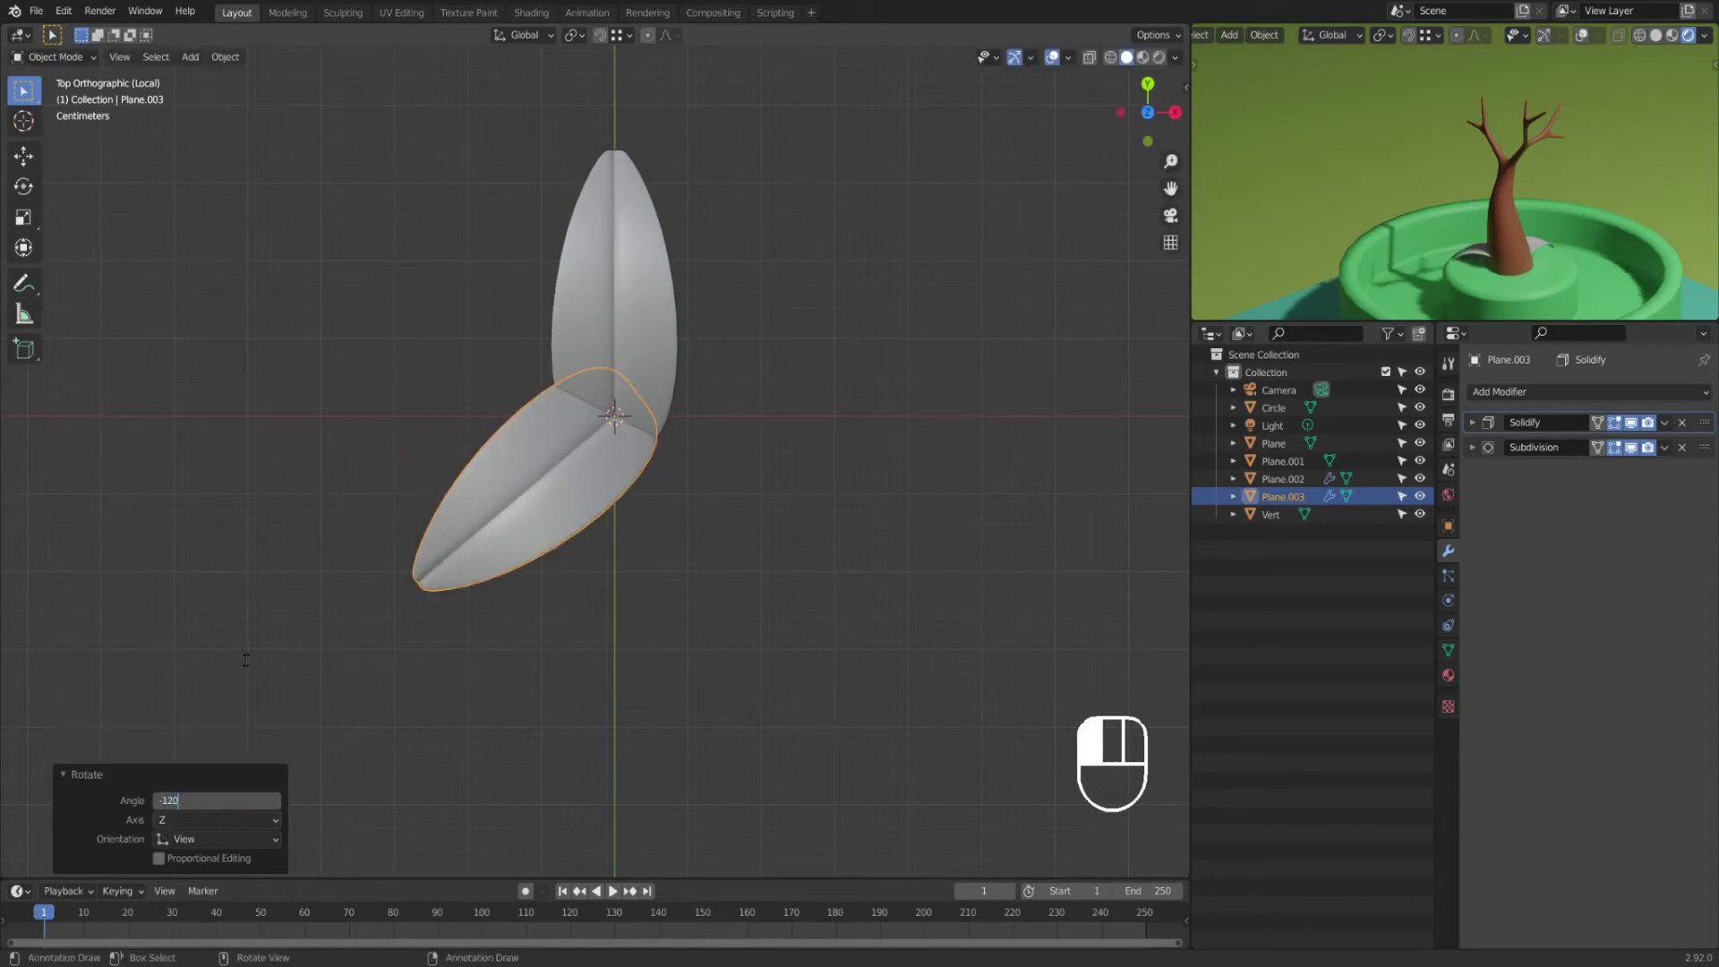
type("-120")
key("Return")
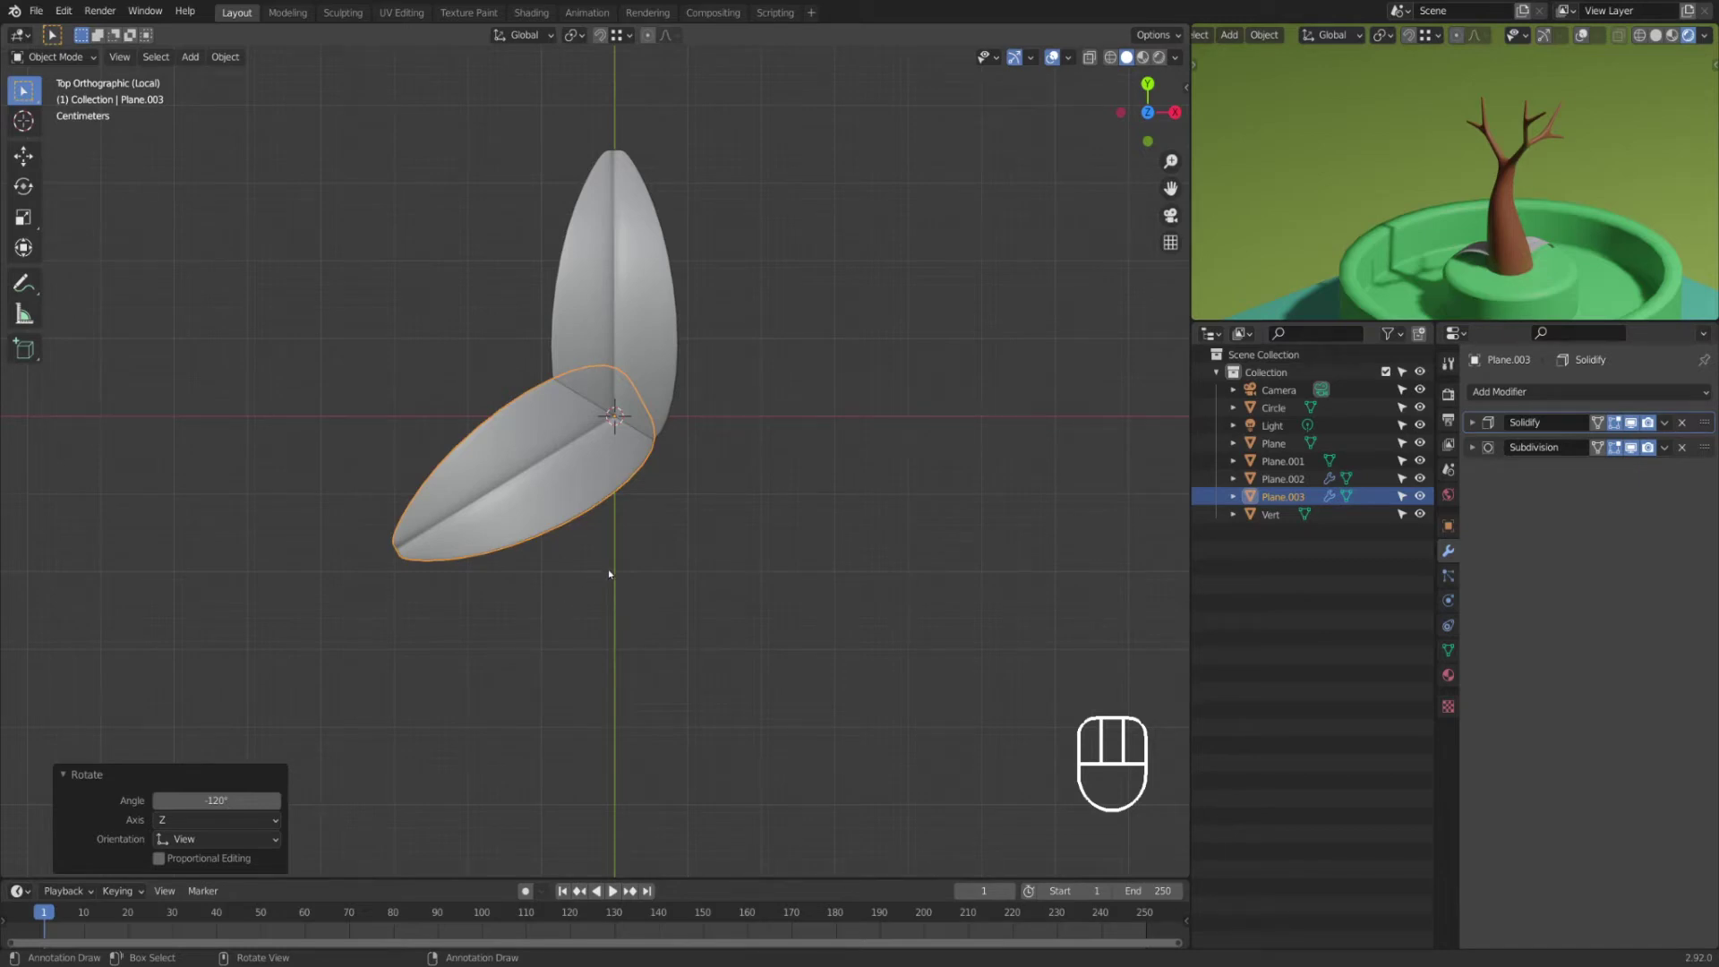
key("shift+d")
key("r")
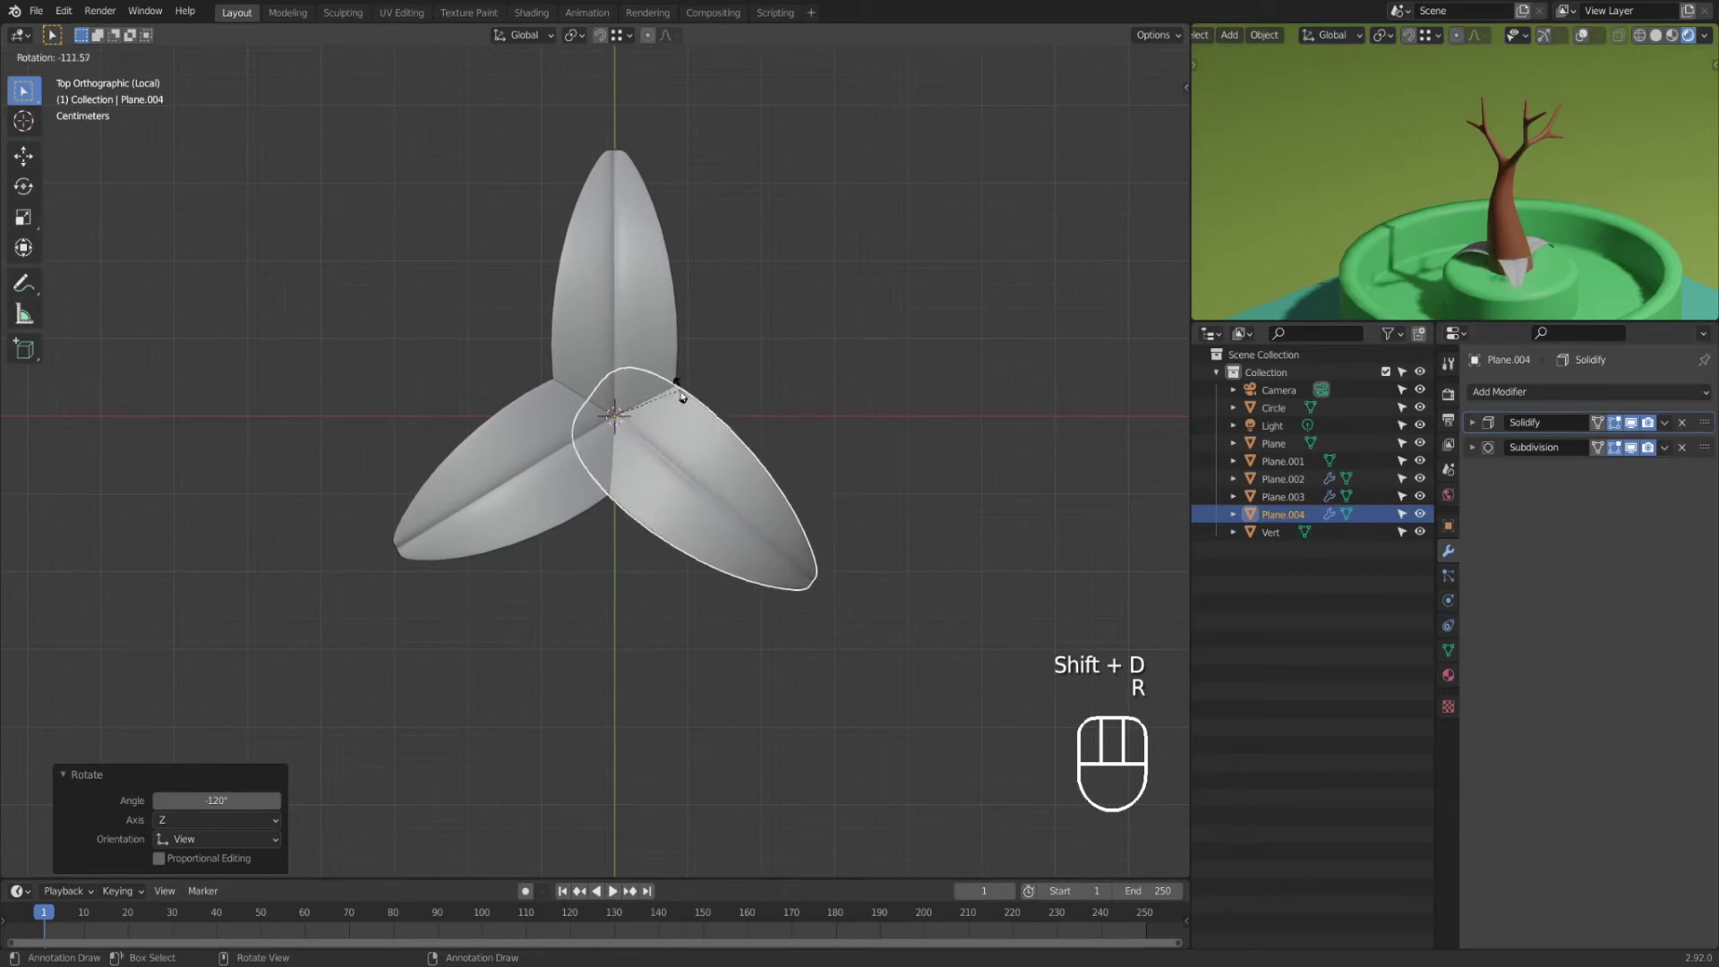
left_click(675, 394)
left_click(224, 795)
key("ctrl+z")
key("ctrl+z")
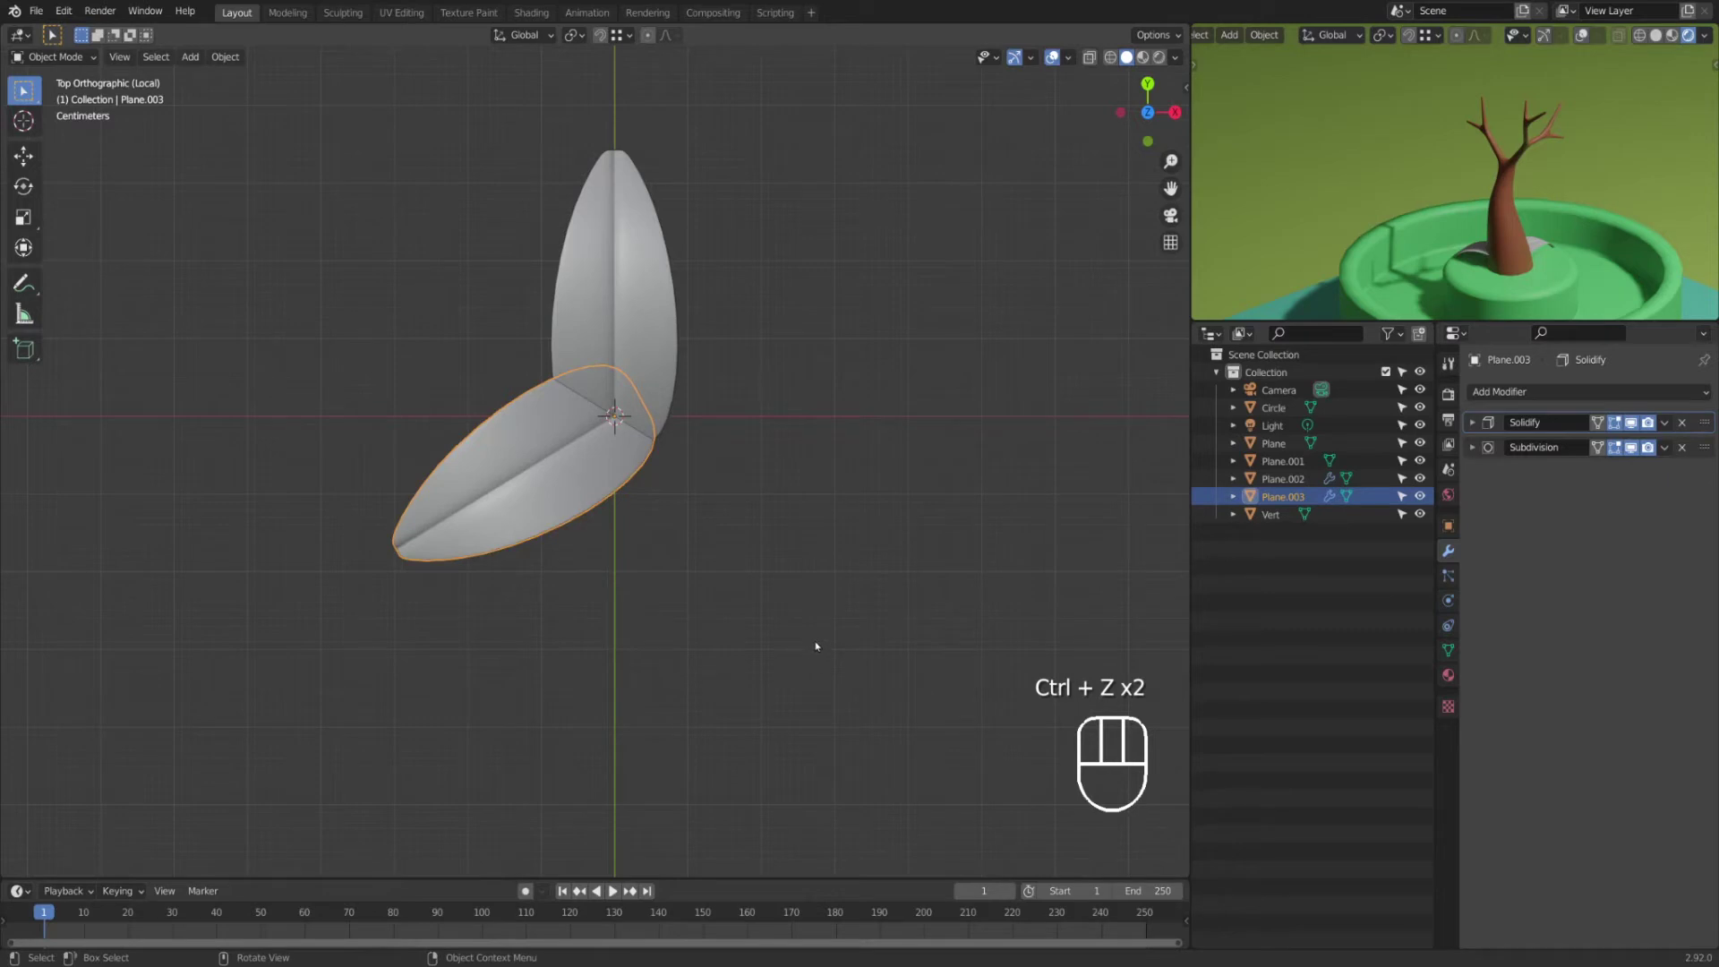
key("r")
key("z")
right_click(817, 434)
Step: Duplicate the rotated leaf in place and turn this third leaf by a further -120° about Z
key("shift+d")
right_click(925, 480)
key("r")
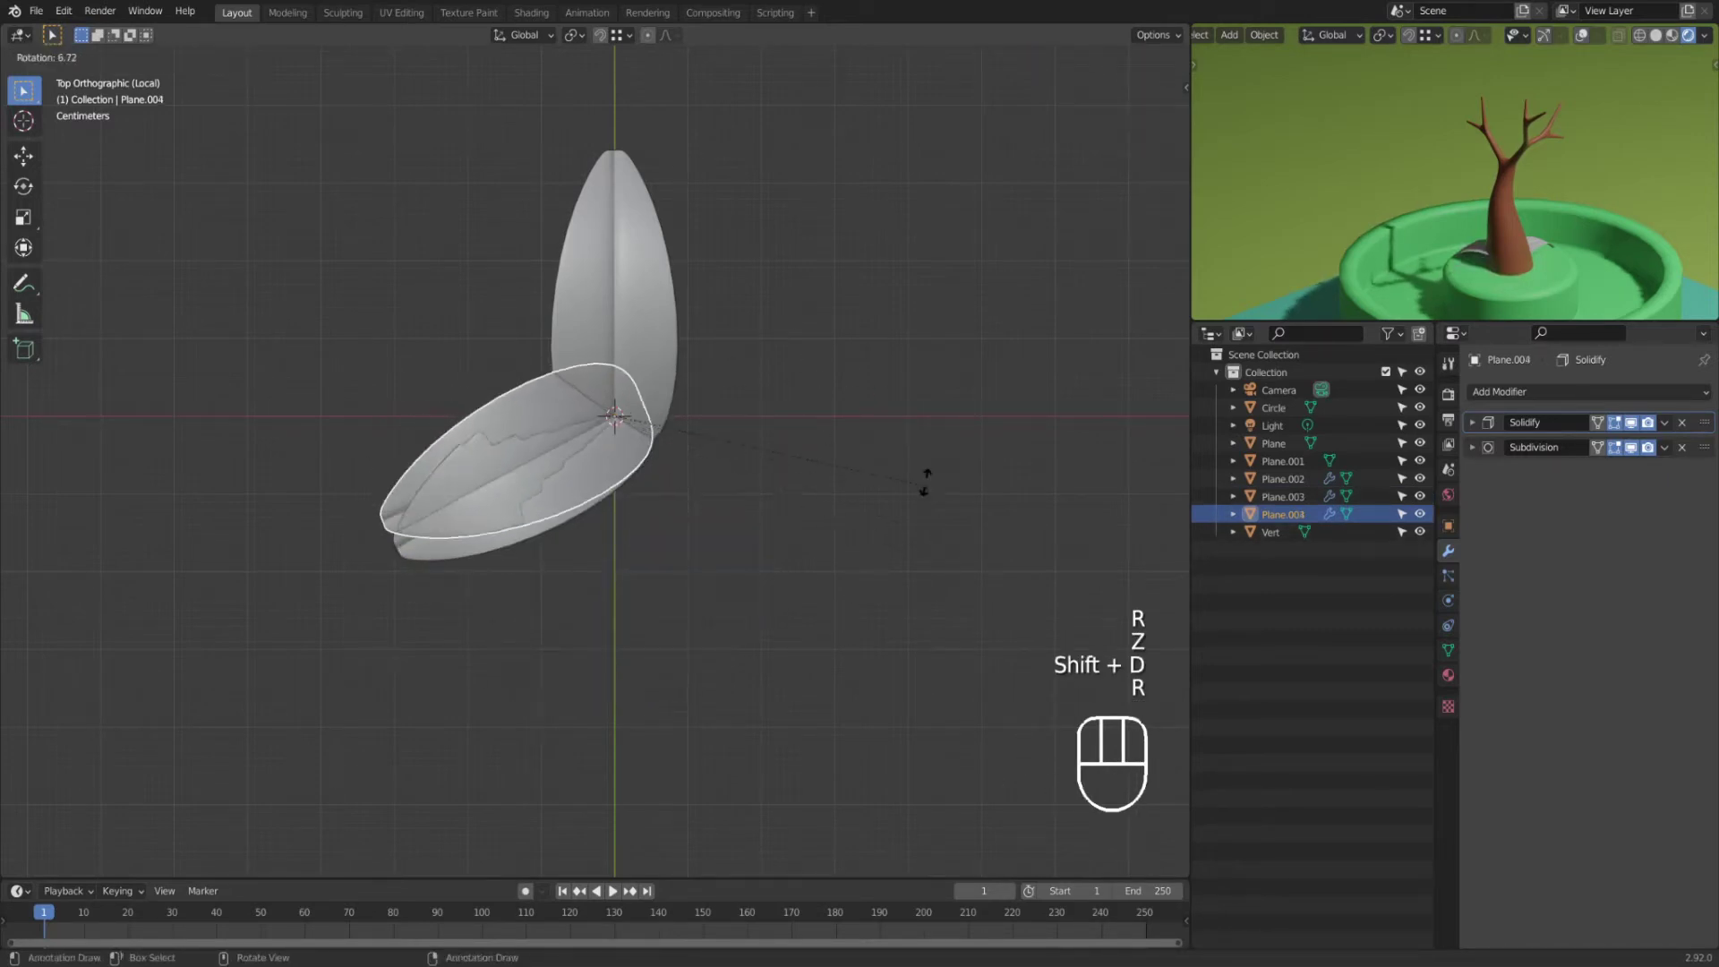
left_click(606, 330)
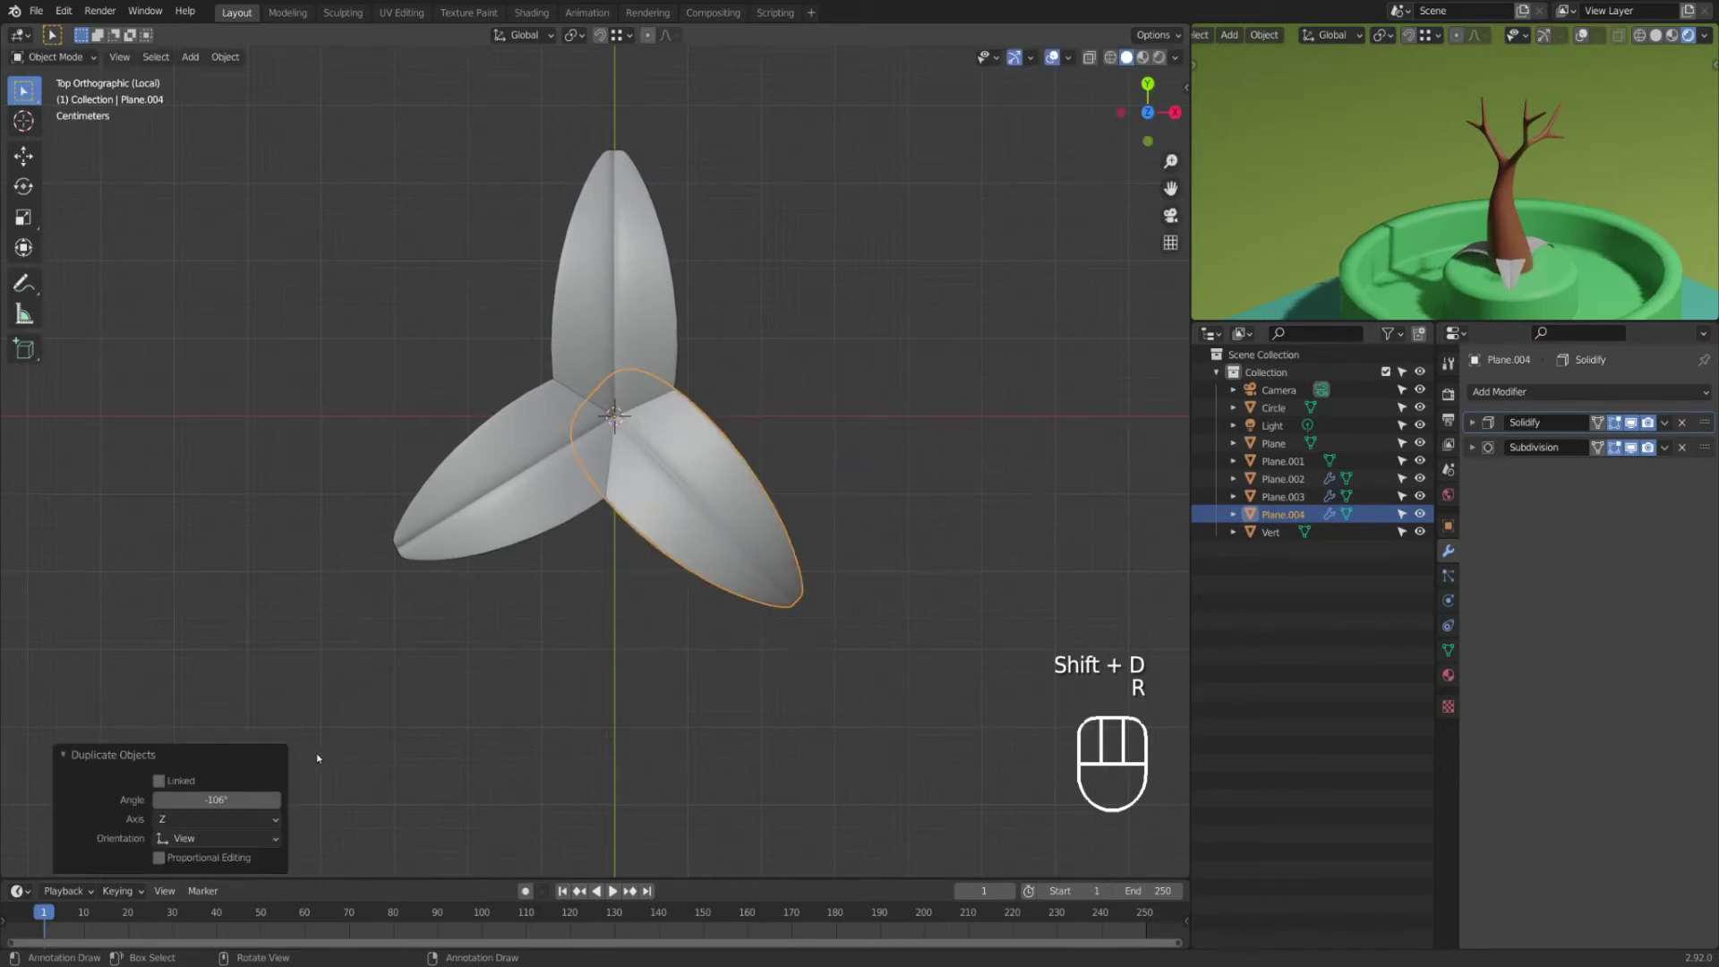
left_click(235, 797)
type("-120")
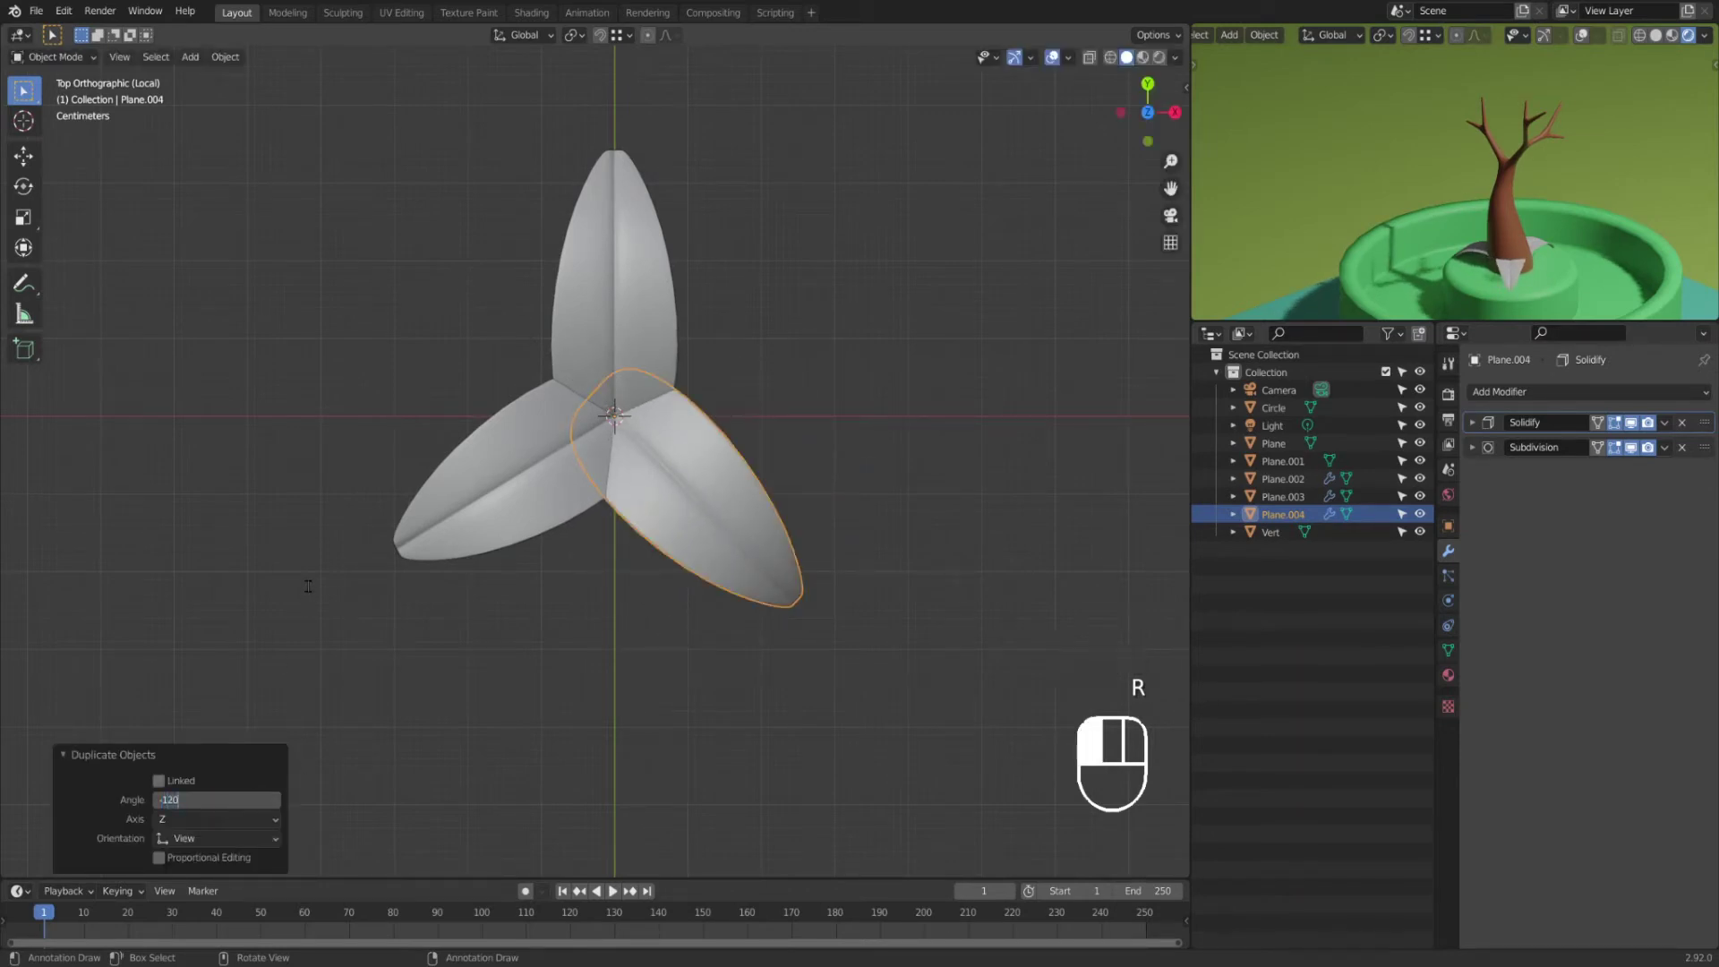
key("Return")
Step: Select all three leaves and join them into a single object
left_click(729, 606)
middle_click_drag(728, 606, 744, 472)
left_click(446, 549)
left_click(445, 550, "shift")
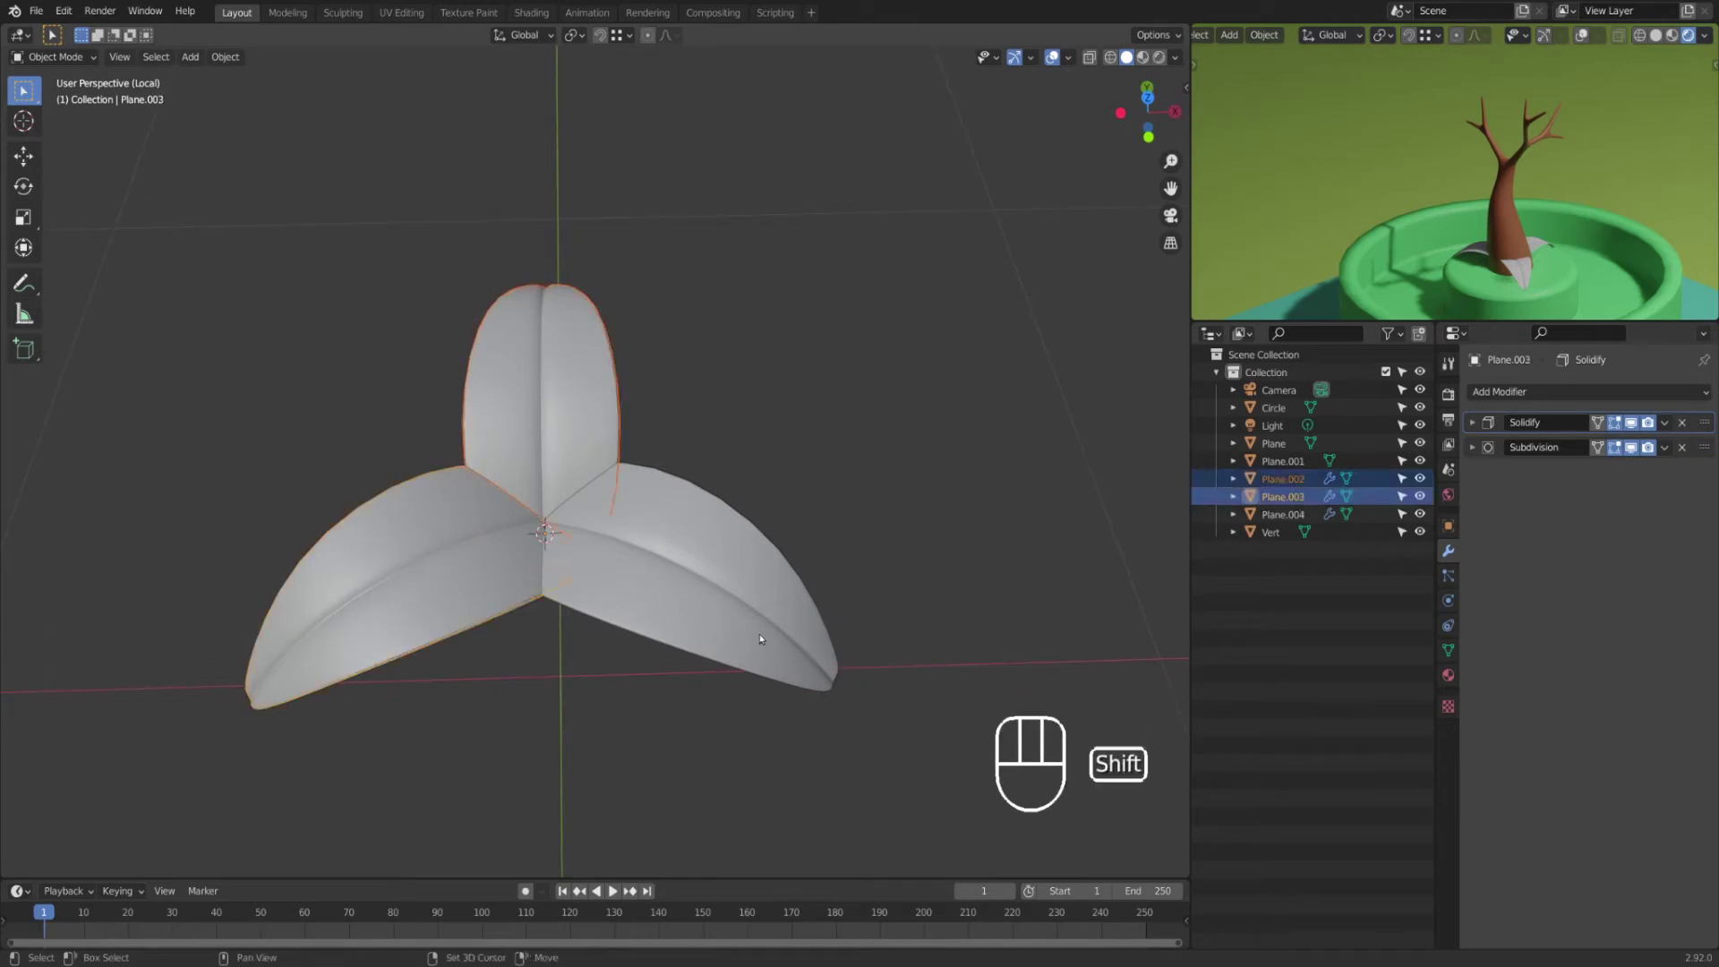
left_click(758, 596, "shift")
key("ctrl+j")
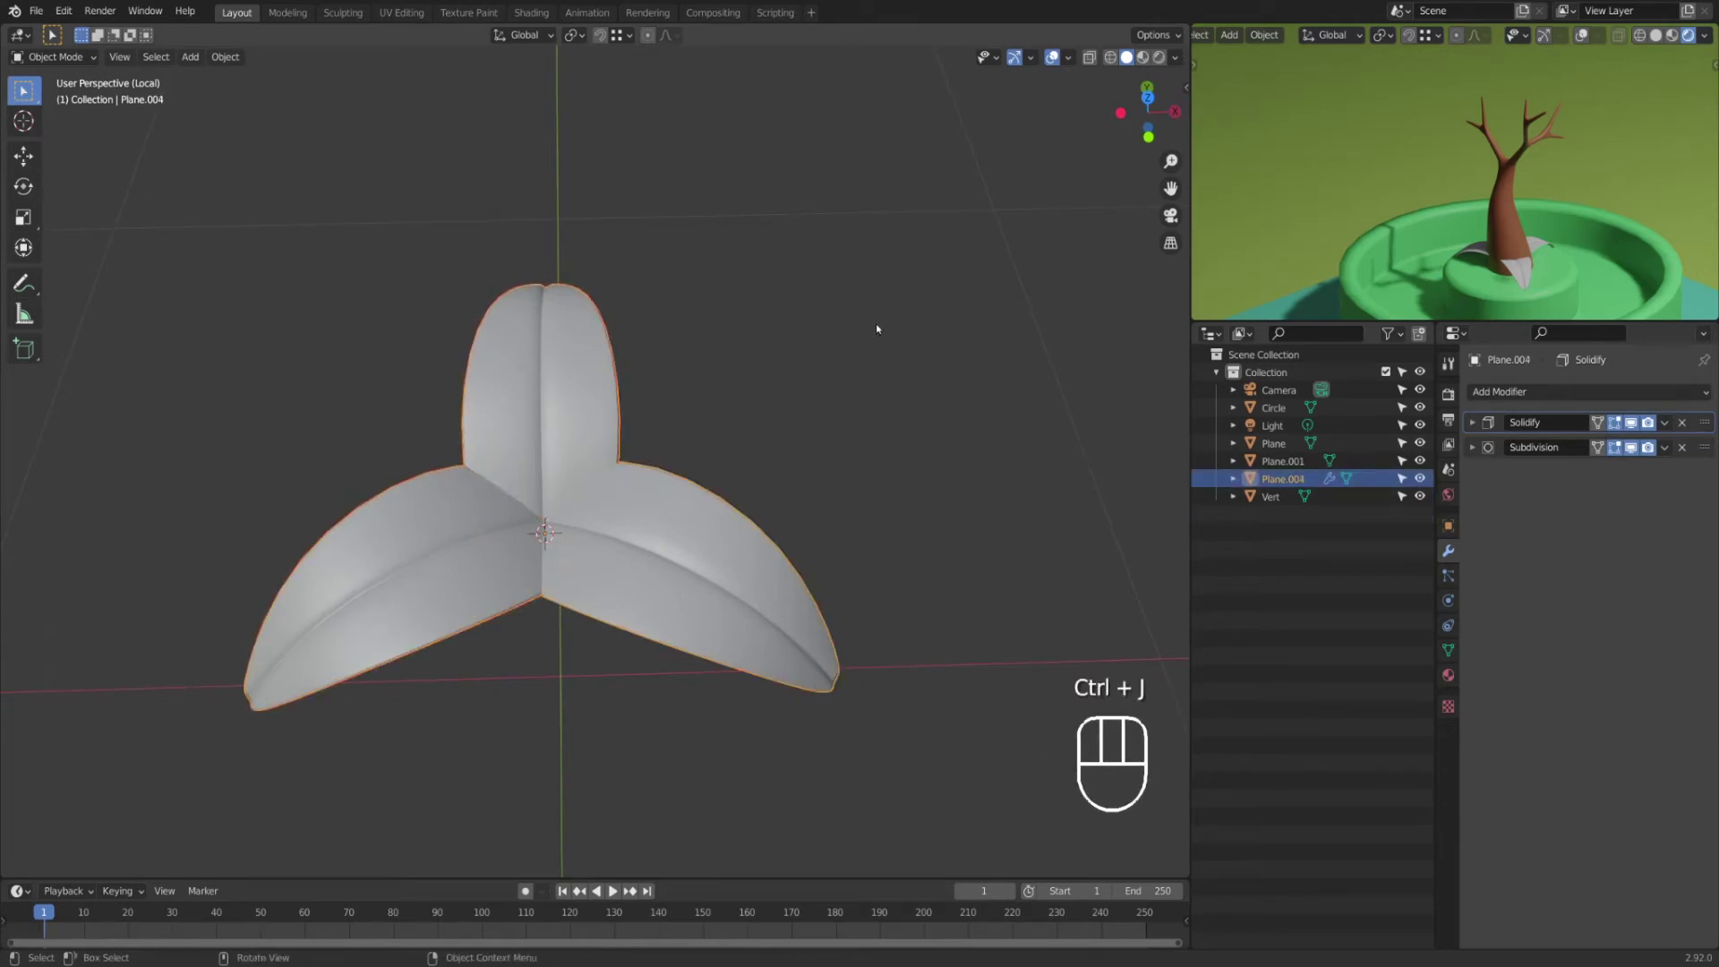
key("ctrl+z")
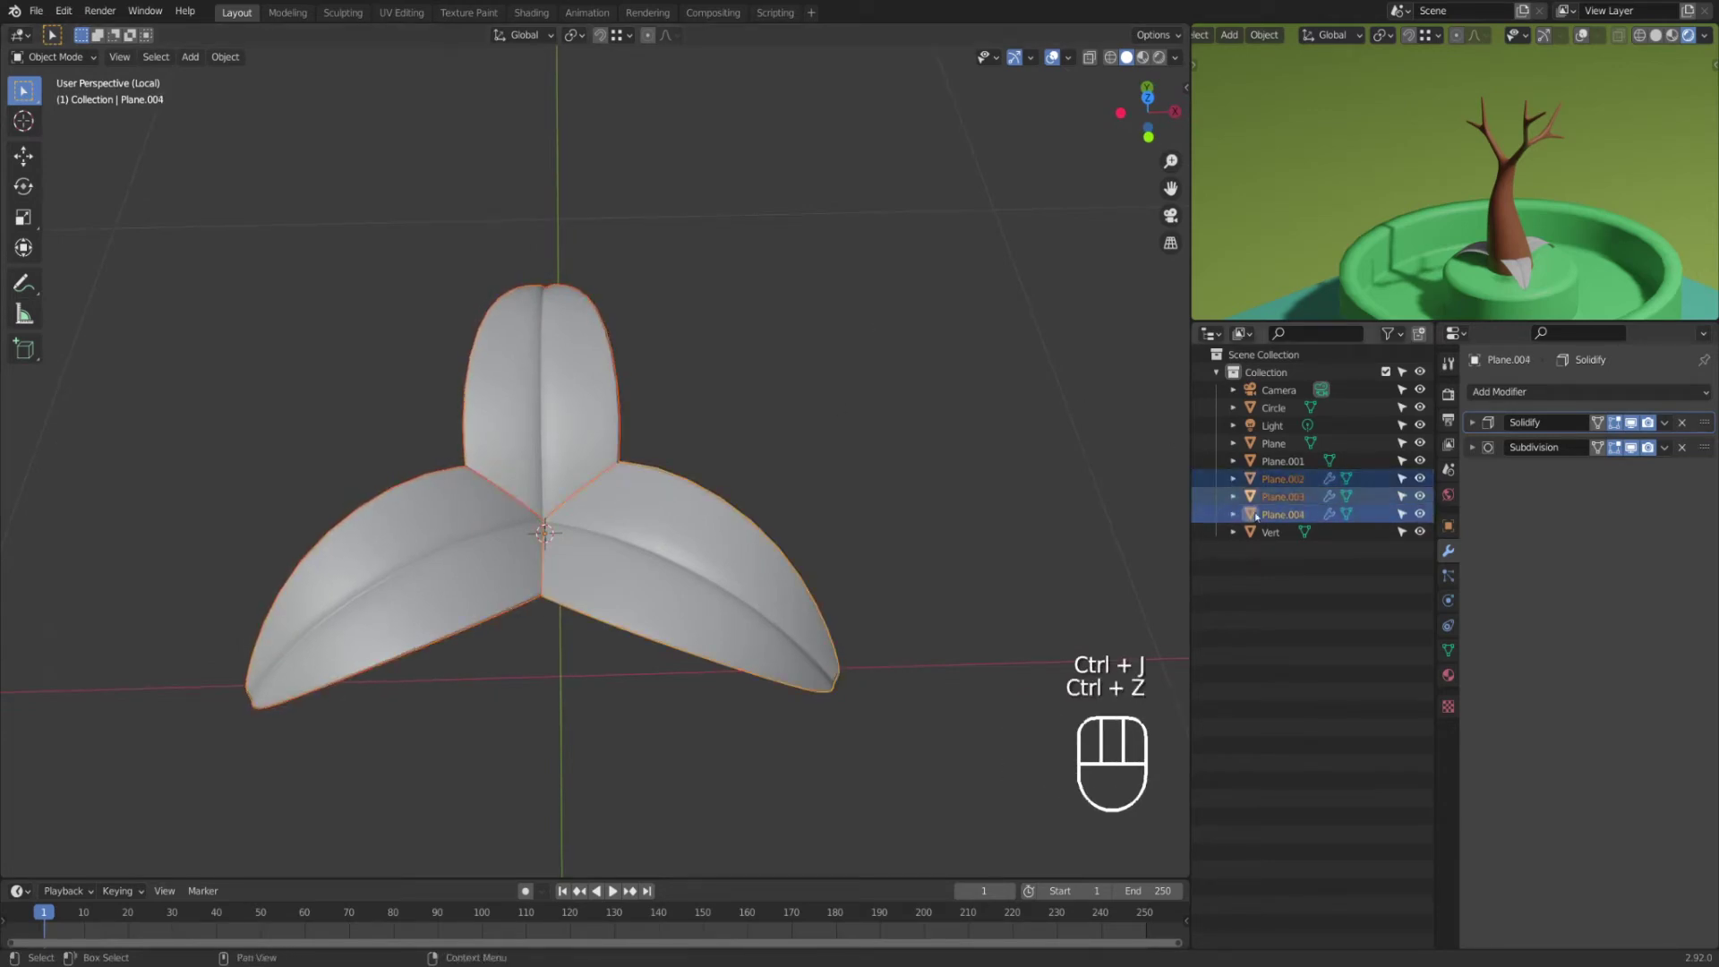
key("ctrl+j")
Step: Check the joined leaf cluster's mesh in Edit Mode and return to Object Mode
left_click(802, 445)
left_click(574, 424)
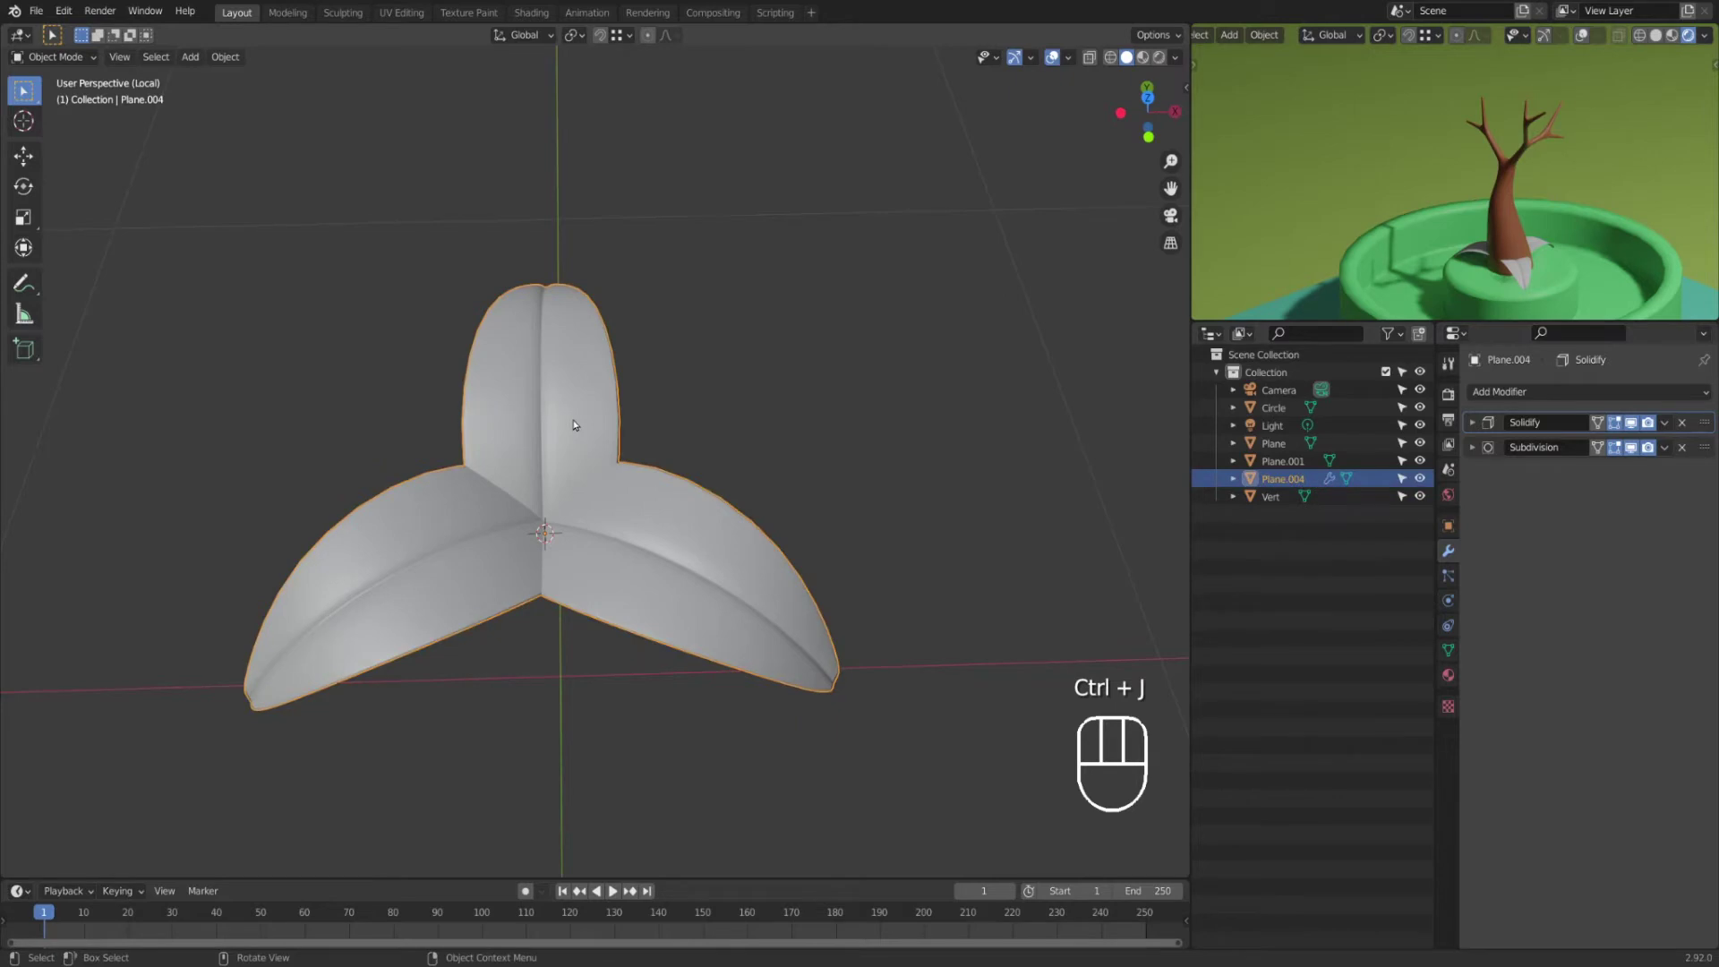
key("Tab")
key("alt+a")
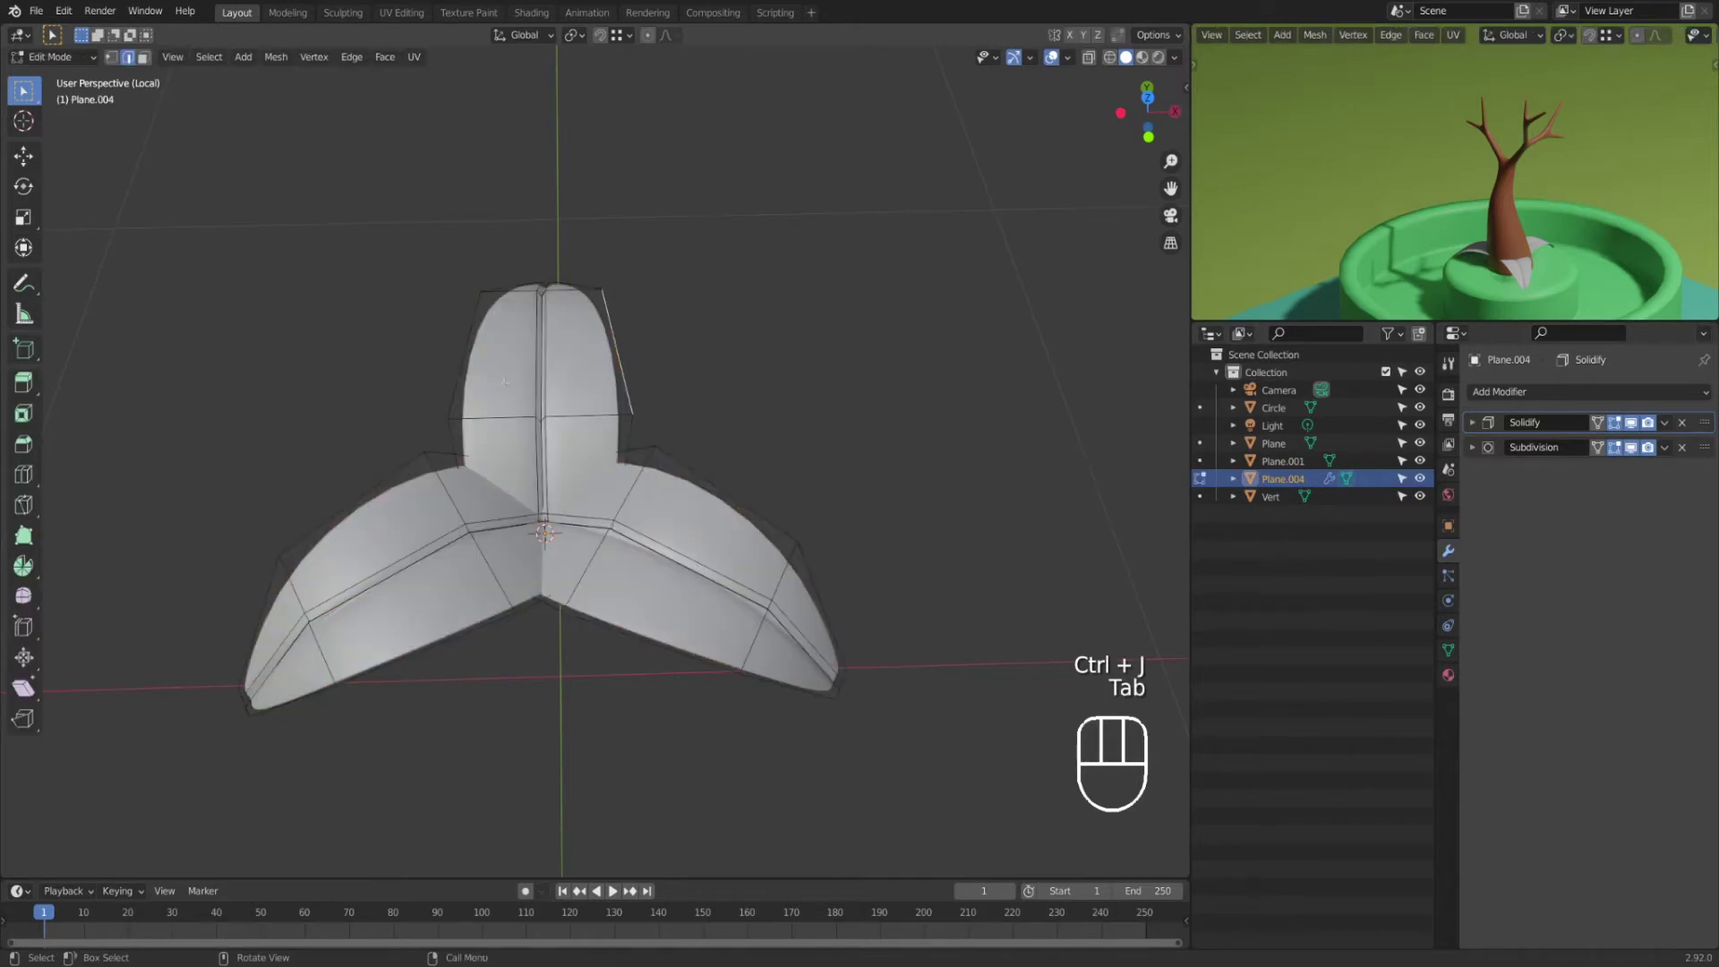
left_click(340, 513)
key("Tab")
mouse_move(755, 436)
middle_mouse_down()
mouse_move(776, 392)
mouse_move(756, 346)
mouse_move(683, 373)
mouse_move(735, 457)
mouse_move(683, 483)
mouse_move(716, 466)
mouse_move(726, 335)
mouse_move(748, 441)
middle_mouse_up()
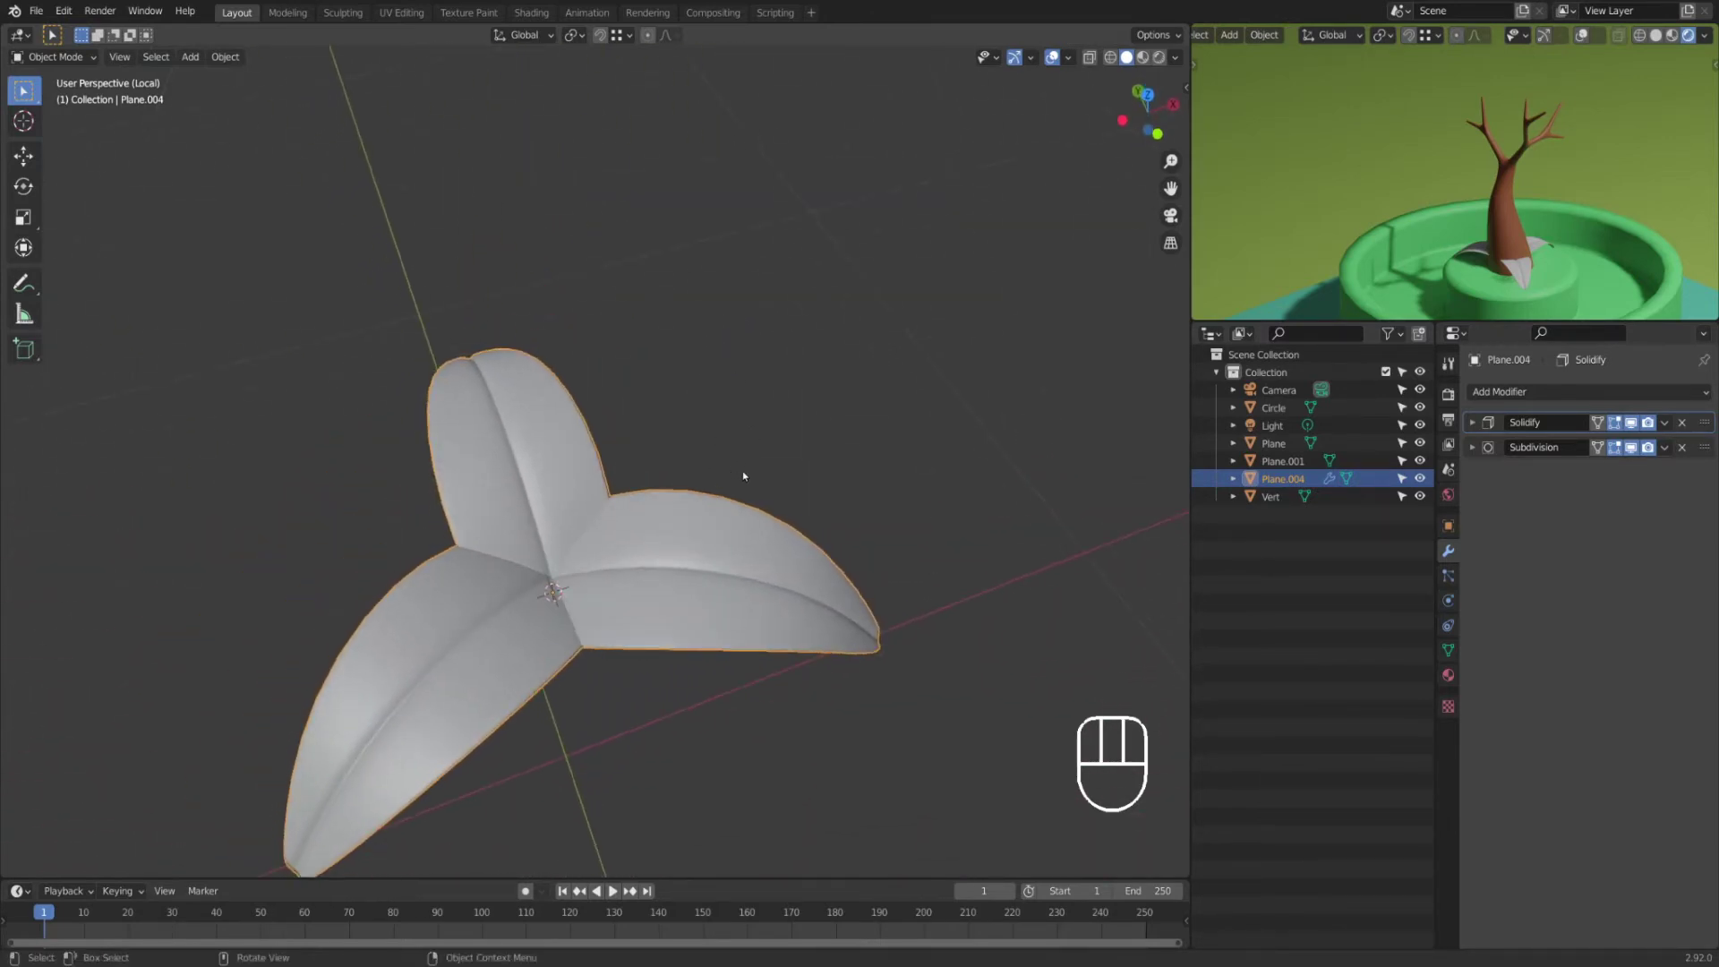
Step: Duplicate the three-leaf cluster and raise the copy about 0.036 m along Z
key("shift+d")
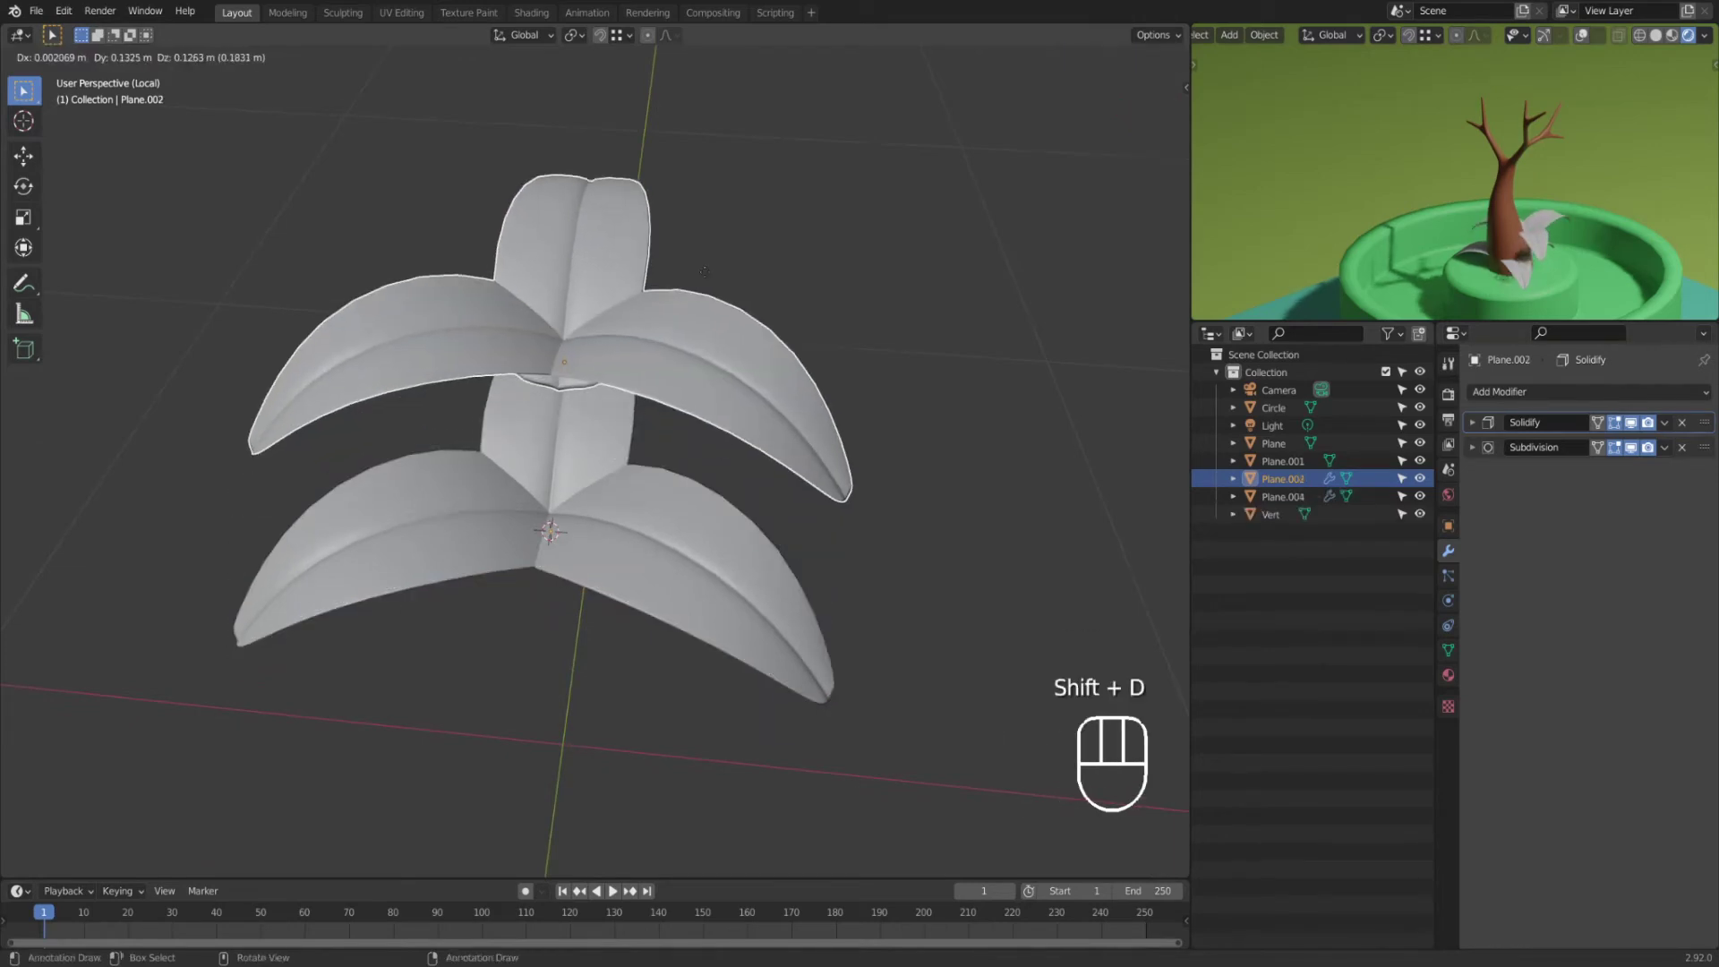
right_click(705, 274)
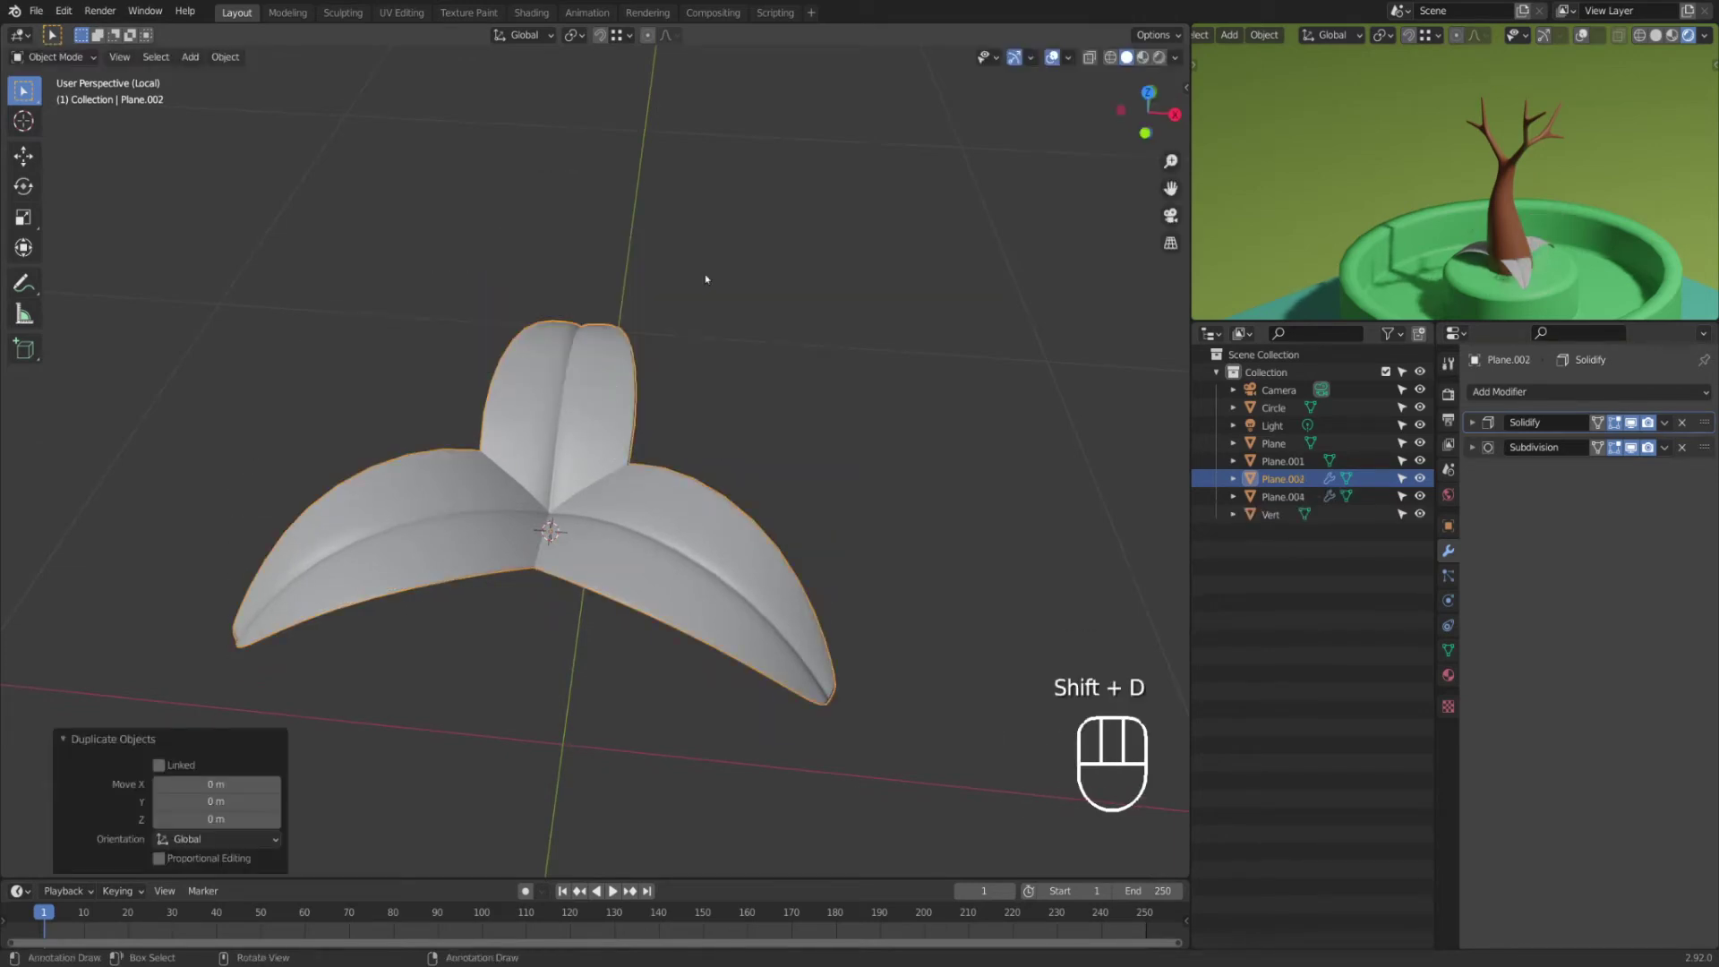
key("g")
key("z")
left_click(707, 262)
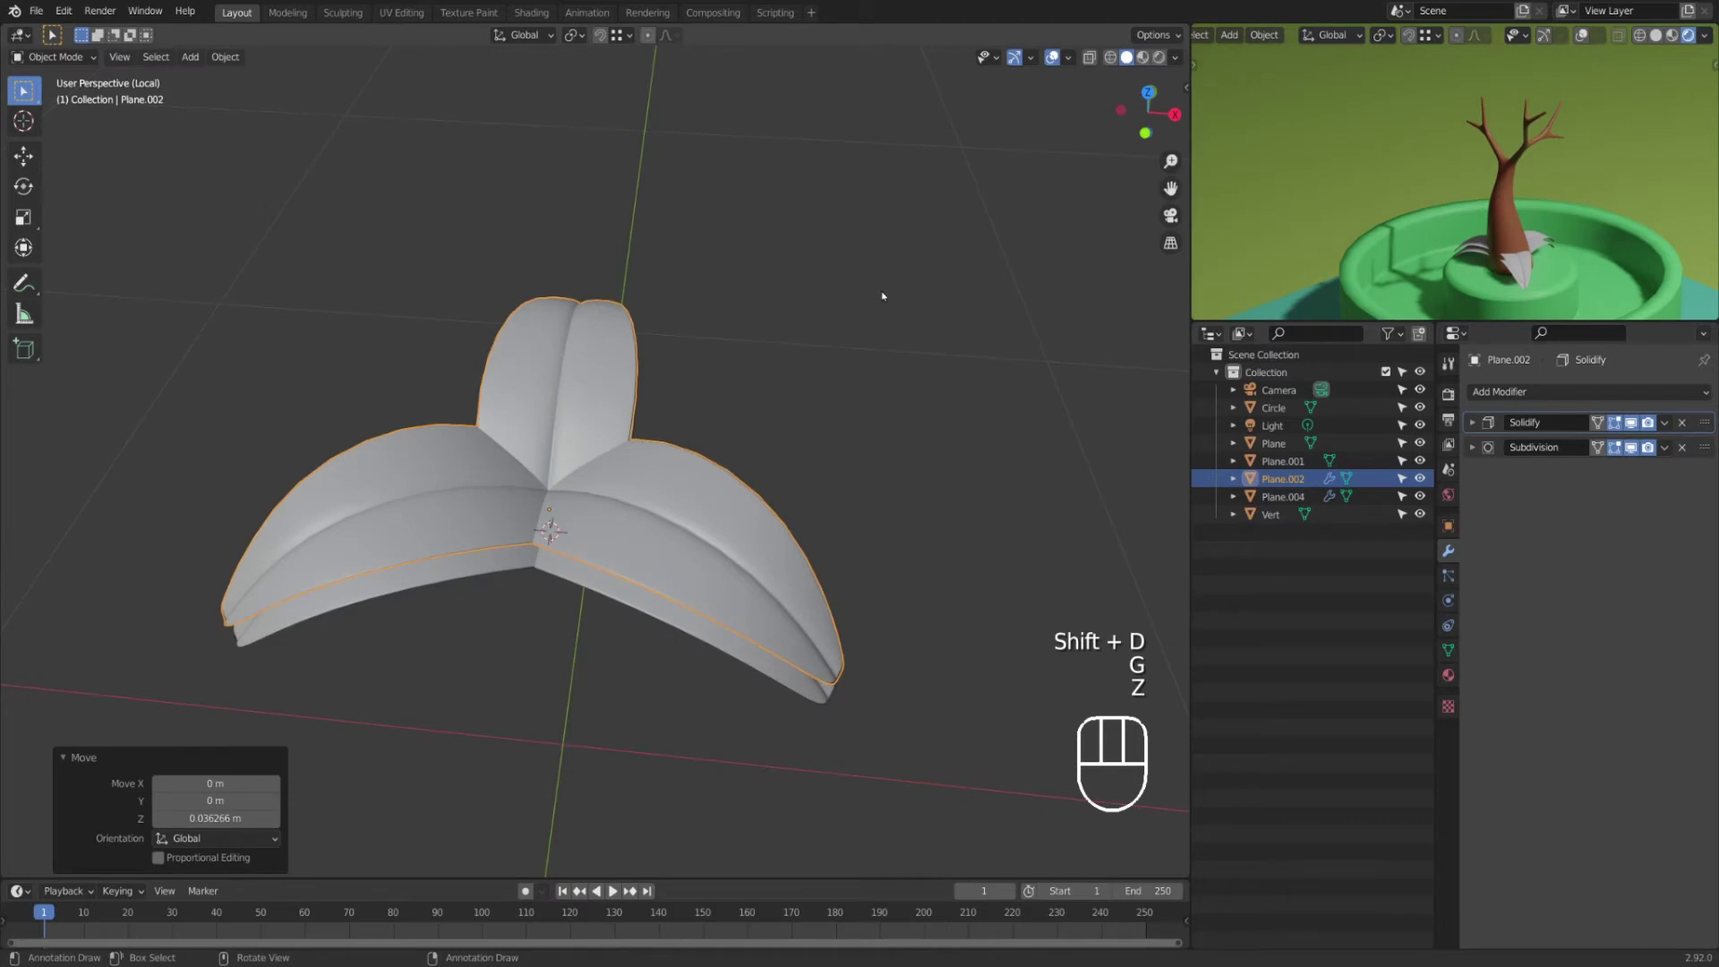
Step: Scale the raised leaf cluster down uniformly to about 0.554
key("s")
left_click(704, 332)
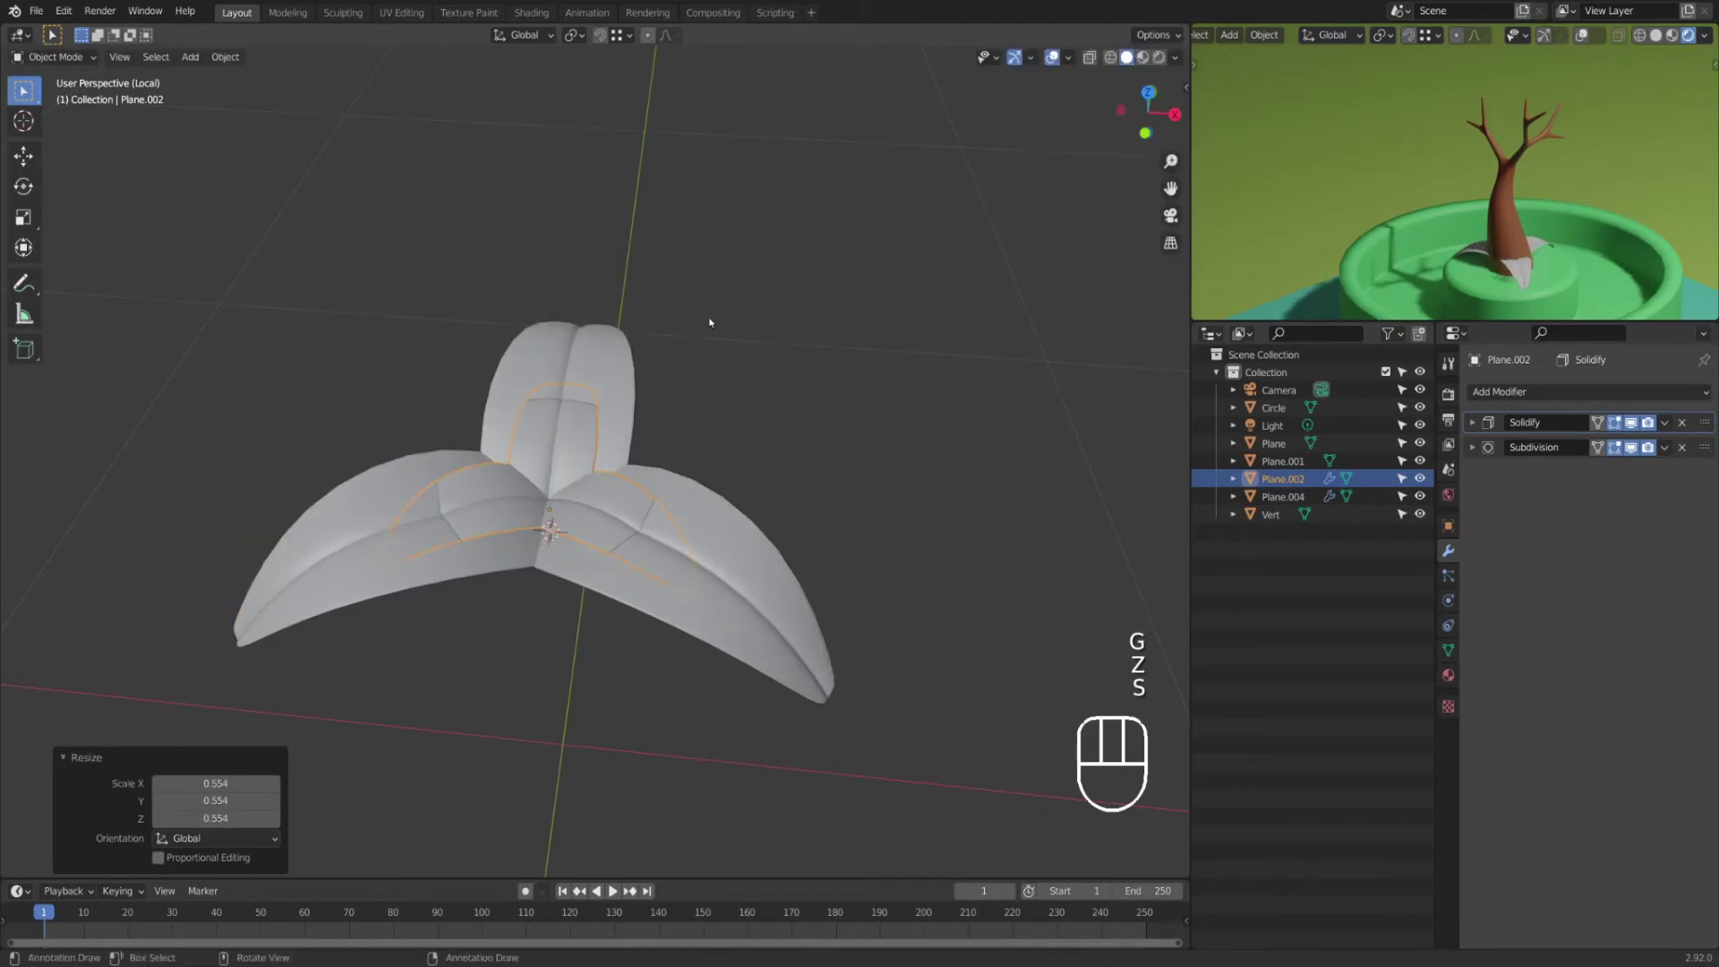
key("period")
left_click(711, 313)
Step: Rotate the small upper leaf cluster 60° about the Z axis so its leaves fall between the larger ones
middle_click_drag(588, 413, 605, 448)
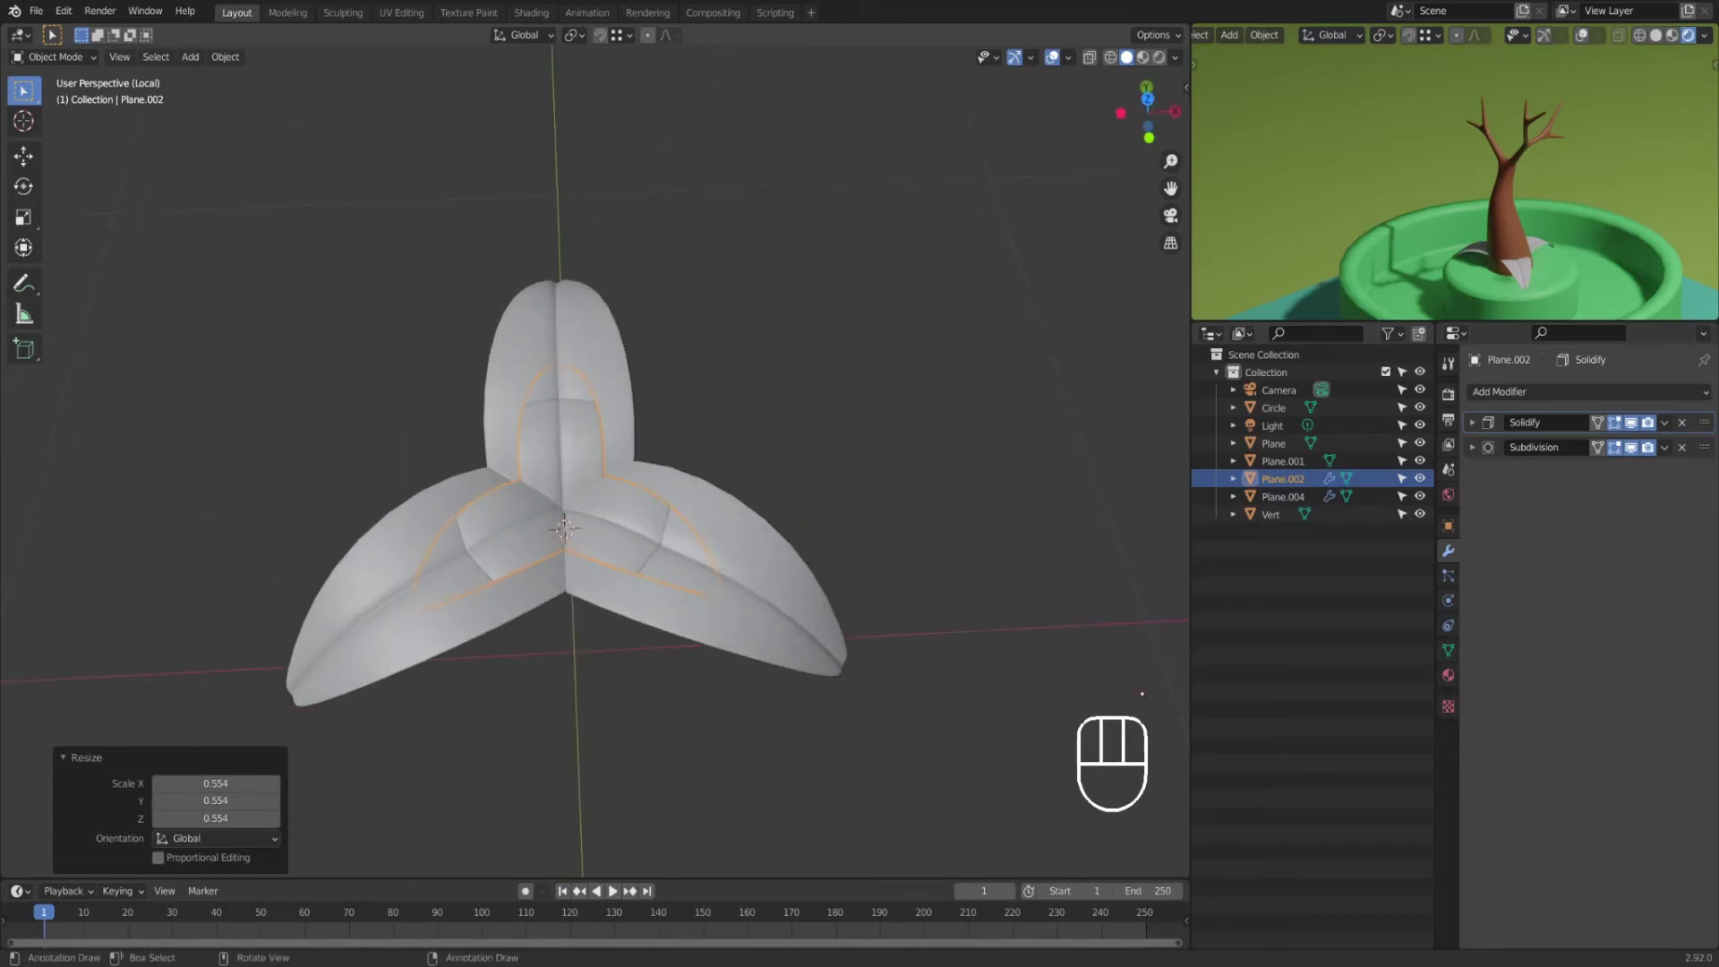
key("r")
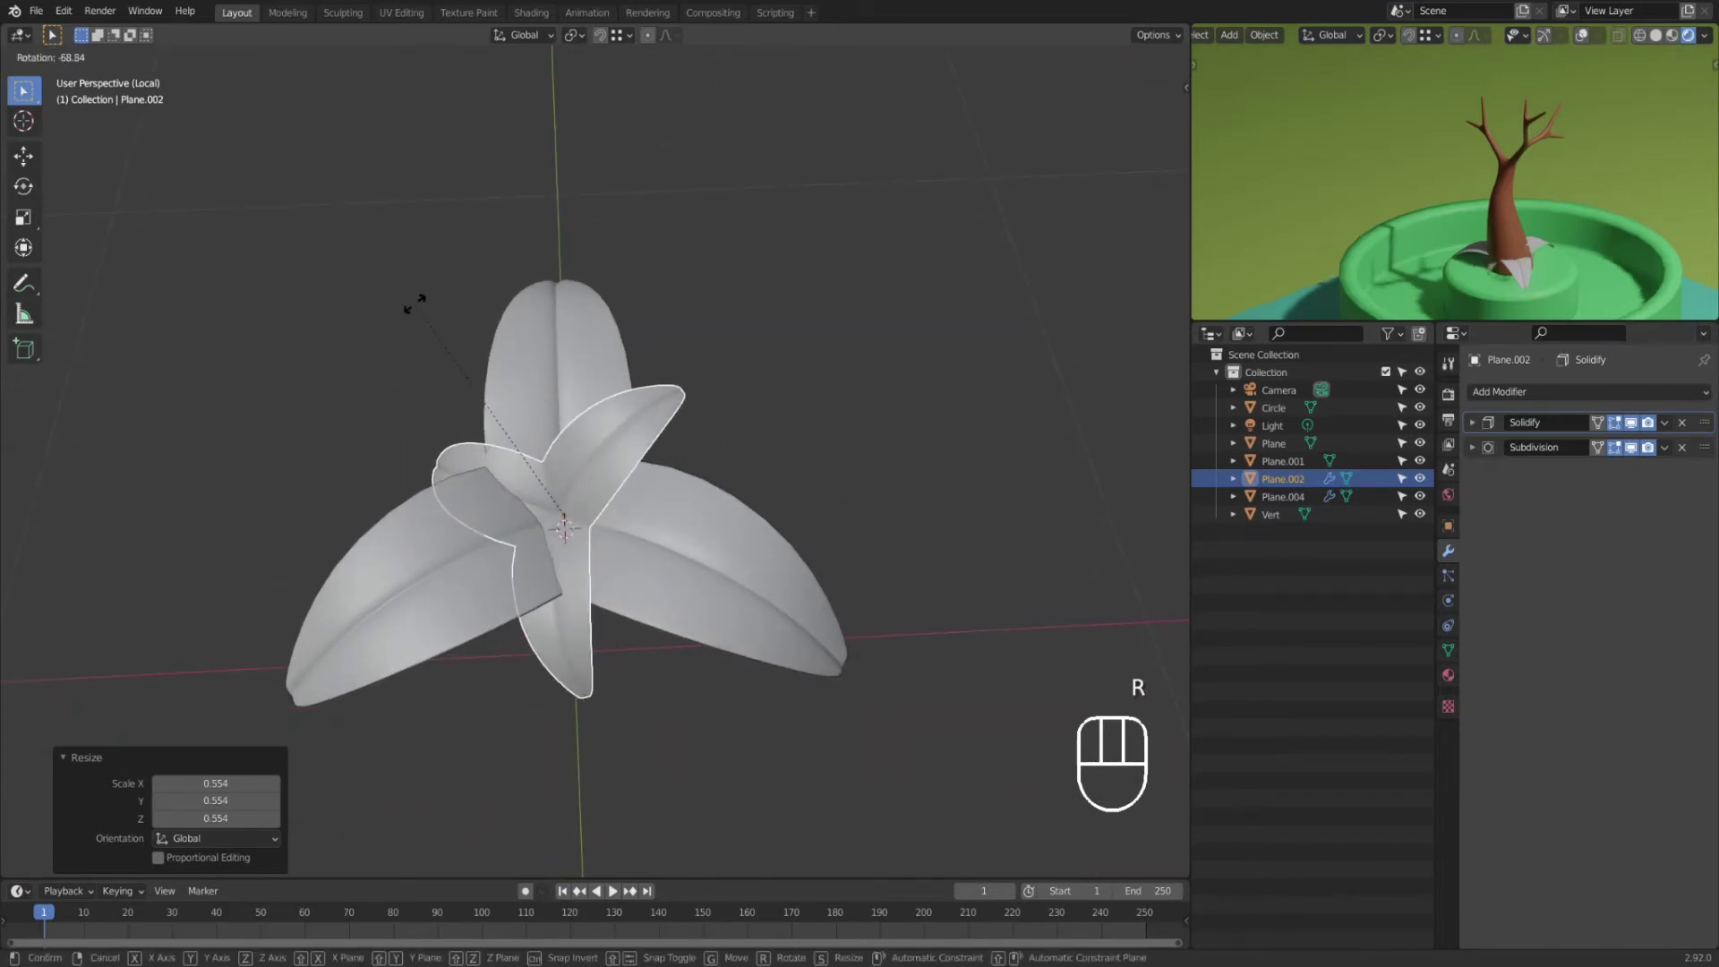
key("z")
left_click(414, 304)
left_click(231, 797)
key("Return")
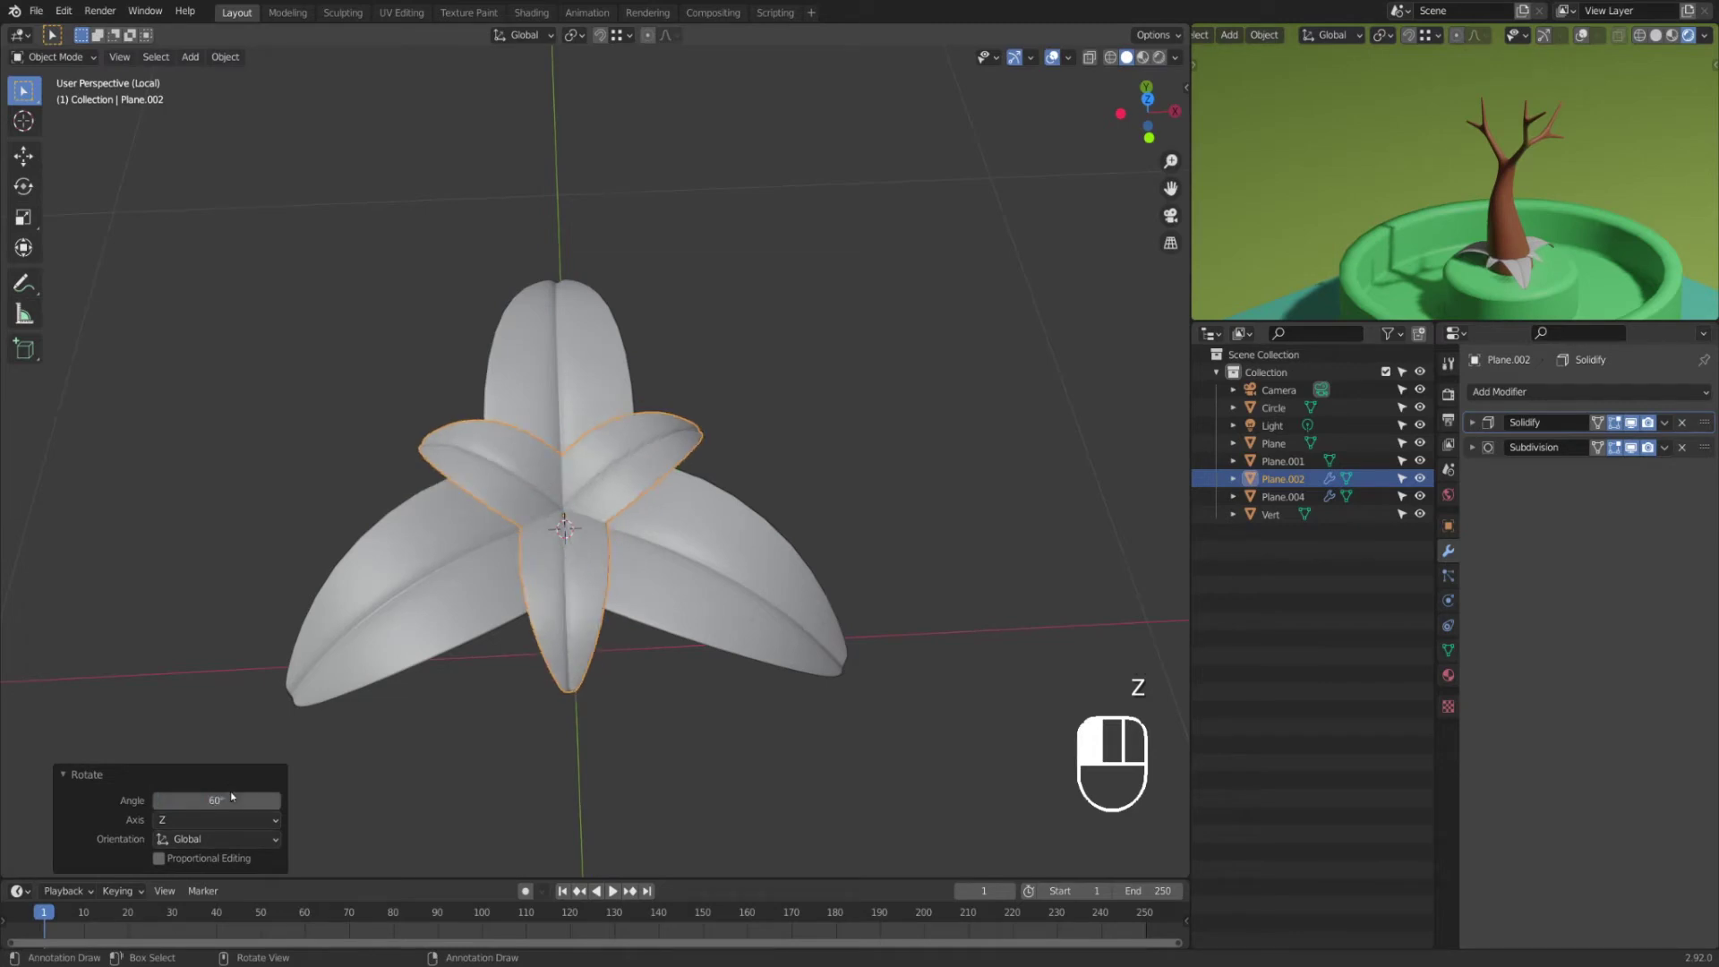
Step: Shift the rotated upper leaf cluster slightly along Z to seat it on the larger cluster
middle_click_drag(601, 533, 602, 534)
key("g")
key("z")
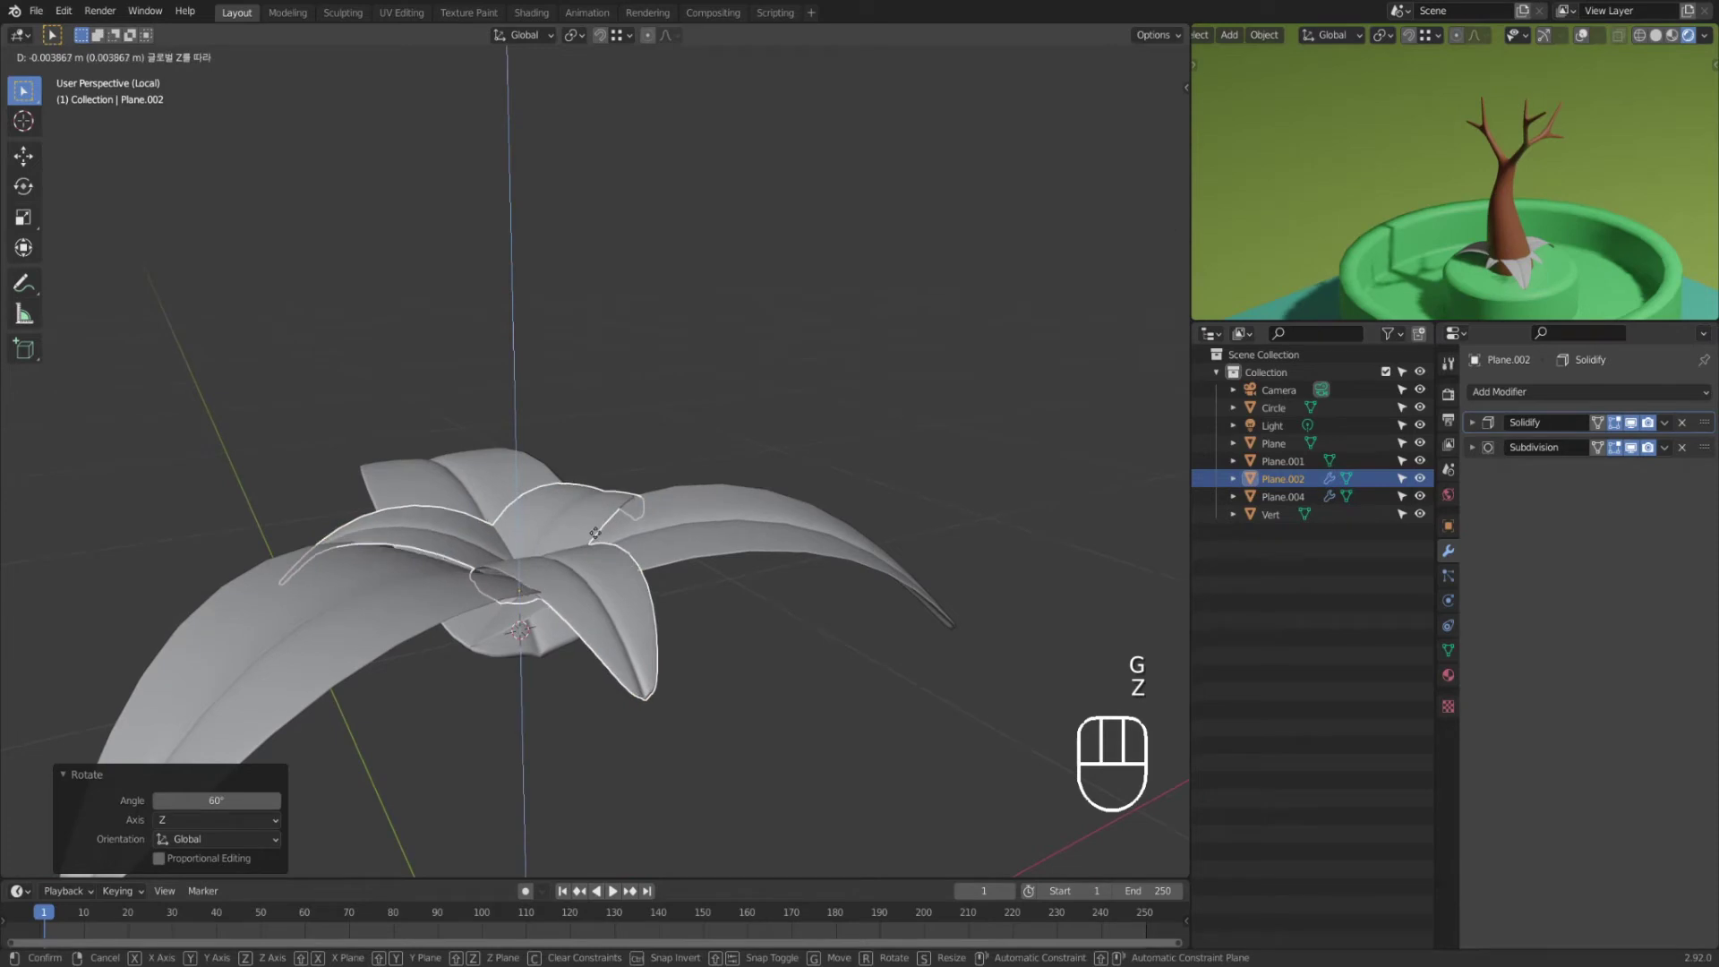
left_click(576, 564)
middle_click_drag(577, 564, 615, 561)
key("g")
key("z")
left_click(615, 561)
left_click(828, 615)
Step: Scale the upper leaf cluster up uniformly so its leaves reach further out between the lower leaves
middle_click_drag(828, 614, 693, 645)
left_click(671, 367)
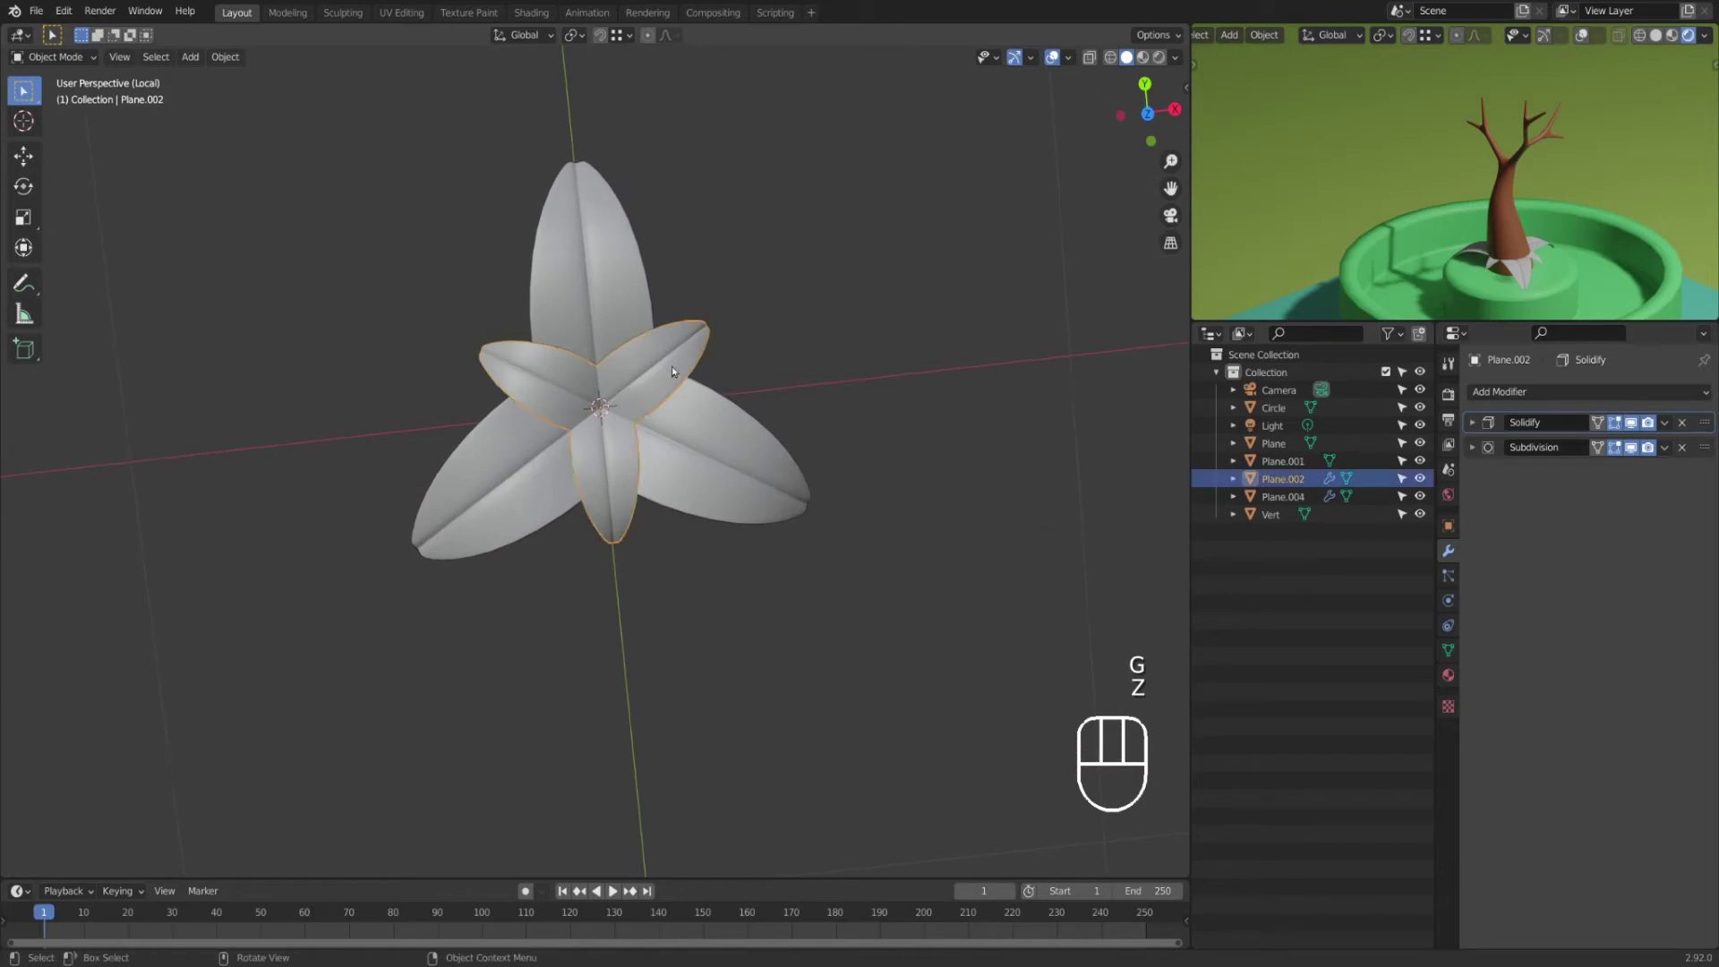
key("s")
left_click(731, 341)
left_click(844, 353)
Step: Fine-tune the enlarged upper leaf cluster's height along Z above the lower leaves
middle_click_drag(845, 353, 640, 417)
scroll(640, 417, "up", 3)
left_click(654, 614)
key("g")
key("z")
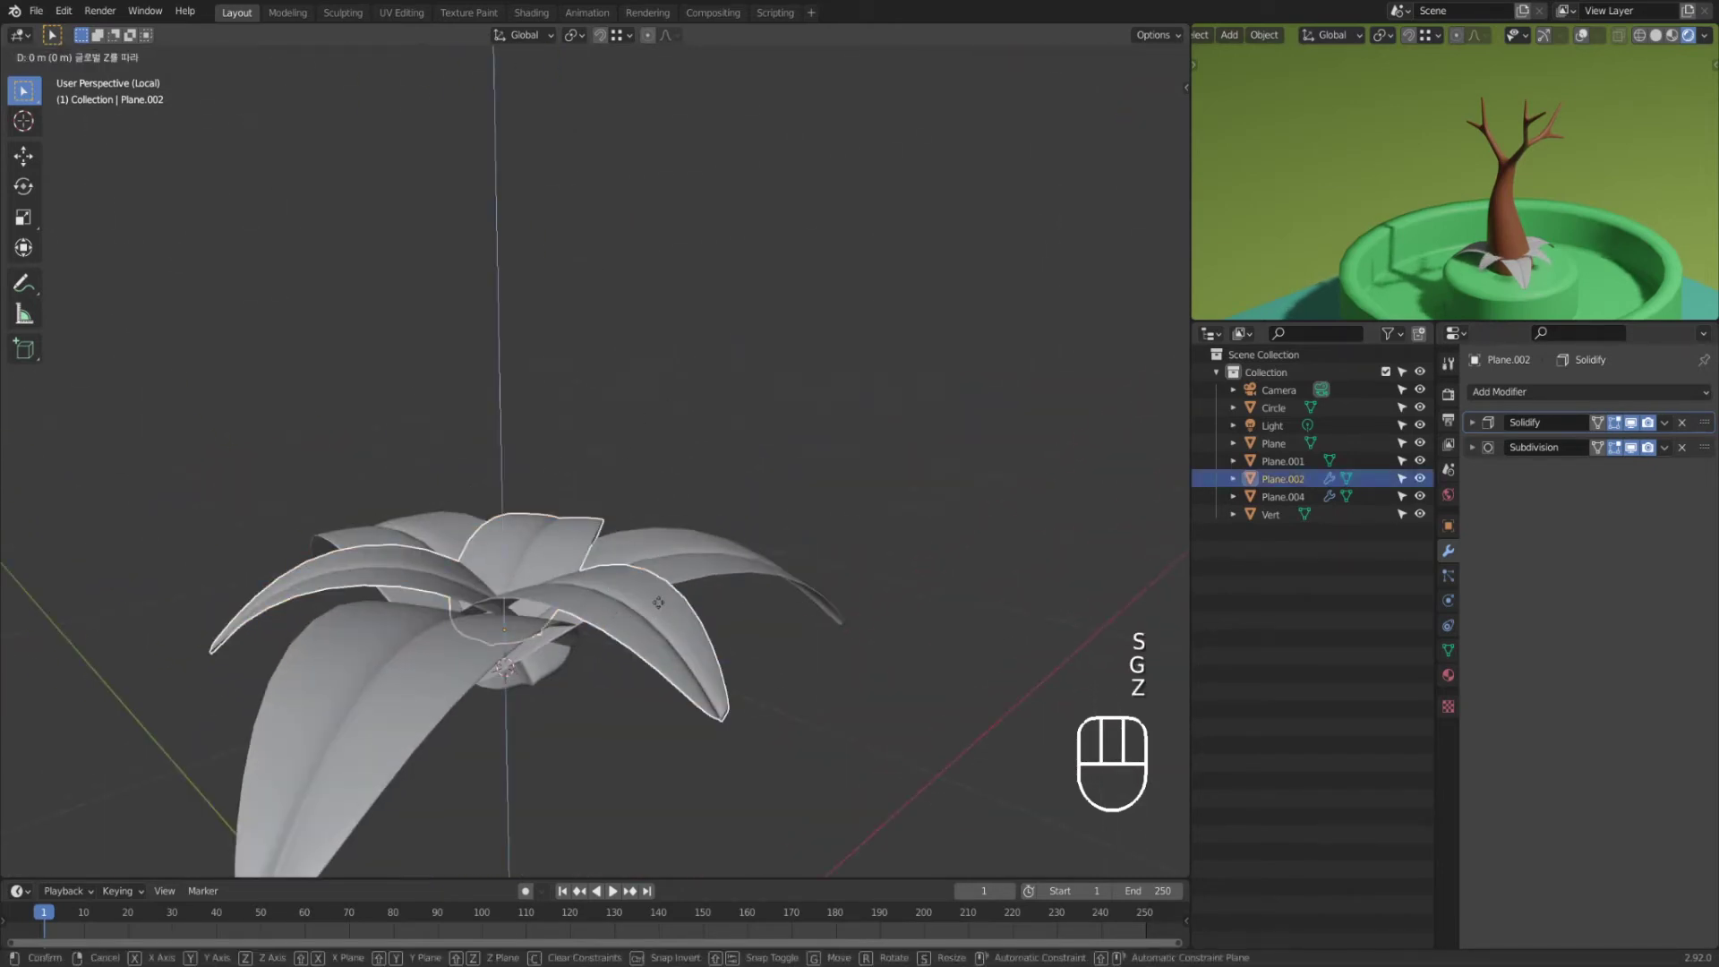
left_click(655, 615)
left_click(787, 614)
Step: Join the upper and lower leaf clusters into a single six-leaf object
middle_click_drag(786, 614, 765, 701)
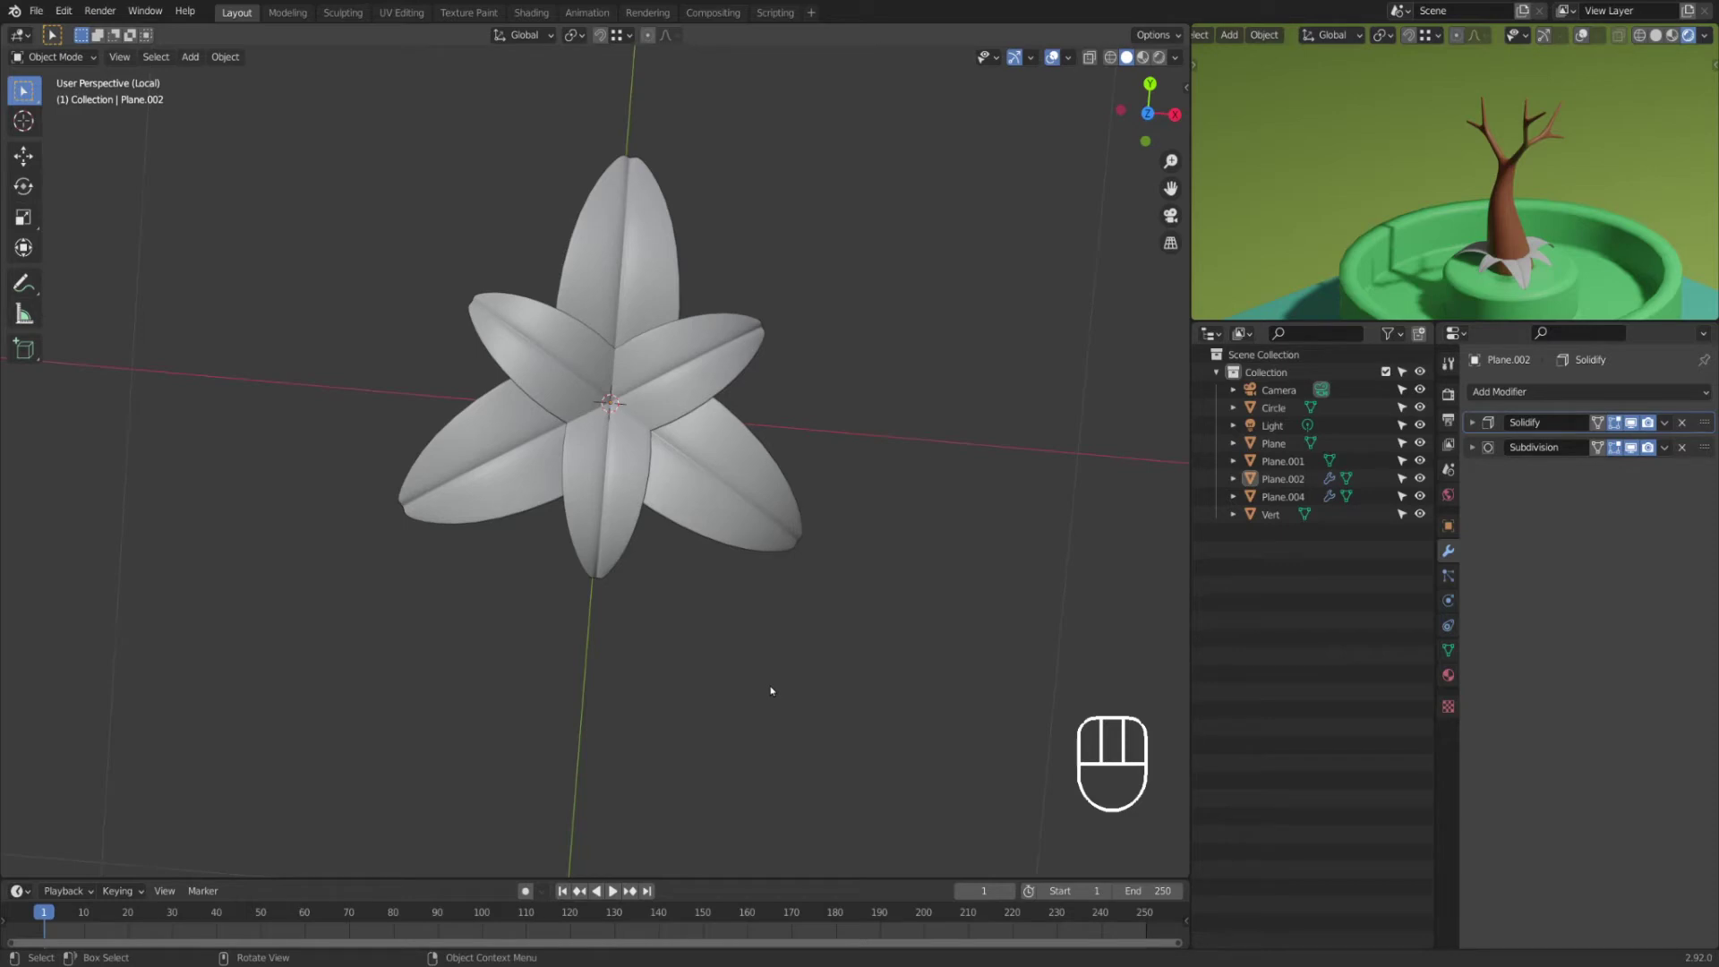
left_click(719, 473, "shift")
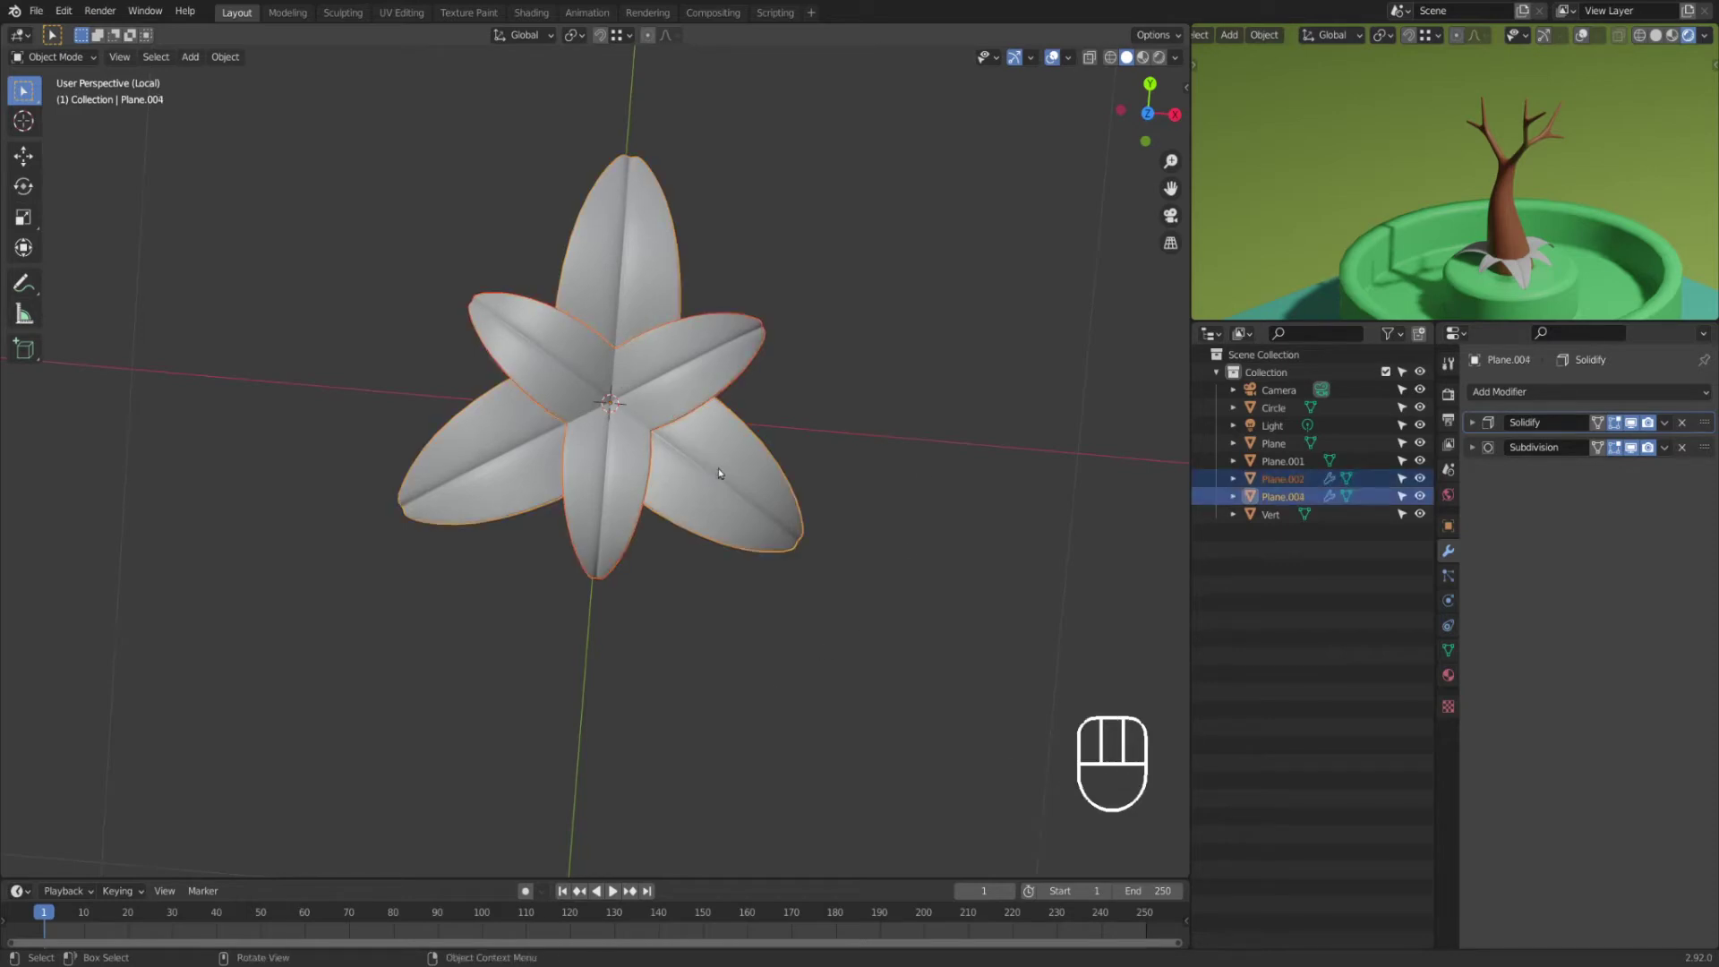
key("ctrl+j")
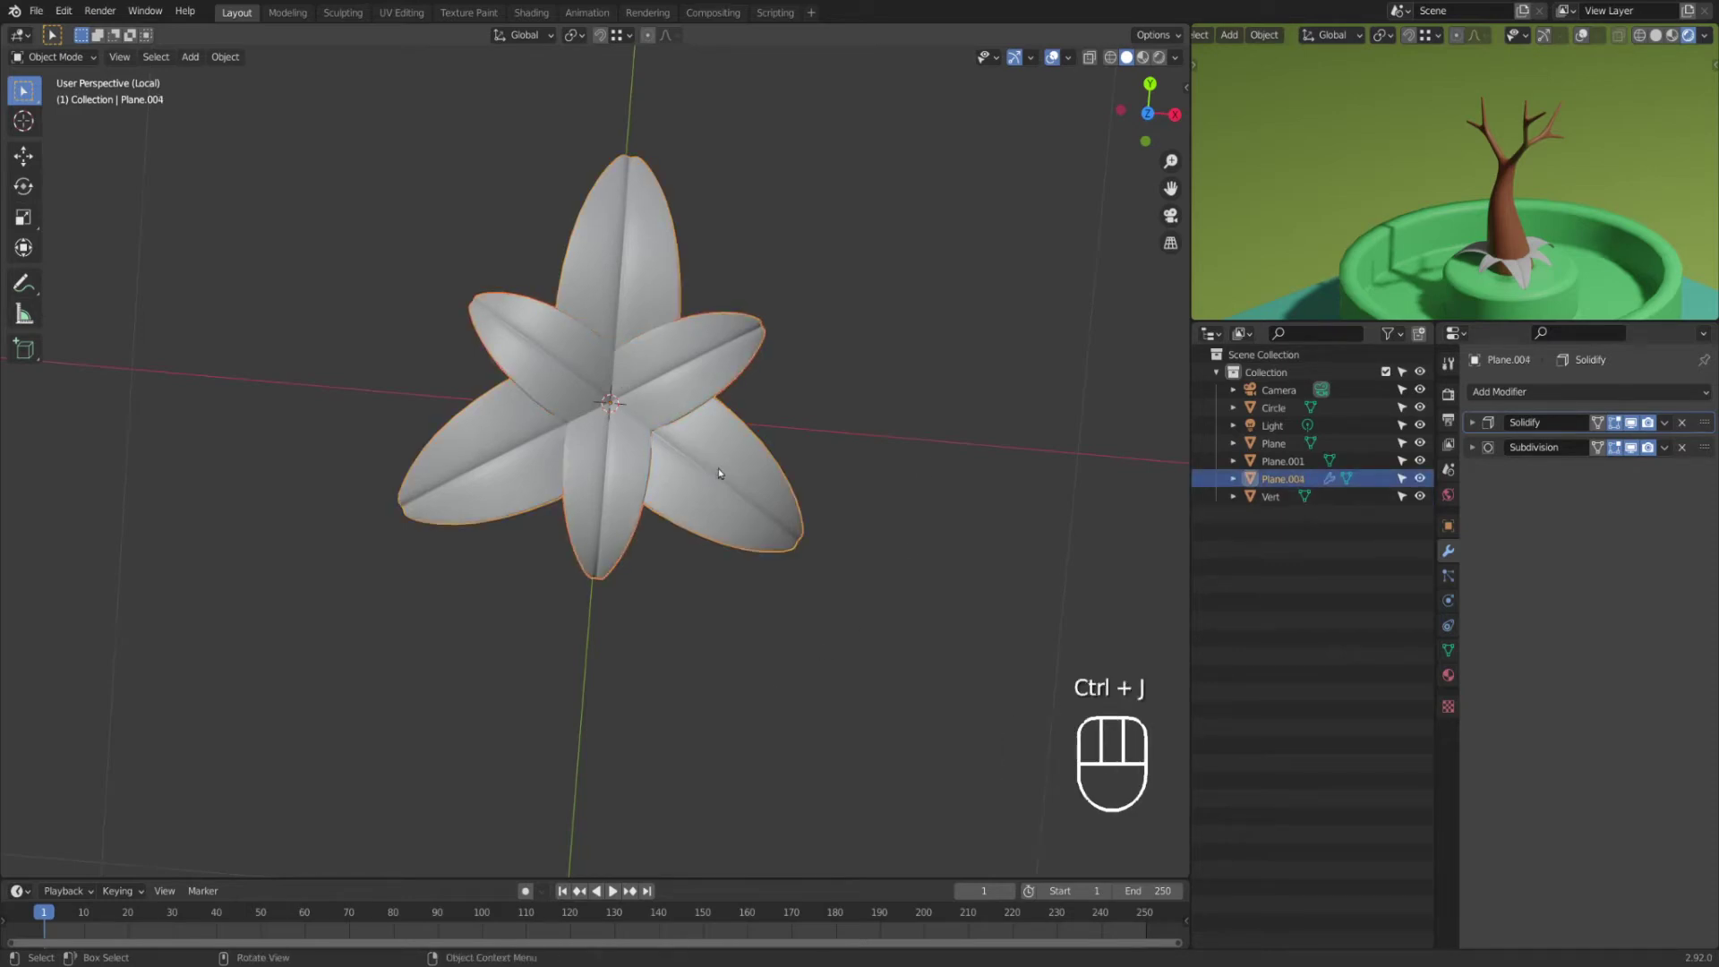
left_click(902, 584)
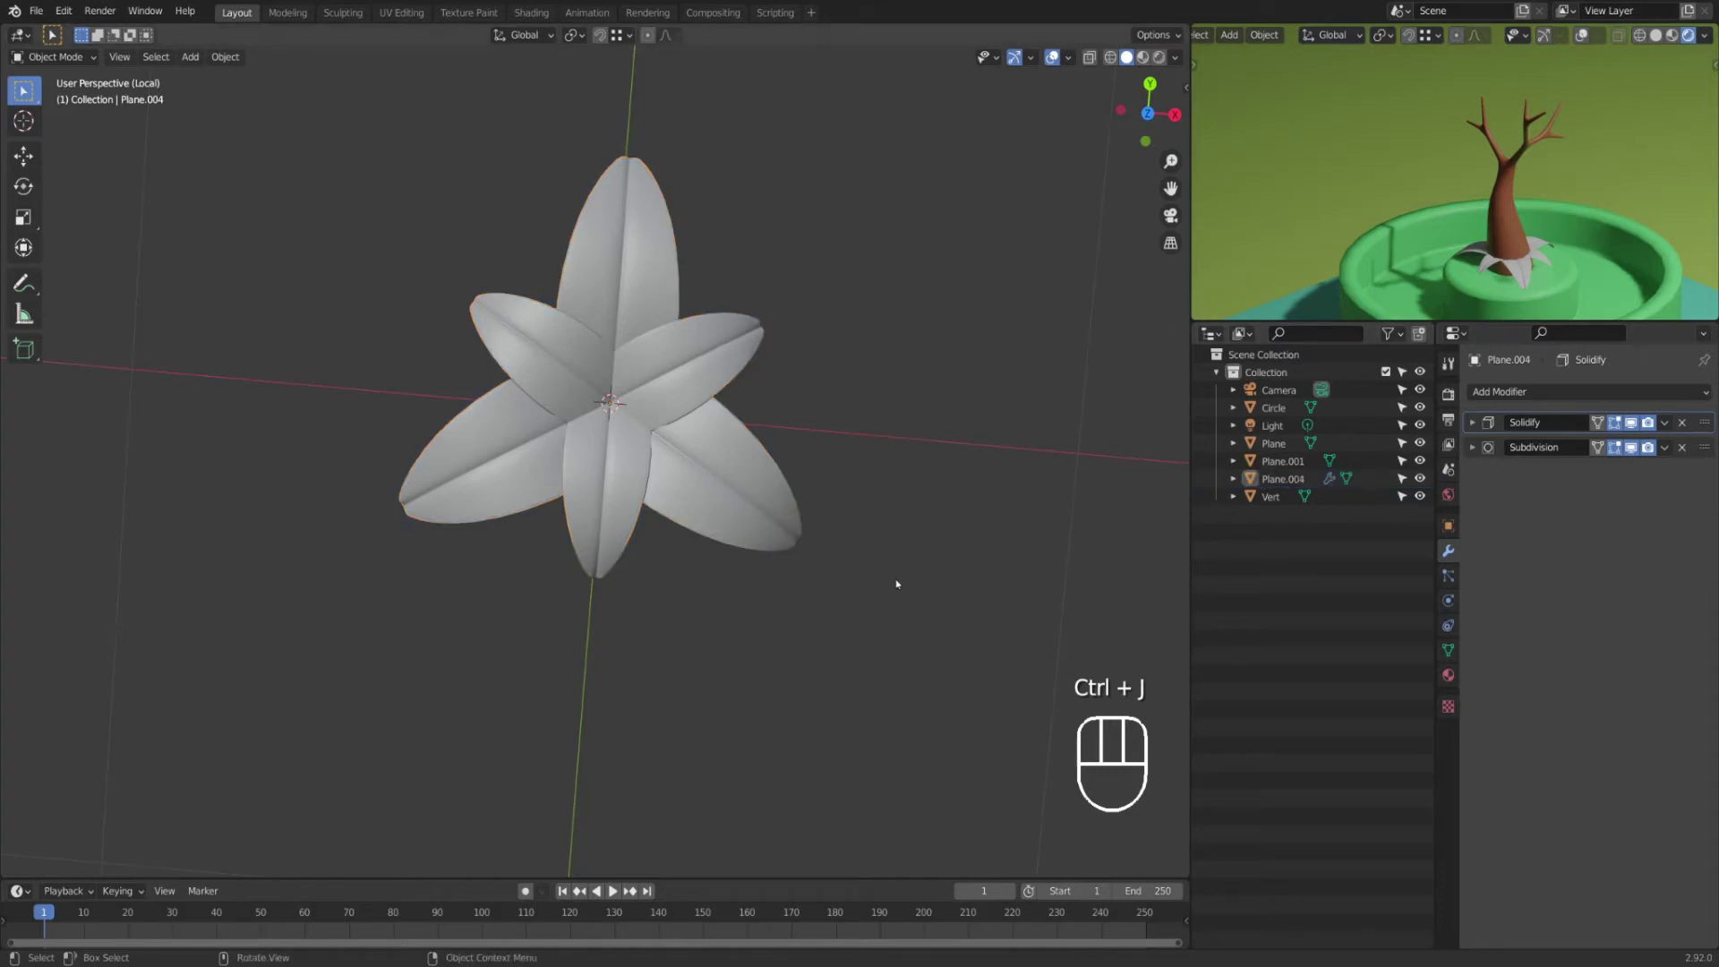
Step: Return to the full scene, move the six-leaf cluster away from the trunk base and scale it uniformly to about 0.598
key("KP_Divide")
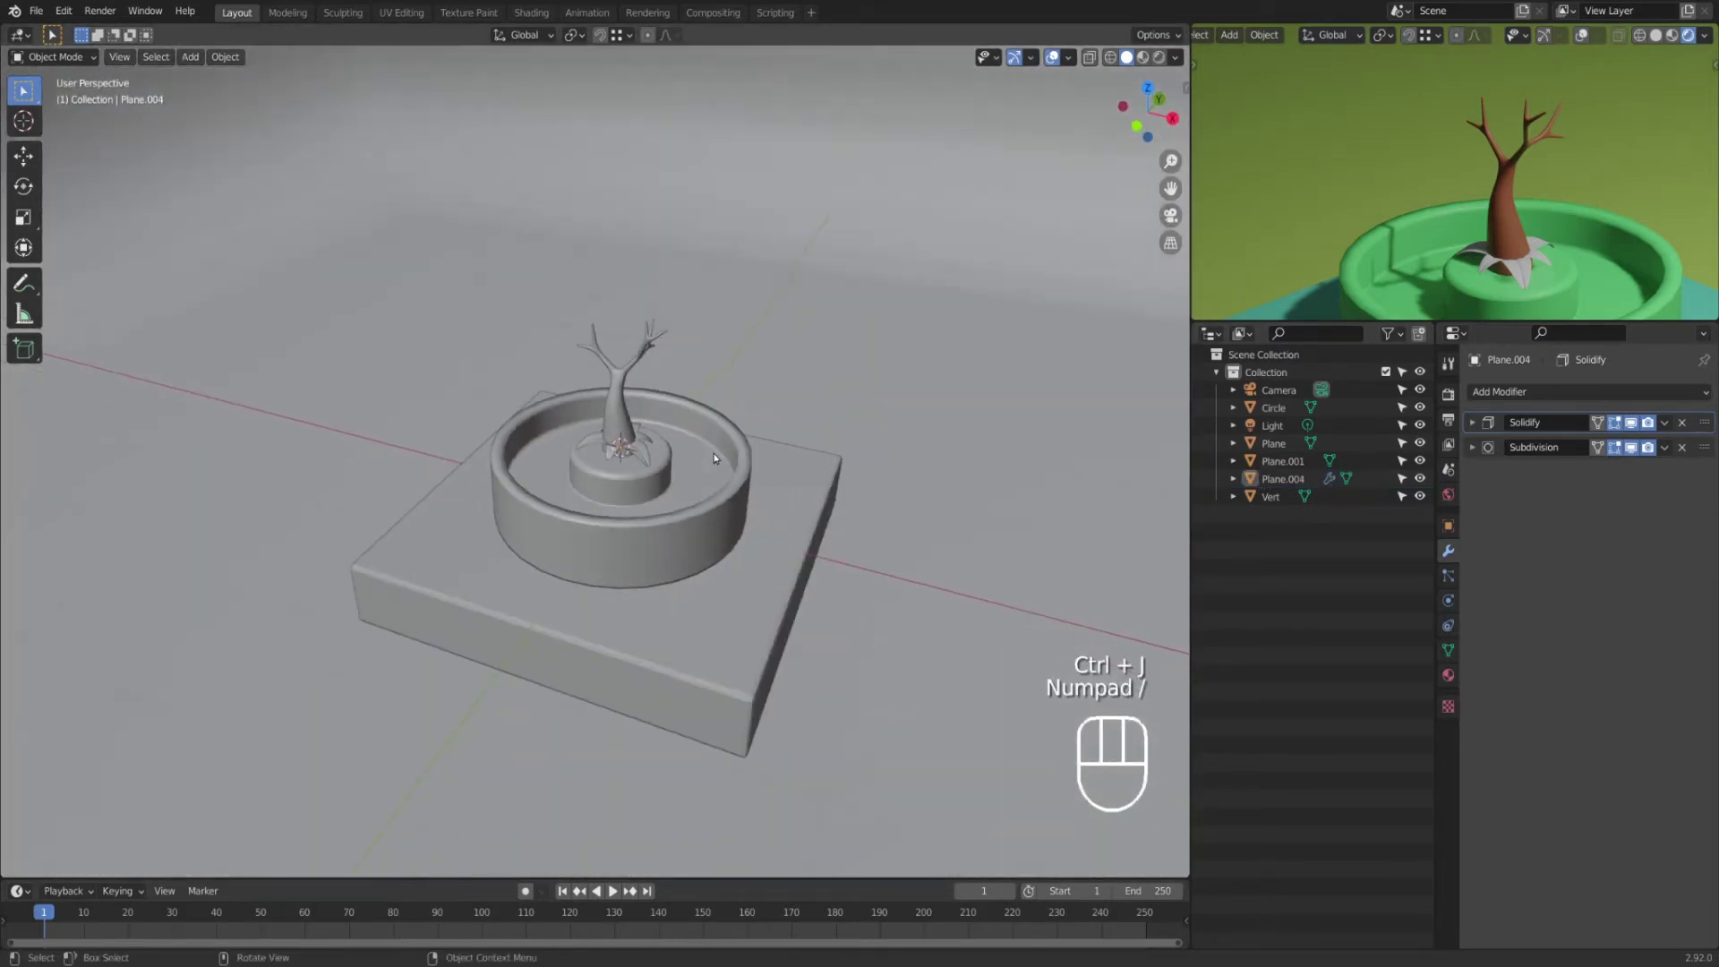
left_click(641, 467)
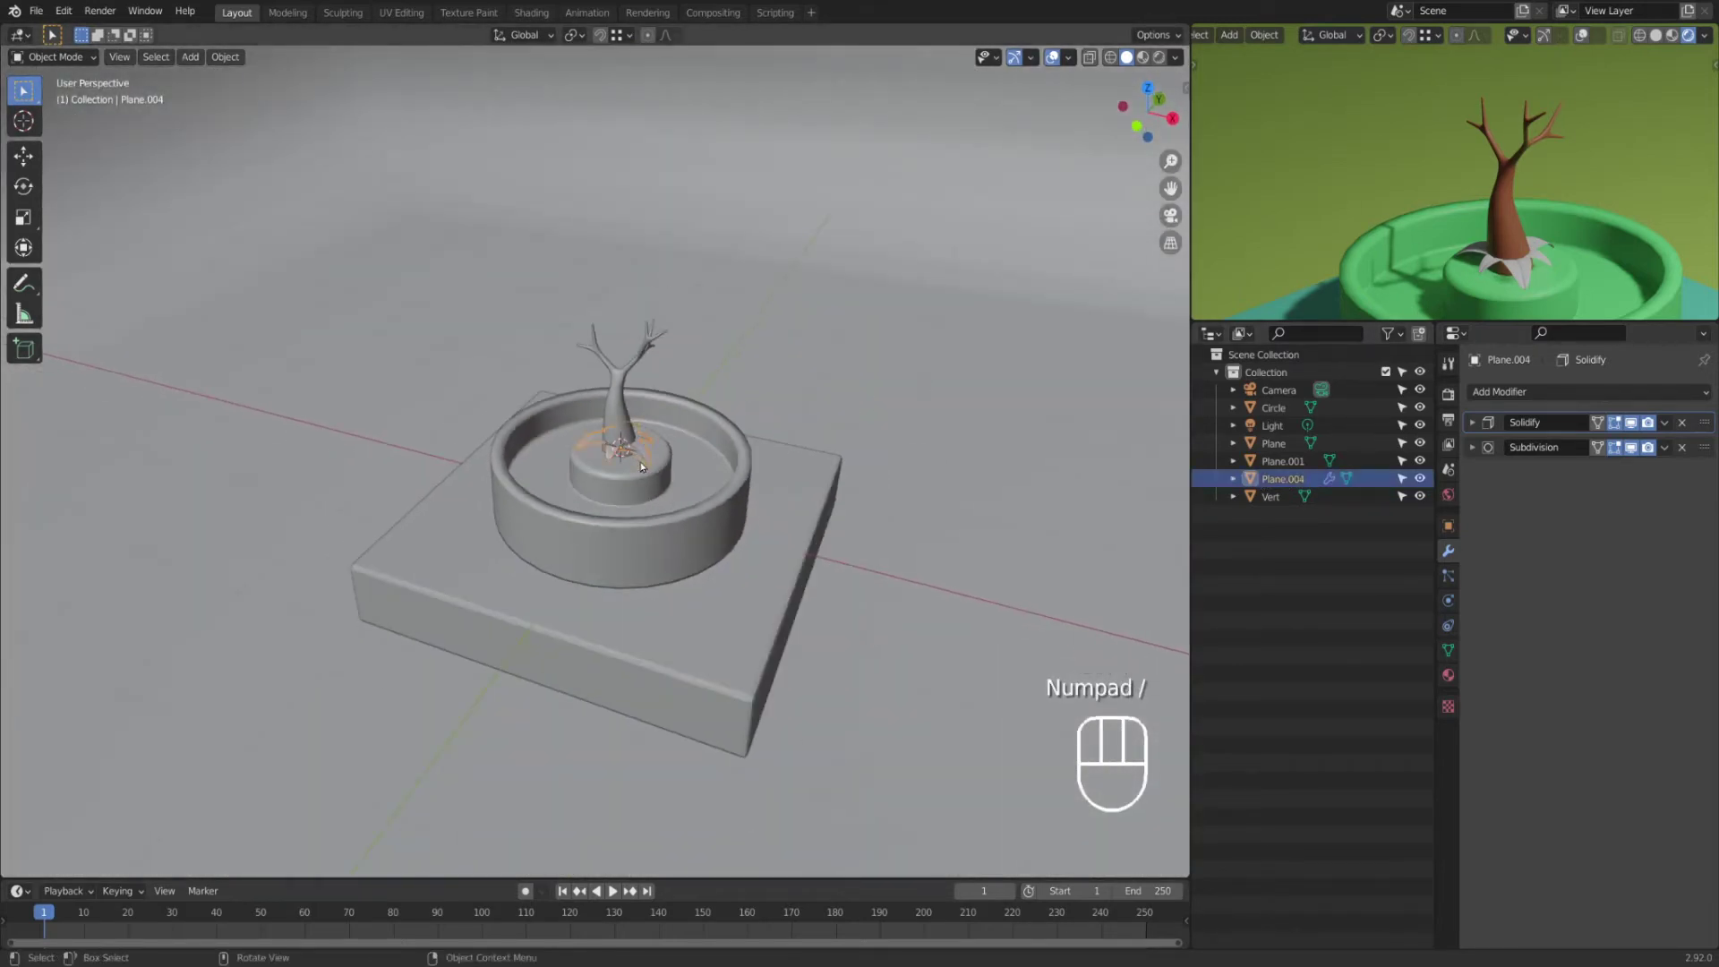
scroll(663, 441, "up", 4)
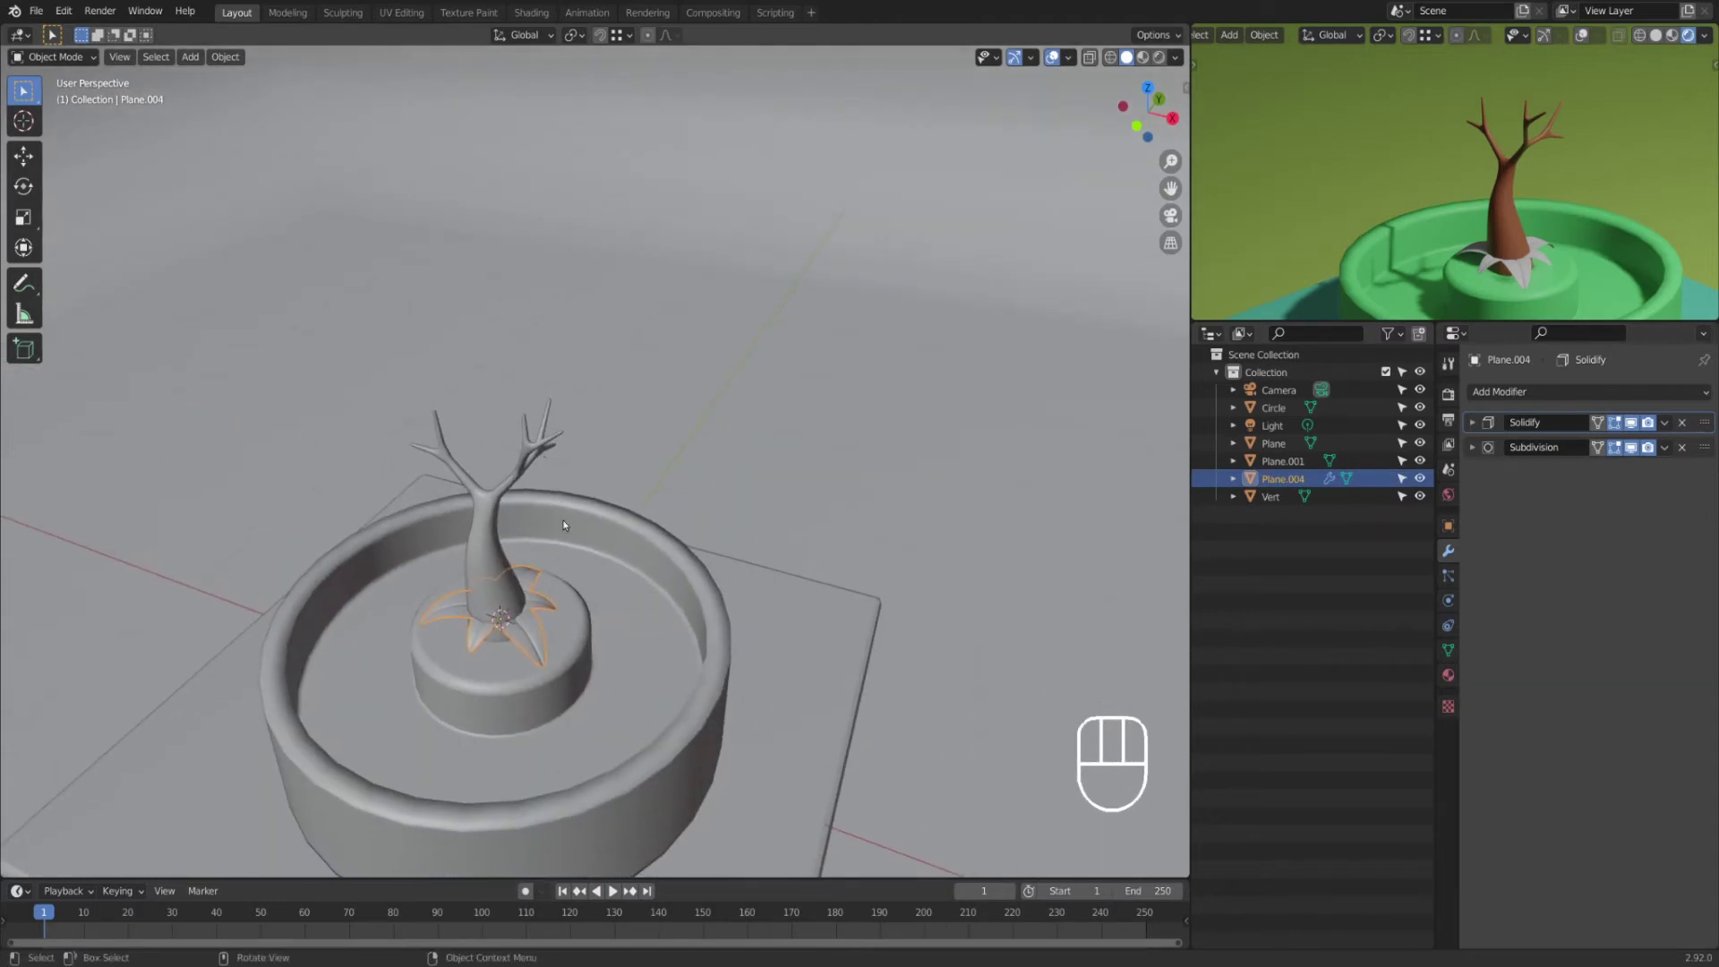
key("g")
left_click(691, 238)
key("s")
left_click(728, 313)
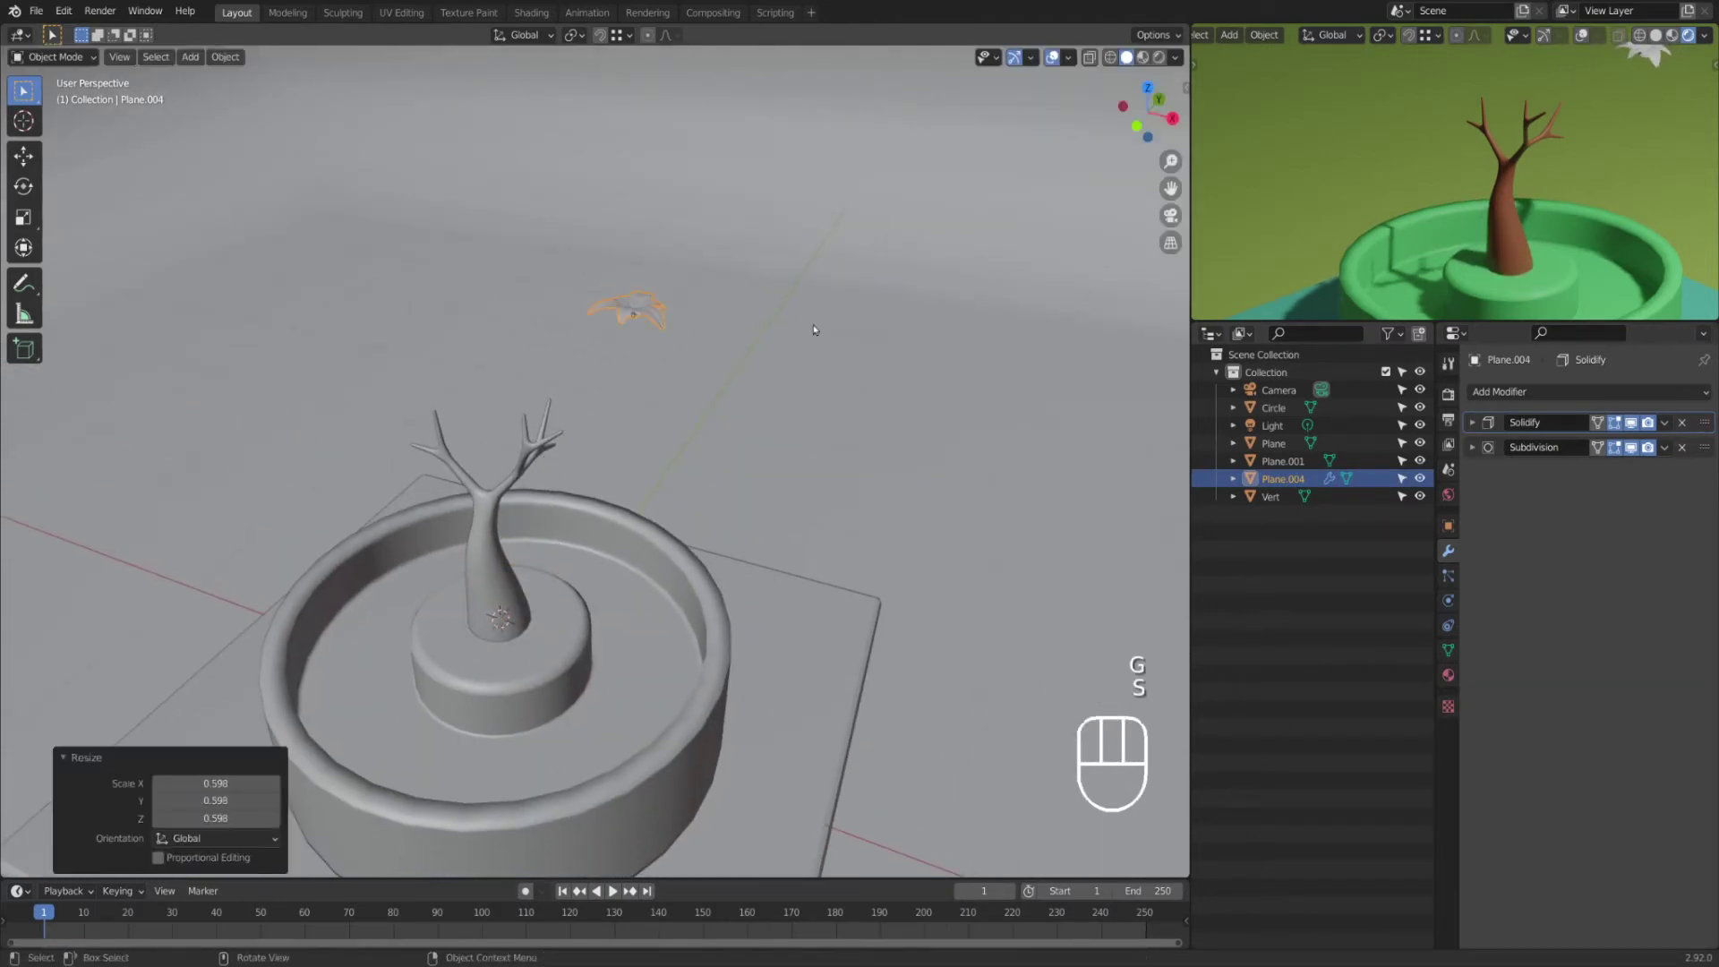
Step: Change the snapping target and snap the six-leaf cluster onto the tip of the tree's left branch, viewed through the camera
left_click(618, 35)
left_click(603, 141)
key("g")
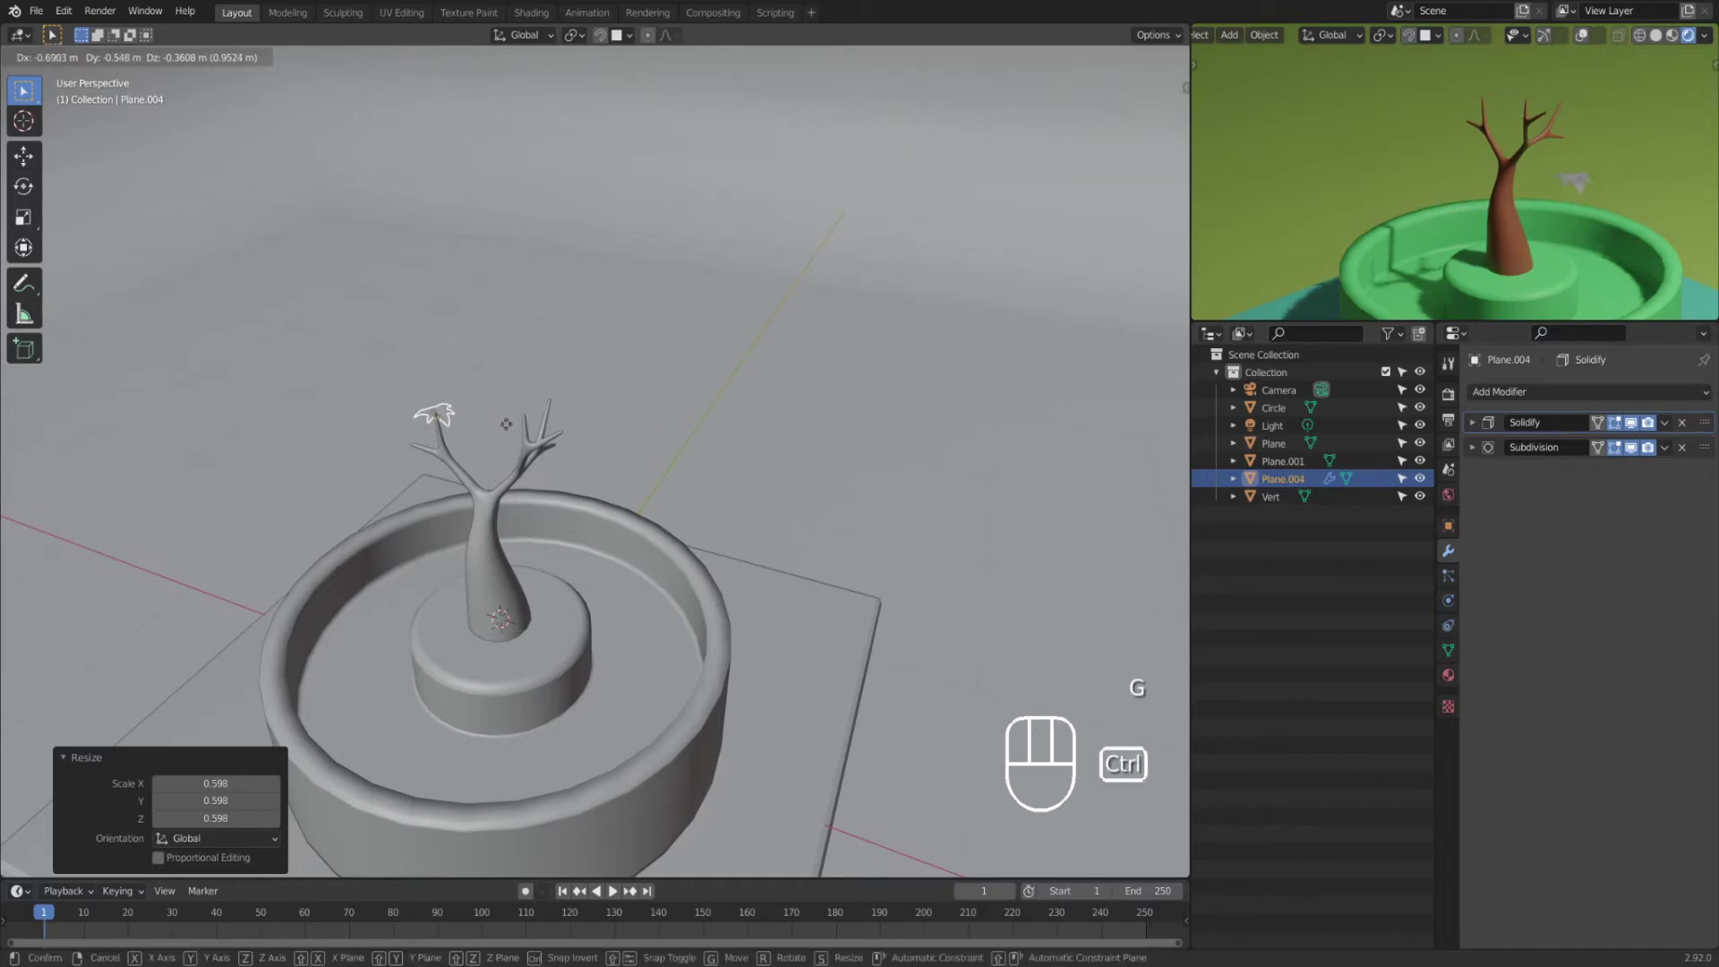
left_click(499, 428)
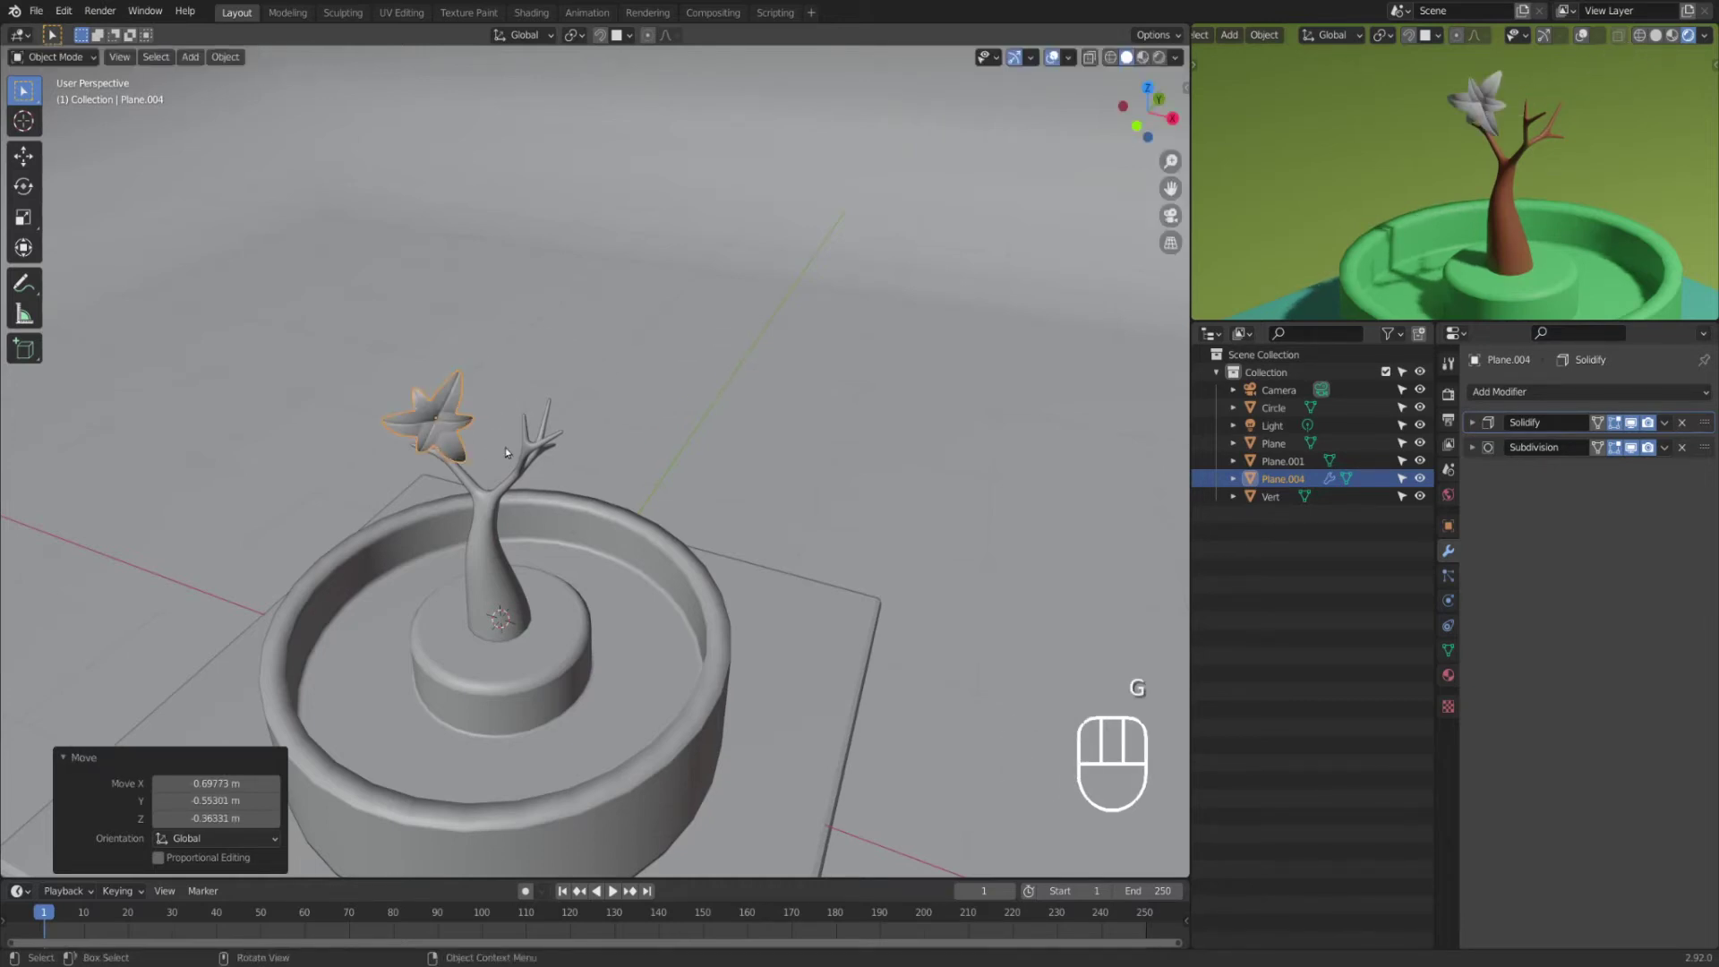
key("KP_0")
scroll(696, 353, "up", 4)
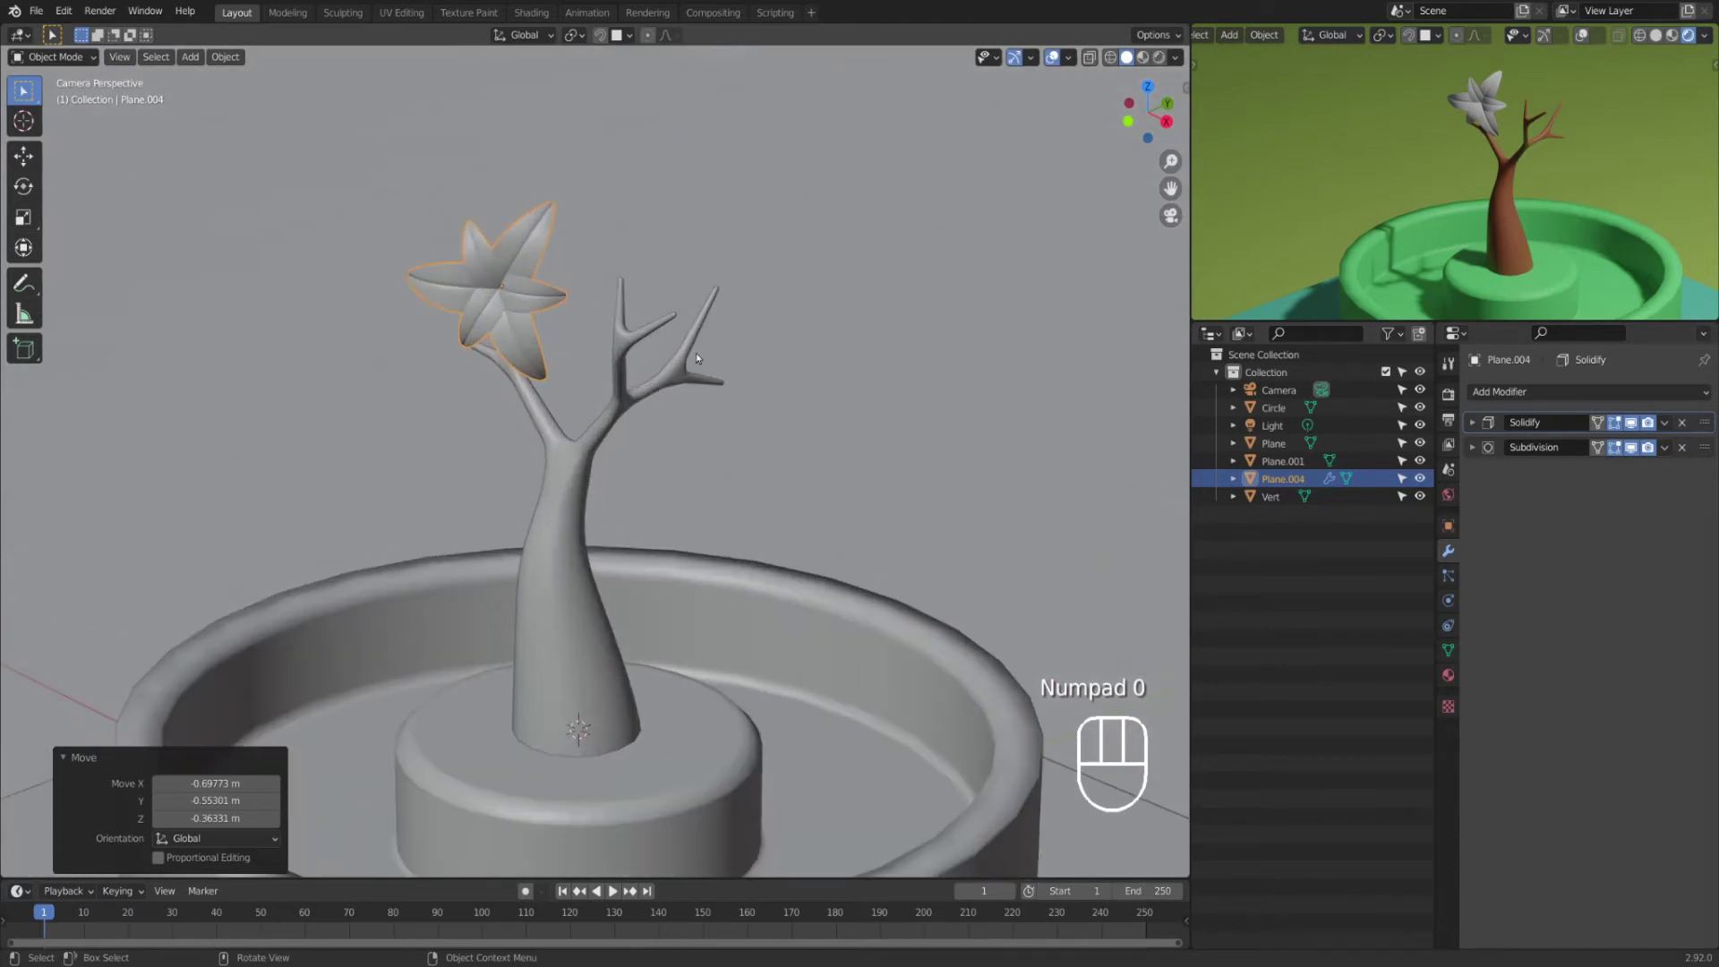
Step: Create four linked duplicates of the leaf cluster, snapping three onto the right-hand branches and one onto the lower-left branch
key("g")
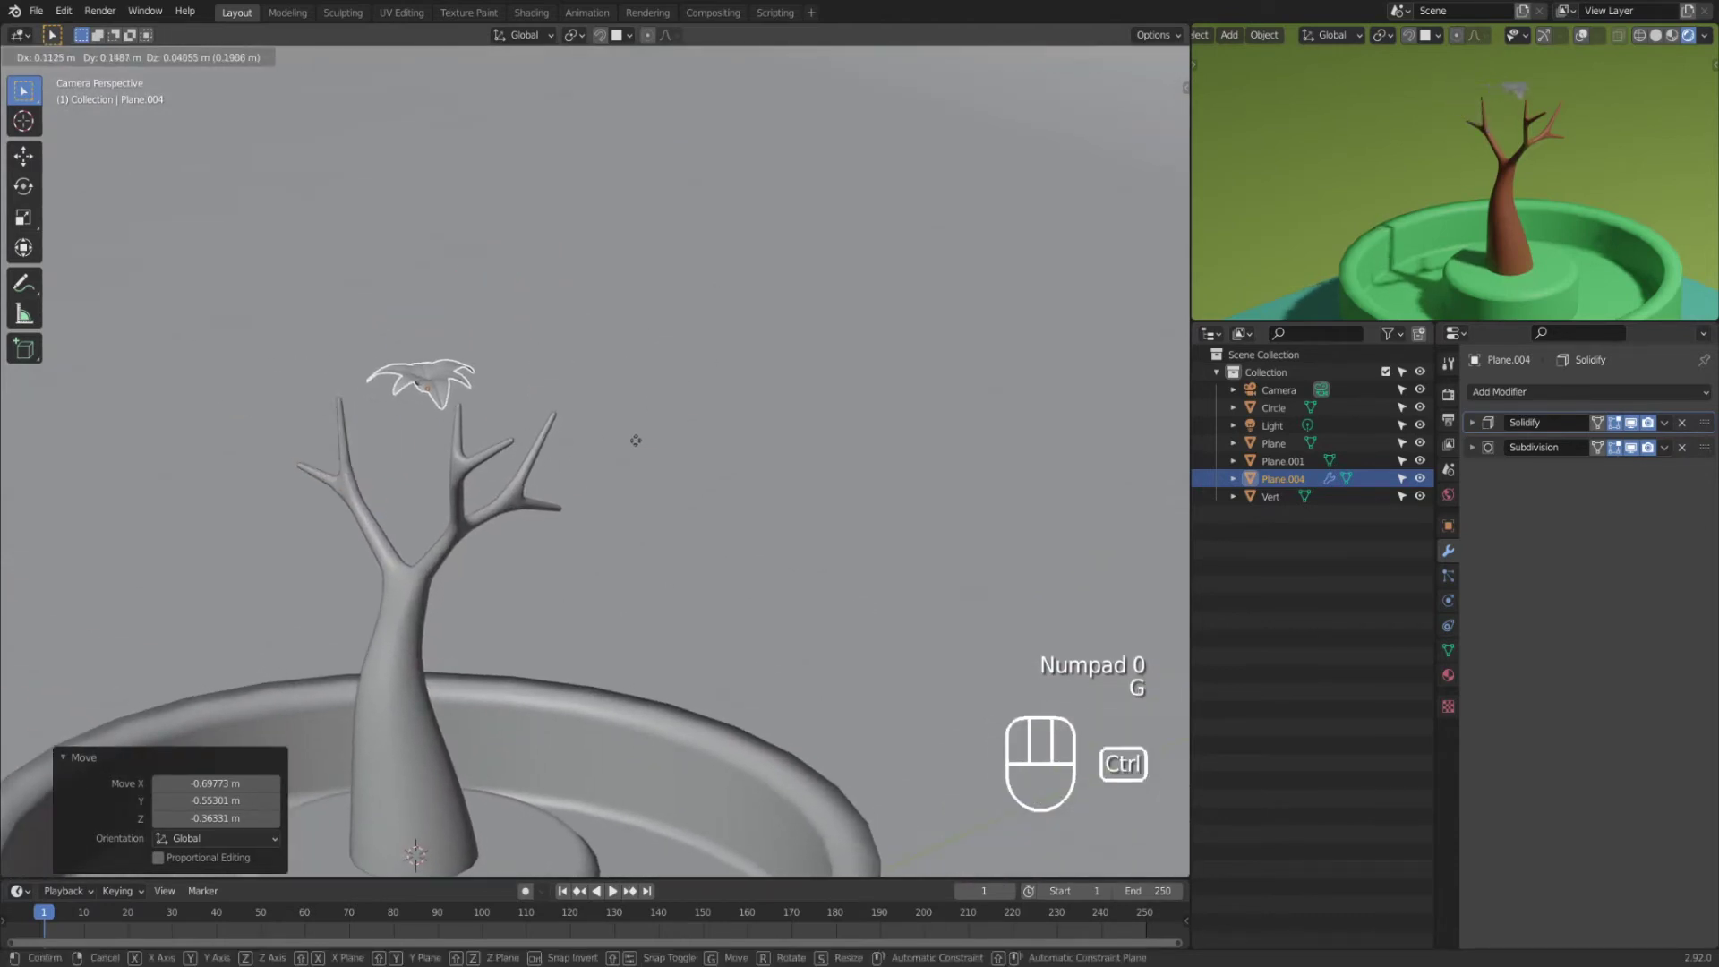
right_click(636, 440)
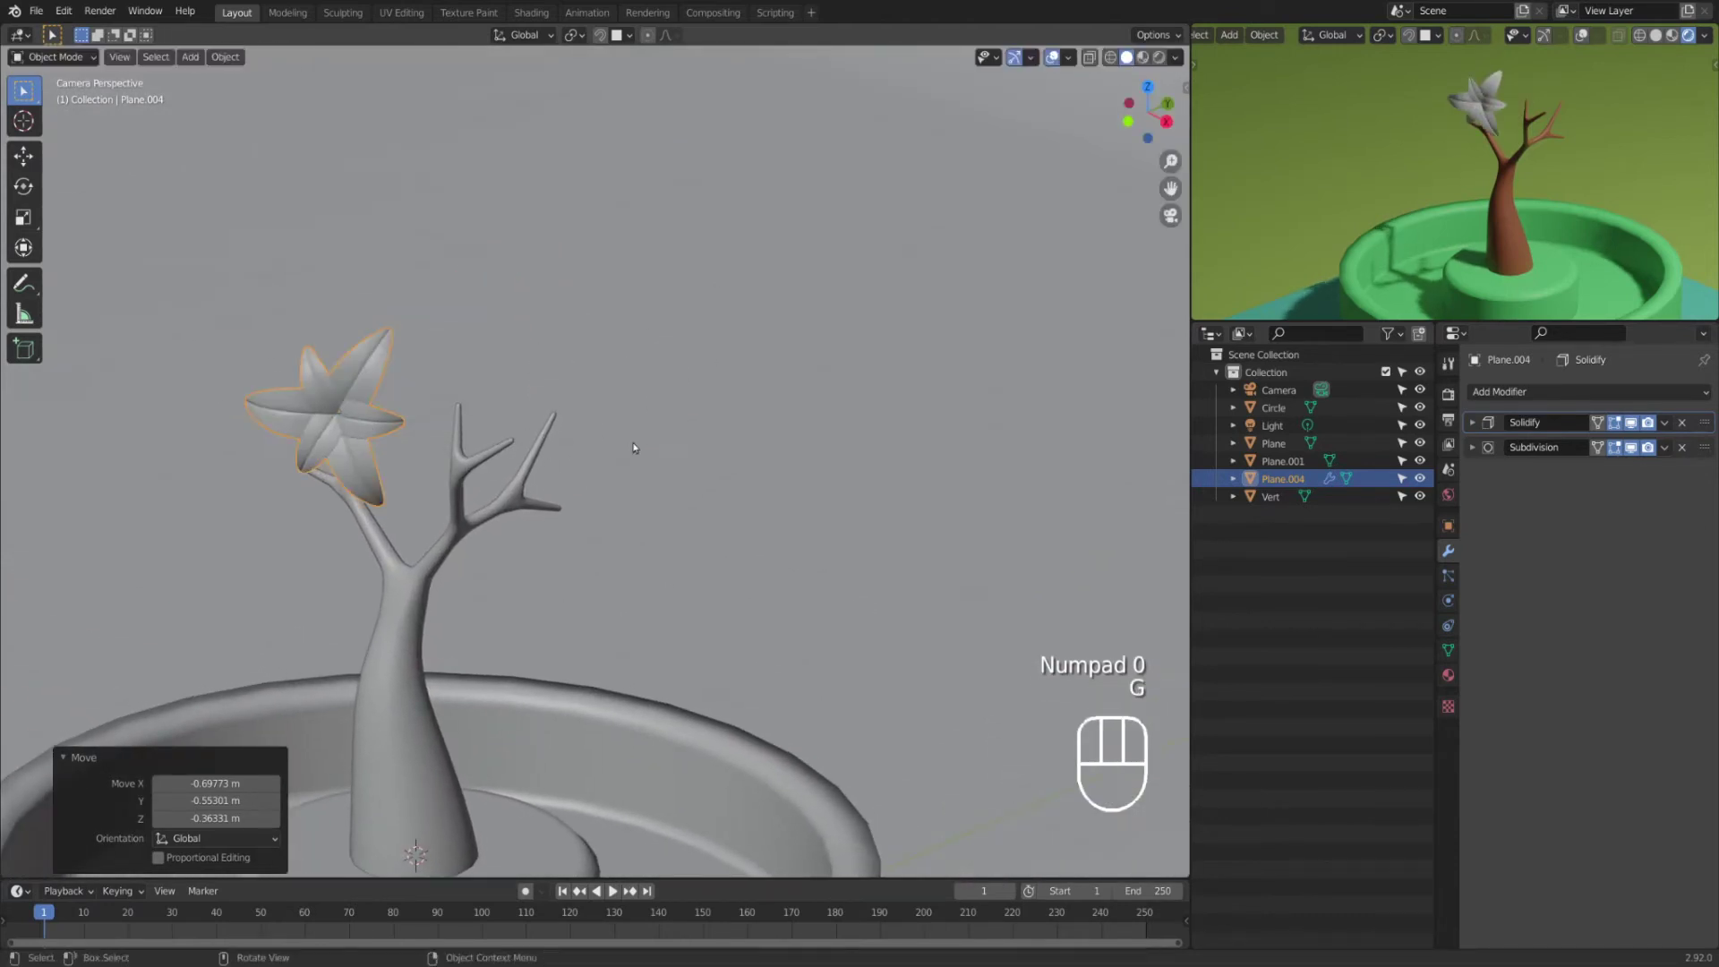
key("alt+d")
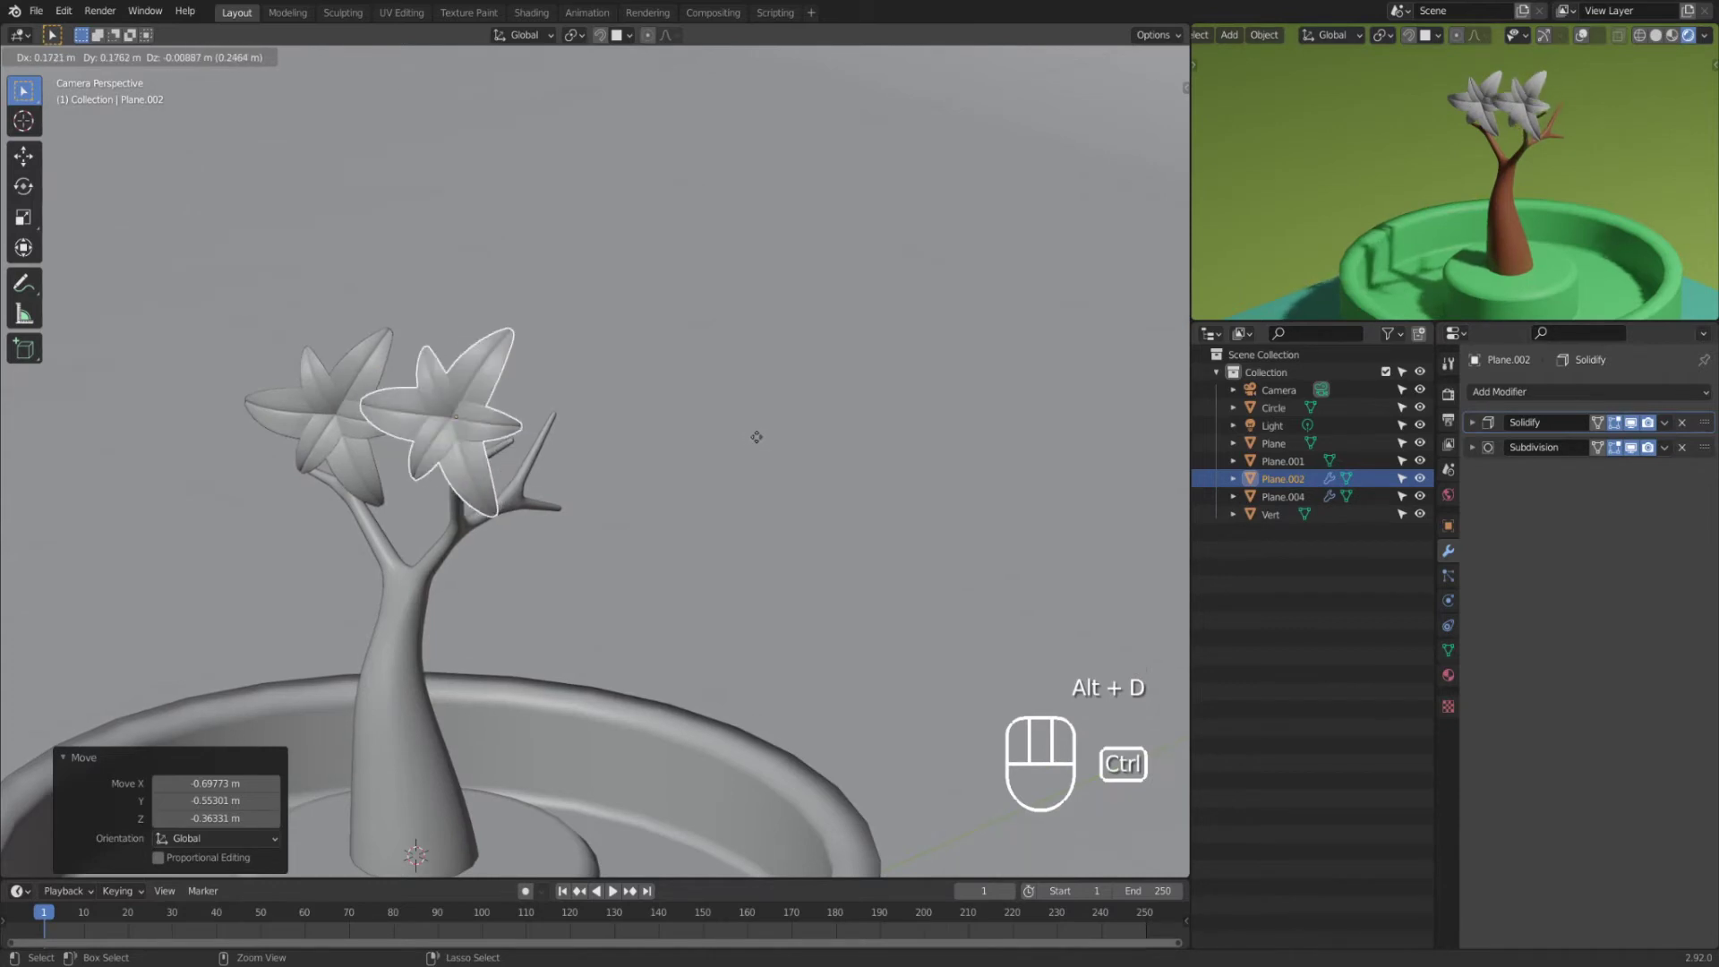
left_click(752, 437)
key("alt+d")
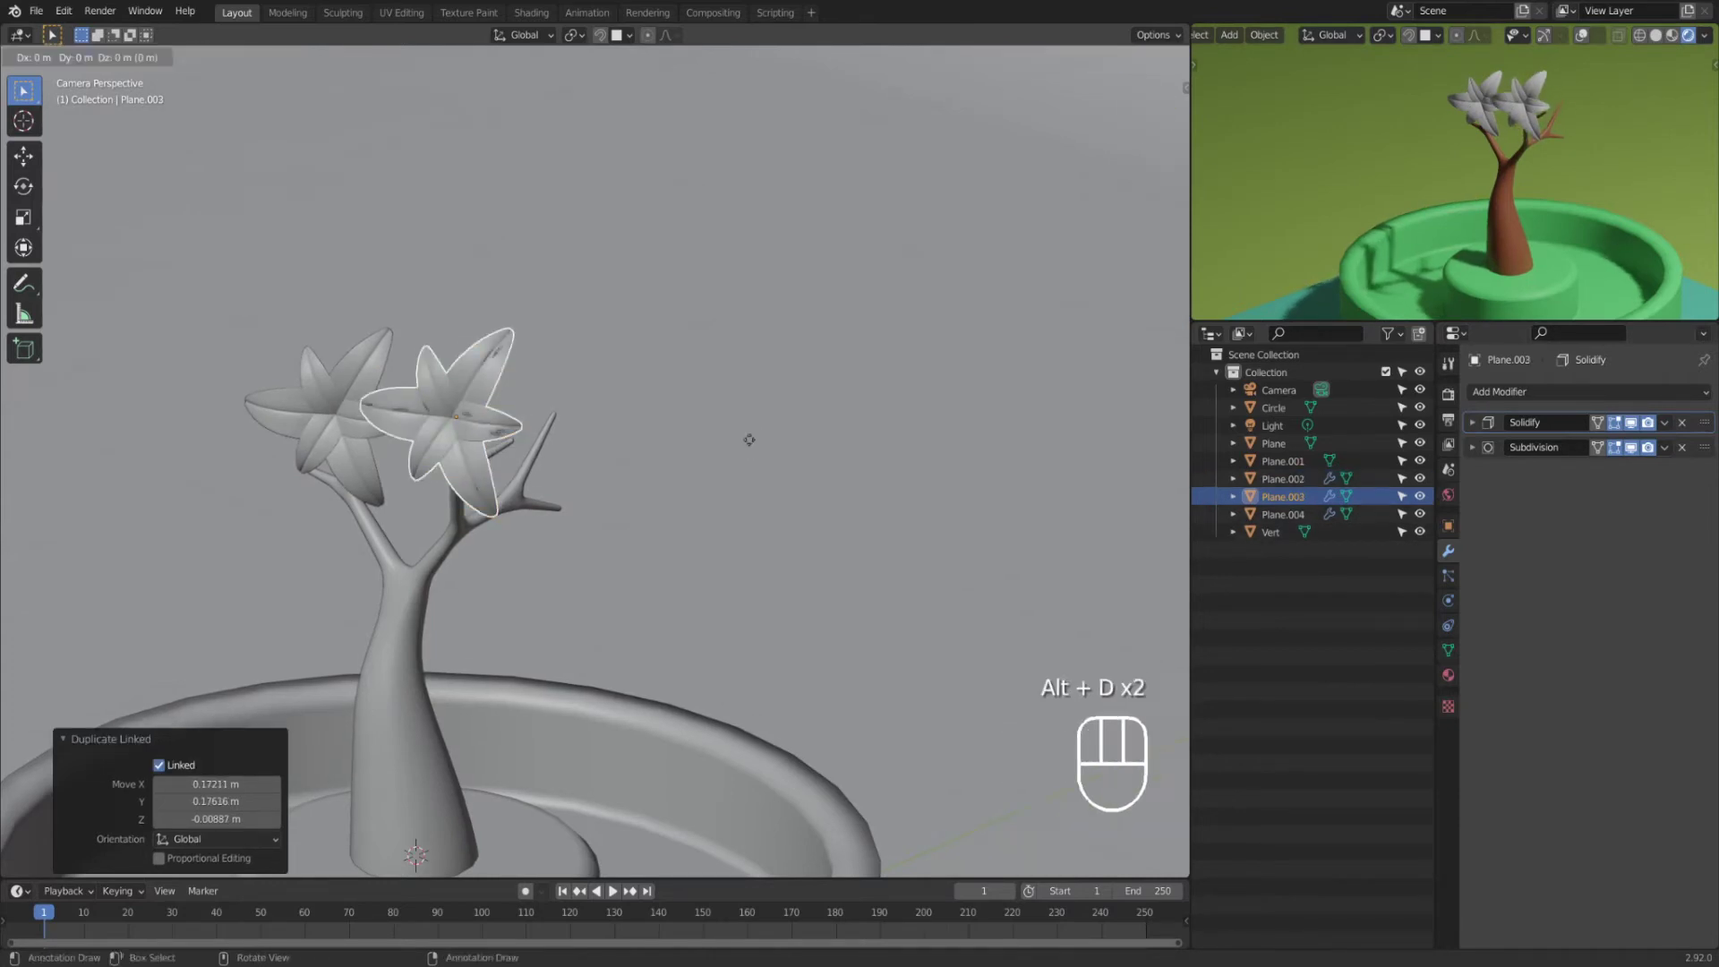
left_click(803, 461)
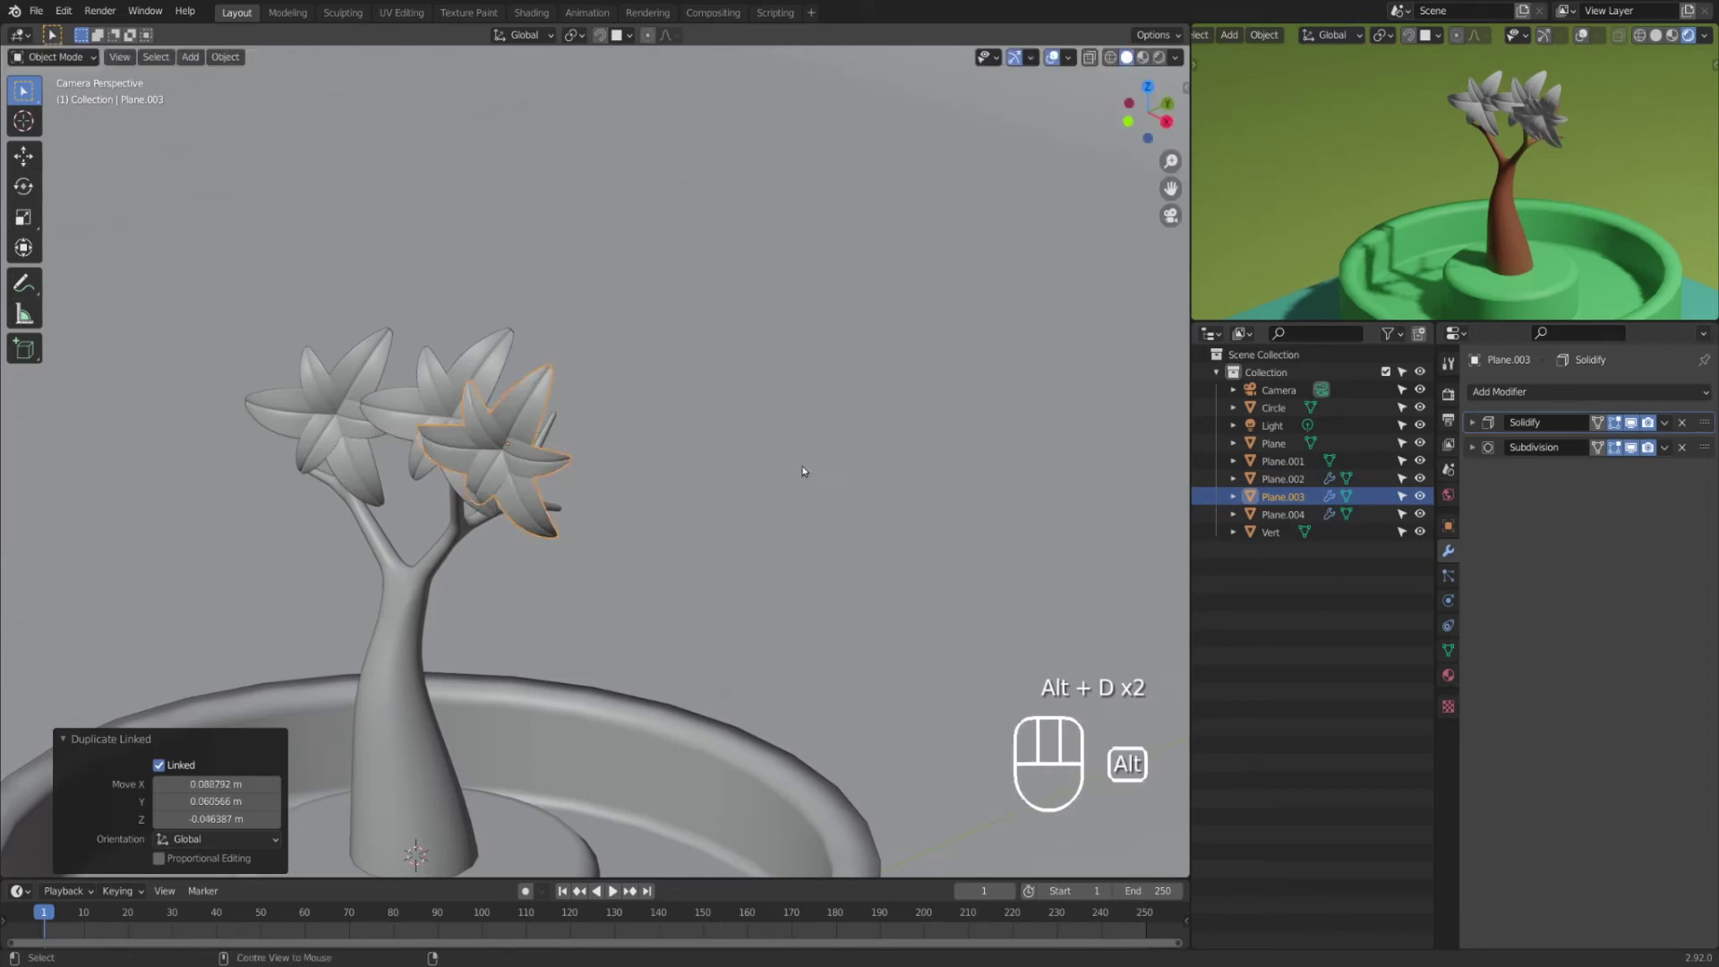
key("alt+d")
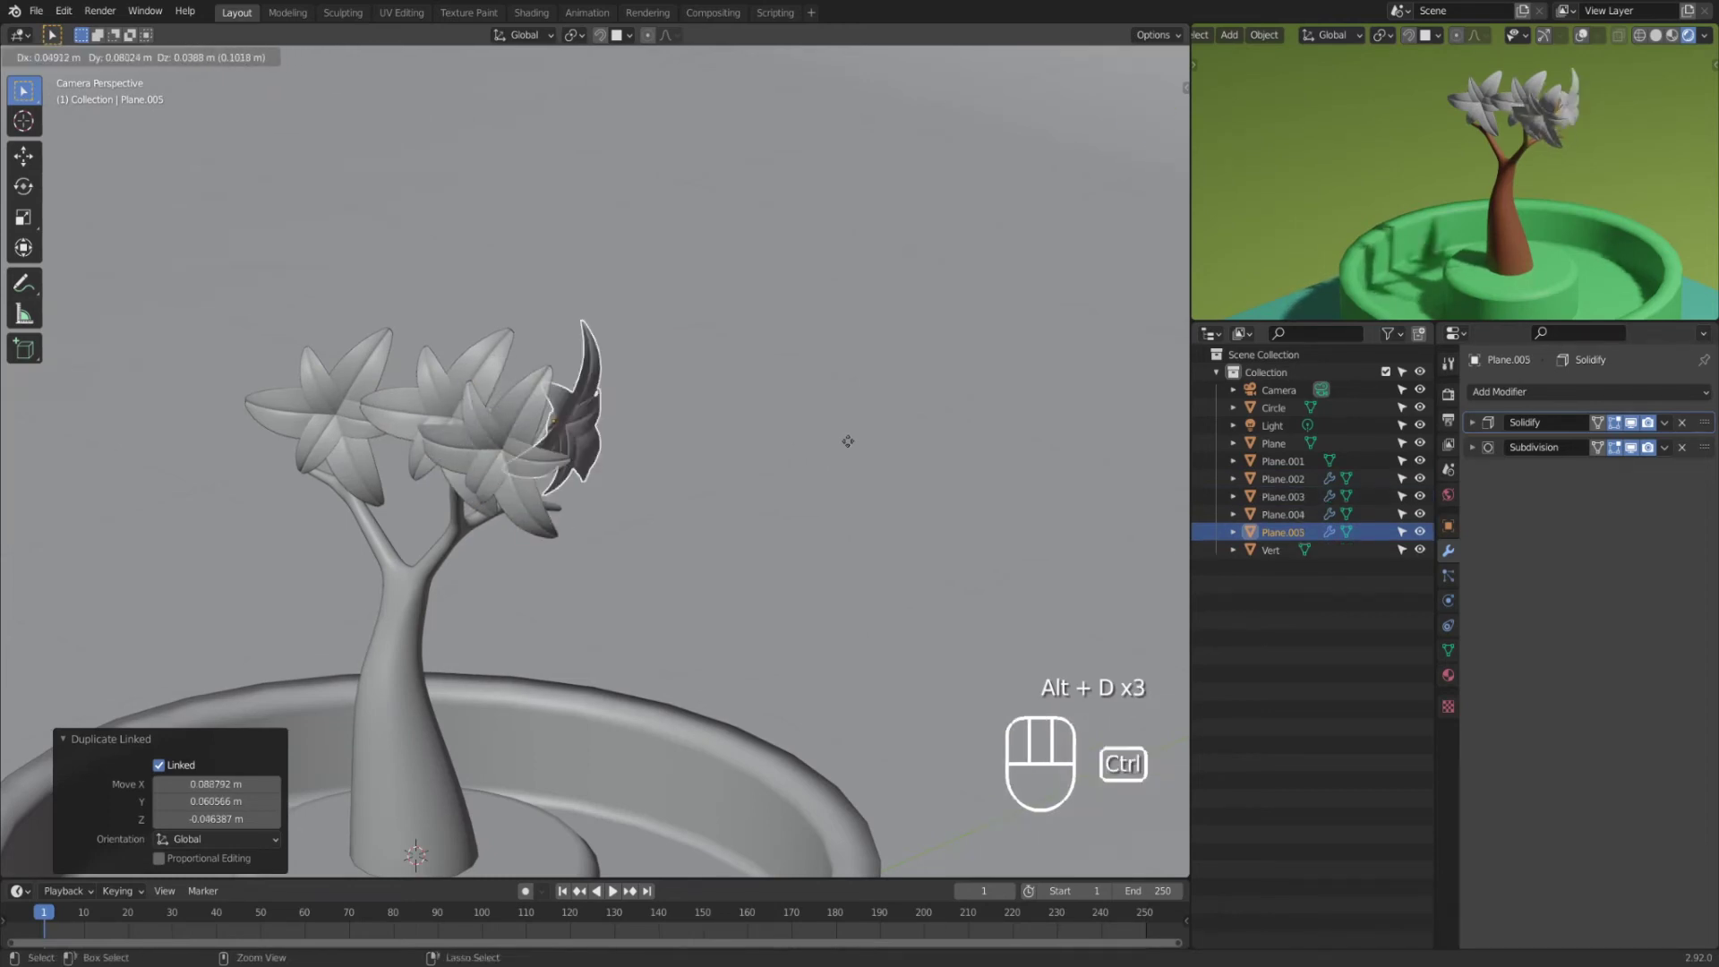
left_click(850, 437)
key("alt+d")
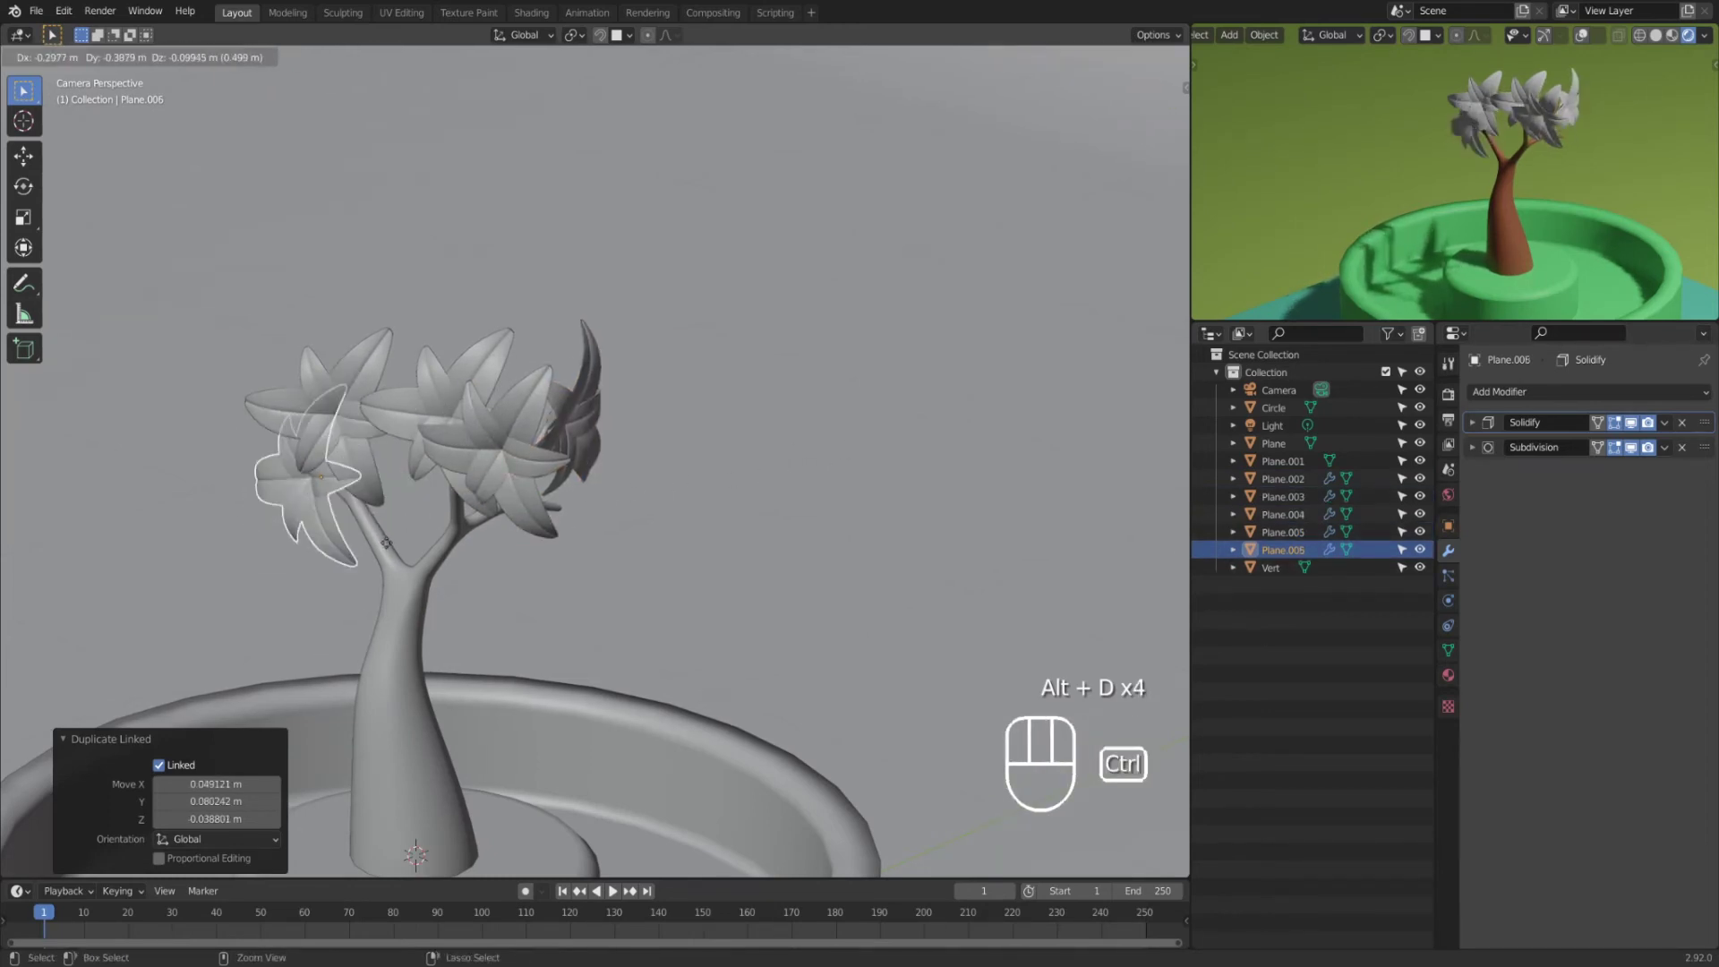
left_click(449, 559)
Step: Add three more linked leaf clusters, snapped to the lower right branch, just above the trunk, and the centre of the crown
middle_click_drag(682, 564, 580, 548)
scroll(384, 337, "up", 5)
middle_click_drag(383, 338, 658, 573, "shift")
scroll(456, 541, "up", 3)
middle_click_drag(456, 540, 558, 569, "shift")
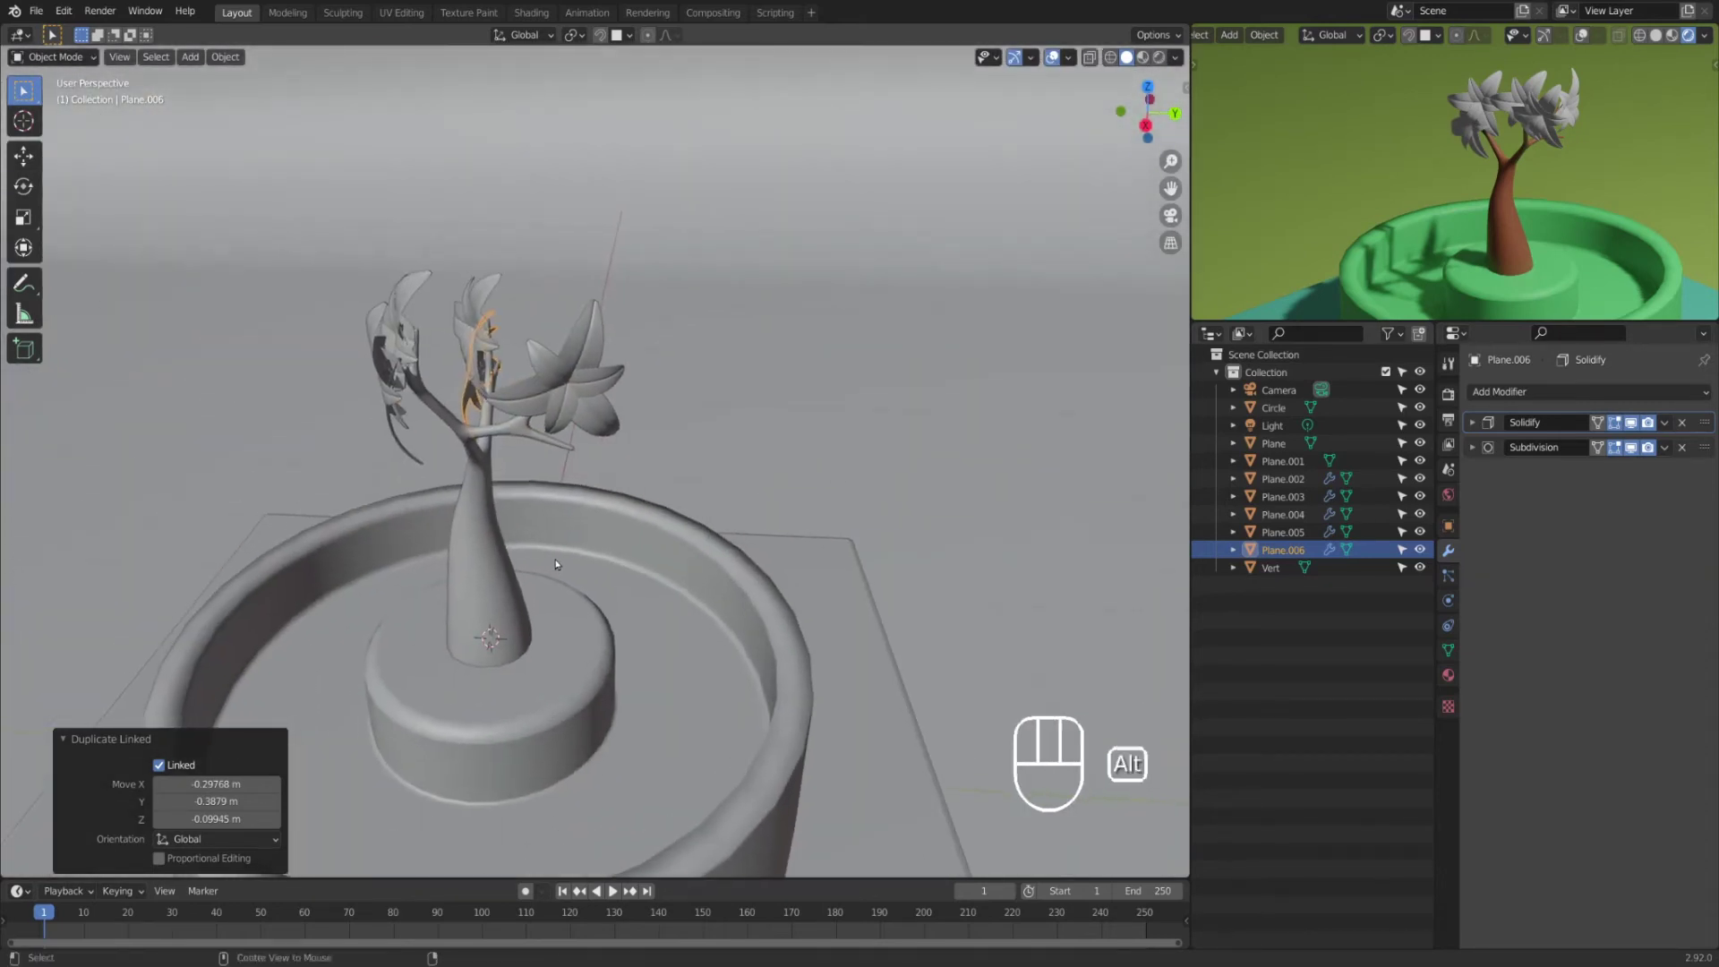
key("alt+d")
left_click(634, 632)
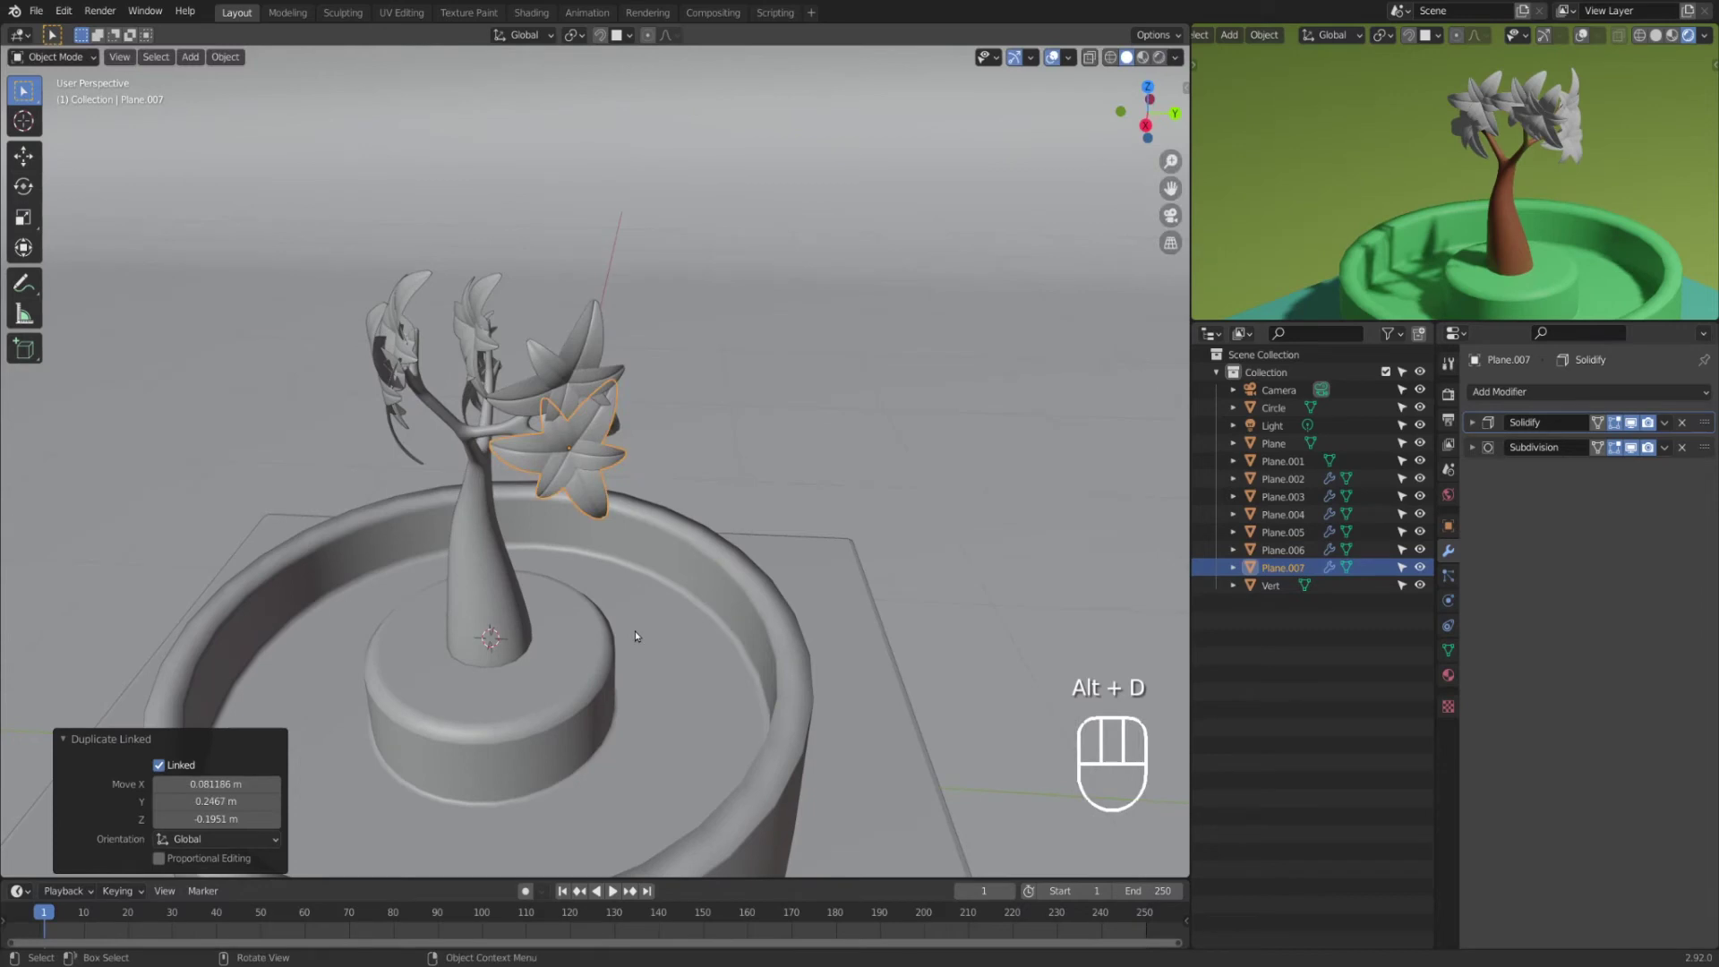
key("KP_0")
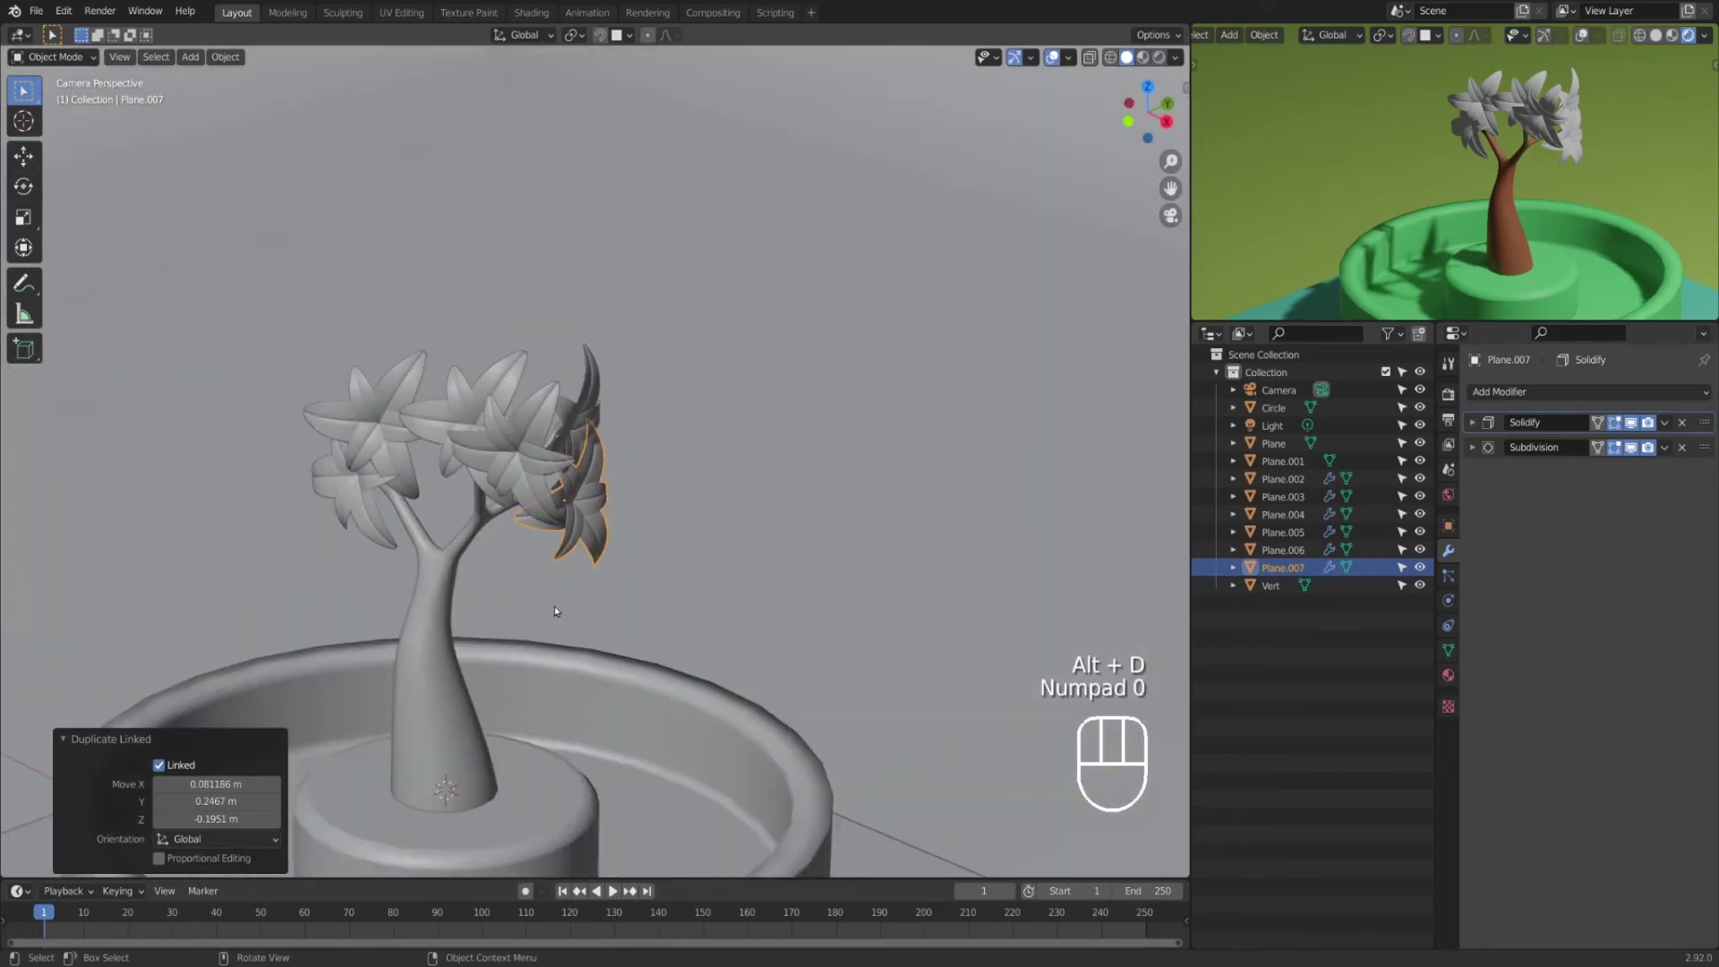
key("alt+d")
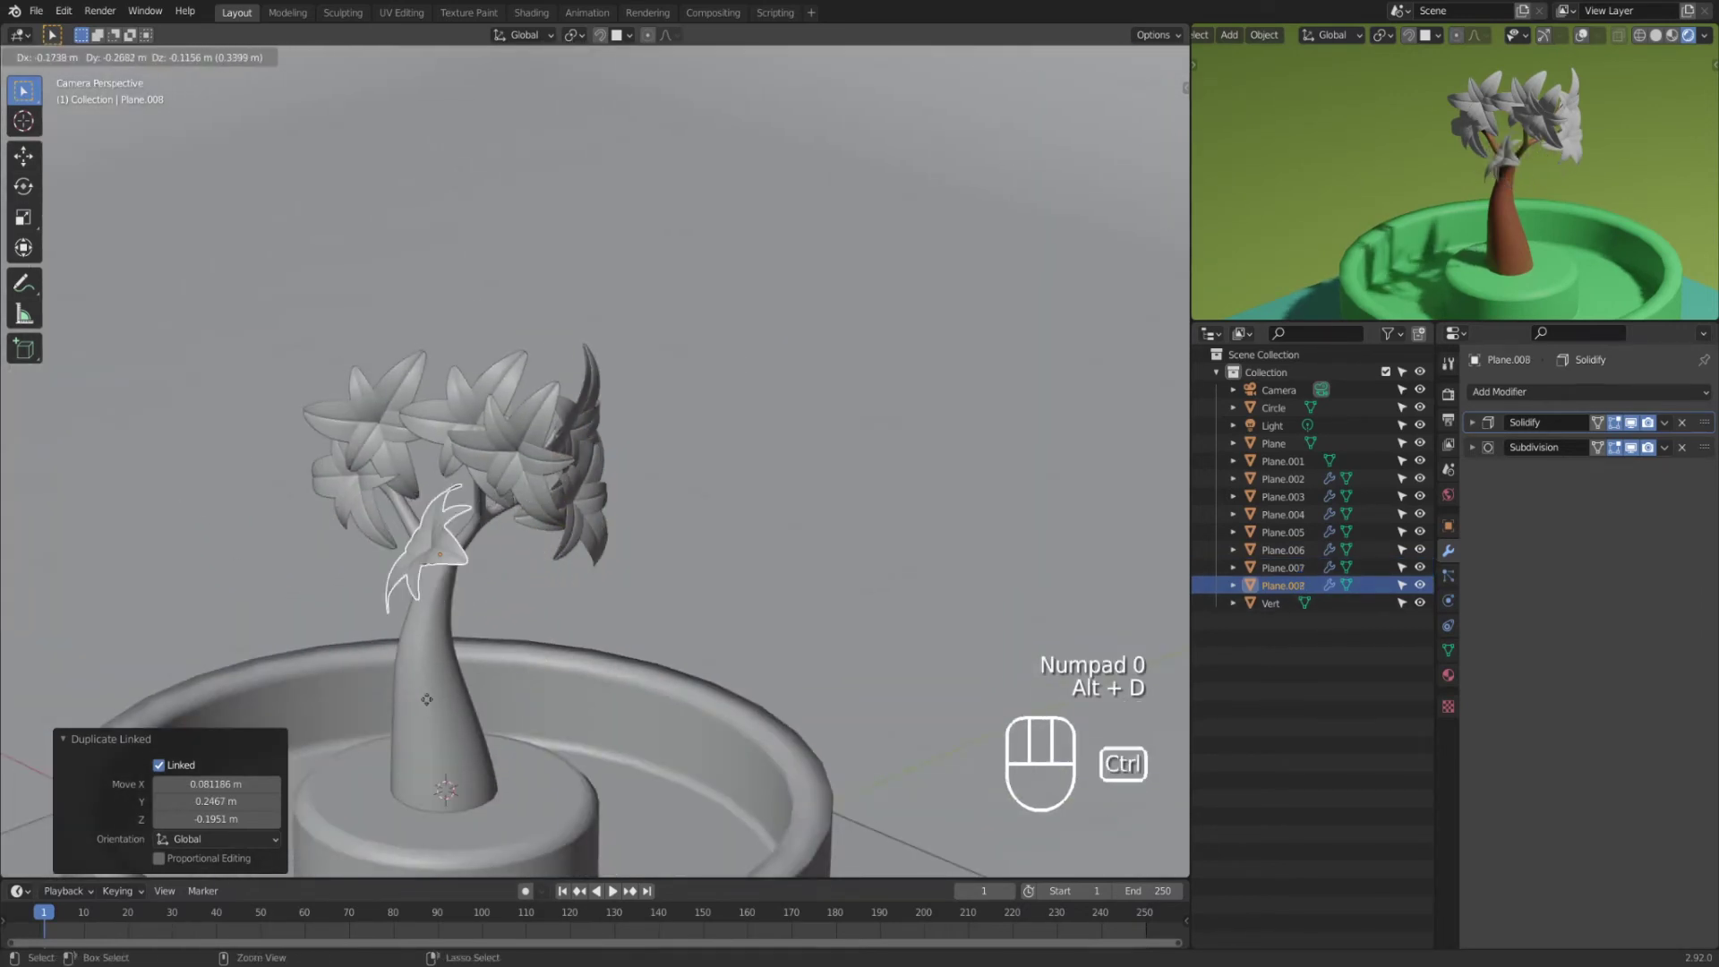
left_click(421, 698)
key("alt+d")
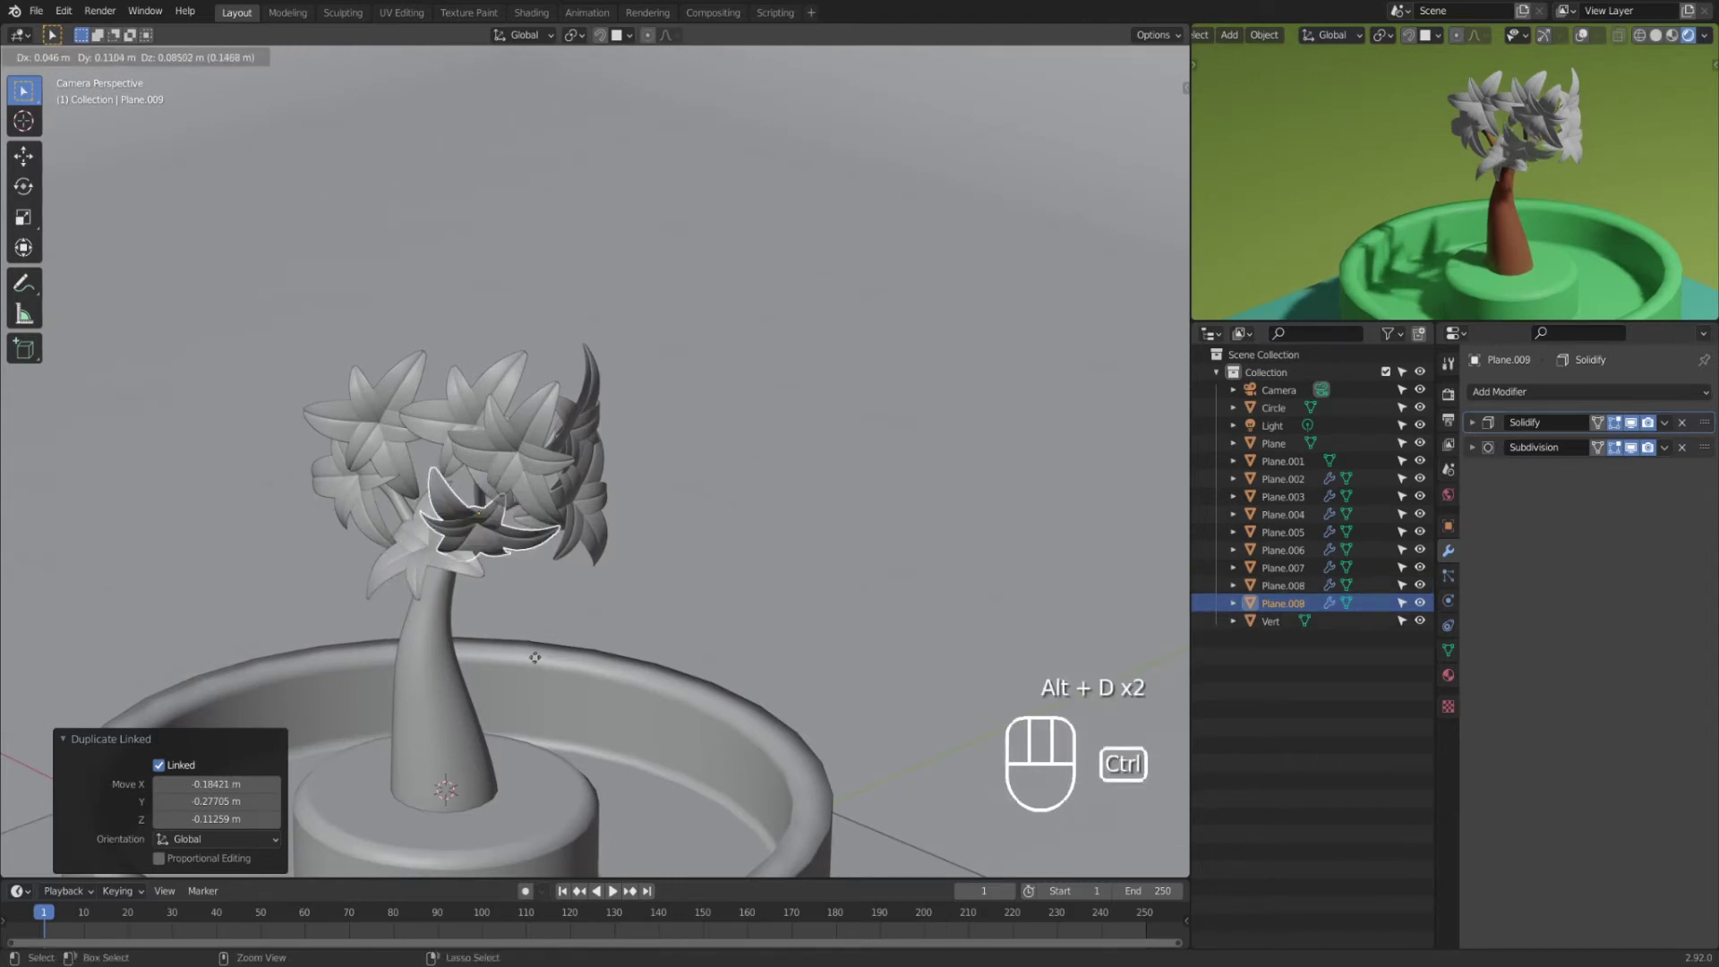
left_click(526, 669)
Step: Scatter three linked leaf duplicates as fallen leaves: inside the pot's right side, on its front-left rim, and on the central pedestal
key("alt+d")
left_click(711, 143)
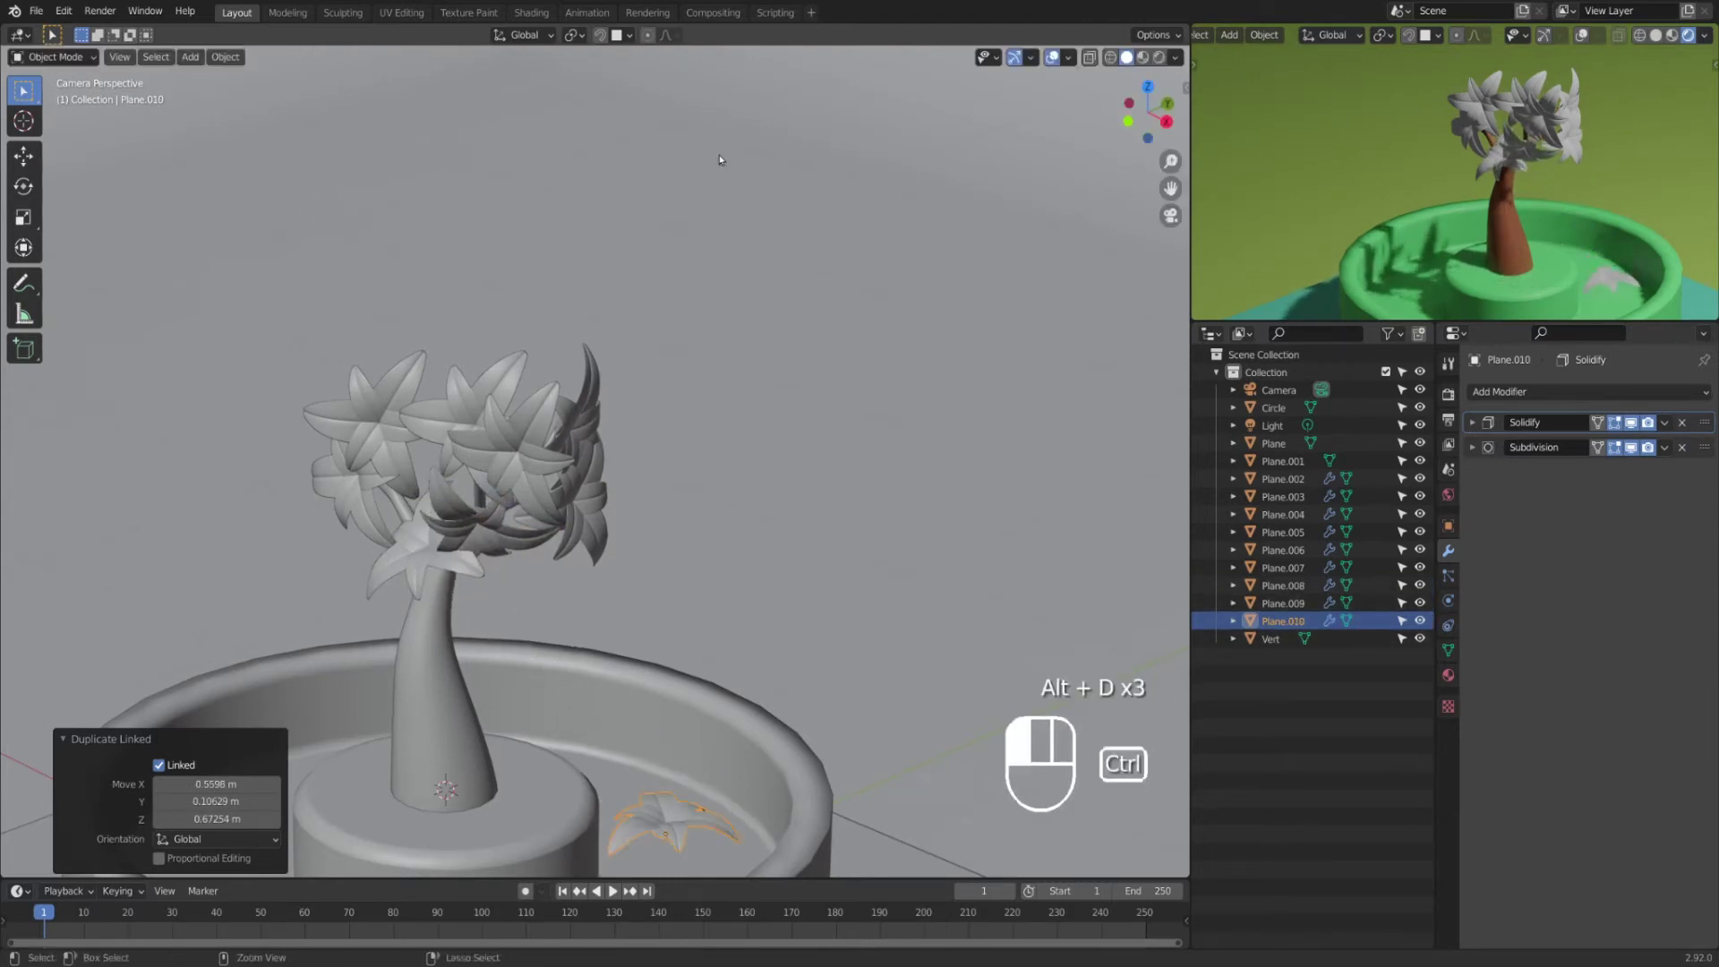
middle_click_drag(718, 161, 875, 182, "shift")
key("alt+d")
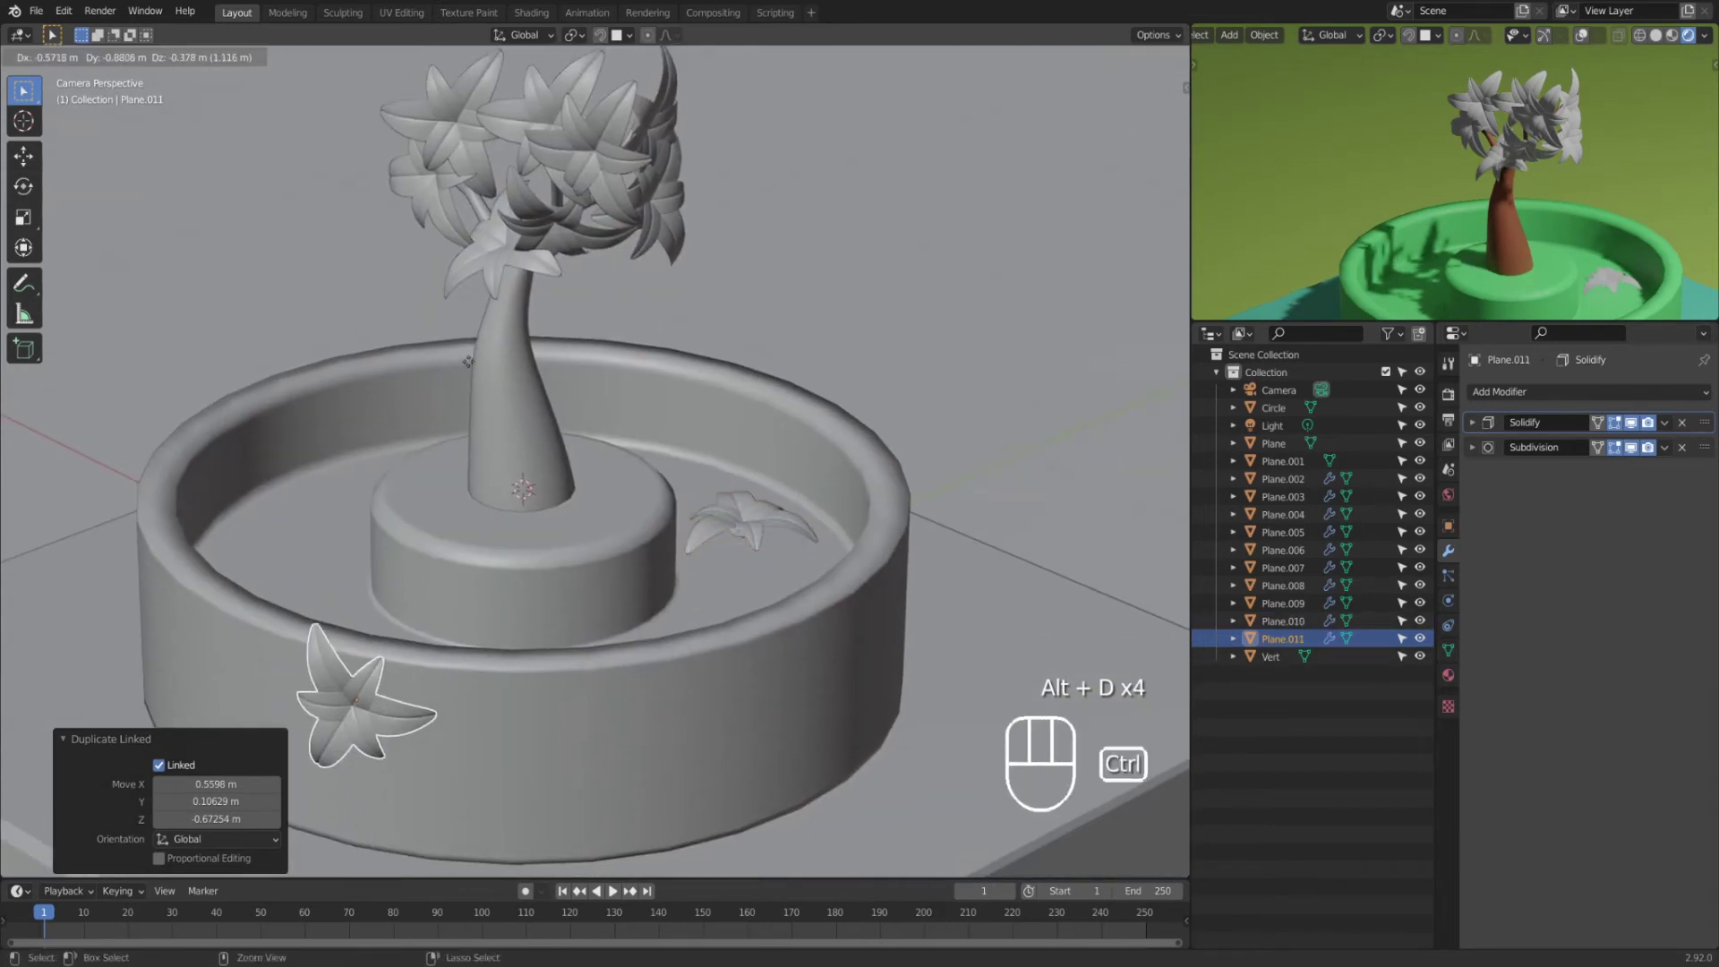
left_click(510, 338)
key("alt+d")
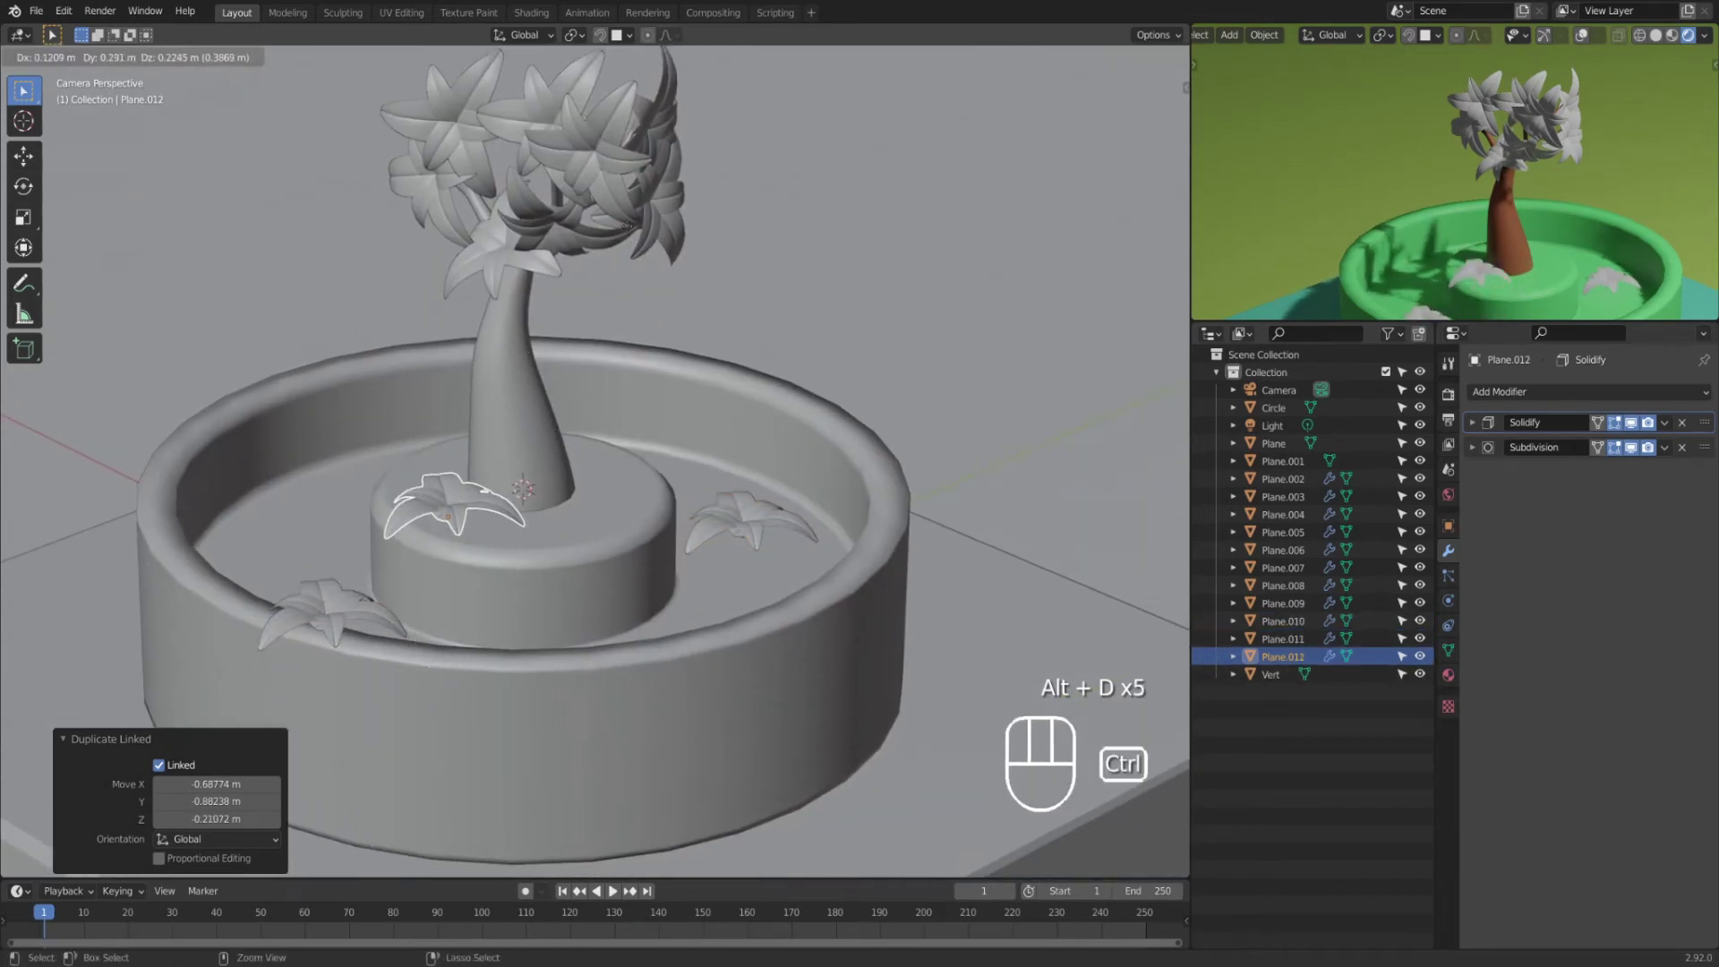
left_click(631, 223)
Step: Examine the leaf arrangement on the tree and pot in both the solid and the rendered view
scroll(767, 294, "down", 2)
middle_click_drag(766, 294, 772, 404, "shift")
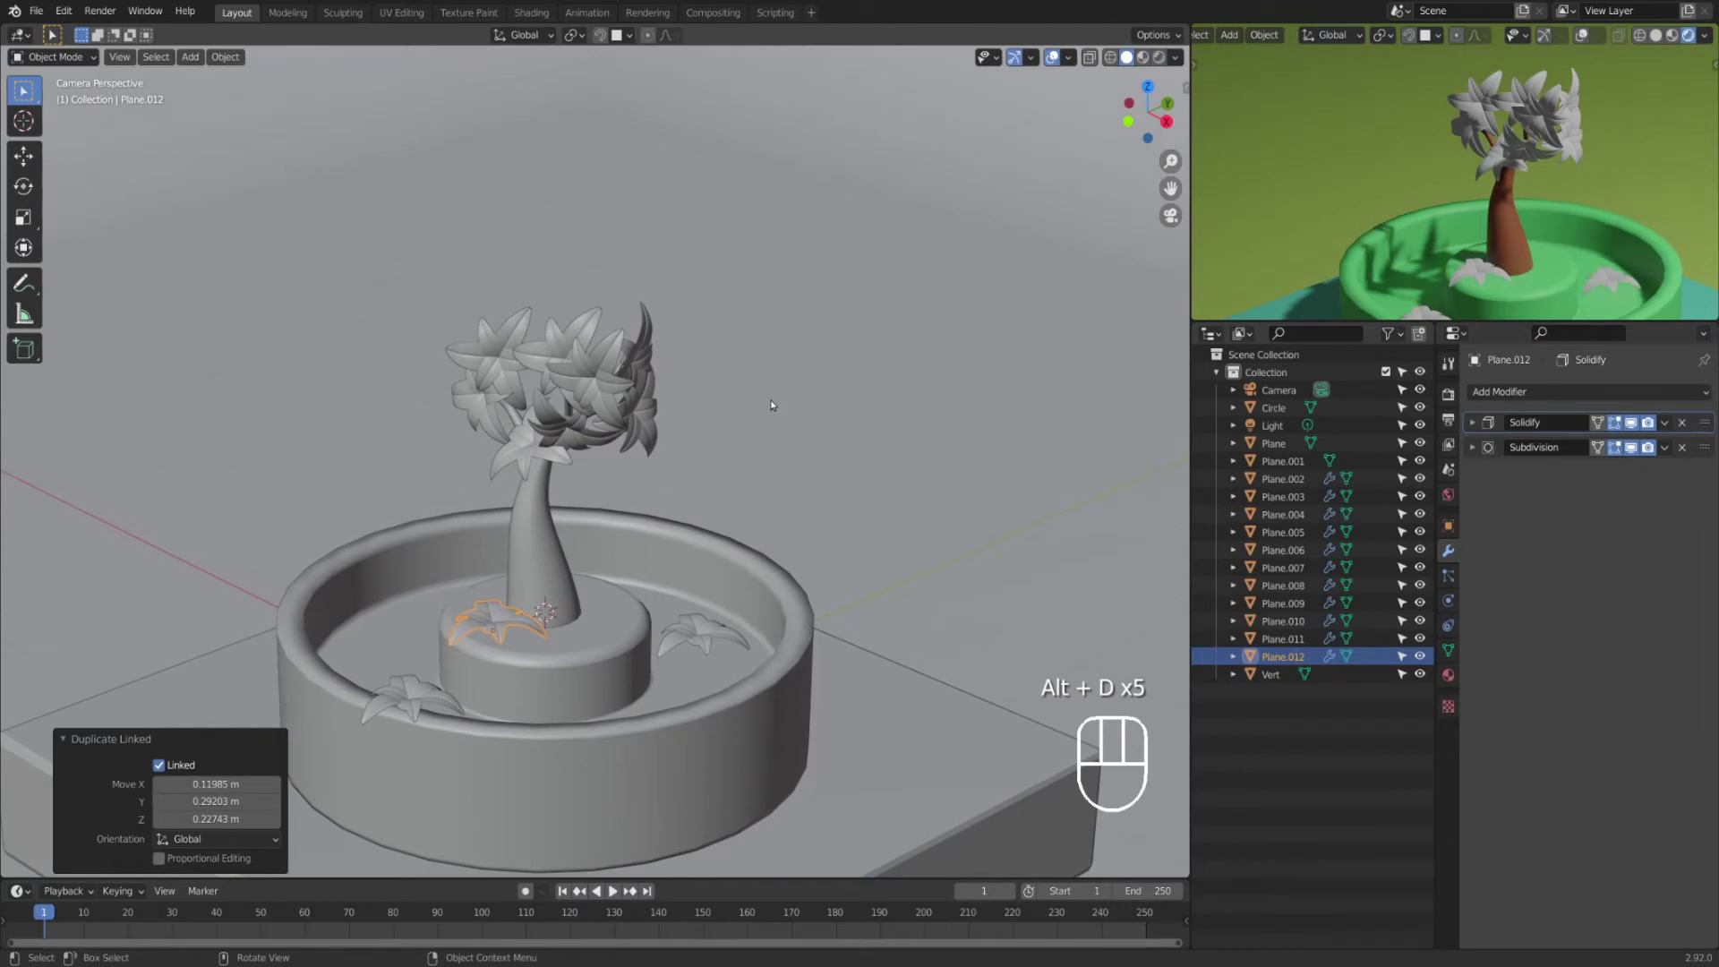
scroll(1488, 244, "down", 2)
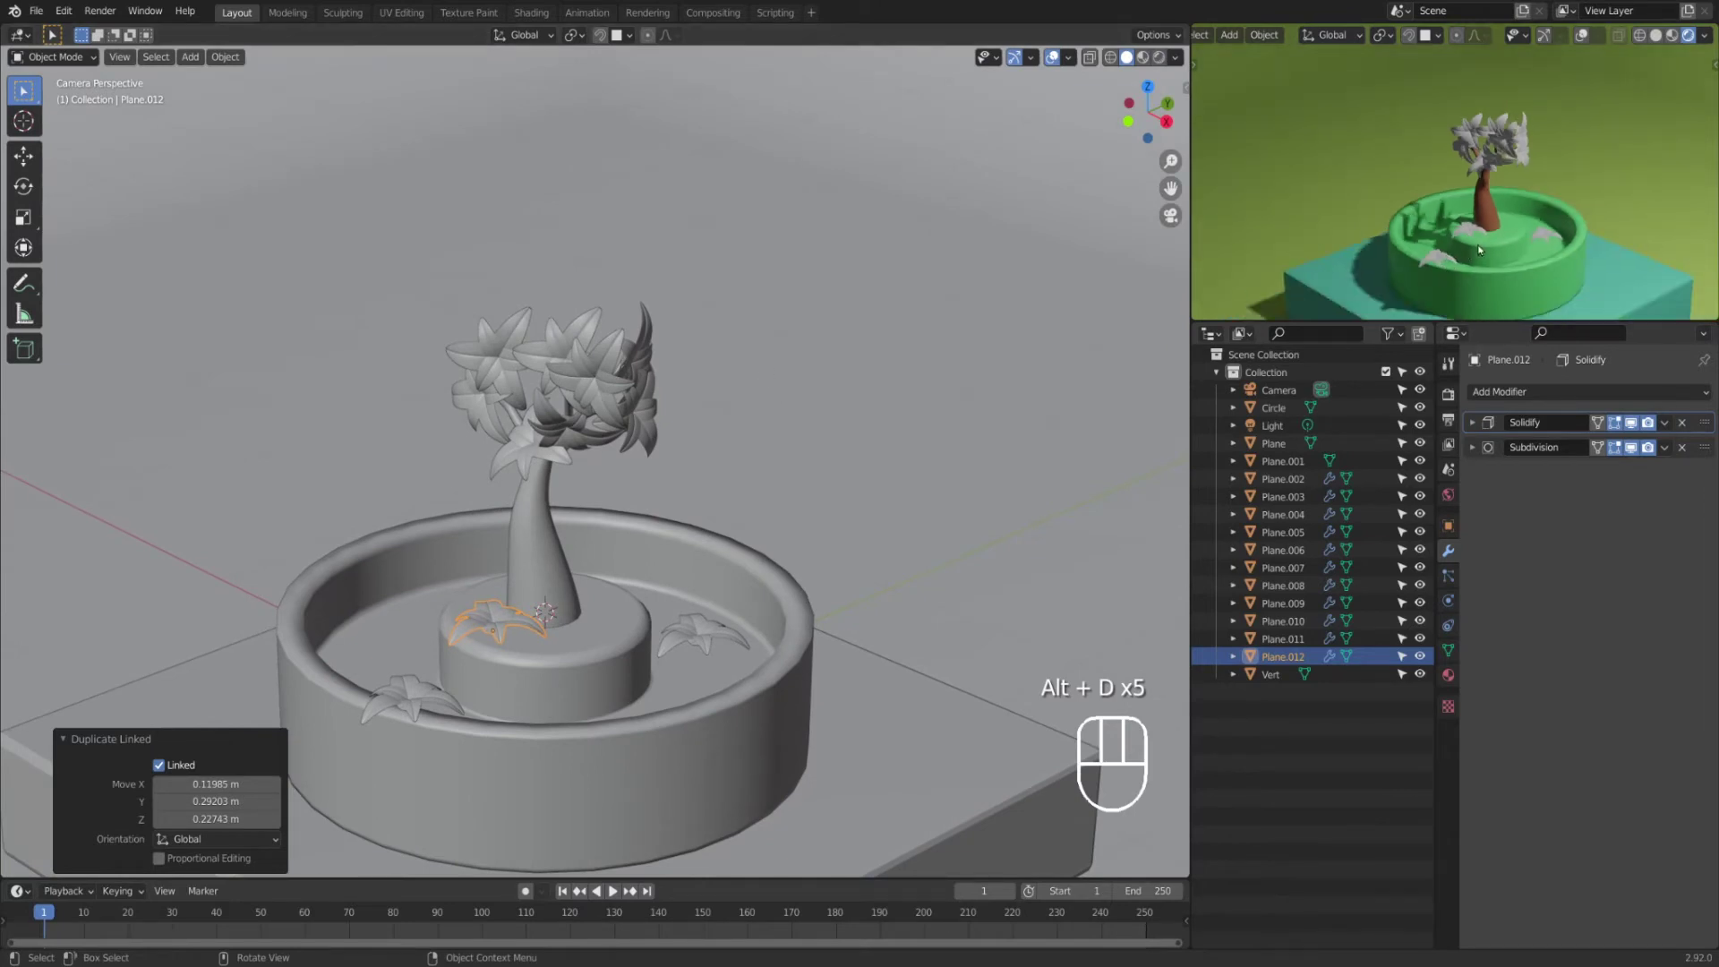
scroll(1488, 245, "up", 3)
middle_click_drag(1488, 245, 1467, 238, "shift")
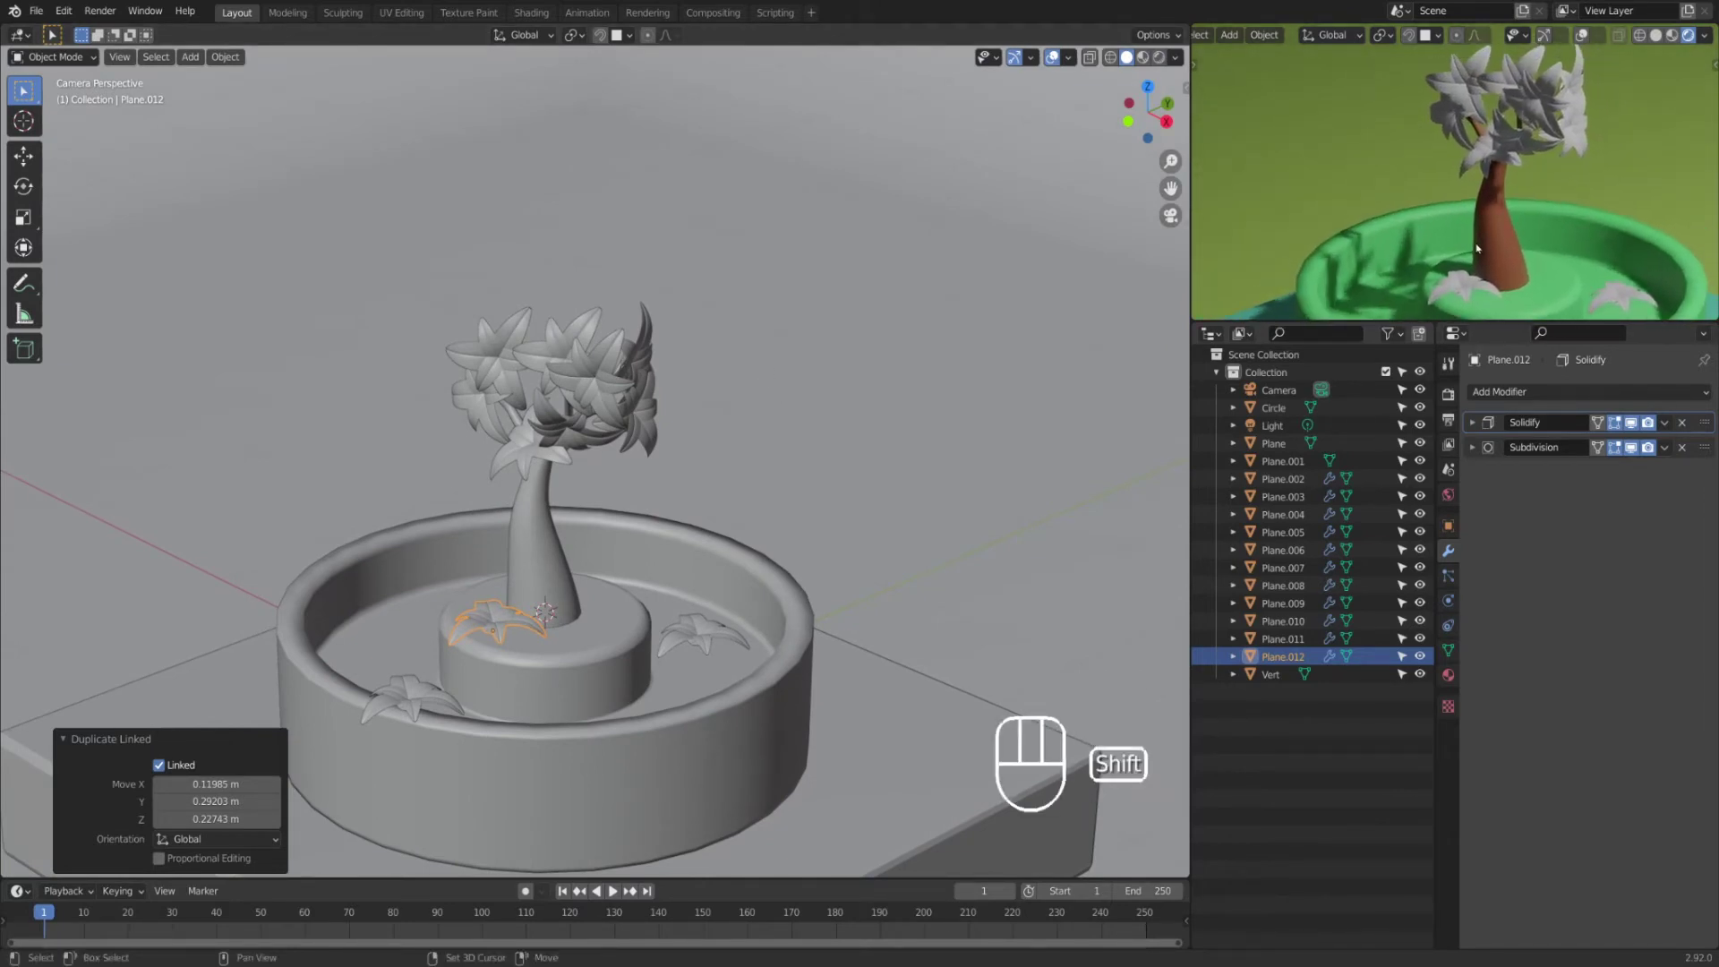
scroll(562, 352, "up", 1)
scroll(540, 360, "up", 1)
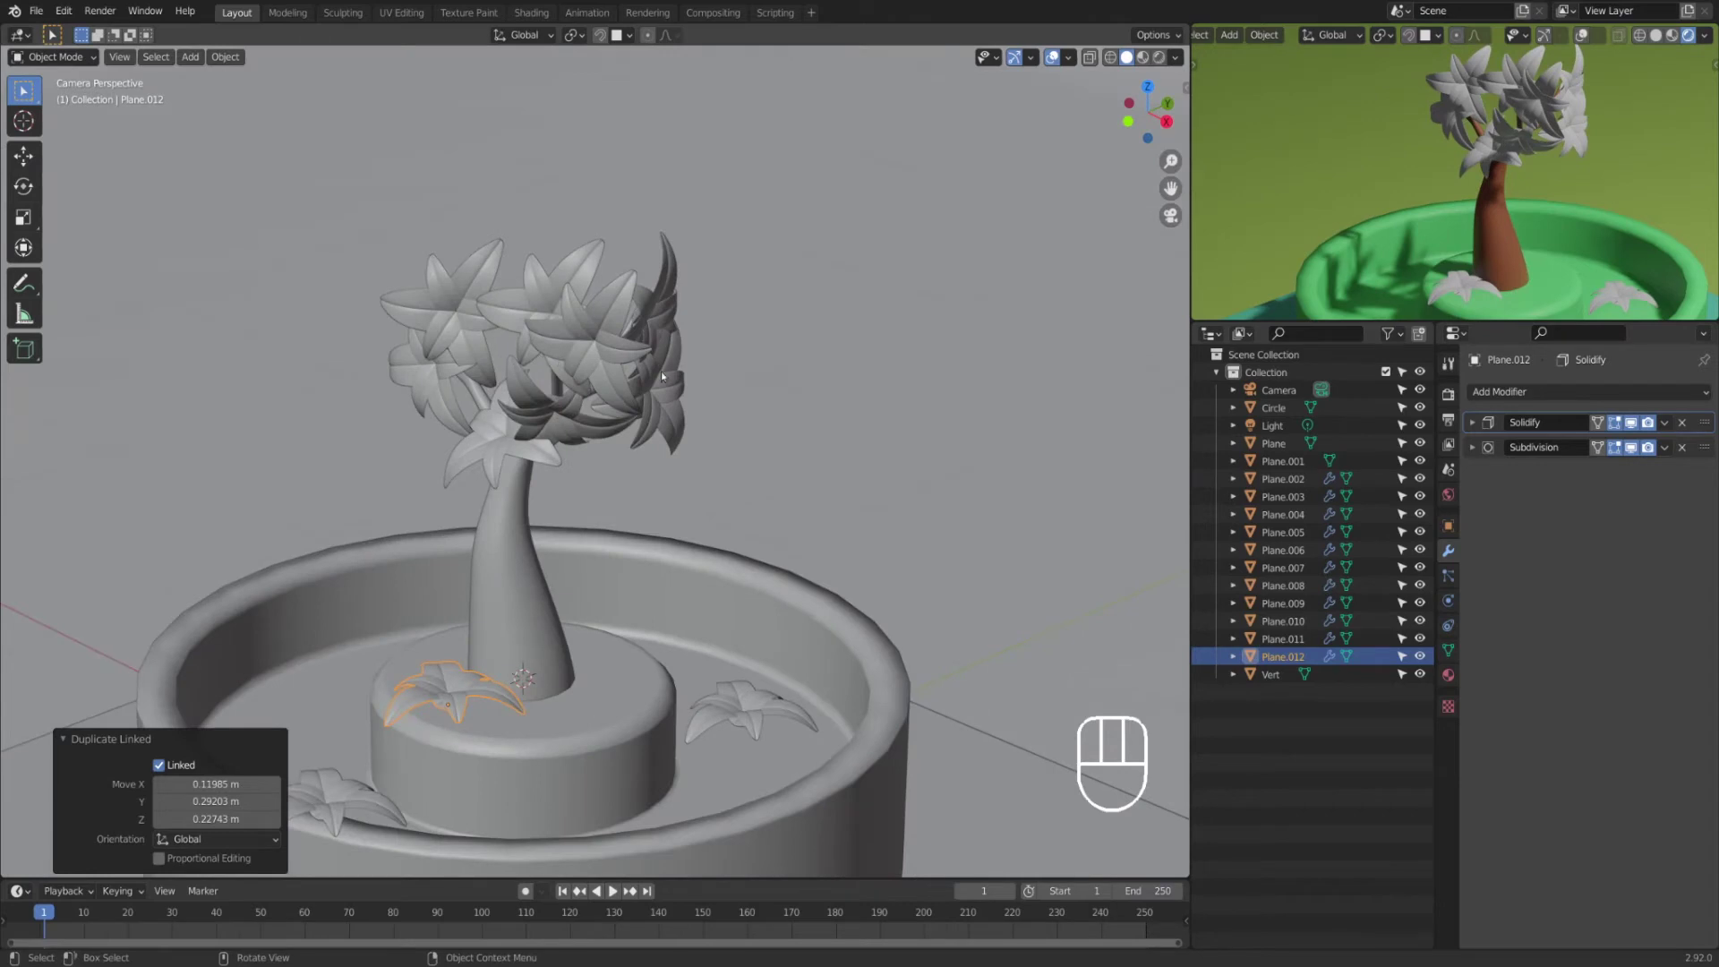
left_click(660, 411)
key("r")
key("r")
right_click(673, 445)
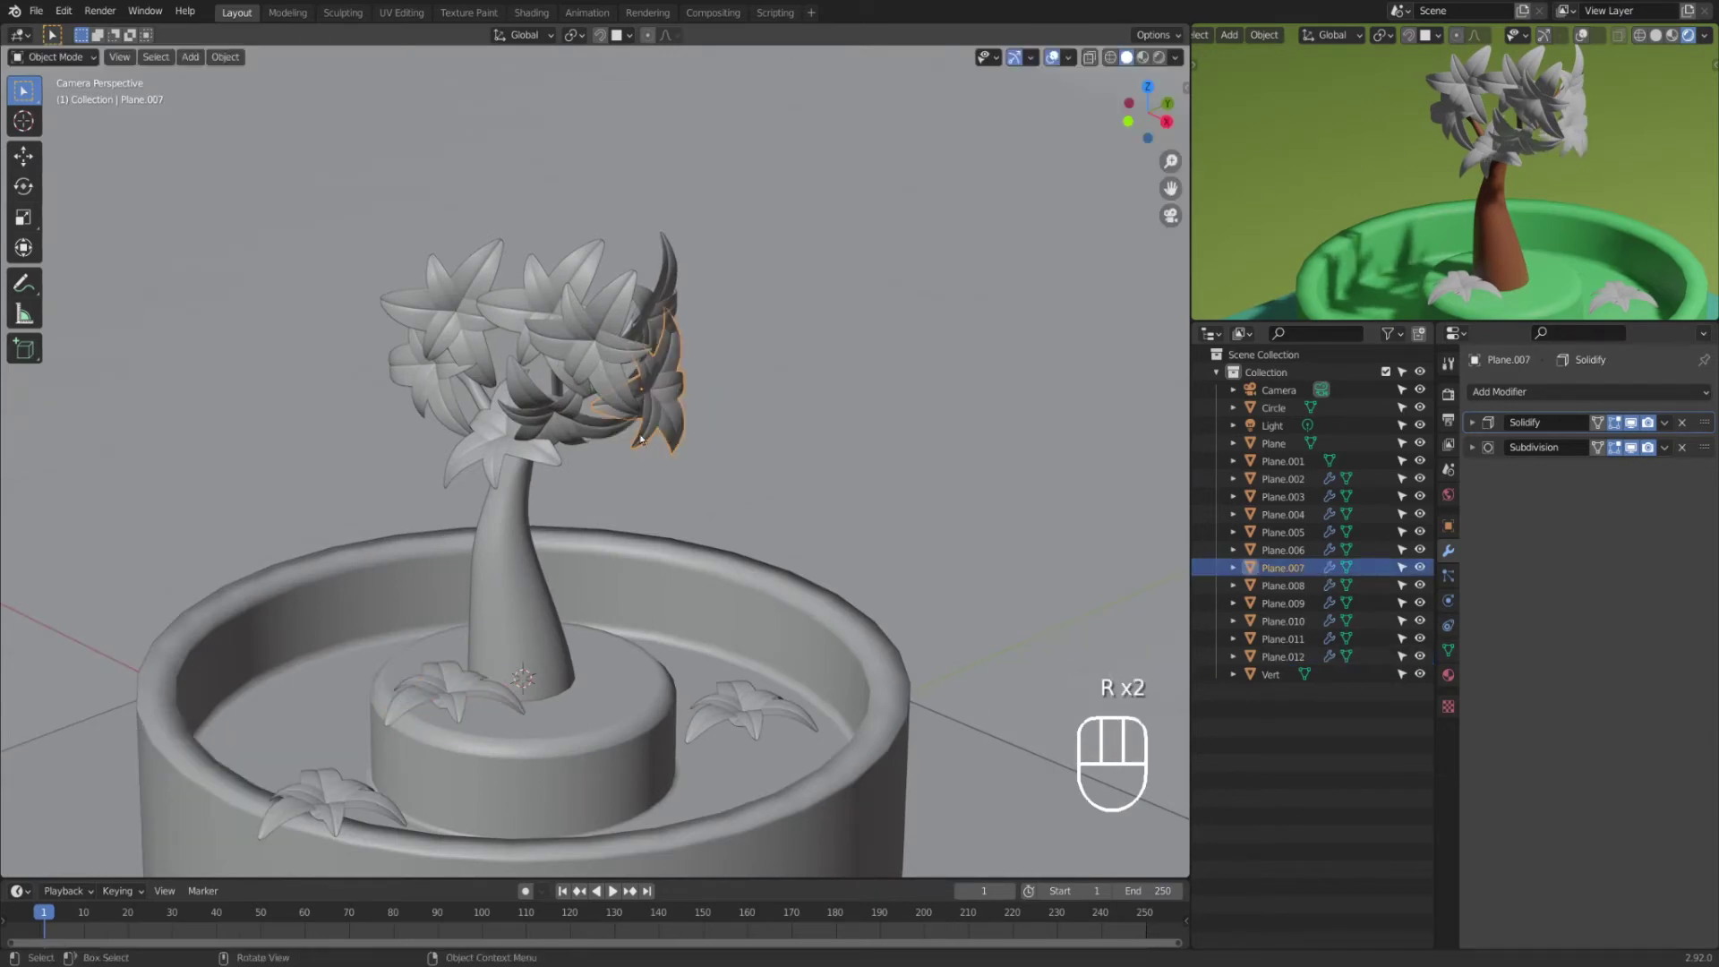
Step: Reorient the upper-left leaf cluster of the tree using free trackball rotation
left_click(463, 333)
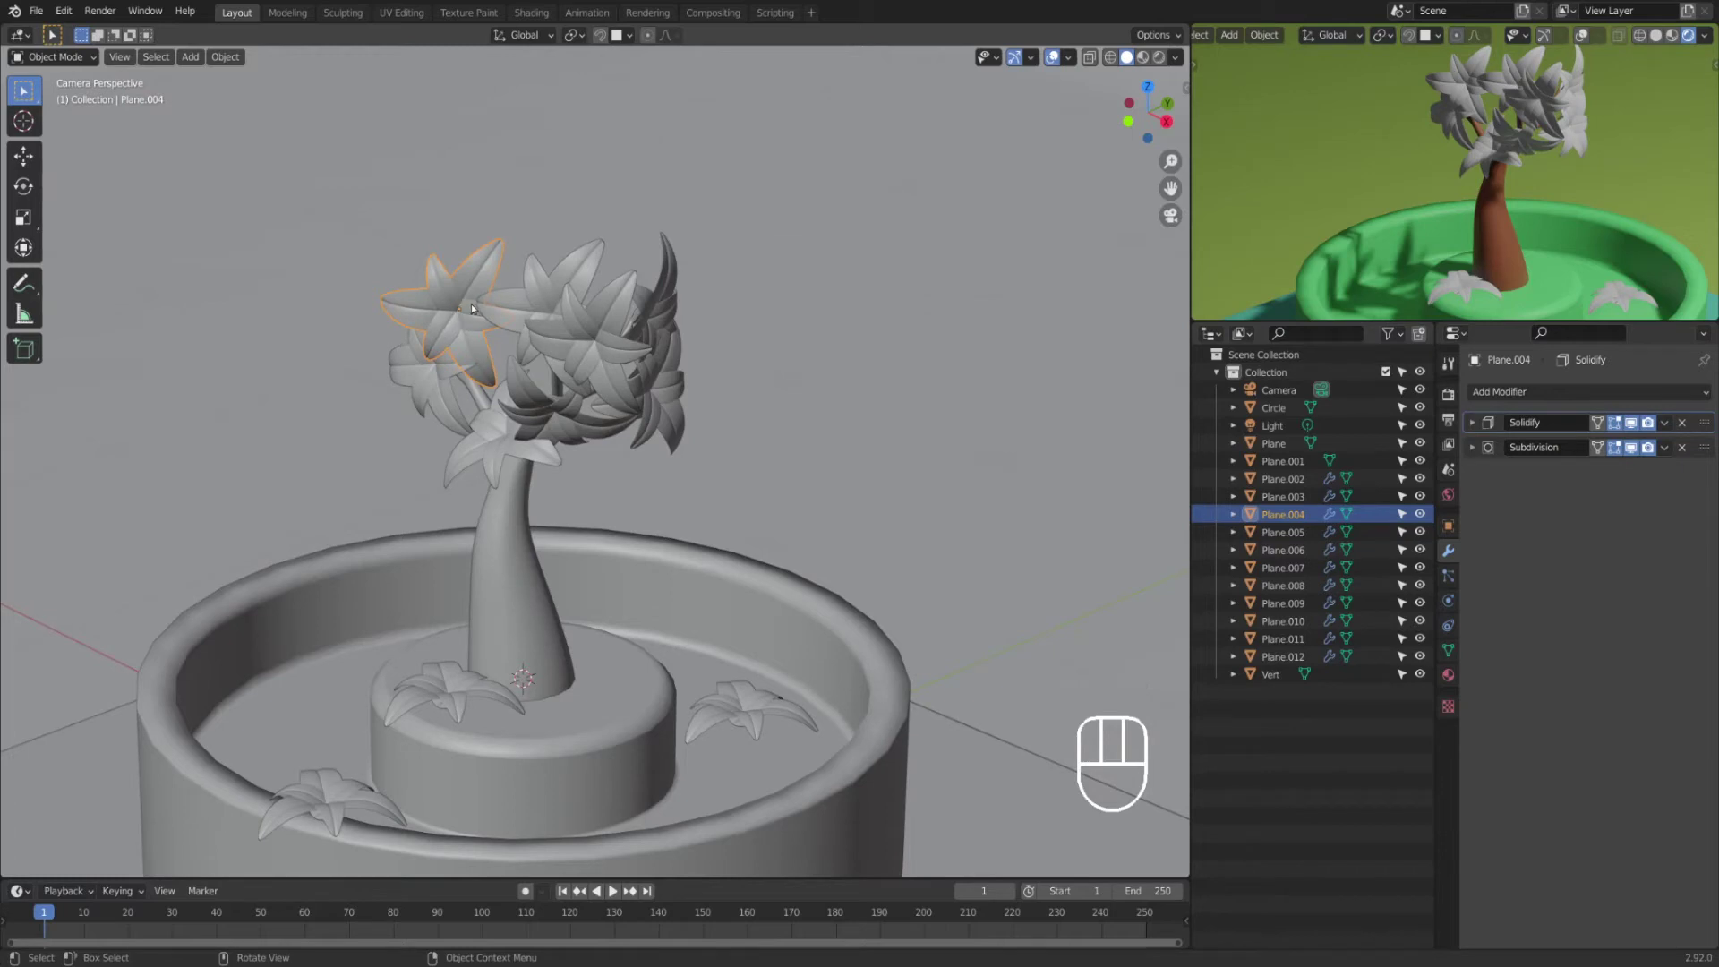
key("r")
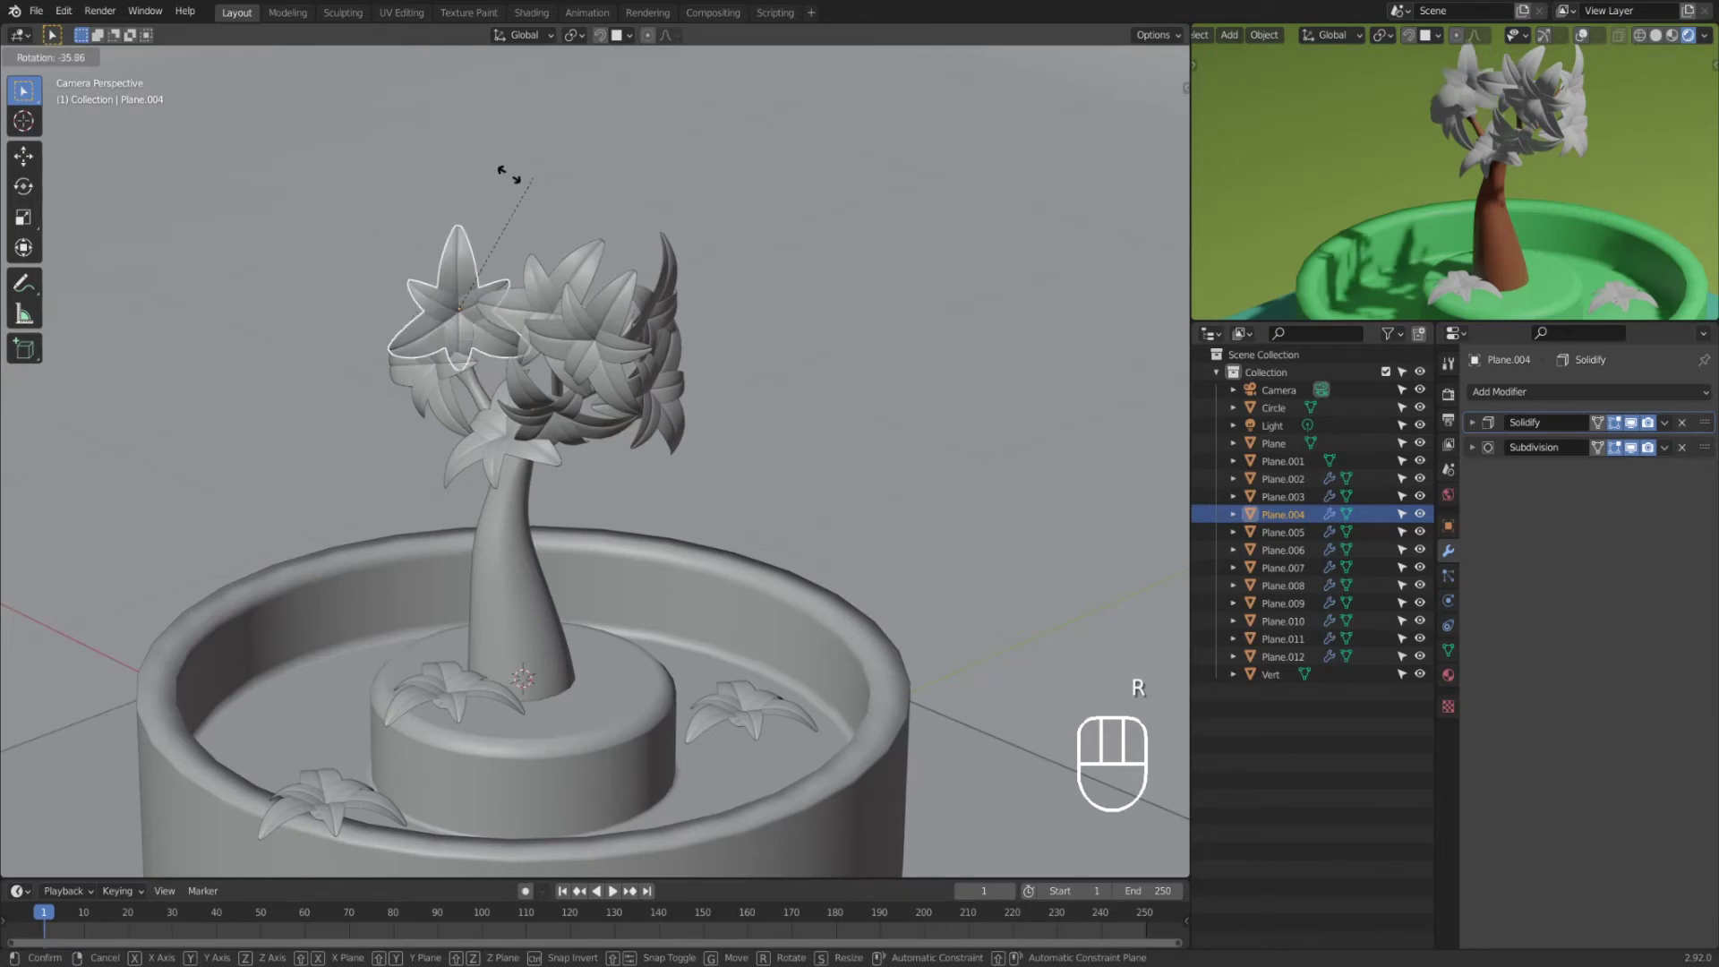
right_click(782, 345)
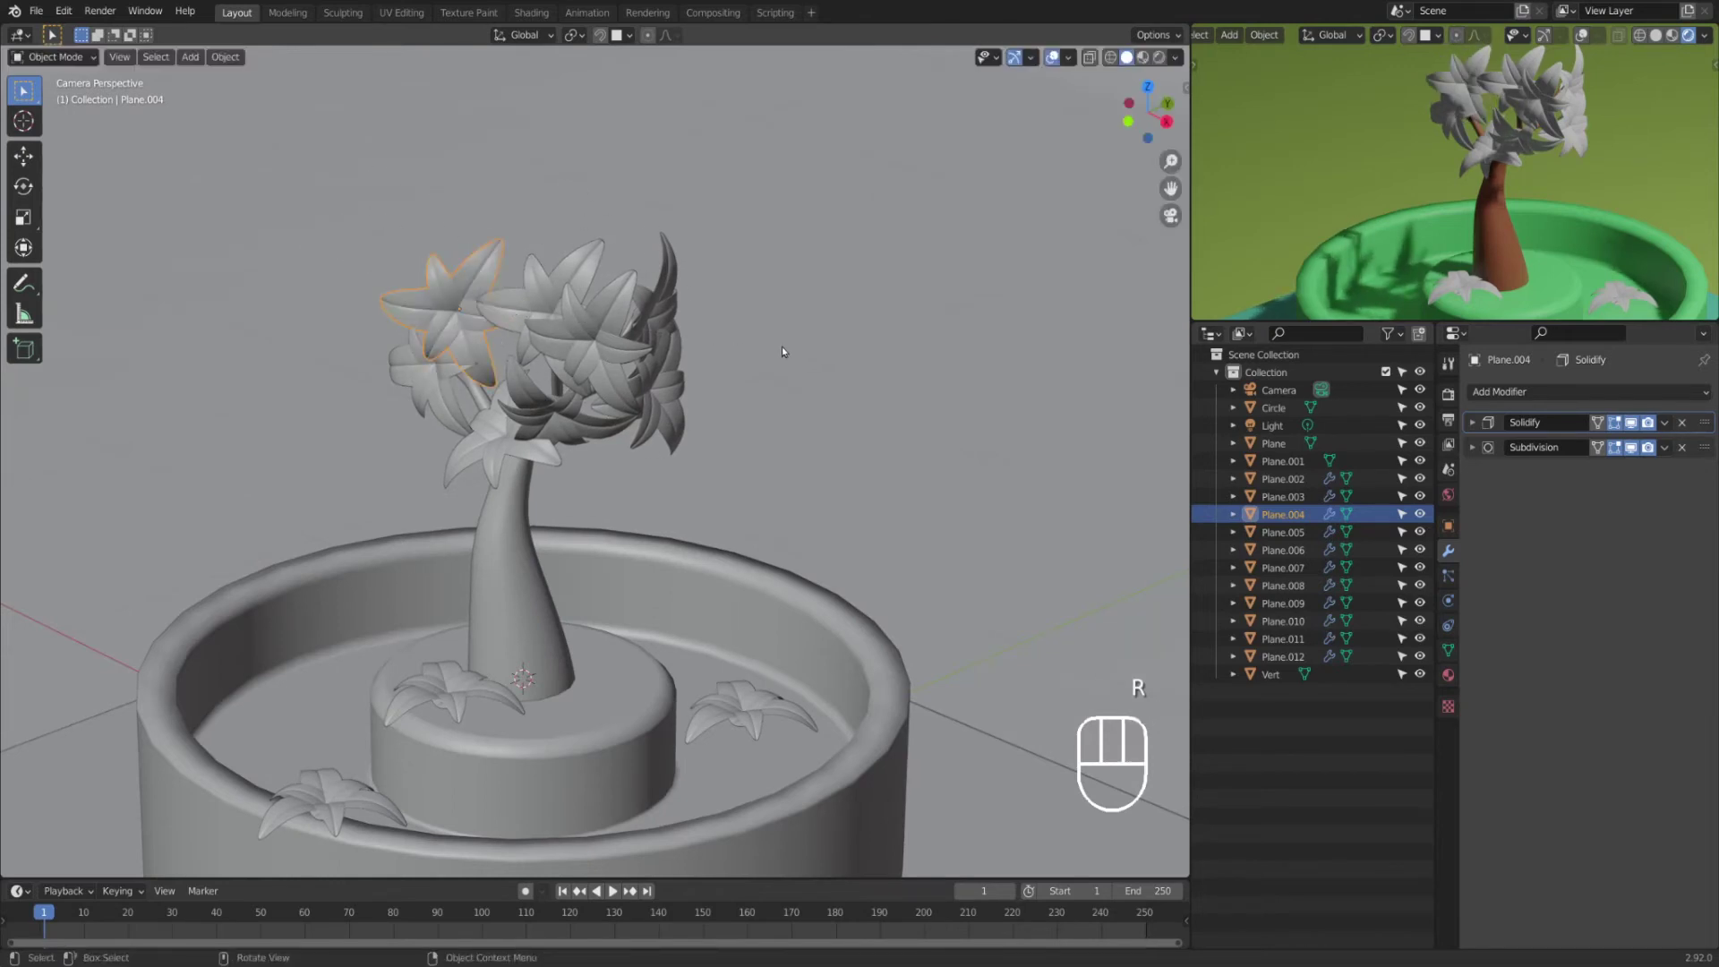
key("r")
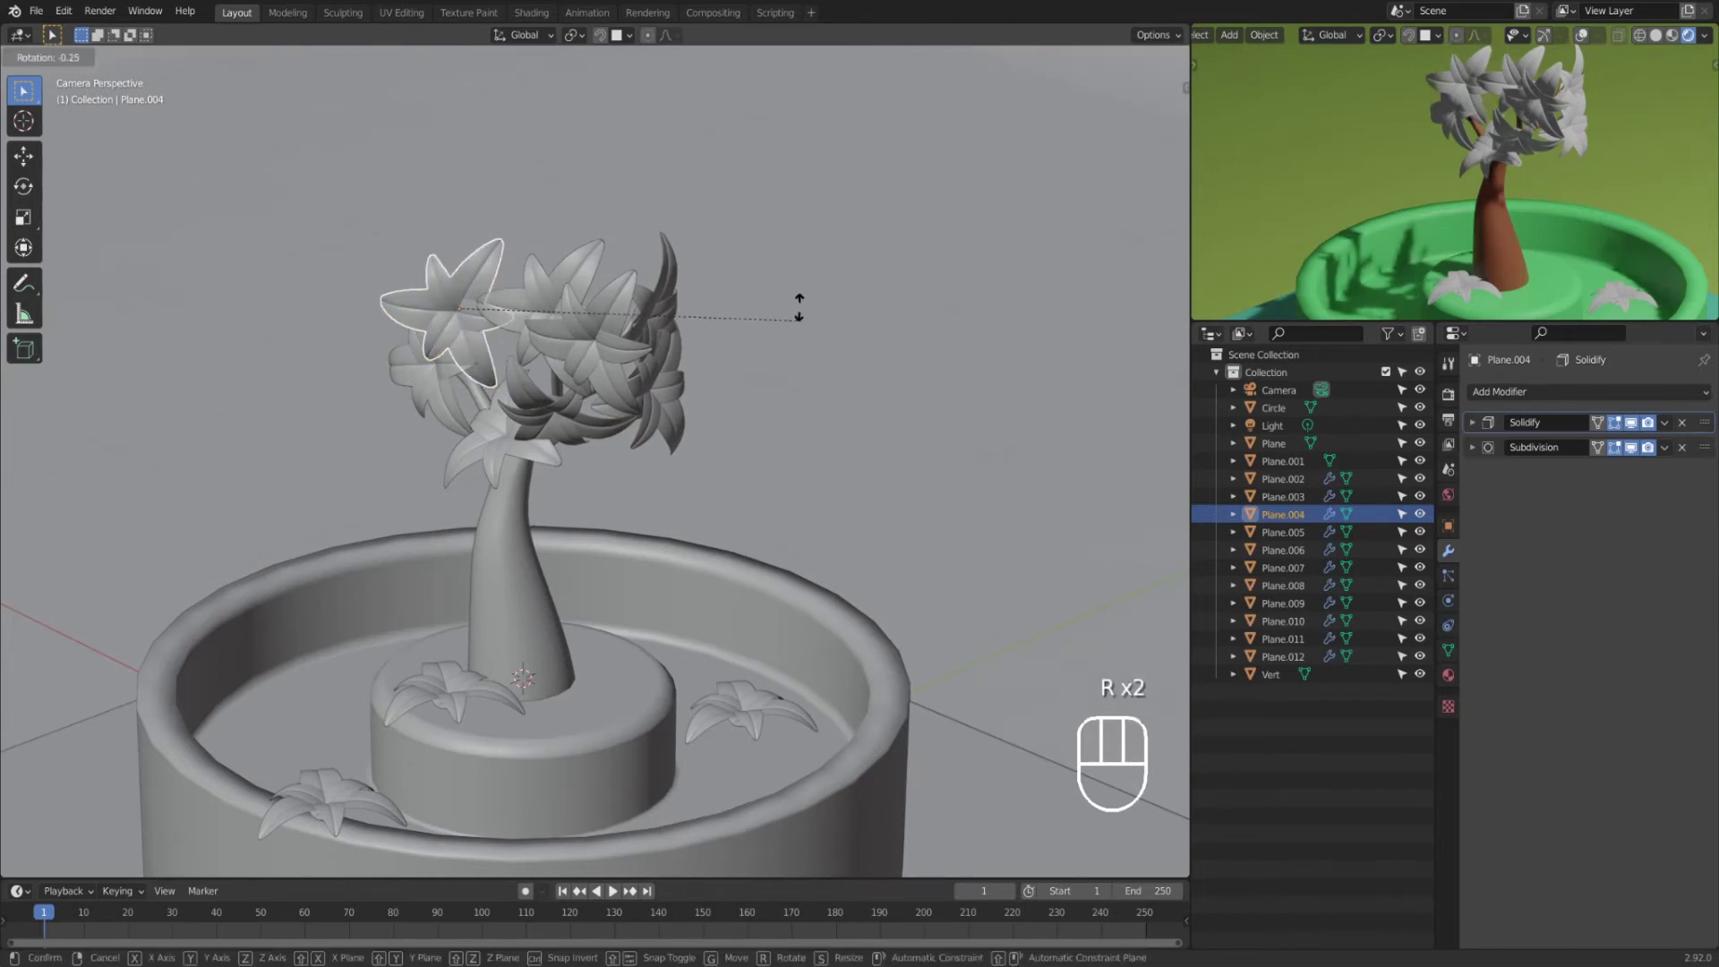
key("r")
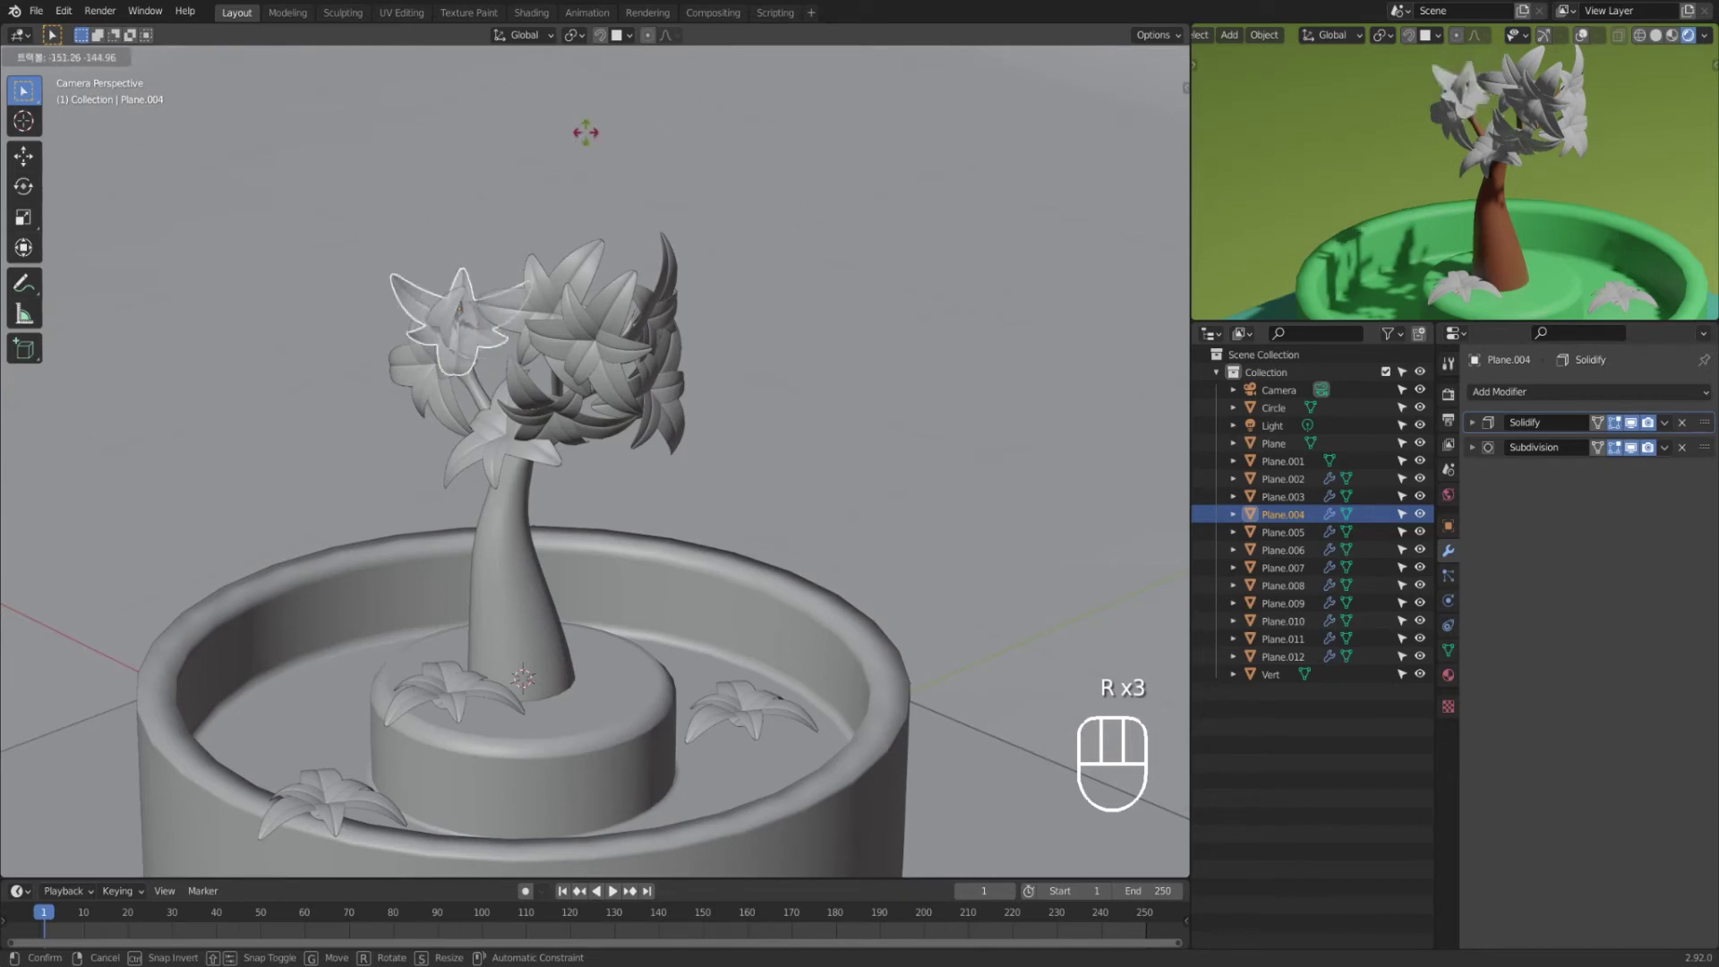
left_click(608, 132)
right_click(700, 139)
left_click(703, 143)
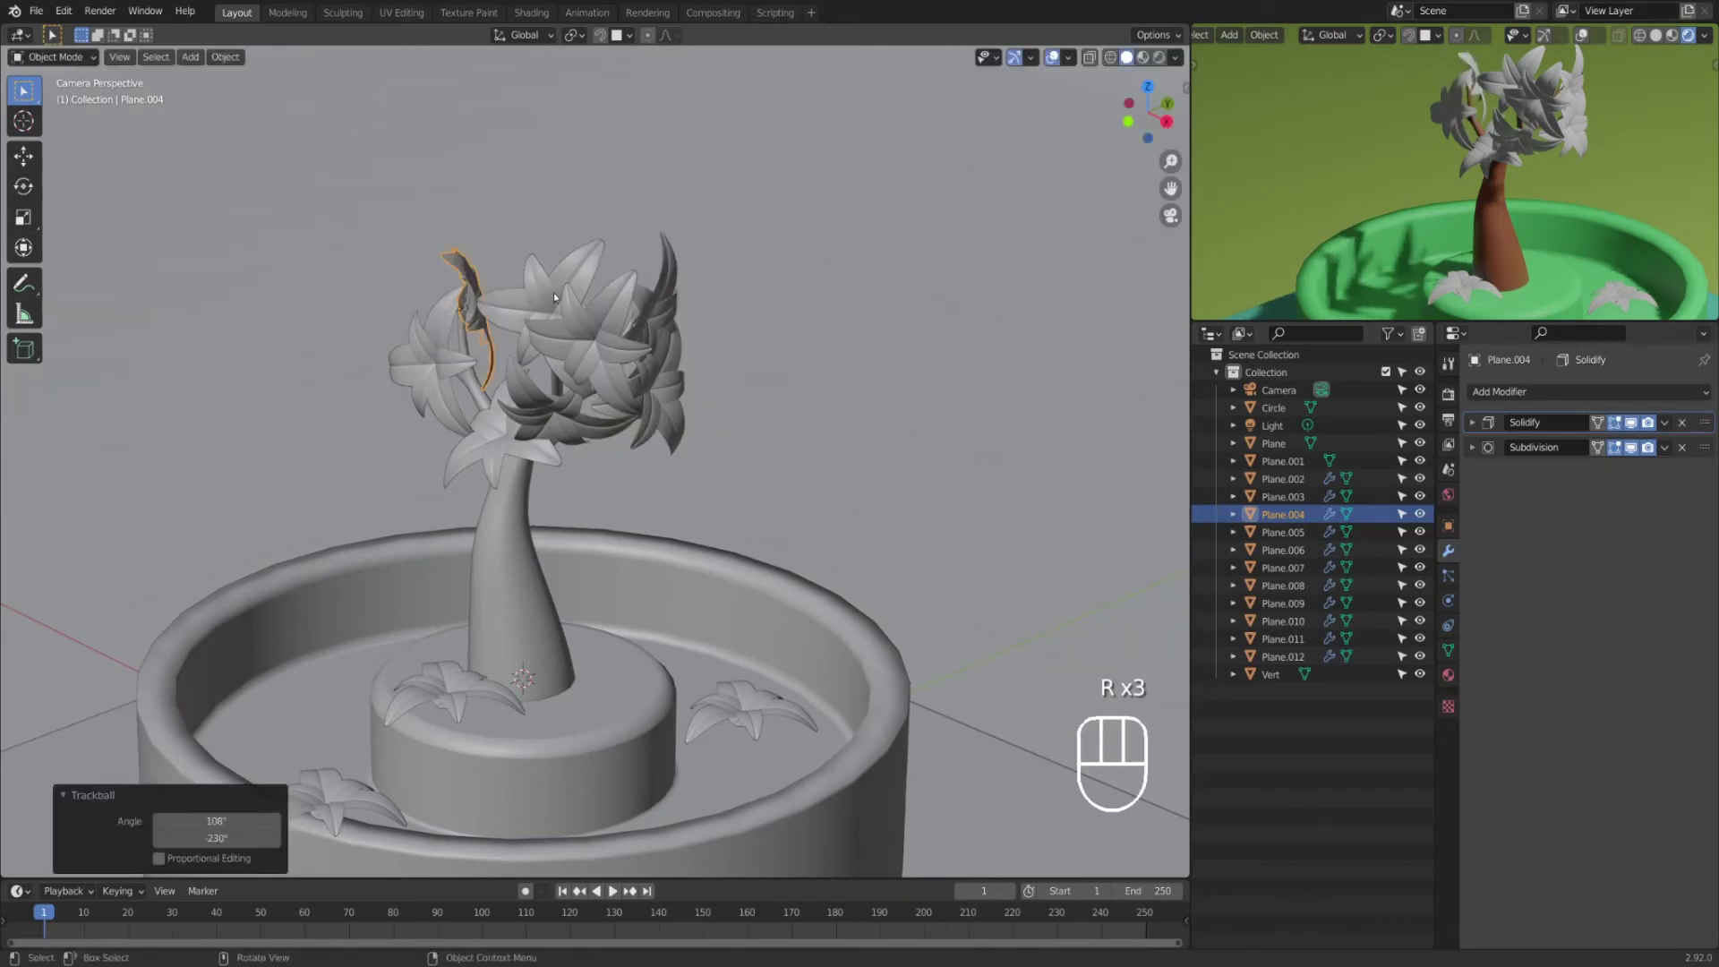
key("r")
key("r")
left_click(462, 241)
Step: Trackball-rotate the lower-left leaf cluster and the upper-middle leaf cluster so their orientations differ
left_click(443, 389)
key("r")
key("r")
left_click(495, 376)
left_click(524, 299)
key("r")
key("r")
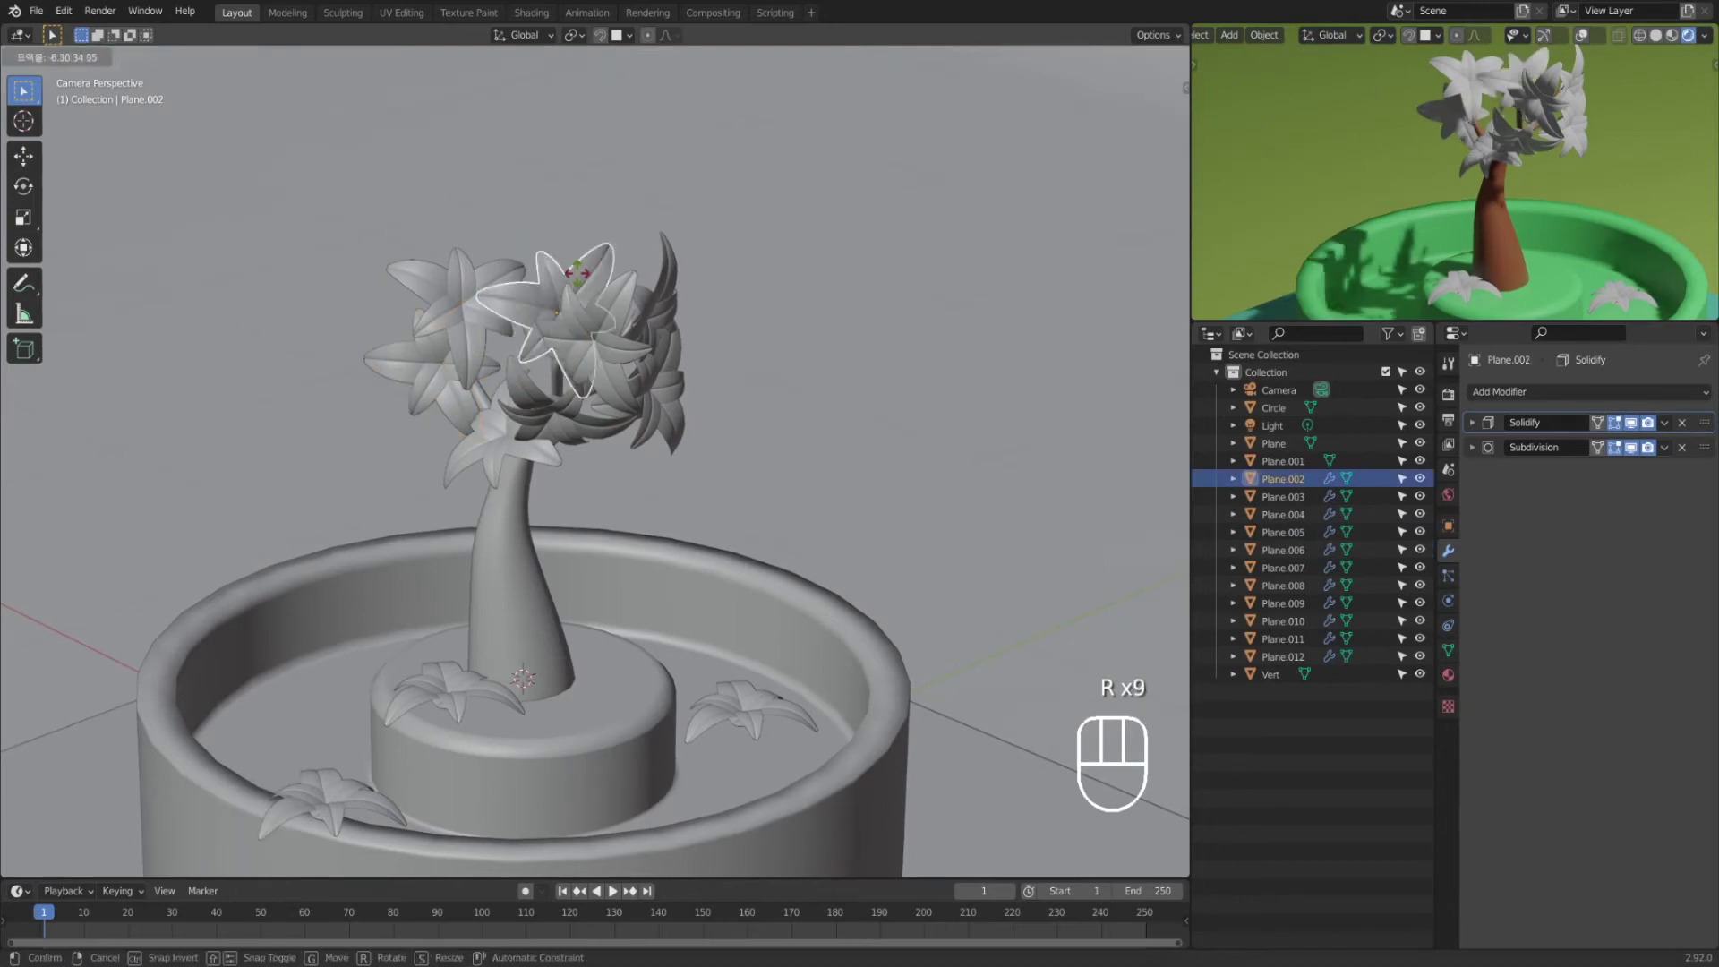
left_click(577, 273)
Step: Trackball-rotate the central leaf cluster, and turn the lowest cluster just above the trunk by about 67° and 57.9°
left_click(564, 393)
key("r")
key("r")
left_click(595, 279)
left_click(519, 421)
key("r")
key("r")
left_click(627, 421)
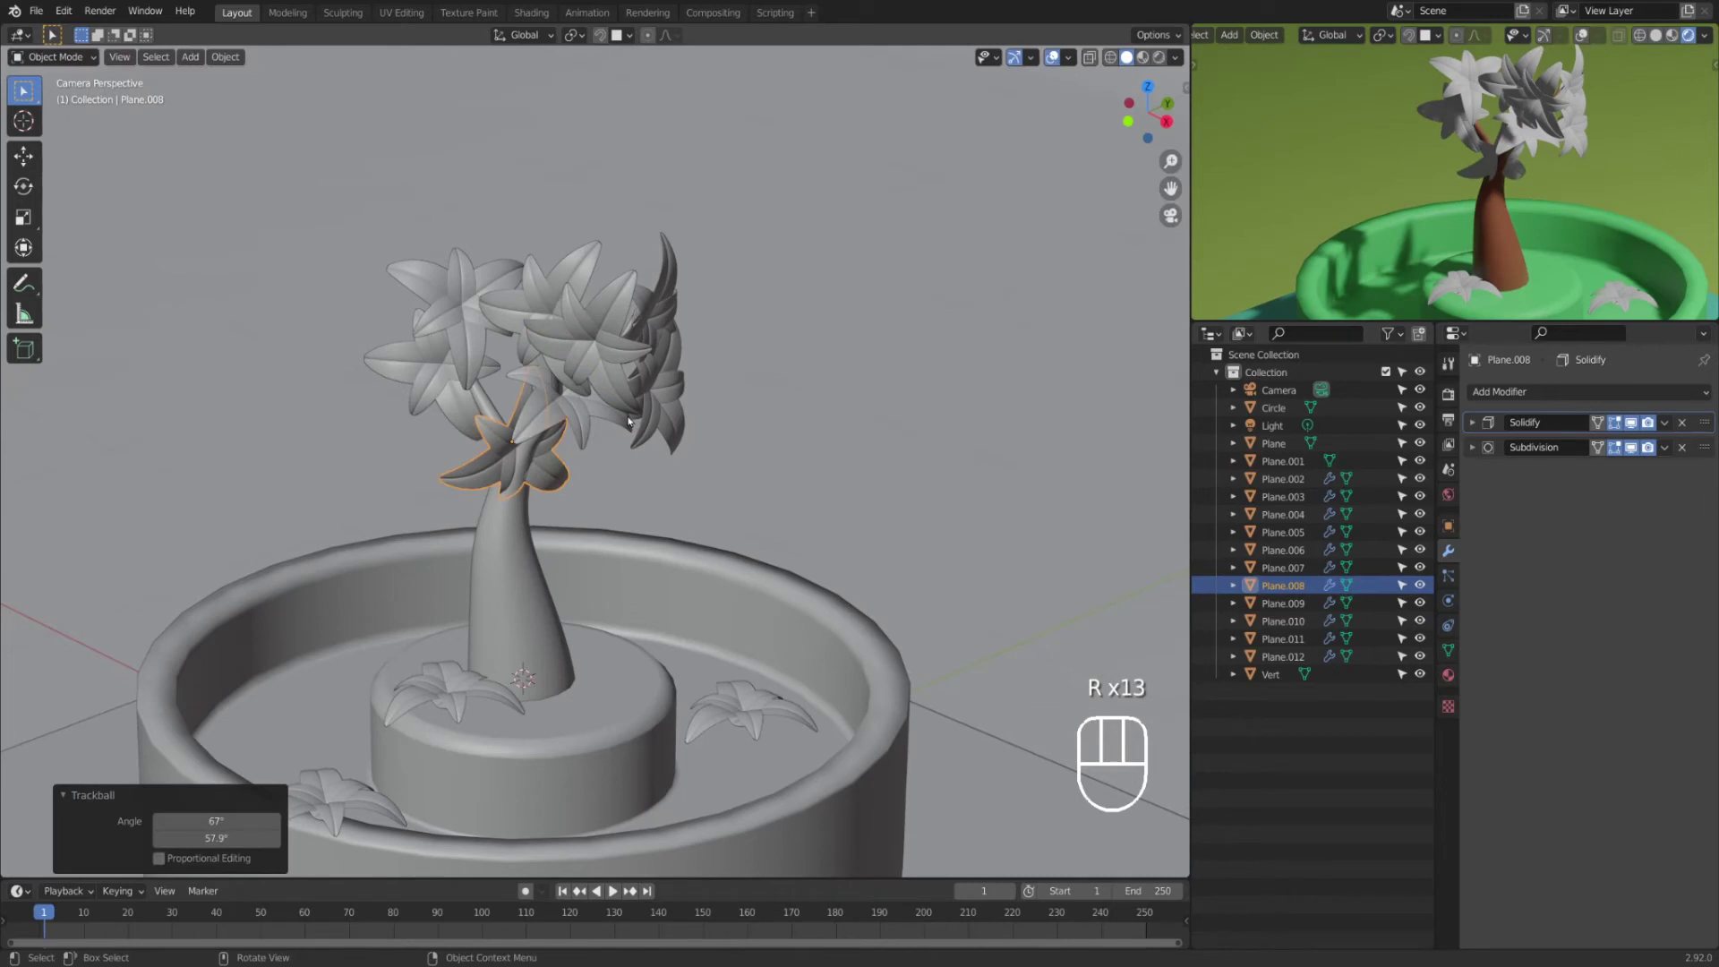
Step: Trackball-rotate the front leaf cluster on the right side of the crown and the upper-right cluster behind it
left_click(601, 345)
key("r")
key("r")
left_click(632, 405)
left_click(664, 300)
key("r")
key("r")
left_click(637, 315)
Step: Trackball-rotate the lower-right leaf cluster by about 21.2° and -85.4°, and the central one again by about 35.5° and -40.7°
left_click(663, 420)
key("r")
key("r")
left_click(570, 439)
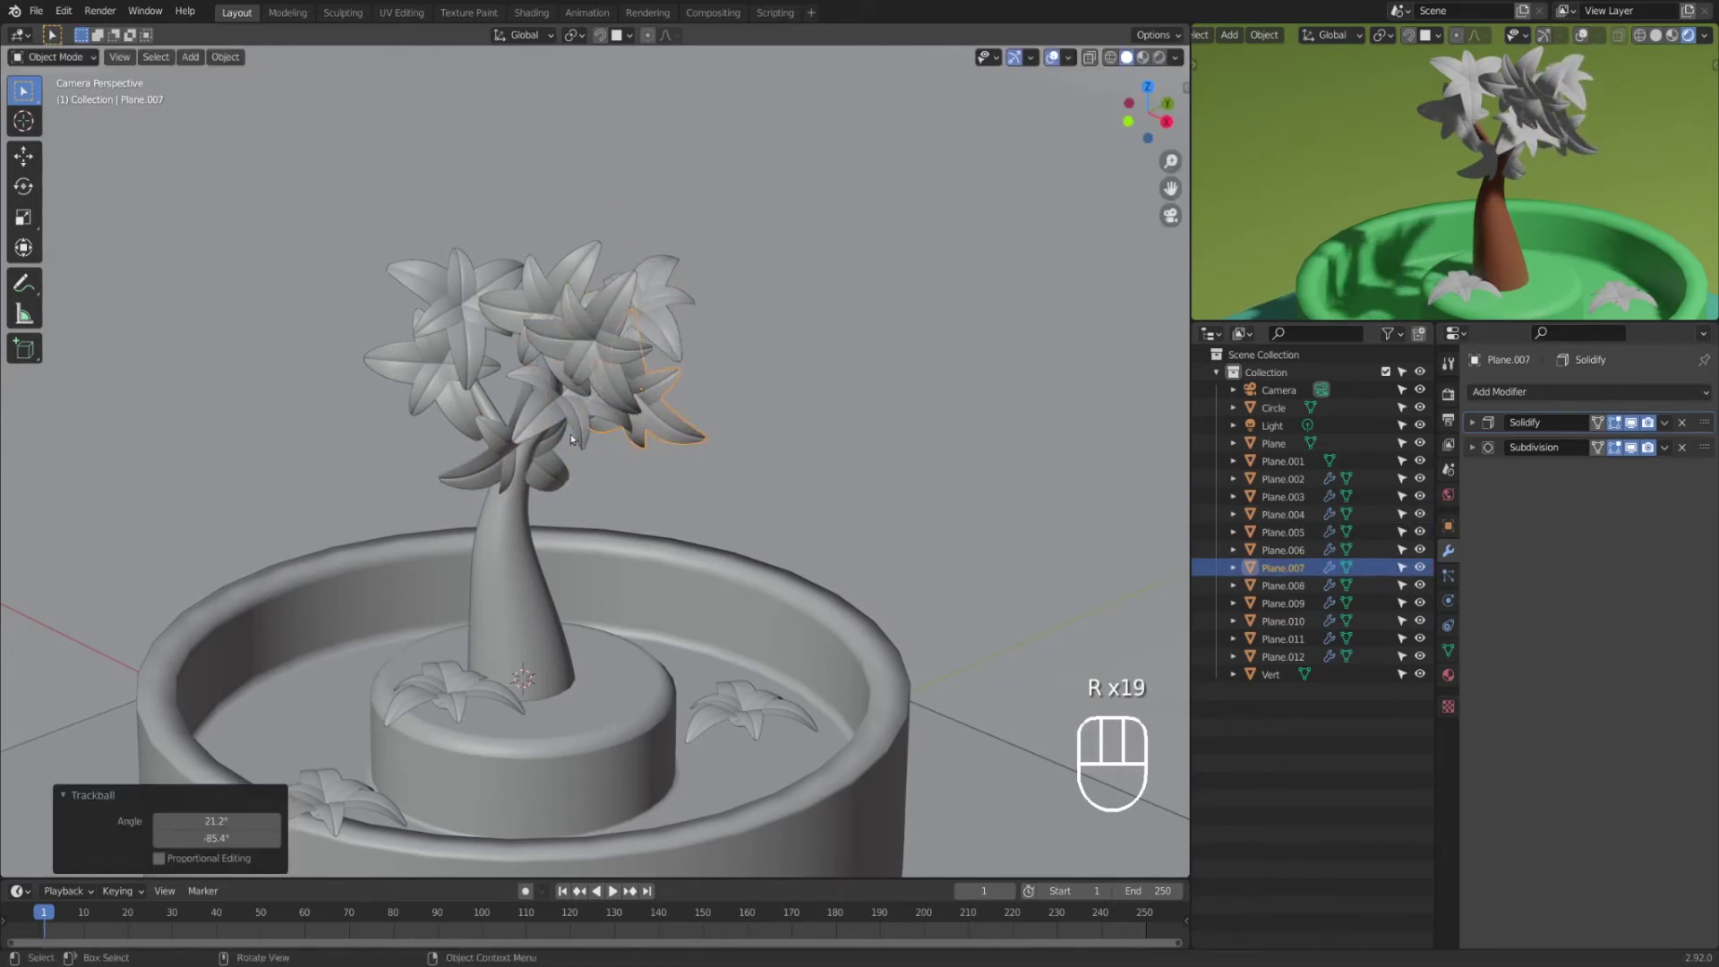
left_click(584, 445)
key("r")
key("r")
left_click(716, 483)
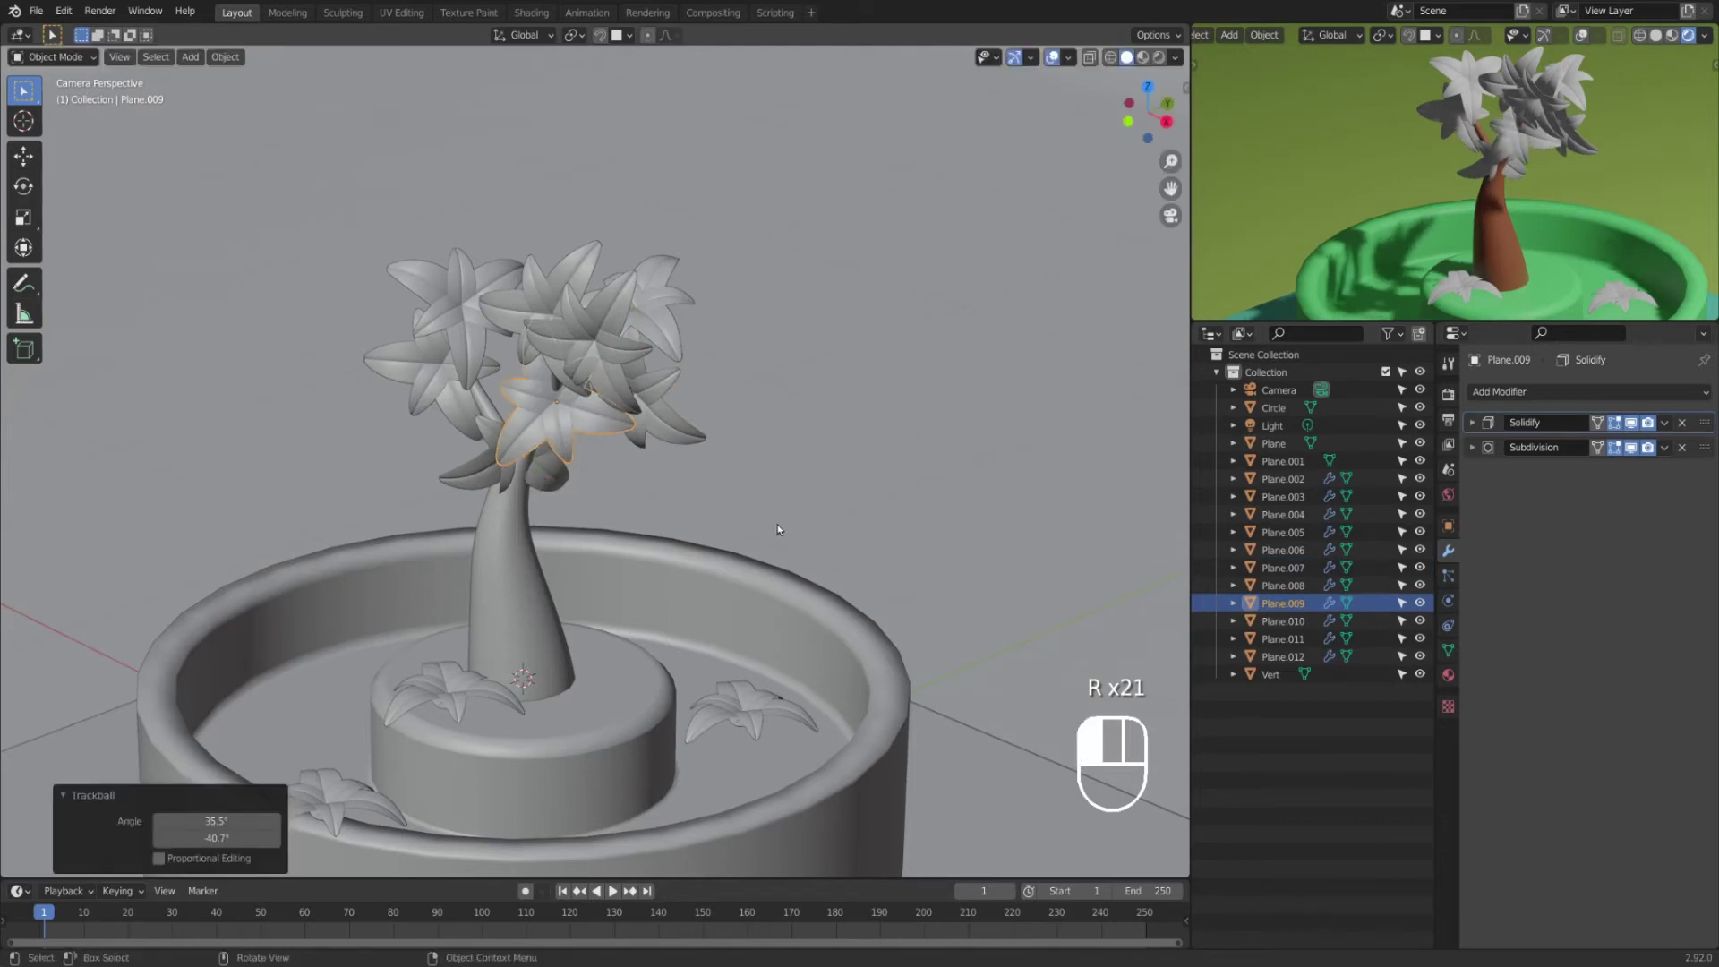
left_click(762, 497)
Step: Place a linked duplicate of the lower-right leaf cluster in the left-centre gap of the crown and trackball-rotate it about 5° and -82°
left_click(674, 418)
key("alt+d")
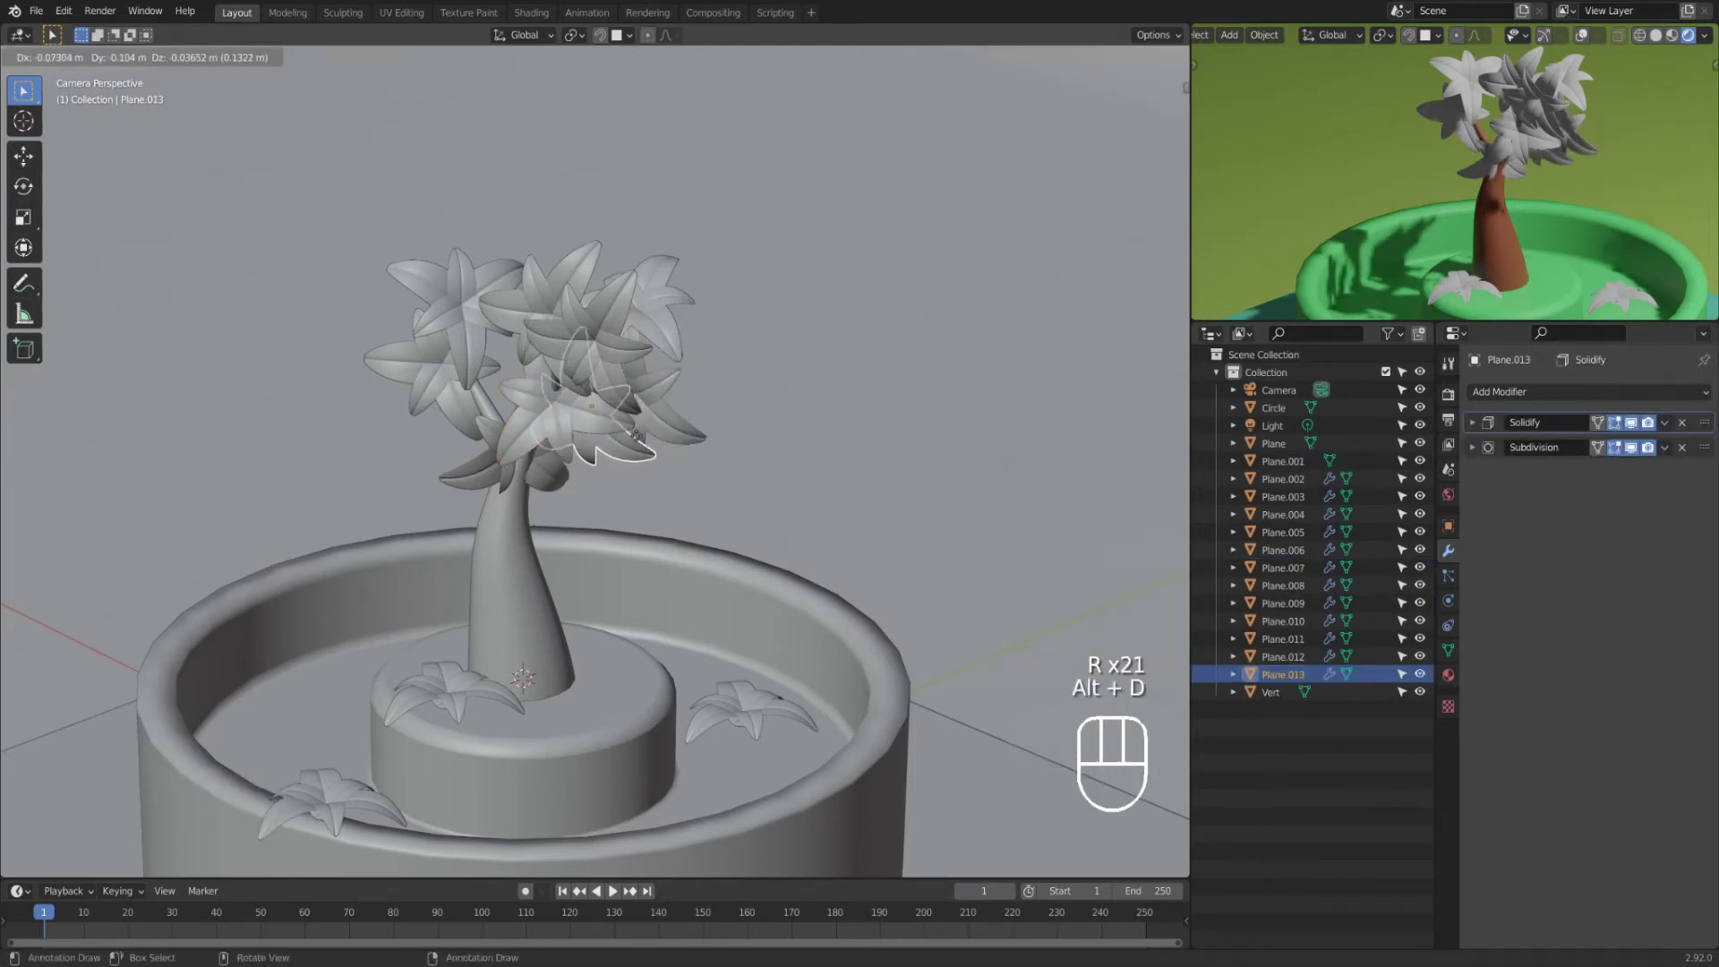
left_click(542, 441)
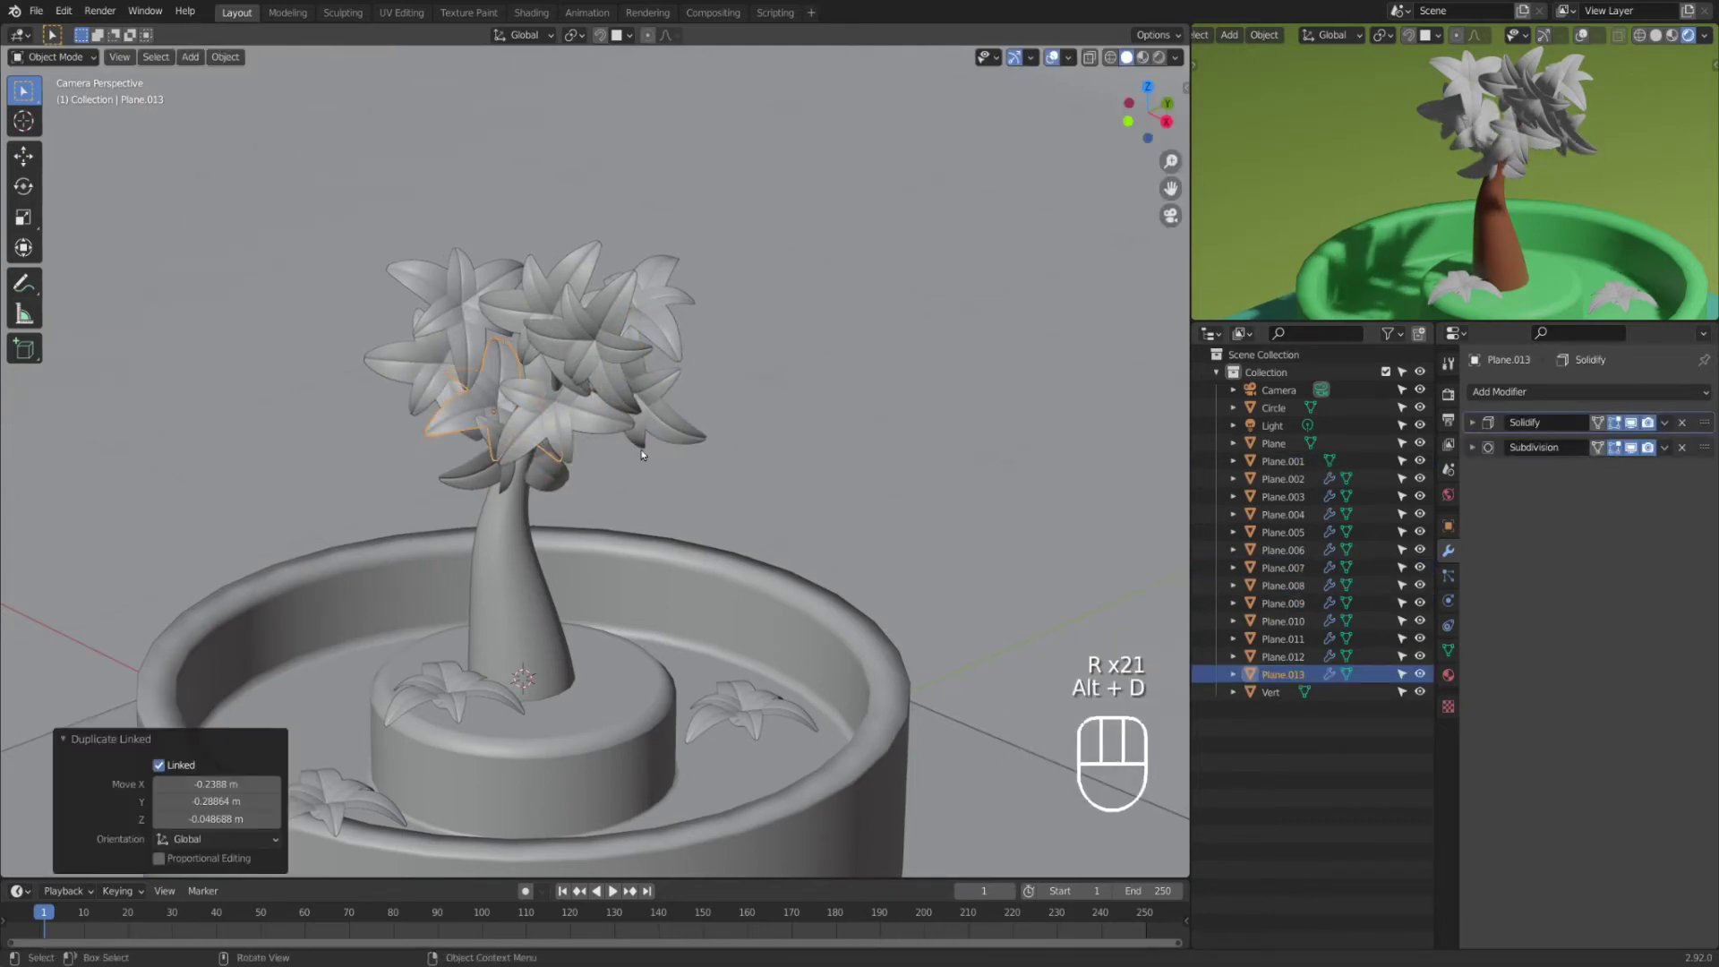
key("r")
key("r")
left_click(575, 447)
Step: Make another linked duplicate of that leaf cluster slightly higher in the crown's centre and trackball-rotate it about 13° and 54°
key("alt+d")
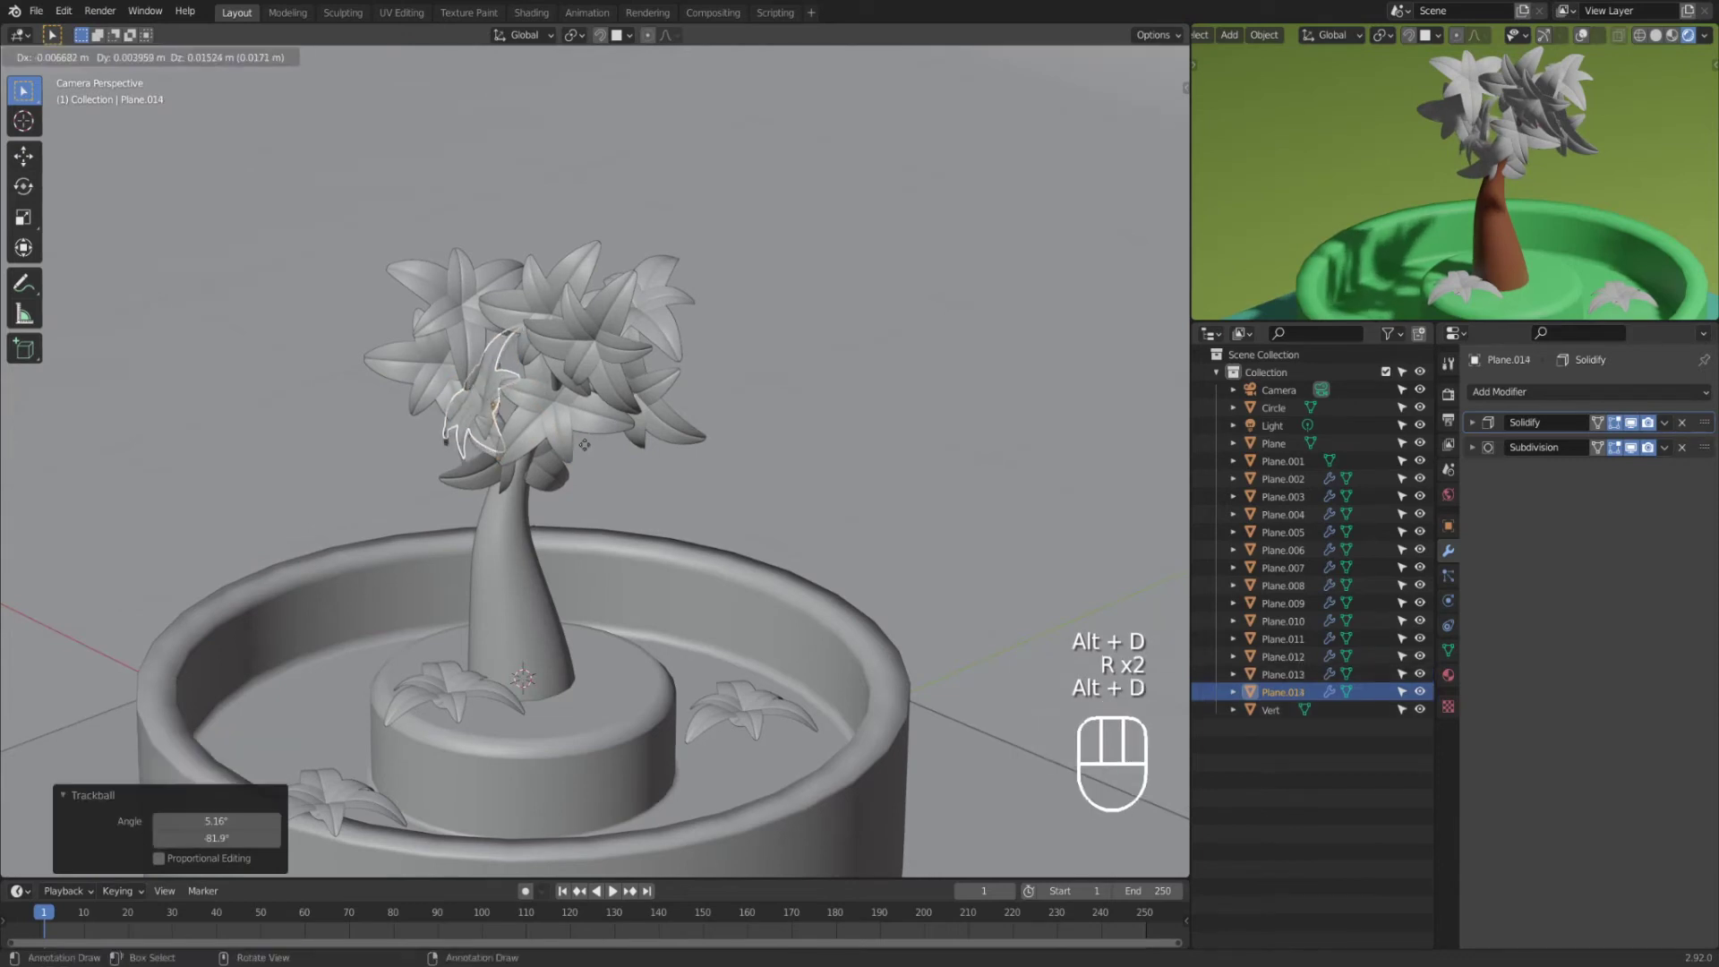
left_click(608, 405)
key("r")
key("r")
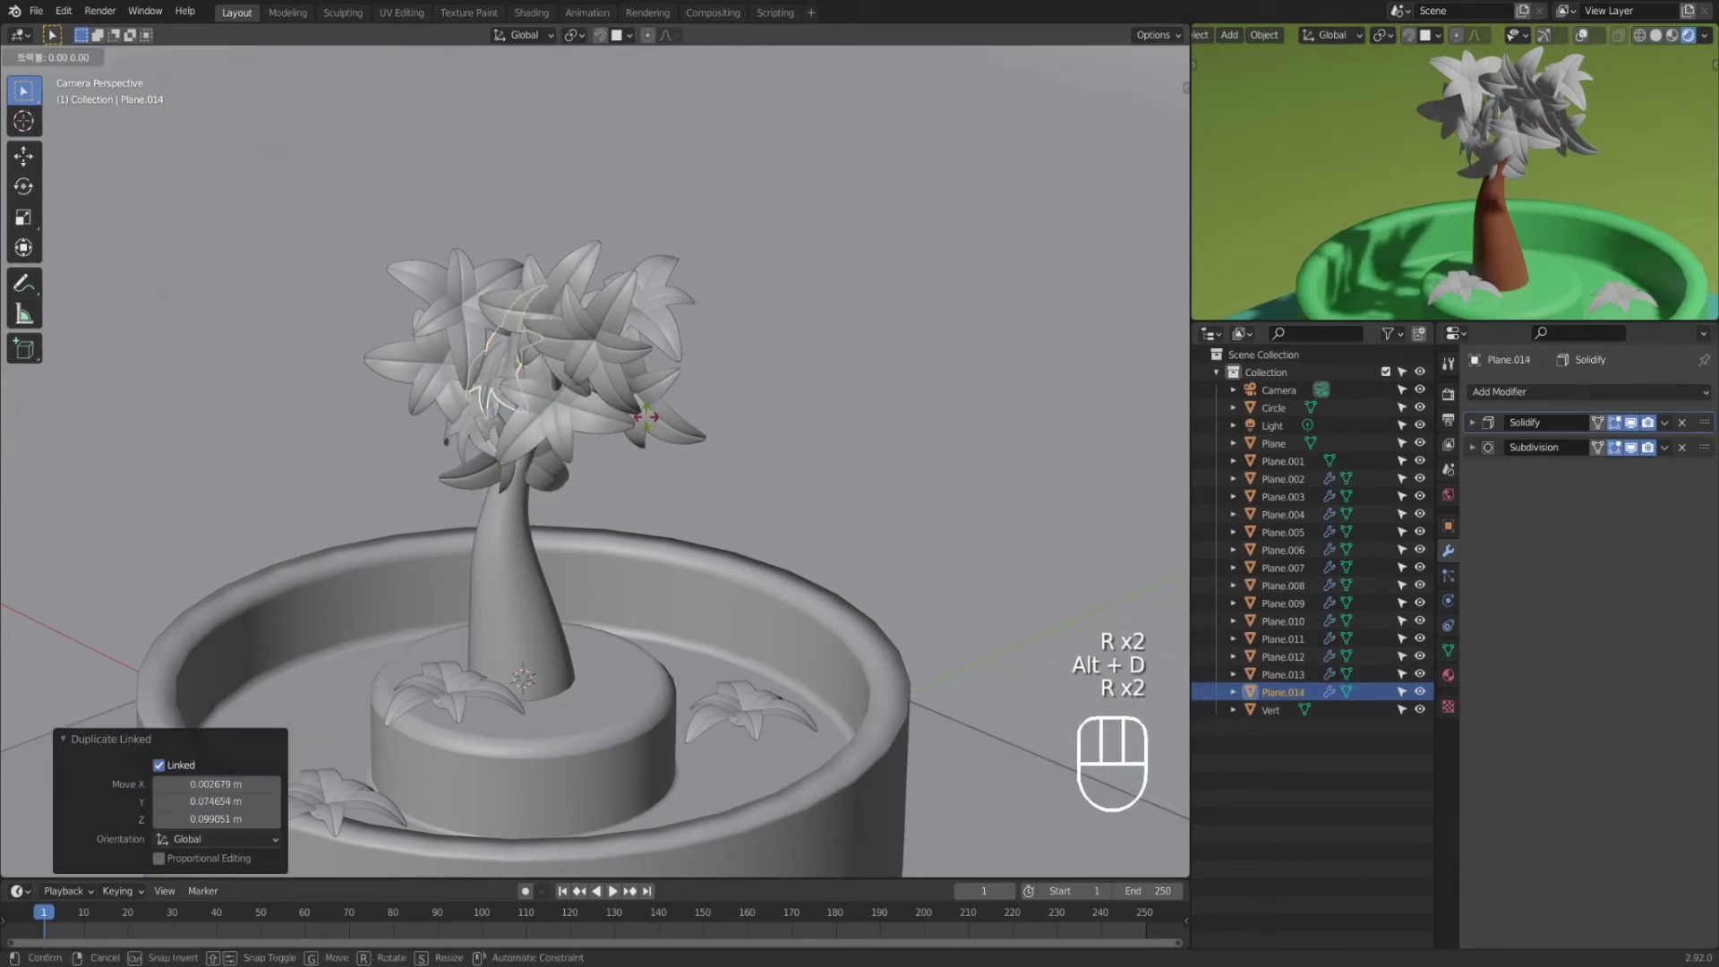
left_click(958, 449)
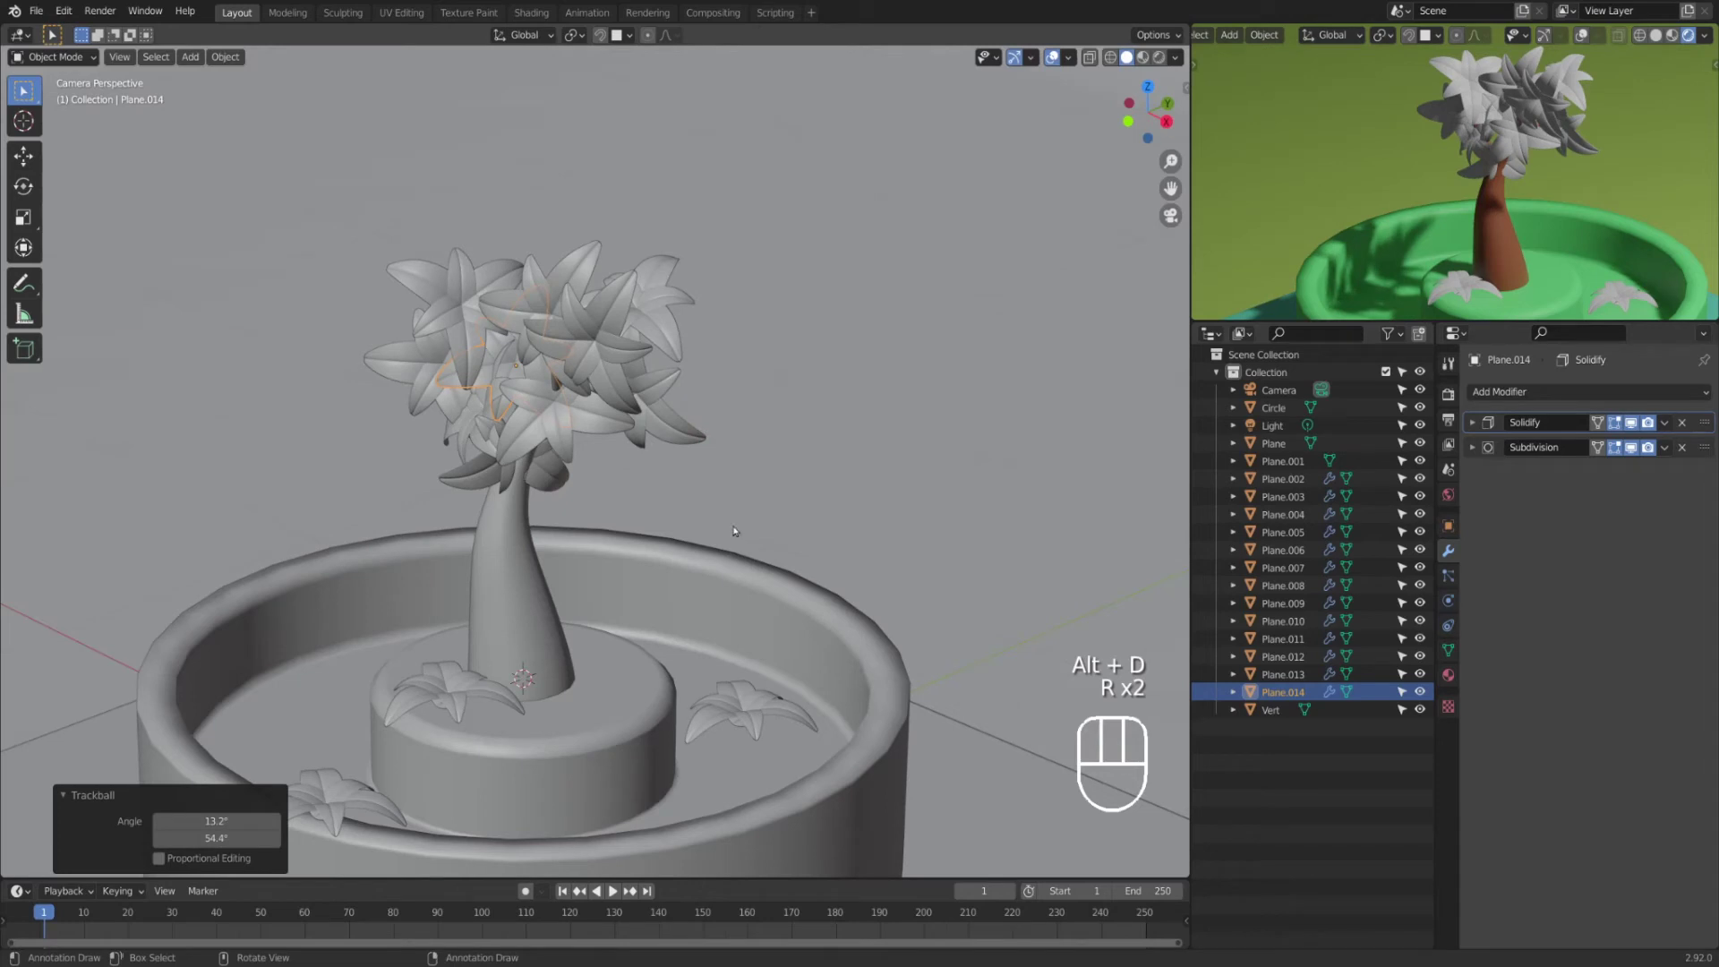
Step: Scale down the three fallen leaf clusters in the pot, the one on the right by a factor of about 0.518
left_click(473, 683)
key("s")
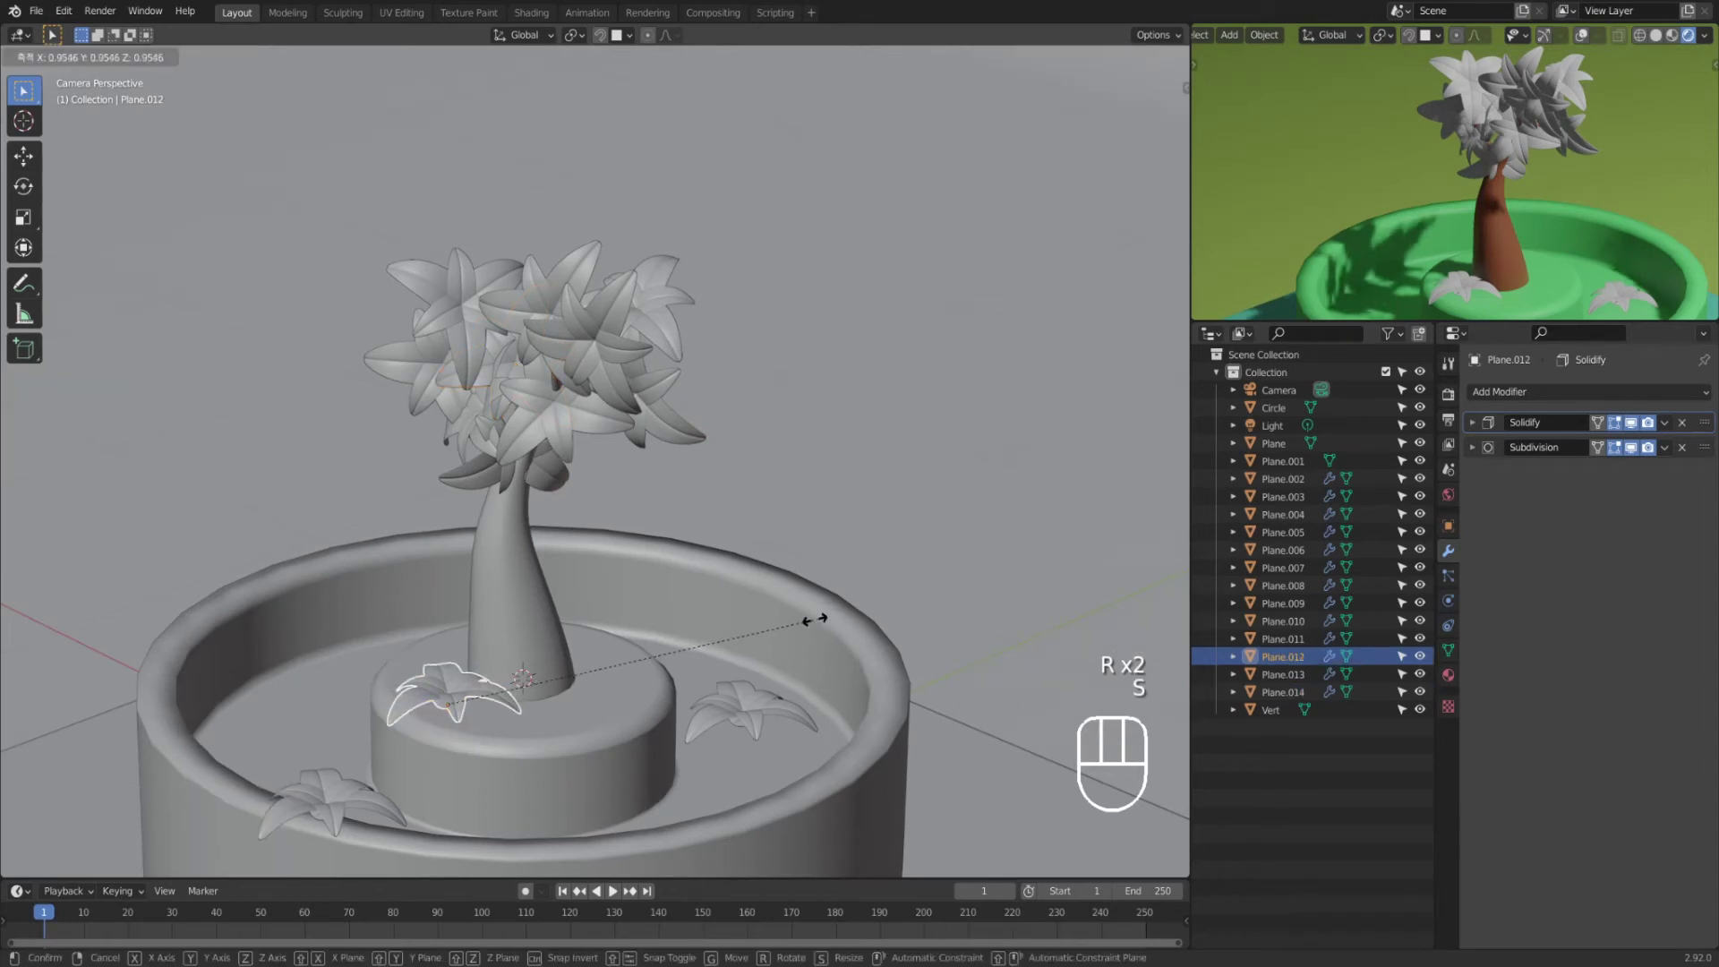
left_click(678, 635)
left_click(766, 710)
key("s")
left_click(884, 697)
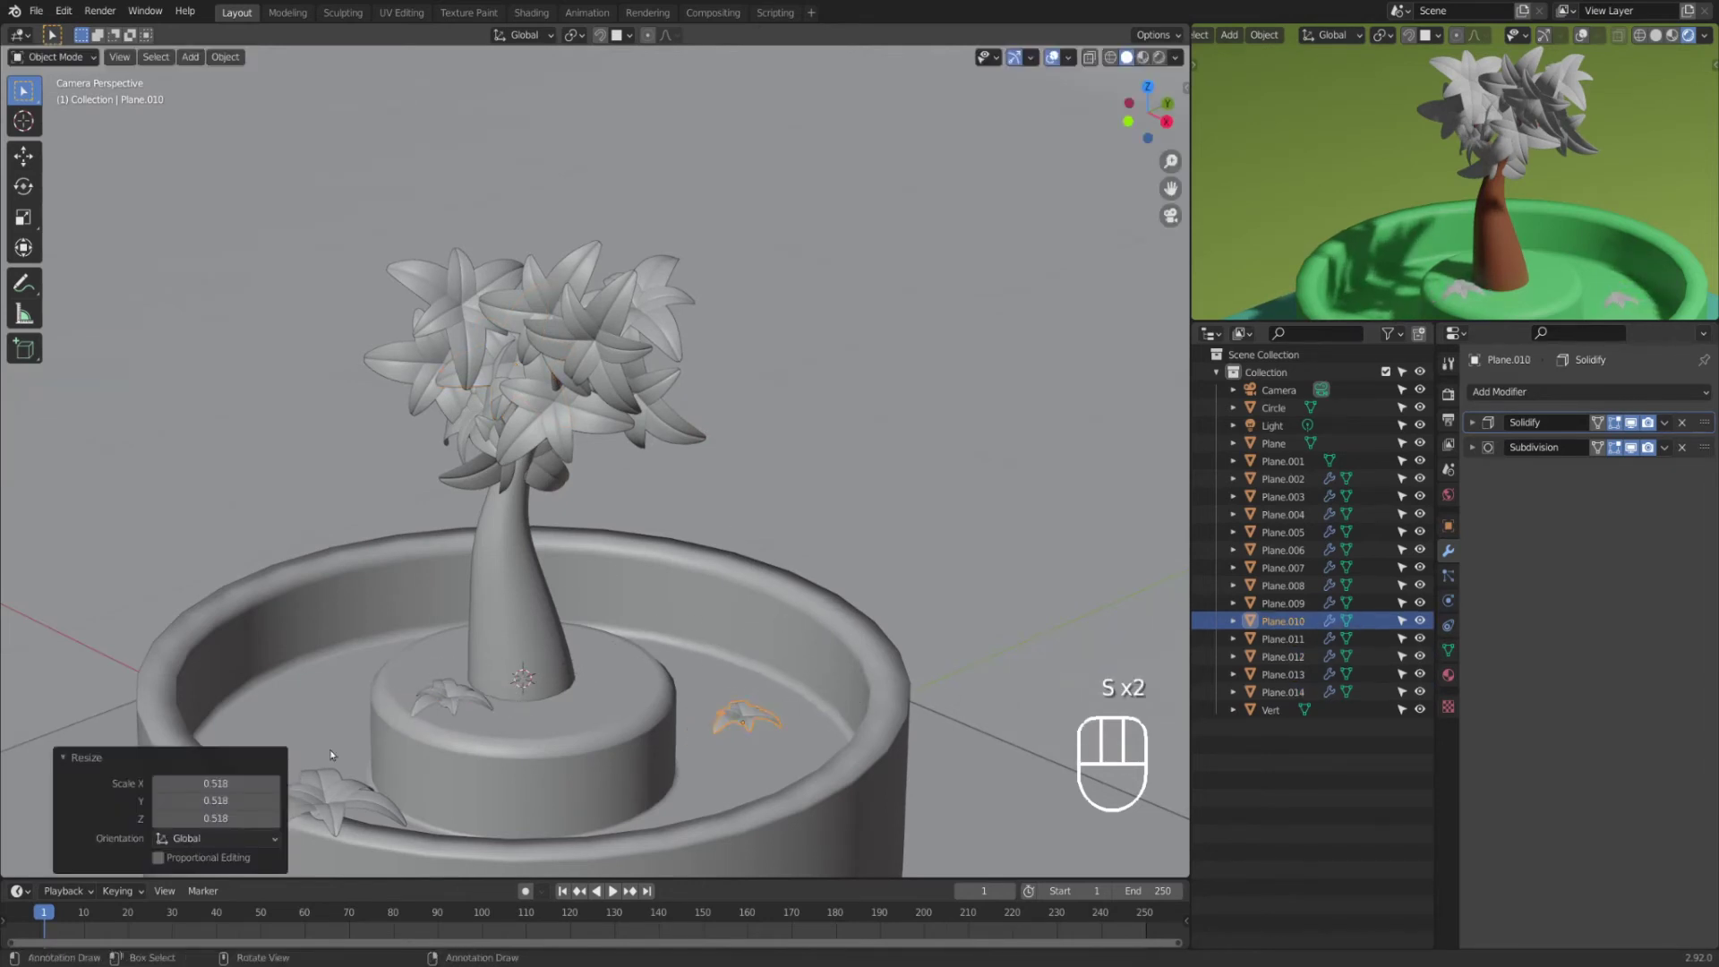
left_click(344, 804)
key("s")
left_click(587, 783)
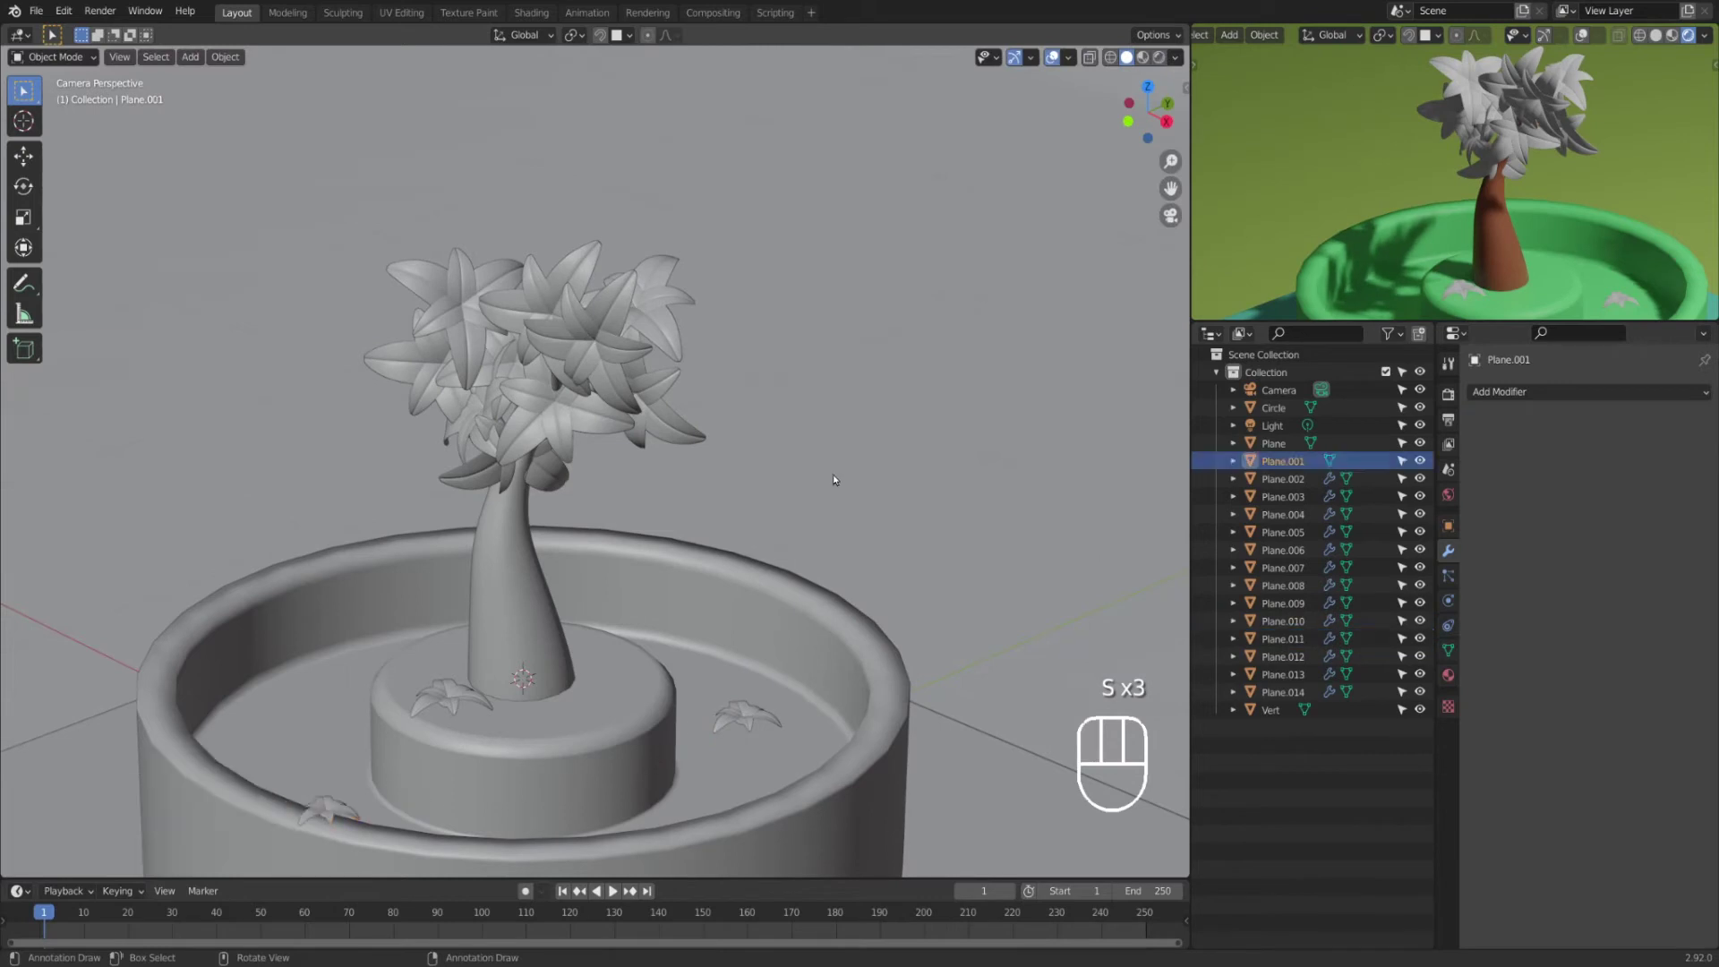
Step: Move the front-left fallen leaf cluster off the pot's rim onto the pot floor, finishing with a shift in the horizontal plane only
middle_click_drag(343, 789, 378, 725, "shift")
key("g")
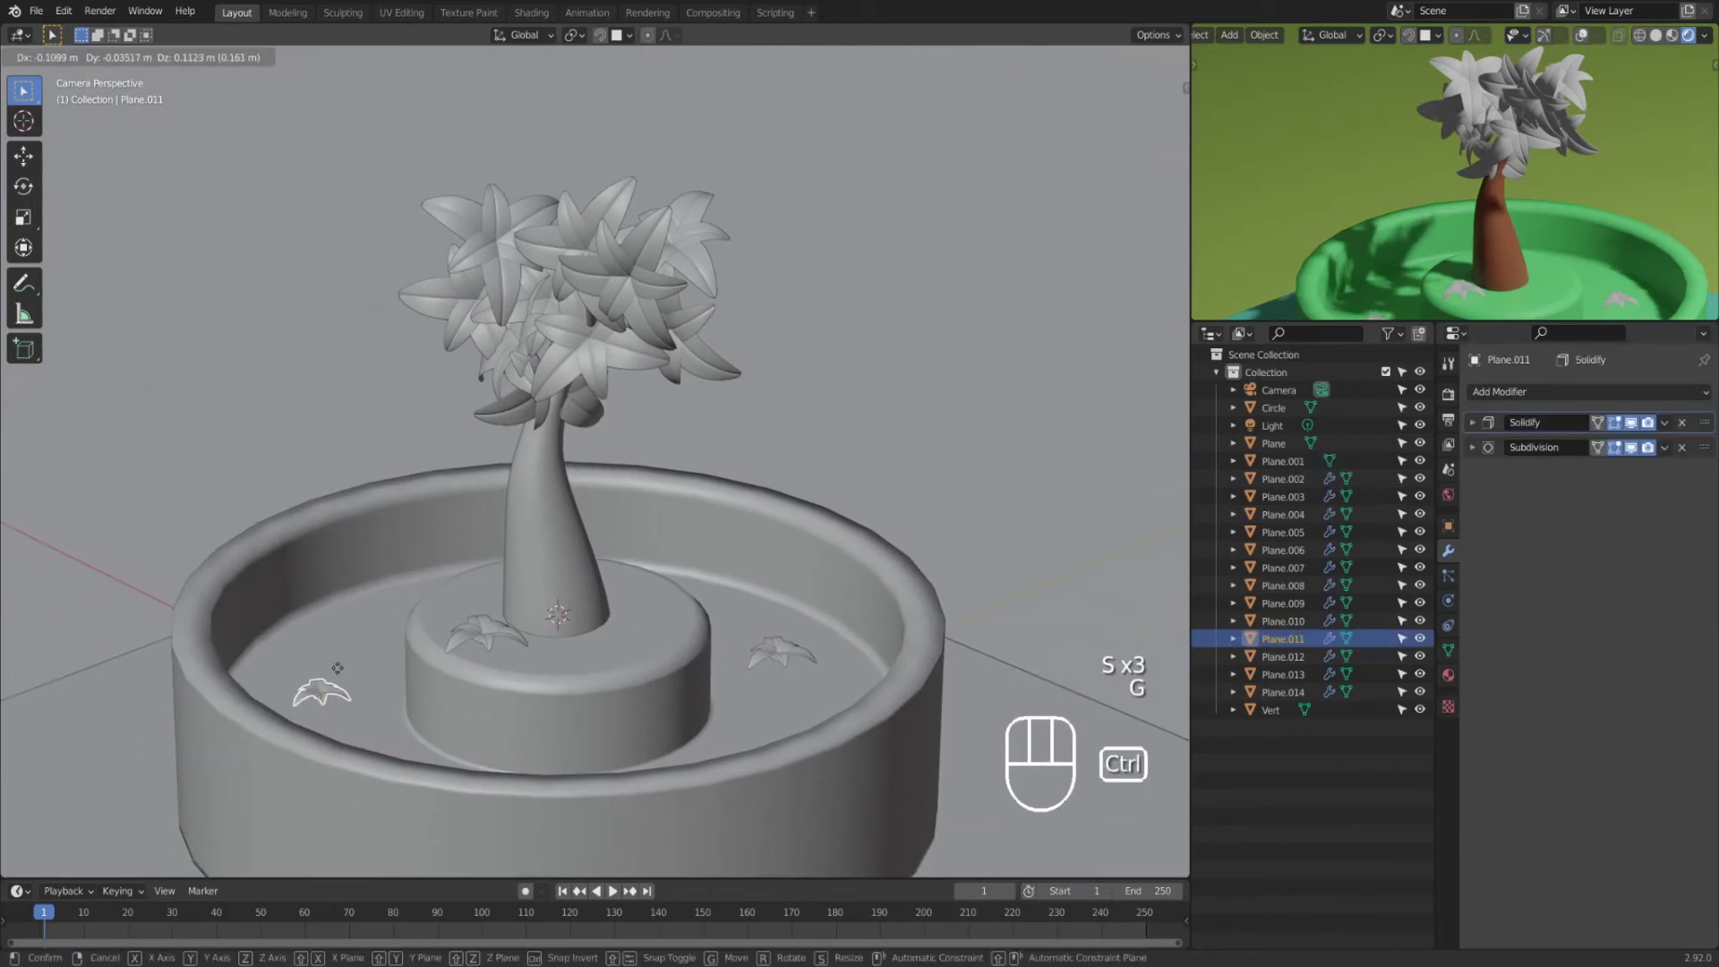
left_click(346, 690)
key("g")
key("shift+z")
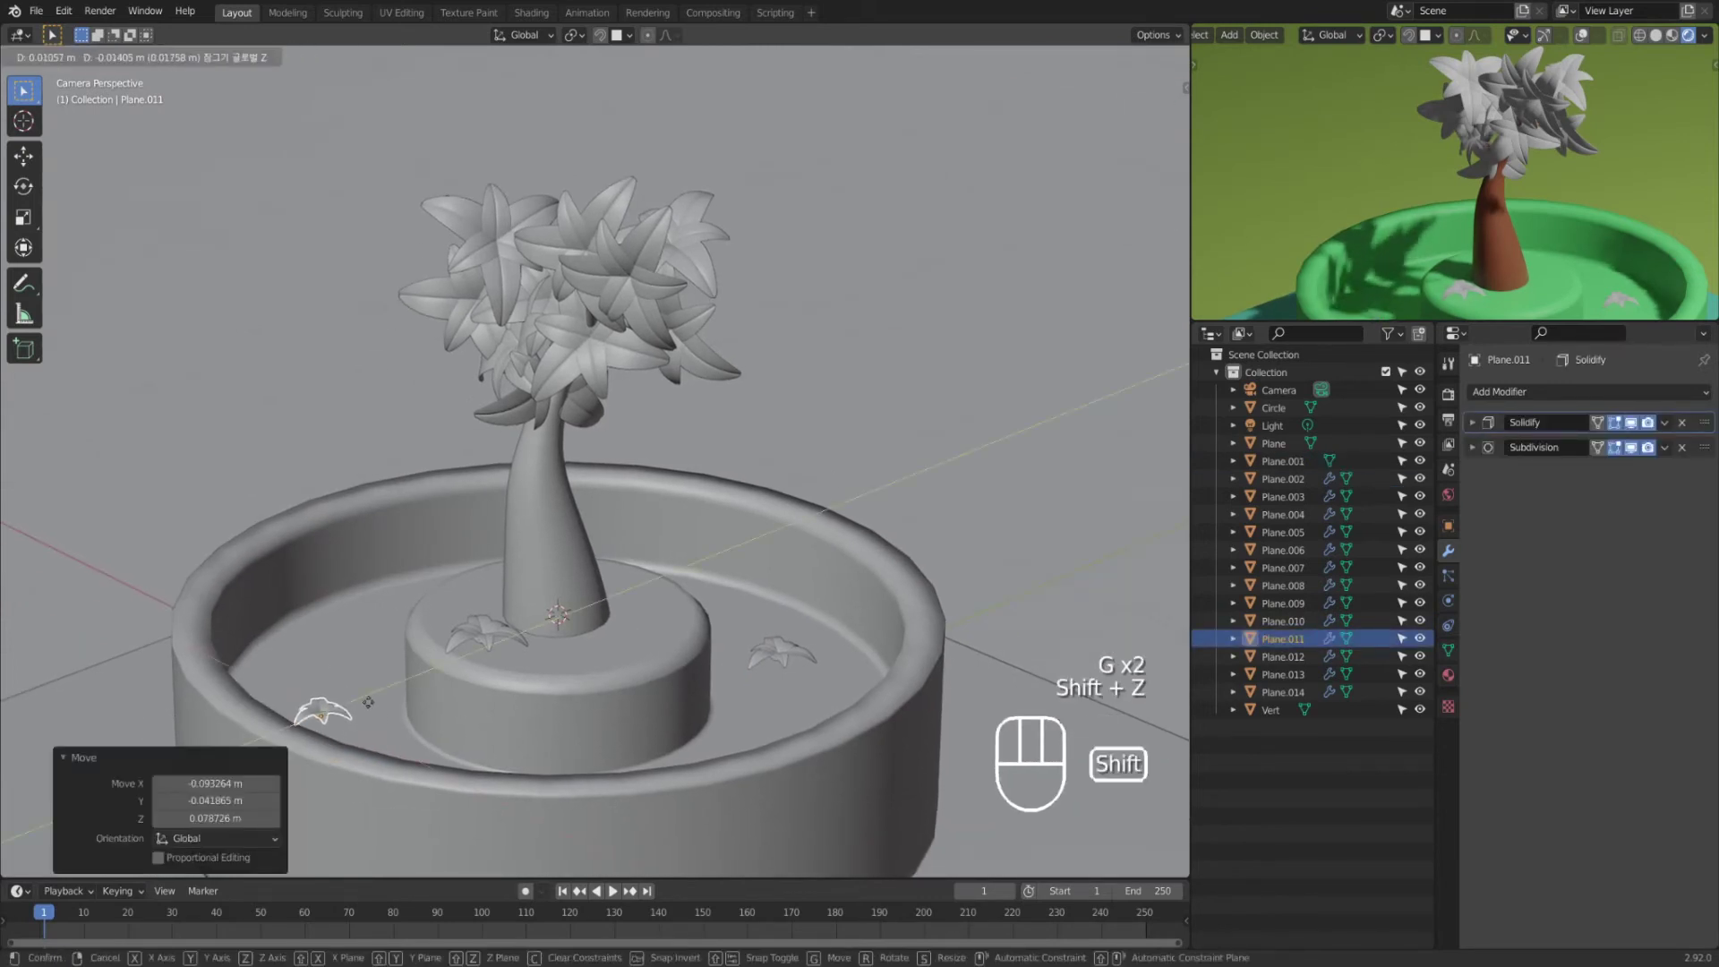
left_click(373, 707)
Step: Move the right fallen leaf cluster horizontally about 0.238 m along X towards the pot's rim, then deselect everything
left_click(777, 666)
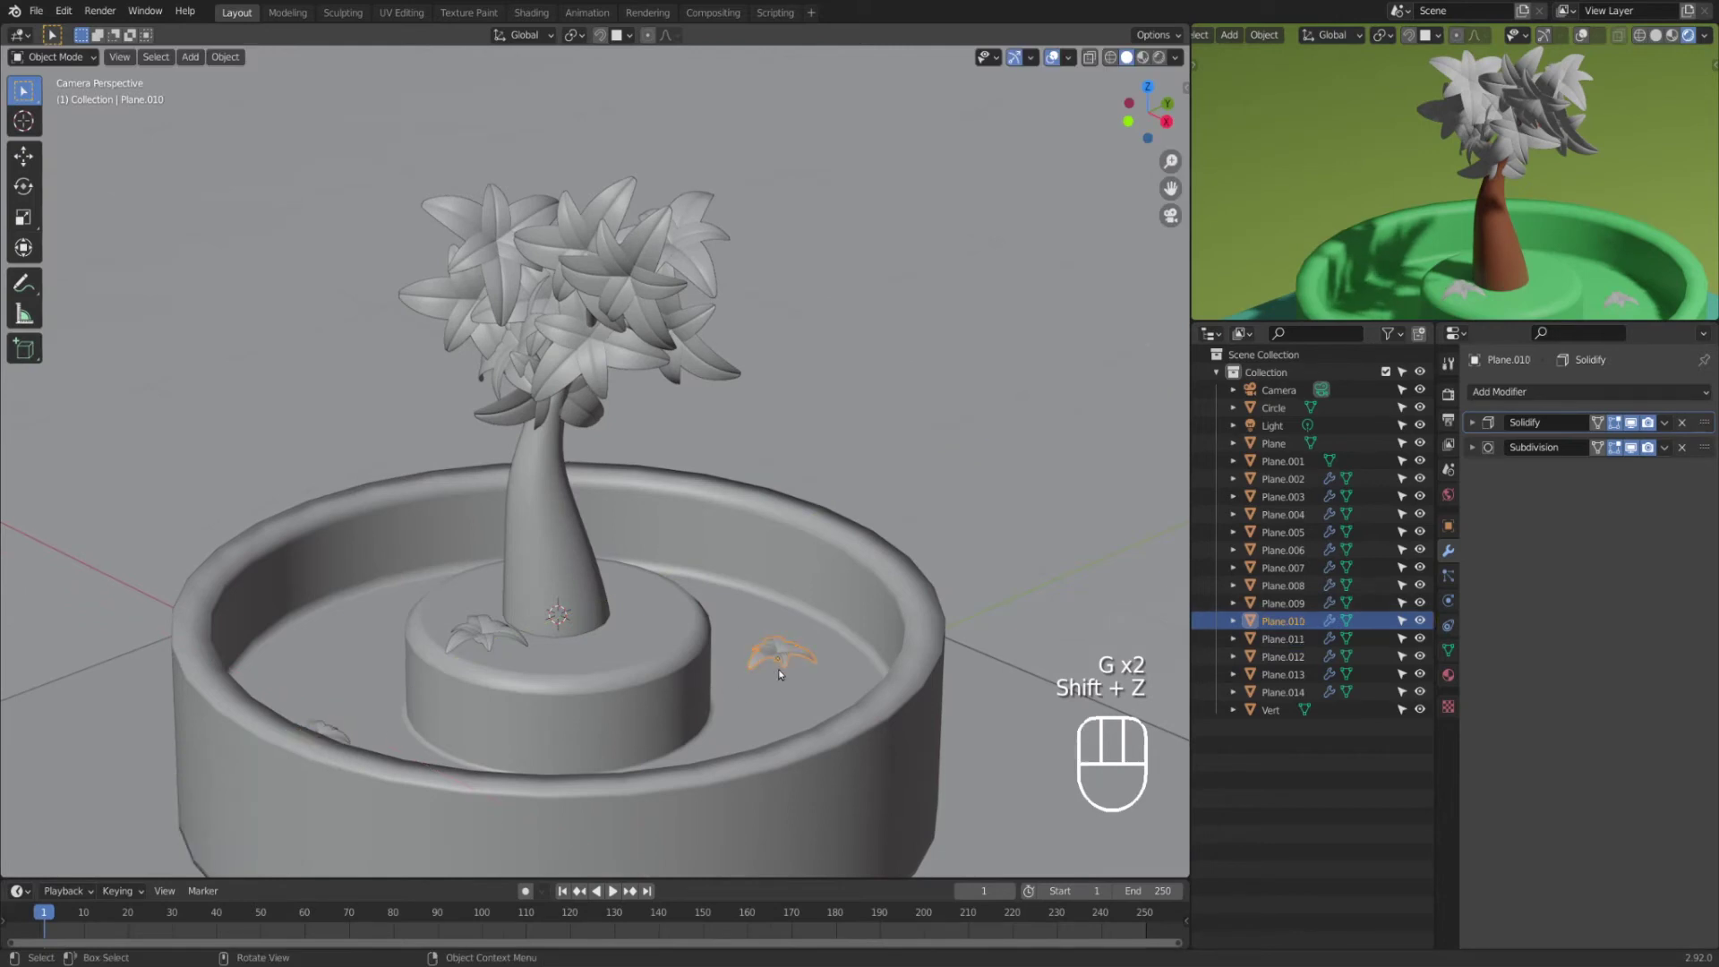
key("g")
key("shift+z")
left_click(849, 690)
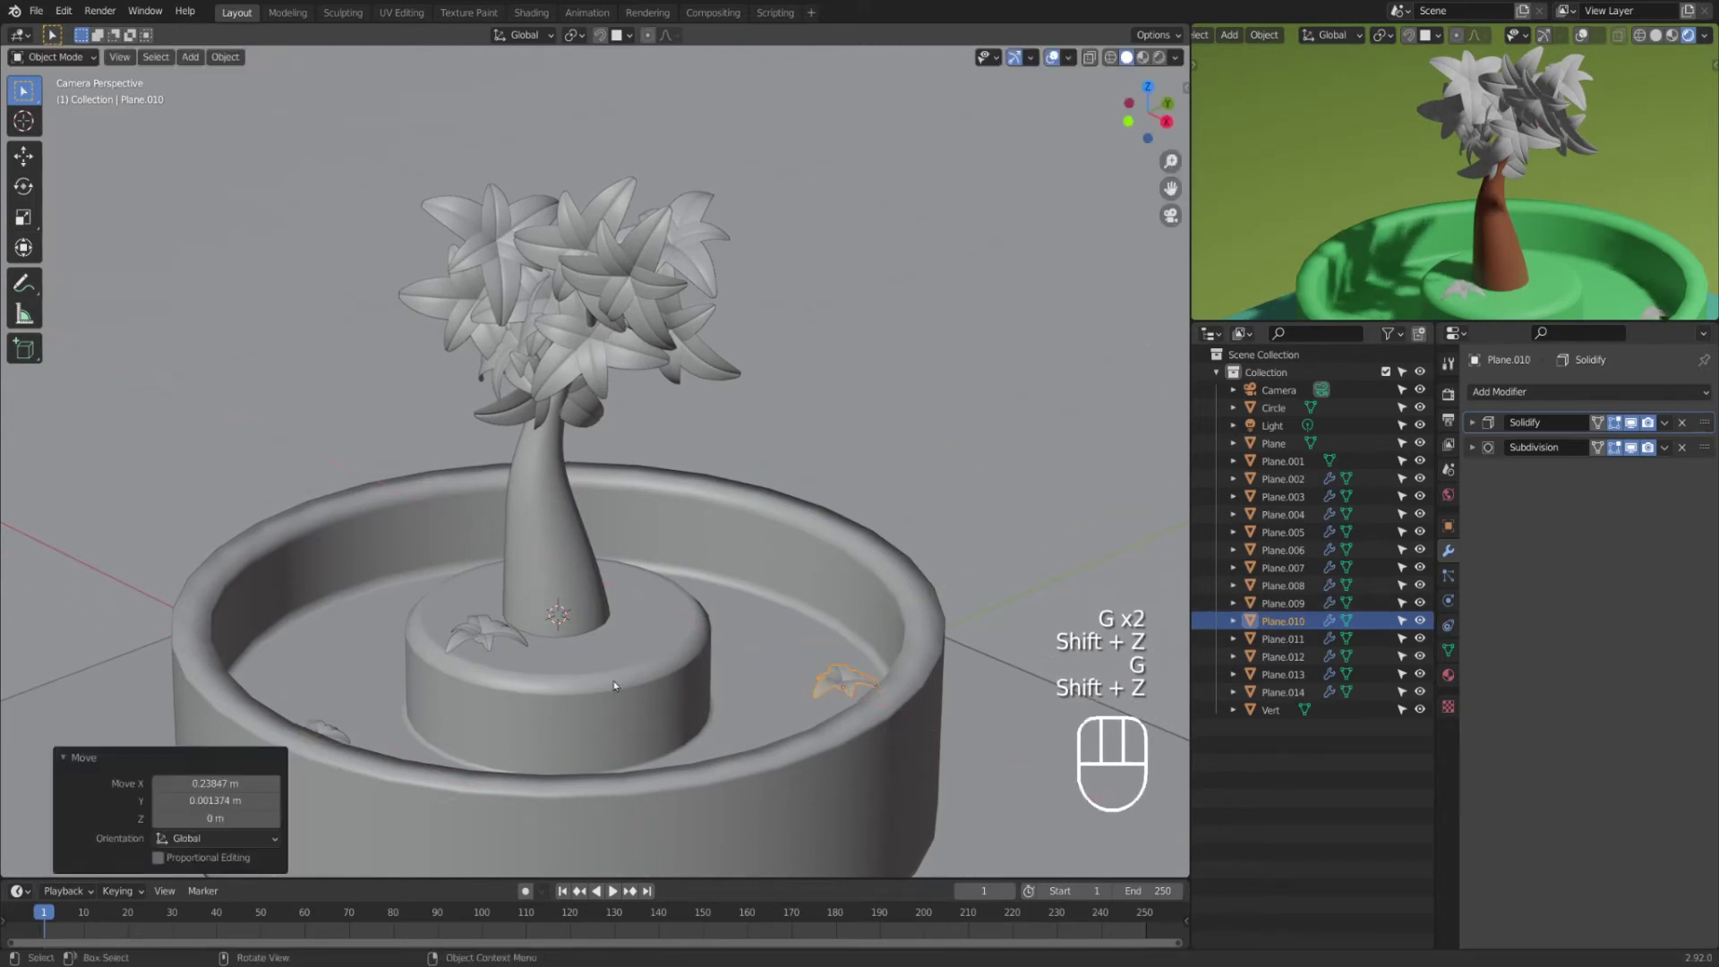
left_click(494, 641)
left_click(926, 457)
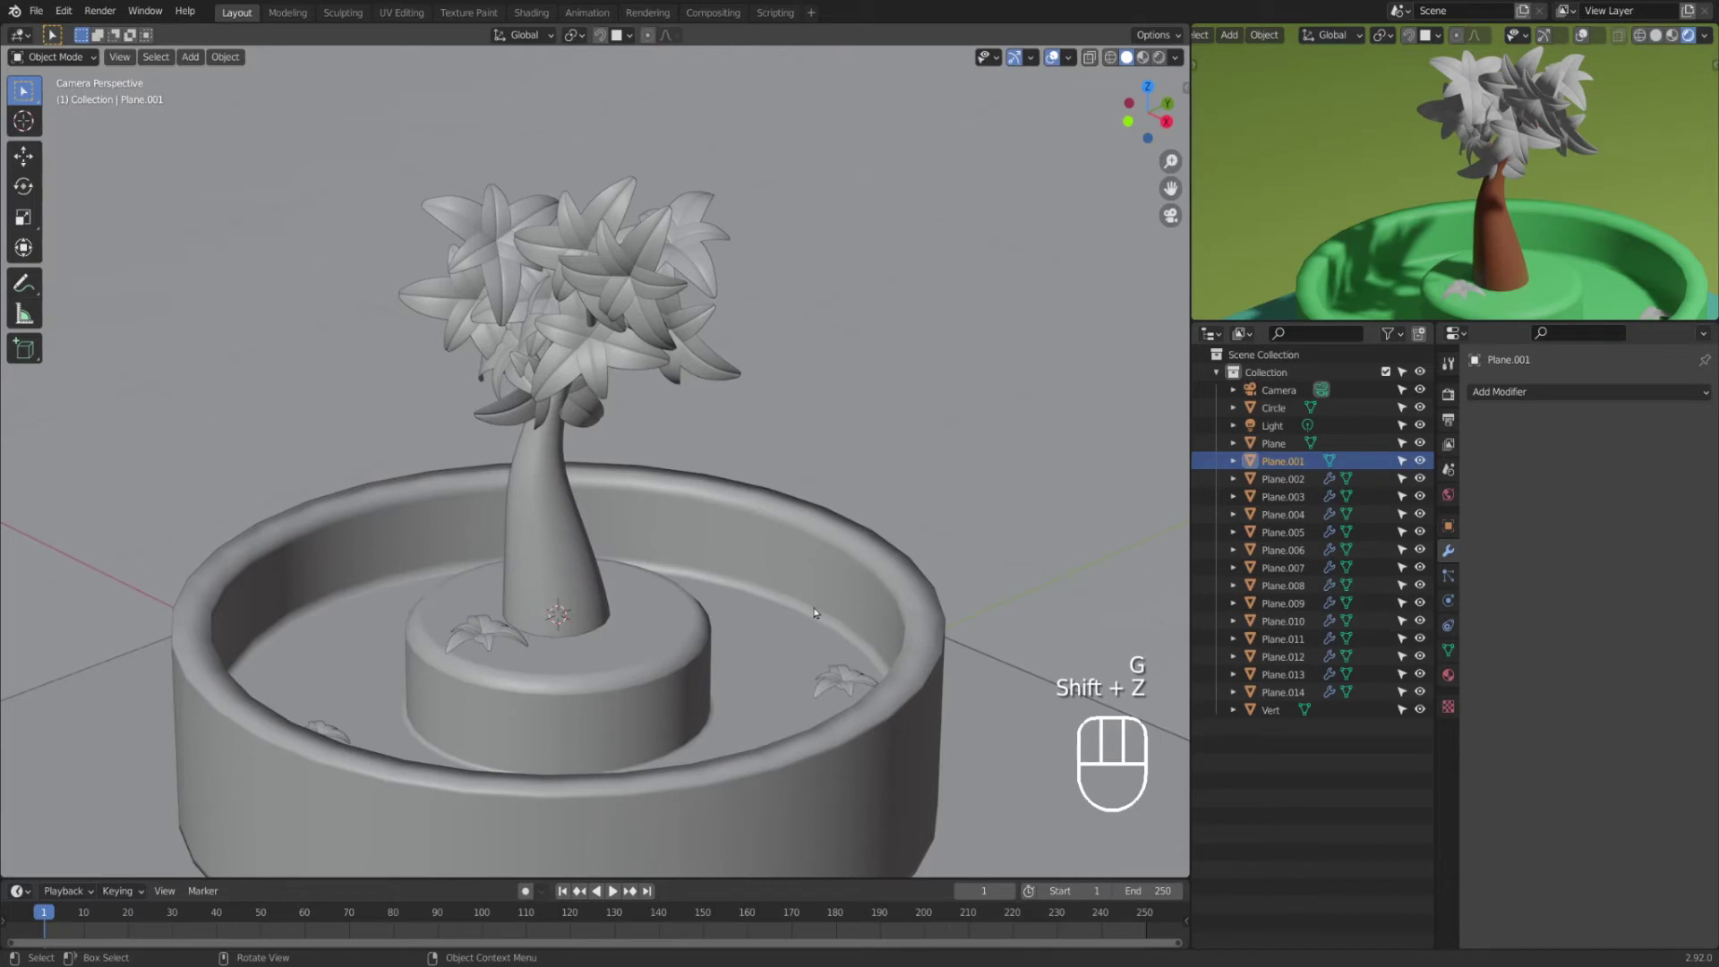
Step: Examine which scene objects the plane entries in the object list belong to, briefly isolating Plane.002
scroll(777, 602, "down", 3)
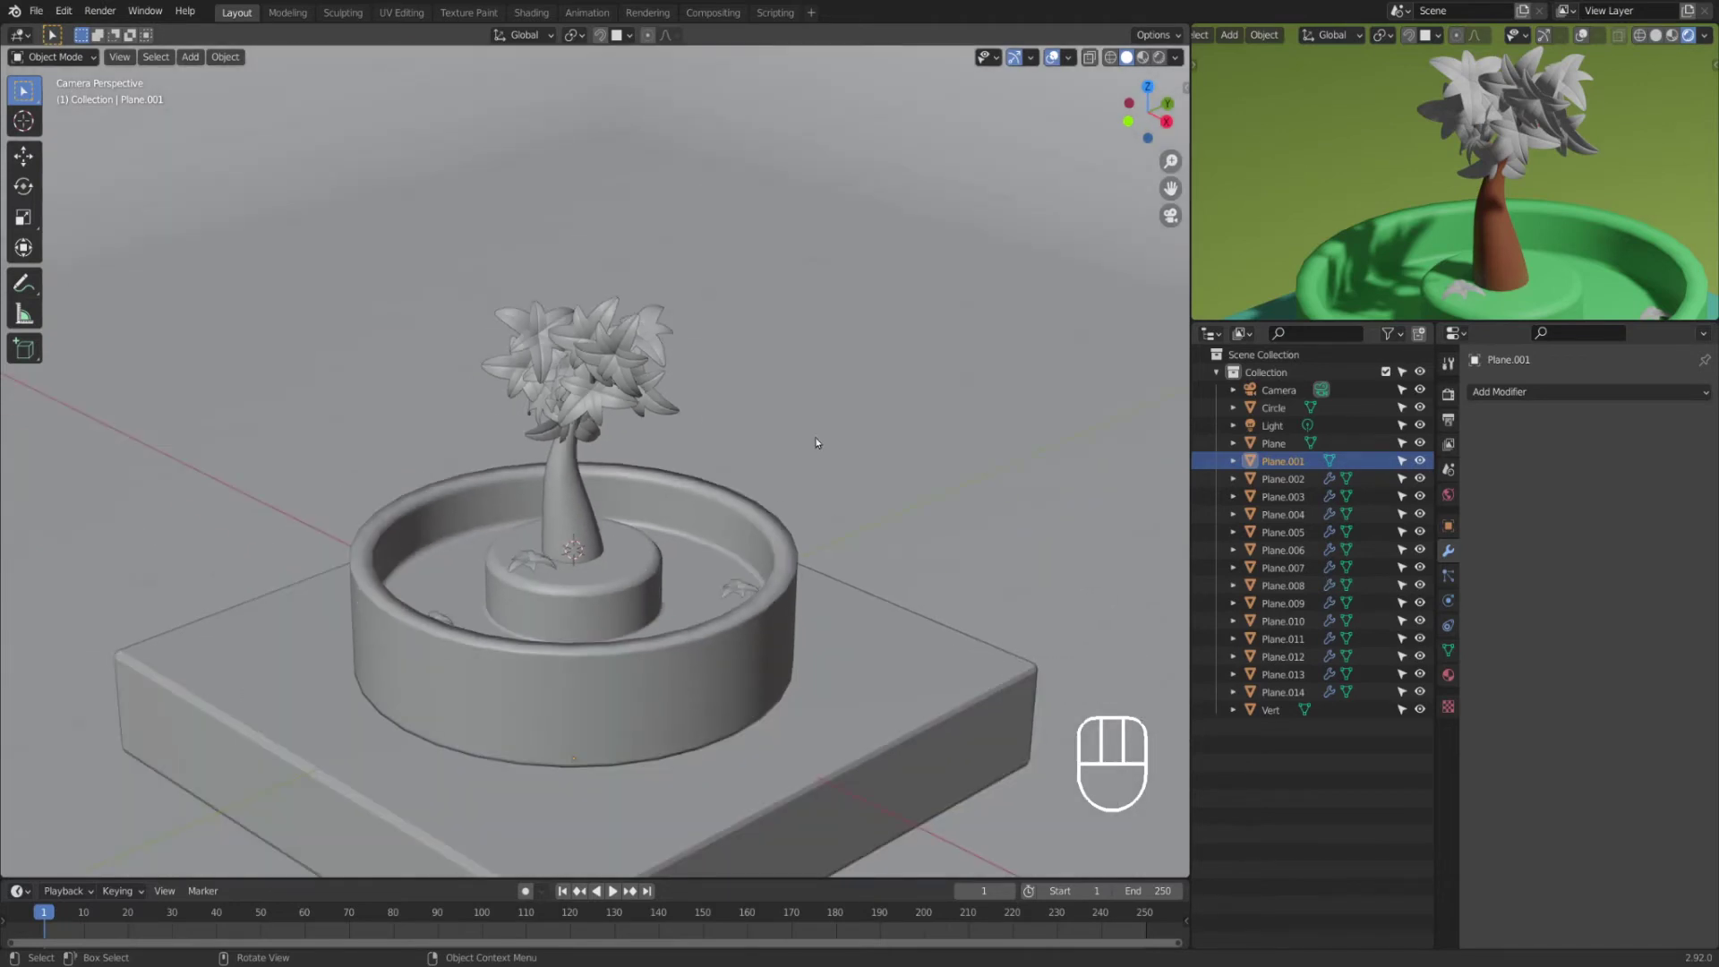
scroll(812, 488, "down", 3)
scroll(814, 489, "up", 3)
left_click(663, 398)
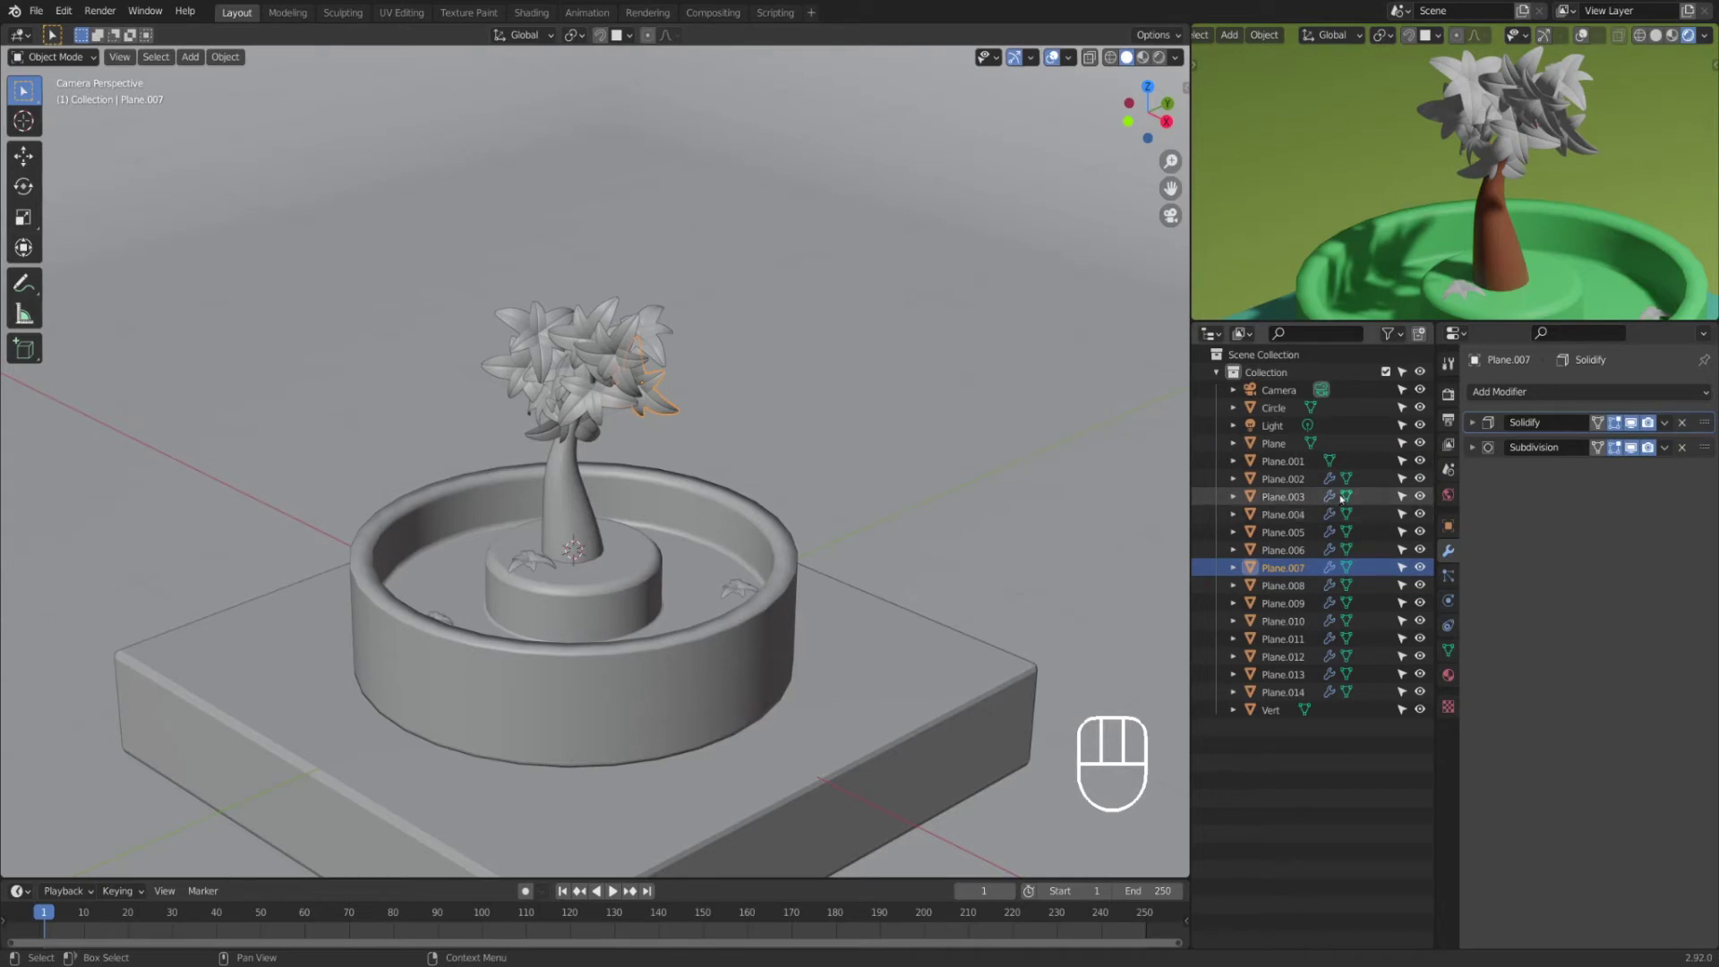
left_click(1282, 674)
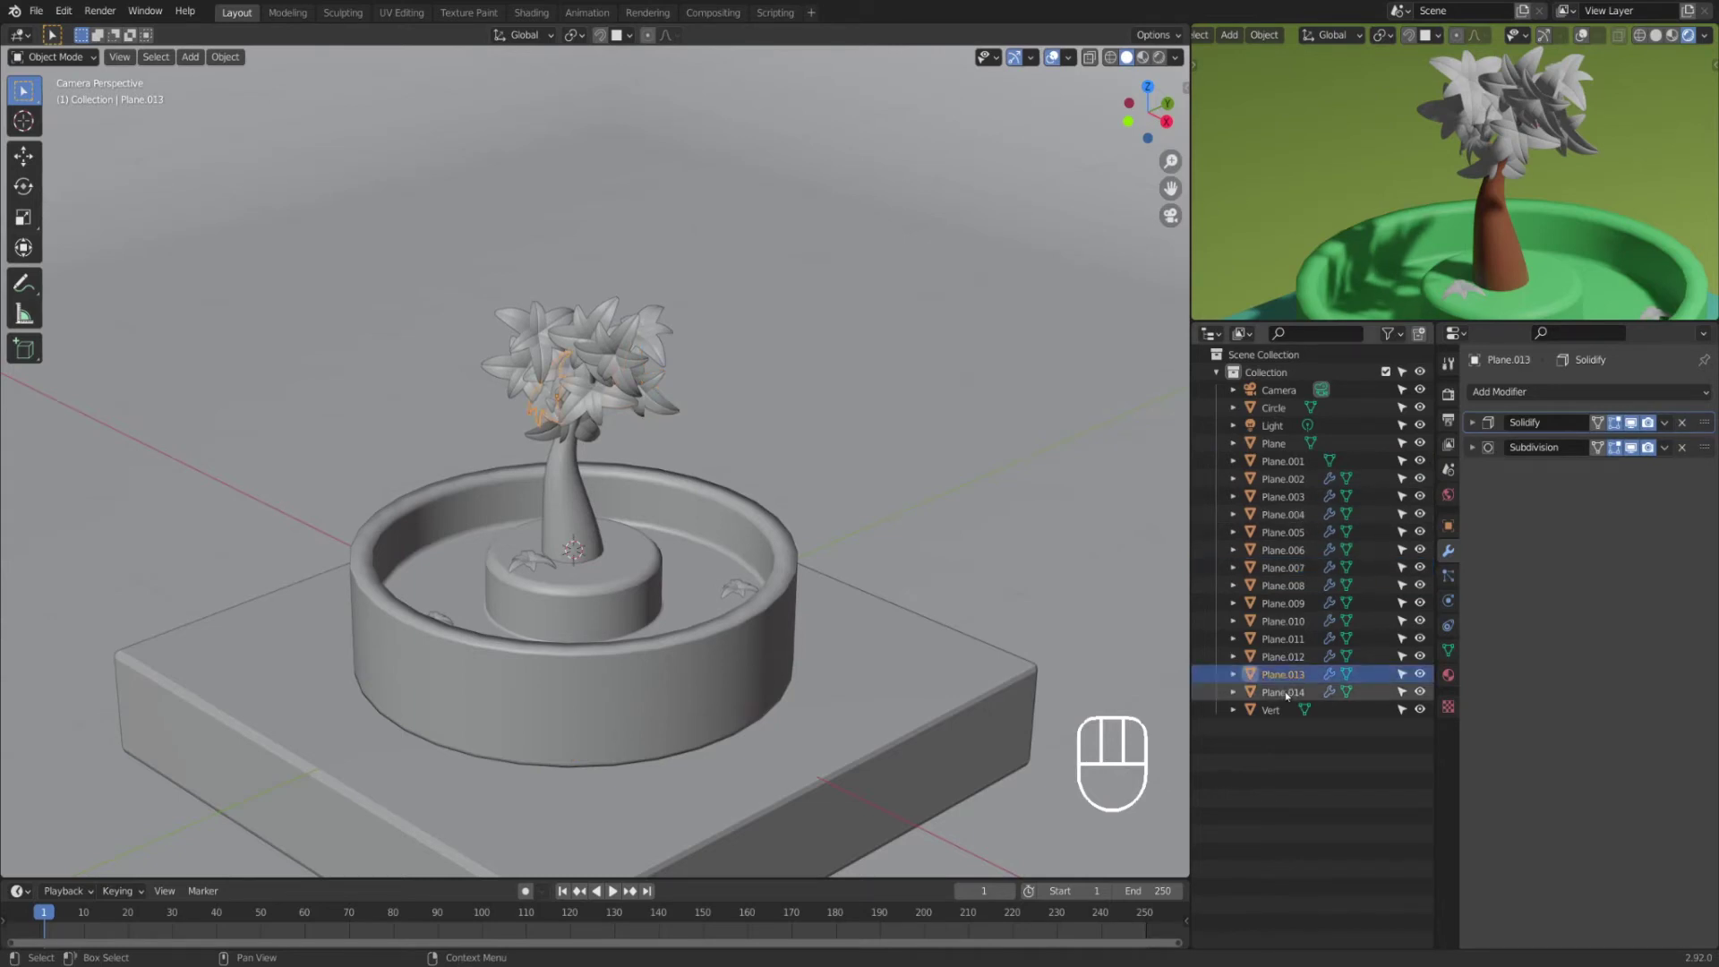
left_click(1290, 464)
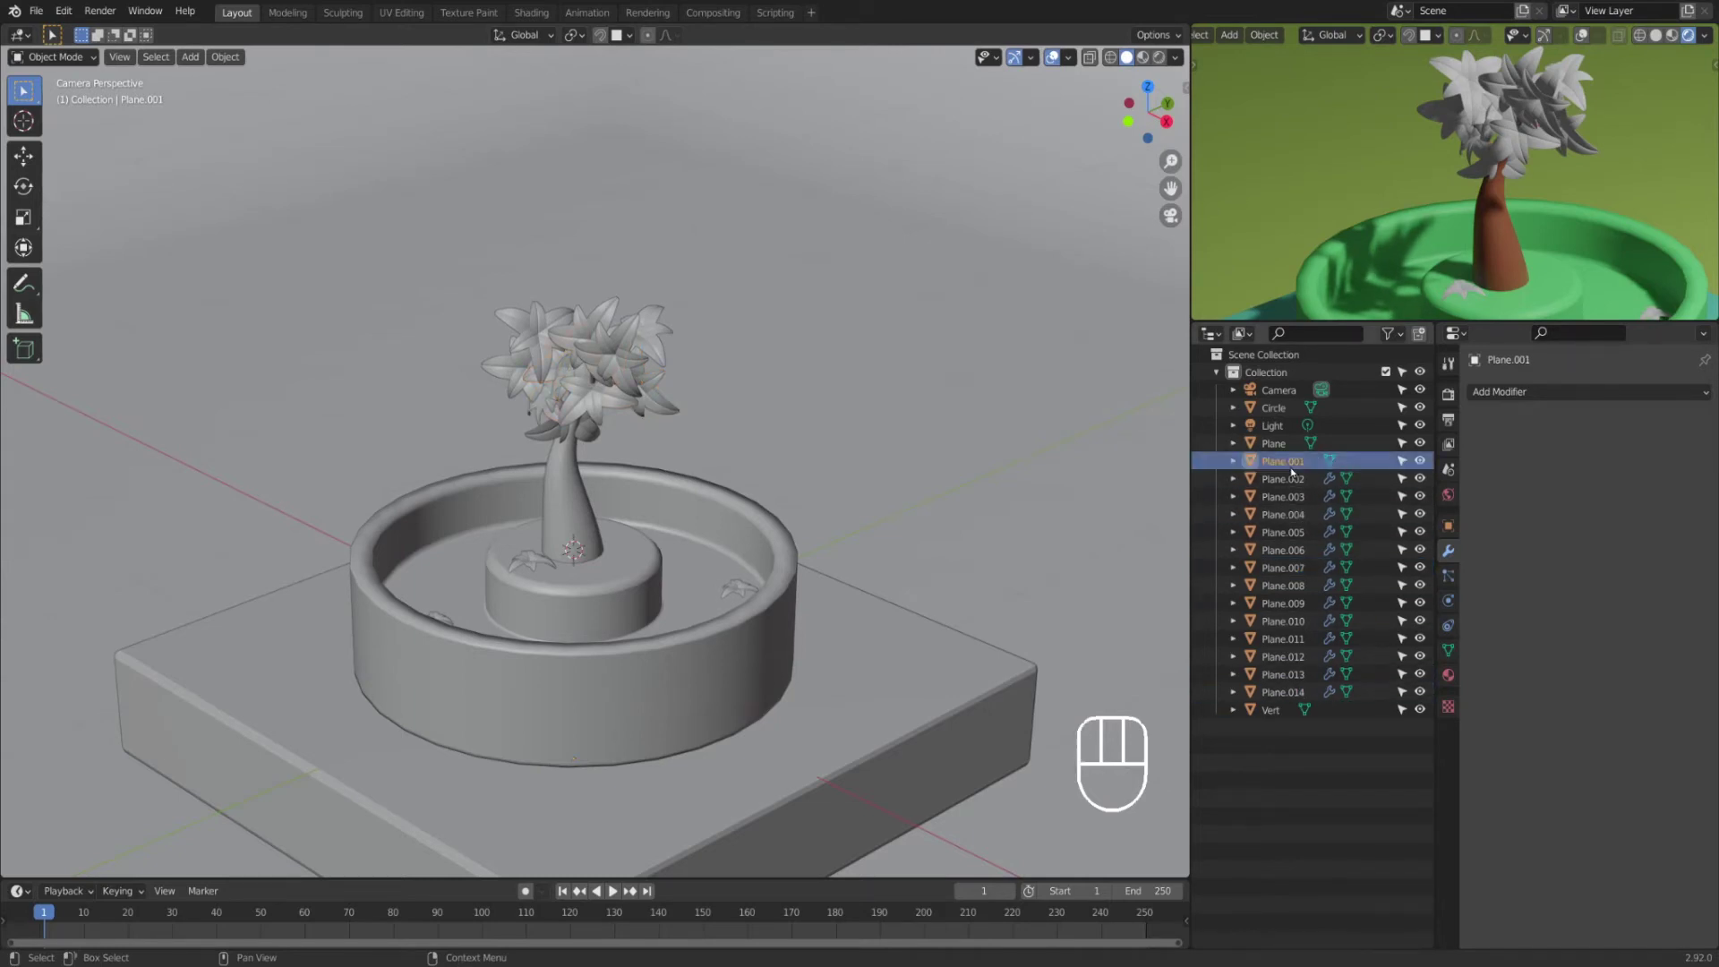
left_click(1289, 480)
left_click(1284, 498)
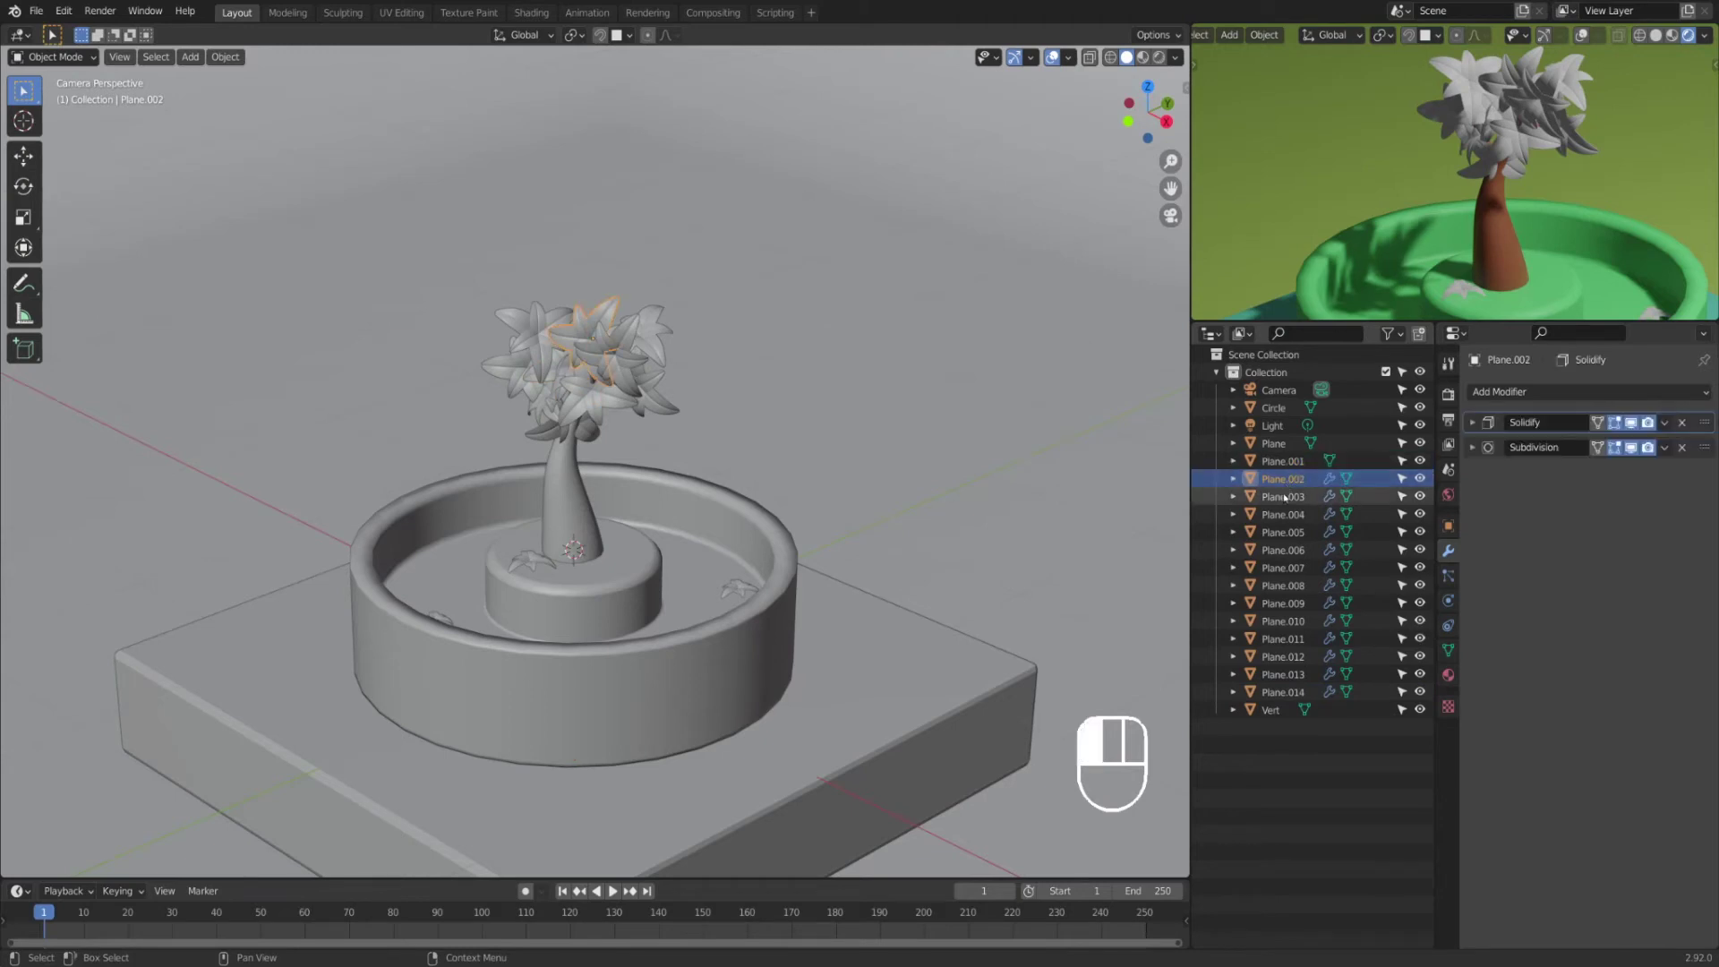
left_click(1284, 480)
scroll(793, 622, "down", 5)
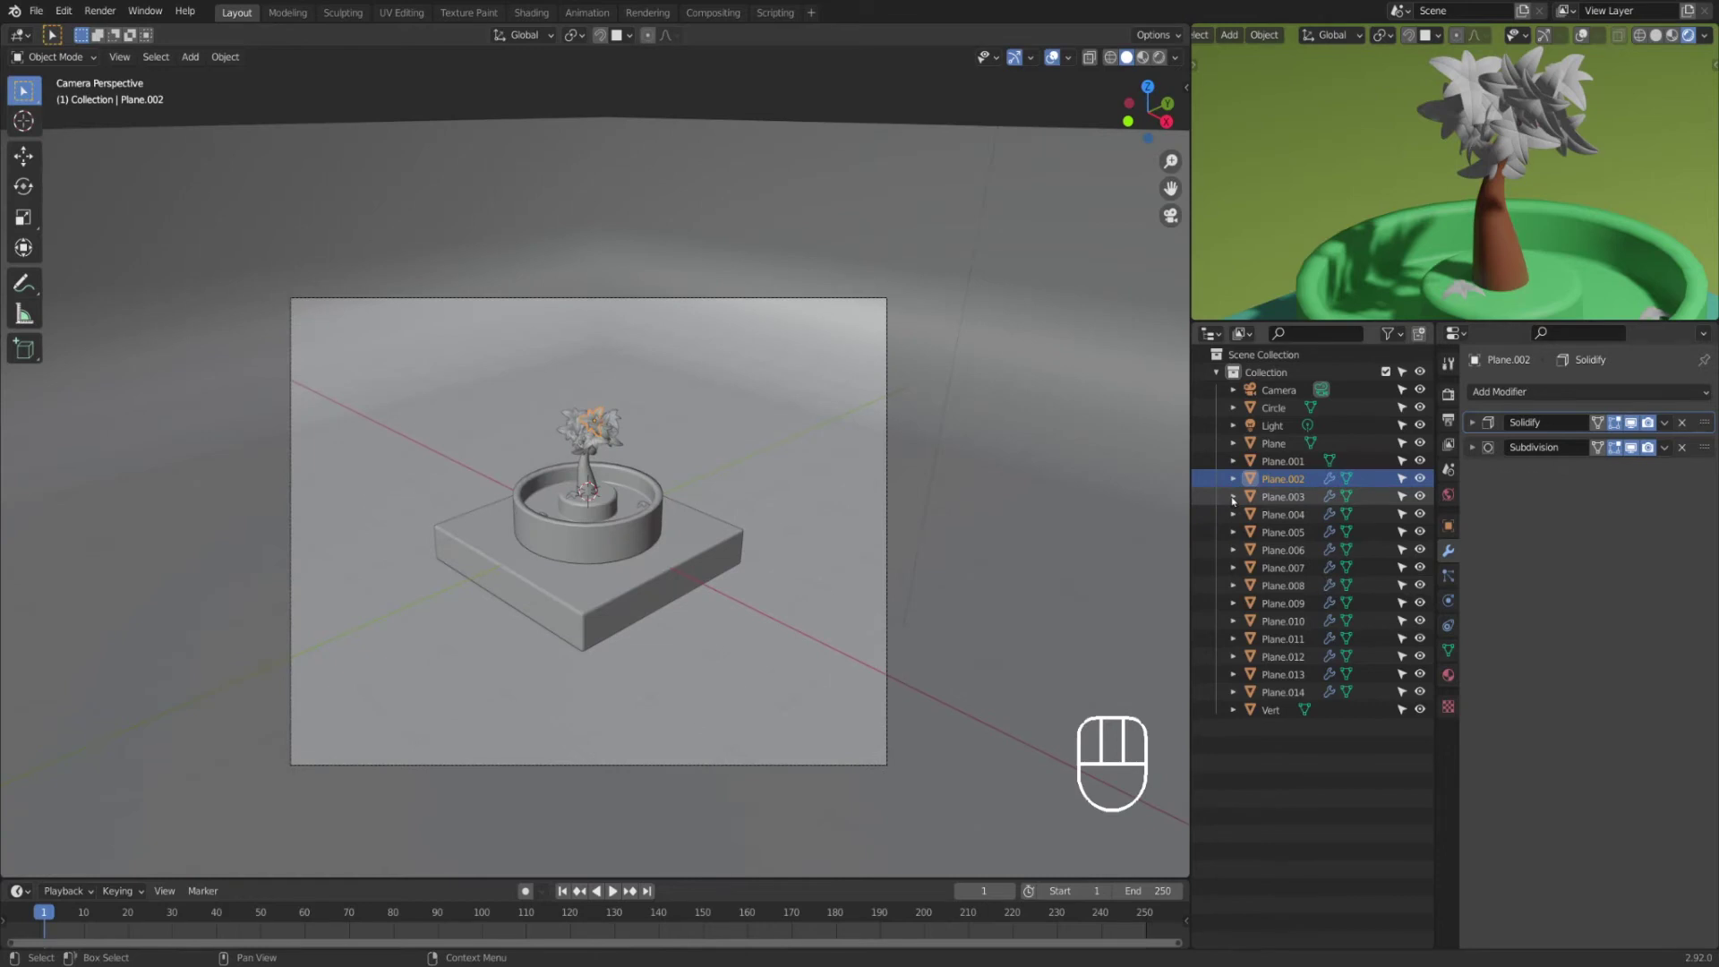
key("KP_Divide")
key("KP_Divide")
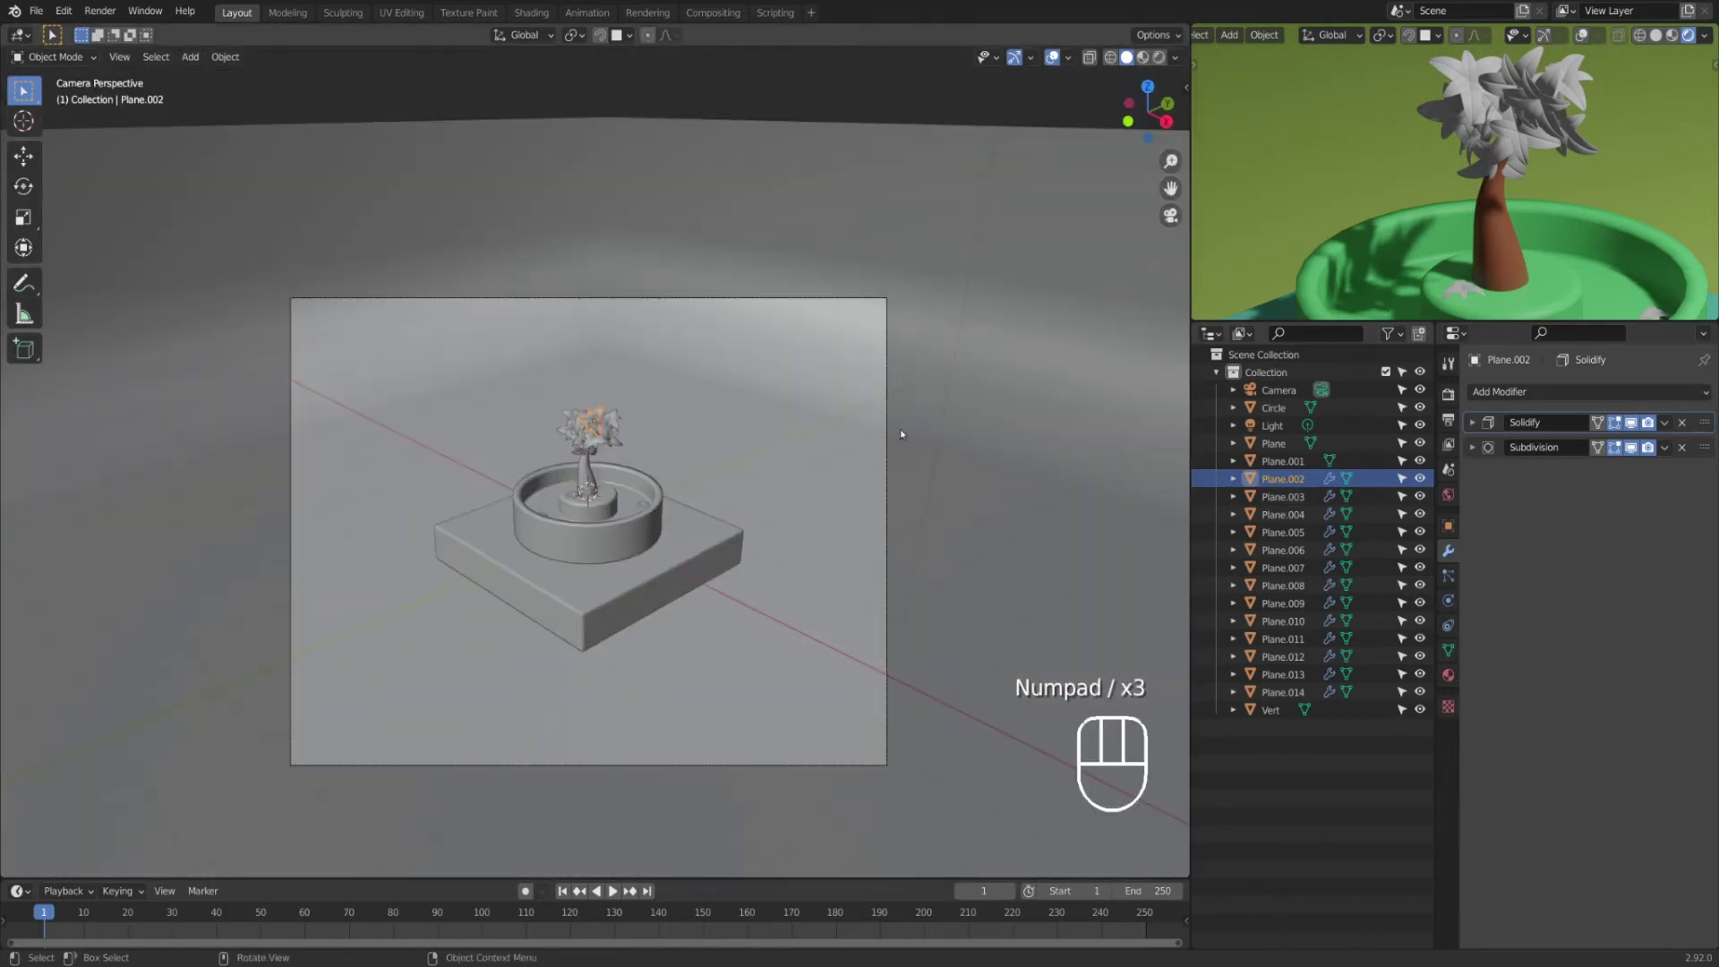
Step: Rename the backdrop plane to "0 Plane" and the square base slab to "0 Plane 2"
left_click(1271, 462)
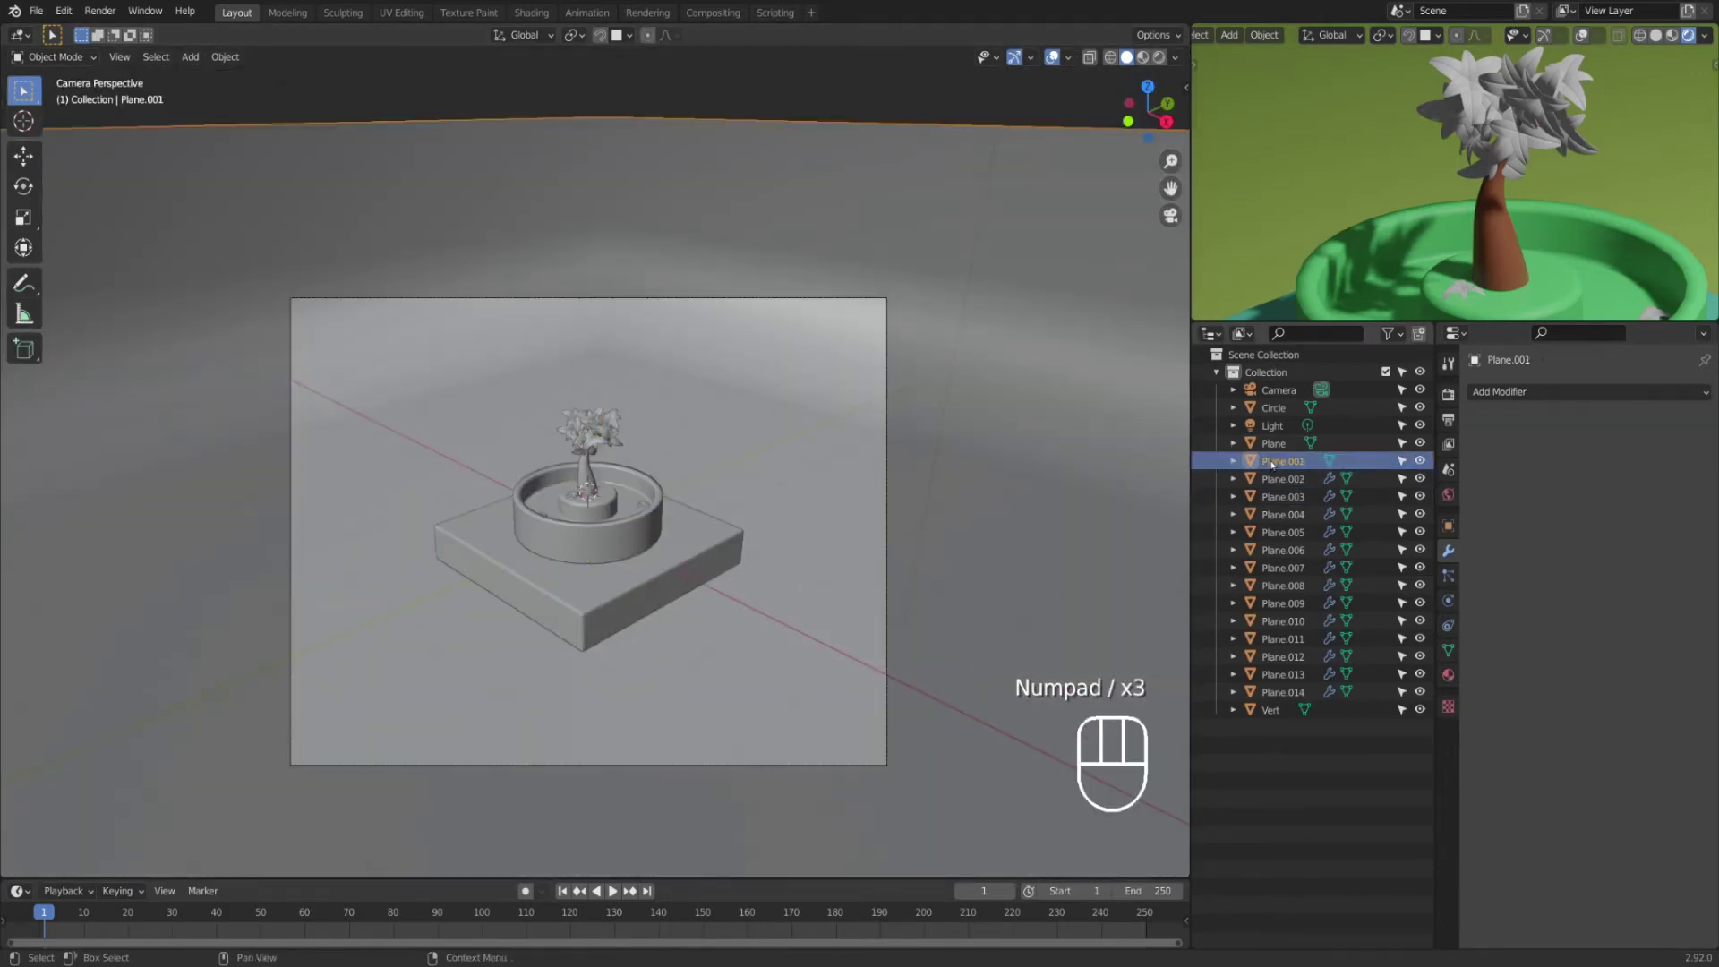
double_click(1273, 461)
type("0 Plane")
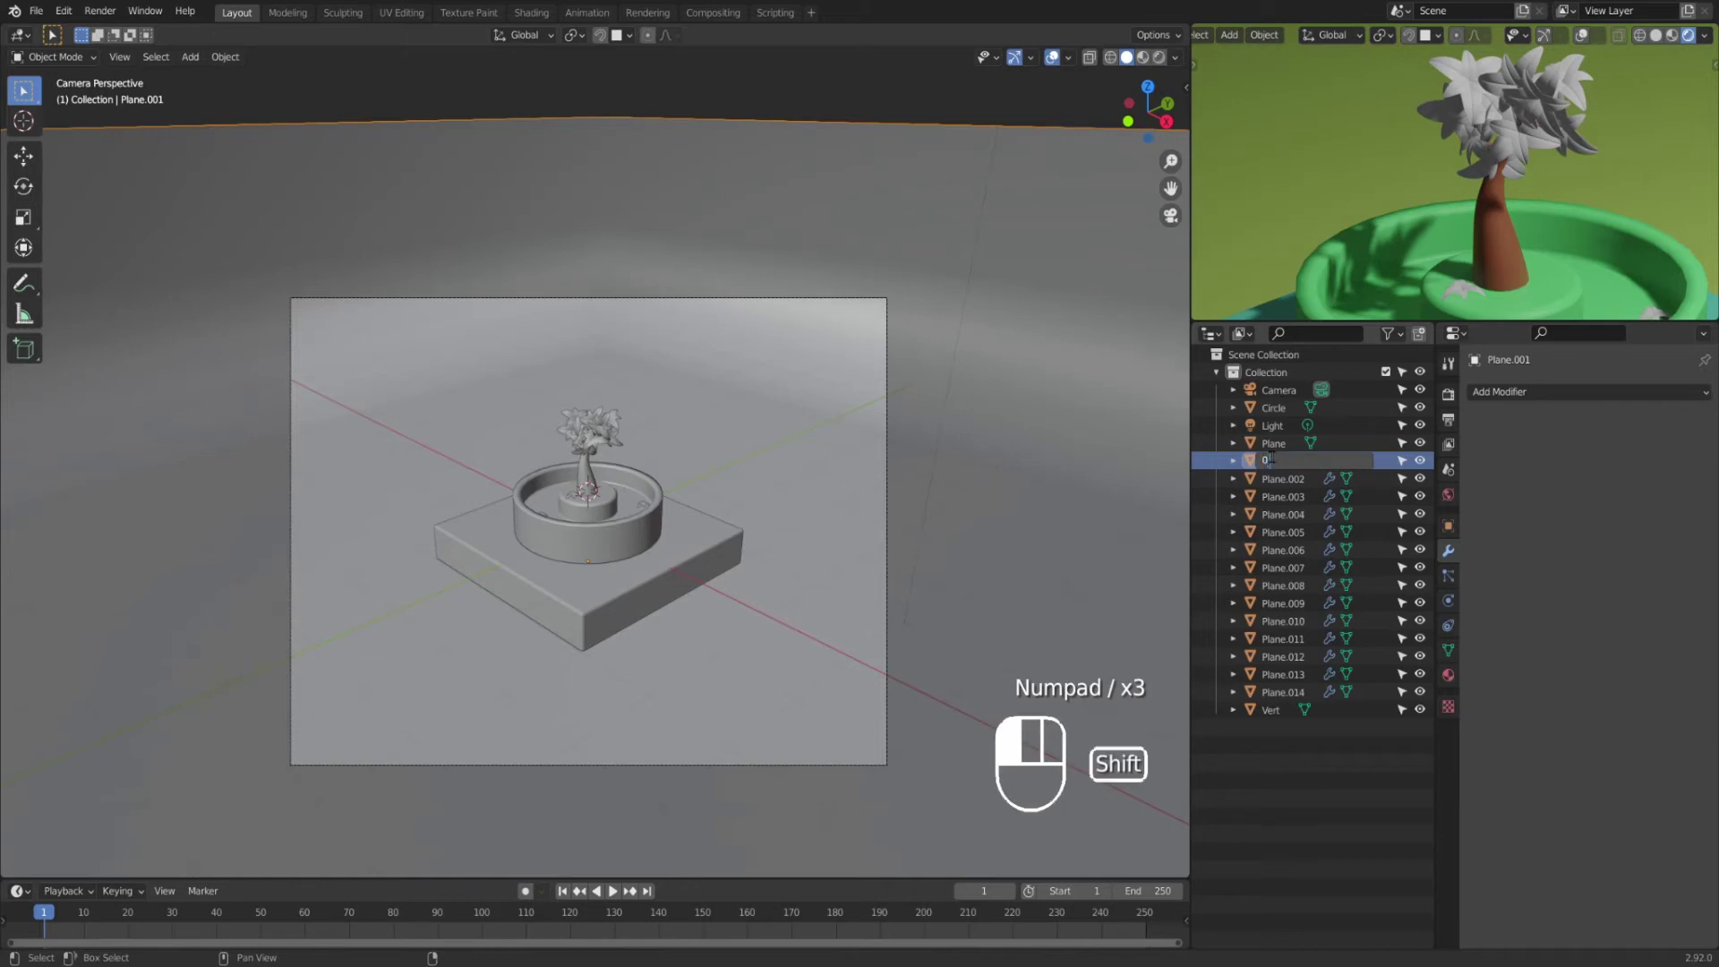
key("Return")
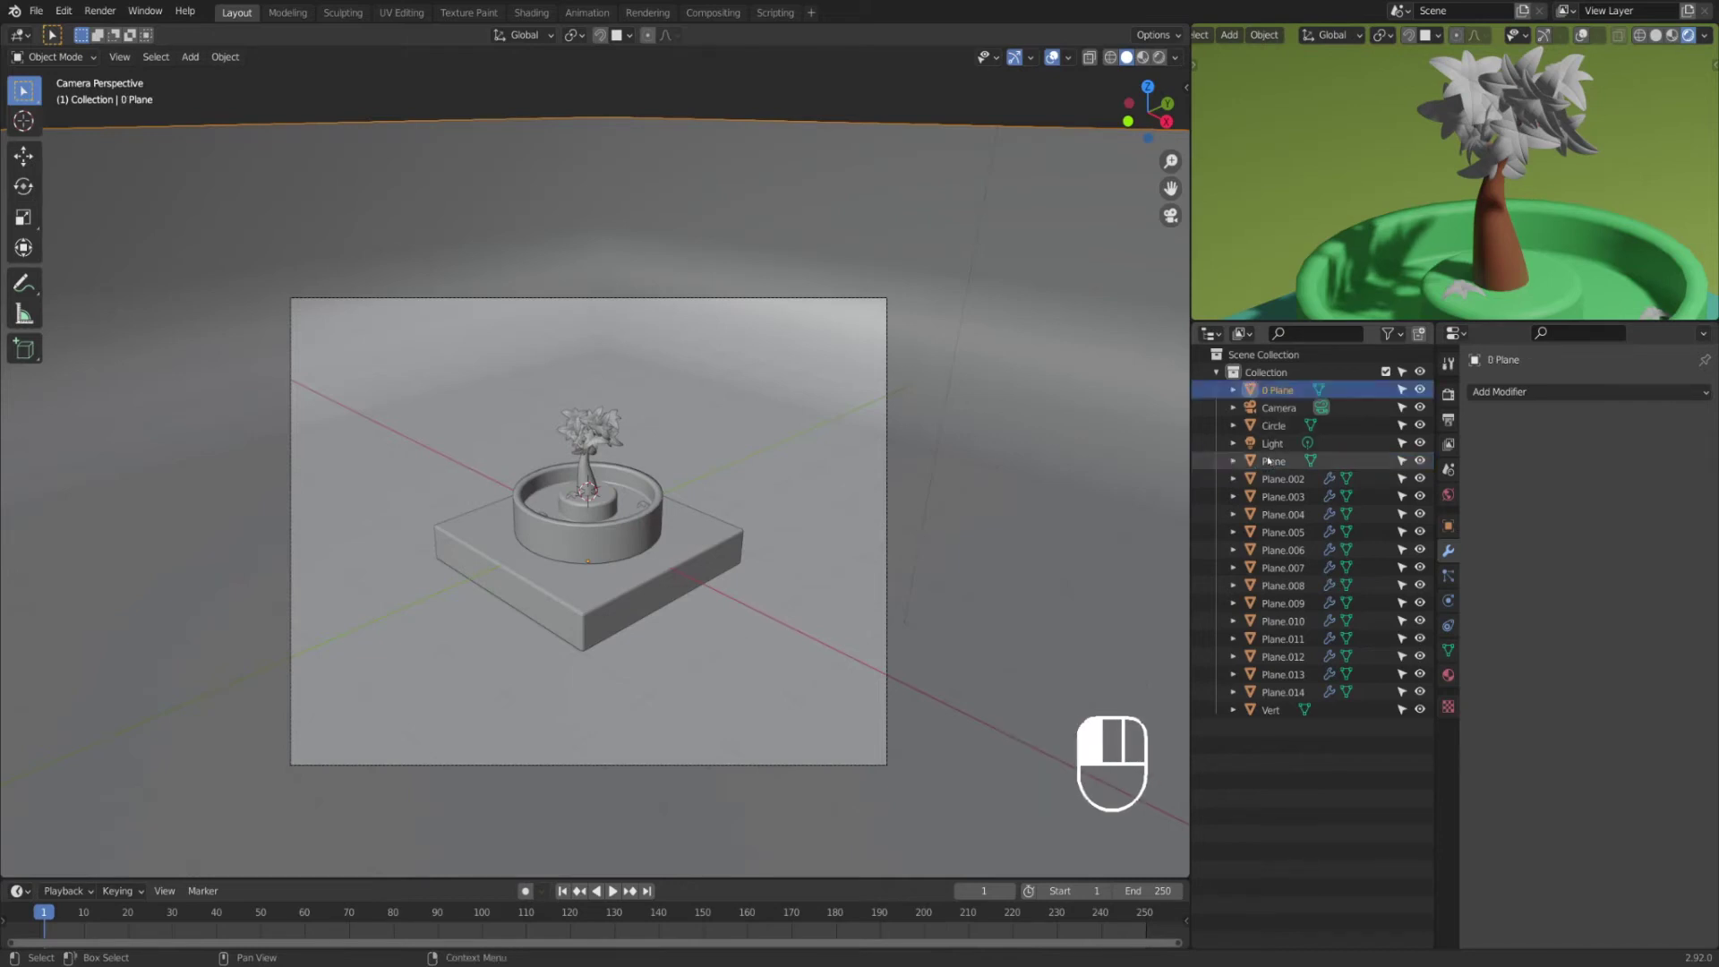
double_click(1271, 460)
type("0 Plane 2")
key("Return")
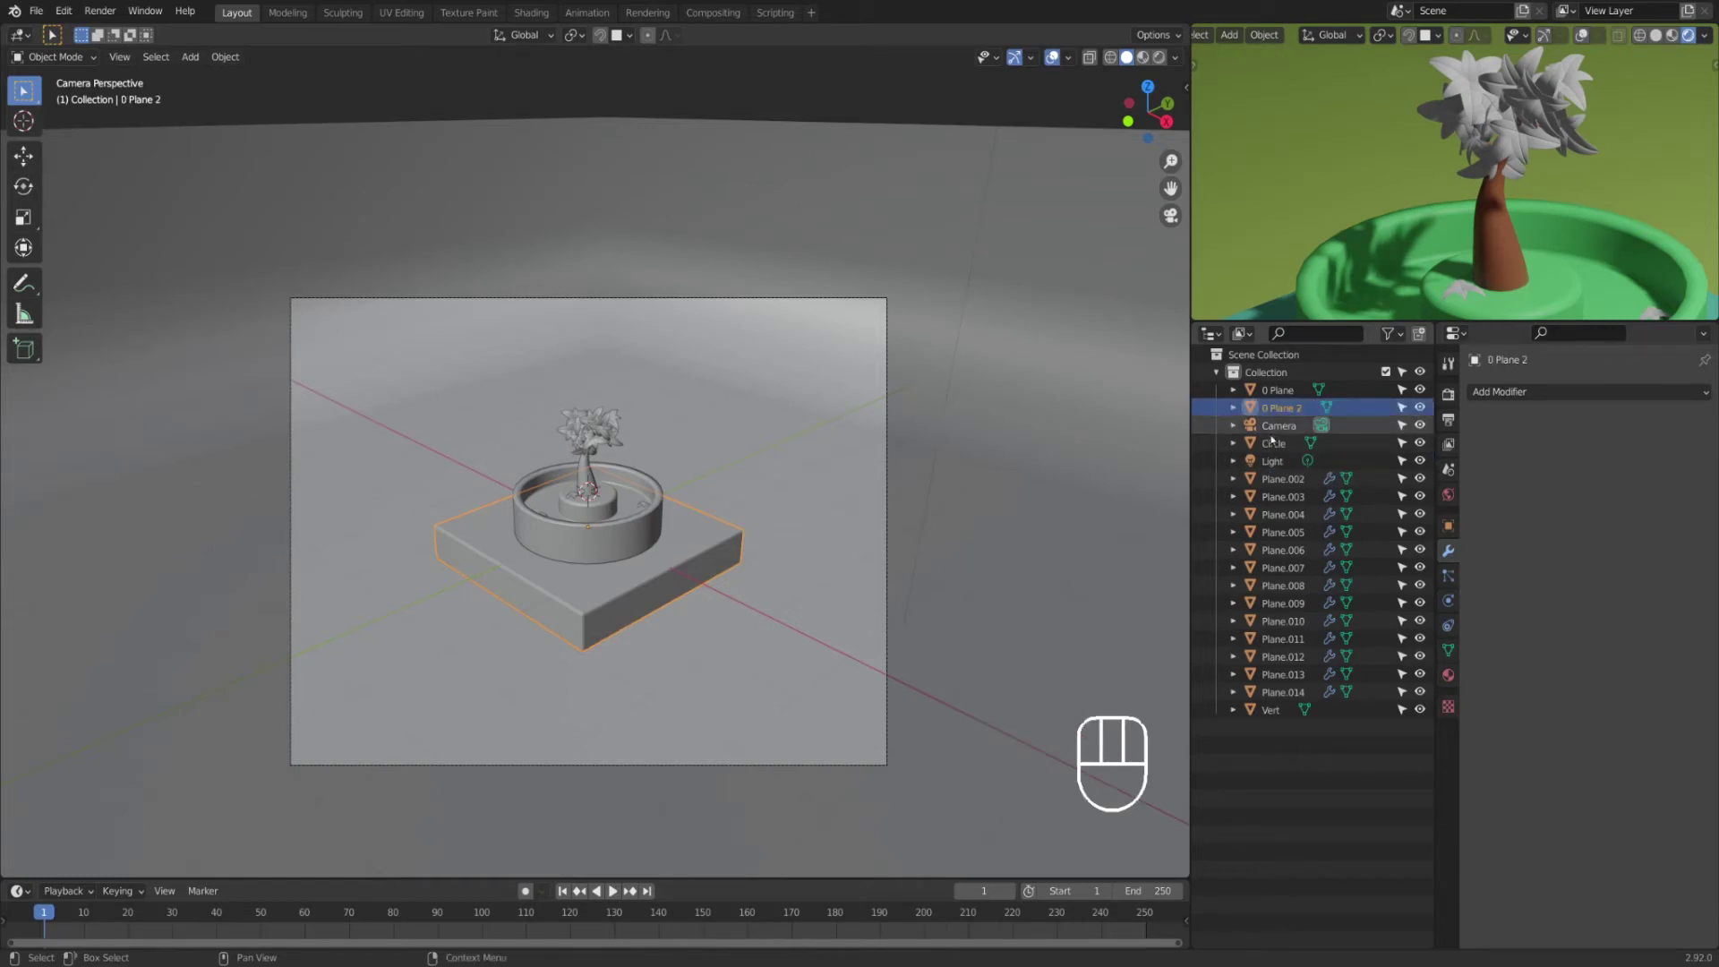
Step: Parent all leaf clusters, Plane.002 through Plane.014, to the tree trunk Vert using the Object option
left_click(1283, 443)
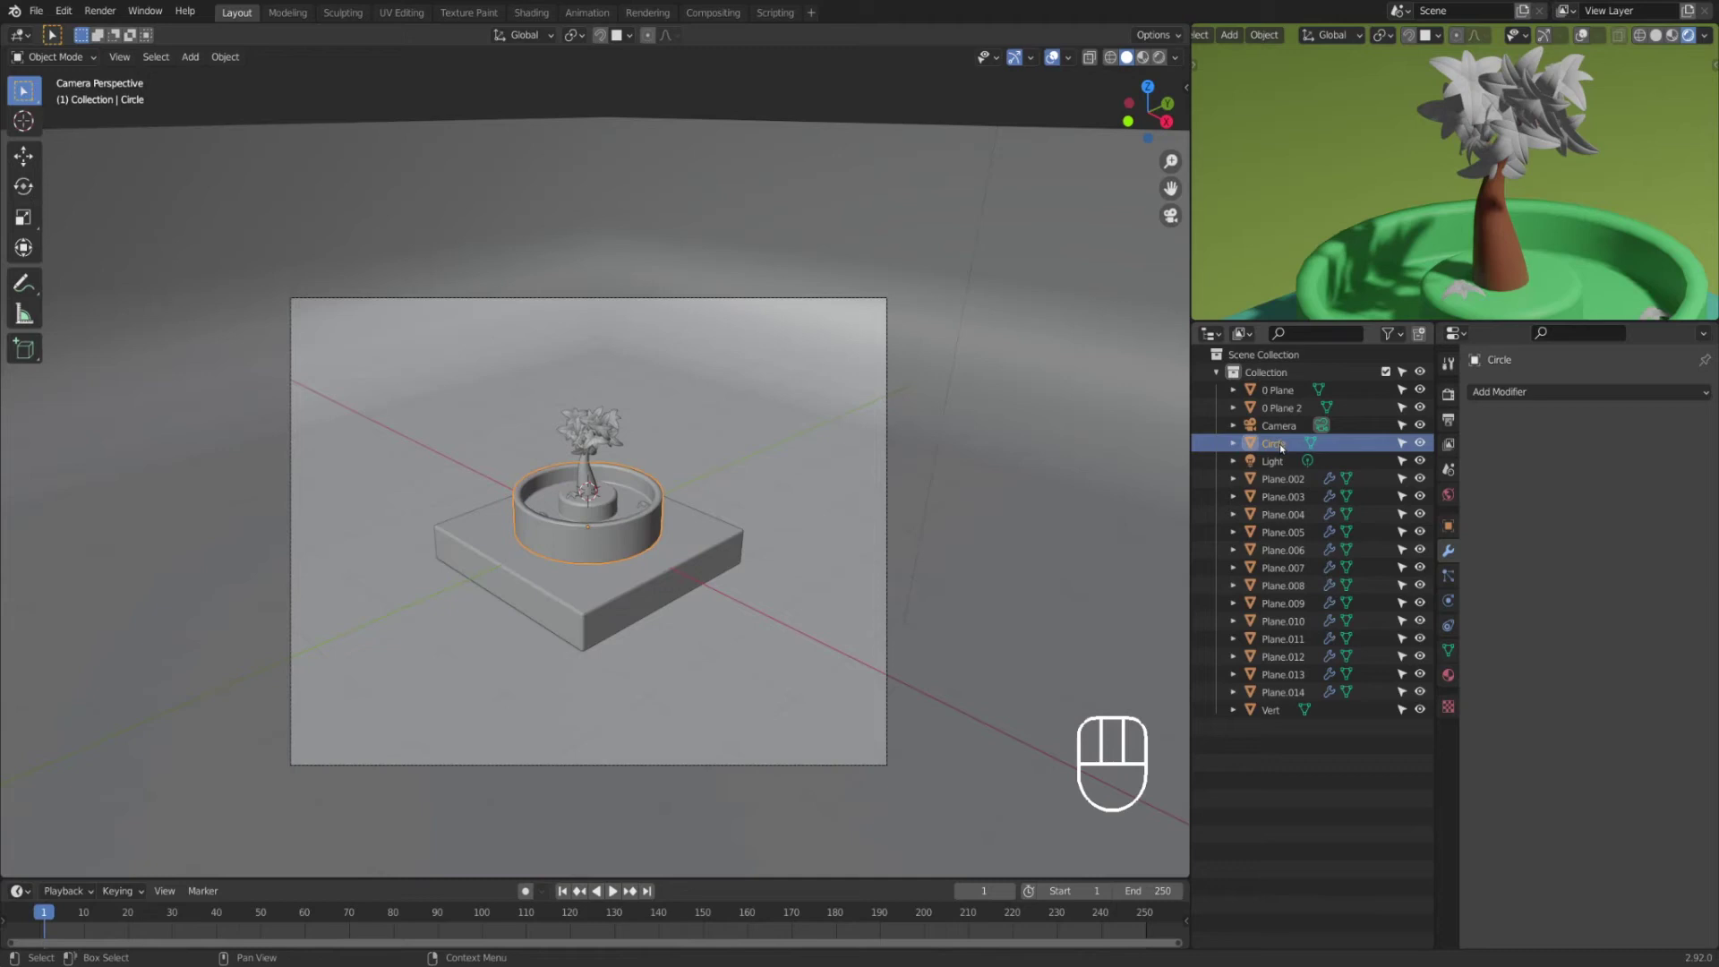
left_click(1295, 480)
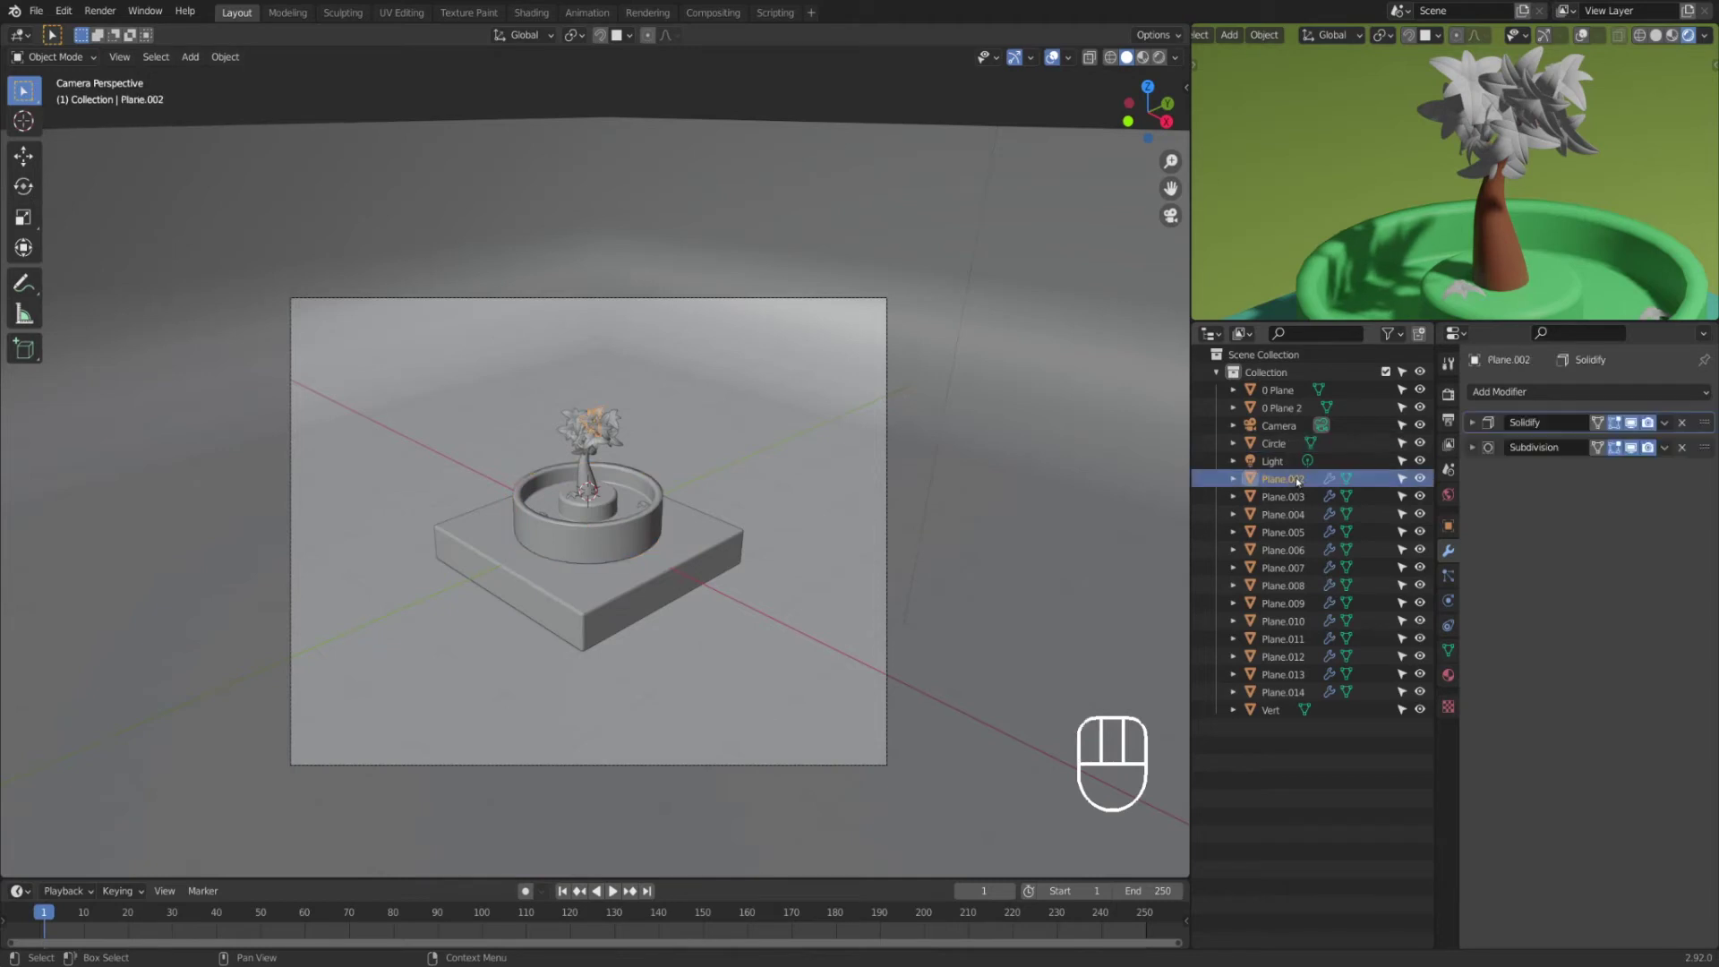
left_click(1283, 691, "shift")
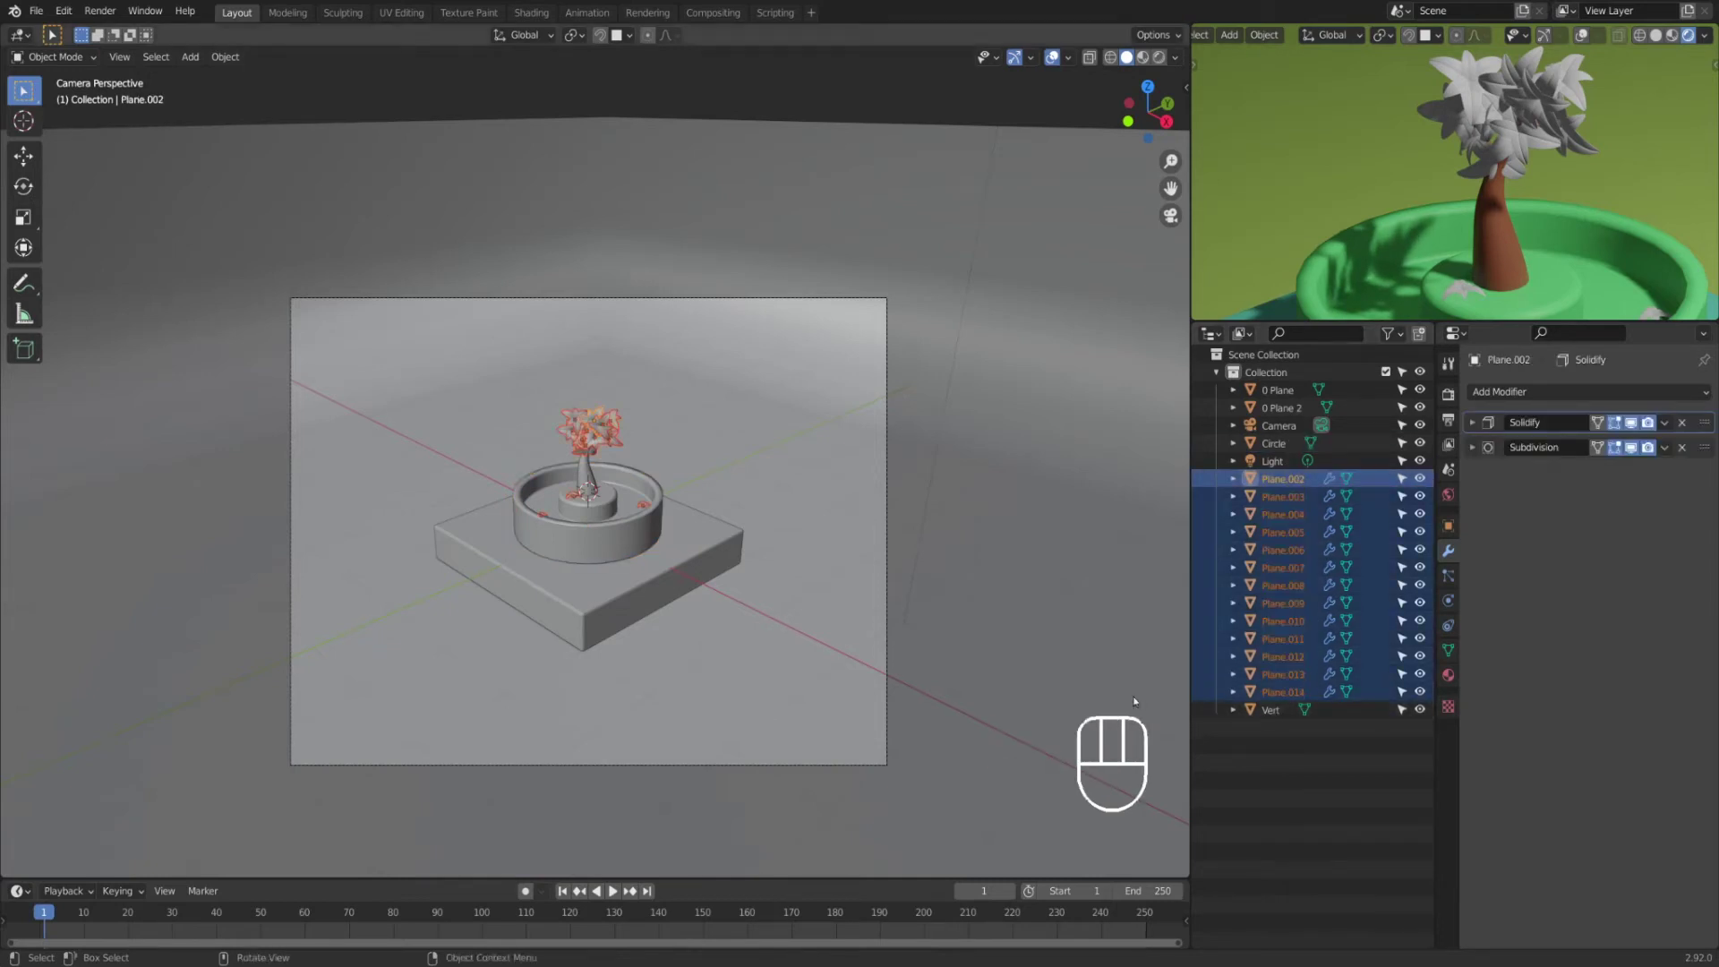
left_click(1271, 710, "ctrl")
key("ctrl+p")
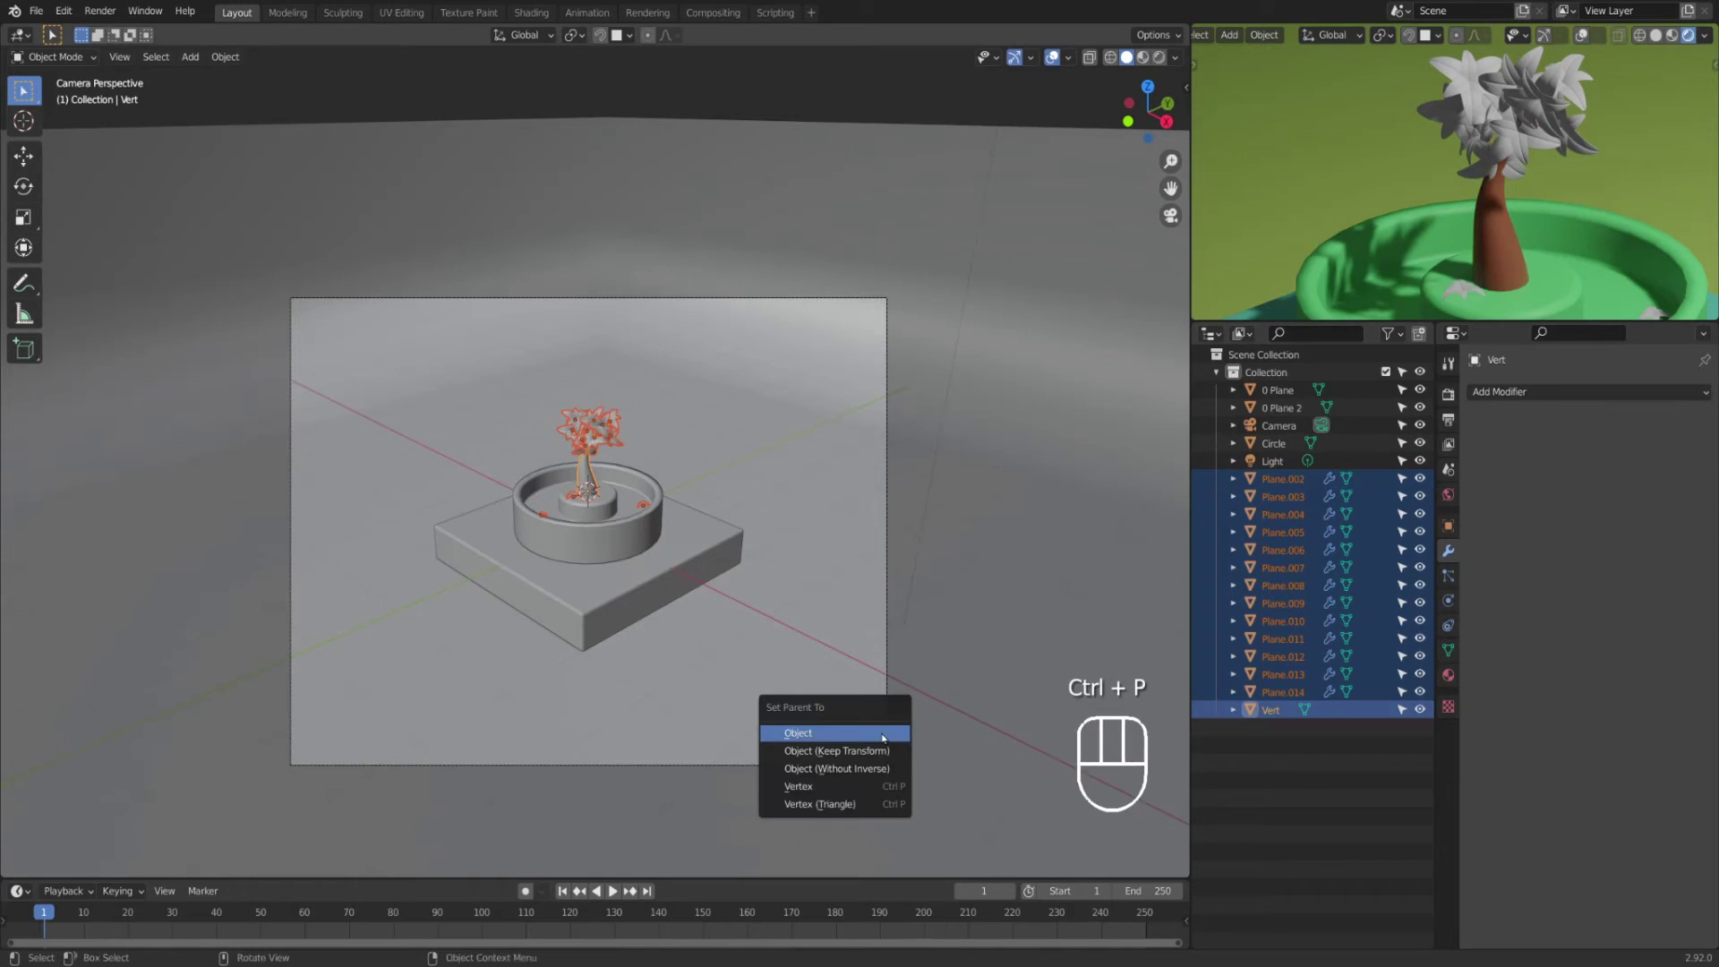
left_click(882, 734)
left_click(845, 719)
Step: Give the leaf clusters a new material with a green base colour of about H 0.335, S 1.000, V 0.317
scroll(663, 531, "up", 3)
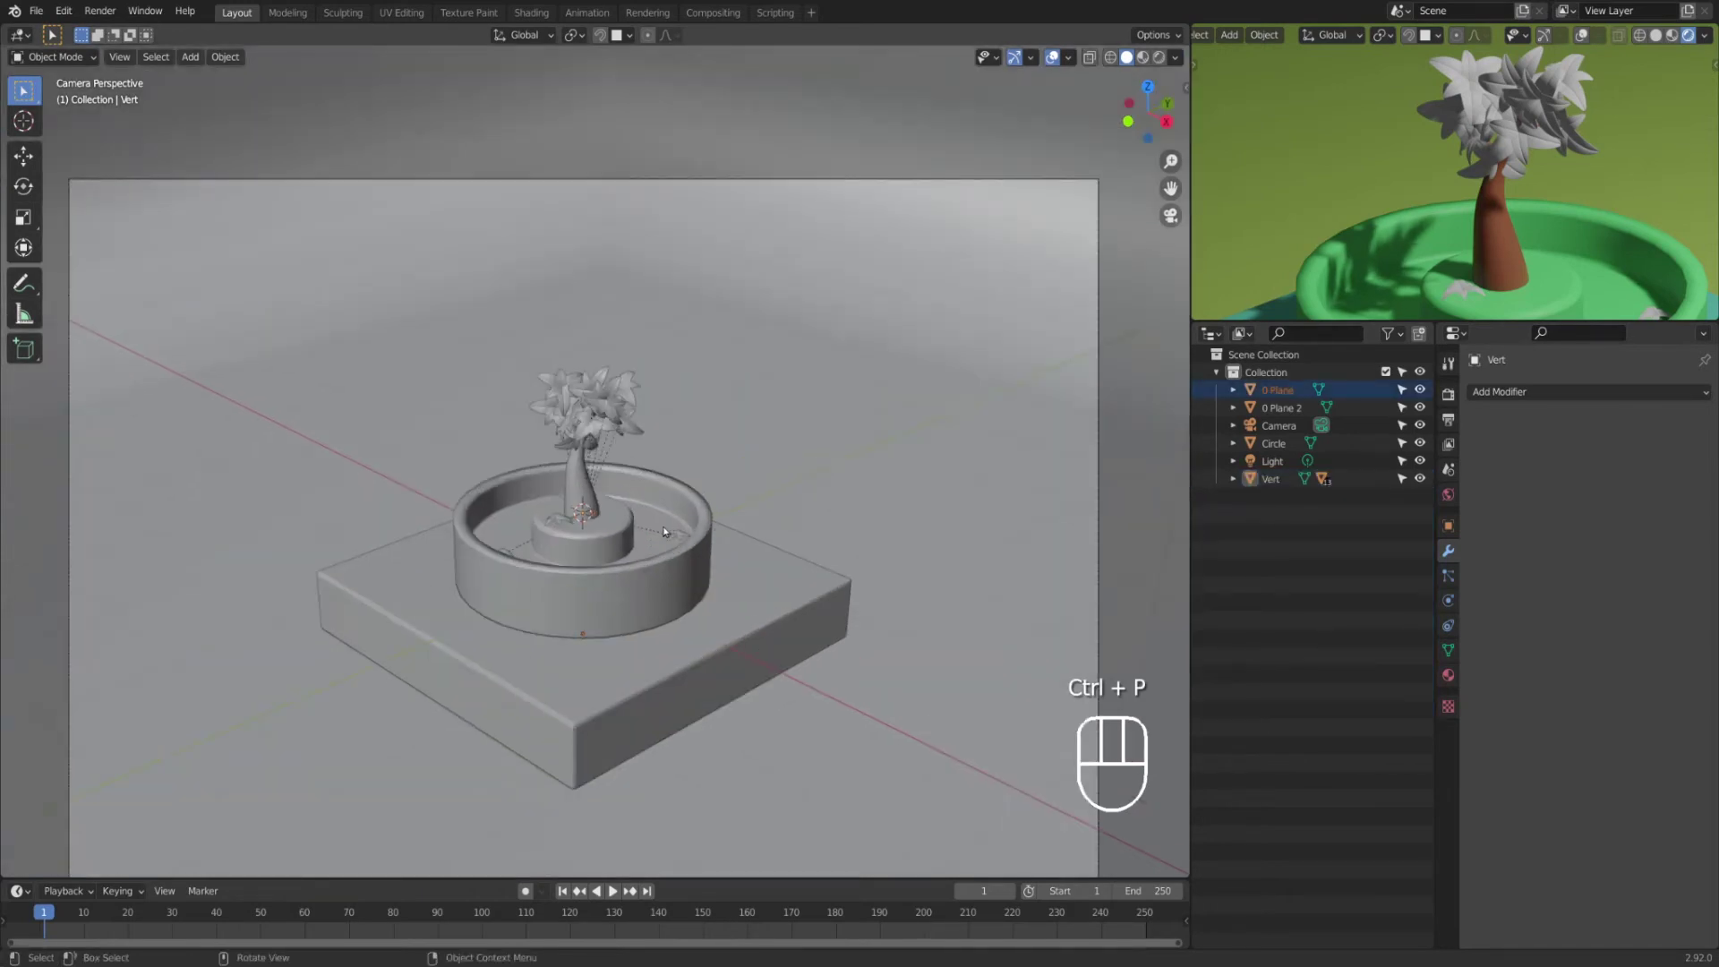
scroll(663, 531, "up", 3)
middle_click_drag(664, 532, 652, 578, "shift")
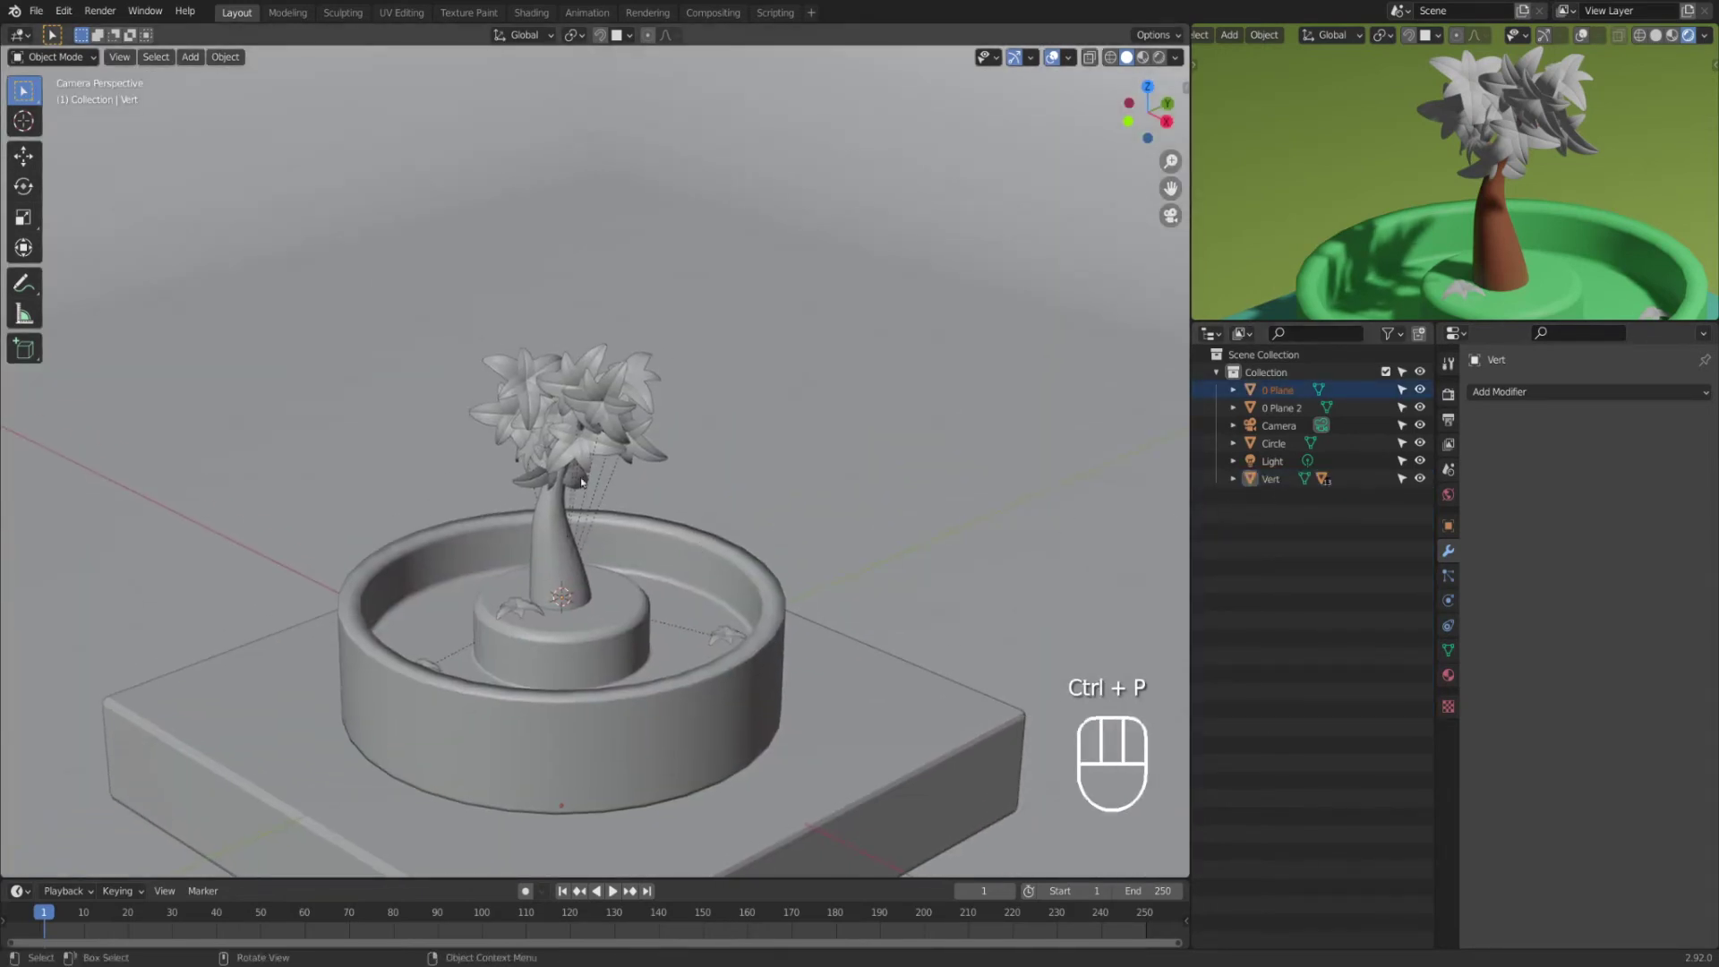
left_click(585, 452)
left_click(1448, 675)
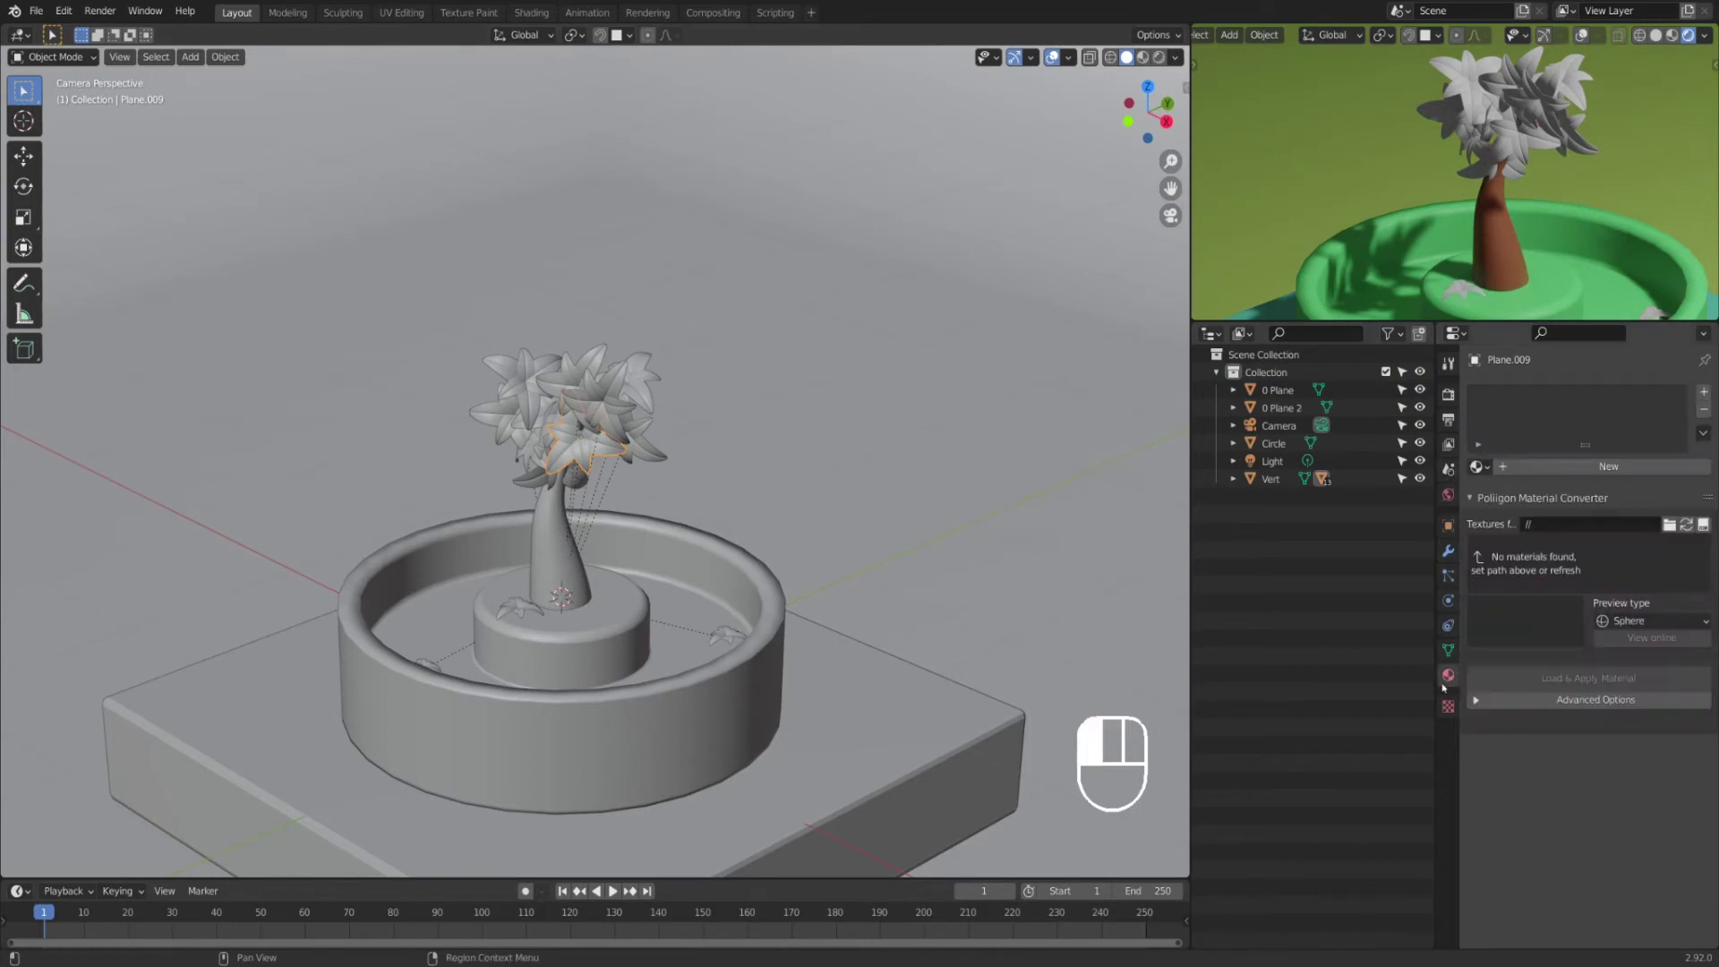
left_click(1476, 466)
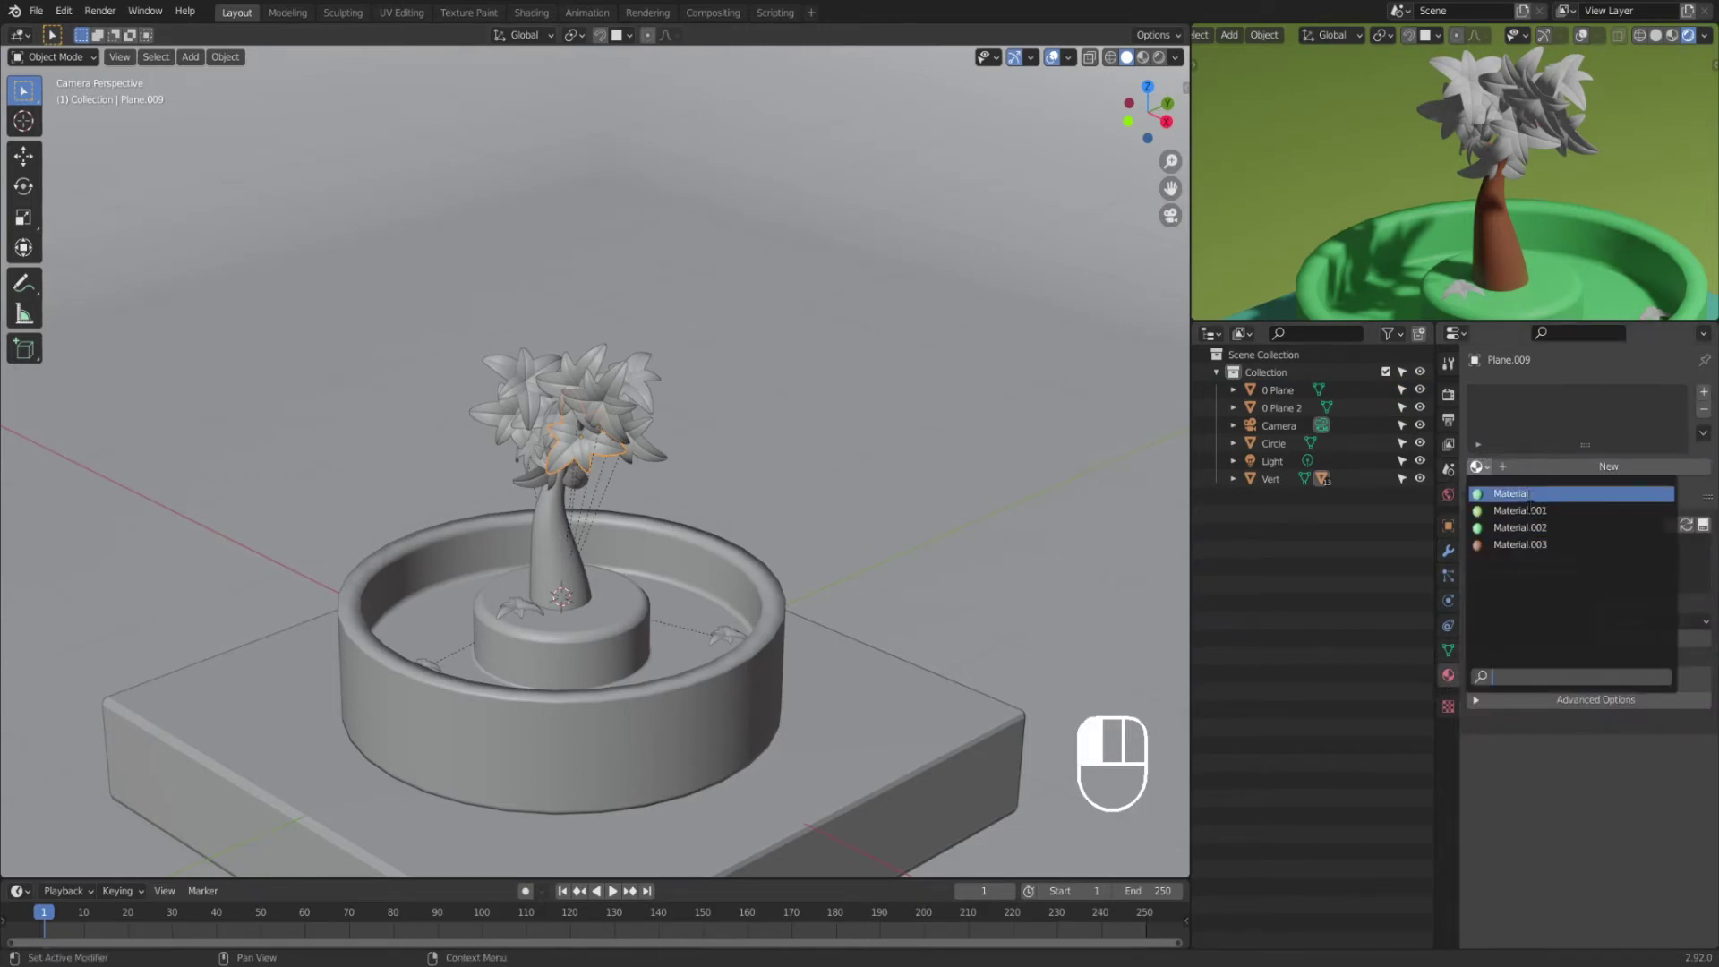
left_click(1608, 467)
left_click(1636, 651)
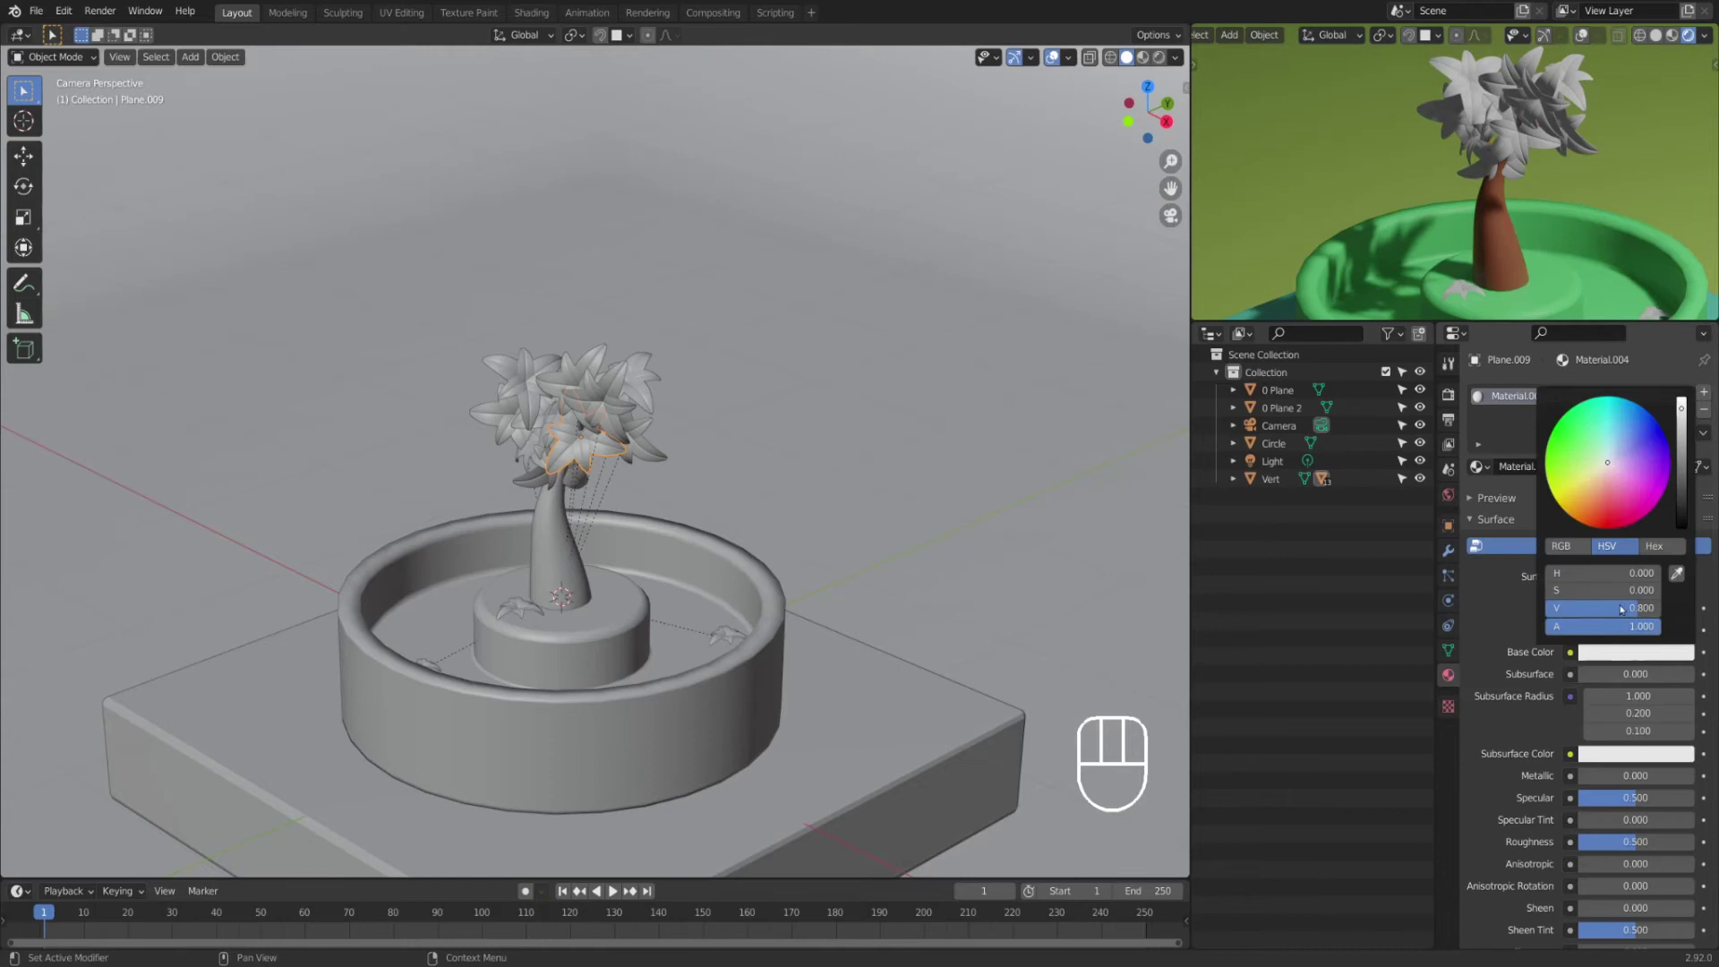
left_click(1557, 437)
left_click_drag(1678, 436, 1681, 450)
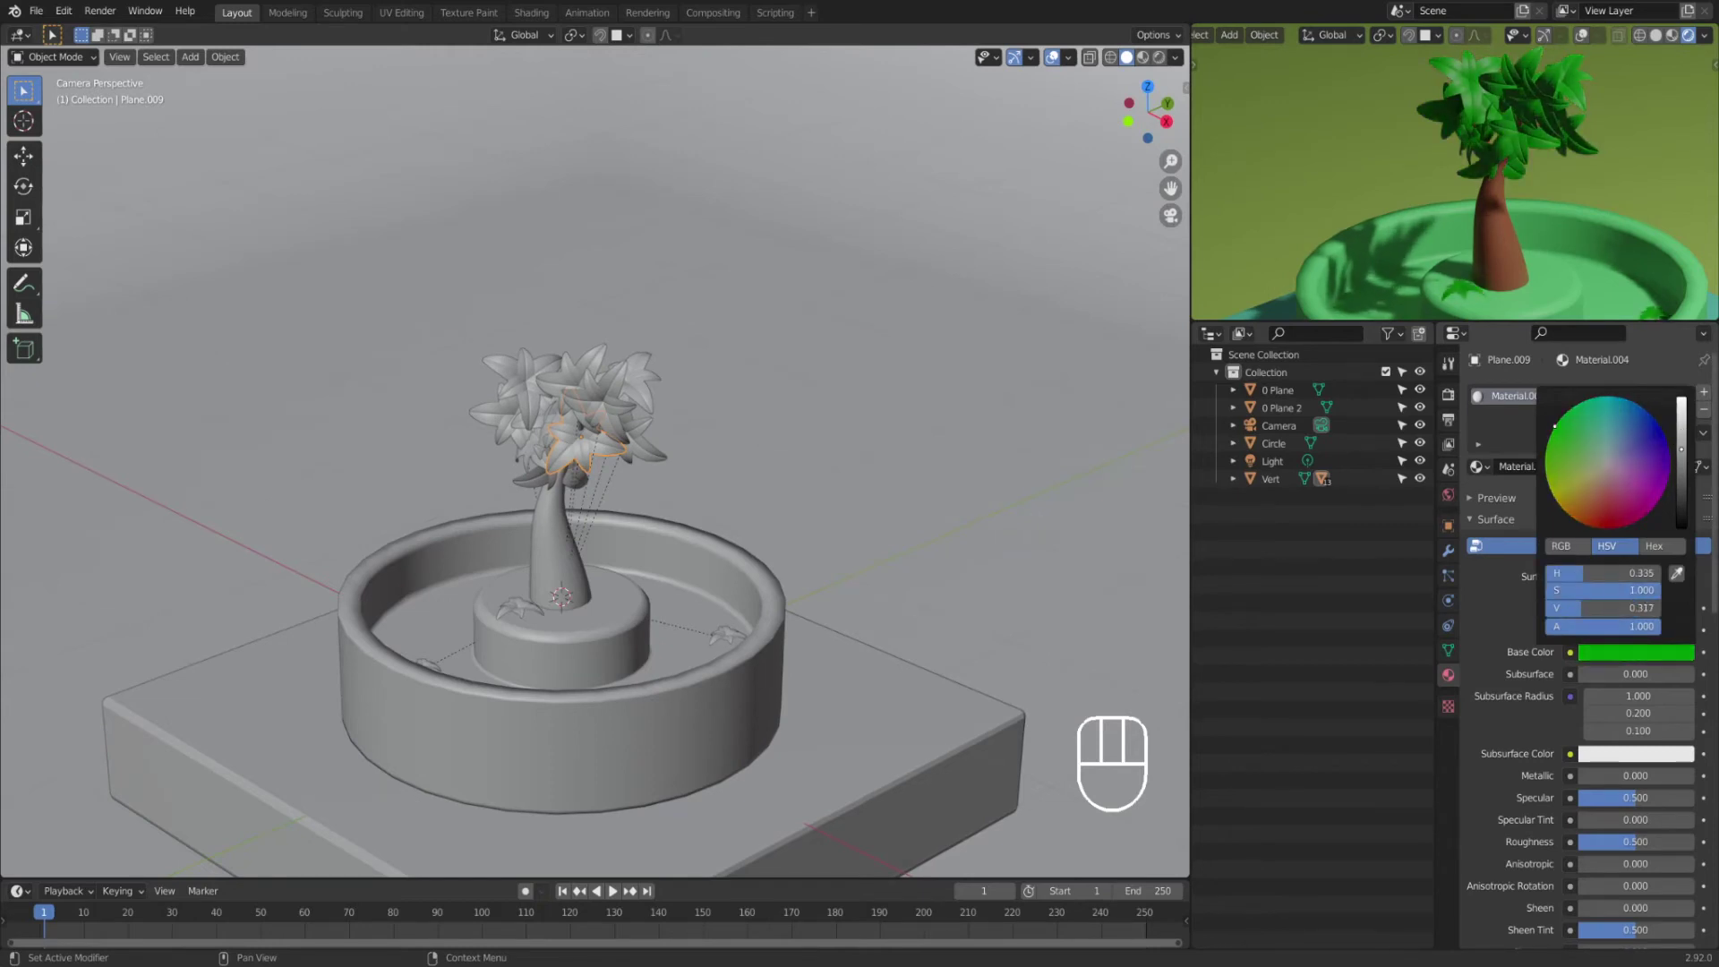
Step: Isolate the tree trunk Vert in local view and open its mesh for editing from the front
scroll(947, 441, "down", 3)
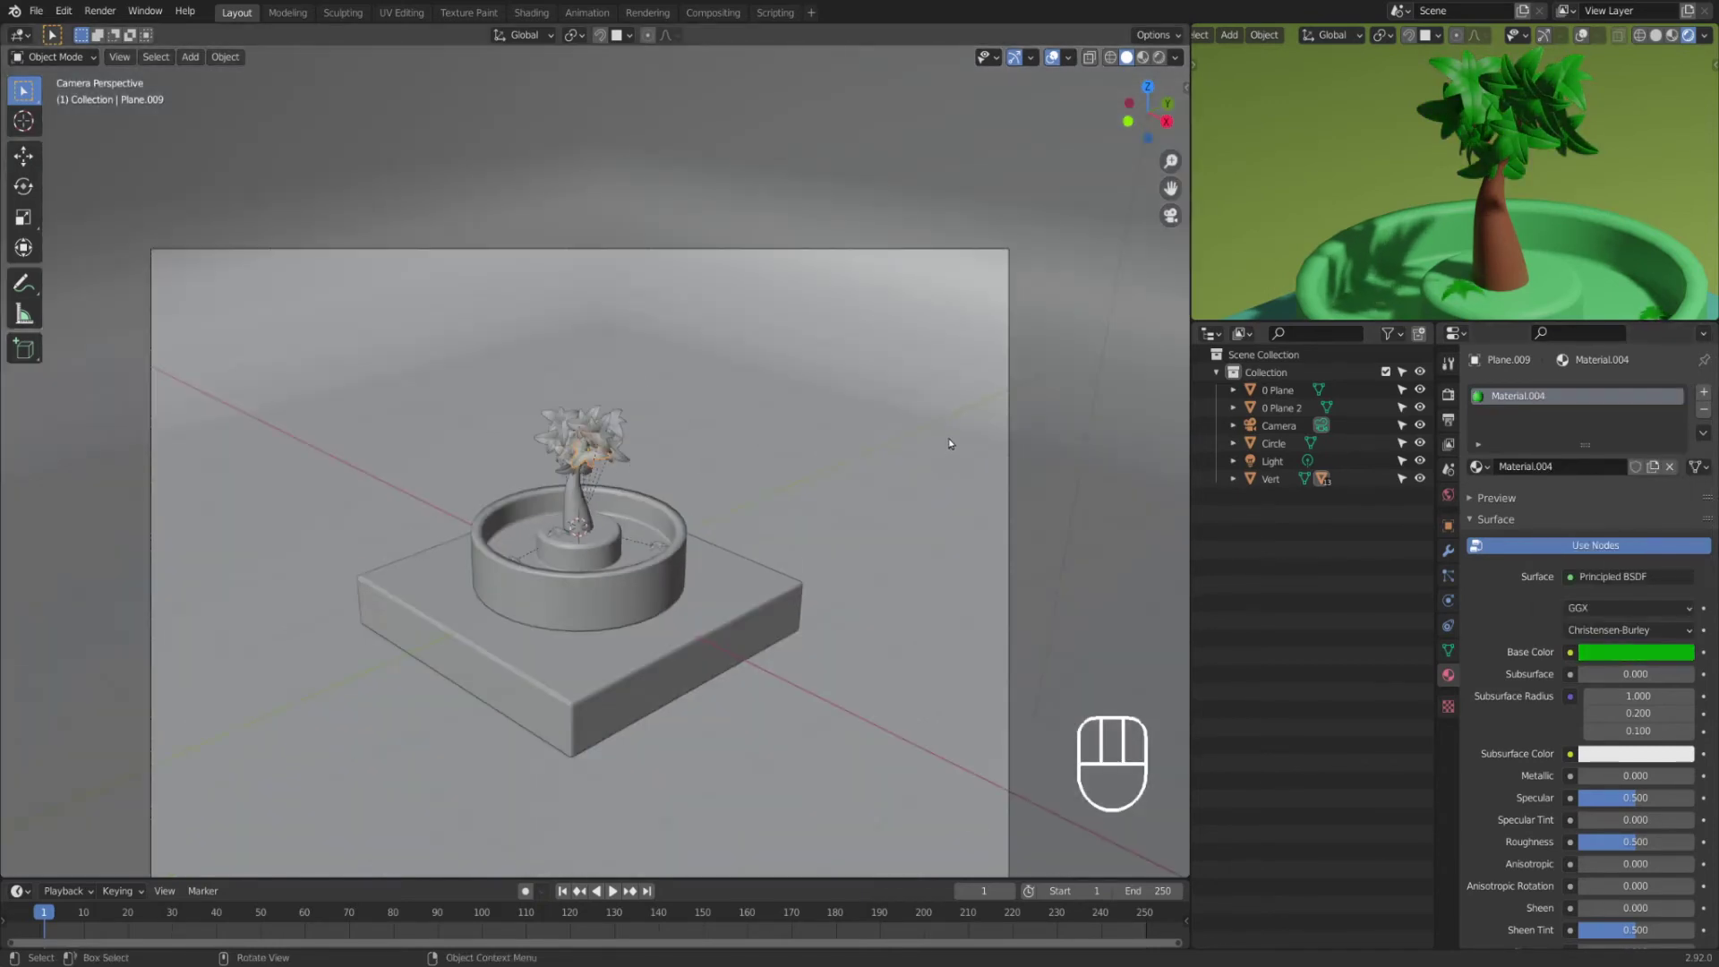
scroll(1640, 136, "down", 3)
scroll(1597, 181, "up", 3)
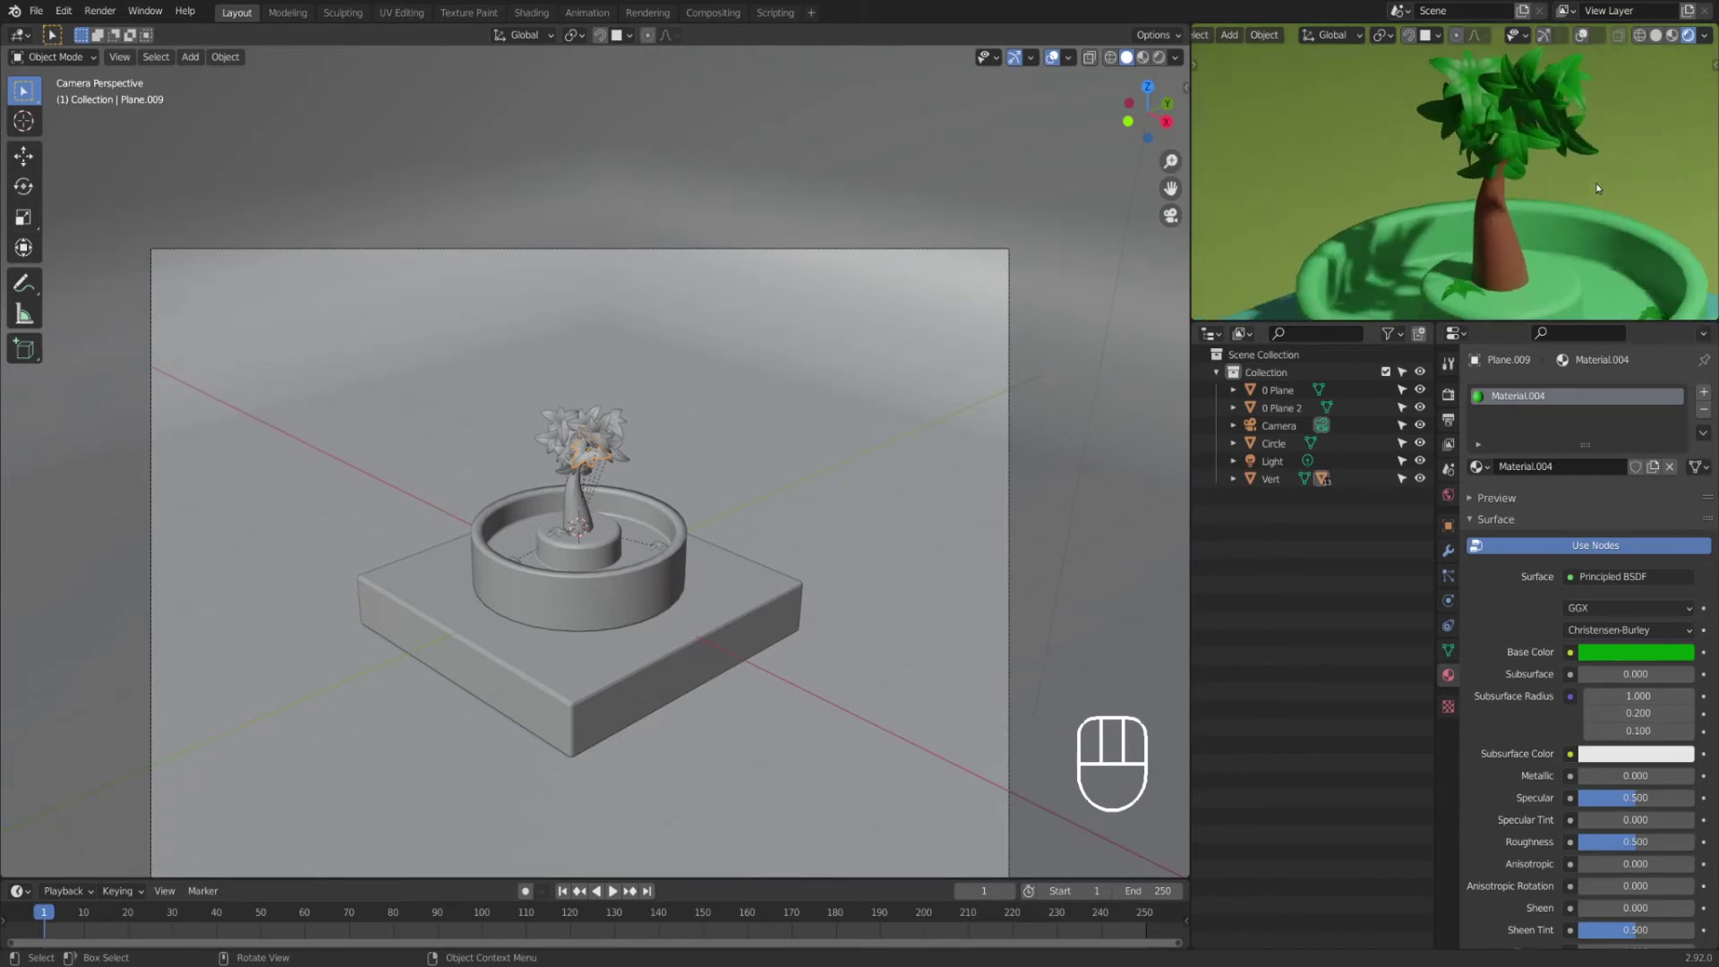
scroll(1595, 182, "up", 1)
scroll(717, 519, "up", 6)
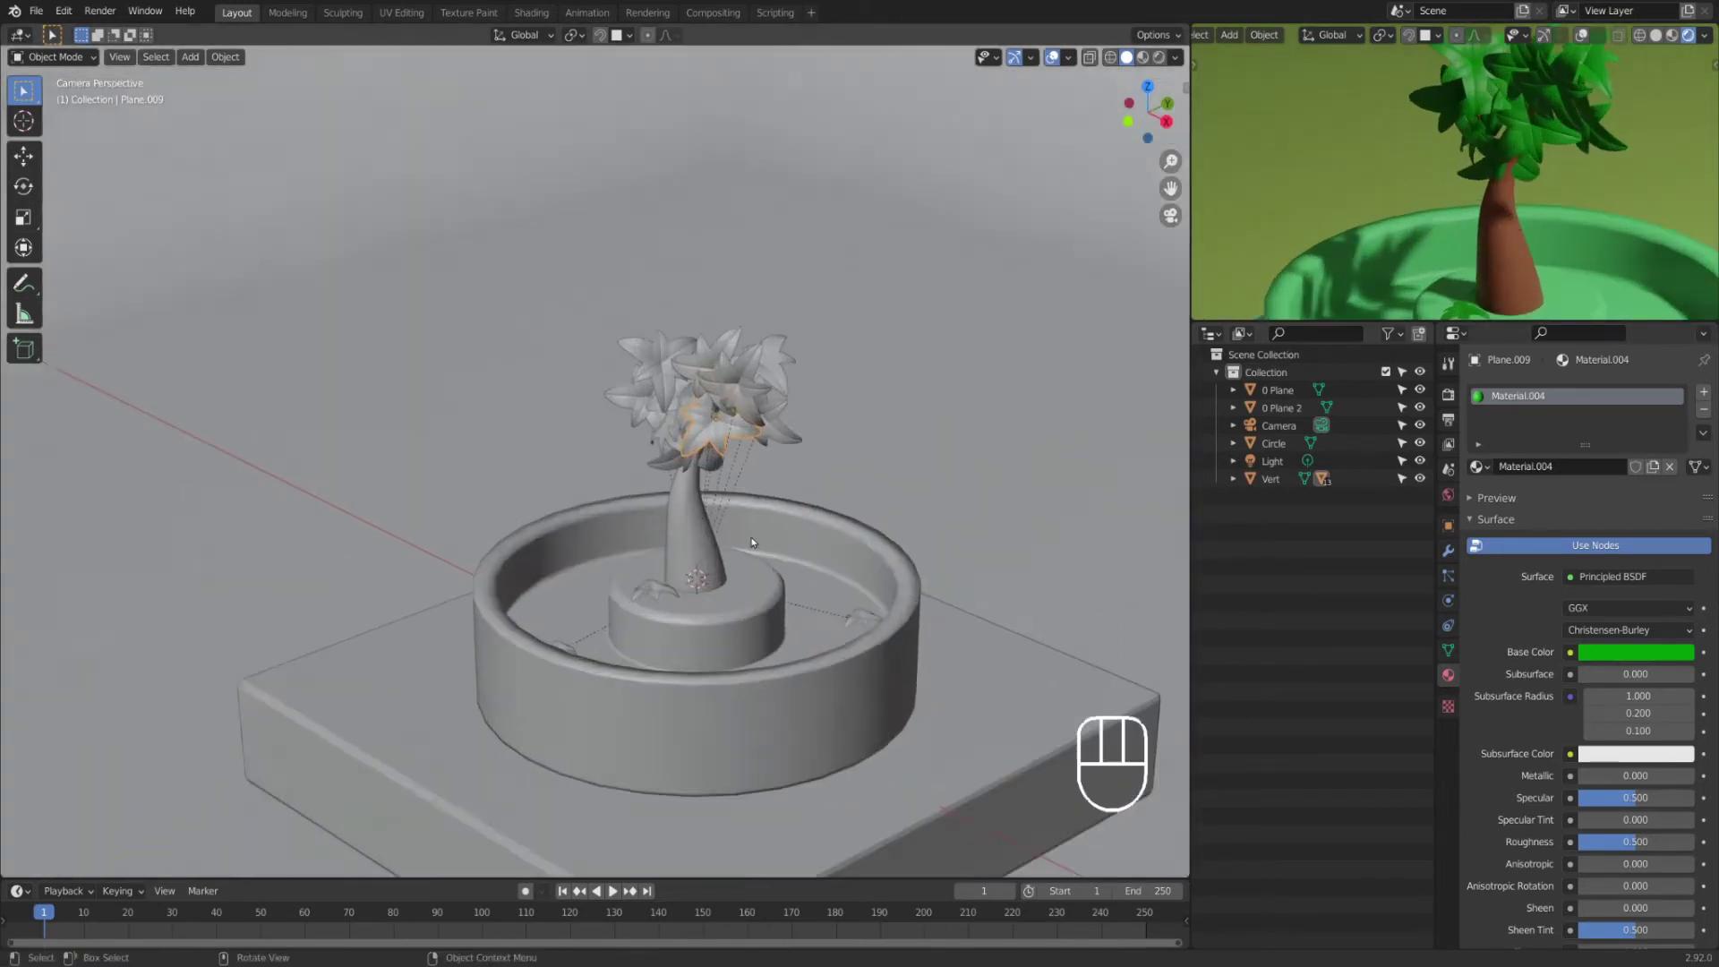
middle_click_drag(717, 519, 708, 516, "shift")
left_click(668, 564)
left_click(667, 563)
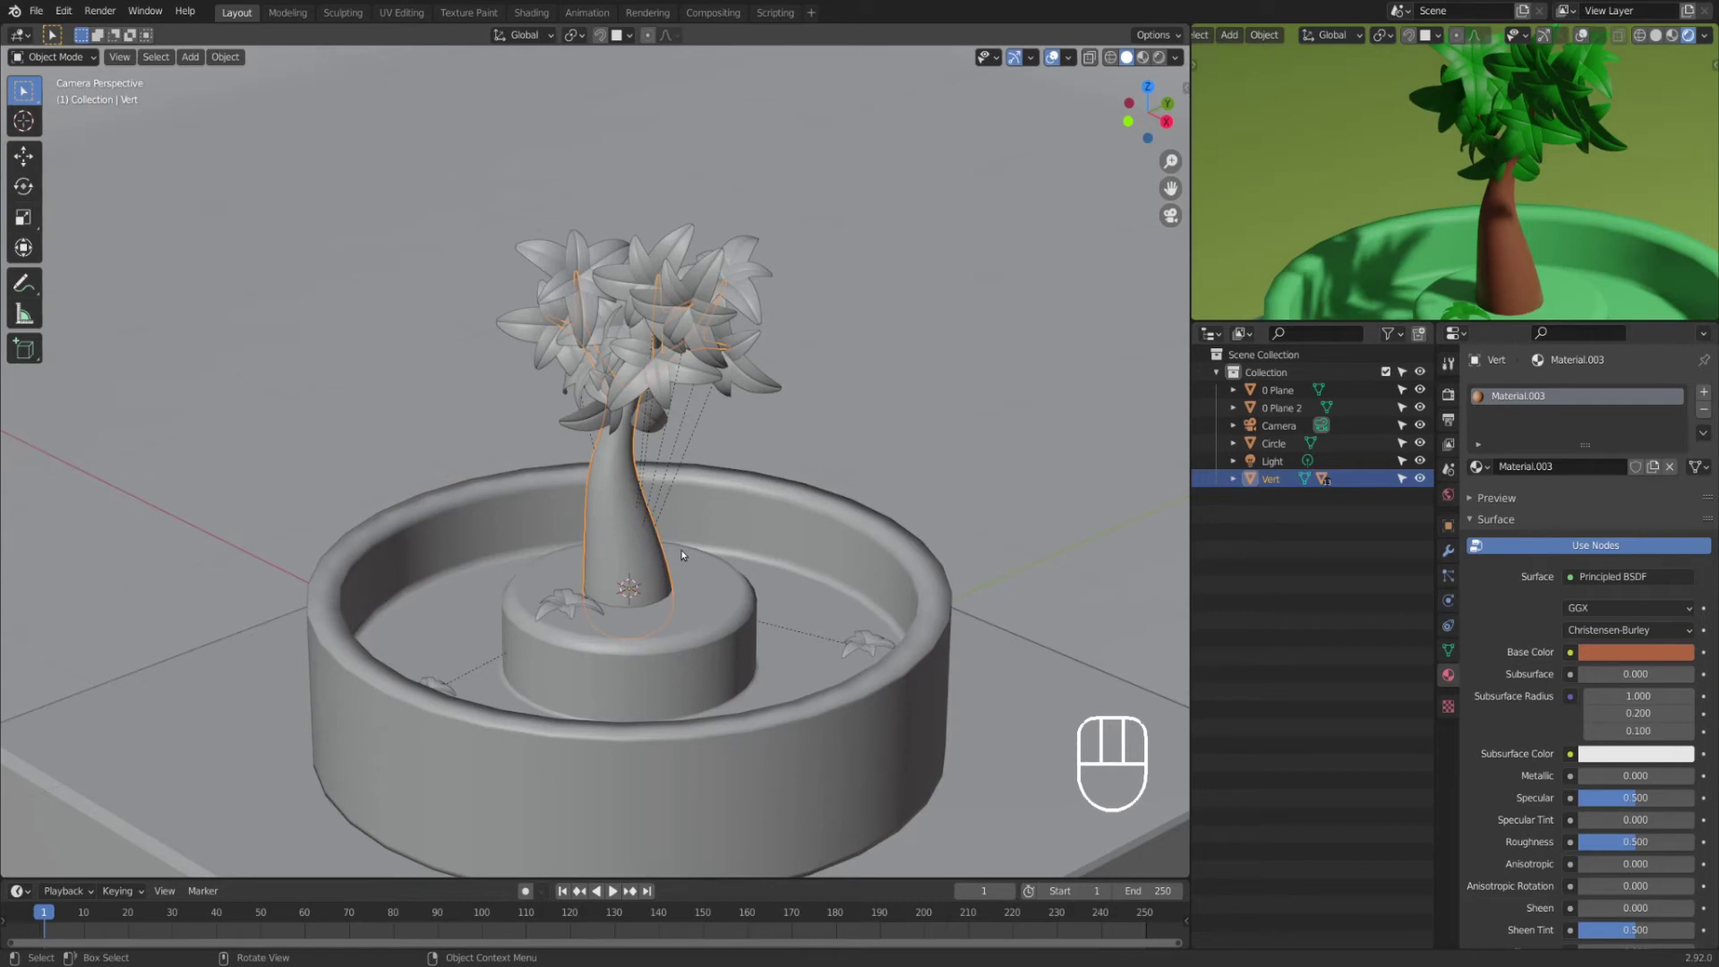
key("KP_Divide")
scroll(683, 560, "up", 3)
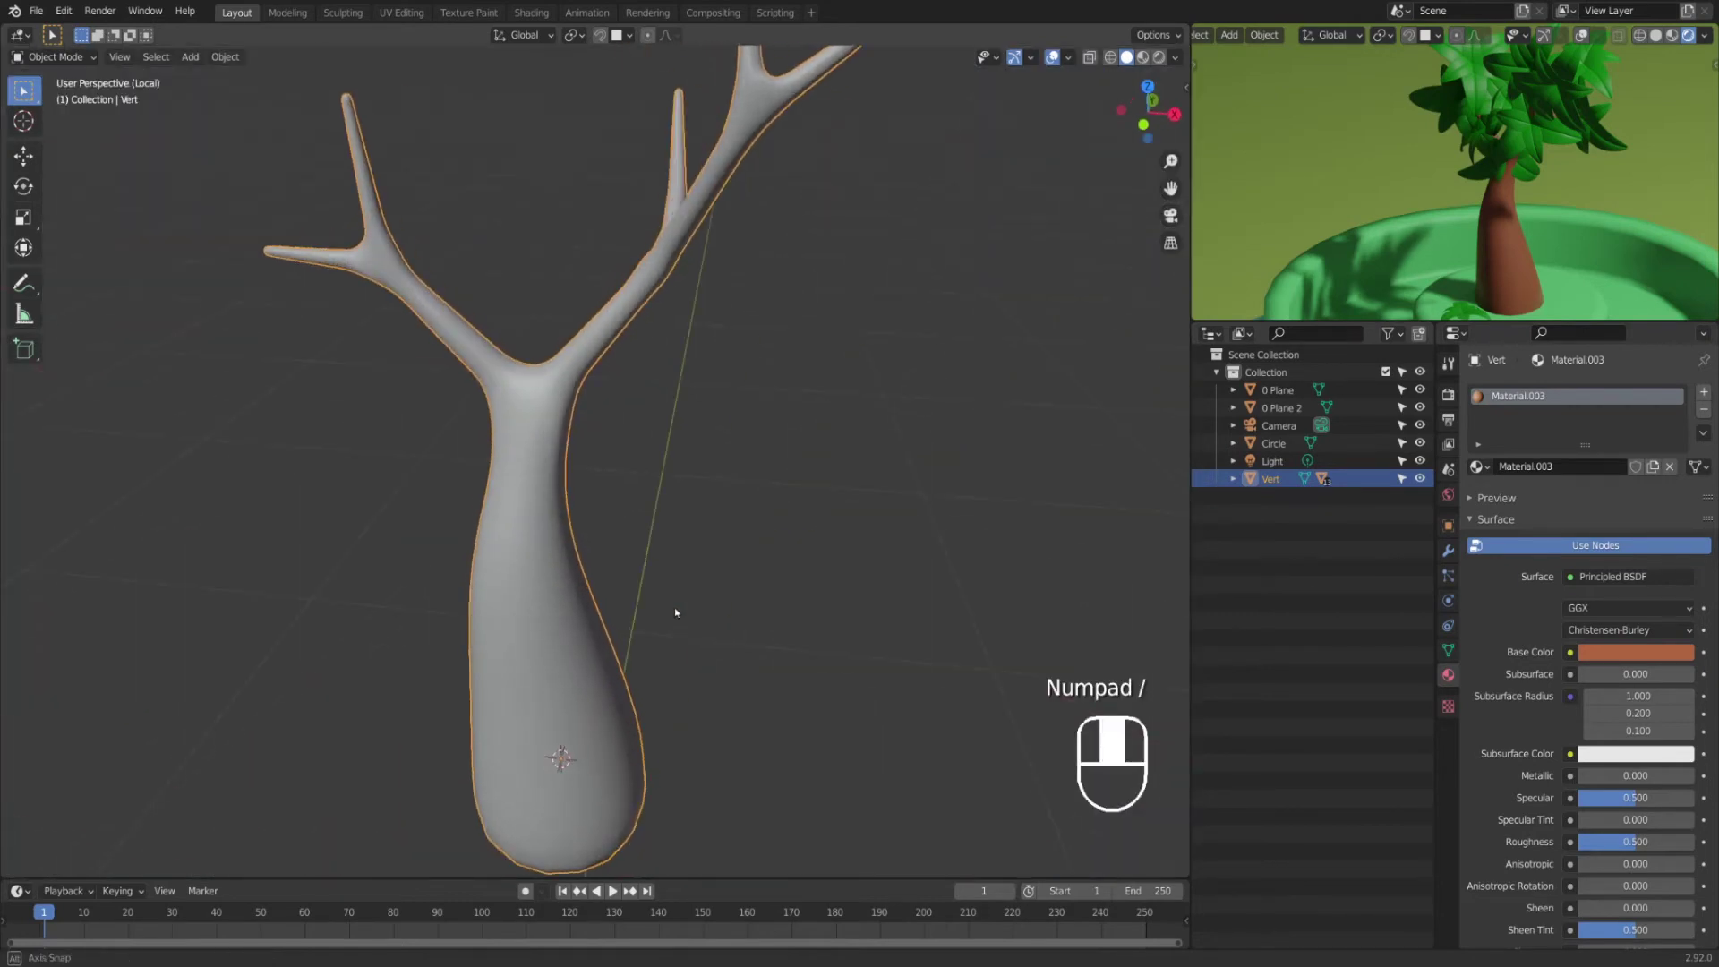
key("KP_1")
scroll(683, 615, "down", 4)
key("Tab")
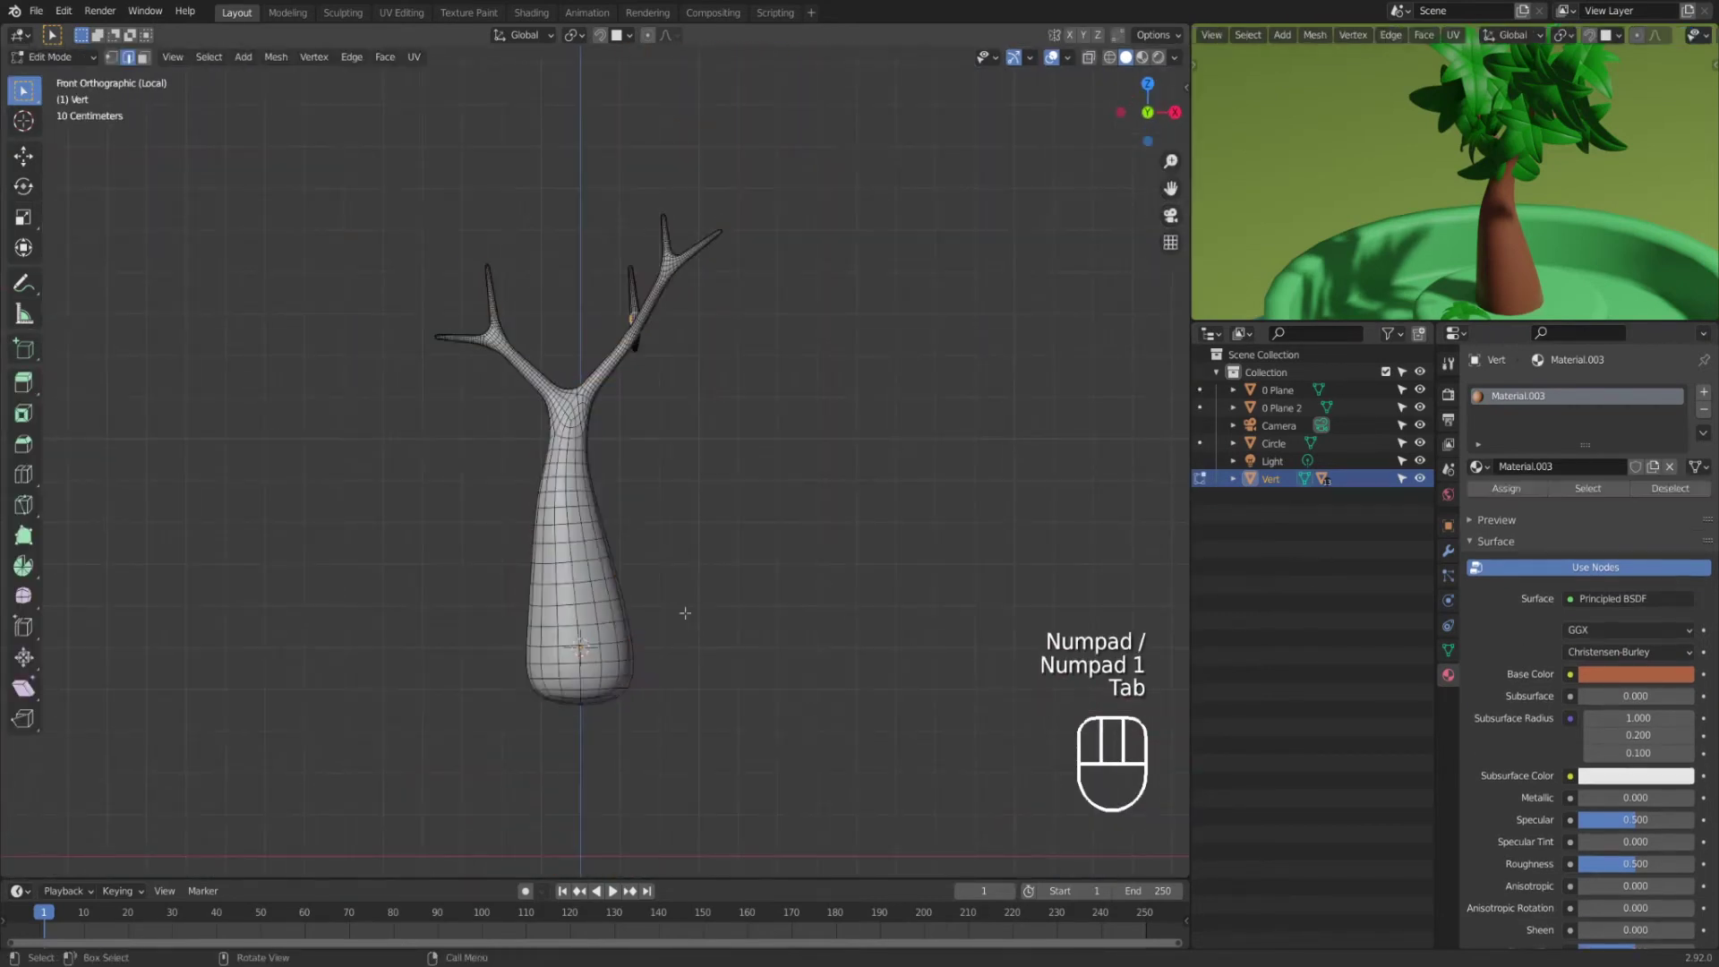
Step: Narrow the lower trunk in X and Y to about 0.622 with X-ray and smooth proportional editing of size about 0.51, keeping its height
scroll(653, 665, "up", 2)
key("1")
left_click_drag(408, 564, 824, 800)
left_click_drag(405, 436, 876, 847)
left_click_drag(387, 604, 730, 801)
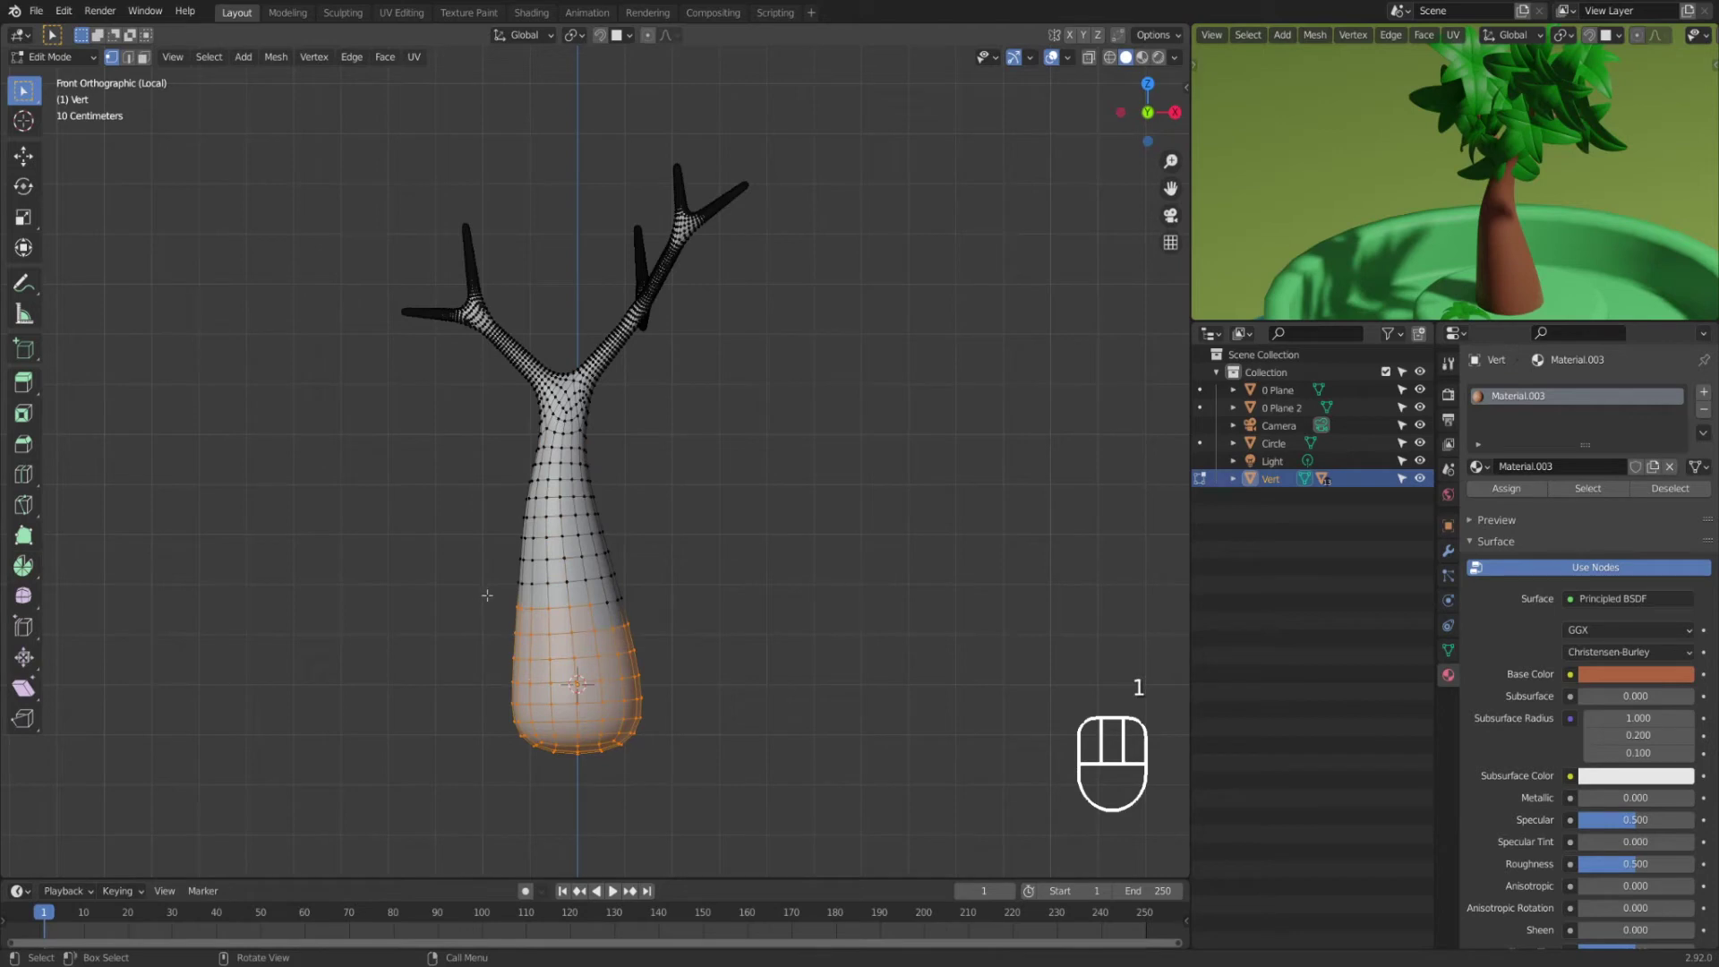
key("alt+z")
left_click_drag(478, 594, 753, 790)
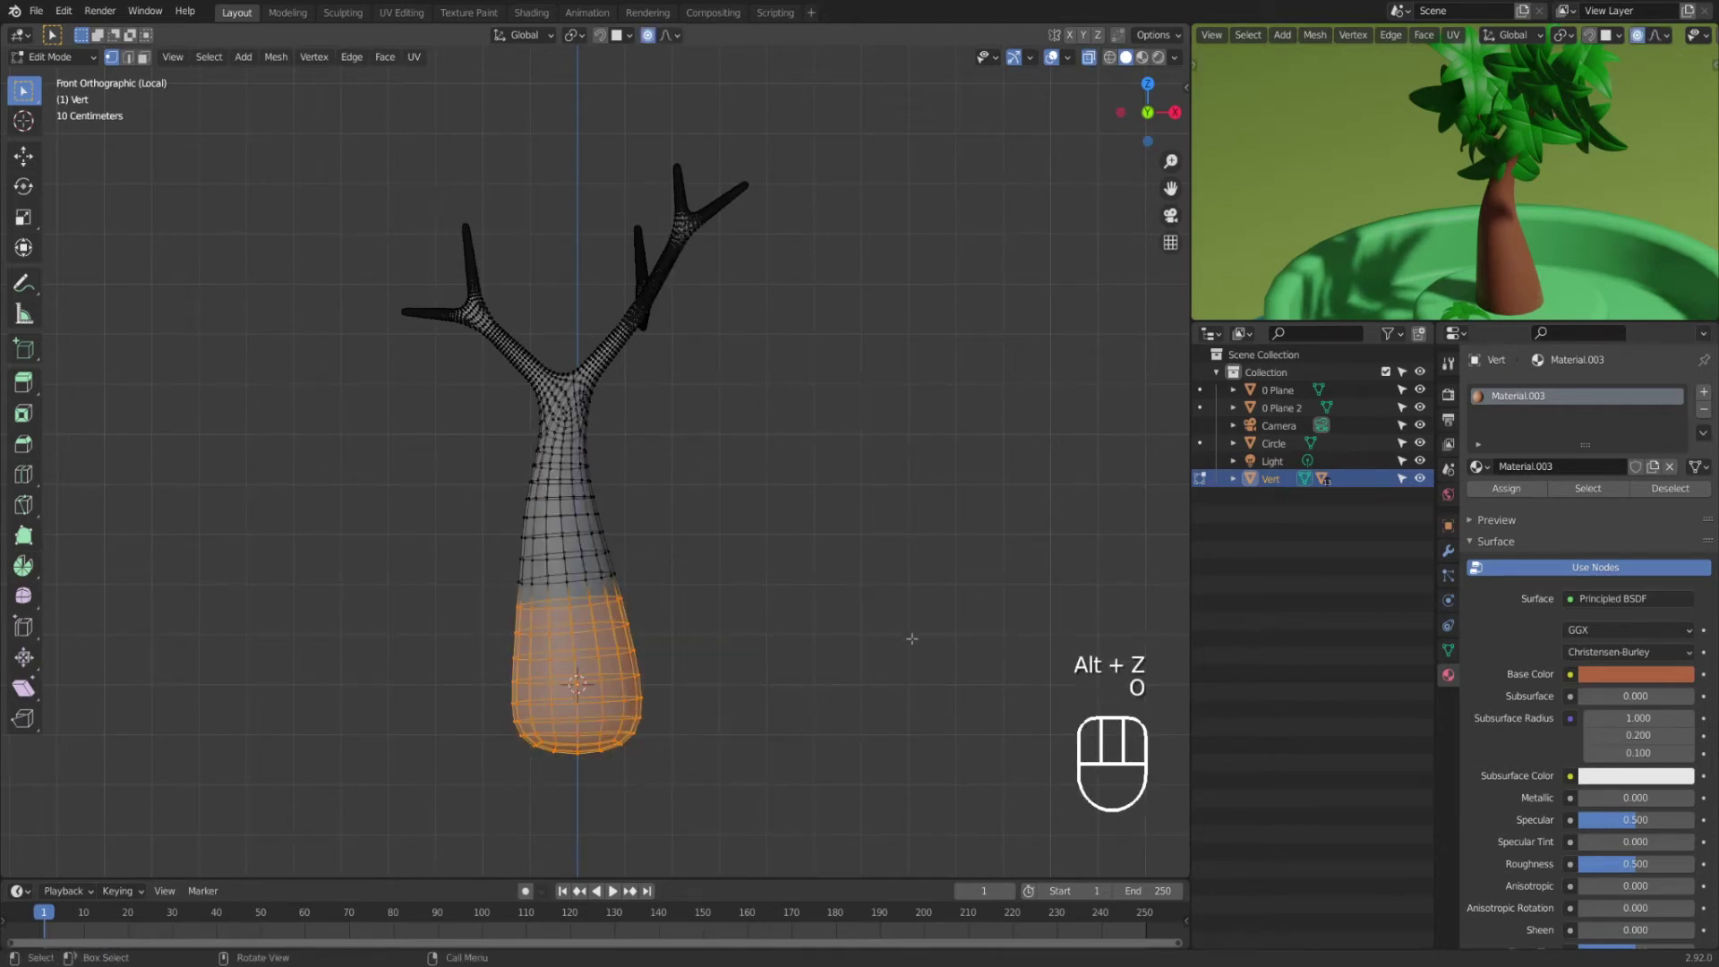
key("s")
scroll(891, 629, "down", 14)
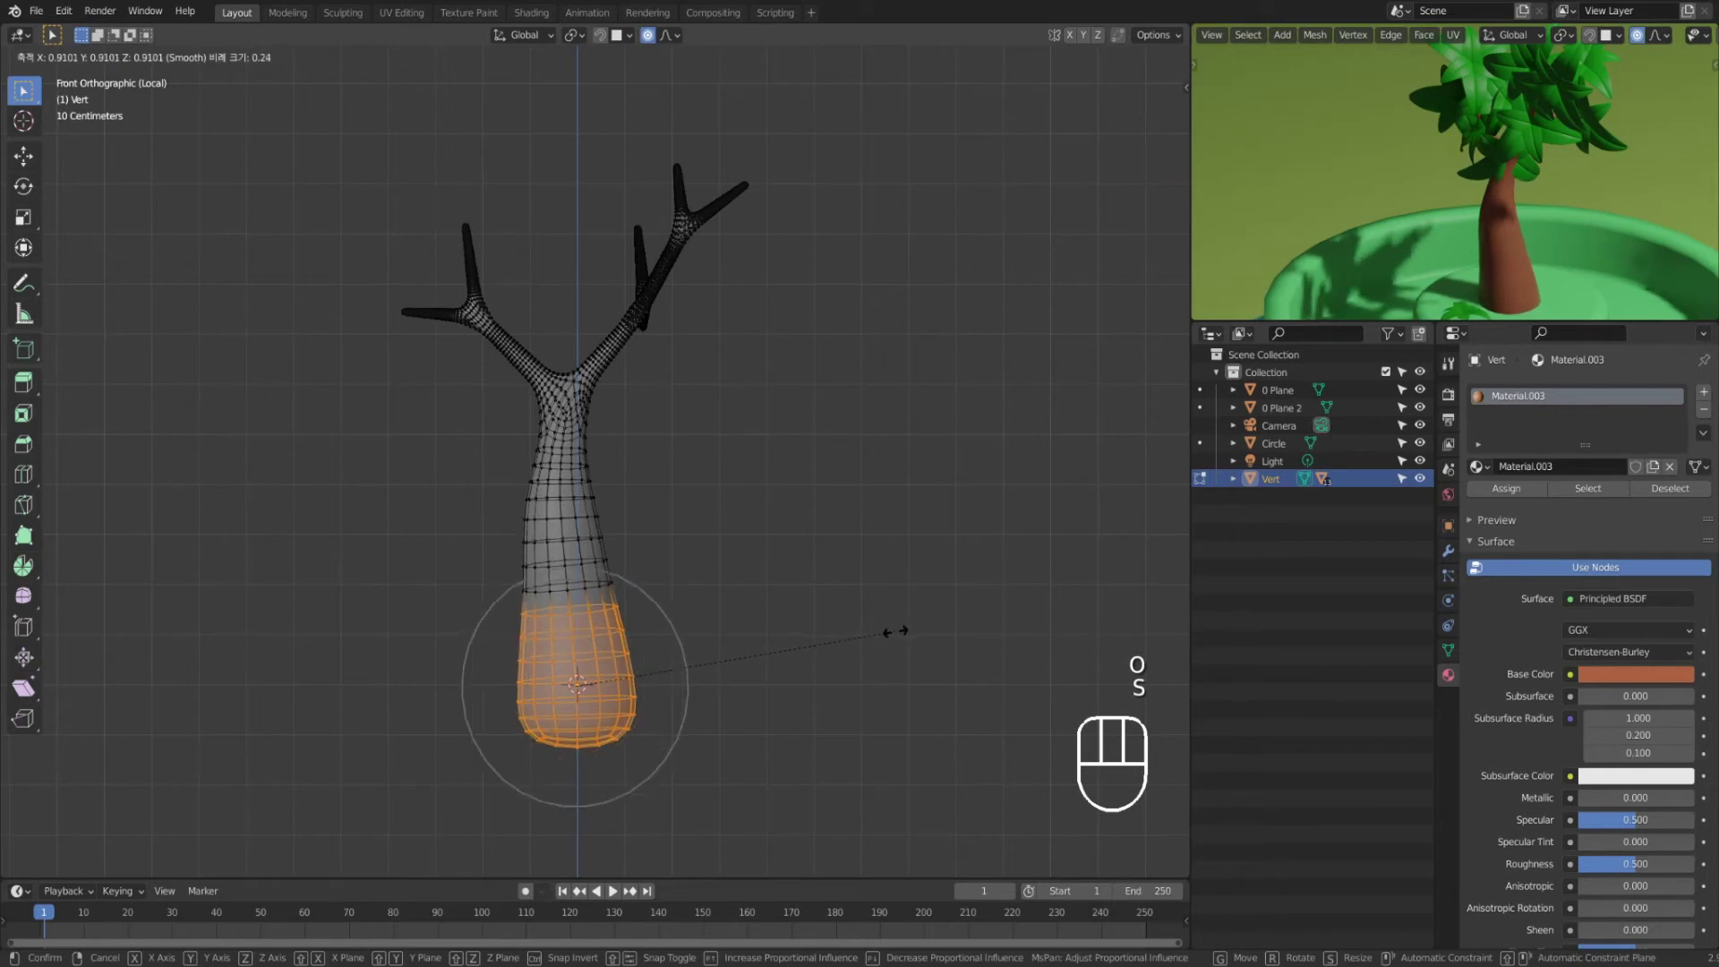
mouse_move(818, 633)
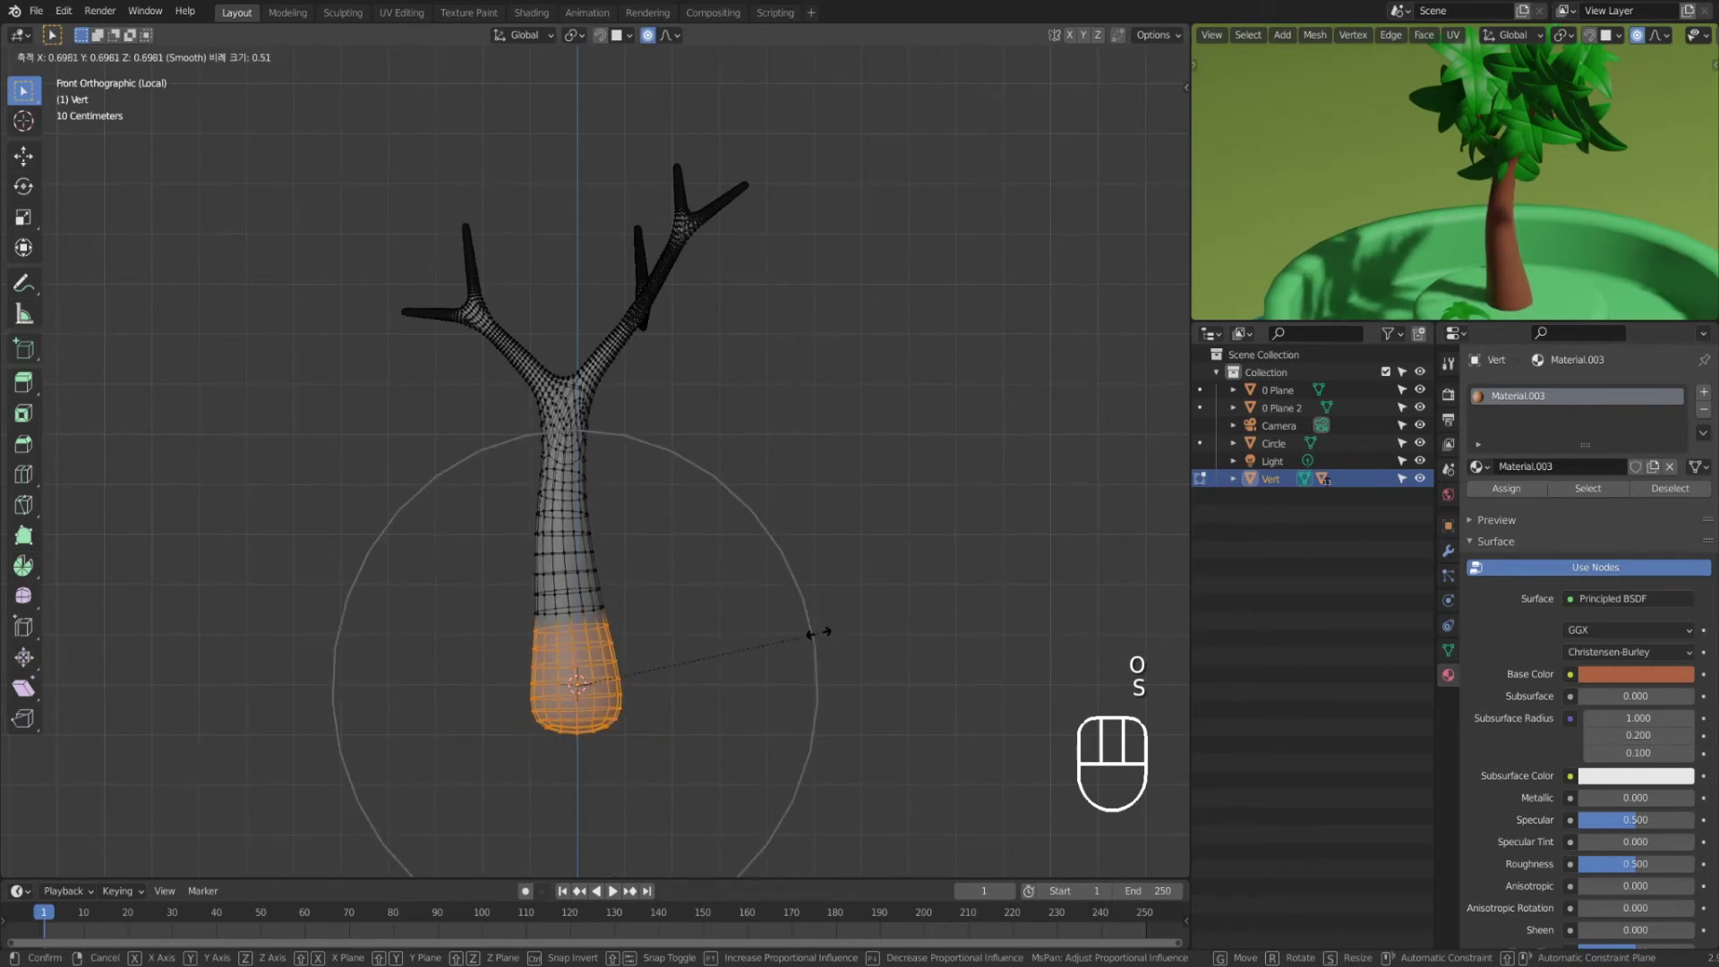
key("shift+z")
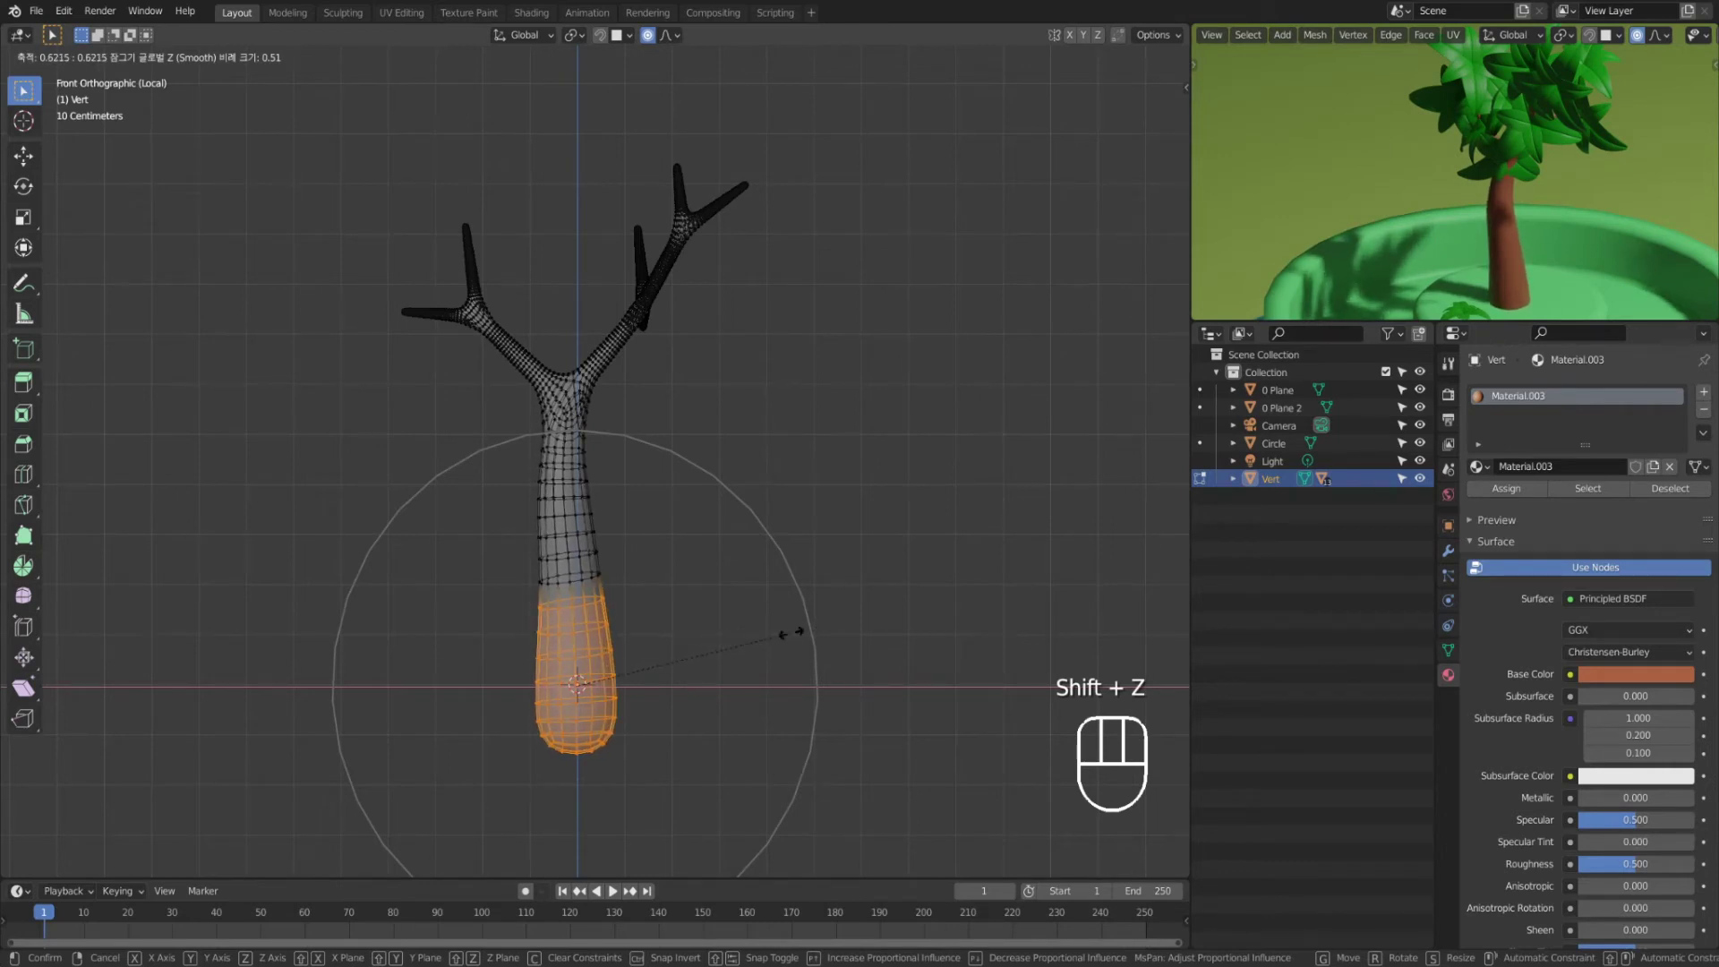
left_click(791, 632)
scroll(787, 626, "down", 4)
scroll(1296, 293, "down", 3)
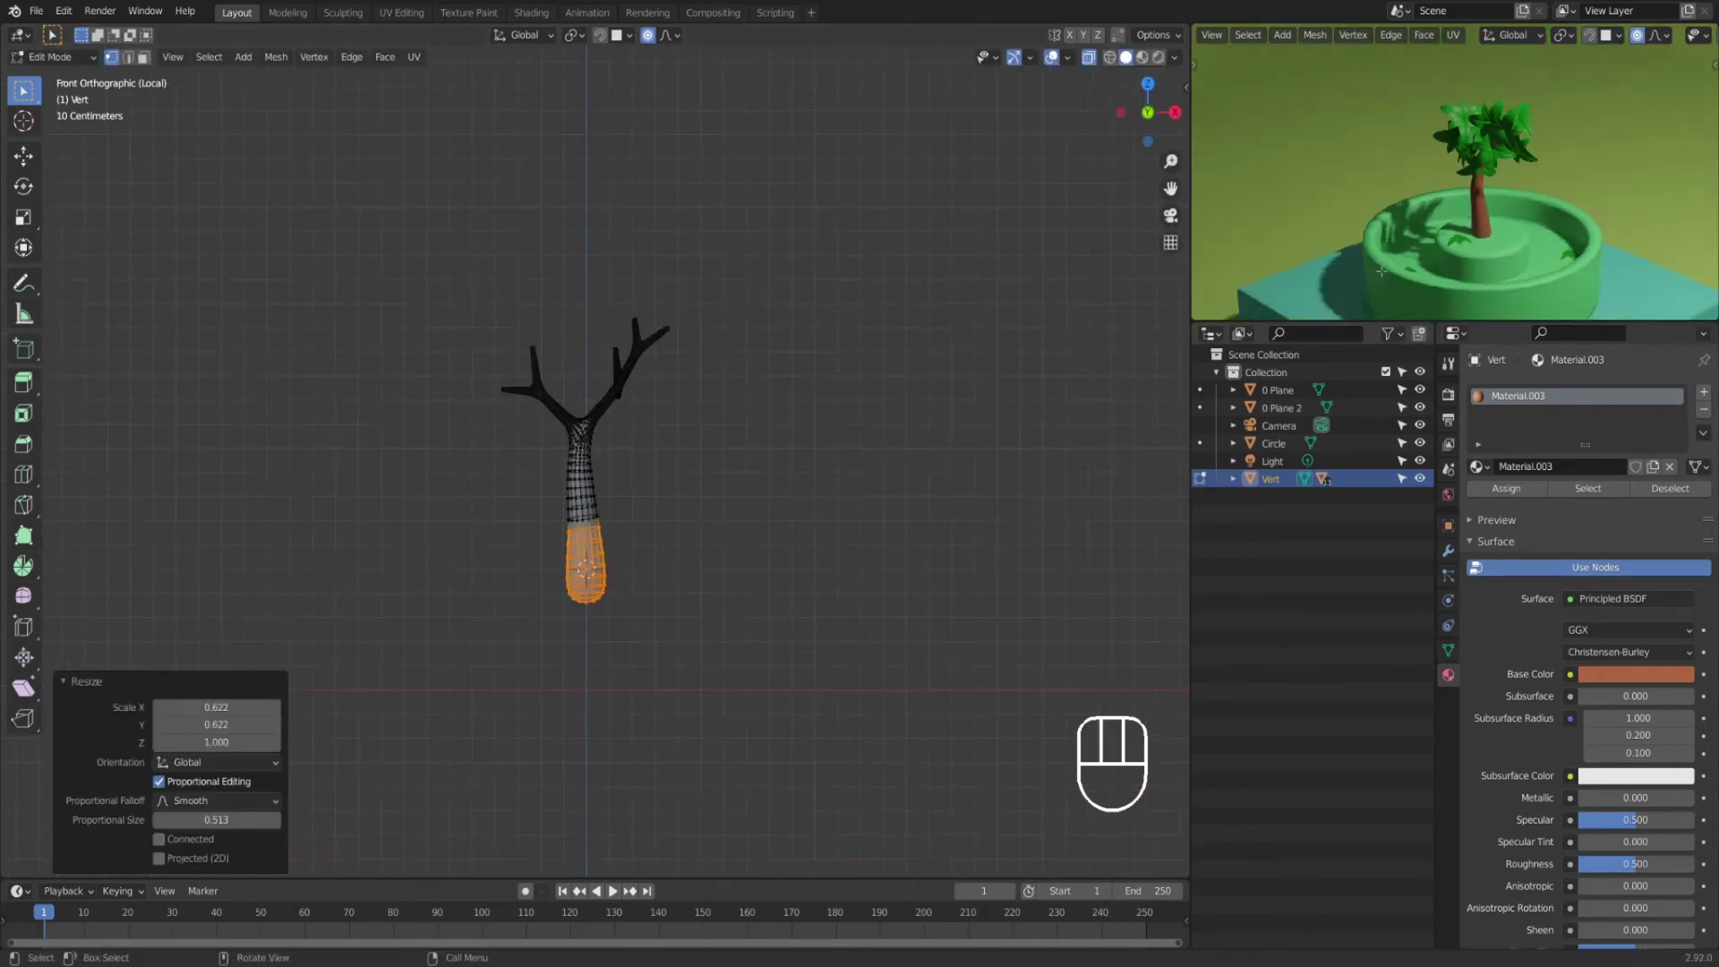
Step: Narrow the trunk section just below the fork to about 0.69 in X and Y, with a proportional size of about 0.26
scroll(1380, 273, "up", 3)
scroll(647, 509, "up", 4)
left_click_drag(496, 403, 613, 487)
key("s")
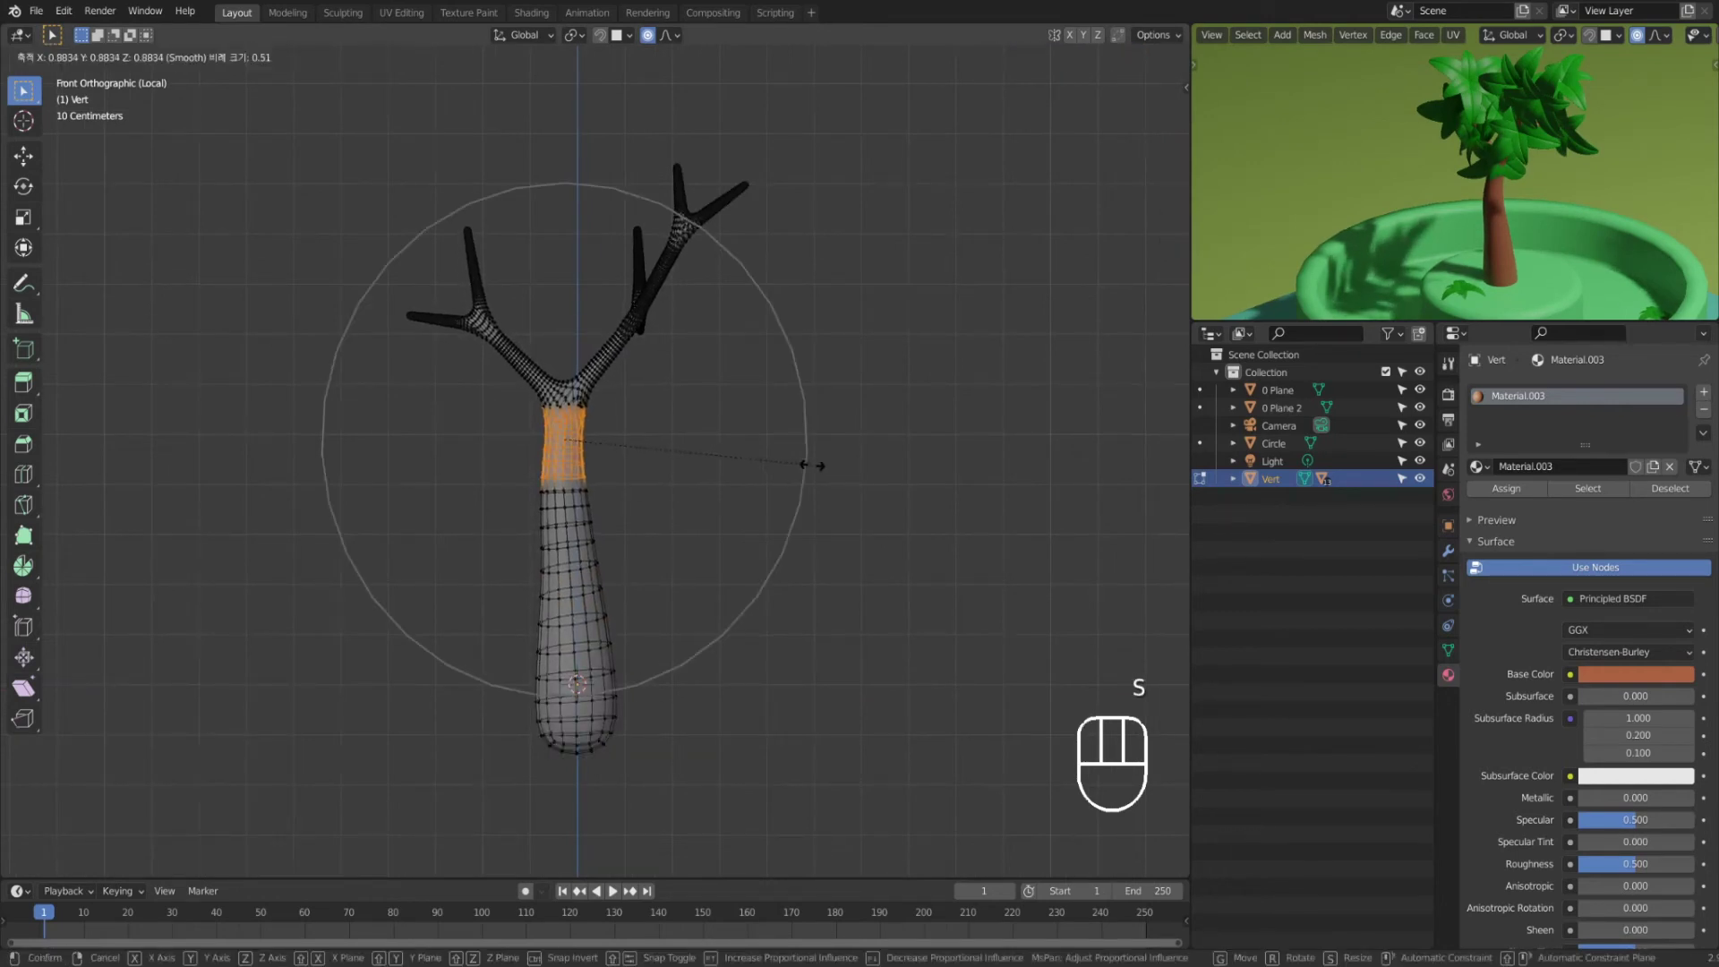
key("shift+z")
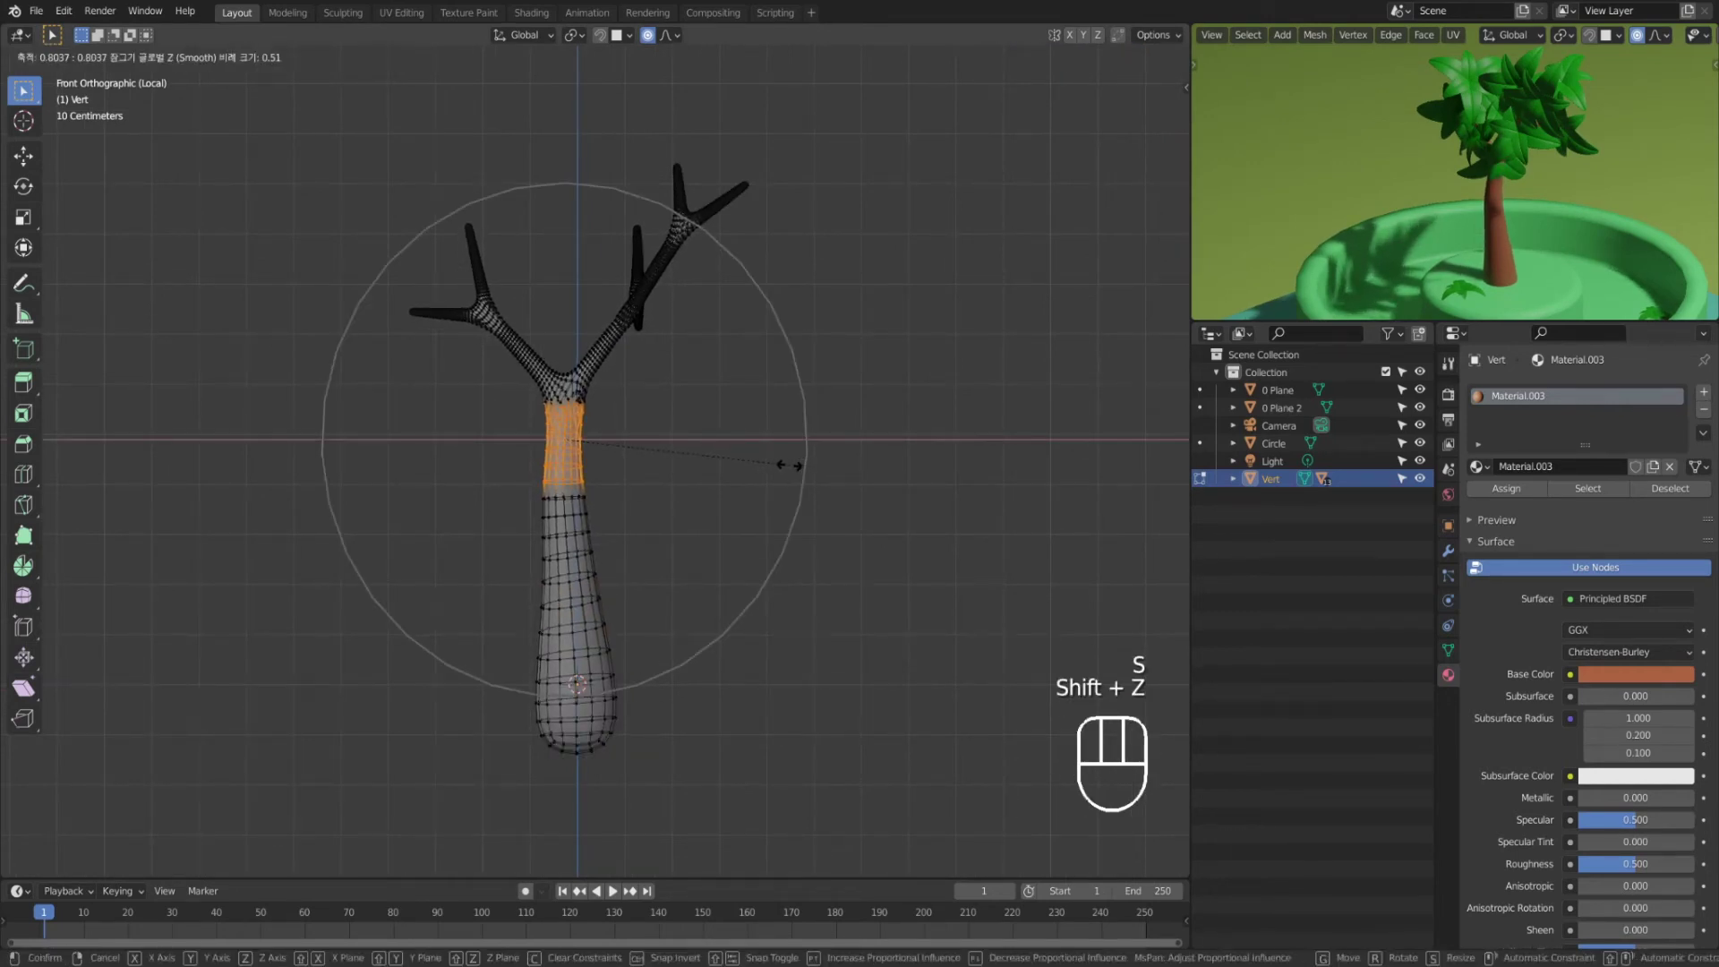
scroll(770, 466, "down", 7)
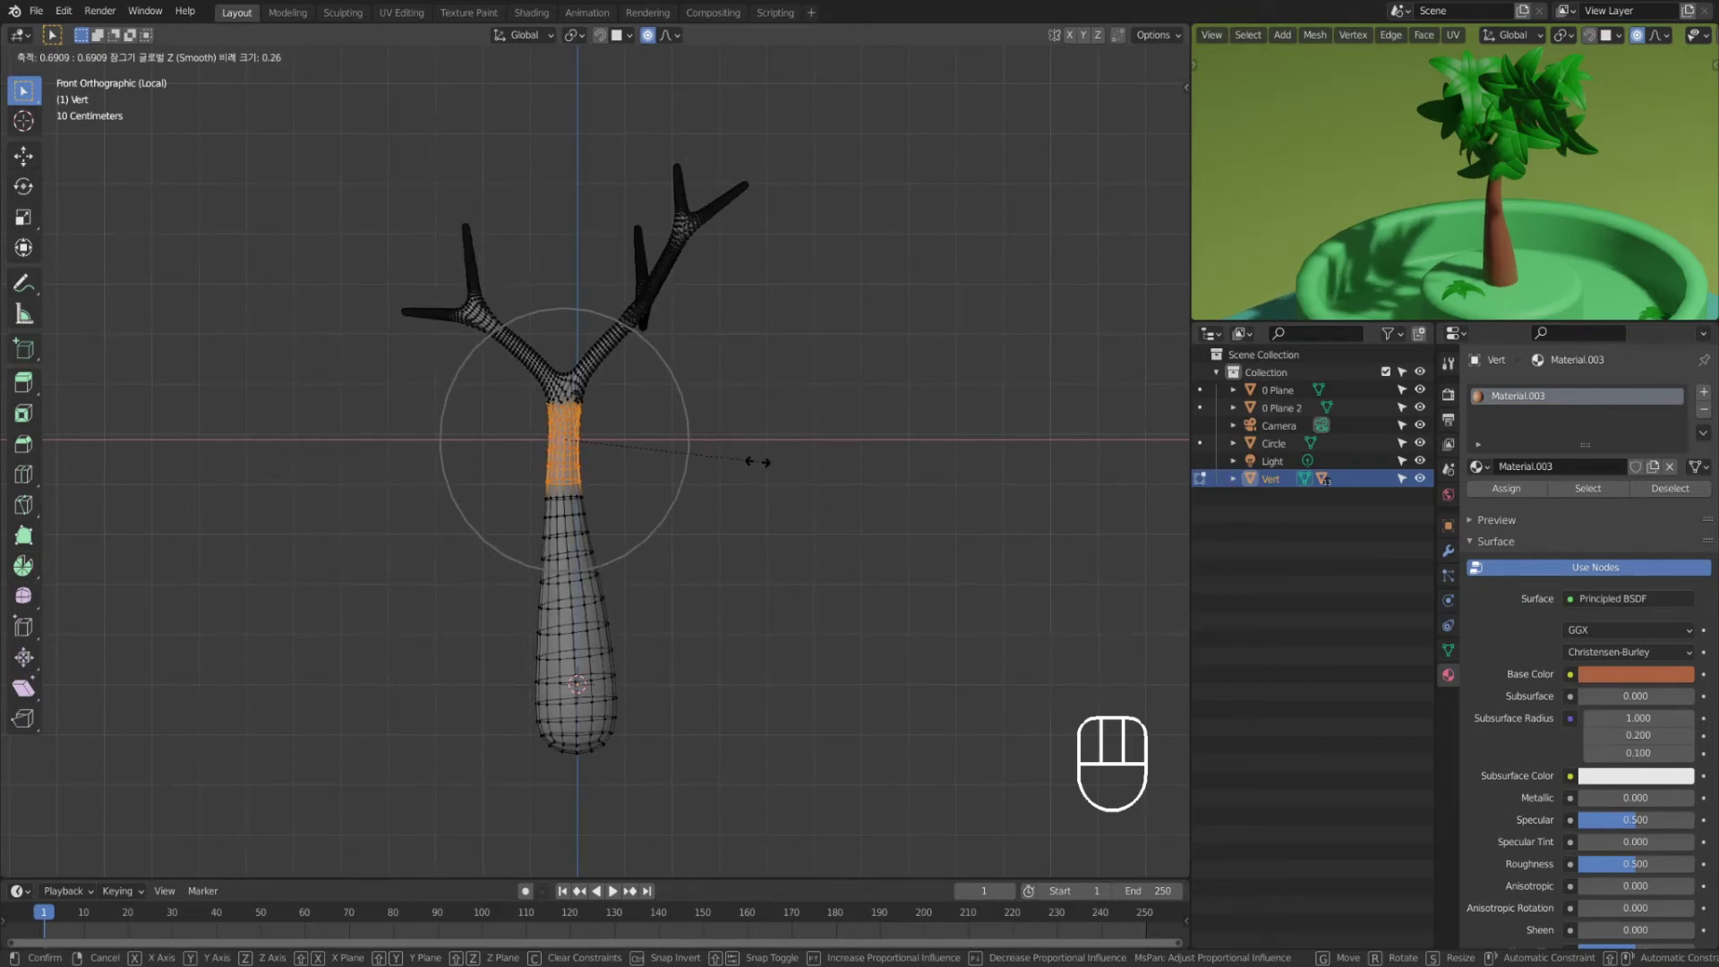
left_click(759, 461)
left_click(733, 524)
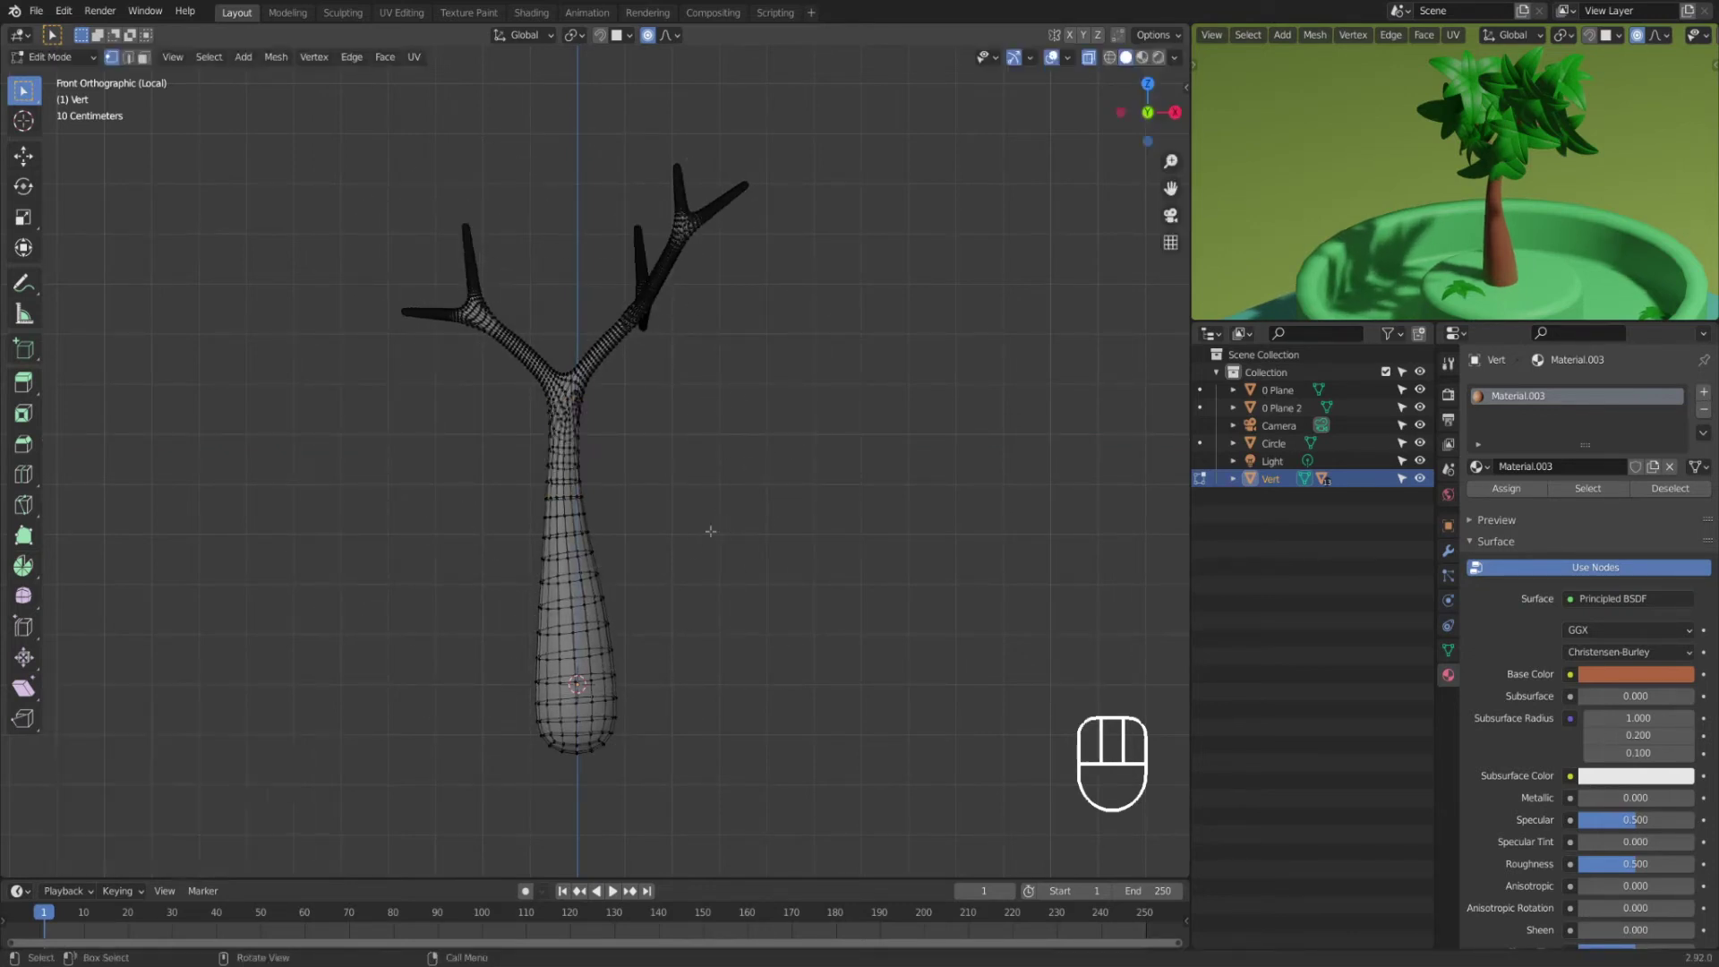
left_click_drag(492, 513, 618, 631)
key("g")
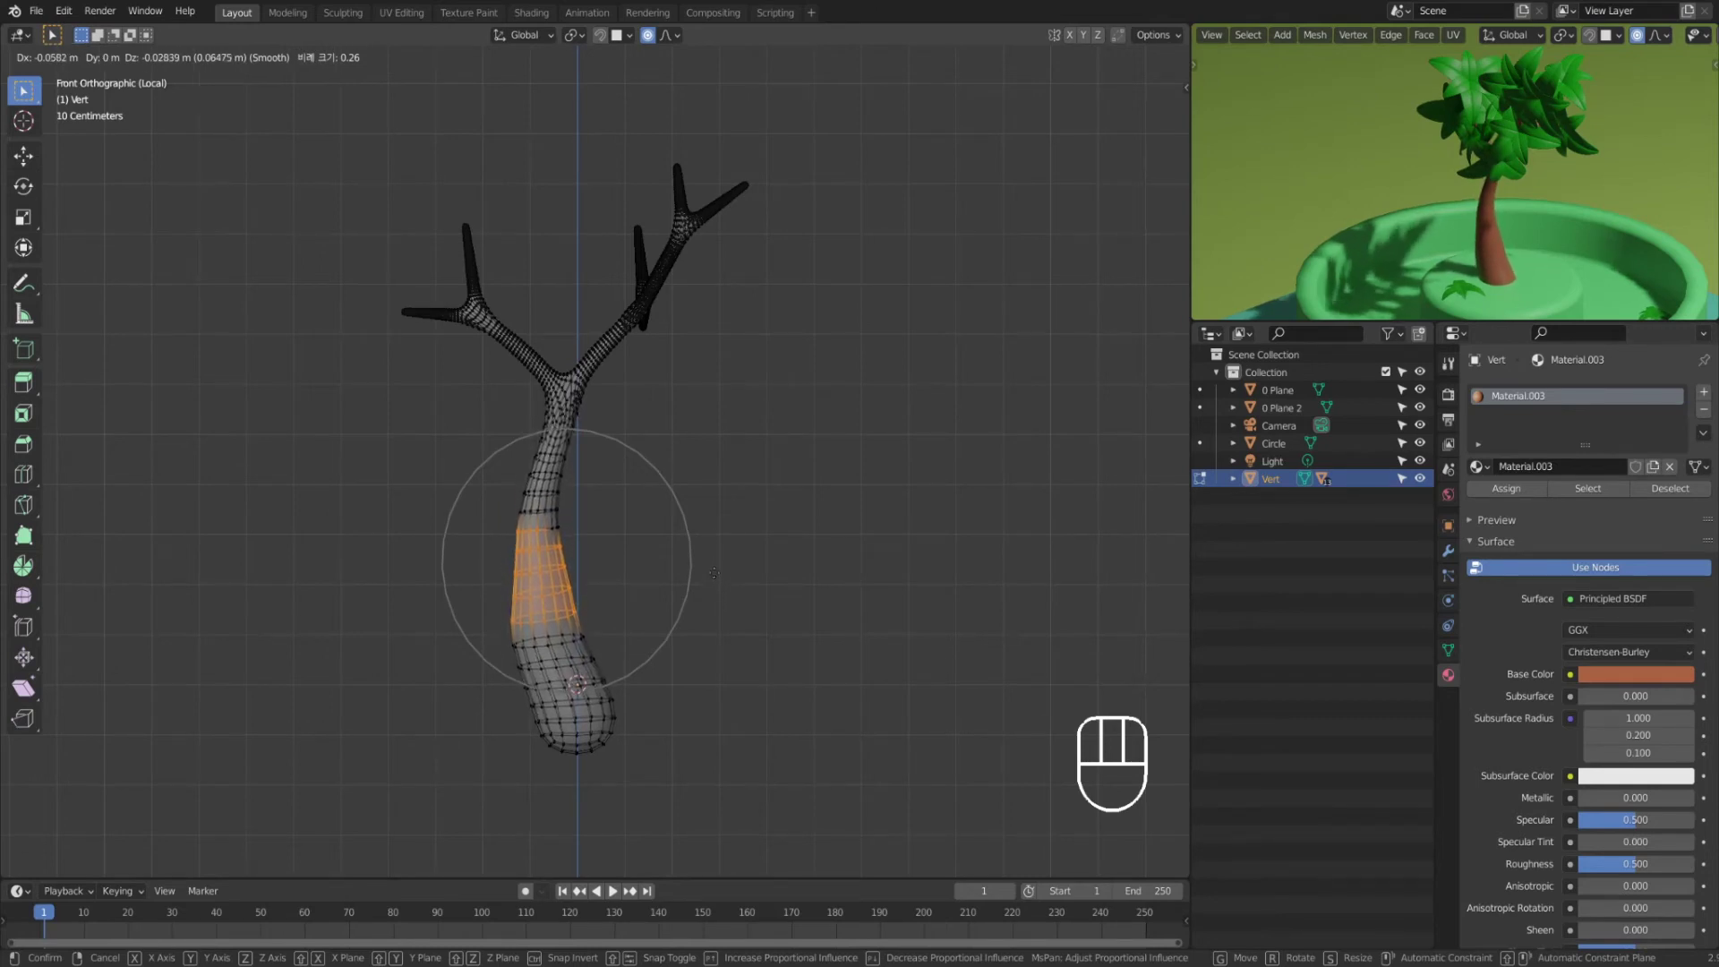
left_click(713, 567)
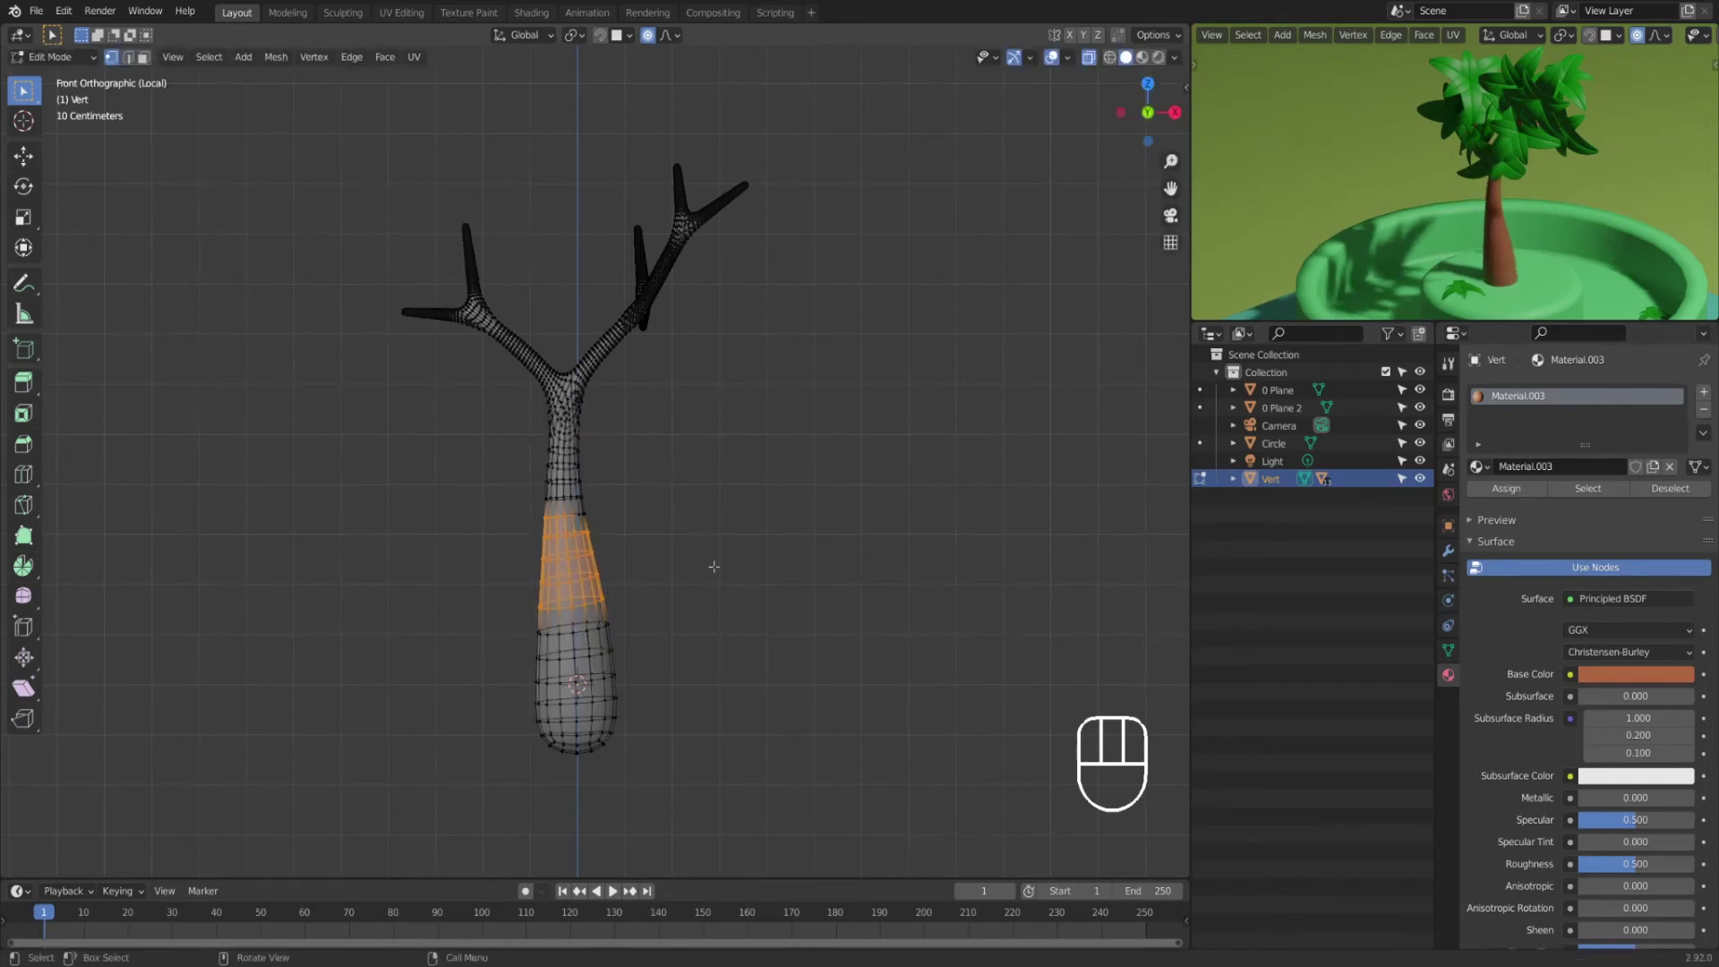
Step: Return to the full scene in Object Mode and turn off X-ray
scroll(767, 587, "down", 4)
key("Tab")
key("KP_Divide")
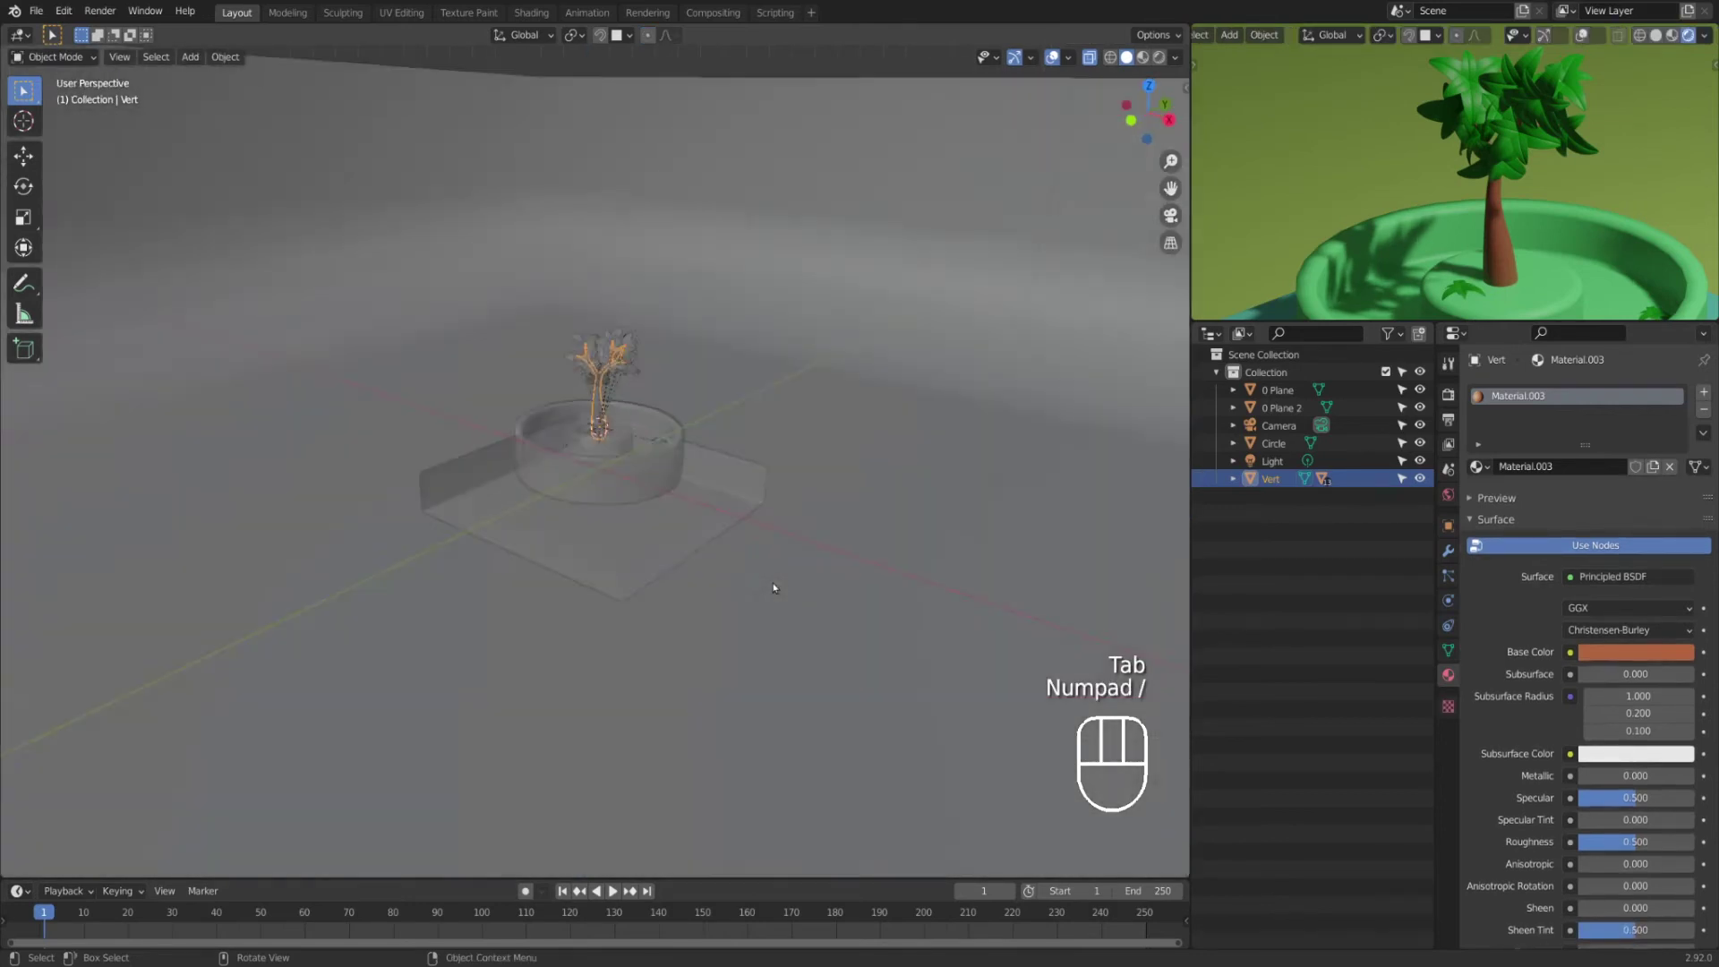
key("z")
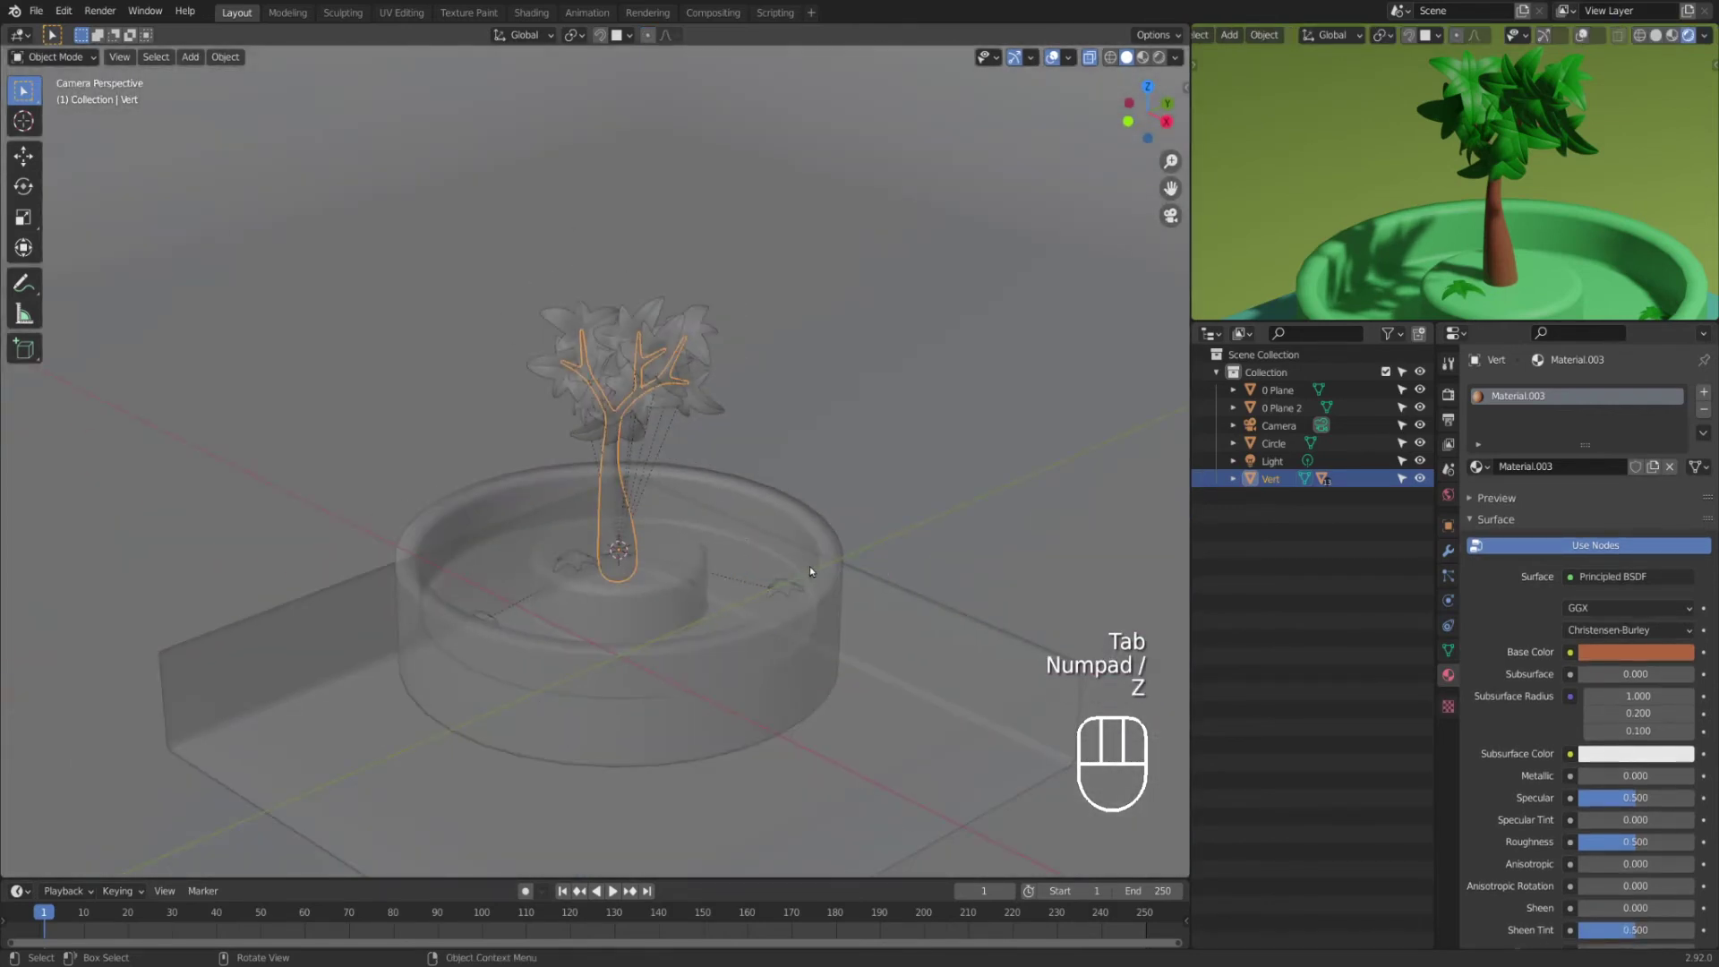
key("alt+z")
scroll(797, 560, "down", 3)
left_click(858, 527)
middle_click_drag(781, 546, 660, 508)
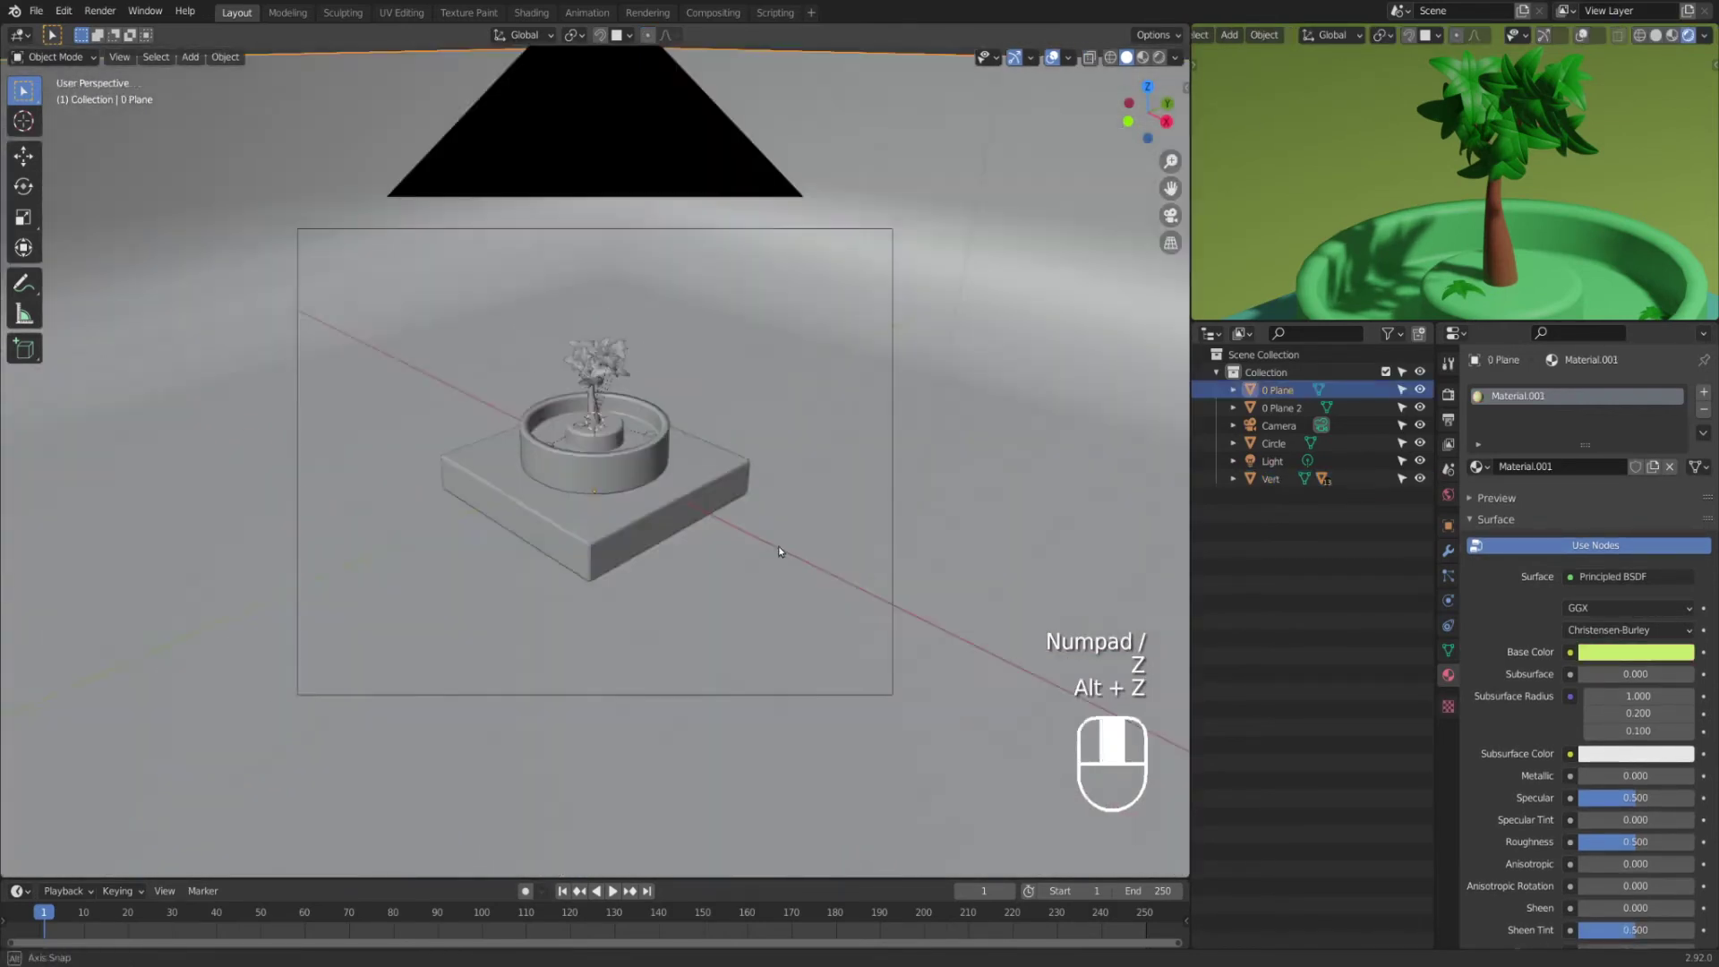
scroll(661, 508, "up", 5)
middle_click_drag(685, 596, 746, 592, "shift")
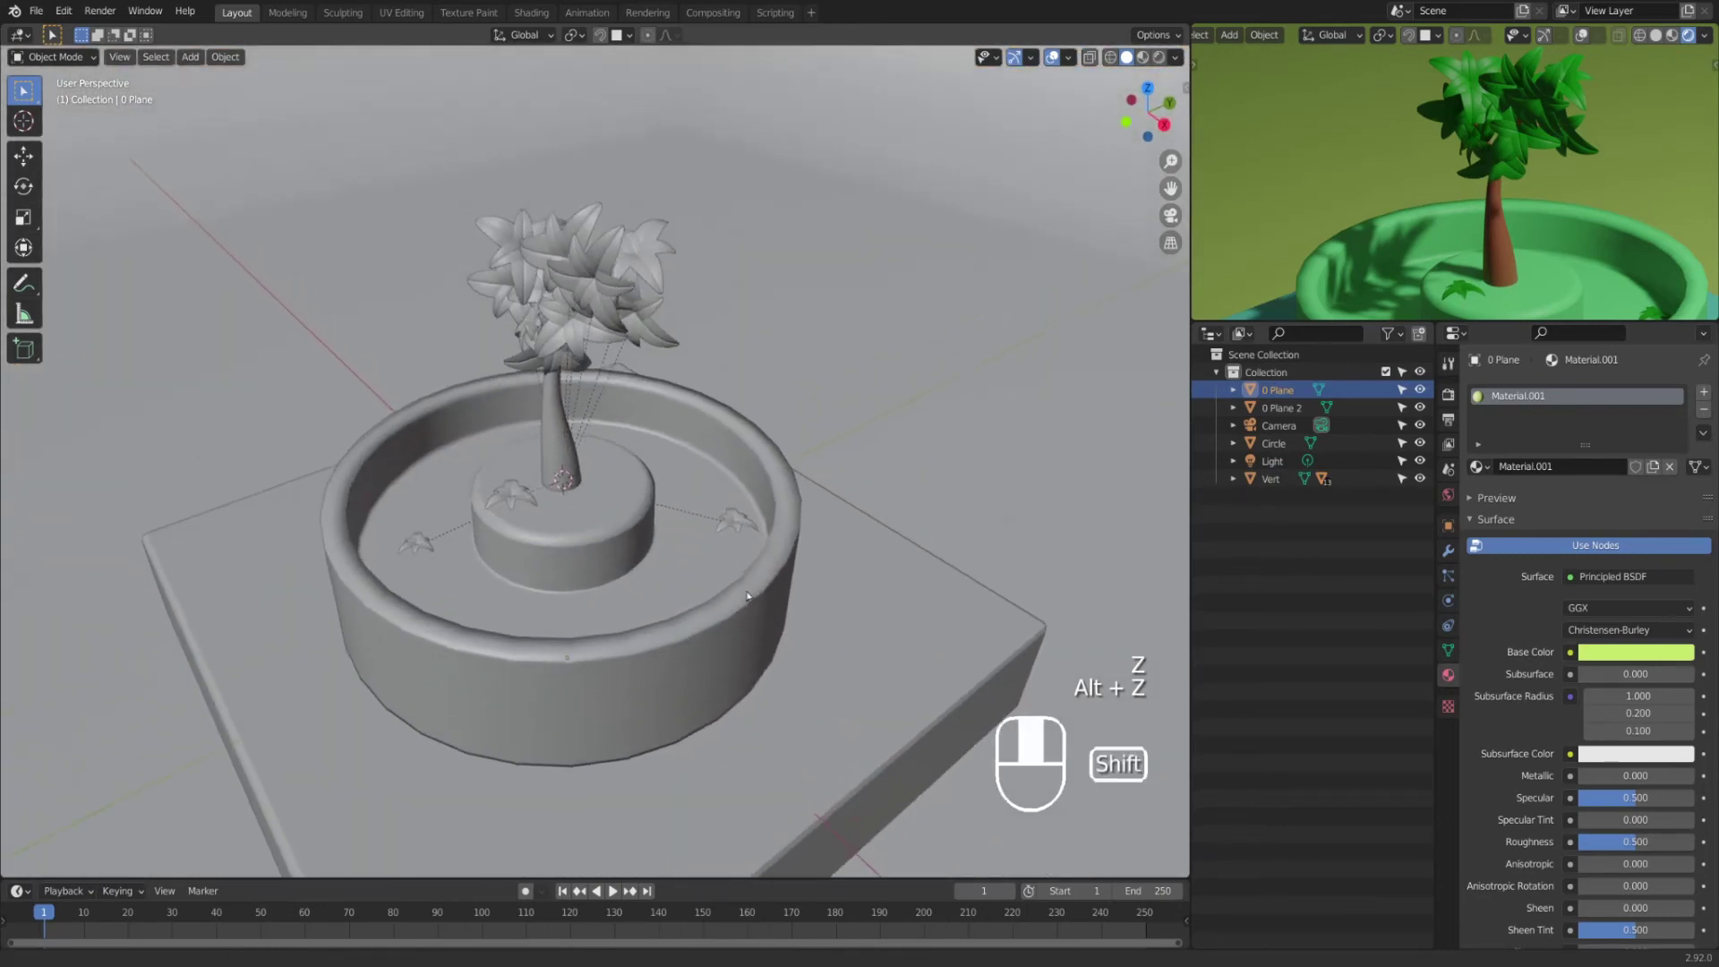
scroll(745, 587, "down", 4)
scroll(1534, 281, "down", 5)
scroll(1523, 266, "up", 6)
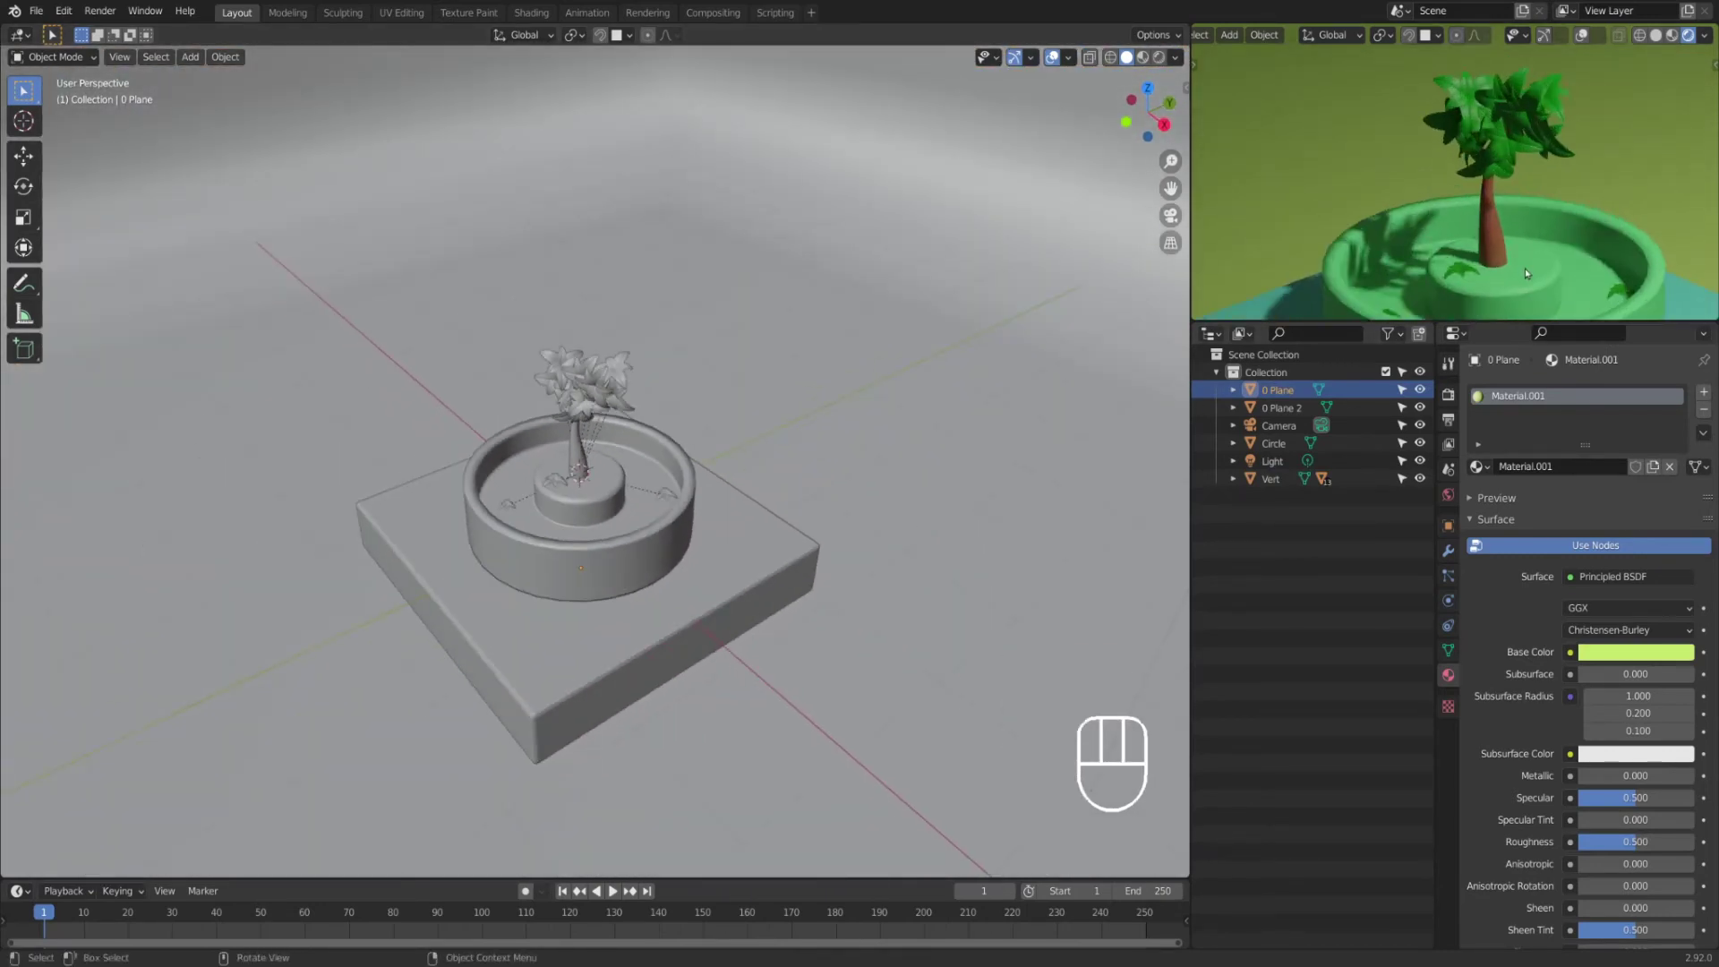
Step: Assign a new material with an Emission surface to the ring of floor faces inside the round basin
middle_click_drag(936, 453, 844, 446, "shift")
scroll(894, 465, "up", 4)
left_click(629, 502)
key("Tab")
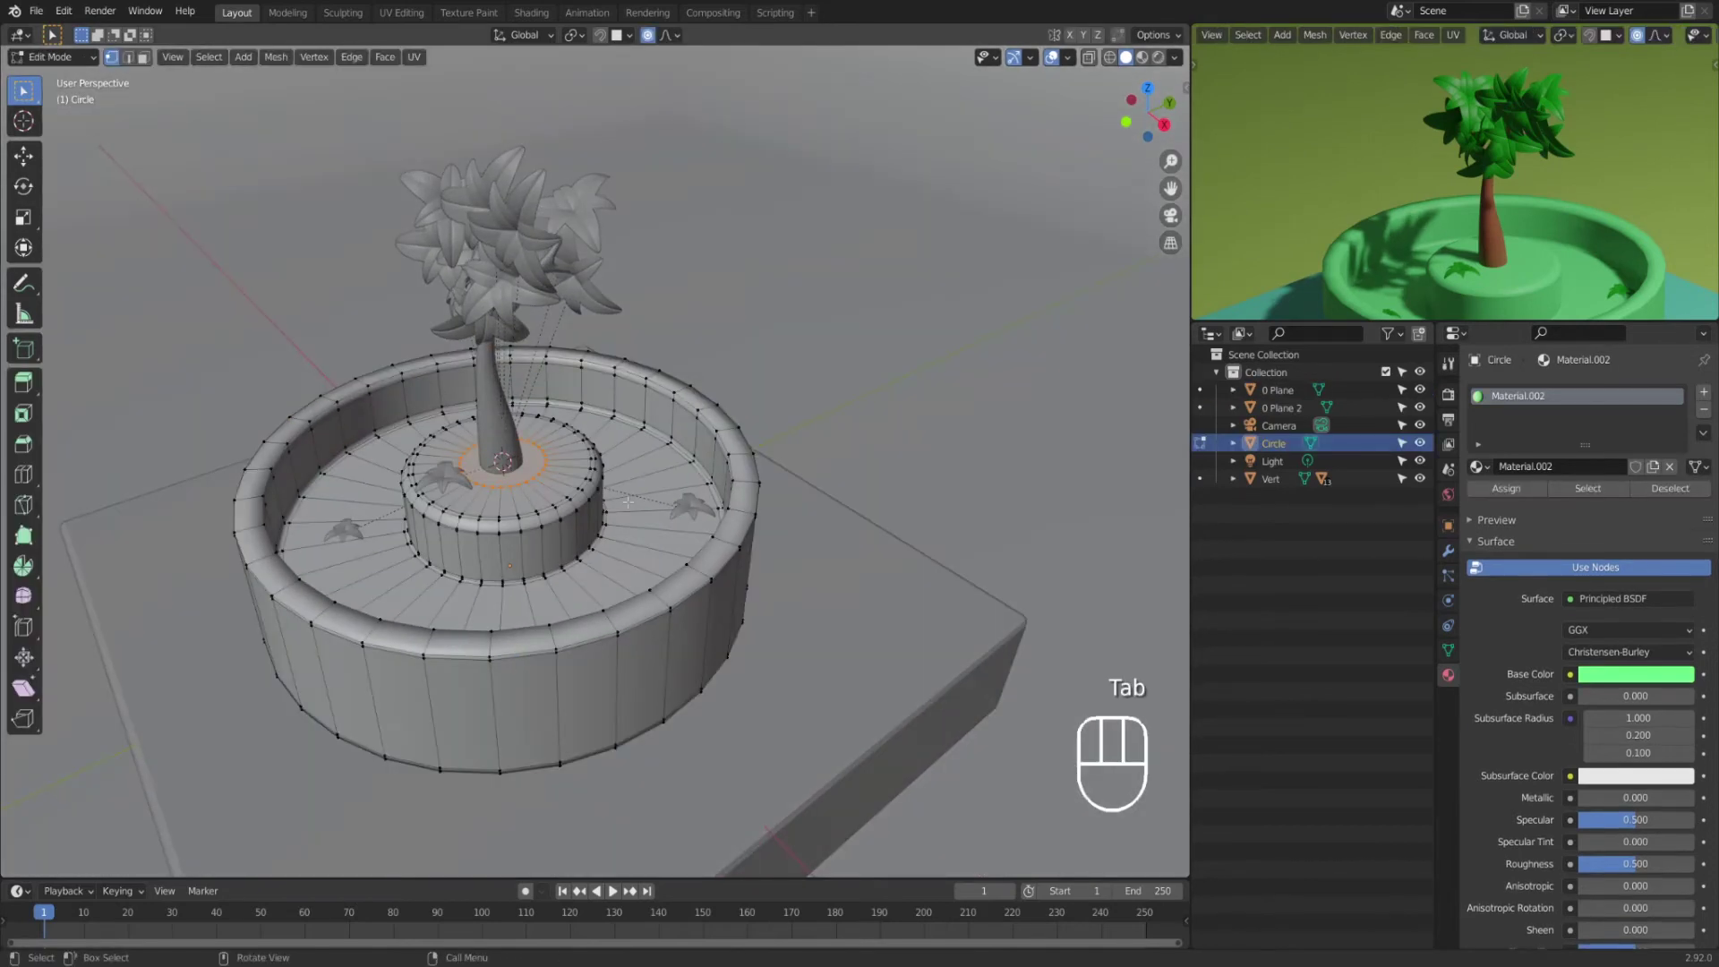
key("3")
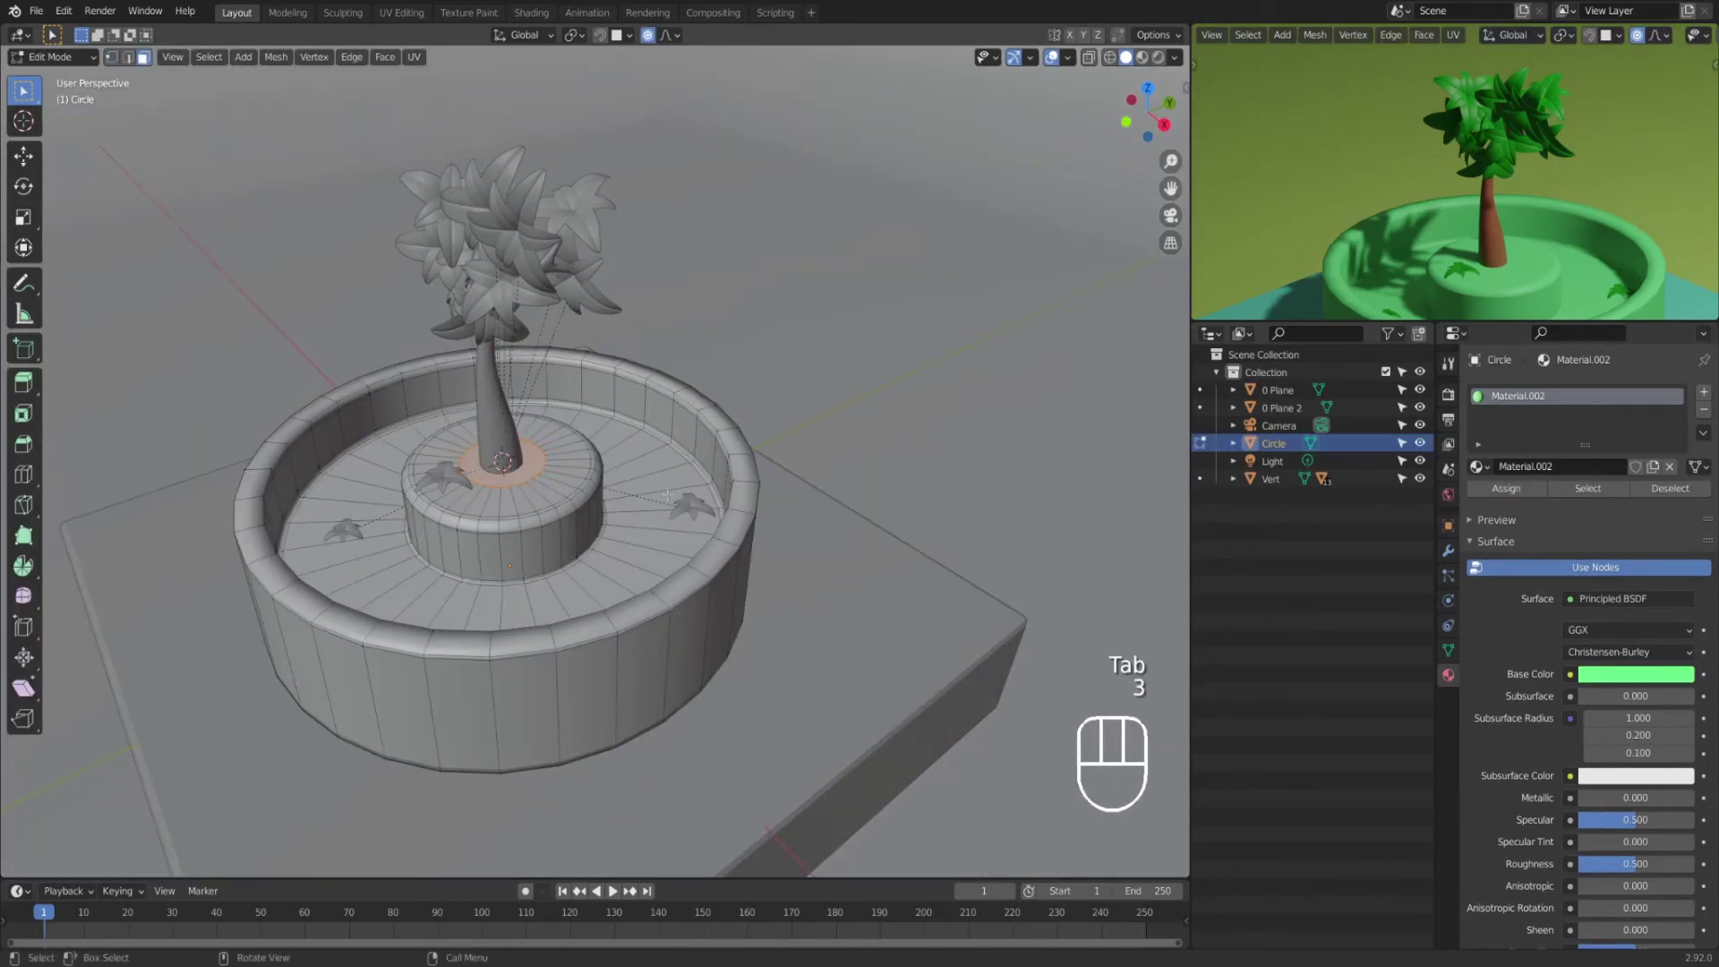
left_click(667, 495, "alt")
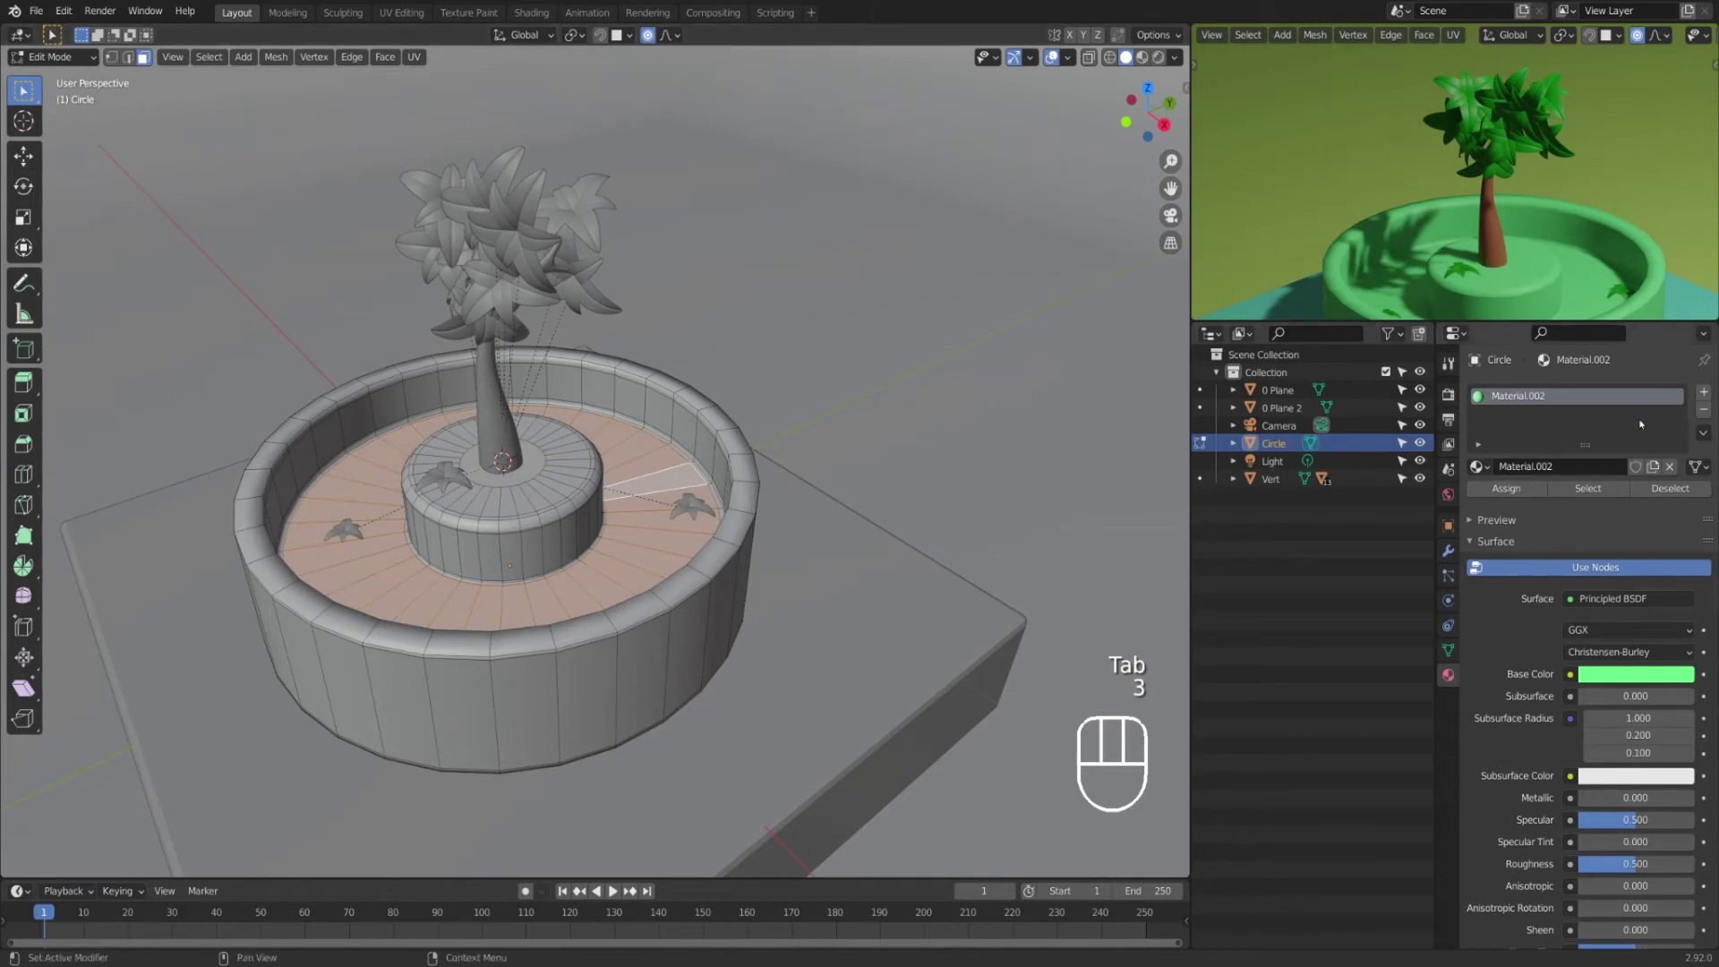
left_click(1704, 392)
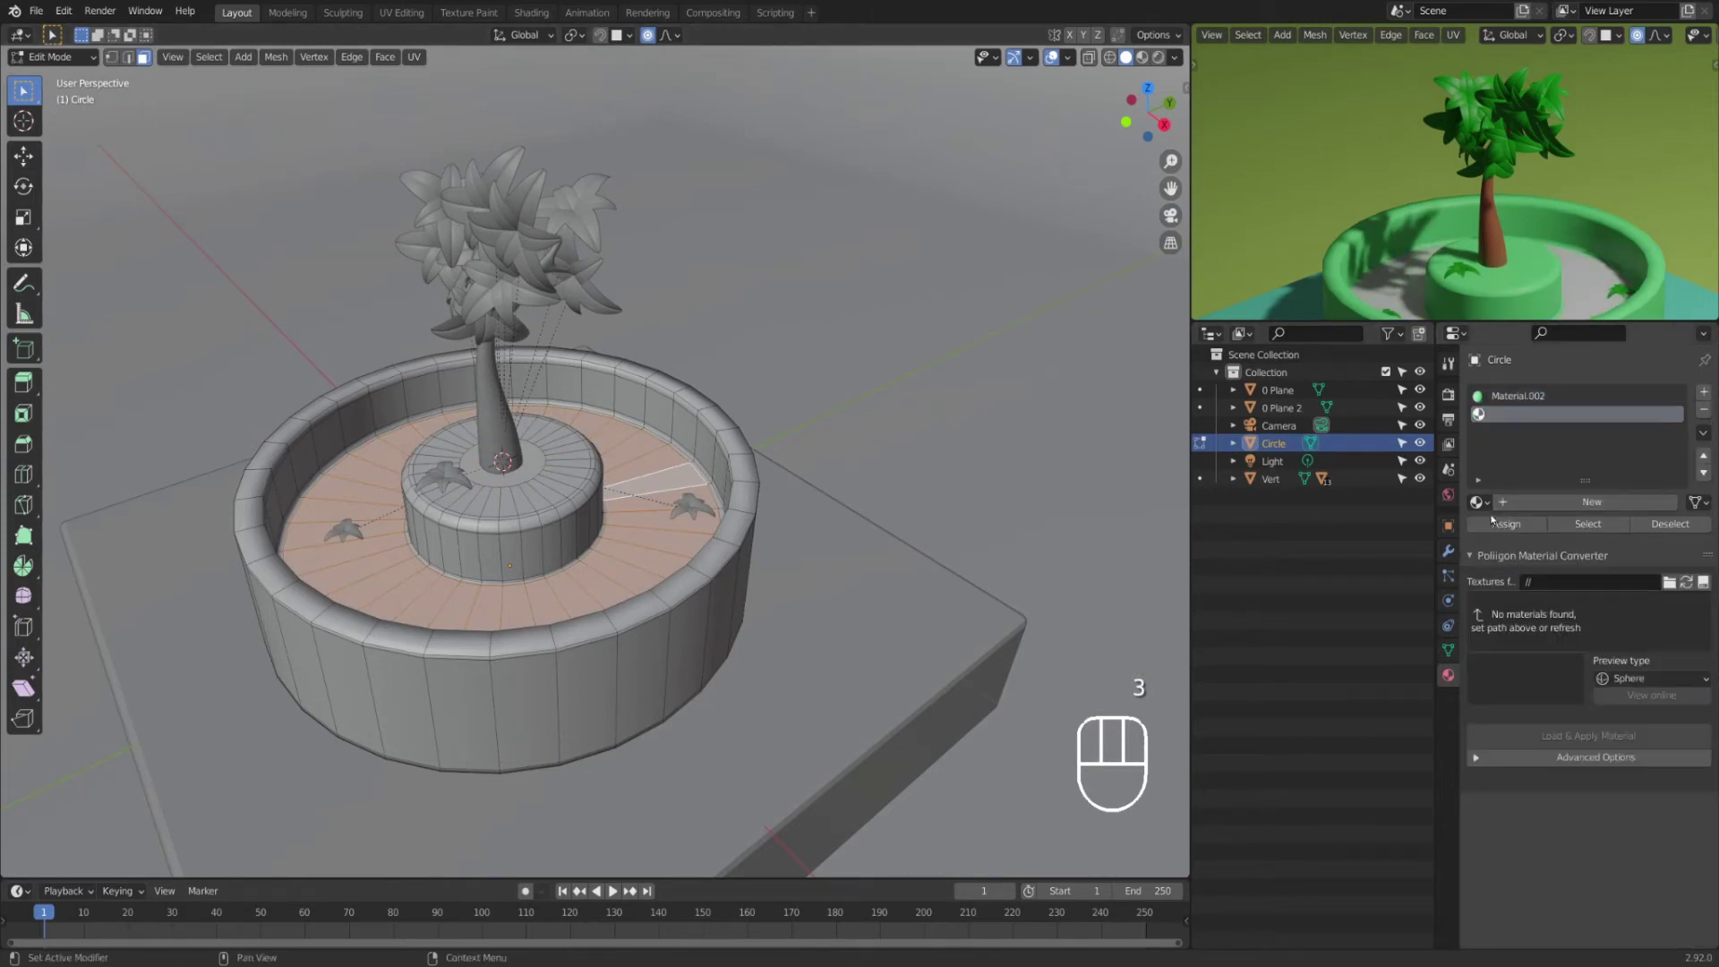
left_click(1506, 503)
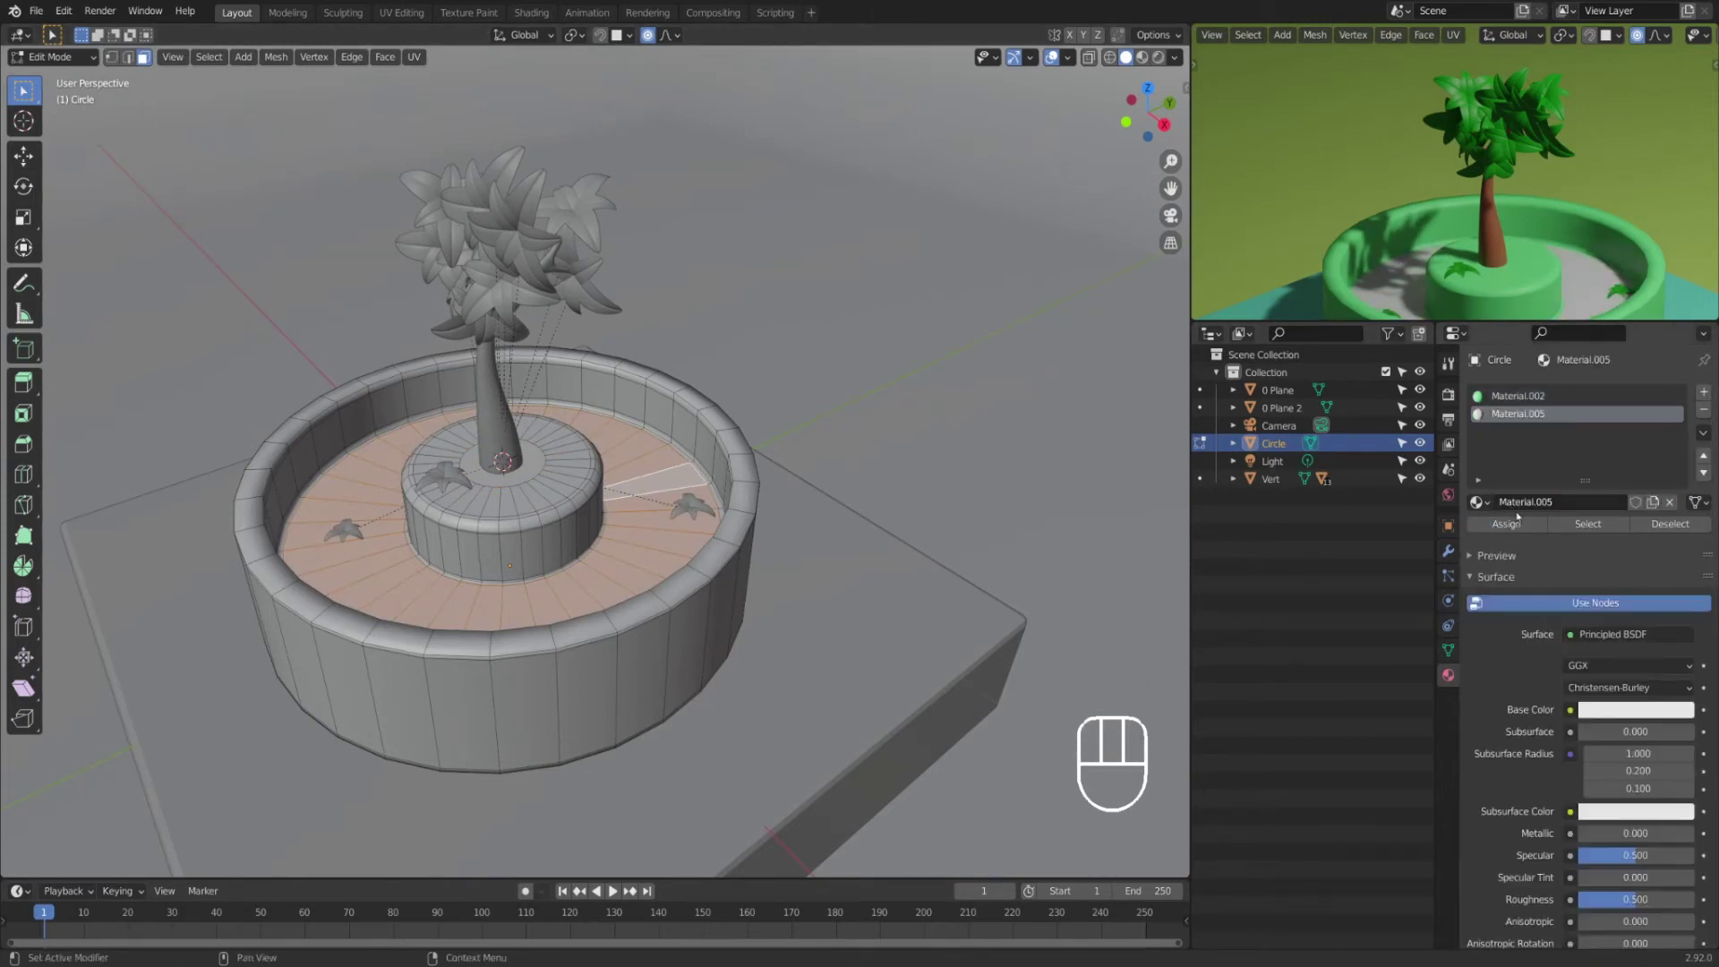
left_click(1625, 629)
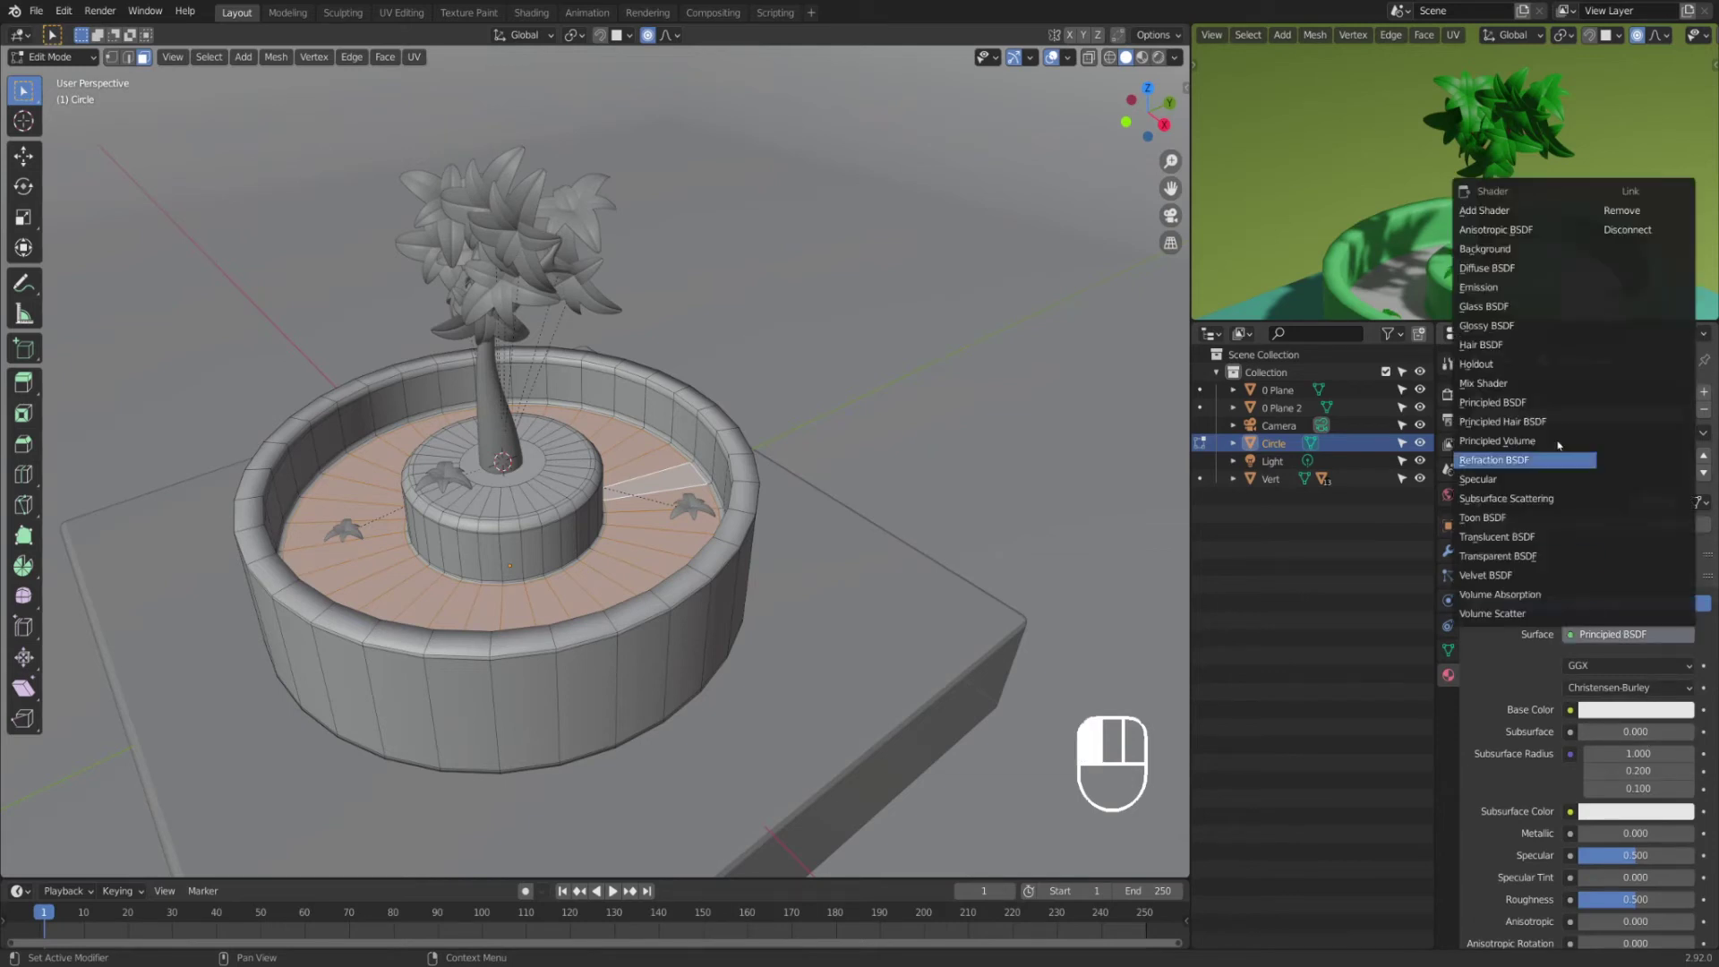
left_click(1539, 278)
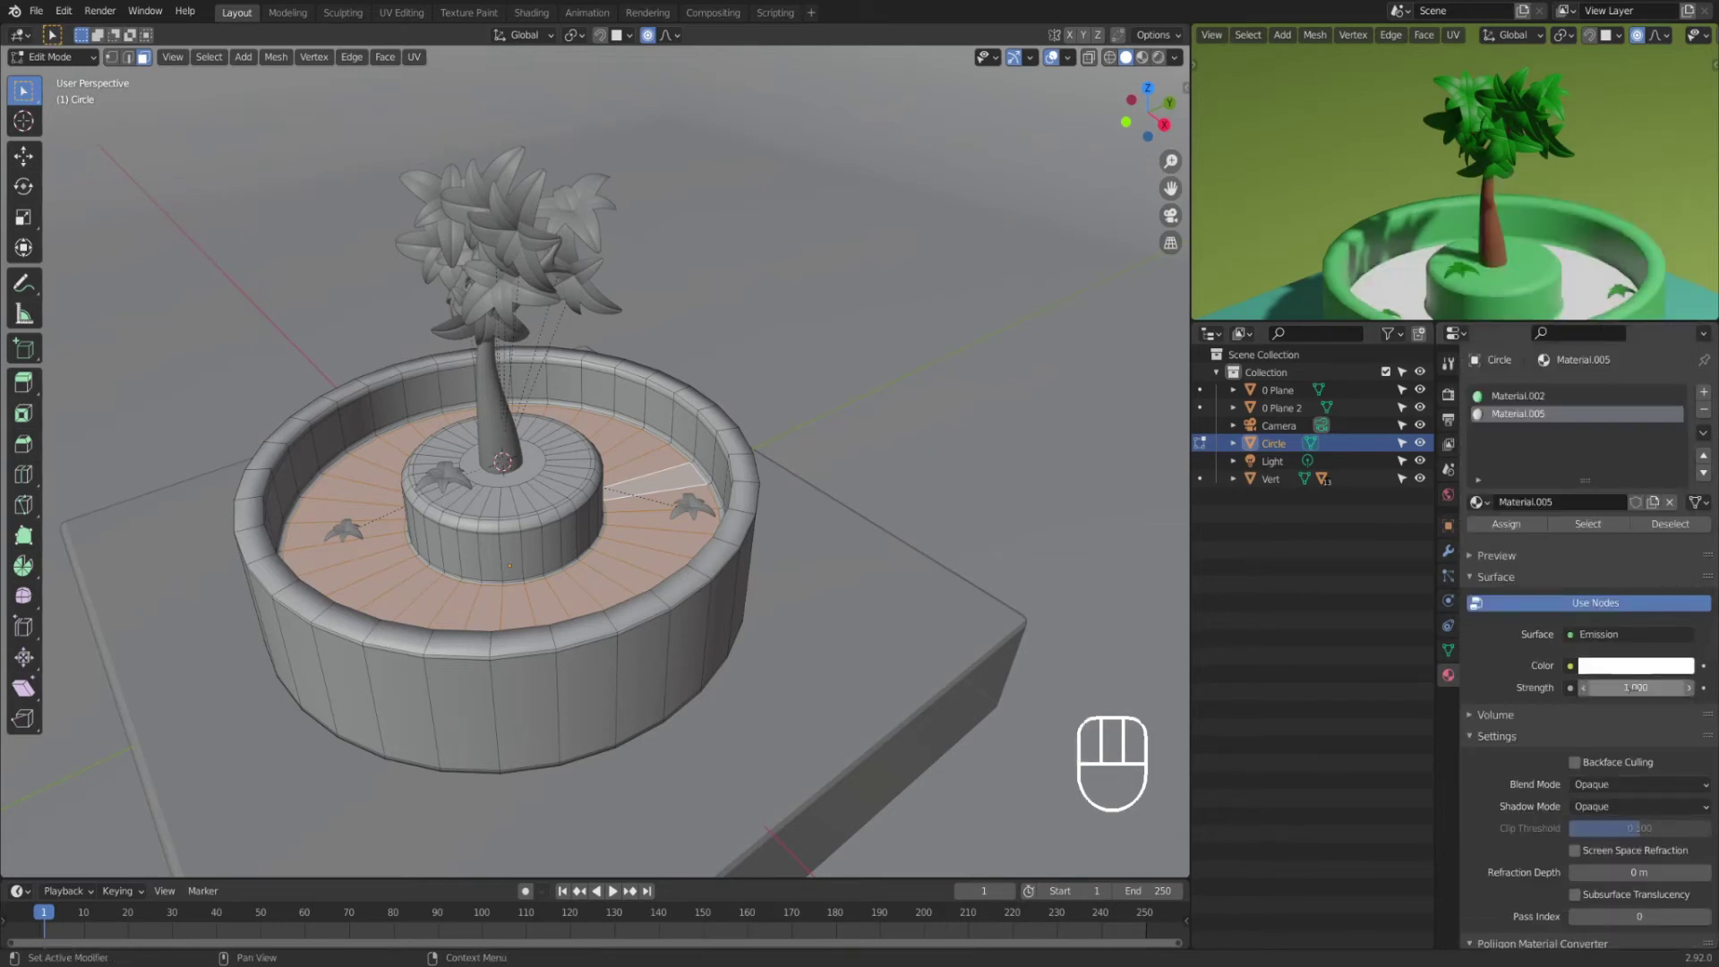
Step: Set the basin floor's emission strength to 5 and its colour to light yellow, and return to Object Mode
left_click(1637, 687)
type("5")
key("Return")
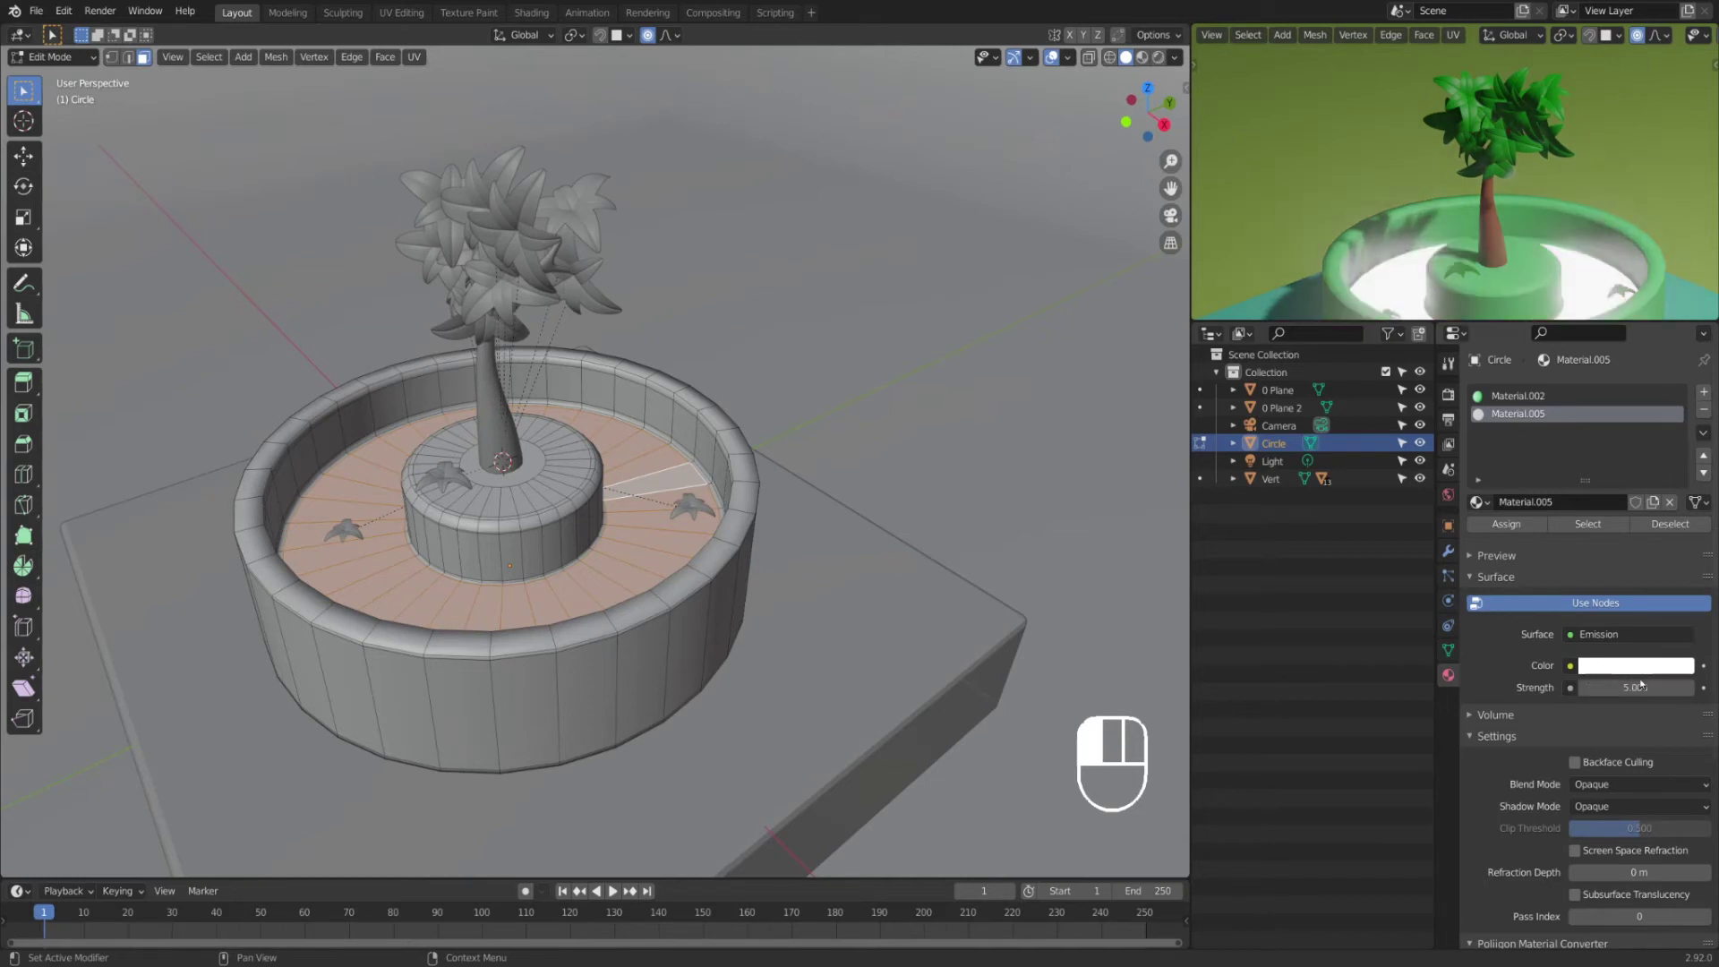
left_click(1641, 667)
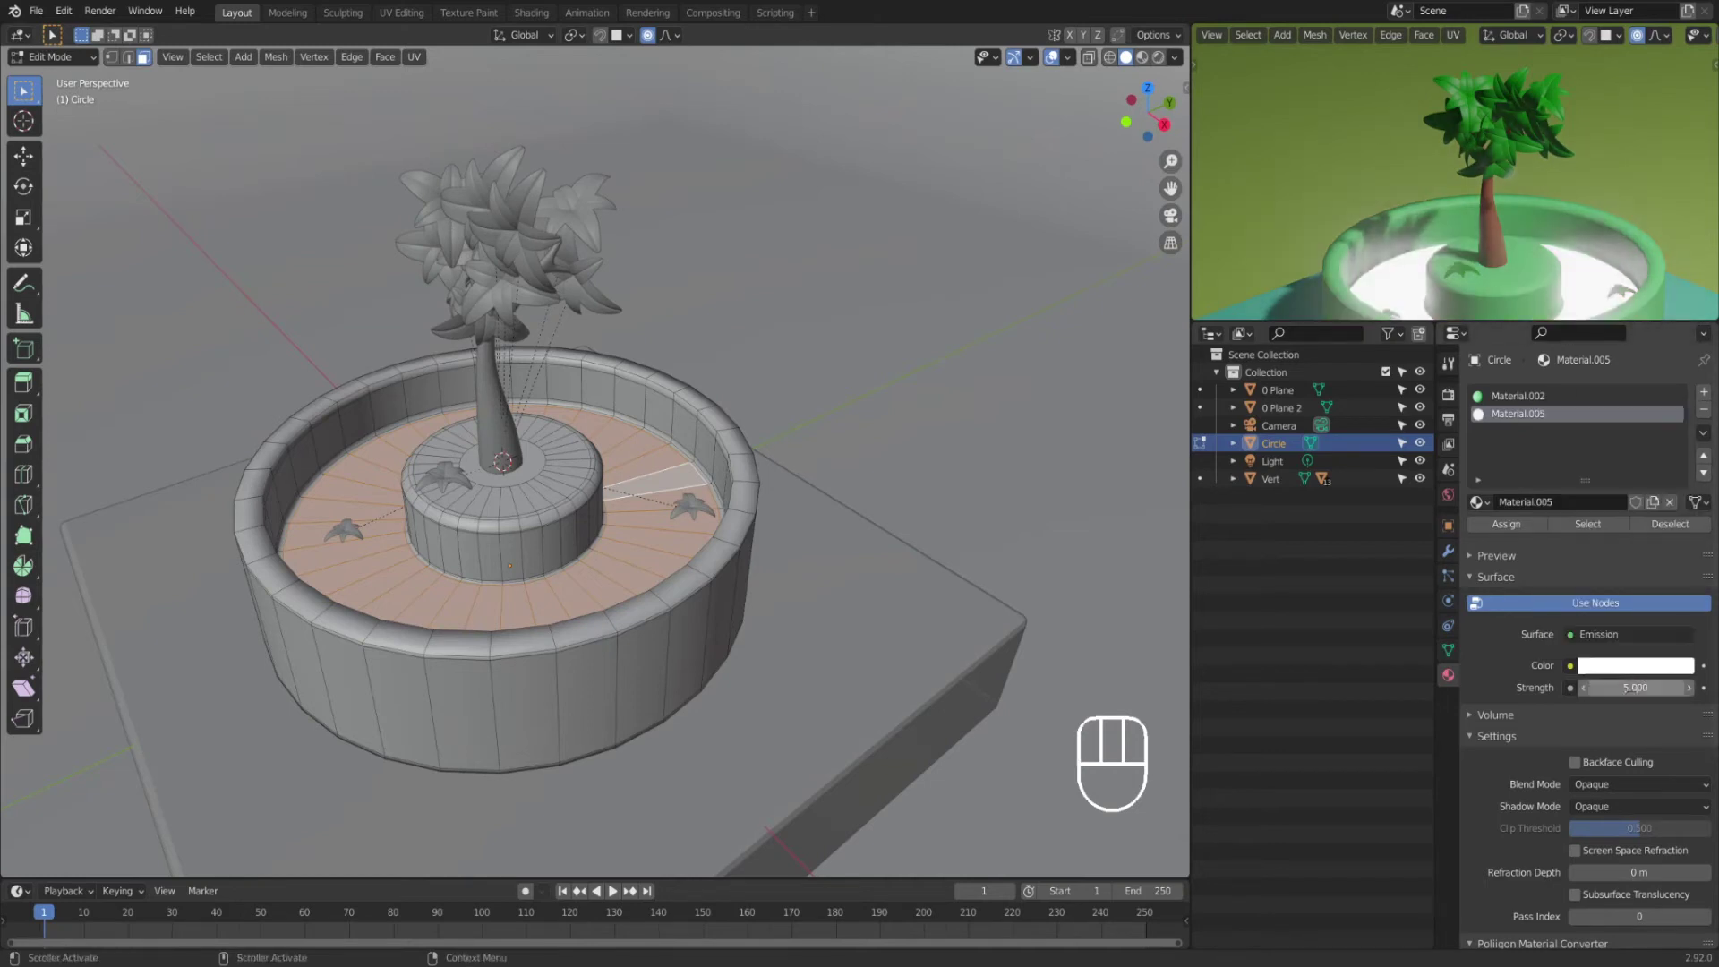
left_click(1640, 667)
left_click(1588, 504)
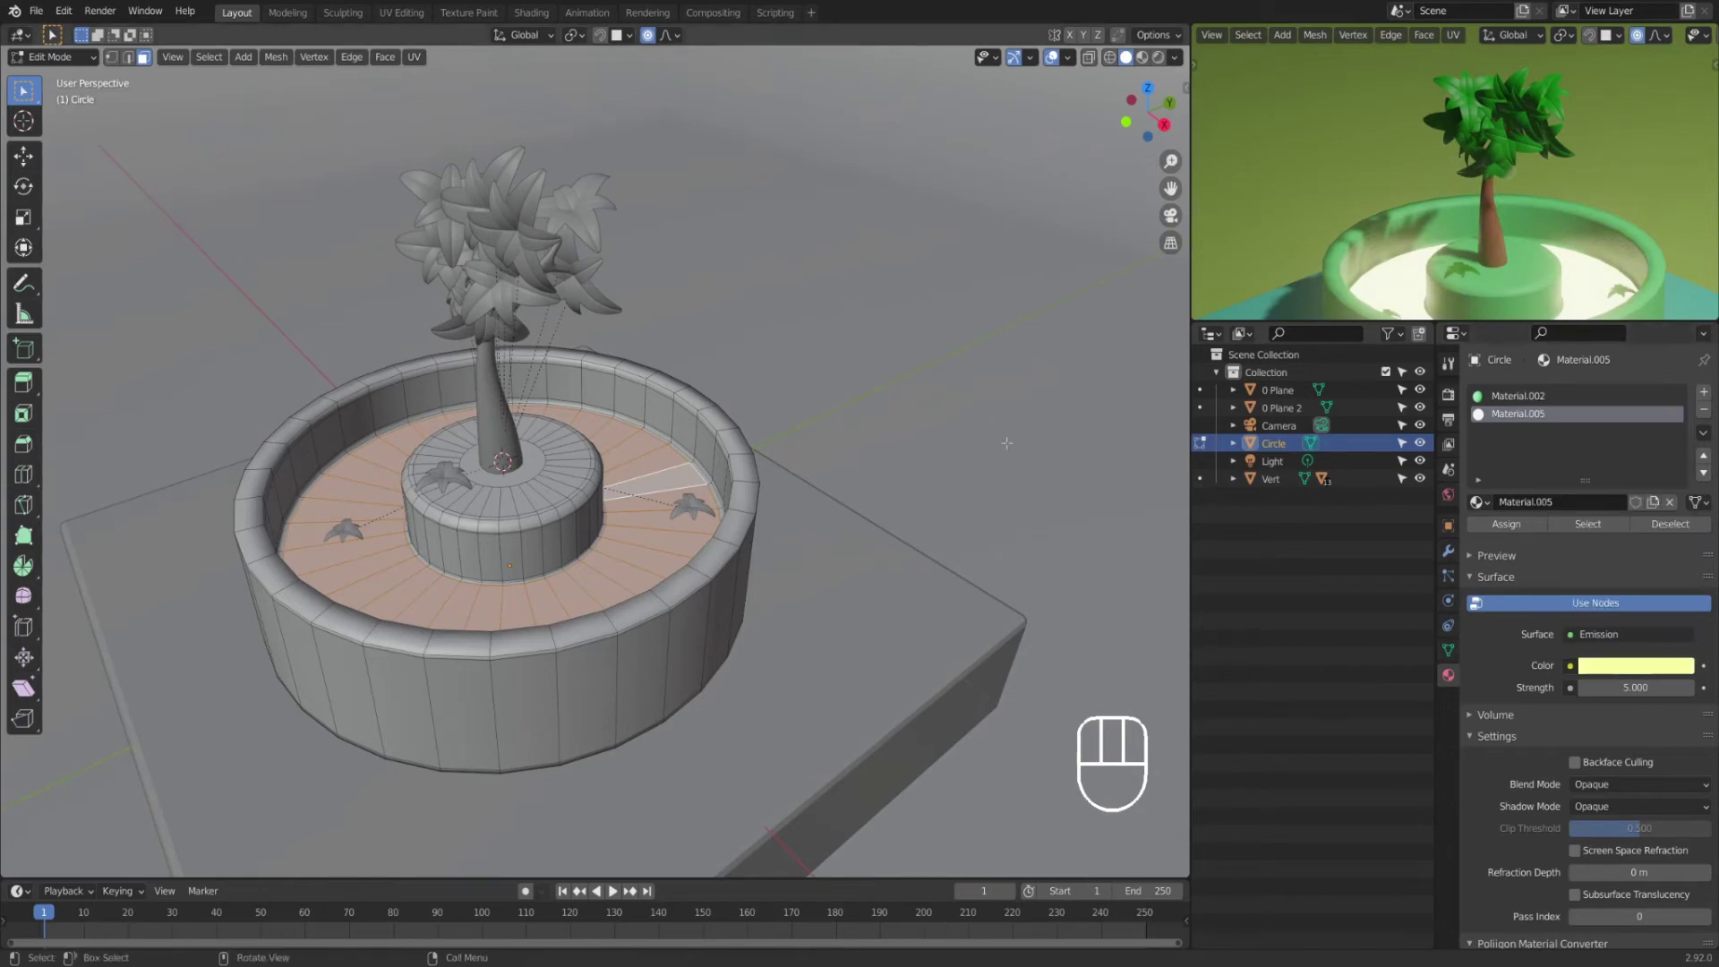
scroll(591, 447, "down", 4)
scroll(1501, 394, "down", 4)
scroll(1541, 218, "down", 3)
scroll(1542, 219, "up", 1)
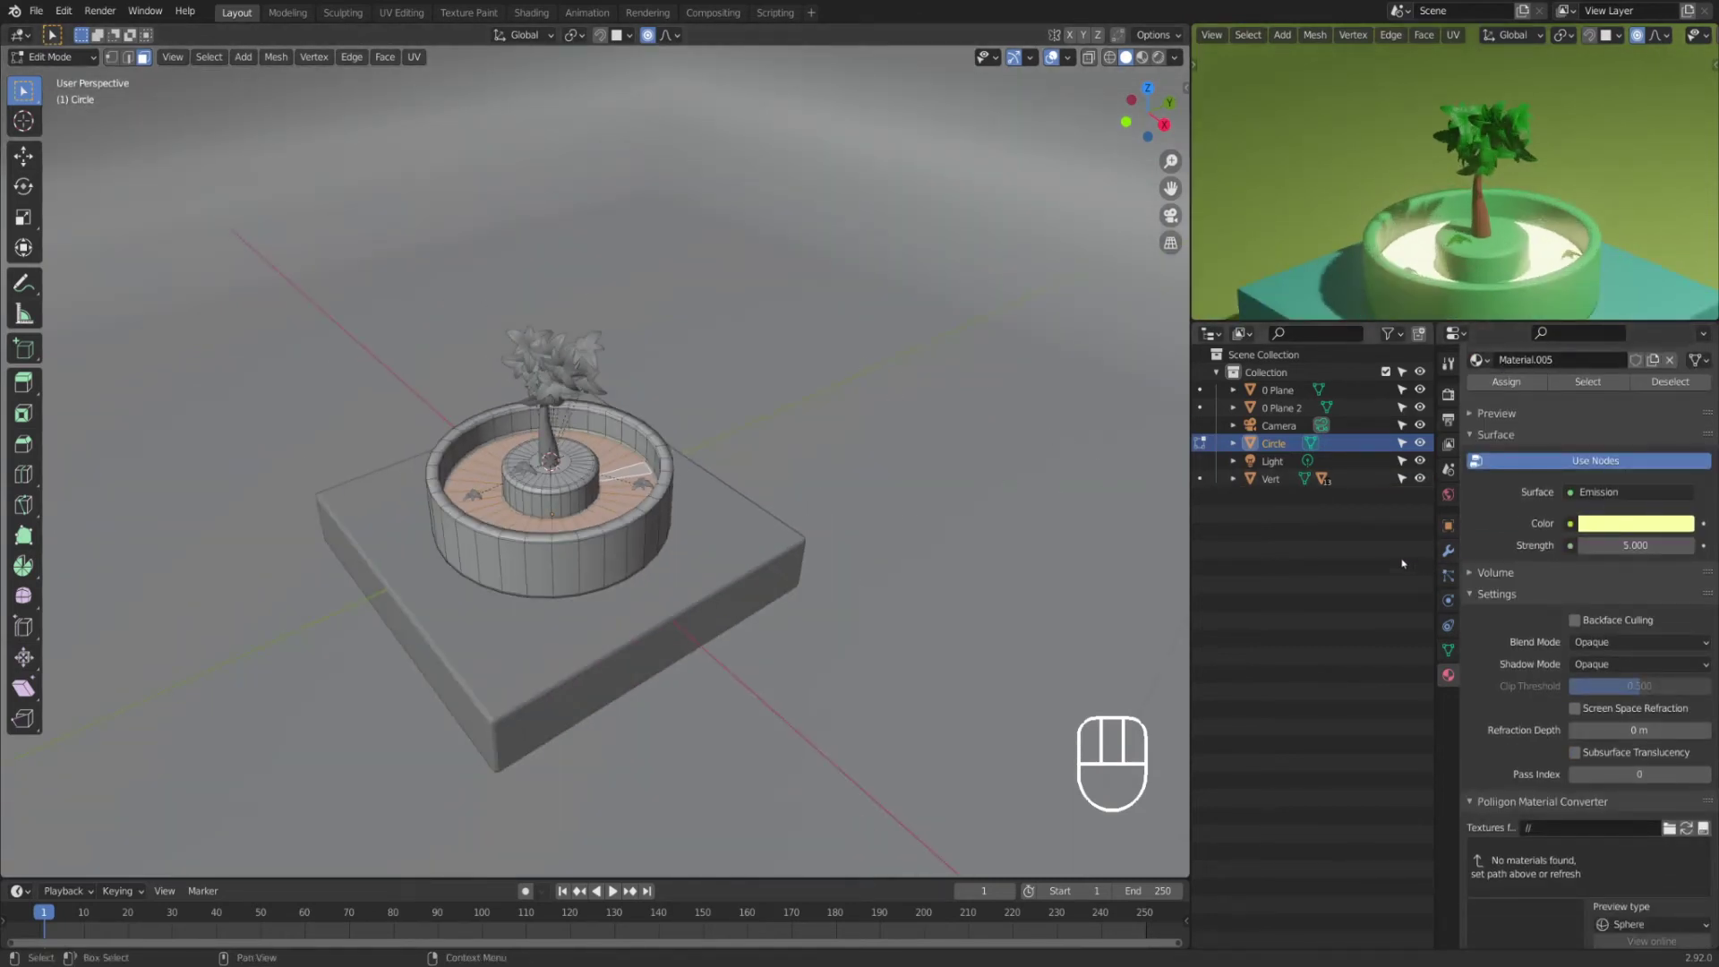
key("Tab")
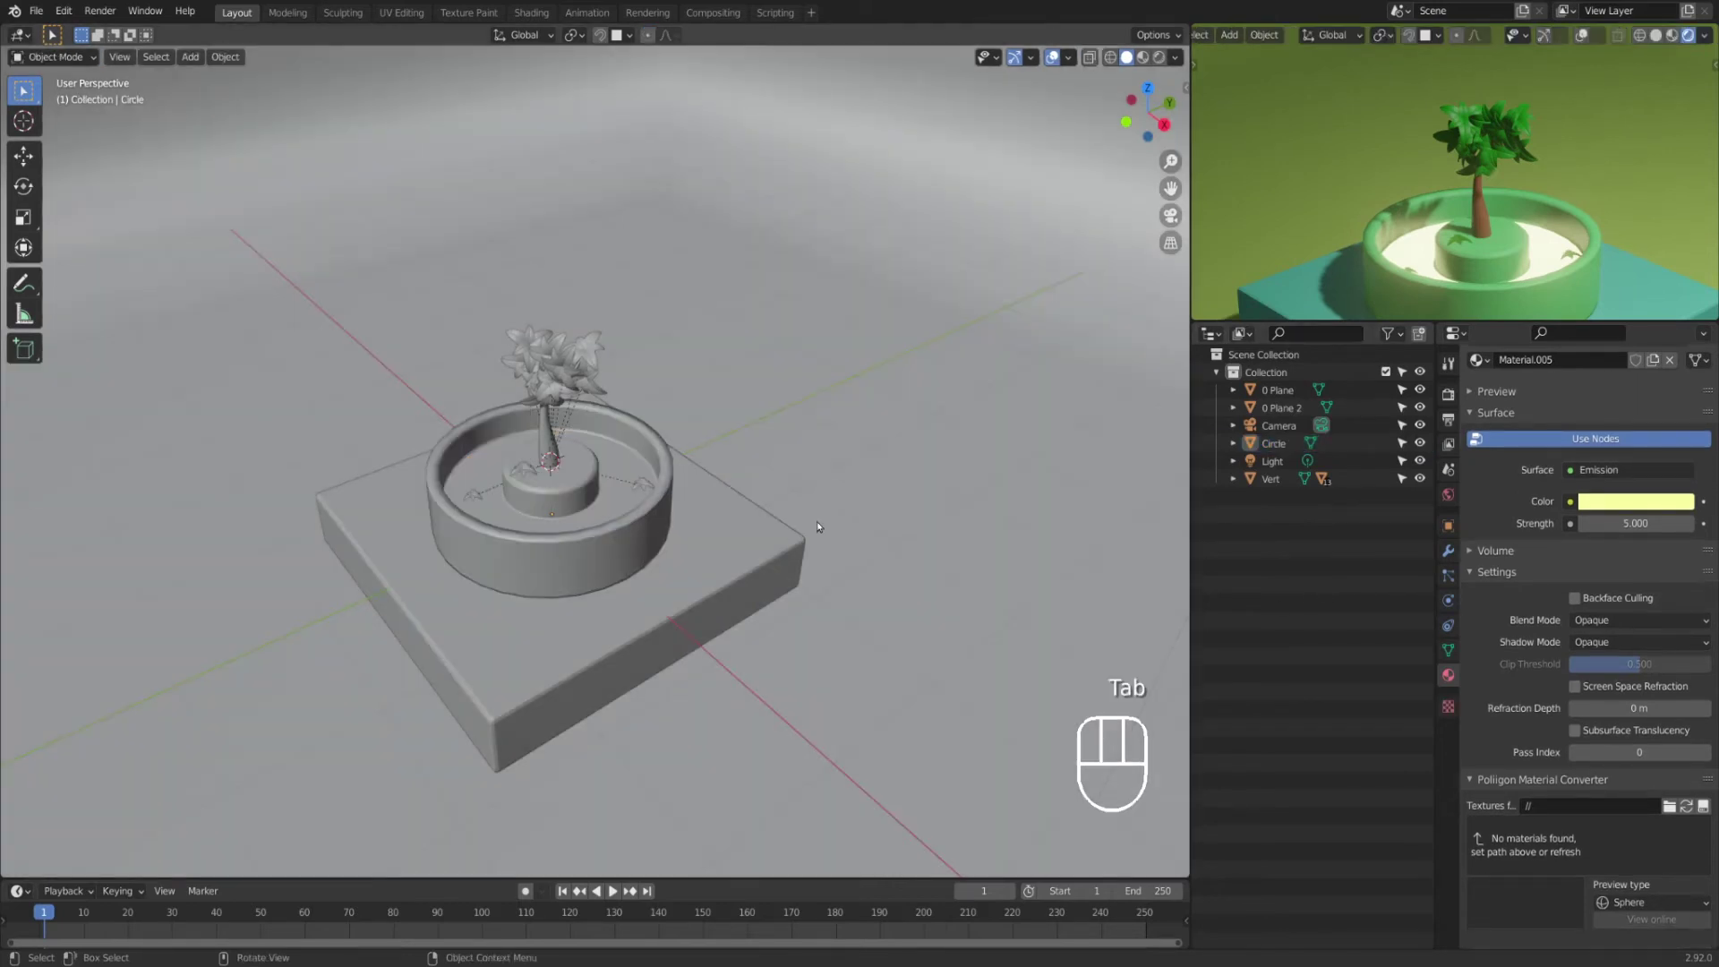
Step: Duplicate the basin's edge loop where the inner wall meets the floor, separate it into its own object, and return to Object Mode
scroll(668, 517, "up", 4)
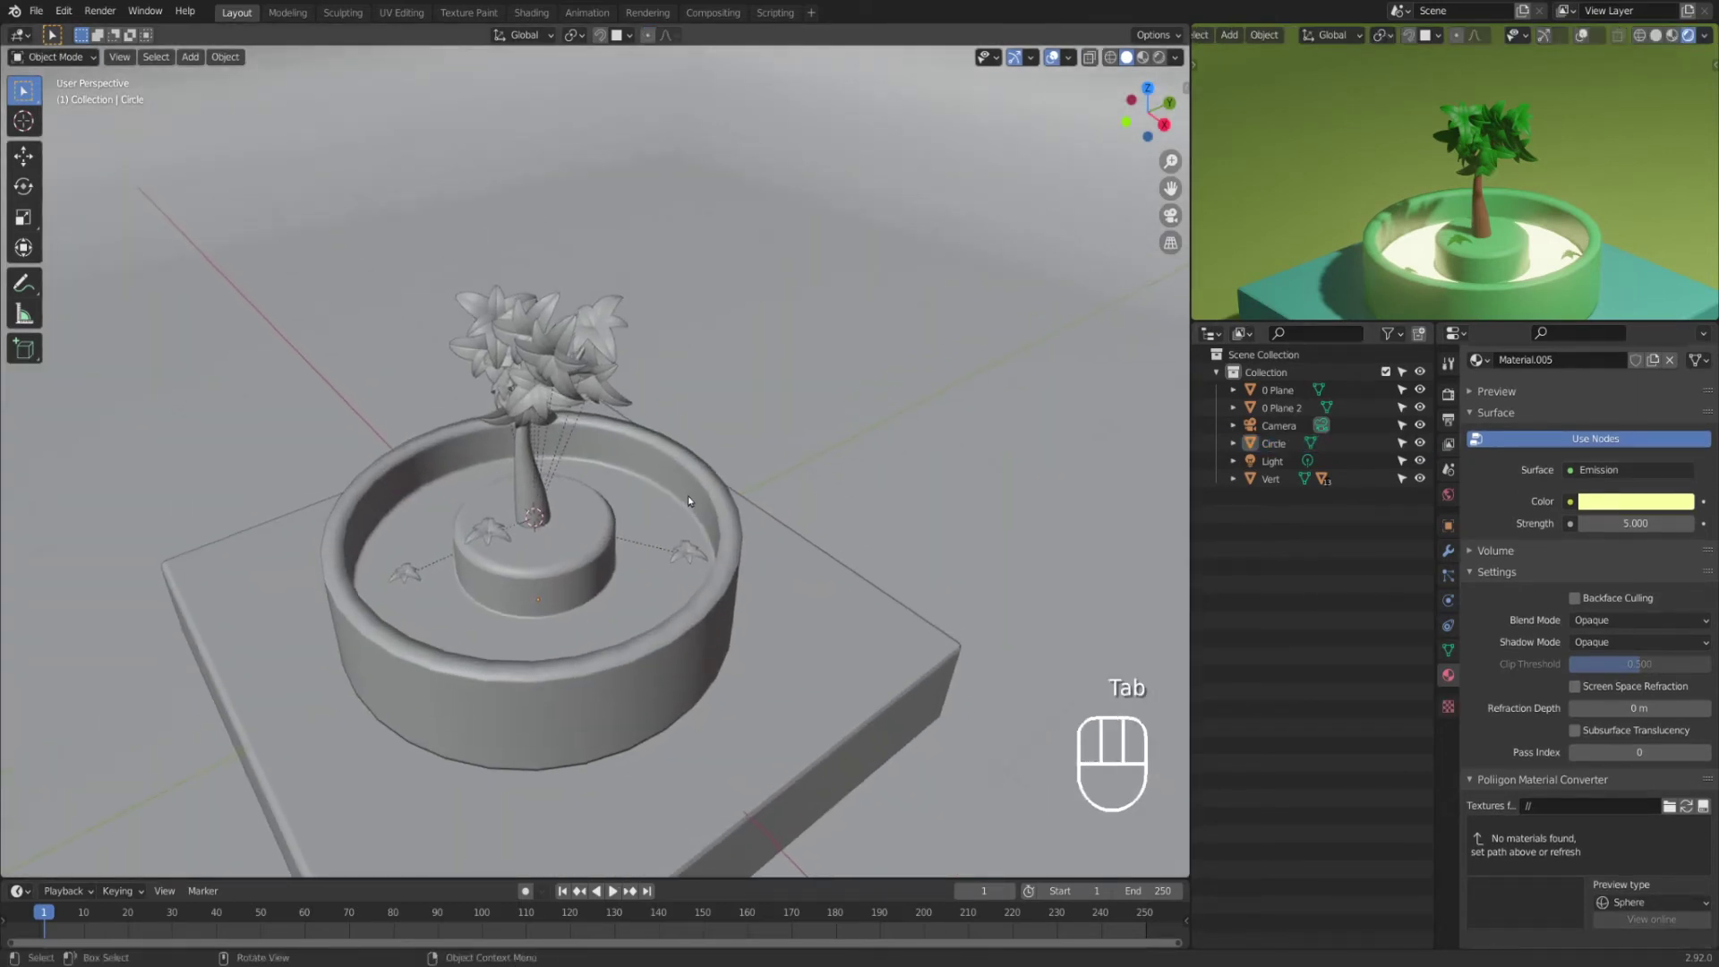
key("Tab")
scroll(673, 511, "up", 5)
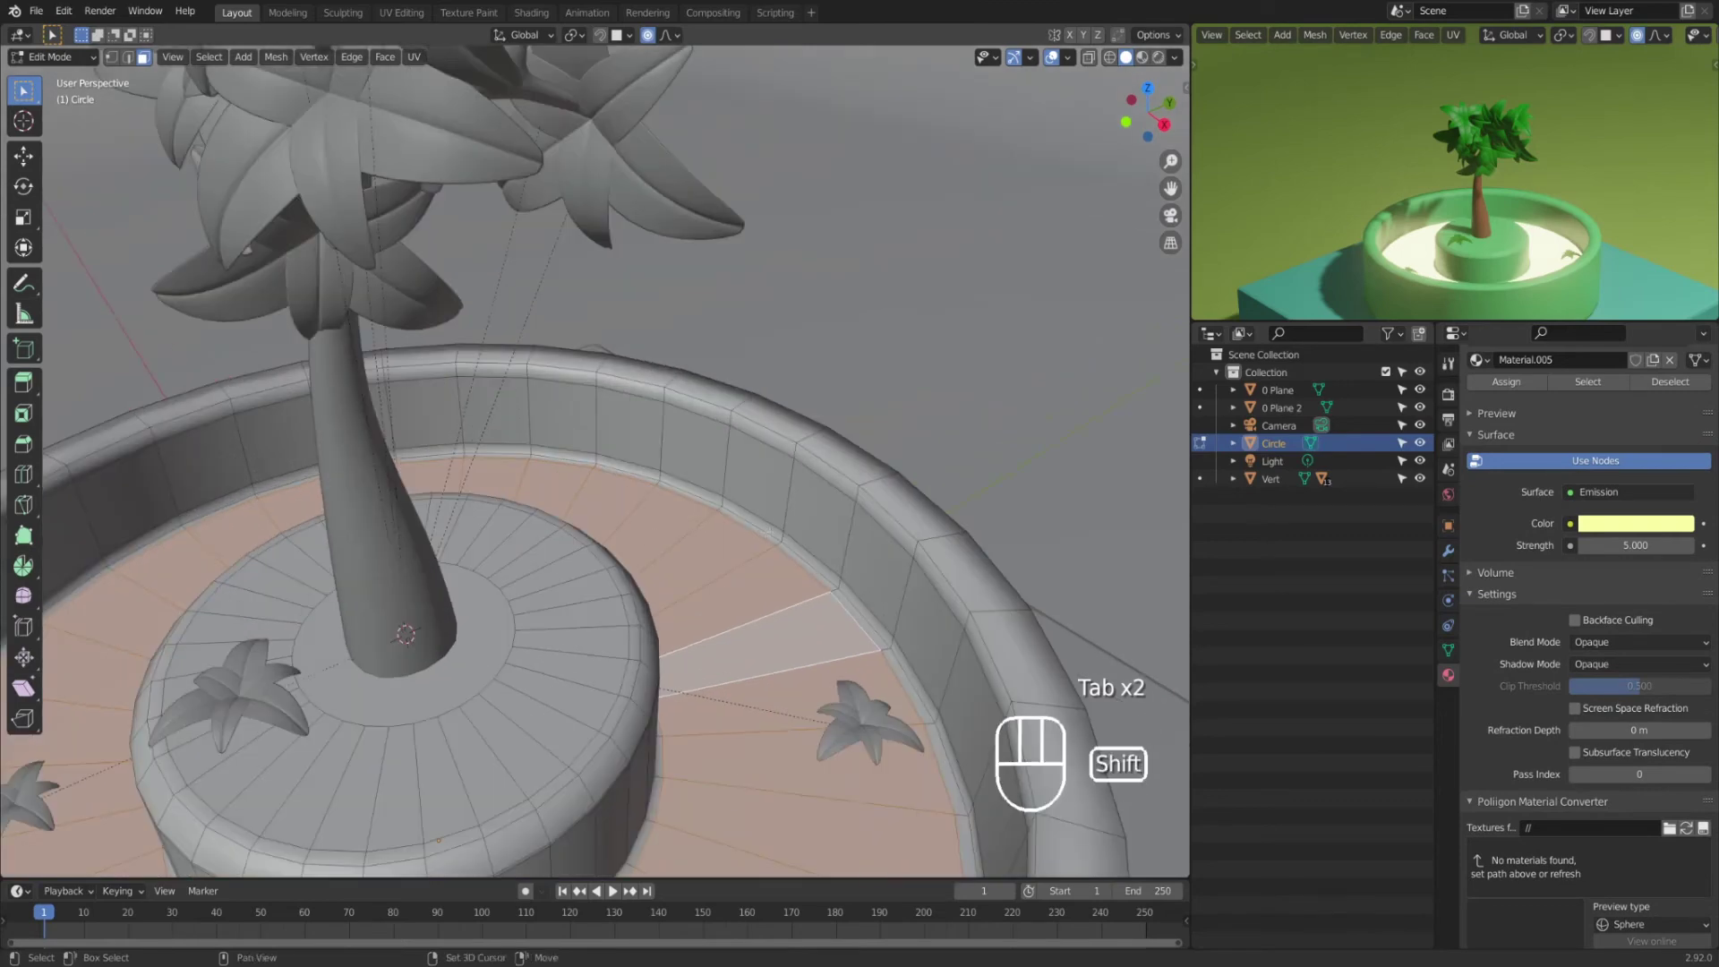
middle_click_drag(673, 510, 618, 501, "shift")
left_click(723, 505)
key("2")
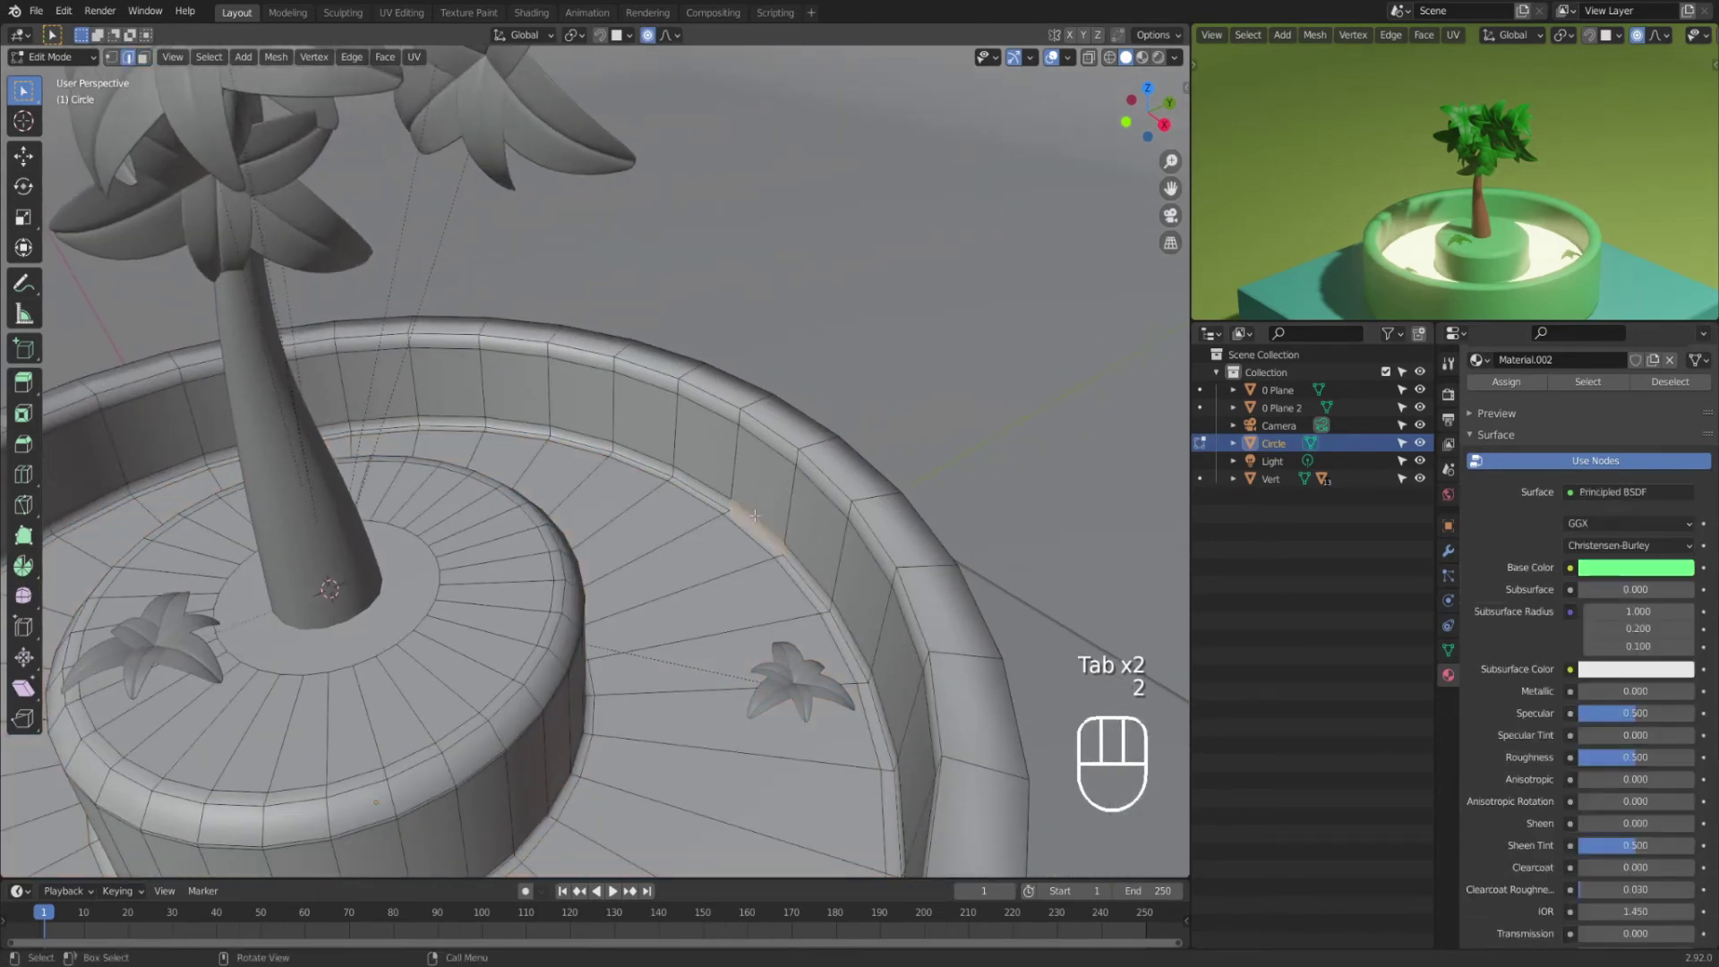
left_click(757, 512, "alt")
scroll(772, 525, "down", 4)
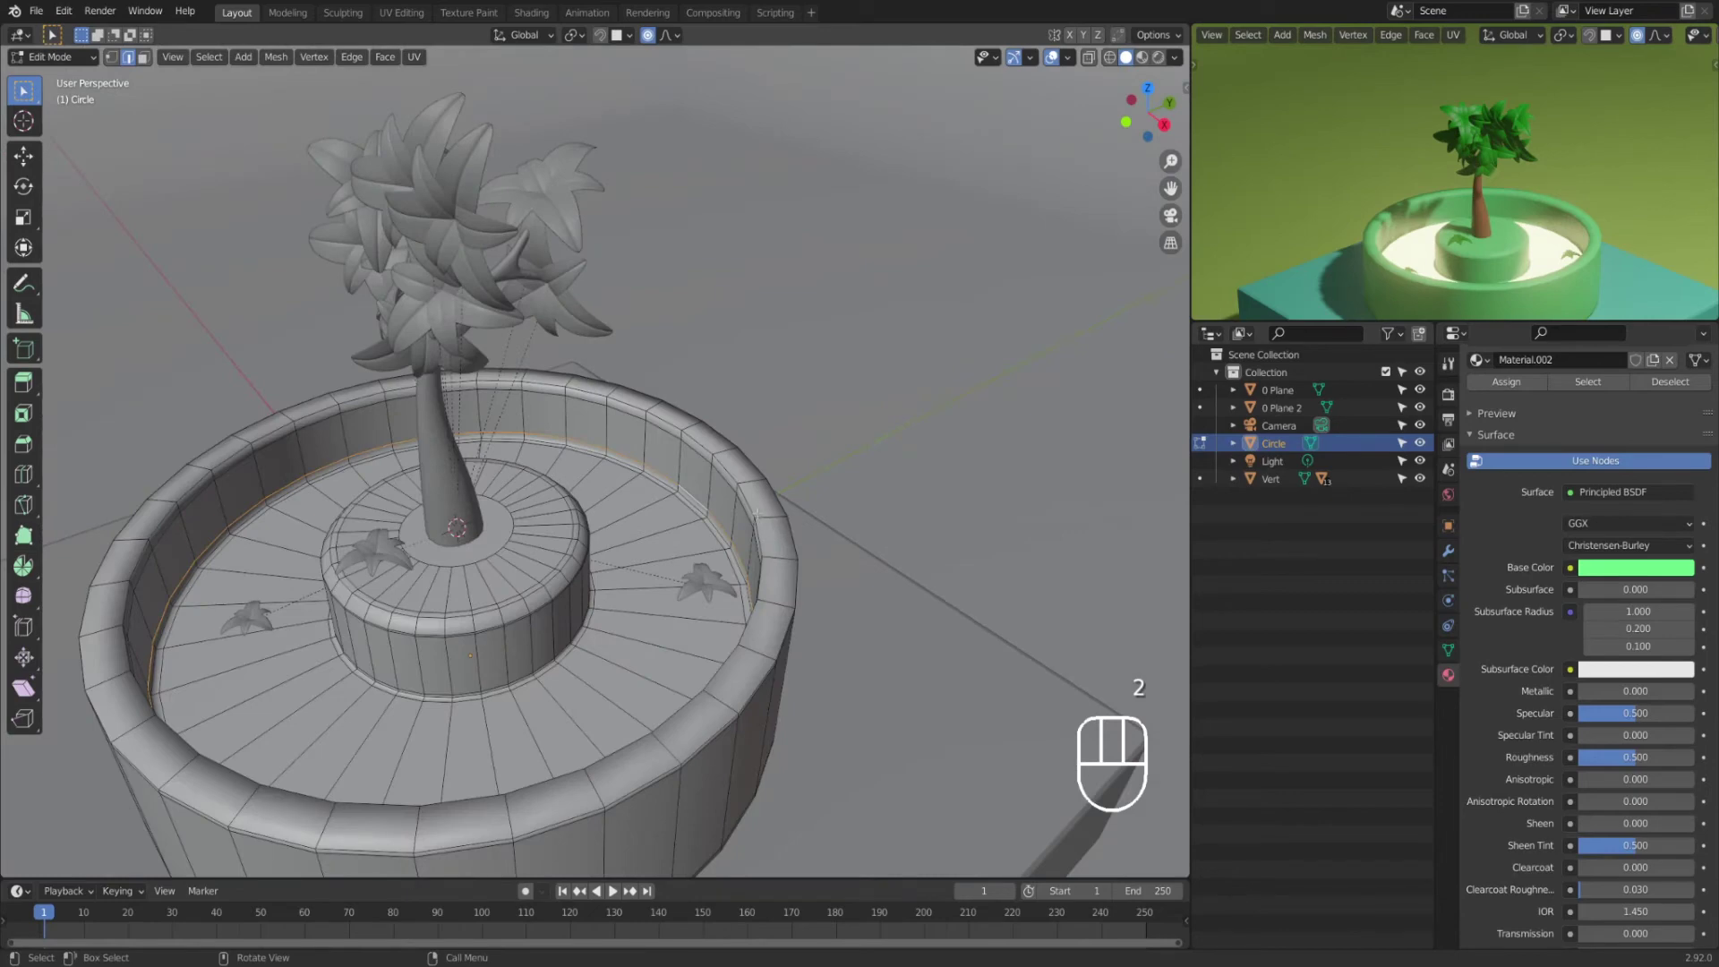
scroll(754, 524, "up", 5)
left_click(795, 577, "alt+shift")
scroll(796, 583, "down", 5)
key("shift+d")
right_click(819, 317)
key("p")
left_click(931, 355)
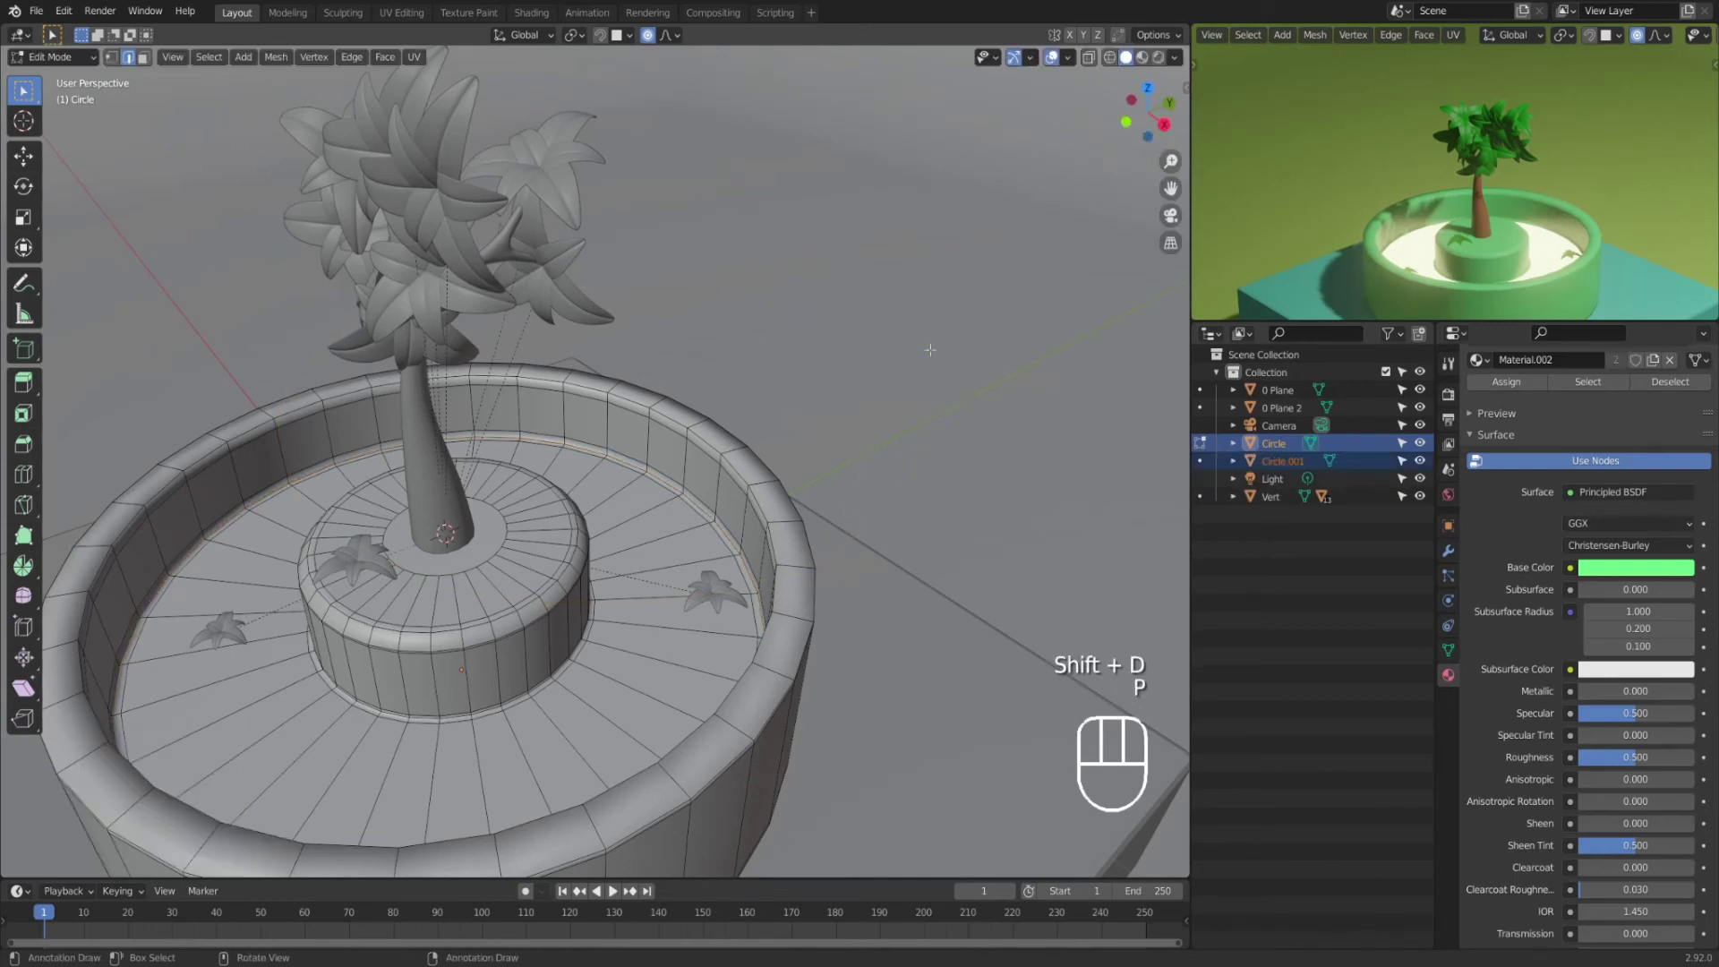
key("Tab")
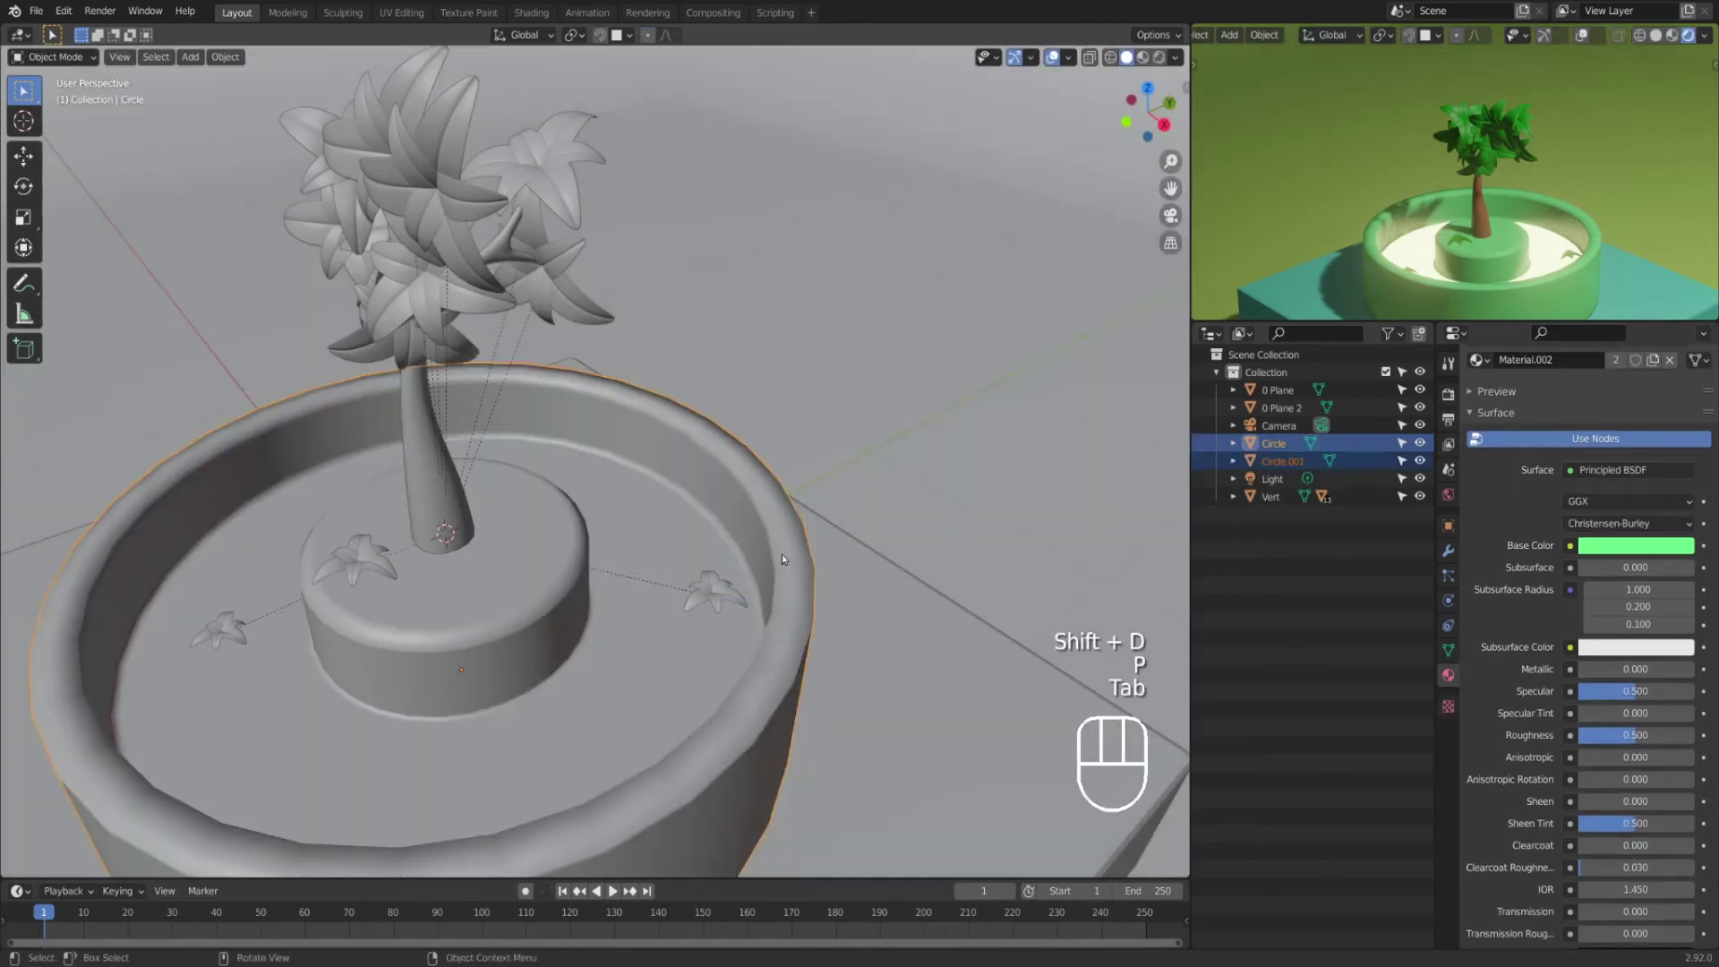
Step: Extrude the whole separated ring straight up along Z by about 1.13 m to form a cylinder wall
left_click(736, 552)
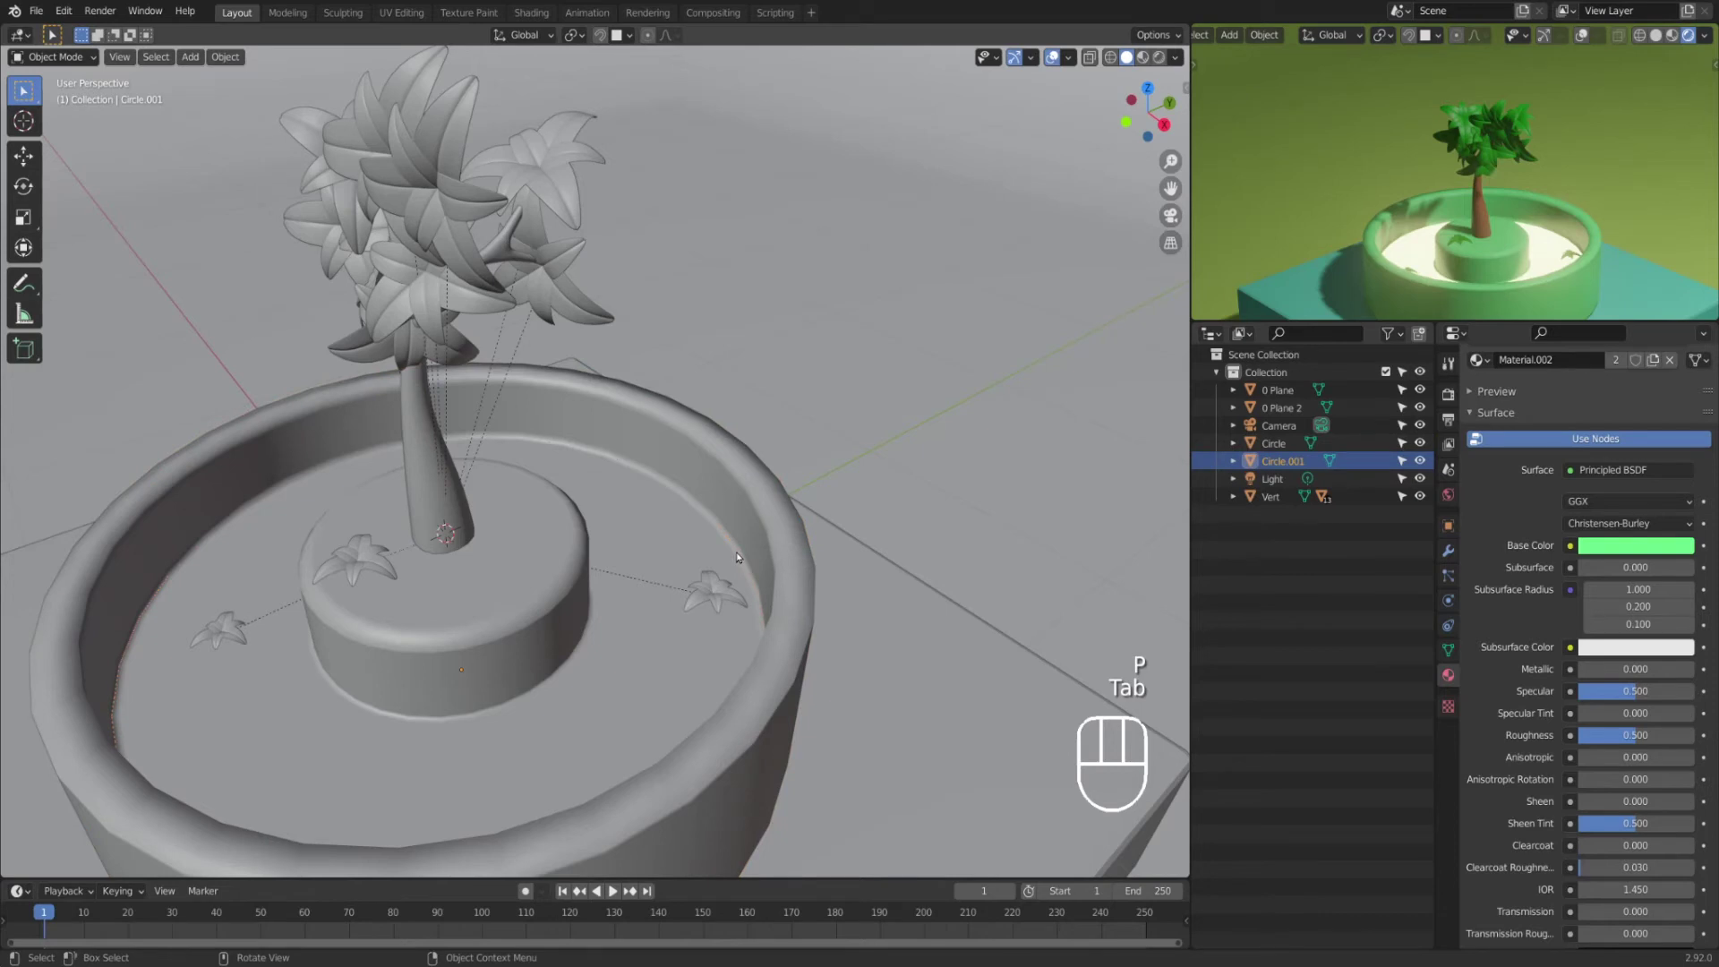
key("Tab")
key("a")
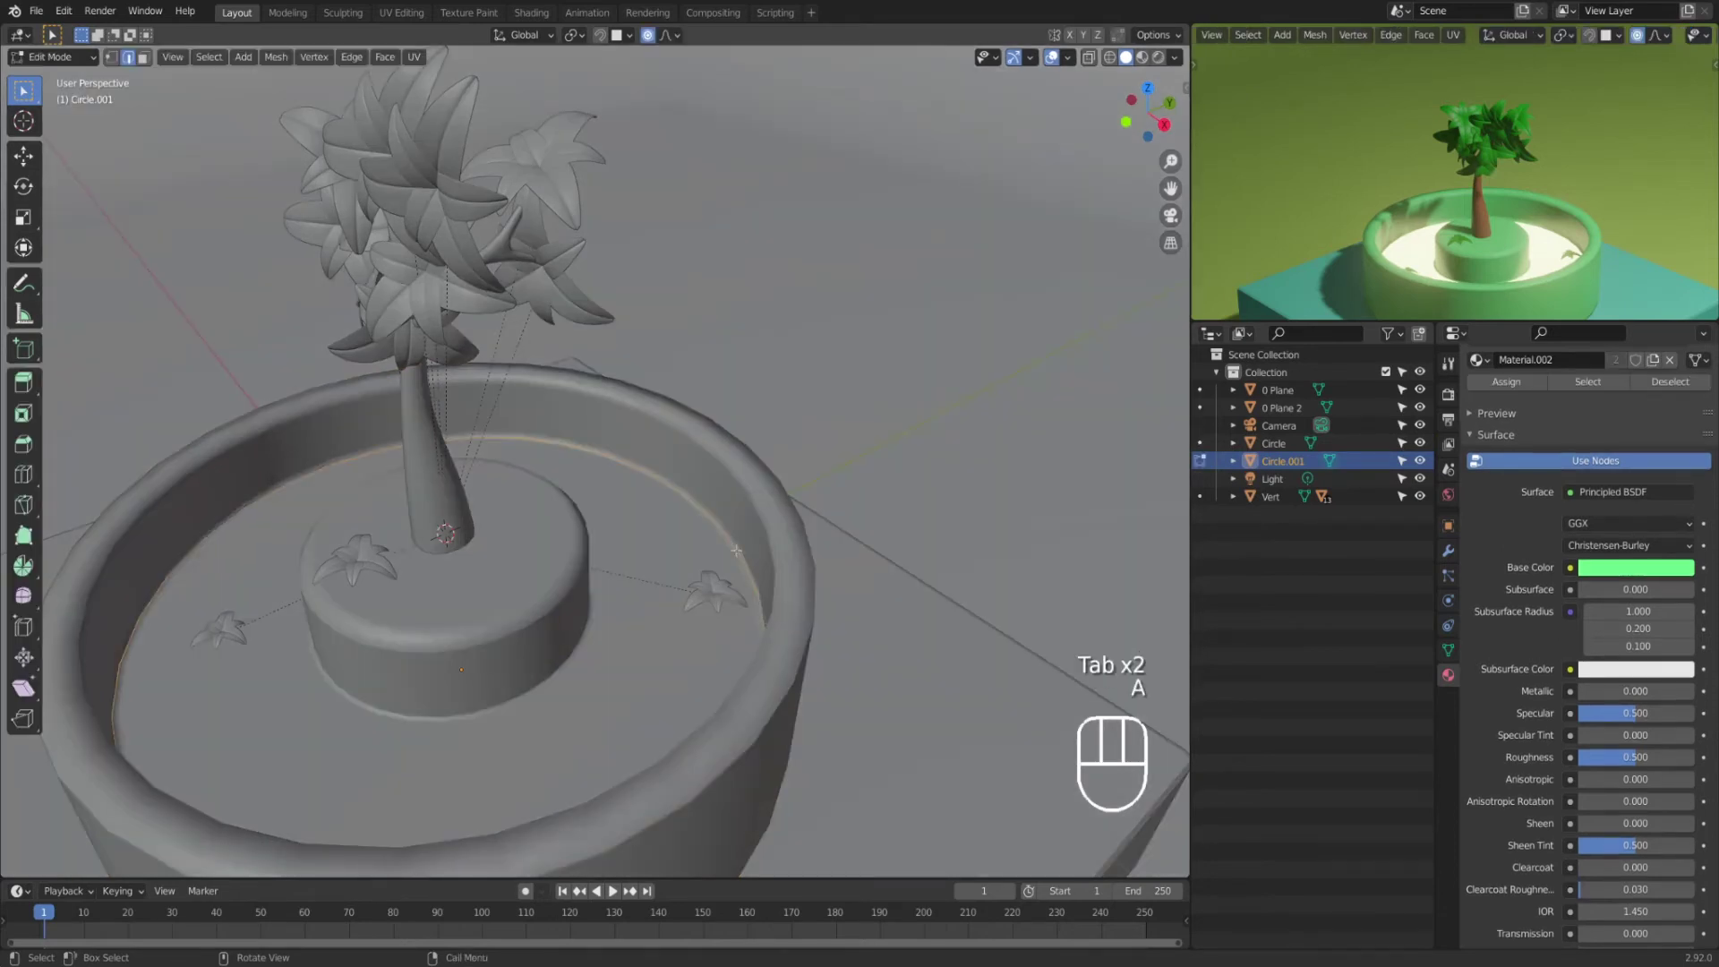
key("e")
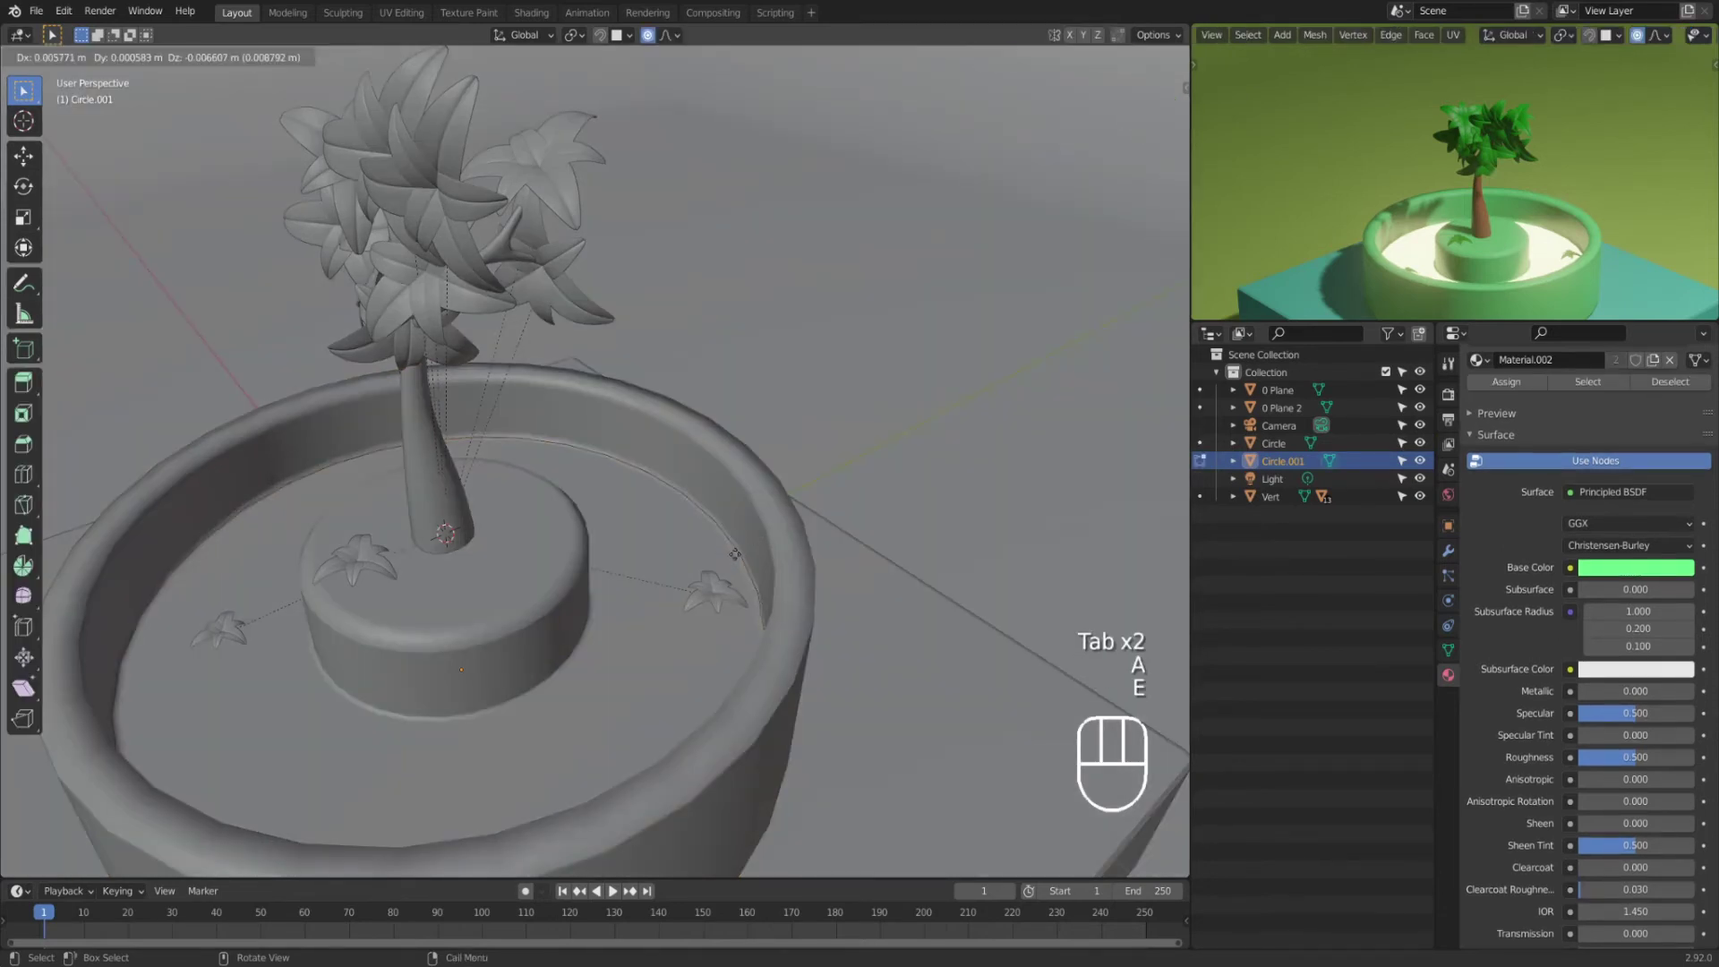
key("z")
left_click(708, 138)
key("KP_1")
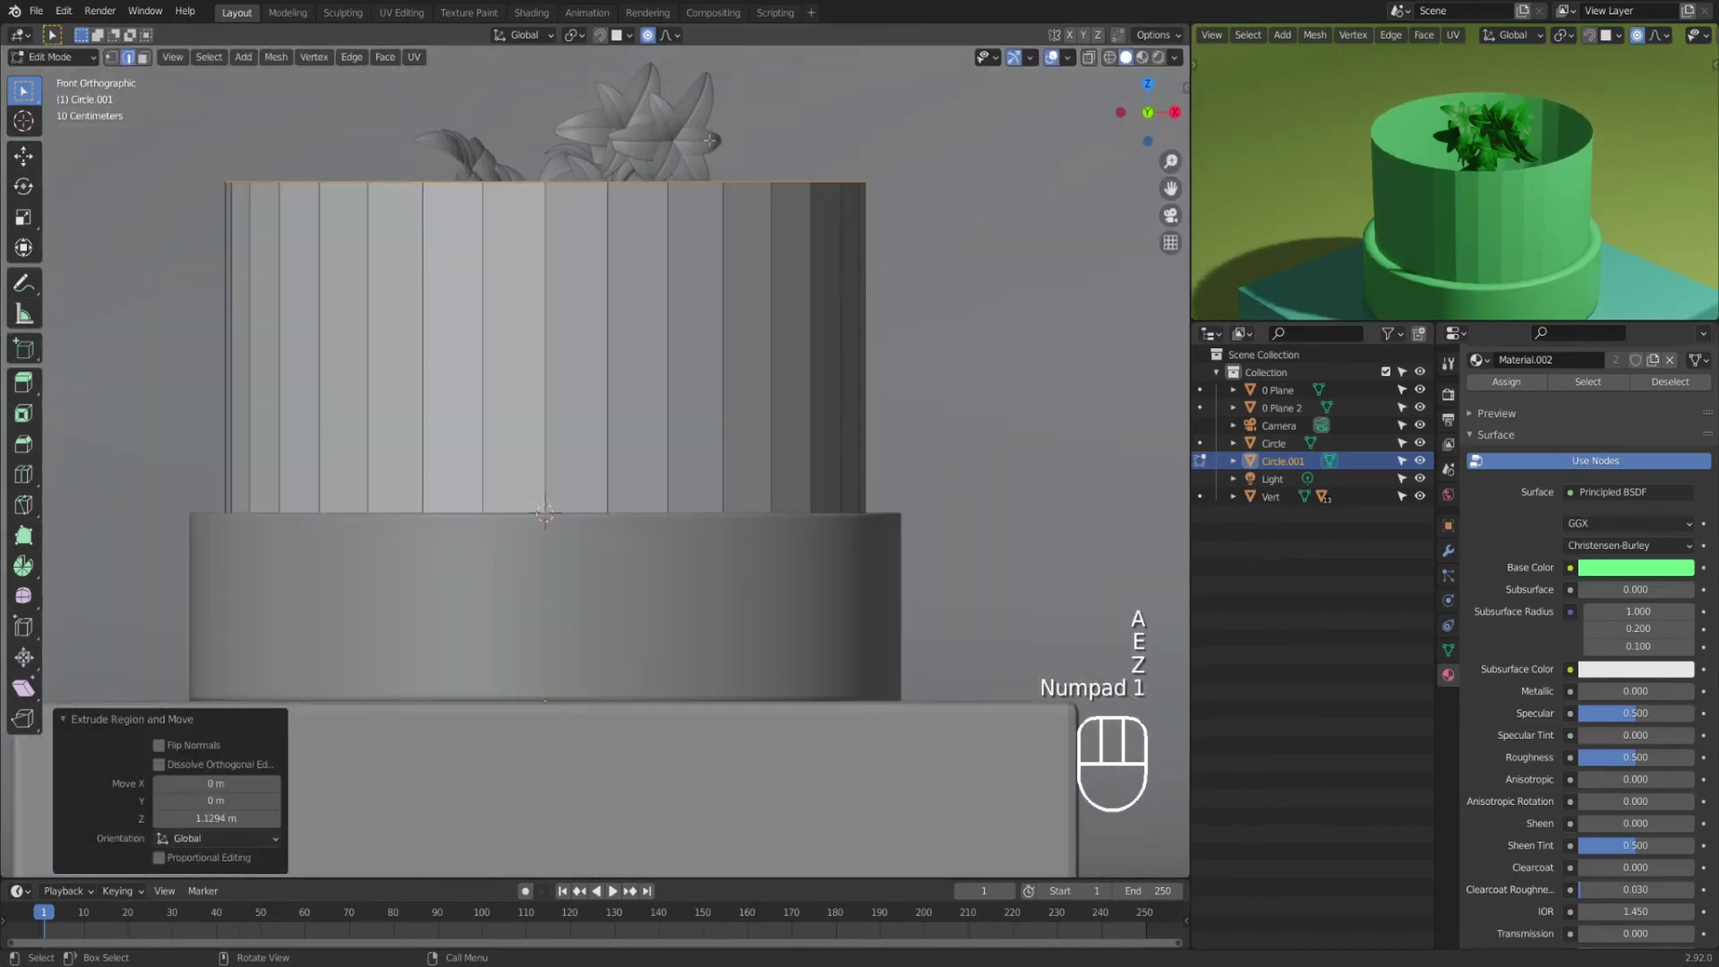
Step: In wireframe front view, set the cylinder wall's Z extrusion to 1.6 m so it encloses the tree
key("z")
middle_click_drag(445, 483, 445, 723, "shift")
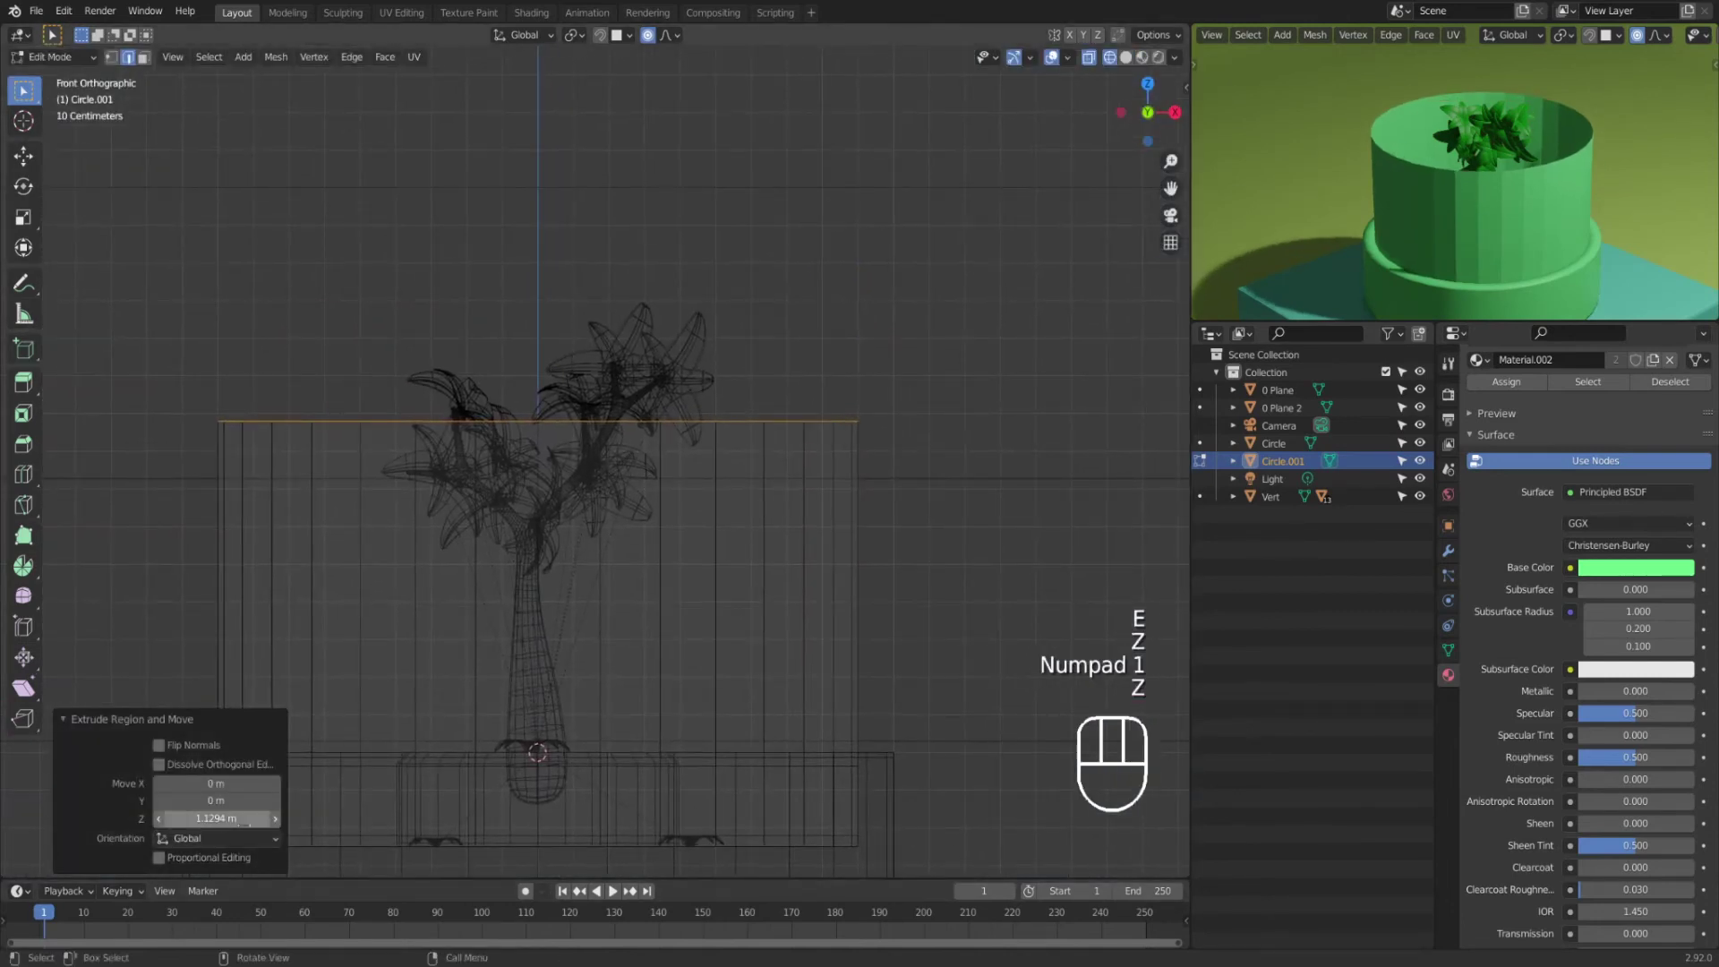
left_click(216, 819)
type("2")
key("Return")
left_click_drag(262, 818, 247, 817)
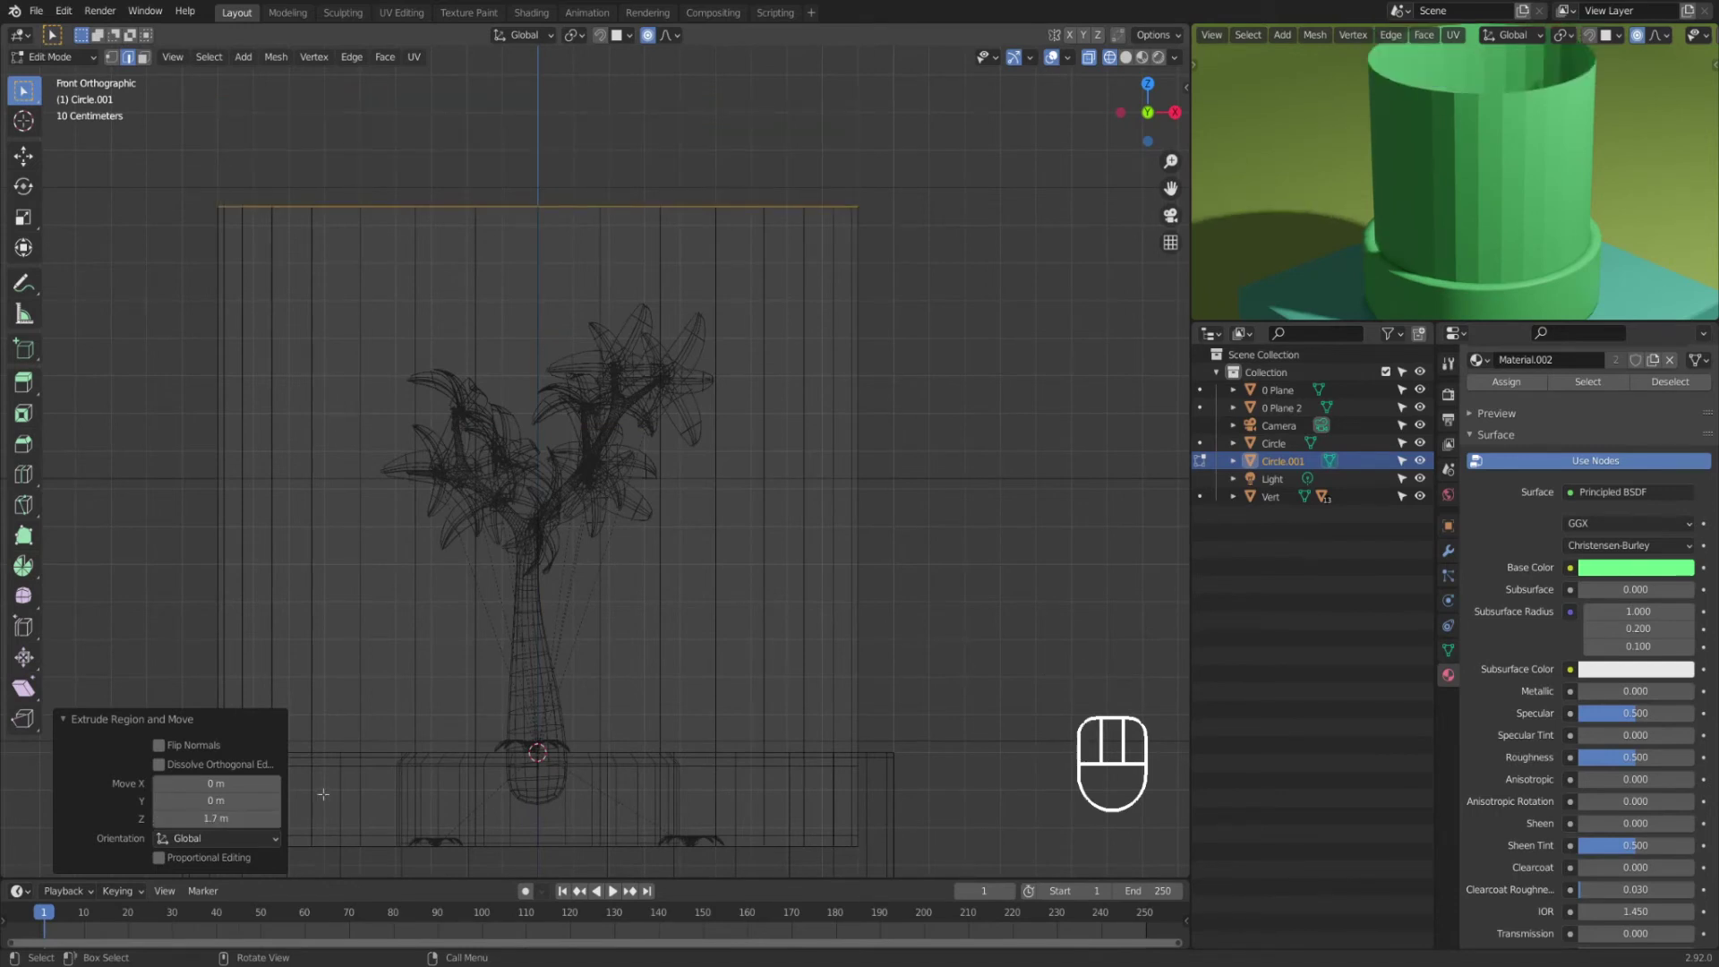
left_click(246, 818)
type("1.6")
key("Return")
Step: Fill the cylinder's open top with a face and bevel its rim by about 0.35 m with 4 segments
middle_click_drag(790, 675, 778, 629)
key("f")
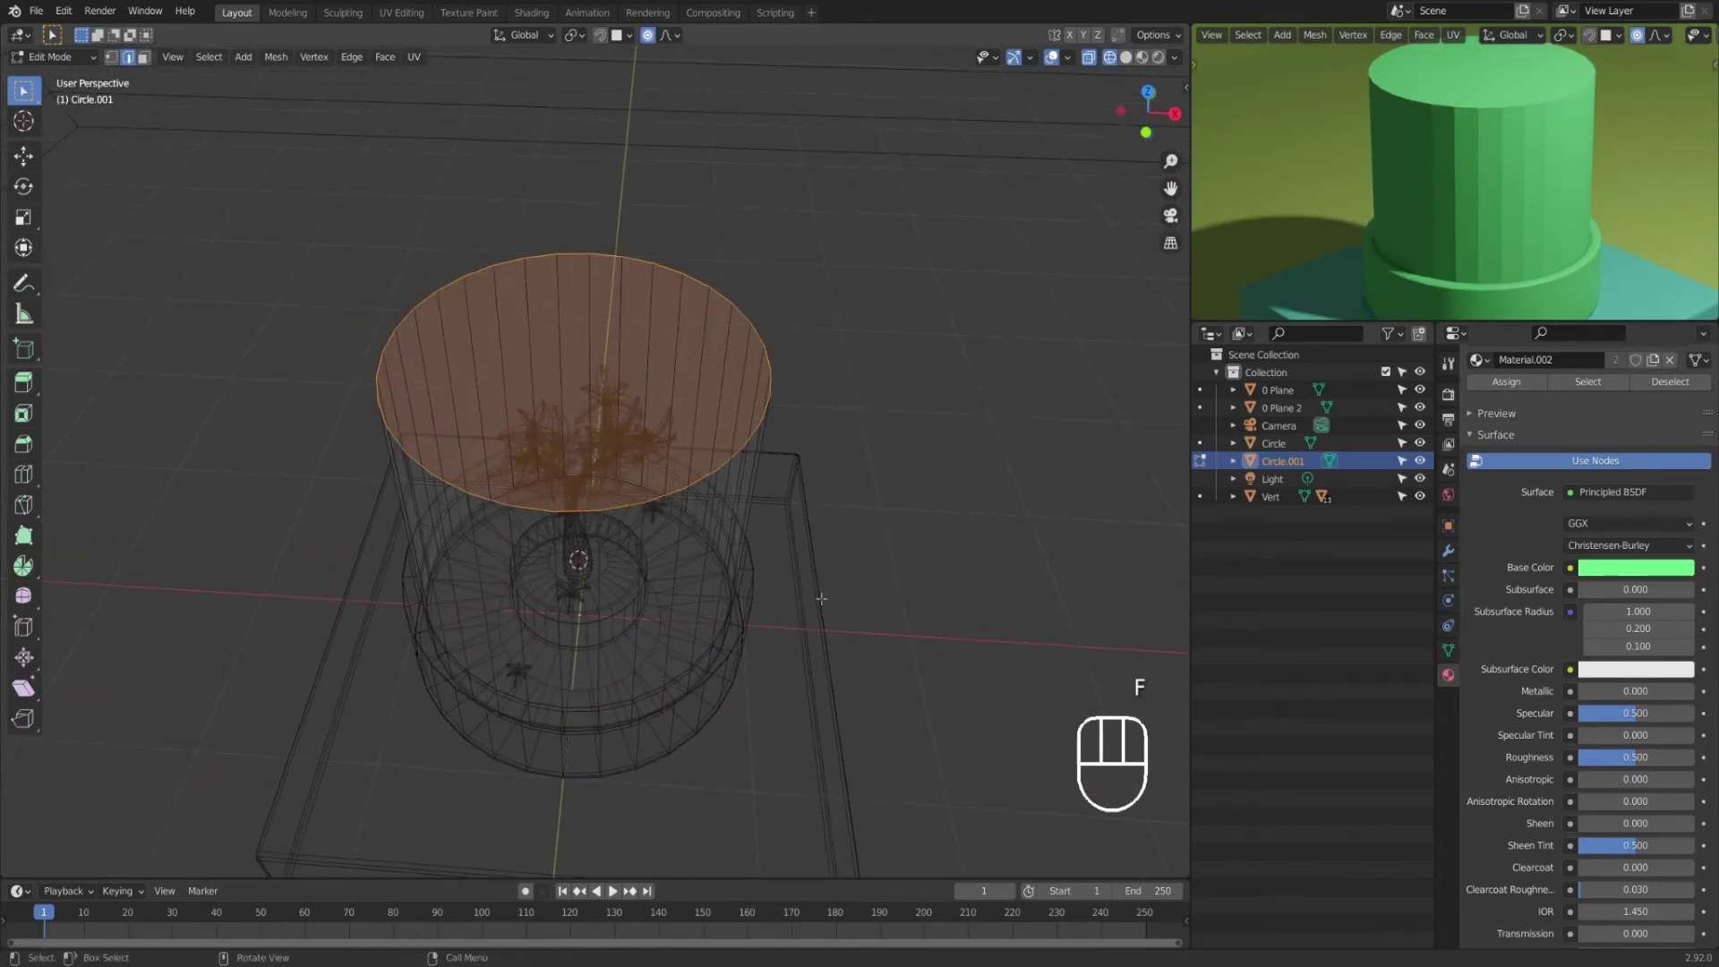
key("ctrl+b")
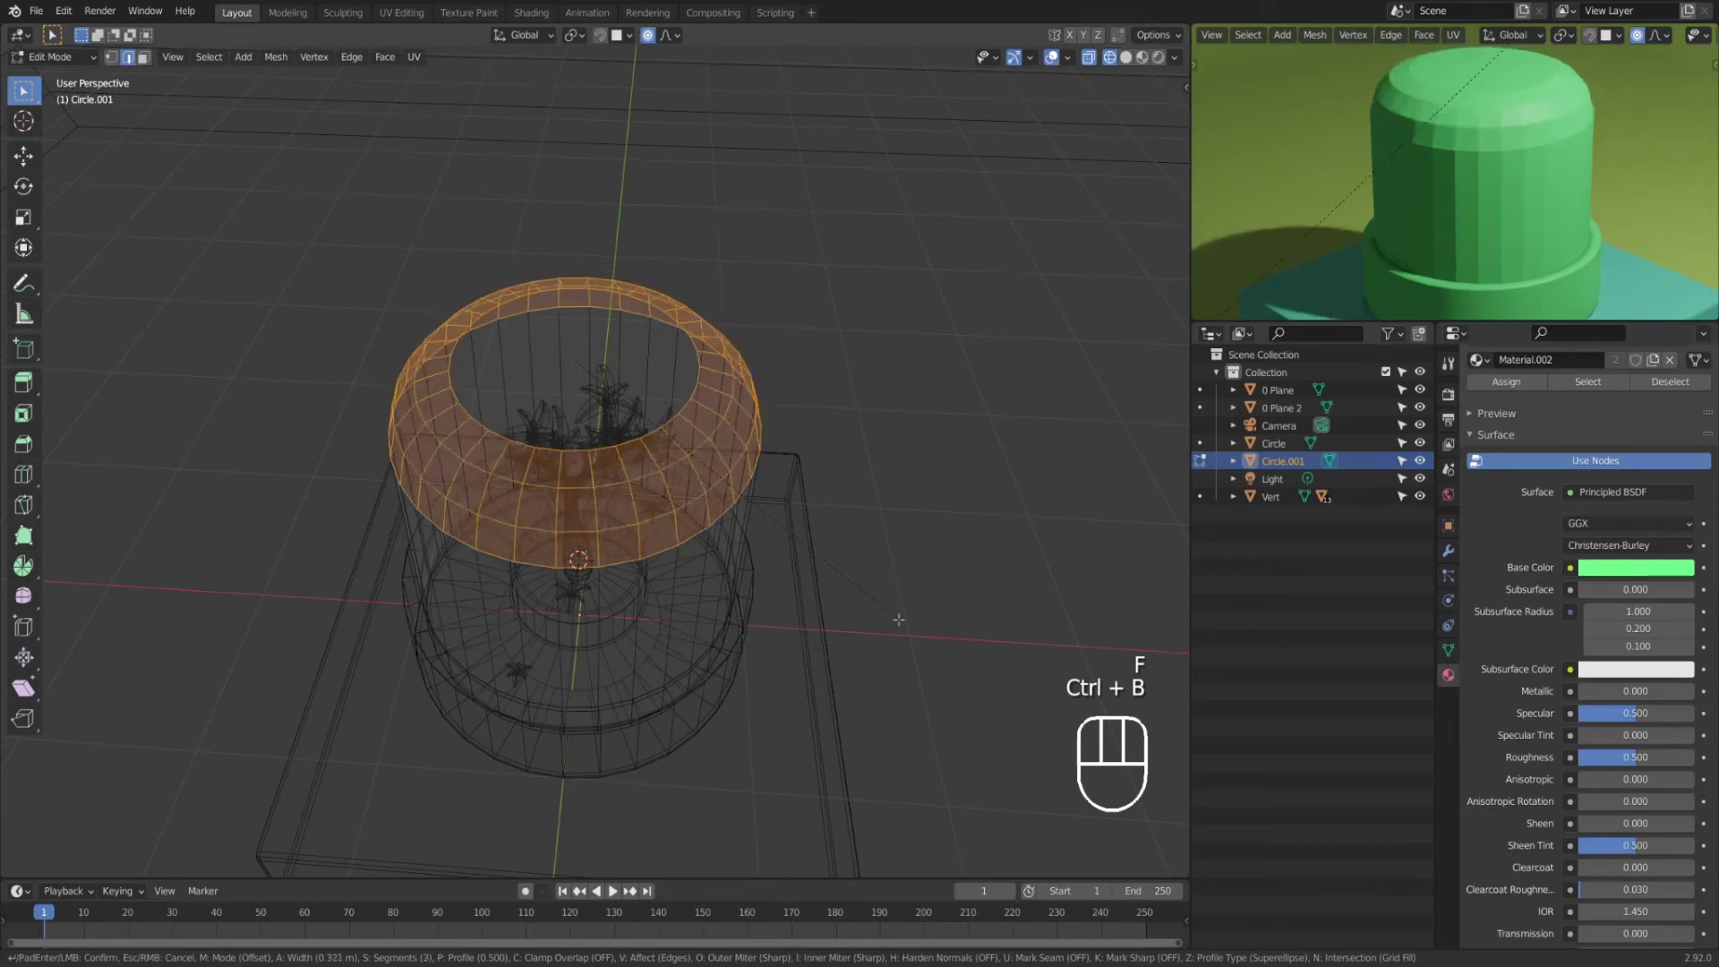
scroll(904, 619, "up", 2)
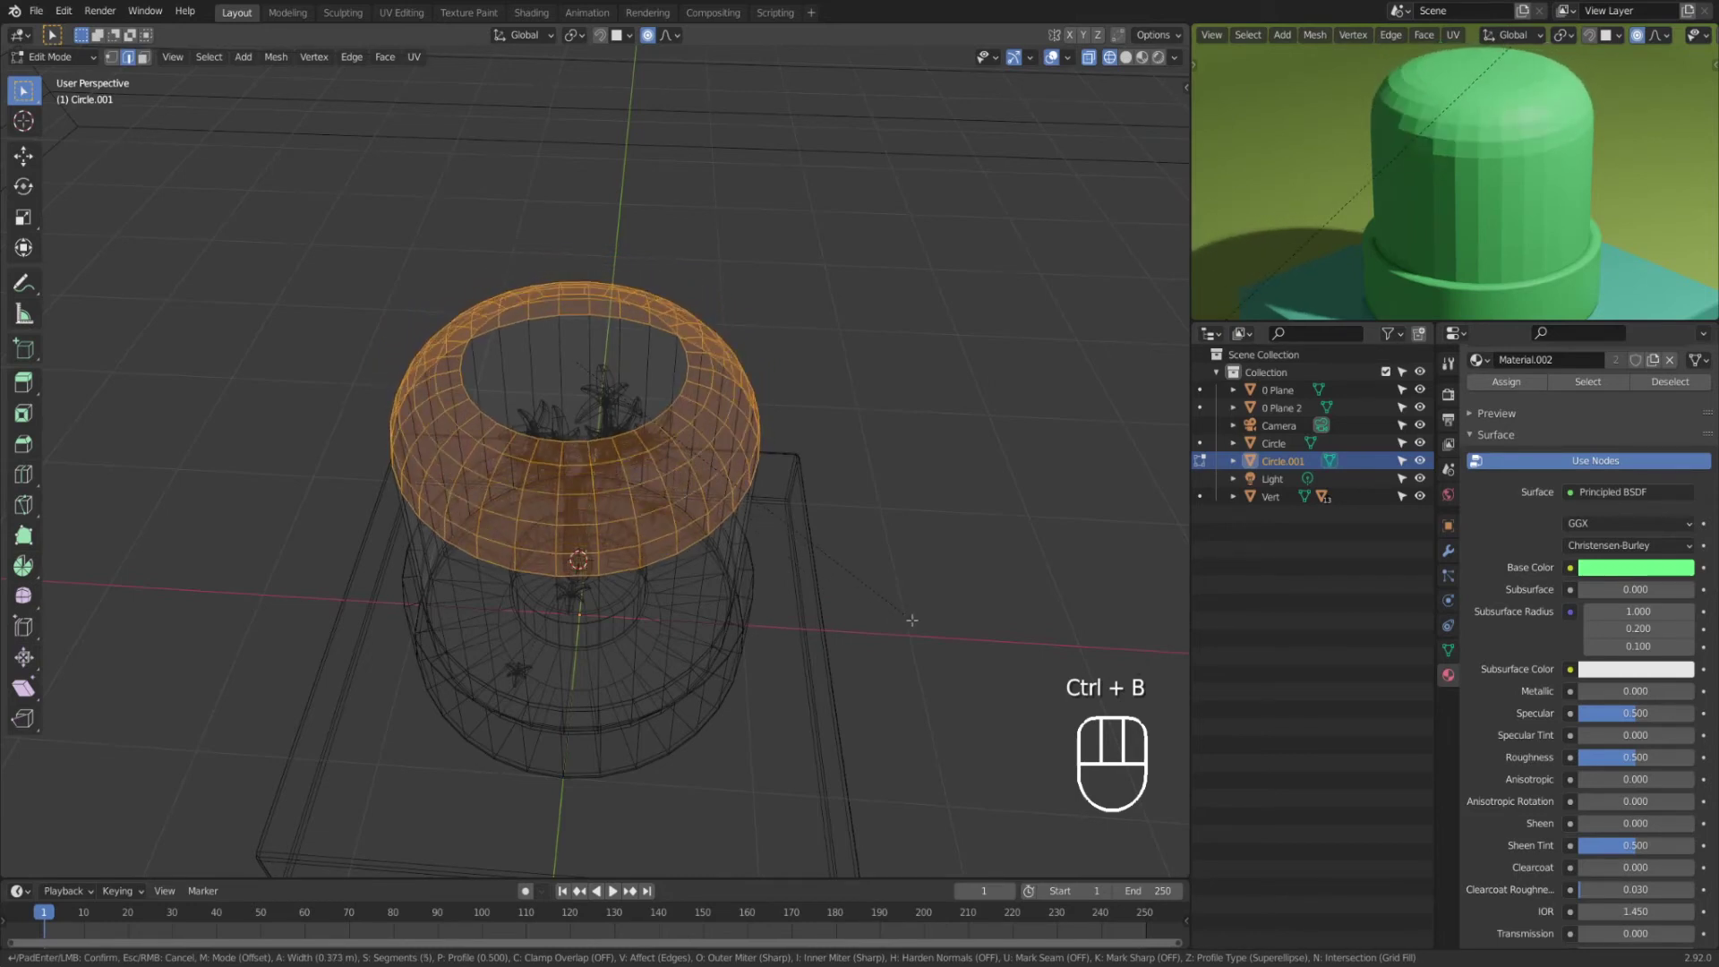
scroll(912, 620, "down", 1)
left_click(905, 625)
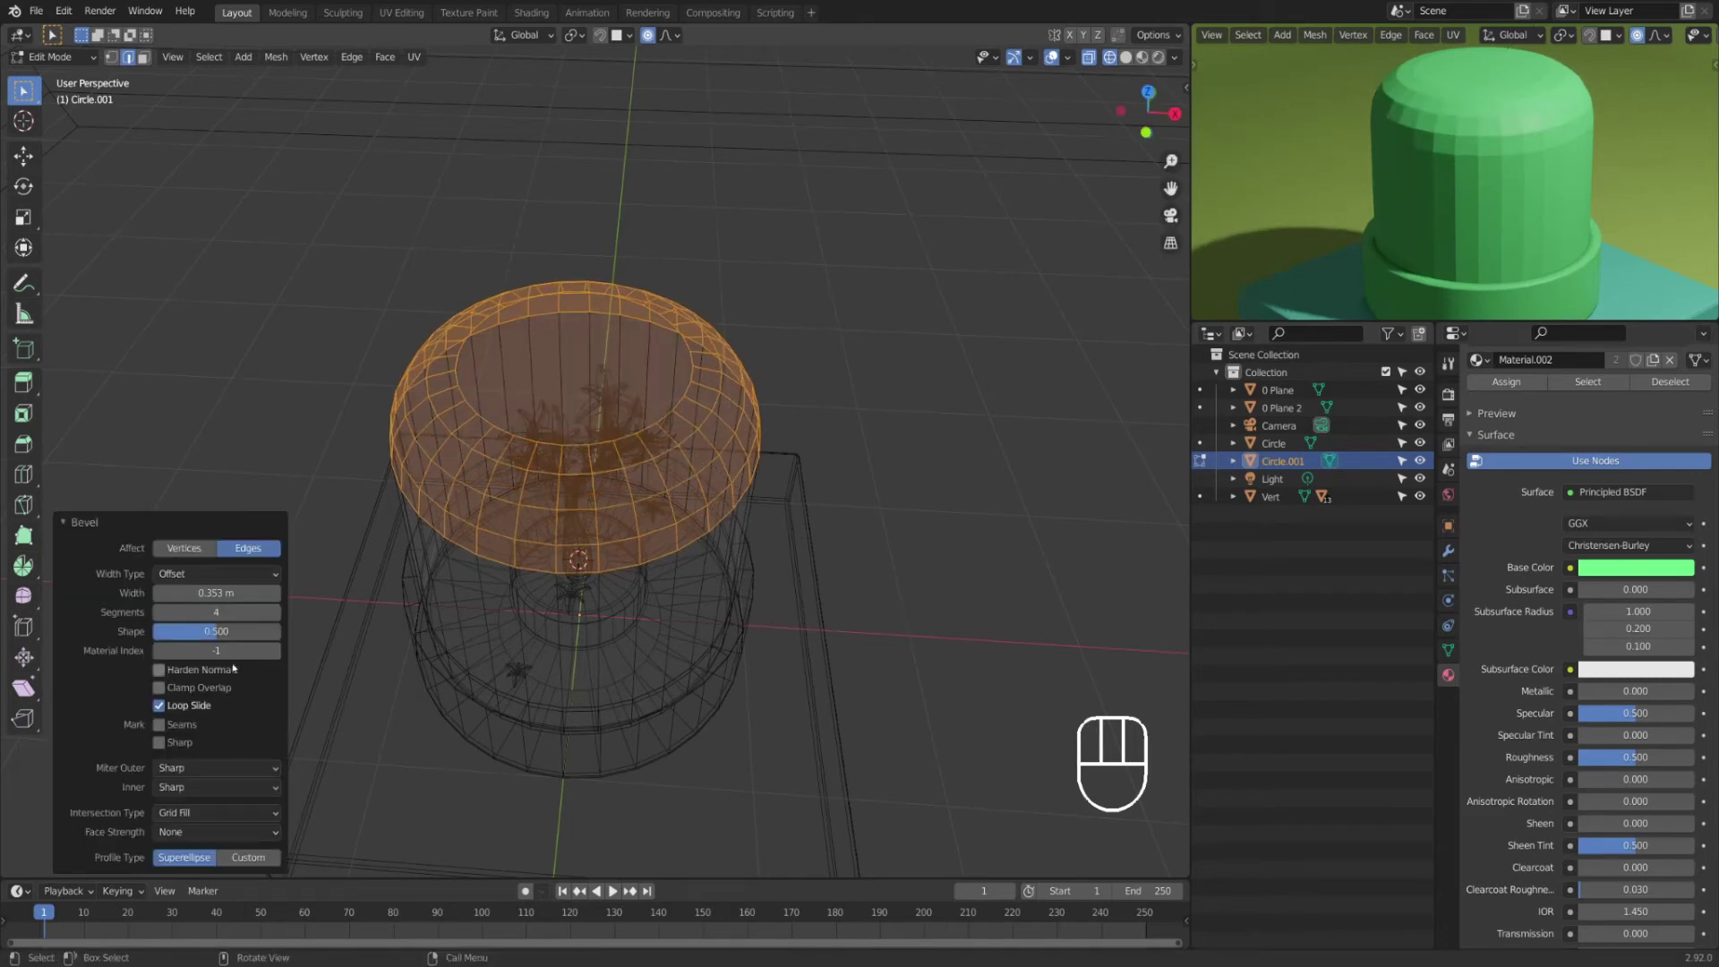
Step: Set the width of the top rim's bevel to exactly 0.35 m
left_click(233, 592)
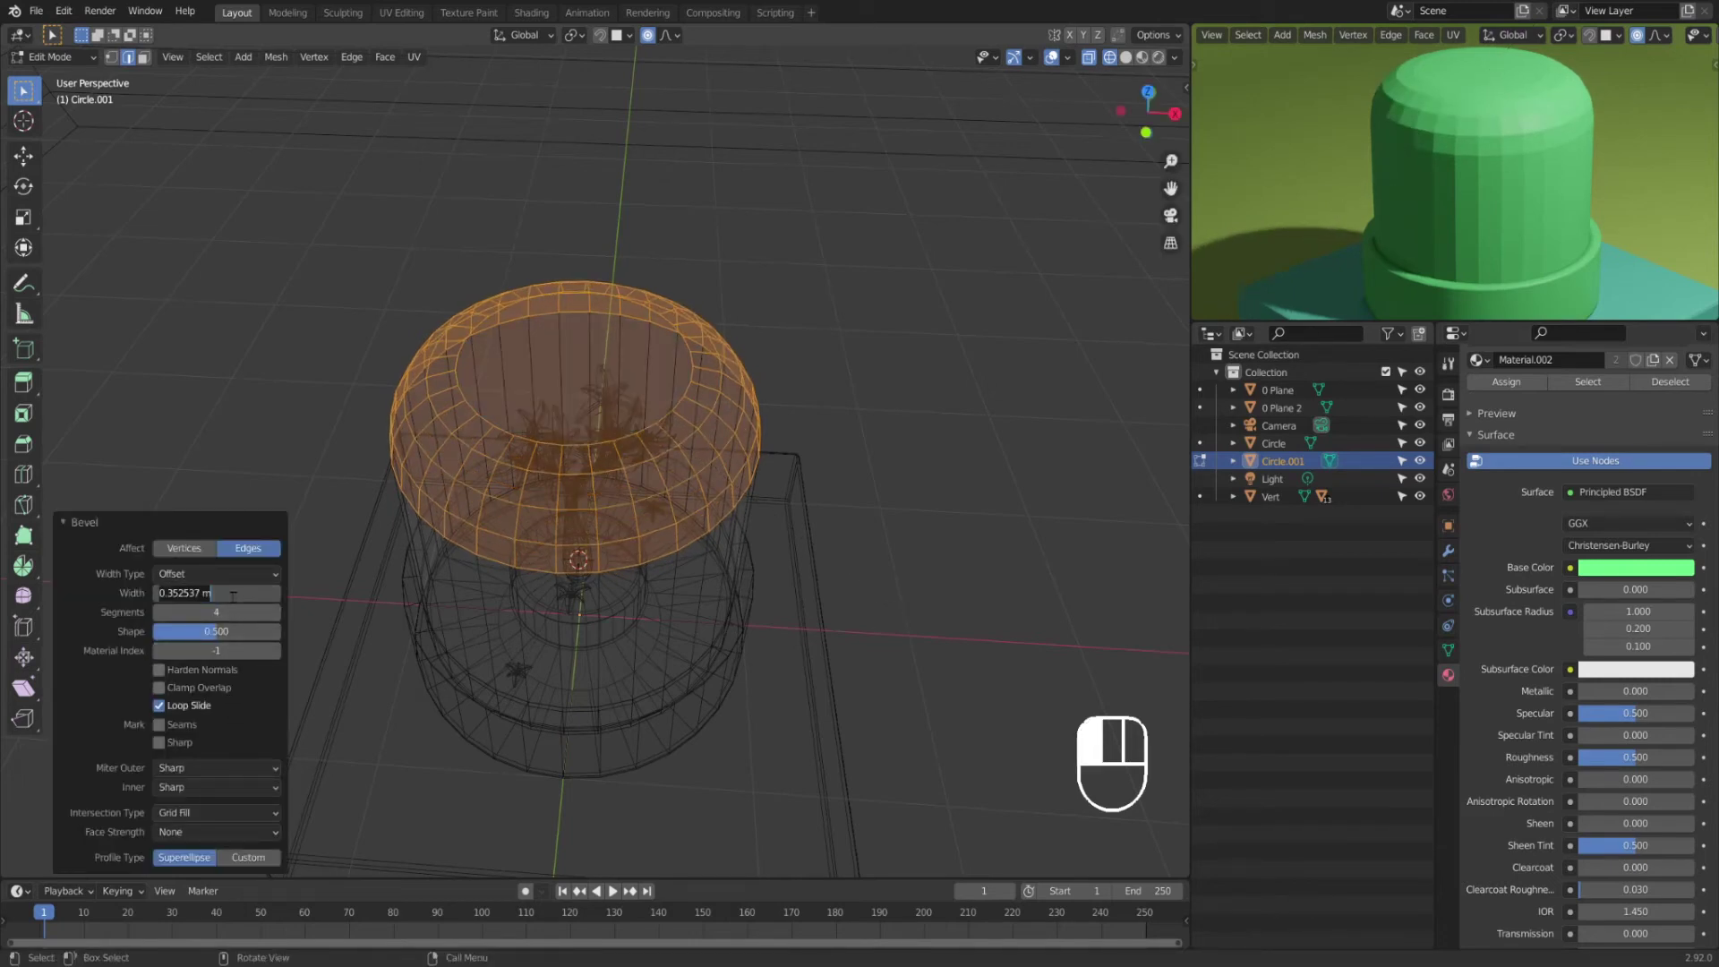
key("BackSpace")
key("BackSpace")
key("BackSpace")
key("BackSpace")
key("BackSpace")
key("BackSpace")
key("BackSpace")
key("BackSpace")
type("35")
key("Return")
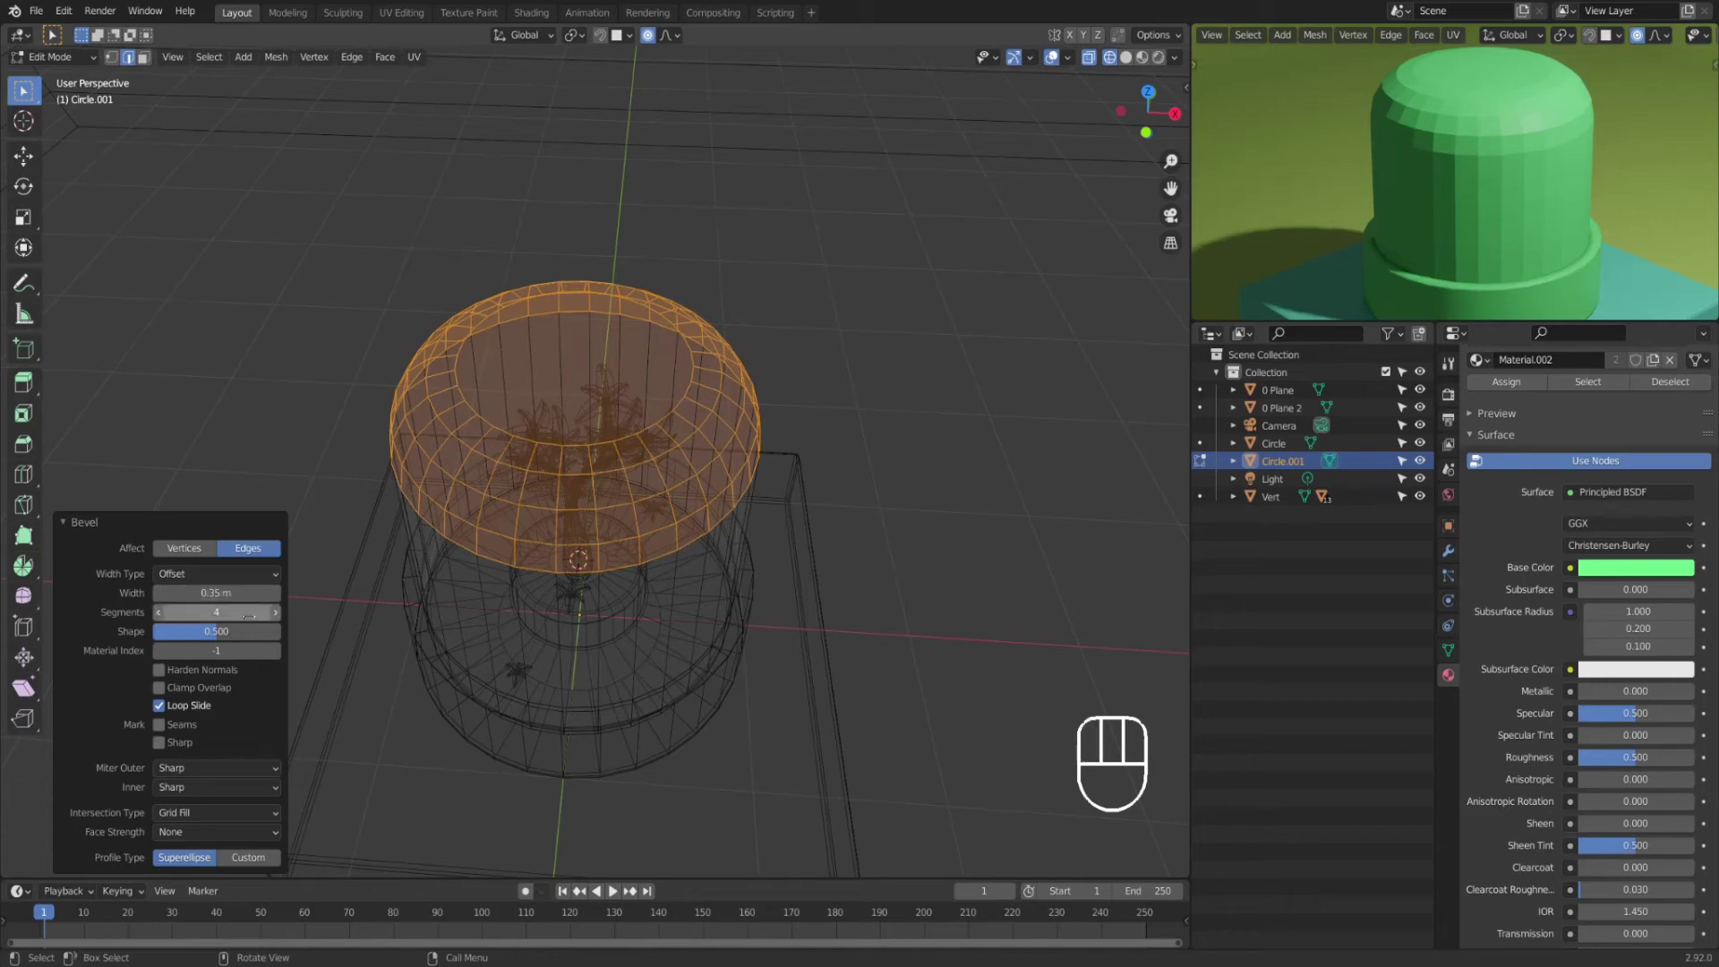
Step: Return to Object Mode with solid shading and show the dome with its base
key("Tab")
key("z")
scroll(828, 644, "down", 3)
middle_click_drag(828, 644, 717, 559)
left_click_drag(884, 588, 851, 598)
middle_click_drag(757, 629, 537, 631, "shift")
middle_click_drag(537, 631, 640, 637)
Step: Isolate the dome in local view and shade it smooth
left_click(489, 514)
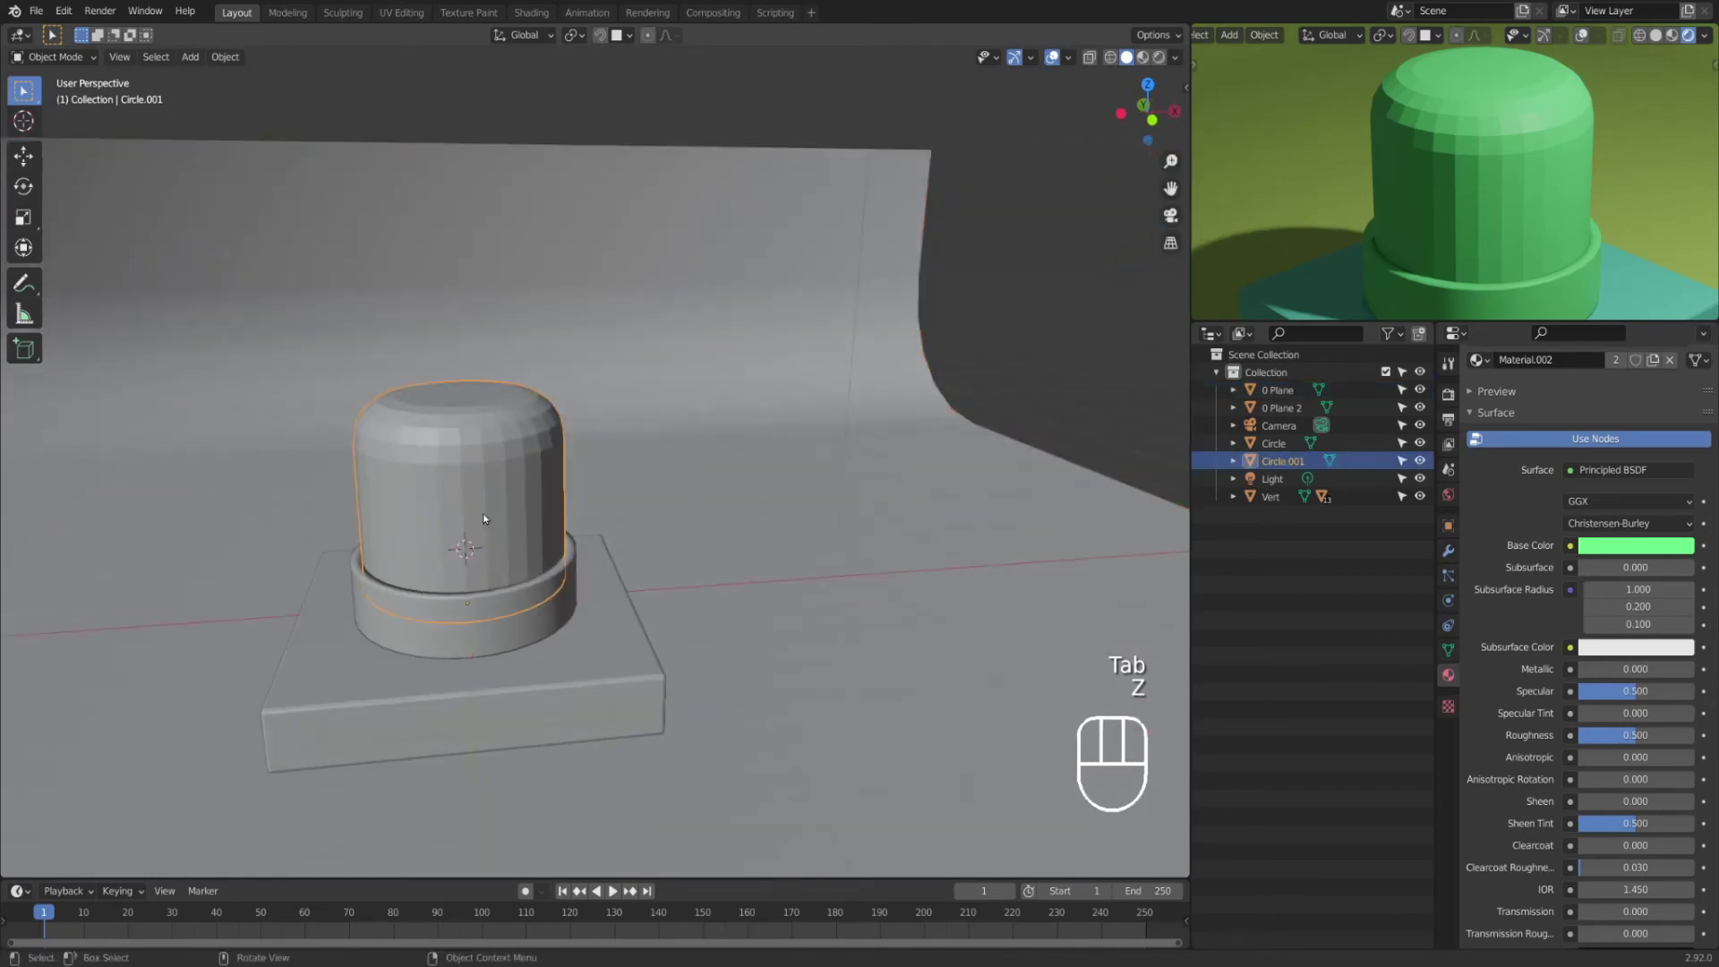
key("KP_Divide")
right_click(632, 485)
left_click(685, 484)
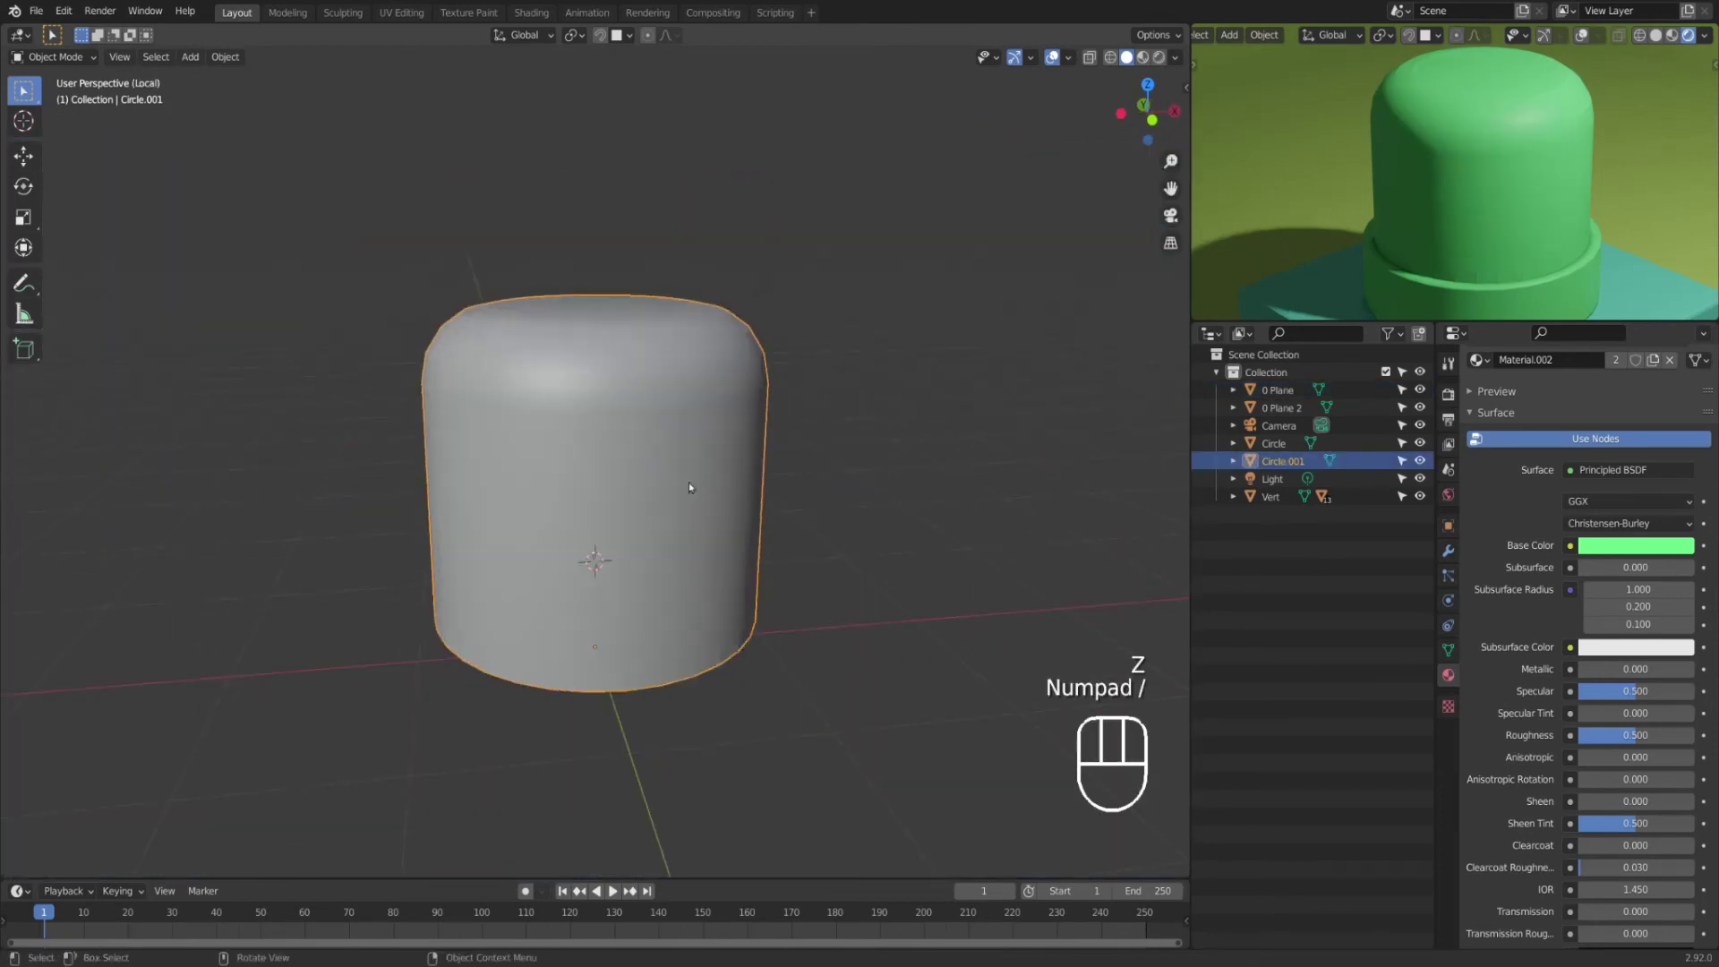
left_click(821, 510)
Step: Add a Solidify modifier to the dome with a thickness of 0.05 m
mouse_move(820, 510)
middle_mouse_down()
mouse_move(814, 376)
mouse_move(837, 521)
middle_mouse_up()
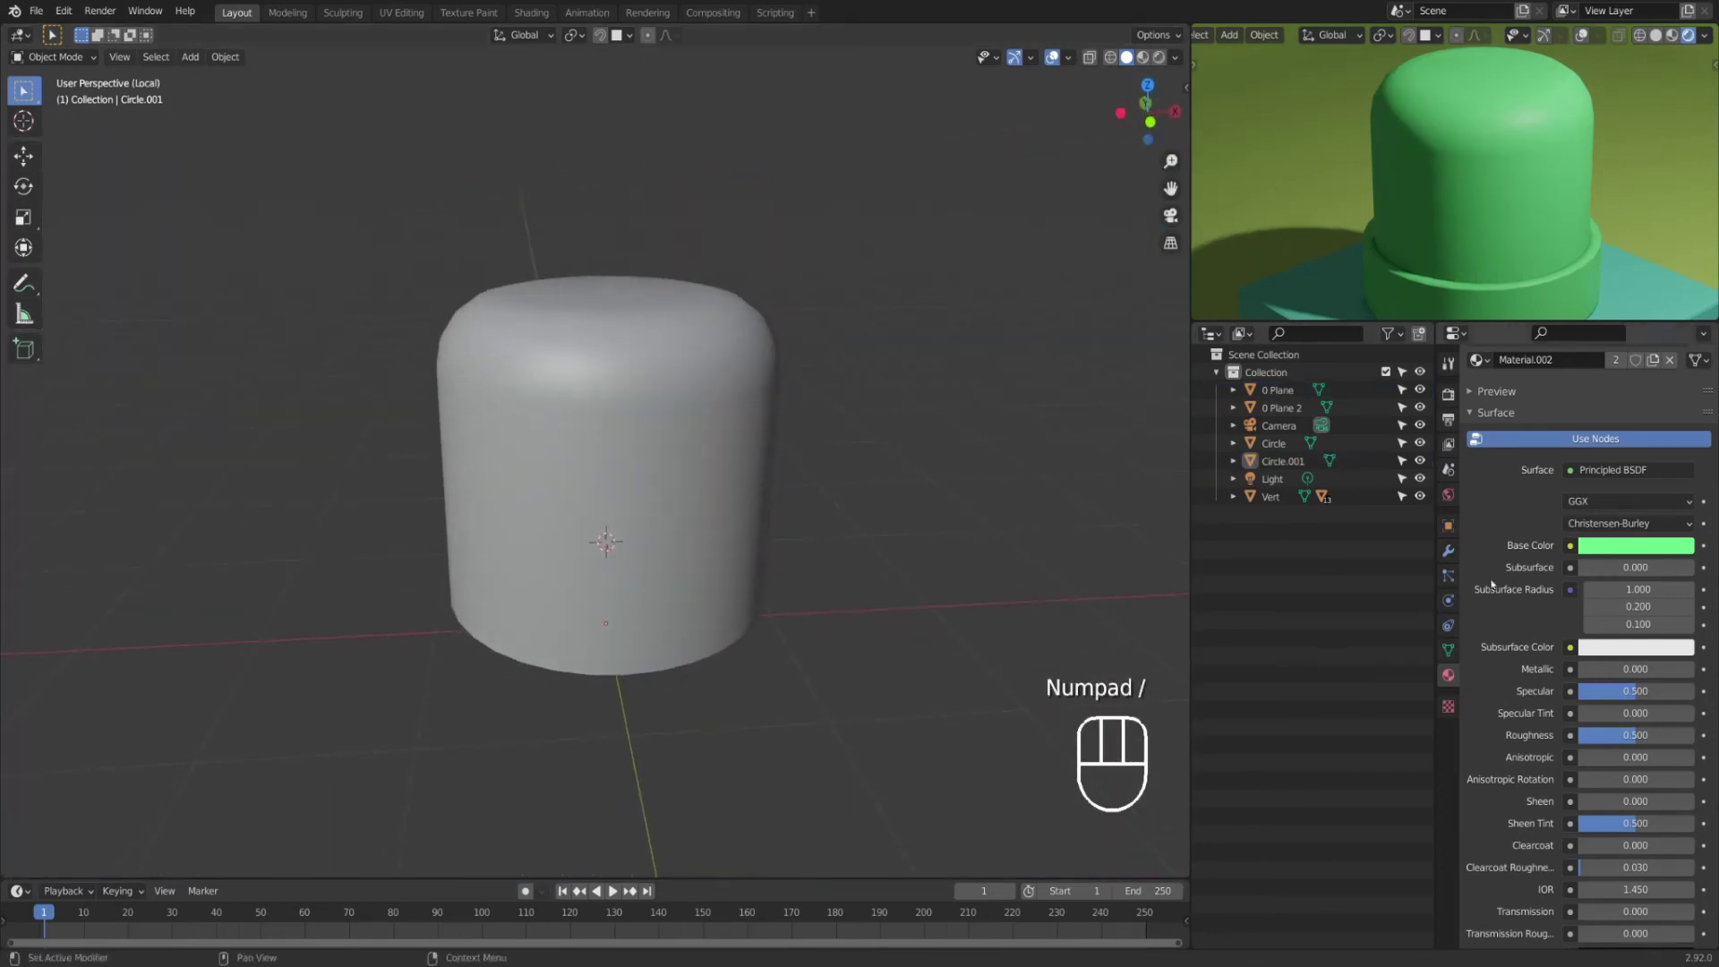
left_click(1449, 551)
left_click(1526, 391)
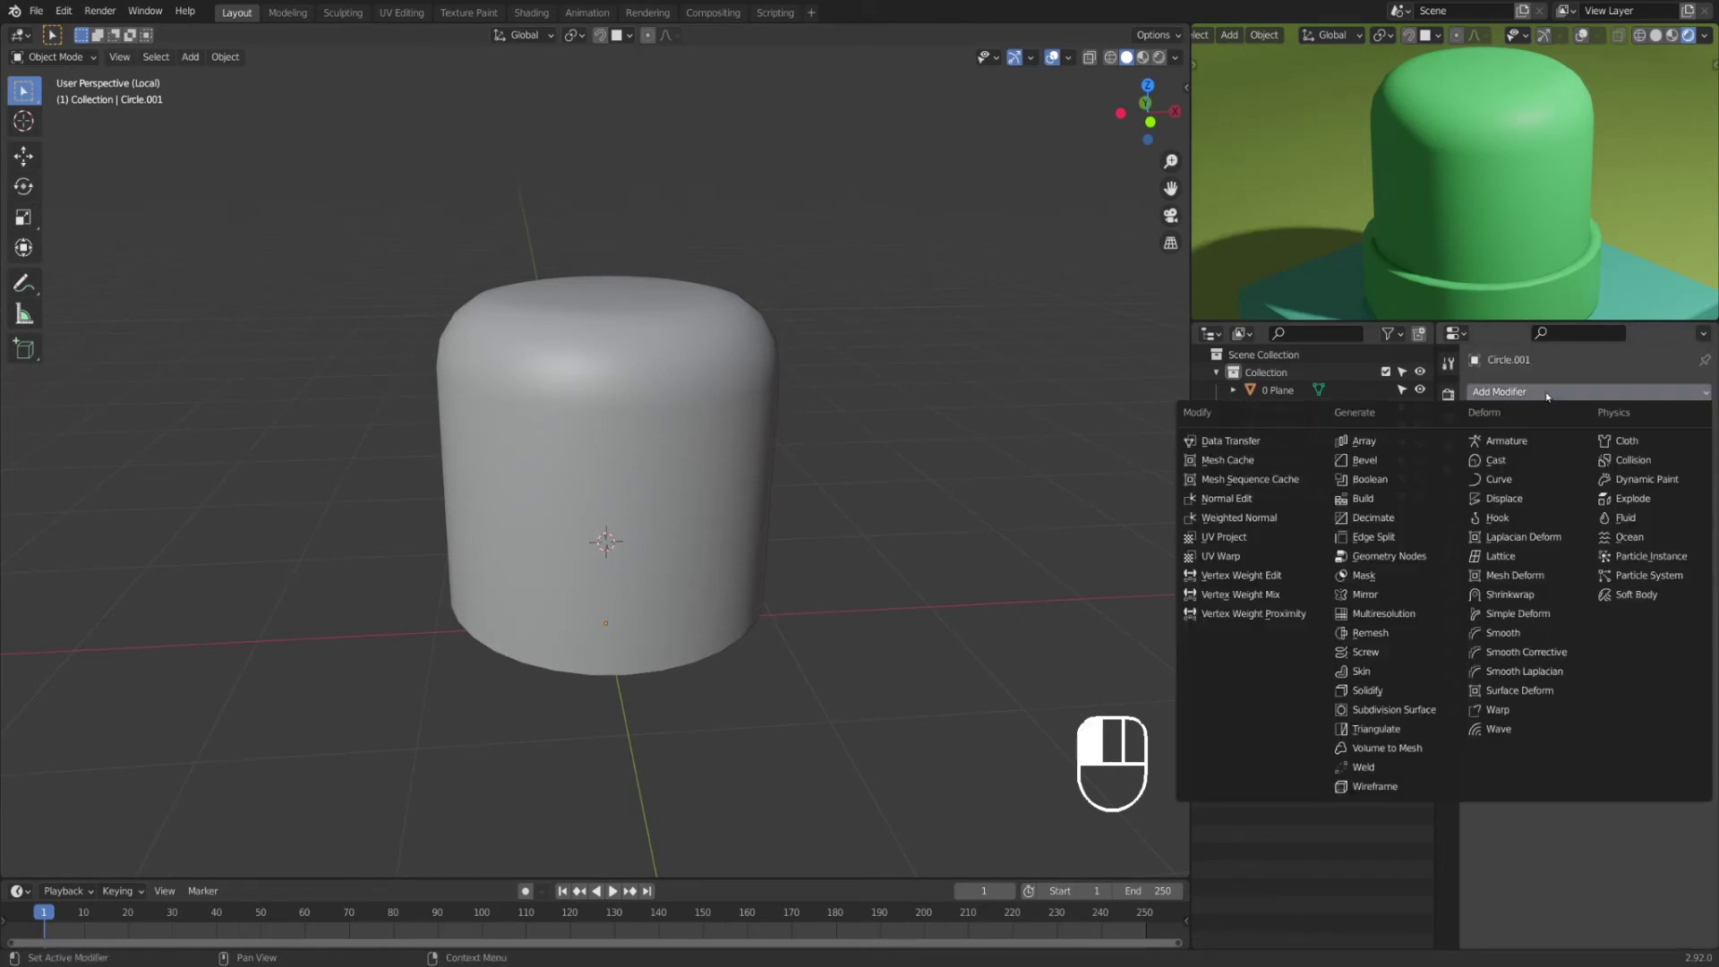
left_click(1369, 690)
middle_click_drag(904, 627, 931, 488)
left_click(1605, 471)
type("0.1")
key("Return")
left_click(1605, 471)
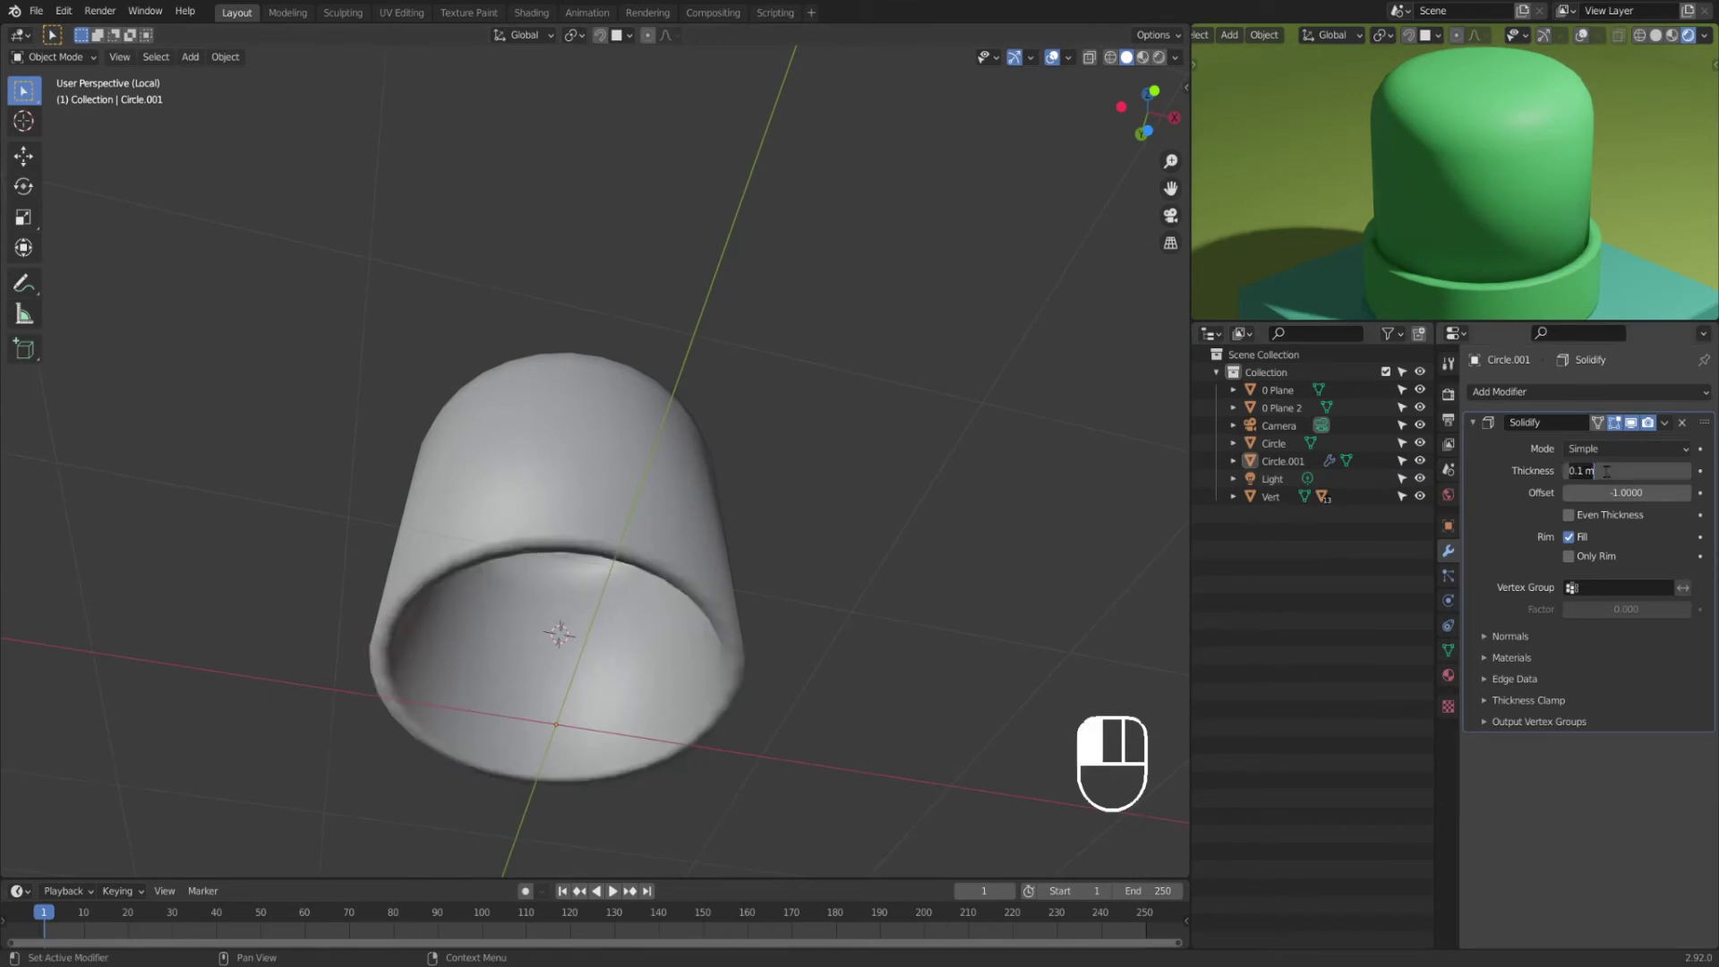
type("0.05")
key("Return")
Step: Examine the dome's smooth shading against its mesh edges by alternating between Edit Mode and Object Mode
middle_click_drag(1055, 798, 808, 619)
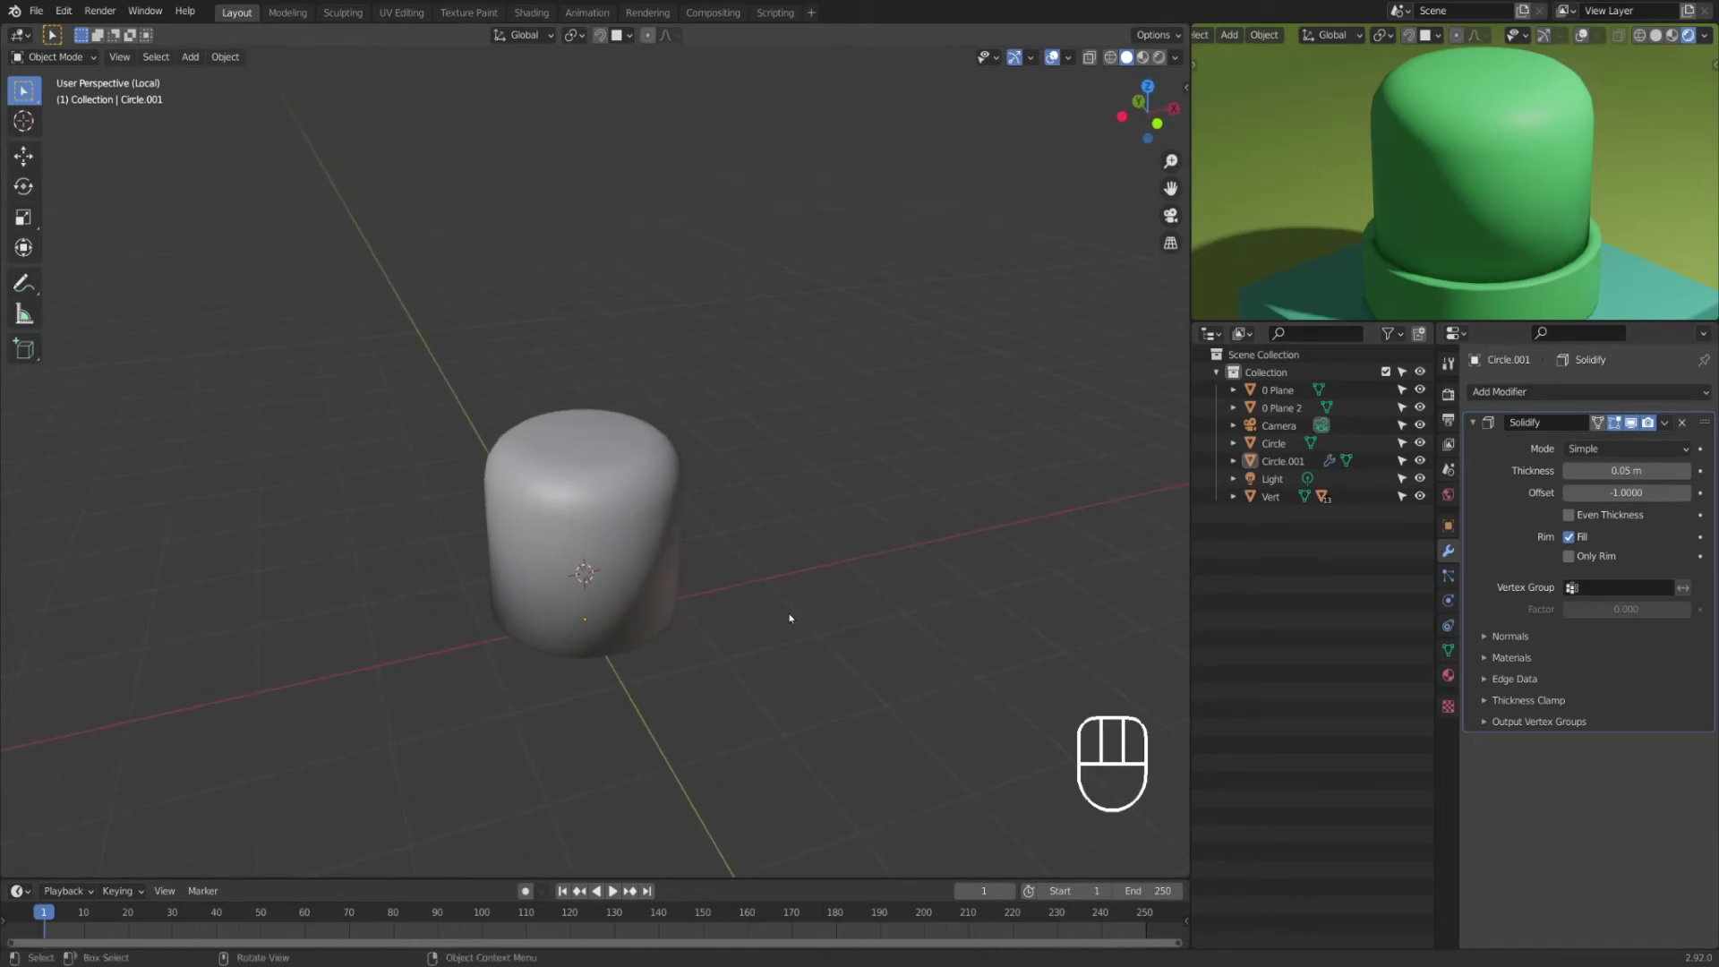
key("Tab")
scroll(707, 602, "up", 3)
middle_click_drag(752, 658, 752, 578, "shift")
key("Tab")
key("Tab")
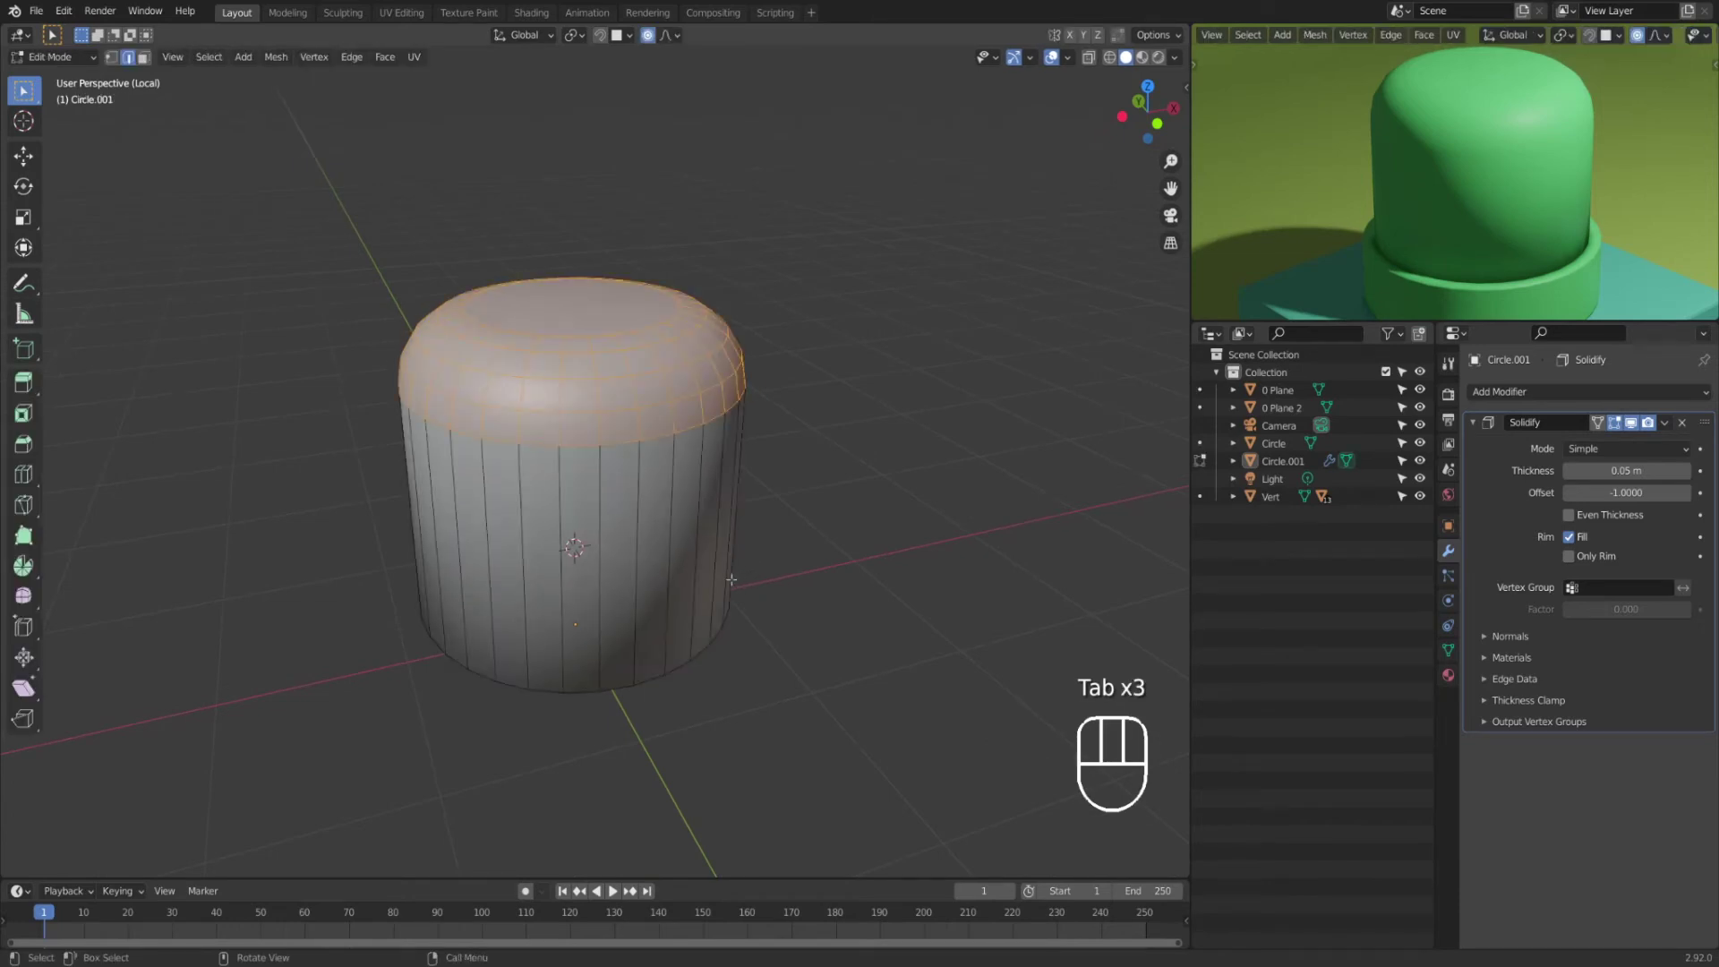
key("Tab")
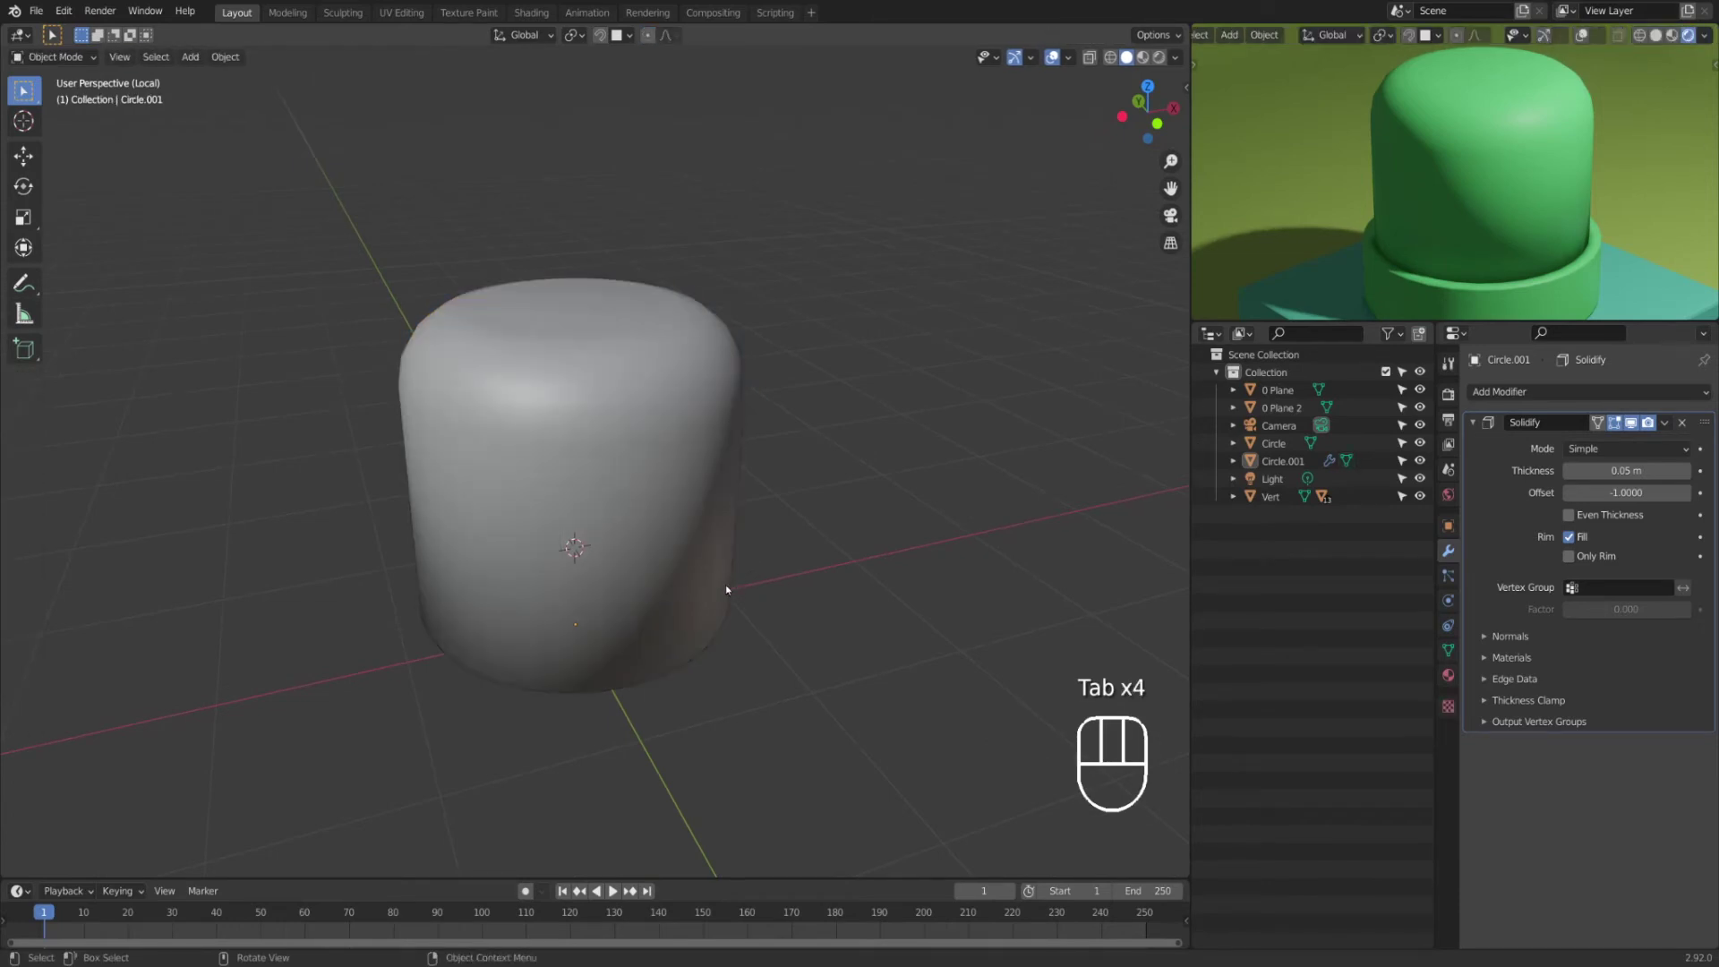
Step: Bevel the edge loop where the dome's rounded top meets the straight wall, with a width of 0.015 m and 2 segments
left_click(690, 593)
key("Tab")
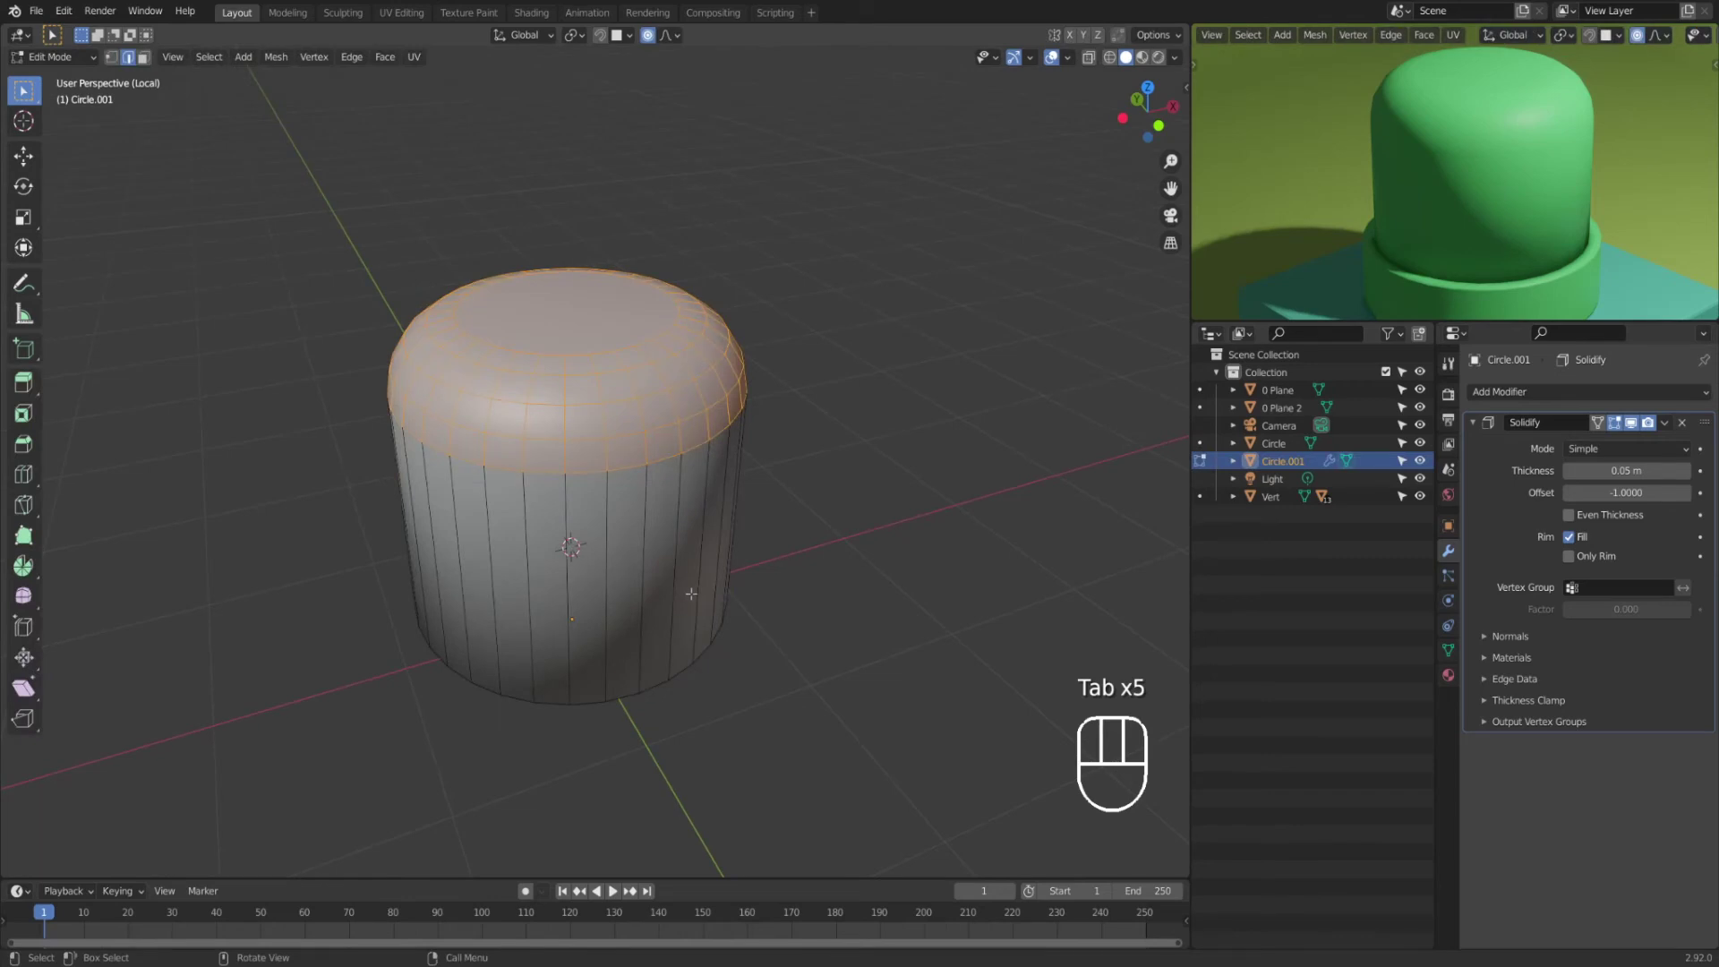
left_click(841, 555)
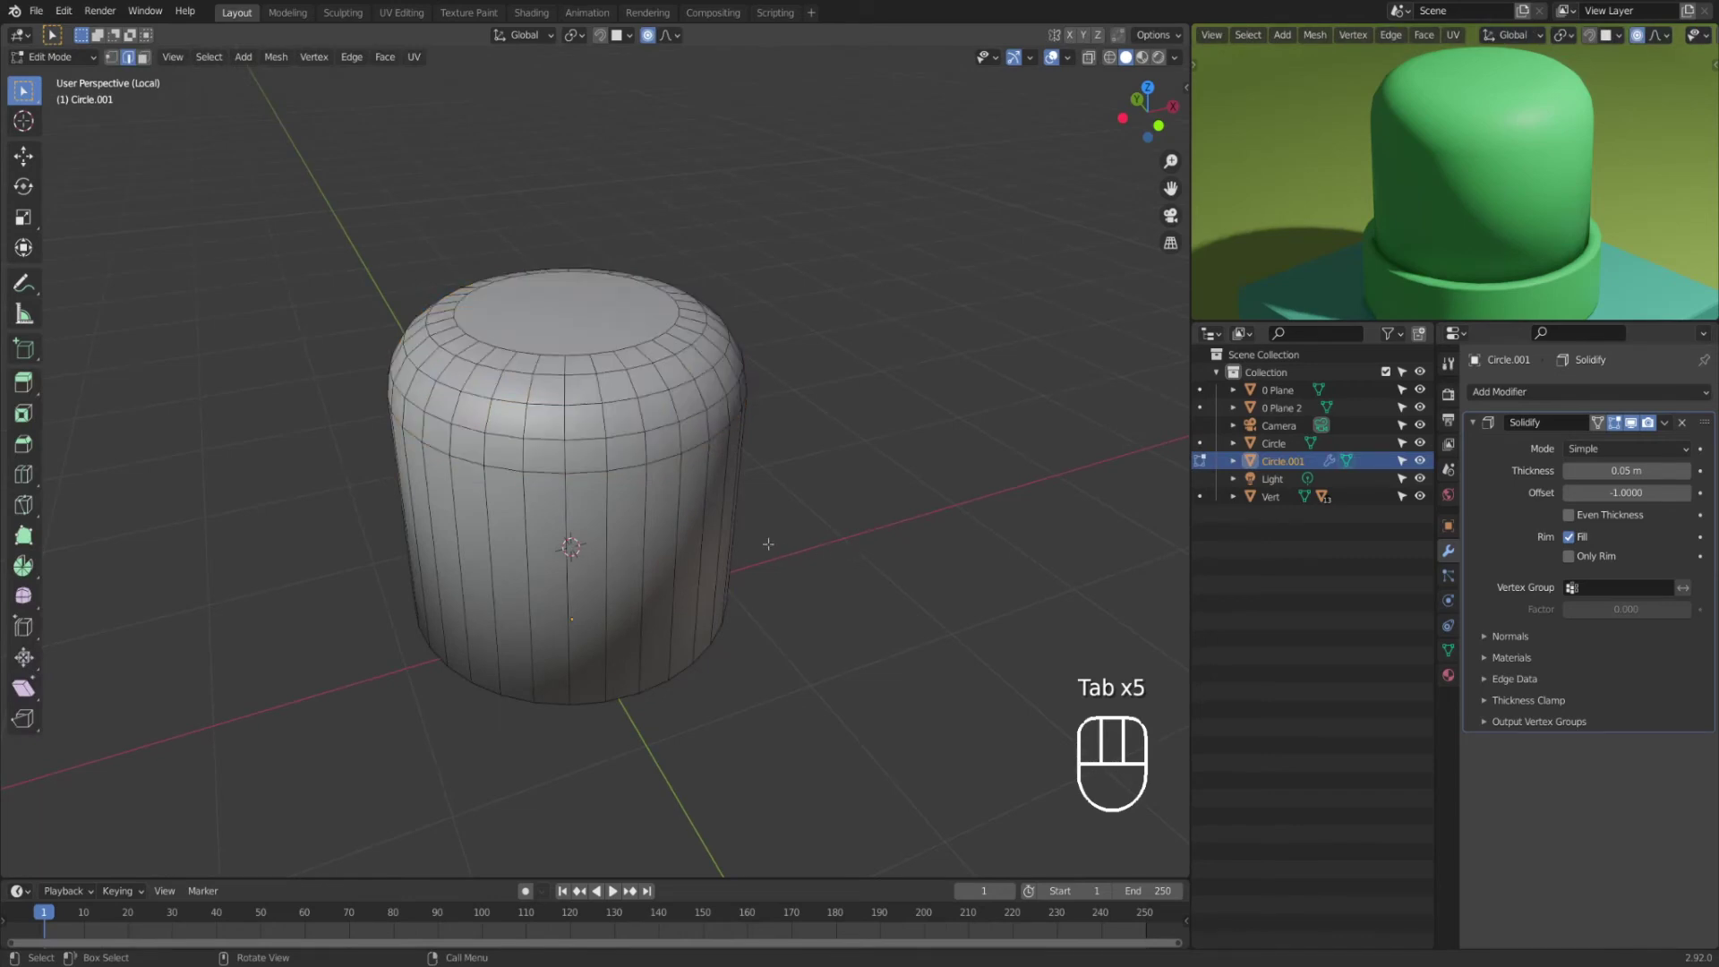
left_click(627, 464, "alt")
key("ctrl+b")
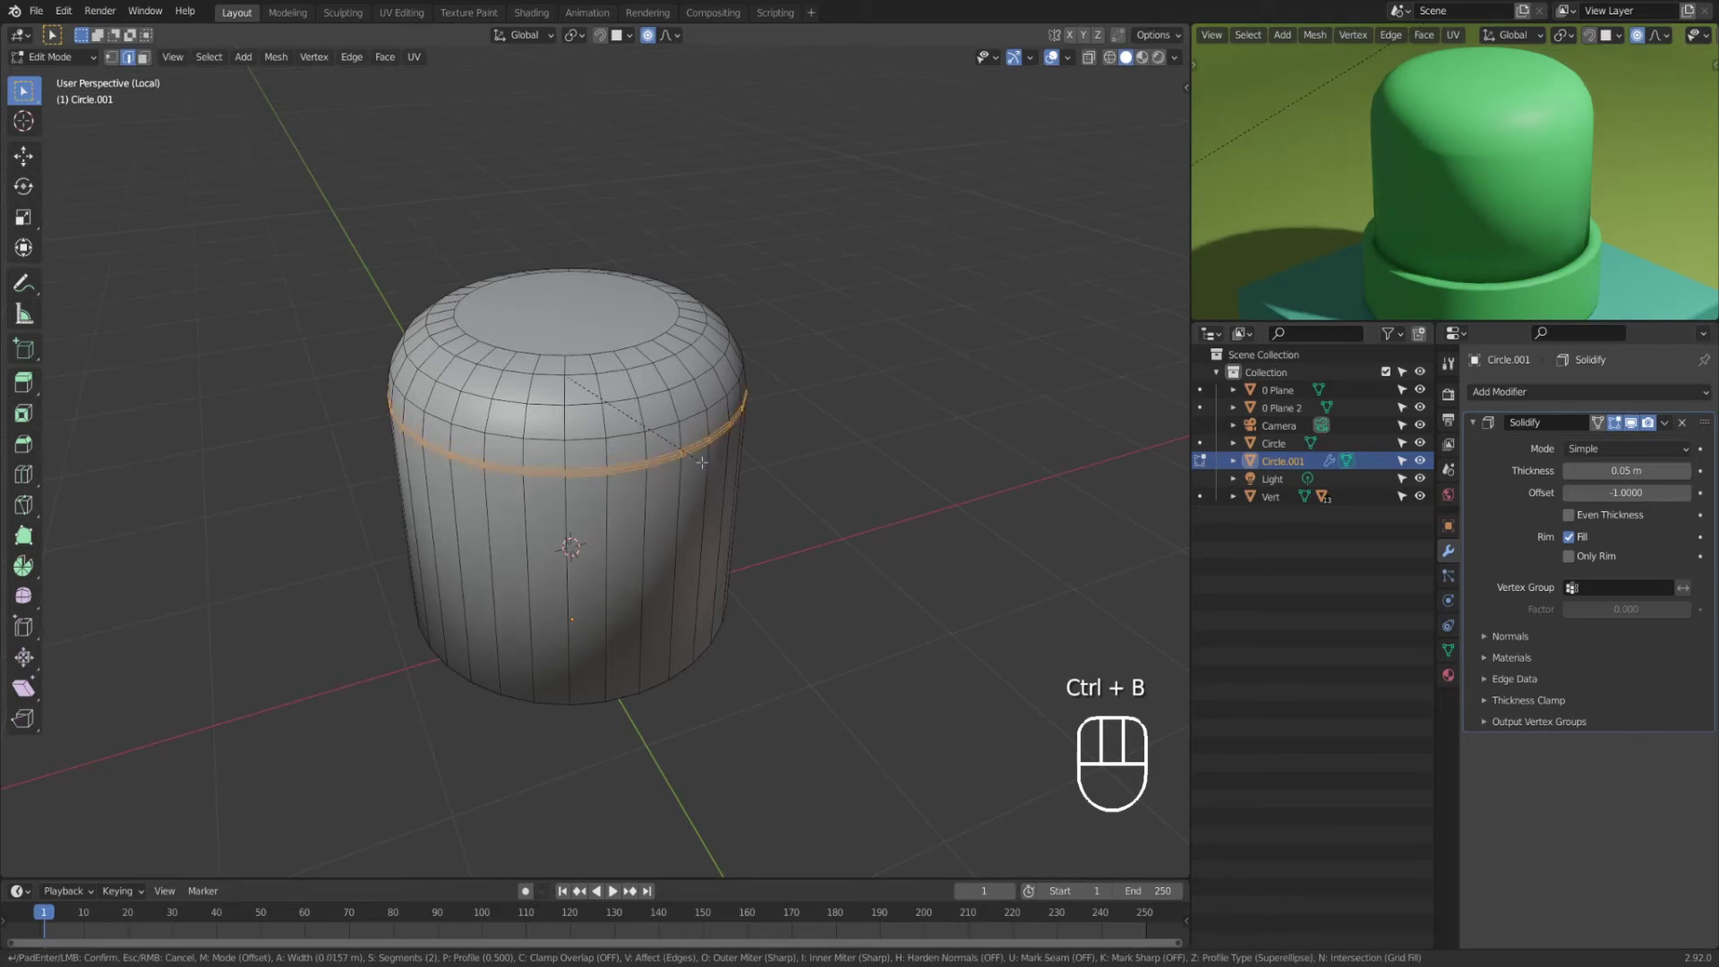
left_click(702, 462)
left_click(279, 595)
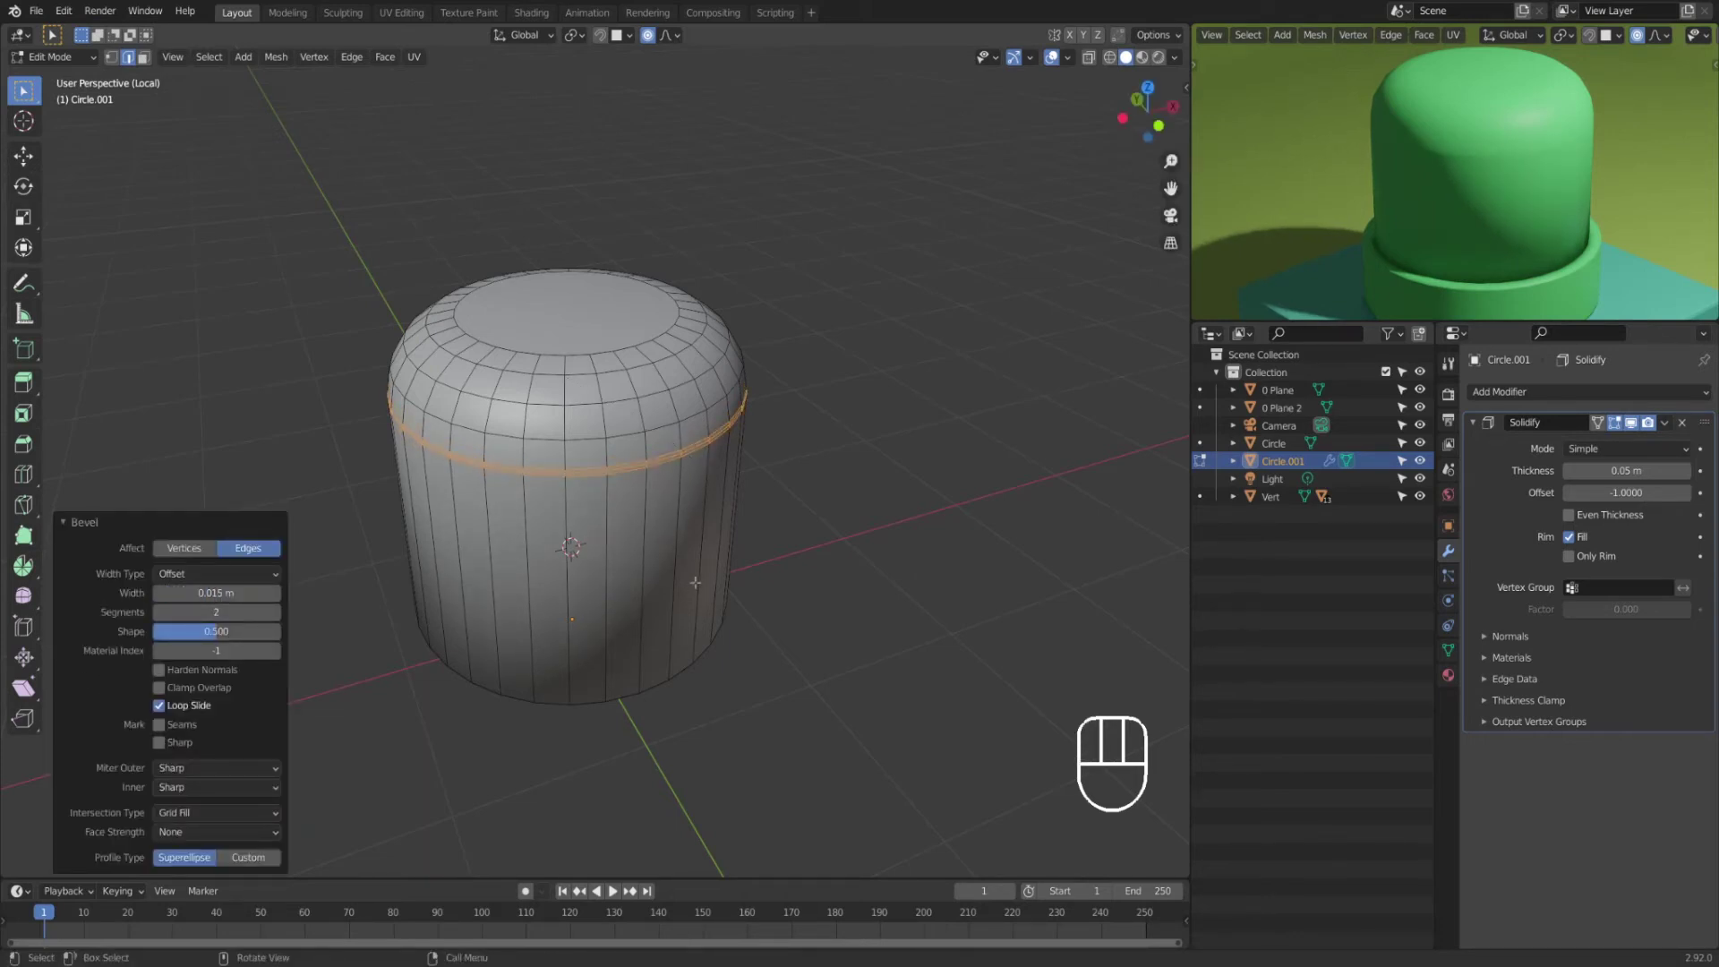
left_click(773, 443)
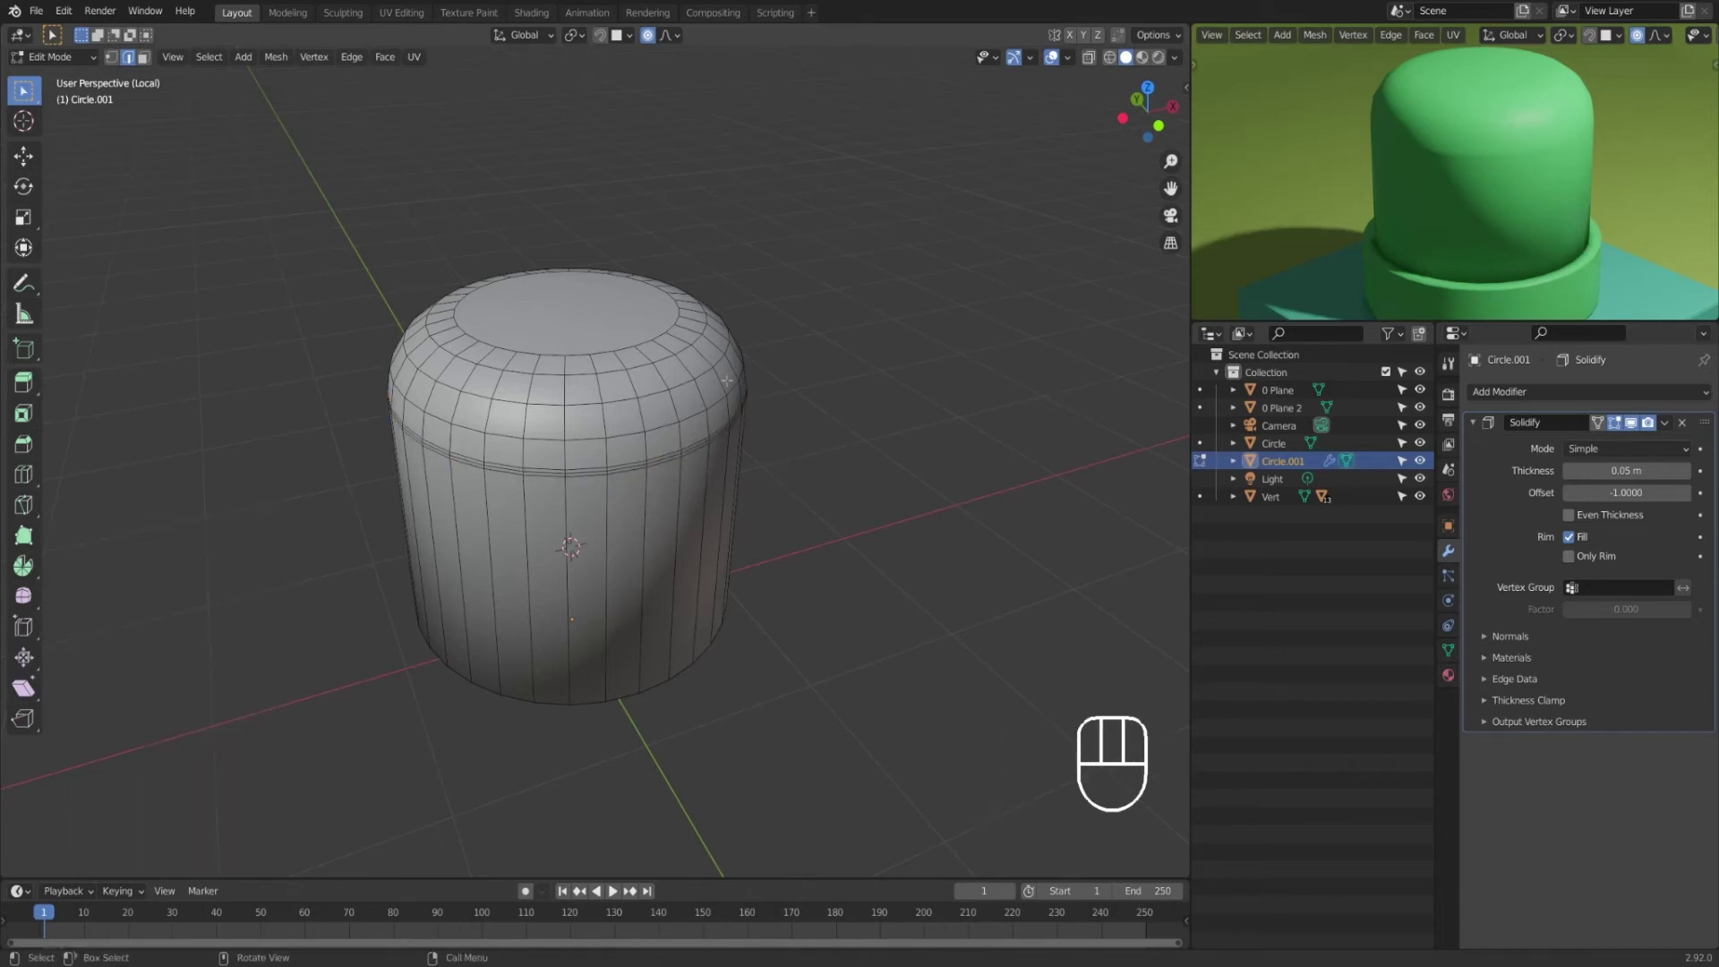
Step: Bevel the edge loop around the dome's flat top face with a width of 0.015 m and 2 segments
left_click(643, 343, "alt")
key("ctrl+b")
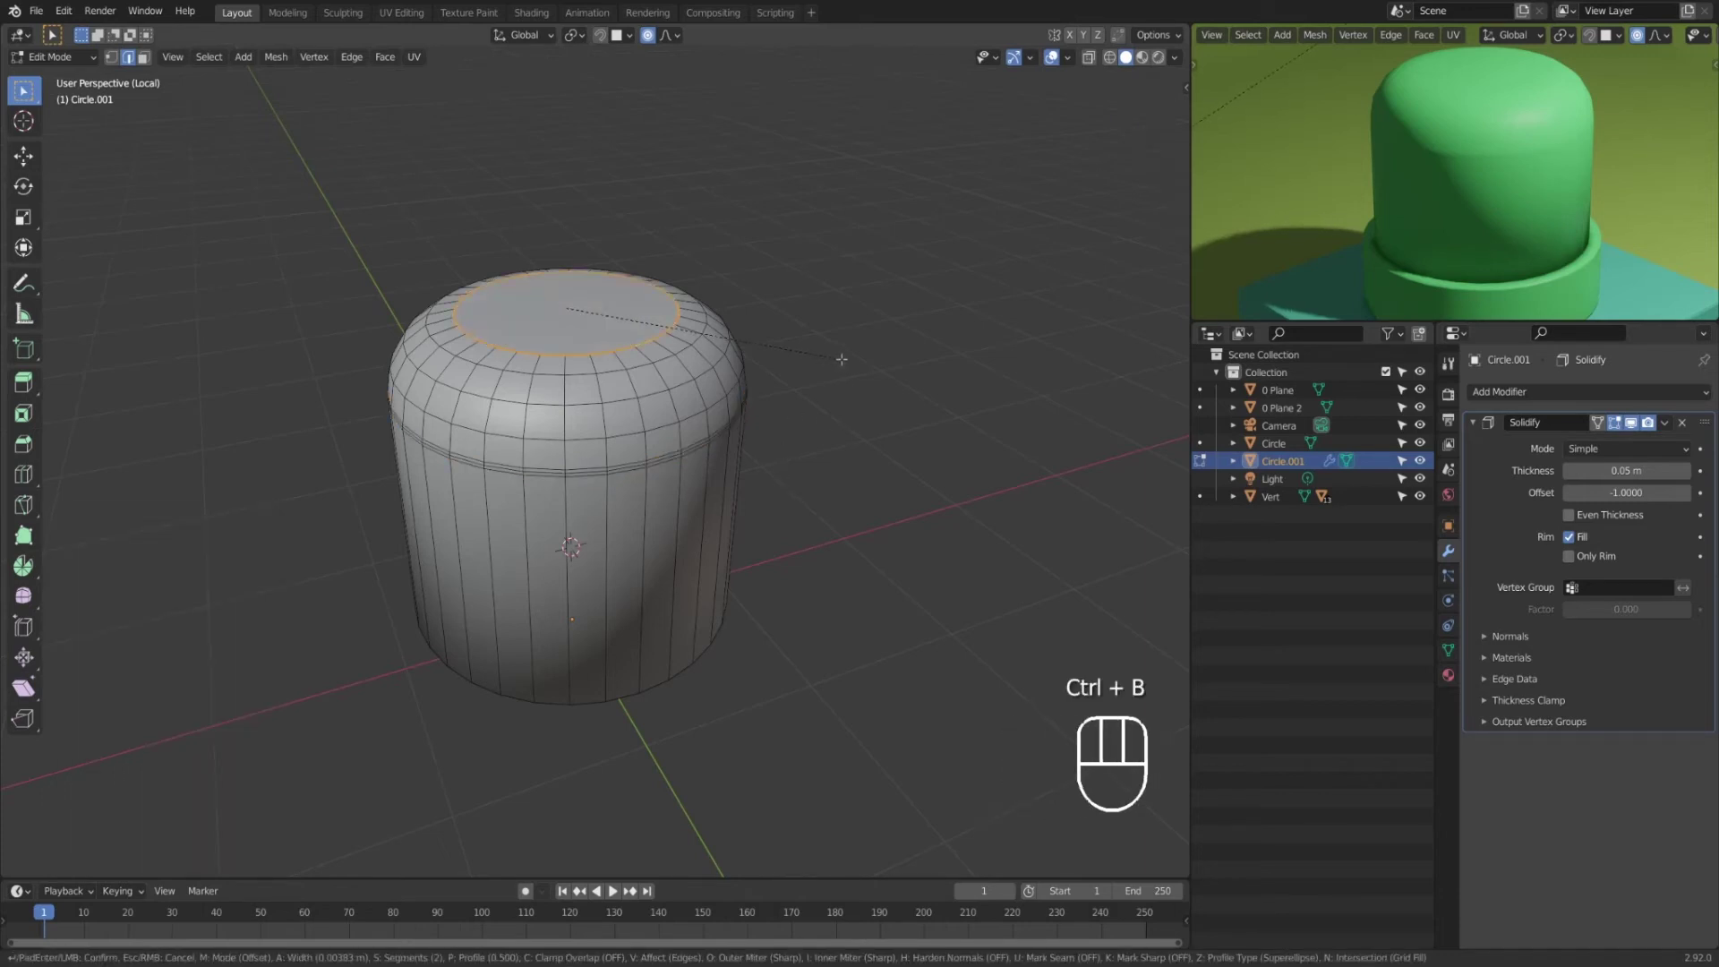
left_click(840, 358)
left_click(216, 593)
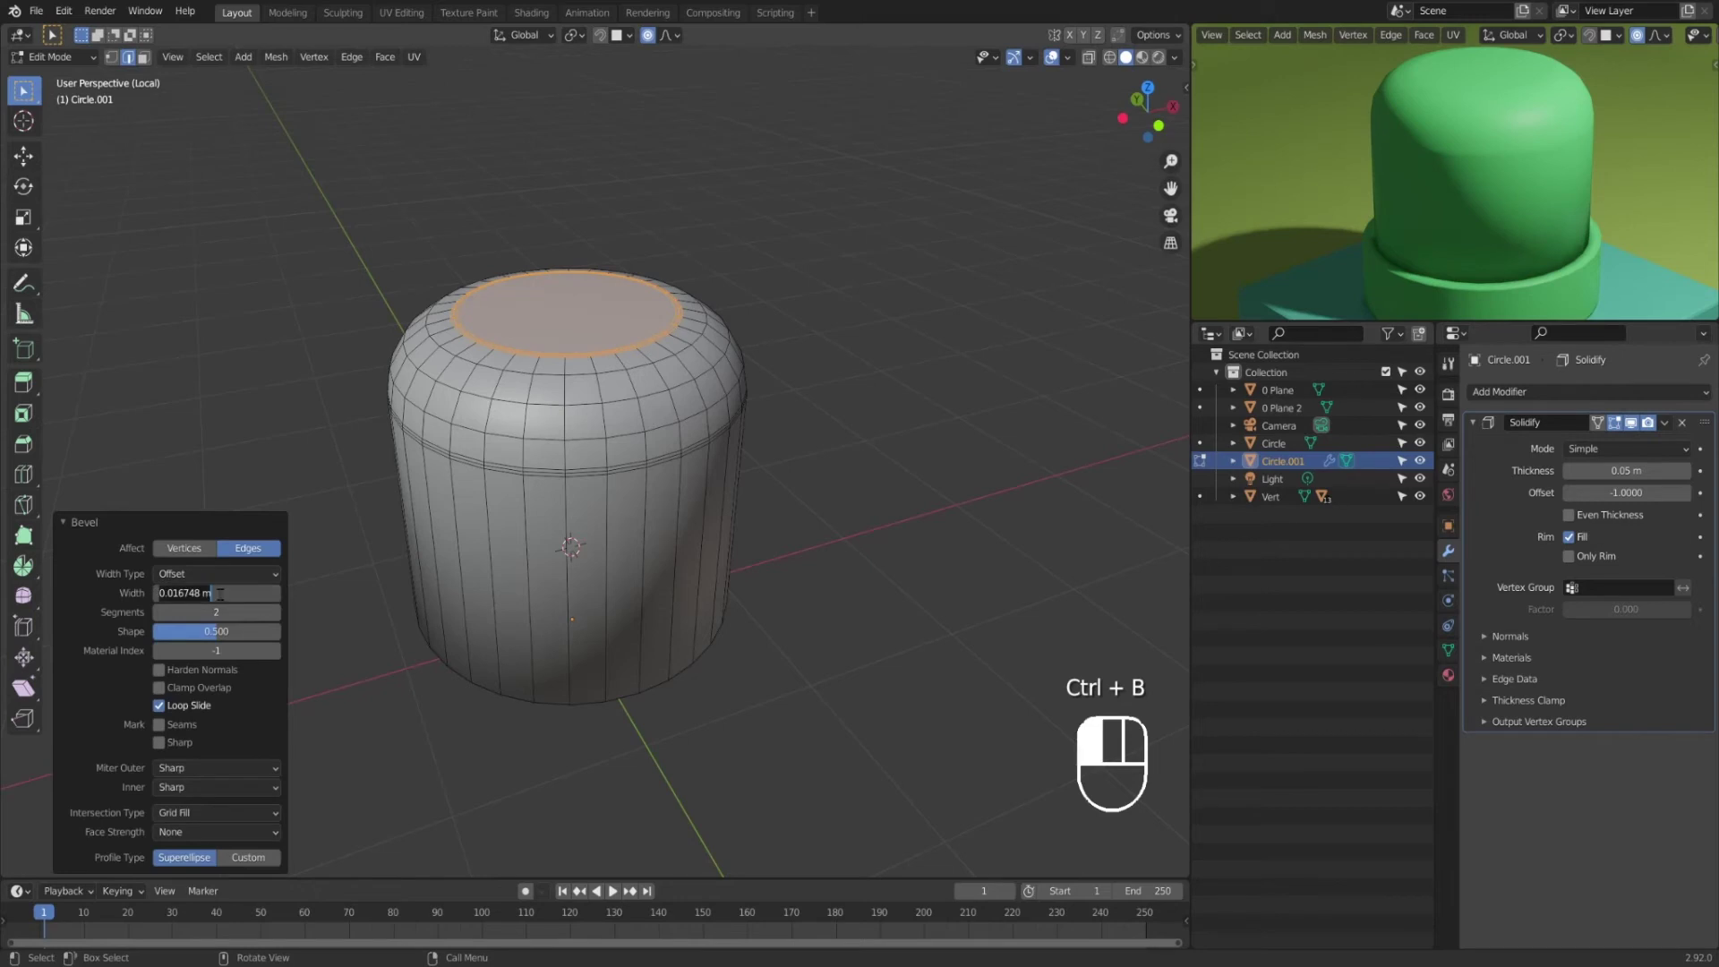
type("0.015")
key("Return")
Step: Try to bevel the edge loop around the dome's open bottom
middle_click_drag(407, 627, 640, 703)
left_click(672, 710)
left_click(616, 709, "alt")
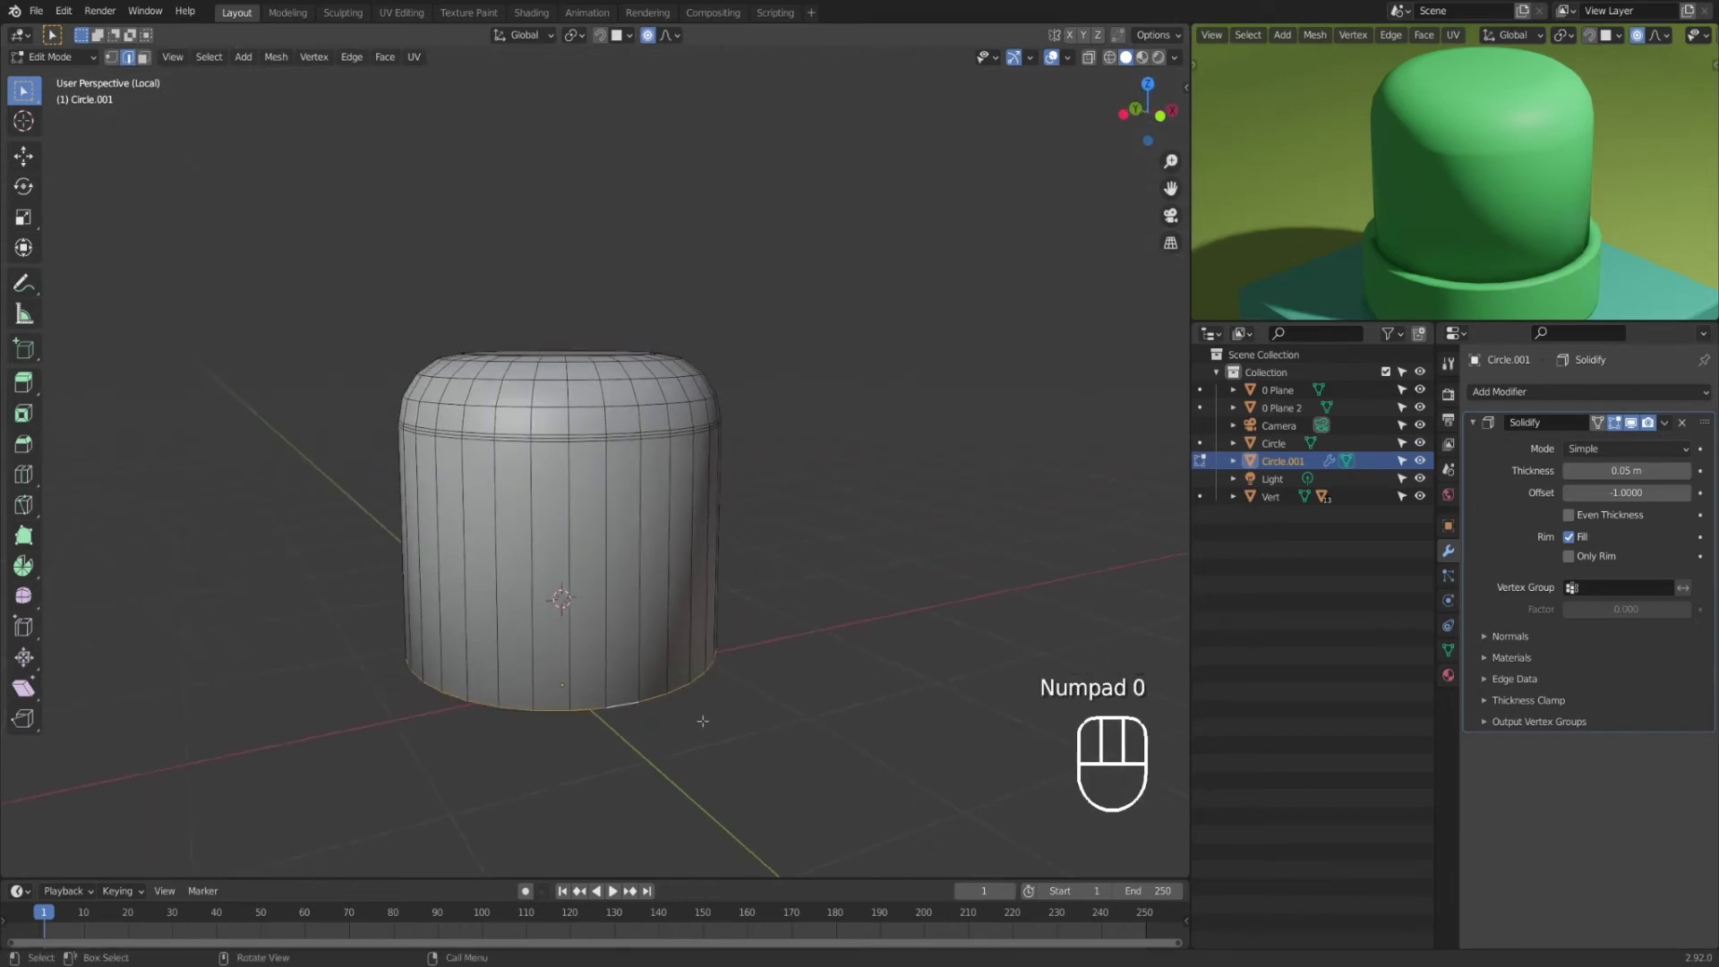
key("ctrl+b")
left_click(731, 730)
Step: Add a supporting edge loop close to the dome's open bottom edge with a slide factor of about 0.97, and return to Object Mode
key("ctrl+r")
left_click(580, 700)
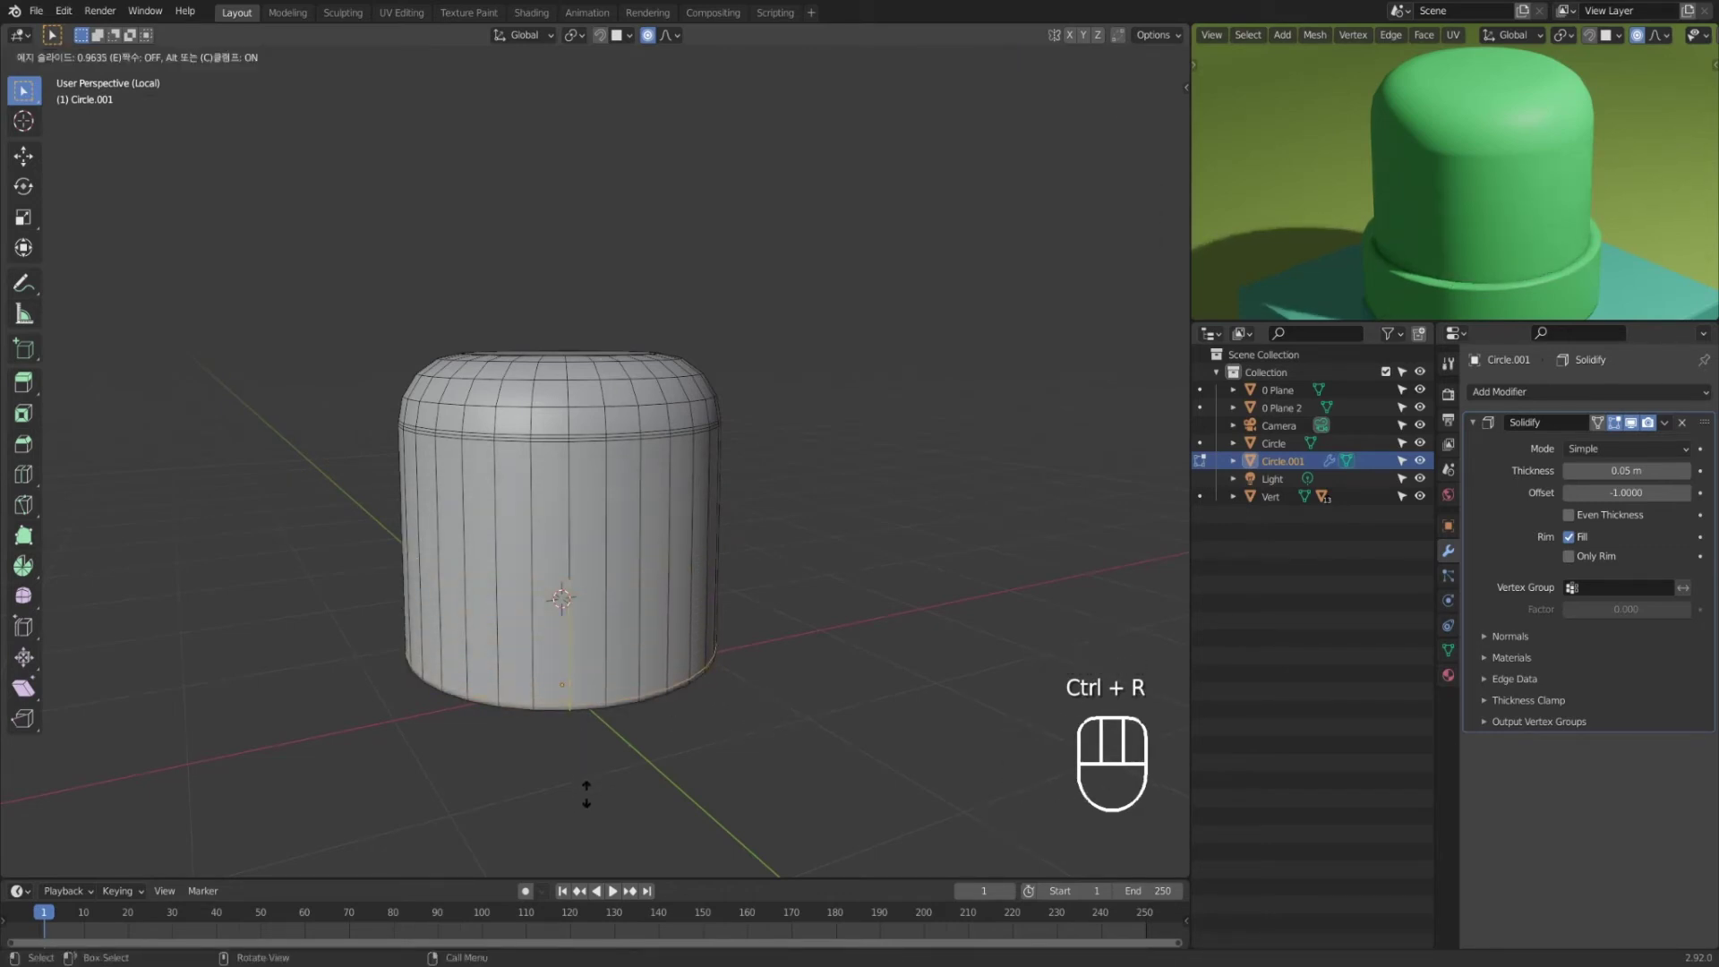
left_click(587, 795)
middle_click_drag(586, 794, 707, 448)
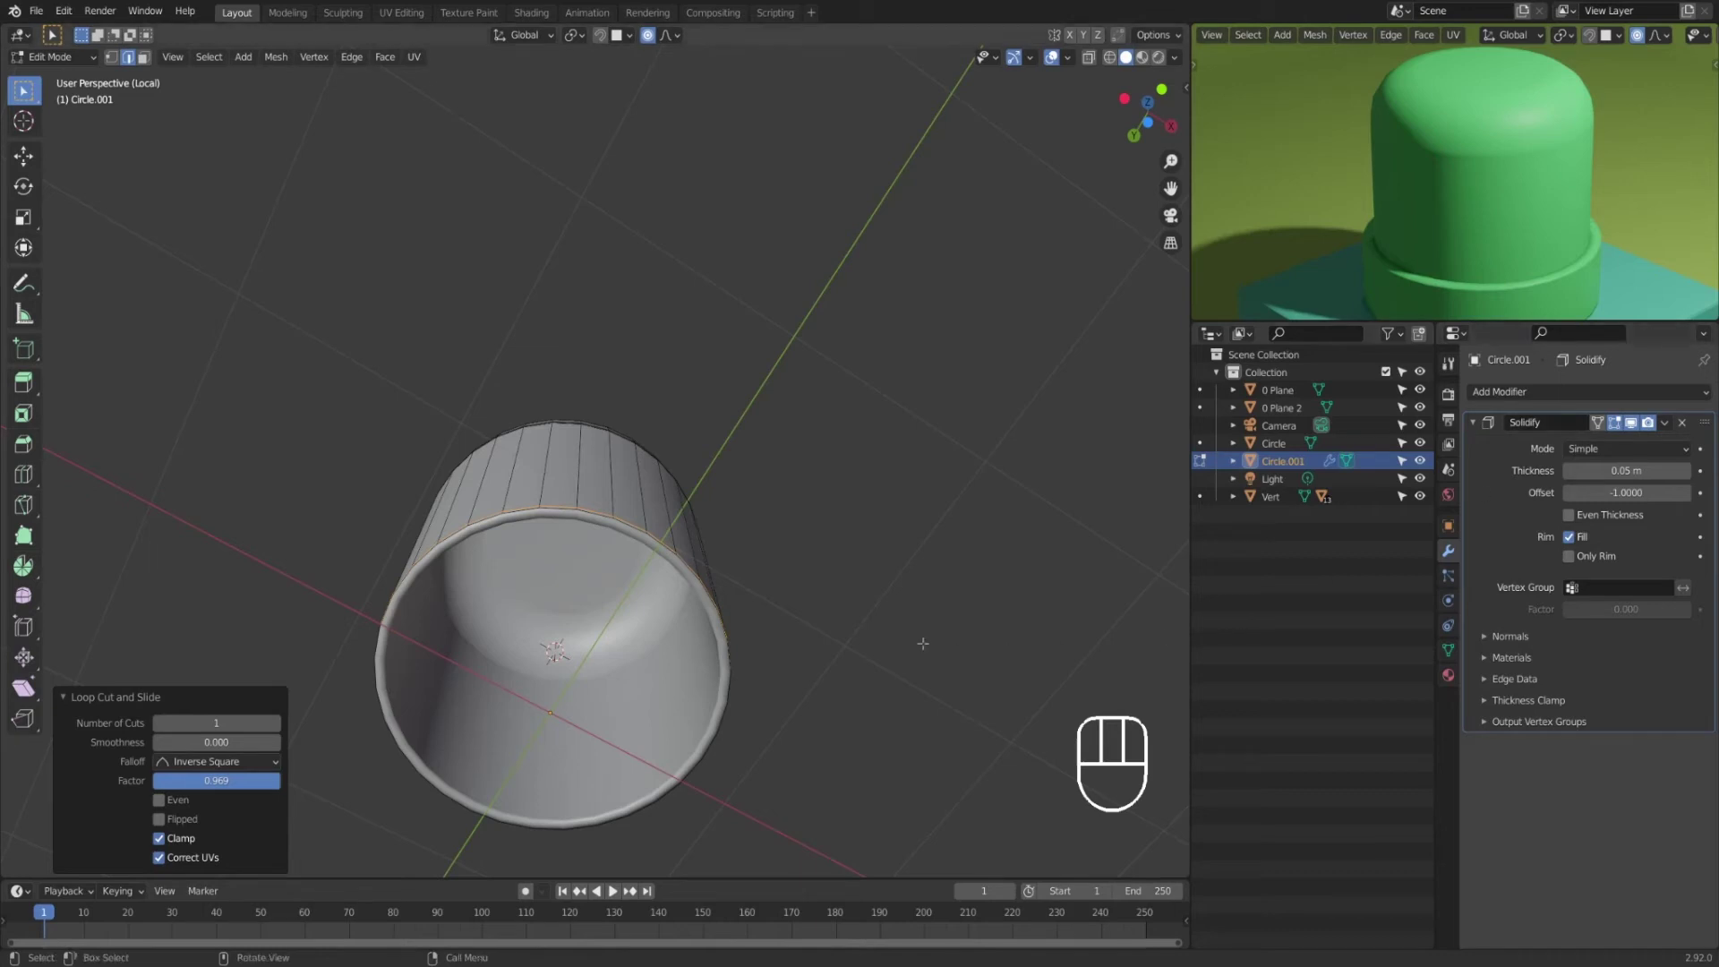
key("Tab")
middle_click_drag(882, 648, 779, 587)
scroll(803, 671, "down", 3)
key("Tab")
key("Tab")
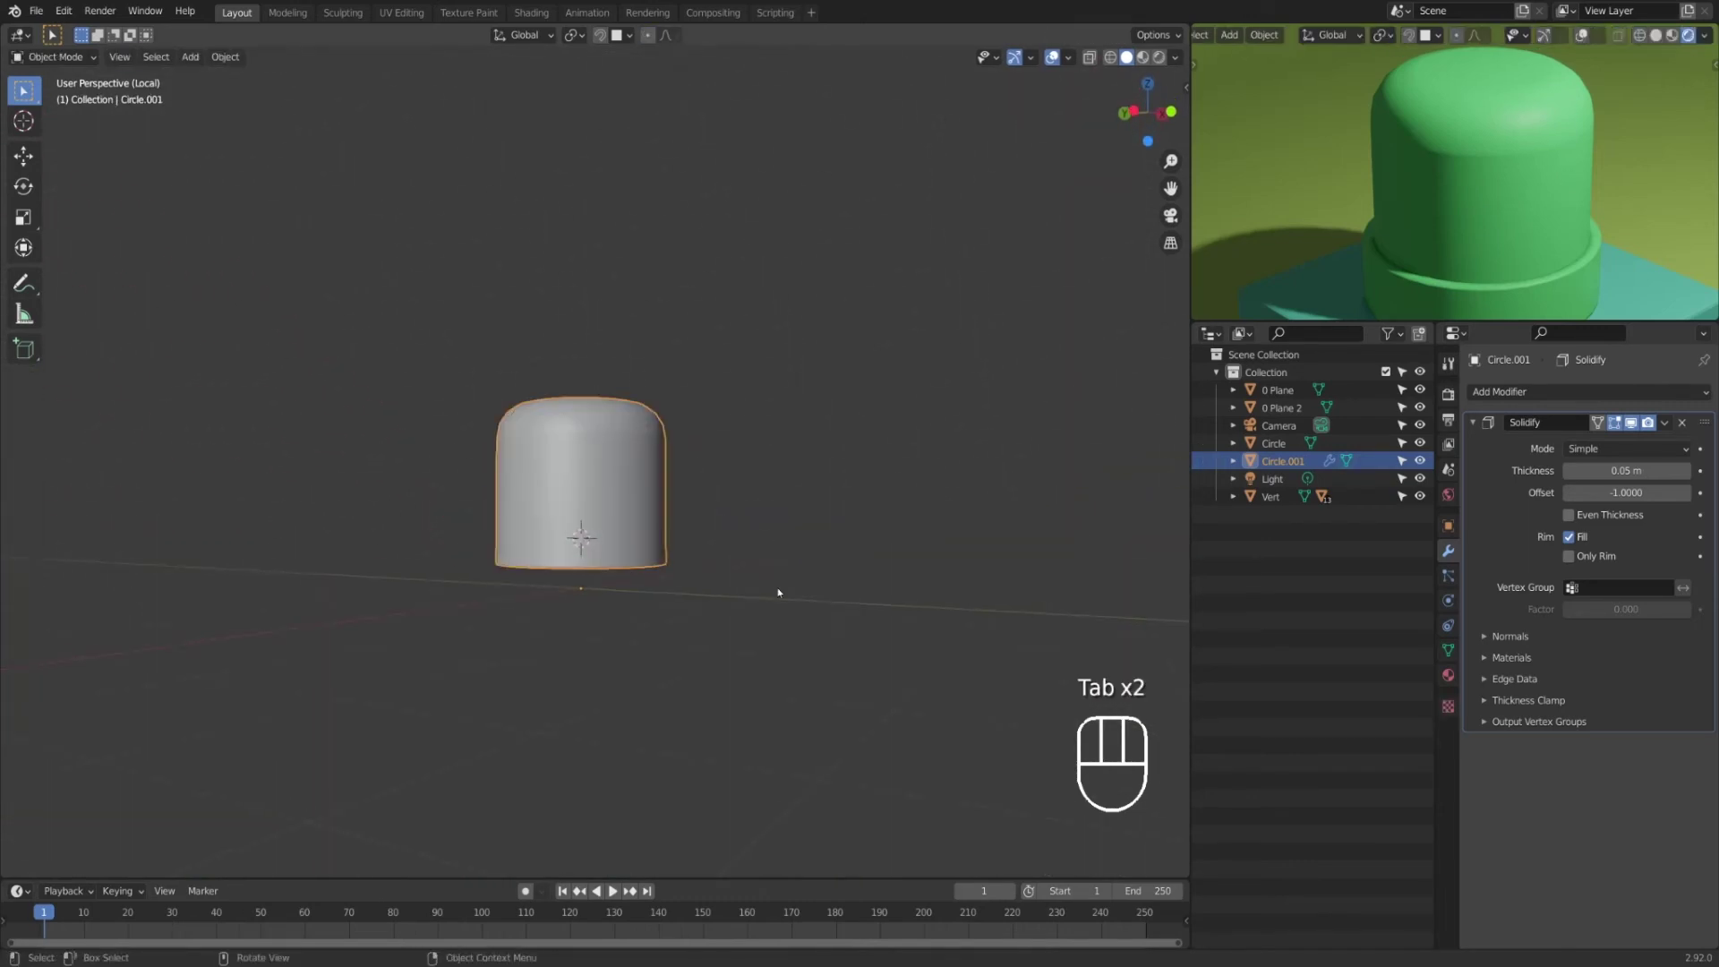
Step: Leave the dome's local view to bring back the whole scene, and collapse its Solidify modifier settings
key("KP_Divide")
left_click(817, 482)
middle_click_drag(817, 482, 691, 542)
left_click(1472, 421)
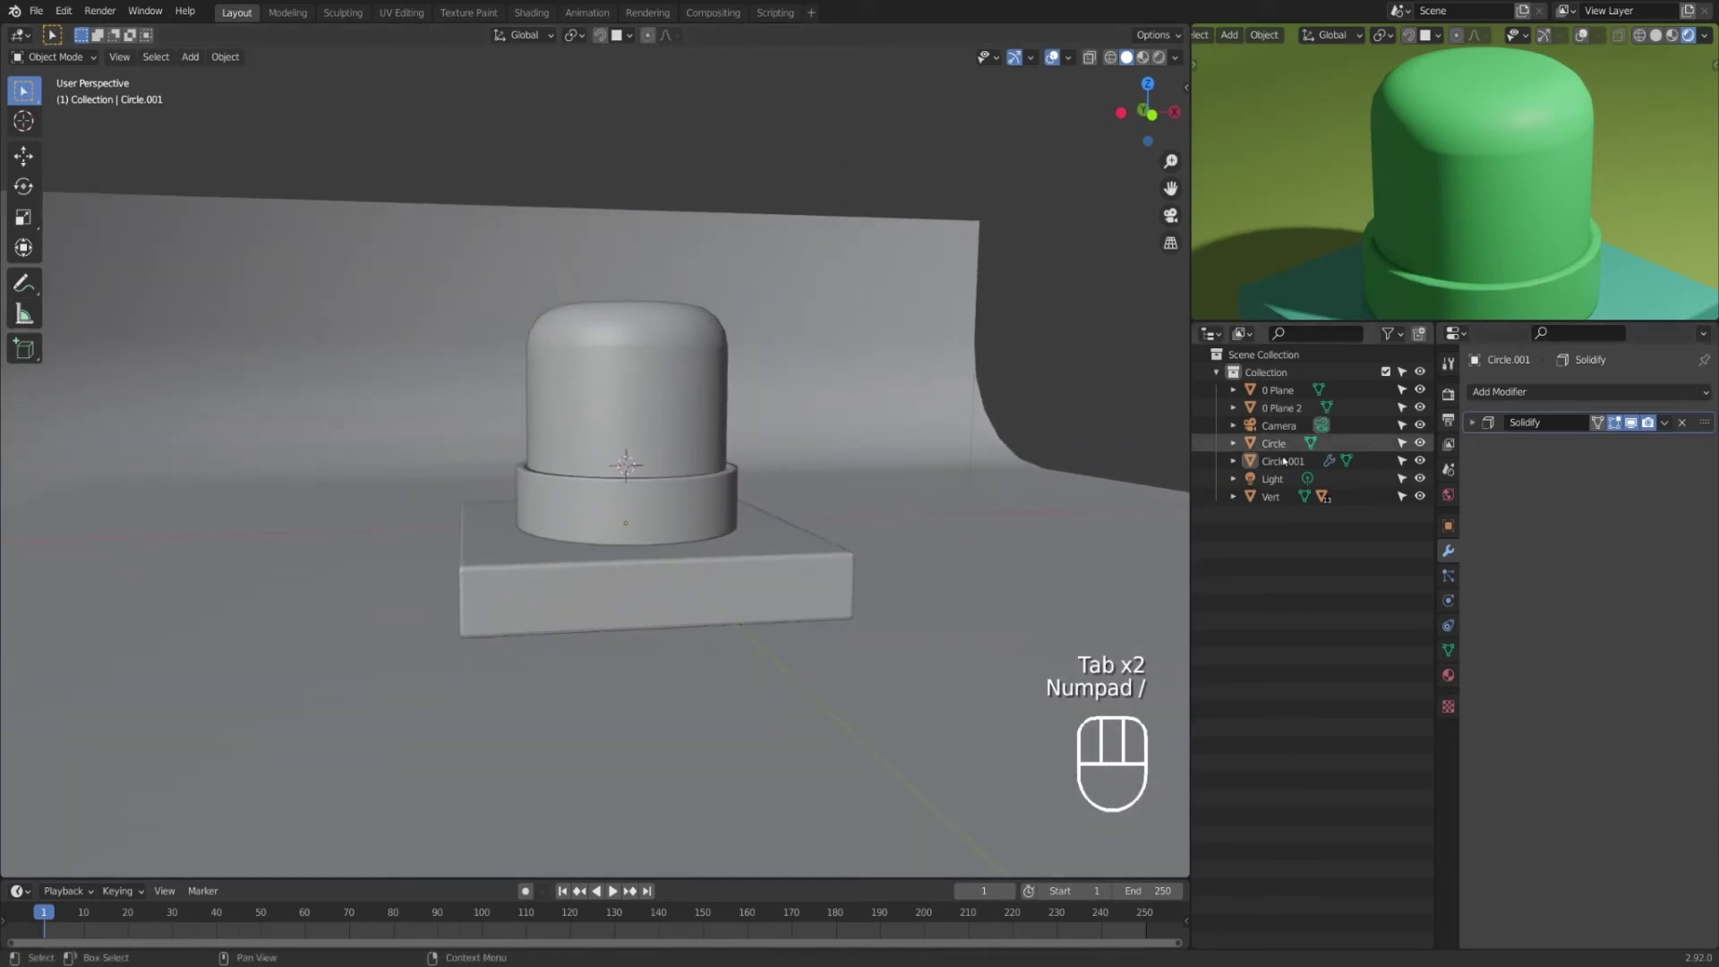
Step: Examine how the dome, the basin and the square base sit together from several angles
middle_click_drag(904, 501, 632, 588)
left_click(671, 607)
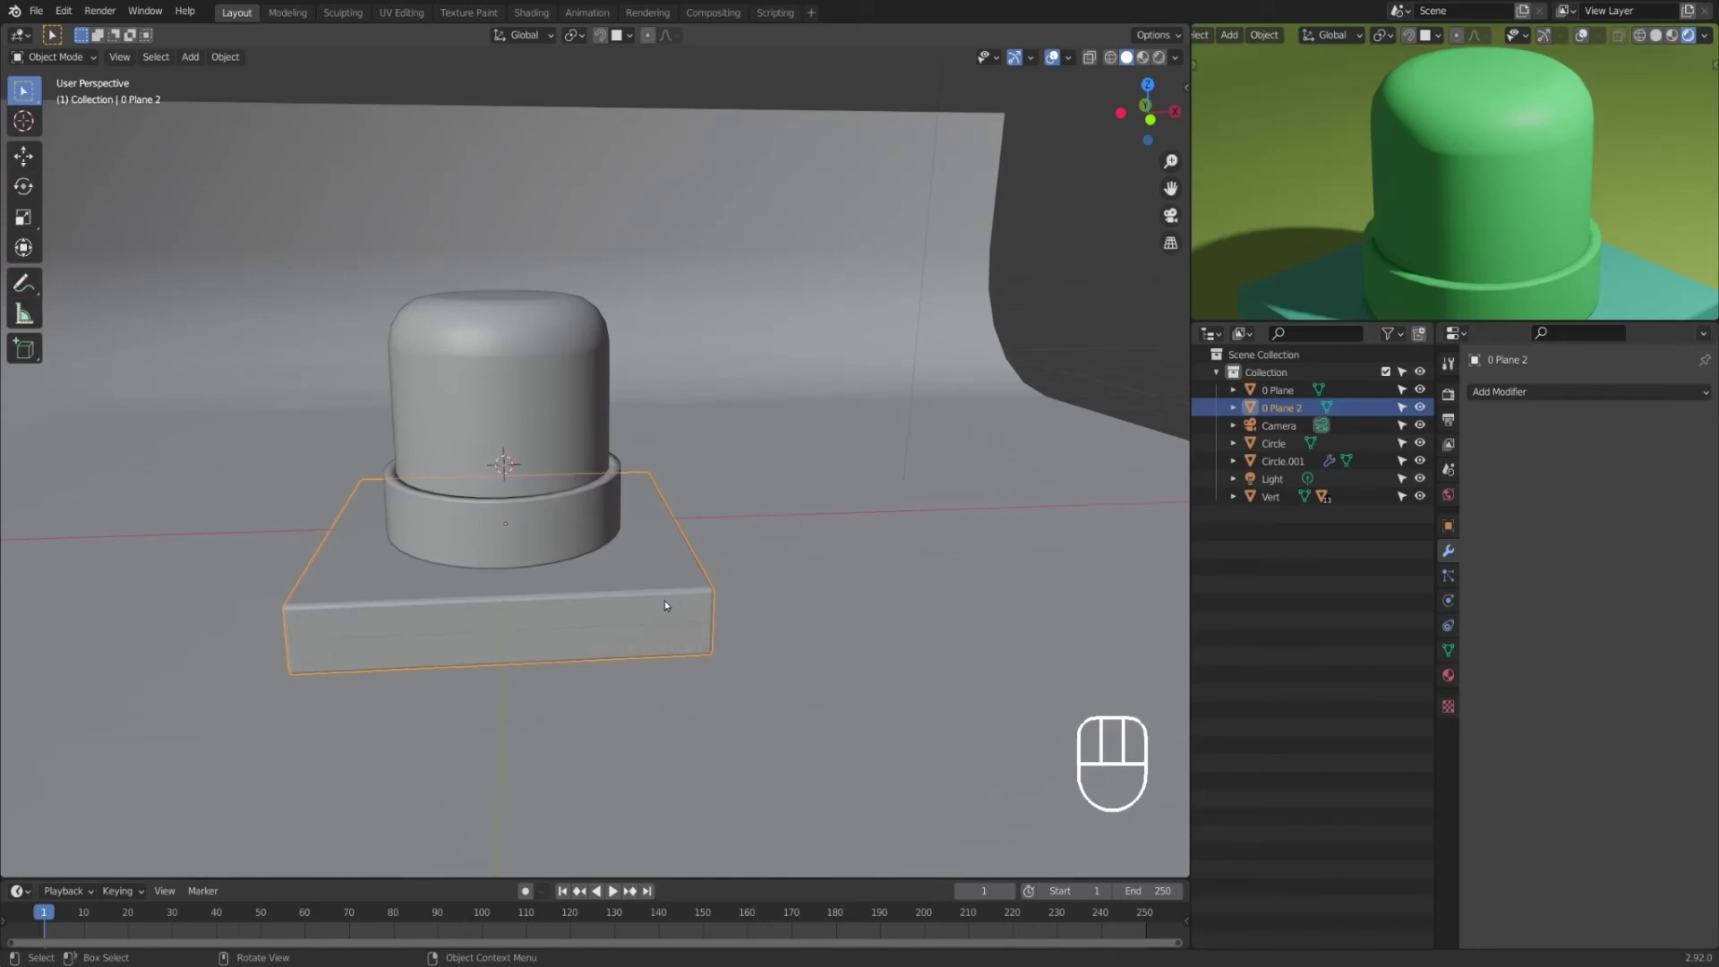
left_click(489, 534)
left_click(530, 412)
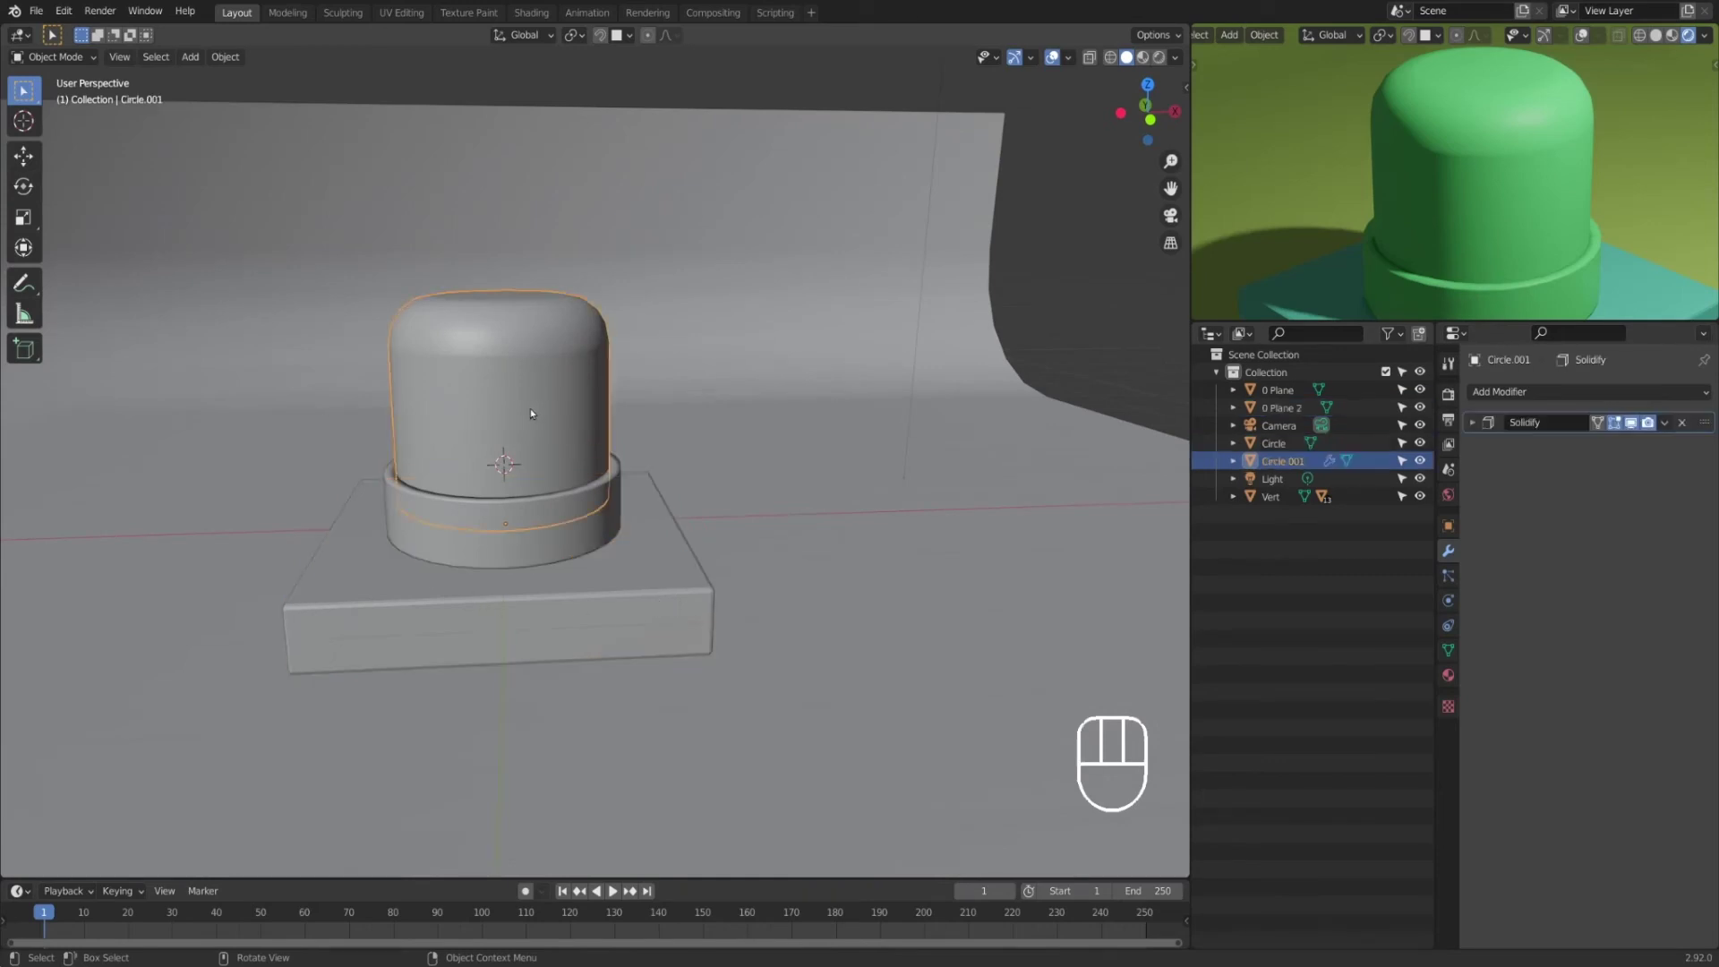
left_click(715, 486)
scroll(715, 485, "down", 4)
middle_click_drag(587, 474, 673, 564)
scroll(608, 517, "up", 4)
Step: Unlink both inherited materials from the dome and remove its second material slot
left_click(602, 465)
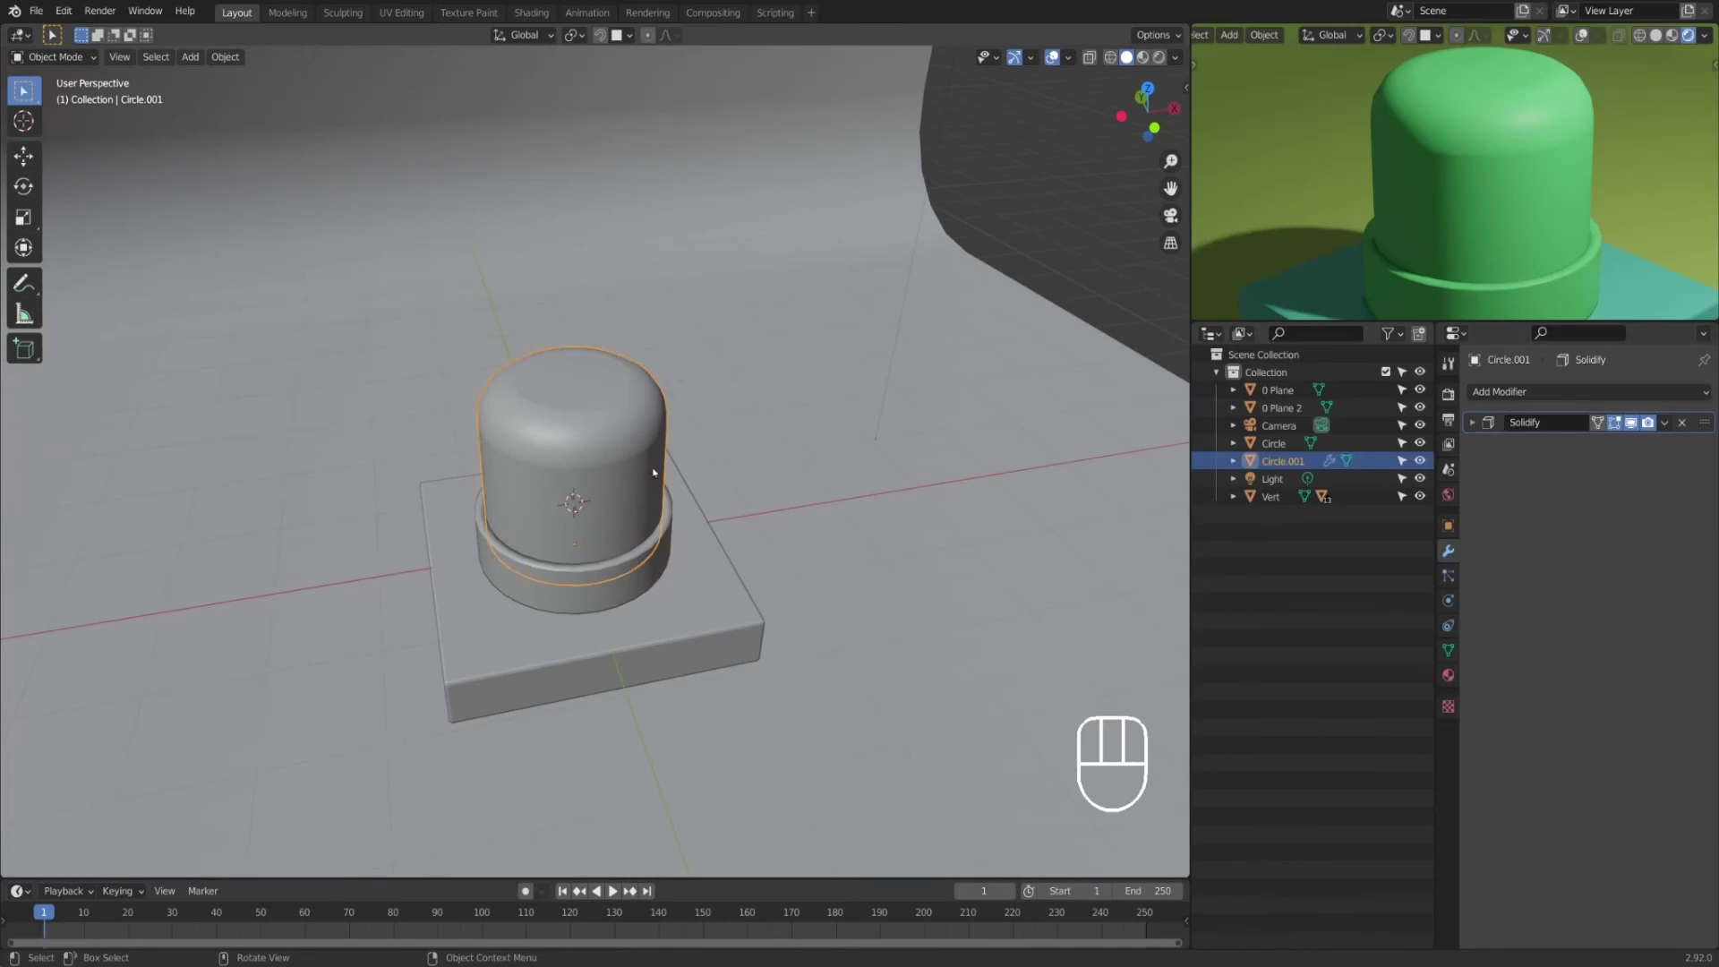
left_click(1448, 675)
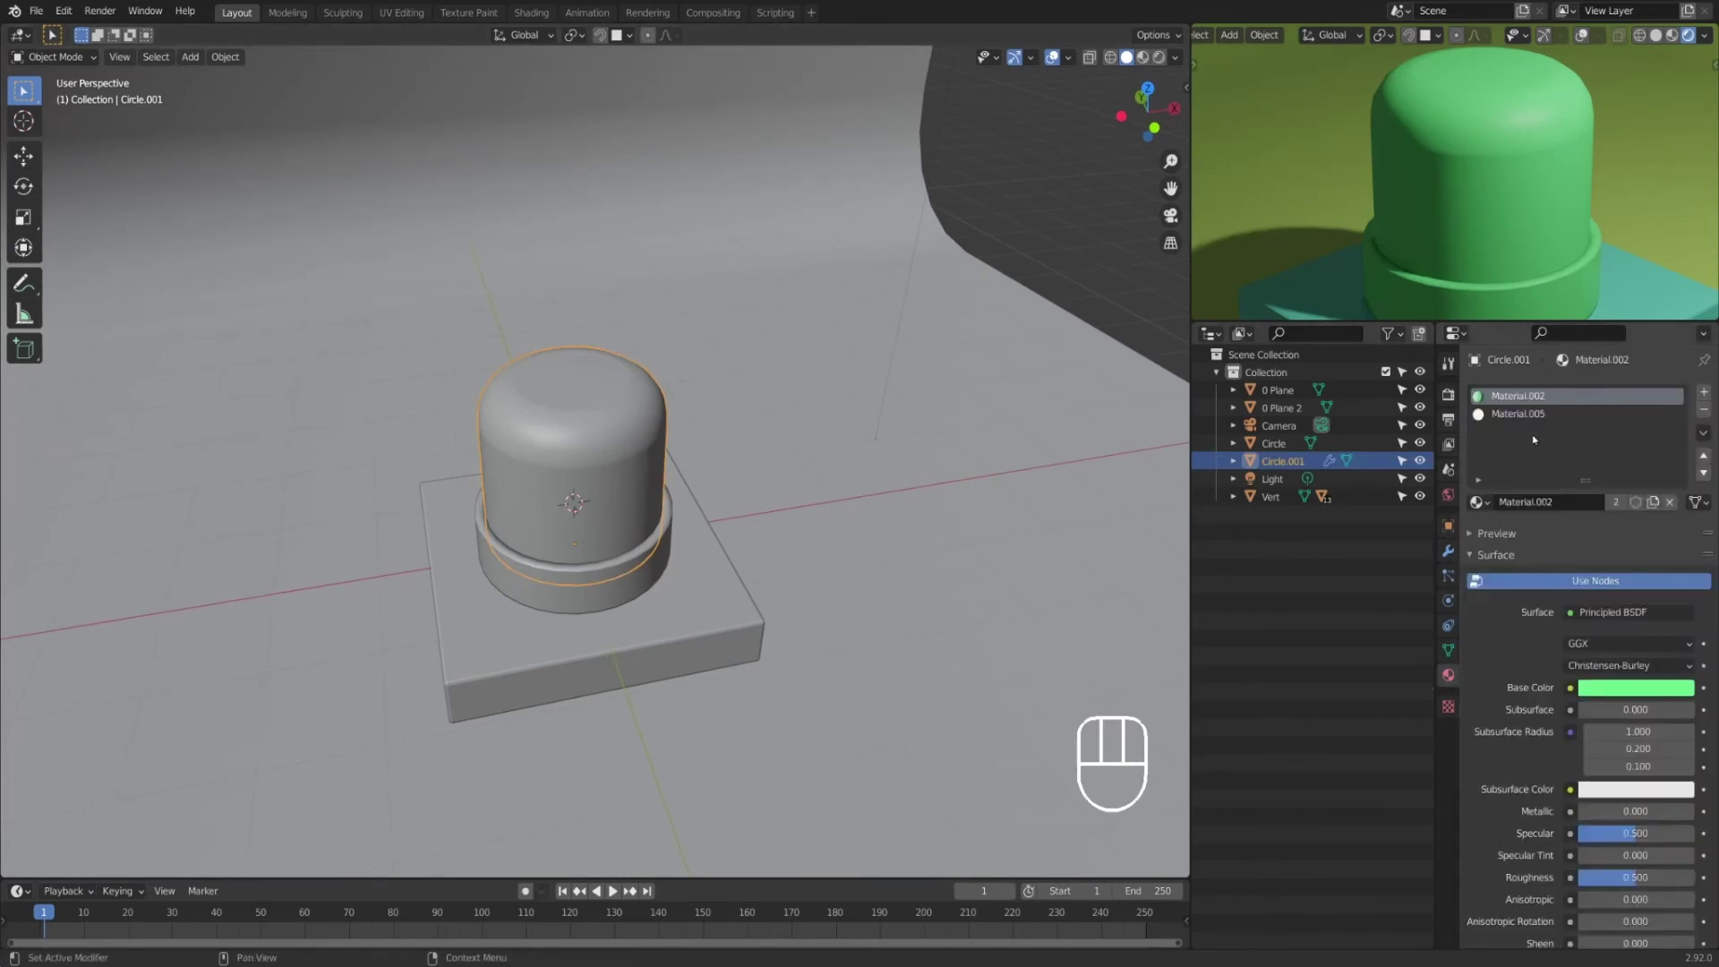
left_click(1669, 502)
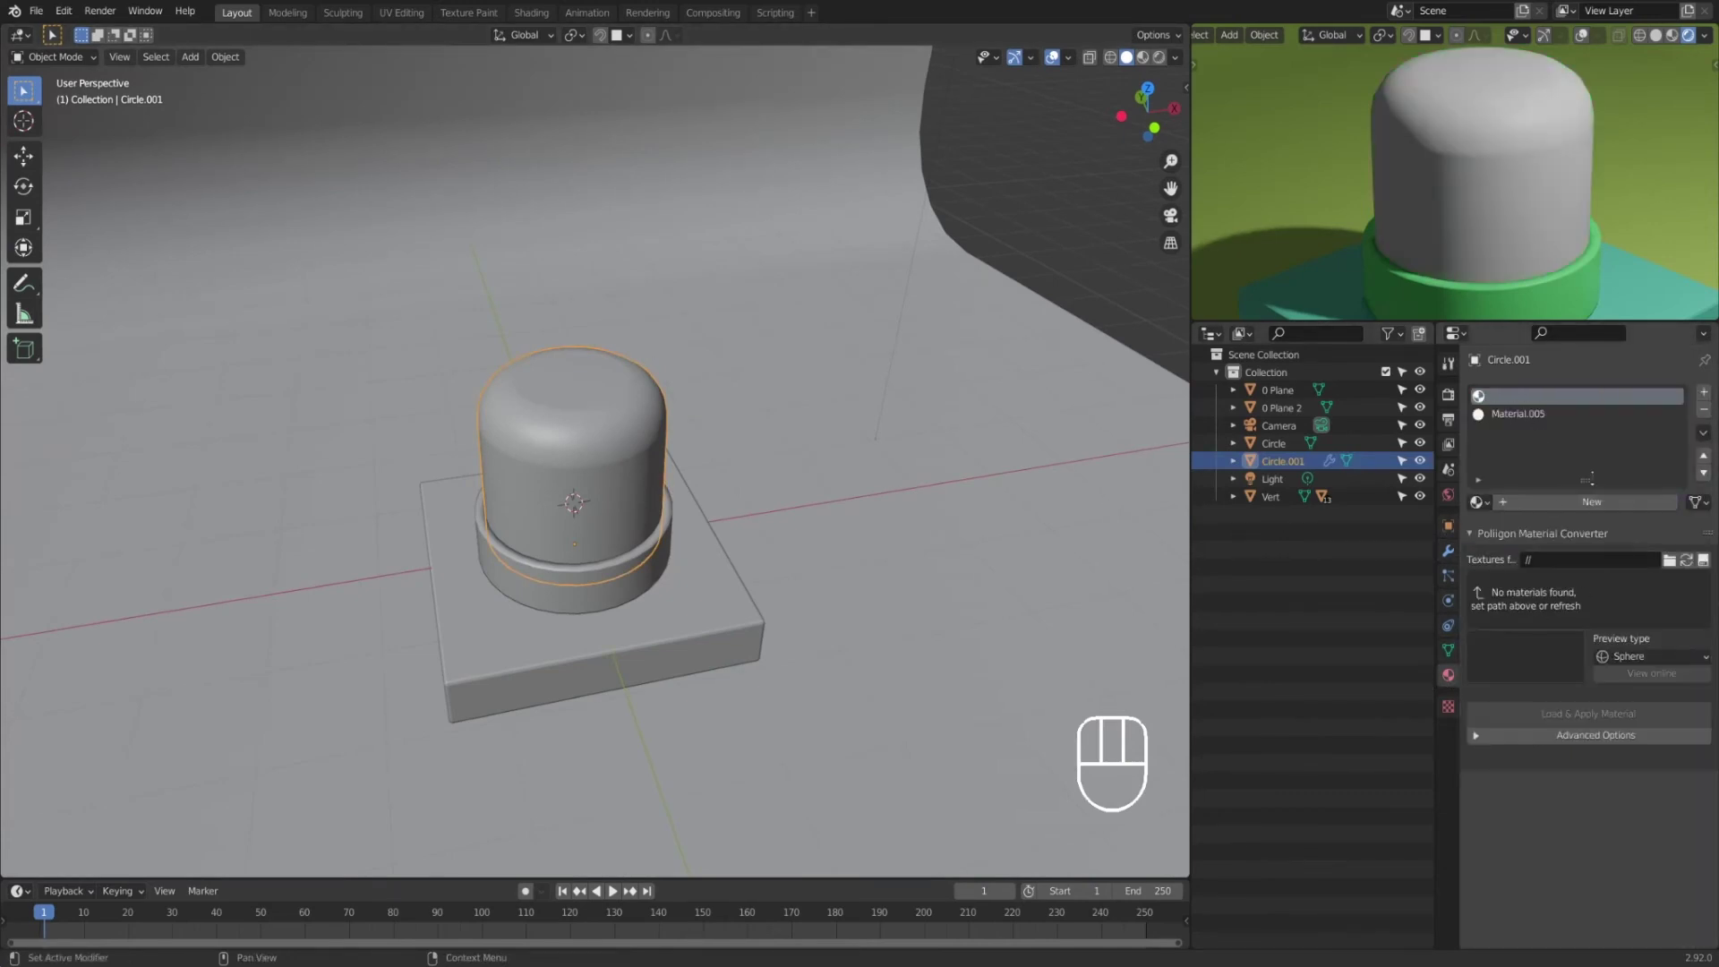
left_click(1590, 414)
left_click(1668, 502)
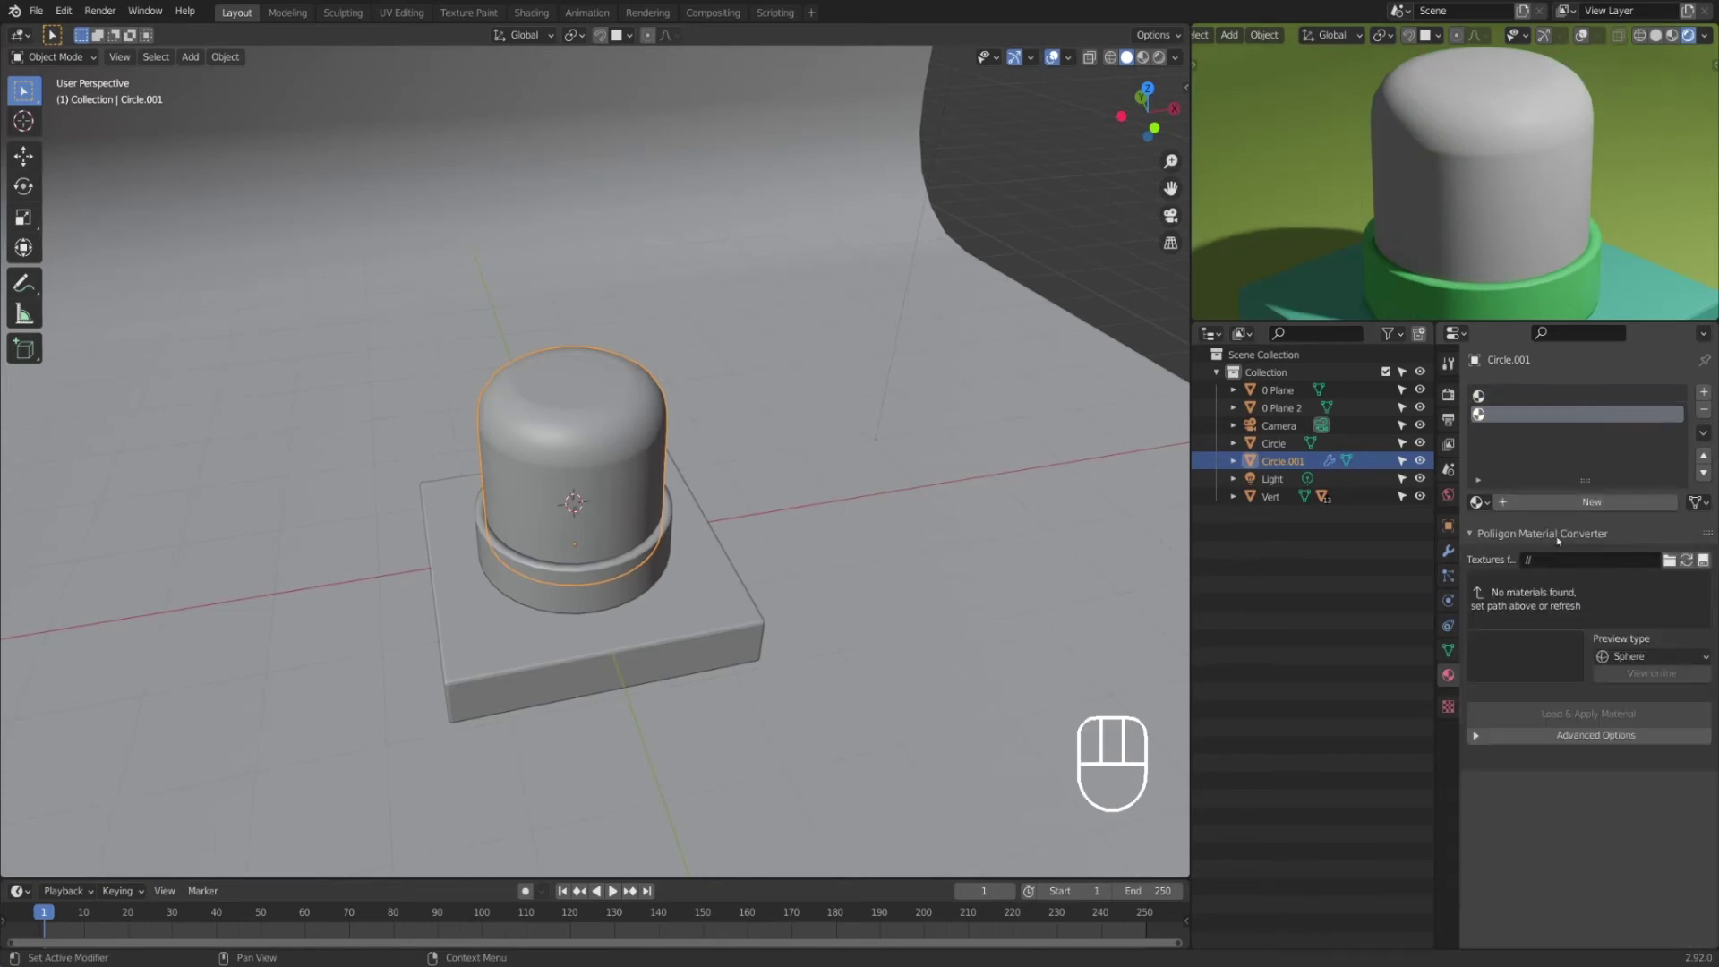
left_click(1704, 410)
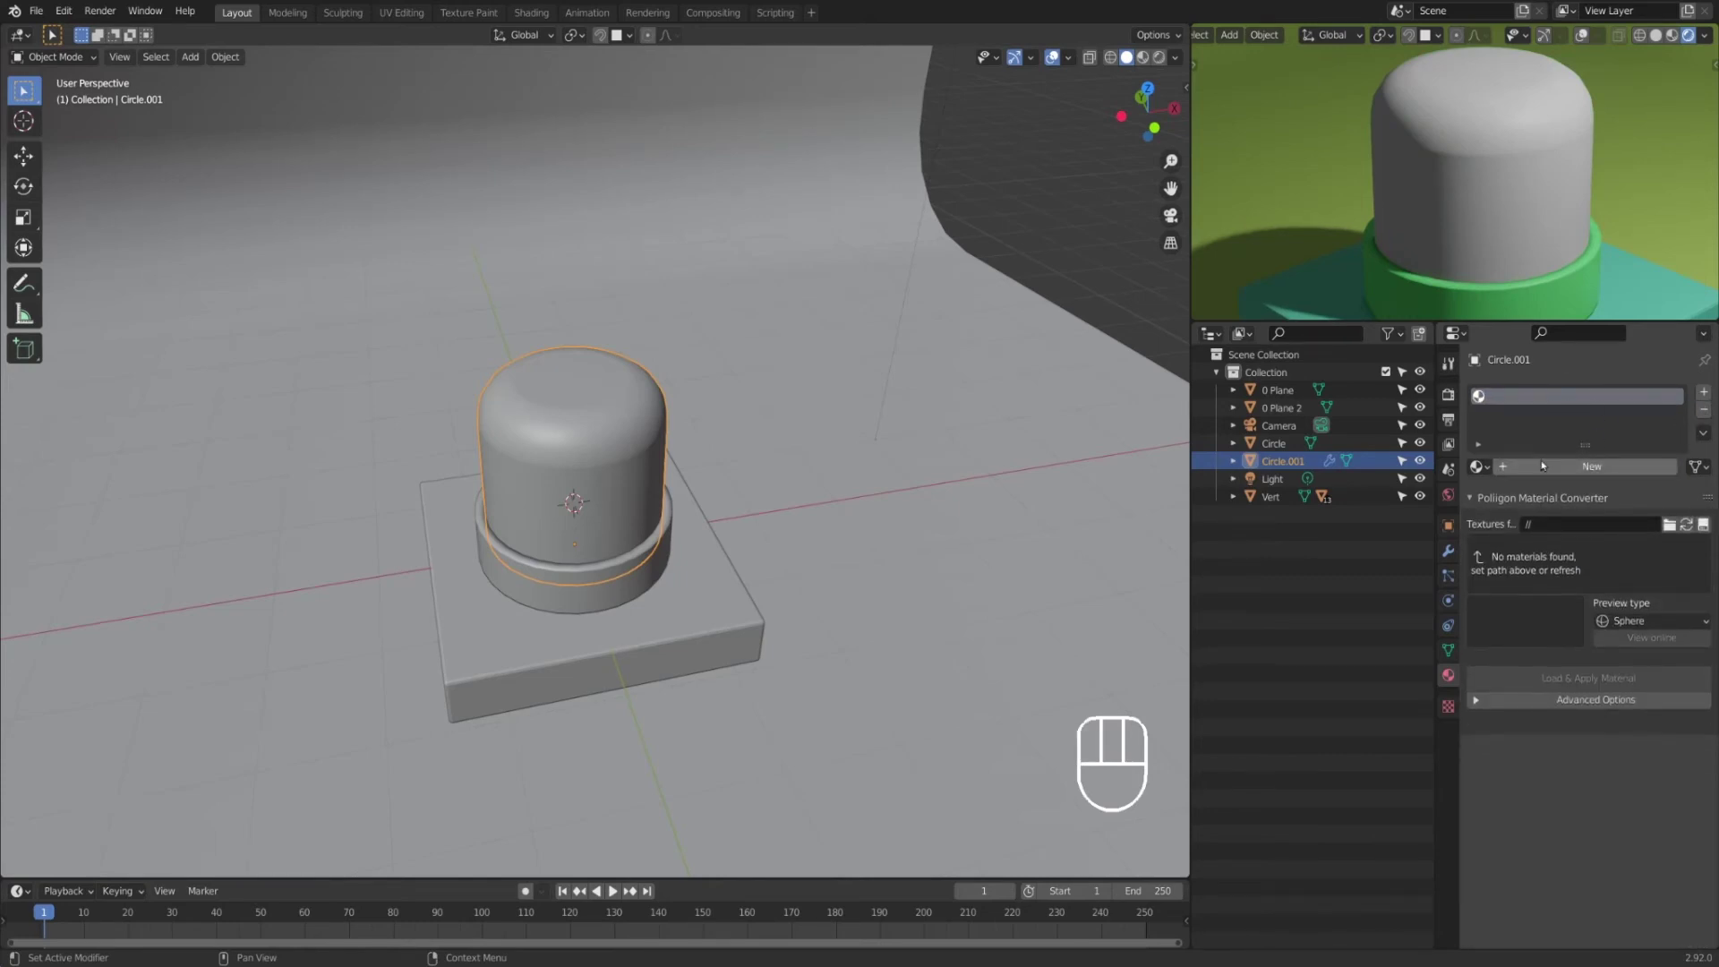
Step: Create a new material for the dome with a pure white base color
left_click(1589, 467)
left_click(1627, 655)
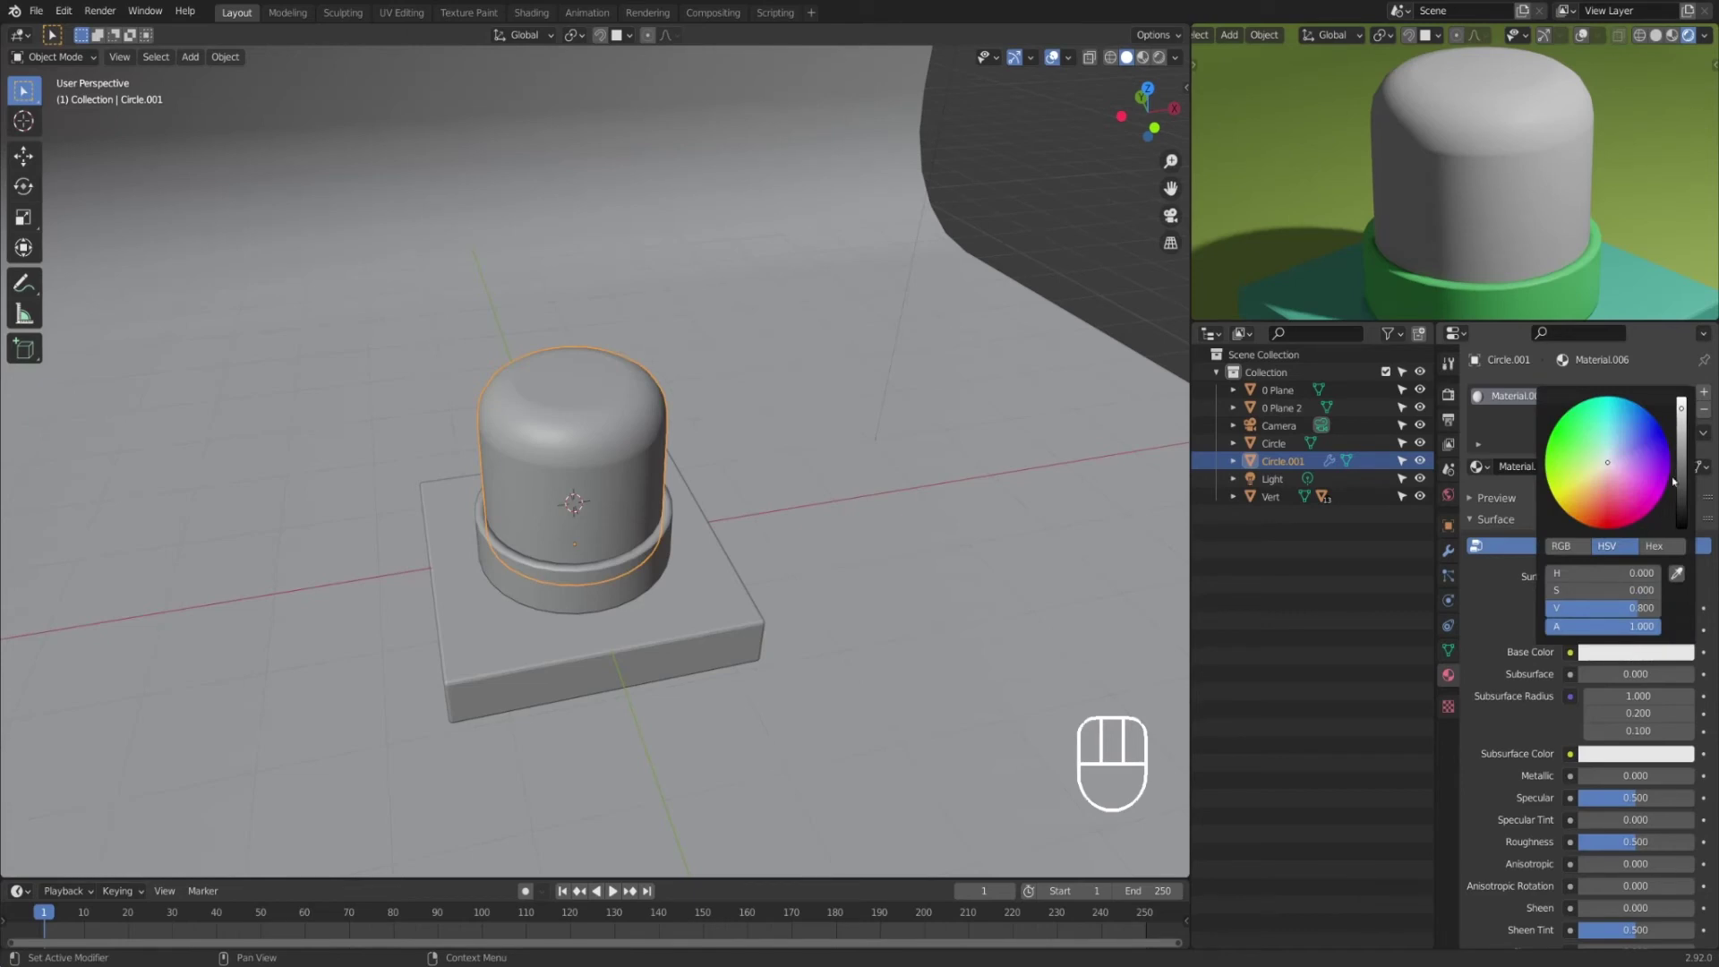
left_click_drag(1681, 409, 1682, 396)
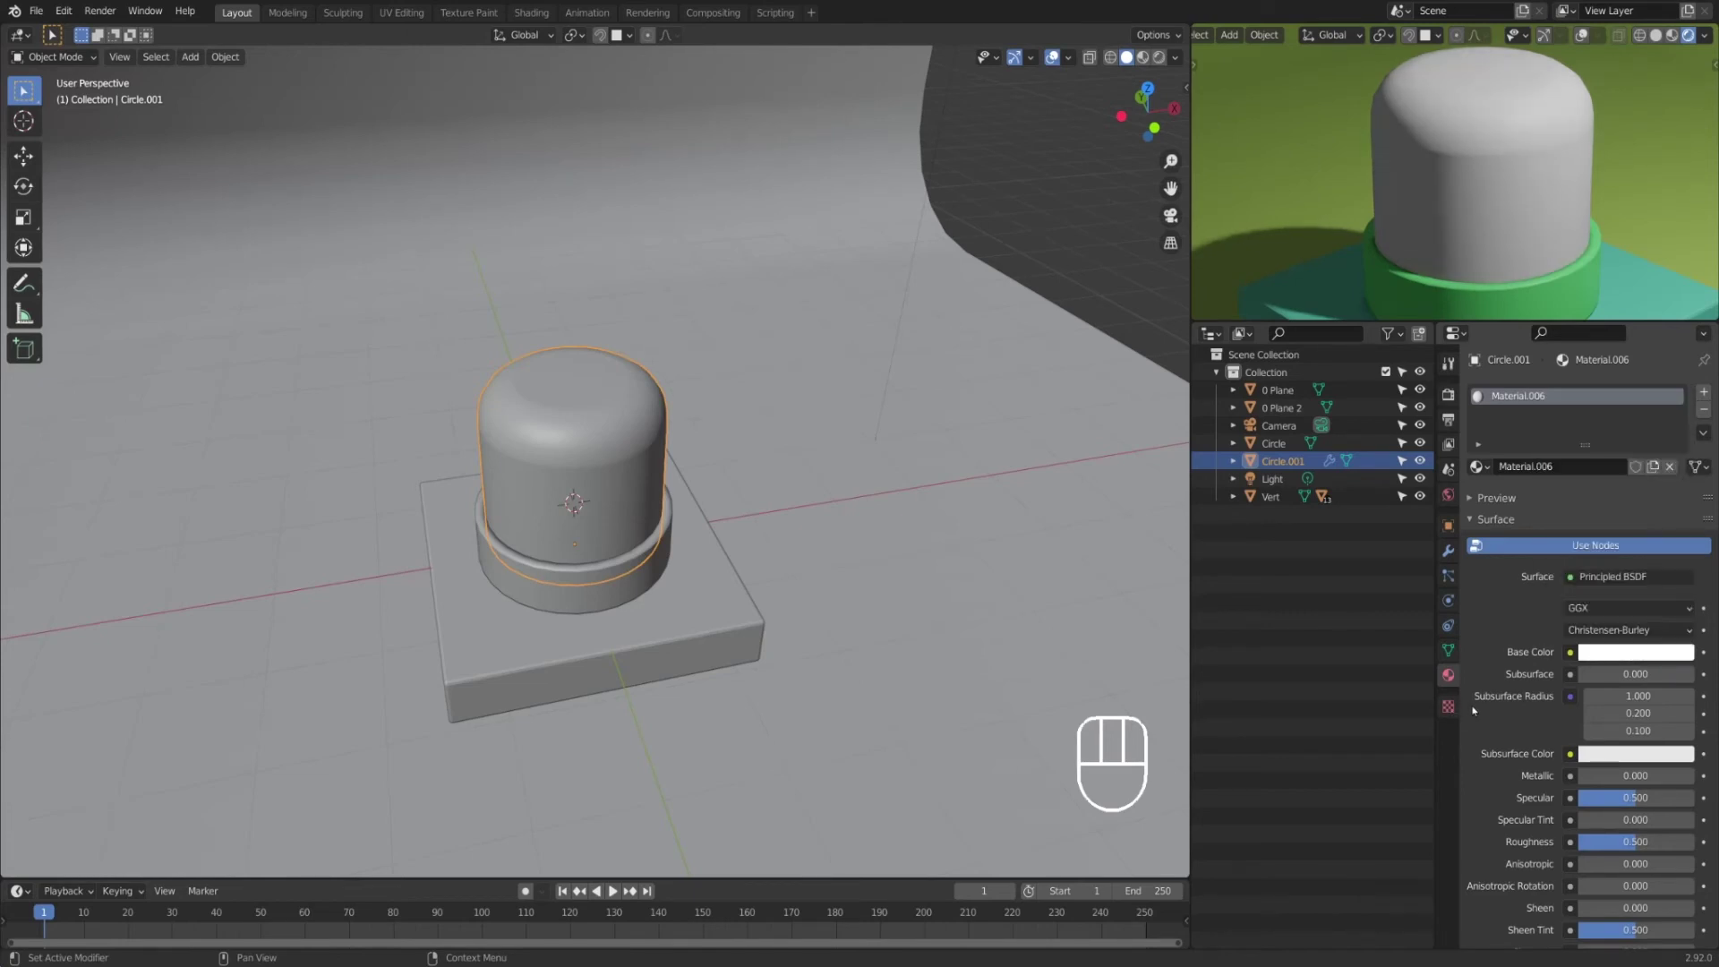
Step: Set the dome material's transmission to 1 and enable Screen Space Refraction for it
scroll(1539, 737, "down", 8)
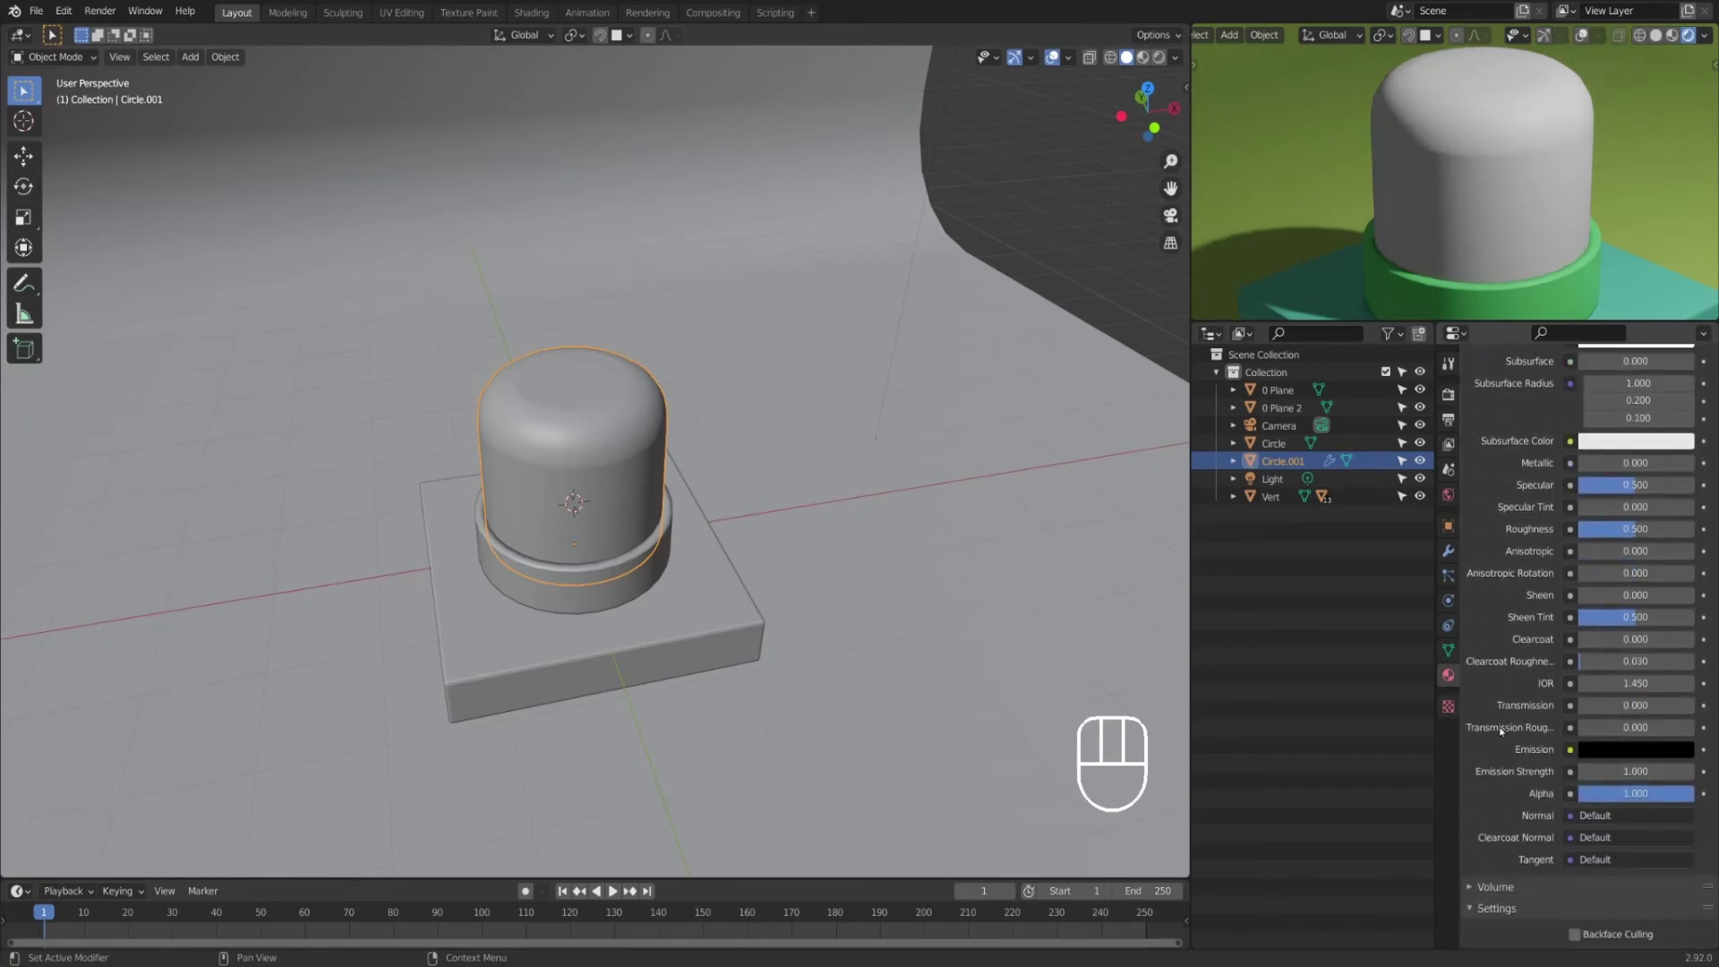
left_click_drag(1597, 707, 1599, 707)
type("1")
key("Return")
scroll(1571, 833, "down", 7)
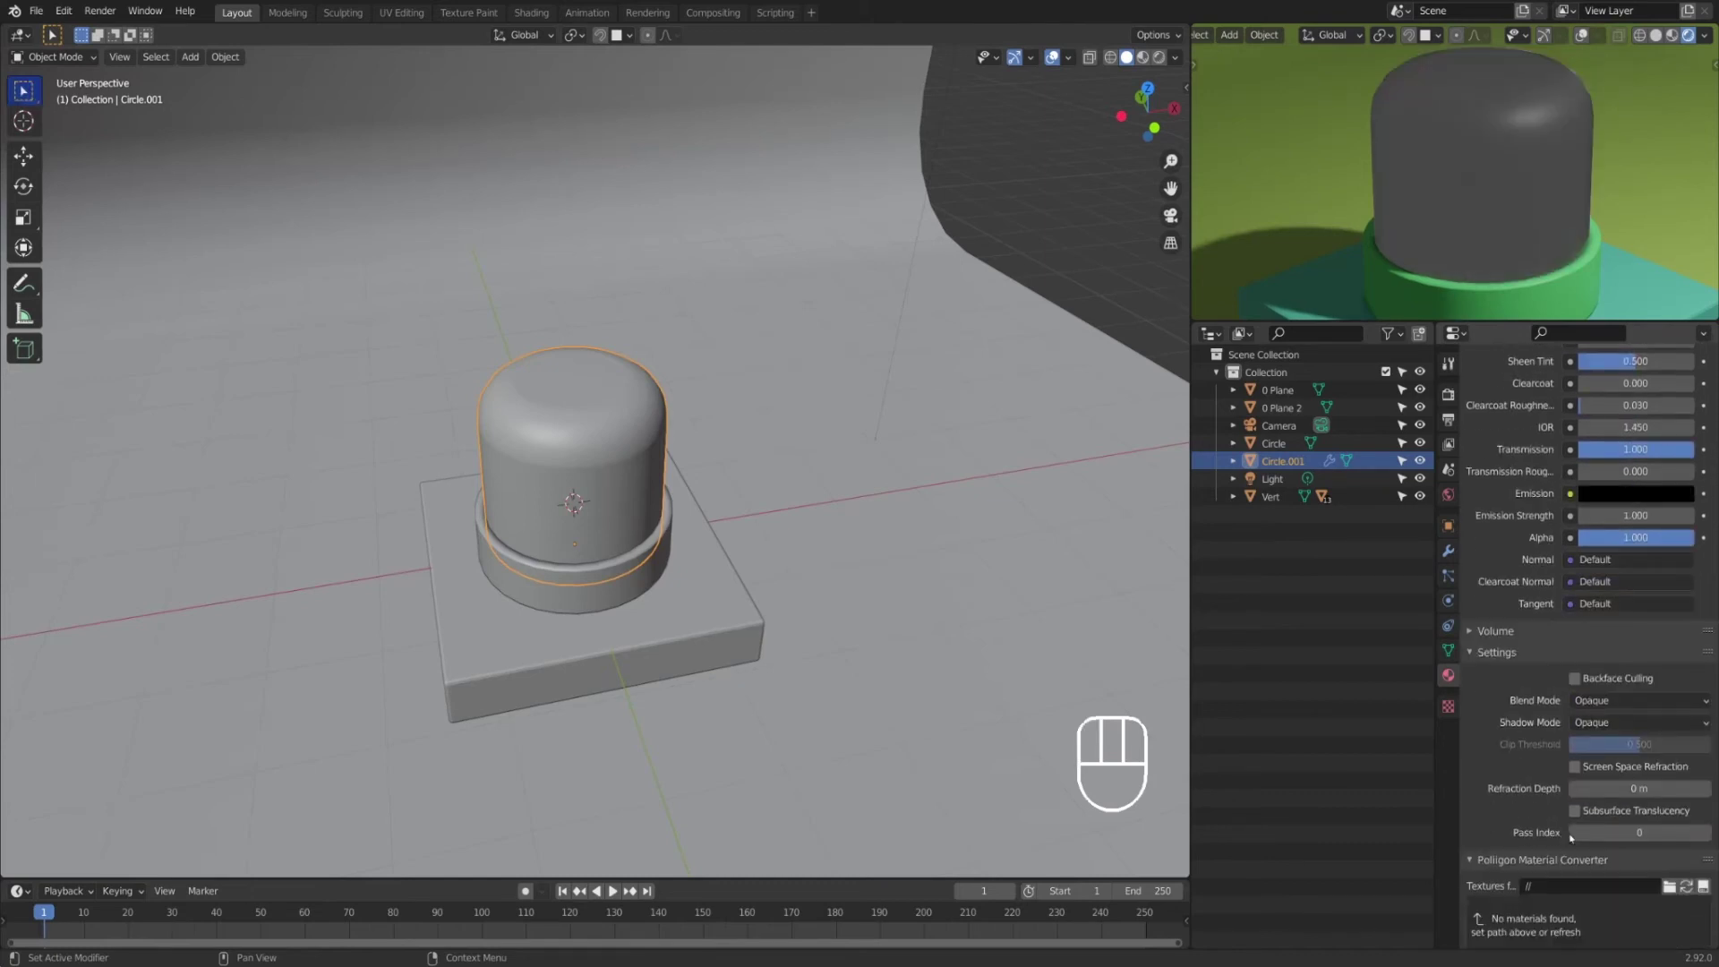
left_click(1575, 767)
Step: Set the dome material's roughness to 0
scroll(1574, 685, "up", 8)
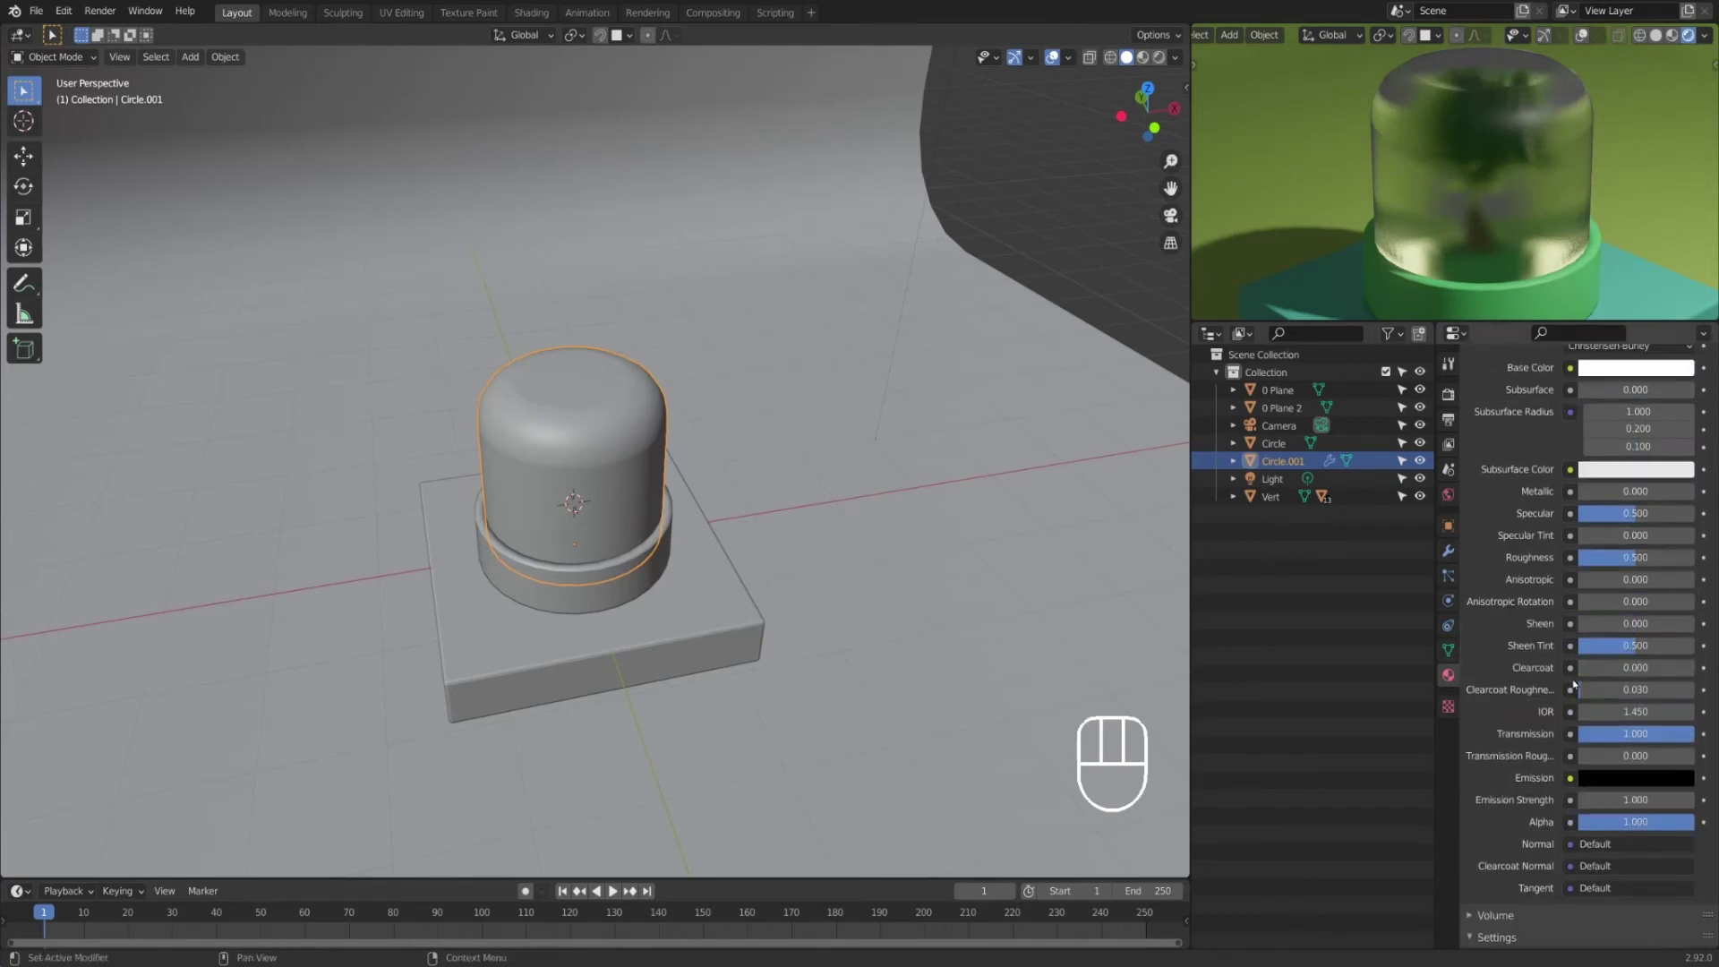
left_click(1603, 557)
type("0")
key("Return")
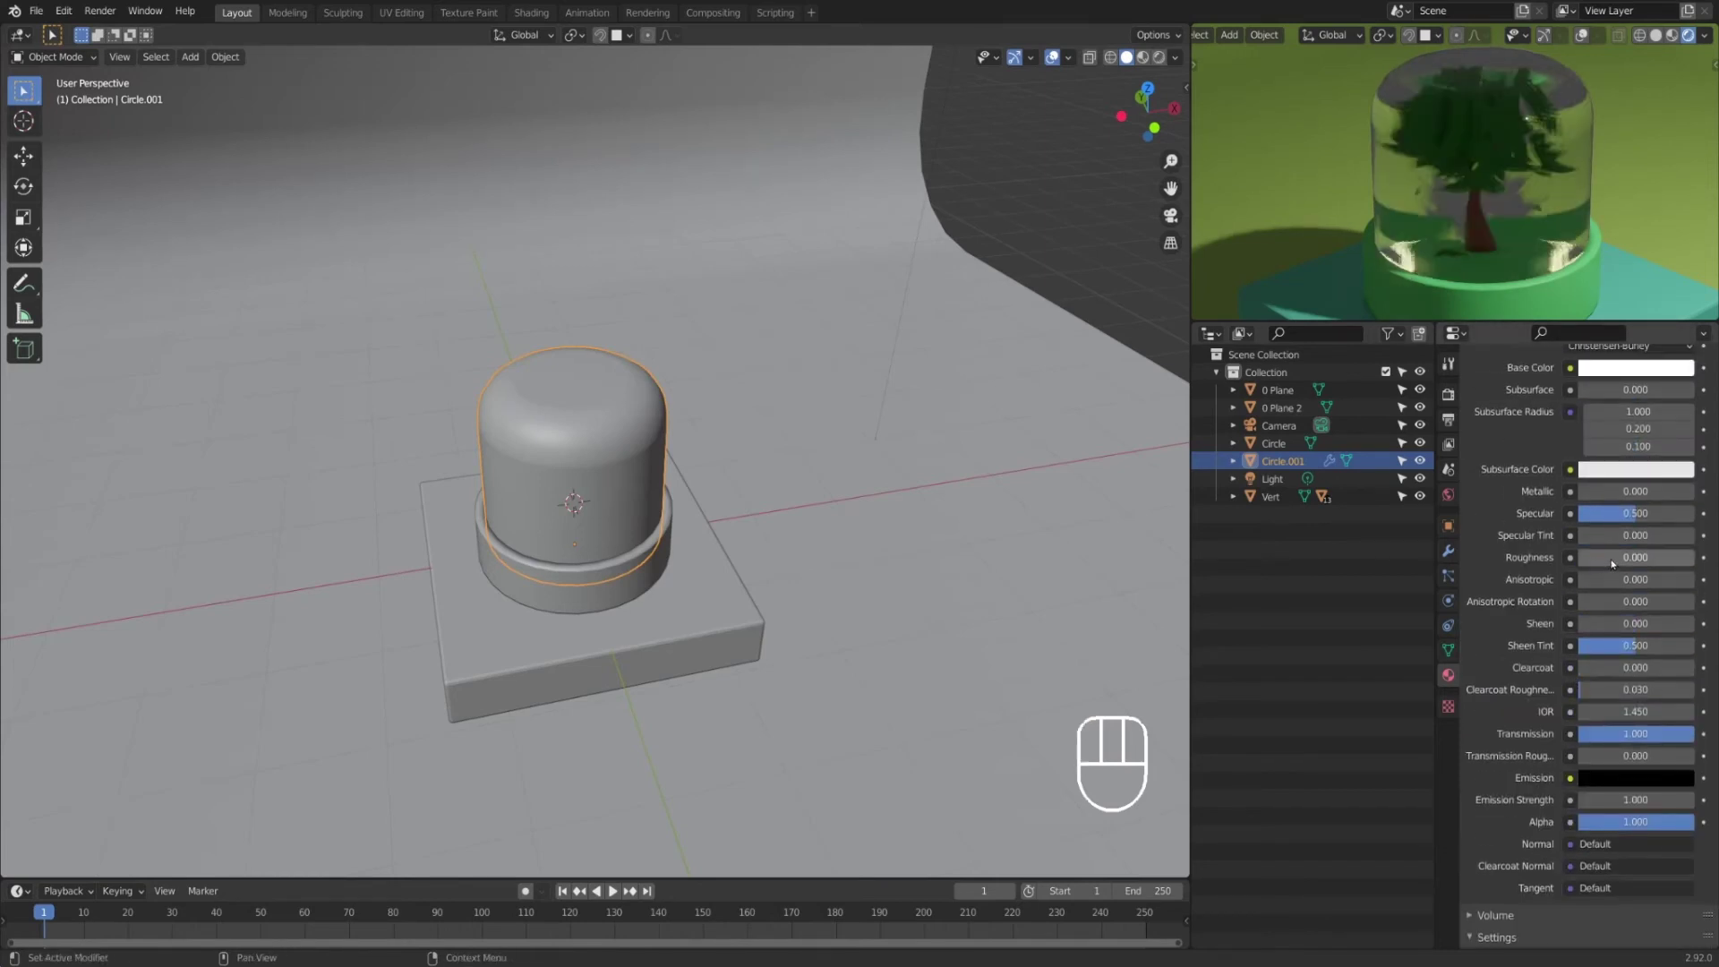
Step: Examine the glass dome and the tree inside it in the rendered preview, up close and through the camera
scroll(1511, 188, "down", 5)
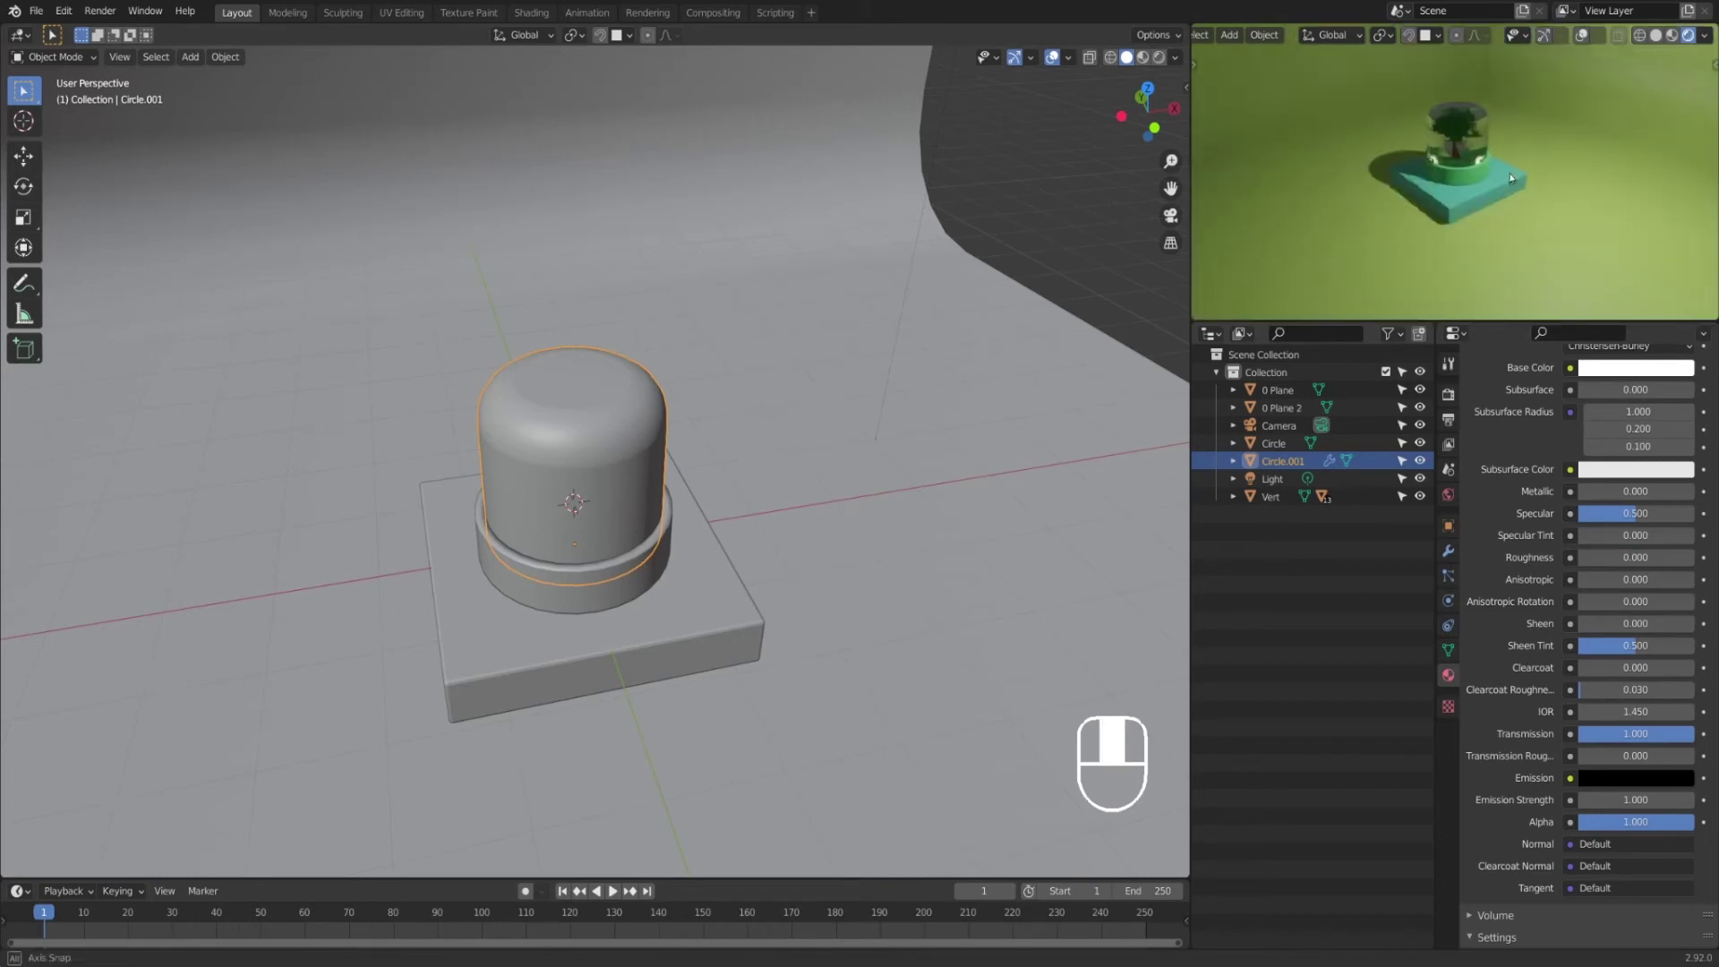
scroll(1511, 188, "up", 7)
middle_click_drag(1512, 179, 1406, 199, "shift")
scroll(1399, 162, "up", 7)
scroll(1407, 203, "down", 5)
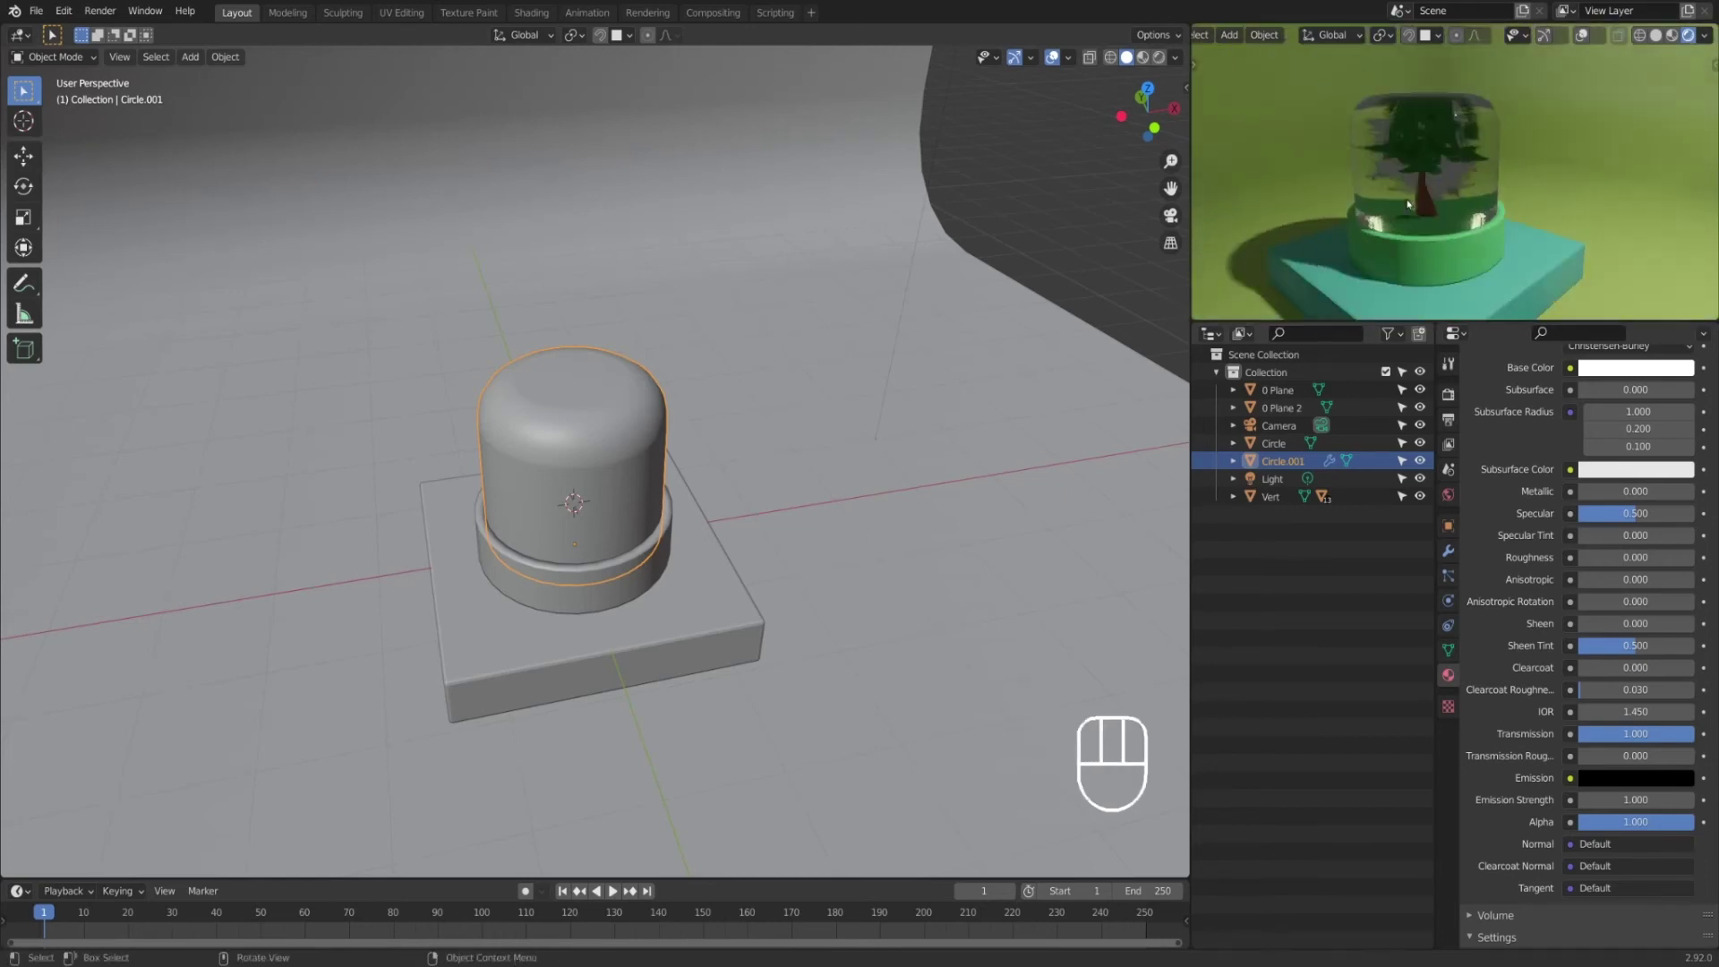
scroll(1486, 607, "up", 8)
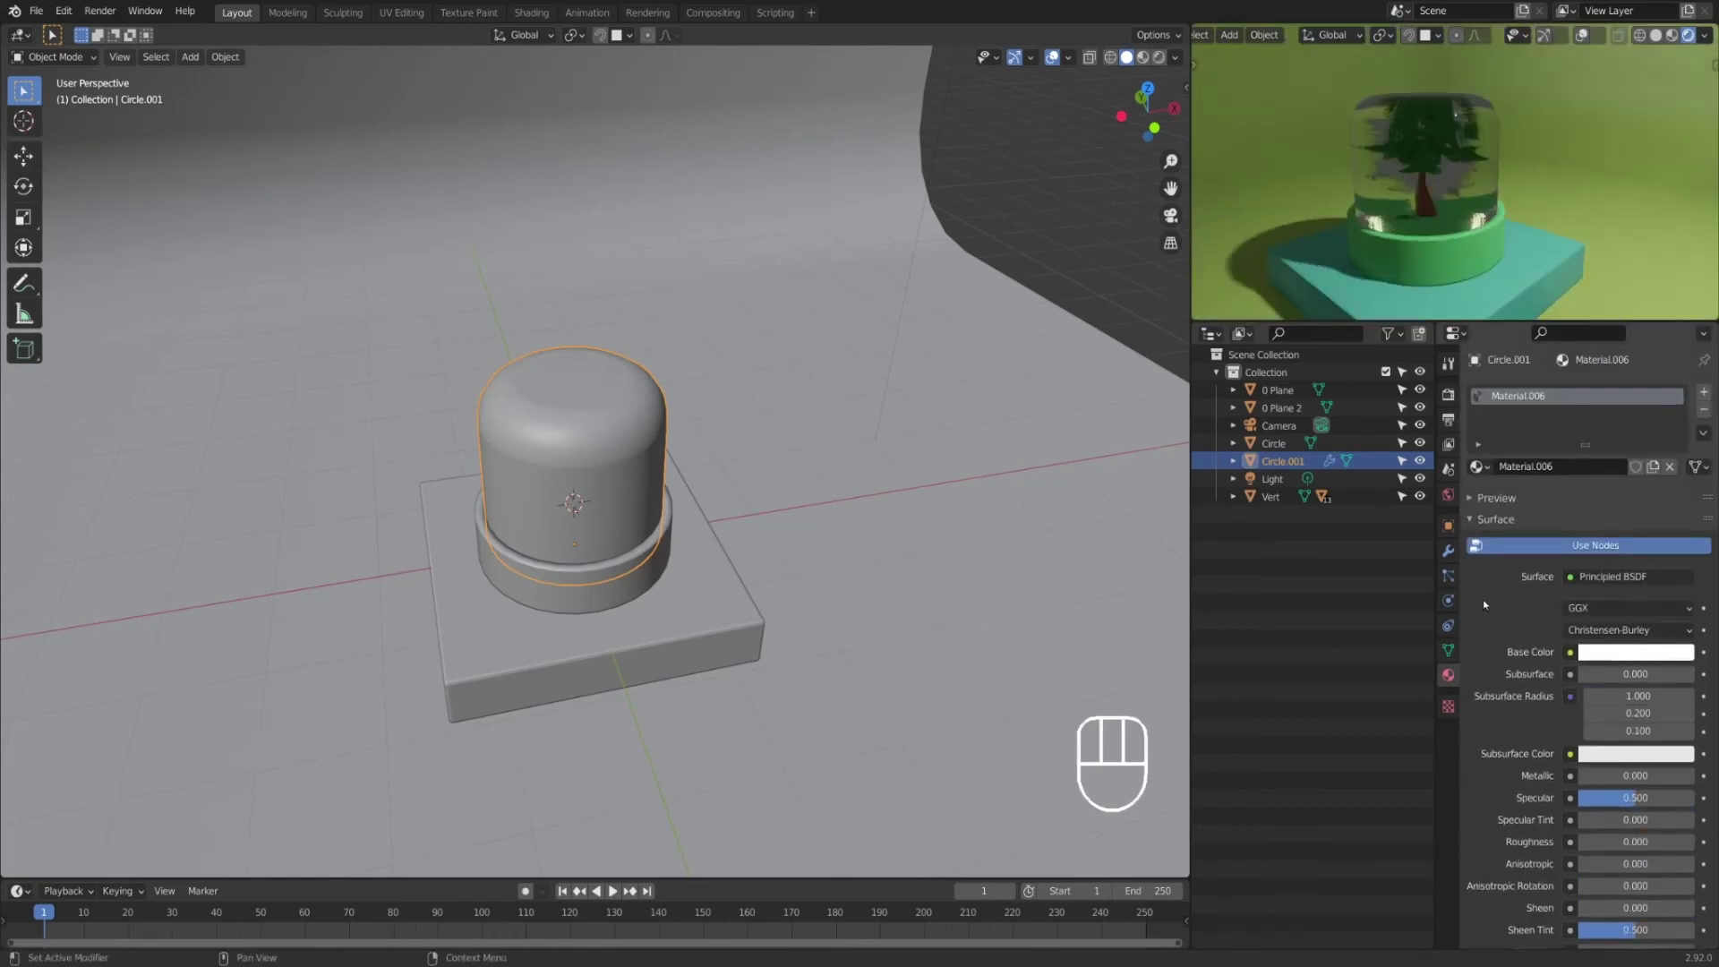
scroll(1479, 227, "down", 3)
left_click(1478, 228)
key("KP_0")
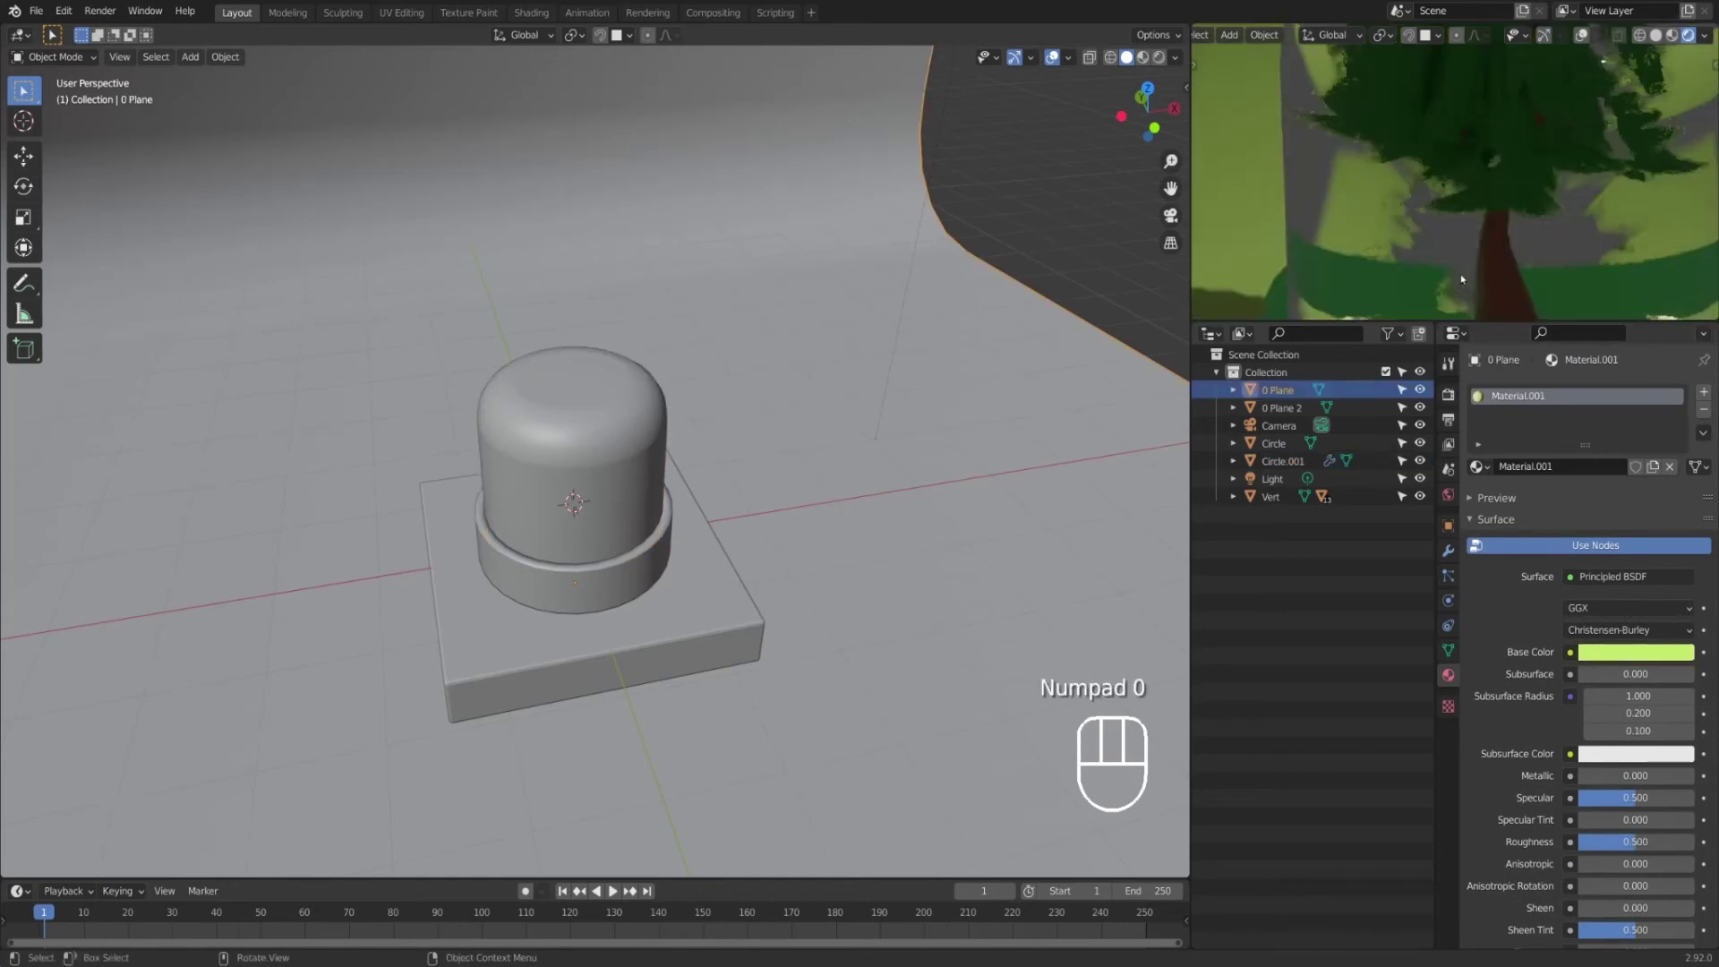
scroll(1478, 271, "down", 4)
scroll(1478, 260, "up", 2)
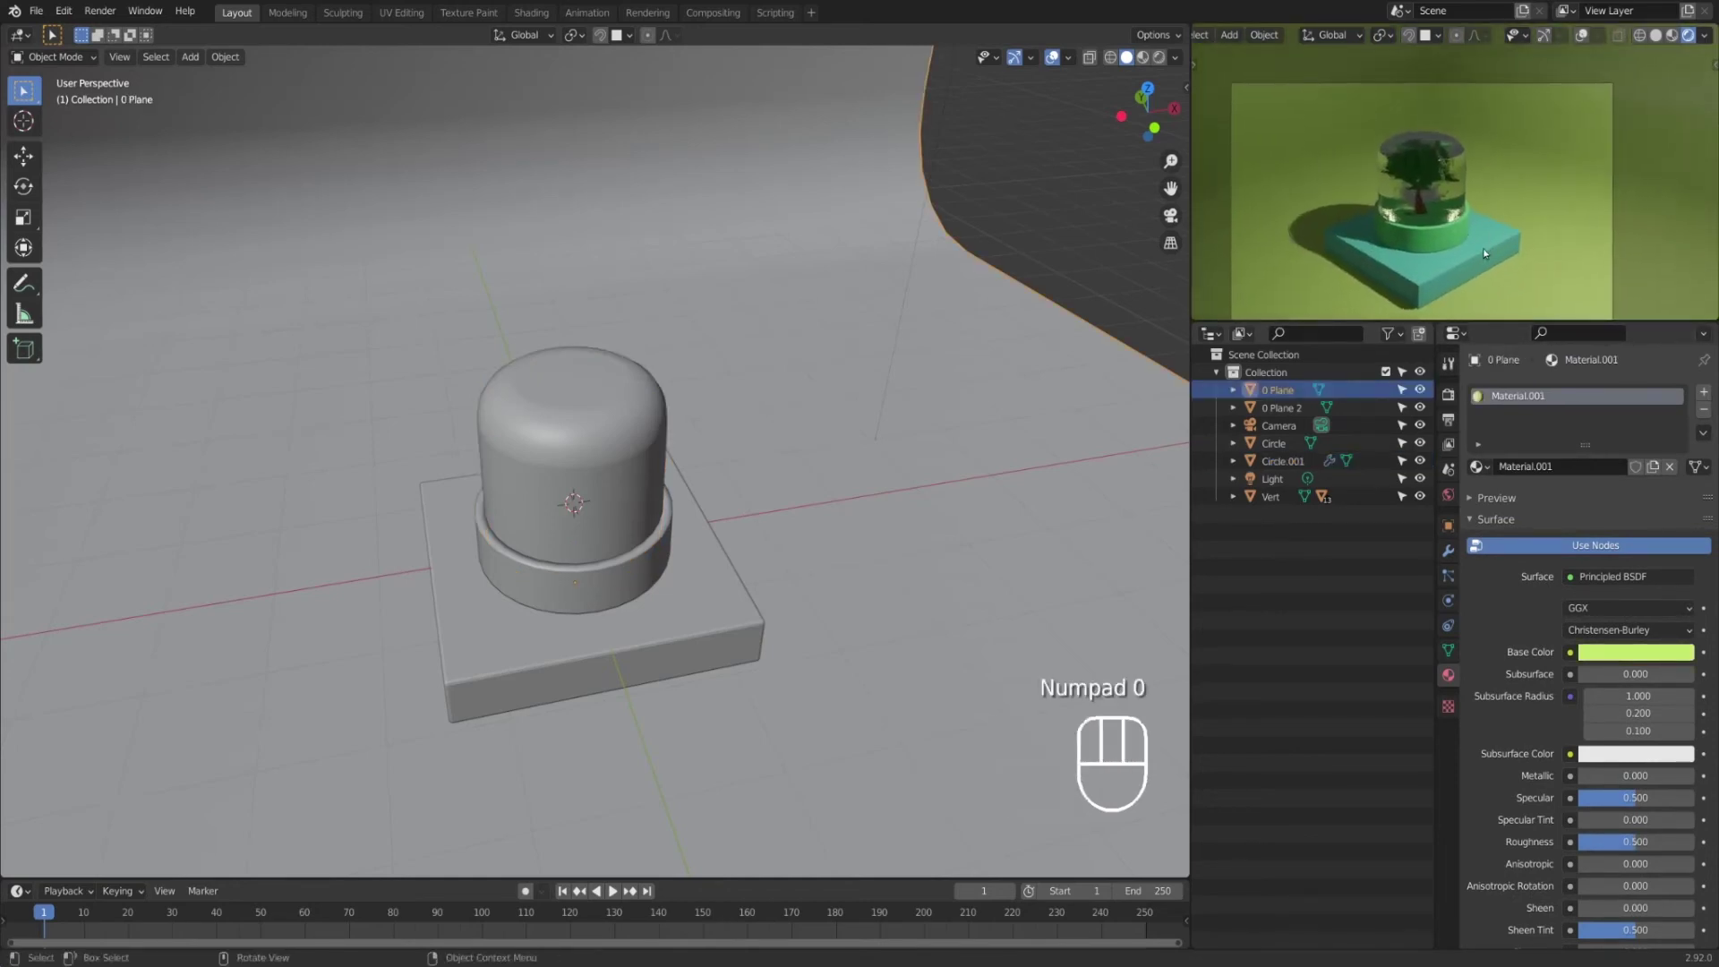
middle_click_drag(1483, 249, 1496, 195, "shift")
Step: Switch the scene's render engine to Cycles and center the glass dome in the camera preview
left_click(1447, 394)
left_click(1638, 392)
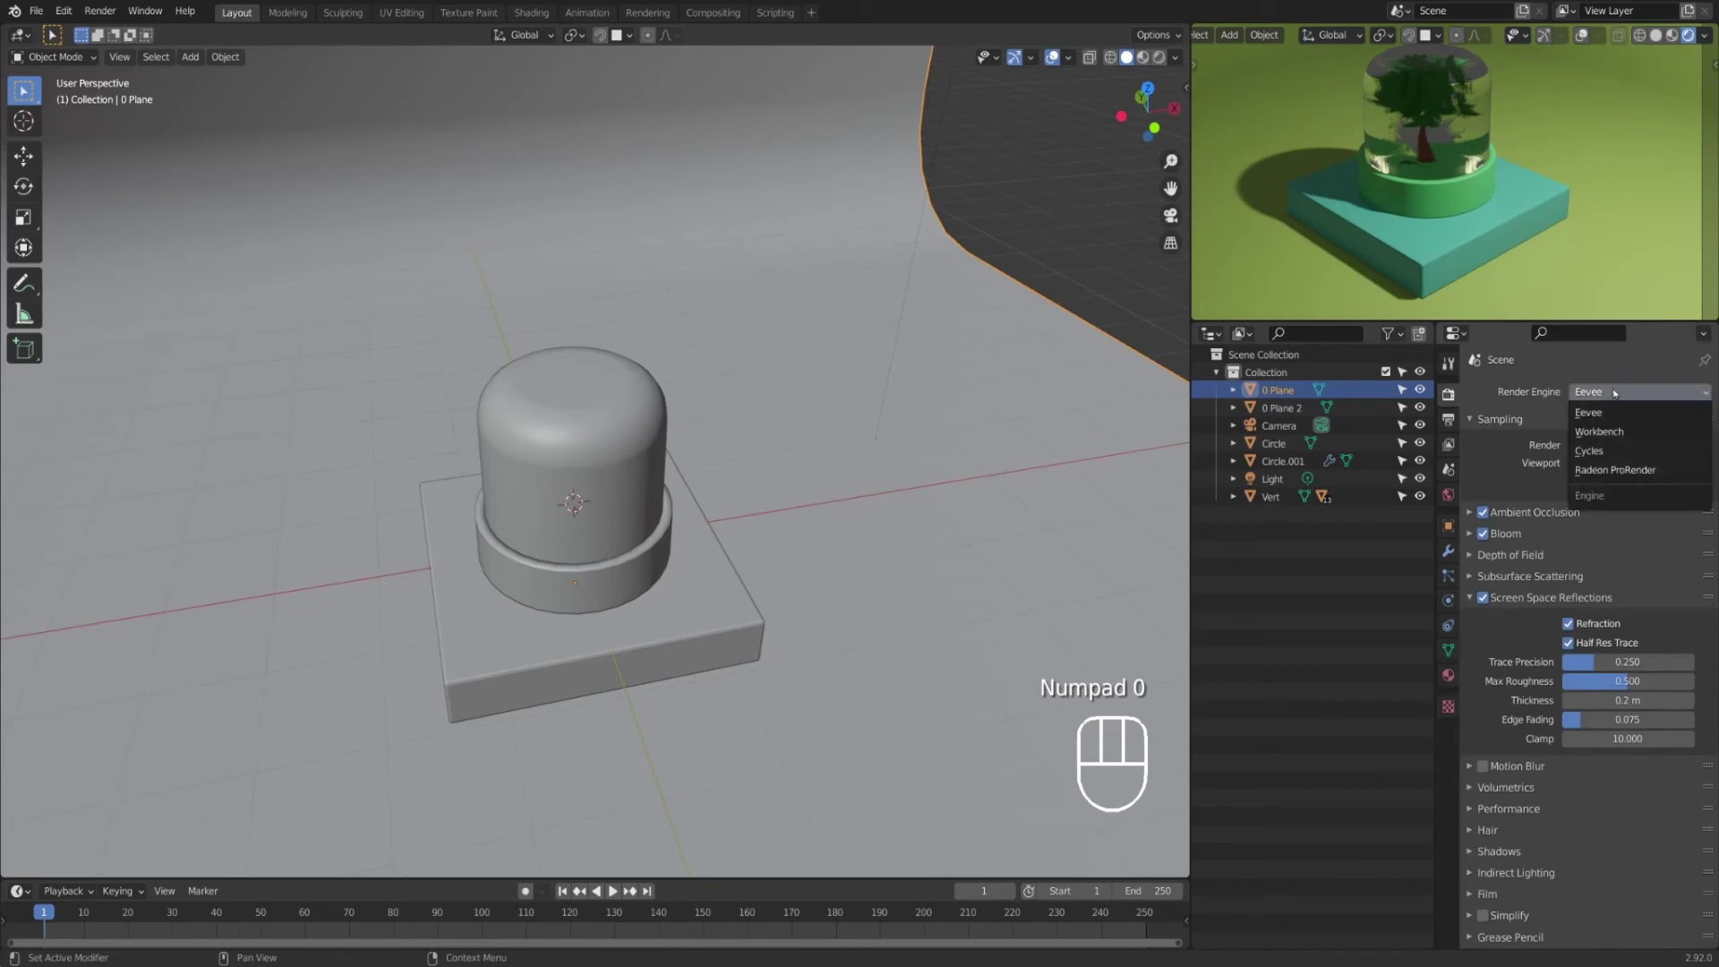
left_click(1603, 451)
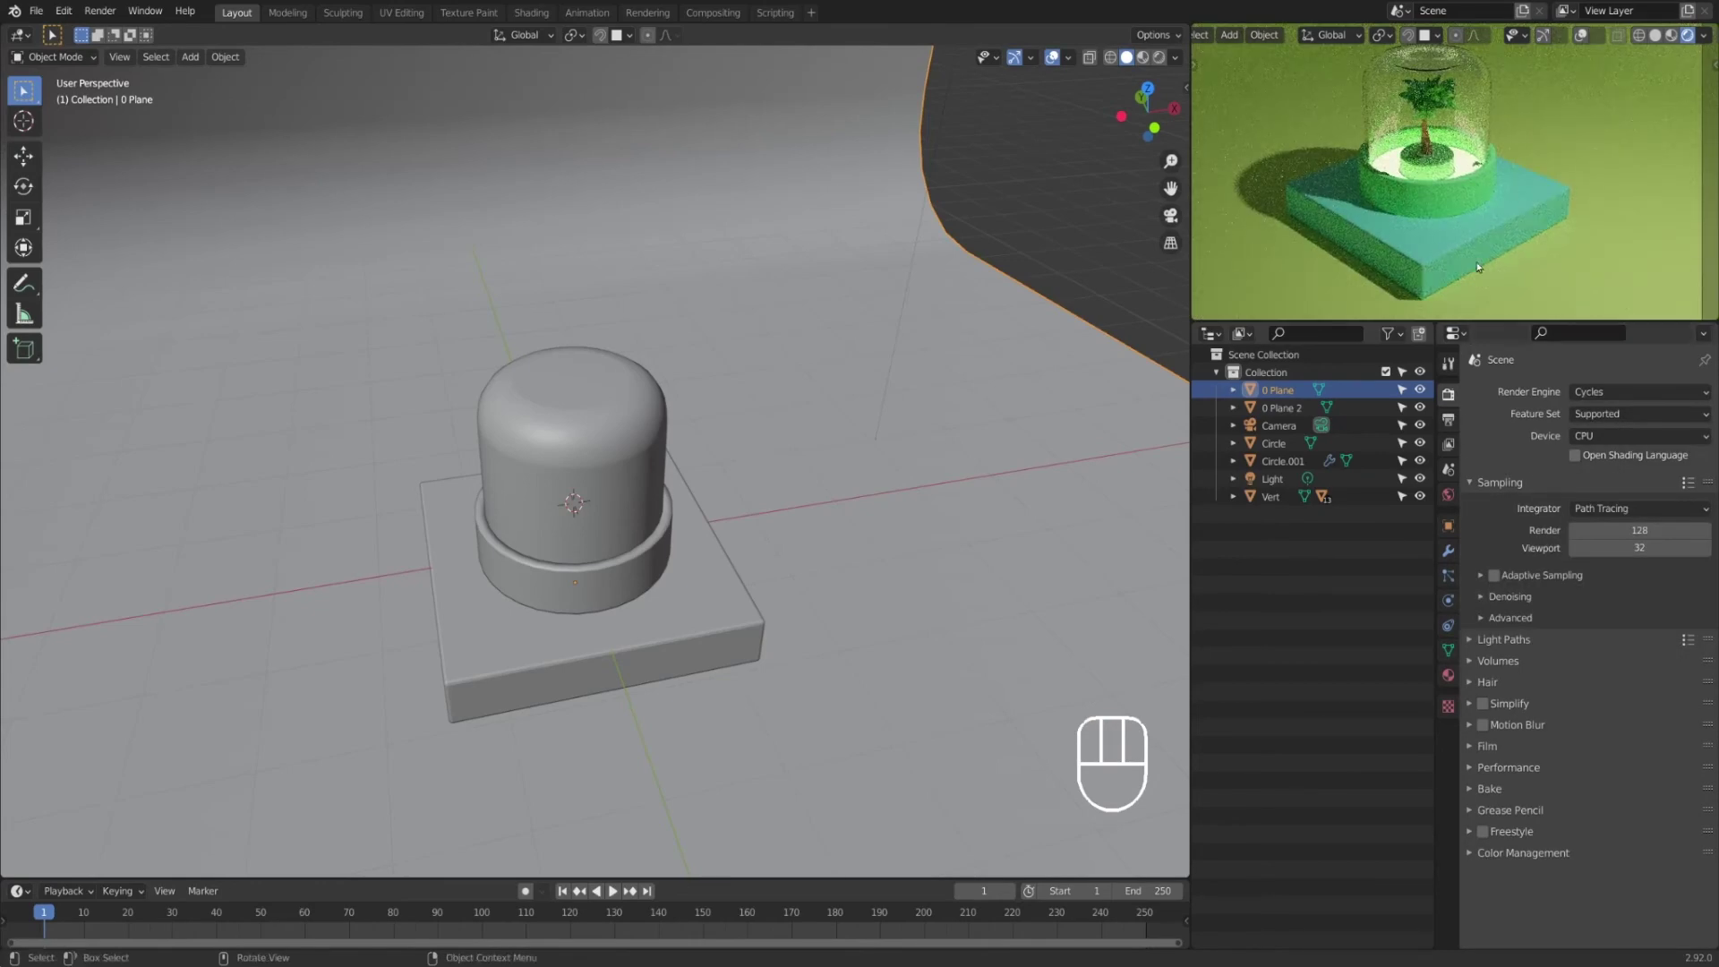
middle_click_drag(1495, 250, 1518, 290, "shift")
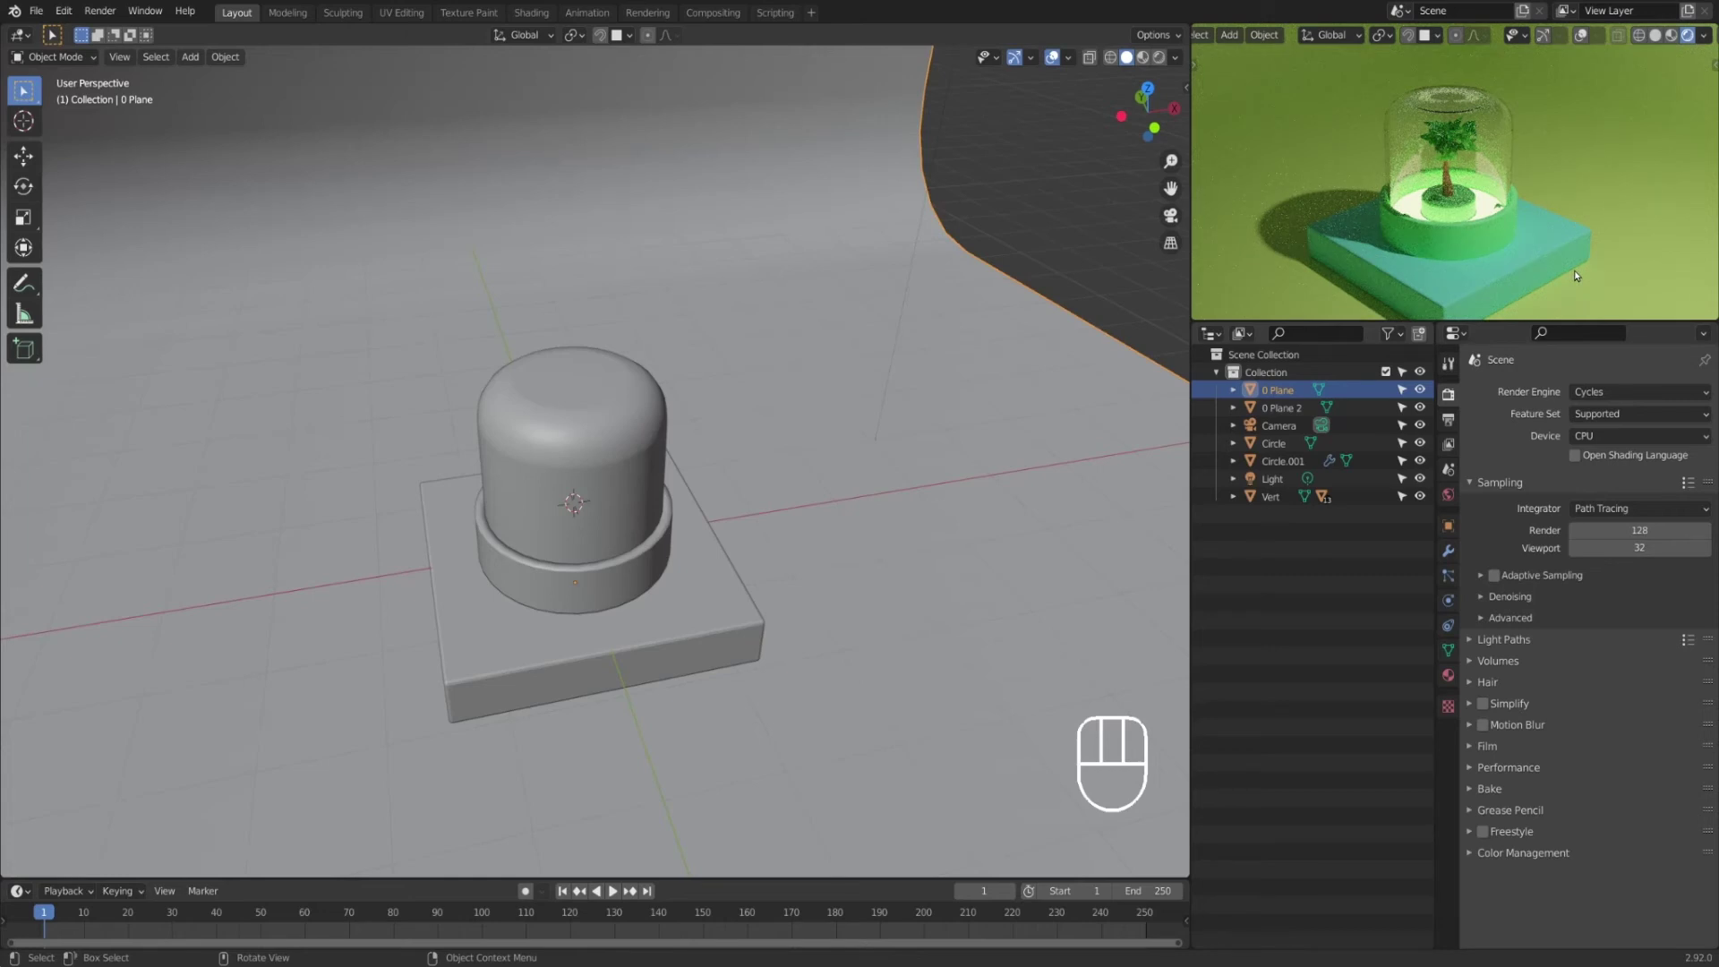
Step: Show overlays in the camera preview, and enable NLM denoising for renders and Automatic denoising for the viewport
left_click(1581, 35)
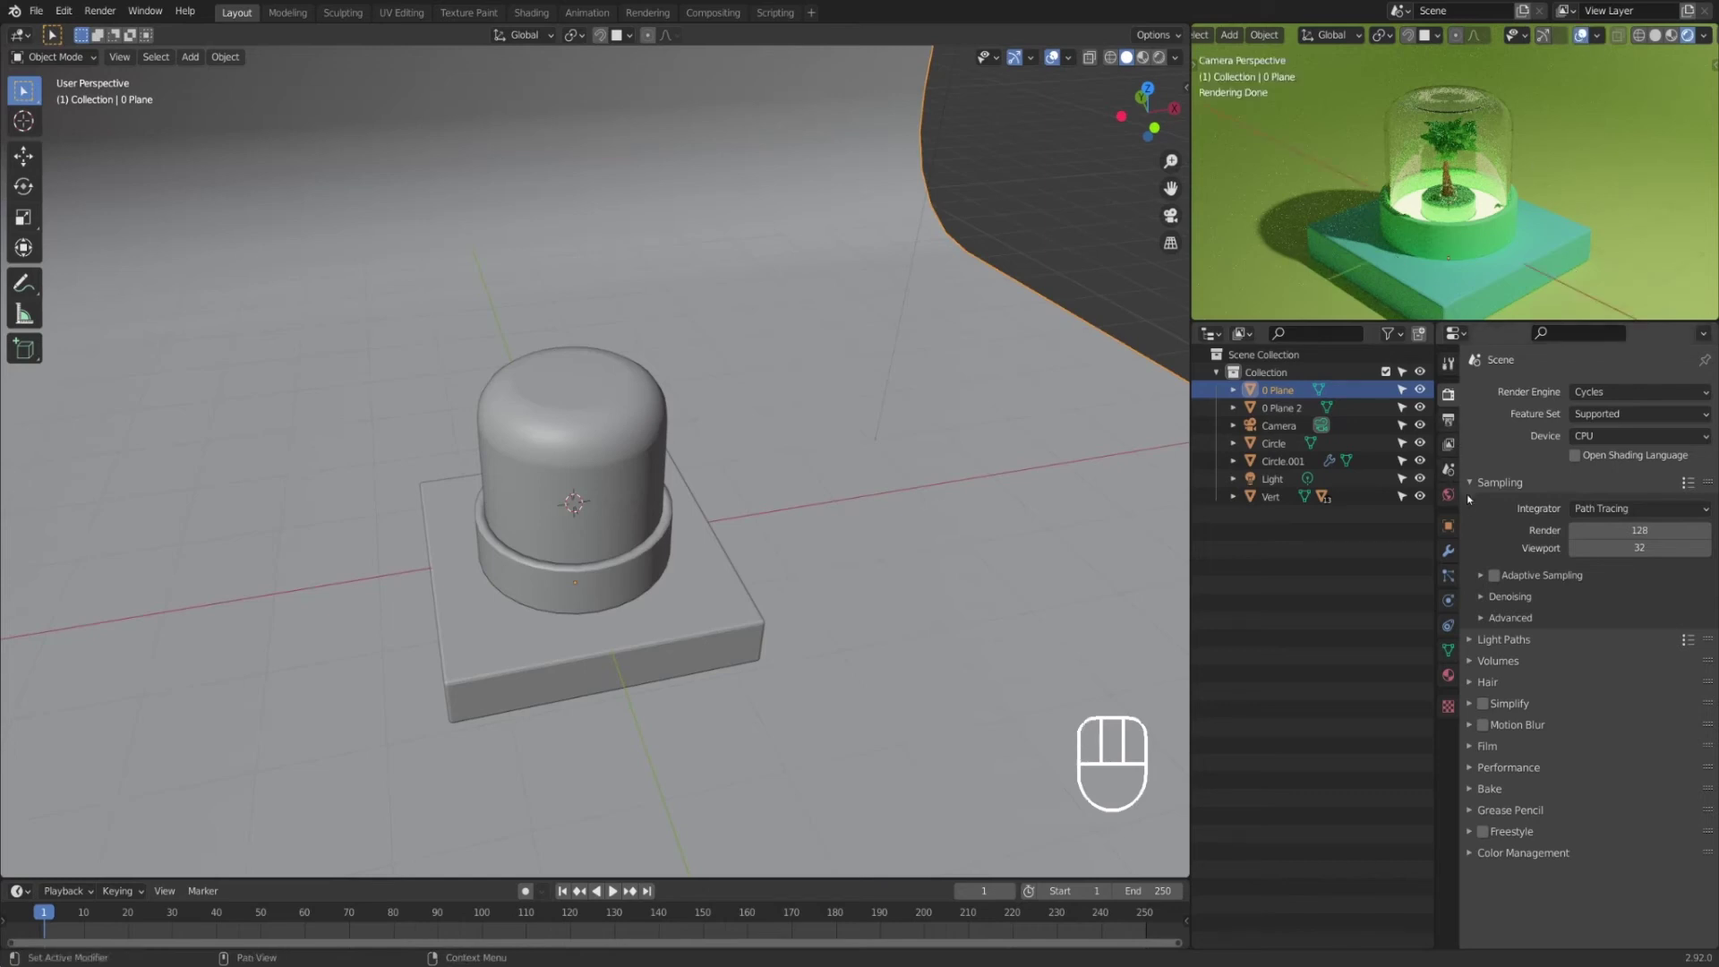
left_click(1491, 593)
left_click(1574, 645)
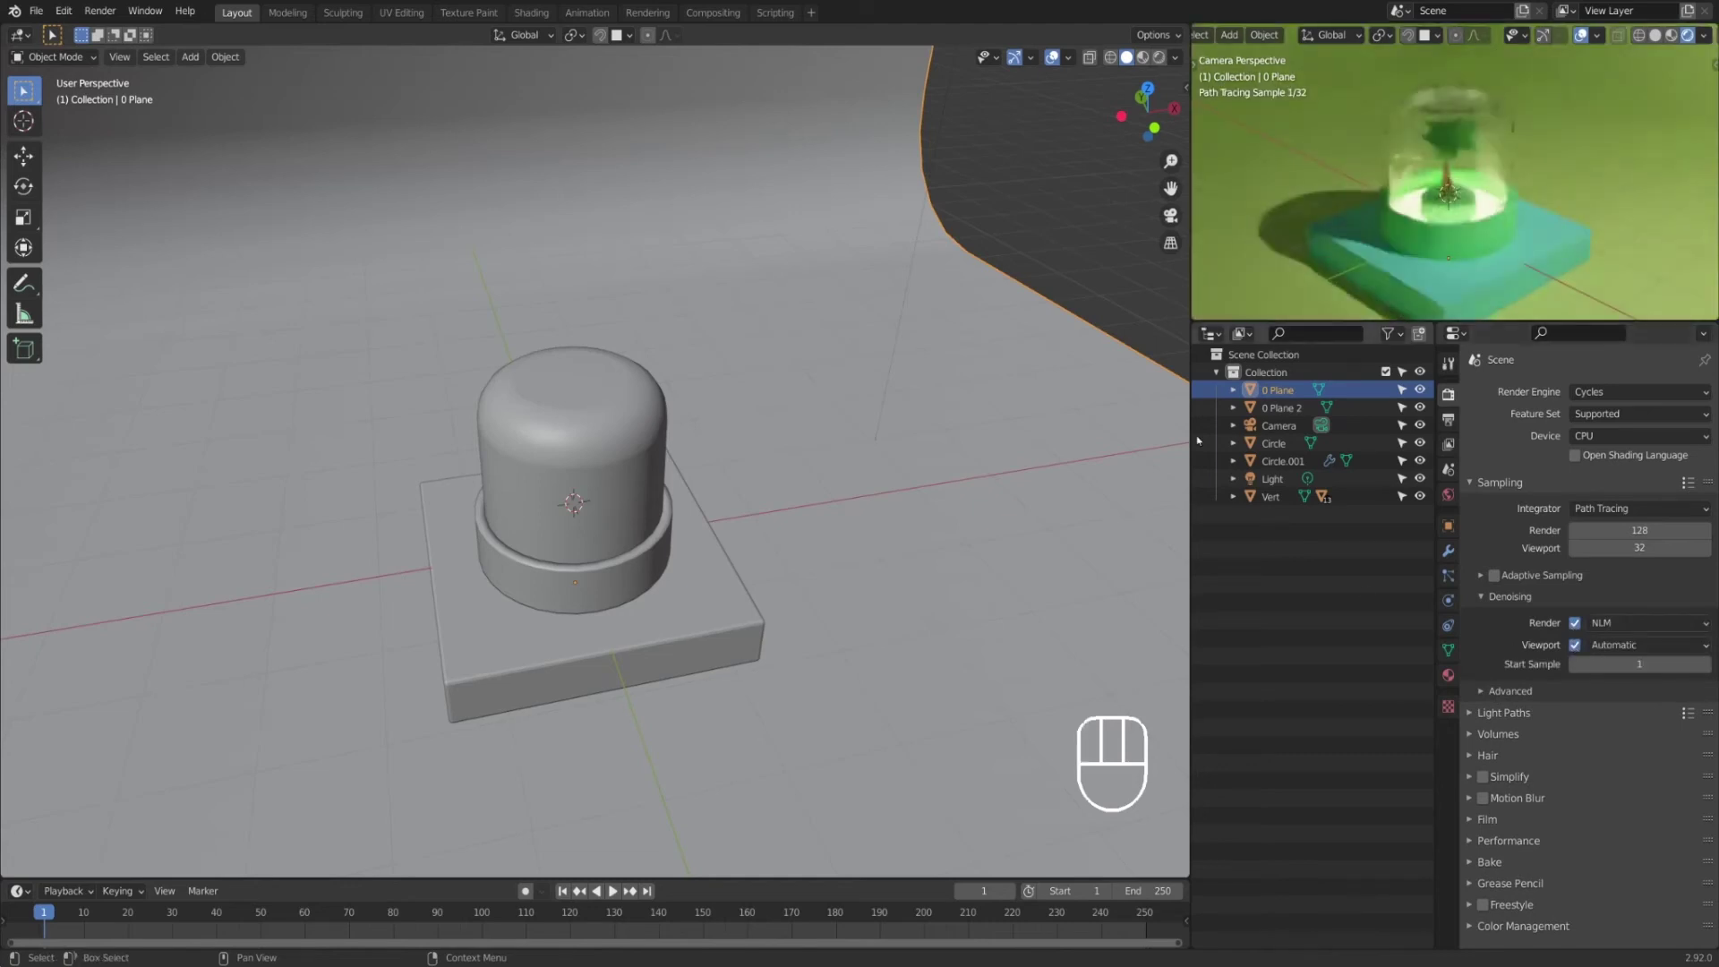
Step: Render the current frame through the camera and close the finished render
key("F12")
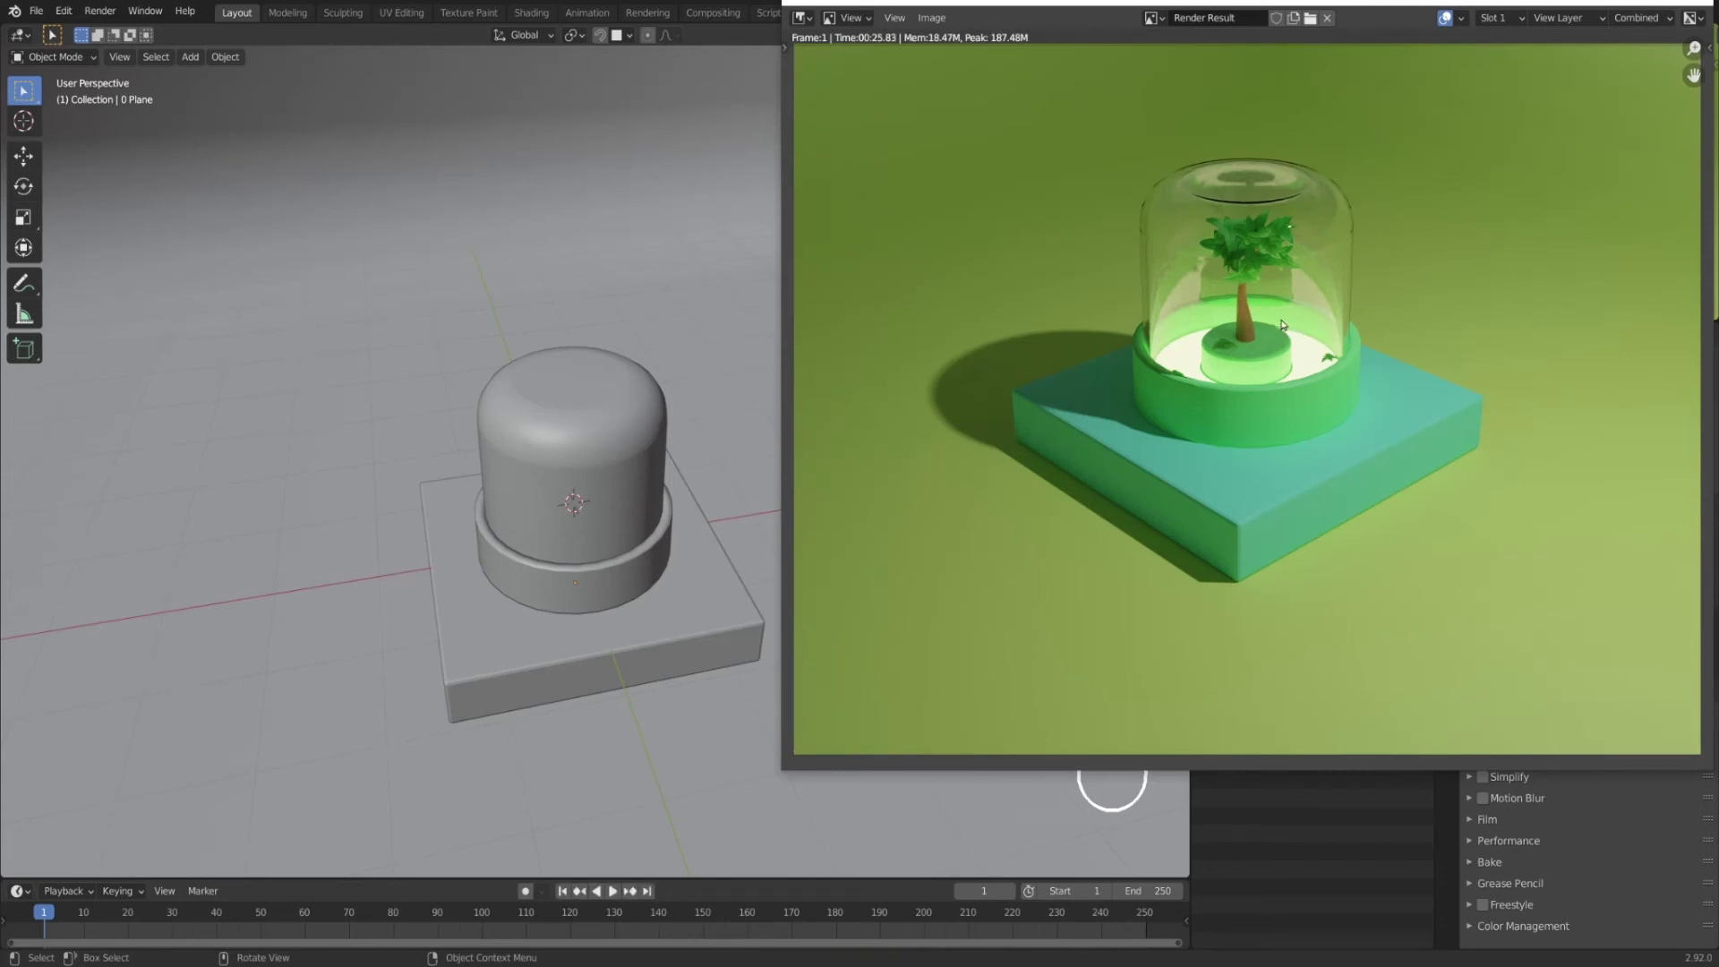
key("Escape")
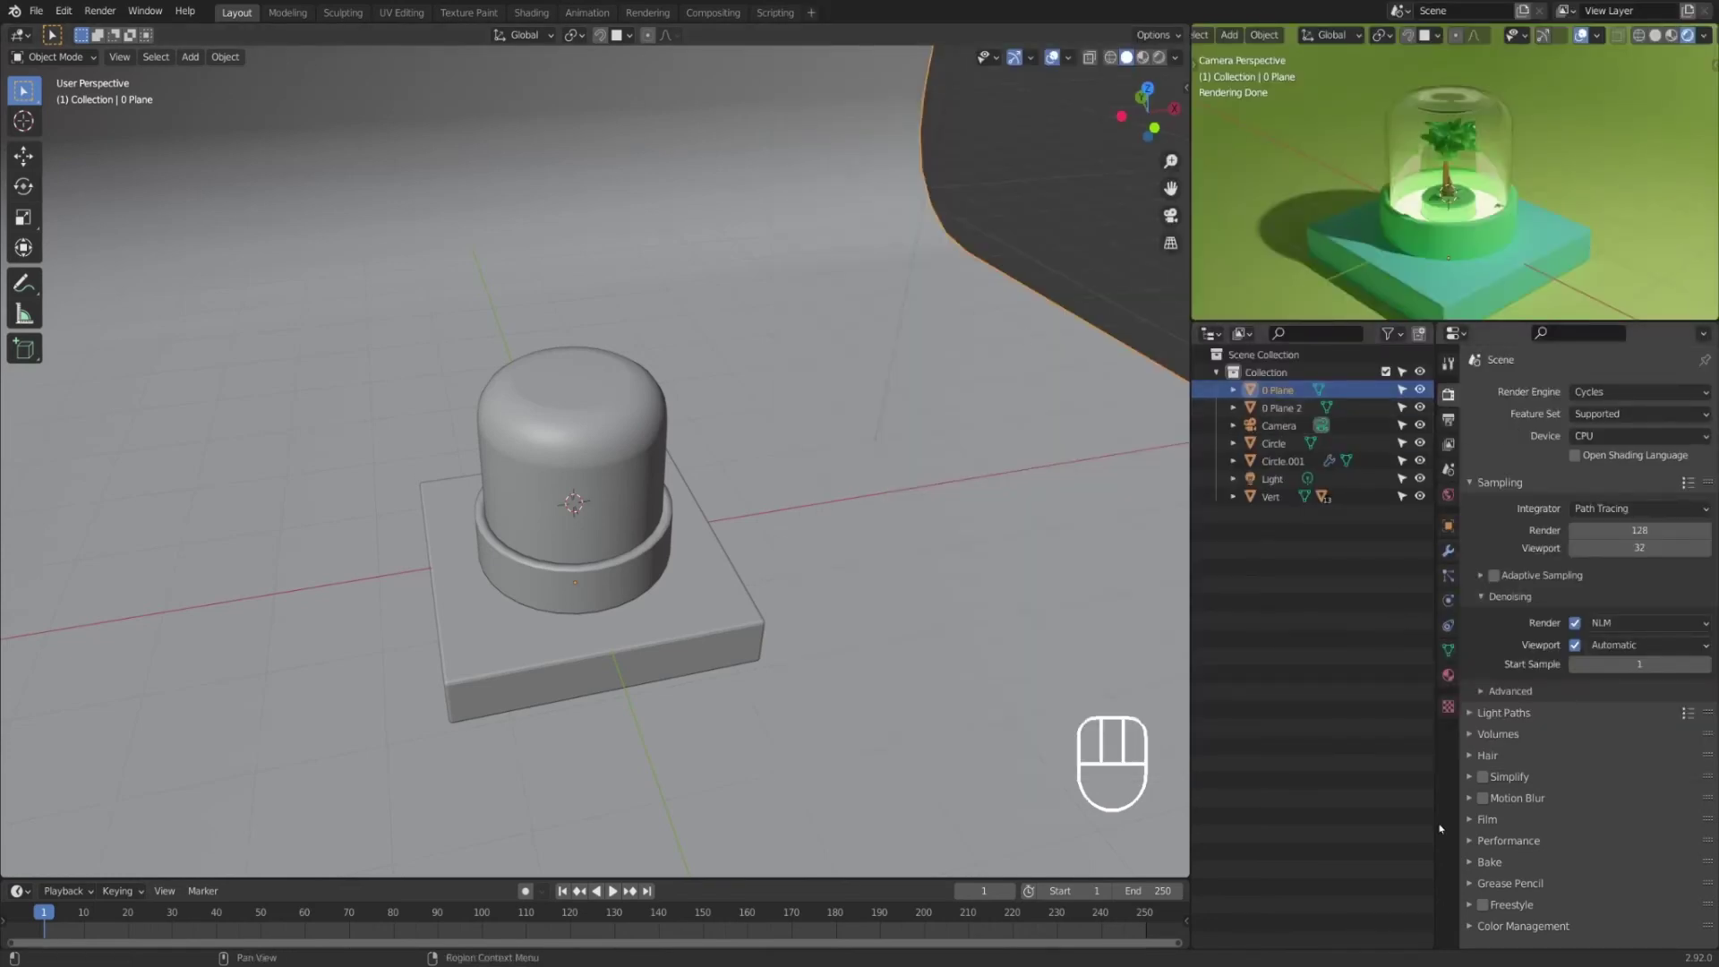
Step: Set the IOR of the dome's glass material to 1.1
left_click(1448, 674)
scroll(1482, 730, "down", 10)
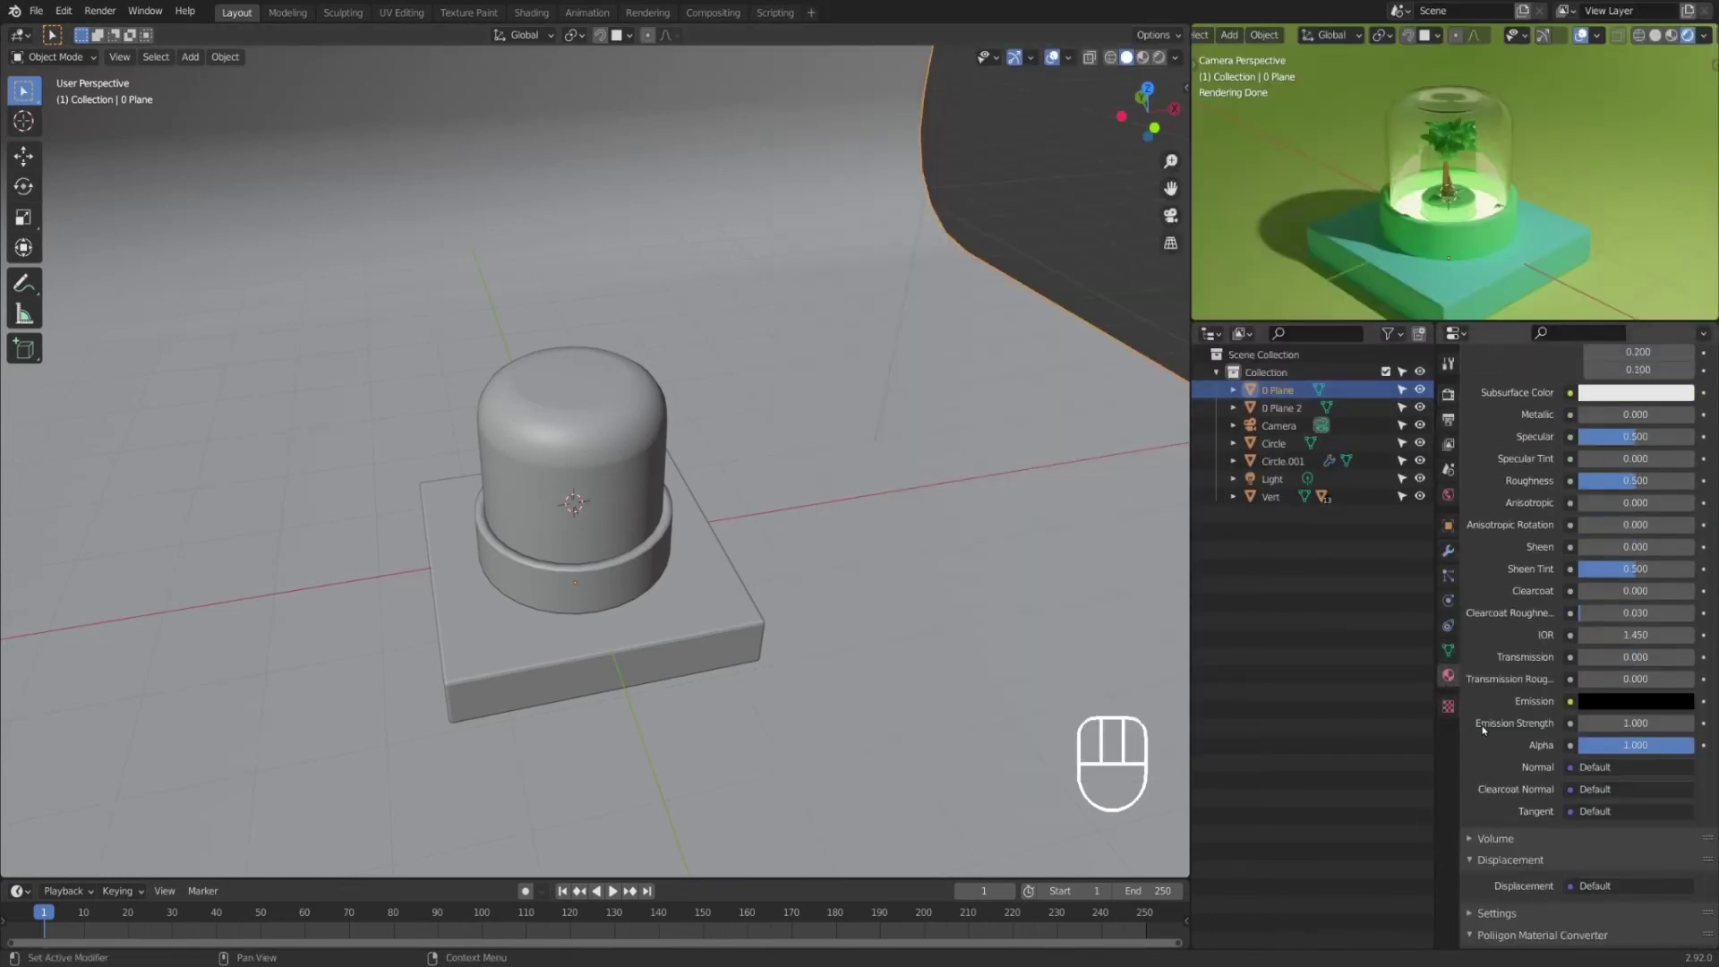
left_click(631, 422)
scroll(1577, 776, "down", 2)
scroll(1578, 775, "up", 2)
double_click(1634, 635)
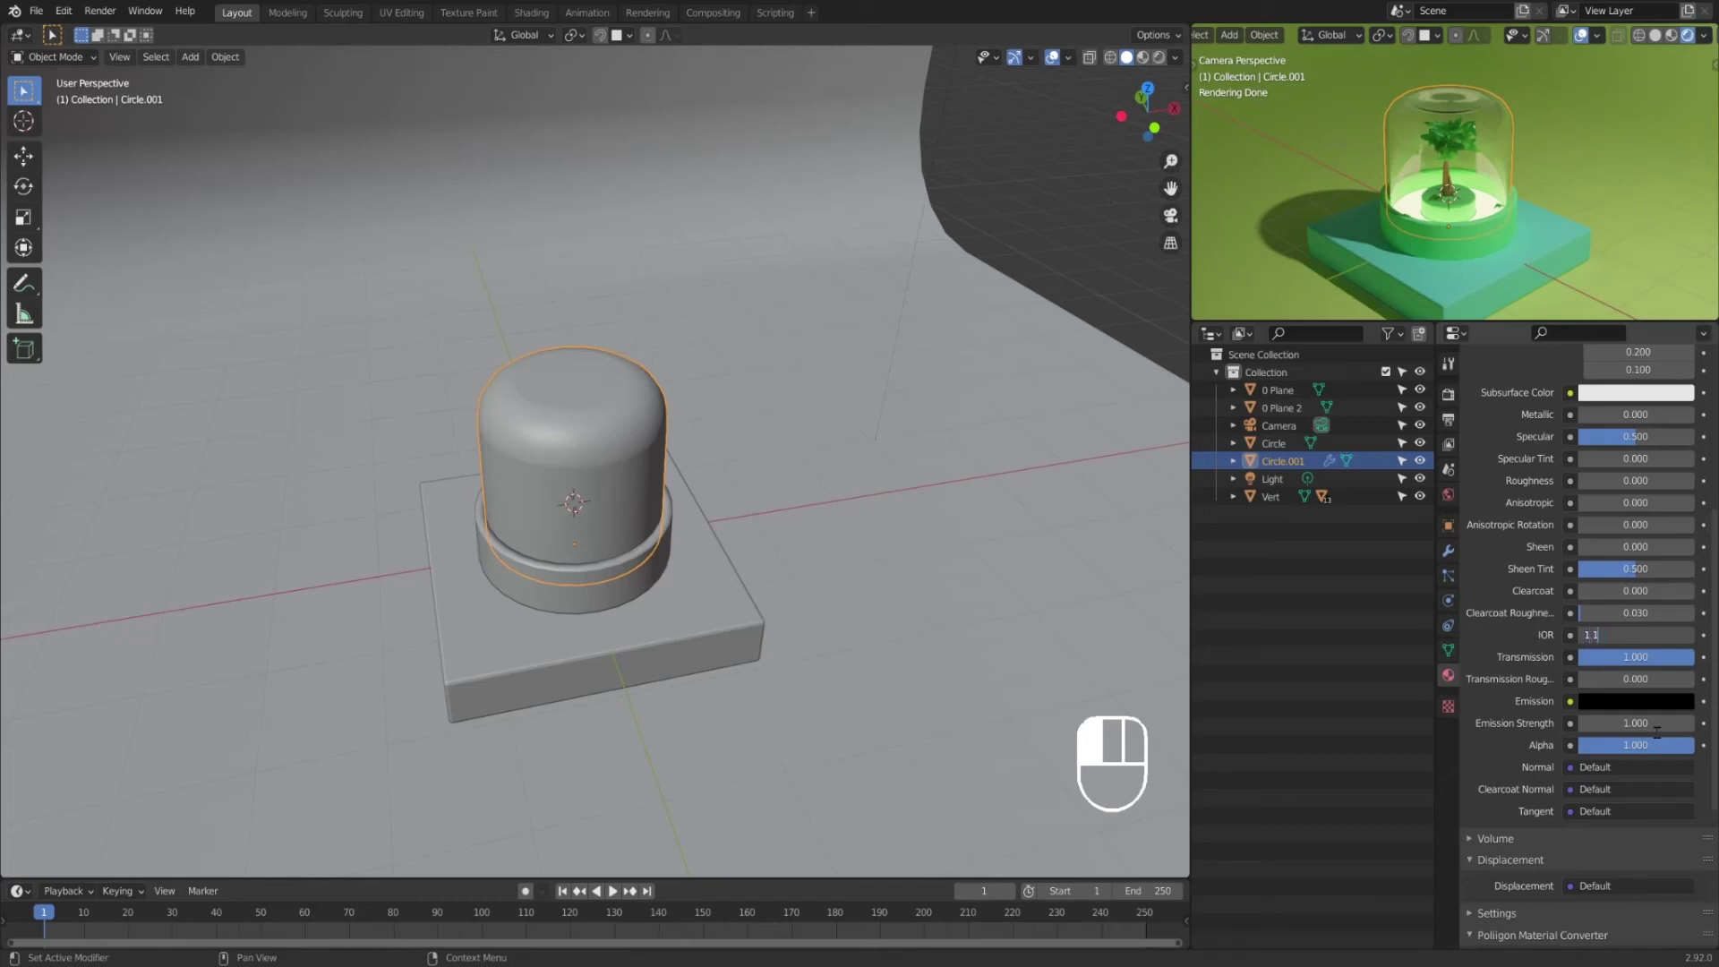
key("Return")
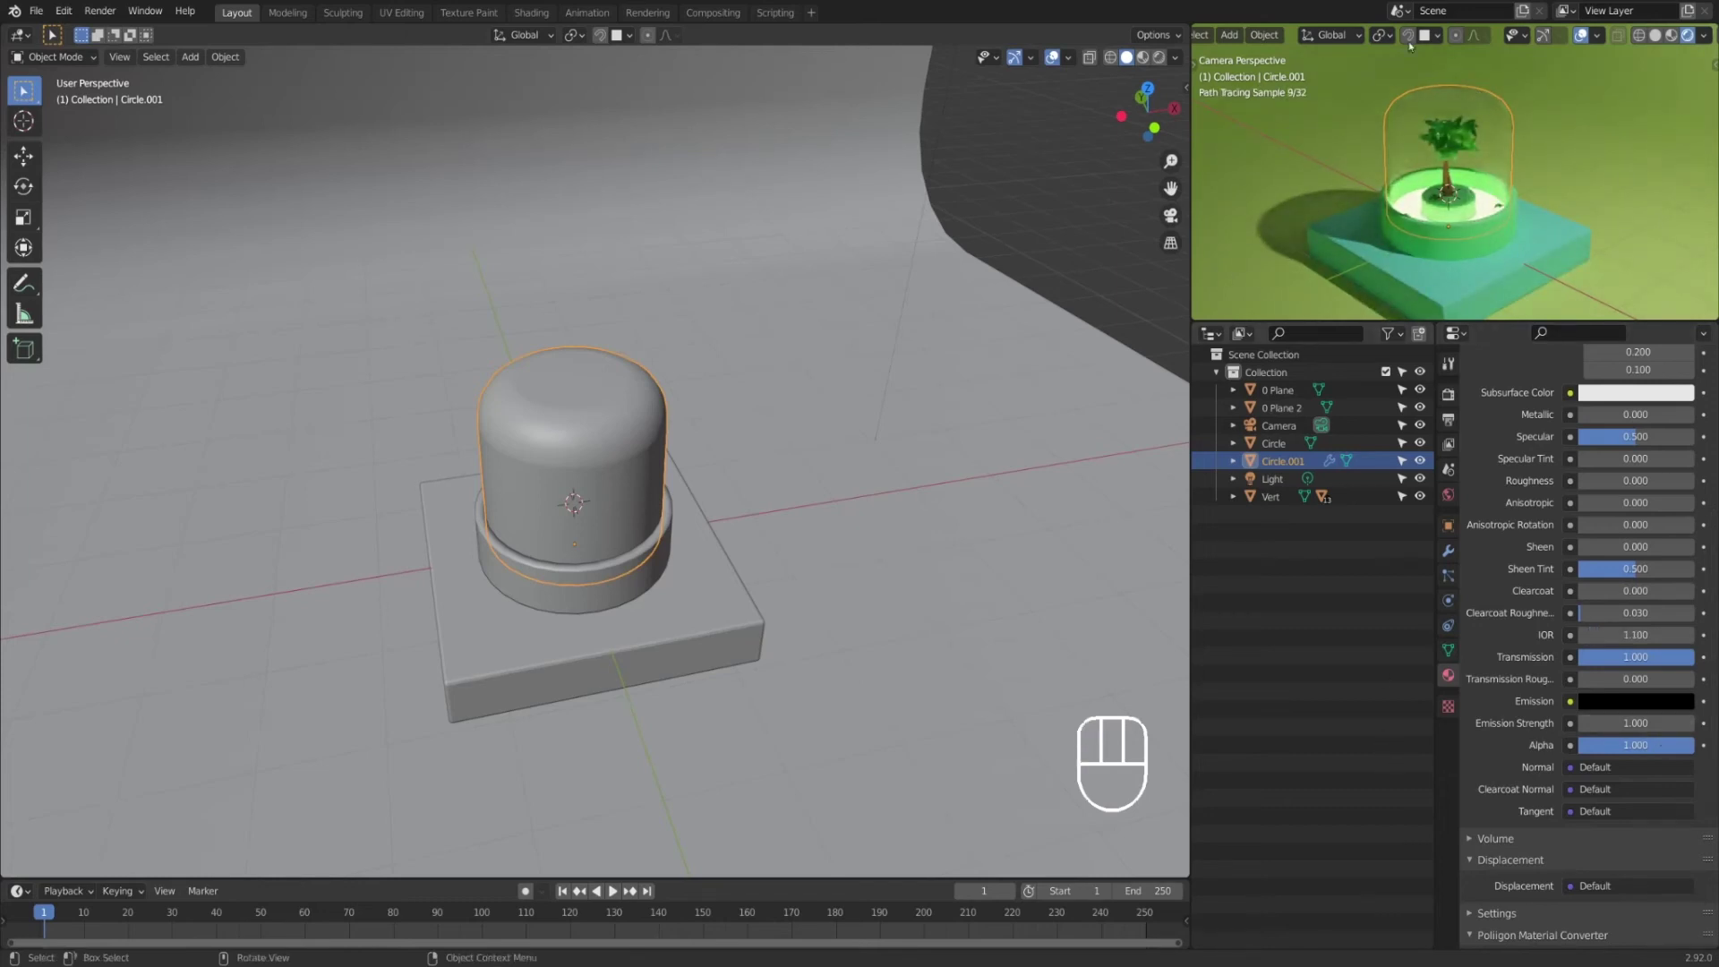
left_click(1626, 157)
left_click(1490, 158)
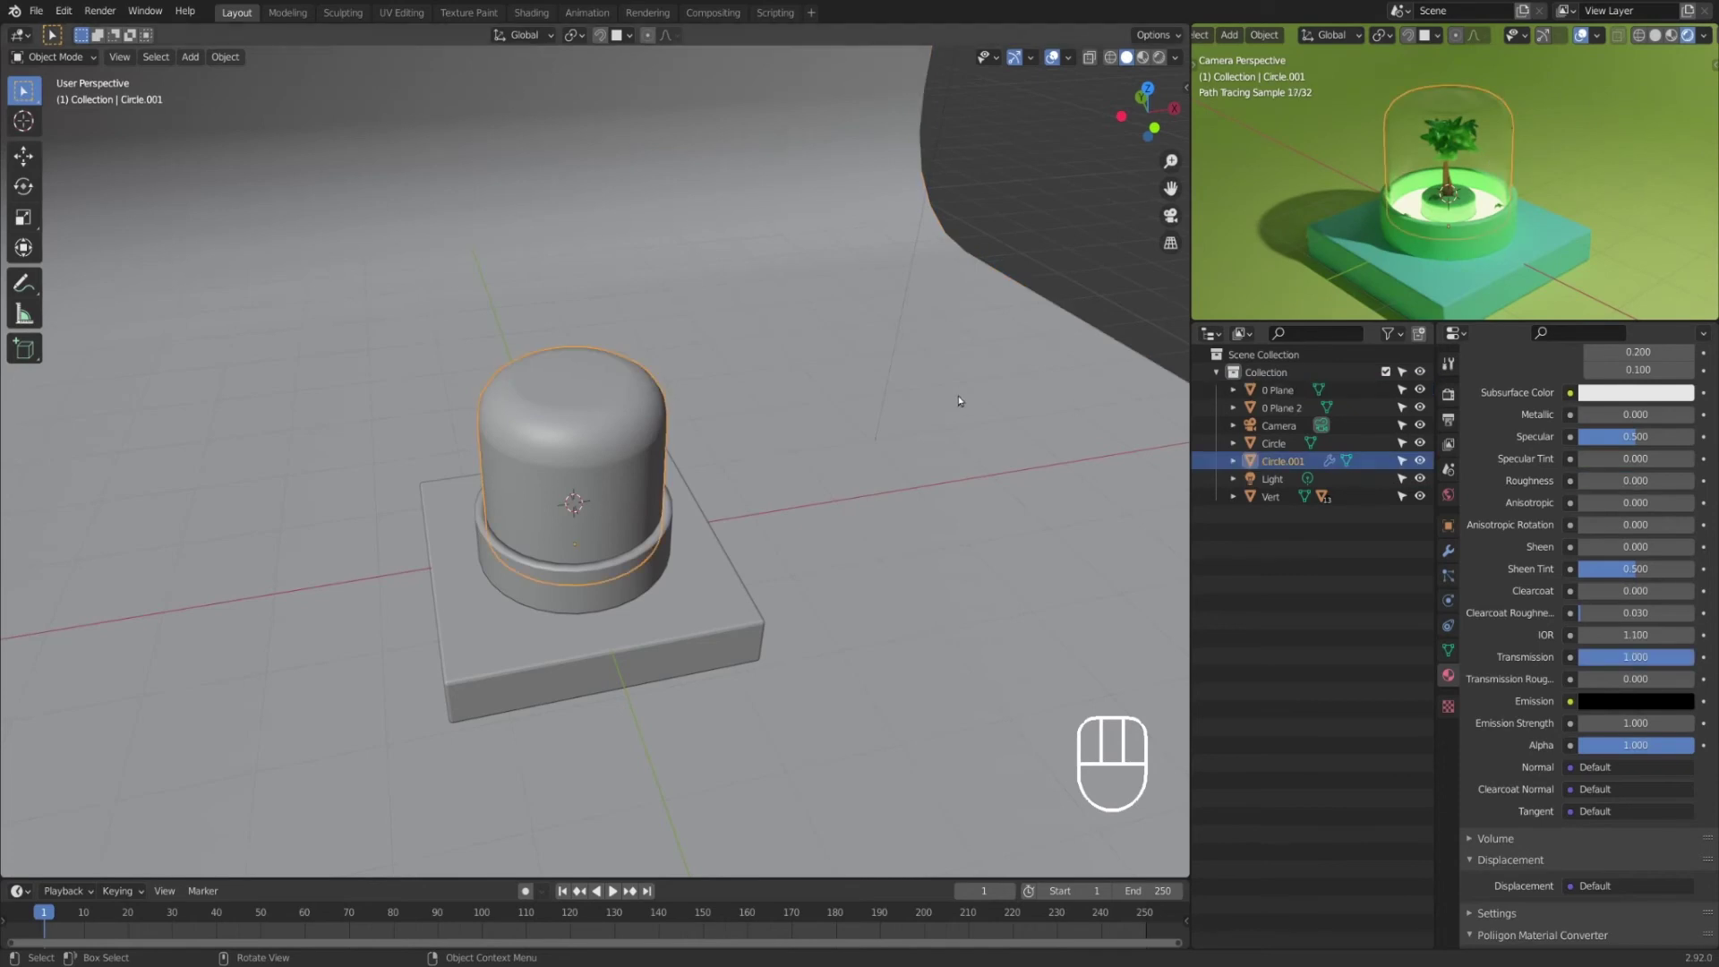
Step: Reopen the render result and switch it to Slot 2
key("F12")
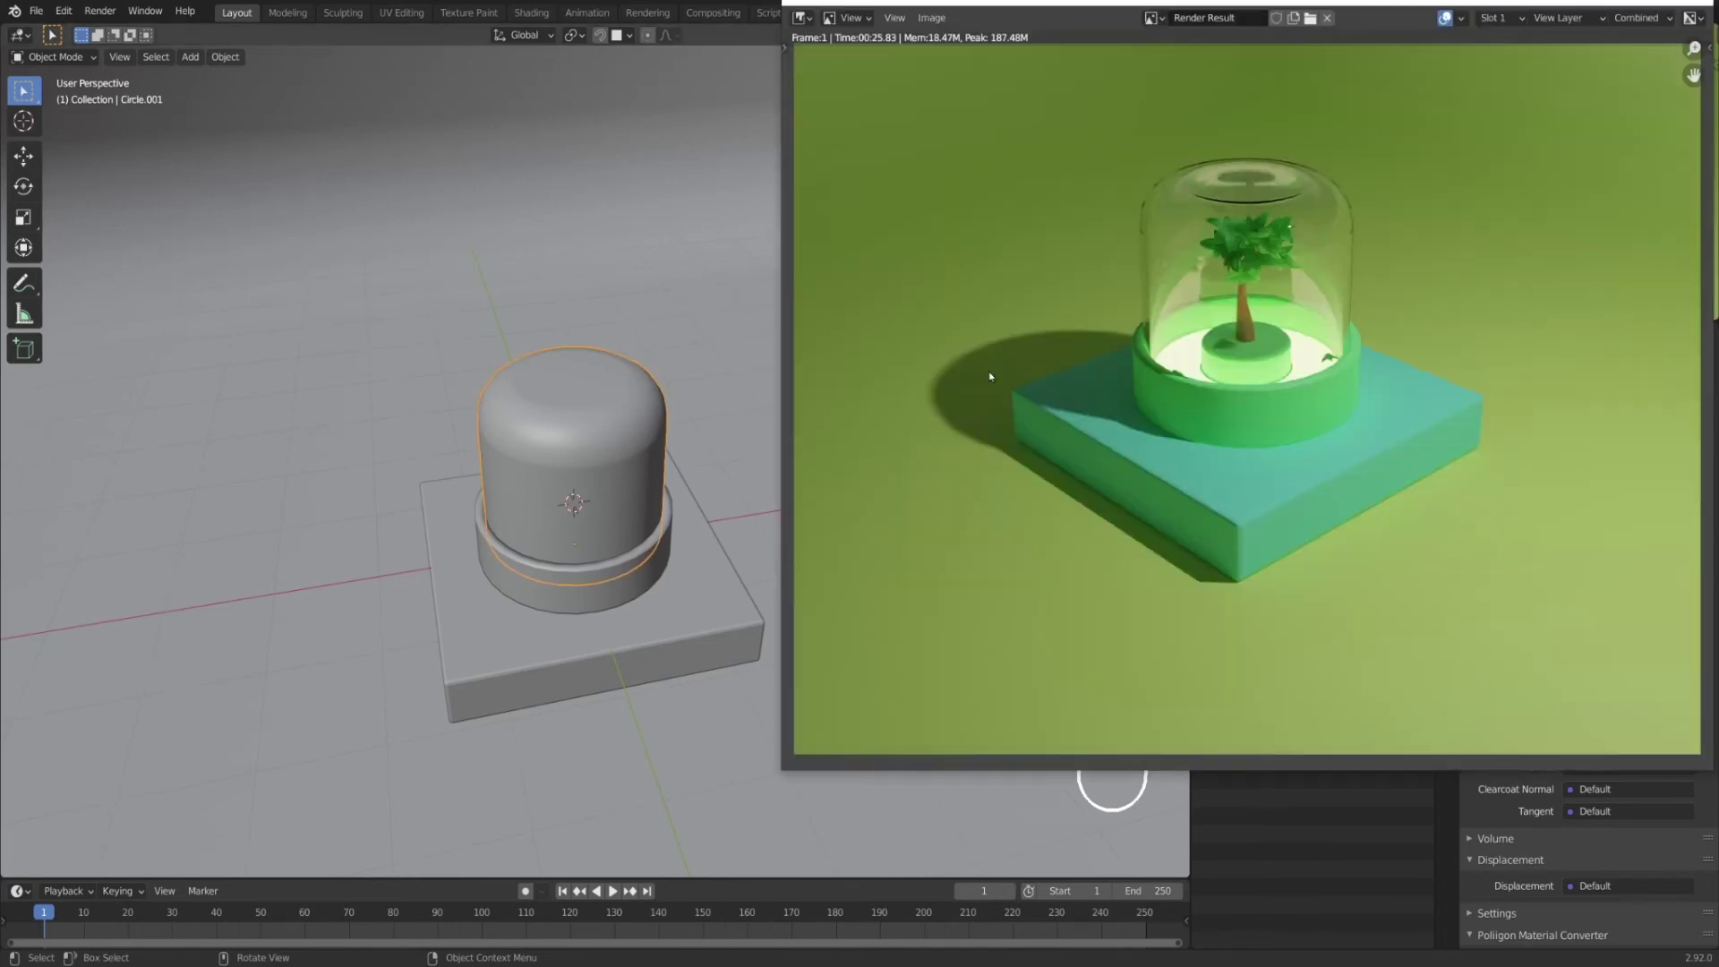
left_click(1501, 18)
left_click(1509, 69)
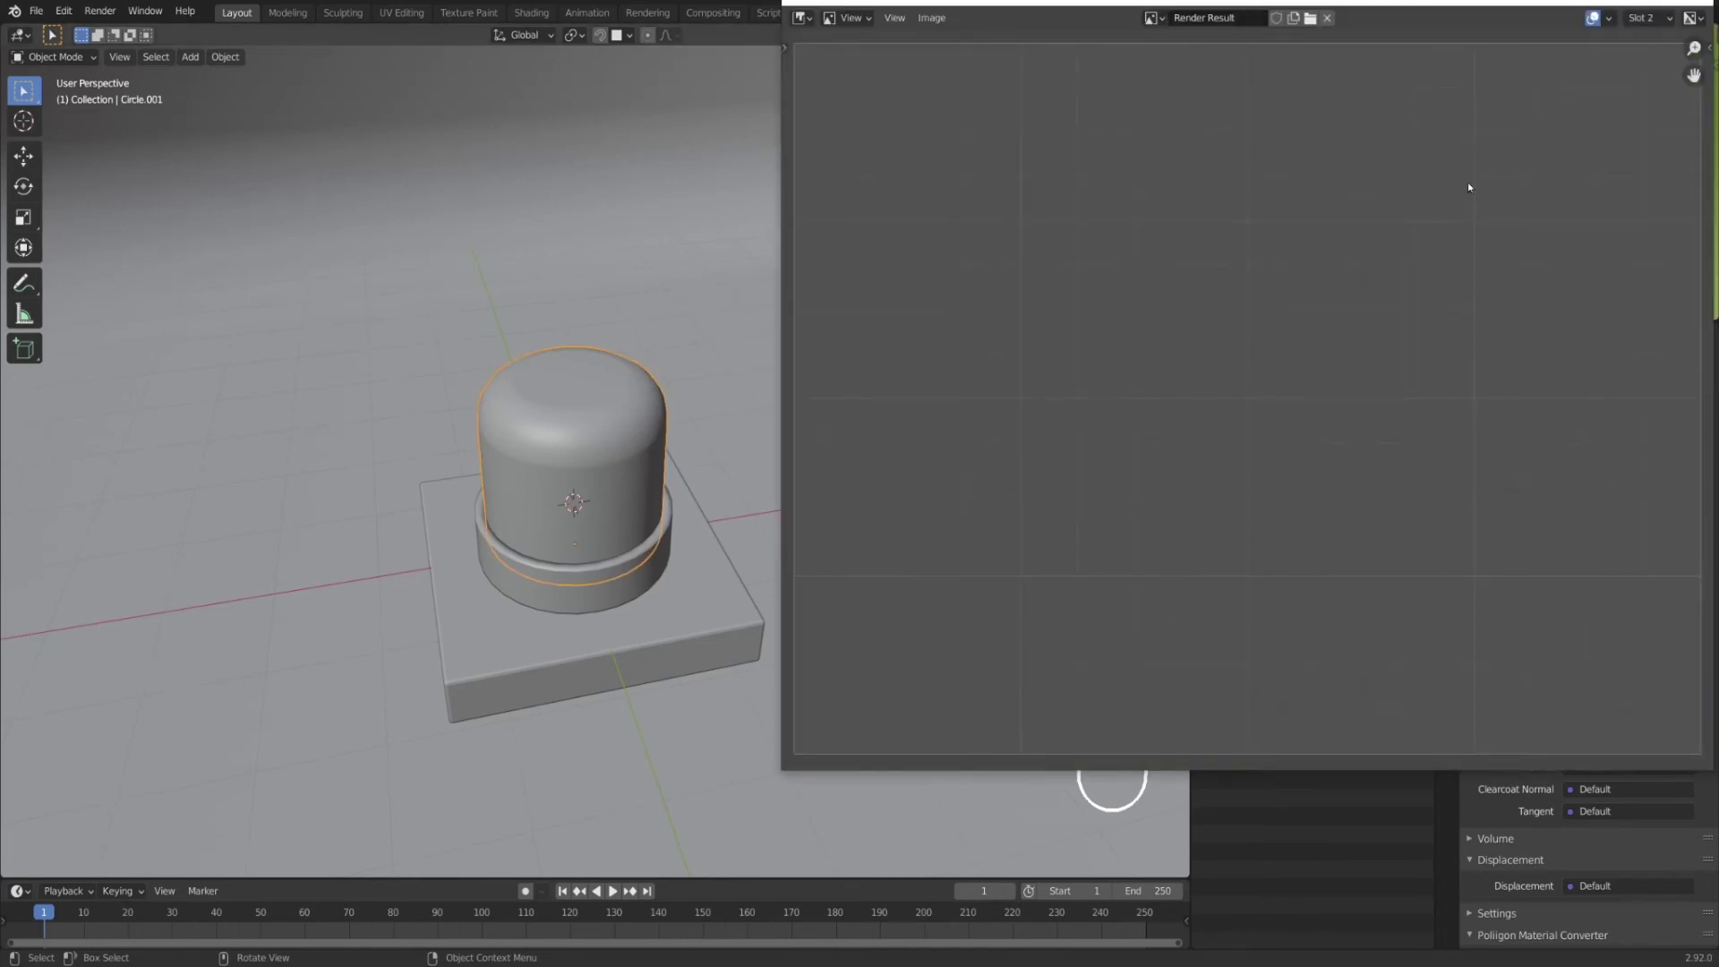
Step: Render the current frame into Slot 2 and move the render window clear of the camera preview
key("F12")
left_click_drag(1412, 15, 643, 64)
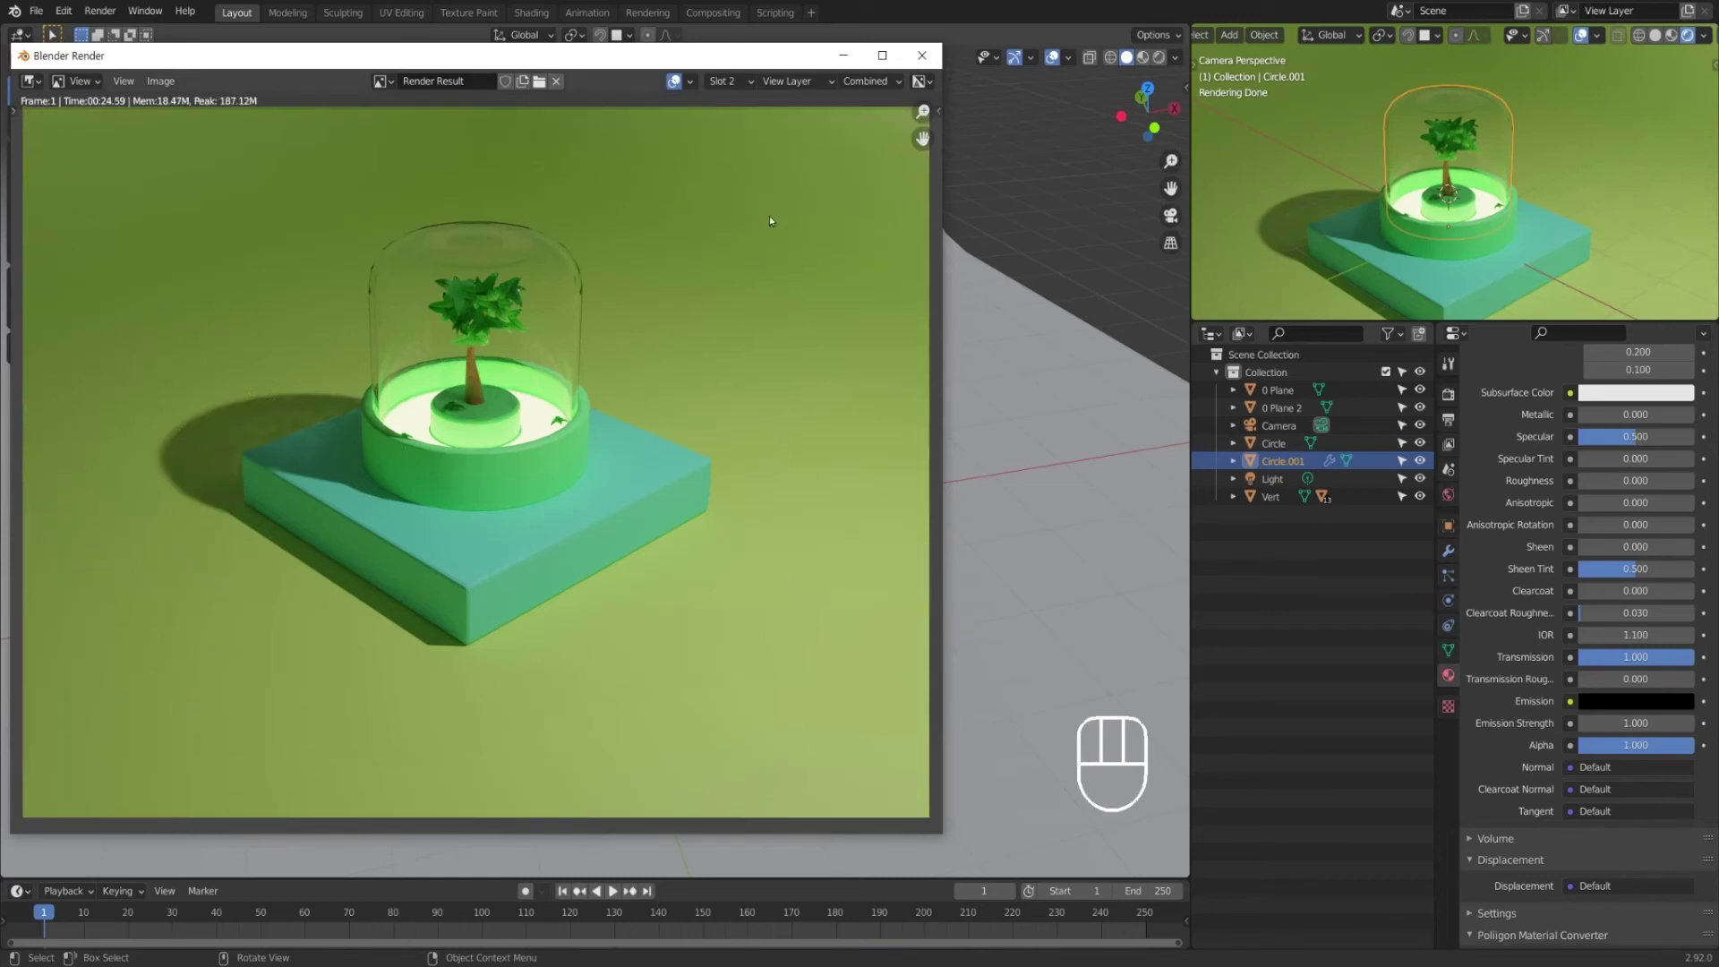
Step: Compare the renders in Slot 1 and Slot 2, and close the render window
left_click(739, 87)
left_click(745, 111)
left_click(734, 82)
left_click(740, 119)
left_click(729, 81)
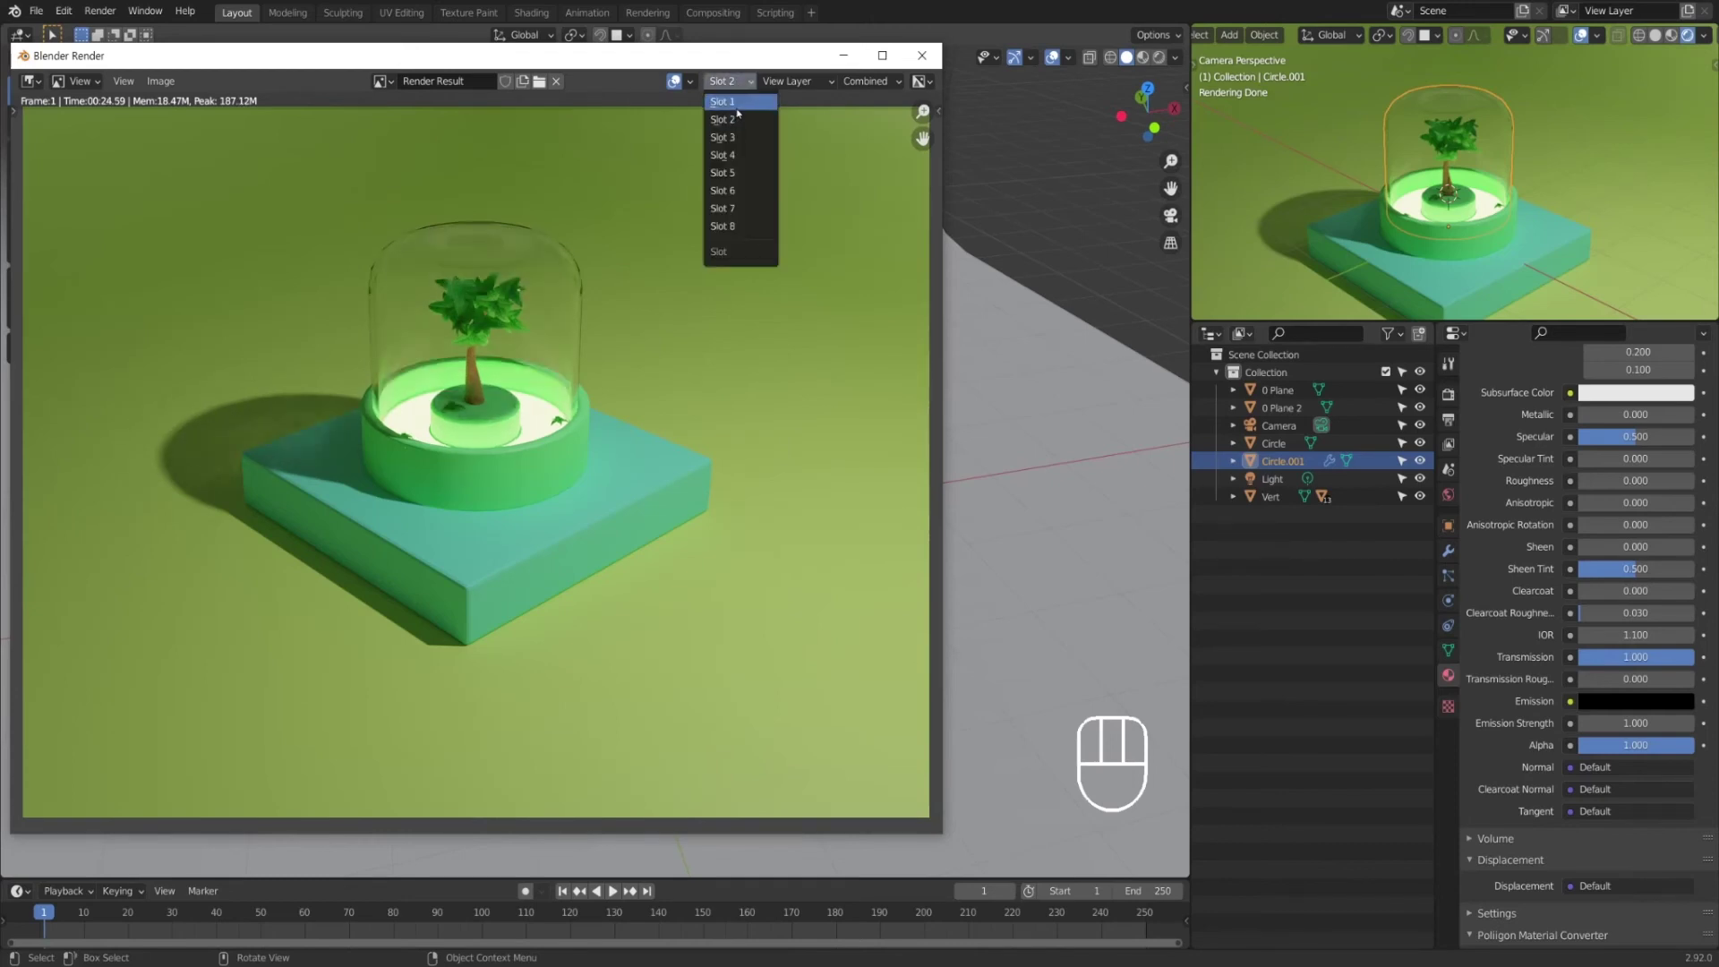
left_click(730, 119)
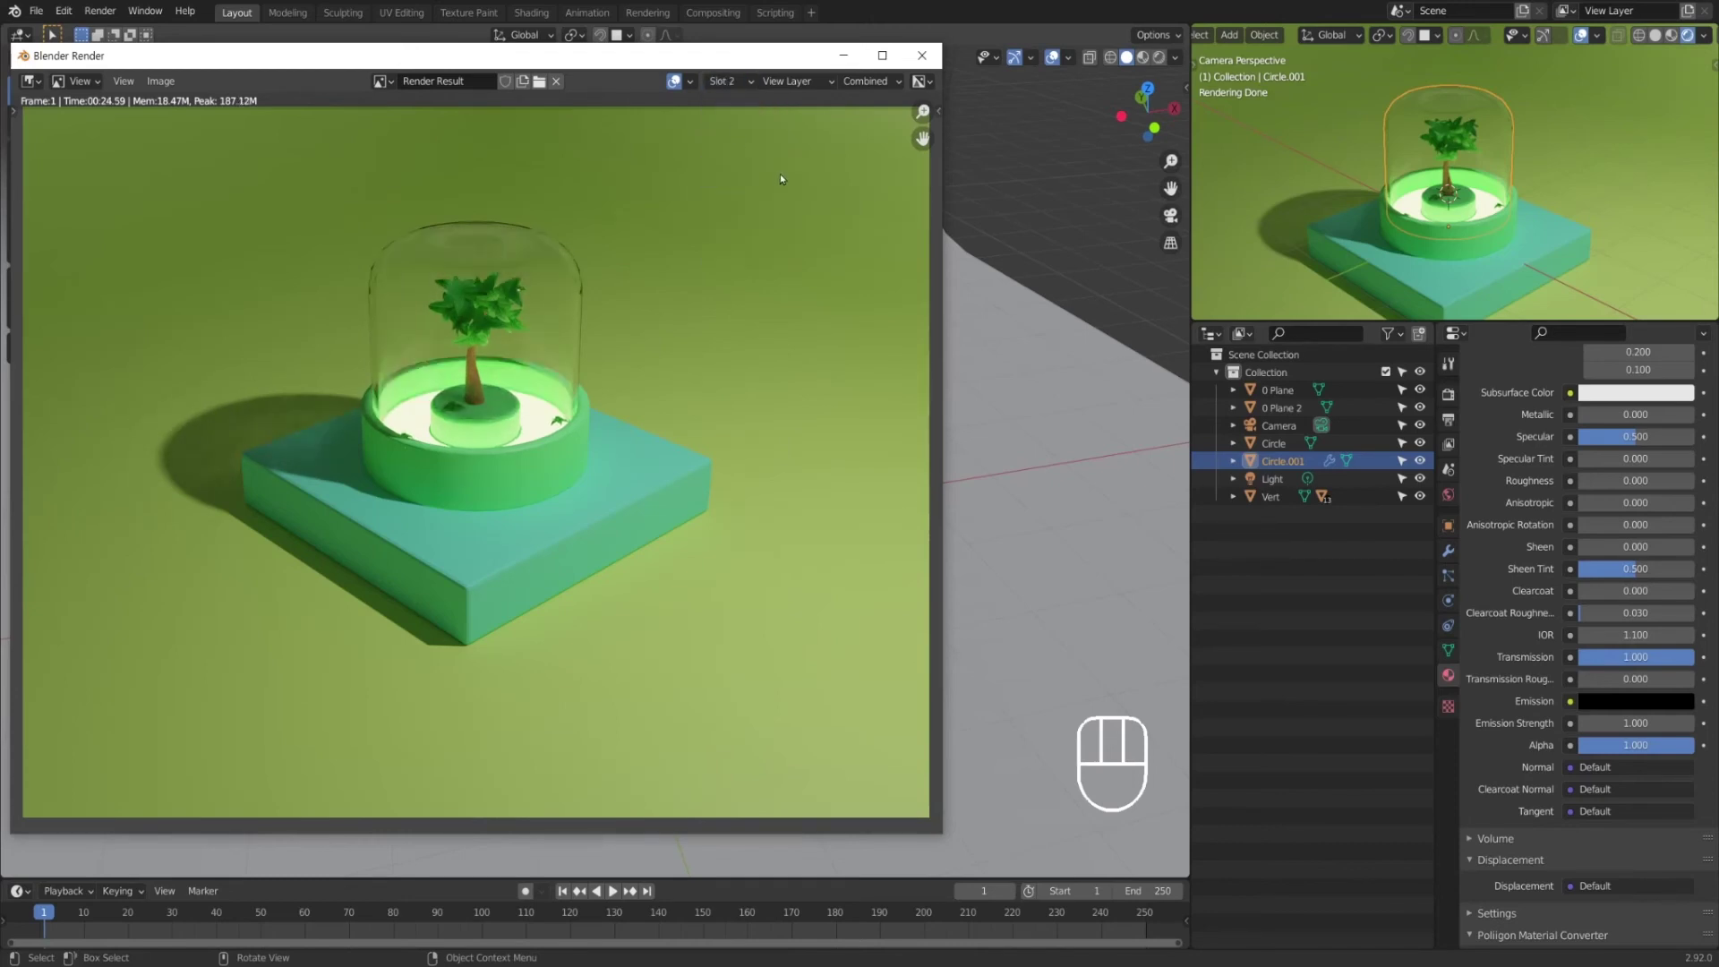
left_click(730, 81)
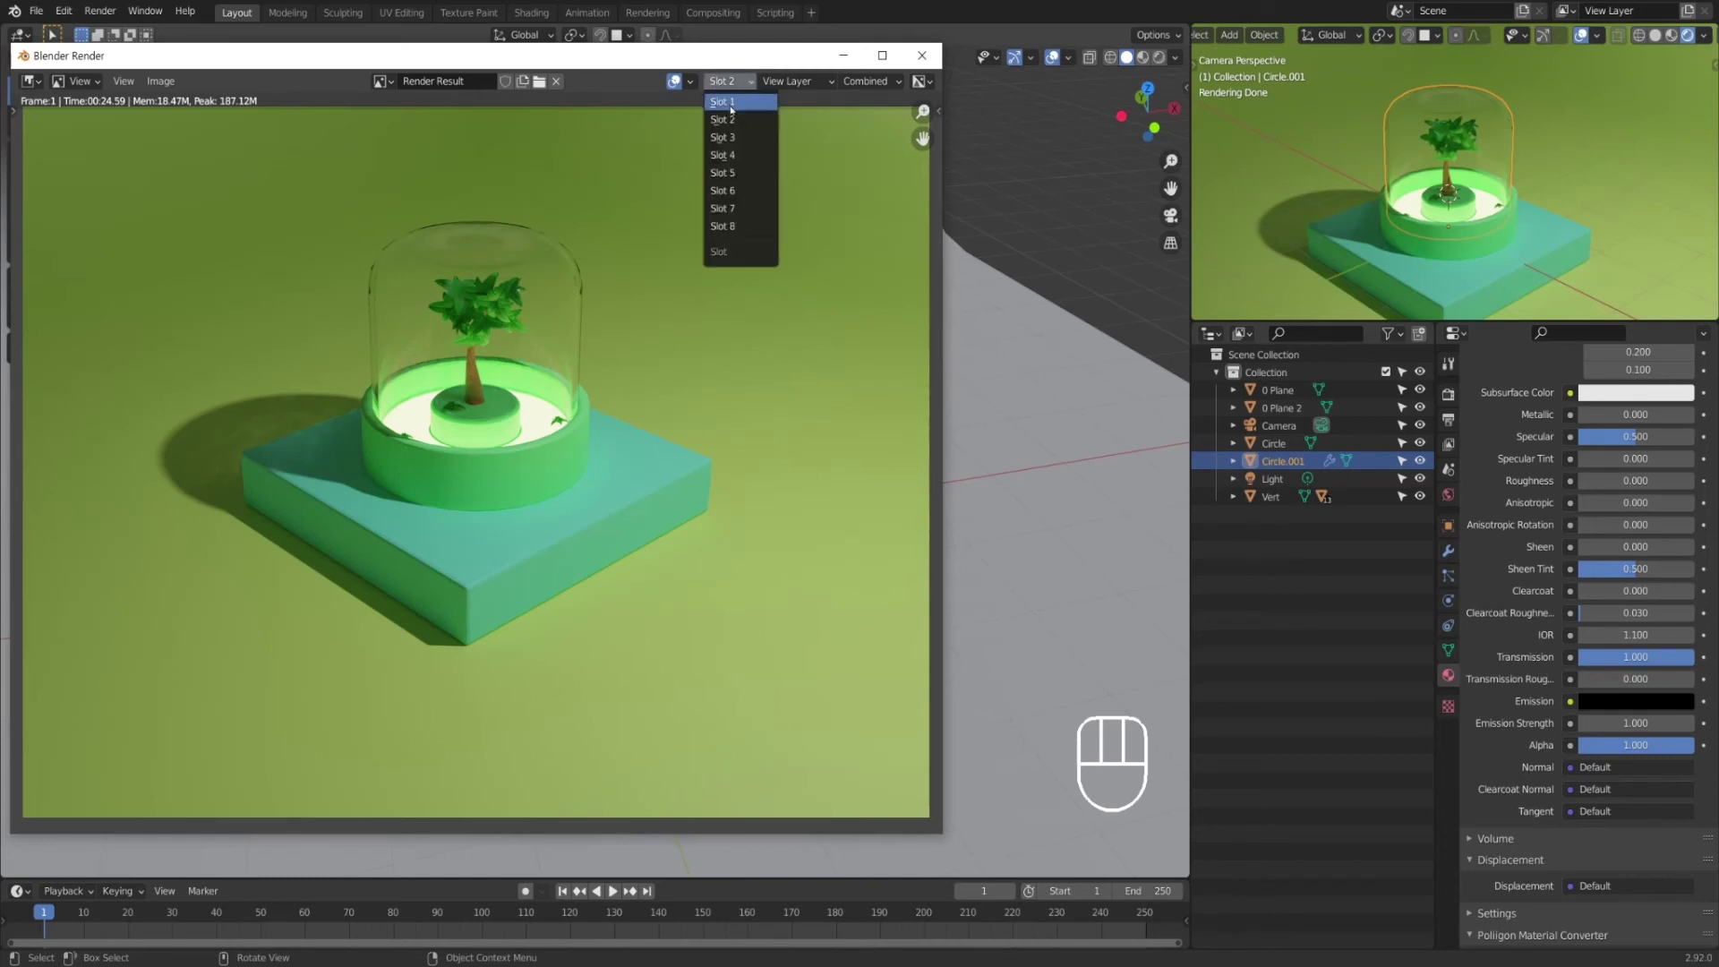
left_click(728, 104)
left_click(730, 82)
left_click(729, 119)
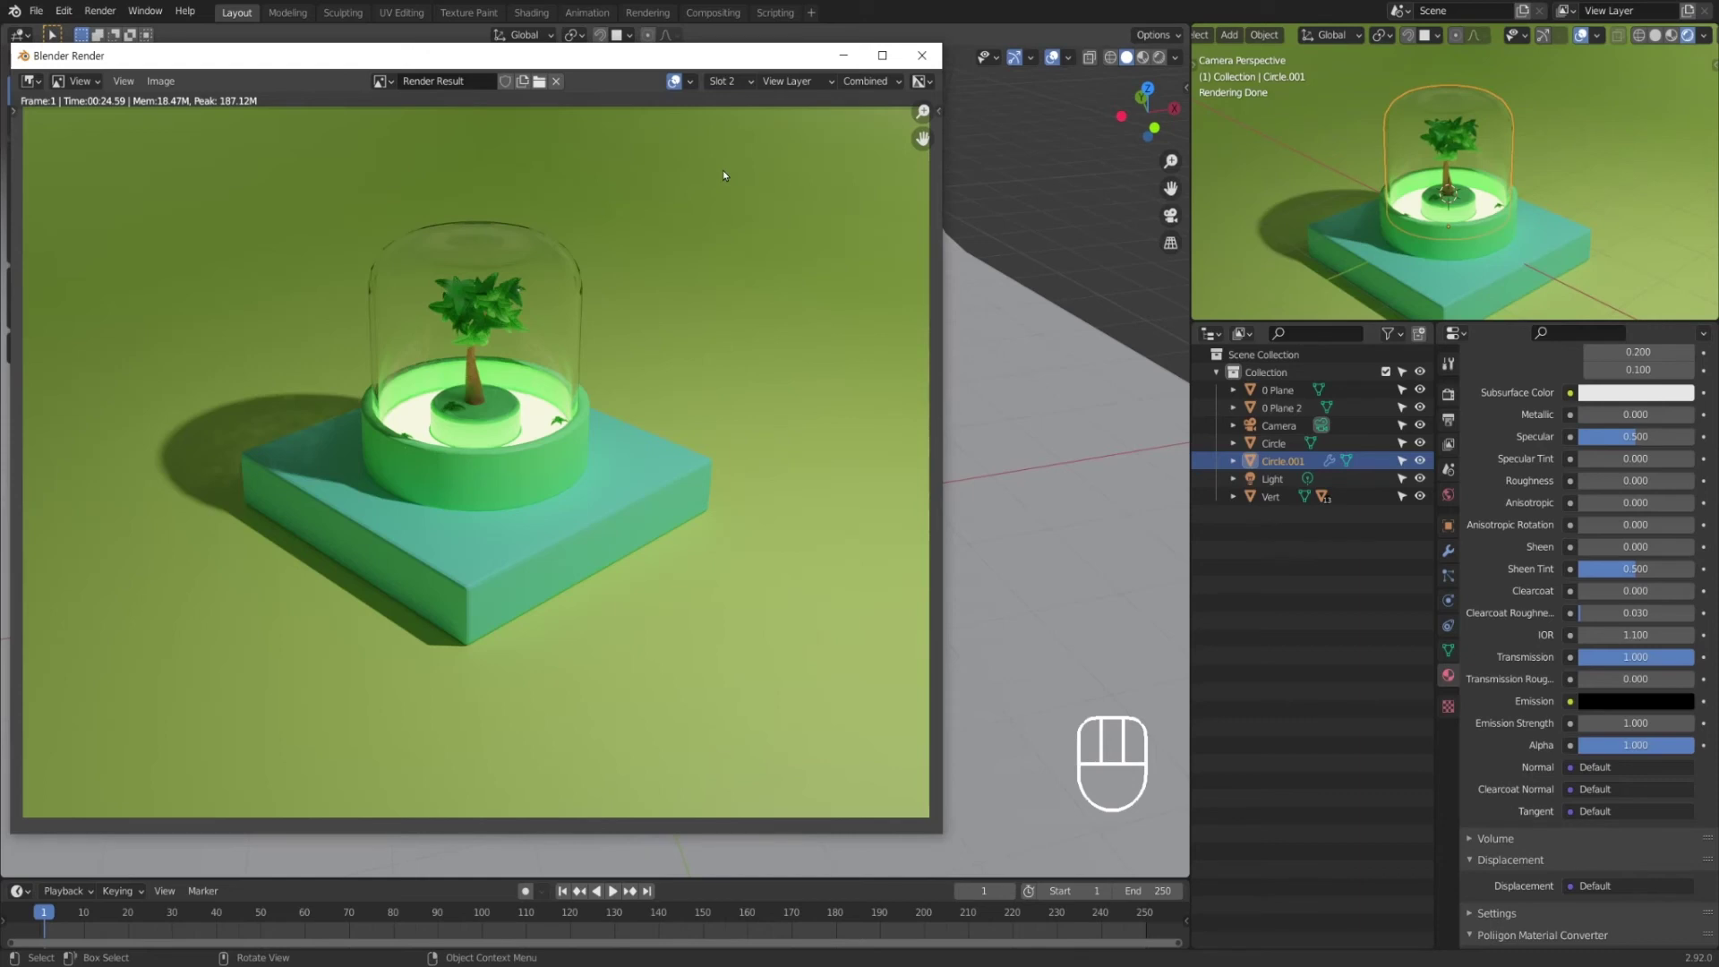
left_click(922, 55)
left_click(1012, 174)
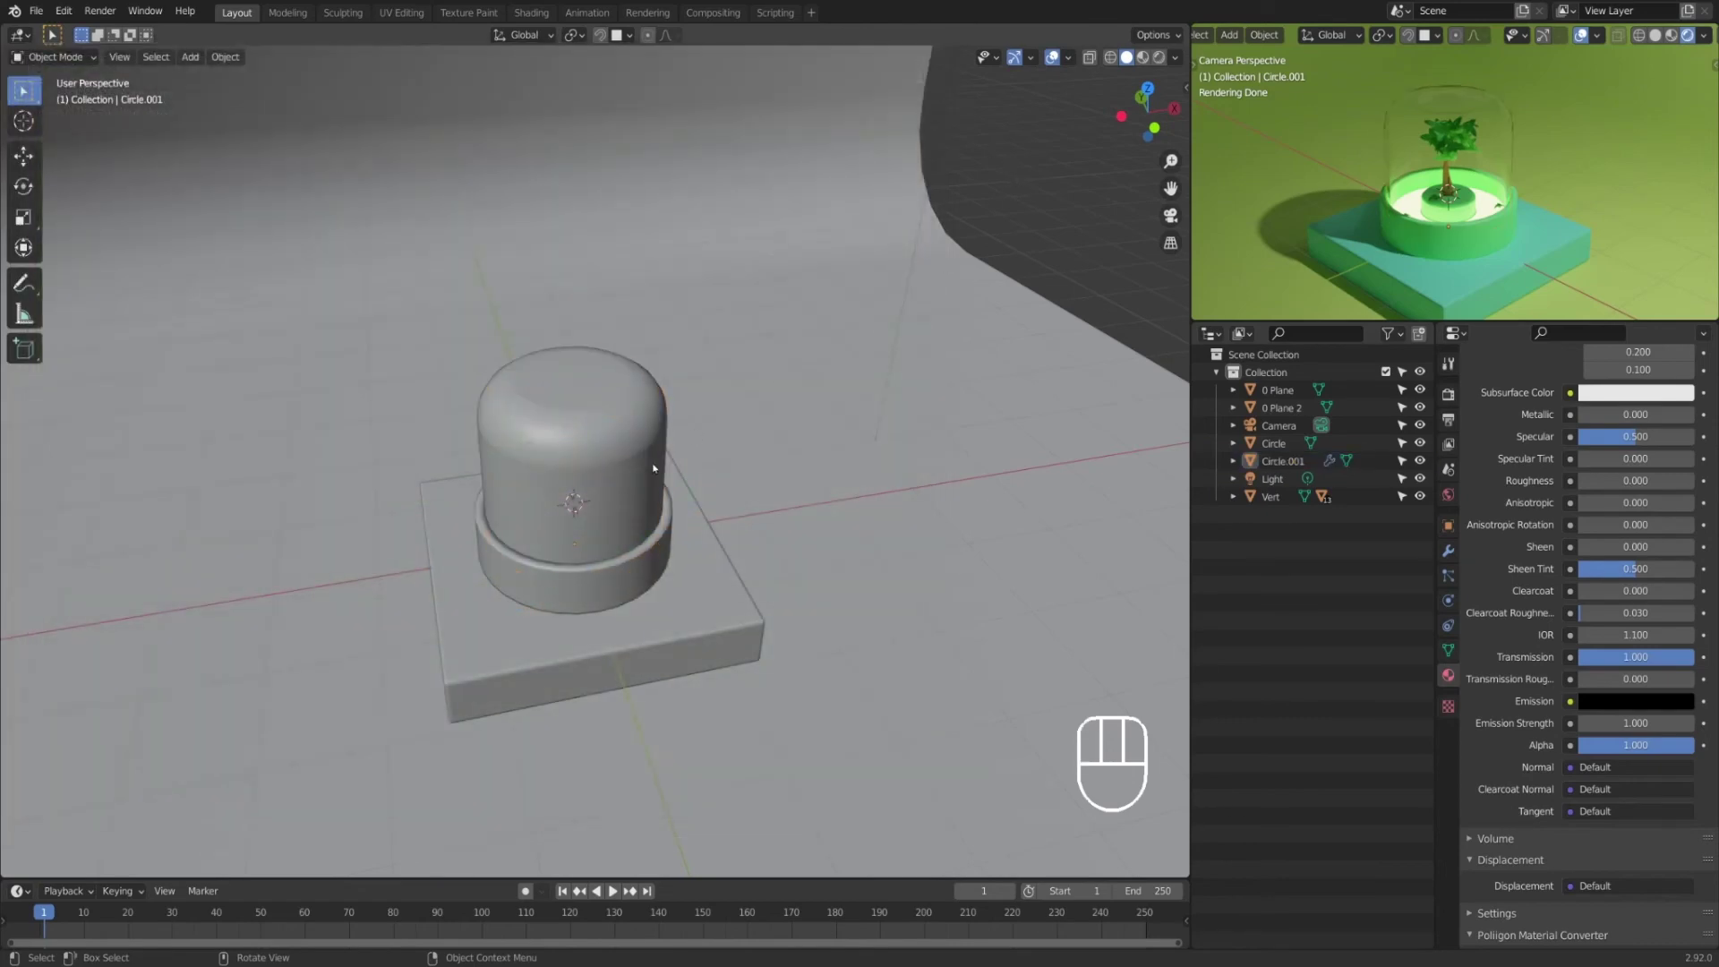
Step: Inset the flat top face of the glass dome and return to Object Mode
scroll(506, 394, "up", 2)
mouse_move(587, 332)
middle_mouse_down()
mouse_move(599, 288)
mouse_move(597, 324)
middle_mouse_up()
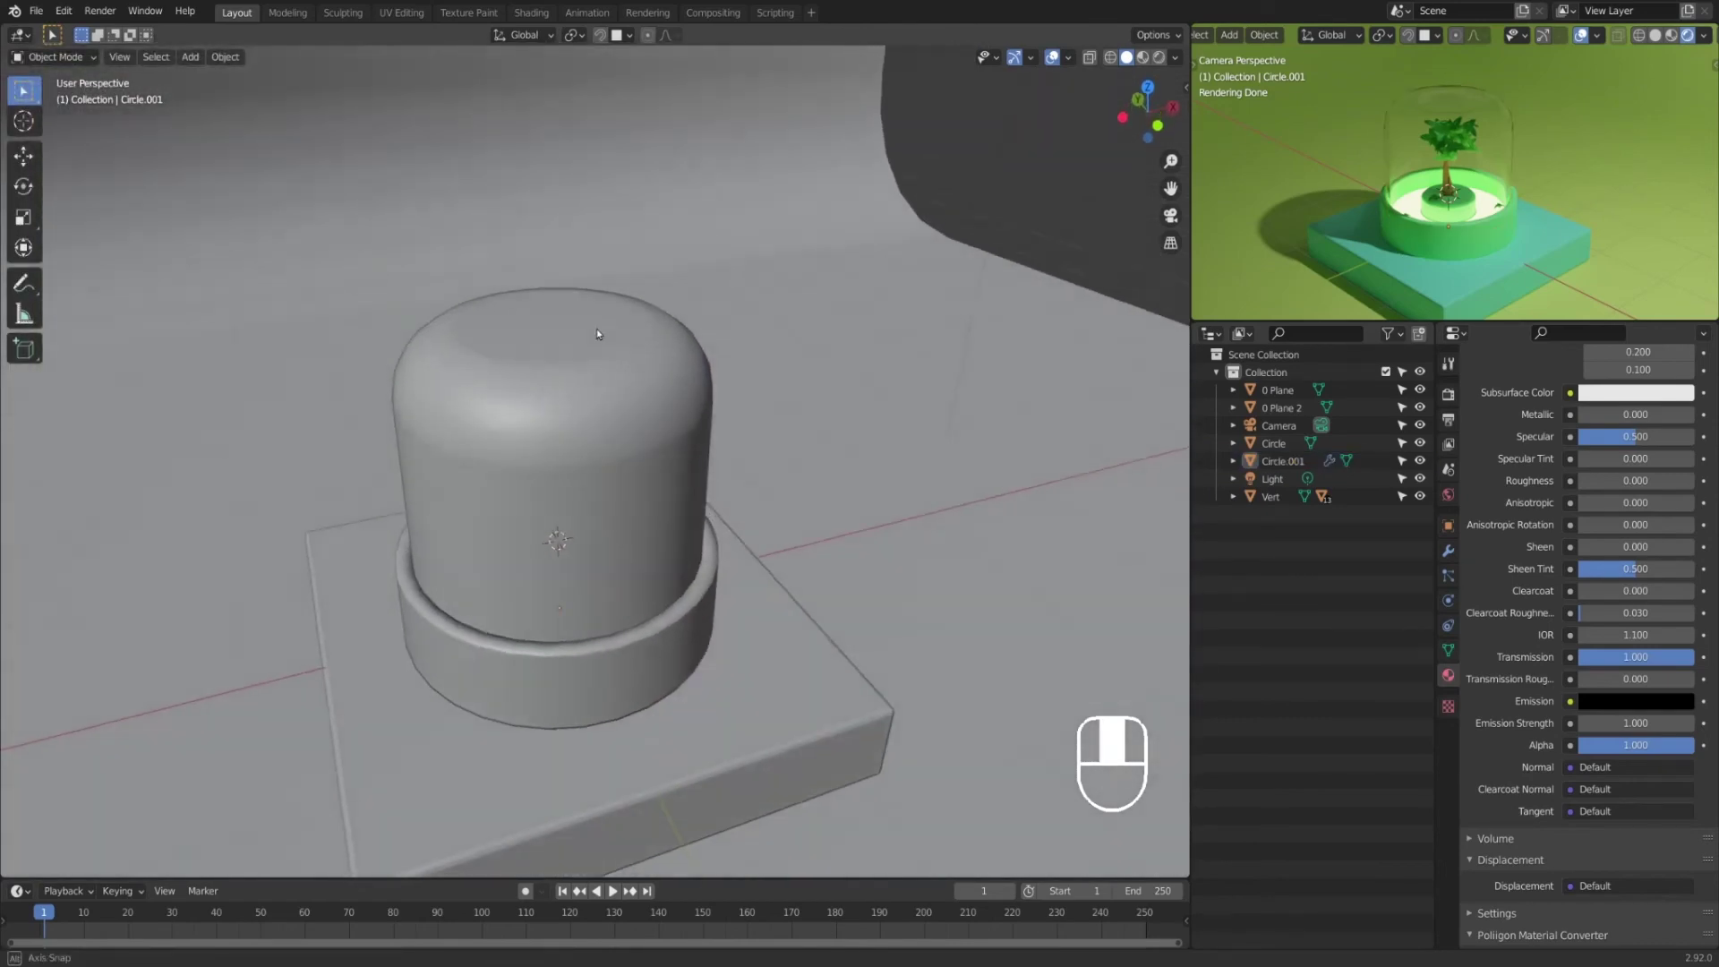
left_click(596, 324)
key("Tab")
scroll(598, 359, "up", 2)
middle_click_drag(640, 359, 644, 428, "shift")
left_click(683, 363, "alt")
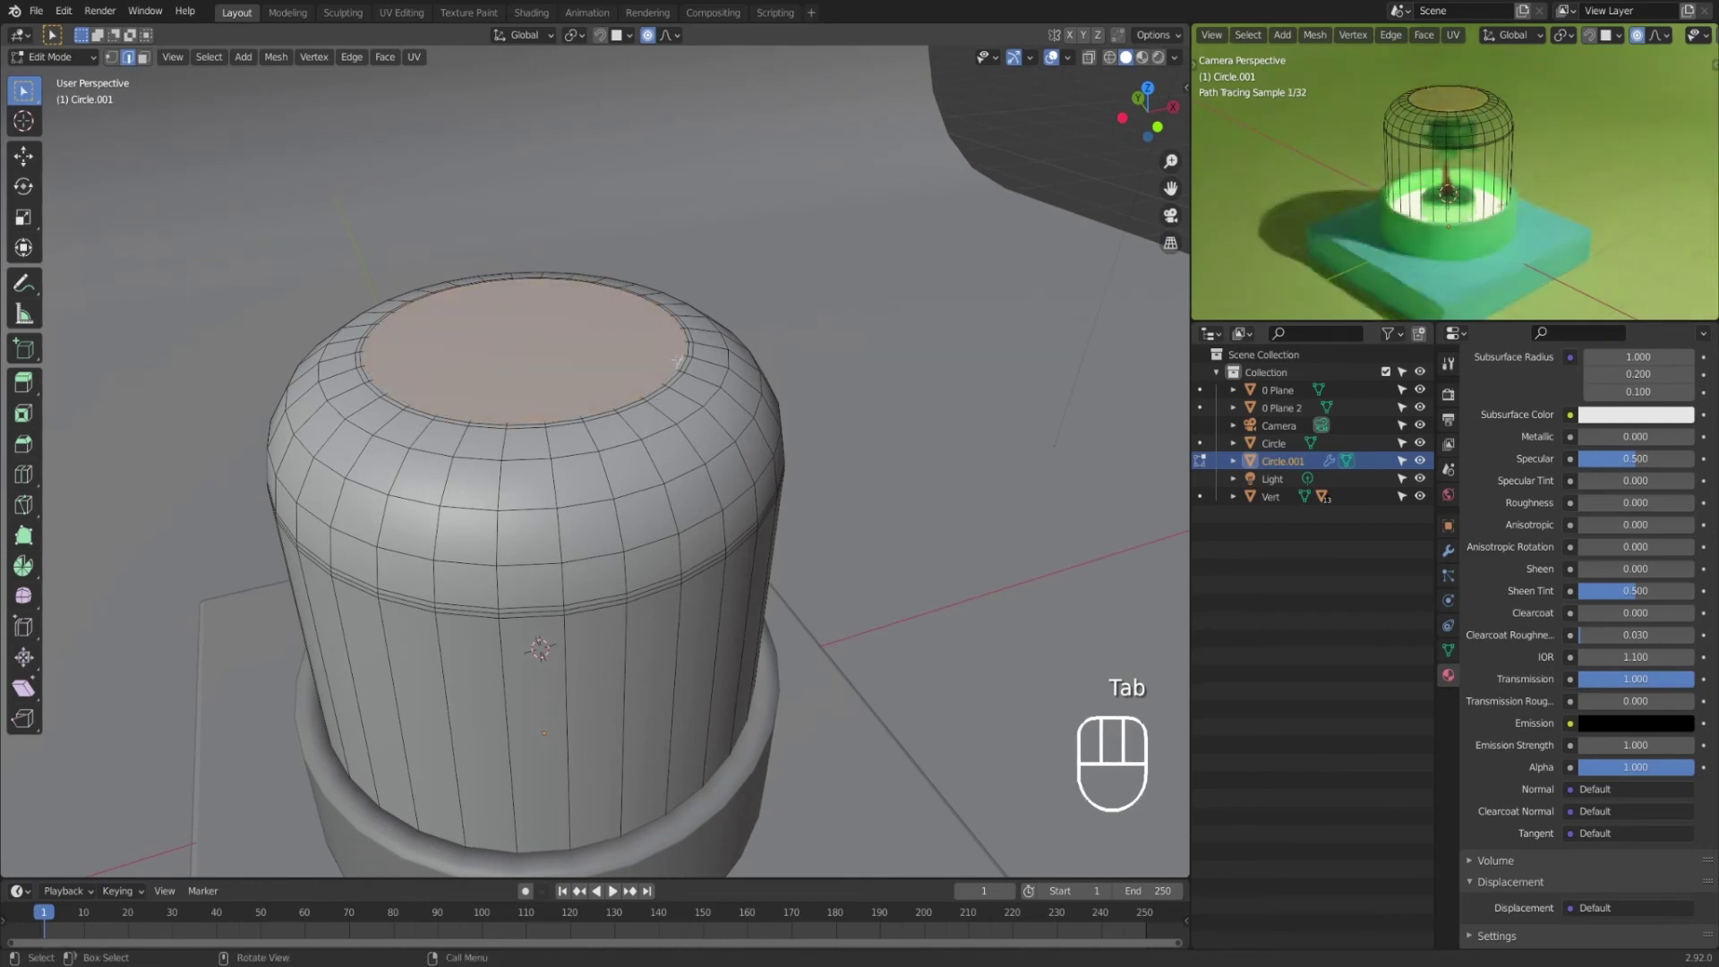
key("i")
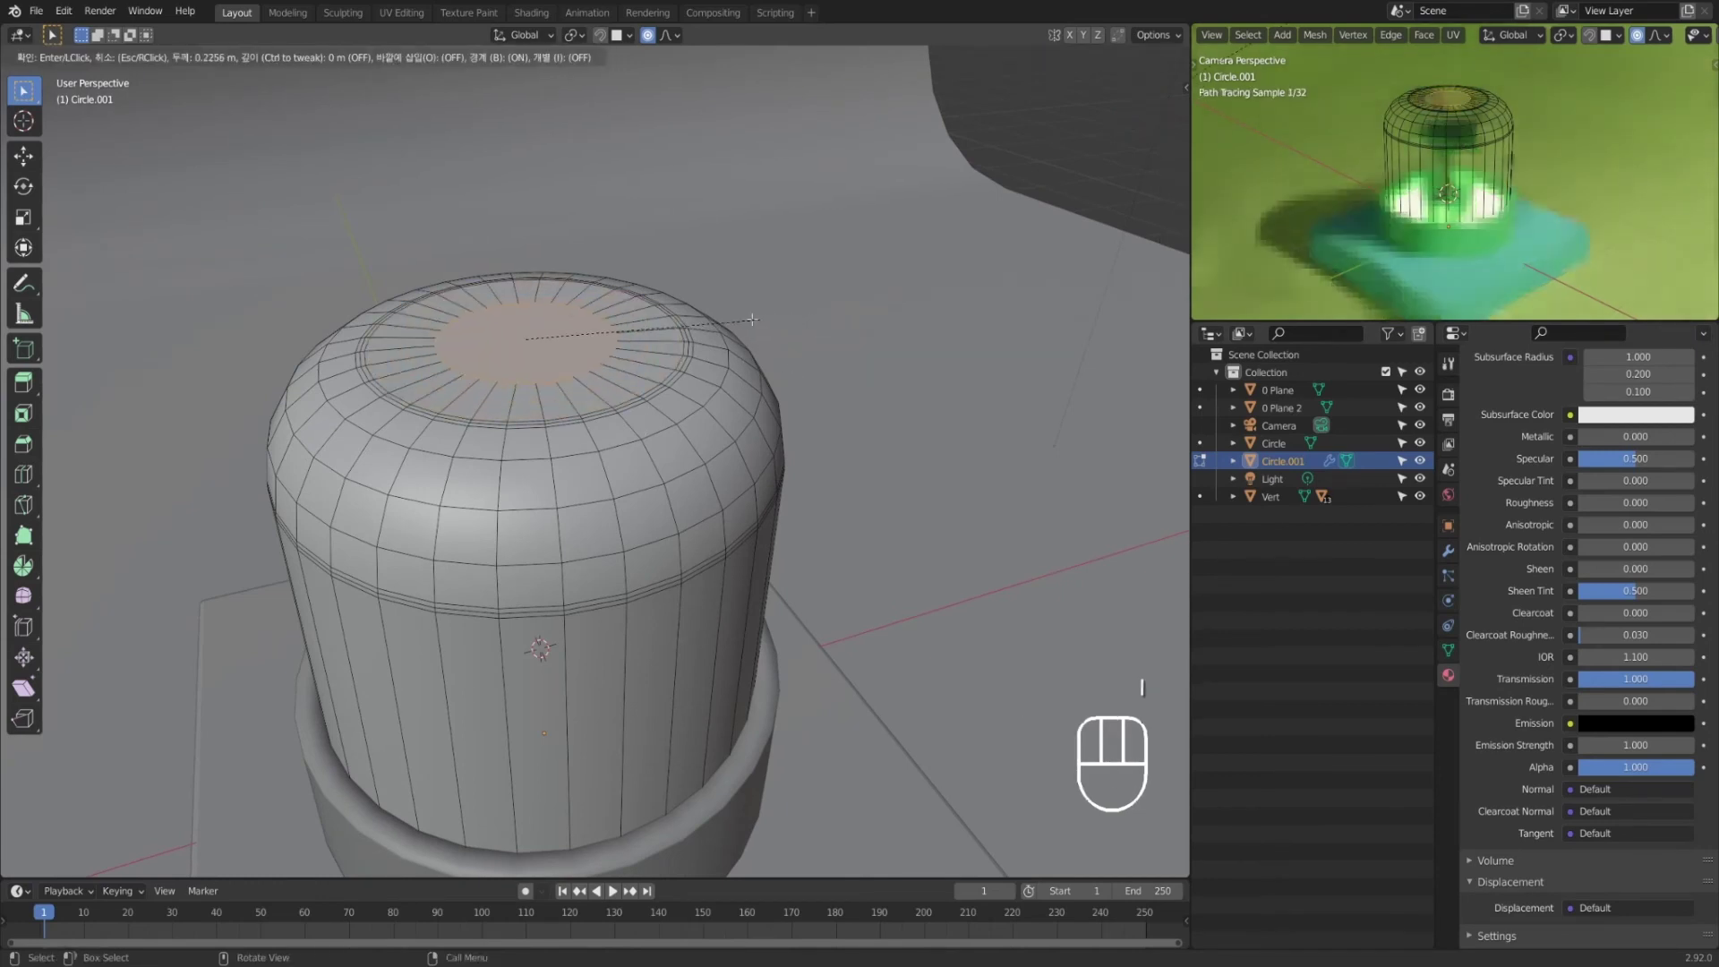
left_click(1236, 294)
key("Tab")
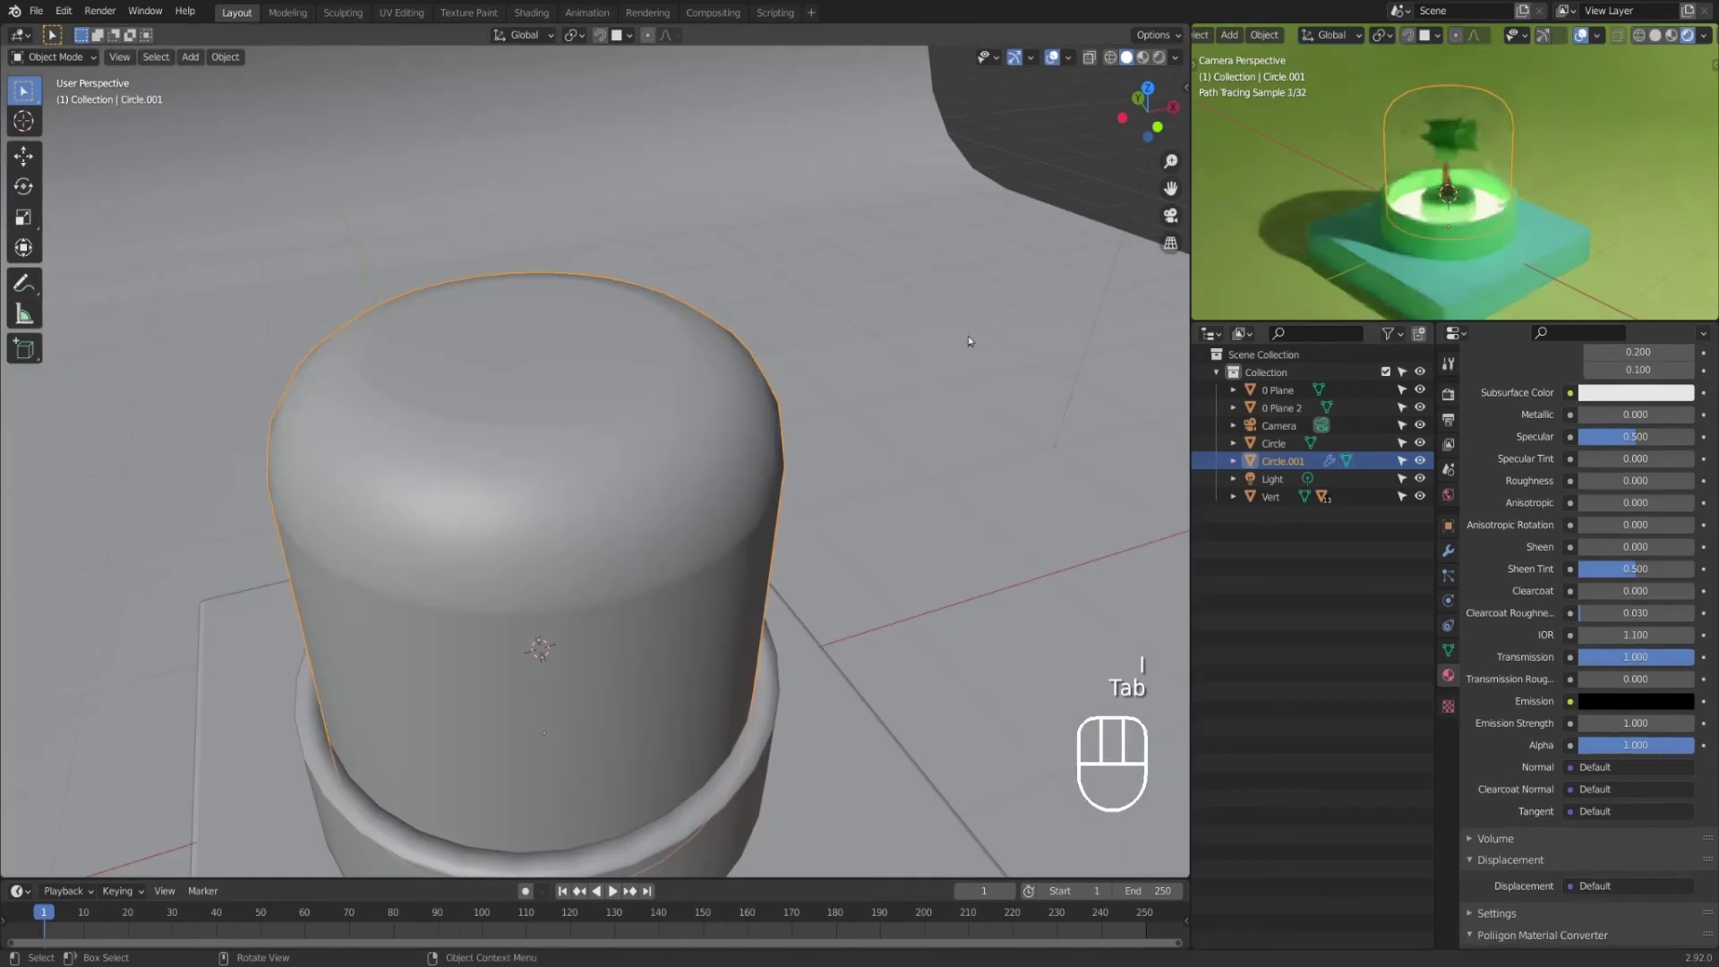
Step: Switch the render engine to Eevee, deselect the dome, and save the file
left_click(1448, 394)
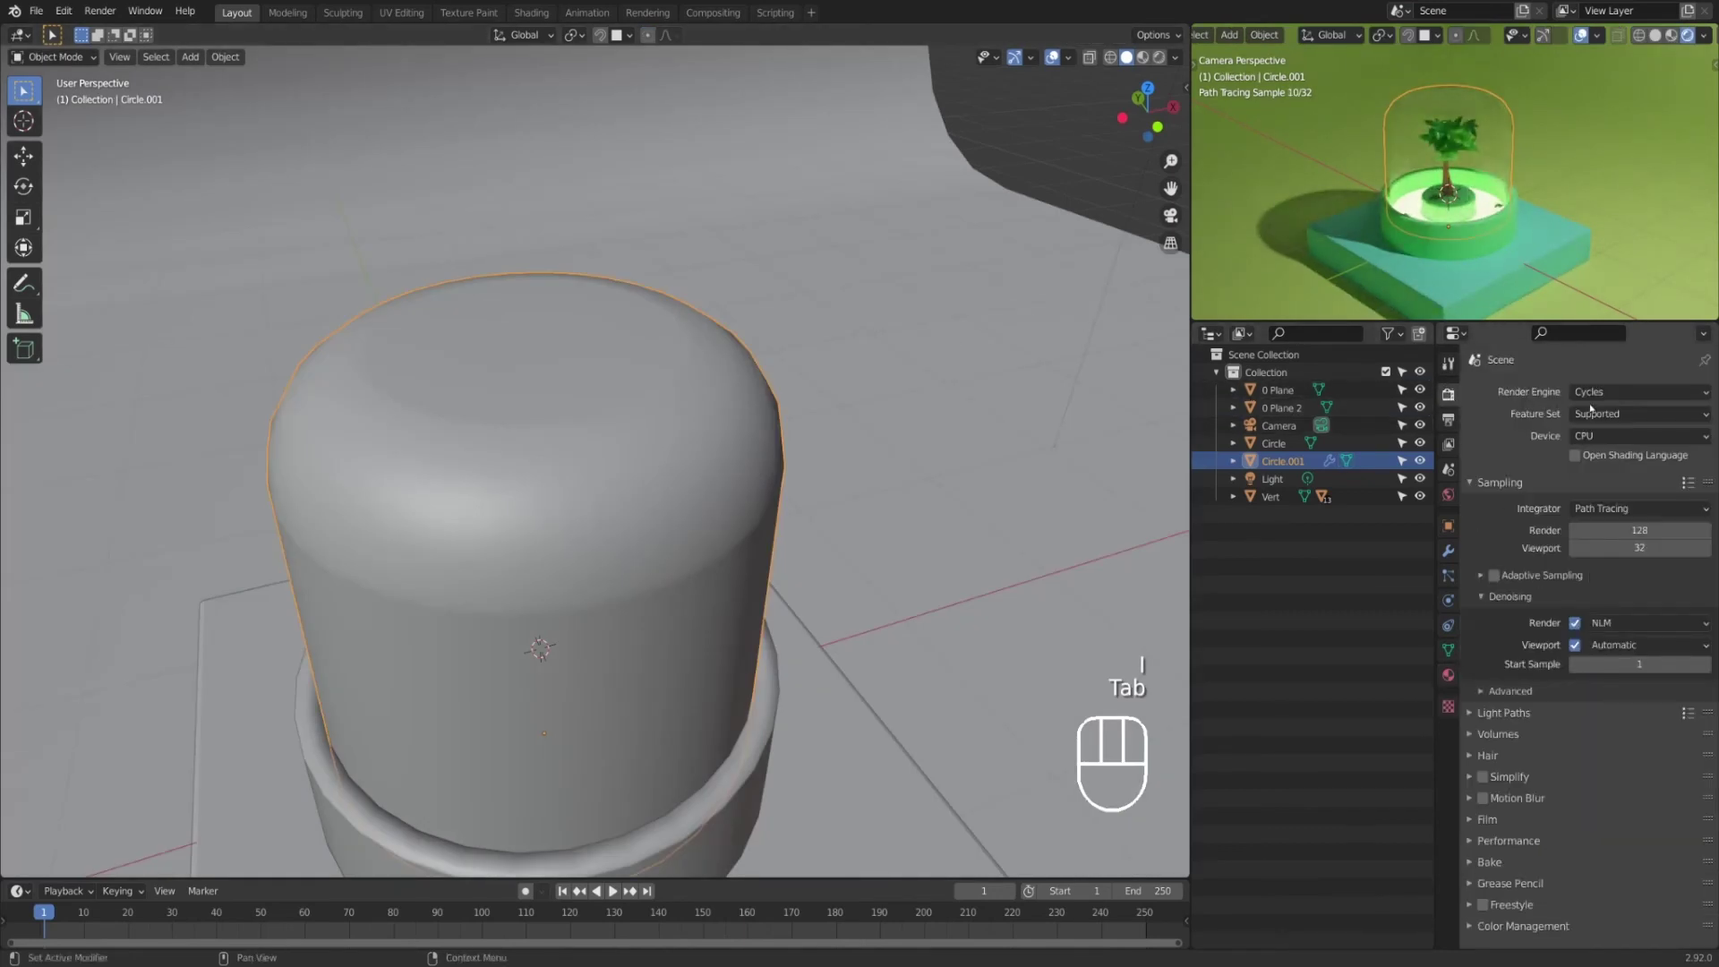
left_click(1638, 391)
left_click(1589, 411)
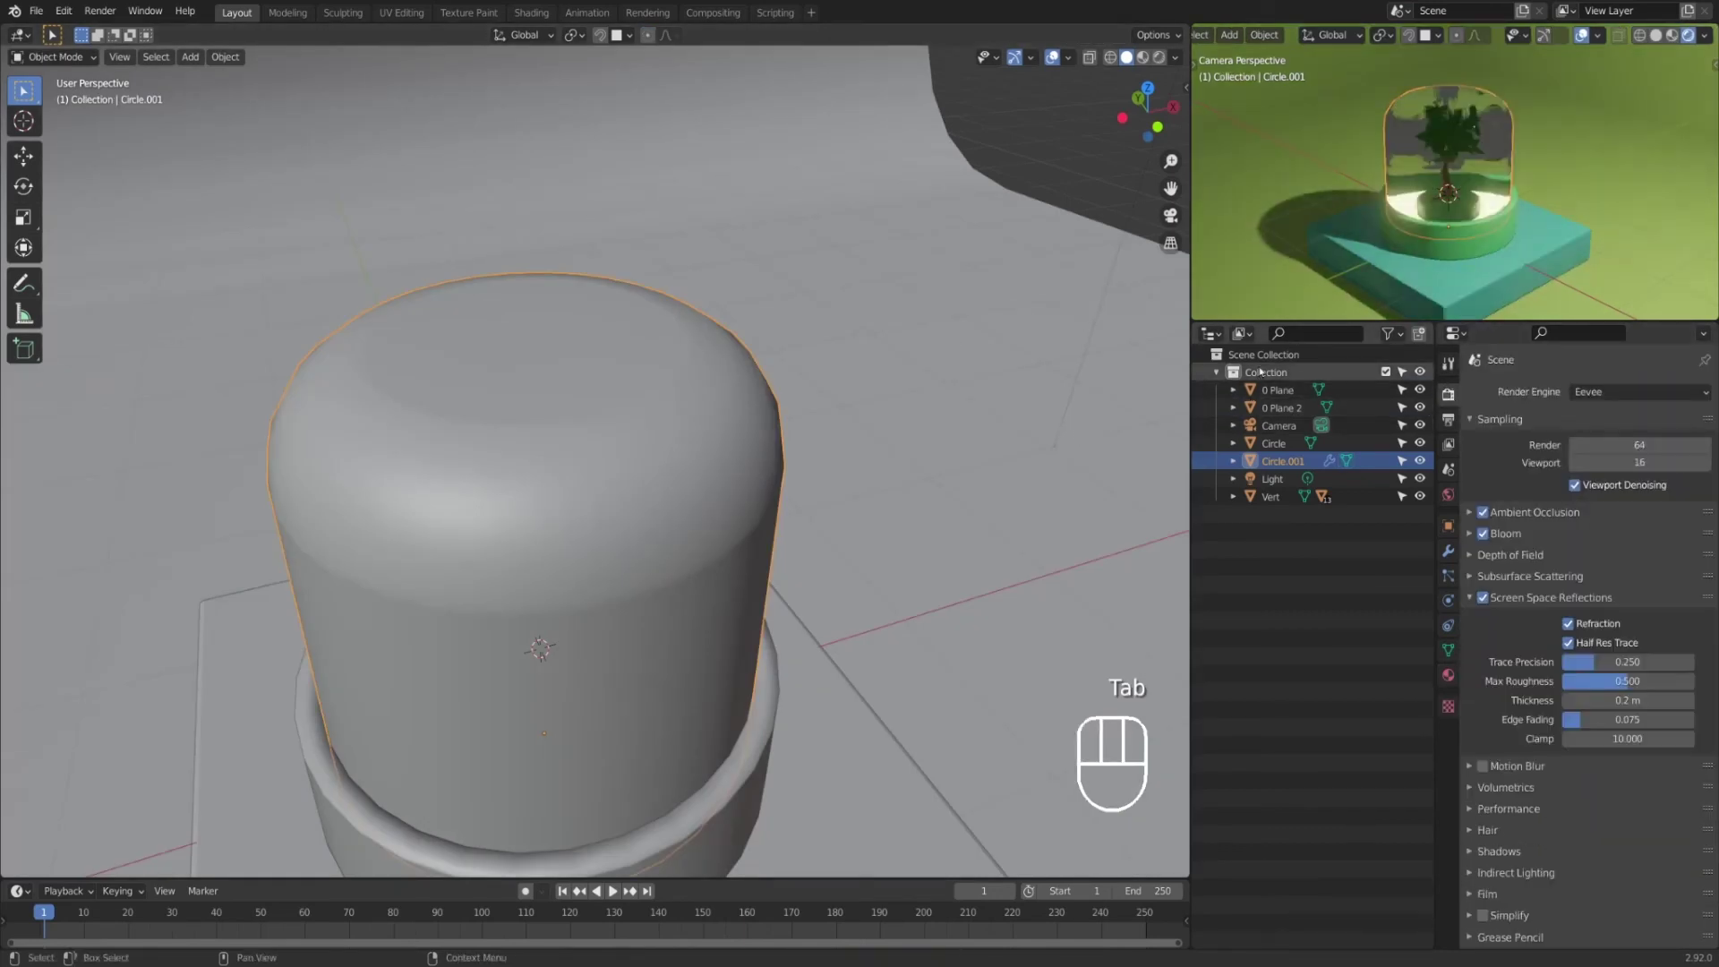
left_click(932, 346)
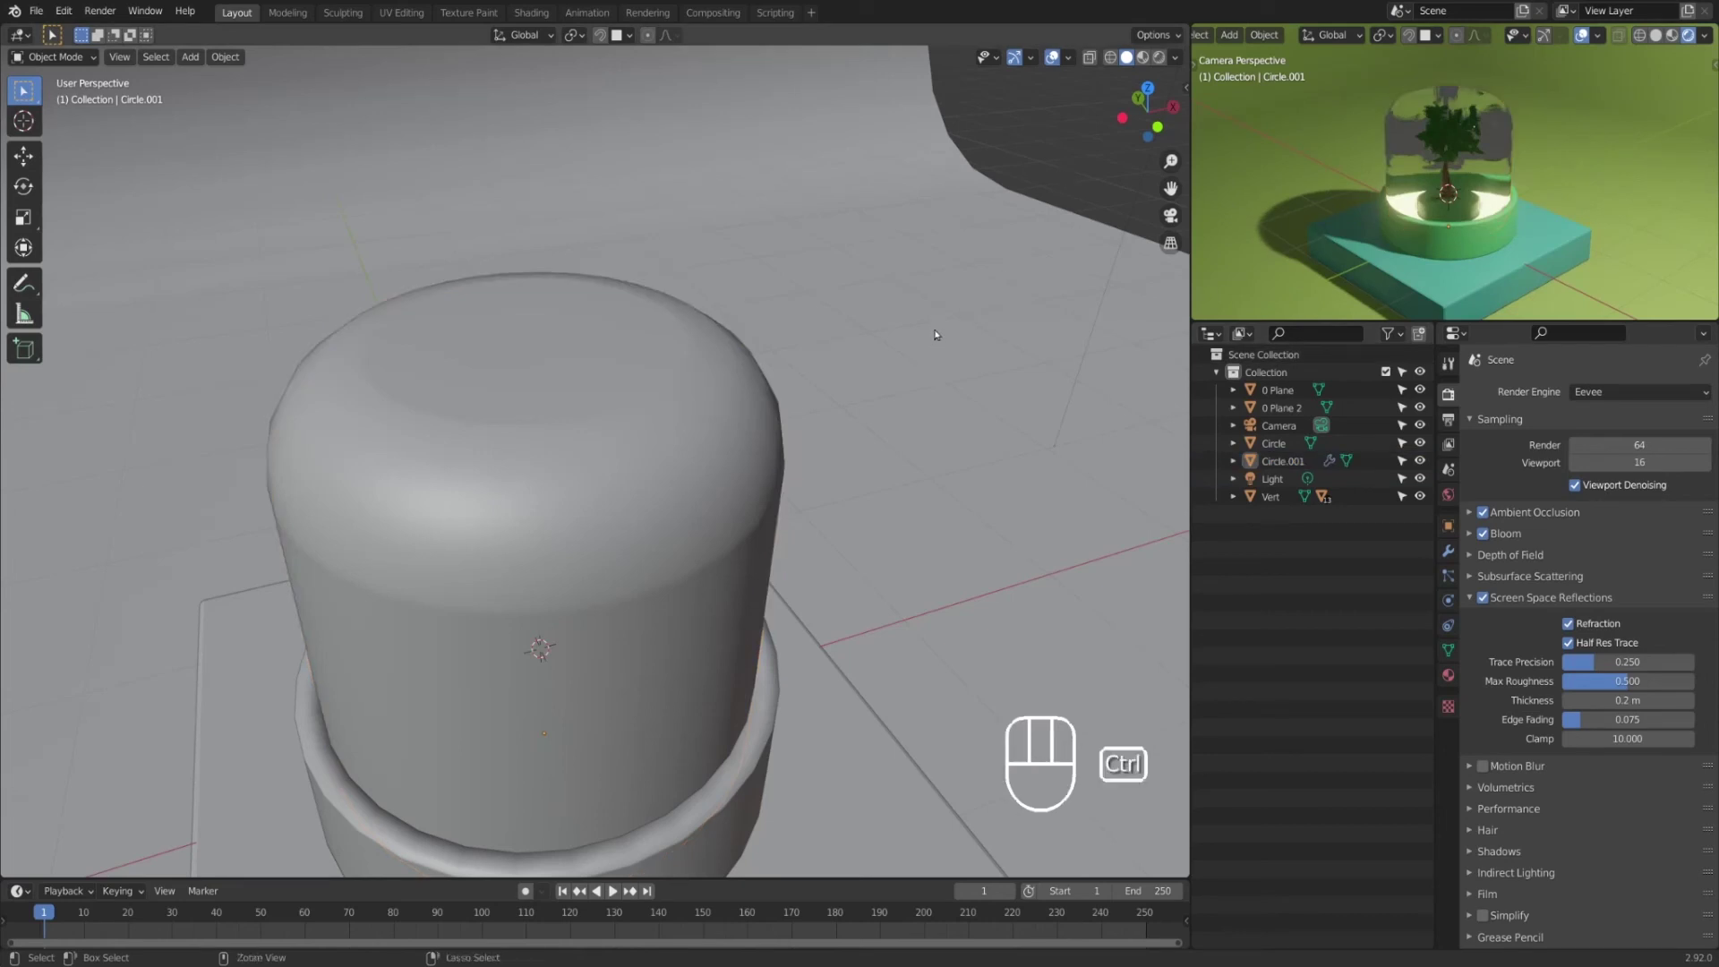
key("ctrl+s")
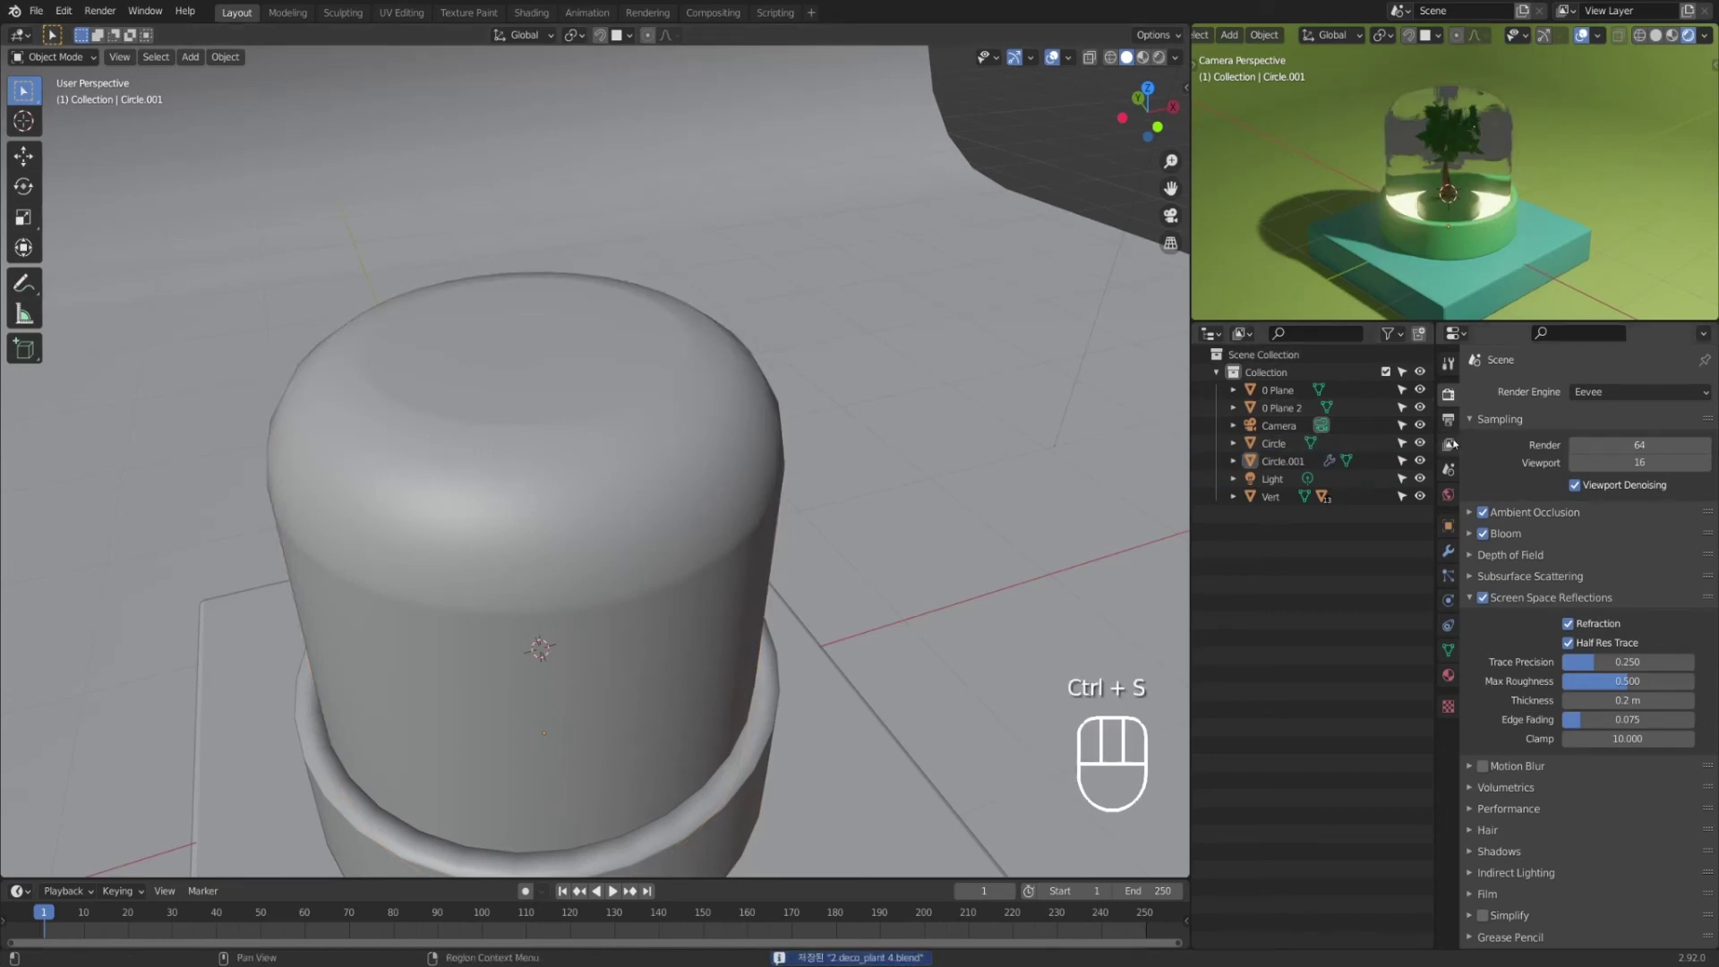
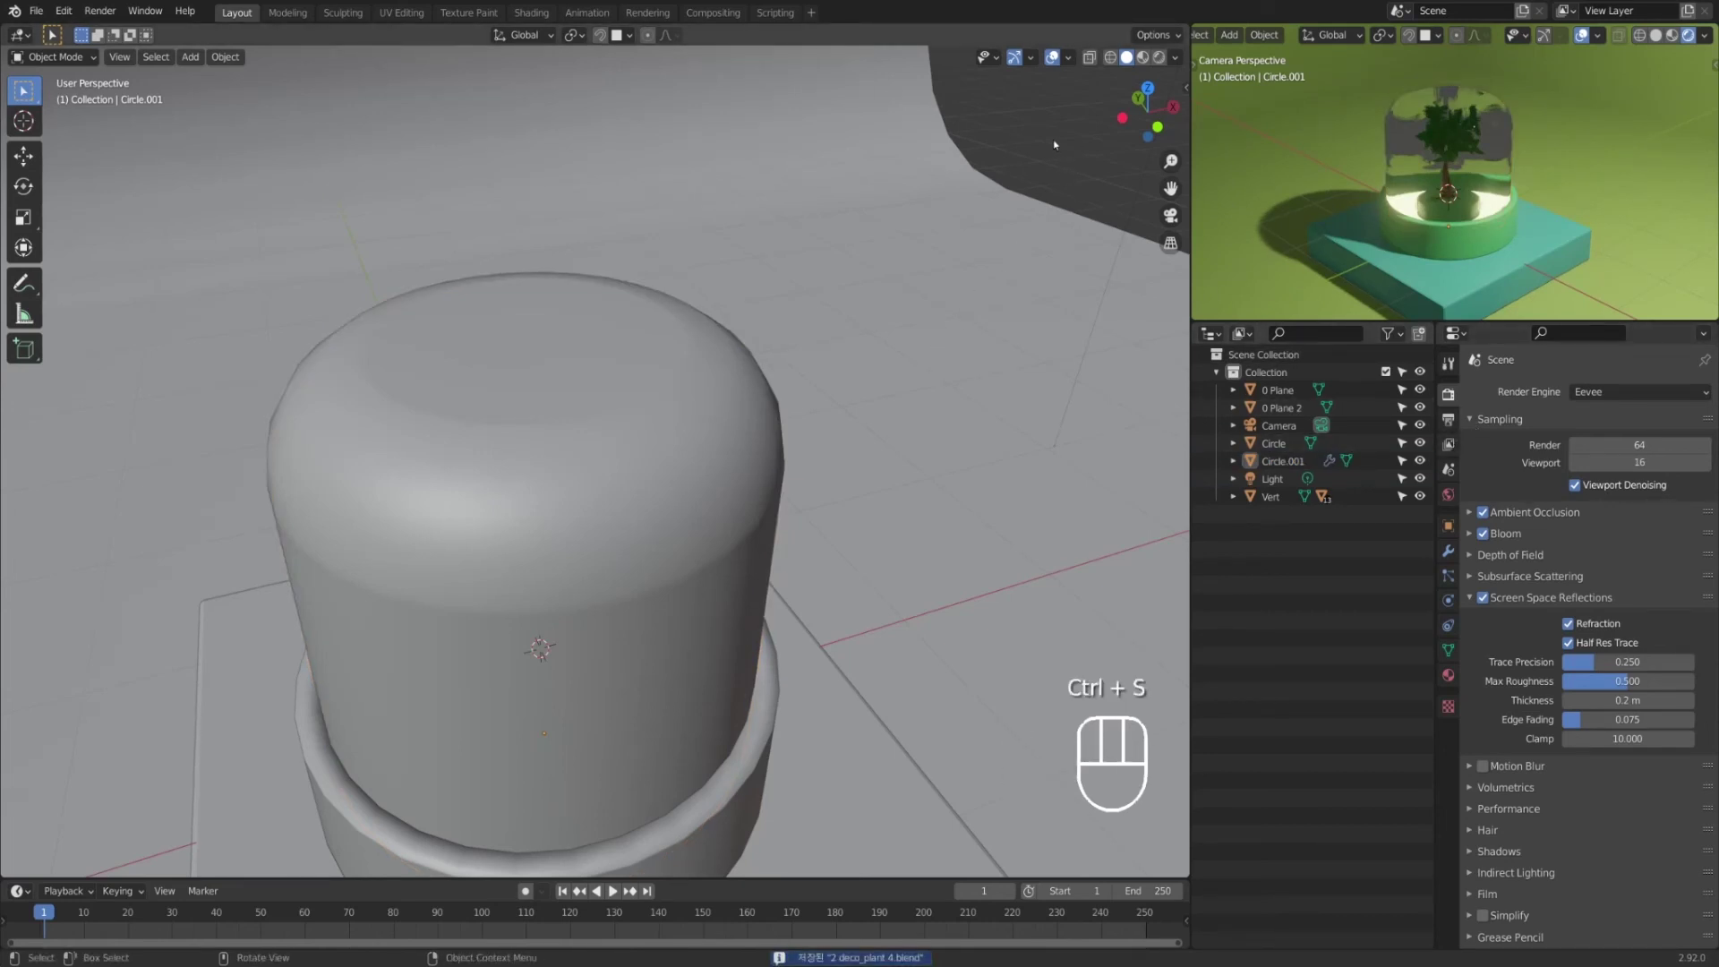
Step: Hide the overlays in the camera preview
scroll(912, 407, "down", 5)
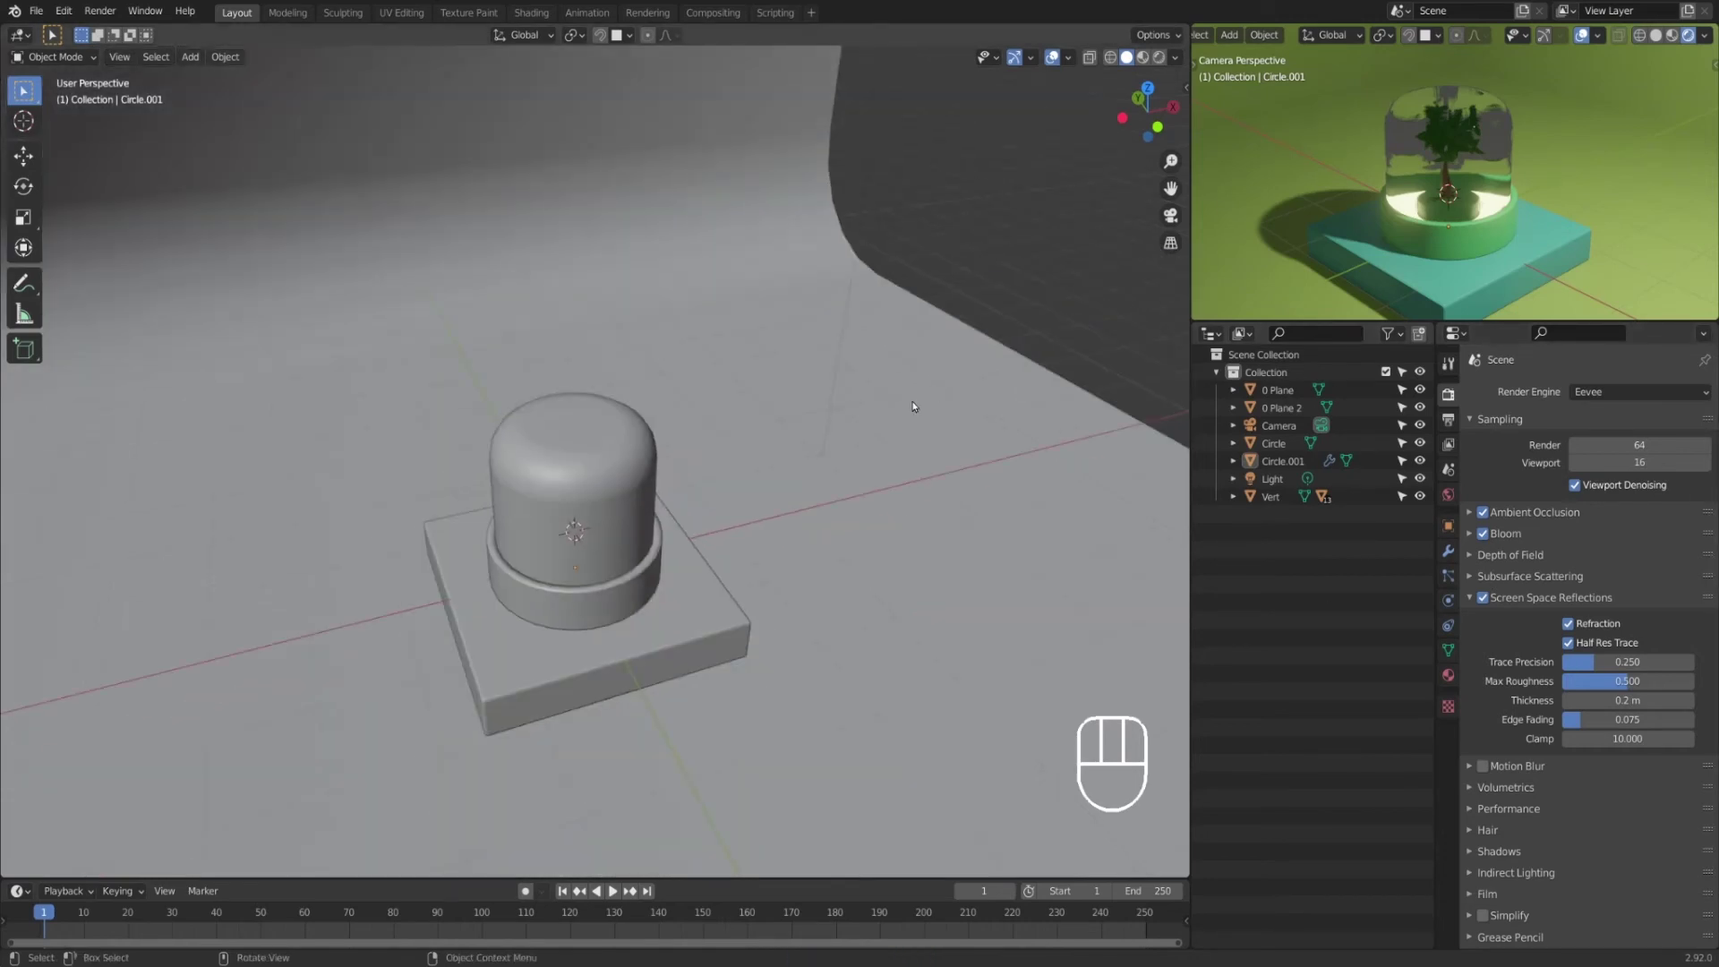
scroll(912, 407, "down", 2)
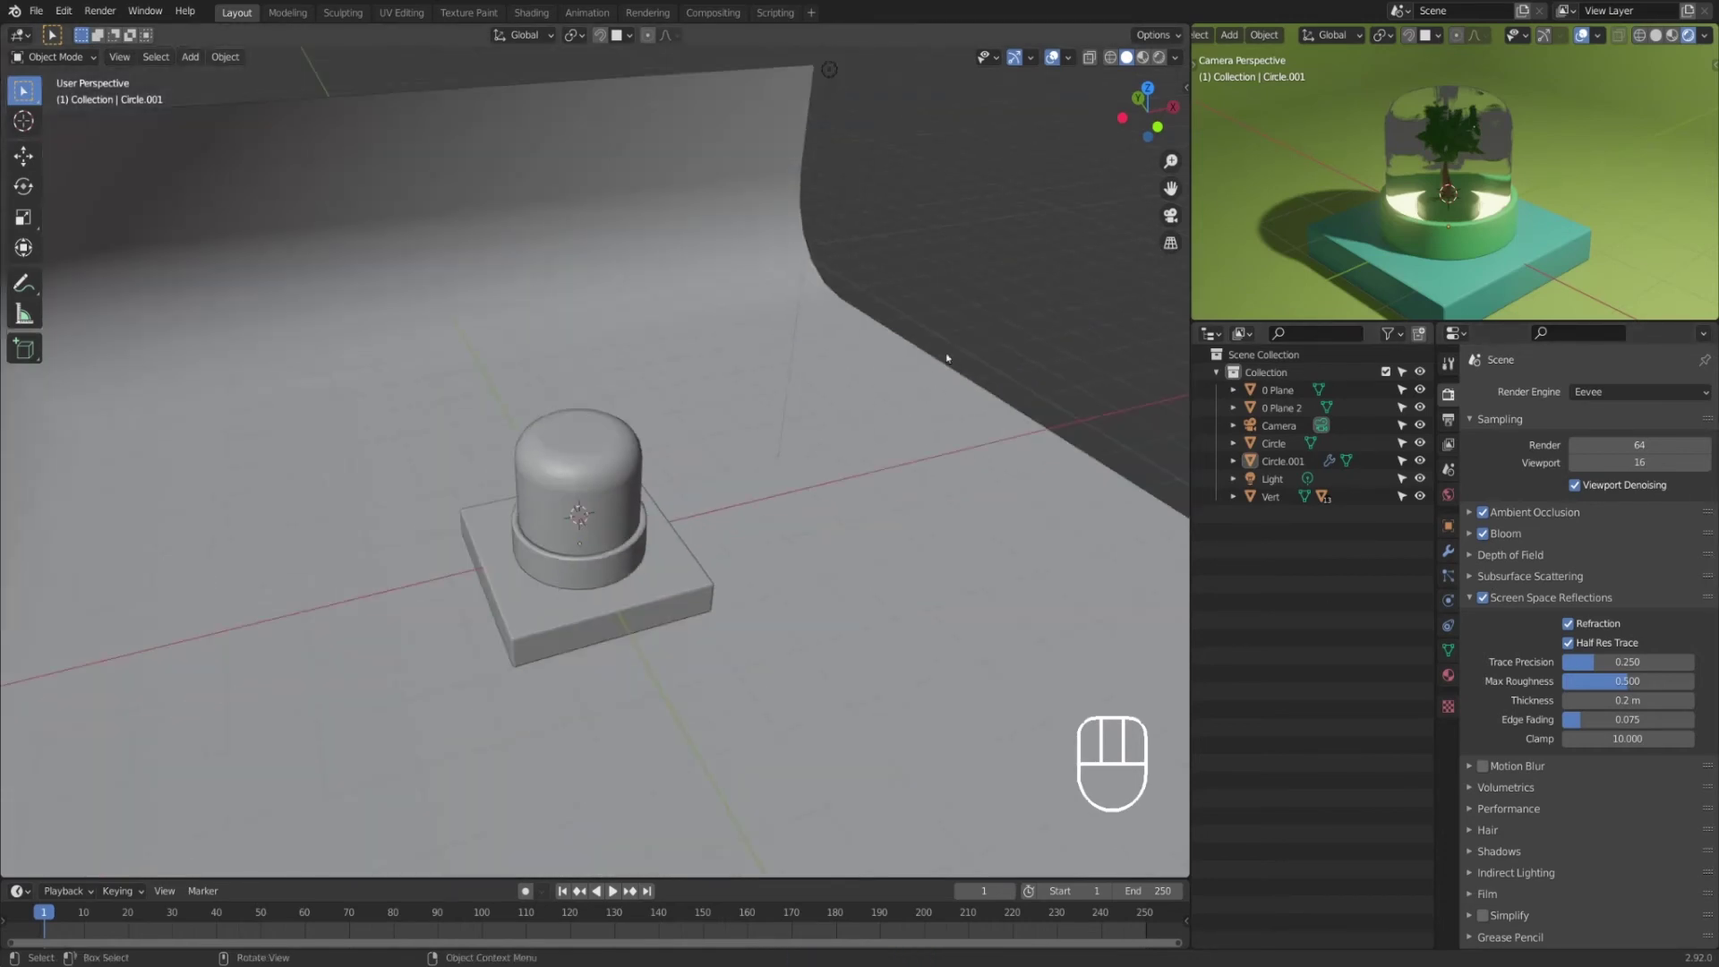
left_click(975, 281)
left_click(1585, 38)
Step: Delete the existing light above the backdrop
scroll(667, 537, "down", 3)
middle_click_drag(656, 542, 695, 544)
left_click(685, 248)
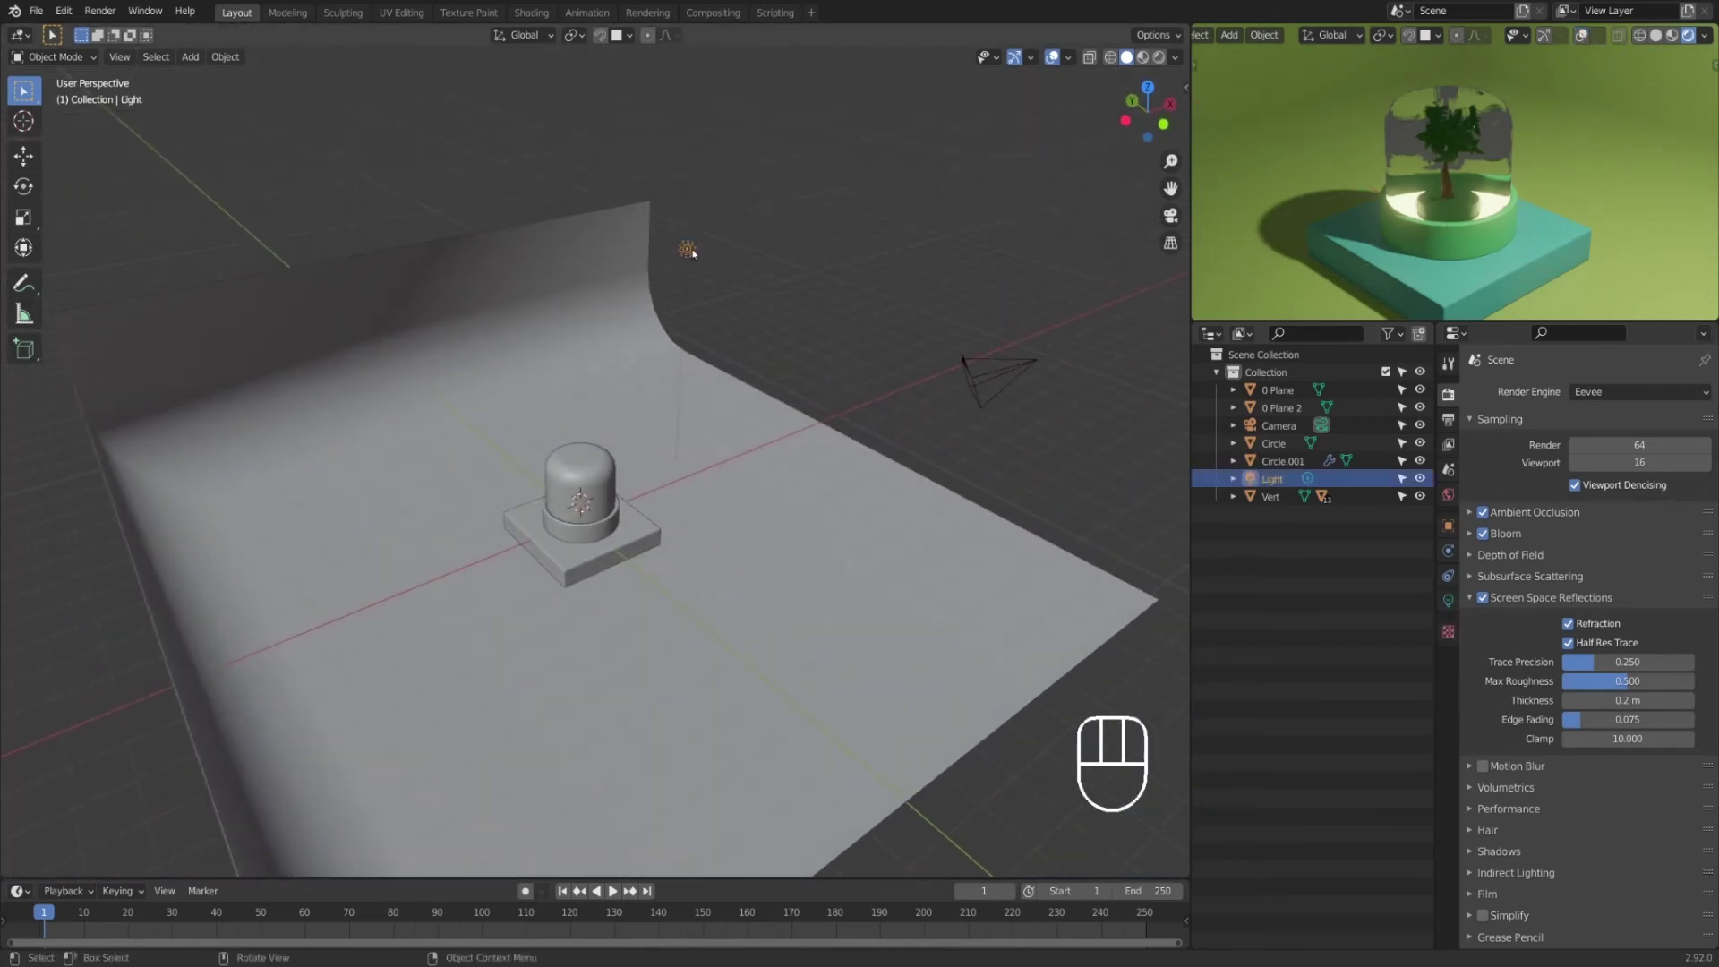
key("Delete")
Step: Snap the 3D cursor to the world origin and add an area light there
scroll(719, 557, "up", 3)
middle_click_drag(719, 557, 739, 503, "shift")
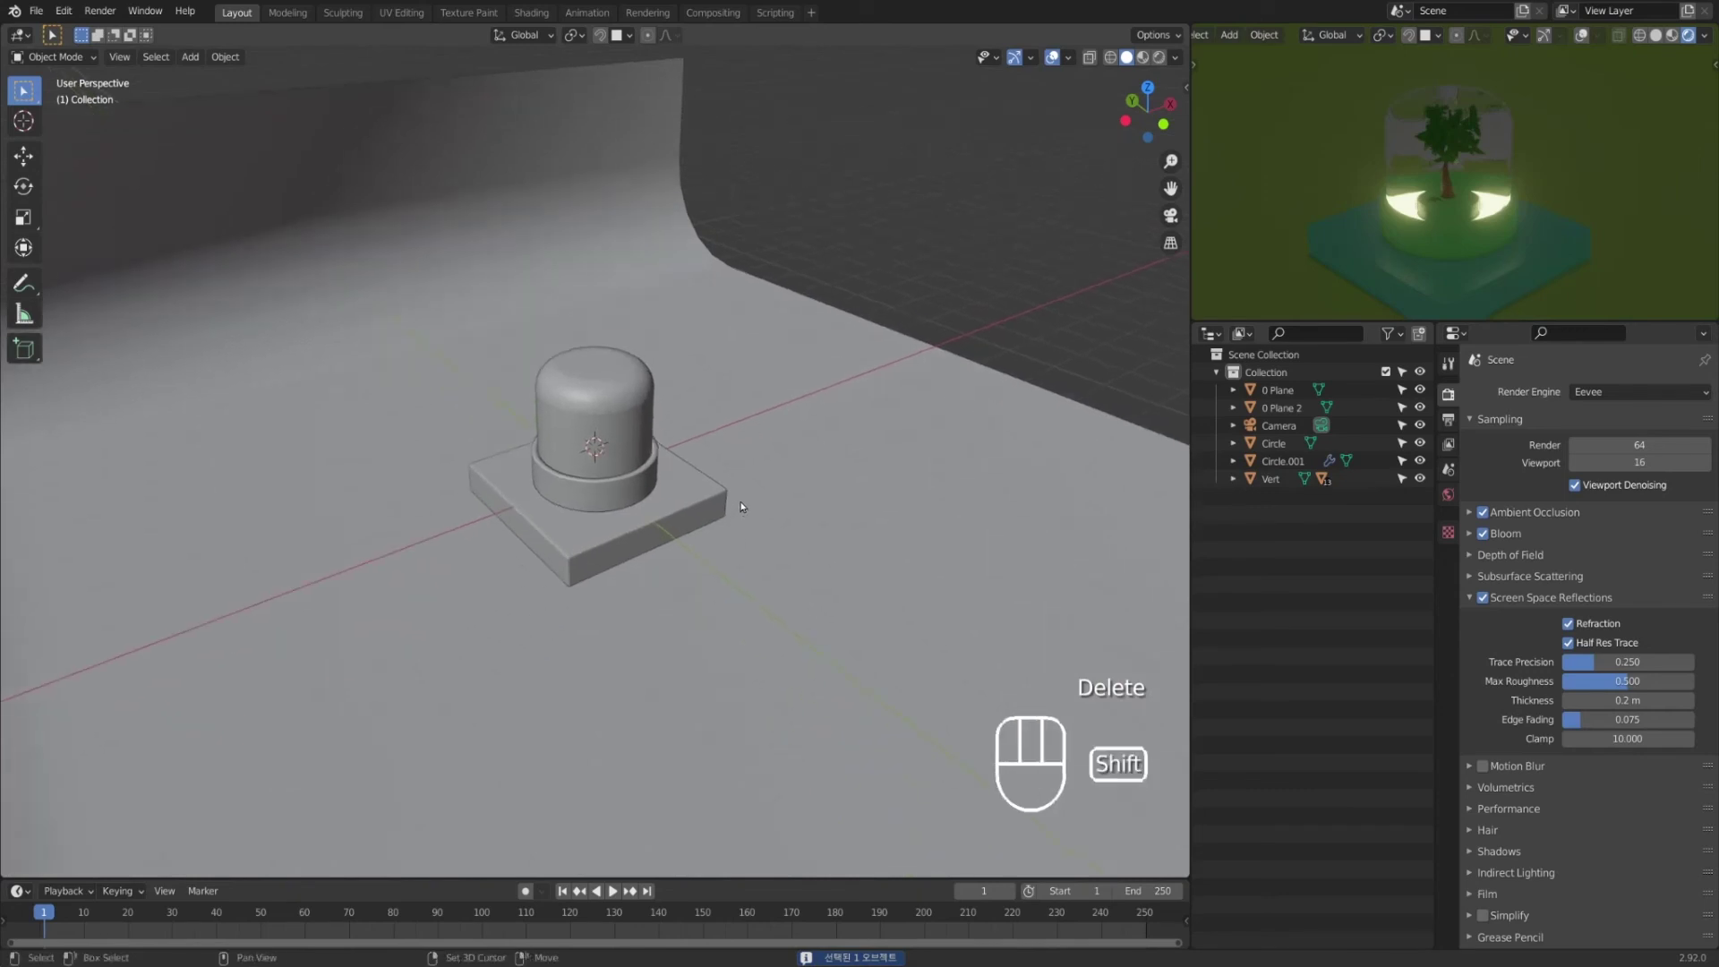
key("shift+s")
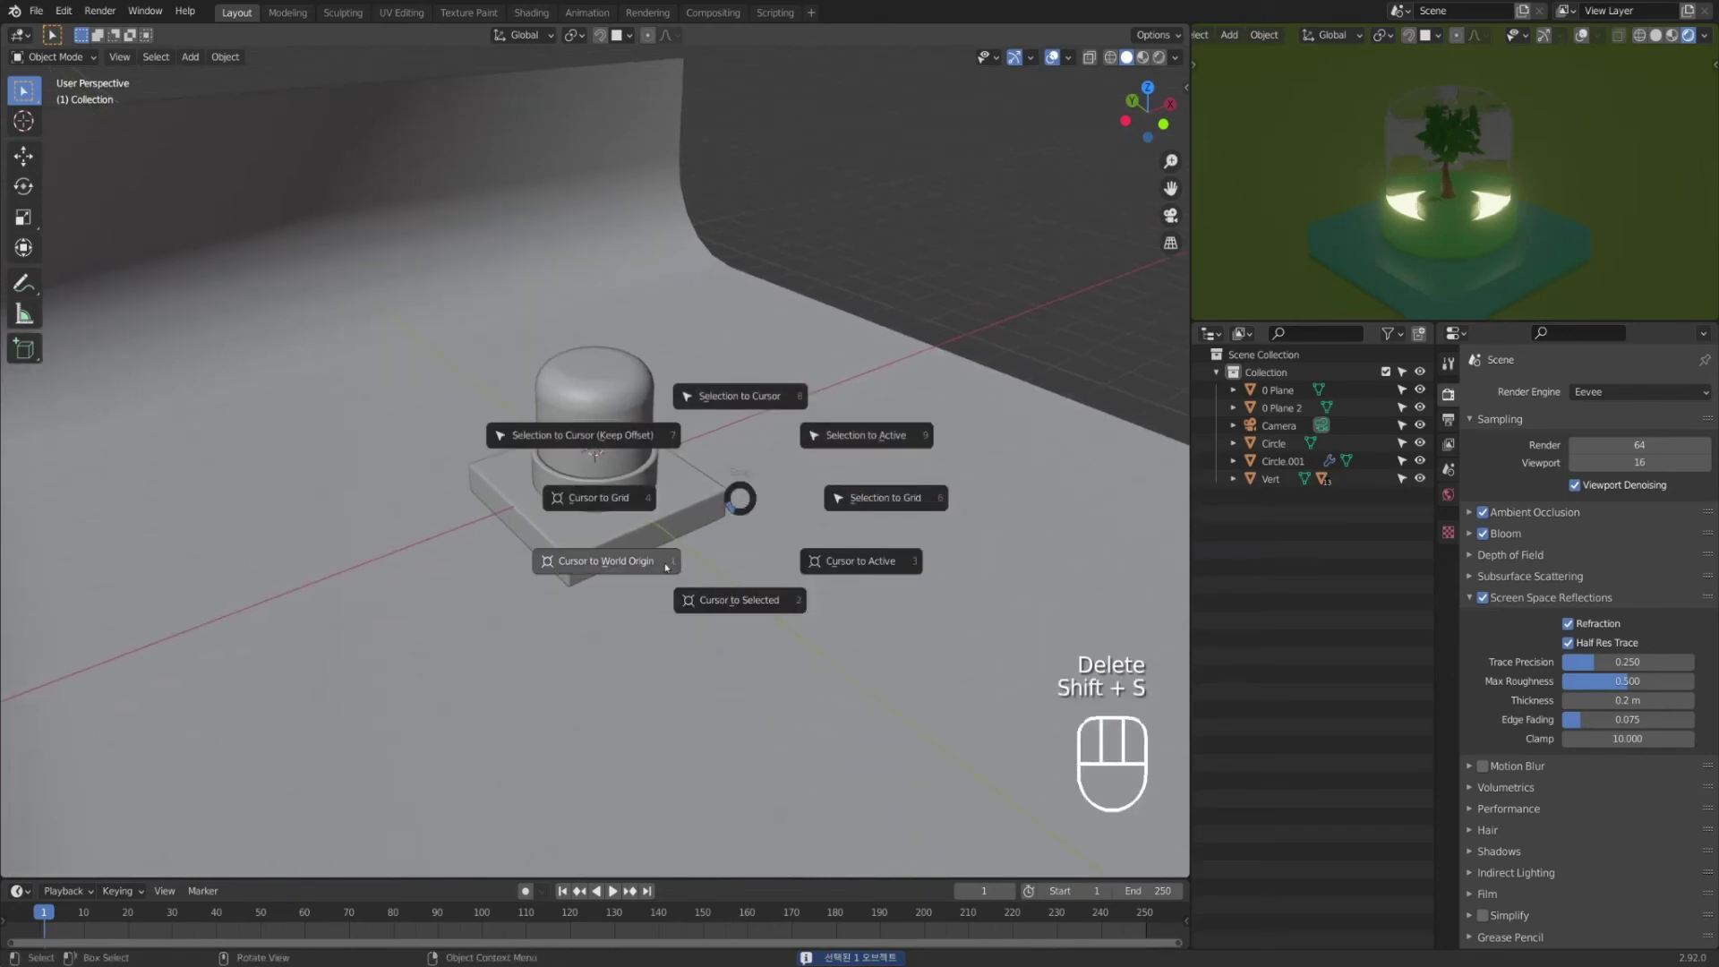
left_click(716, 528)
key("shift+a")
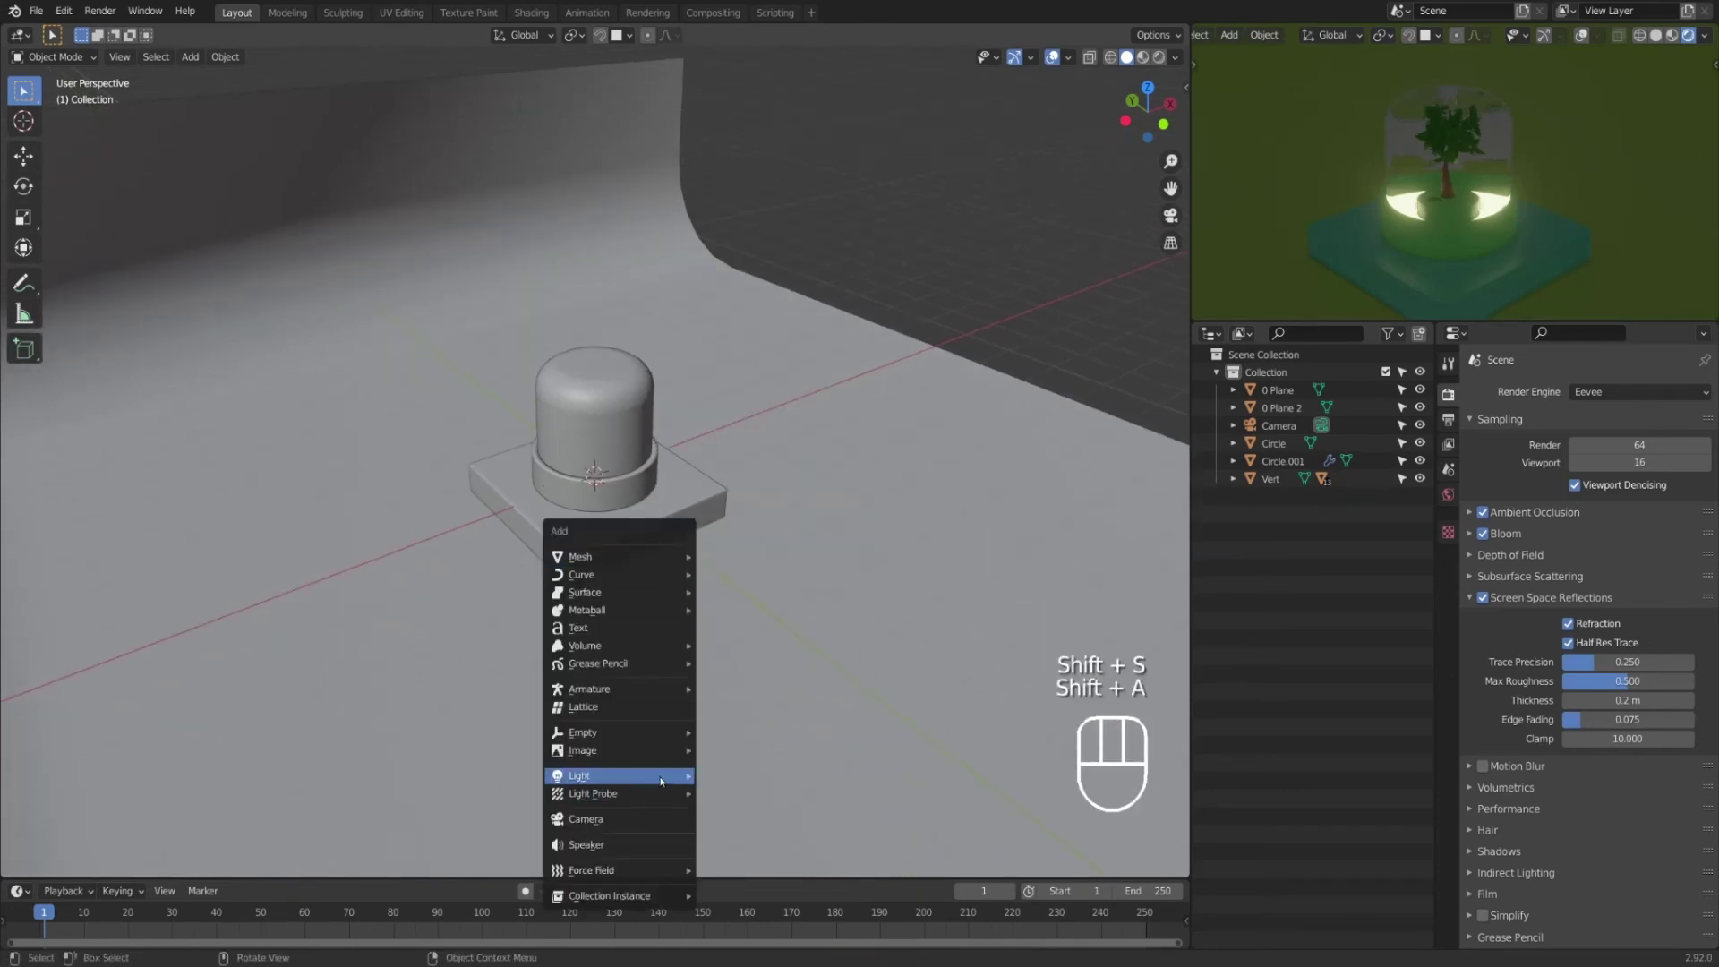
left_click(743, 828)
Step: Move the area light 5 m up along the Z axis
middle_click_drag(766, 663, 689, 643)
key("g")
key("z")
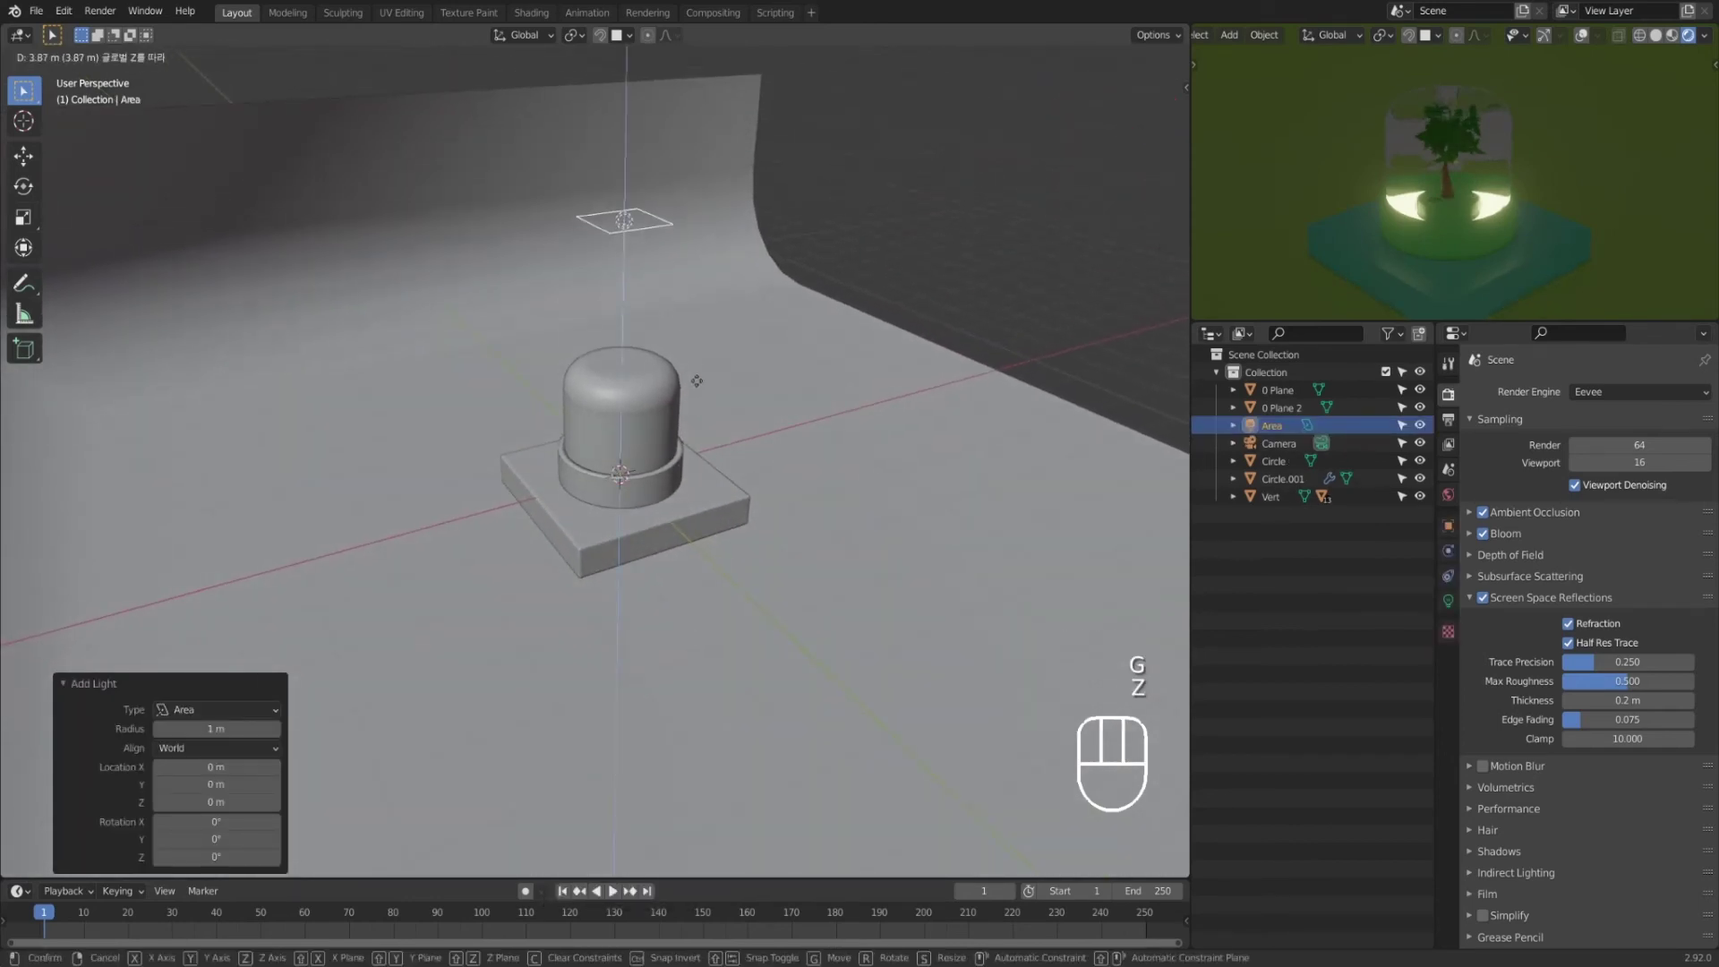
left_click(697, 439)
left_click(215, 818)
type("5")
key("Return")
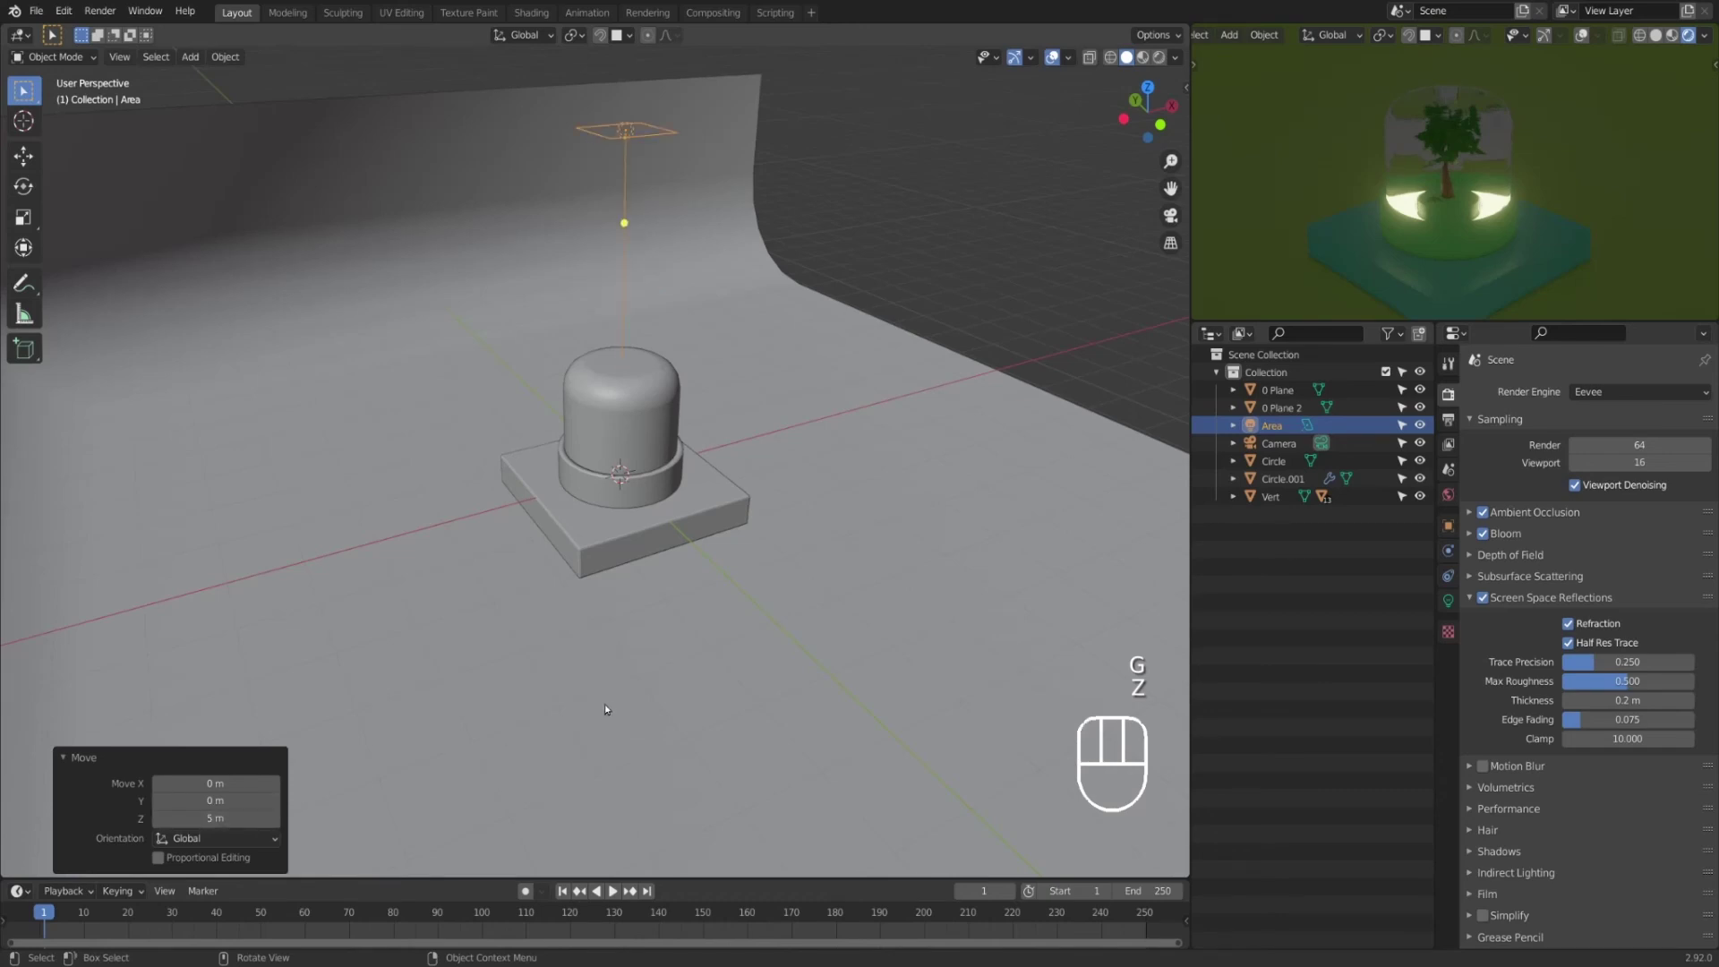
Step: Set the transform pivot point to the 3D Cursor
middle_click_drag(610, 700, 651, 696)
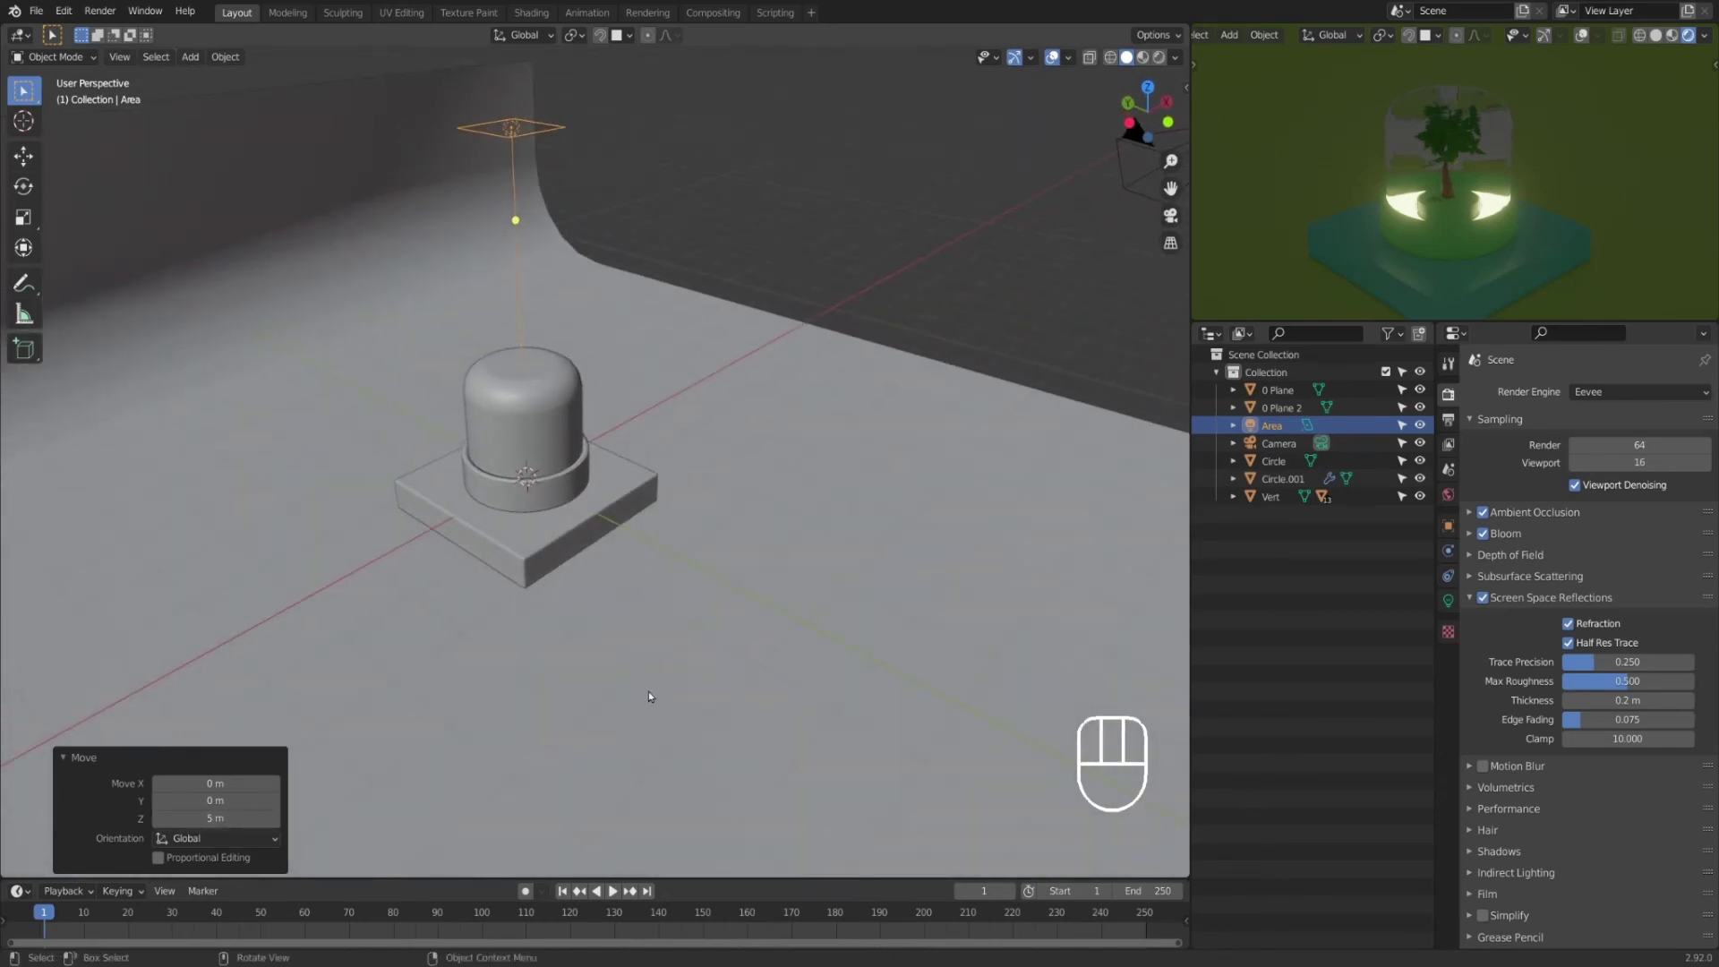
key("period")
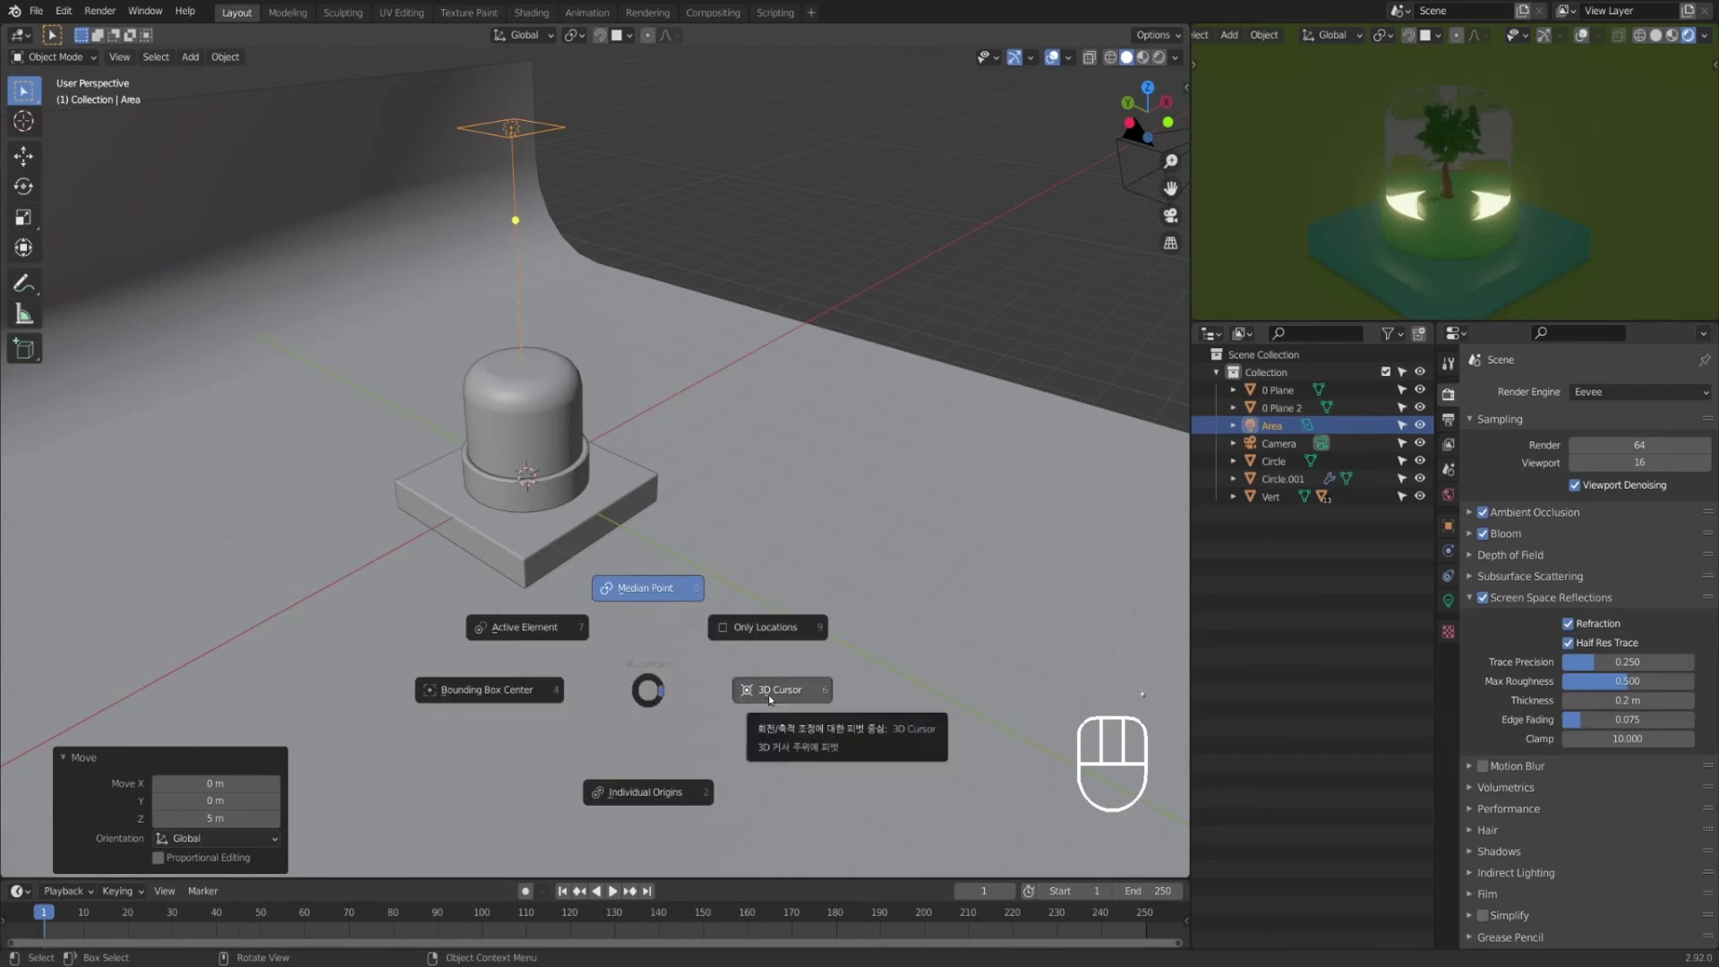
left_click(769, 692)
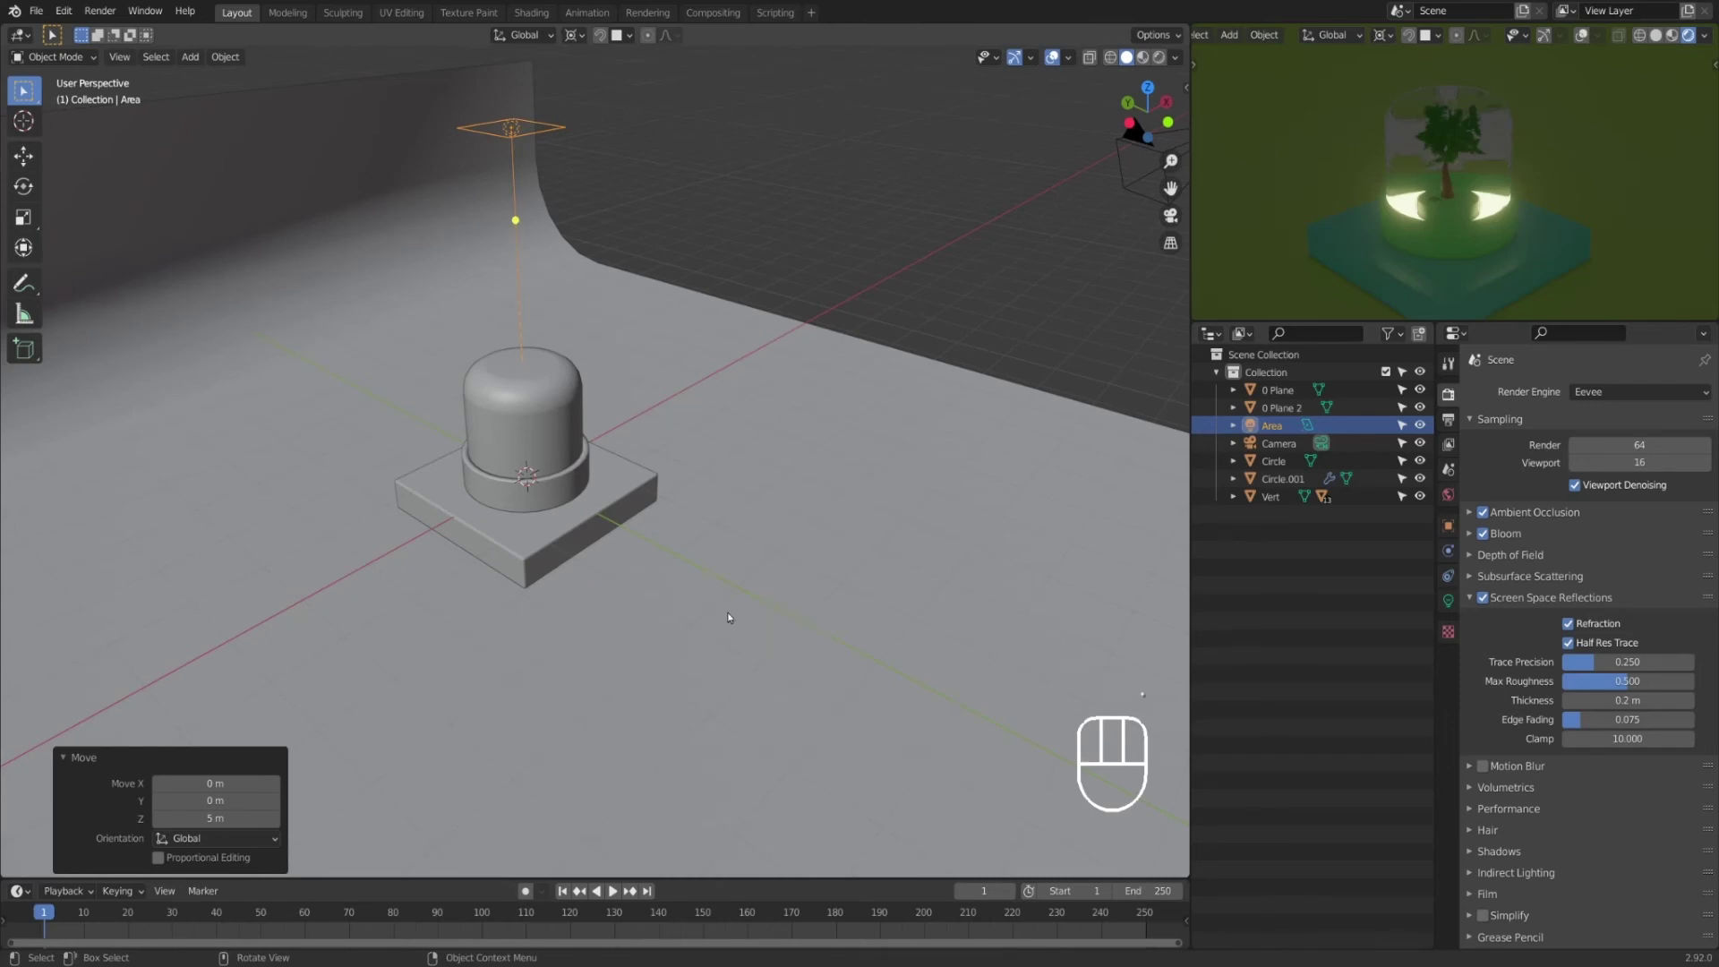
key("r")
key("y")
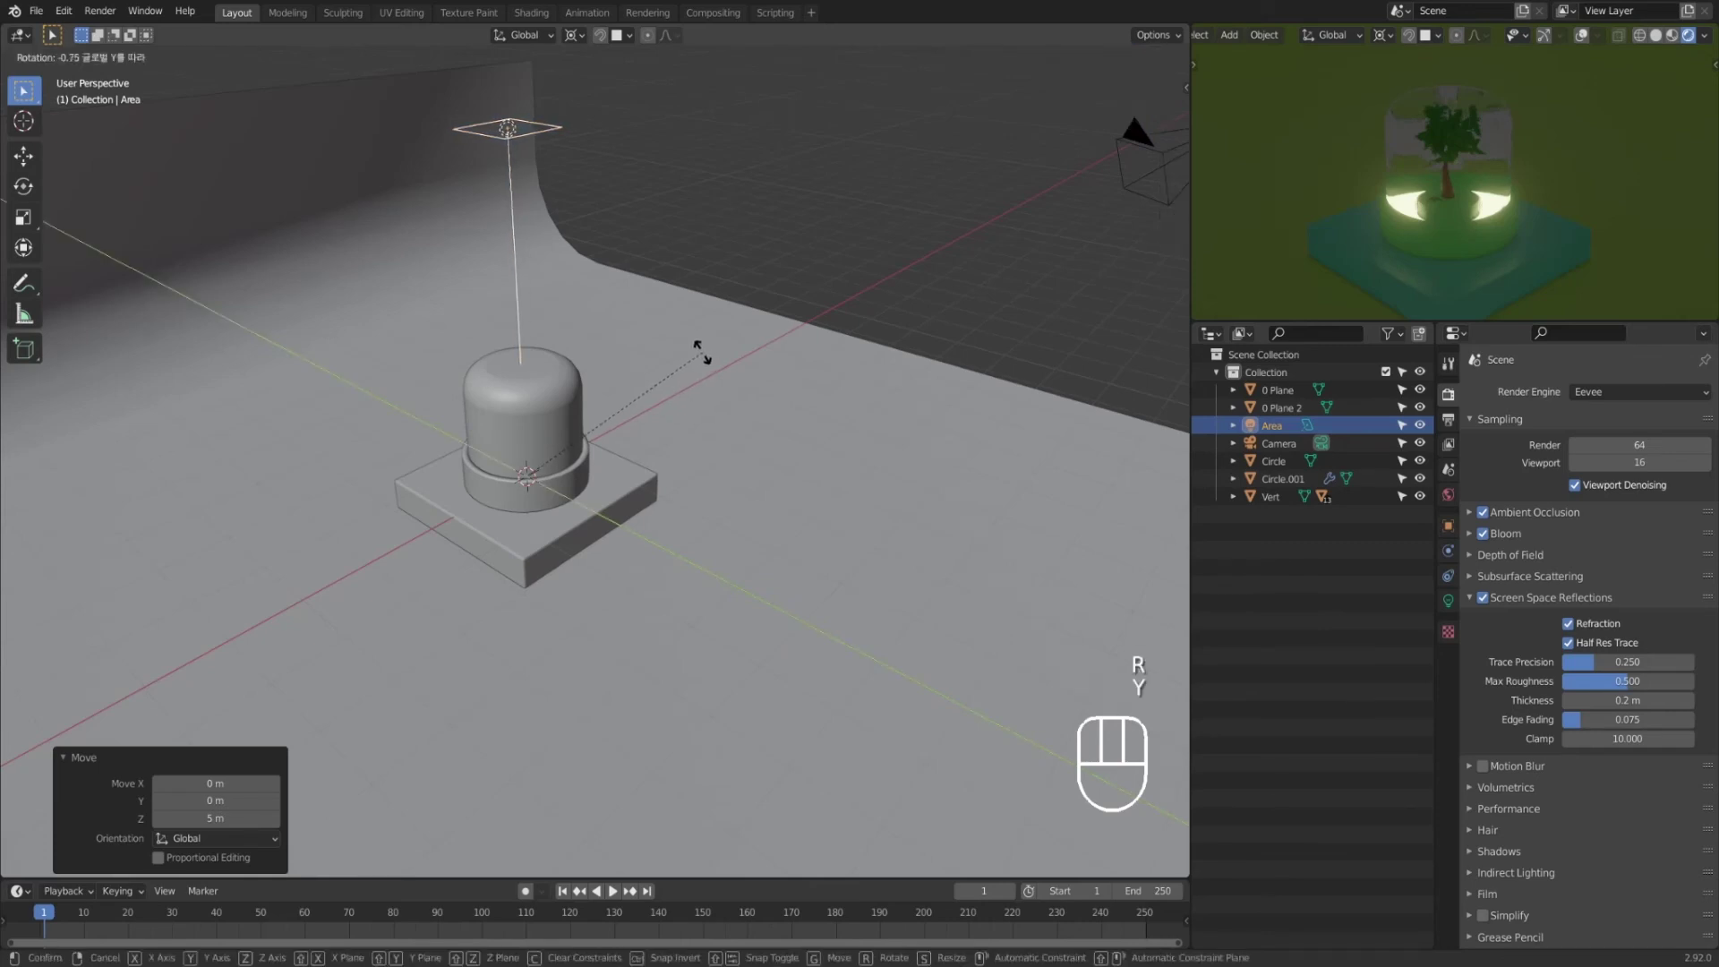
key("x")
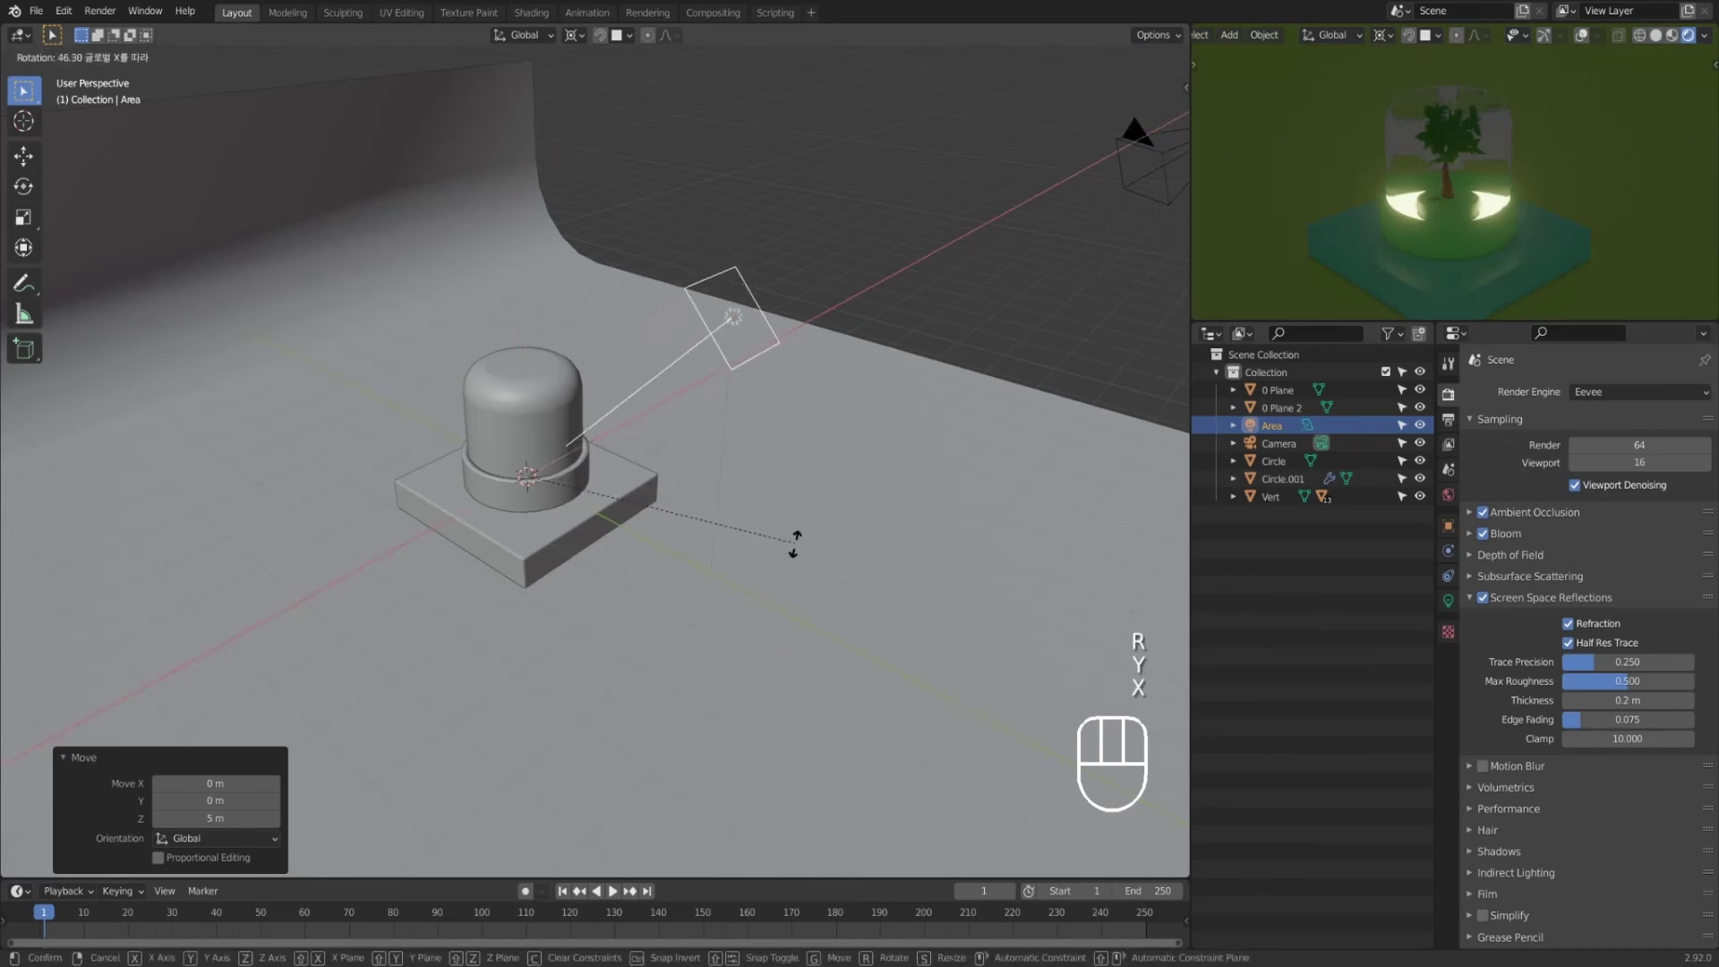
right_click(800, 571)
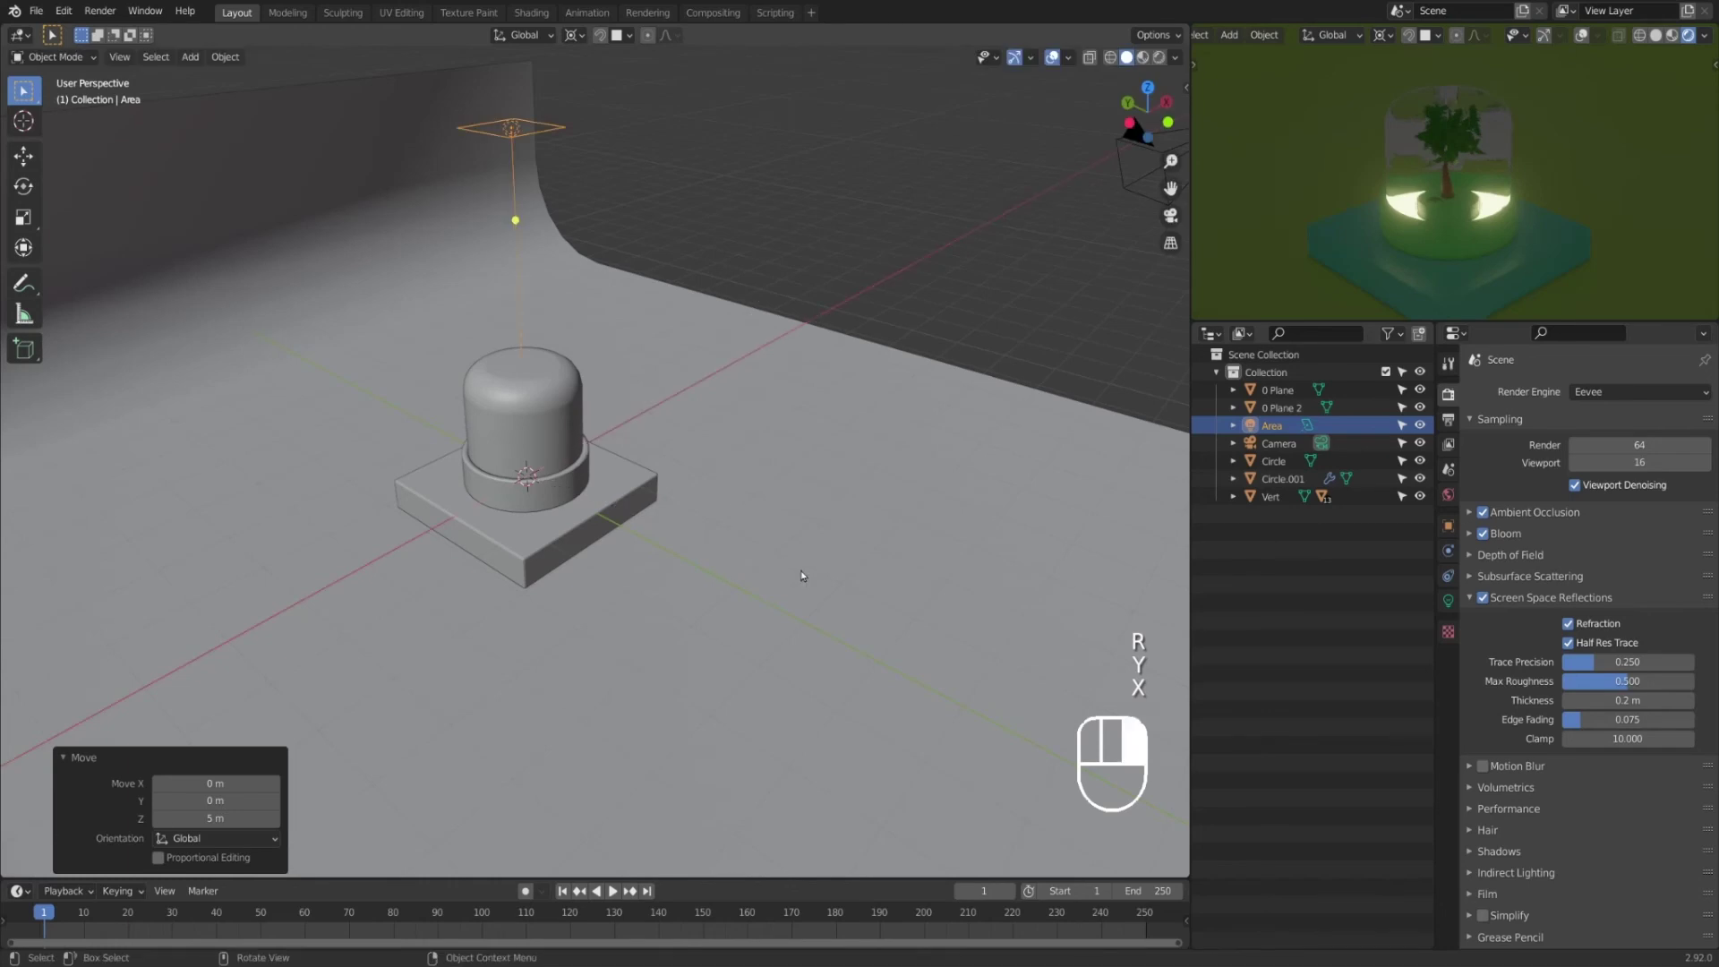
Step: Switch the main viewport to the camera view and try rotating the area light about the Y axis
key("KP_0")
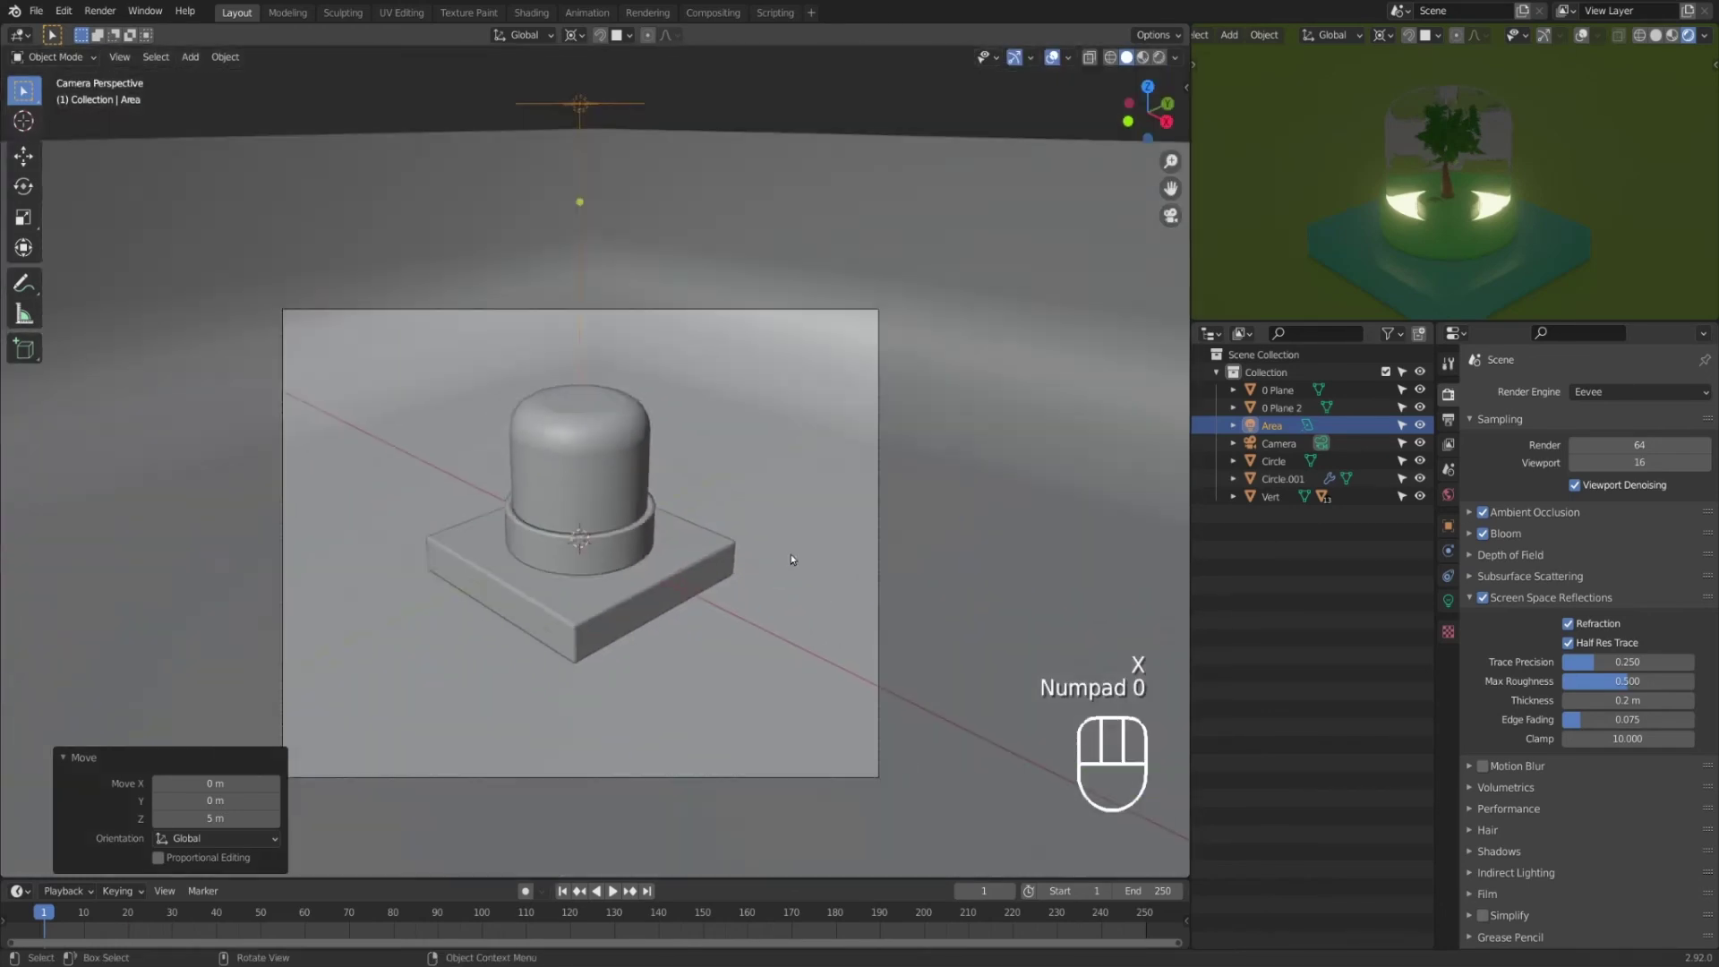
key("r")
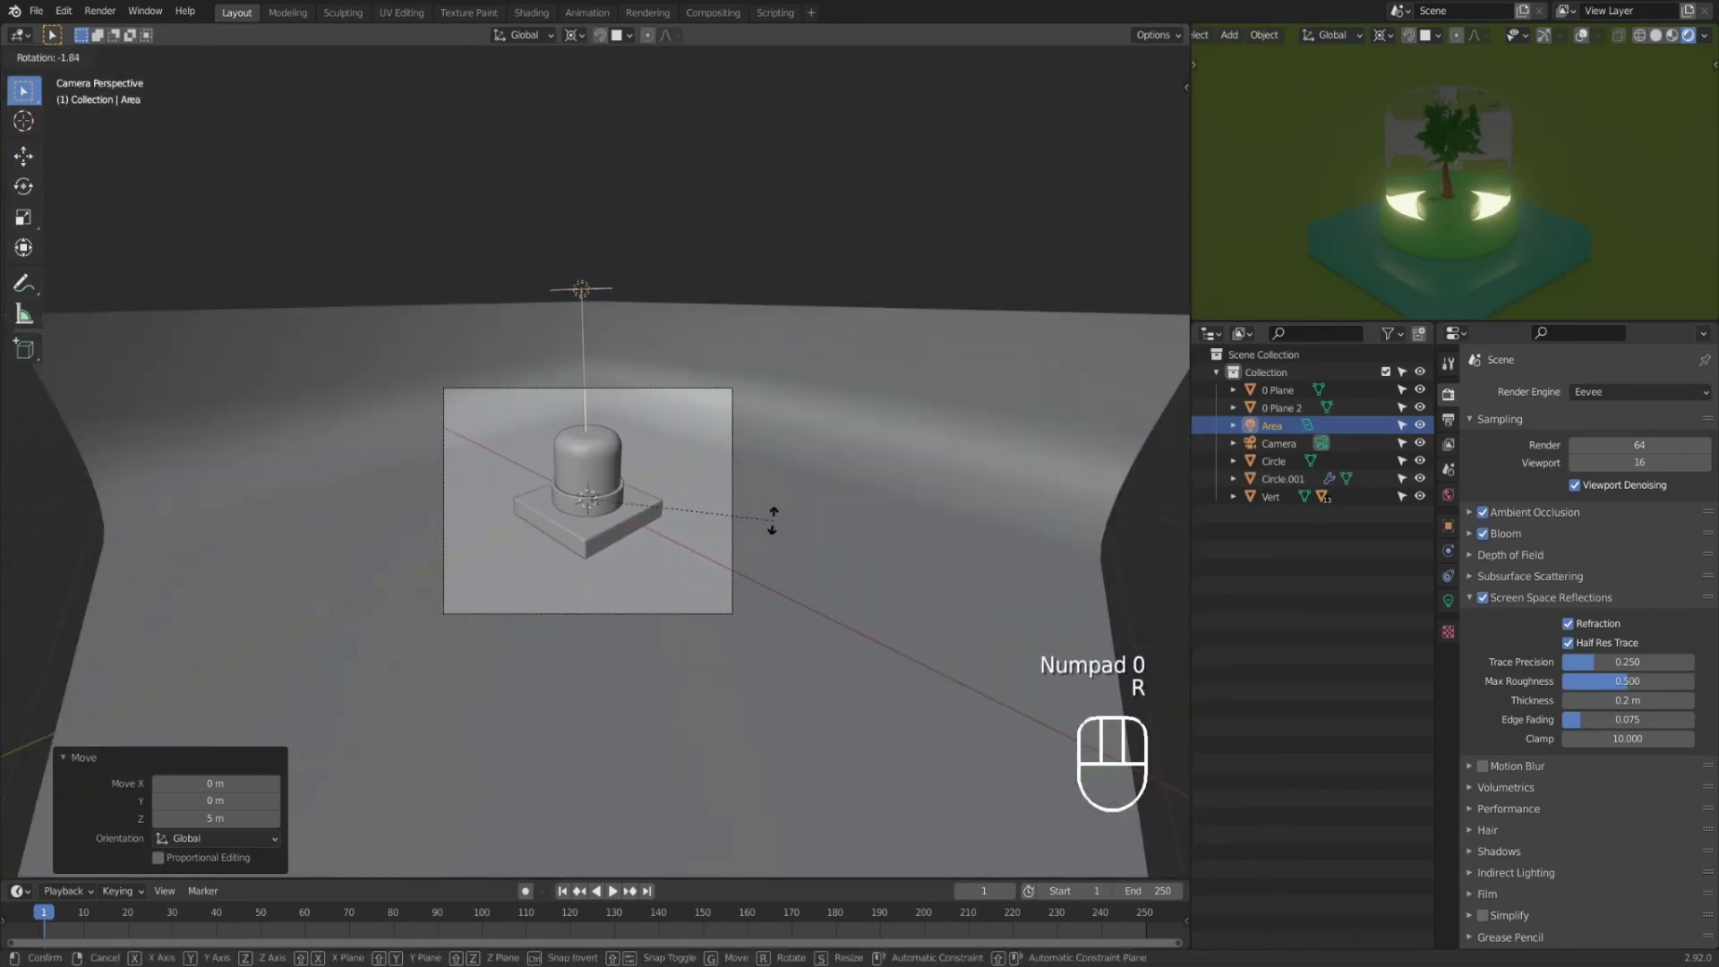
key("y")
right_click(868, 837)
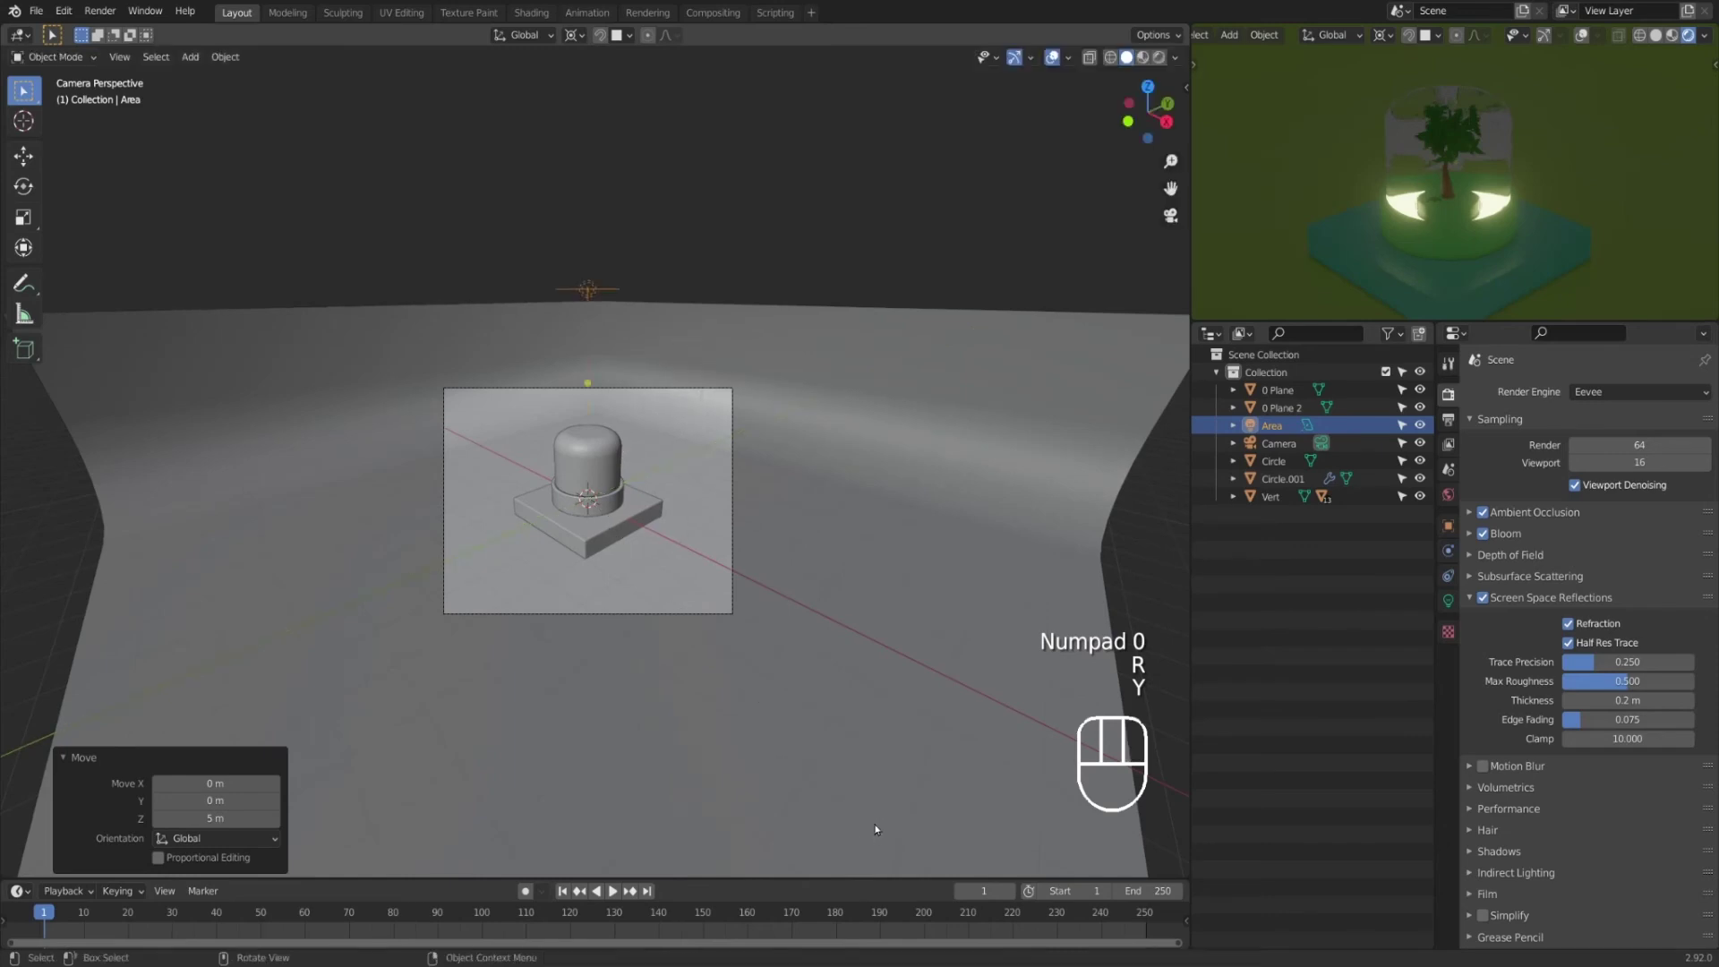
Step: Rotate the area light 45° about the global X axis around the 3D cursor
key("r")
key("x")
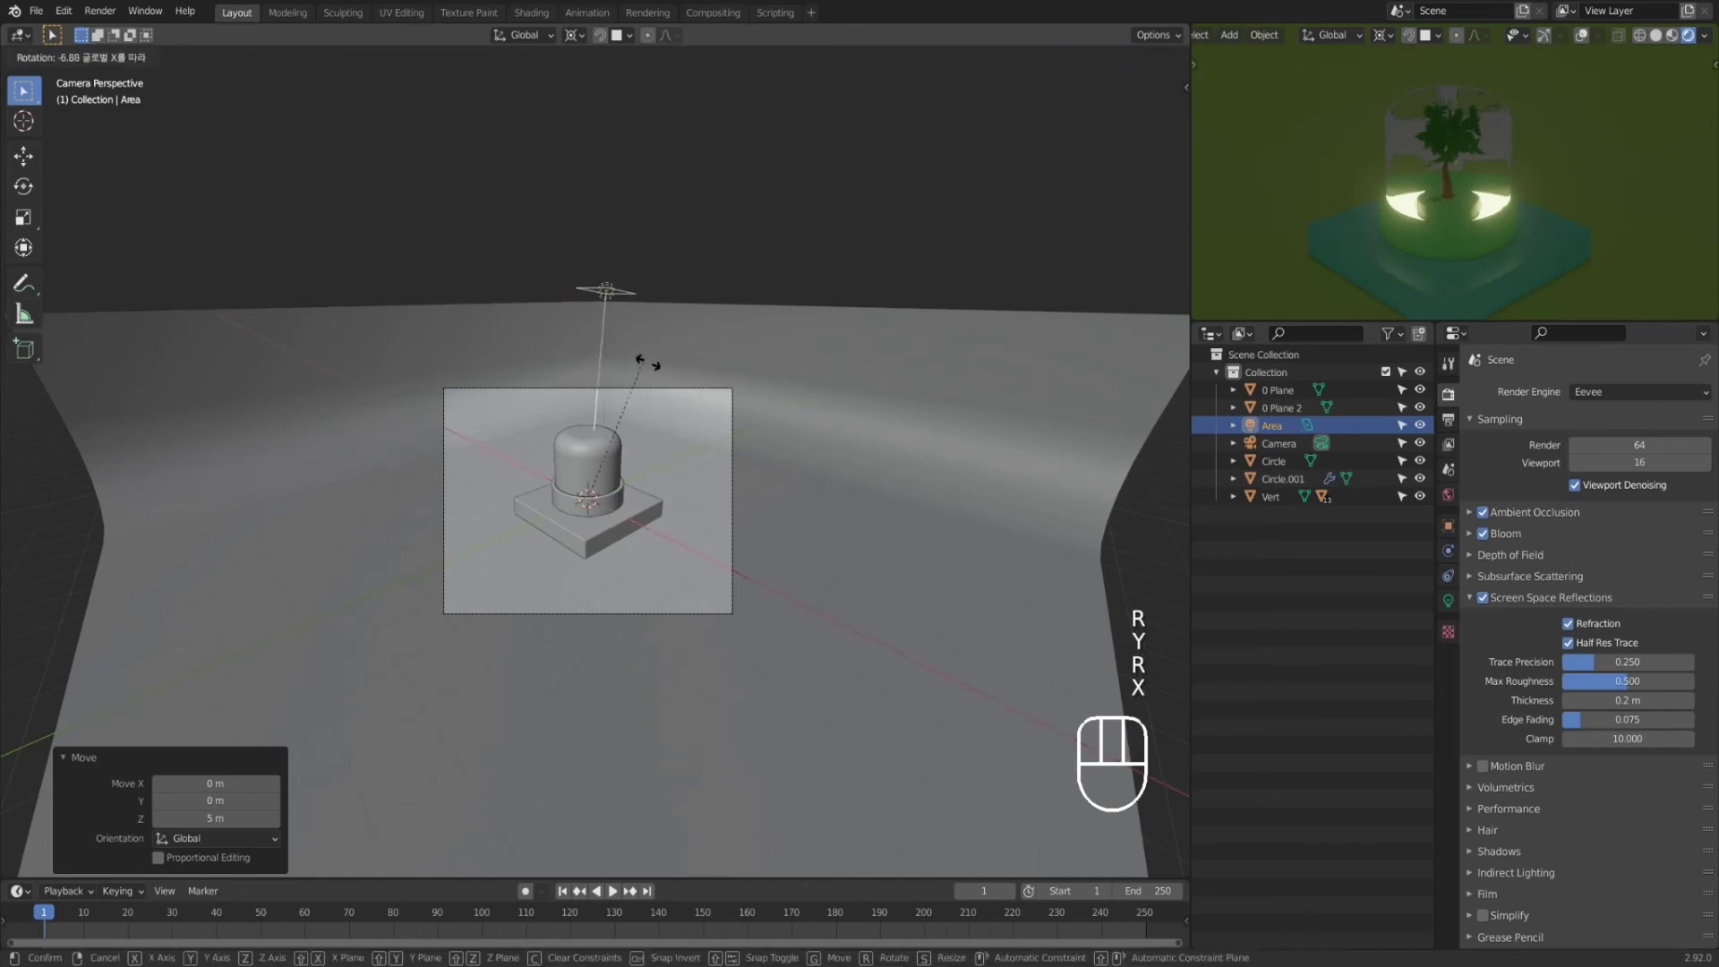
left_click(757, 376)
left_click(217, 800)
type("-45")
key("Return")
left_click(234, 801)
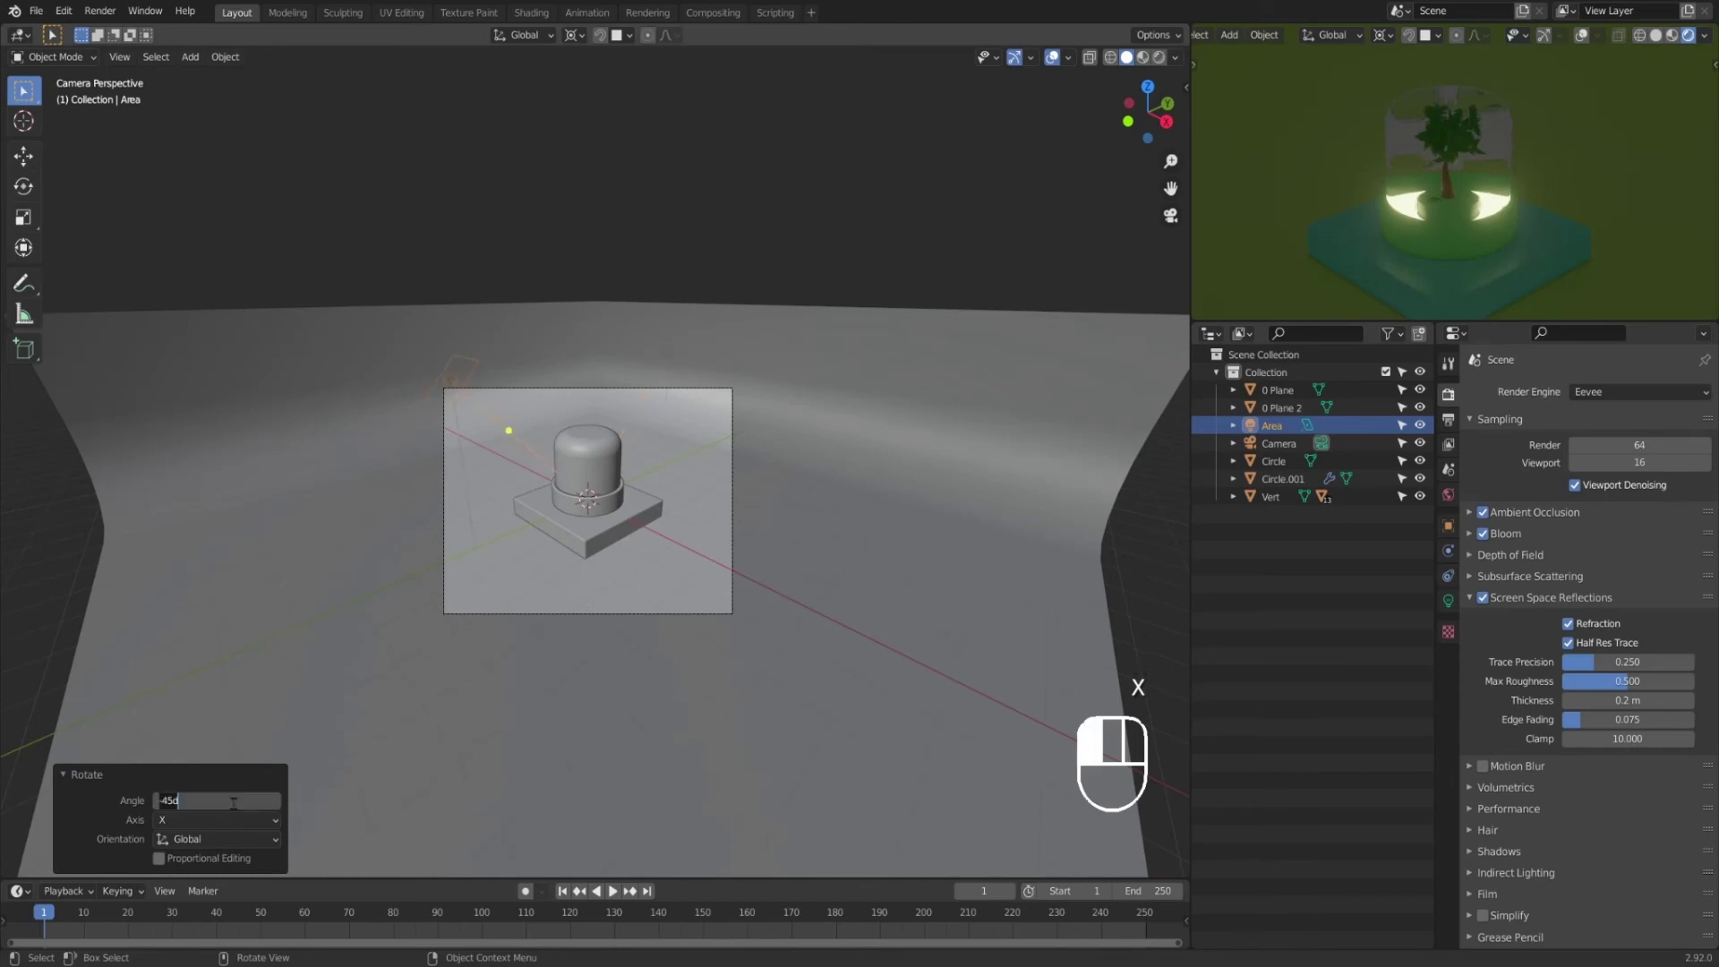
type("45")
key("Return")
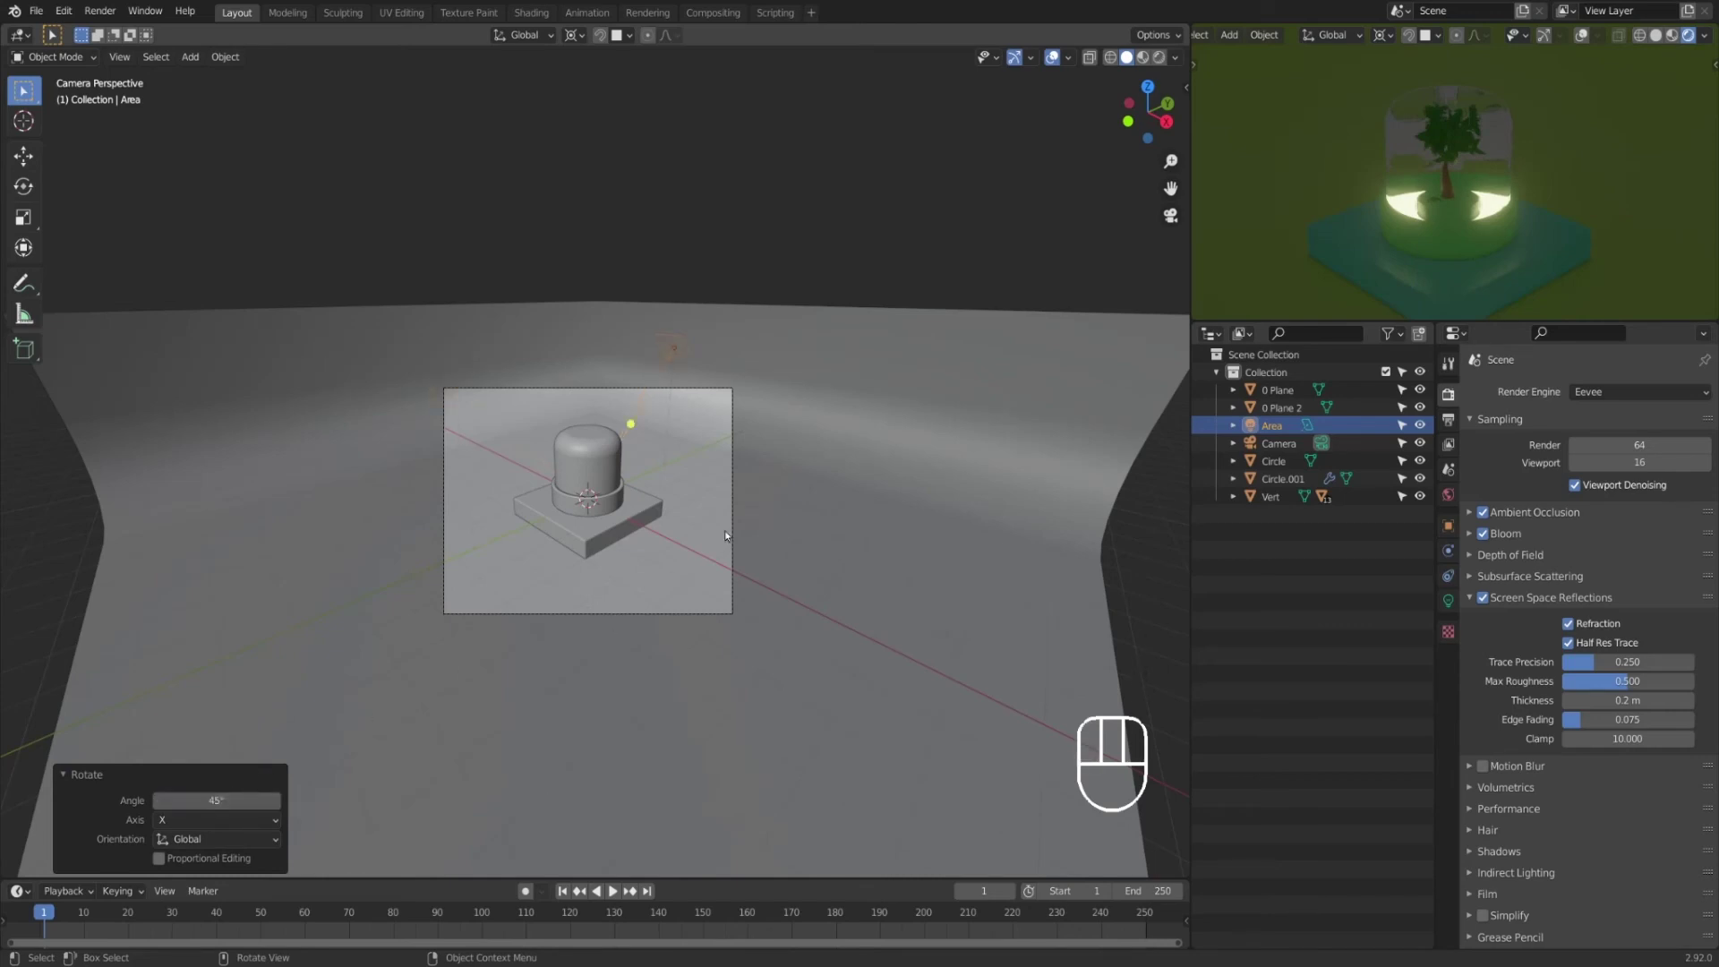
Step: Rotate the area light -45° about the global Z axis around the 3D cursor
key("r")
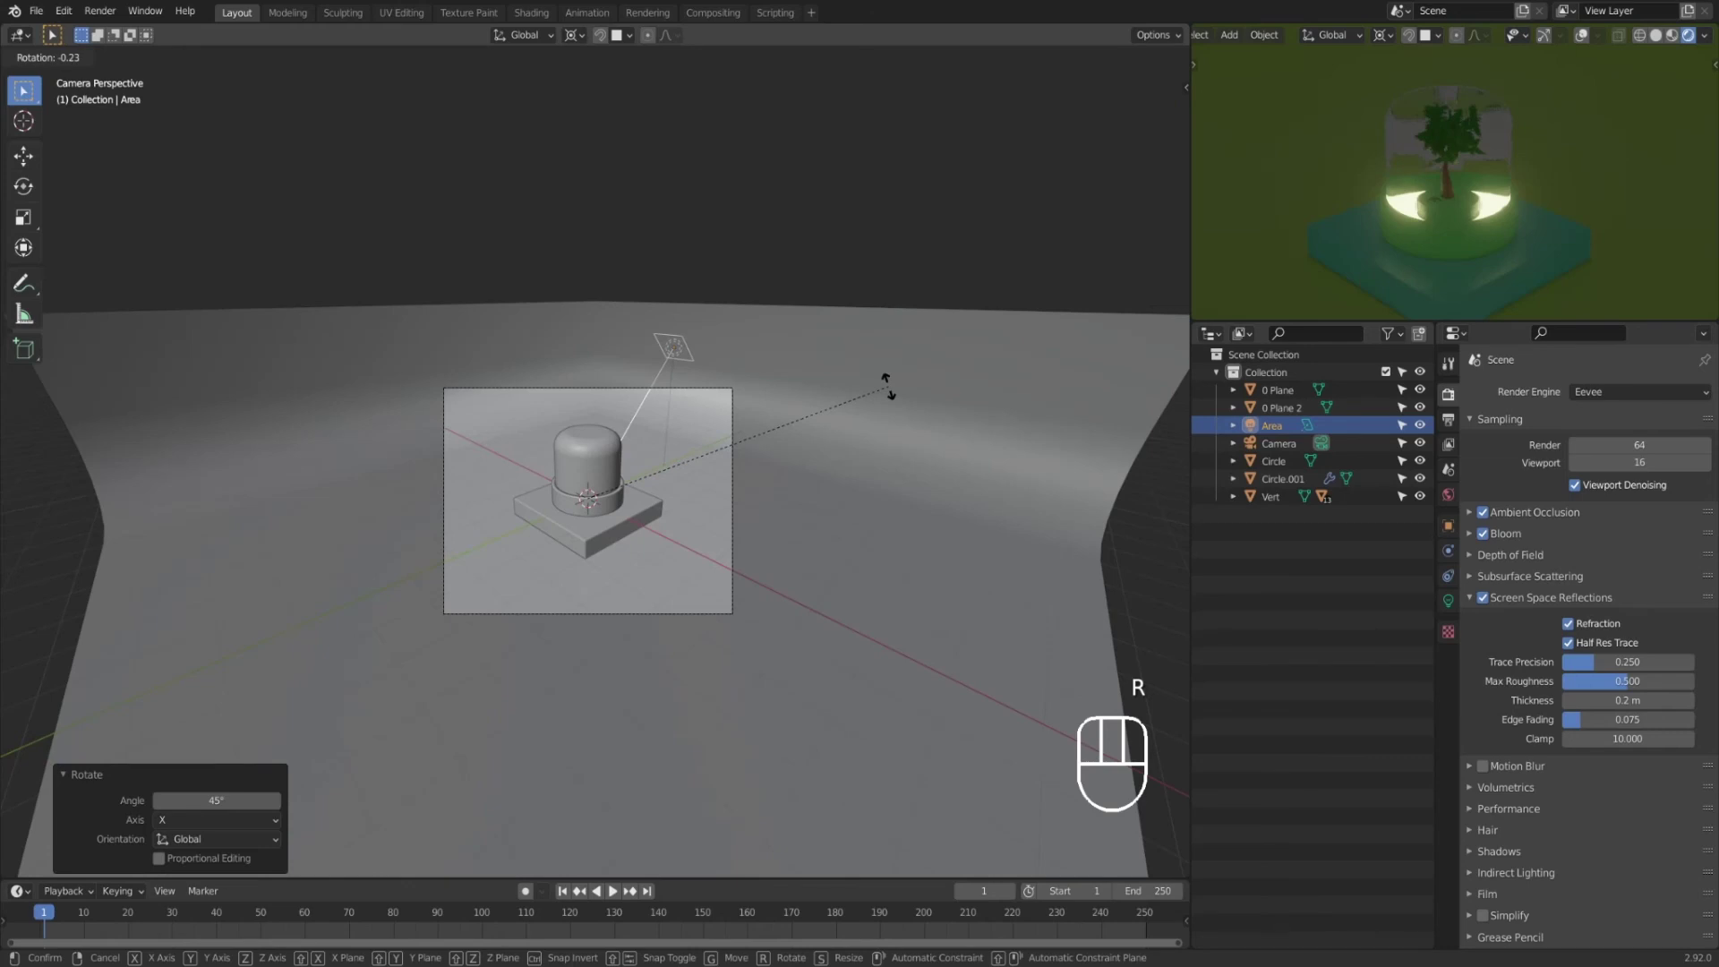
right_click(888, 388)
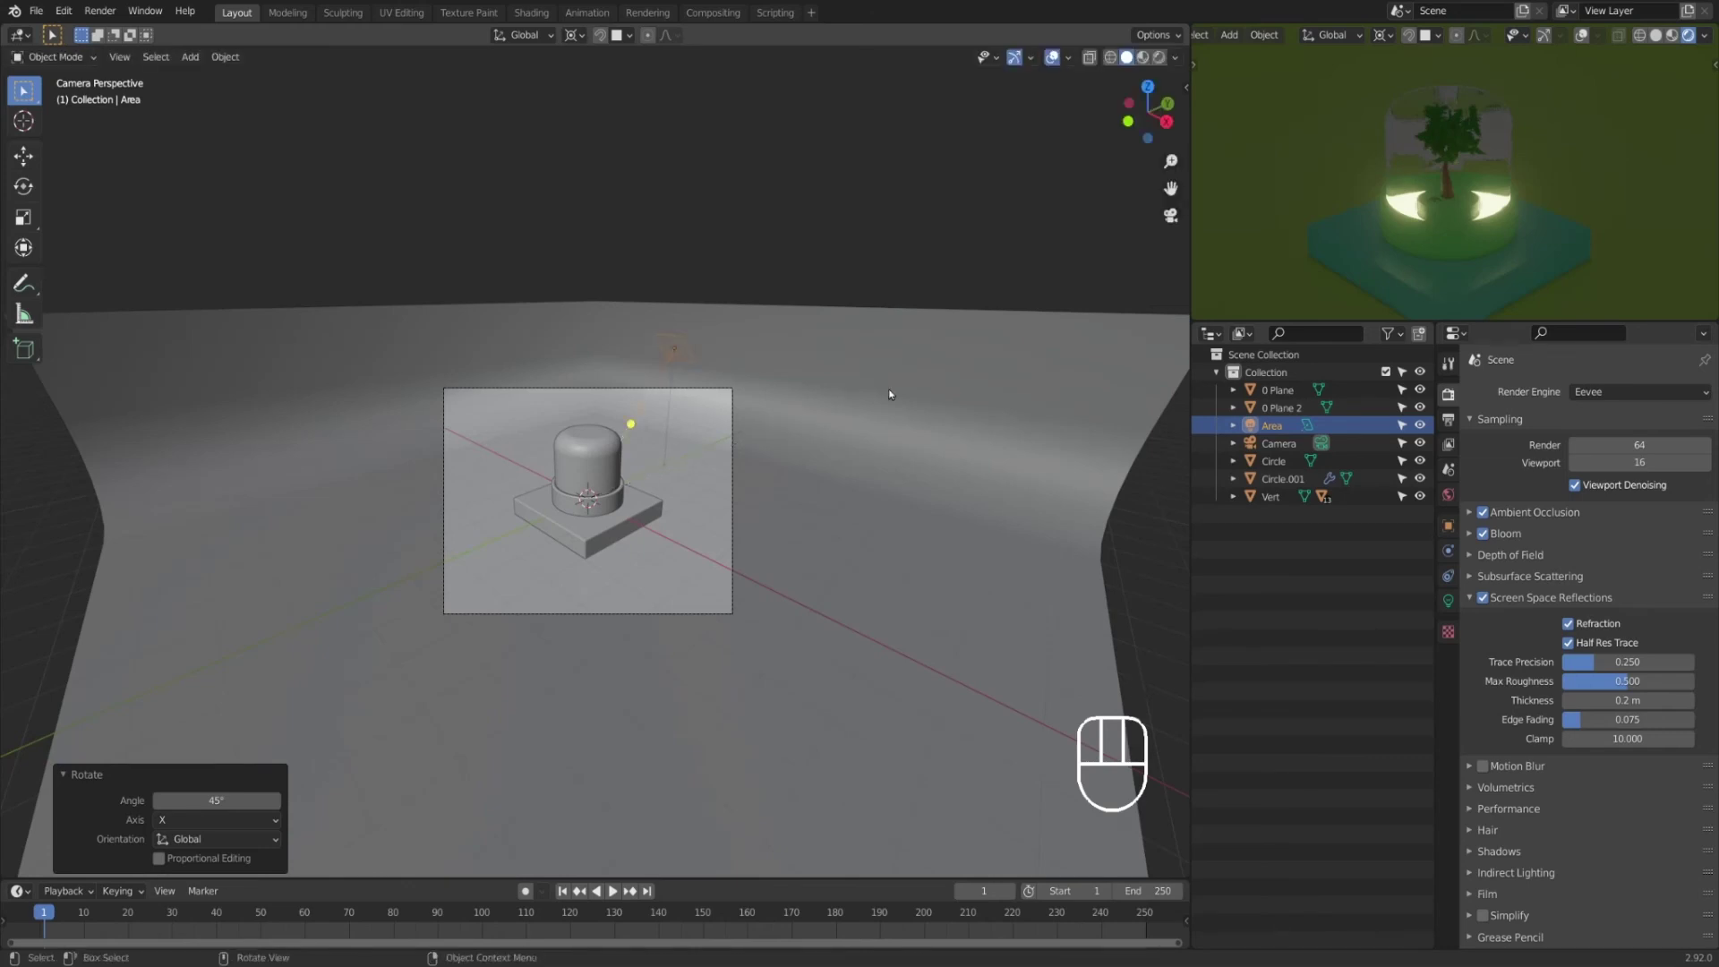
key("r")
key("z")
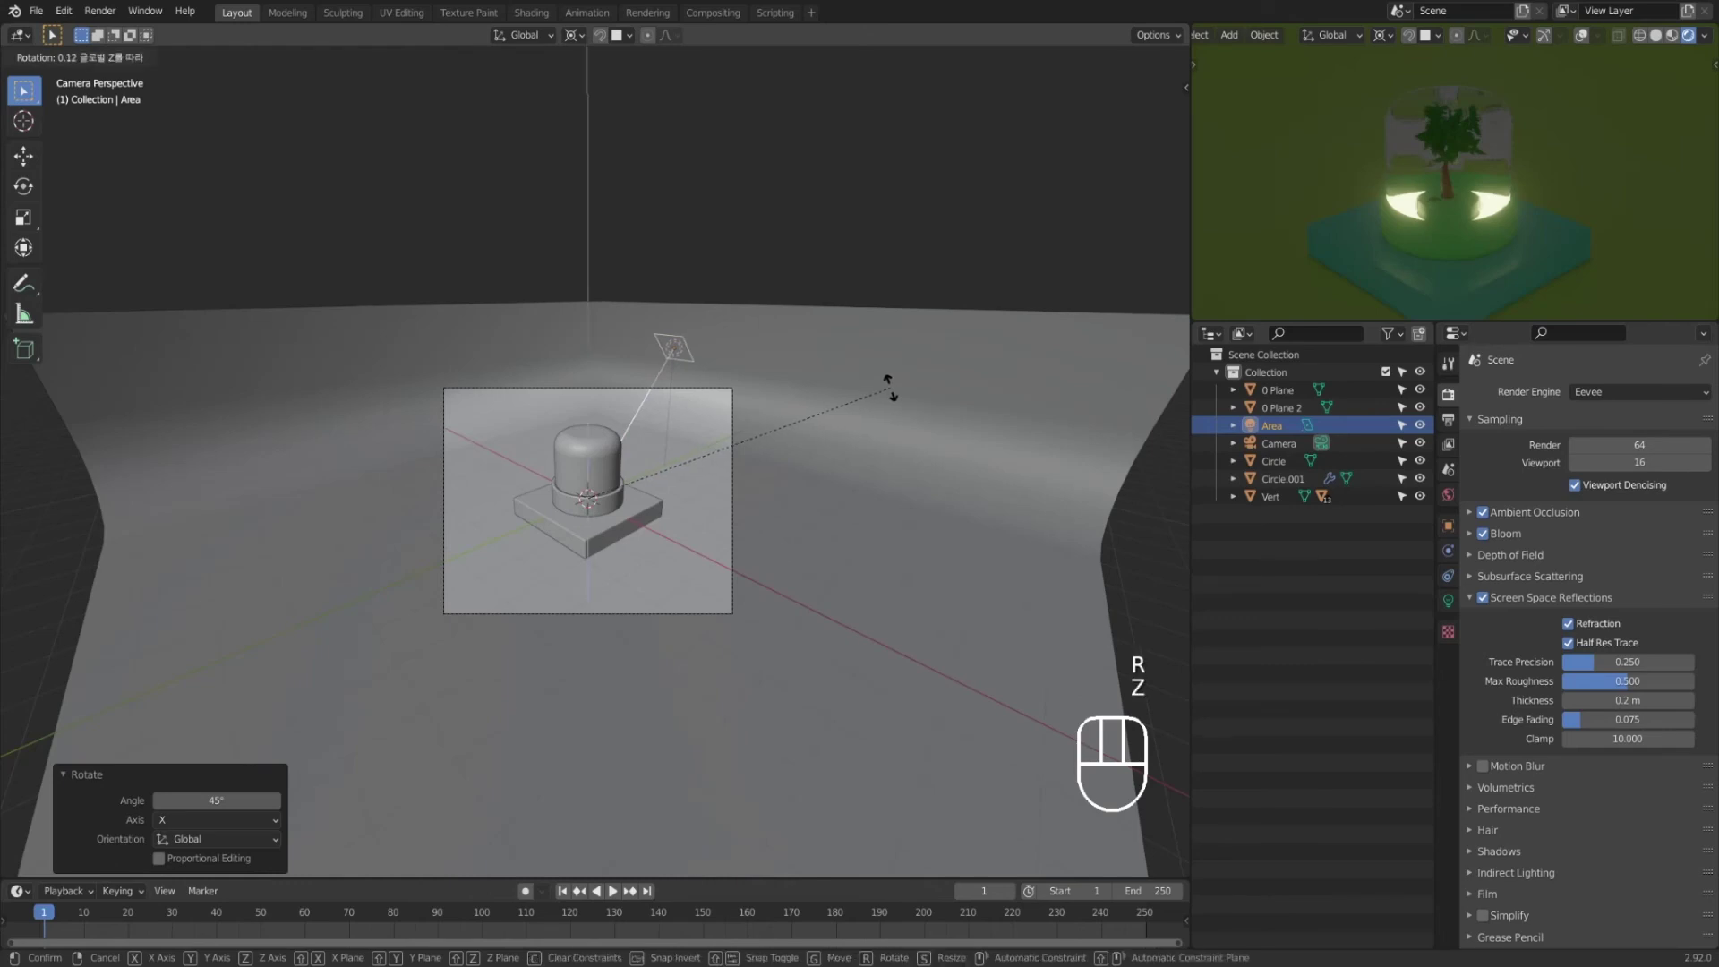
left_click(641, 374)
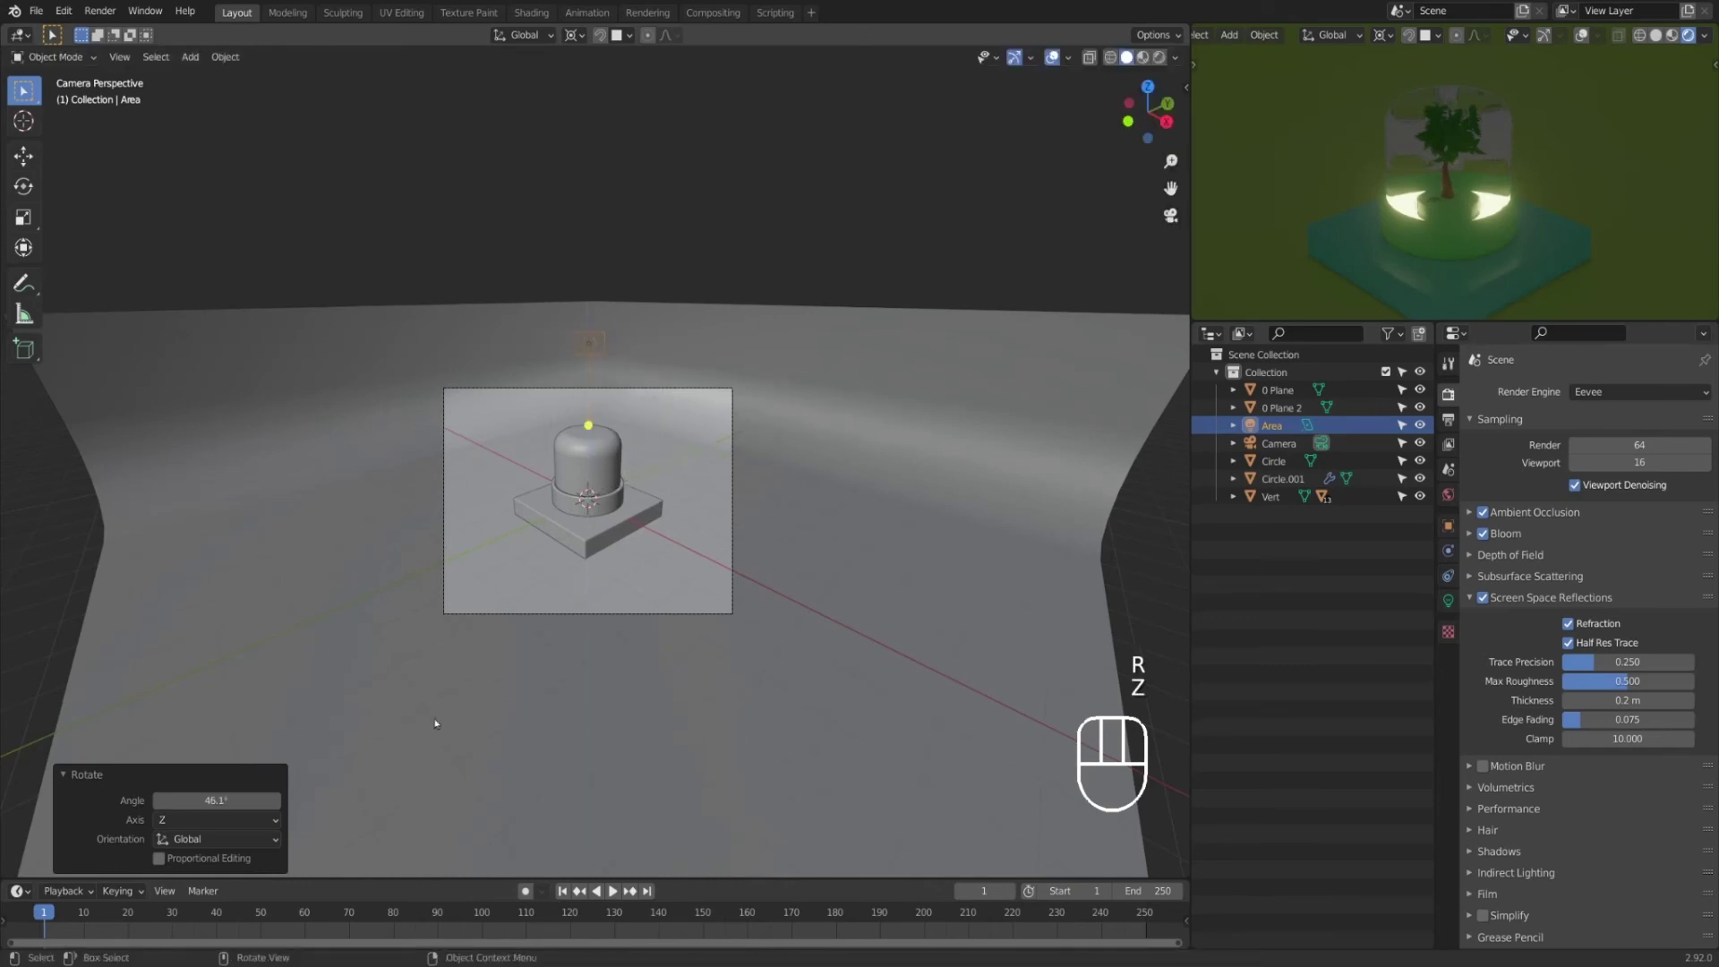
left_click(220, 800)
type("45")
key("Return")
left_click(253, 800)
type("-45")
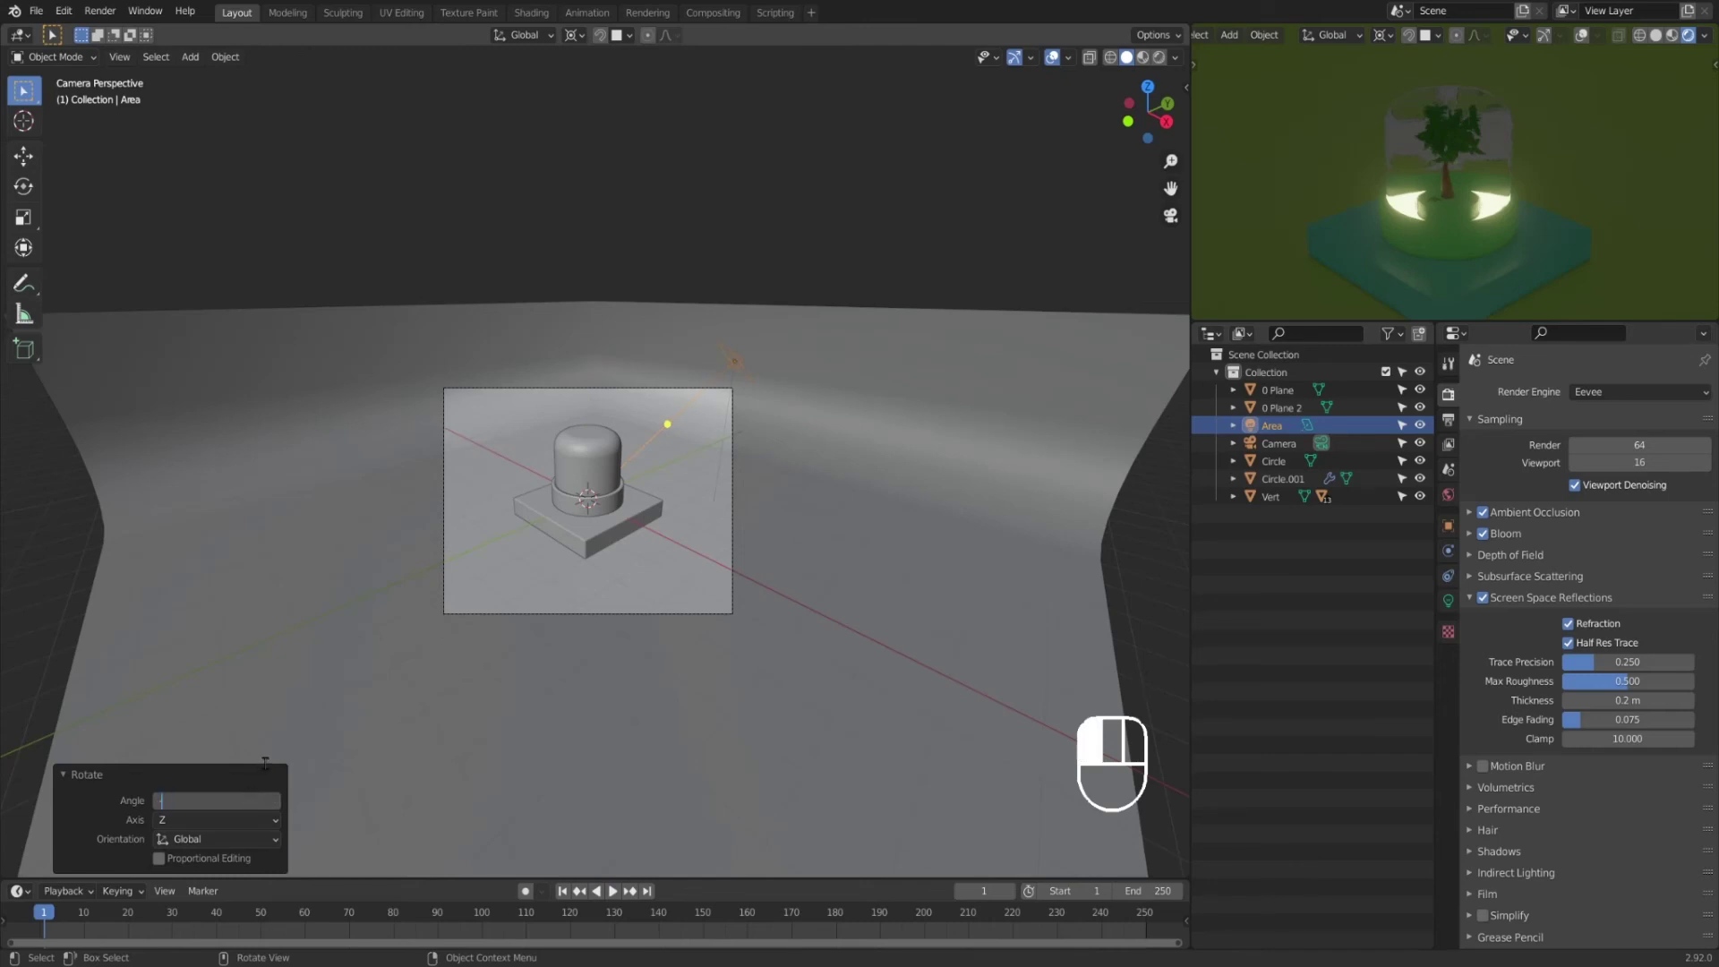
key("Return")
Step: In top view, duplicate the area light in place and rotate the copy -120° around the 3D cursor
key("KP_7")
middle_click_drag(584, 614, 577, 684, "shift")
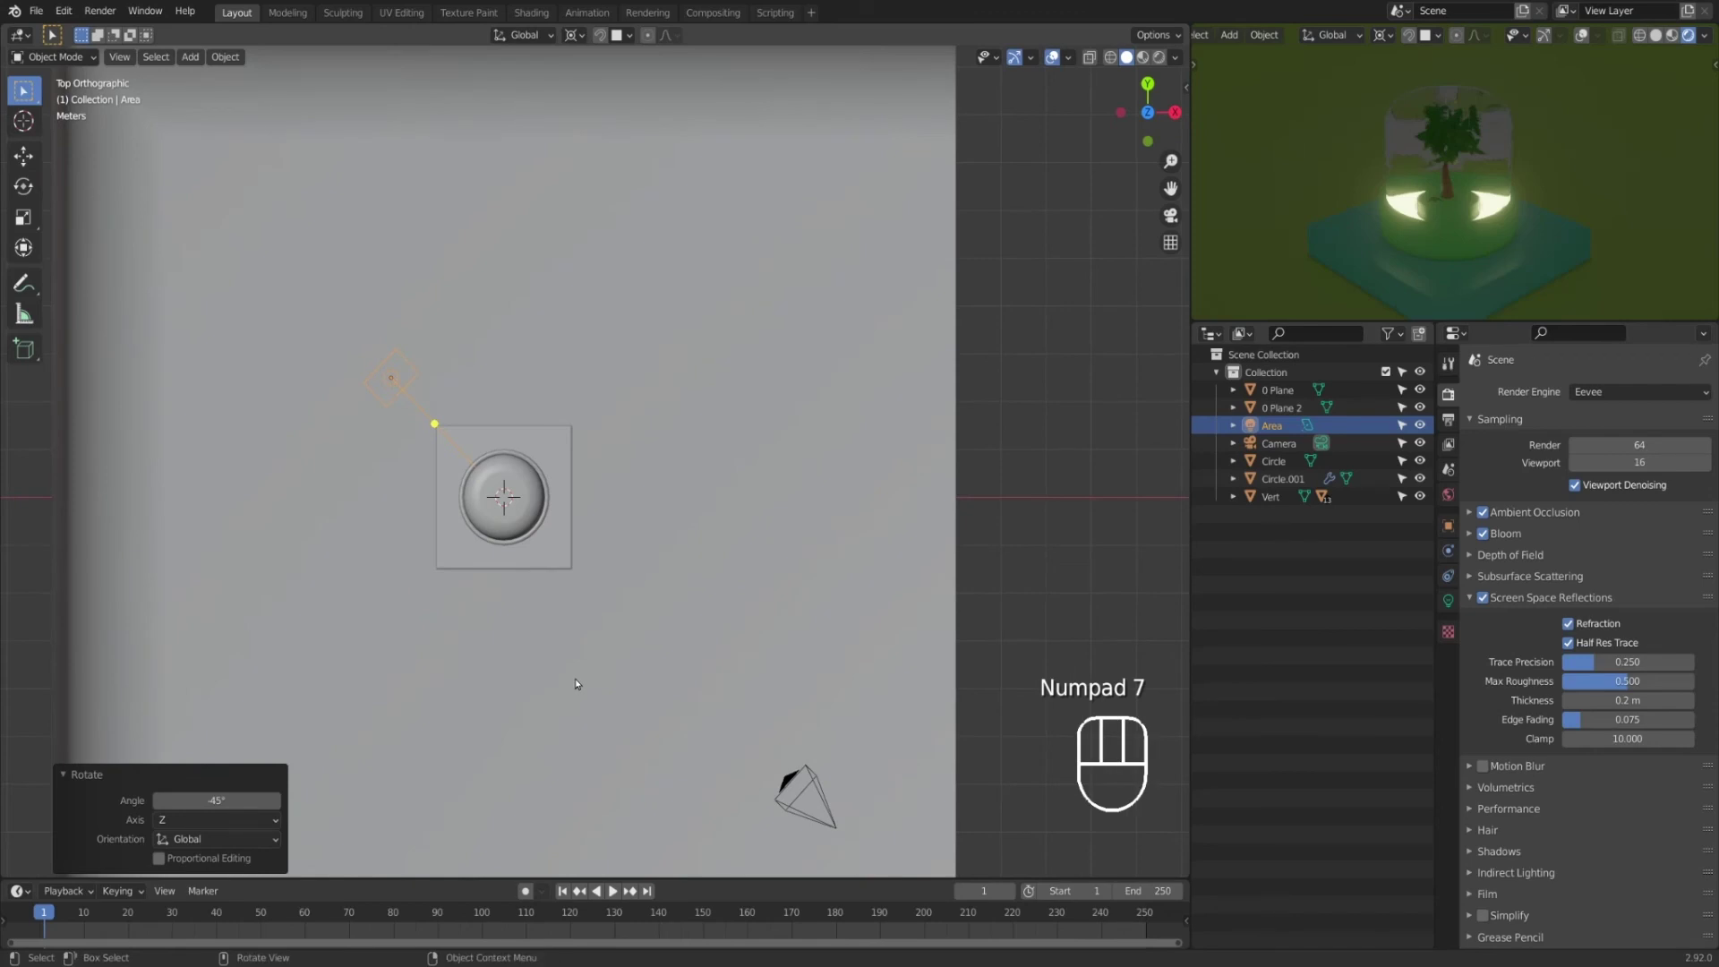
key("shift+d")
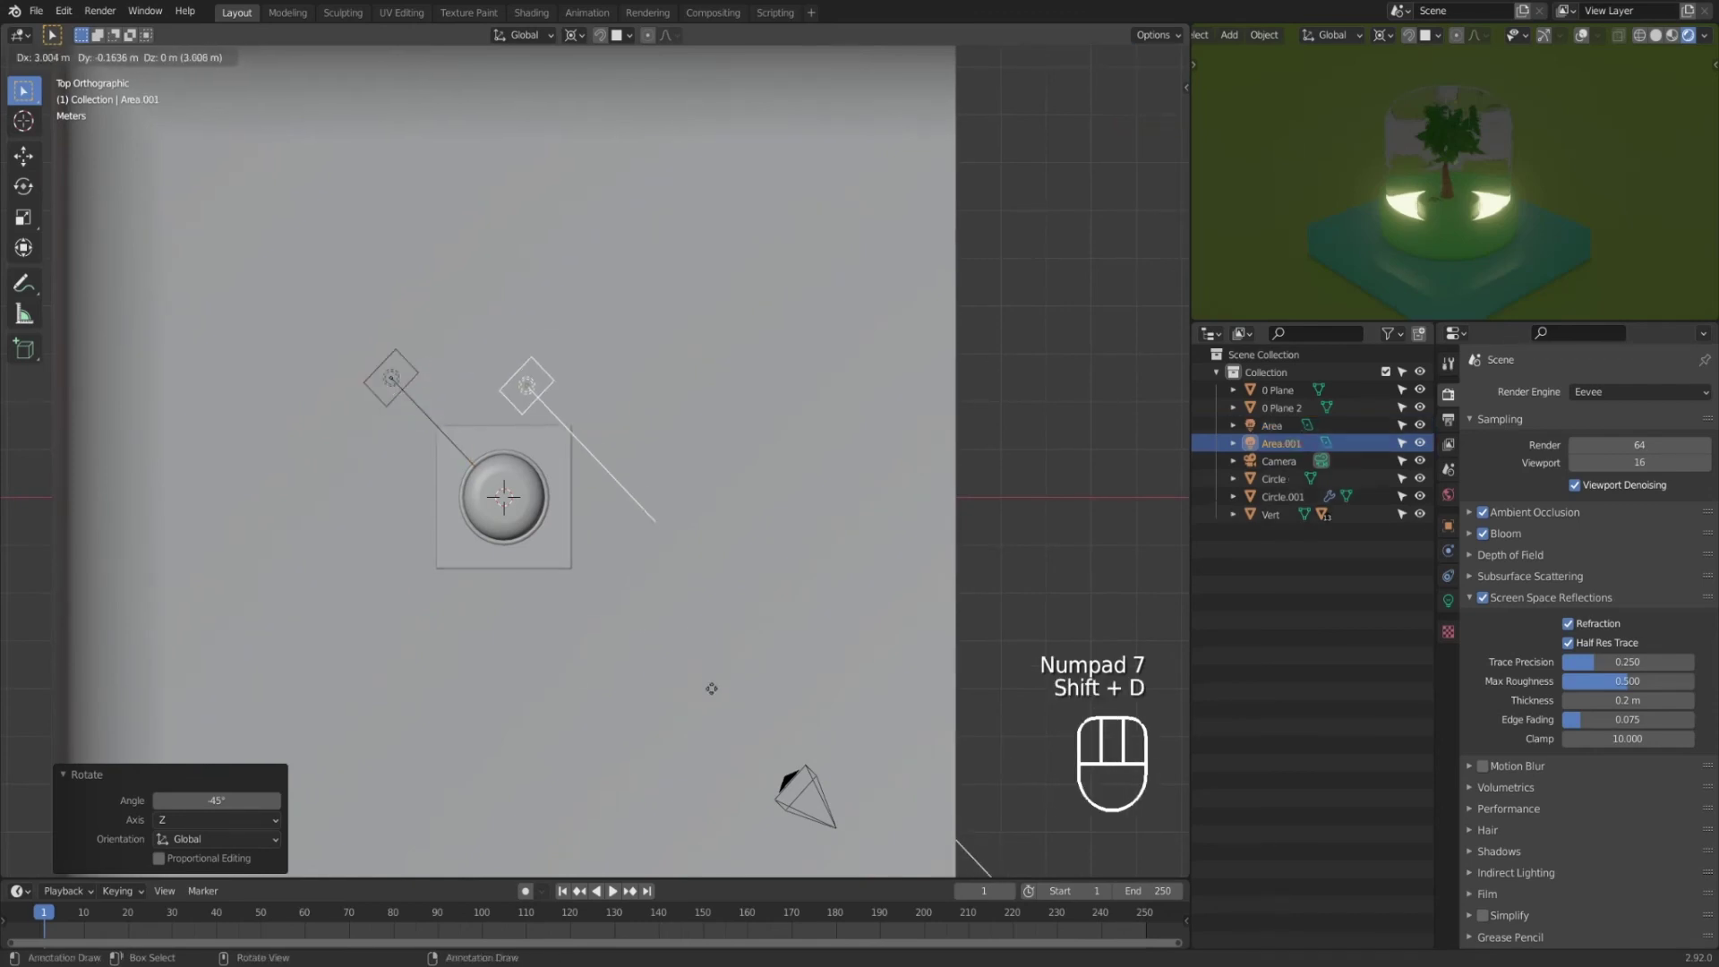
right_click(702, 692)
key("r")
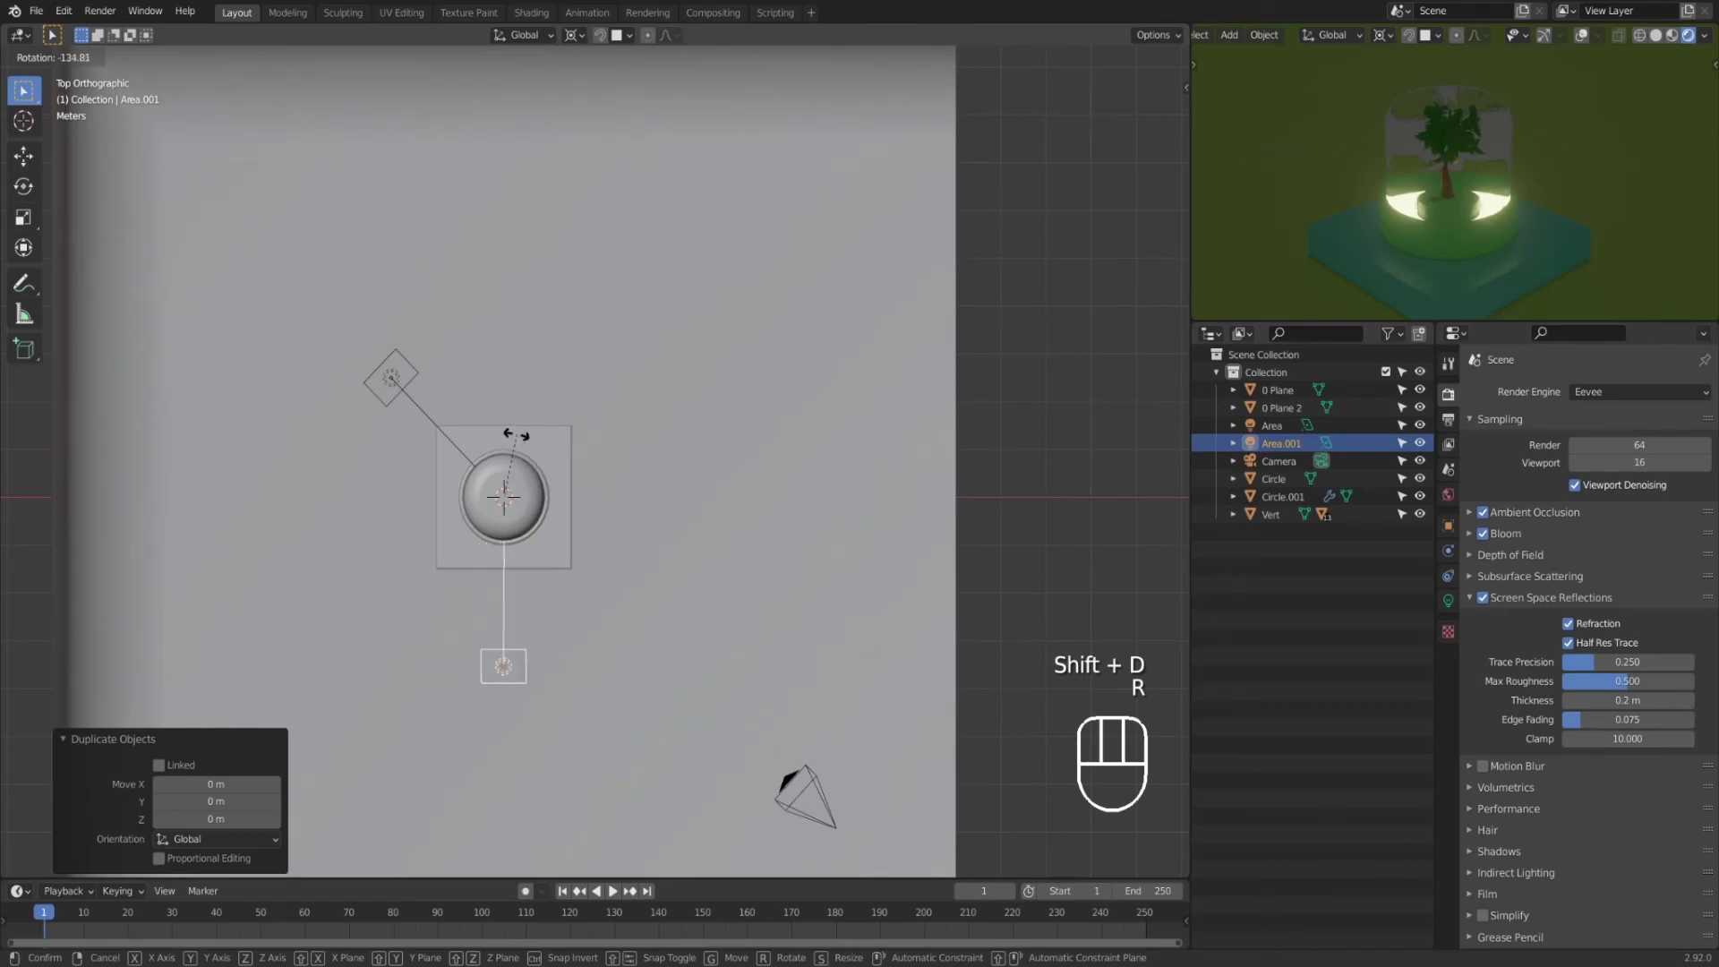
left_click(510, 433)
left_click(236, 797)
type("-125")
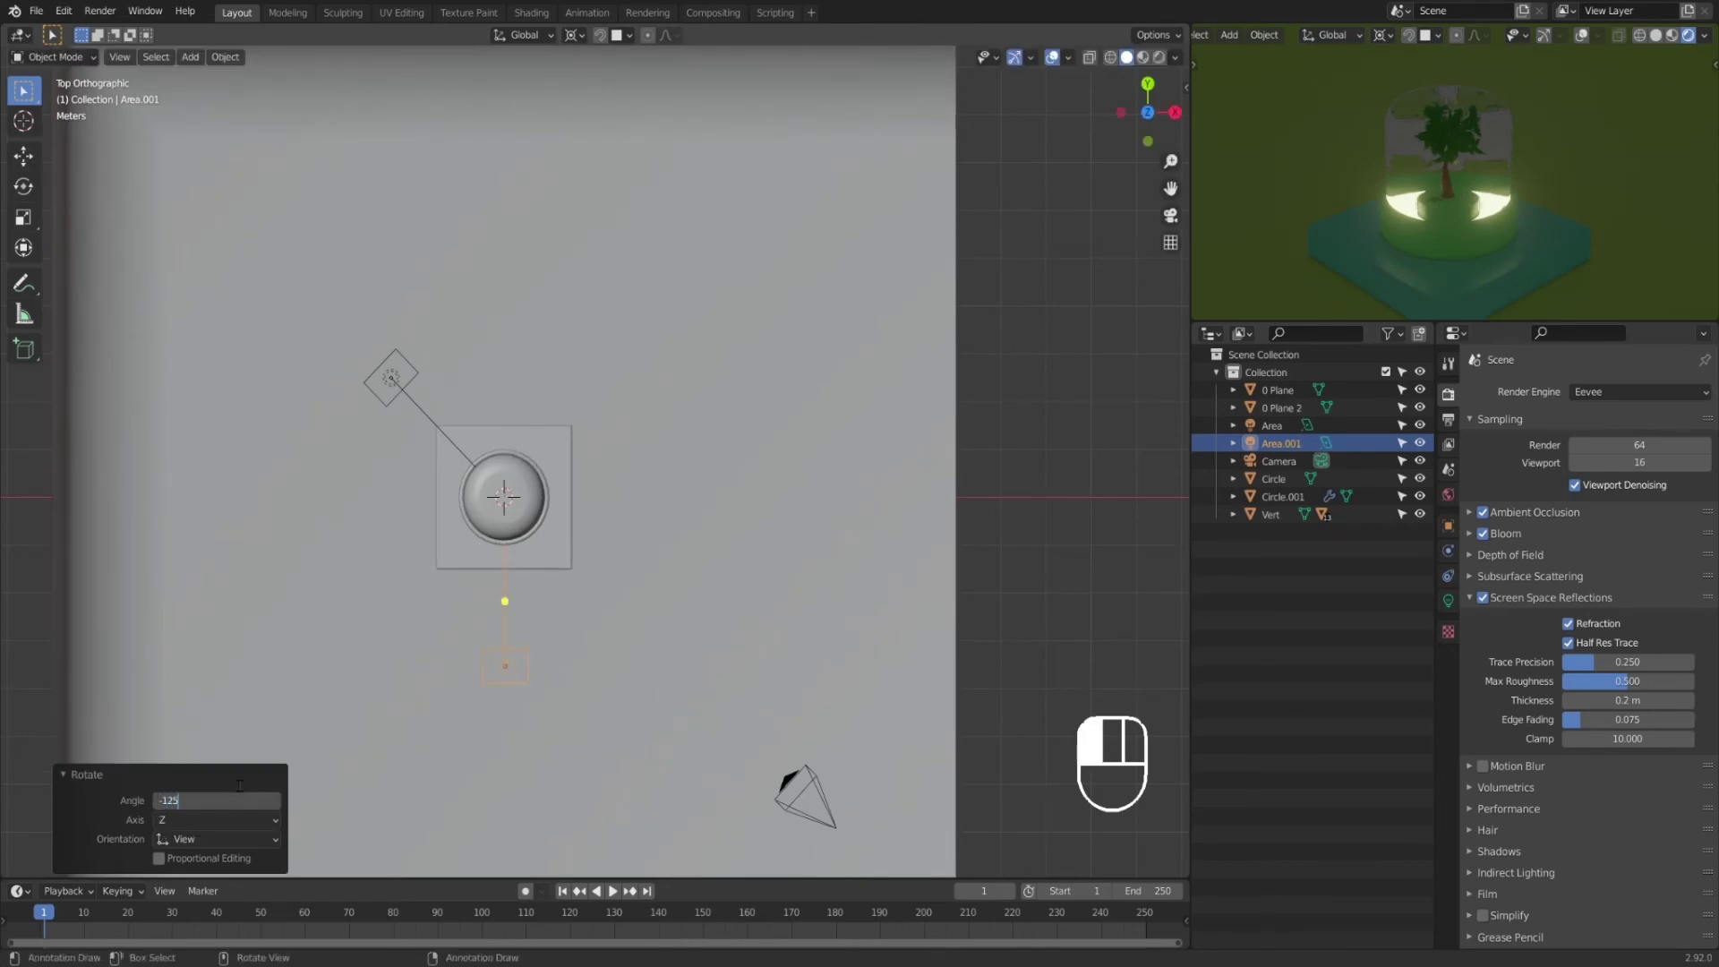
type("0")
key("Return")
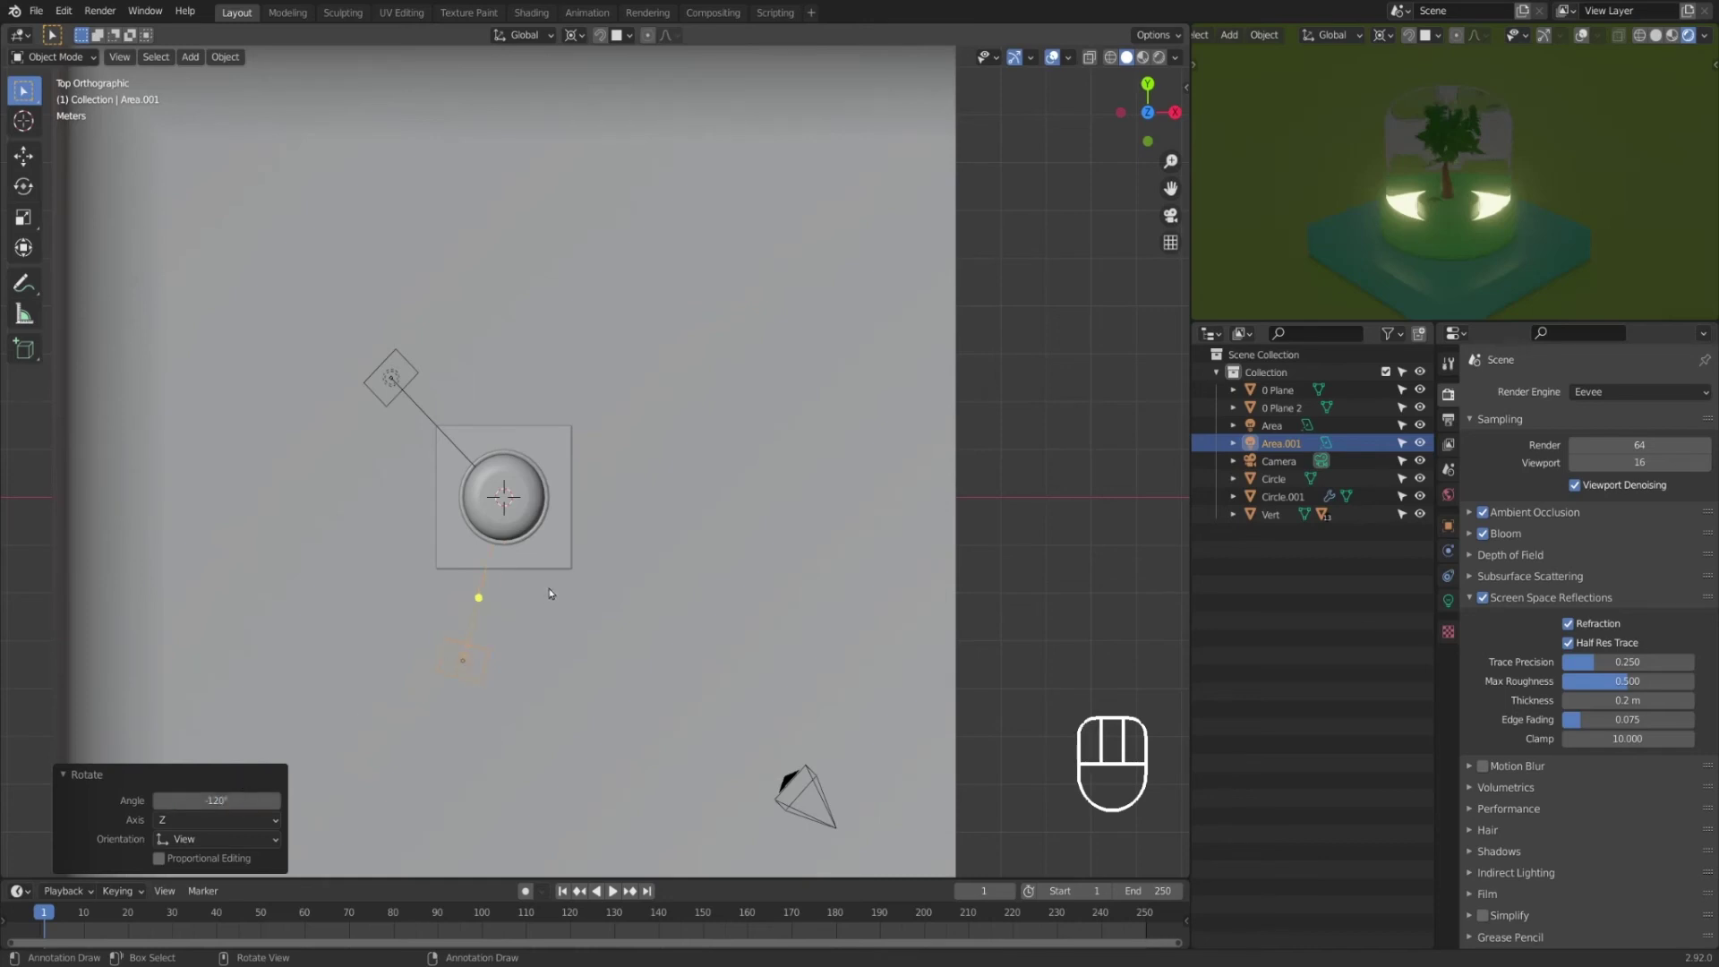
Step: Duplicate the second area light in place and rotate this third light another -120° around the 3D cursor
key("shift+d")
key("r")
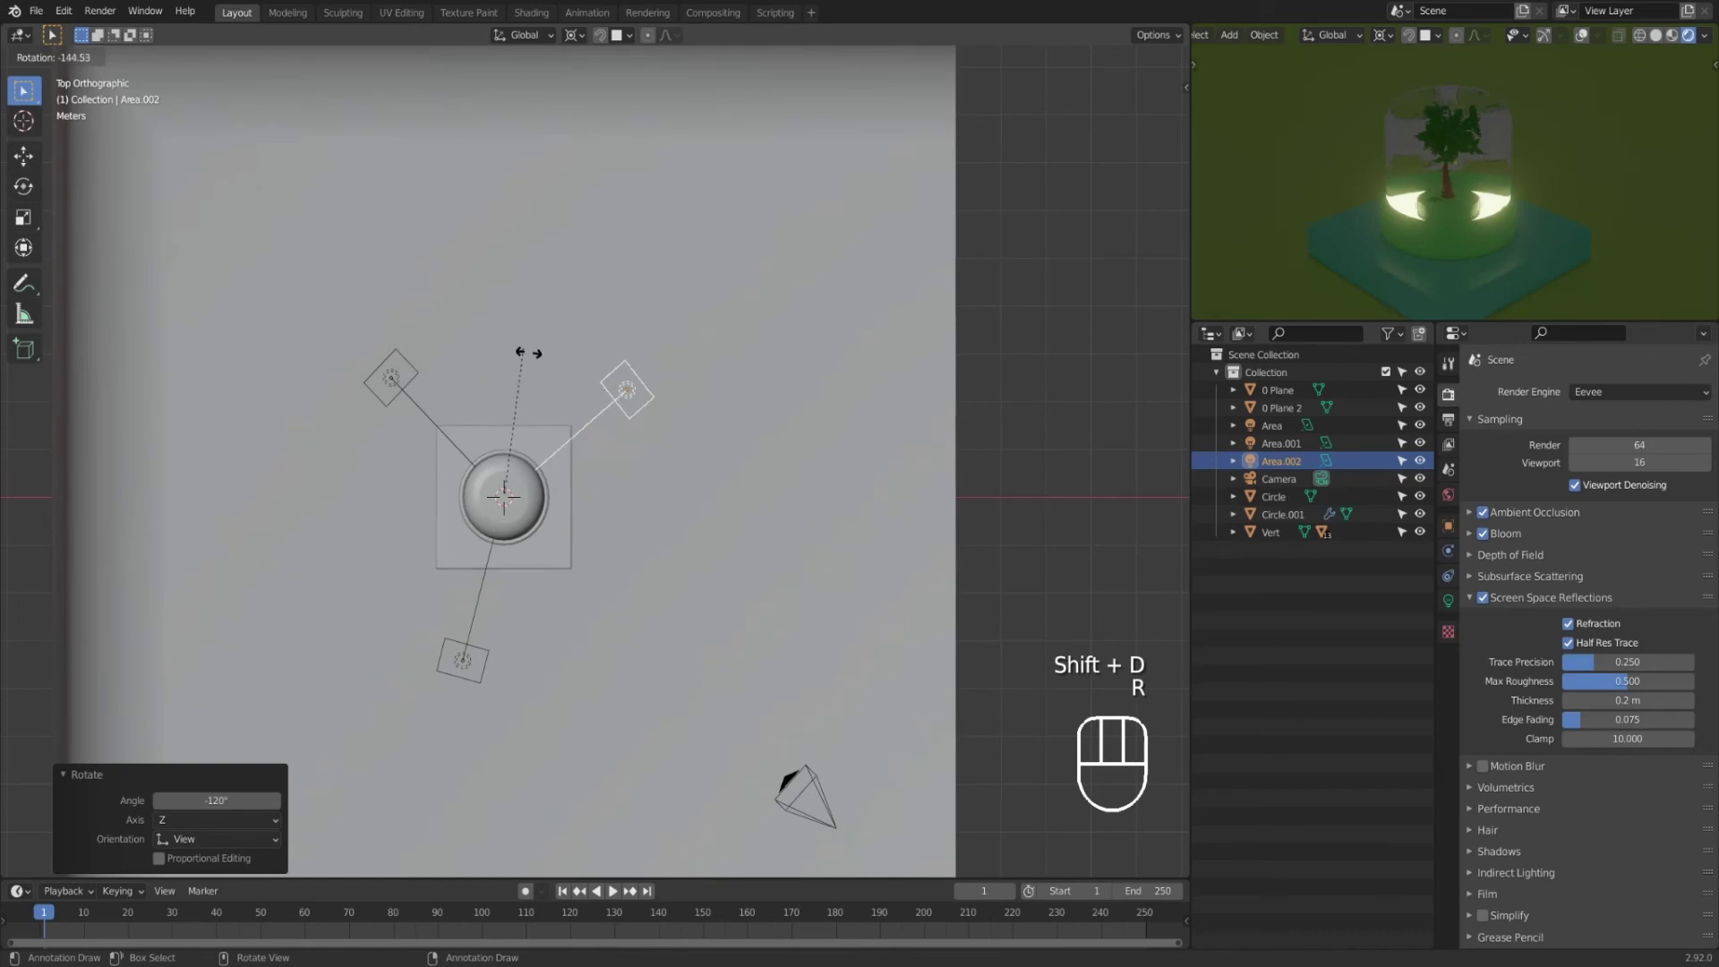
left_click(568, 395)
left_click(246, 800)
type("-120")
key("Return")
Step: Set the third area light's power to 100 W and its color to light orange
middle_click_drag(518, 706, 438, 541)
scroll(732, 629, "up", 3)
middle_click_drag(801, 685, 739, 652, "shift")
scroll(727, 571, "up", 3)
scroll(727, 571, "up", 1)
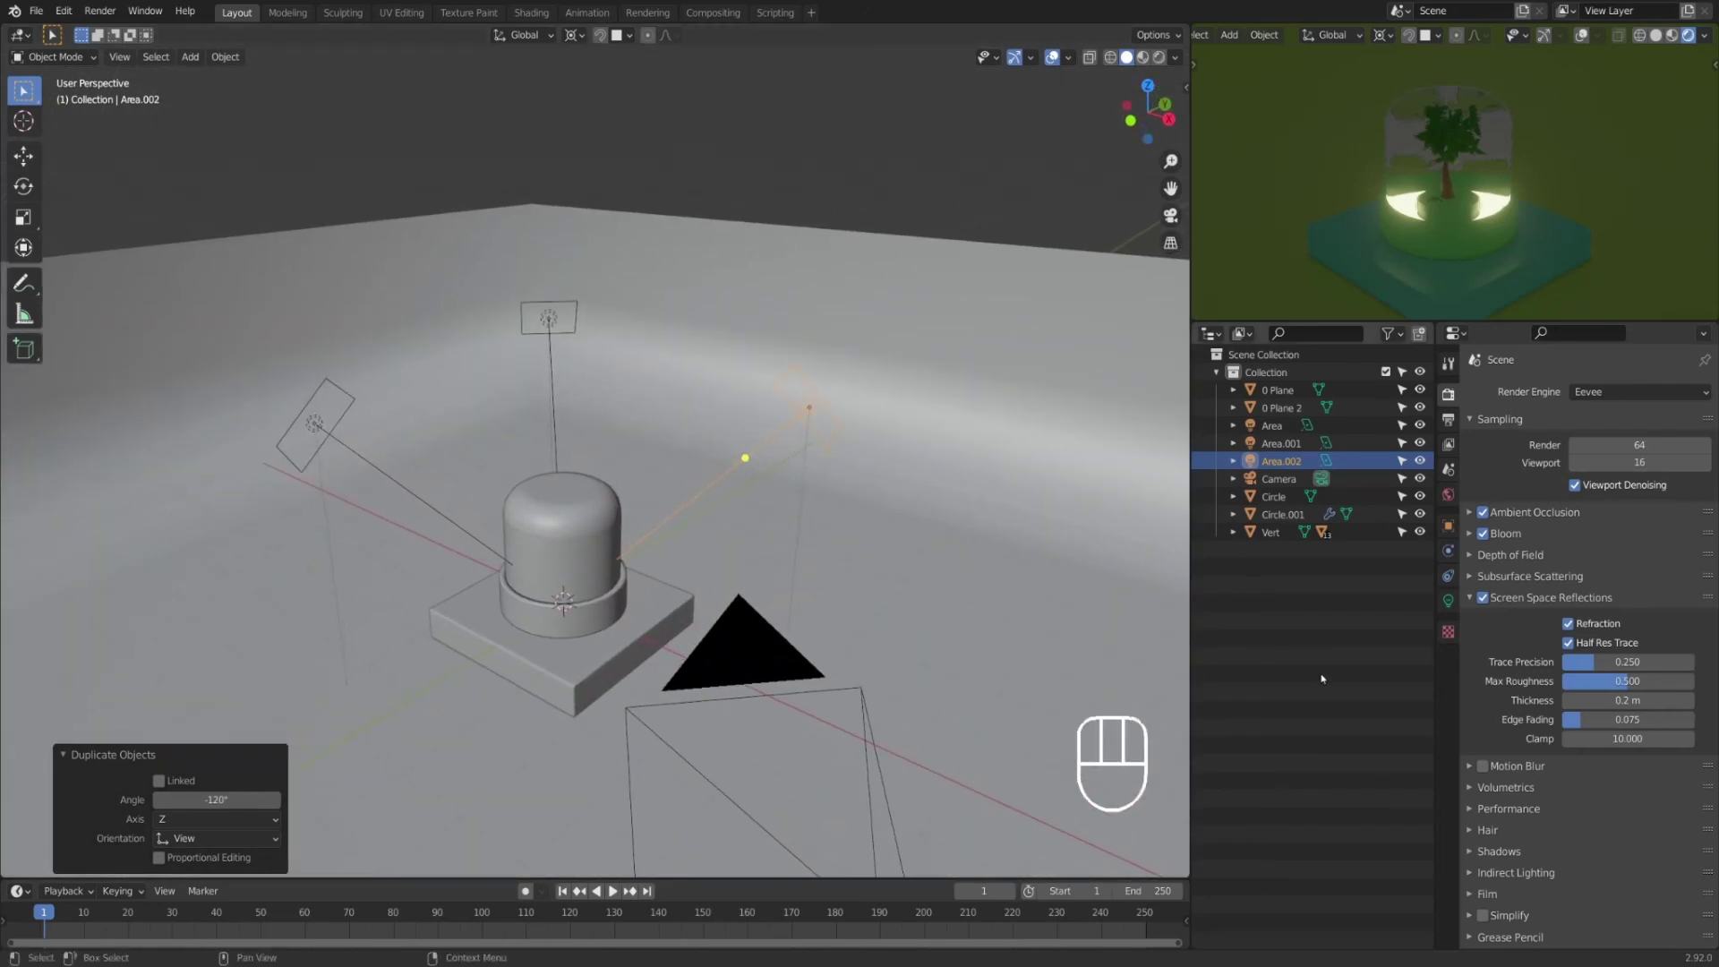
left_click(1448, 601)
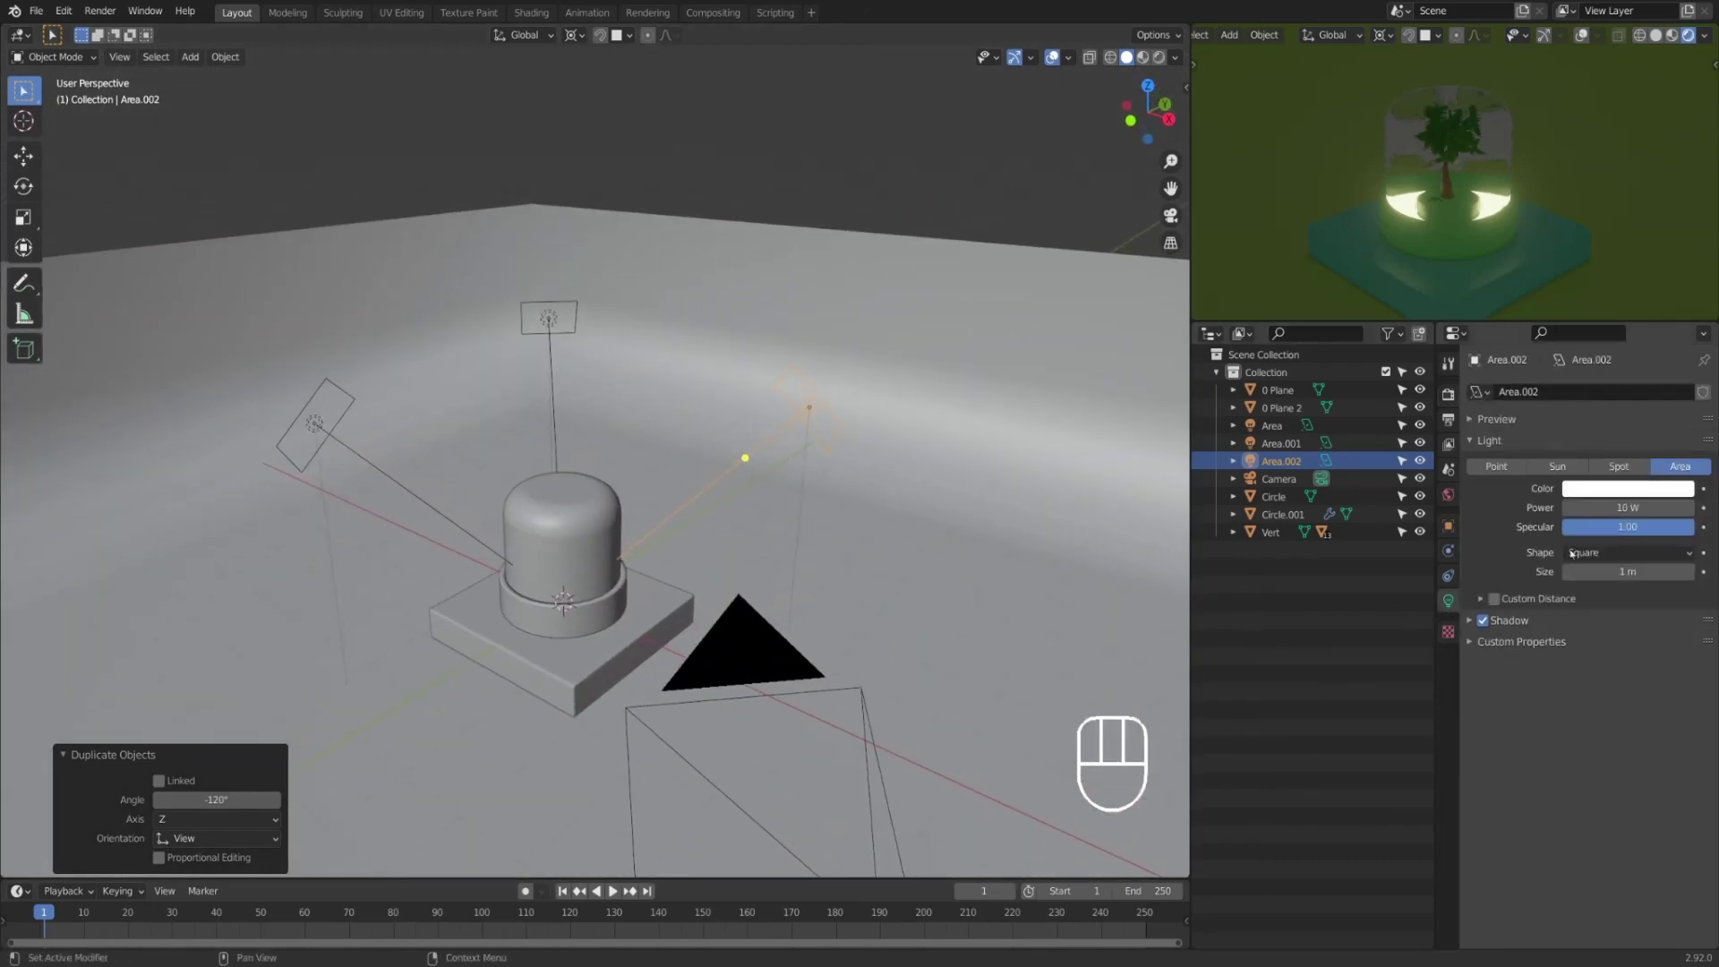
left_click(1614, 508)
type("100")
key("Return")
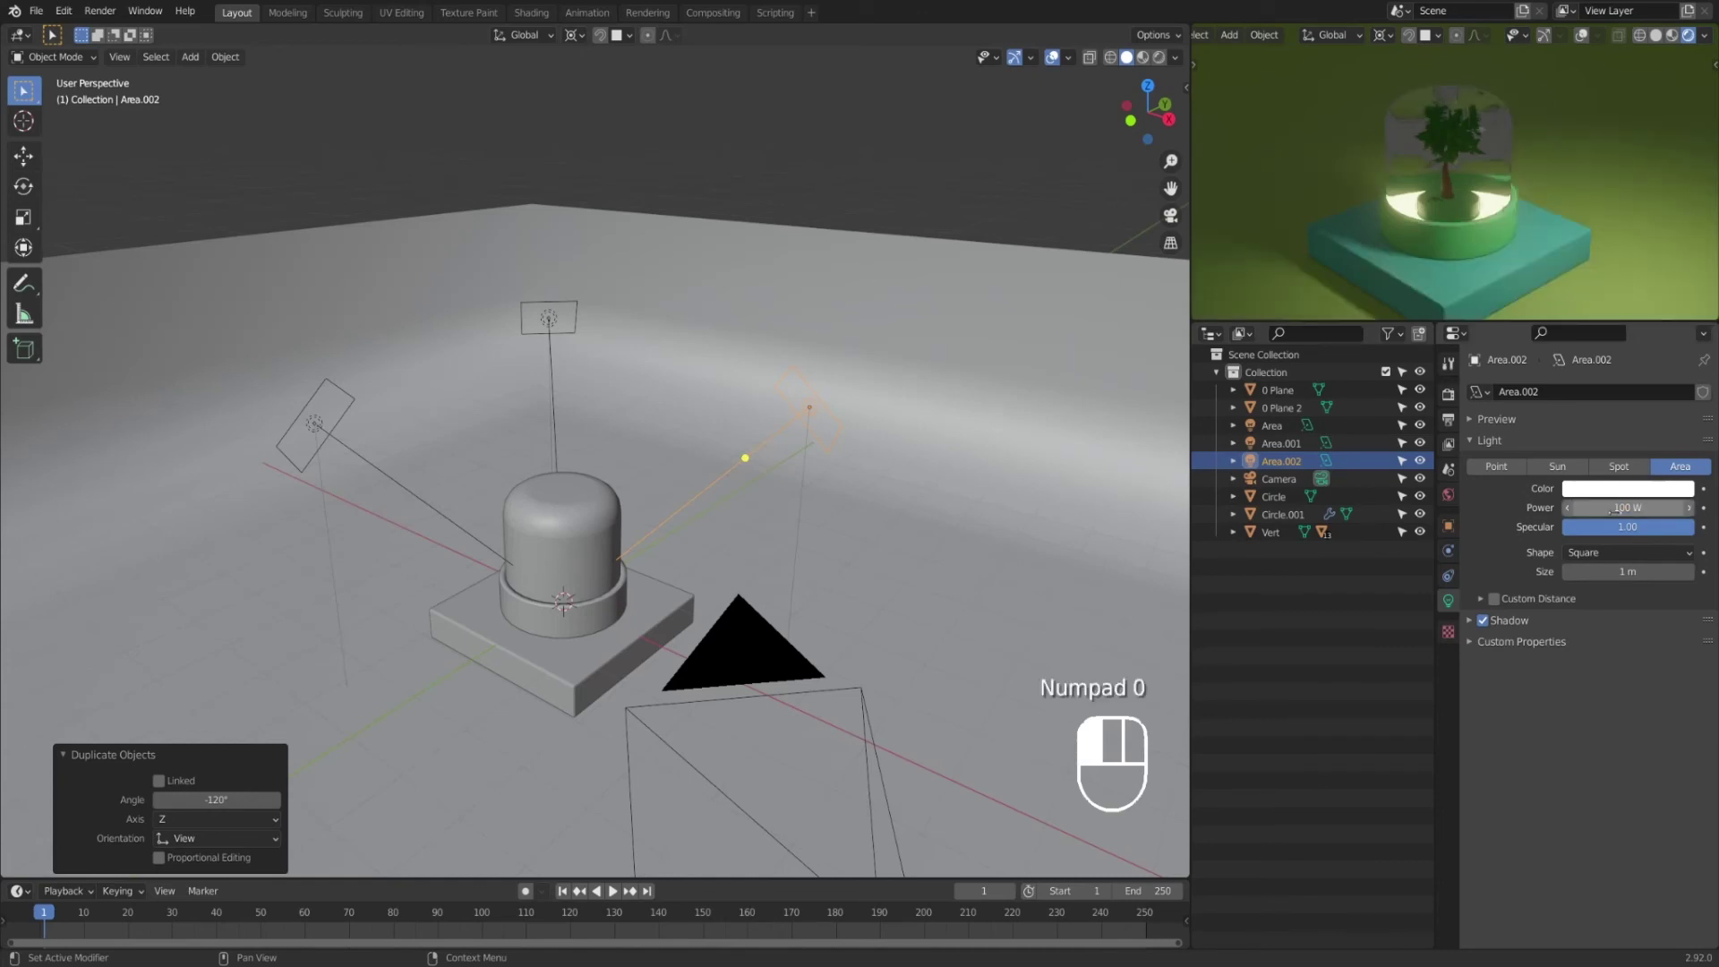
left_click(1611, 489)
left_click(1591, 346)
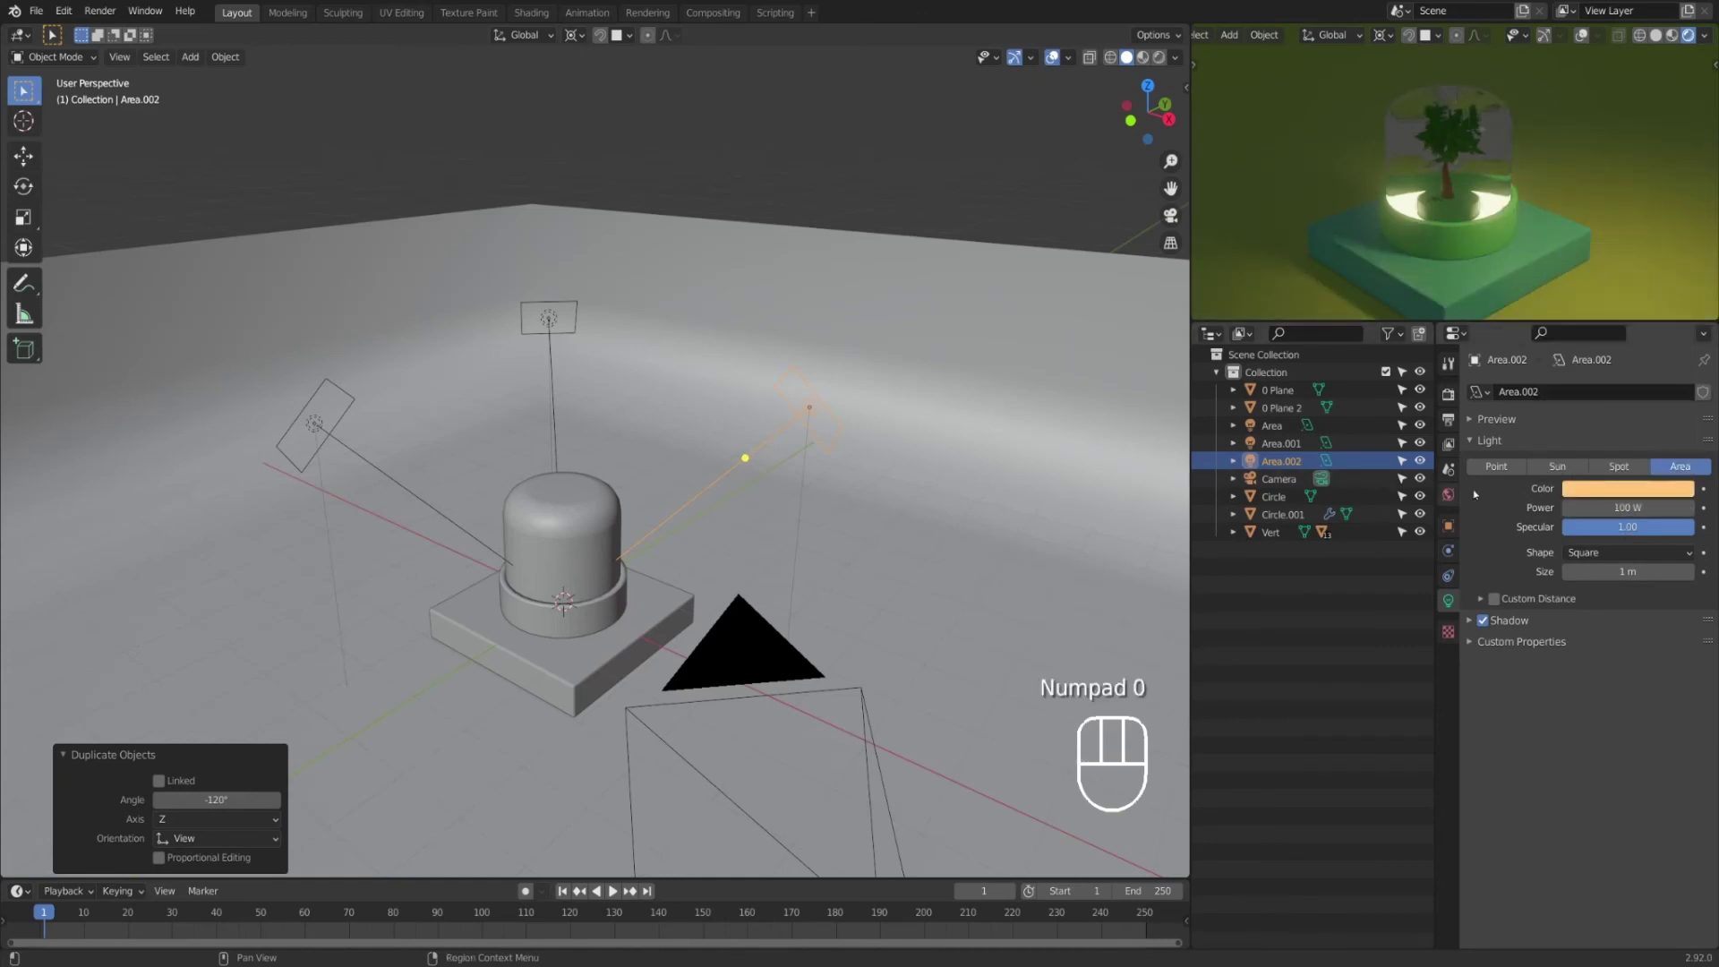
Step: Give the third area light a size of 3 m and the Disk shape
left_click_drag(1628, 571, 1665, 571)
left_click(1628, 552)
left_click(1611, 612)
Step: Select all three area lights with the orange disk light active and link their modifiers, materials and object data to it
left_click(553, 330)
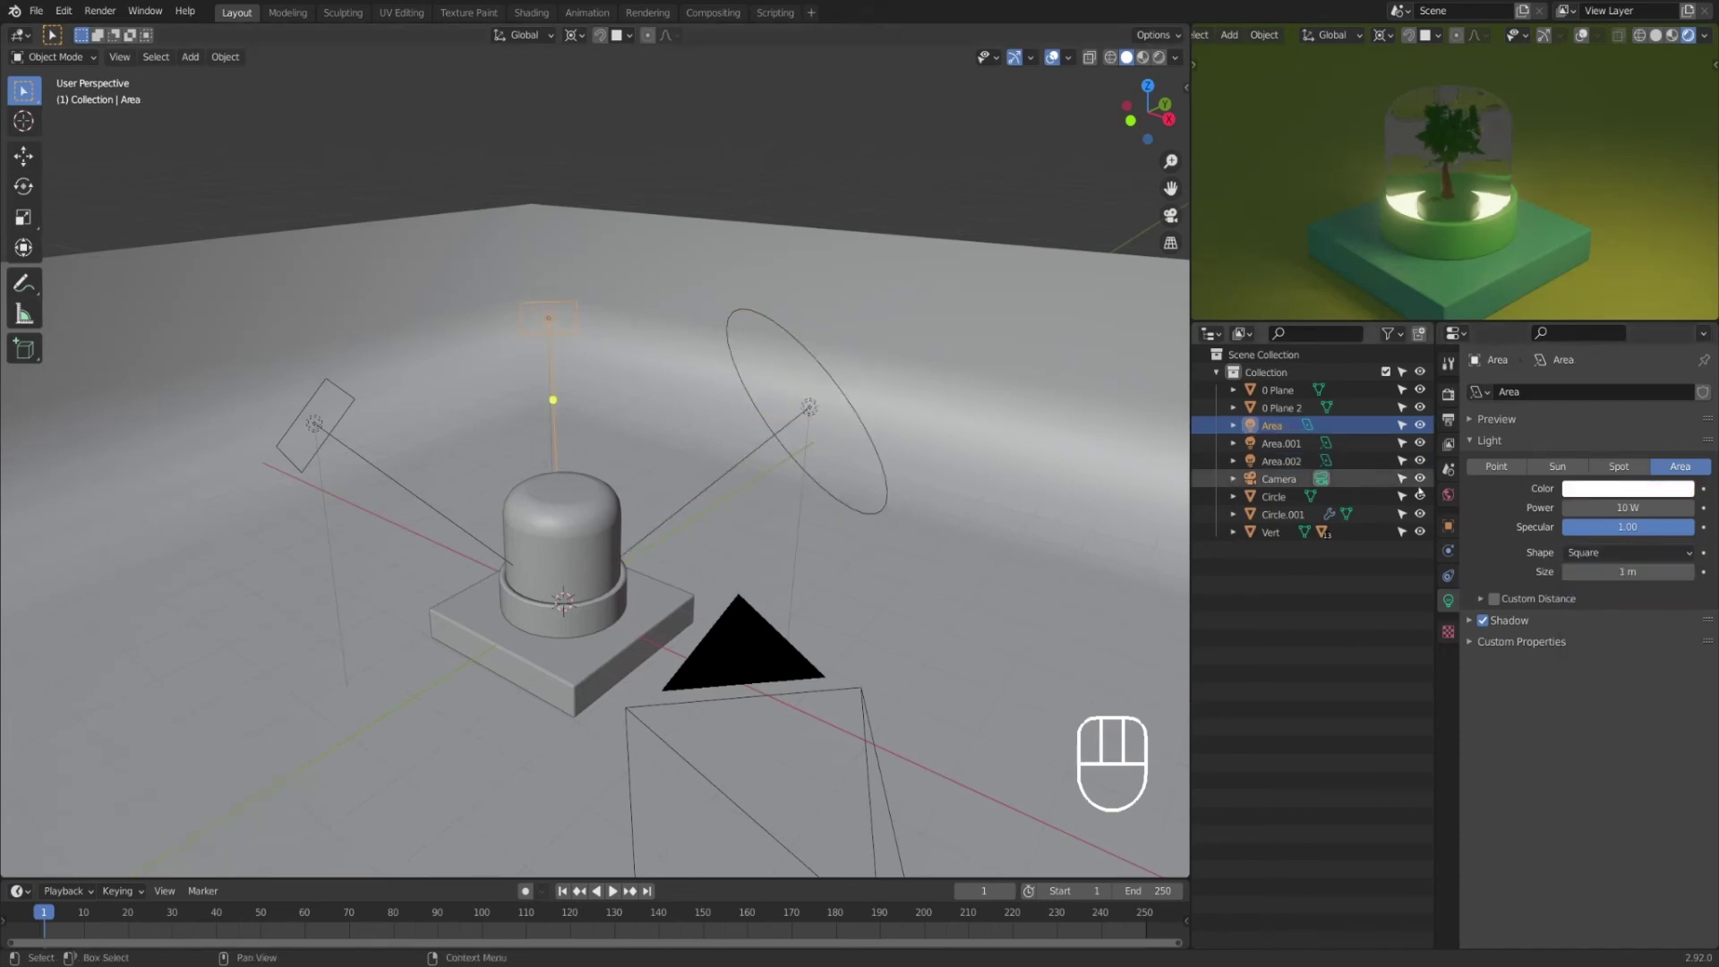
left_click(319, 437, "shift")
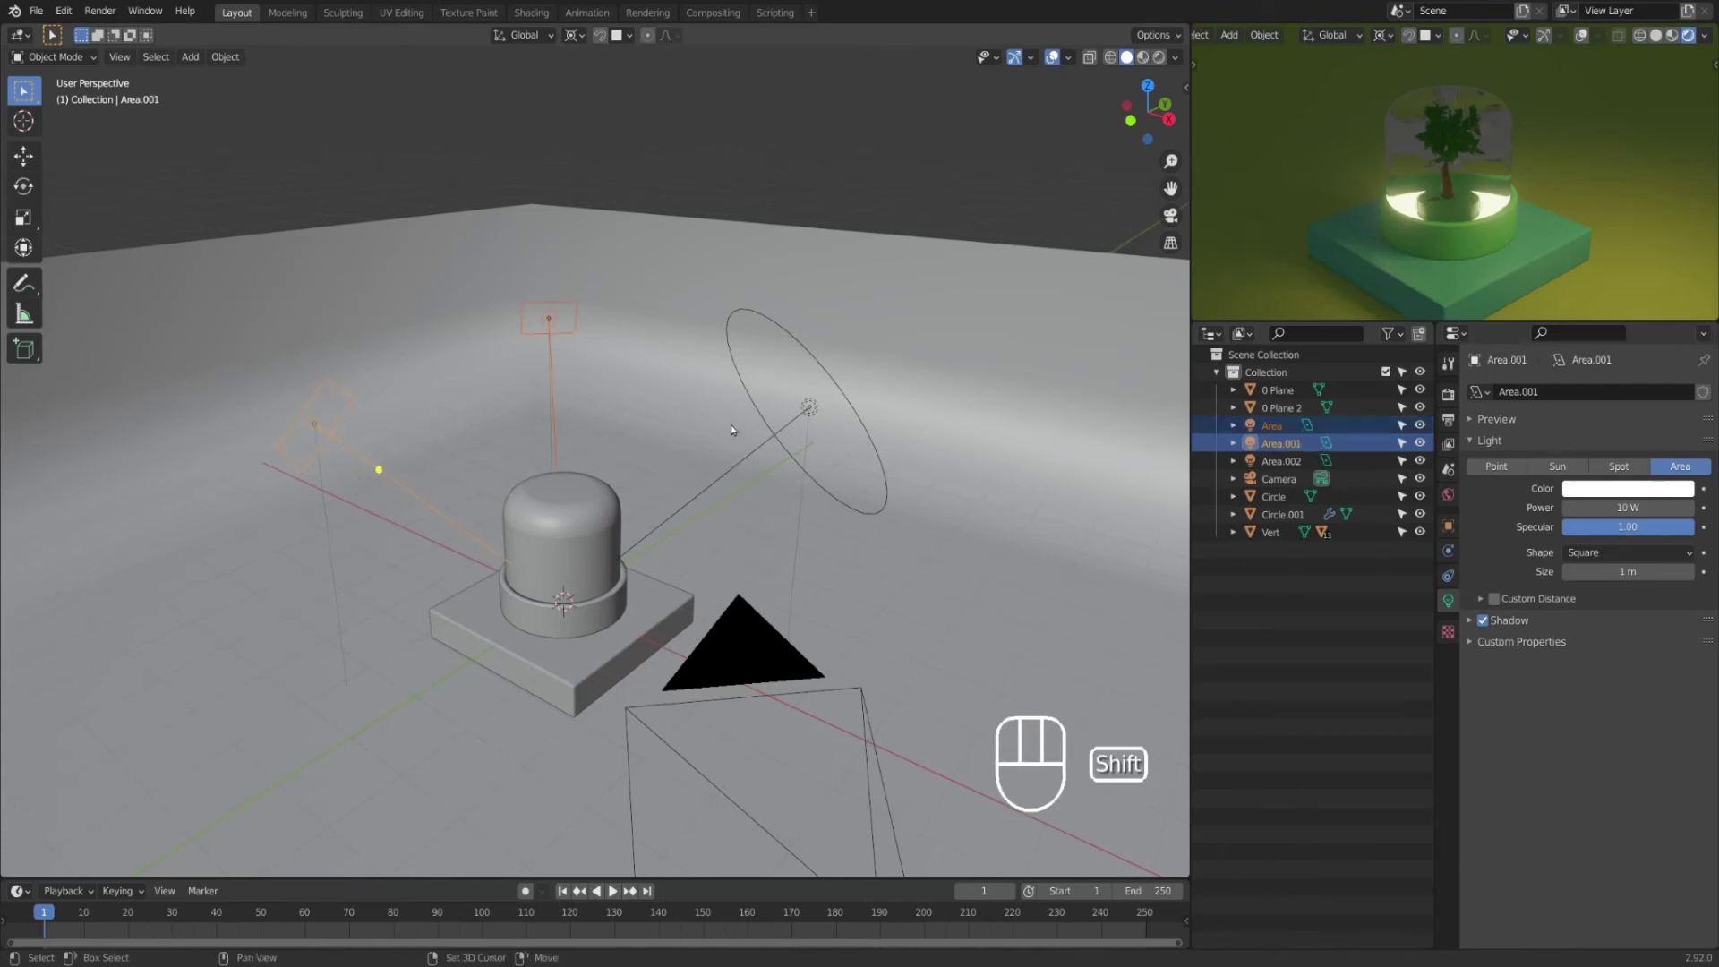
left_click(808, 409, "shift")
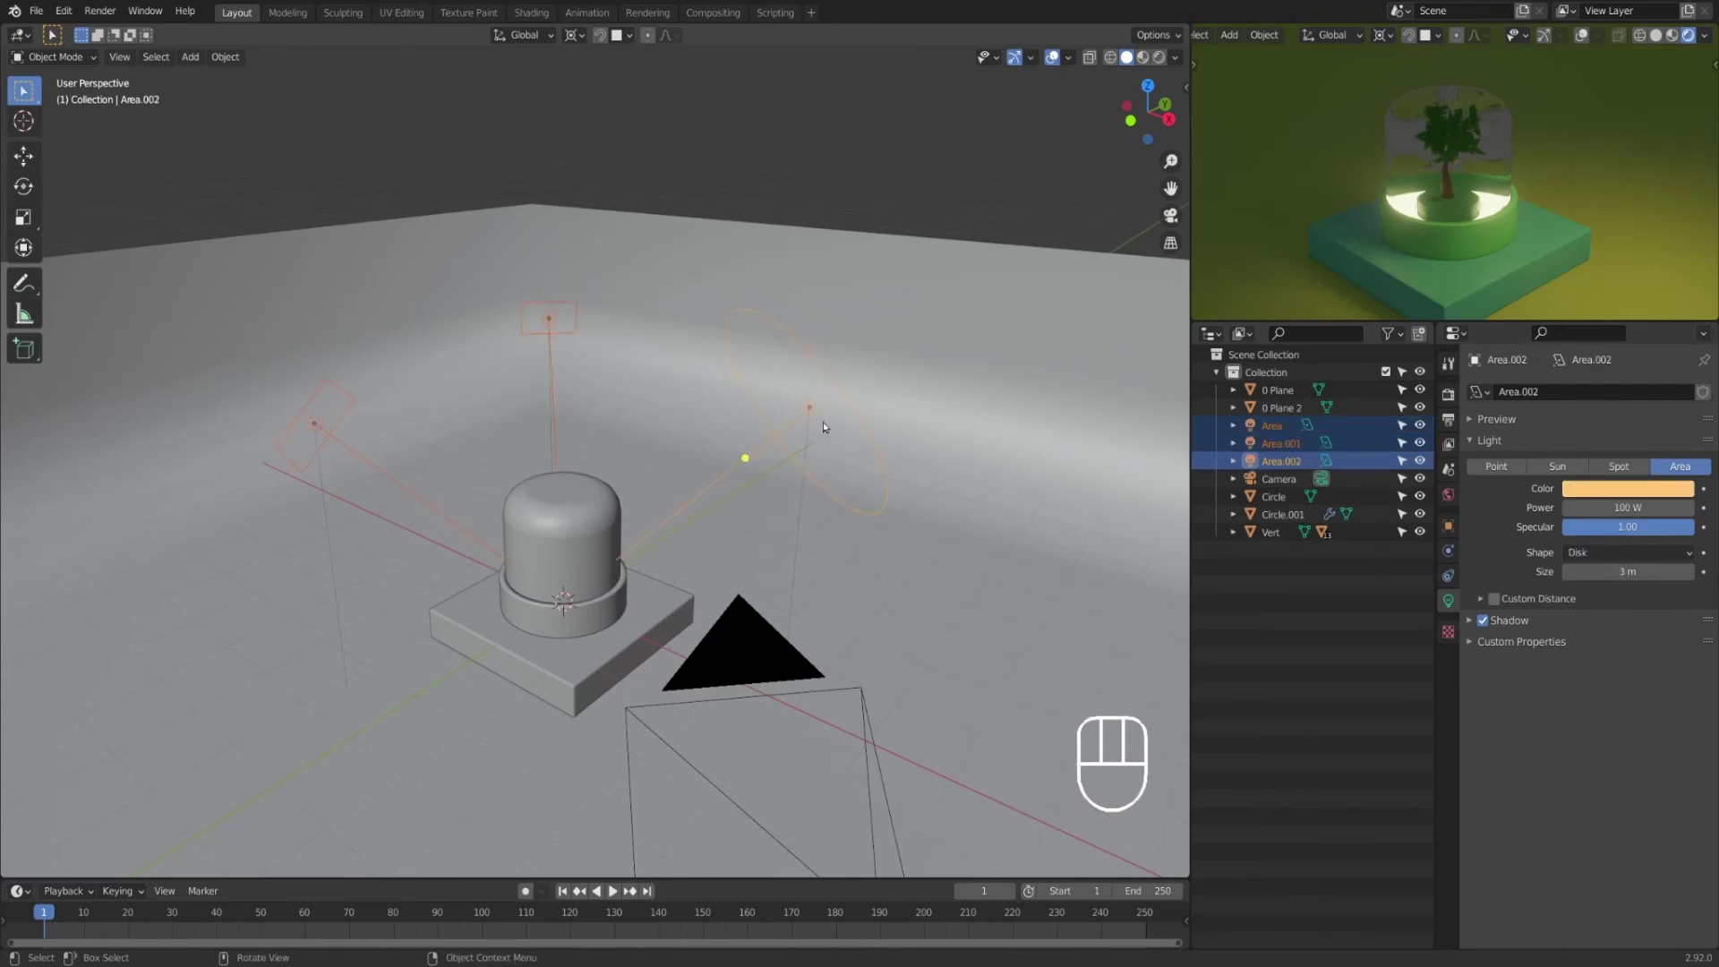
key("ctrl+l")
left_click(749, 545)
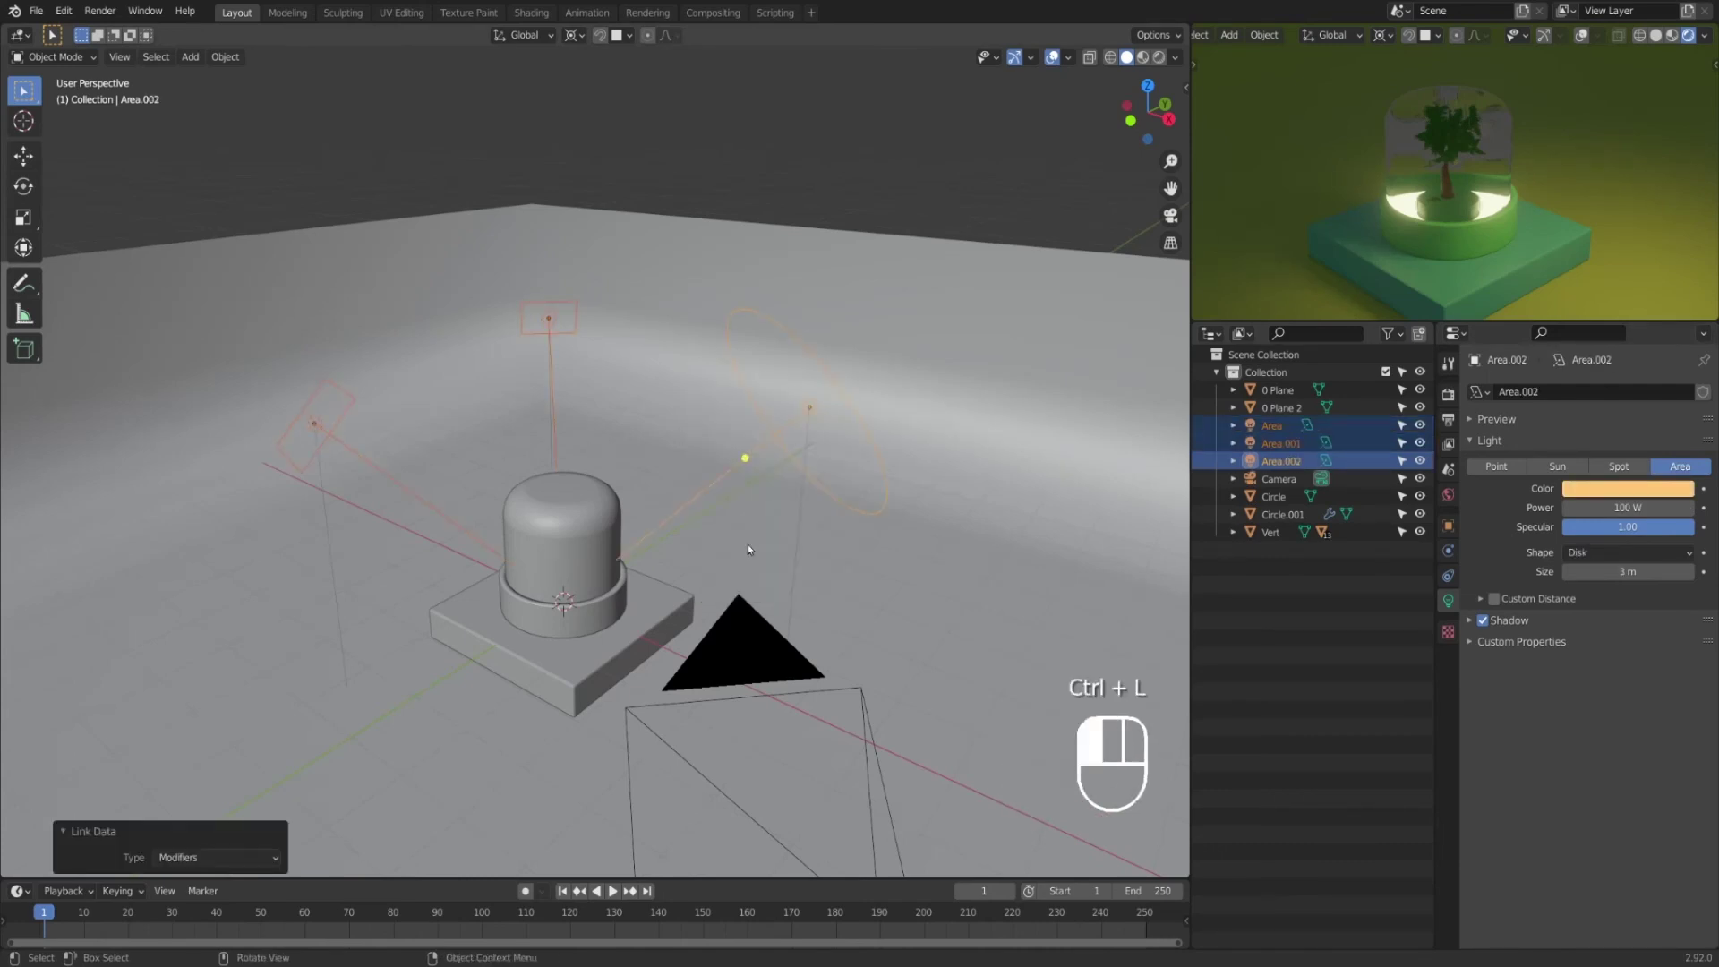
key("ctrl+l")
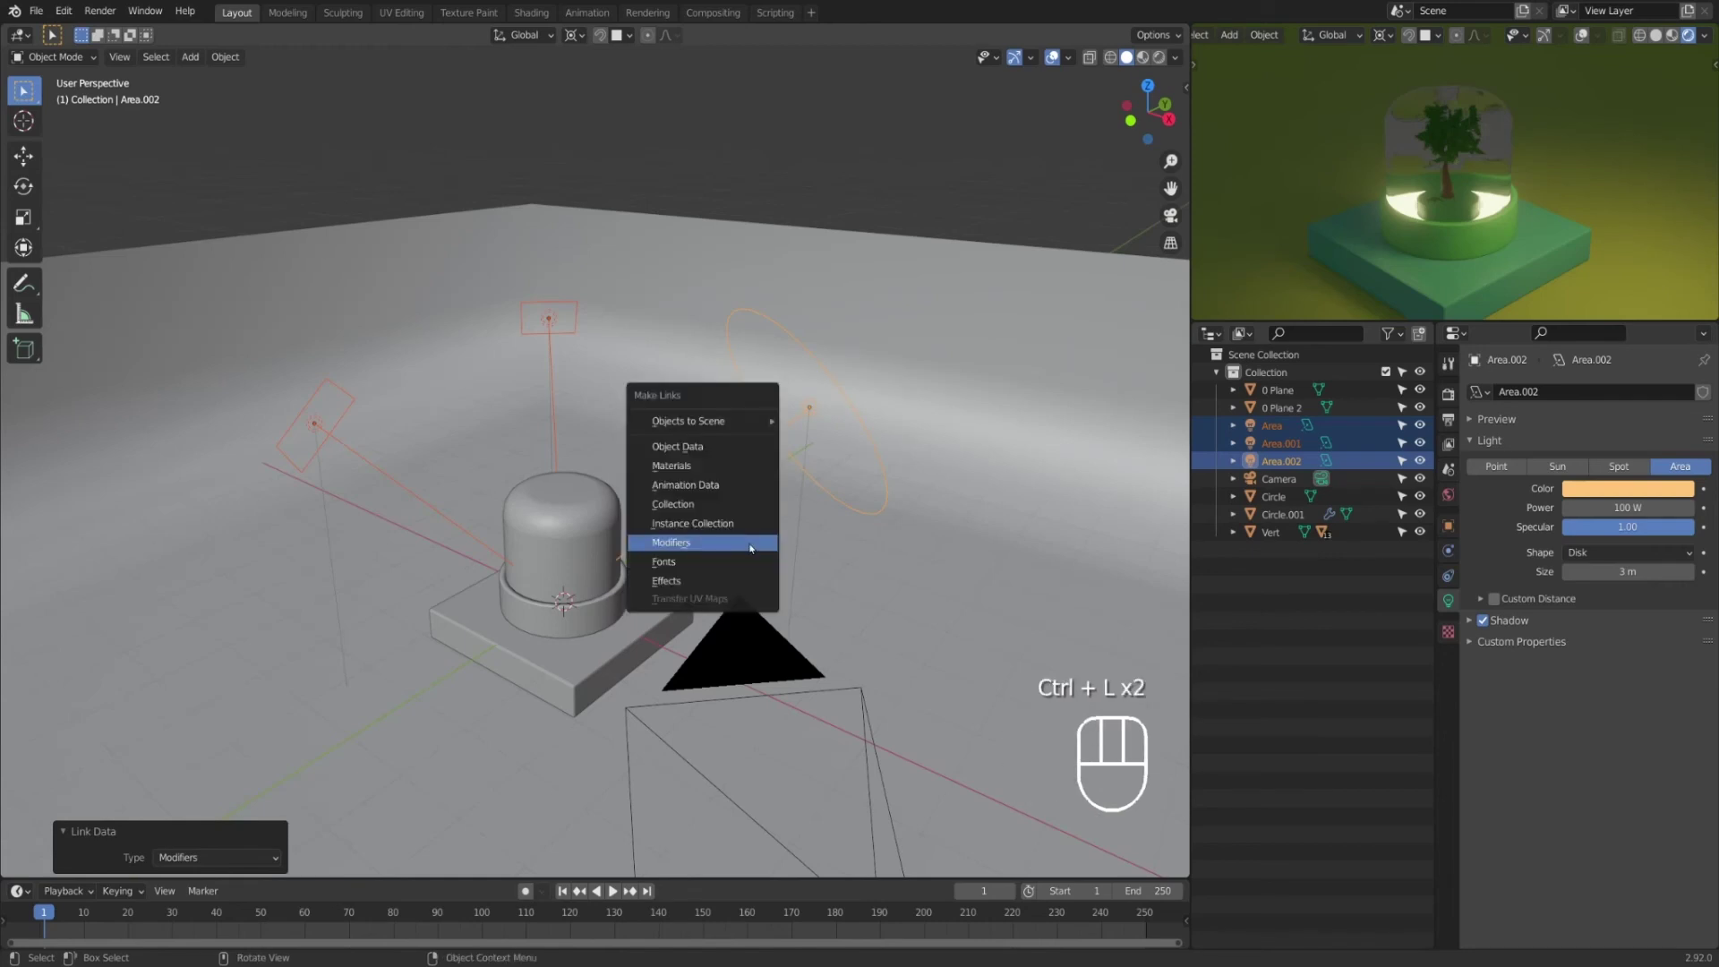
left_click(710, 467)
key("ctrl+l")
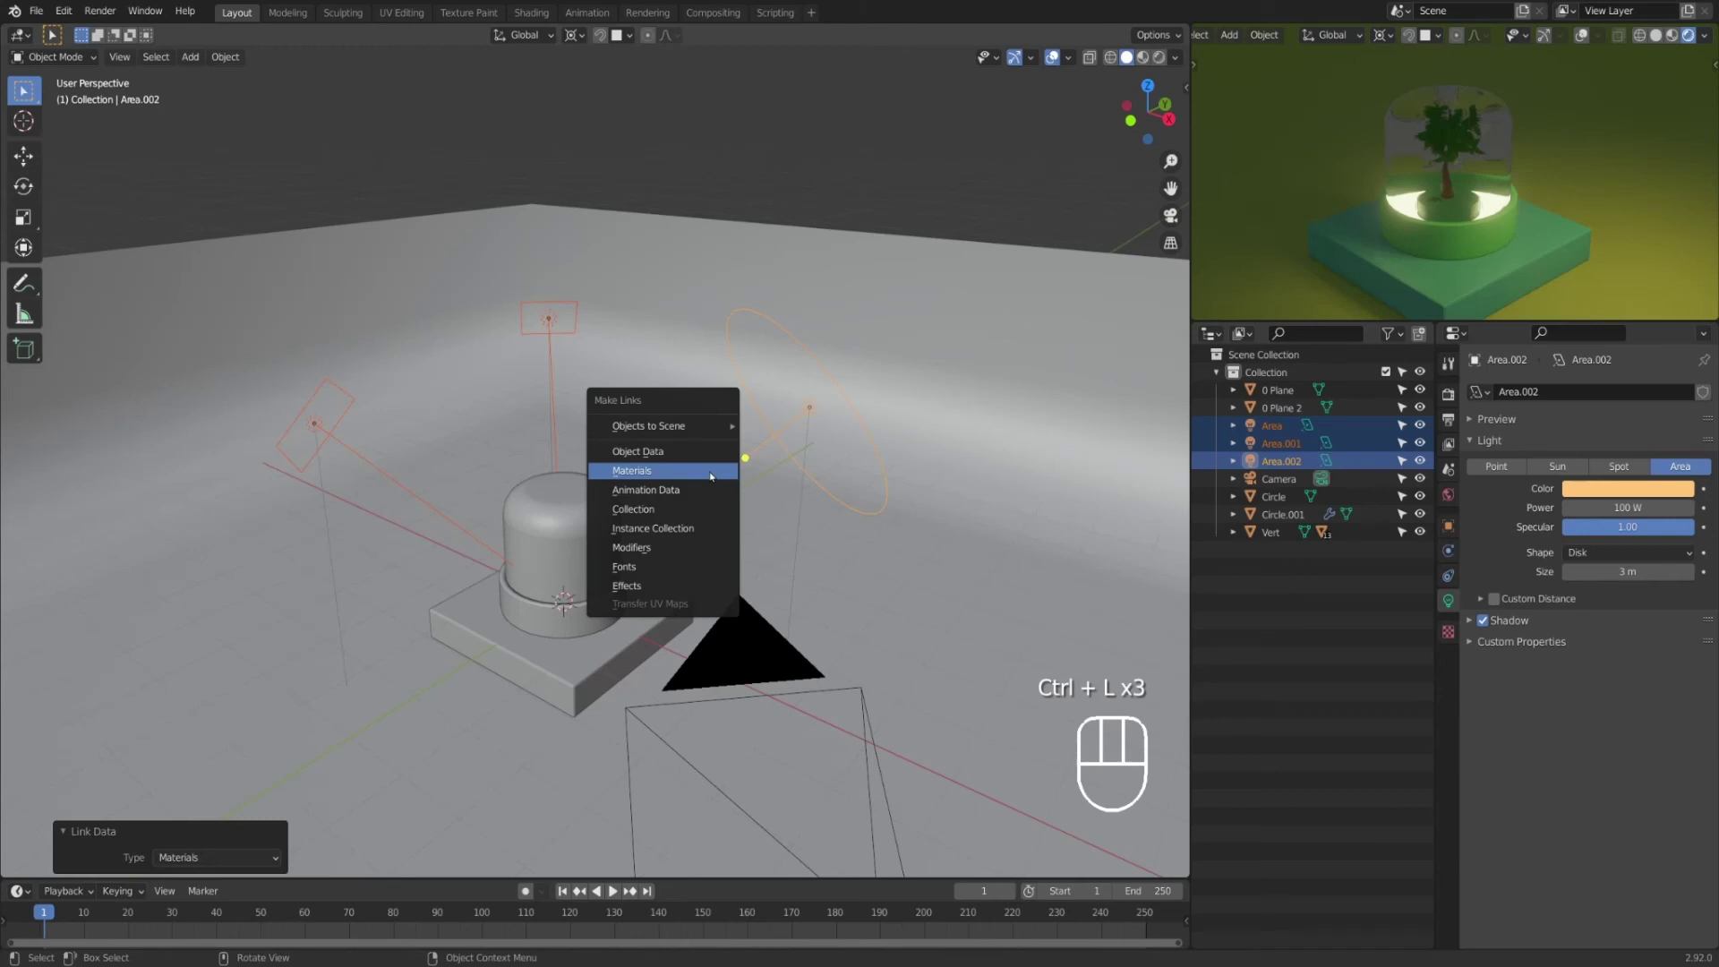
left_click(698, 456)
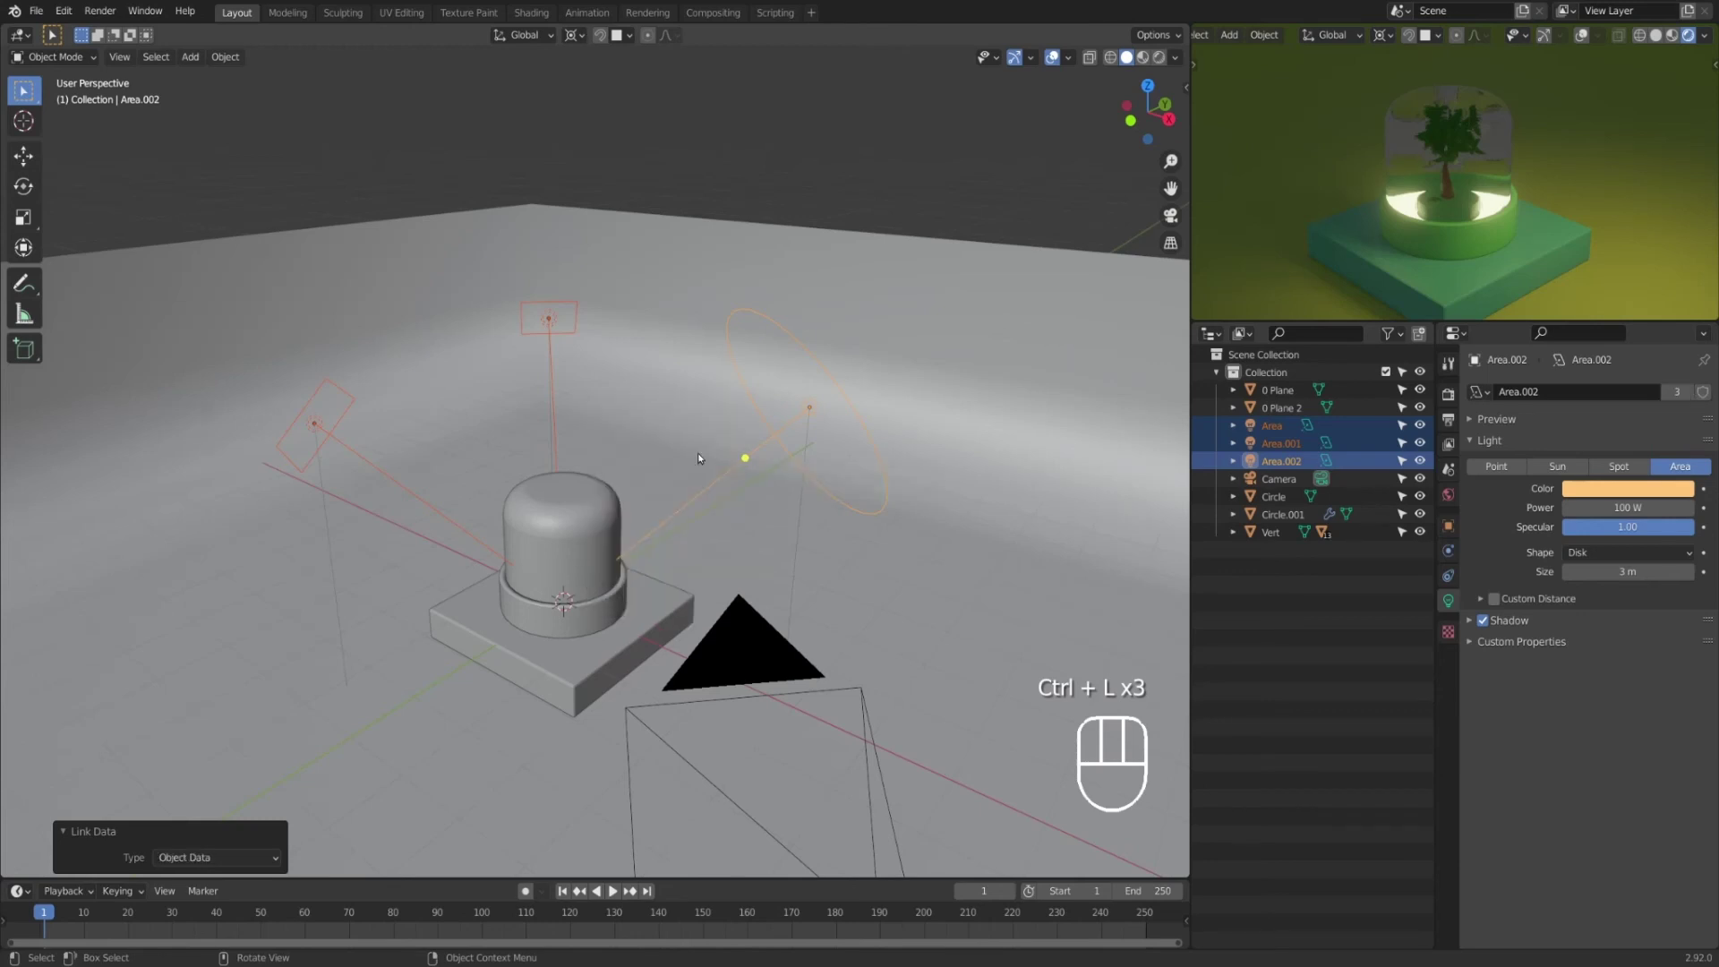
Step: Try linking the selected lights' effects, then step back and restore the object data link
key("ctrl+l")
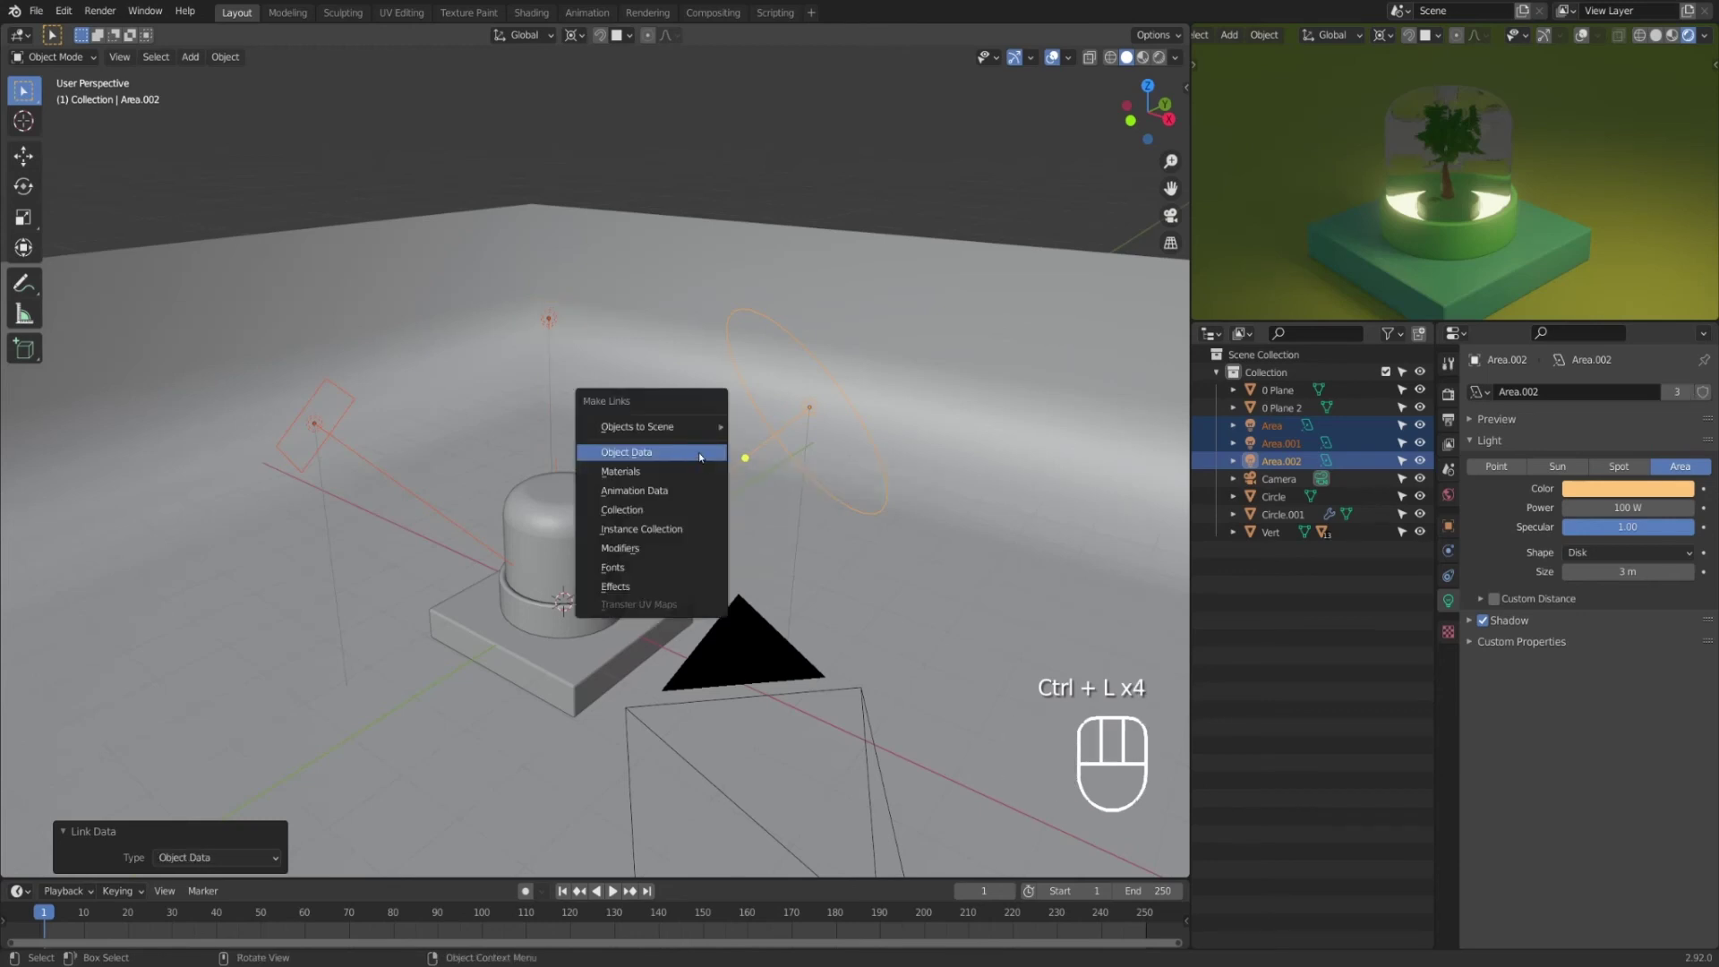
left_click(646, 589)
key("ctrl+z")
key("ctrl+z")
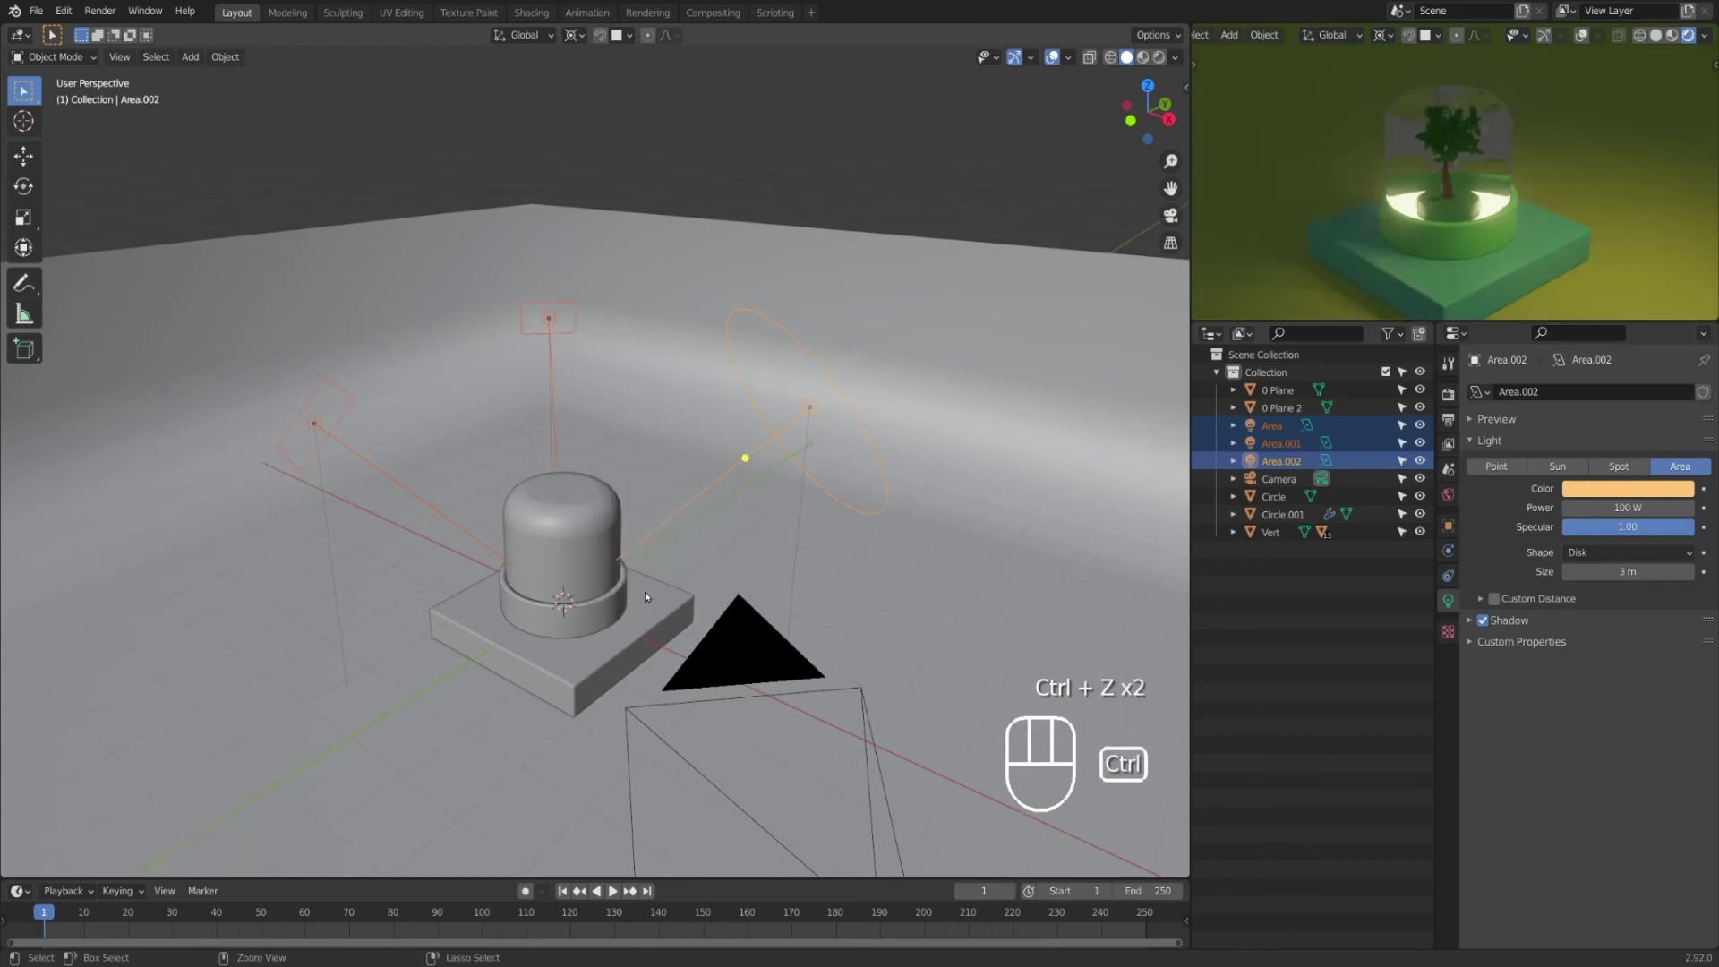
key("ctrl+shift+z")
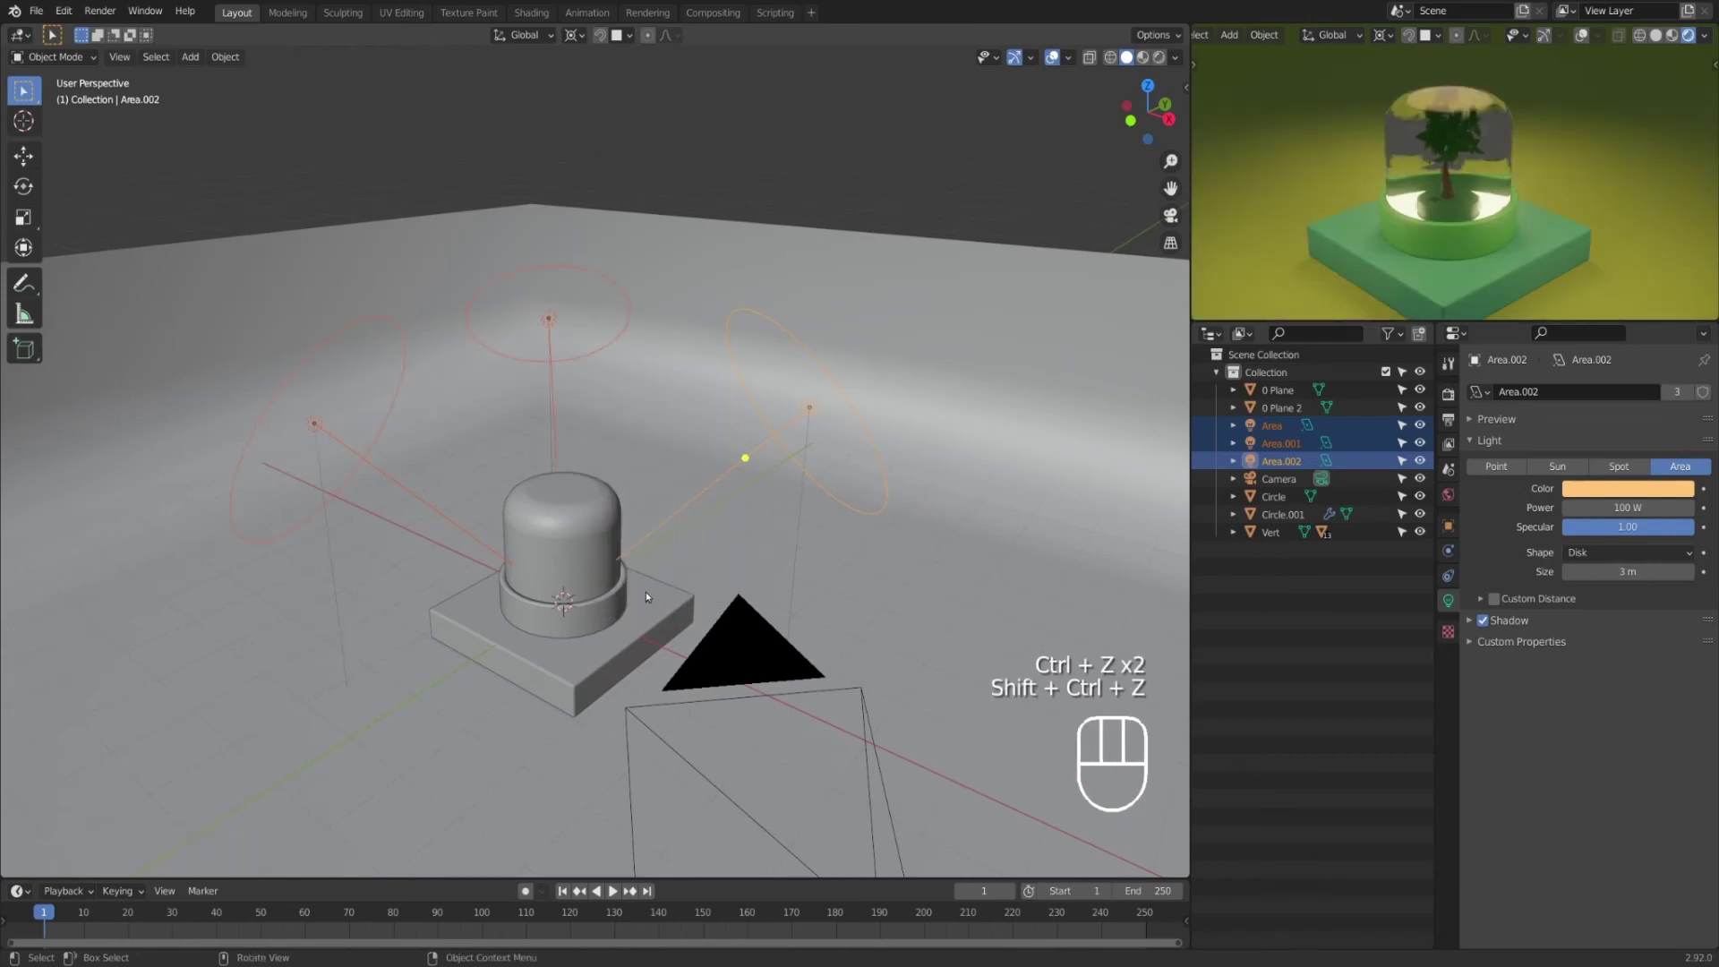
Step: Deselect the lights and check the linked light settings by selecting individual area lights
left_click(871, 149)
left_click(549, 319)
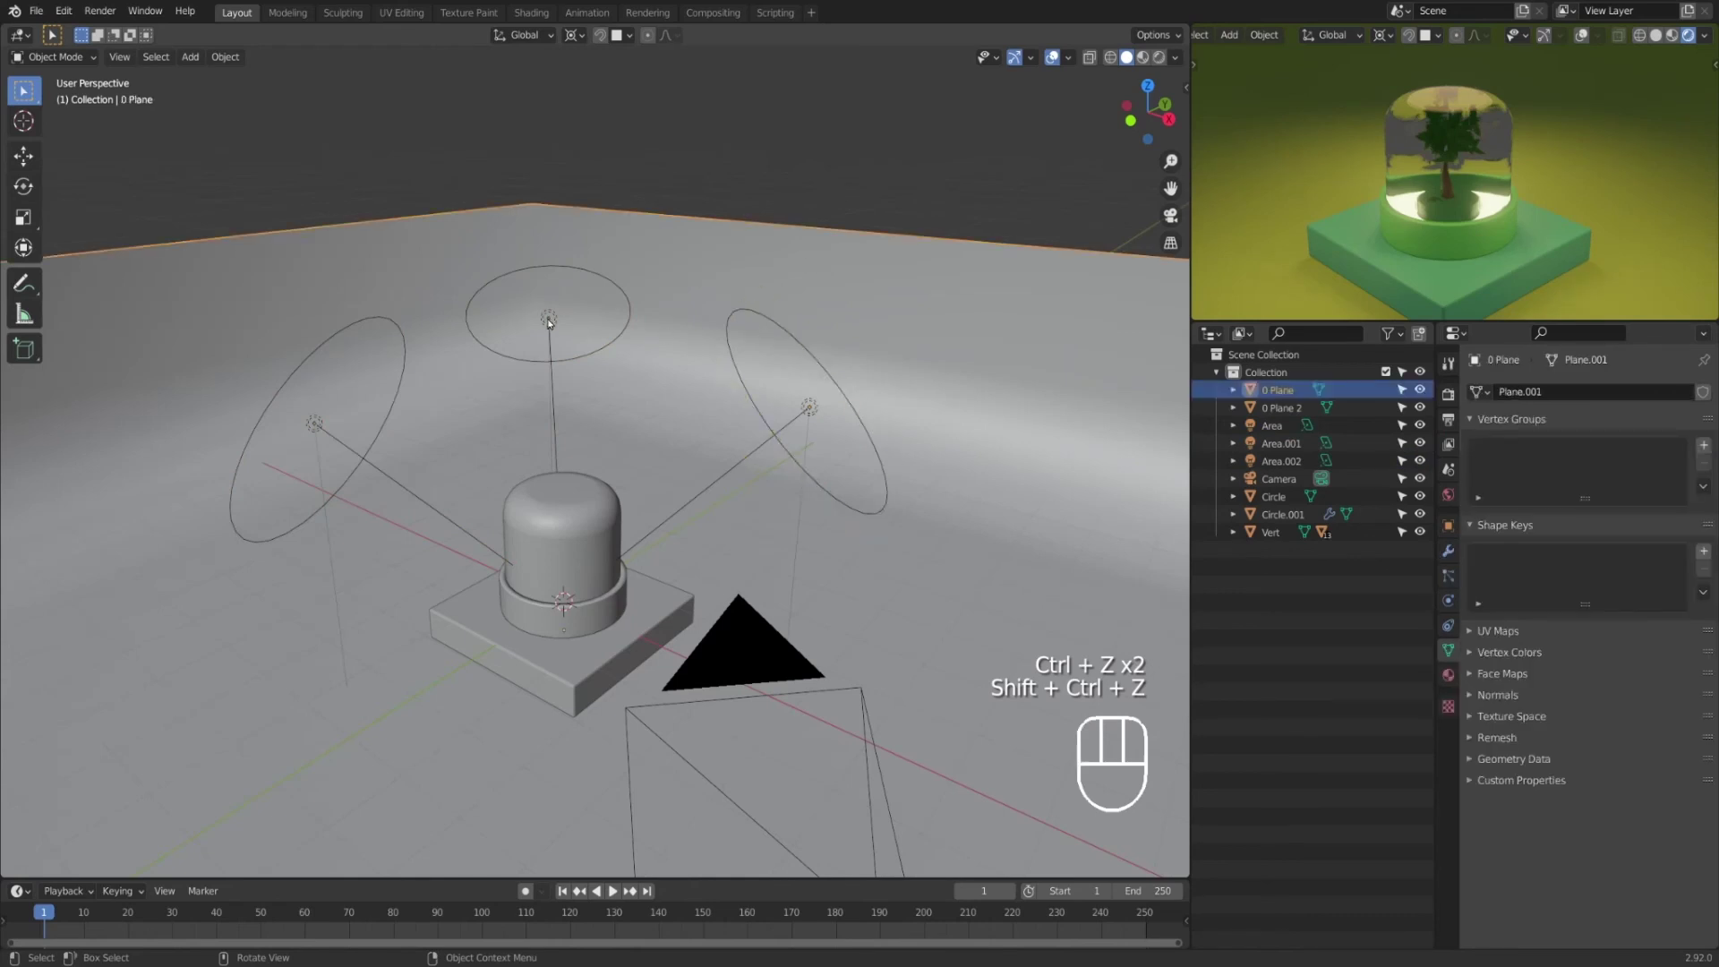
left_click(315, 422)
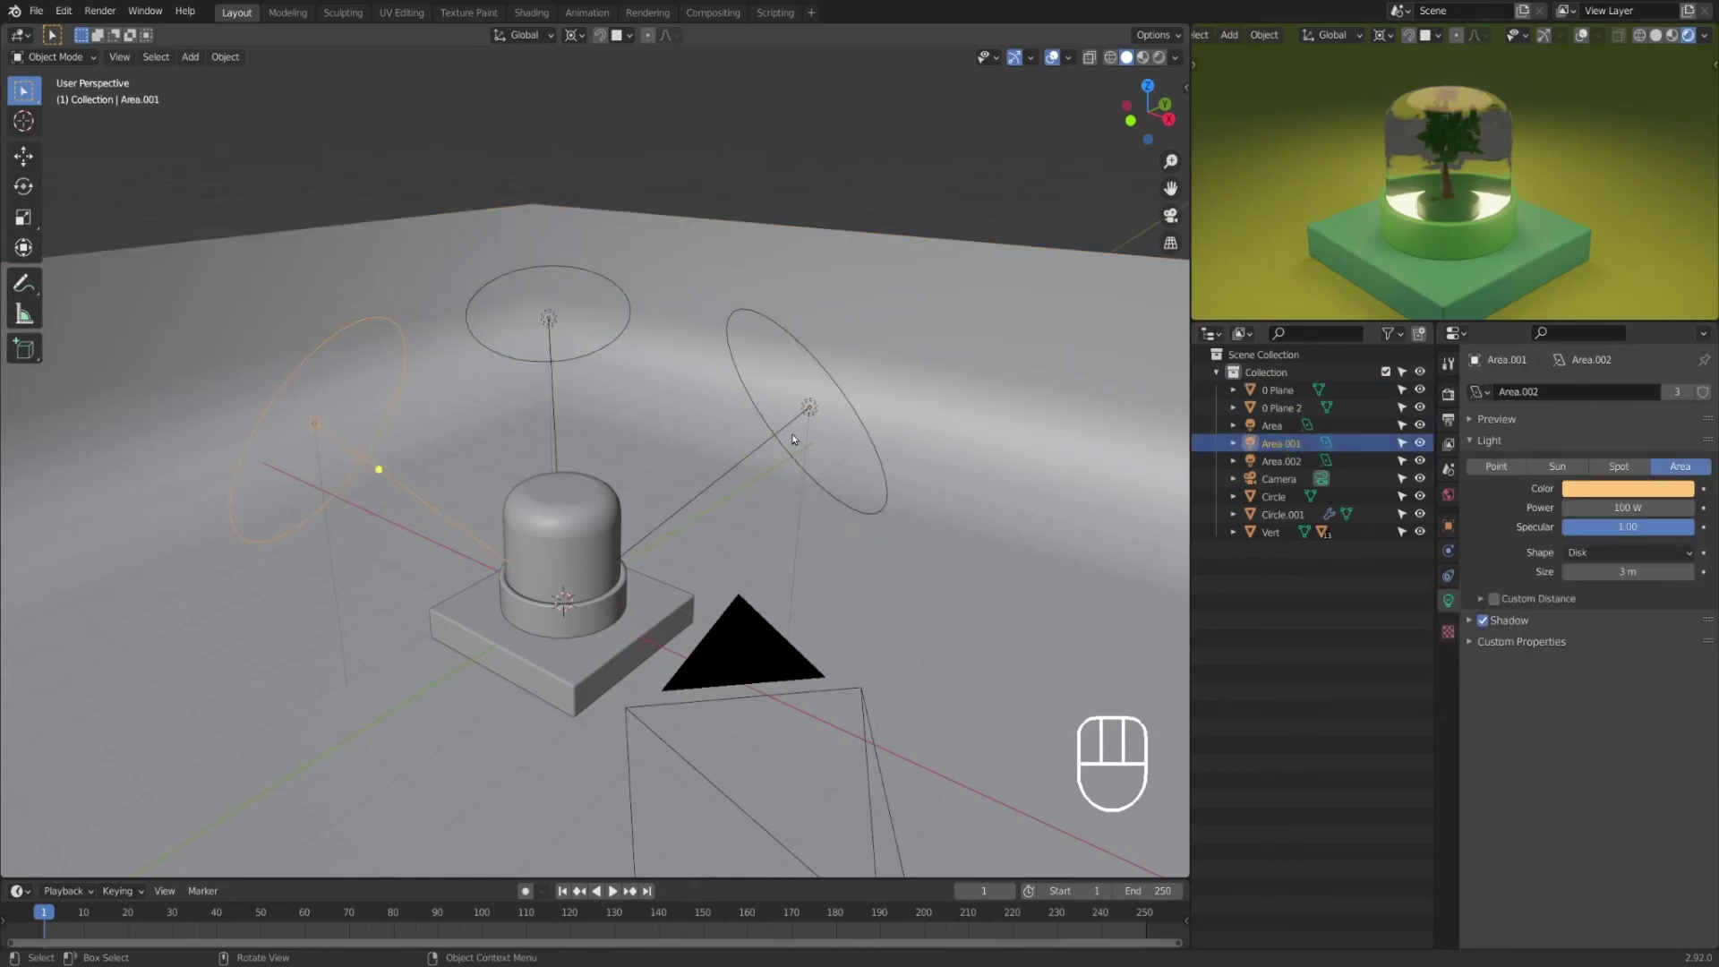
left_click(809, 411)
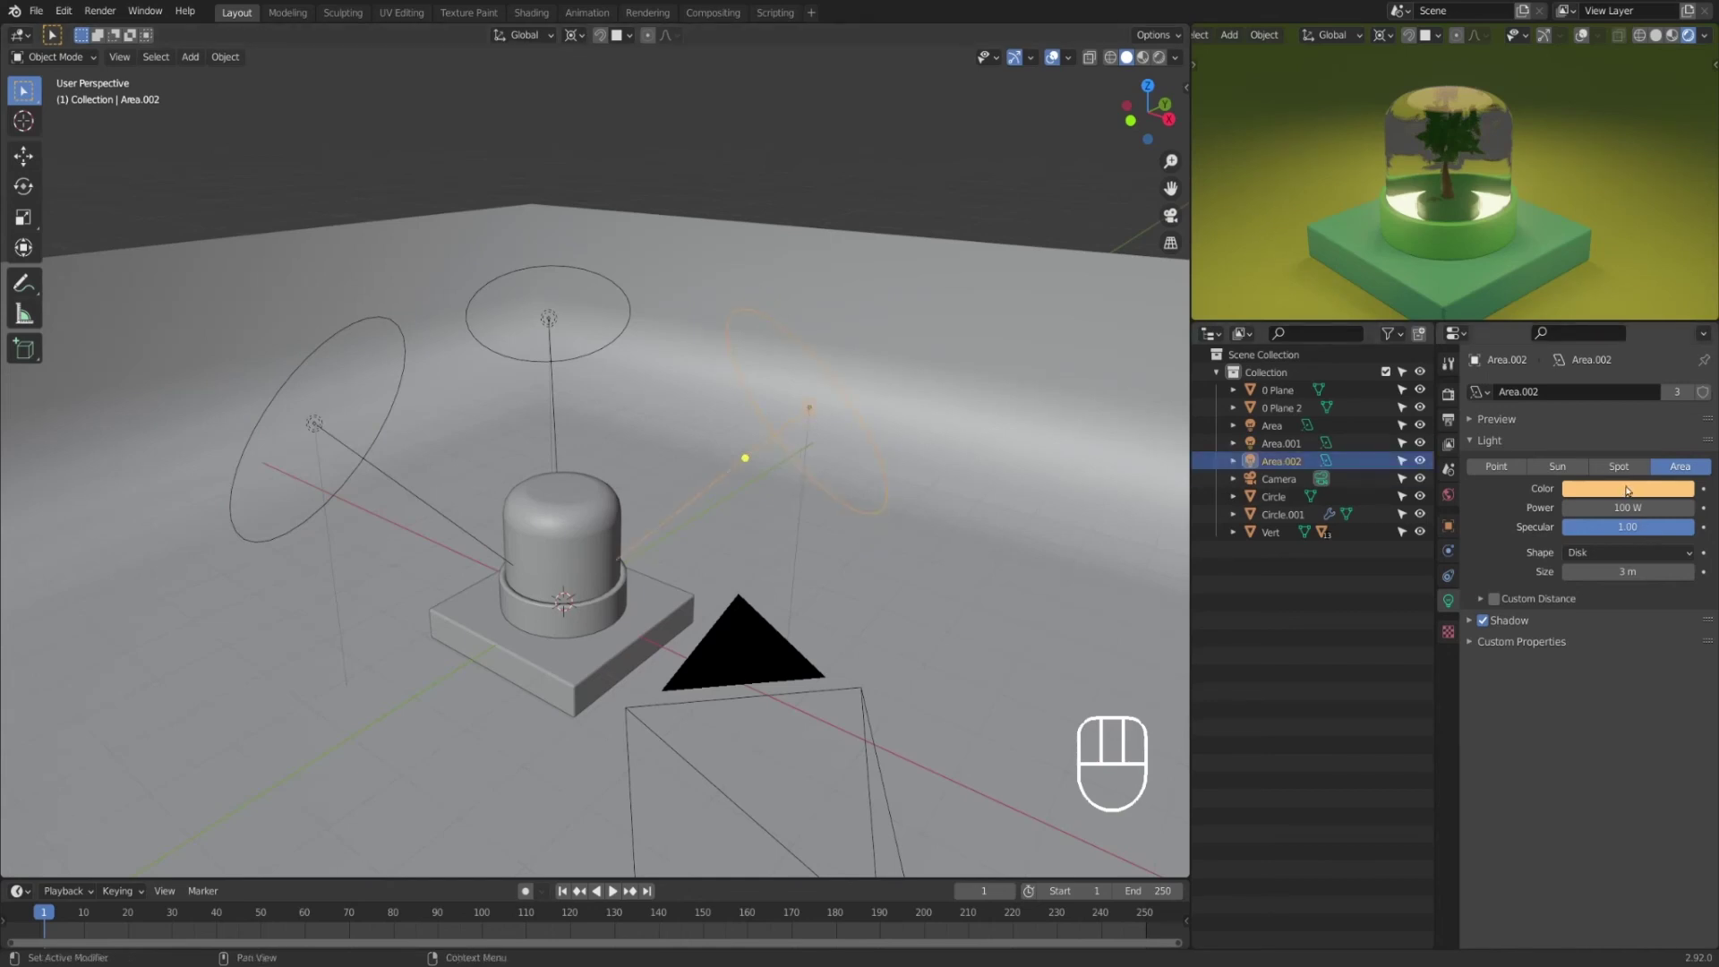
Step: Undo the data linking so the area lights have separate settings again
key("ctrl+z")
key("ctrl+z")
key("ctrl+z")
key("ctrl+z")
key("ctrl+z")
key("ctrl+z")
key("ctrl+z")
key("ctrl+z")
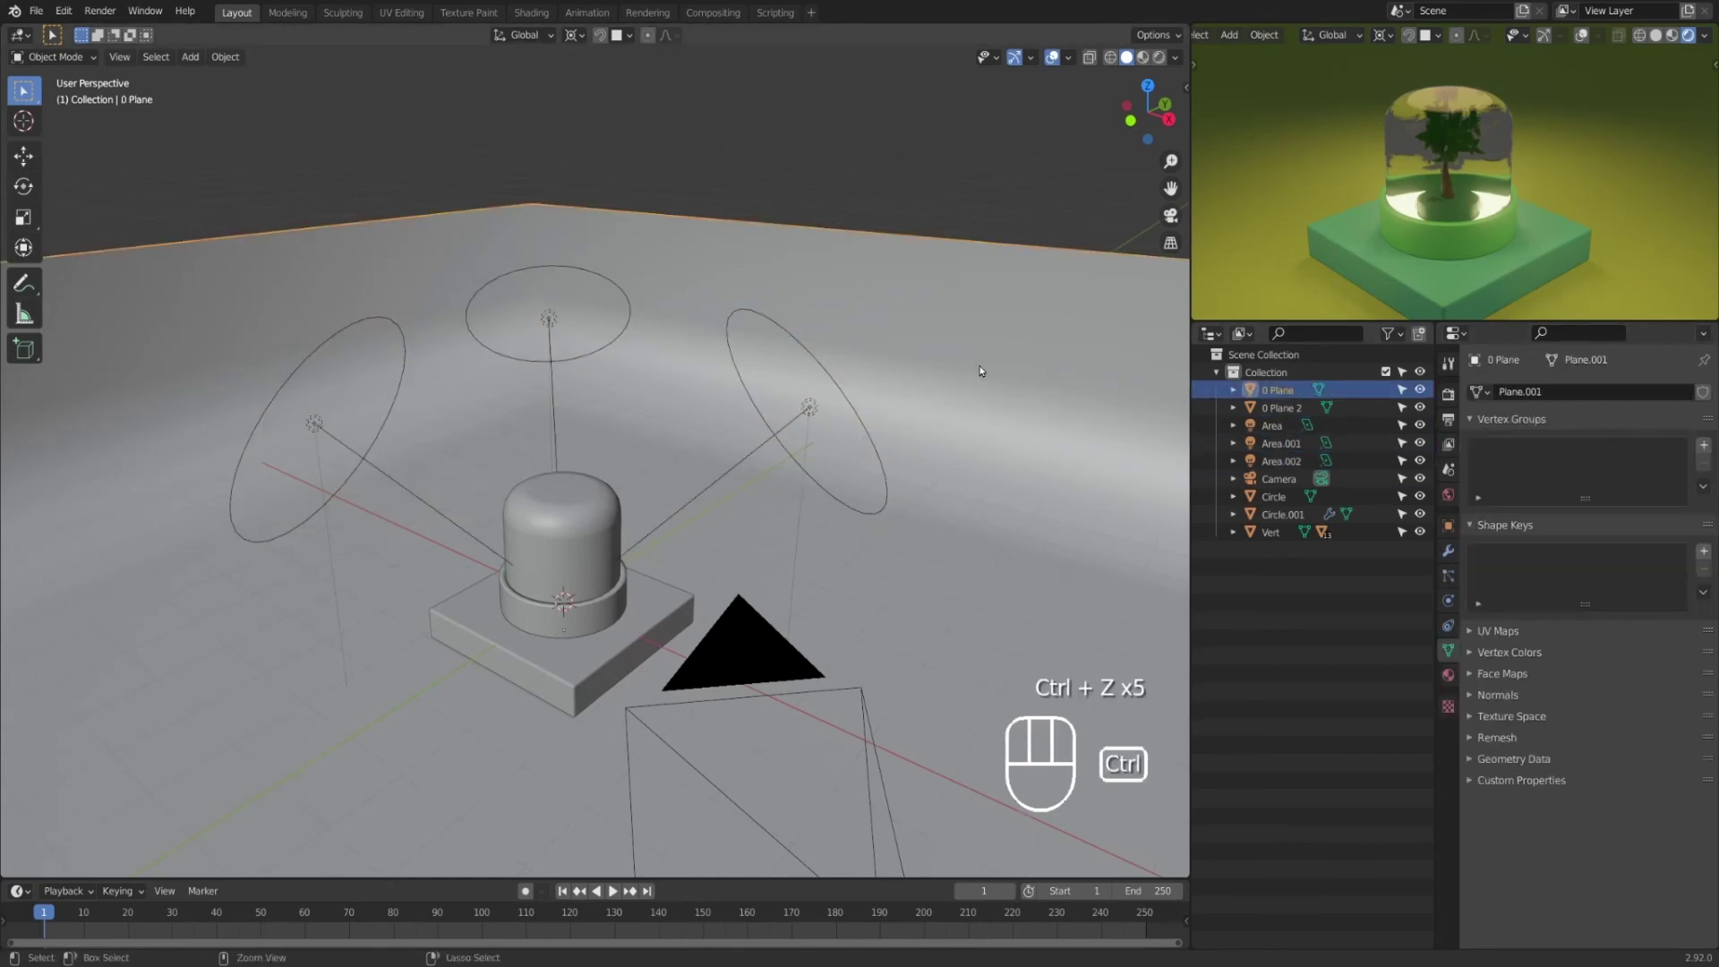
key("ctrl+z")
key("ctrl+z")
key("ctrl+z")
key("ctrl+z")
key("ctrl+z")
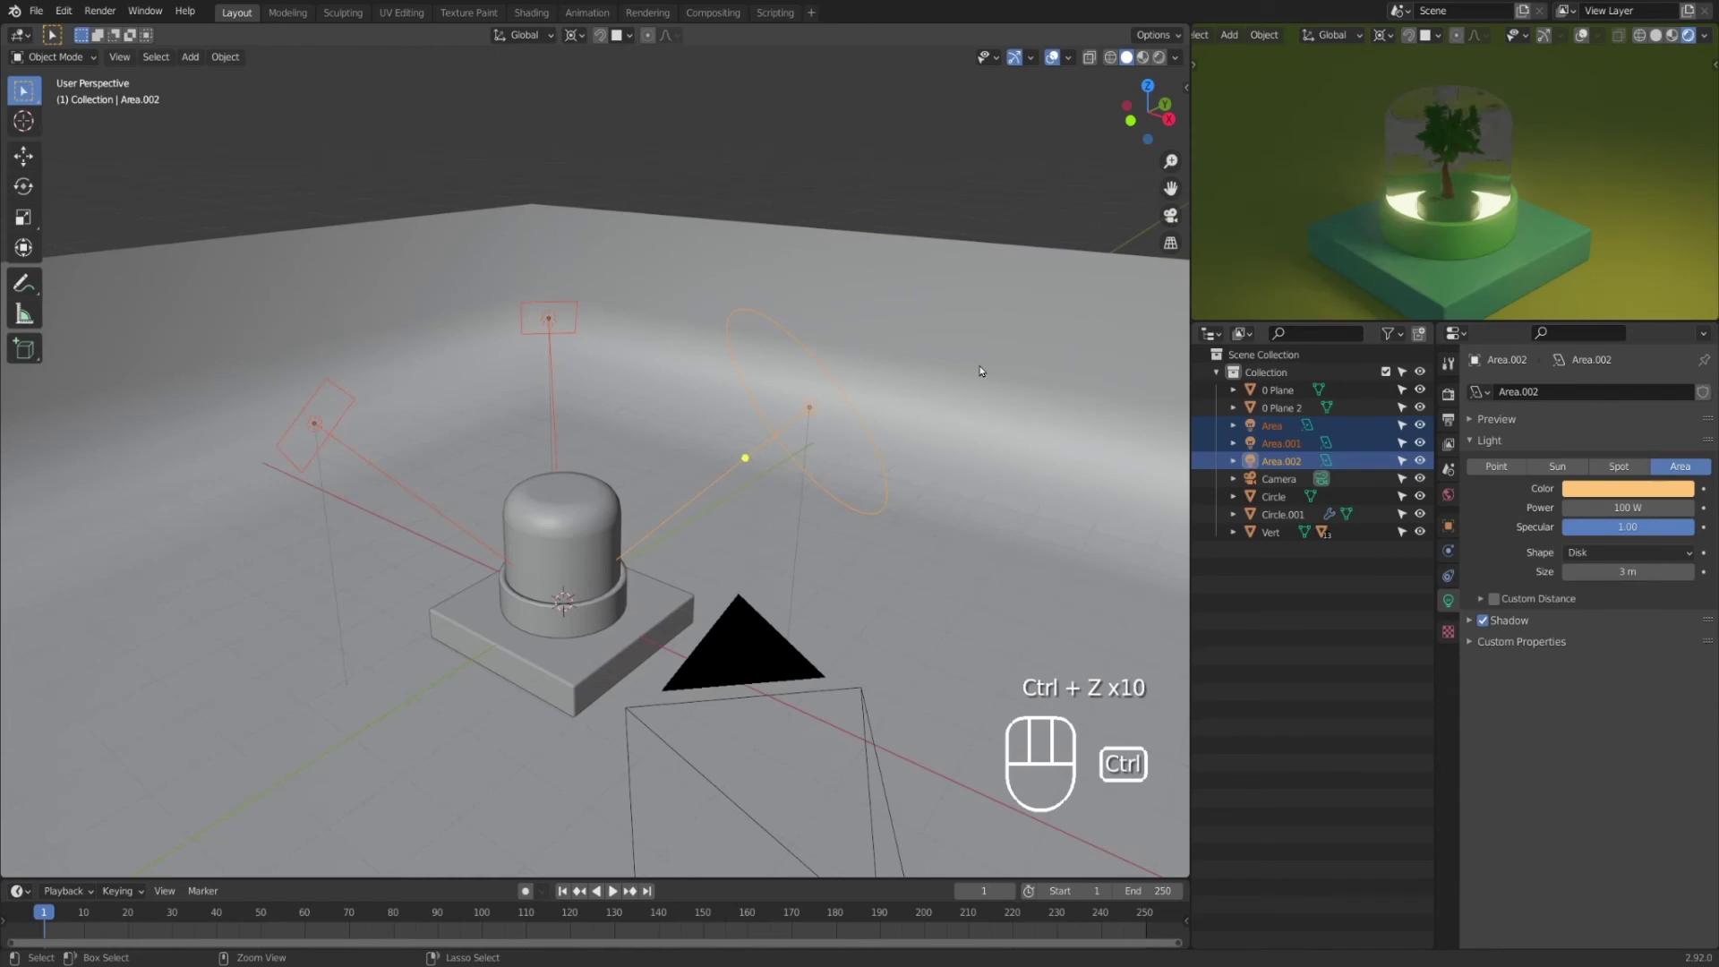
key("ctrl+z")
key("ctrl+shift+z")
Step: Select the three area lights again, with the orange disk light as the active object
left_click(564, 322)
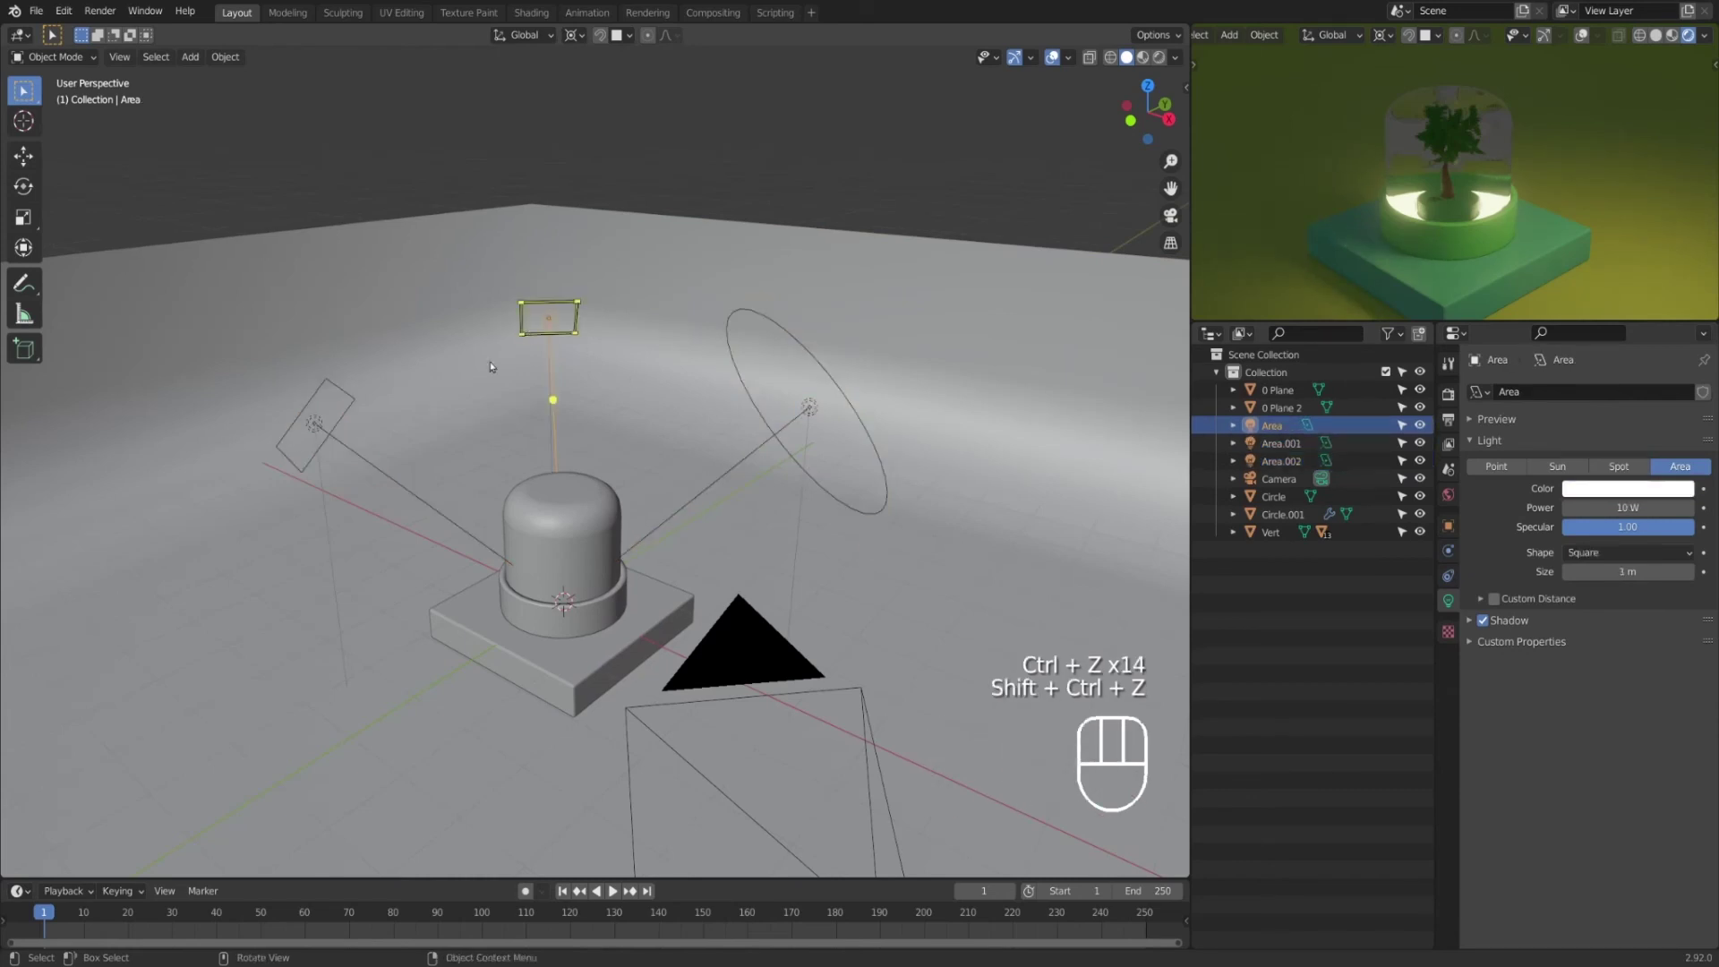
left_click(313, 422, "shift")
left_click(809, 407, "shift")
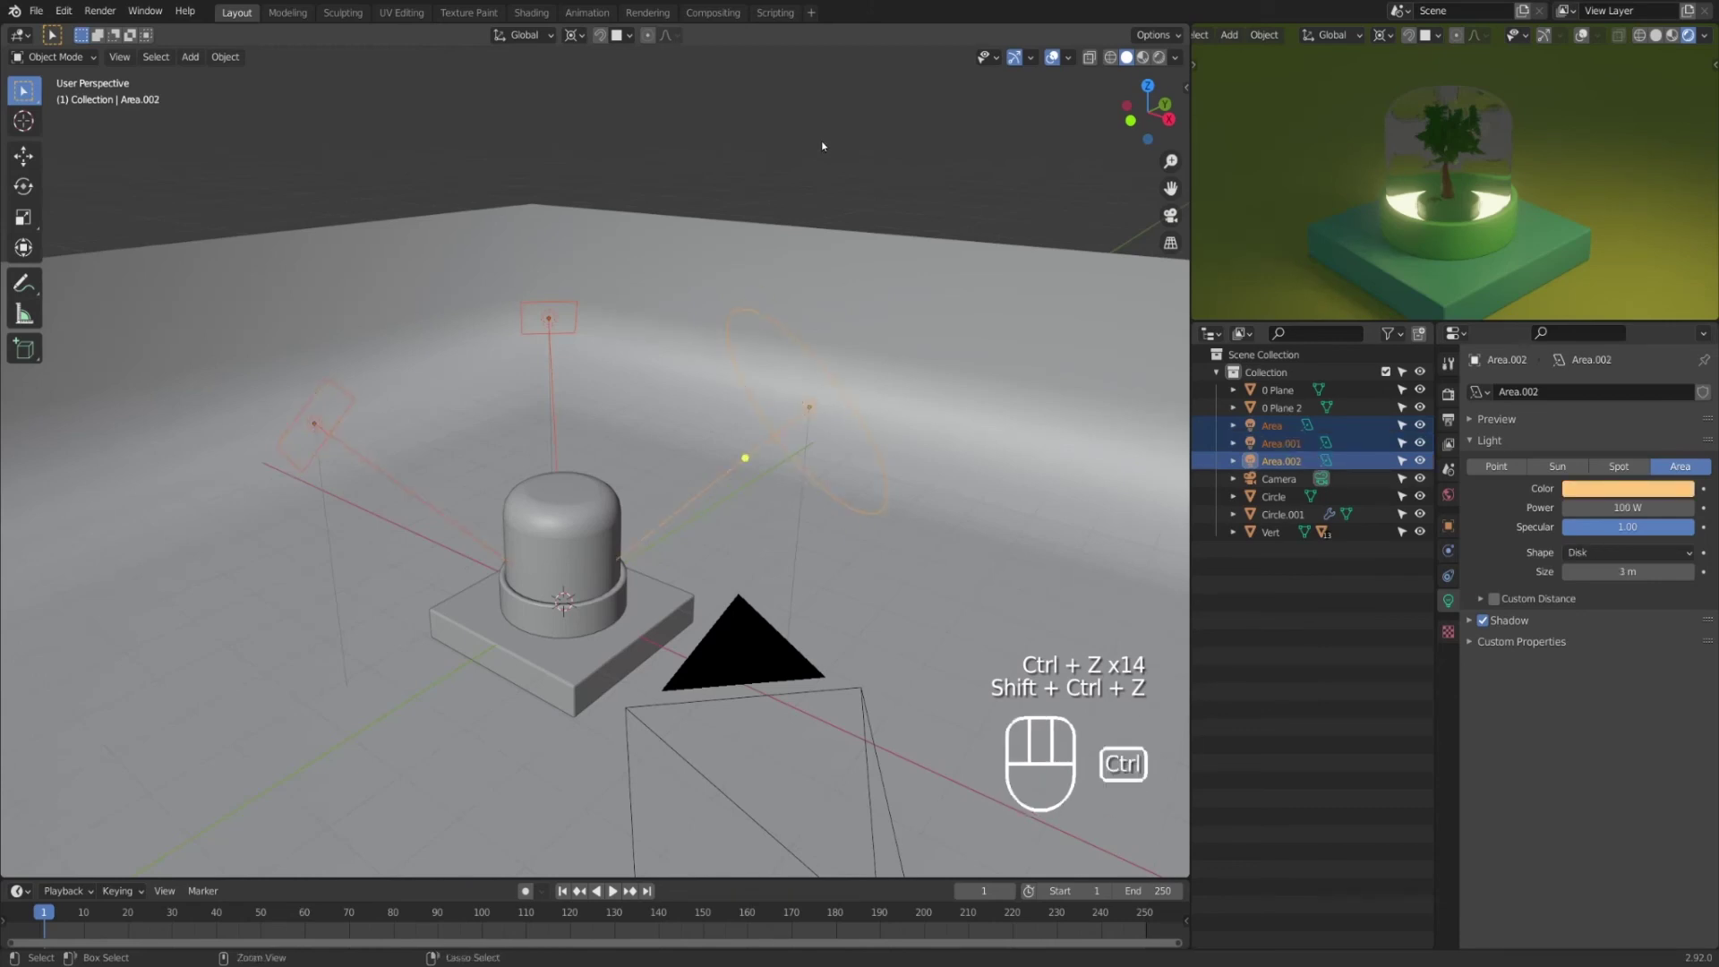
Step: Try linking materials from the active disk light to the other two area lights, then undo the link
key("ctrl+l")
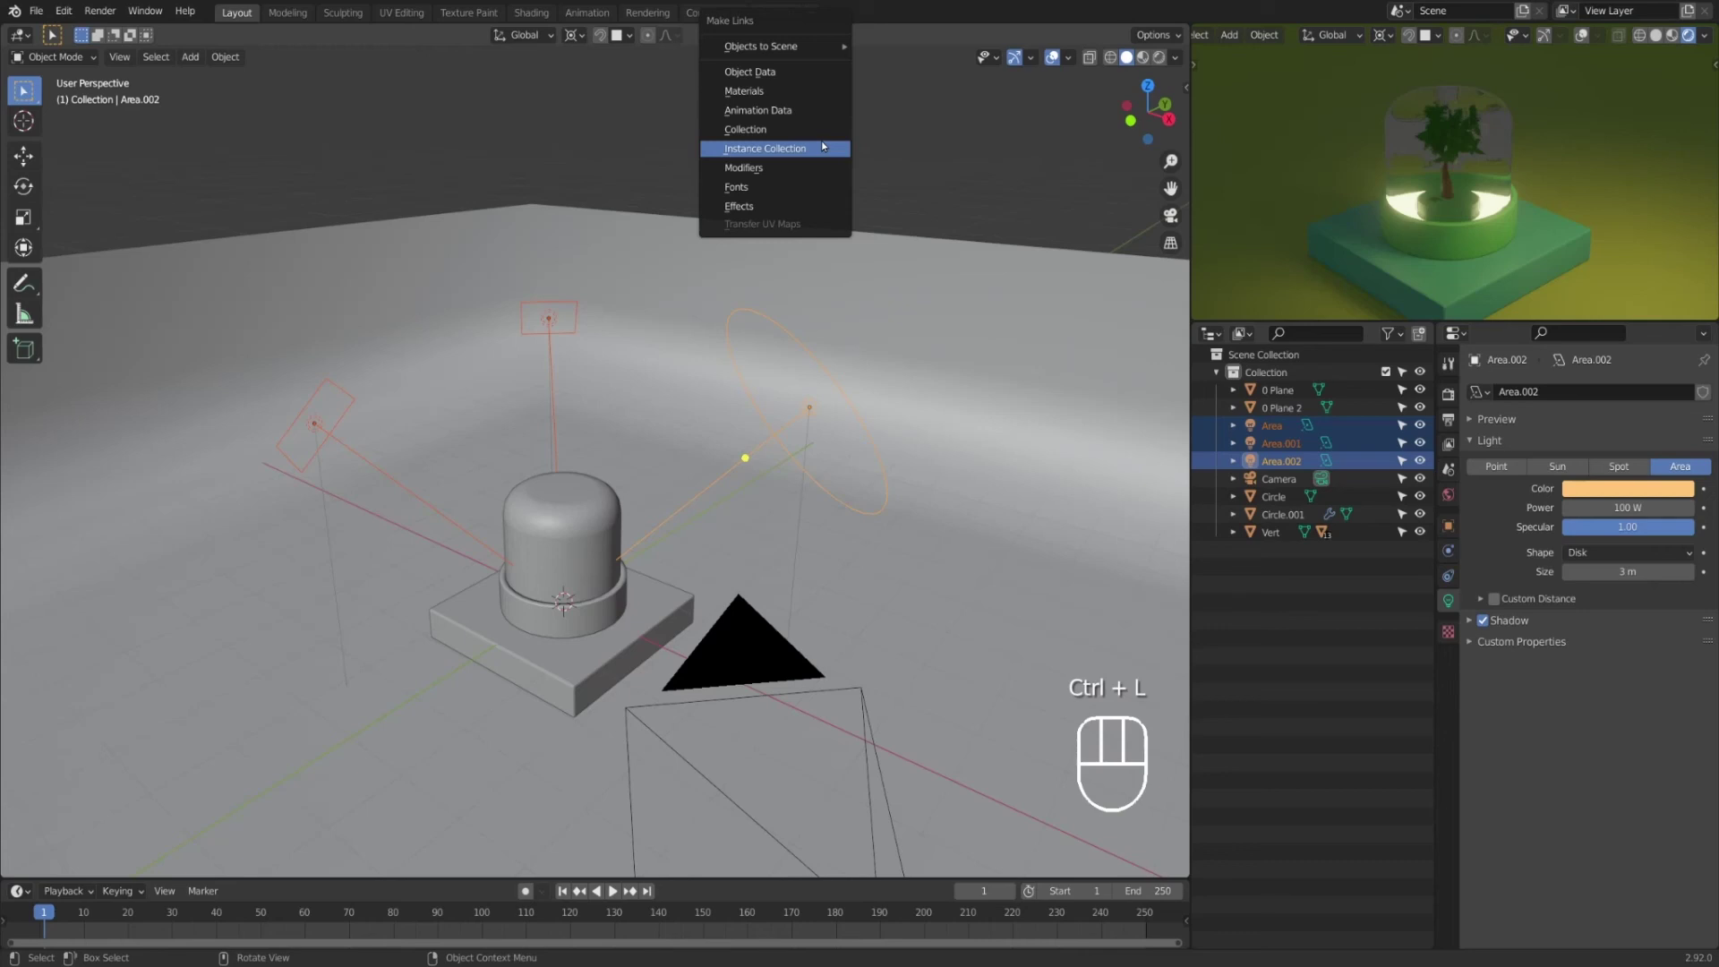
key("Up")
key("Up")
key("Up")
key("Return")
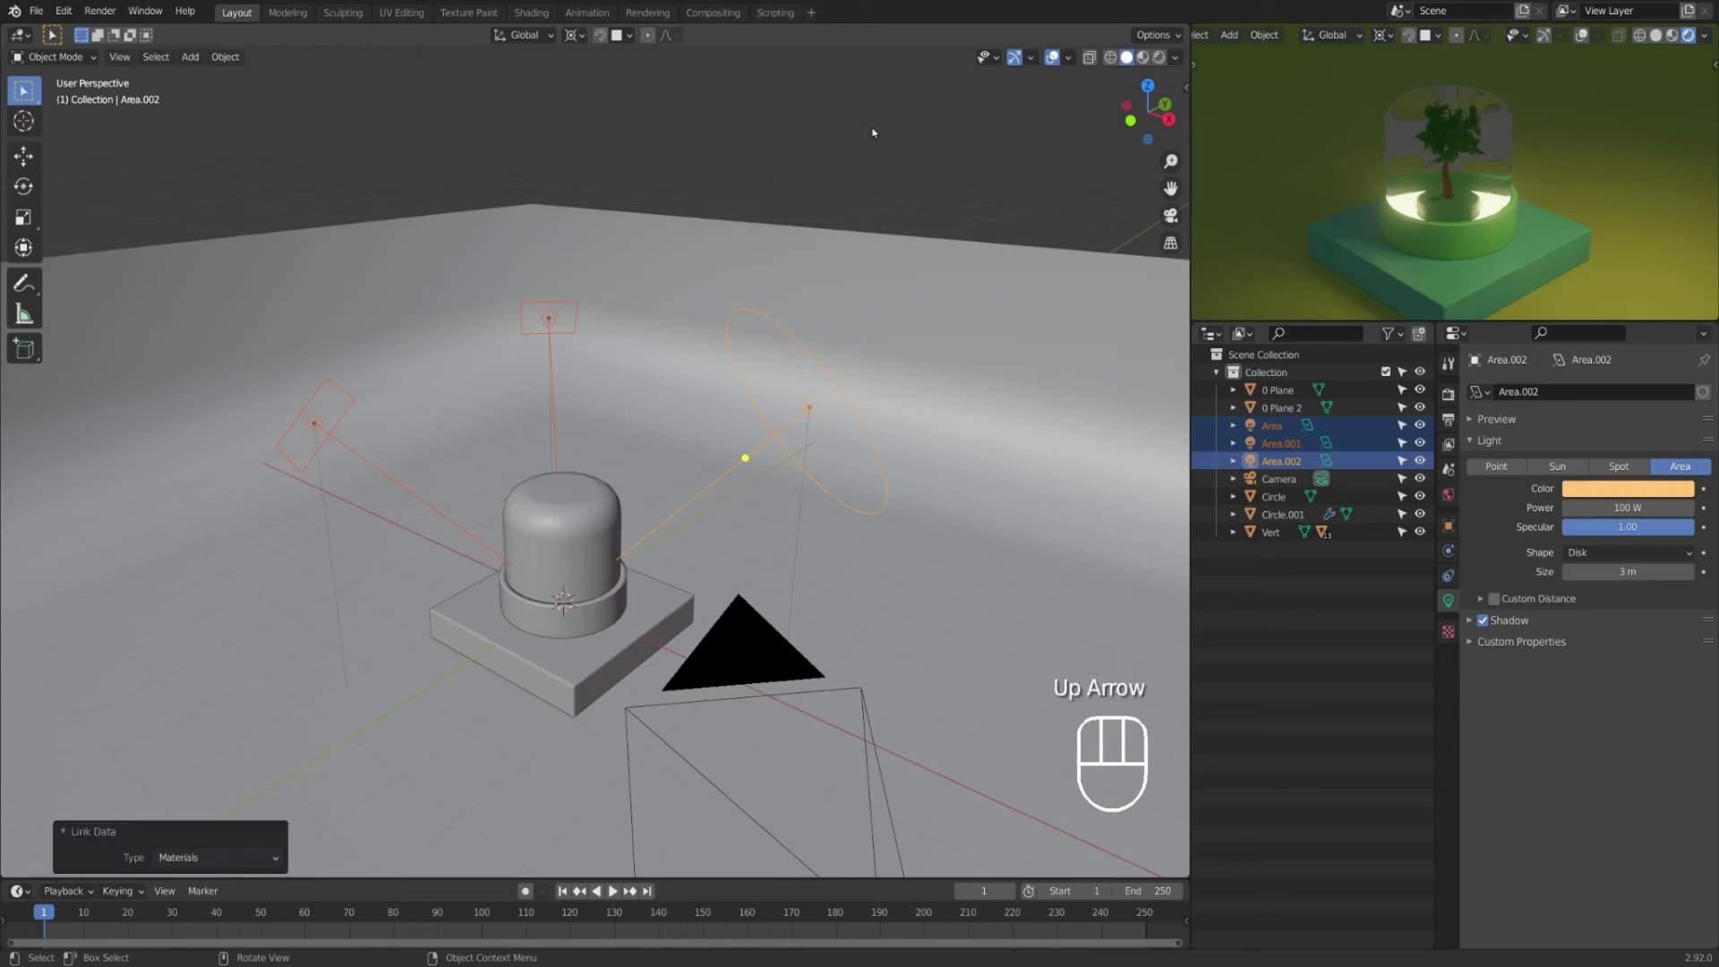
left_click(827, 145)
key("ctrl+z")
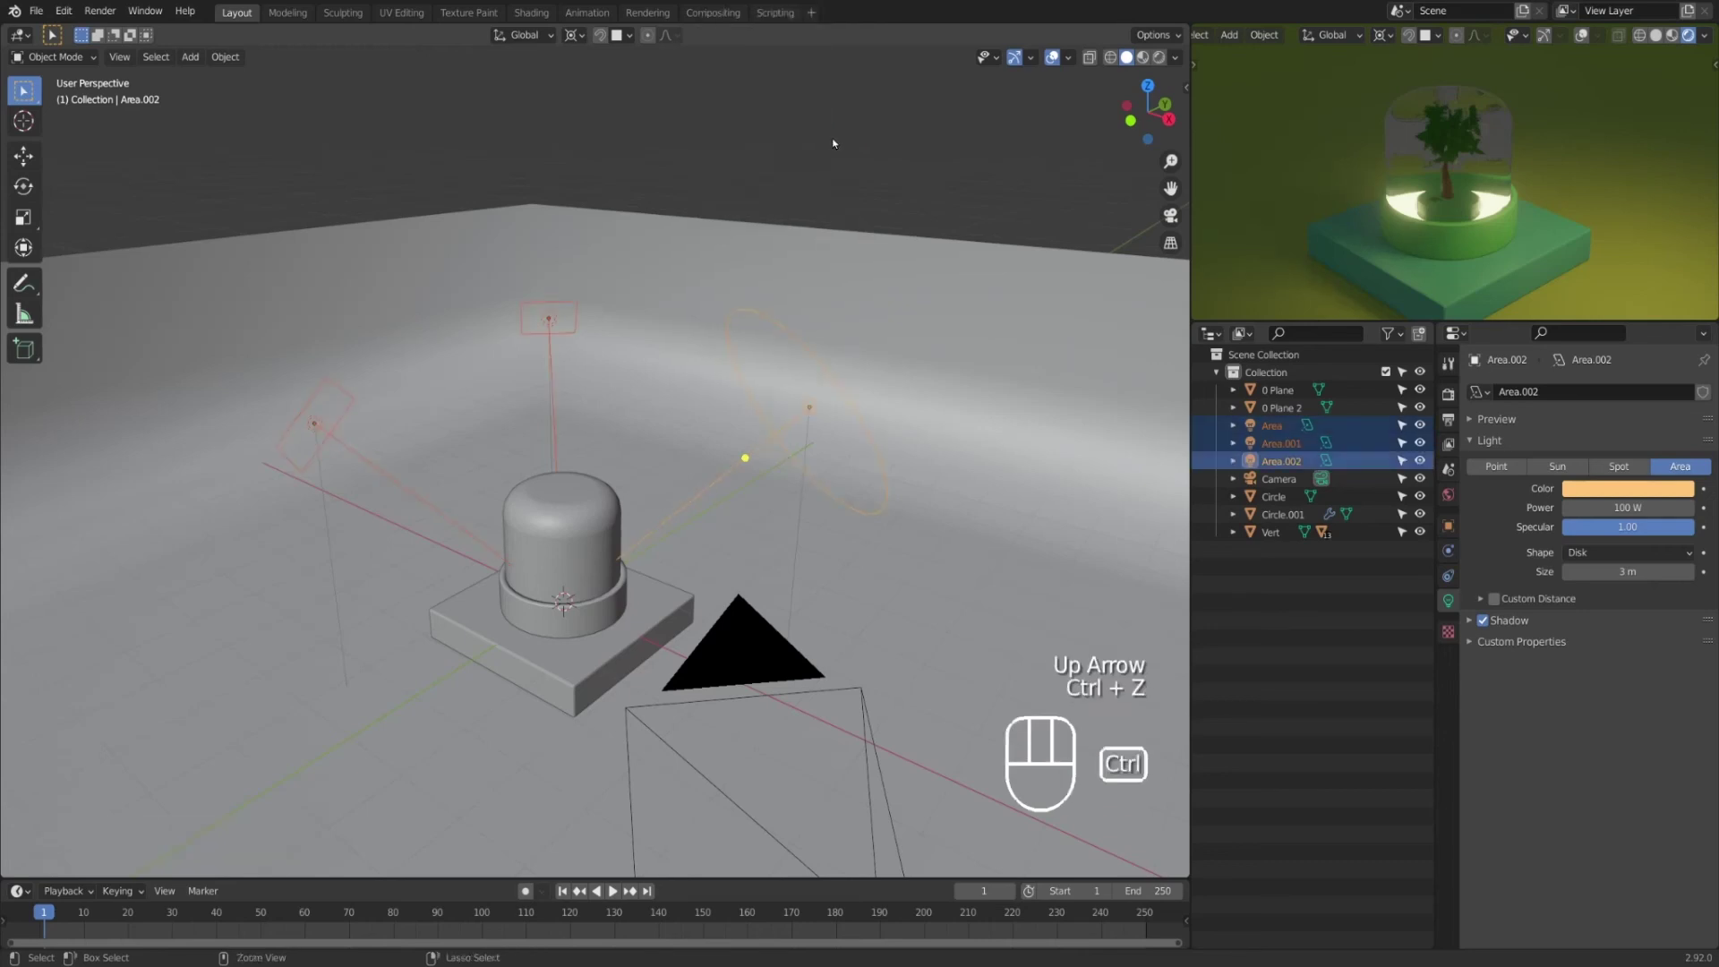
Step: Try linking effects from the active disk light to the other two area lights, then undo the link
key("ctrl+z")
key("ctrl+z")
key("ctrl+shift+z")
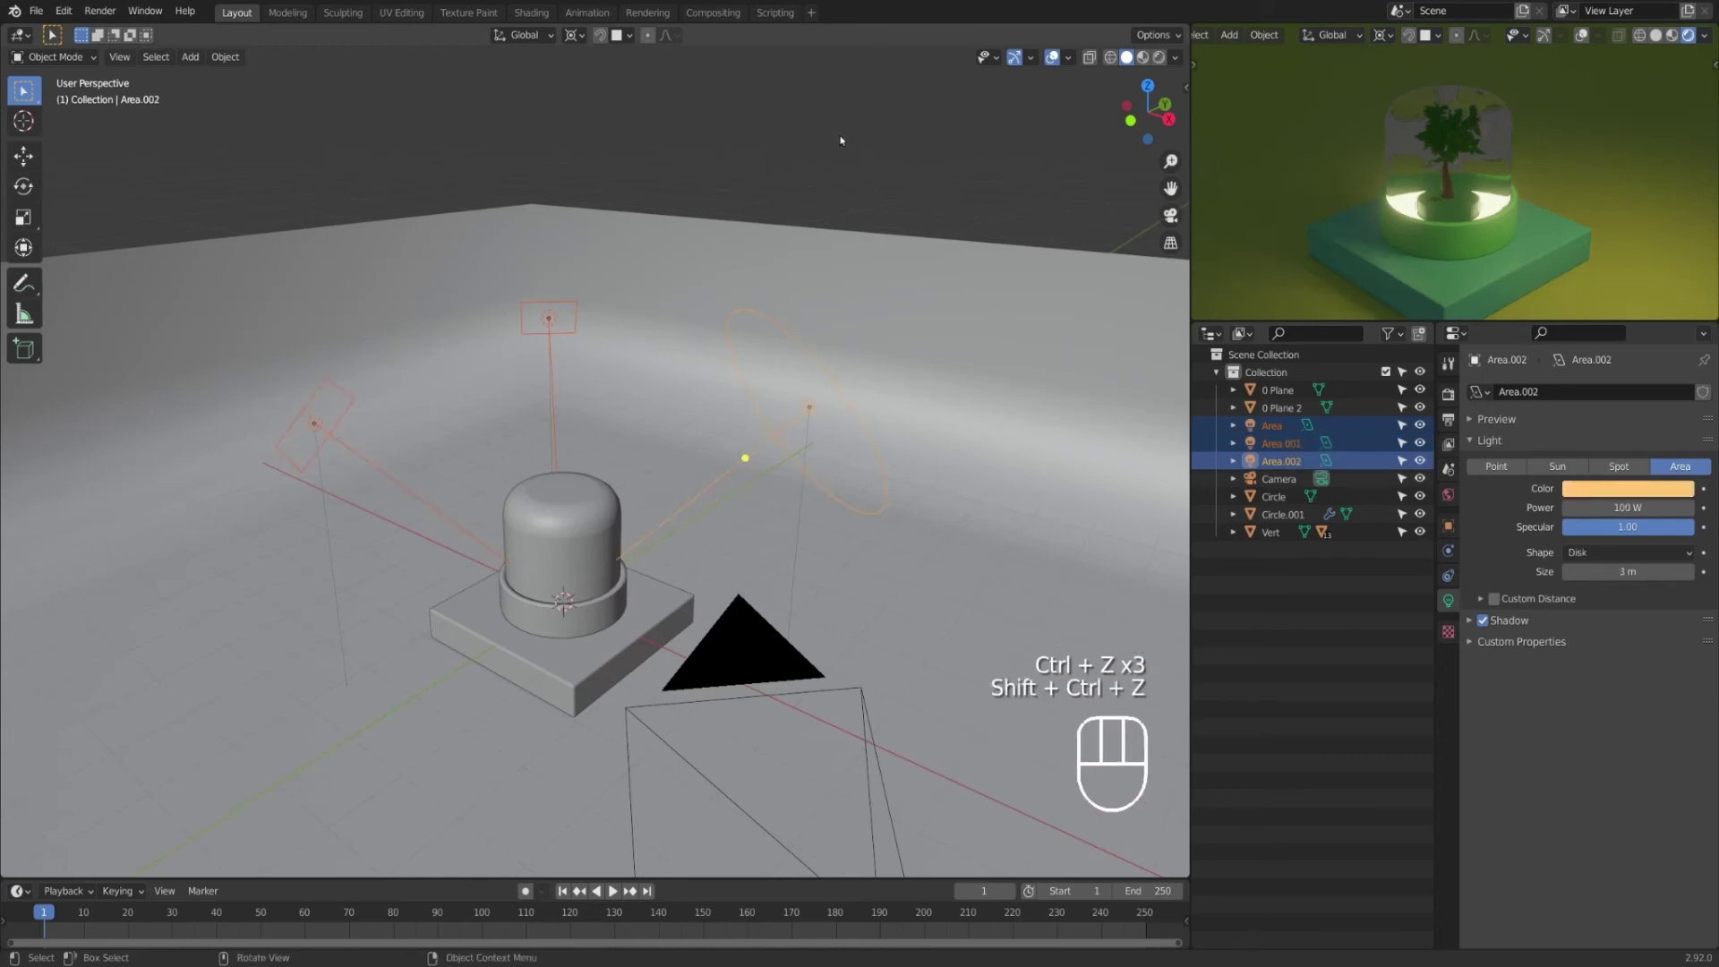
key("ctrl+l")
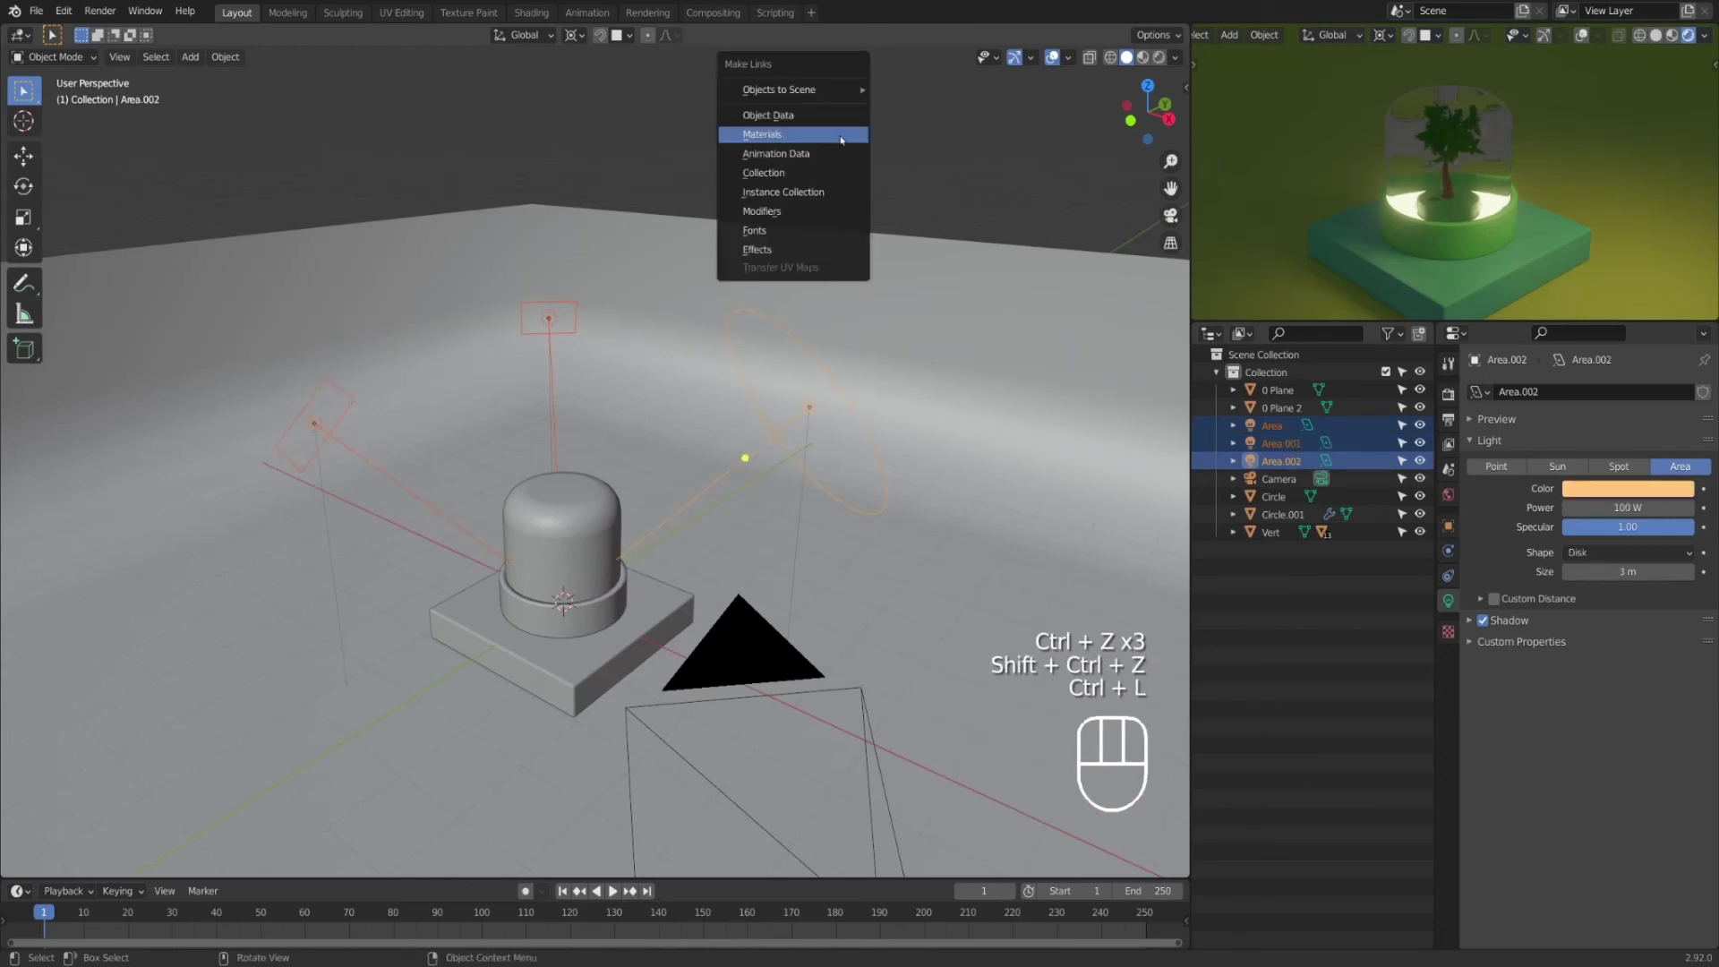
key("Down")
key("Down")
key("Down")
key("Down")
key("Down")
key("Down")
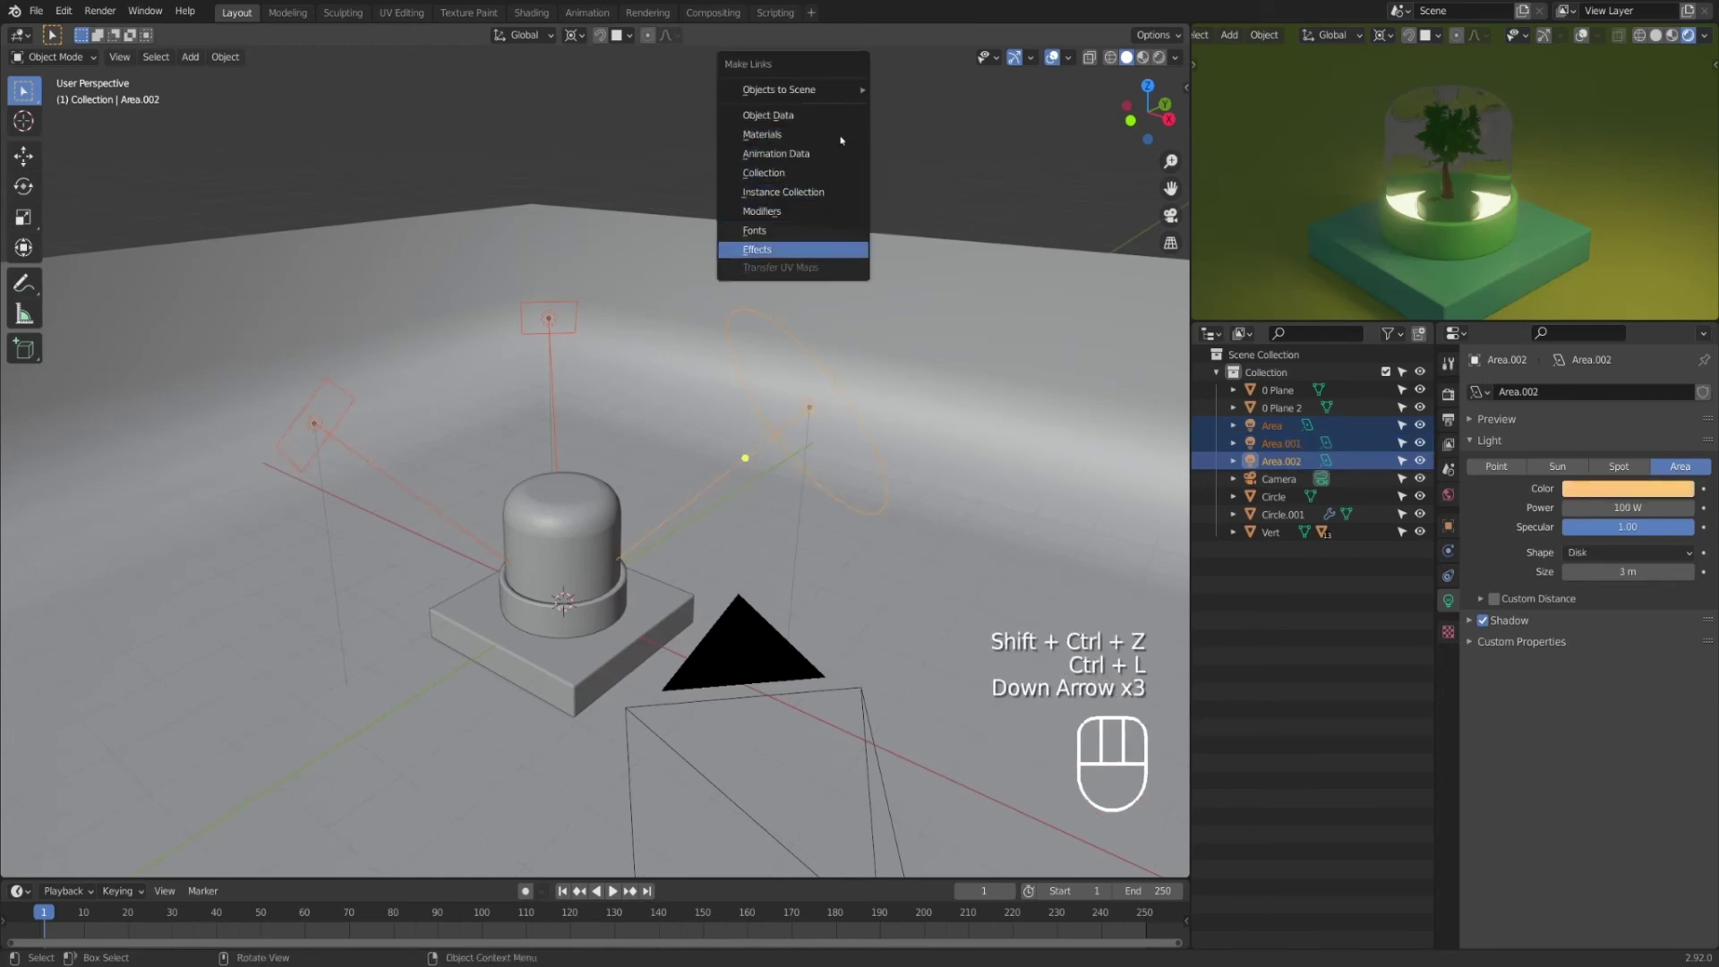
key("Return")
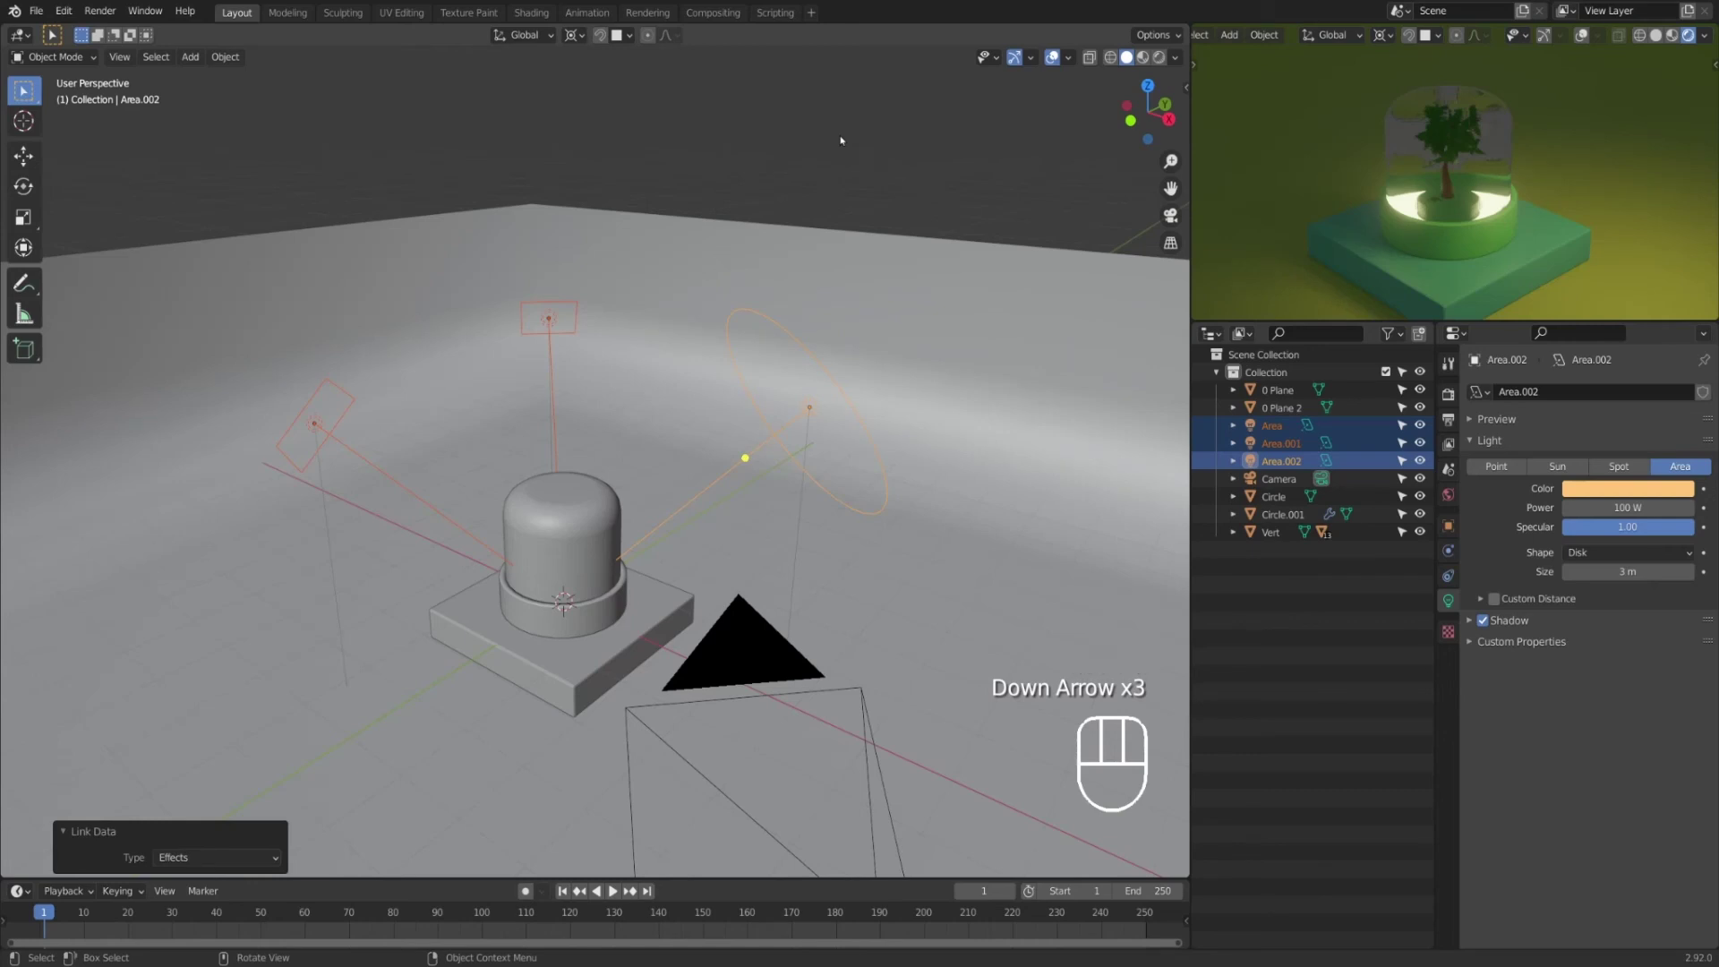
key("ctrl+z")
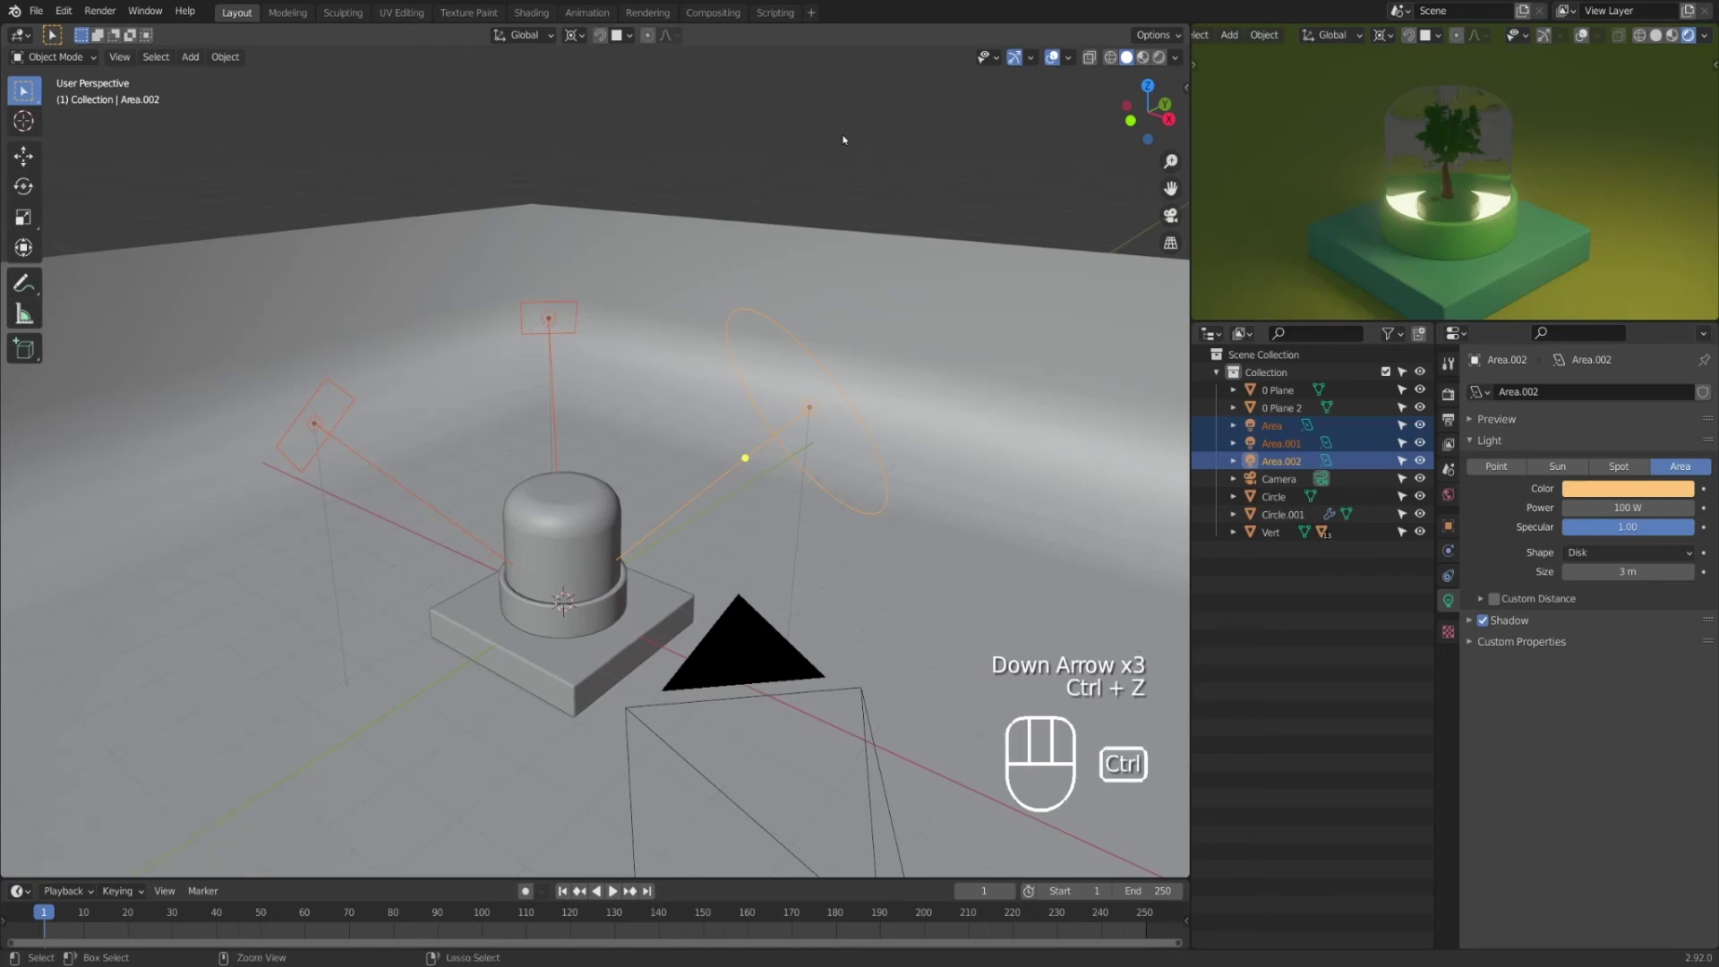
Step: Try the collection link types from the active disk light to the other area lights, undoing each attempt
key("ctrl+l")
key("Down")
key("Down")
key("Return")
key("ctrl+z")
key("ctrl+l")
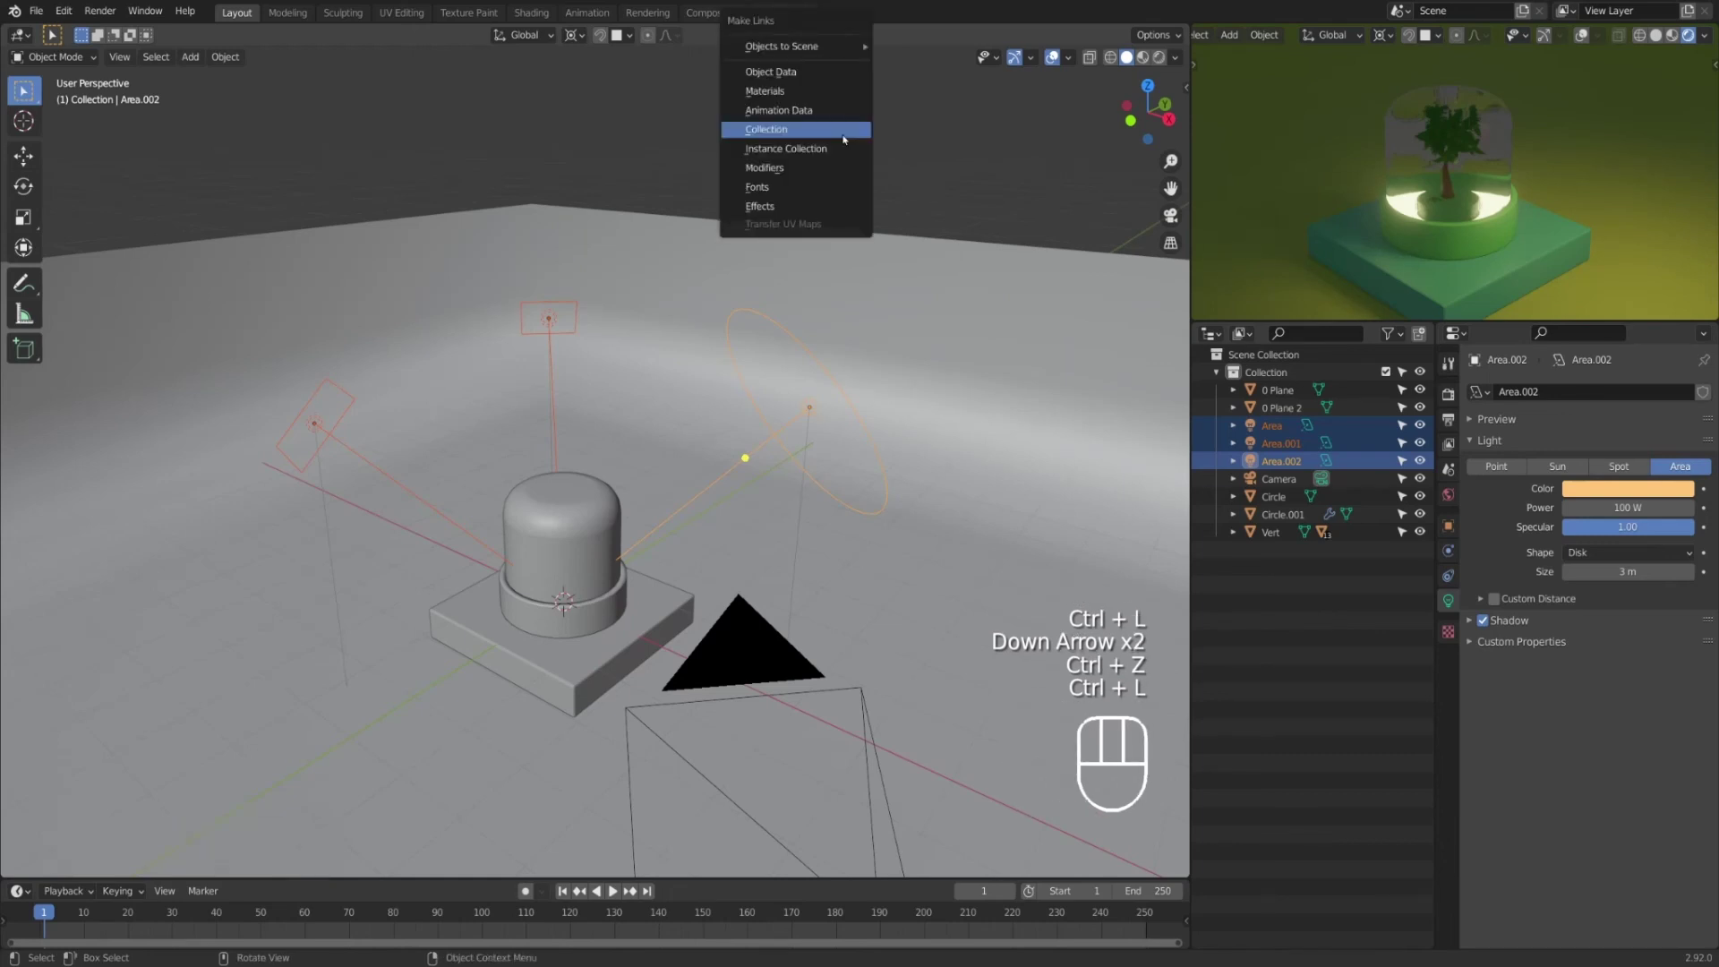
key("Down")
key("Return")
key("ctrl+z")
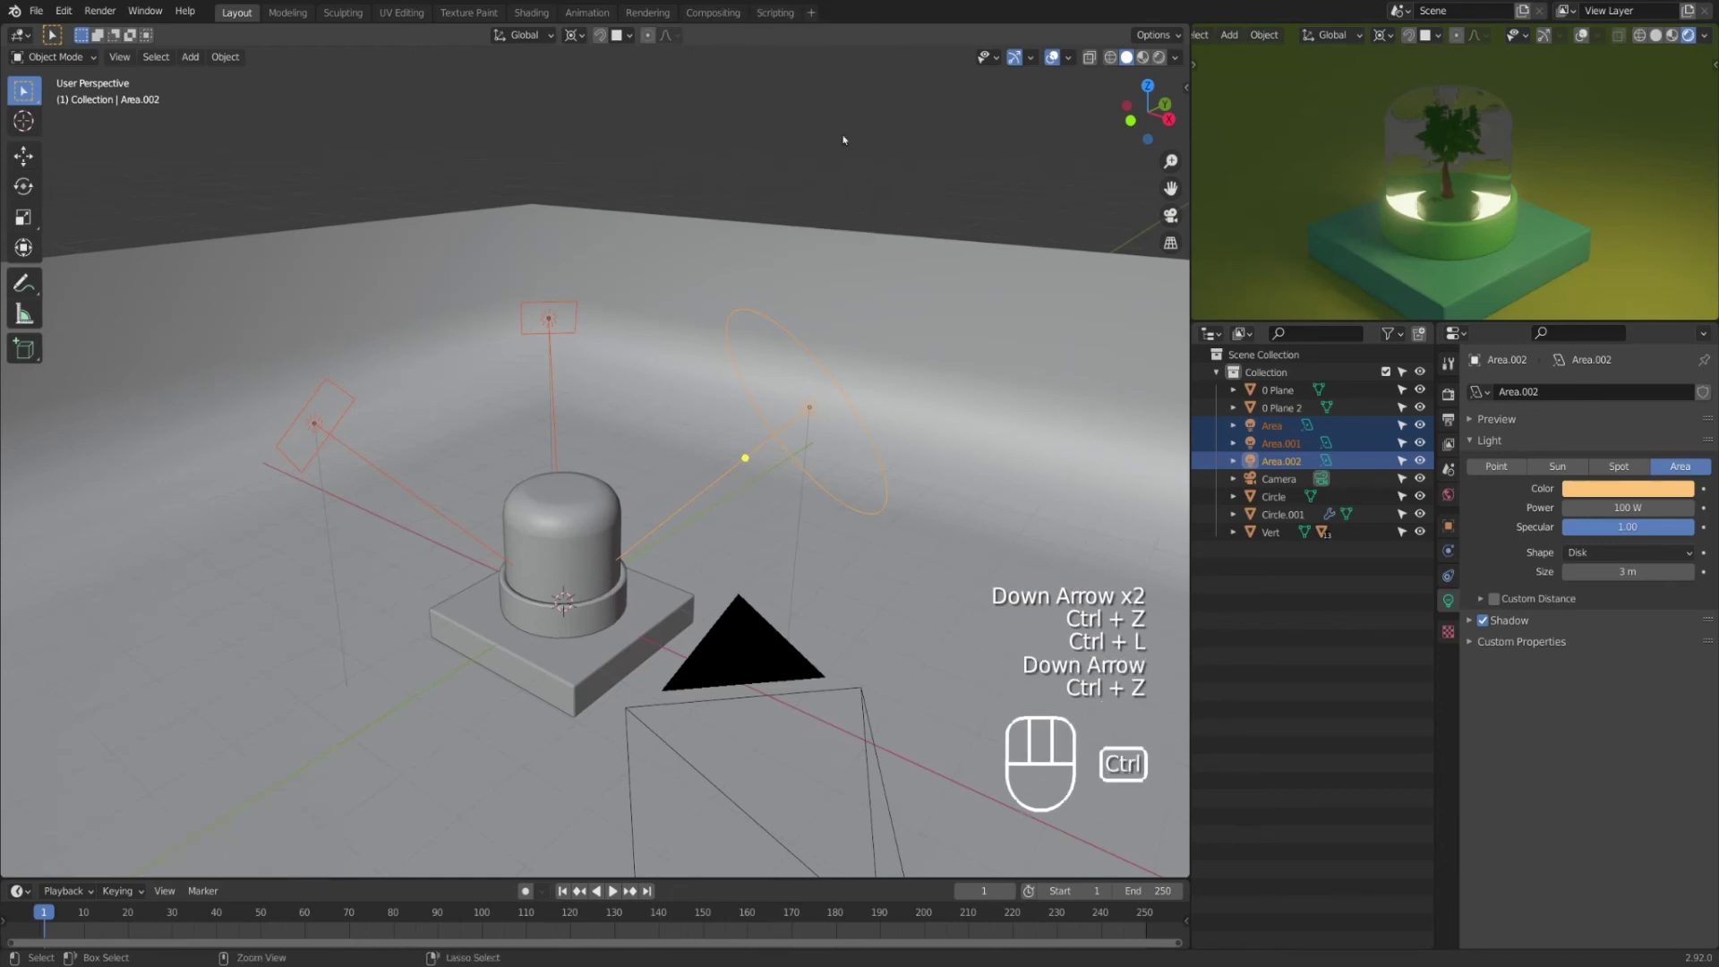
Step: Link the object data of the active disk light to the other two area lights and deselect them
key("ctrl+l")
key("Up")
key("Up")
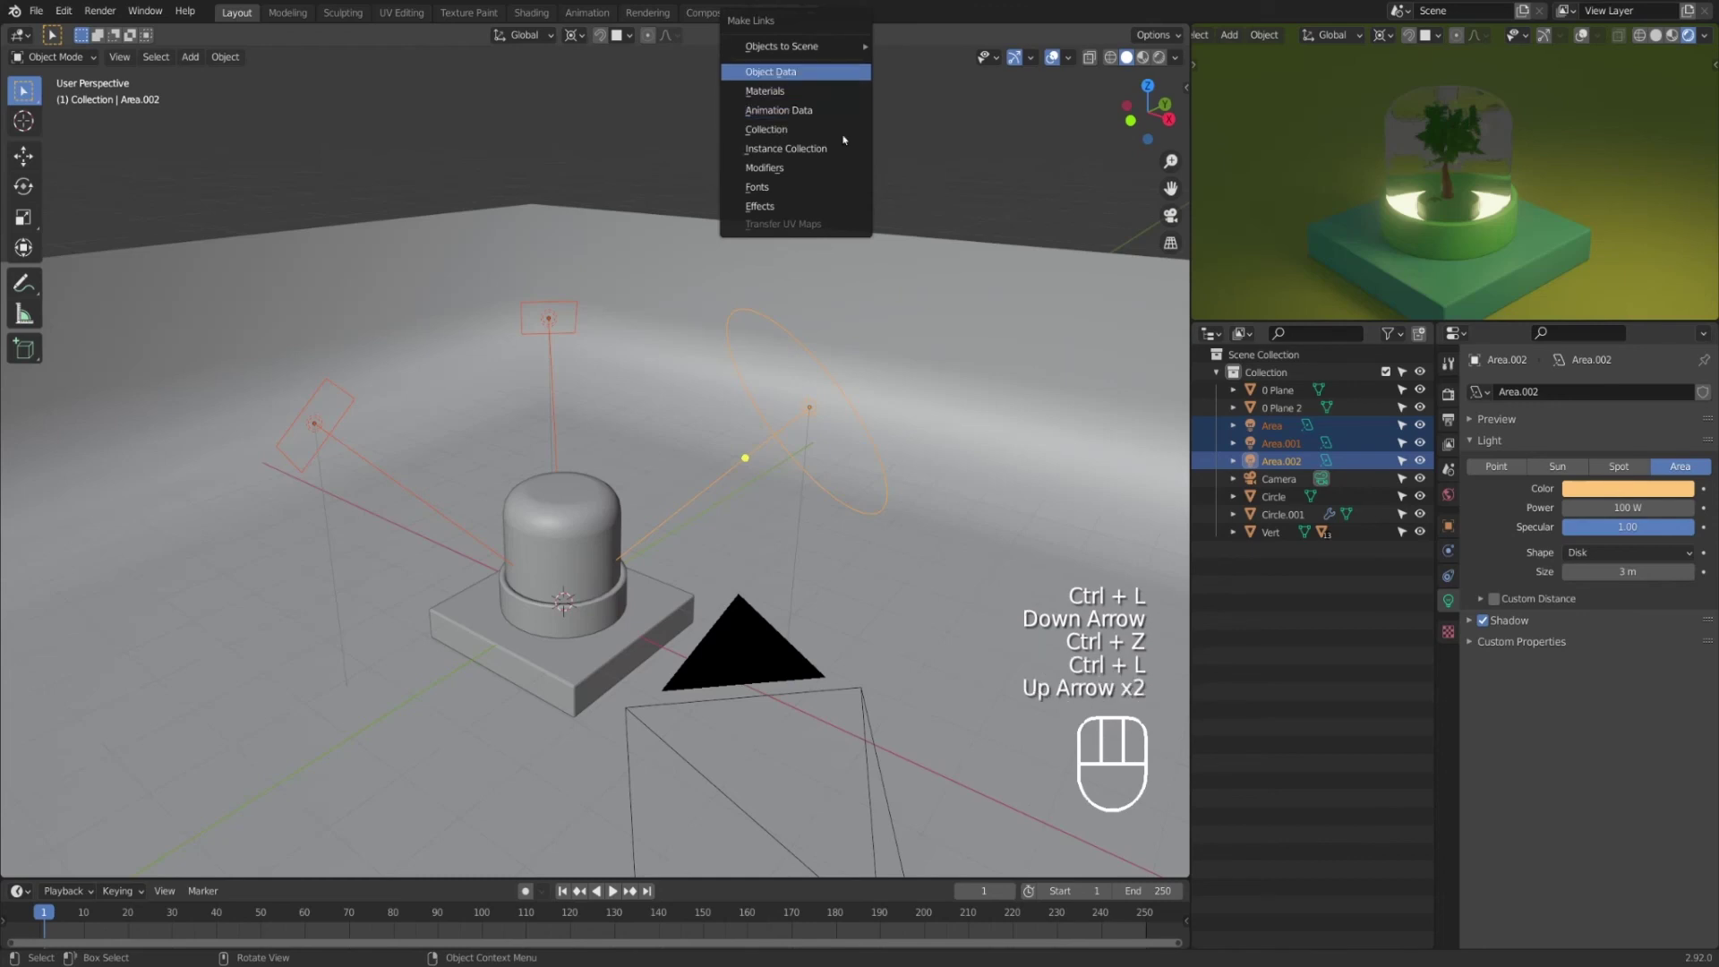
key("Return")
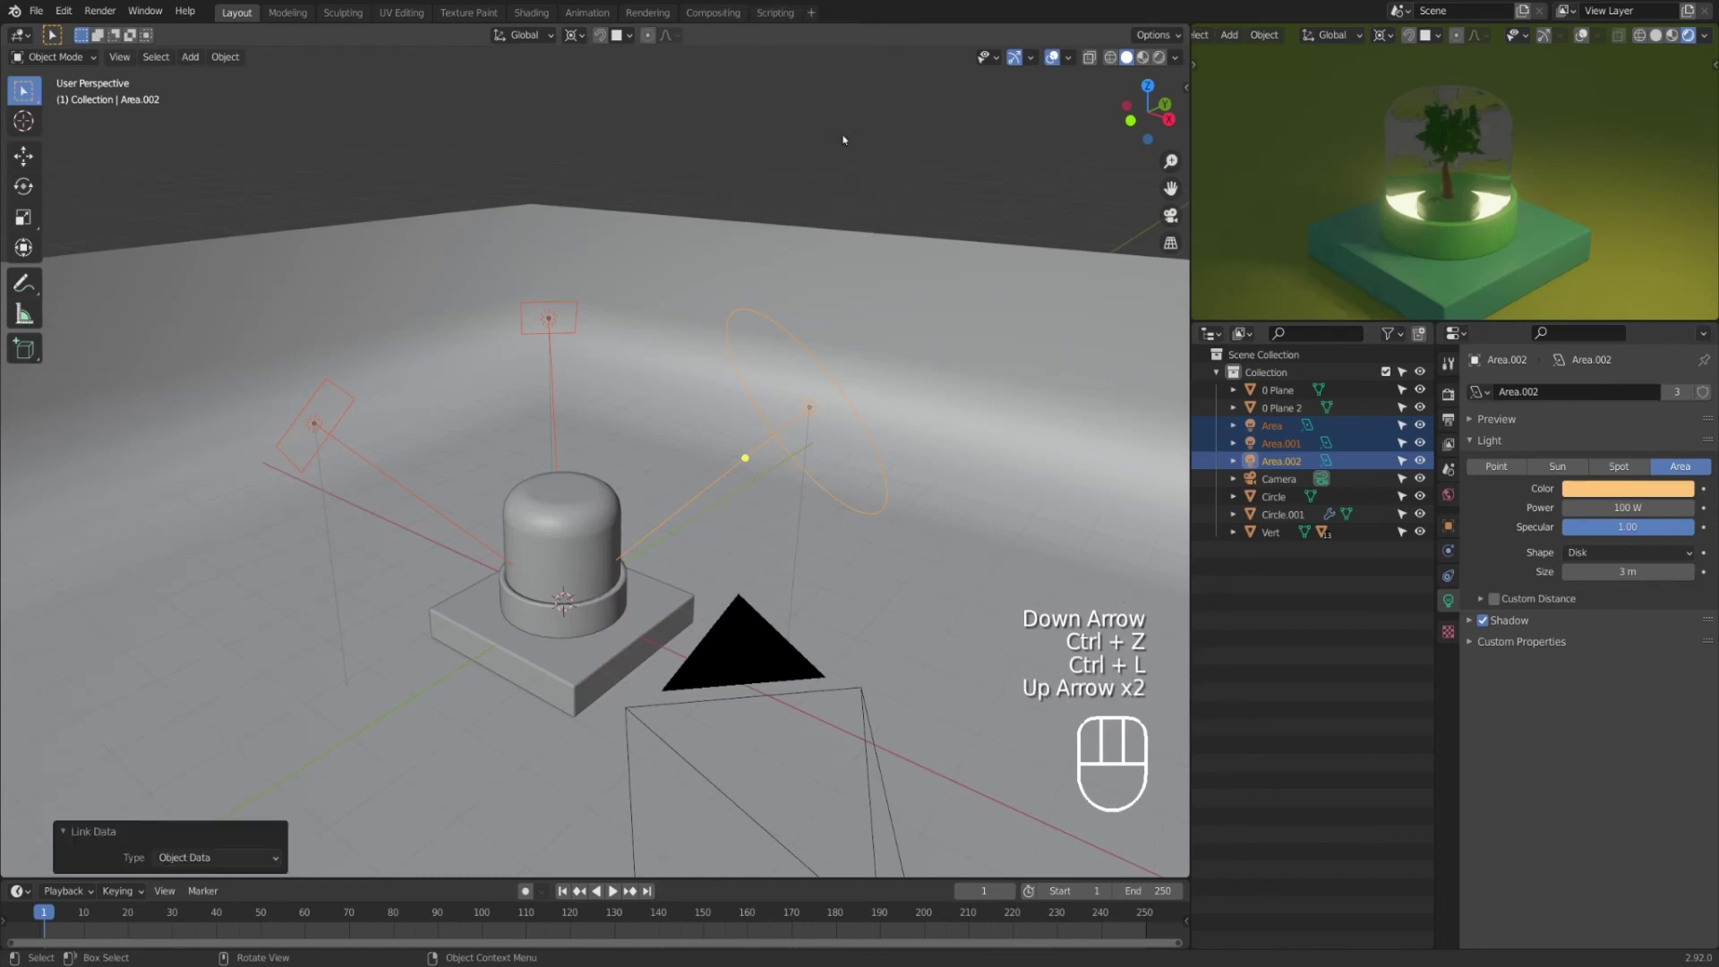
left_click(790, 129)
Step: Check the shared light settings by selecting each of the three area lights in turn
left_click(556, 315)
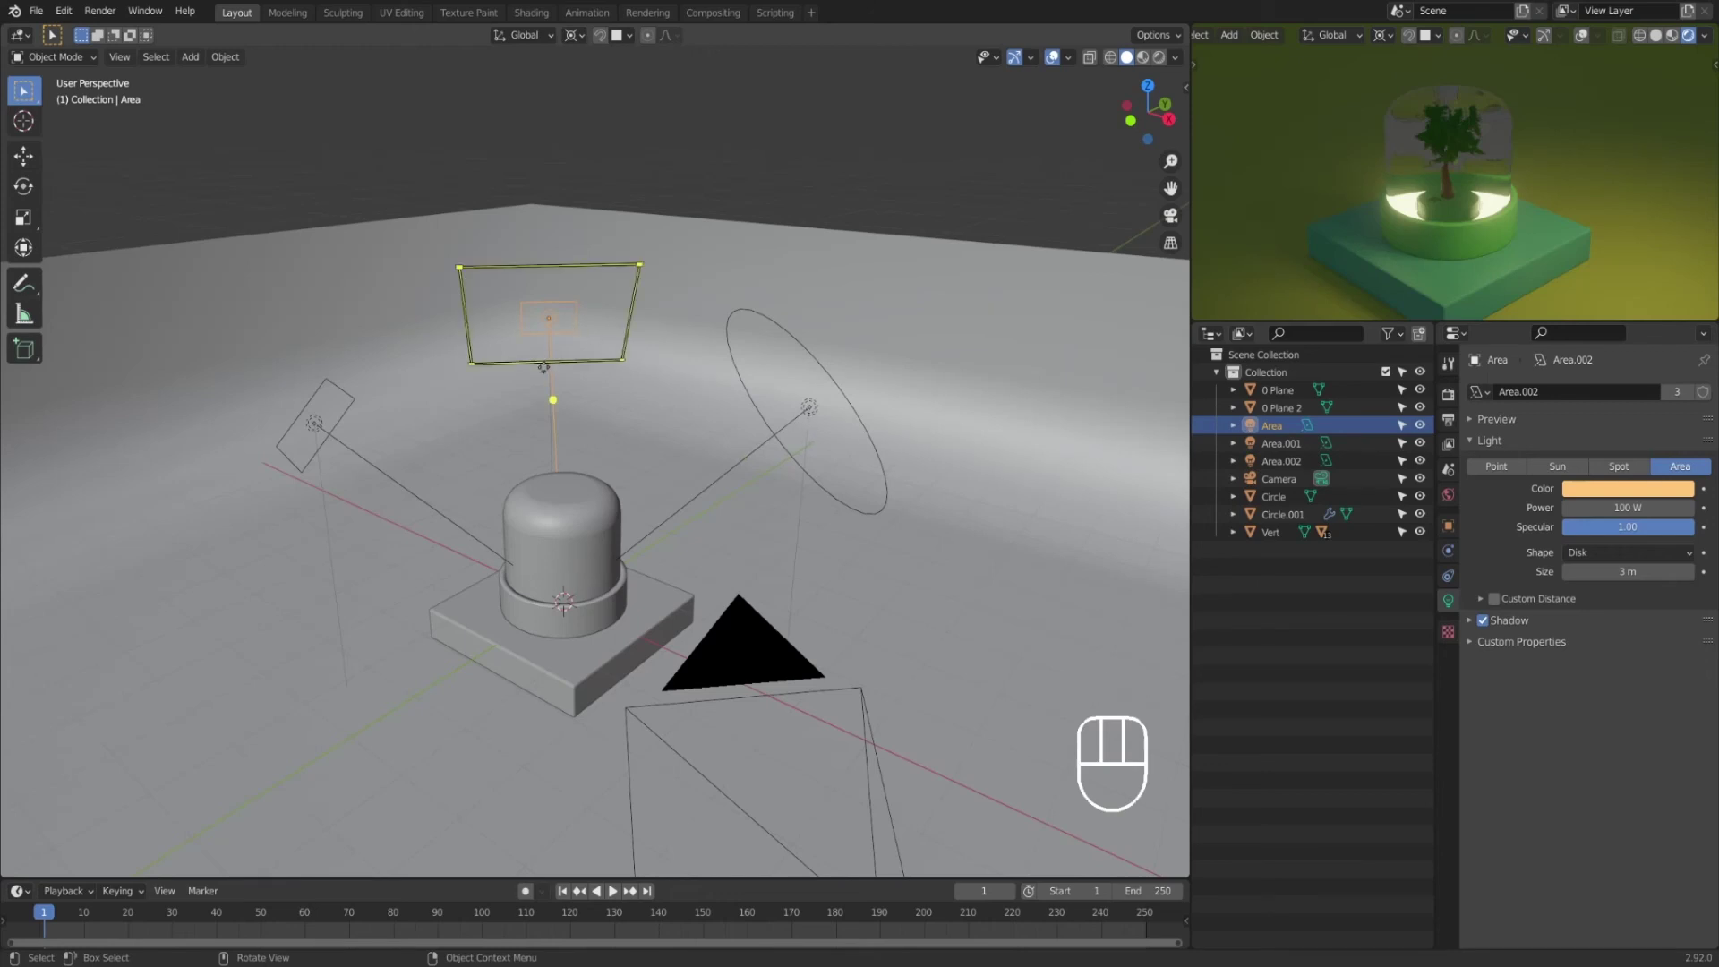
left_click(701, 284)
middle_click_drag(701, 284, 590, 317)
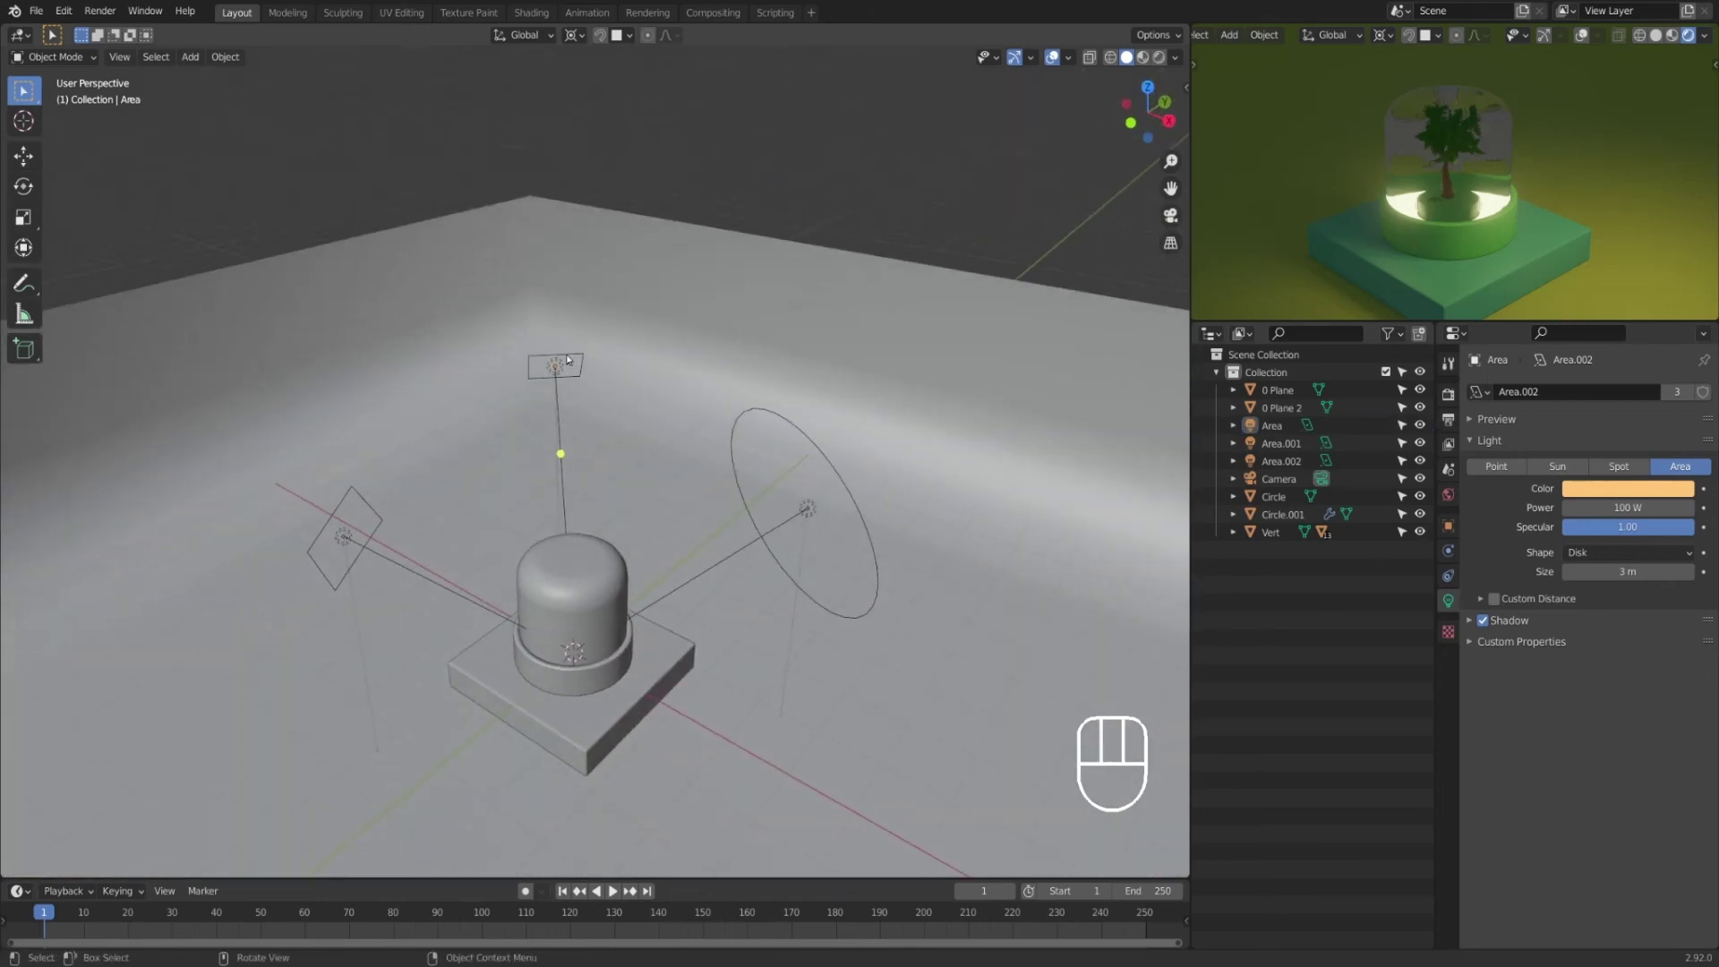
left_click(807, 512)
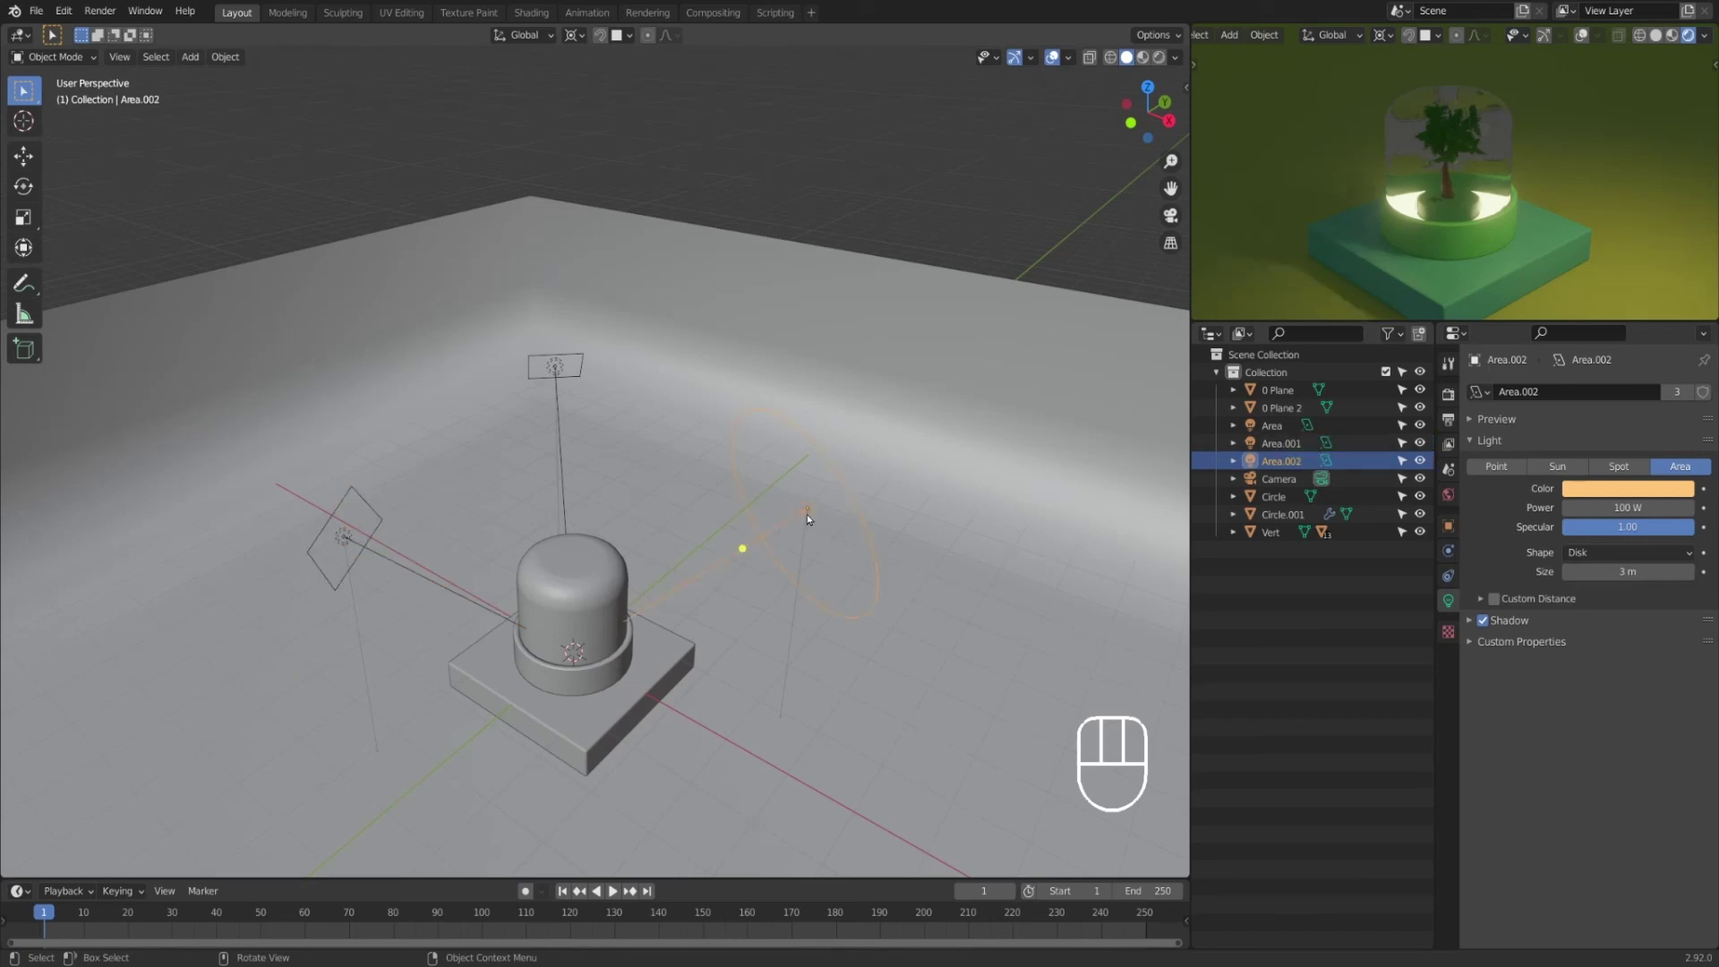
left_click(553, 368)
left_click(347, 540)
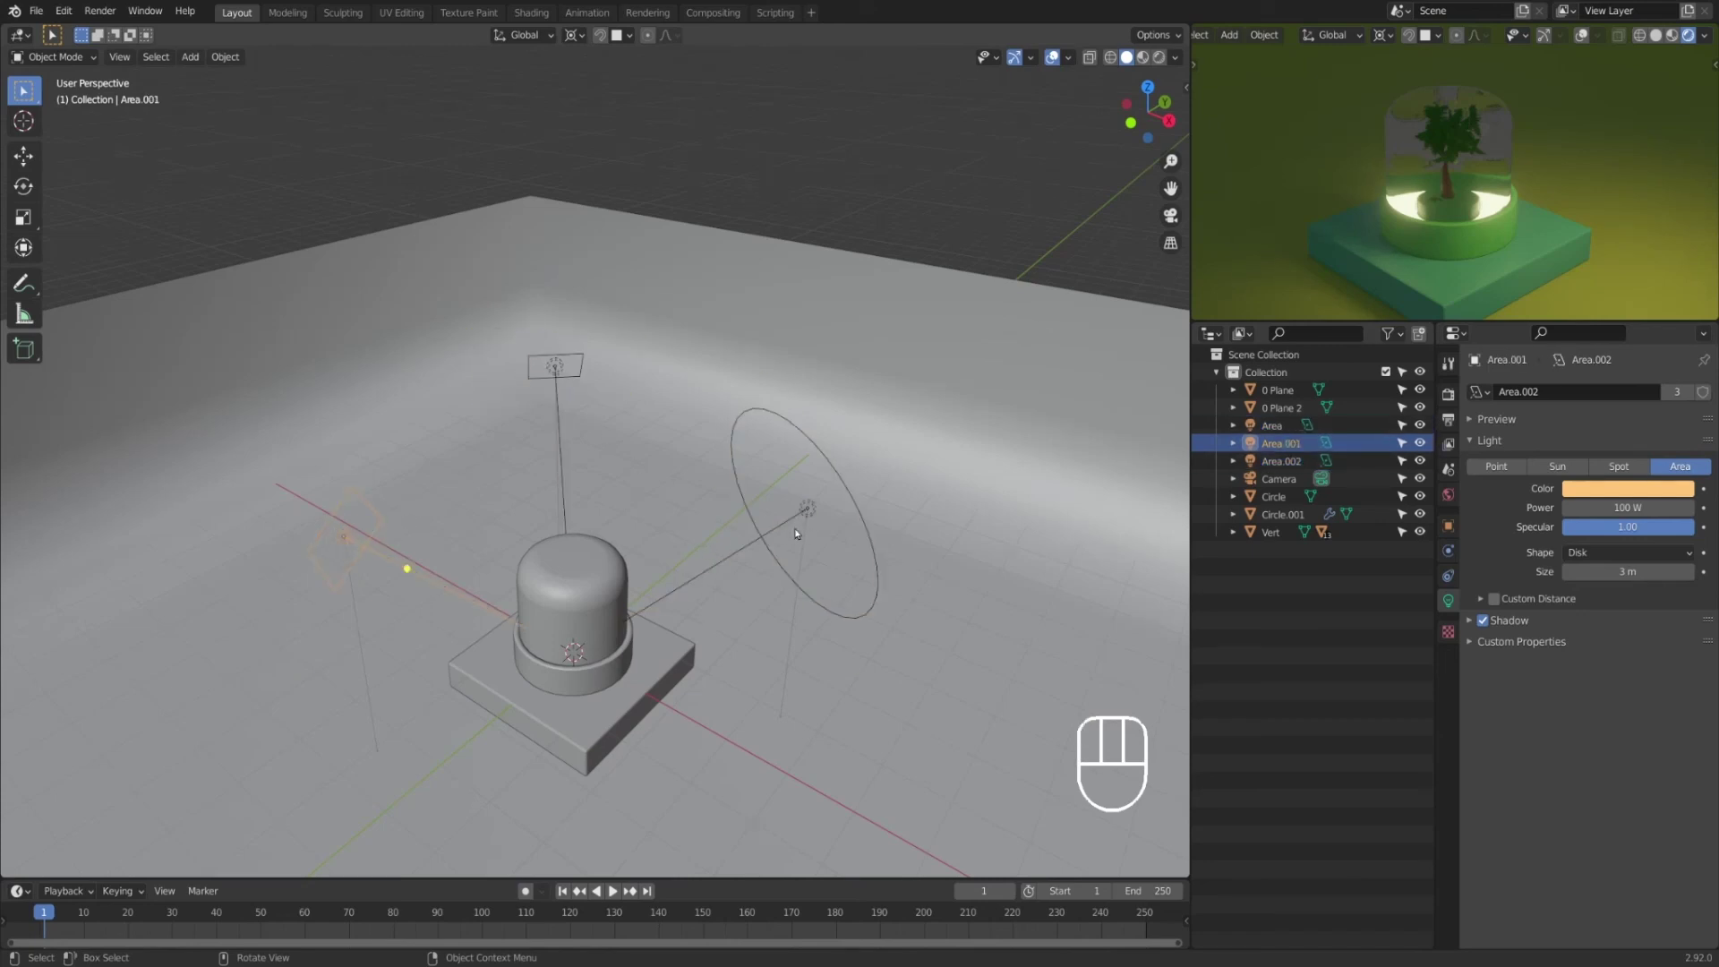
left_click(806, 508)
left_click(580, 370)
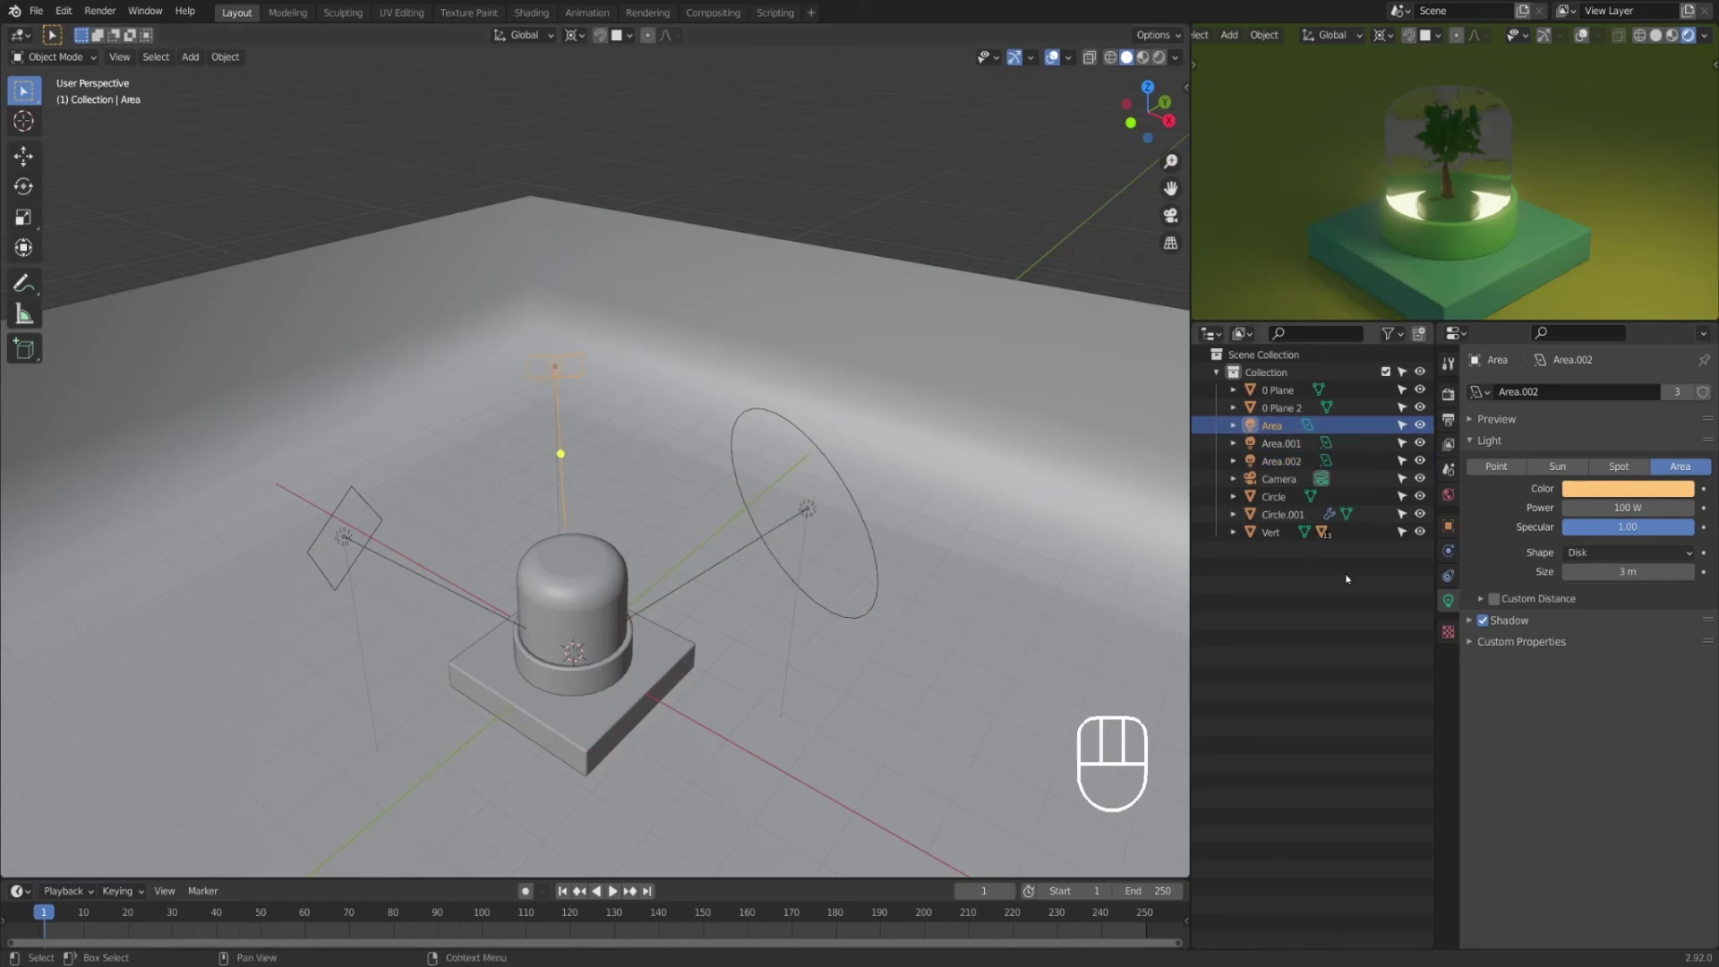
Step: Switch the shared area light shape to Square and back to Disk so all three lights refresh, then deselect
left_click(1603, 552)
left_click(1602, 559)
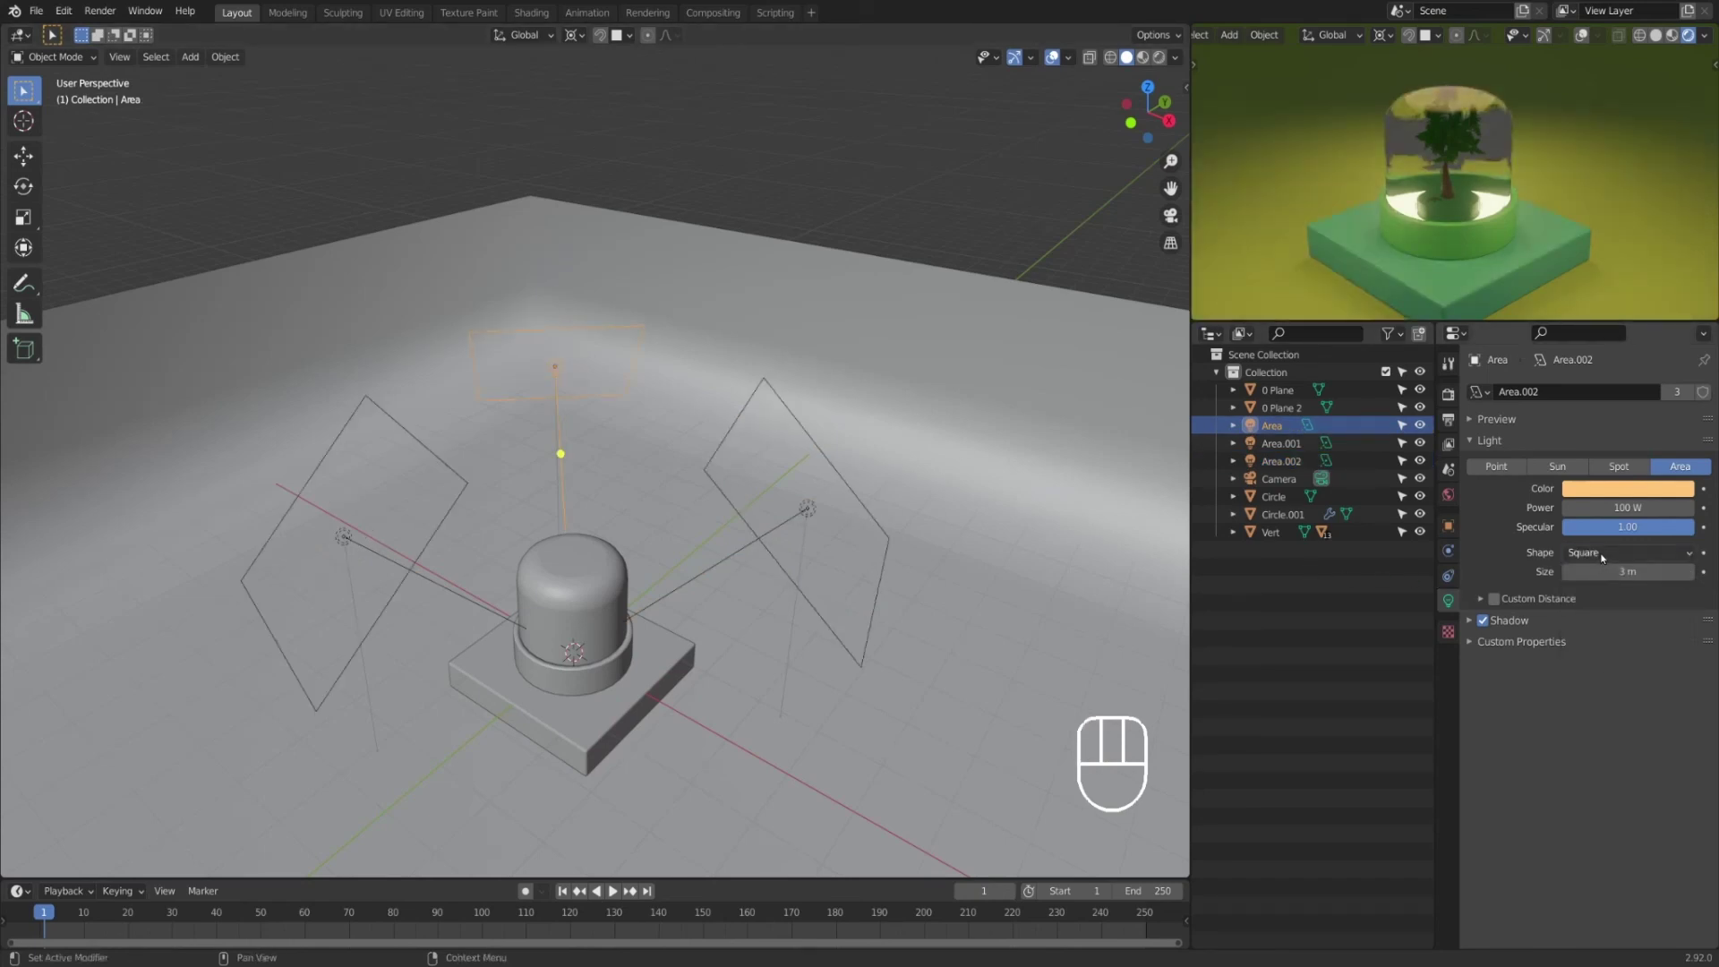
left_click(1602, 555)
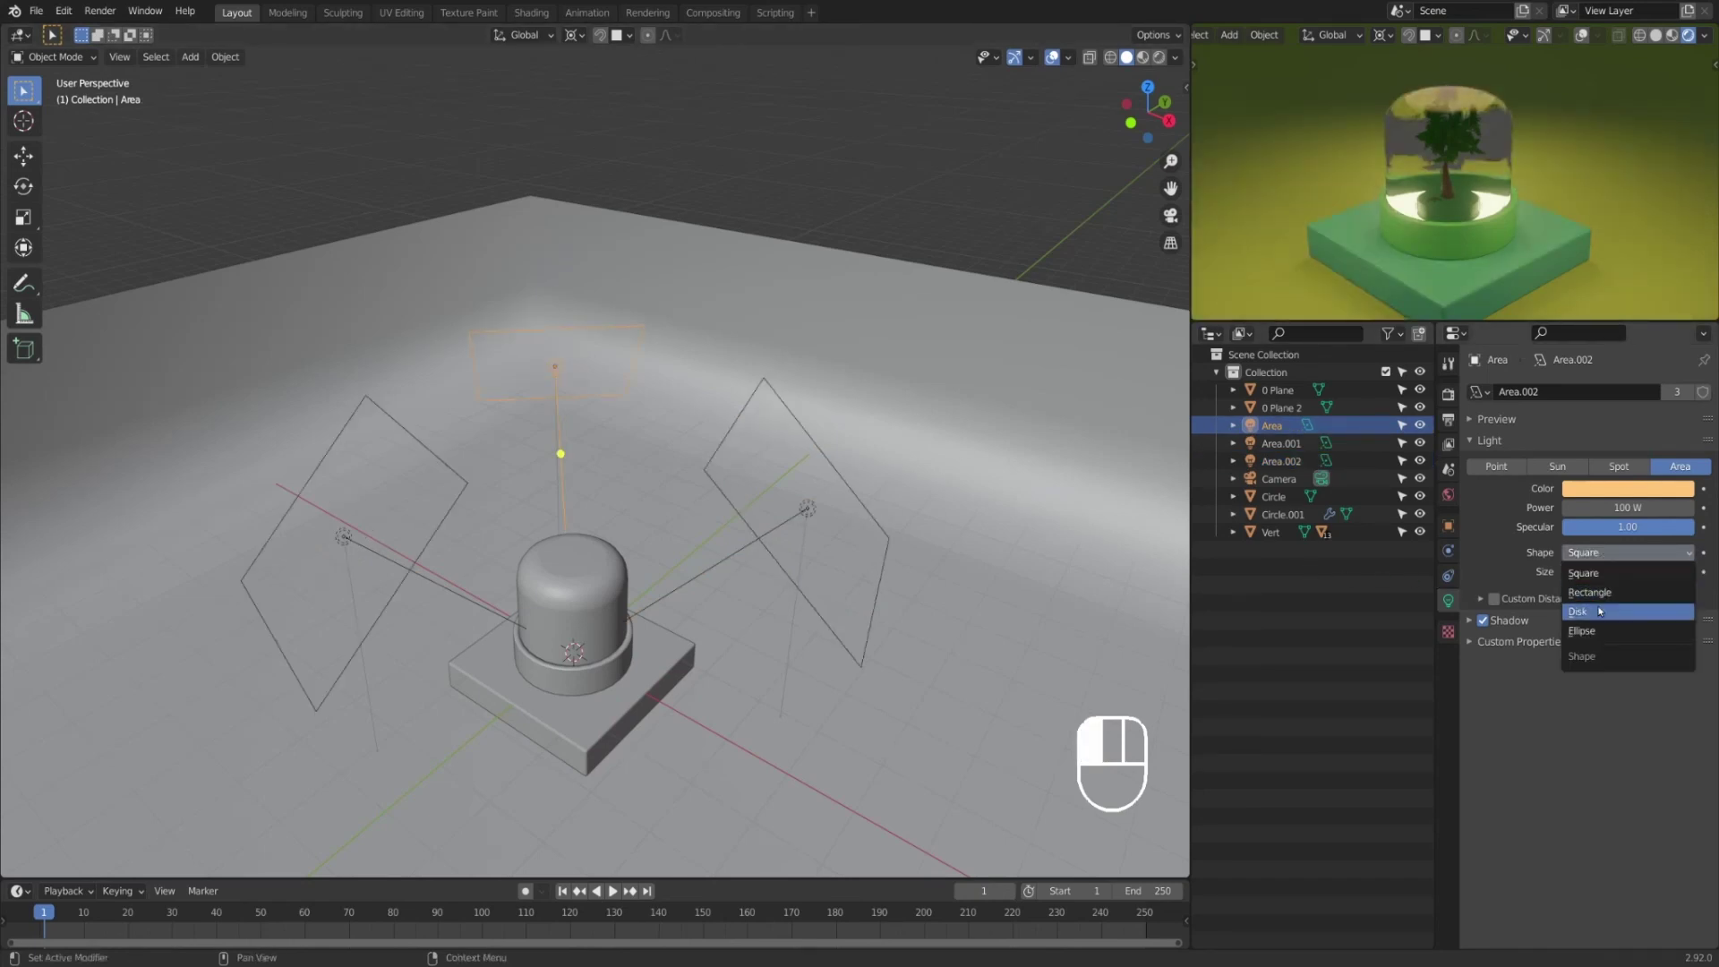
left_click(1600, 611)
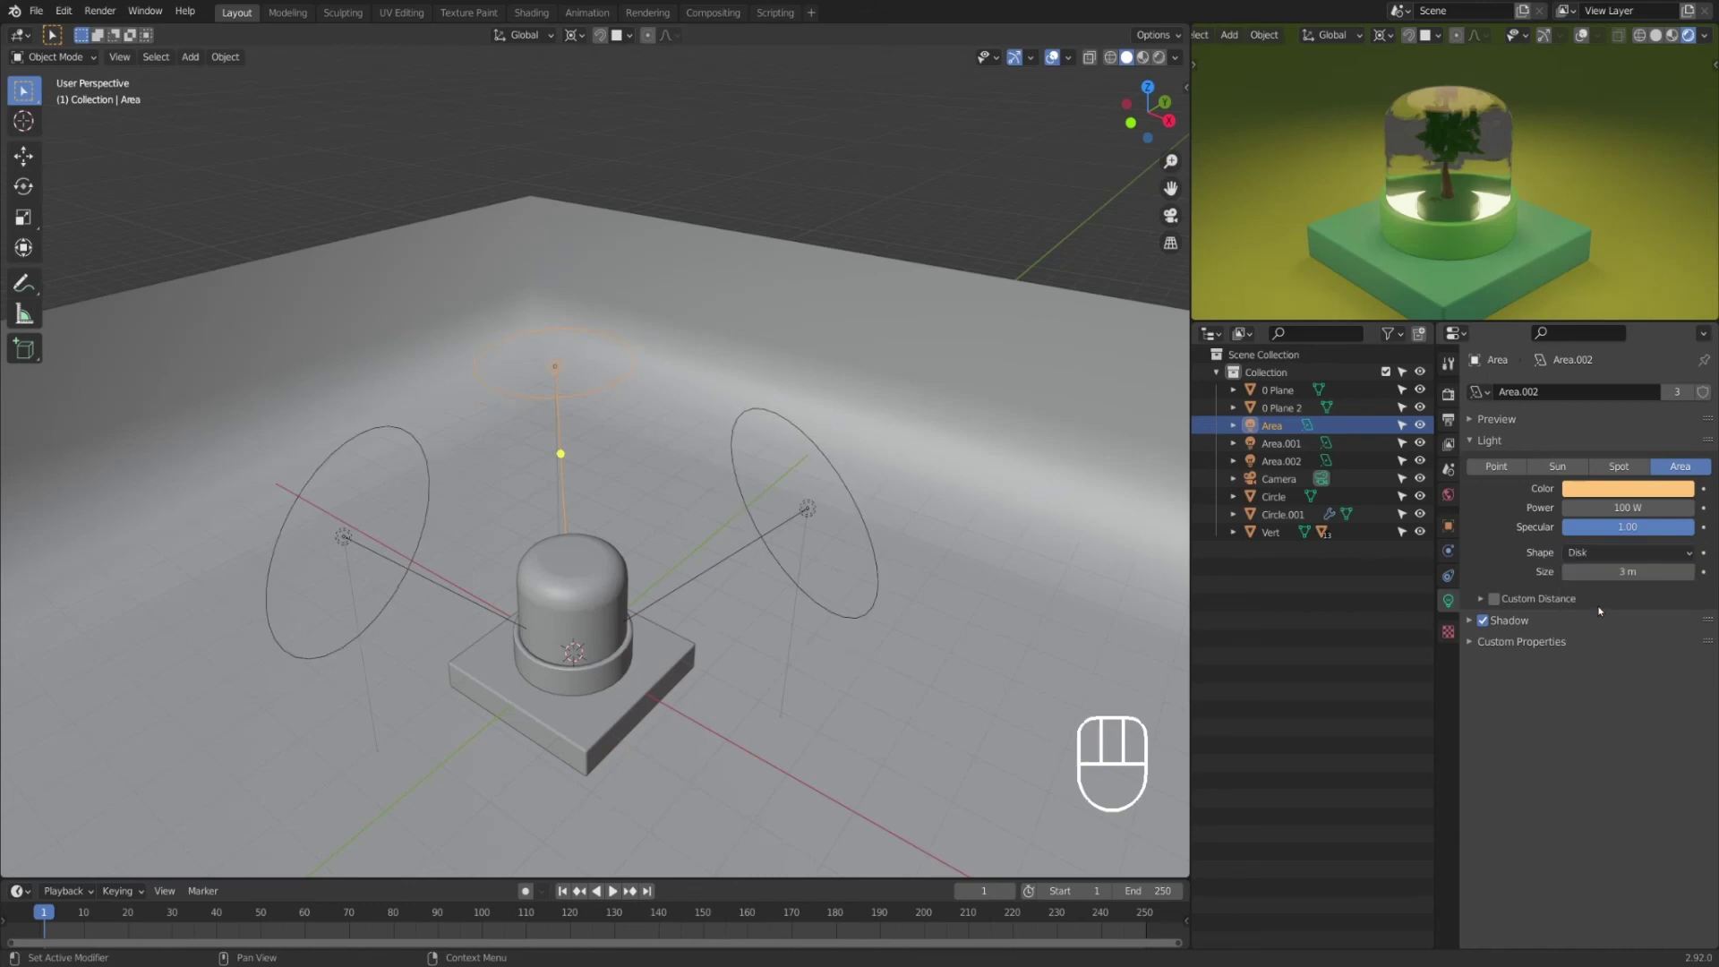
left_click(750, 154)
middle_click_drag(749, 154, 754, 234)
scroll(775, 322, "up", 3)
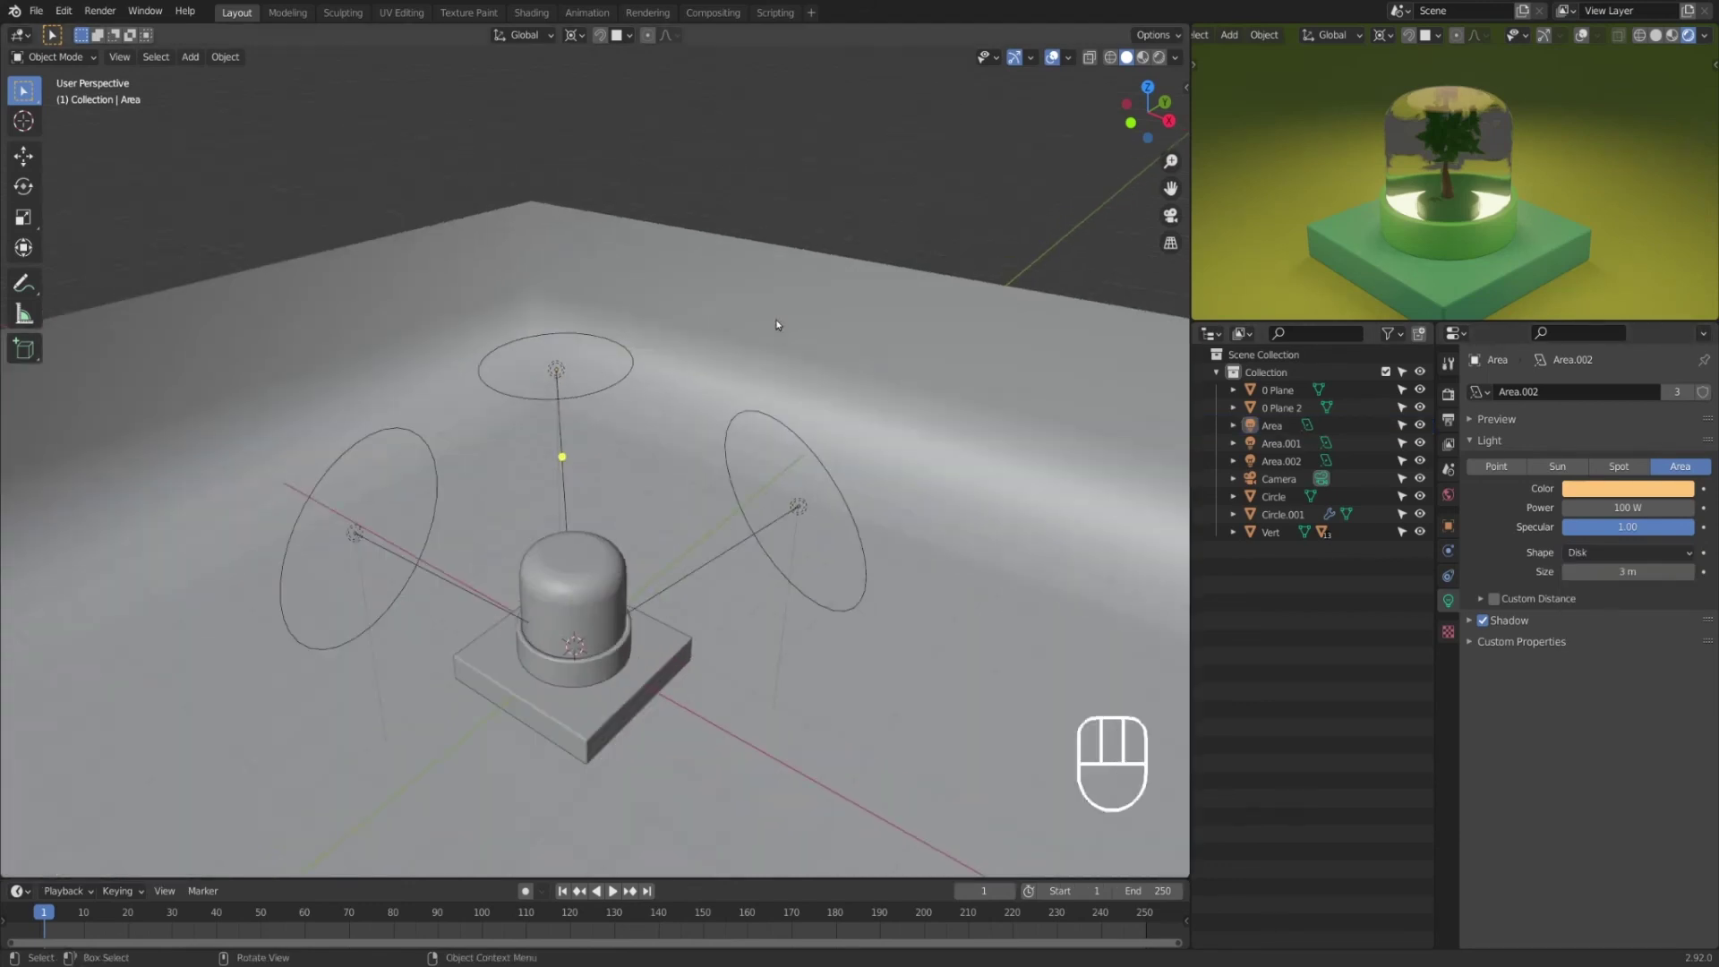
Step: Select Area.002 and shift the shared light colour to a slightly redder peach orange
left_click(870, 209)
left_click(874, 241)
middle_click_drag(870, 254, 832, 289, "shift")
middle_click_drag(781, 317, 754, 320)
left_click(739, 432)
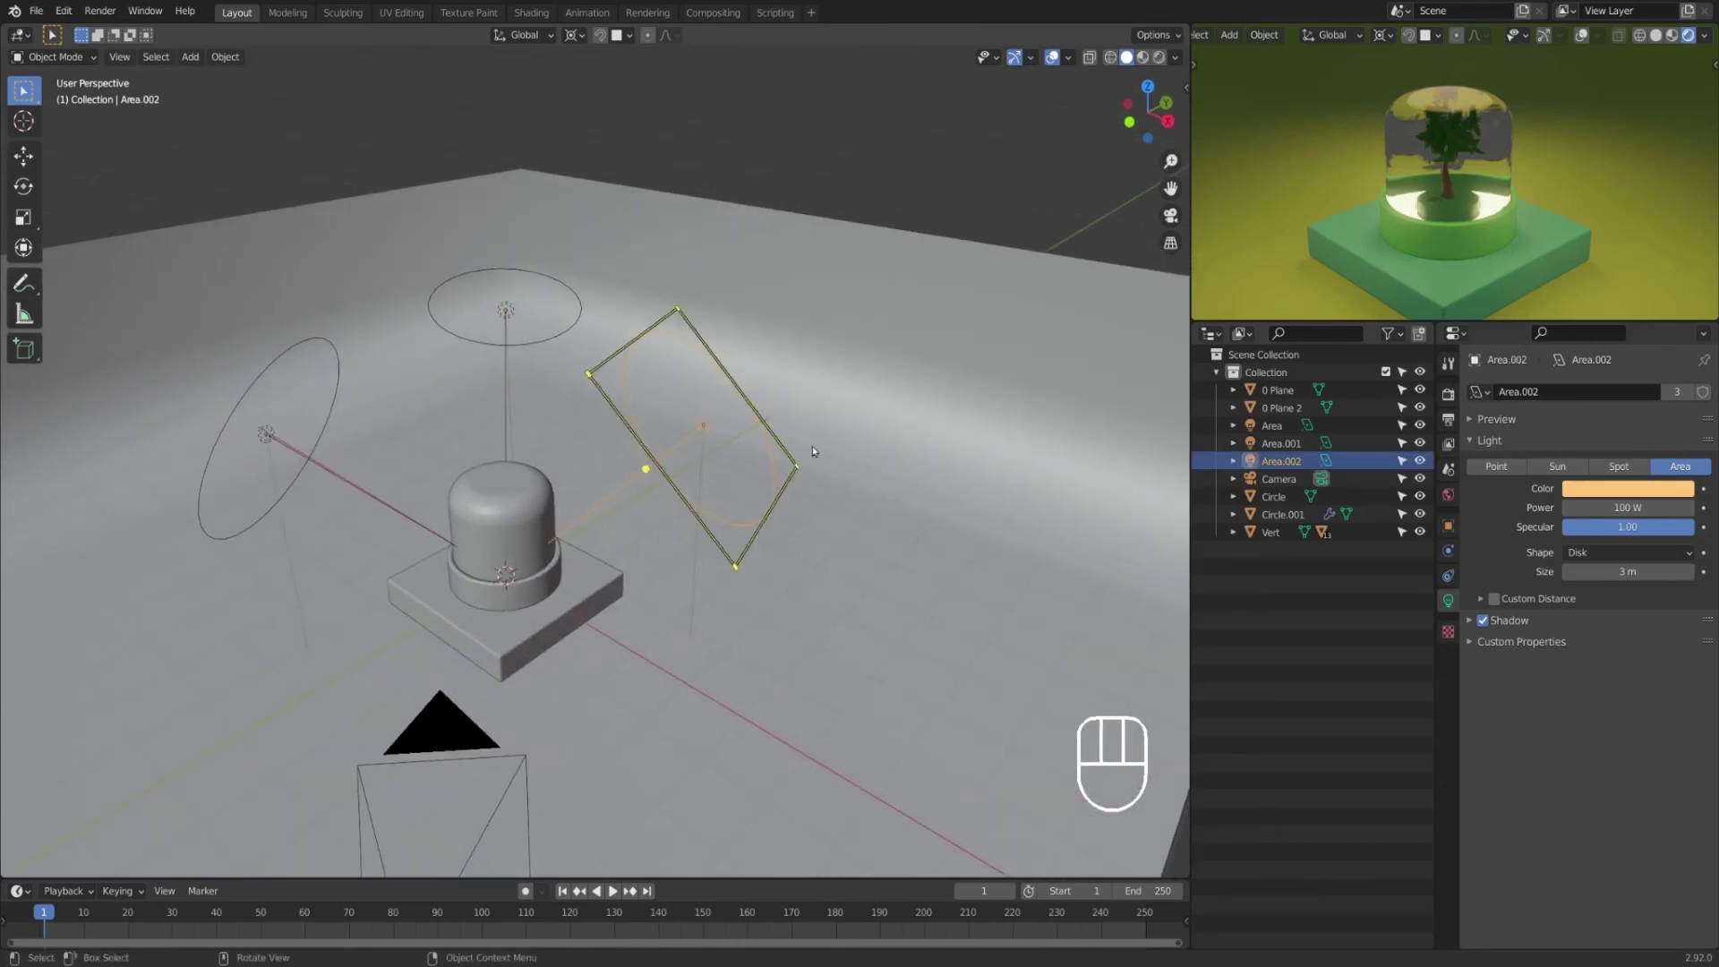
left_click(1627, 499)
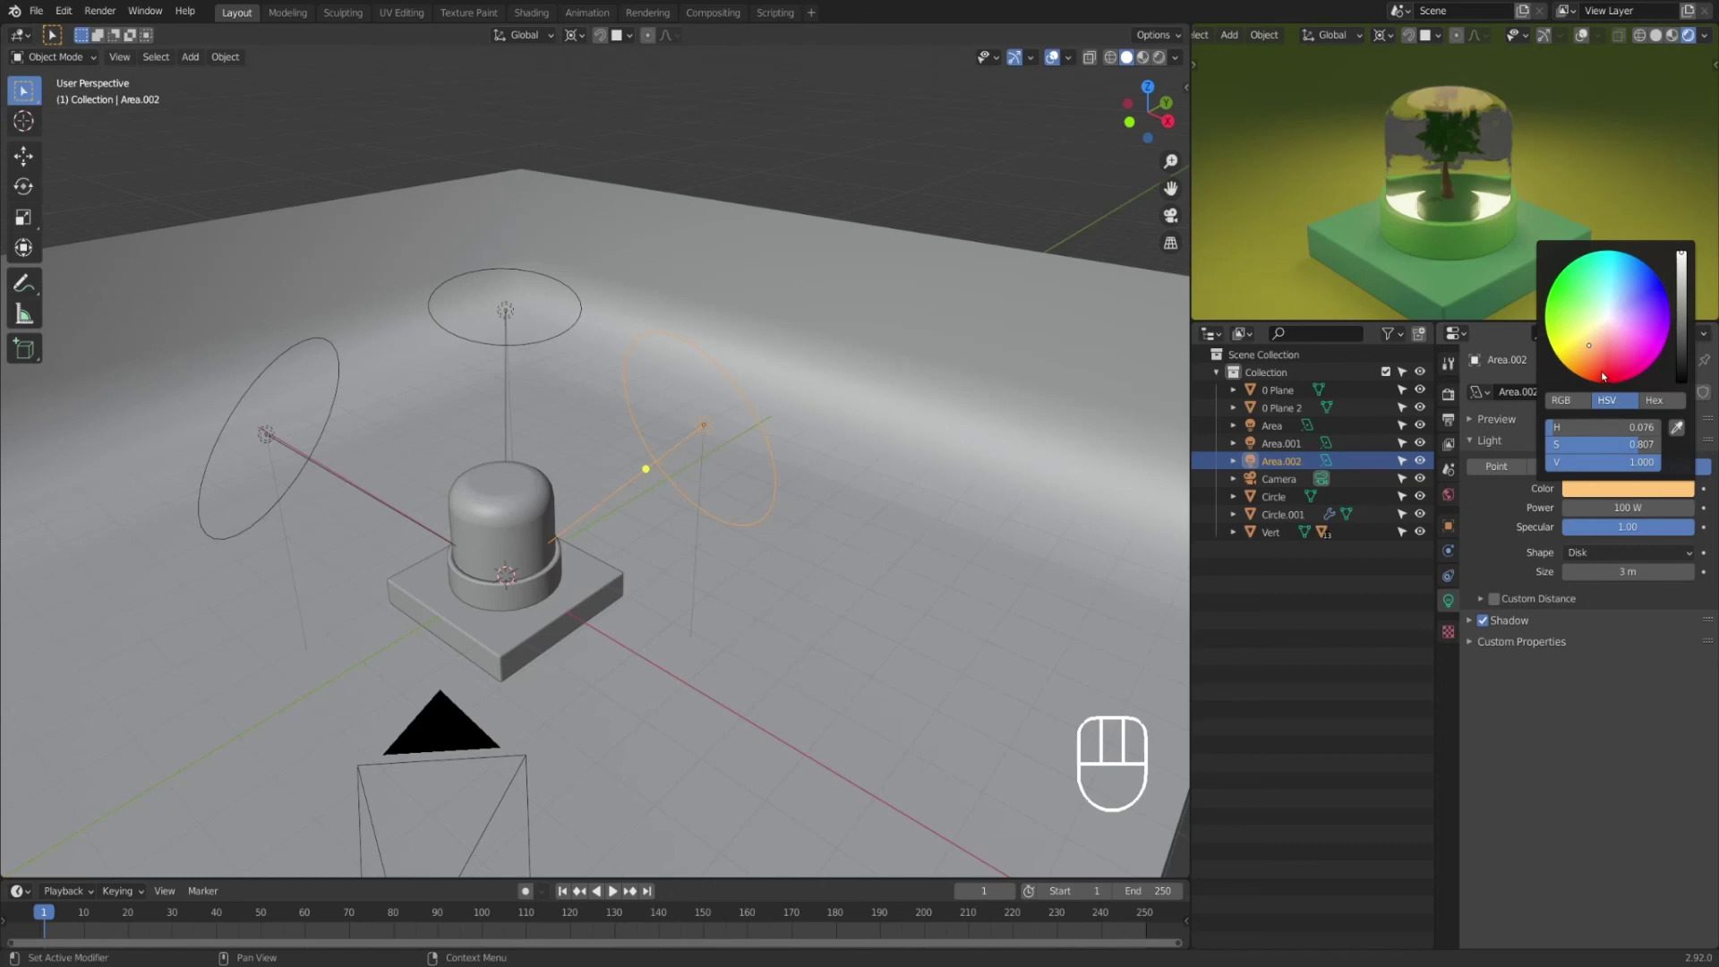
mouse_move(1596, 327)
left_mouse_down()
mouse_move(1607, 281)
mouse_move(1600, 323)
mouse_move(1626, 322)
mouse_move(1587, 331)
mouse_move(1595, 343)
left_mouse_up()
left_click(1090, 156)
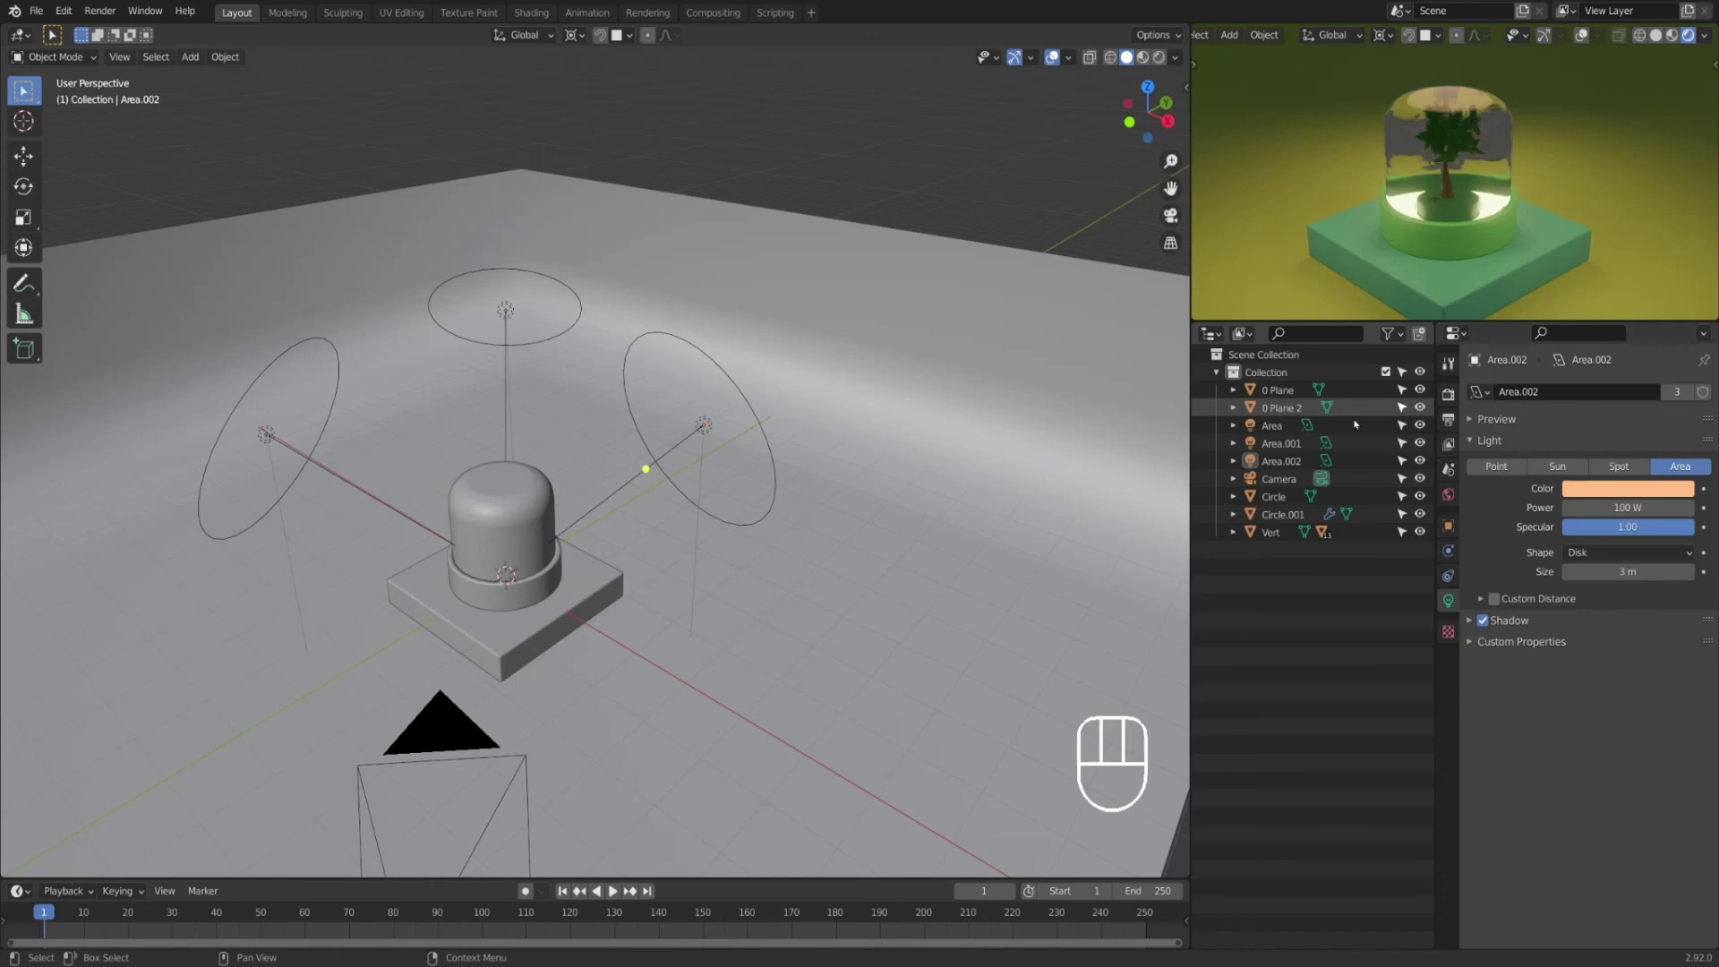
Step: Save the file and switch the render engine to Cycles
key("ctrl+s")
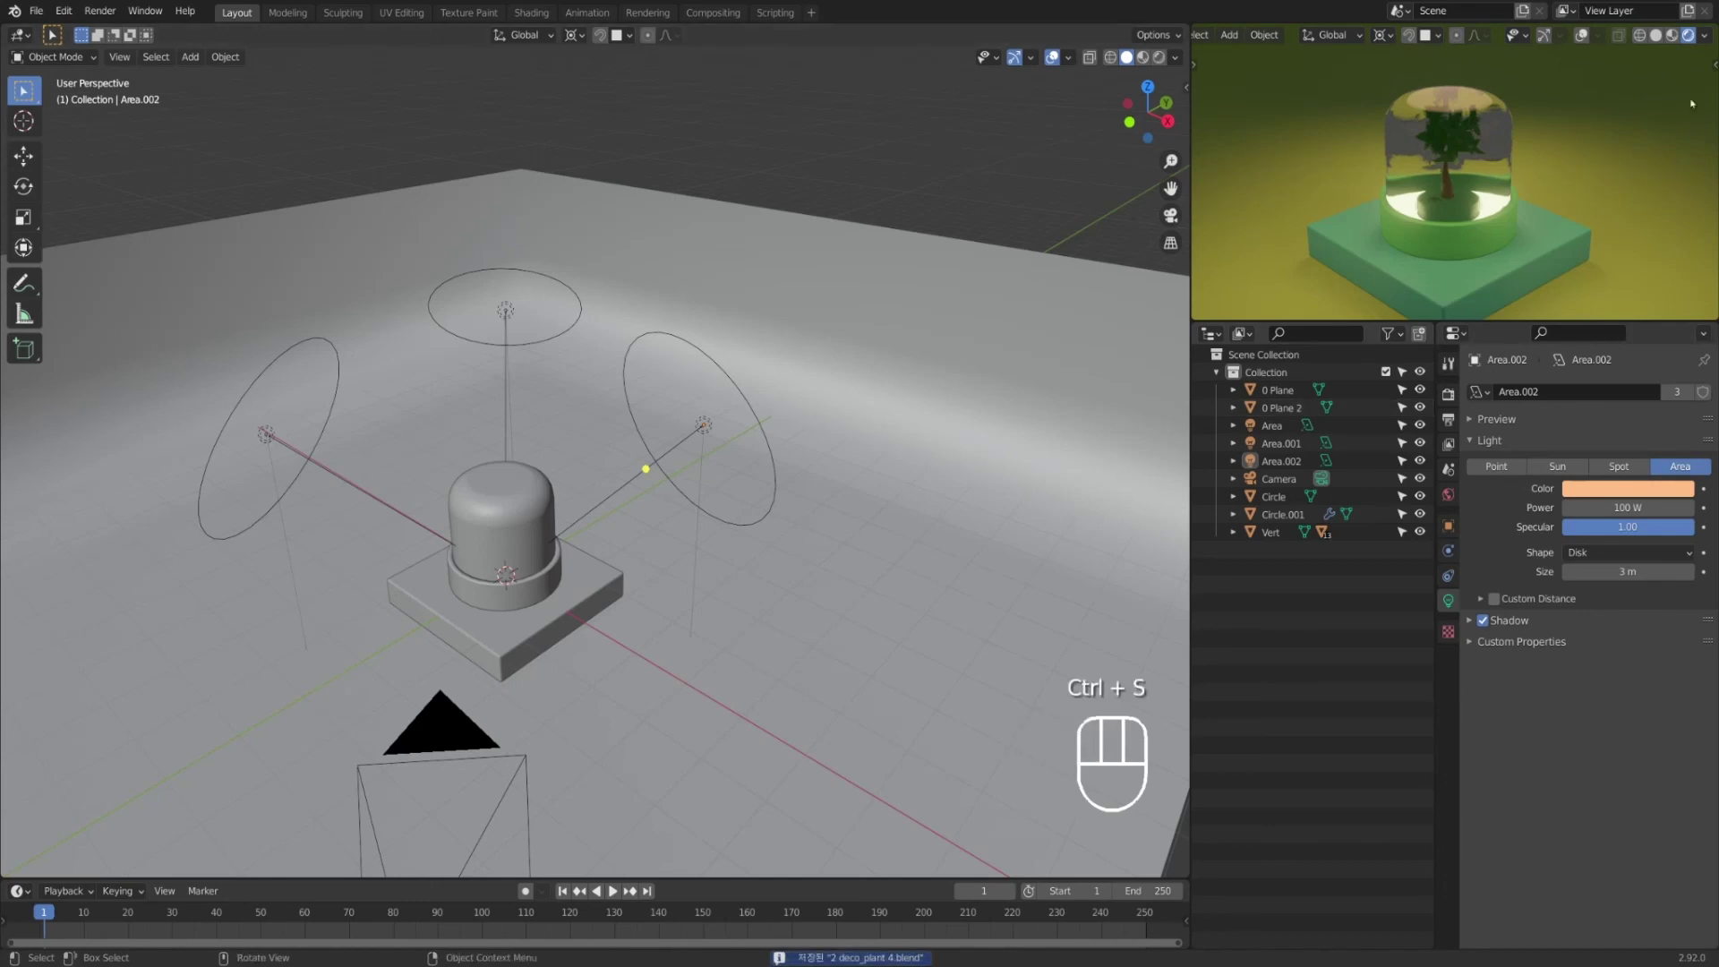
left_click(1448, 394)
left_click(1638, 391)
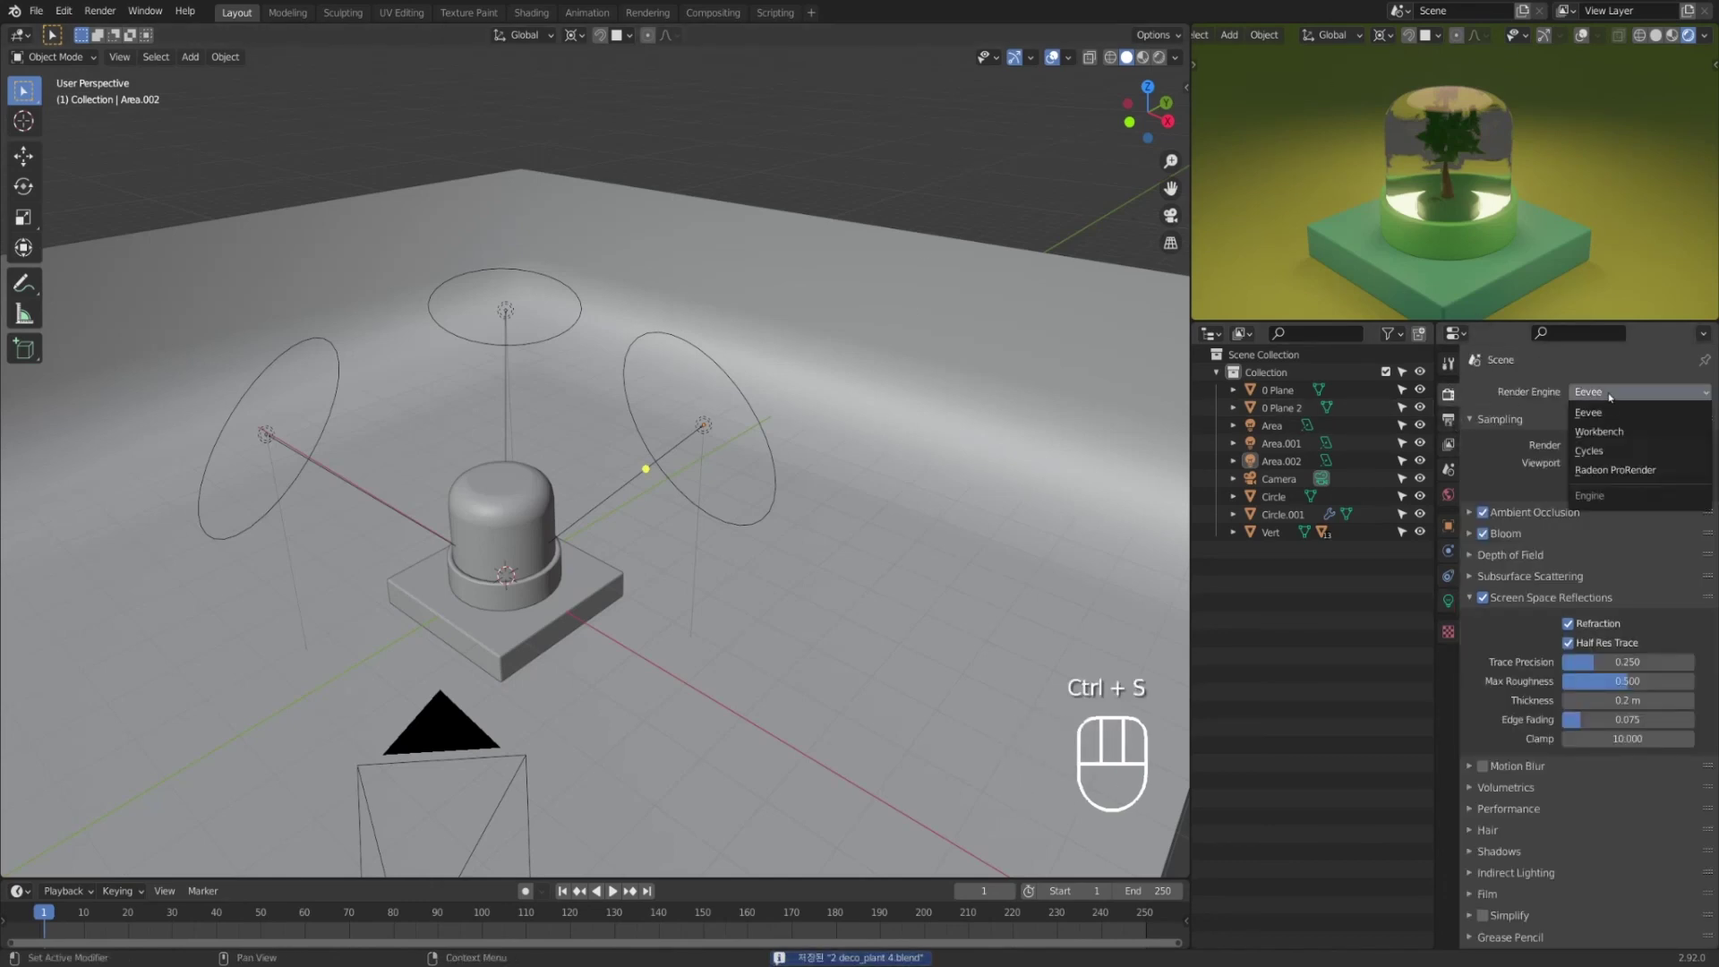
left_click(1612, 452)
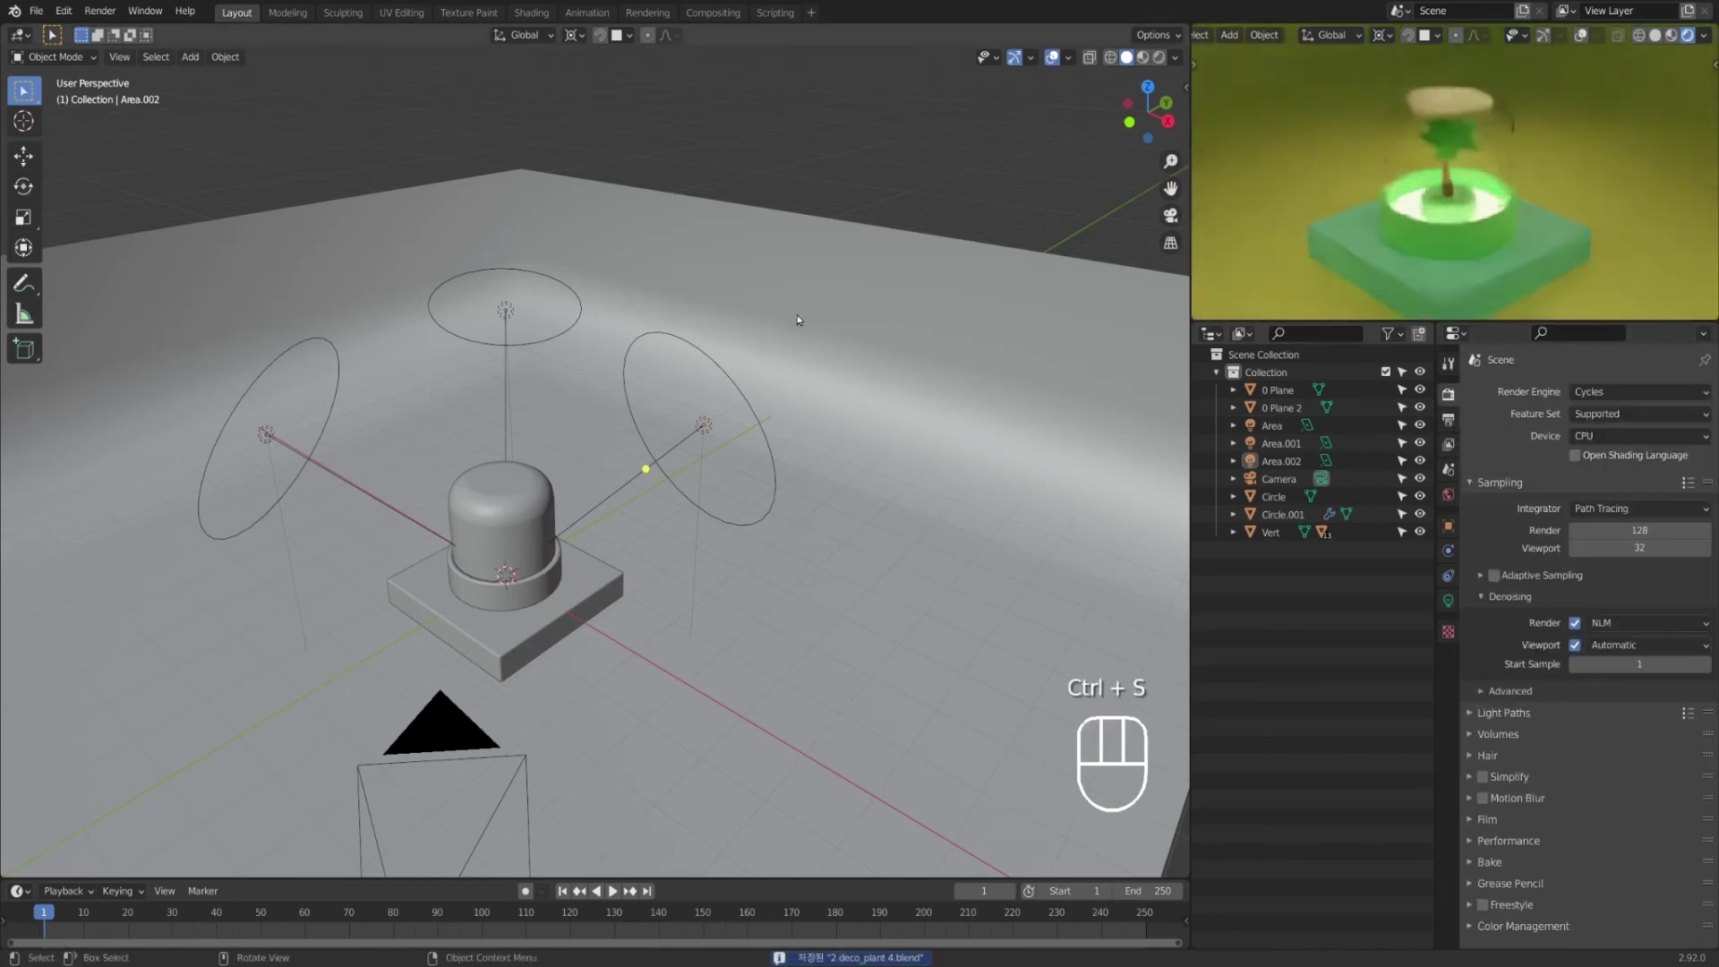
left_click(982, 150)
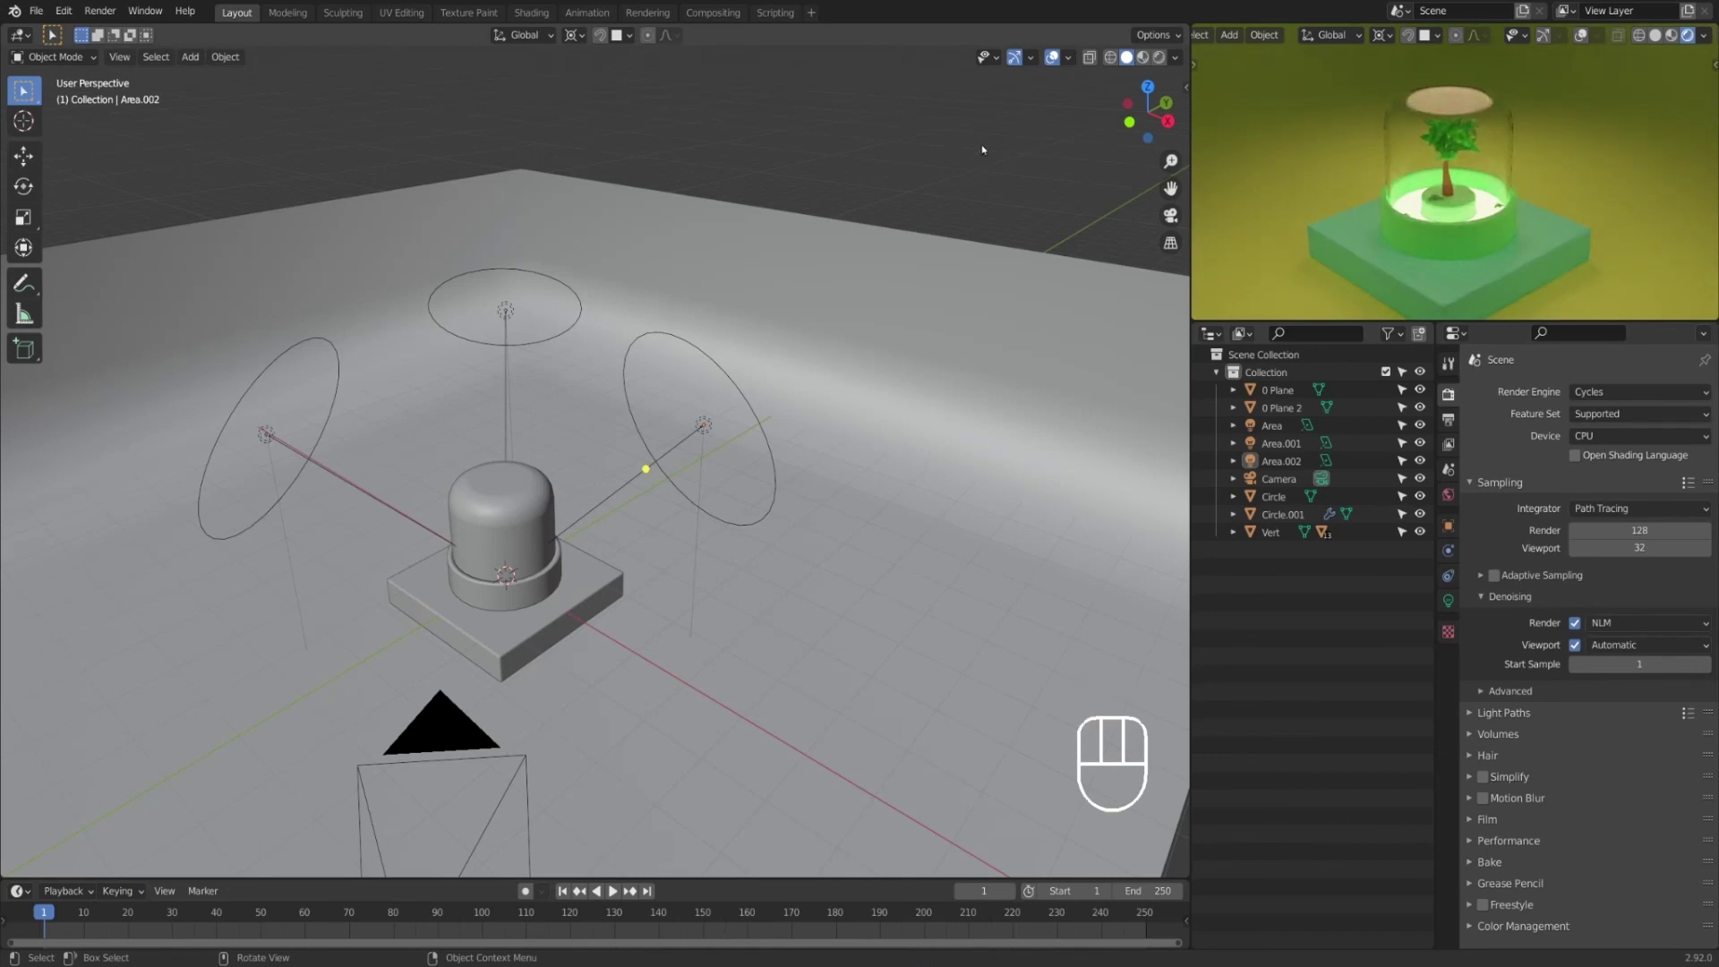
Step: Try hiding the area light Area.002 to compare the render, then undo the hiding
scroll(818, 355, "down", 4)
middle_click_drag(817, 355, 798, 491)
scroll(766, 457, "up", 3)
left_click(805, 454)
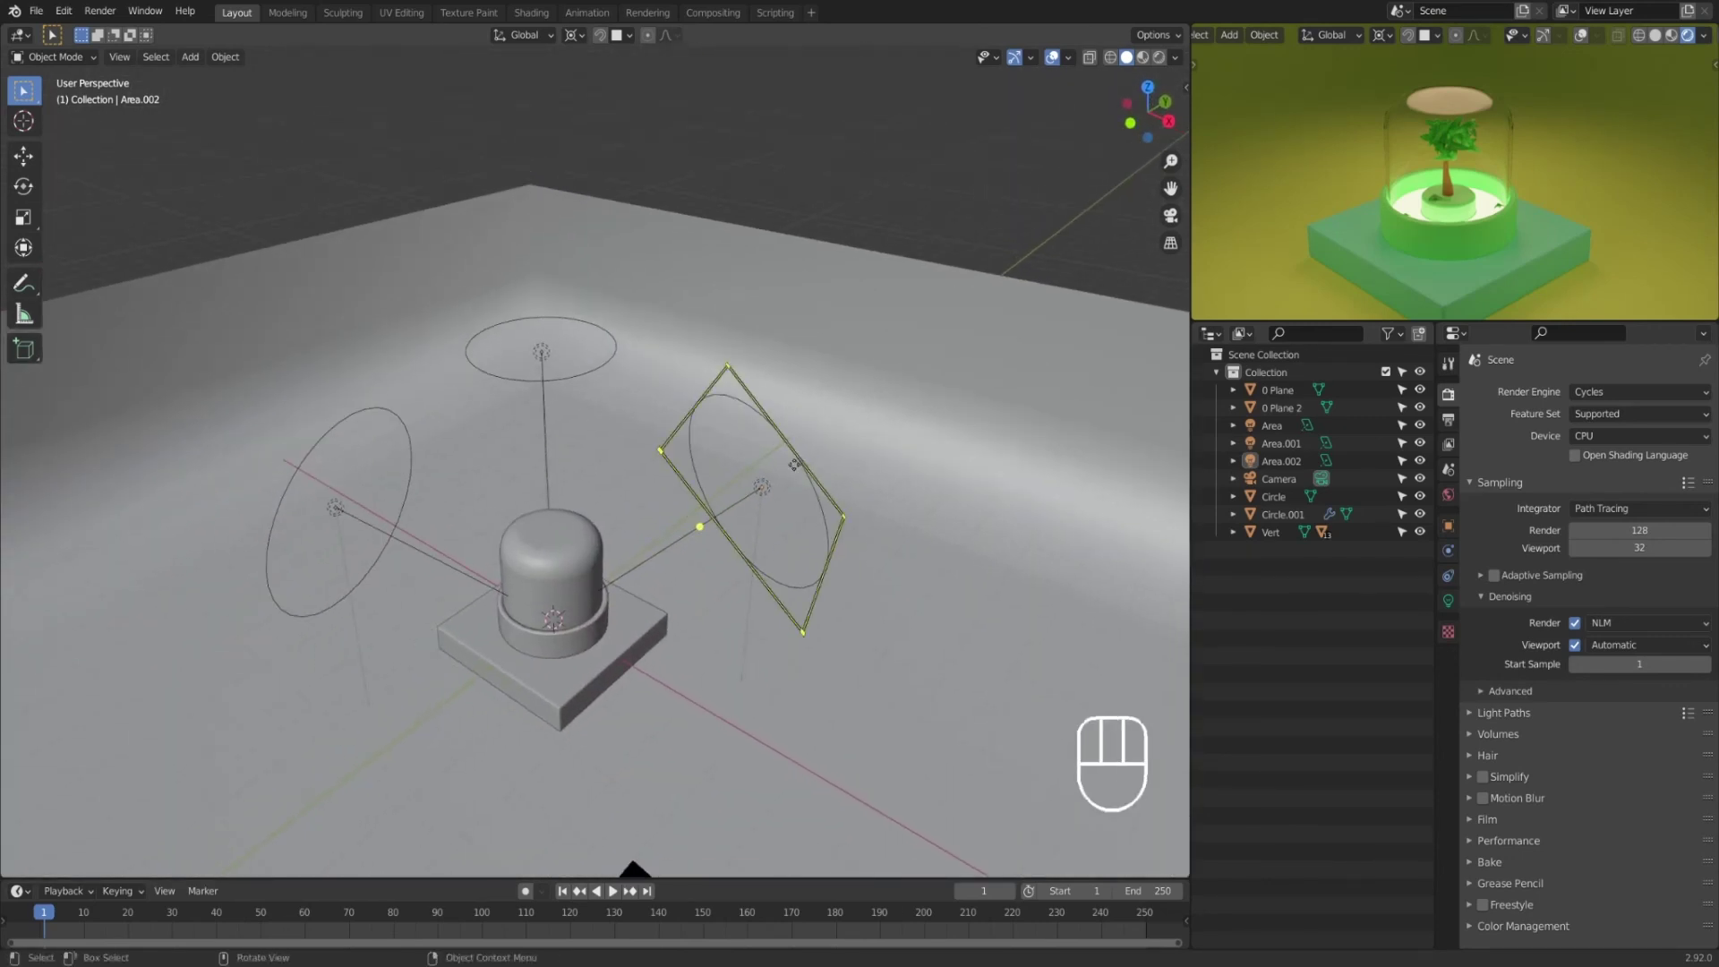
left_click(716, 467)
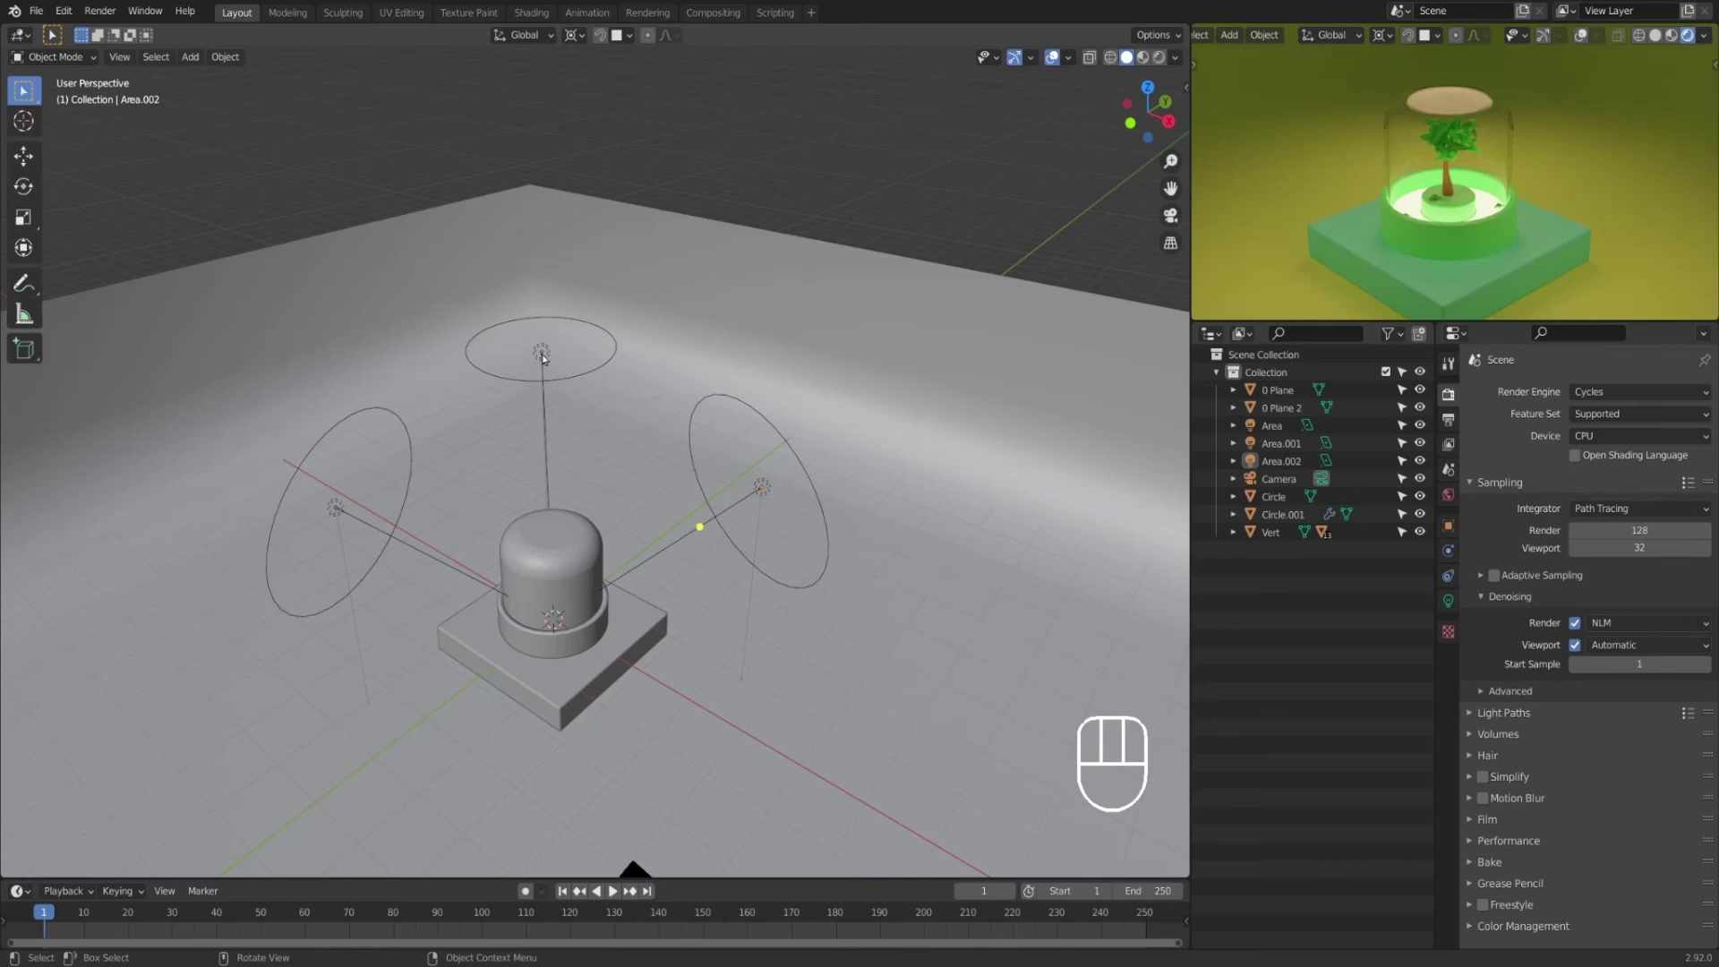
middle_click_drag(739, 476, 729, 441)
left_click(738, 403)
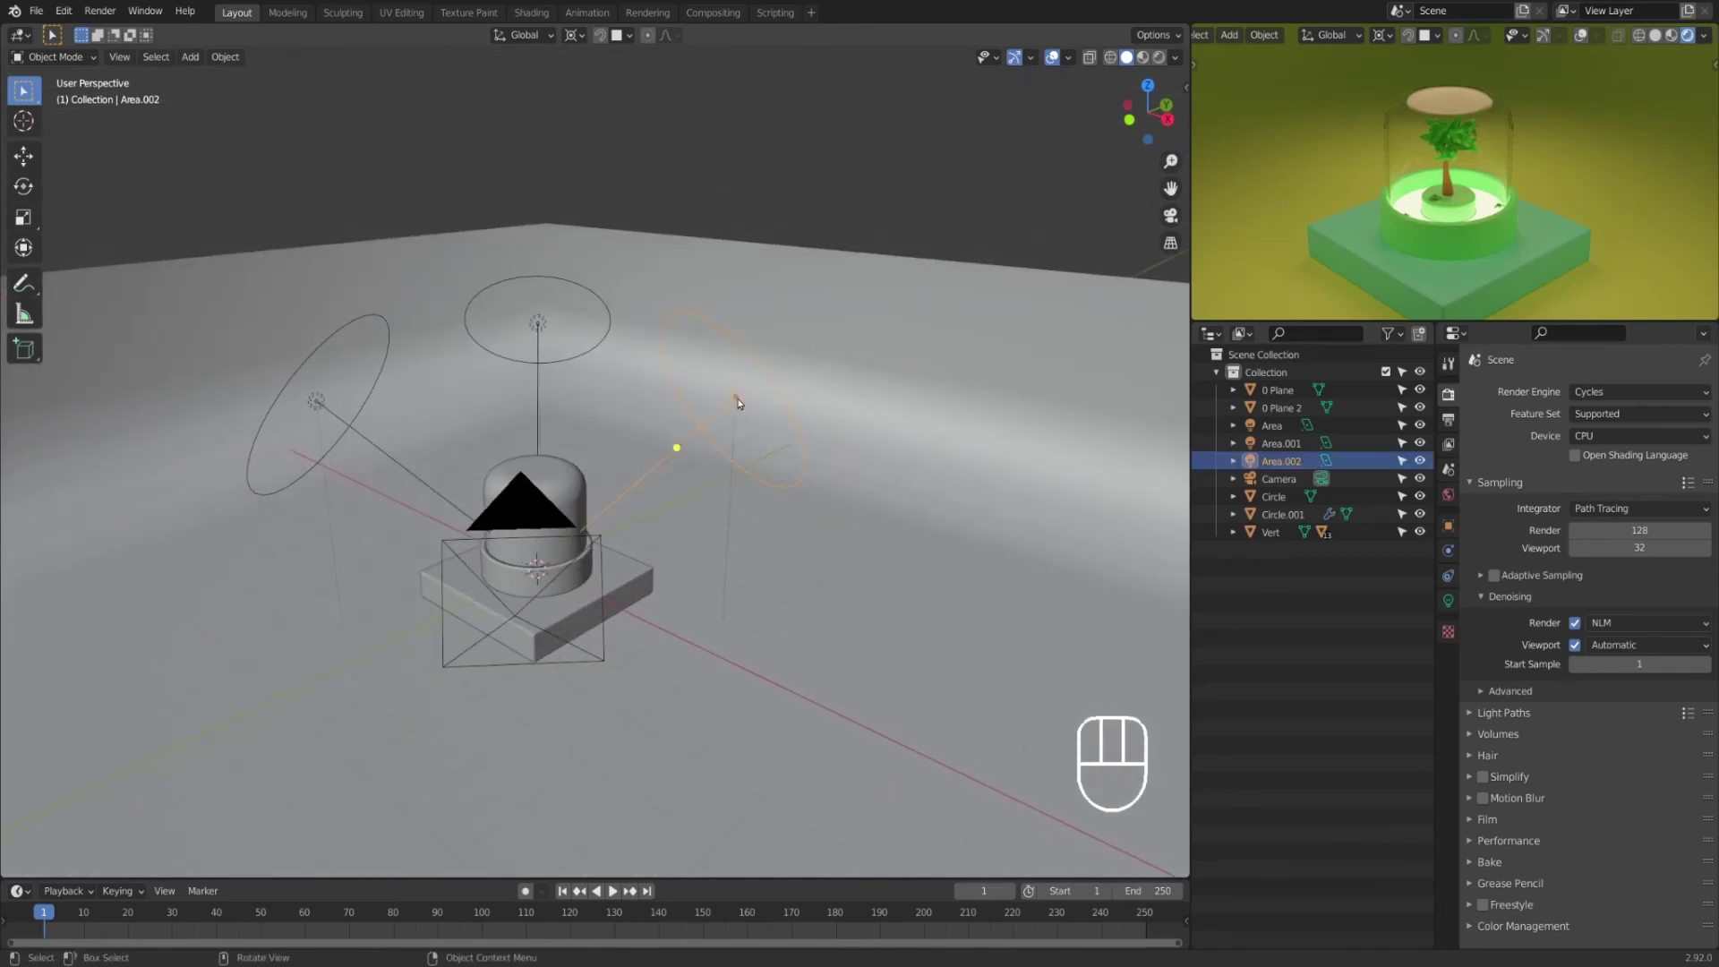
key("h")
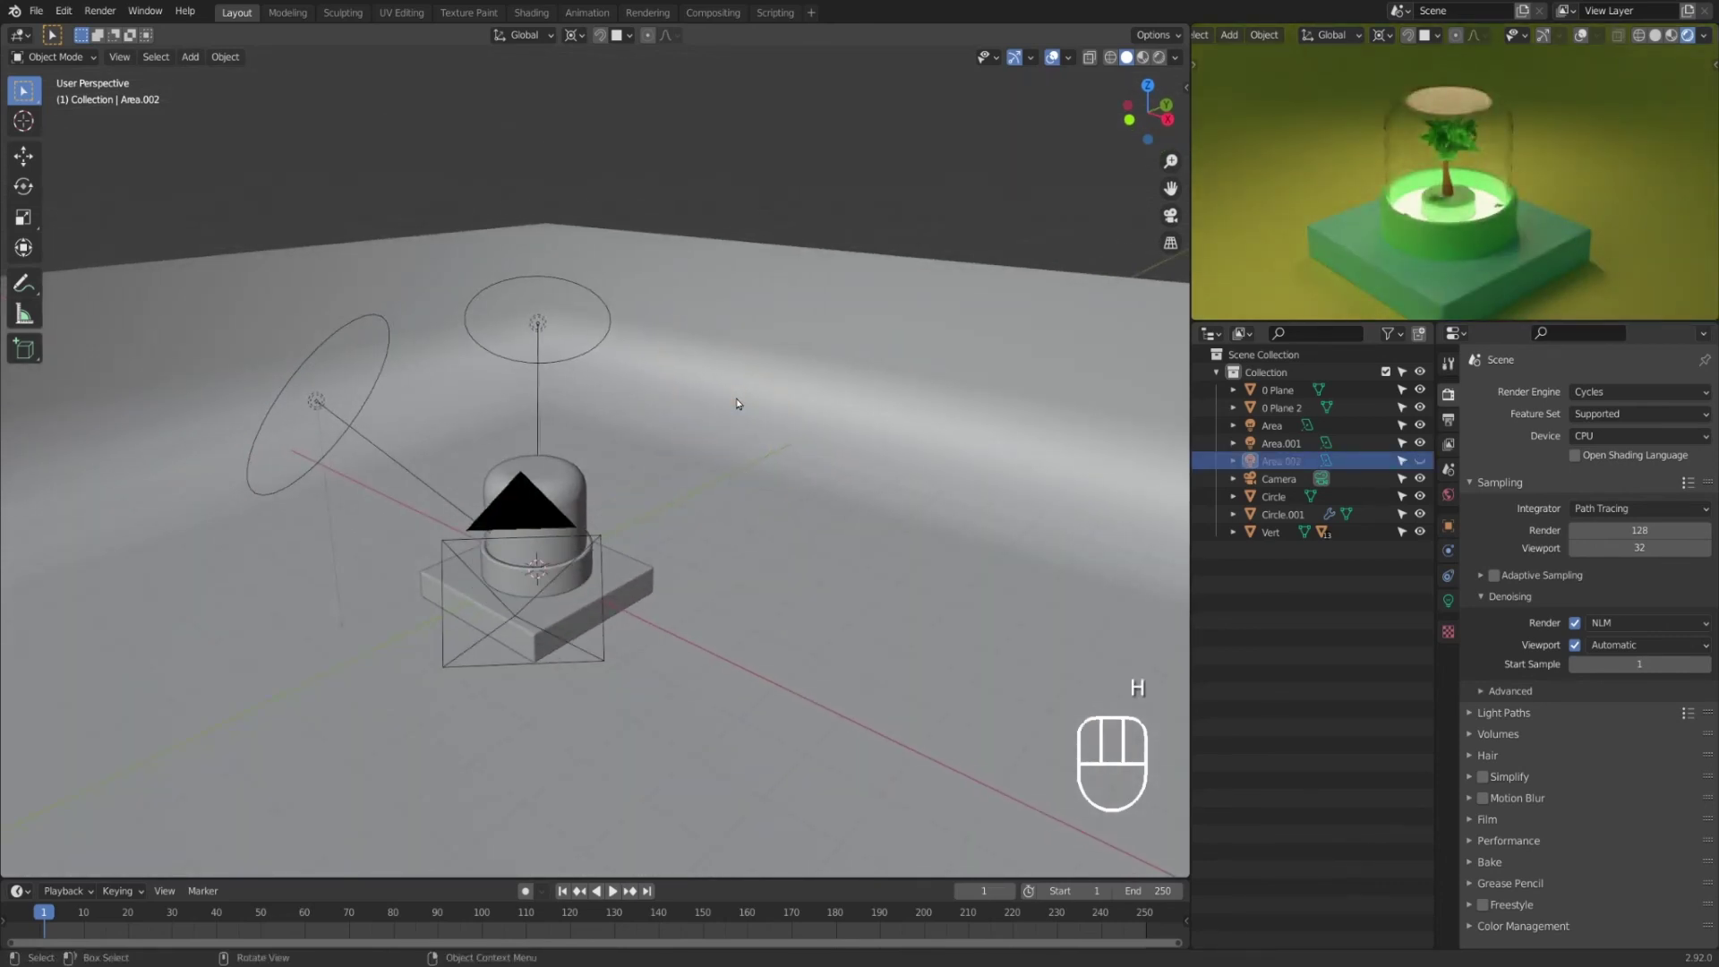
key("ctrl+z")
Step: Lower the rear light Area about 2.07 m along the global Z axis and look through the camera
left_click(539, 324)
middle_click_drag(540, 324, 546, 405)
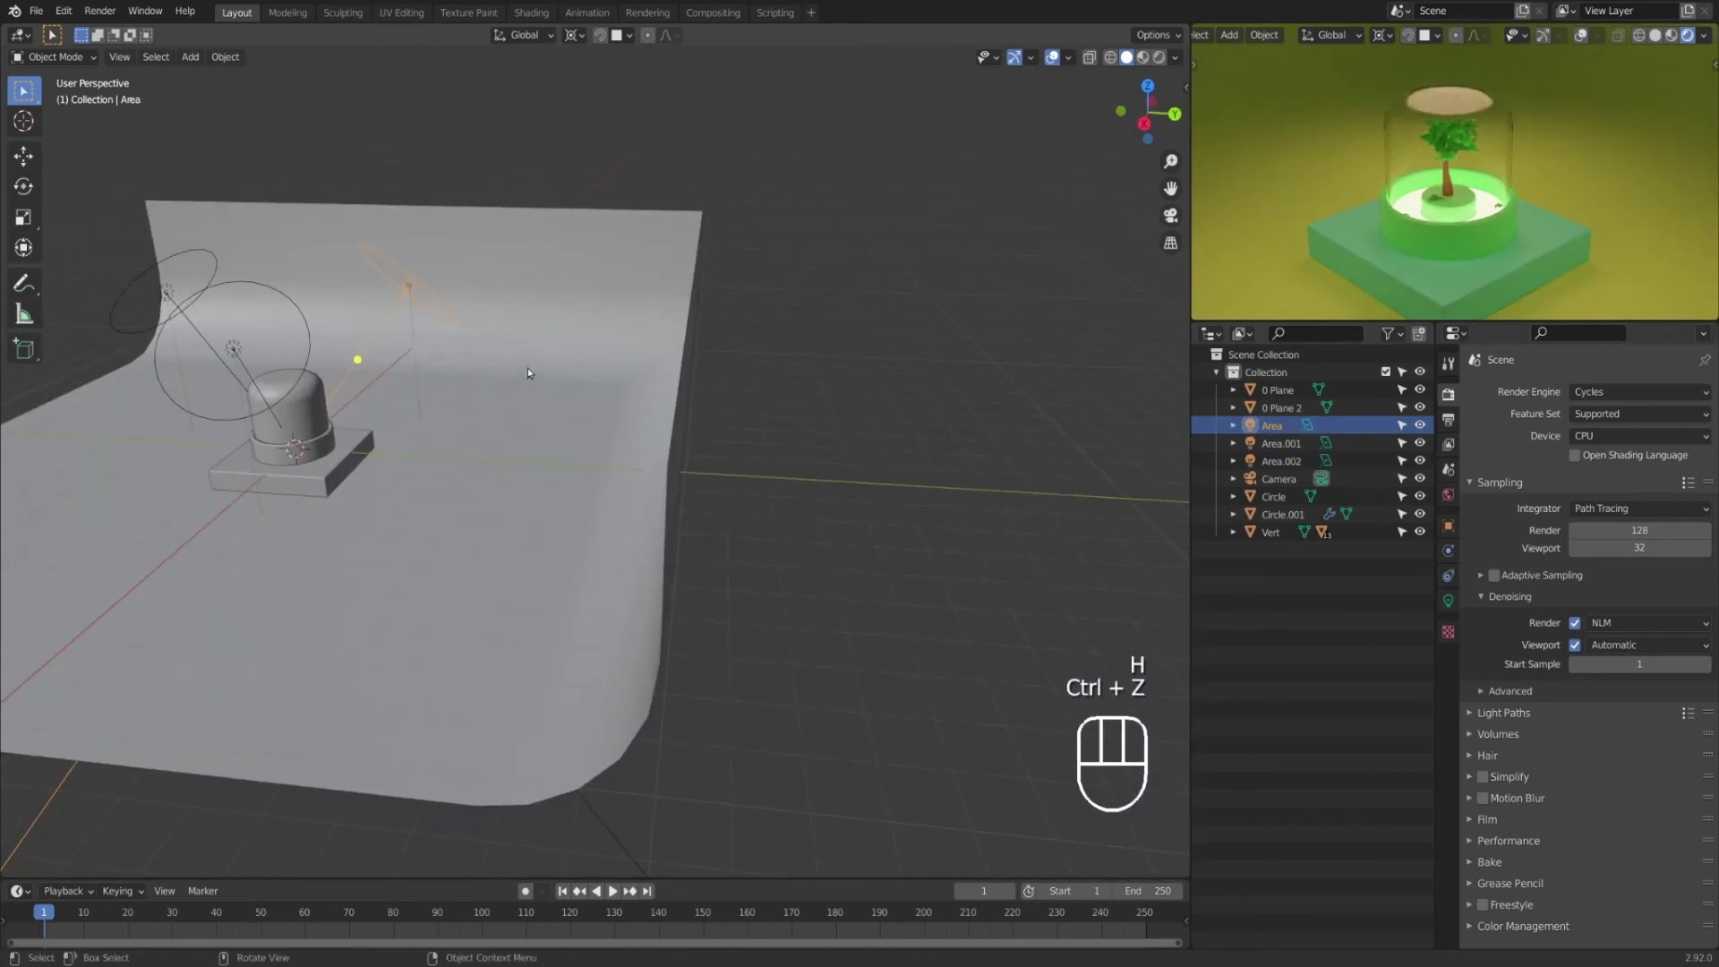
key("g")
key("z")
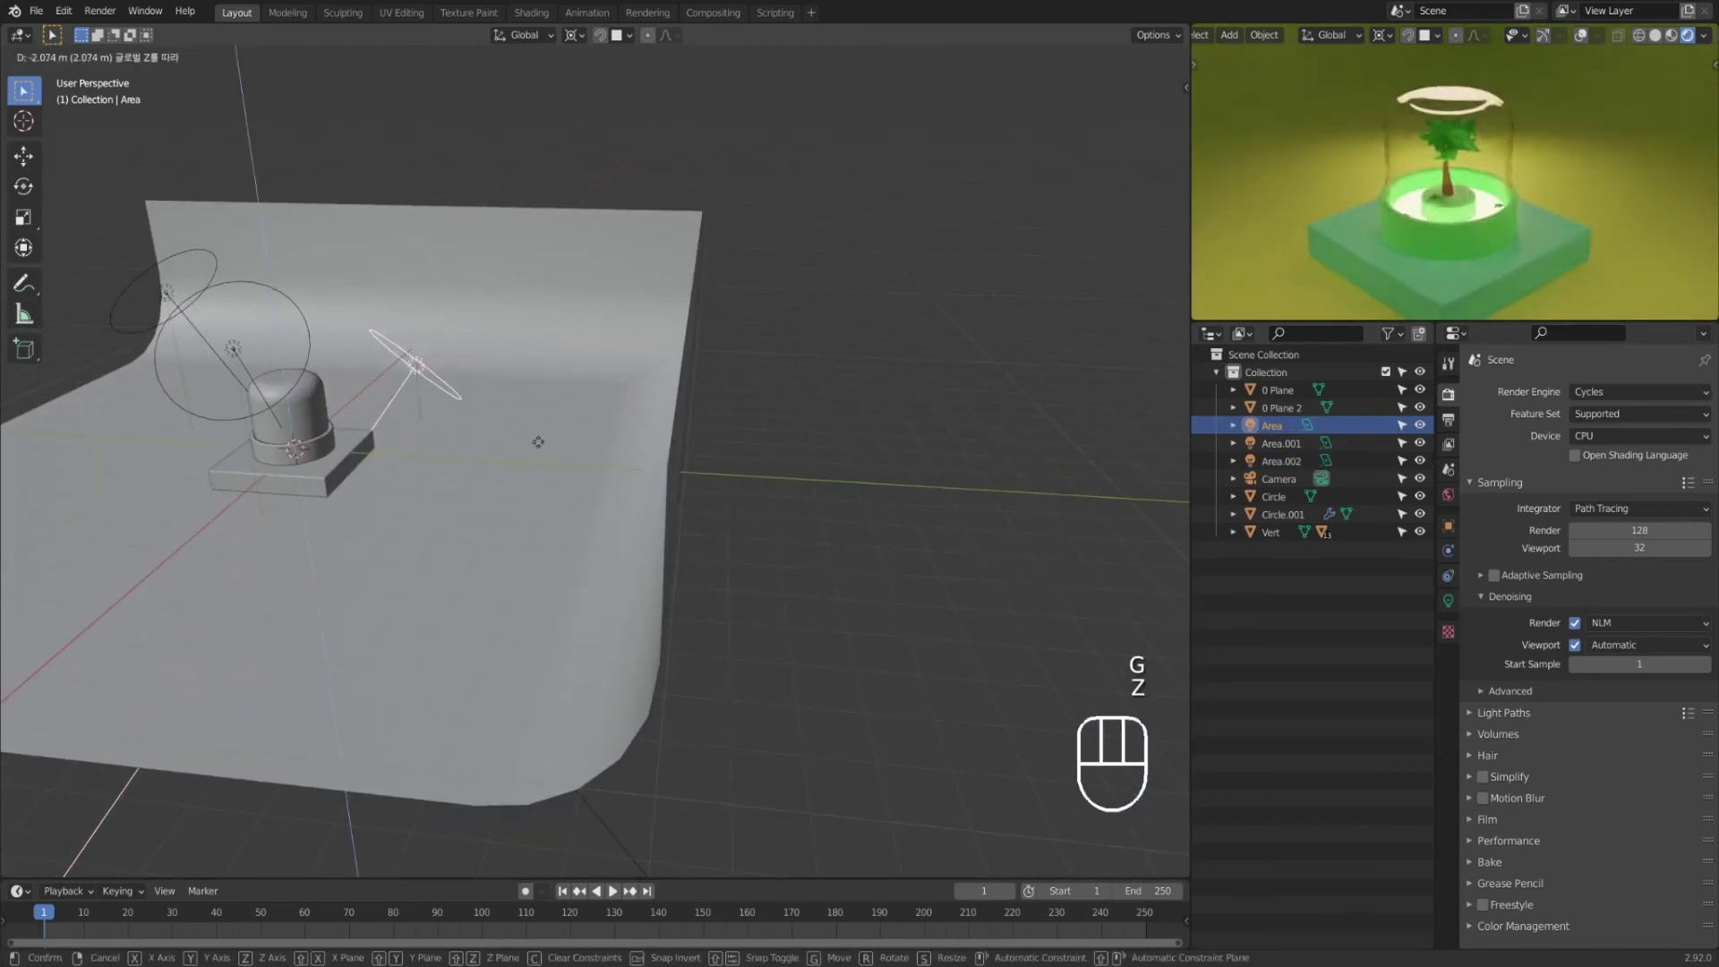
left_click(532, 445)
key("KP_0")
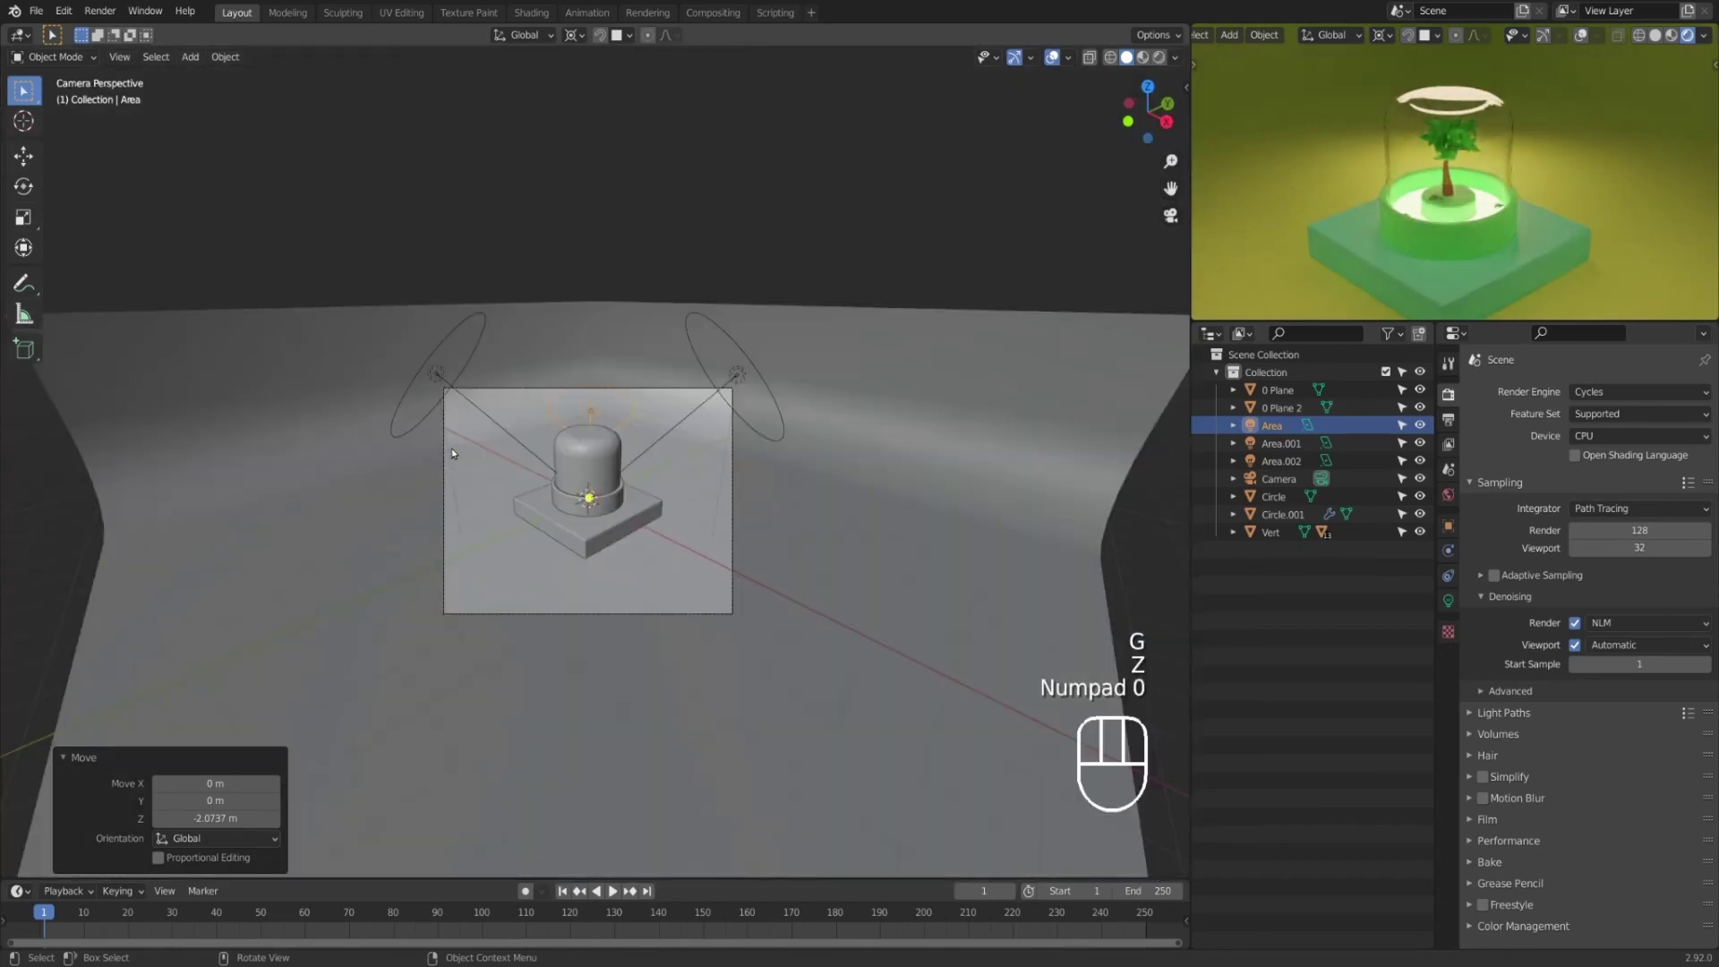
scroll(537, 449, "up", 2)
middle_click_drag(537, 449, 537, 500, "shift")
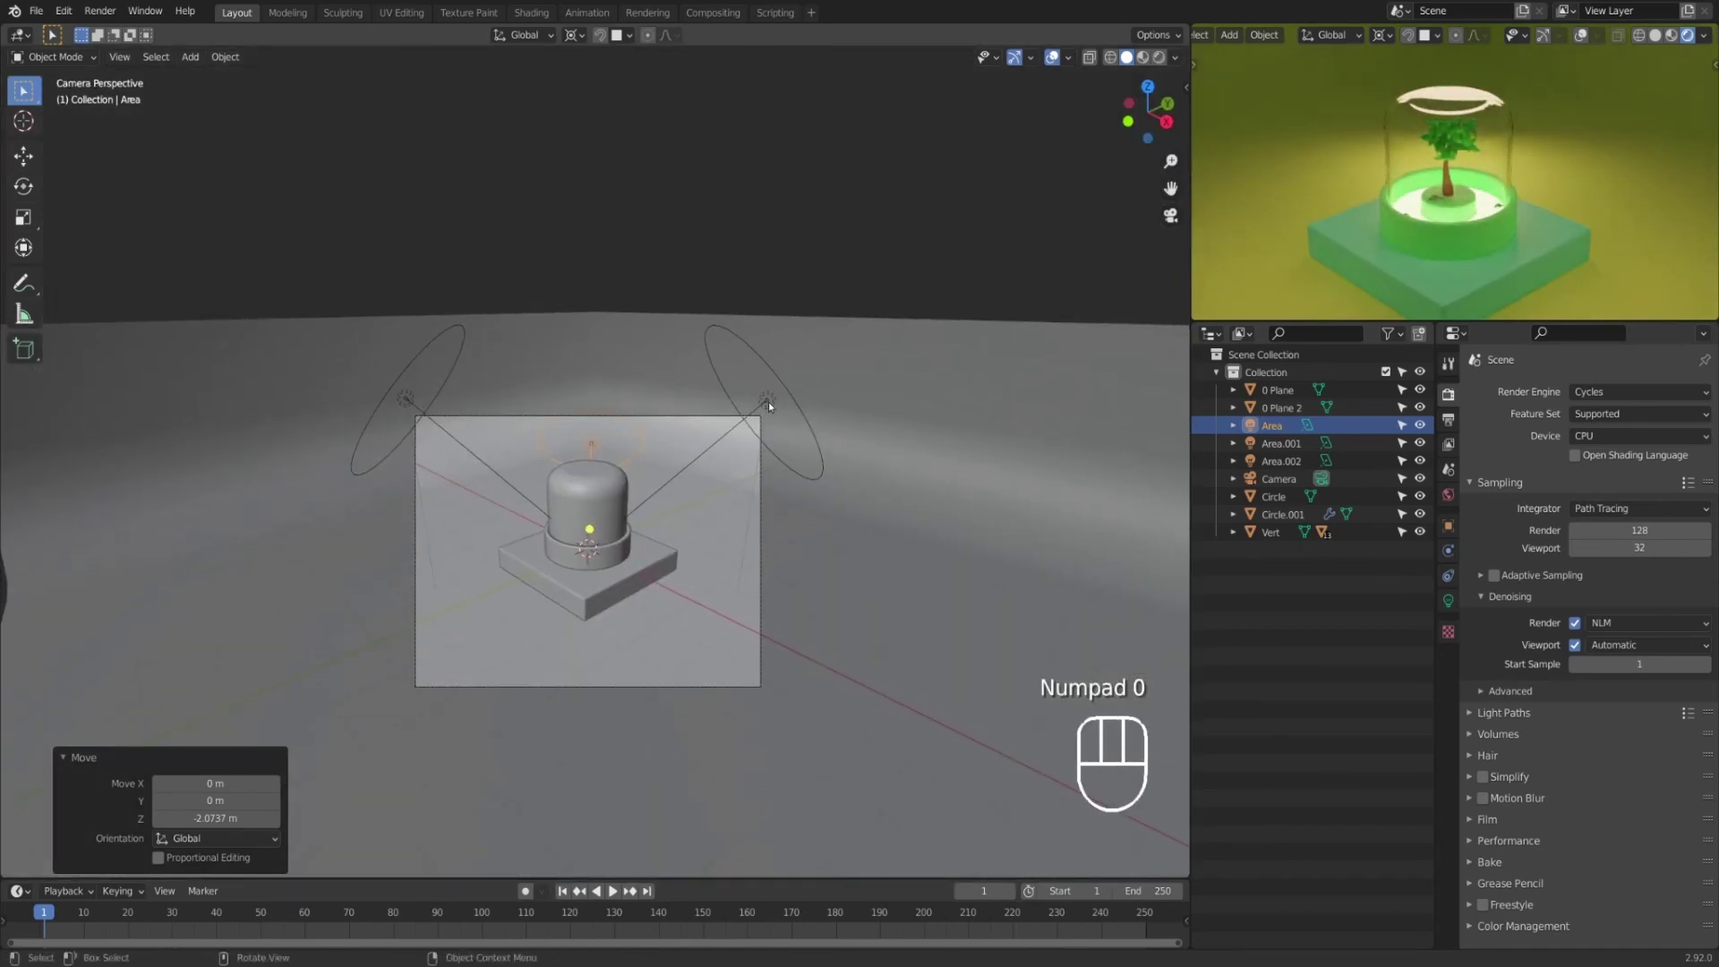
left_click(768, 401)
key("g")
key("z")
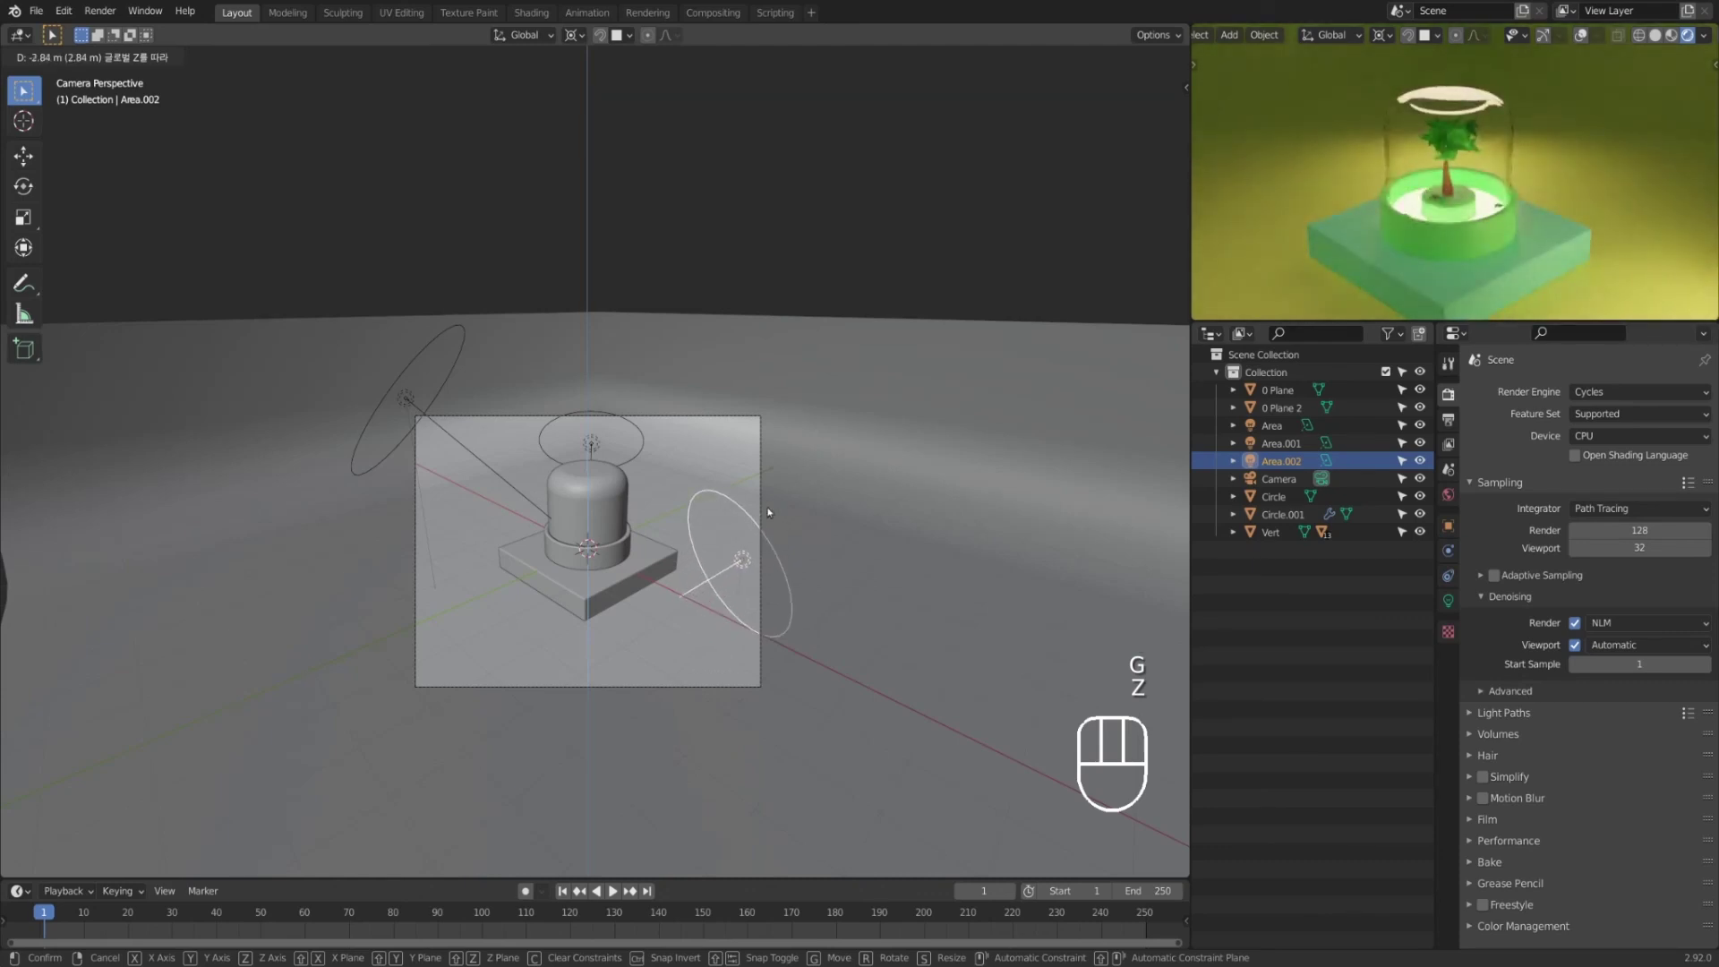
right_click(770, 512)
left_click(403, 396)
key("g")
key("z")
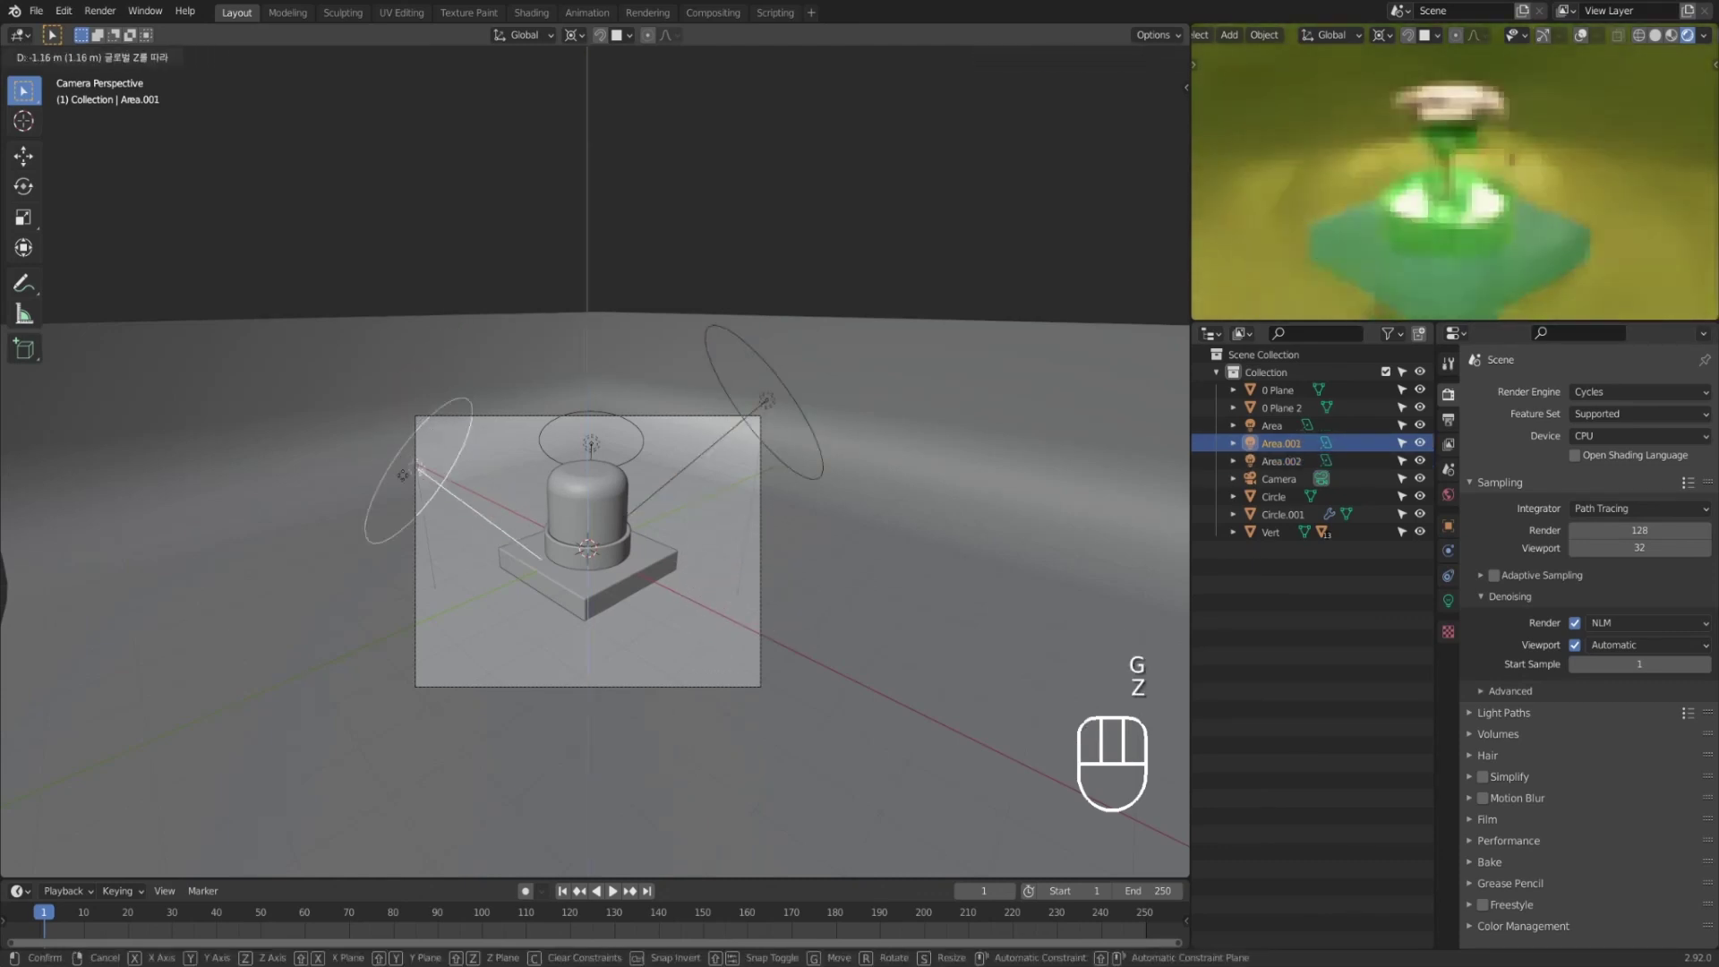
right_click(399, 529)
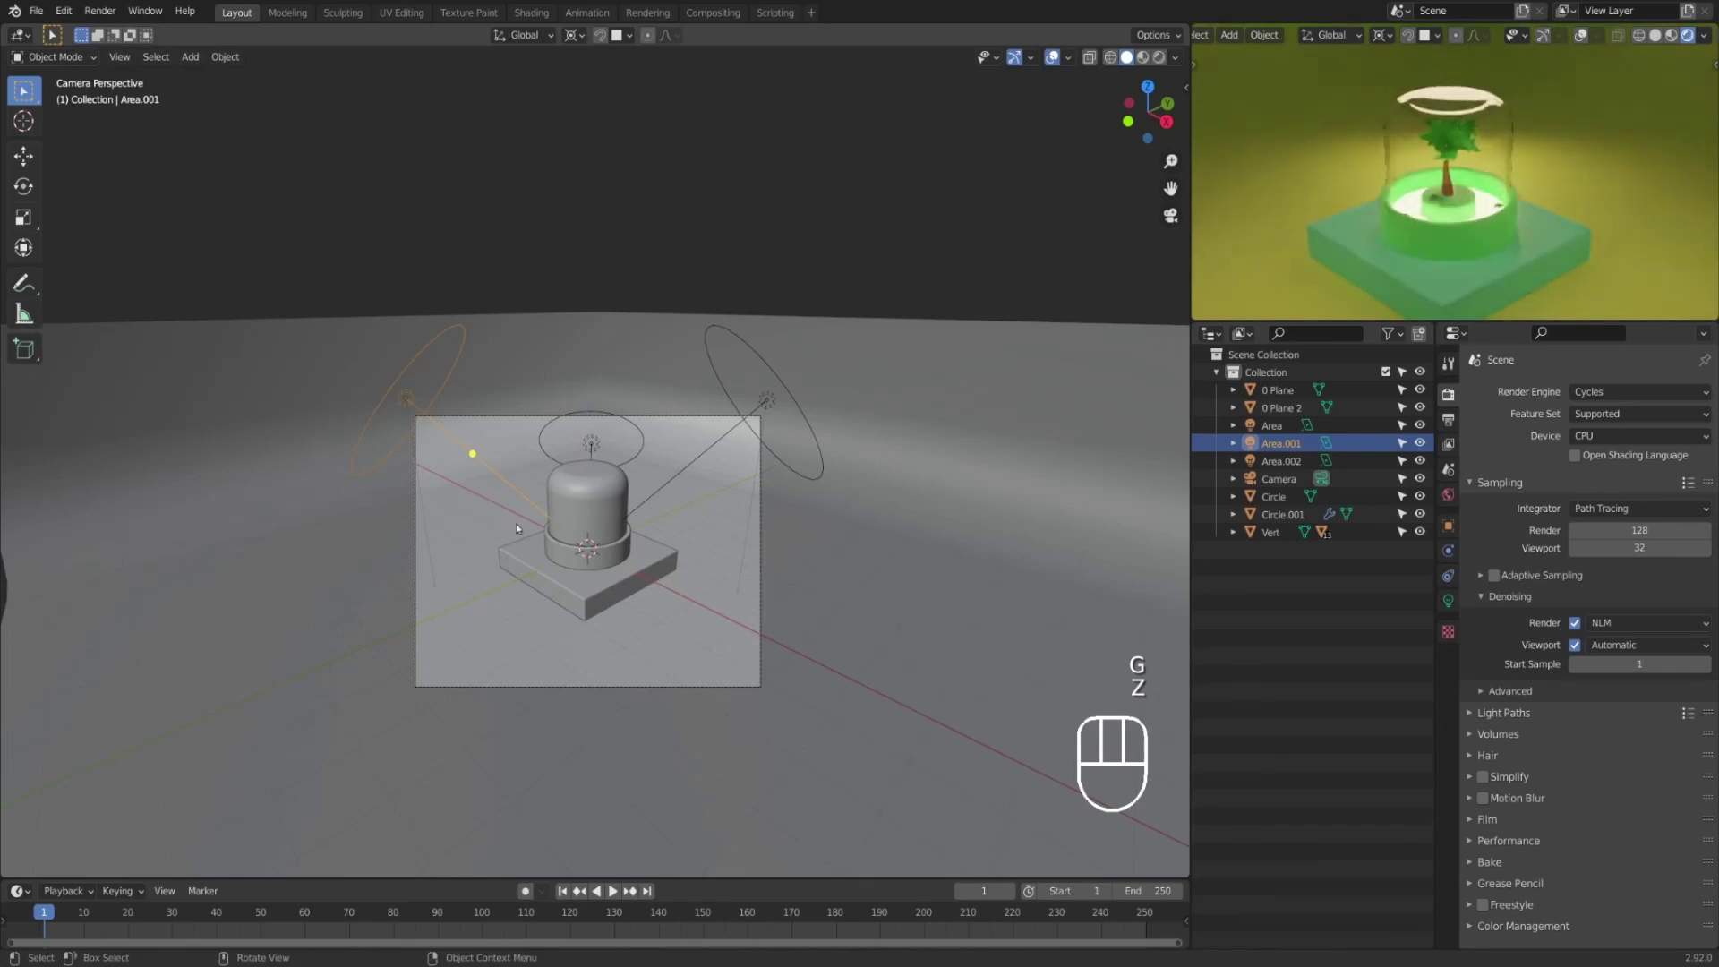
left_click(917, 290)
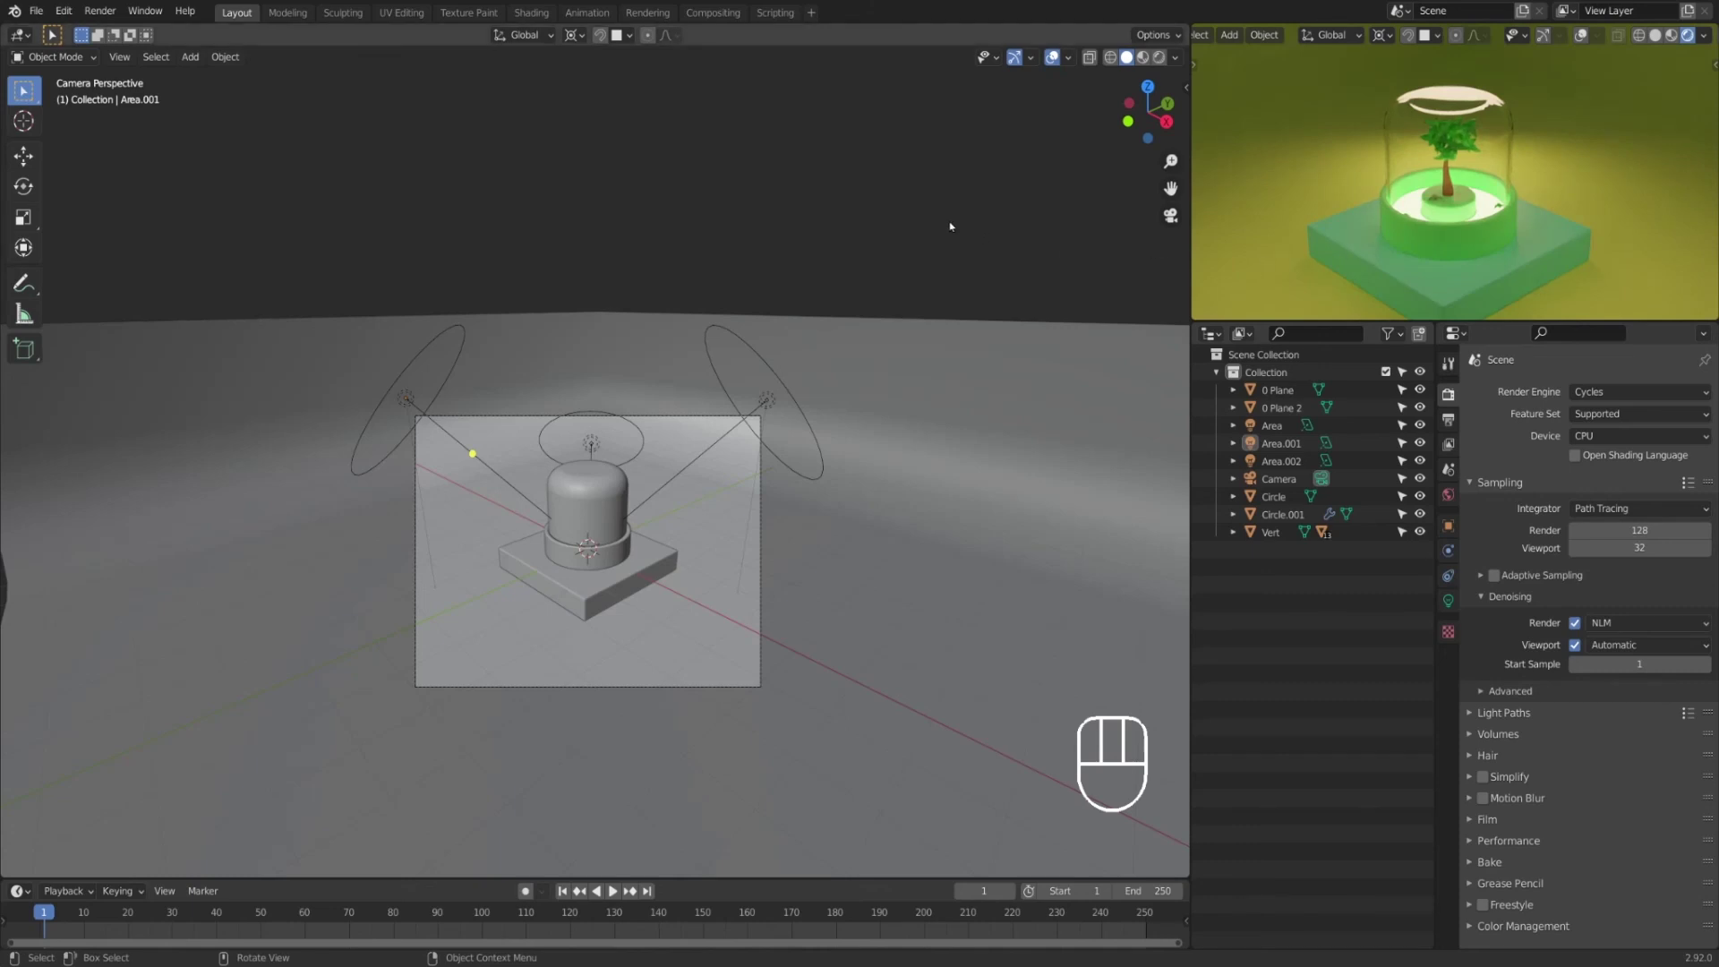
Step: Save the file and render the scene into render slot 3, keeping the earlier renders
key("ctrl+s")
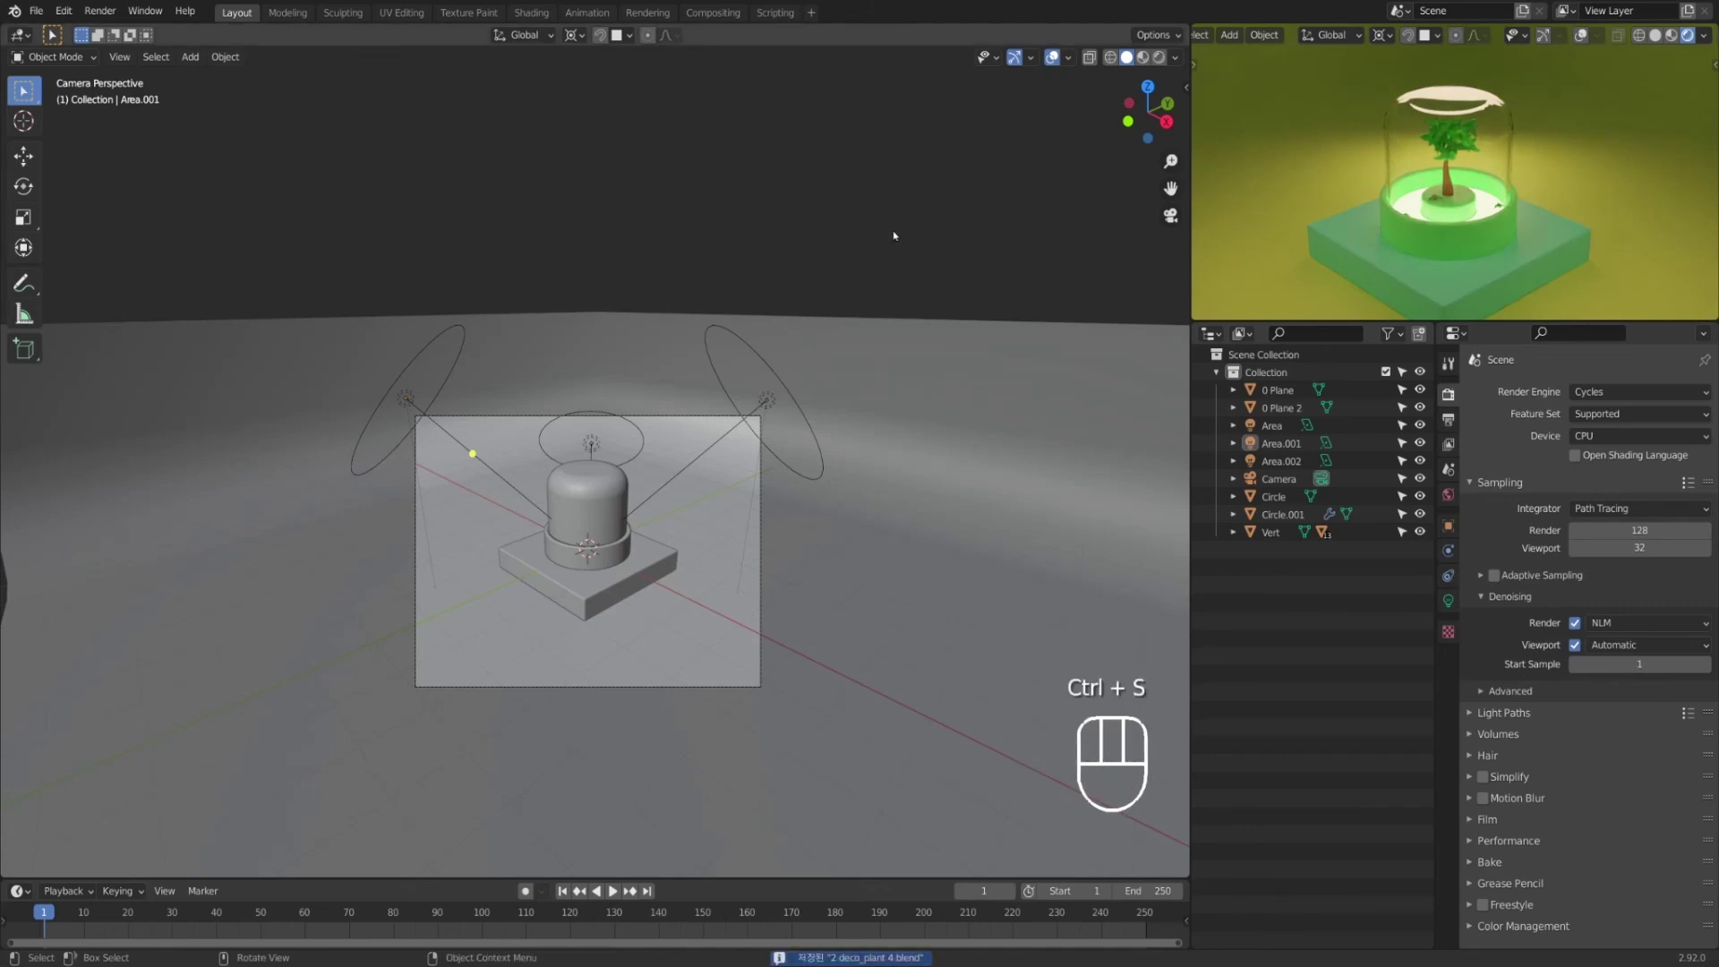
key("F11")
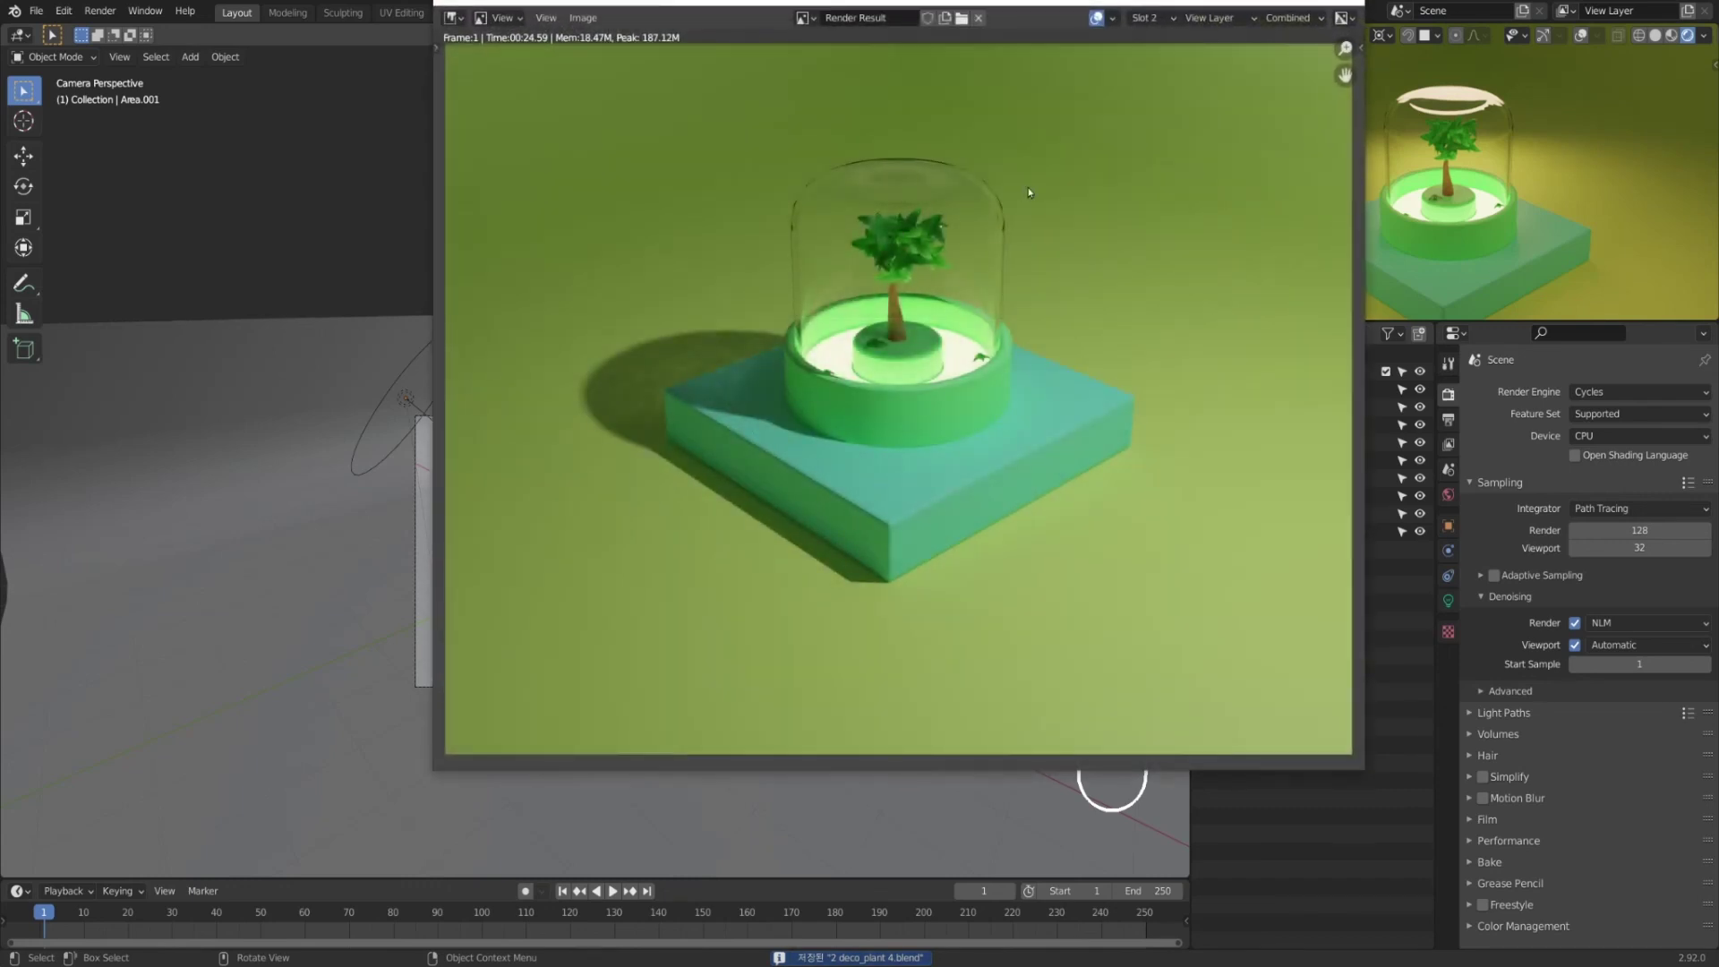
left_click(1292, 17)
left_click(1164, 74)
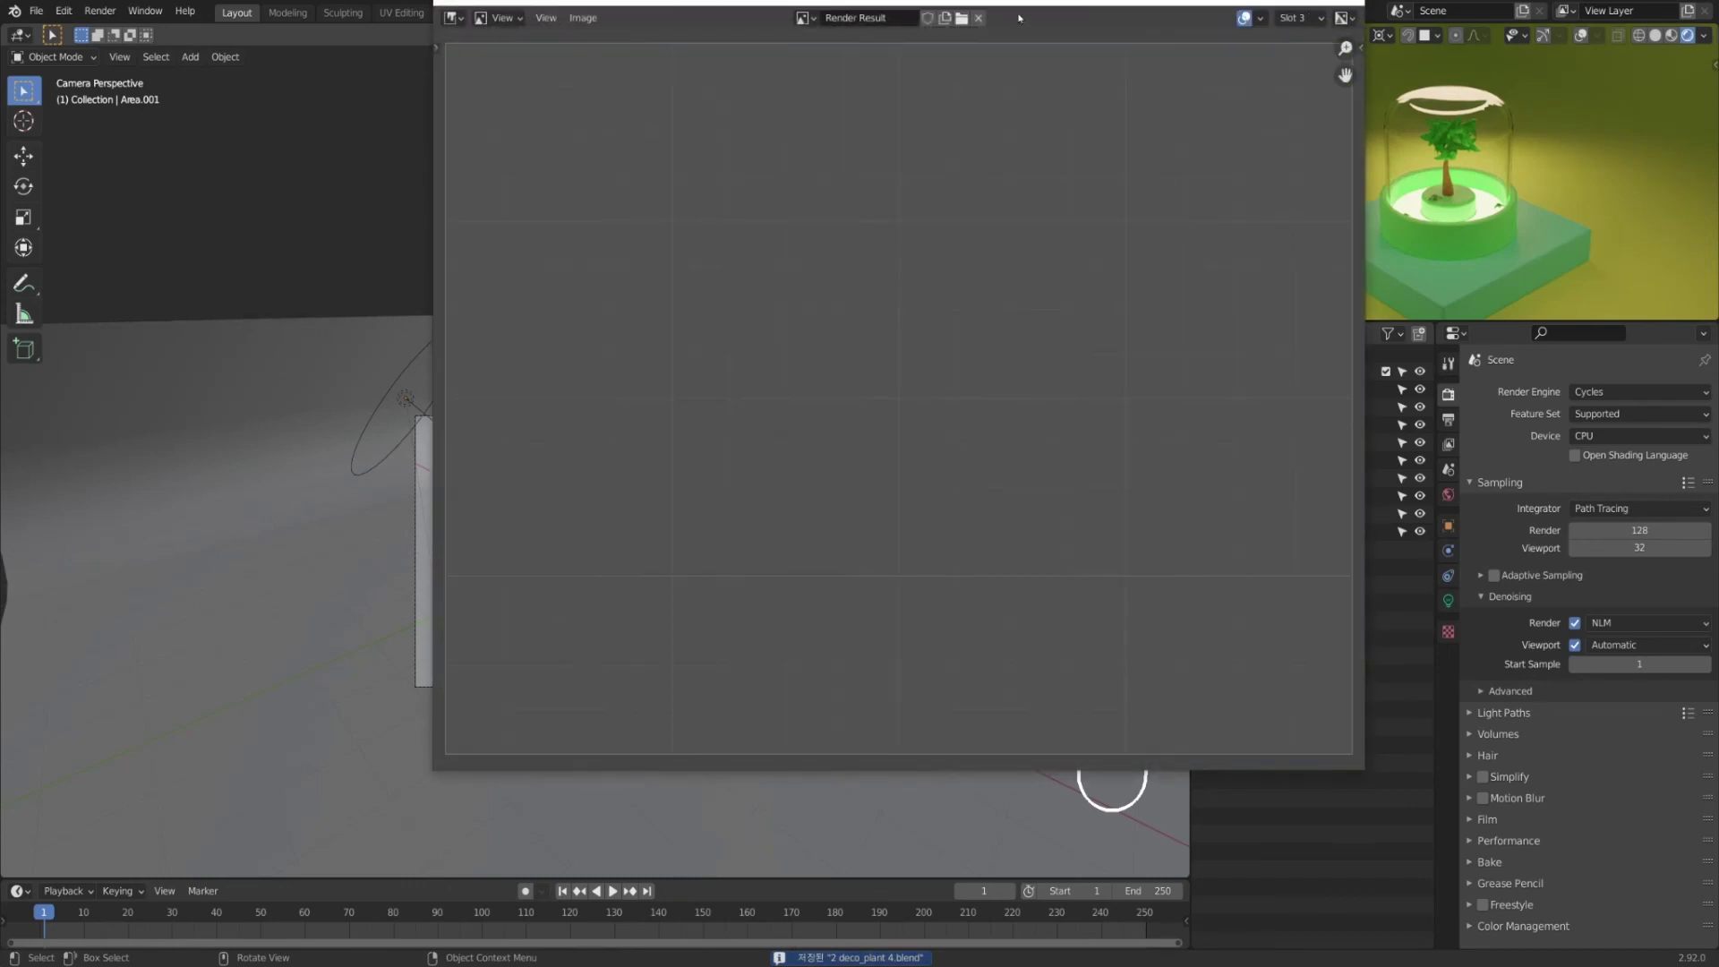
key("F12")
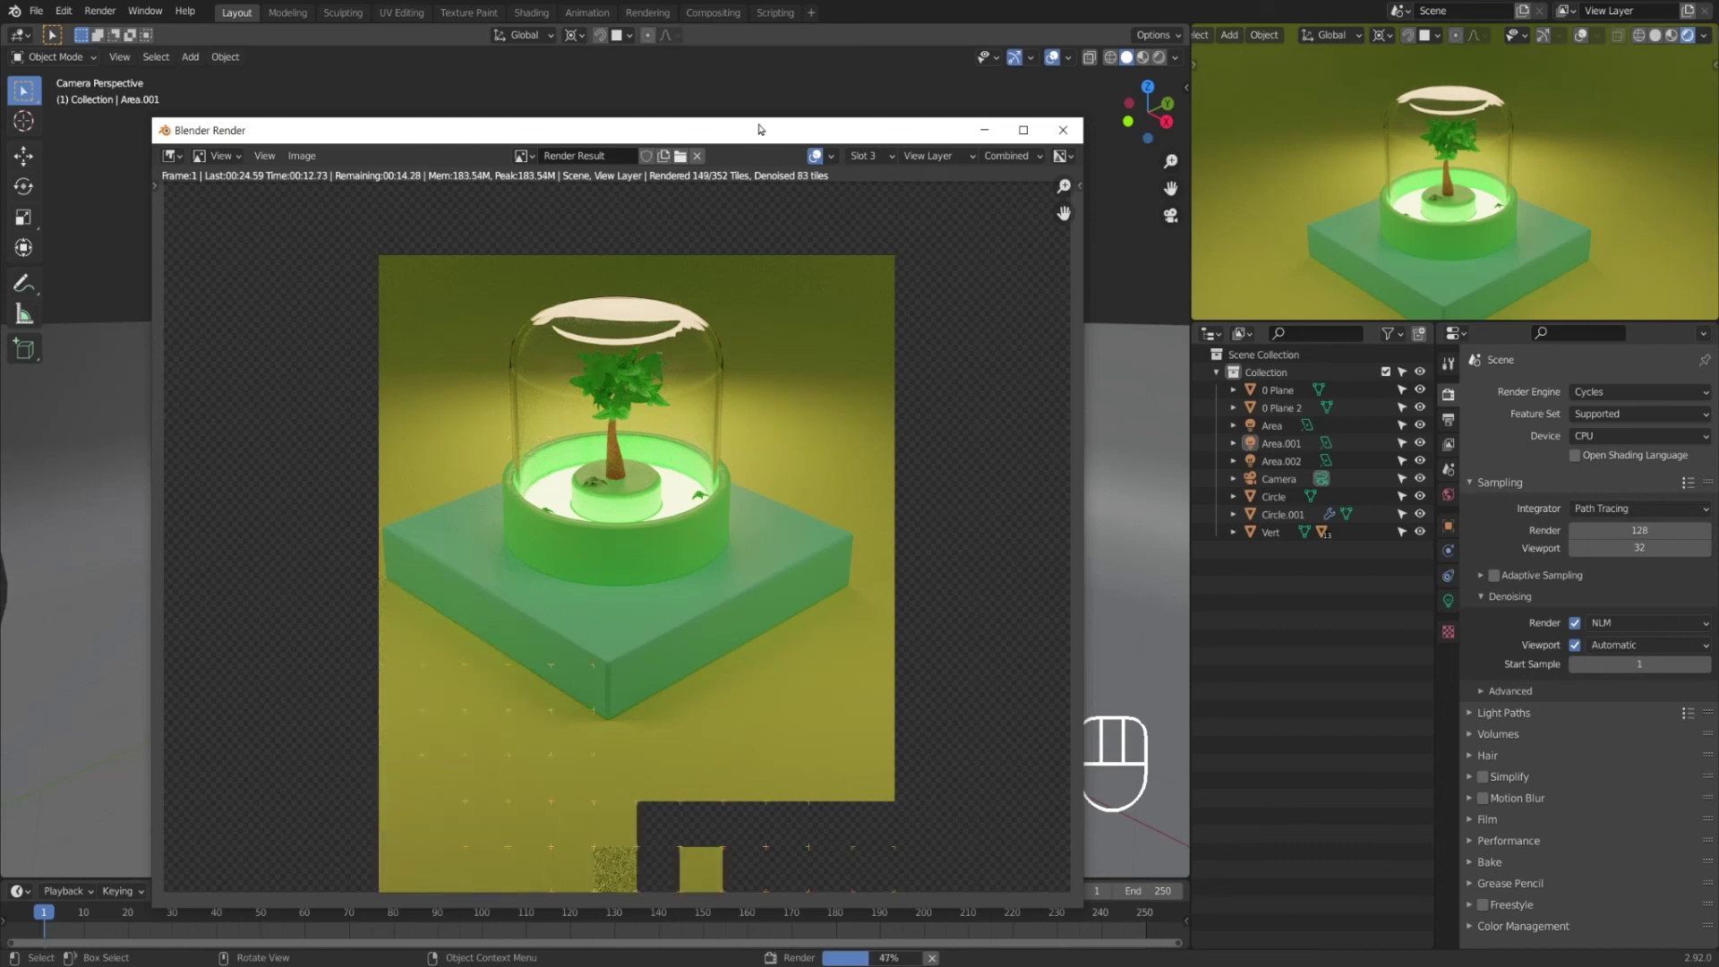
Step: Place the render window and the reference image side by side and compare the renders in slots 1, 2 and 3 with it
left_click_drag(759, 129, 607, 47)
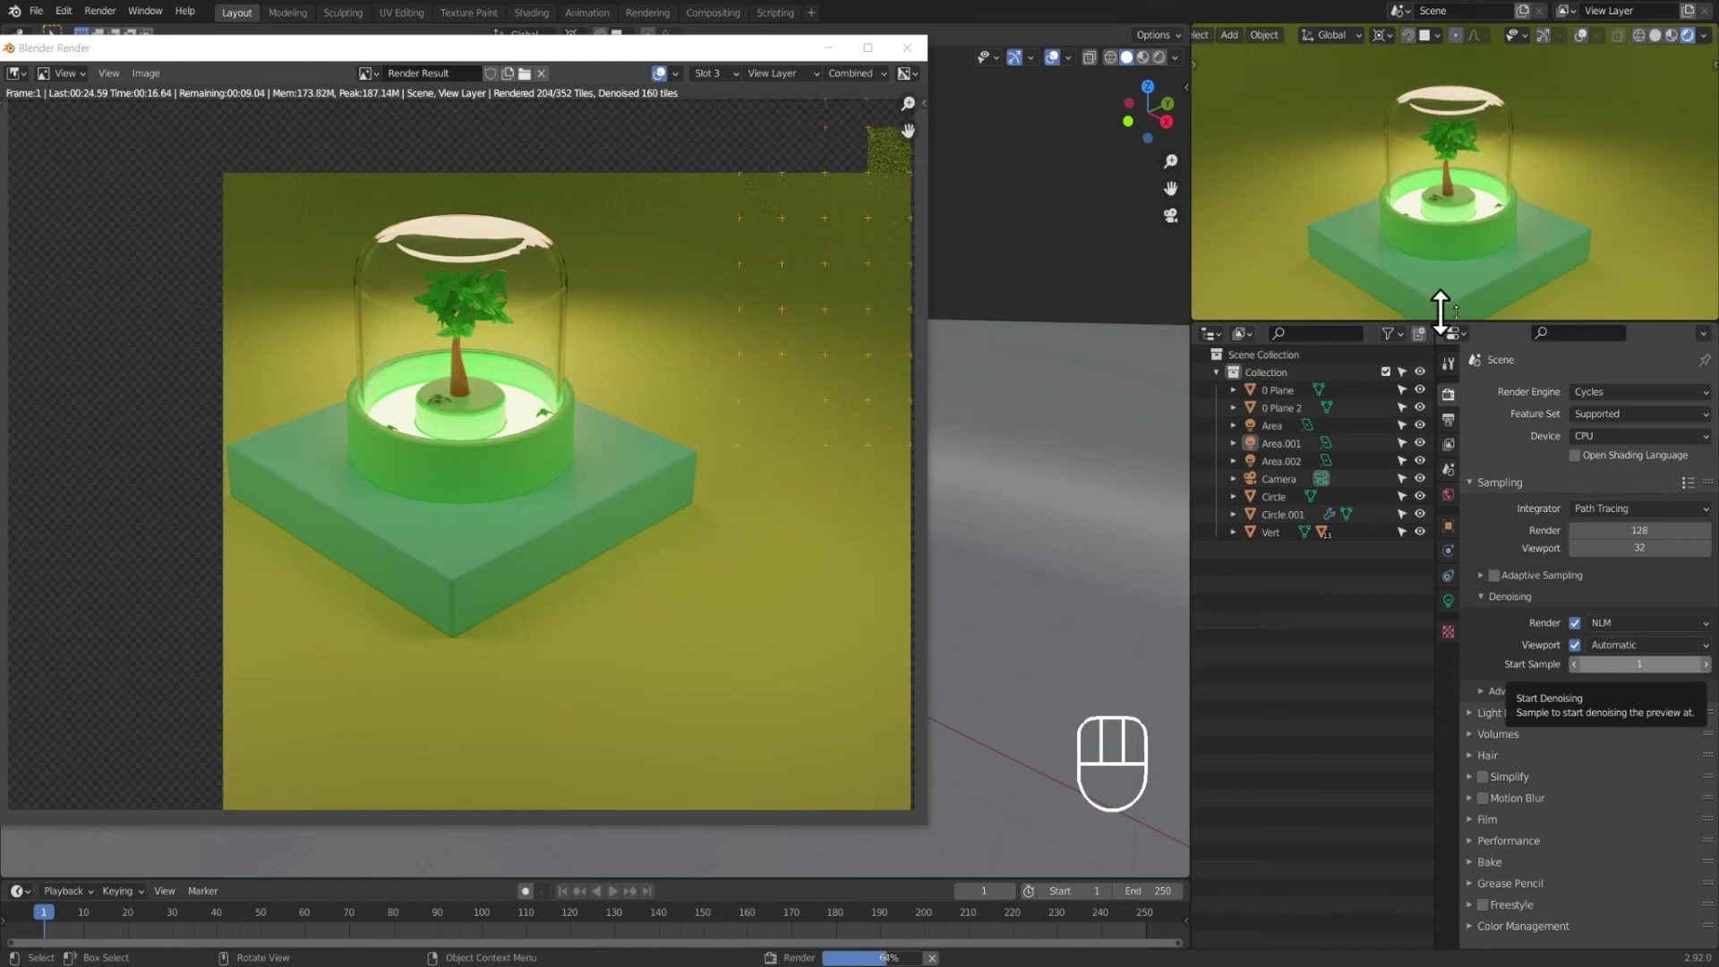
left_click_drag(1718, 376, 1217, 143)
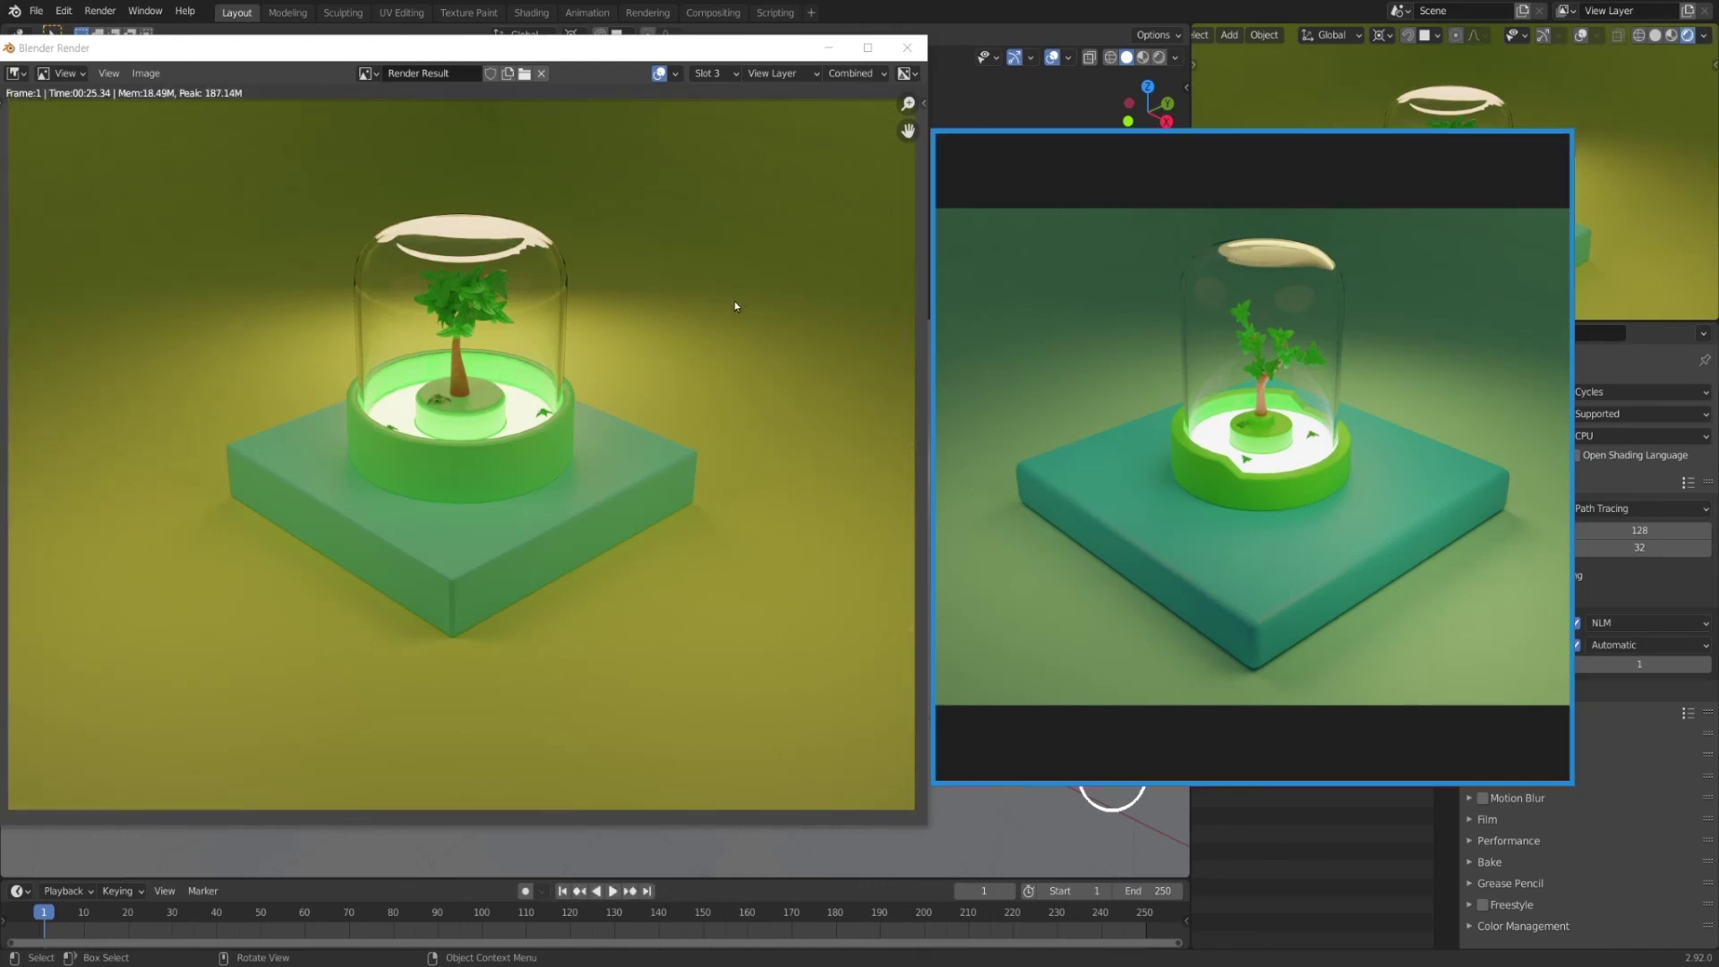
left_click(712, 73)
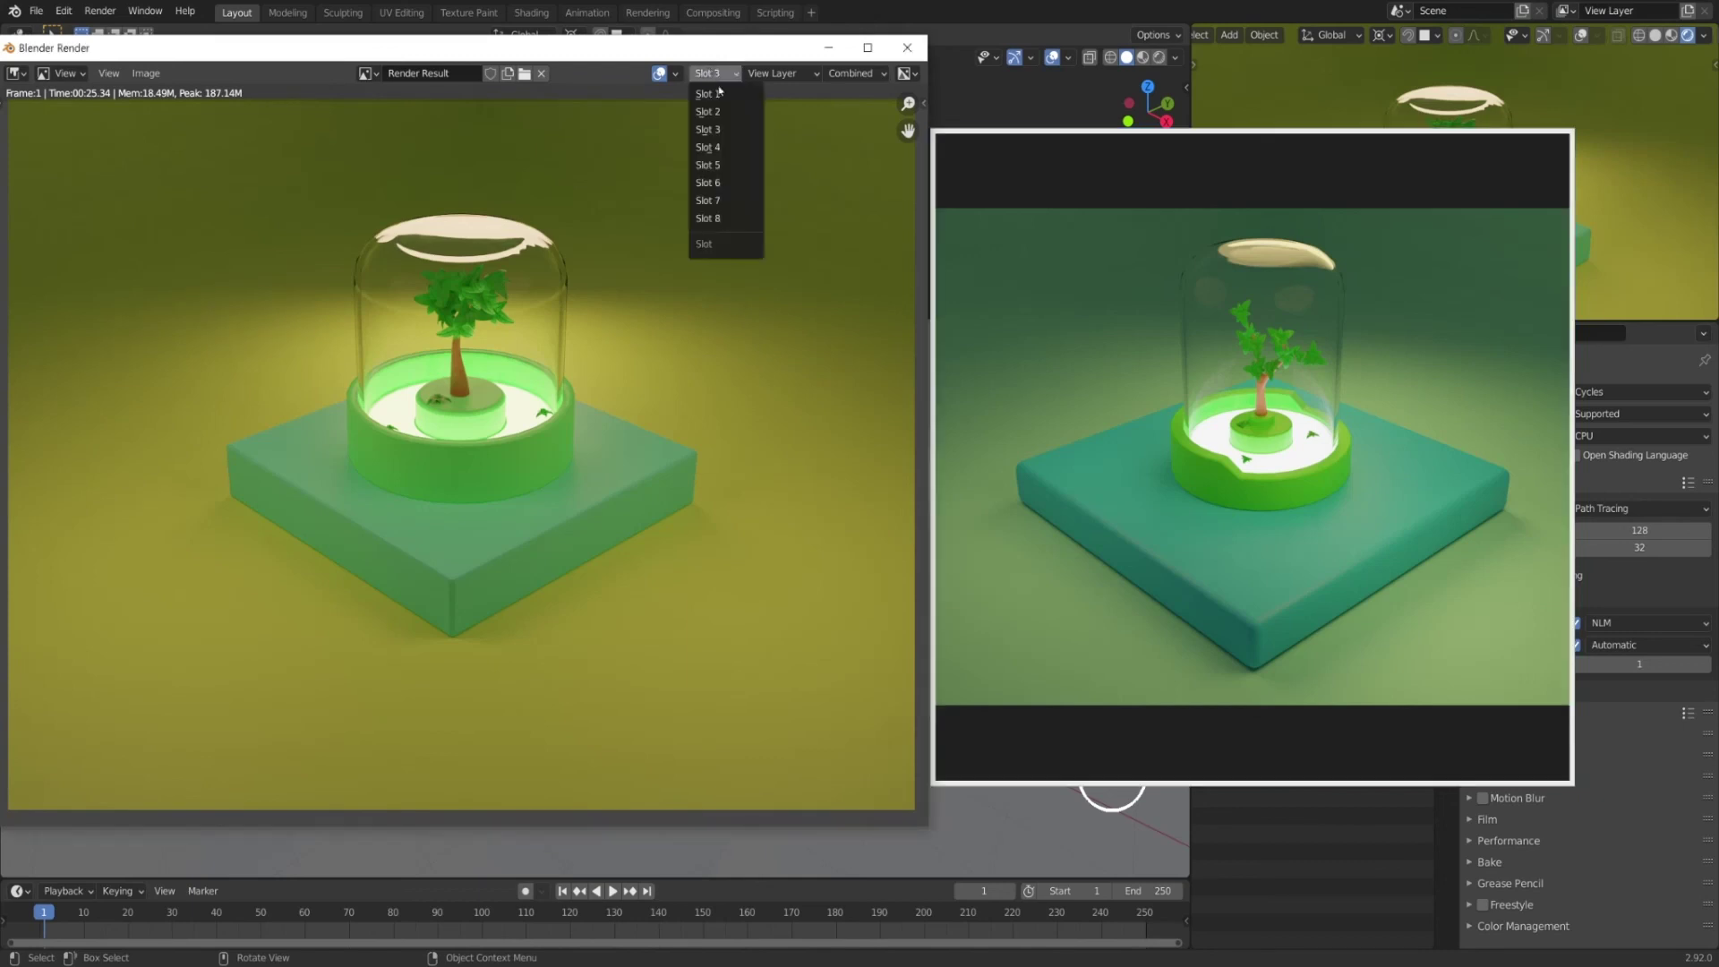
left_click(727, 101)
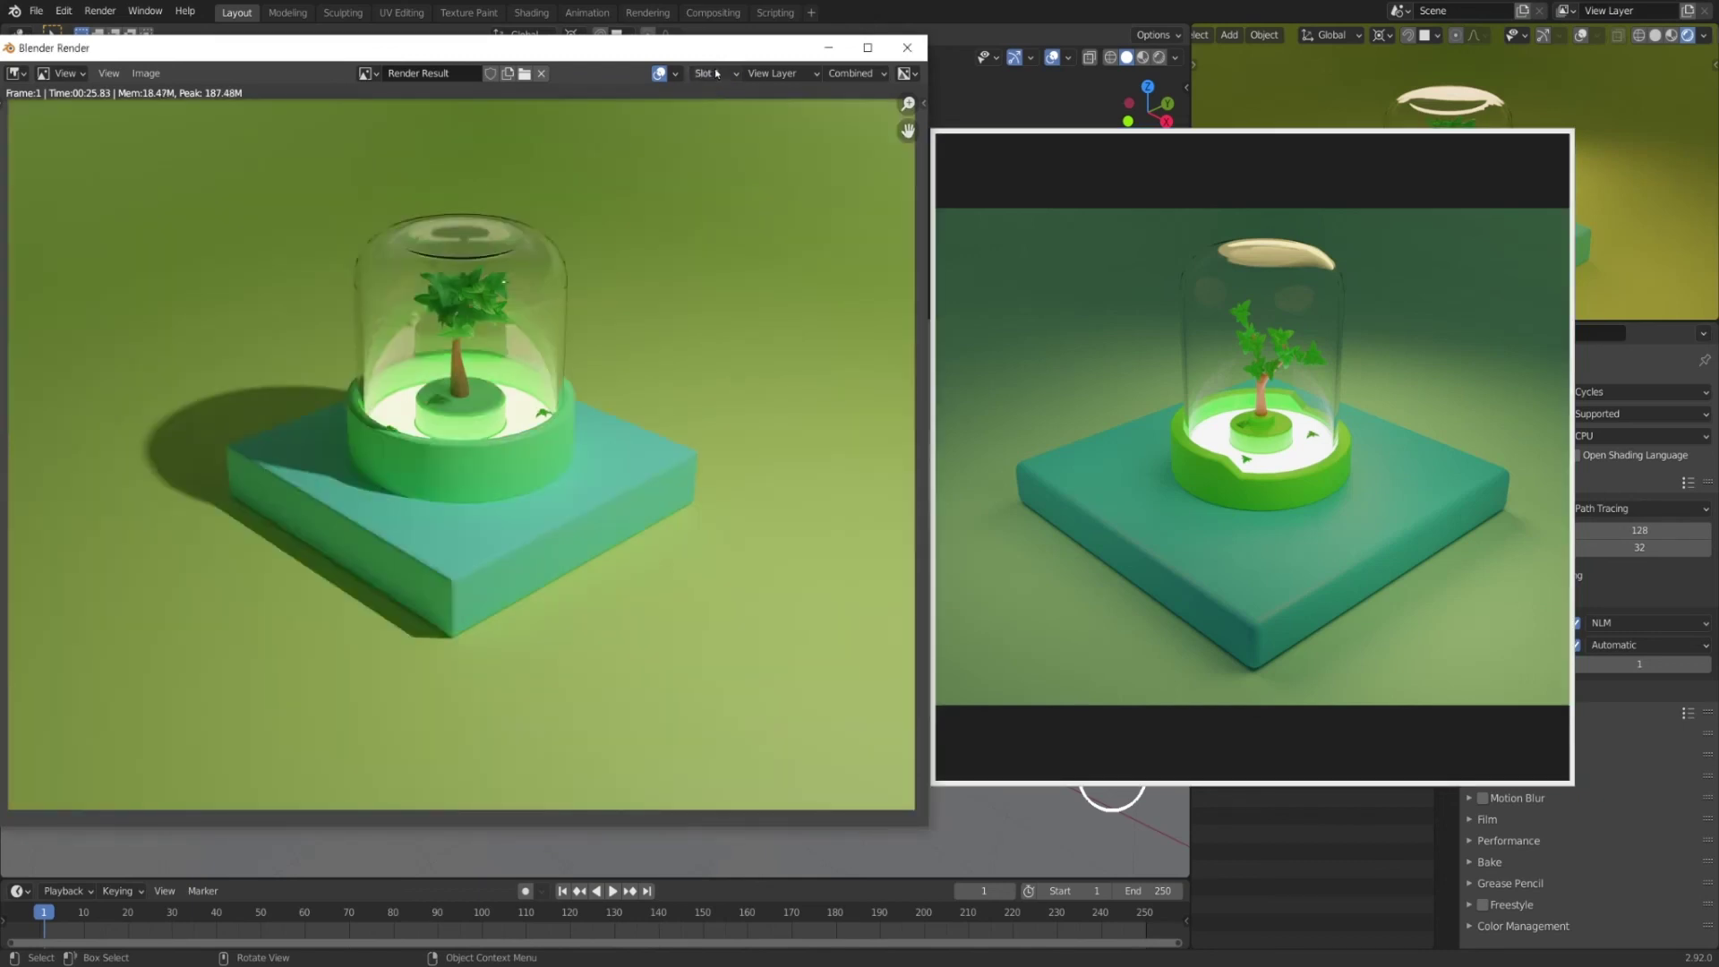
left_click(716, 74)
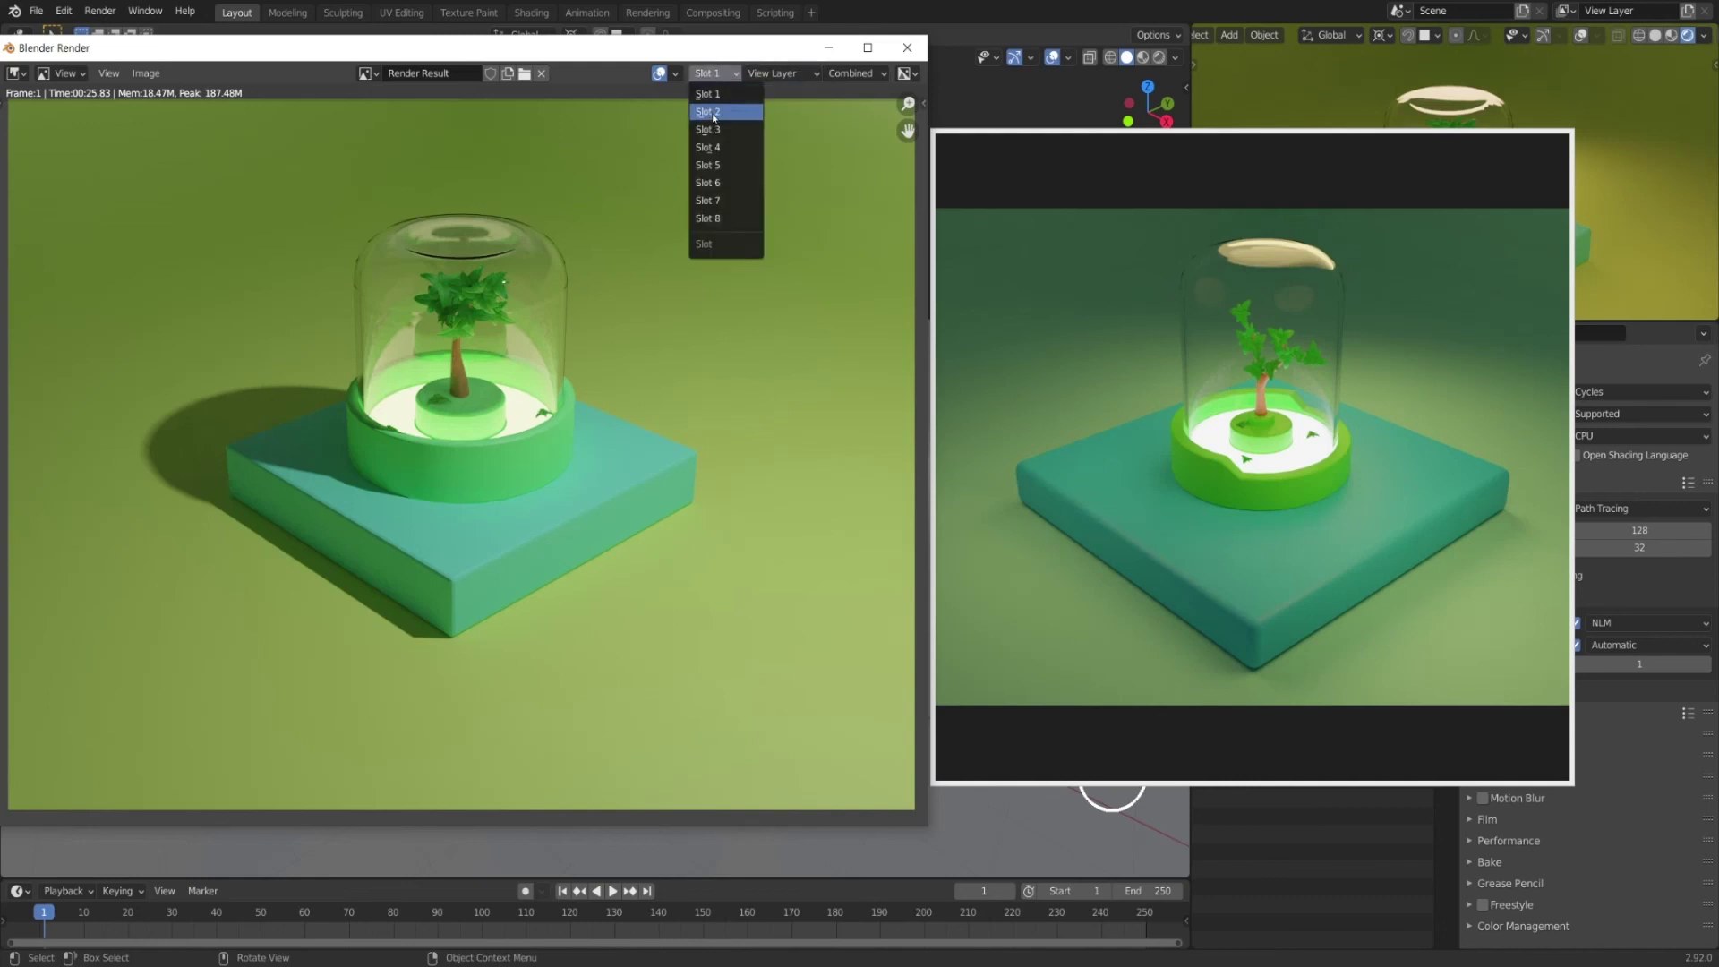
left_click(713, 112)
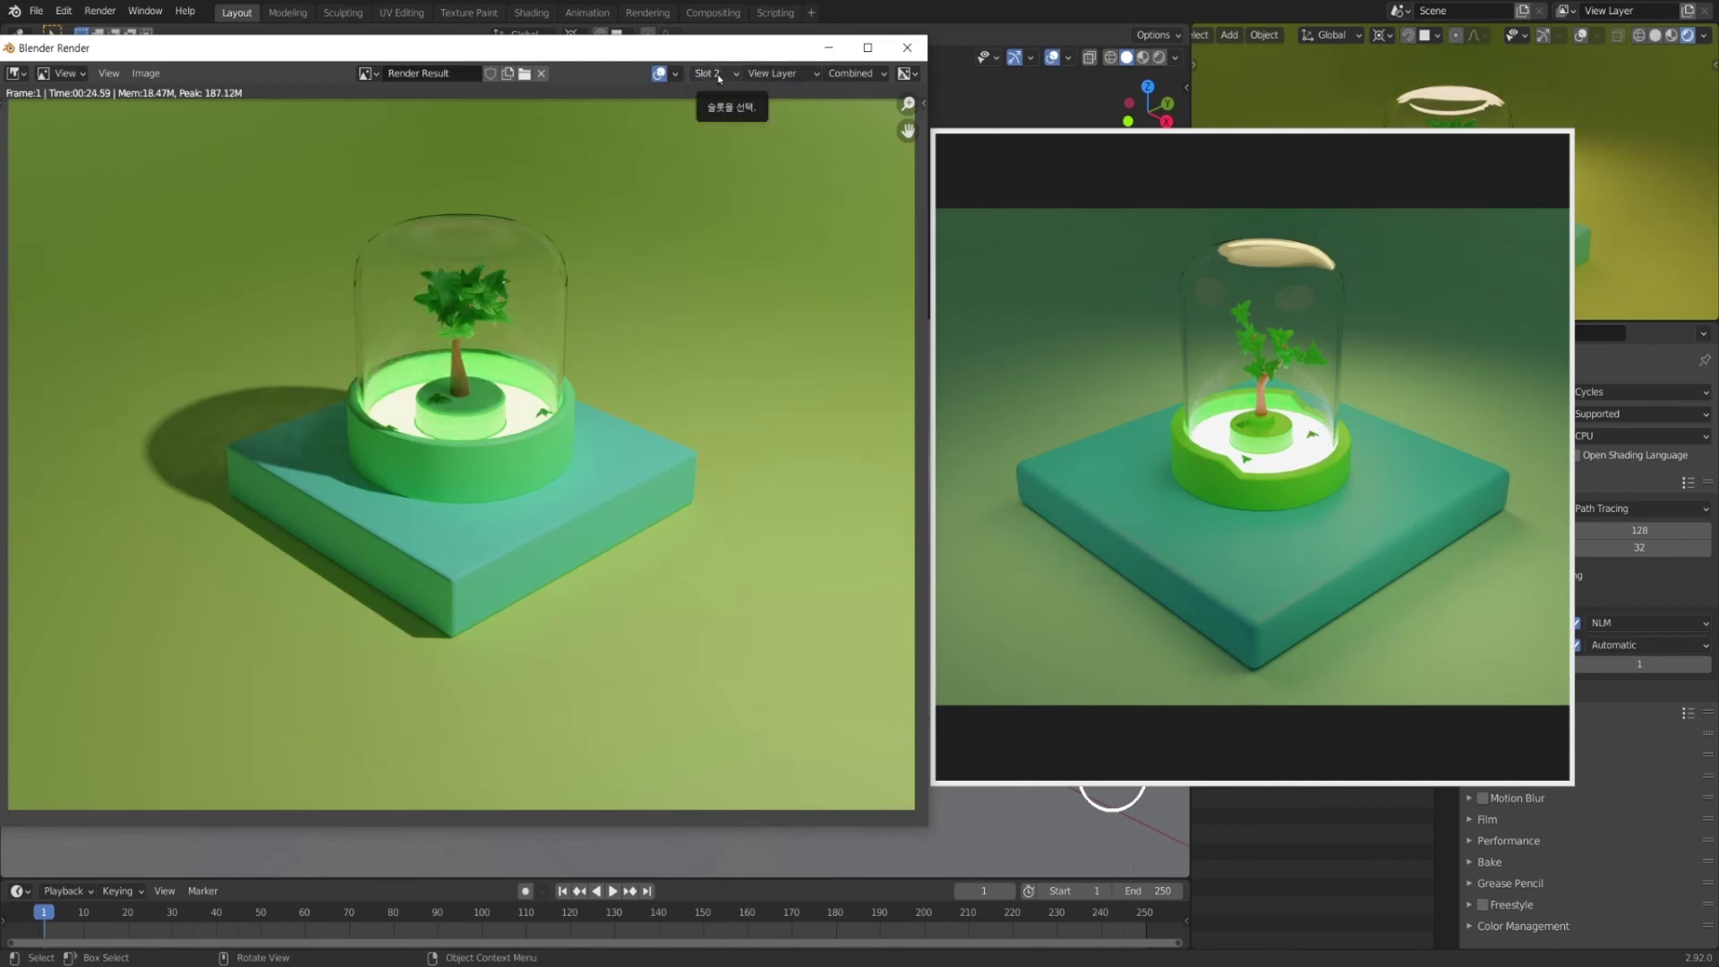
left_click(716, 74)
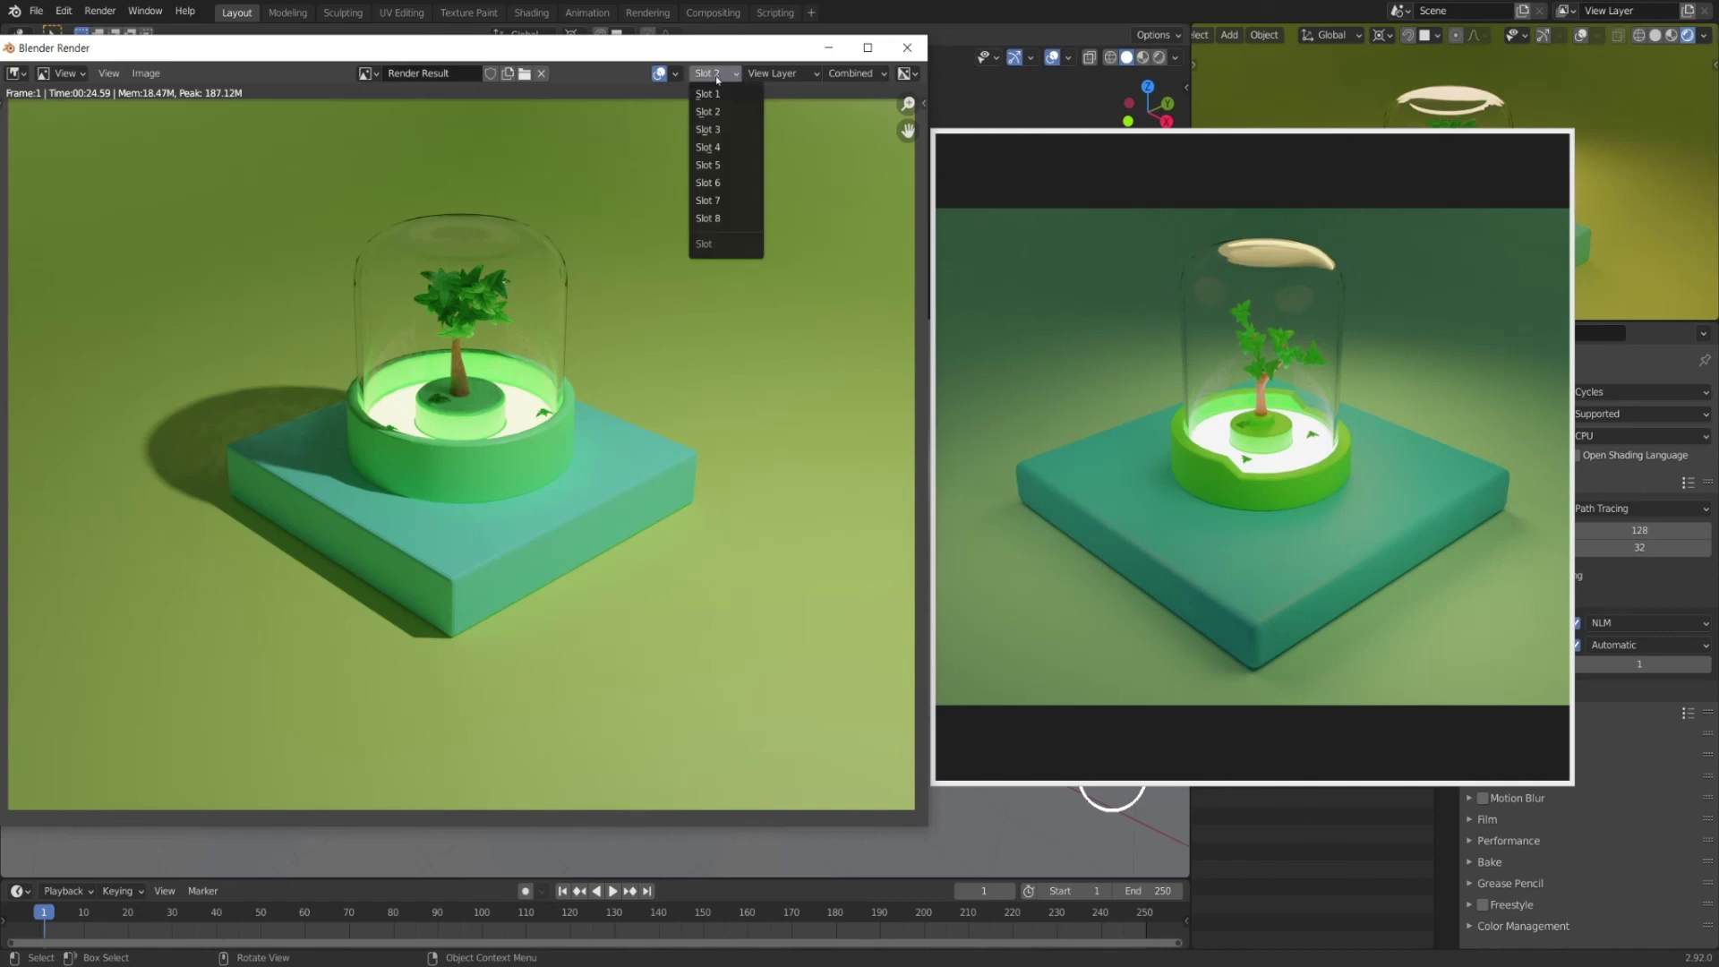
left_click(711, 132)
left_click(713, 74)
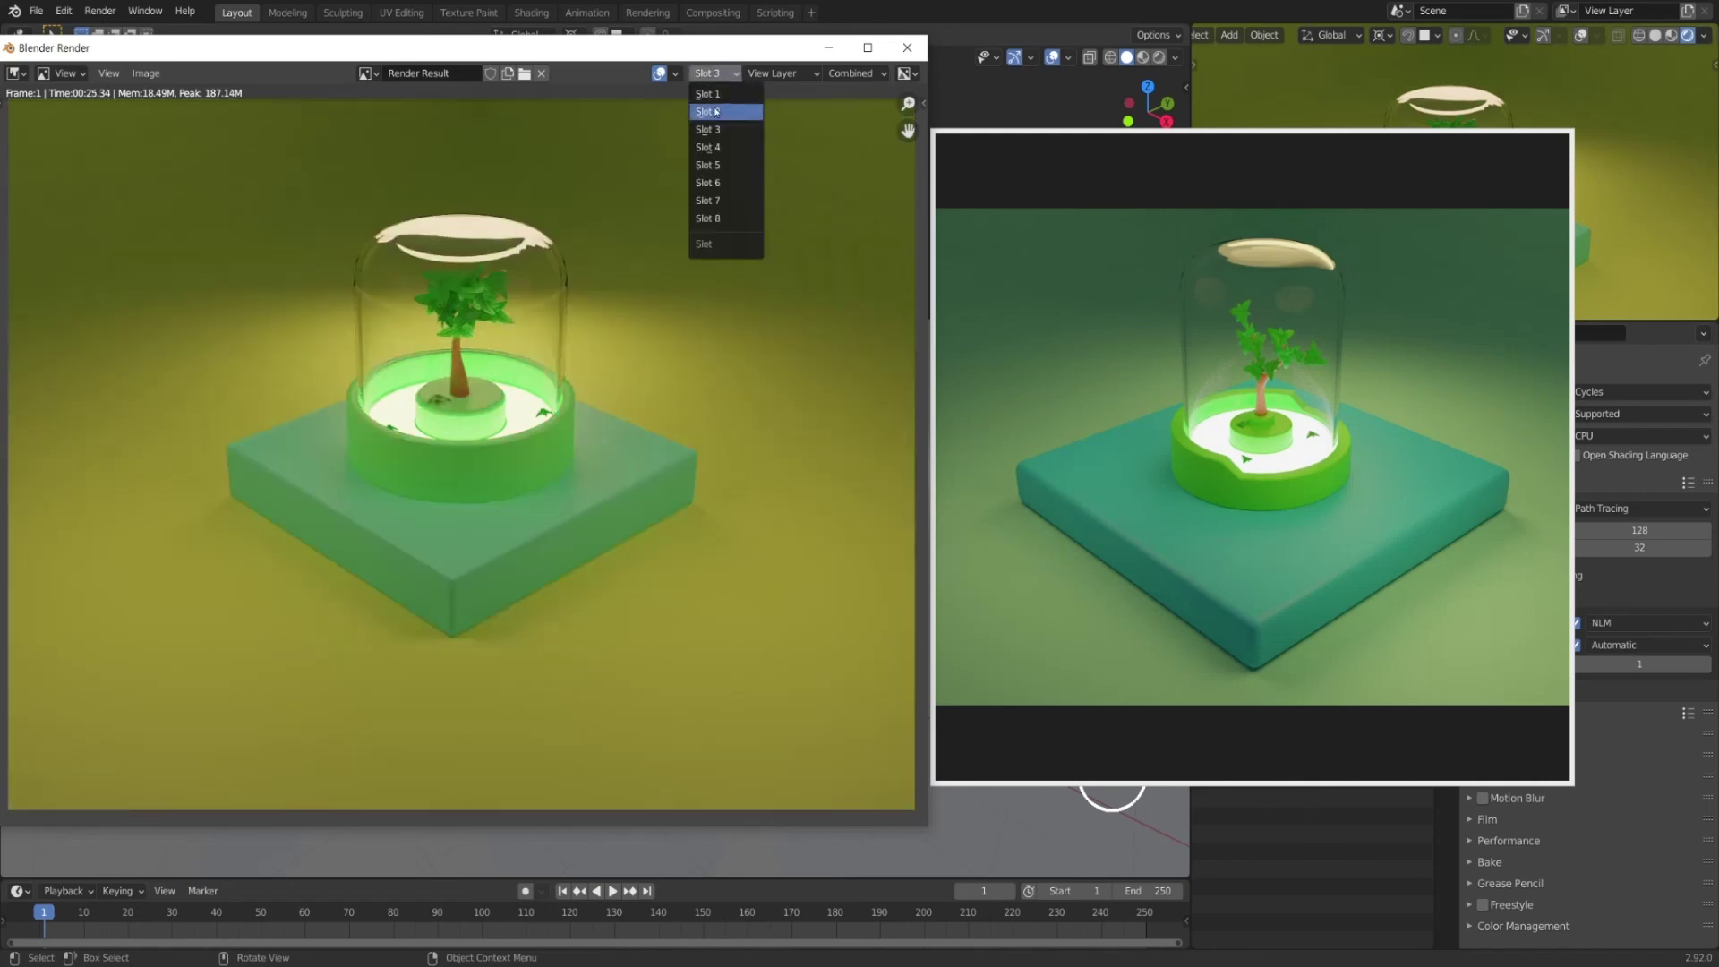
left_click(713, 112)
left_click(713, 73)
left_click(717, 94)
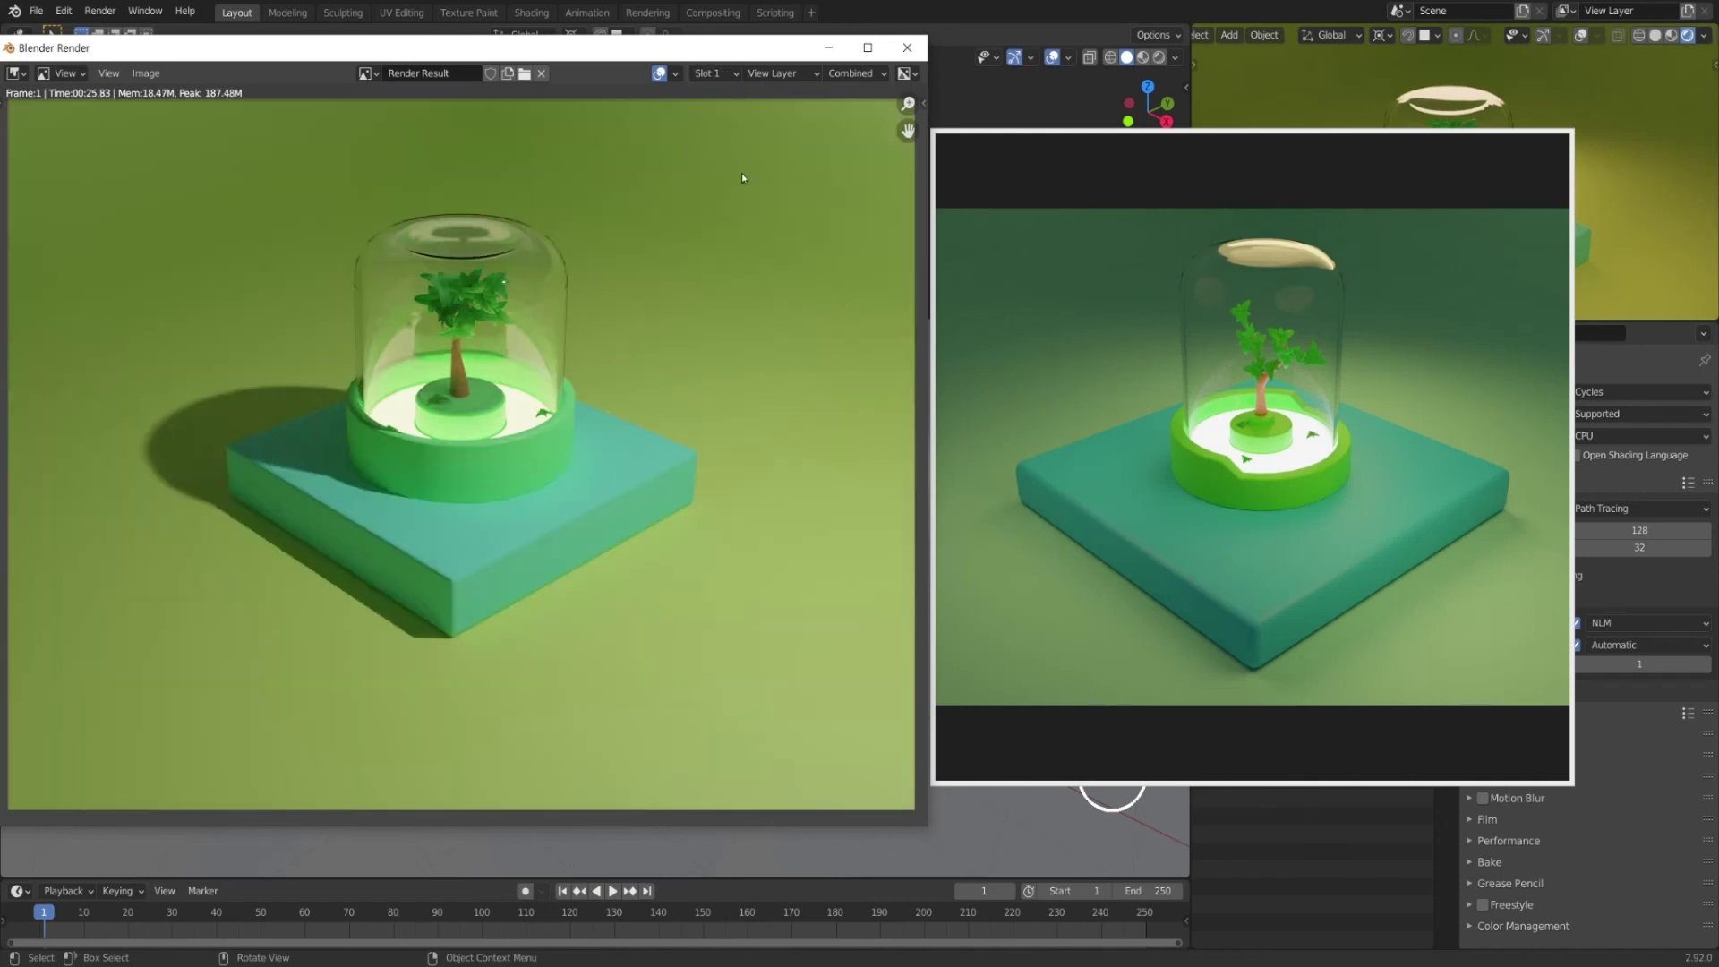